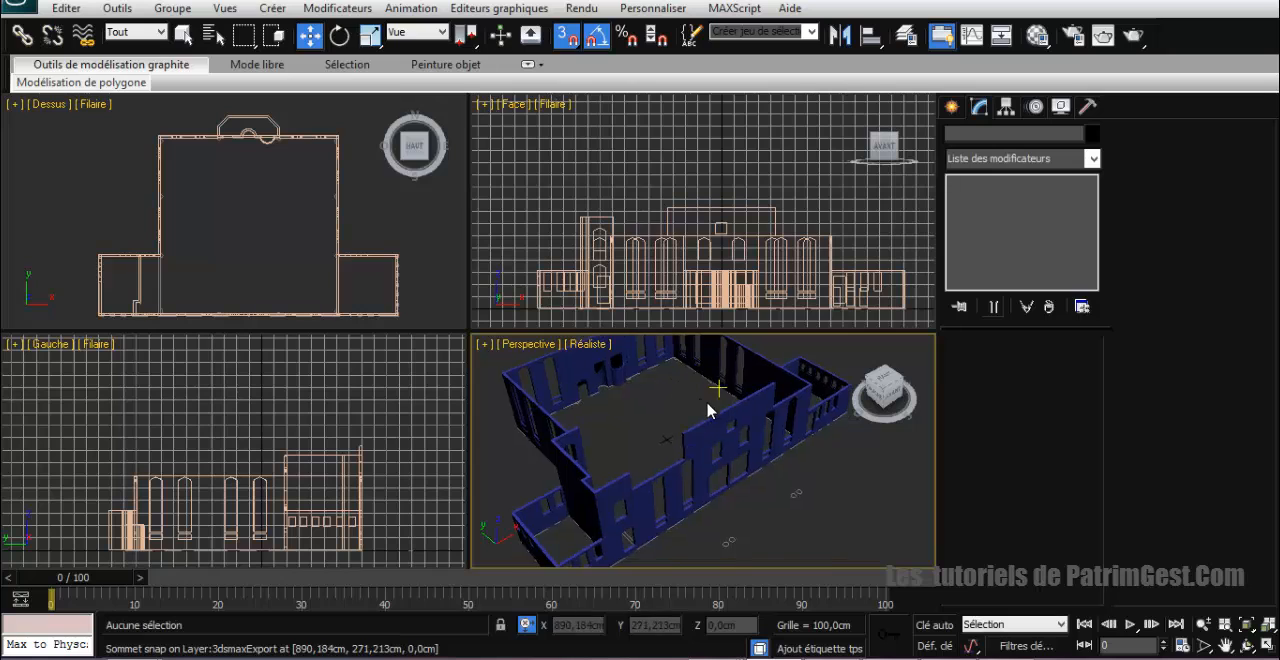
# Step: Switch from the 3ds Max mosque model to the AutoCAD window with the mosque drawing
pyautogui.scroll(-4, 706, 410)
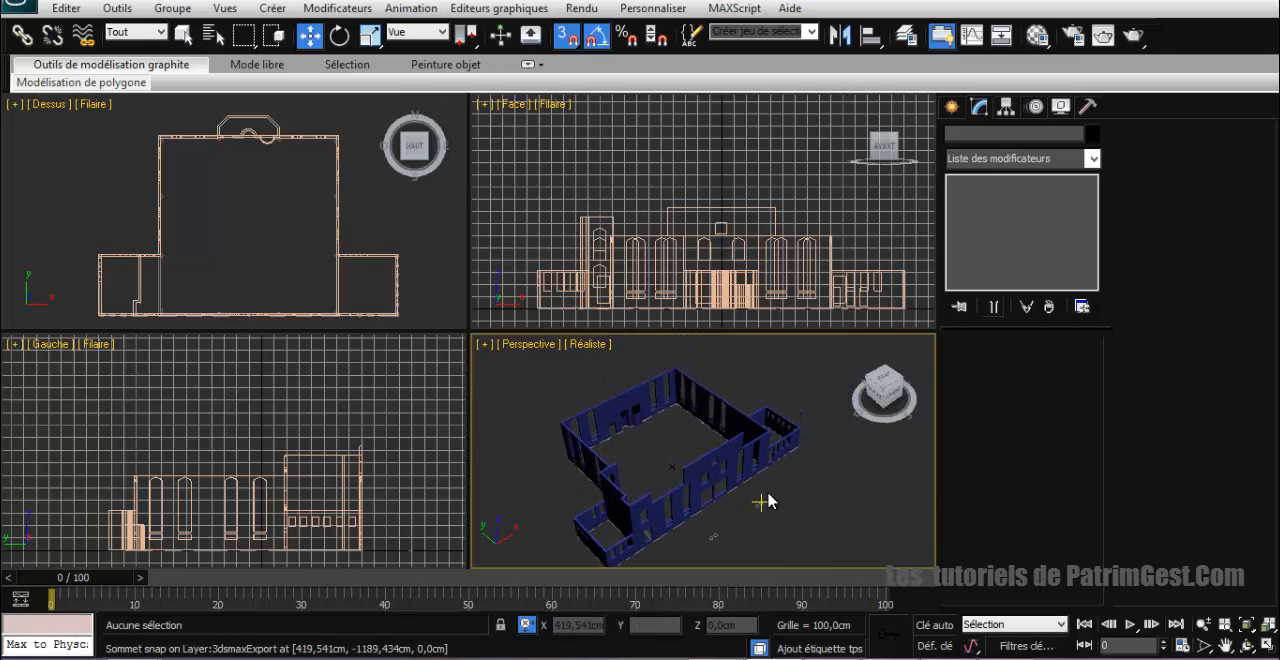
pyautogui.moveTo(766, 500); pyautogui.dragTo(774, 451, button='middle')
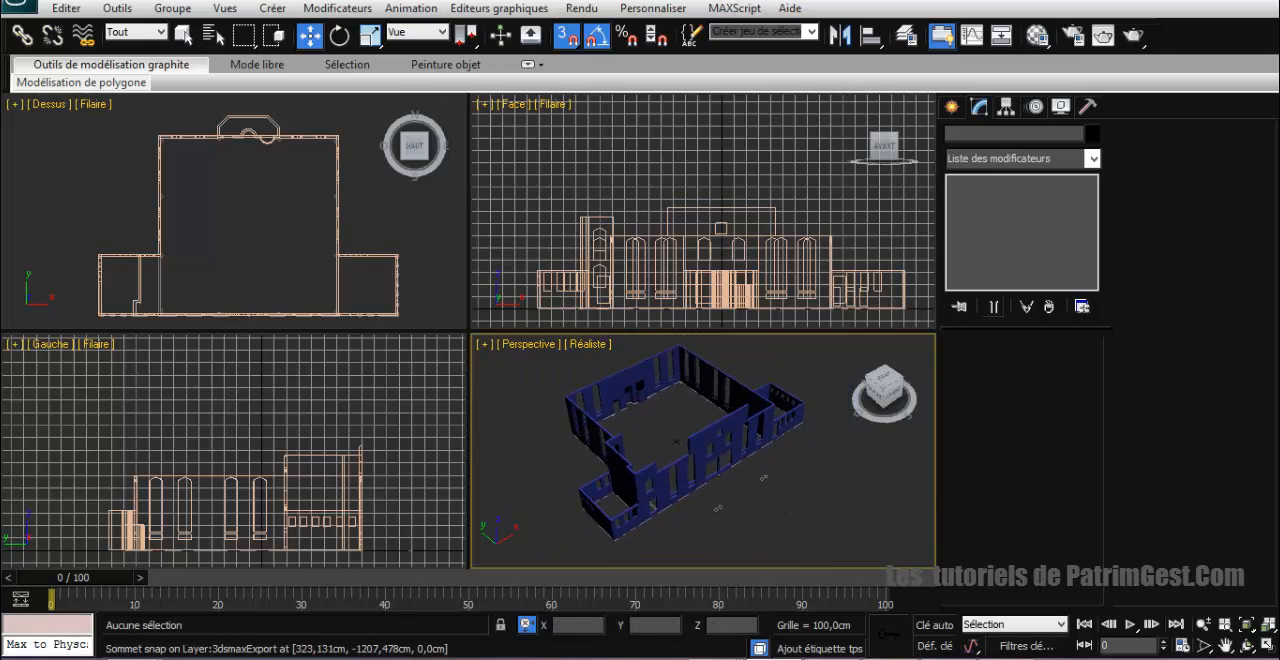
pyautogui.moveTo(716, 655)
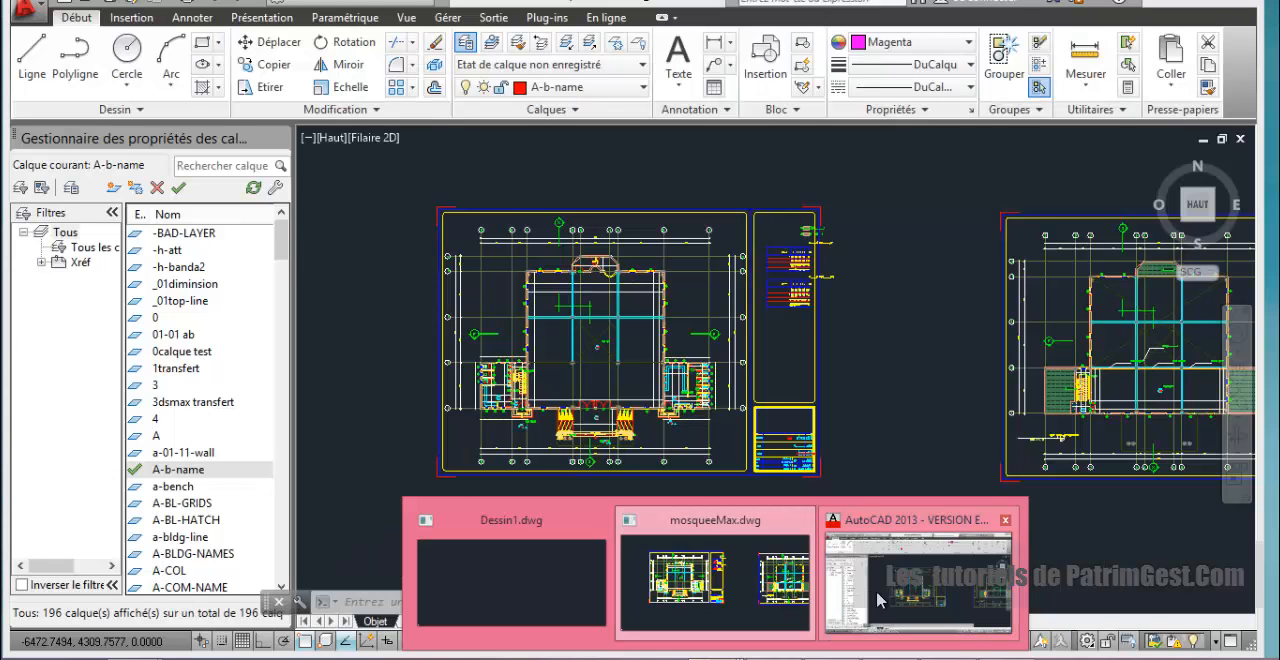
pyautogui.click(876, 589)
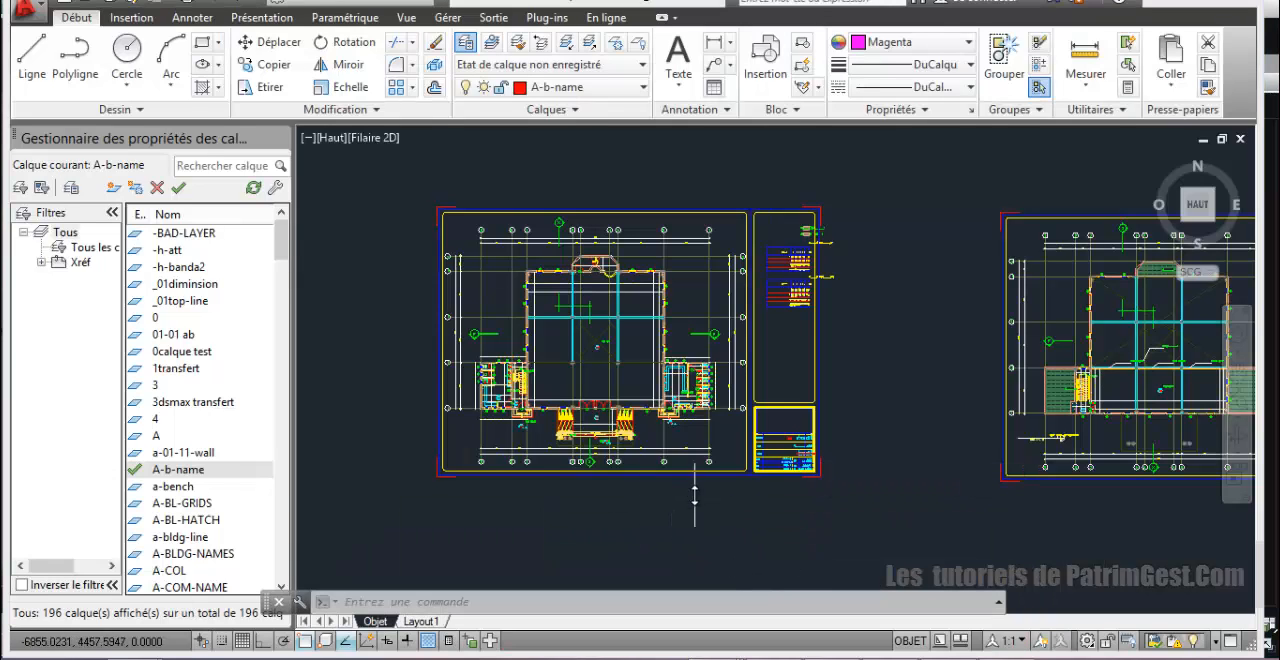
# Step: Look over the floor plan and facade sheets of the mosque drawing to find an elevation containing the minaret
pyautogui.scroll(2, 694, 493)
pyautogui.scroll(-4, 694, 493)
pyautogui.moveTo(792, 482)
pyautogui.mouseDown(button='middle')
pyautogui.moveTo(668, 411)
pyautogui.moveTo(669, 371)
pyautogui.moveTo(631, 322)
pyautogui.moveTo(822, 409)
pyautogui.mouseUp(button='middle')
pyautogui.scroll(-4, 667, 409)
pyautogui.scroll(4, 669, 346)
pyautogui.scroll(2, 771, 482)
pyautogui.scroll(2, 778, 484)
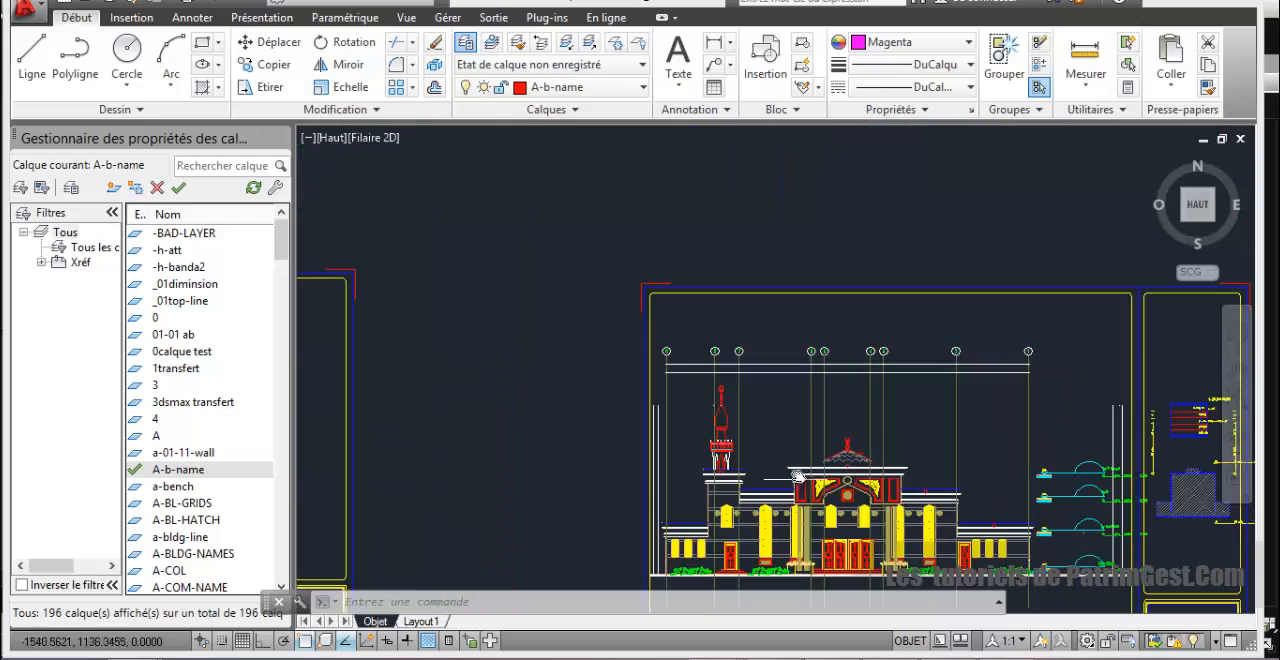
pyautogui.scroll(-4, 800, 460)
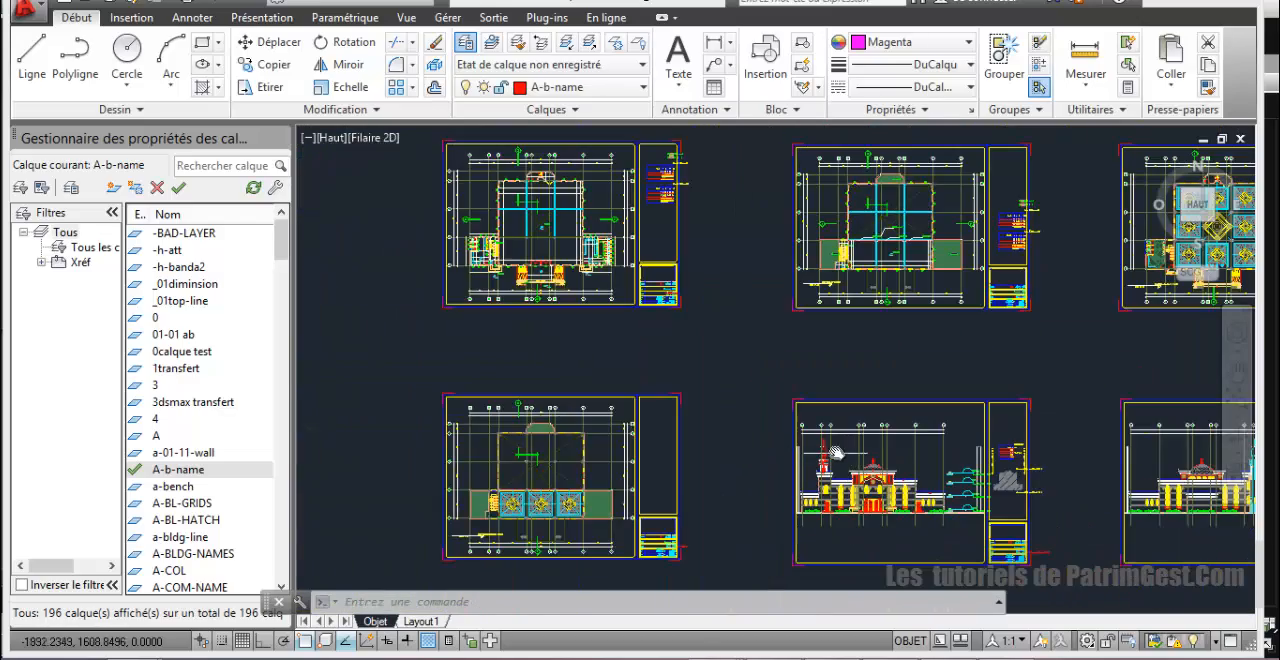
pyautogui.scroll(2, 836, 453)
pyautogui.moveTo(836, 453); pyautogui.dragTo(574, 495, button='middle')
pyautogui.moveTo(897, 449); pyautogui.dragTo(623, 419, button='middle')
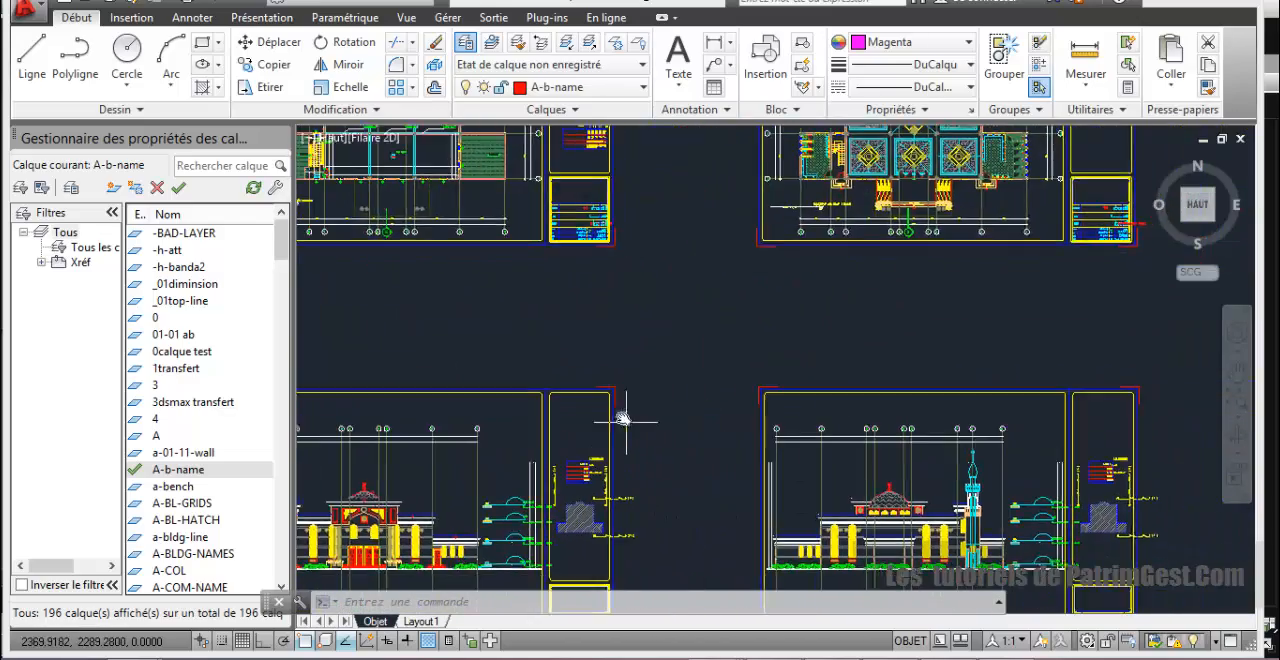
# Step: Examine the minaret's shaft, arched niche and base columns on the rear elevation beside the dome
pyautogui.scroll(4, 1058, 481)
pyautogui.moveTo(973, 456); pyautogui.dragTo(932, 273, button='middle')
pyautogui.scroll(2, 893, 461)
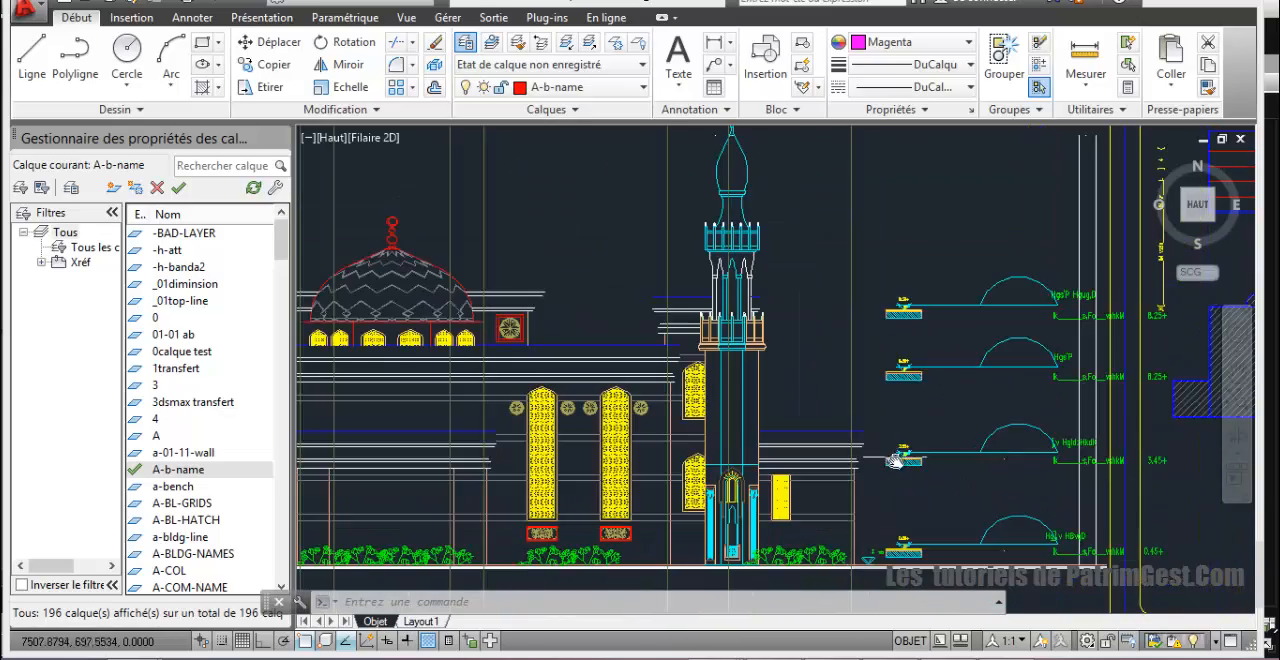
pyautogui.moveTo(893, 461); pyautogui.dragTo(887, 398, button='middle')
pyautogui.moveTo(775, 437); pyautogui.dragTo(775, 425, button='middle')
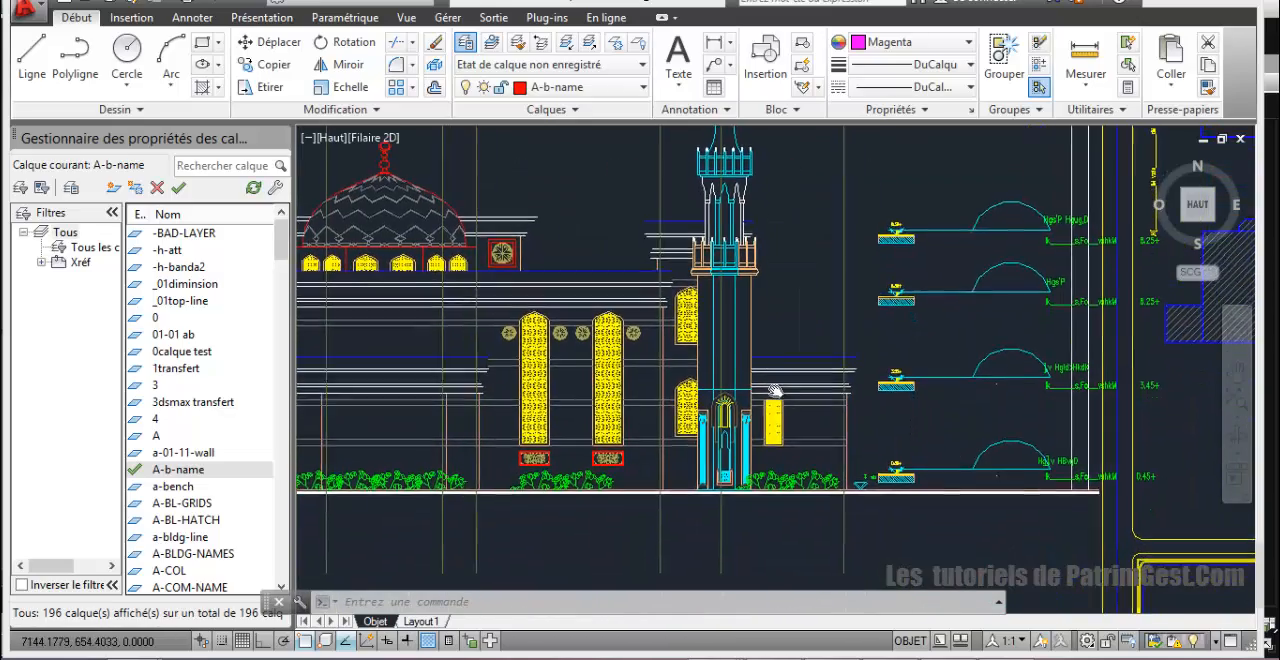
pyautogui.scroll(4, 775, 425)
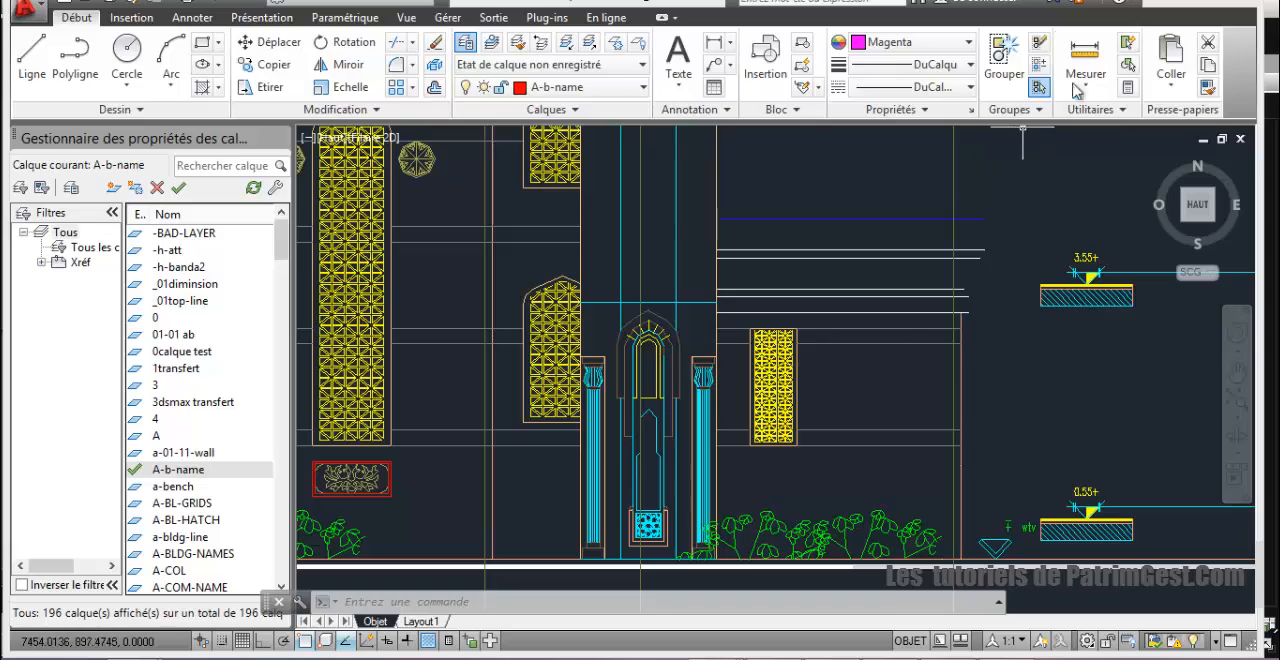
pyautogui.moveTo(877, 371); pyautogui.dragTo(920, 323, button='middle')
pyautogui.scroll(3, 790, 381)
pyautogui.moveTo(790, 381)
pyautogui.mouseDown(button='middle')
pyautogui.moveTo(886, 374)
pyautogui.moveTo(946, 420)
pyautogui.moveTo(940, 485)
pyautogui.moveTo(952, 453)
pyautogui.mouseUp(button='middle')
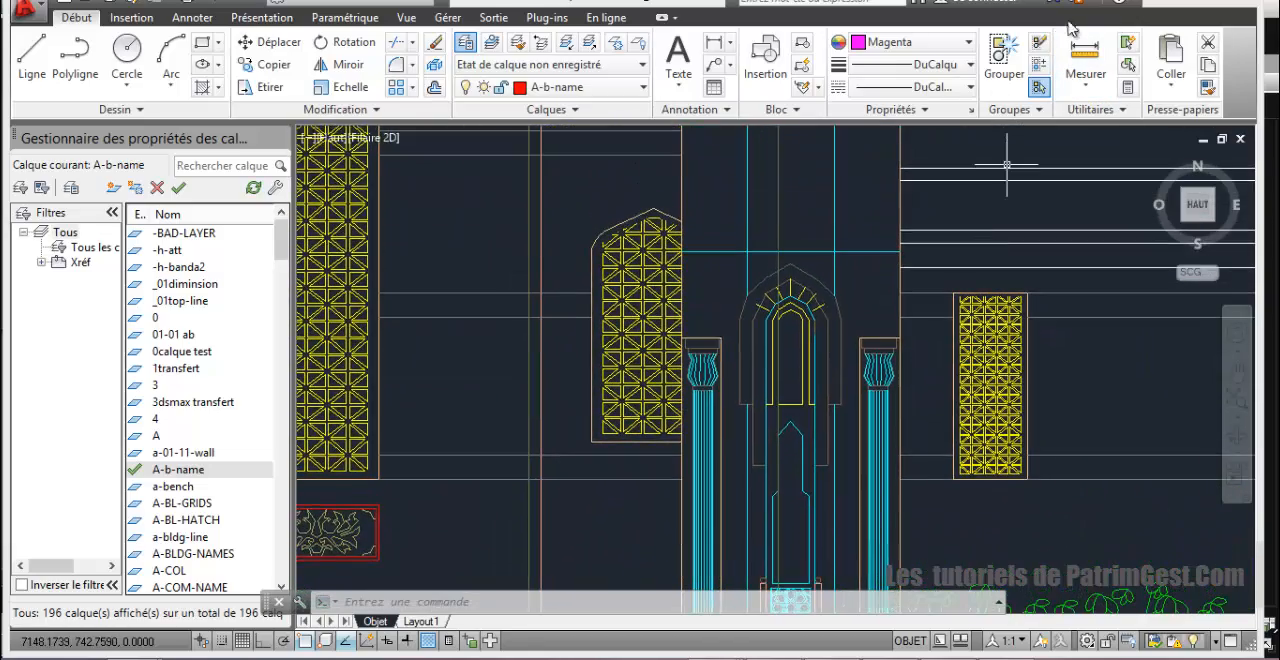
# Step: Measure the minaret's width between the outer edges of its shaft, above the arched niche
pyautogui.click(1085, 55)
pyautogui.scroll(2, 707, 293)
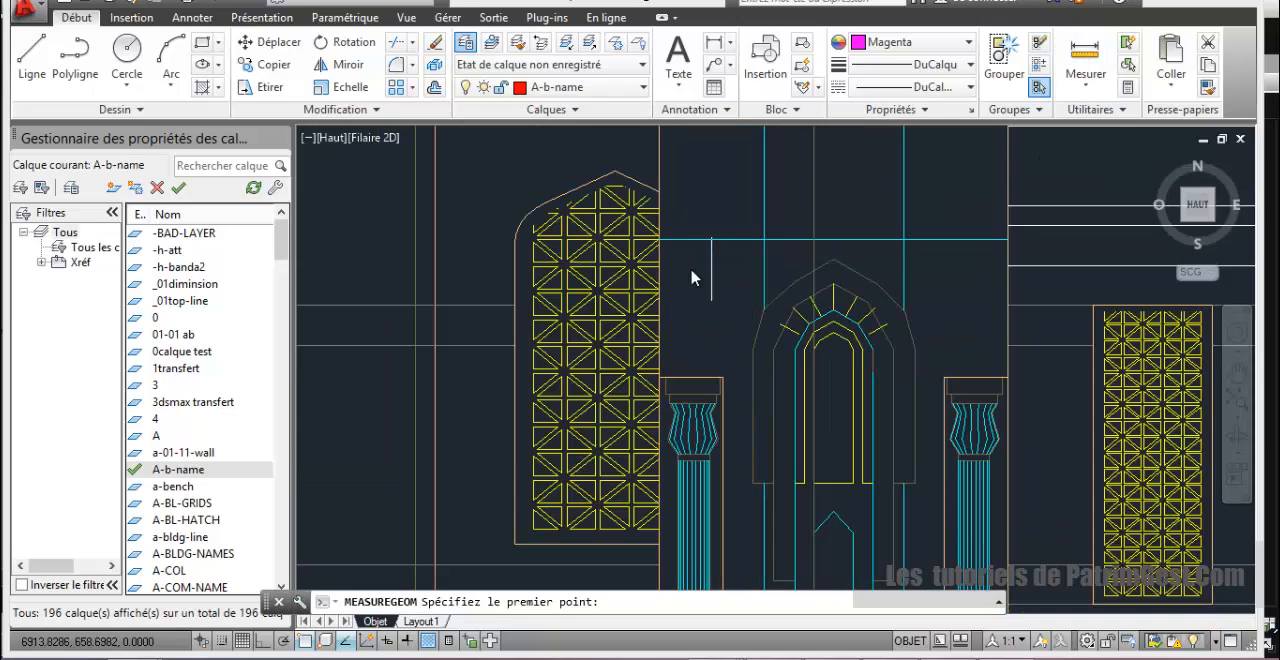
pyautogui.click(662, 241)
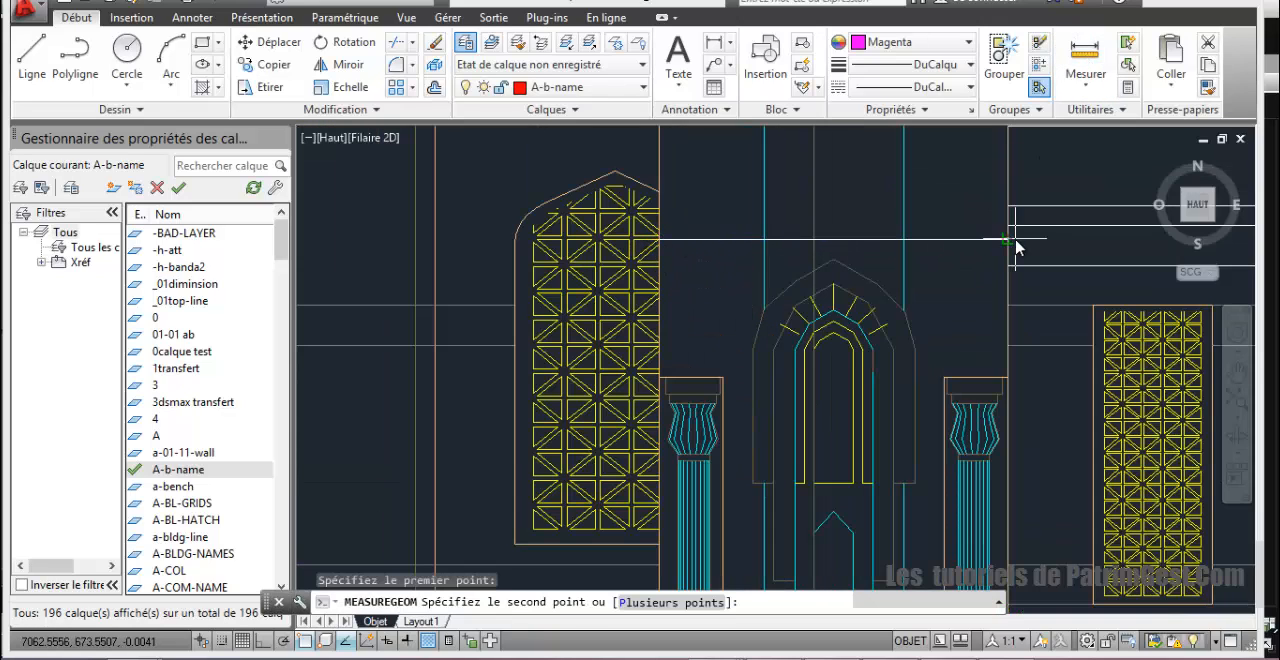
pyautogui.click(1012, 241)
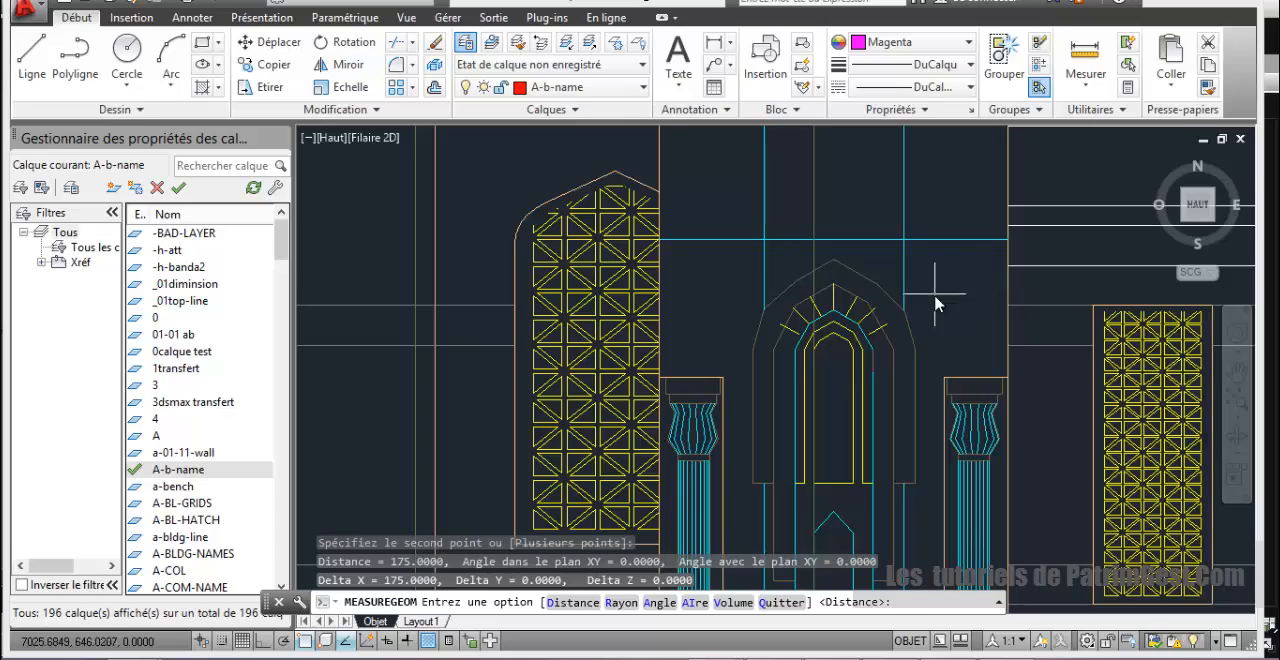
# Step: Measure the minaret shaft's width above the niche on the side elevation in the lower row of sheets
pyautogui.scroll(-3, 936, 303)
pyautogui.scroll(-5, 805, 415)
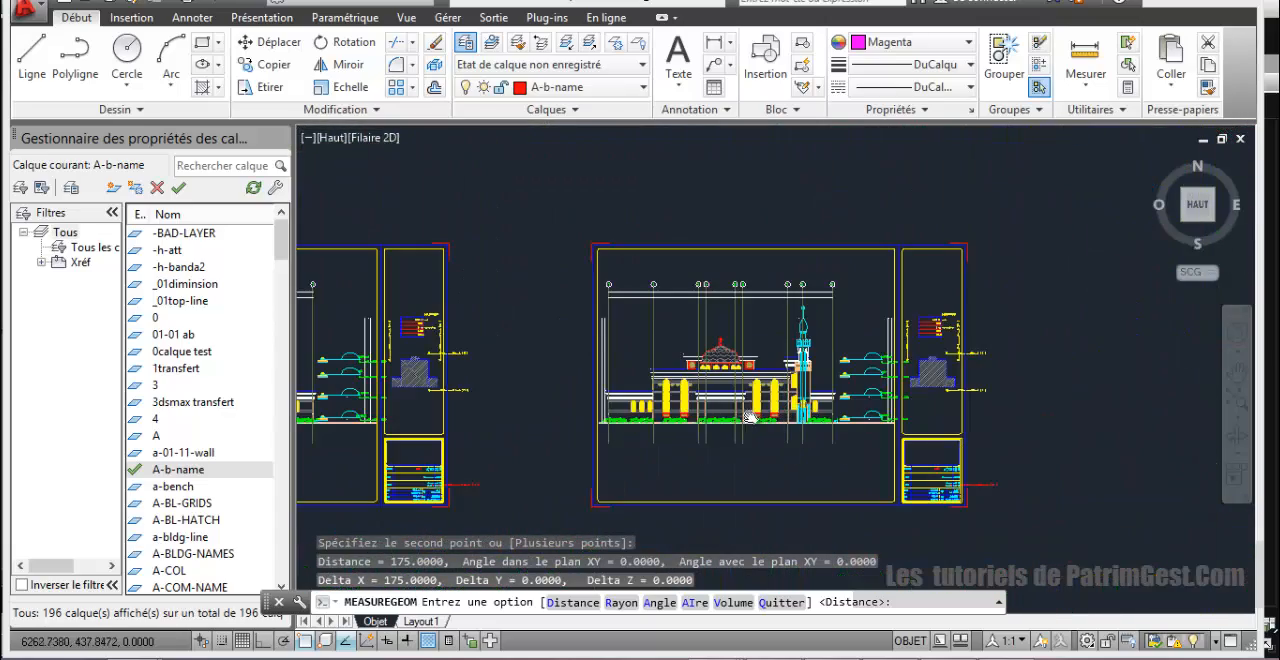
pyautogui.scroll(2, 750, 417)
pyautogui.scroll(-4, 750, 417)
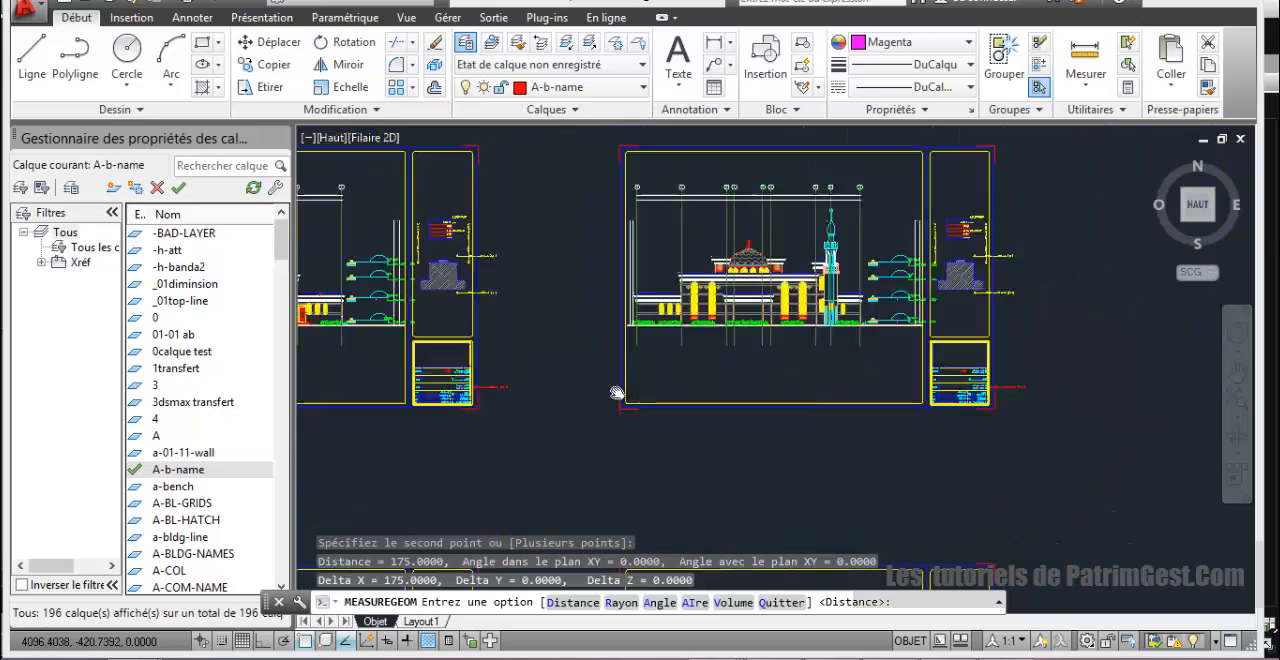
pyautogui.scroll(6, 752, 417)
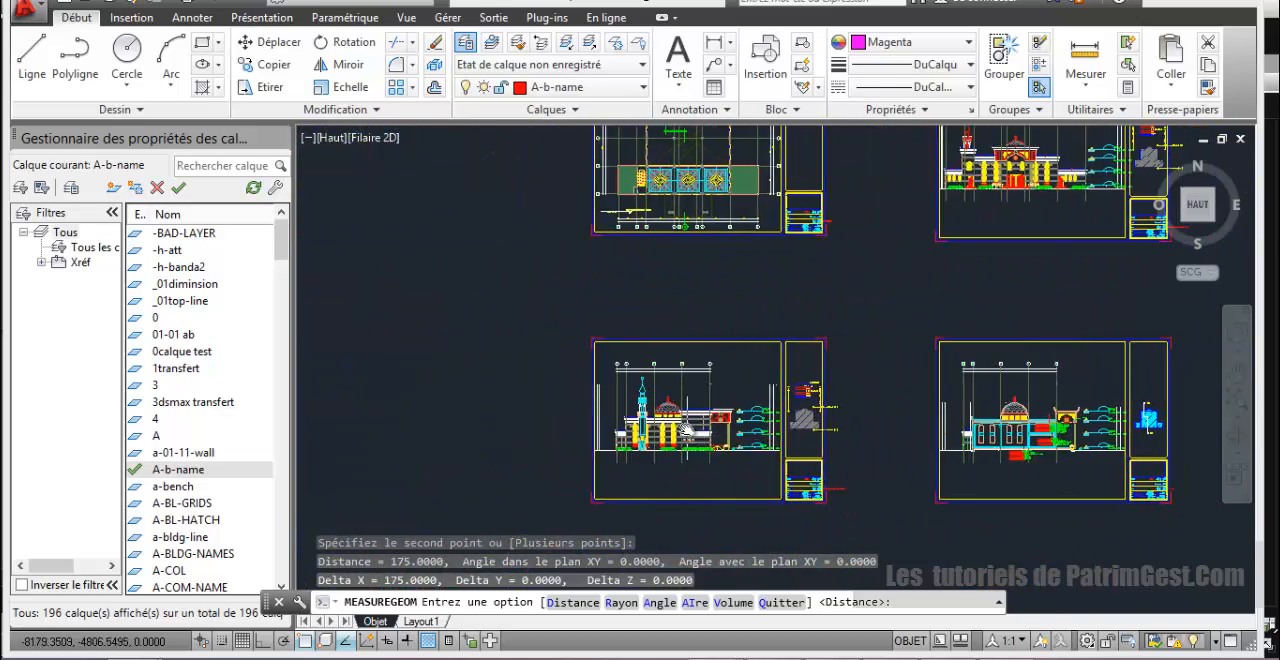
pyautogui.moveTo(652, 415); pyautogui.dragTo(842, 322, button='middle')
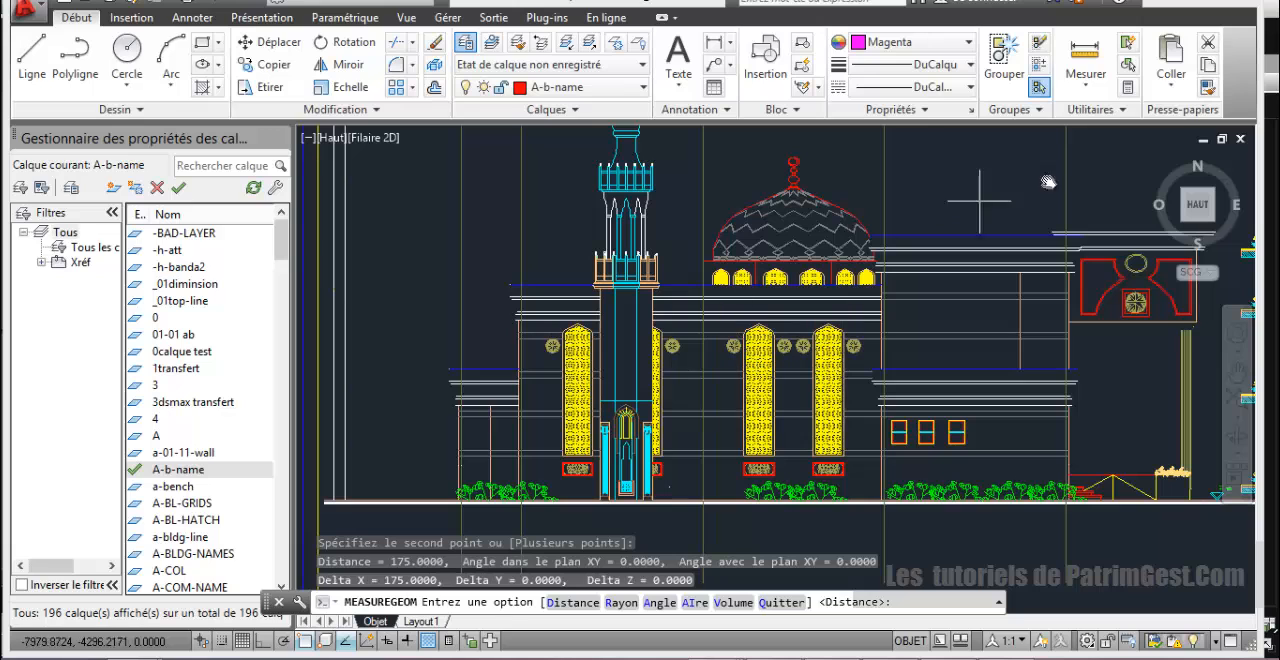
pyautogui.click(1085, 60)
pyautogui.scroll(4, 718, 402)
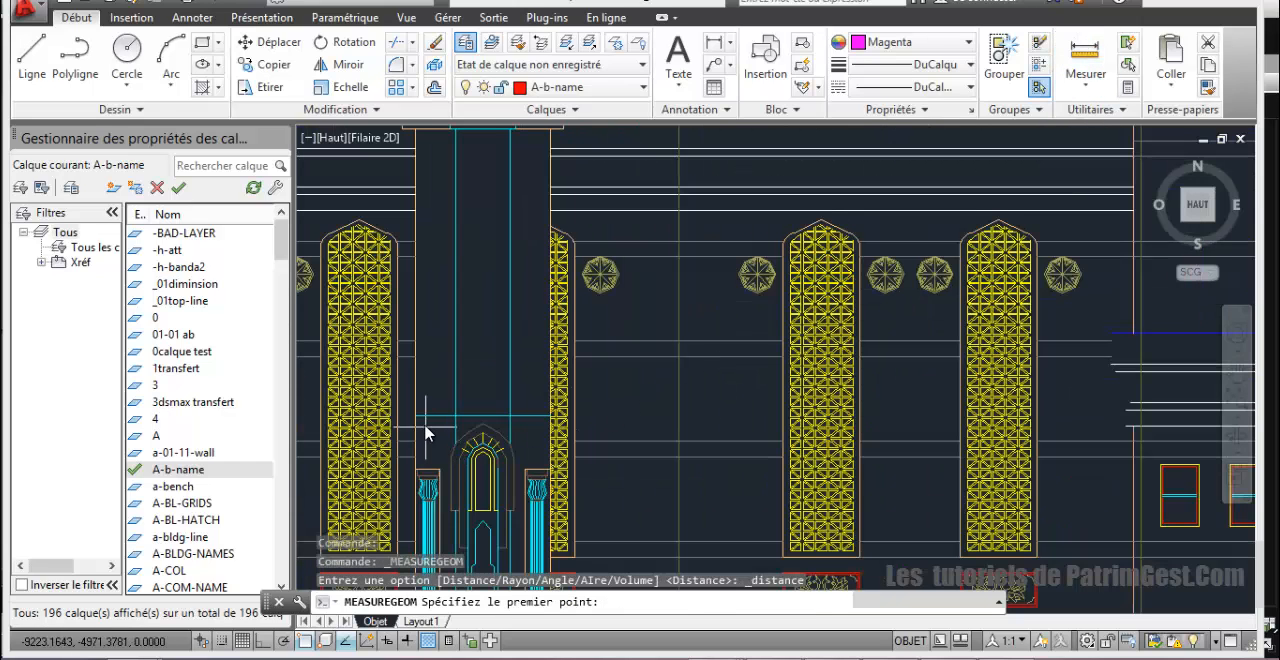
pyautogui.click(527, 418)
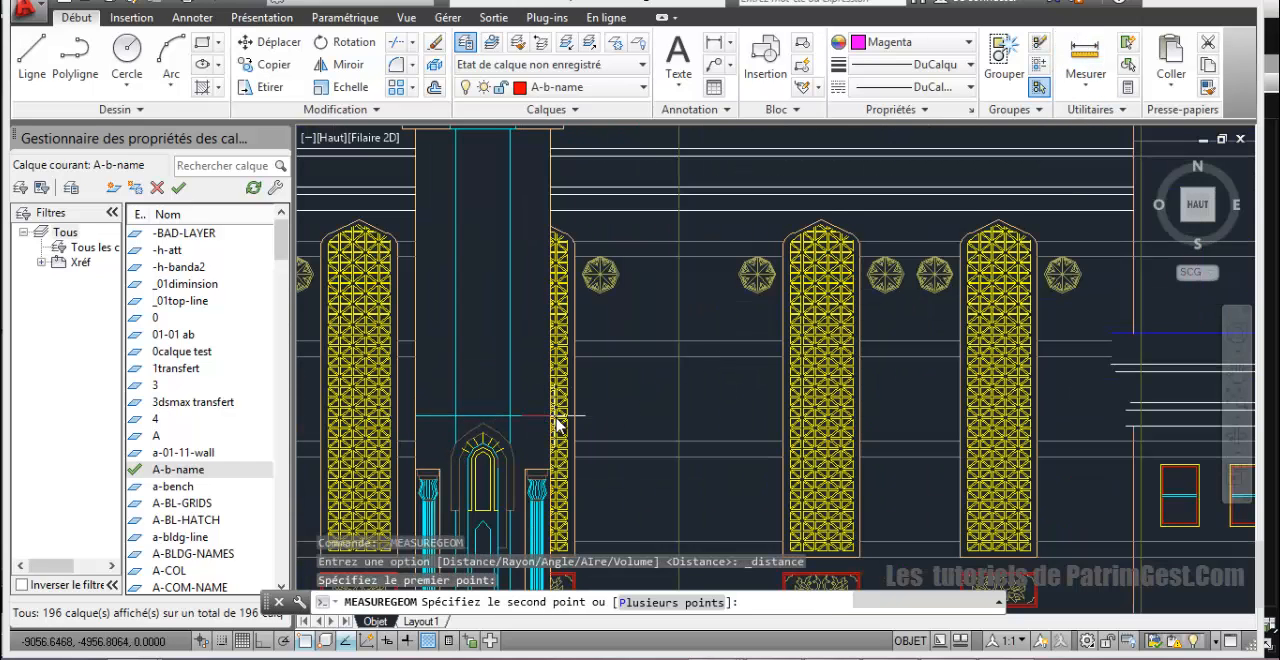
pyautogui.click(558, 420)
# Step: Examine the minaret's shaft, balconies and upper tiers on the side elevation
pyautogui.scroll(-4, 588, 433)
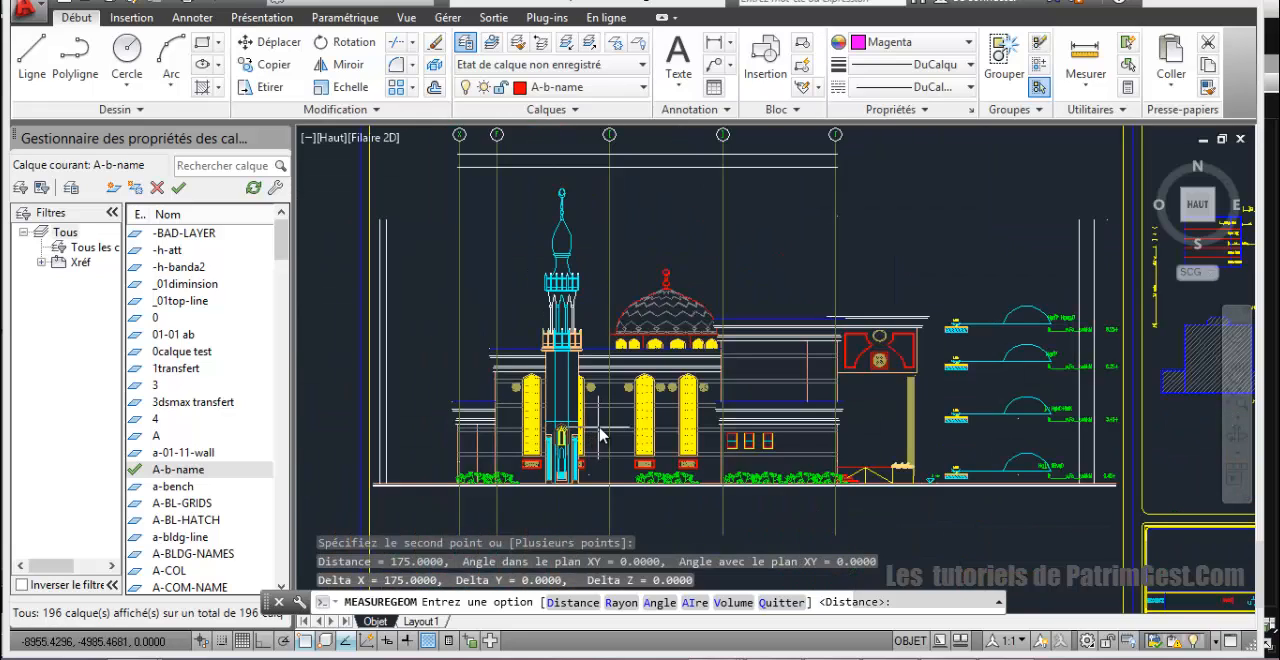
pyautogui.moveTo(622, 477); pyautogui.dragTo(631, 470, button='middle')
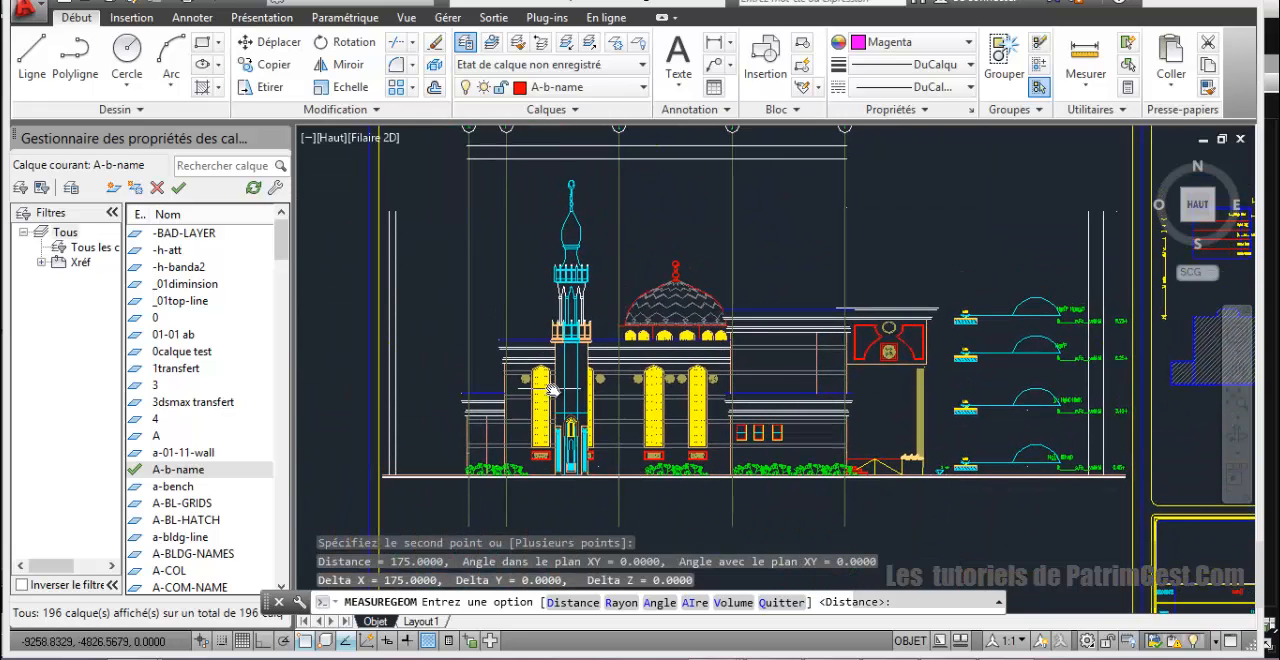
pyautogui.scroll(2, 558, 389)
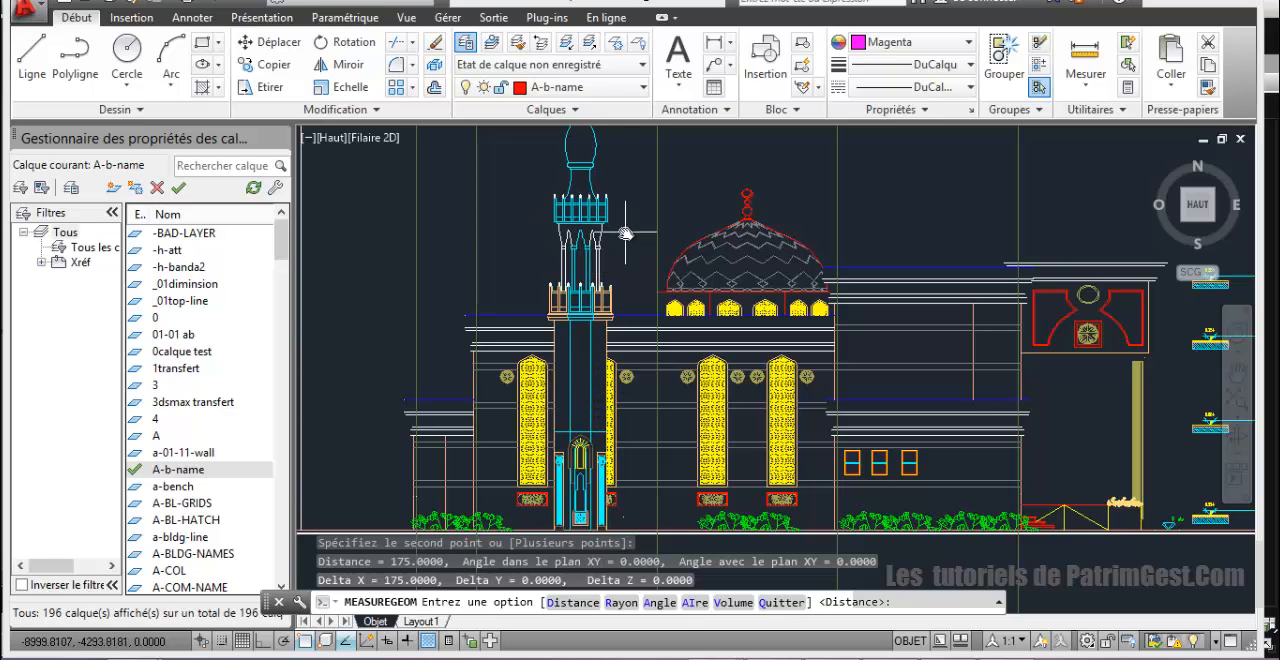
pyautogui.scroll(-2, 625, 233)
pyautogui.scroll(2, 626, 233)
pyautogui.moveTo(625, 251); pyautogui.dragTo(623, 276, button='middle')
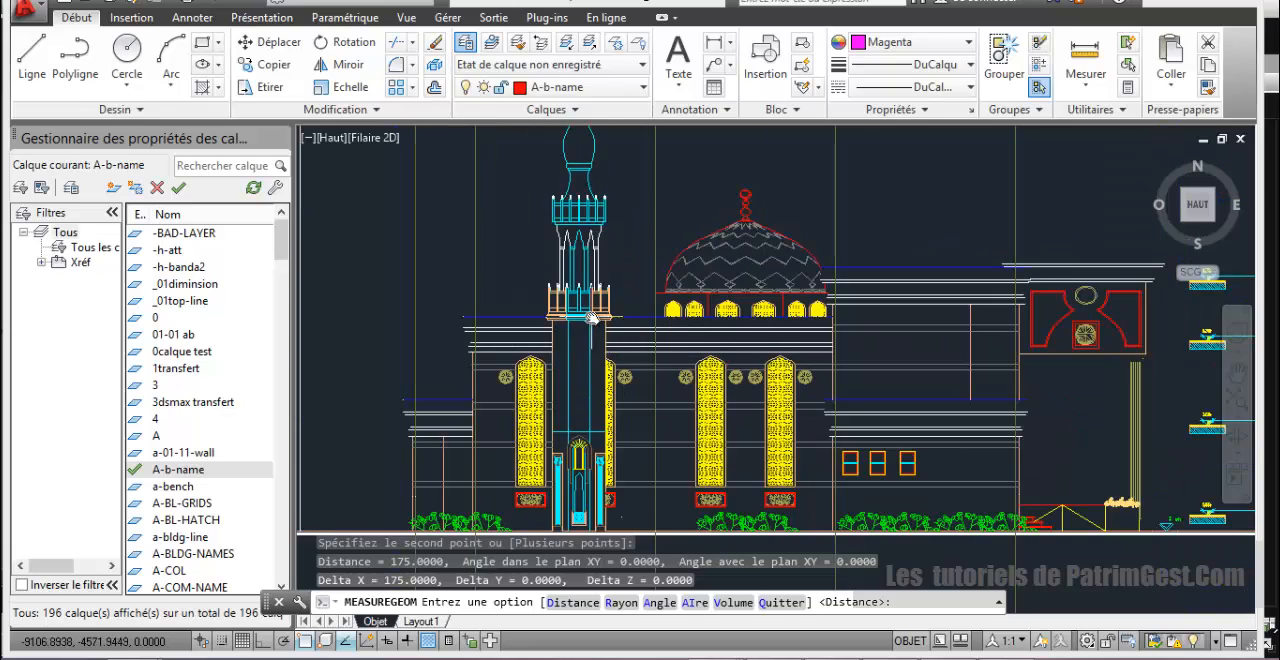
pyautogui.moveTo(591, 387)
pyautogui.mouseDown(button='middle')
pyautogui.moveTo(586, 278)
pyautogui.moveTo(594, 493)
pyautogui.mouseUp(button='middle')
# Step: Inspect the roof plan and ground floor plan around the prayer hall and side wings for the minaret's location
pyautogui.scroll(-5, 590, 330)
pyautogui.scroll(-2, 601, 386)
pyautogui.moveTo(601, 321); pyautogui.dragTo(607, 501, button='middle')
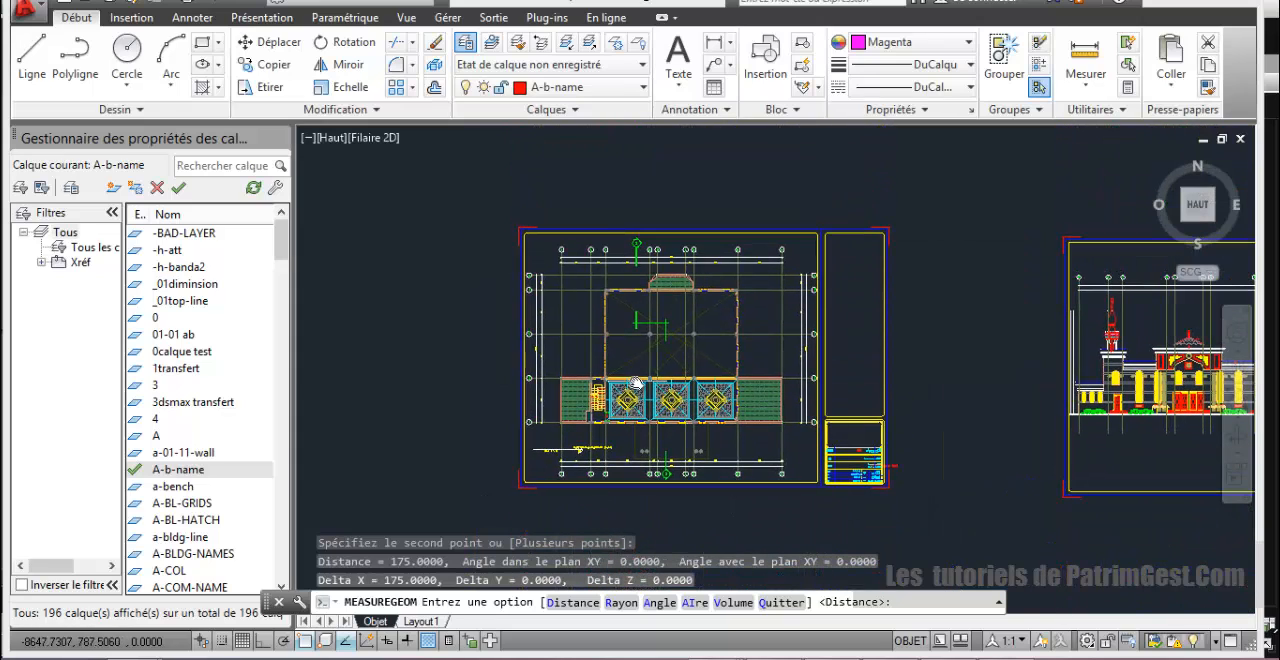
pyautogui.scroll(2, 659, 343)
pyautogui.moveTo(660, 350); pyautogui.dragTo(702, 349, button='middle')
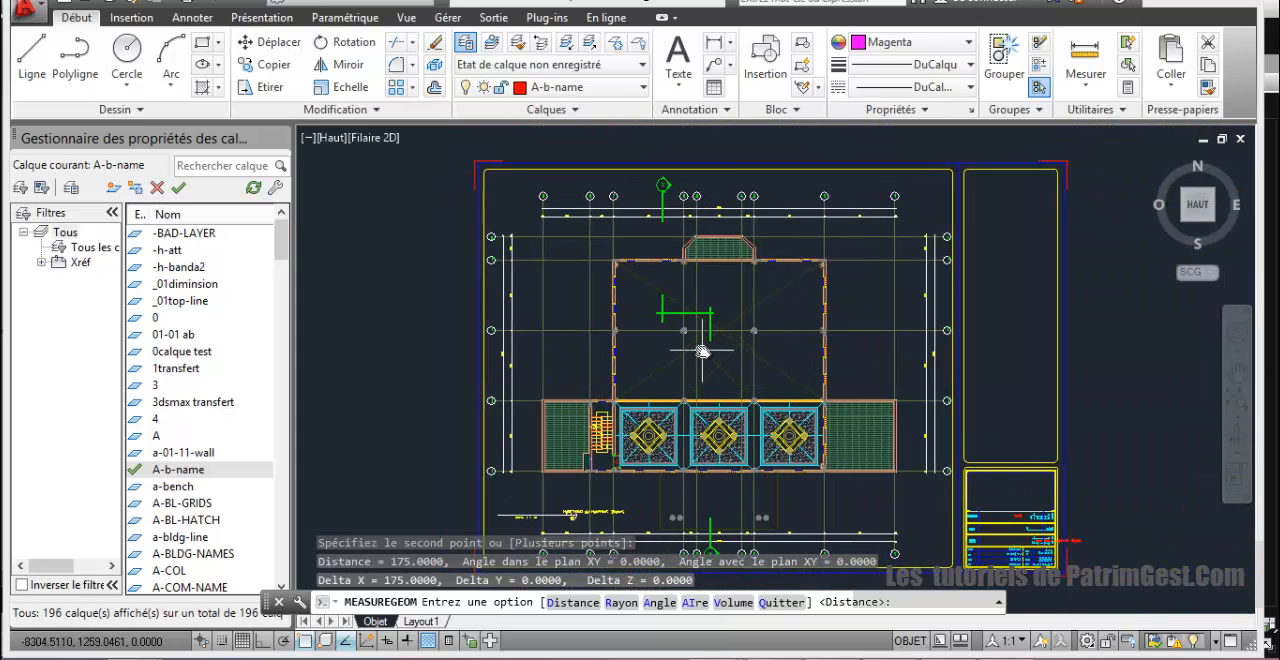
pyautogui.scroll(2, 680, 342)
pyautogui.scroll(-2, 678, 342)
pyautogui.scroll(-4, 679, 354)
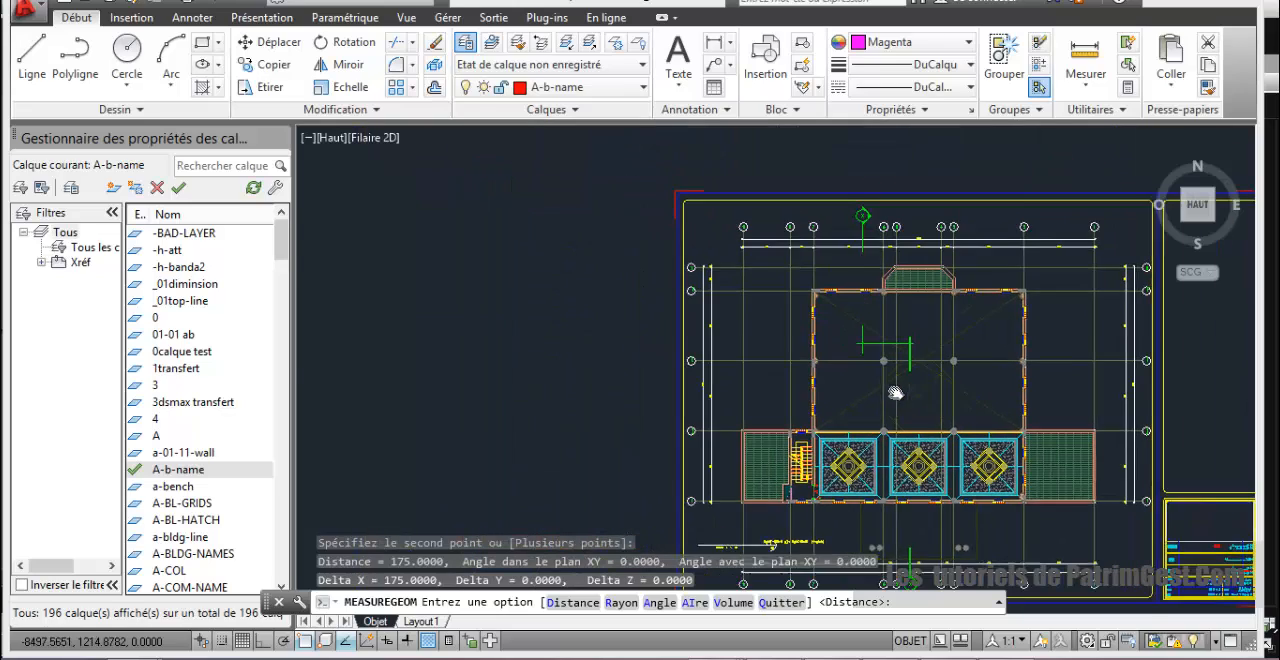
pyautogui.moveTo(523, 306); pyautogui.dragTo(521, 508, button='middle')
pyautogui.scroll(8, 612, 347)
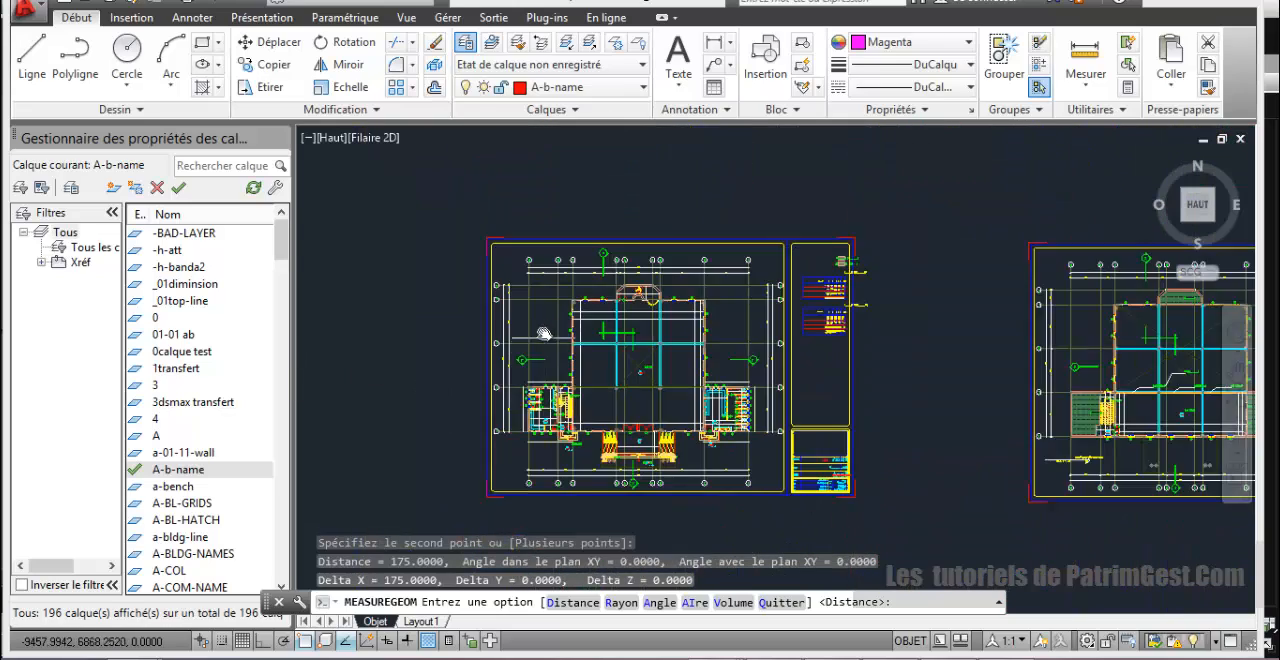
pyautogui.moveTo(612, 347); pyautogui.dragTo(815, 350, button='middle')
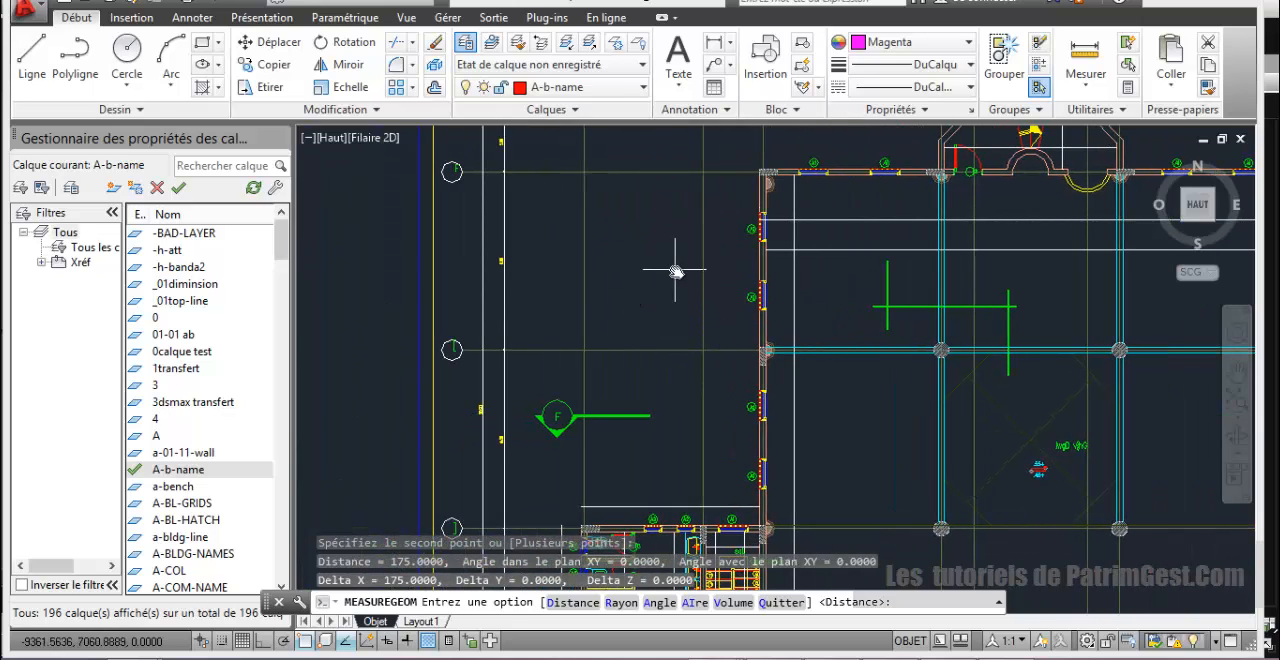
pyautogui.scroll(-4, 749, 309)
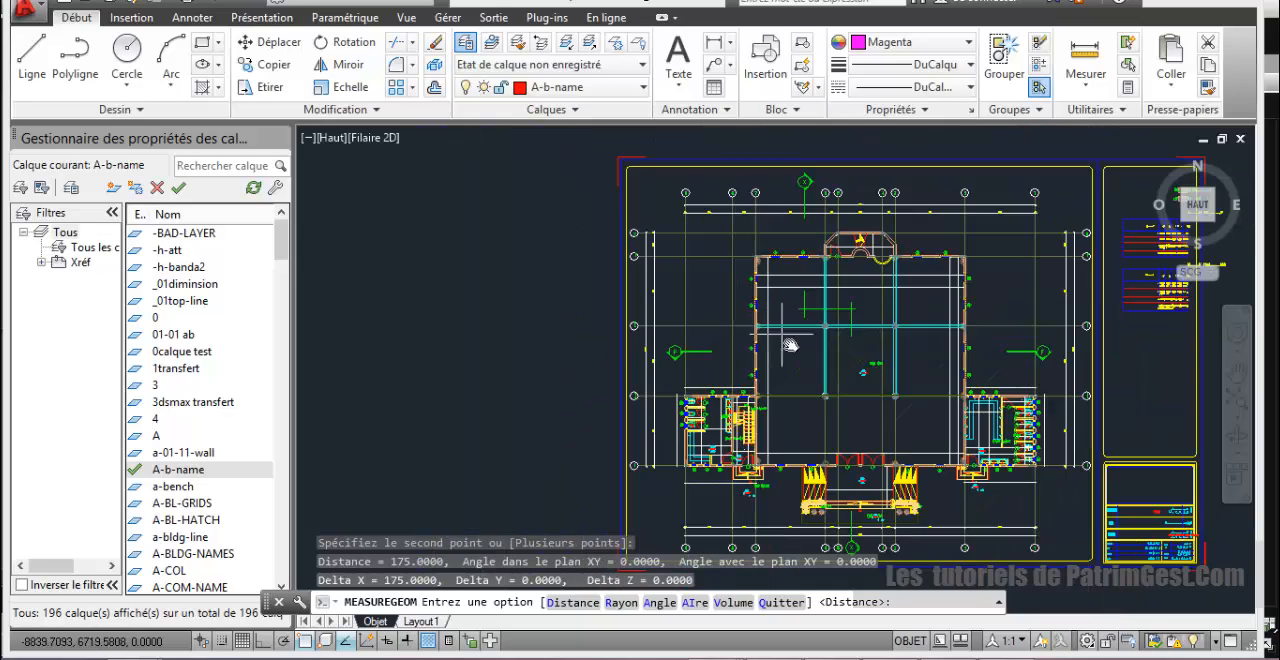
# Step: Draw a 175 by 175 rectangle directly below the ground line of the side elevation, starting at the minaret base's left corner
pyautogui.moveTo(789, 345)
pyautogui.mouseDown(button='middle')
pyautogui.moveTo(551, 300)
pyautogui.moveTo(510, 268)
pyautogui.mouseUp(button='middle')
pyautogui.scroll(-4, 581, 343)
pyautogui.moveTo(597, 395); pyautogui.dragTo(633, 234, button='middle')
pyautogui.moveTo(660, 432); pyautogui.dragTo(630, 246, button='middle')
pyautogui.moveTo(640, 376); pyautogui.dragTo(643, 353, button='middle')
pyautogui.scroll(10, 625, 390)
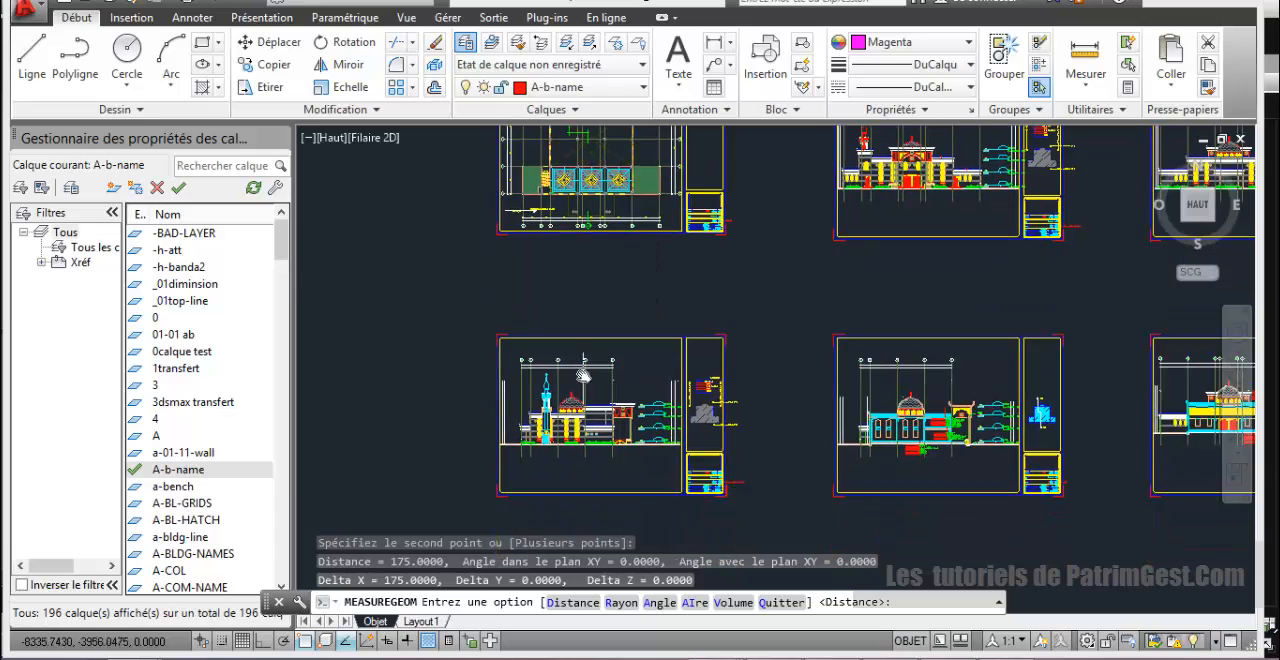
pyautogui.moveTo(714, 307); pyautogui.dragTo(778, 162, button='middle')
pyautogui.click(203, 45)
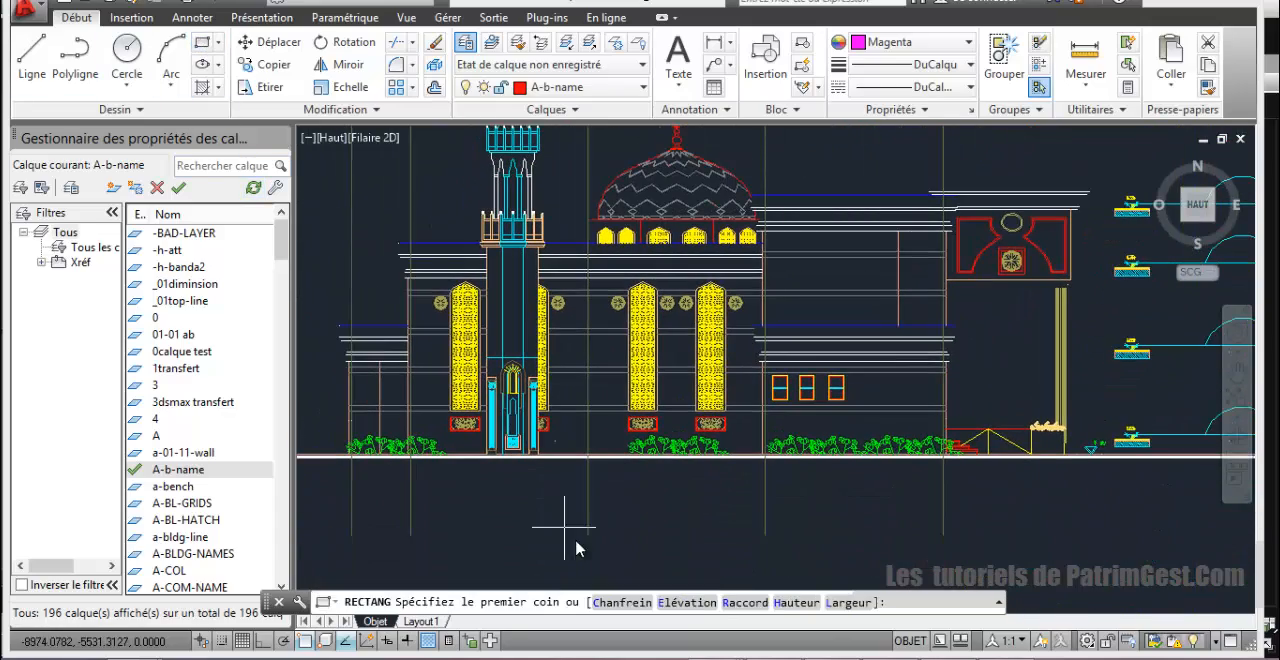
pyautogui.scroll(4, 500, 489)
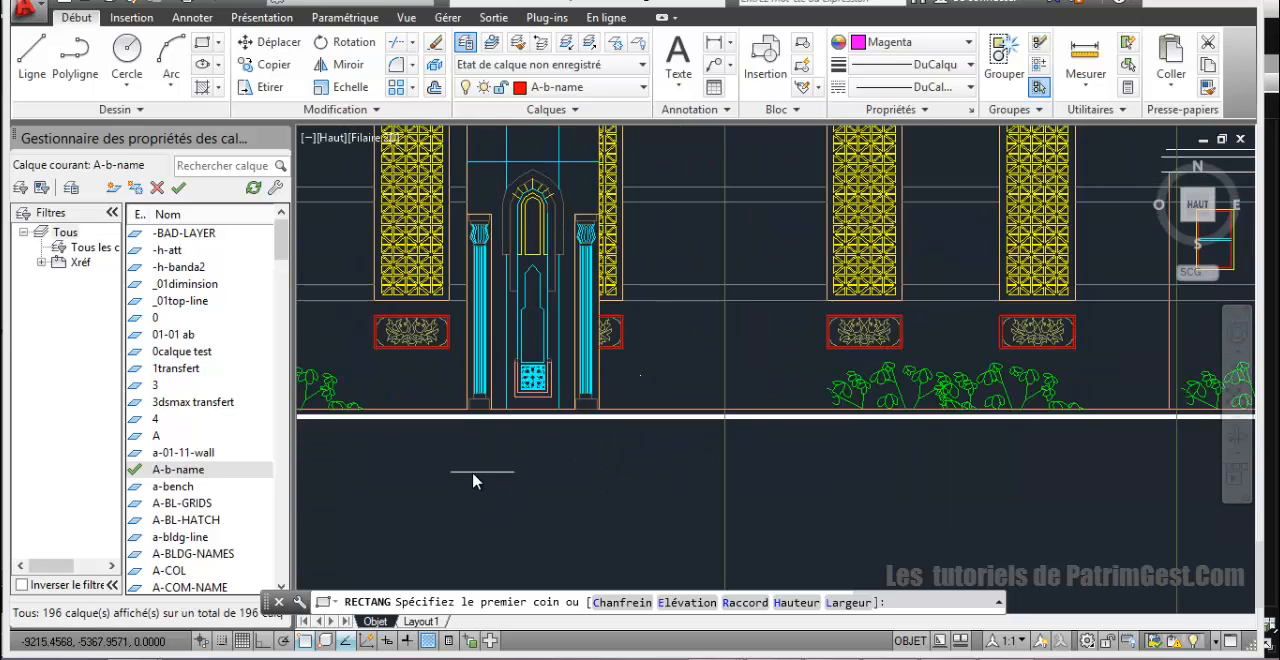
pyautogui.click(467, 418)
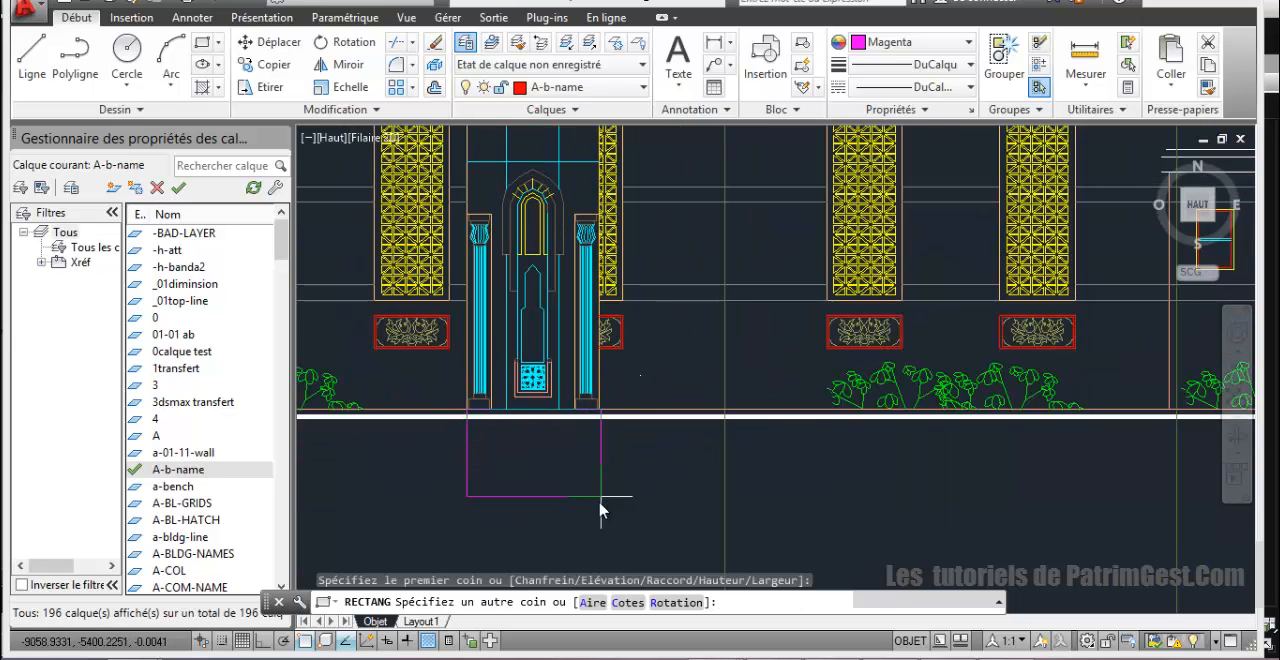
pyautogui.write('c')
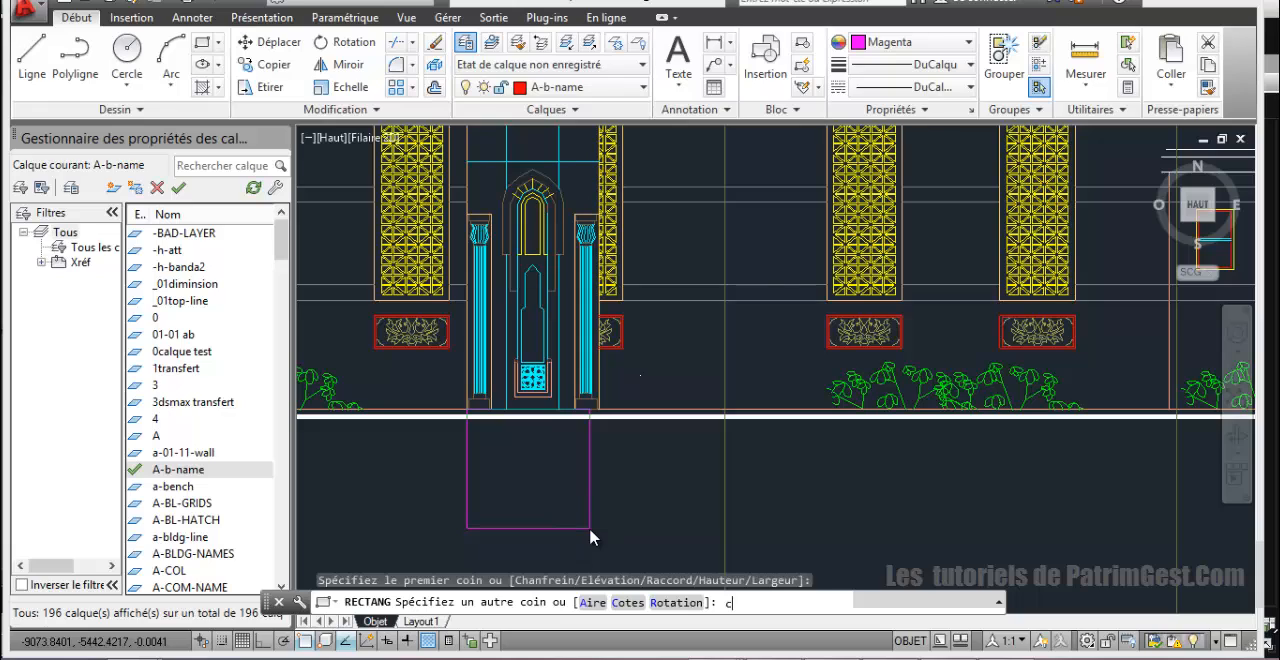
pyautogui.press('Return')
pyautogui.write('175')
pyautogui.press('Return')
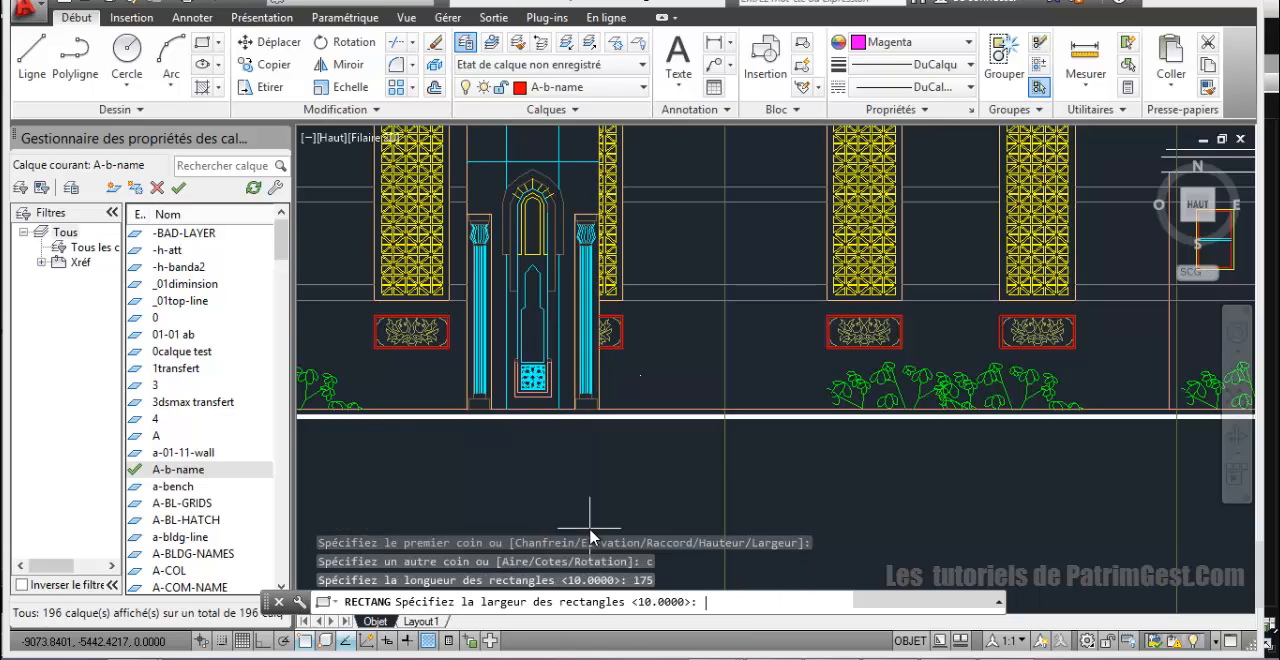
pyautogui.write('175')
pyautogui.press('Return')
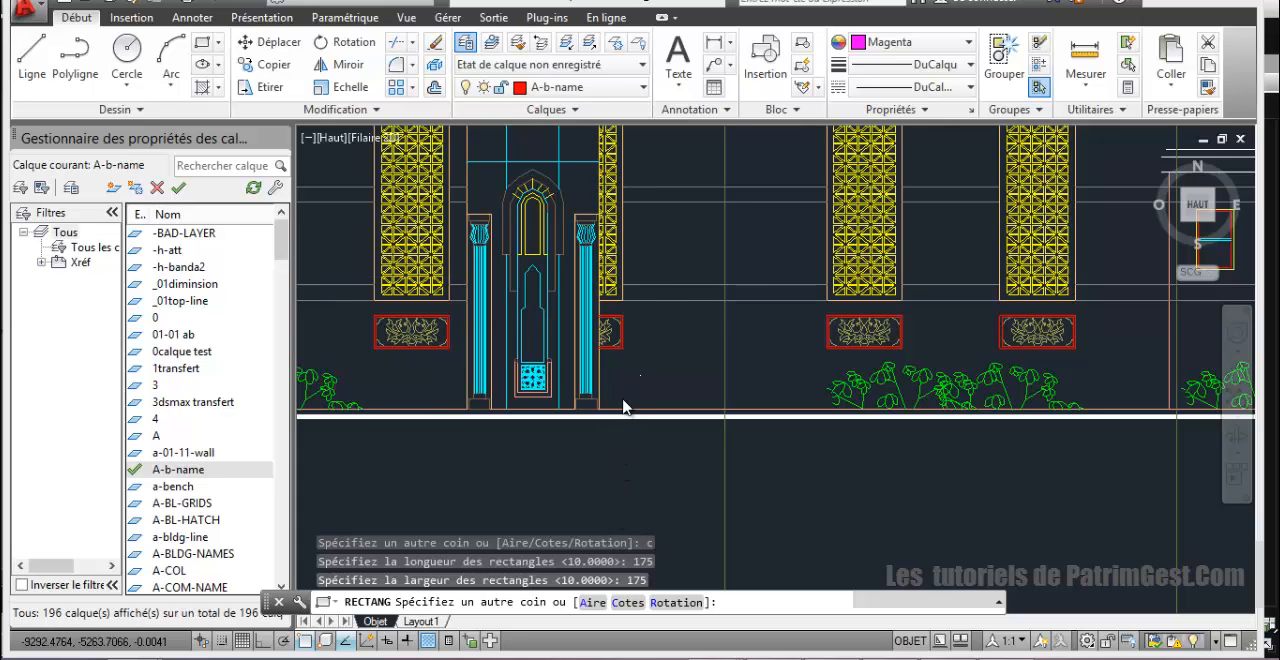
pyautogui.scroll(-3, 583, 363)
pyautogui.click(584, 362)
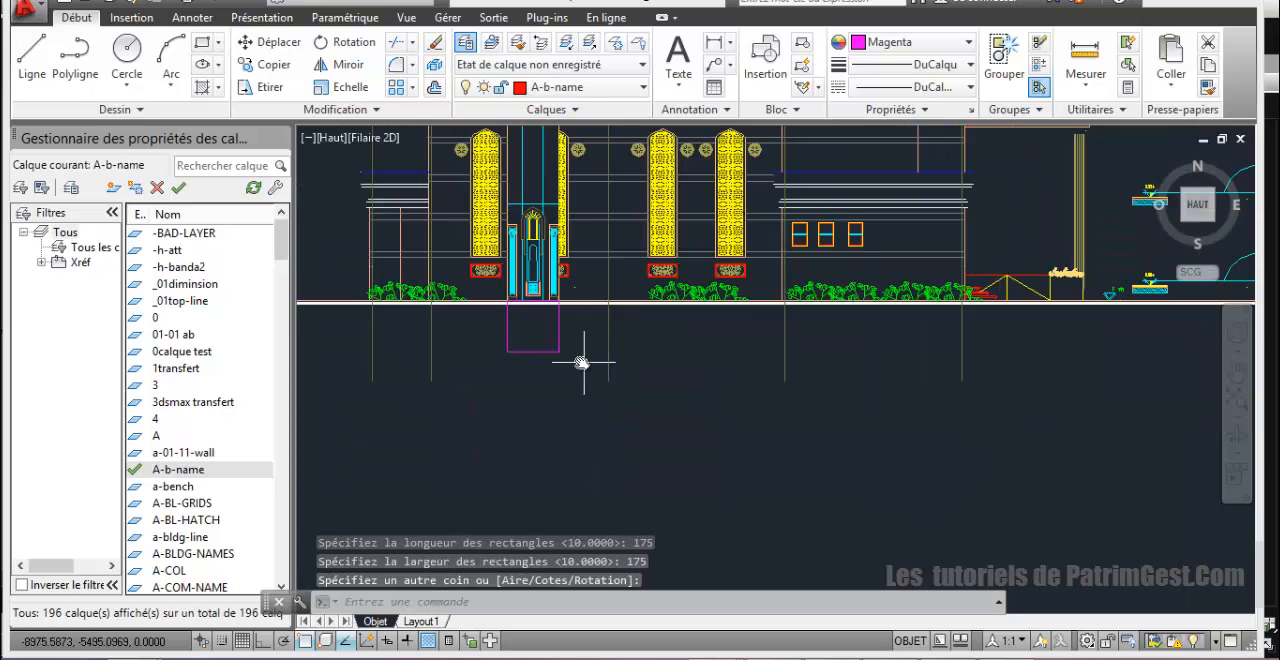
pyautogui.scroll(2, 640, 450)
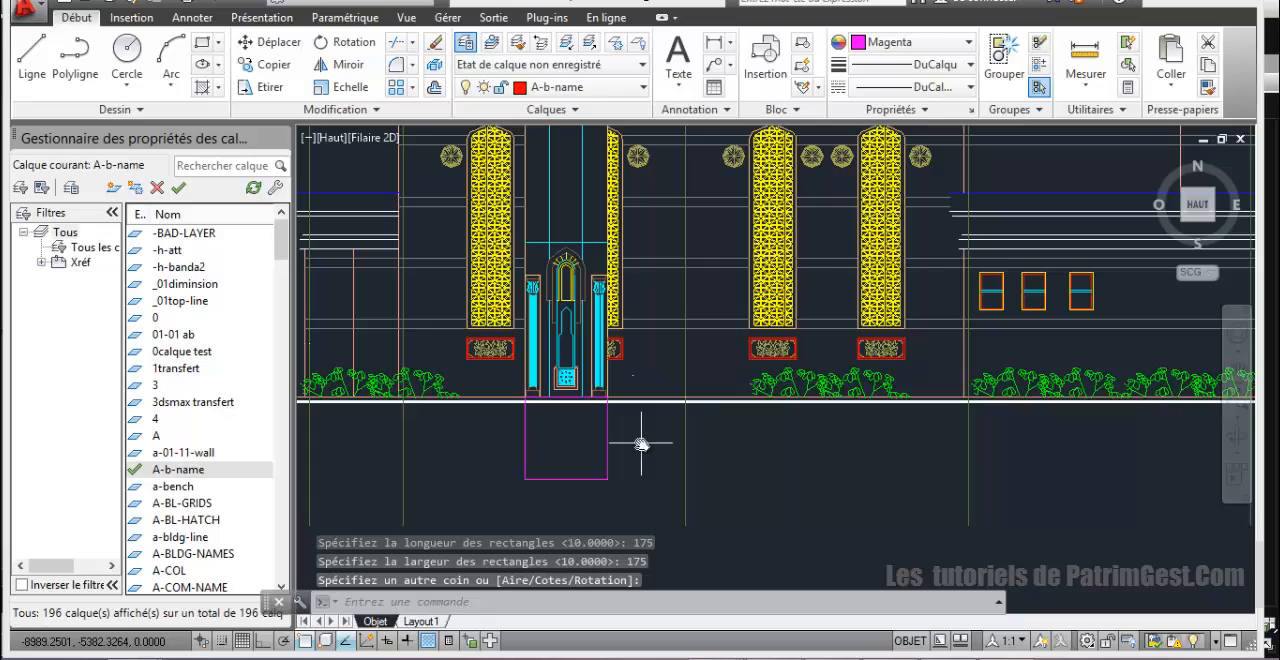
pyautogui.scroll(2, 641, 443)
pyautogui.scroll(2, 691, 429)
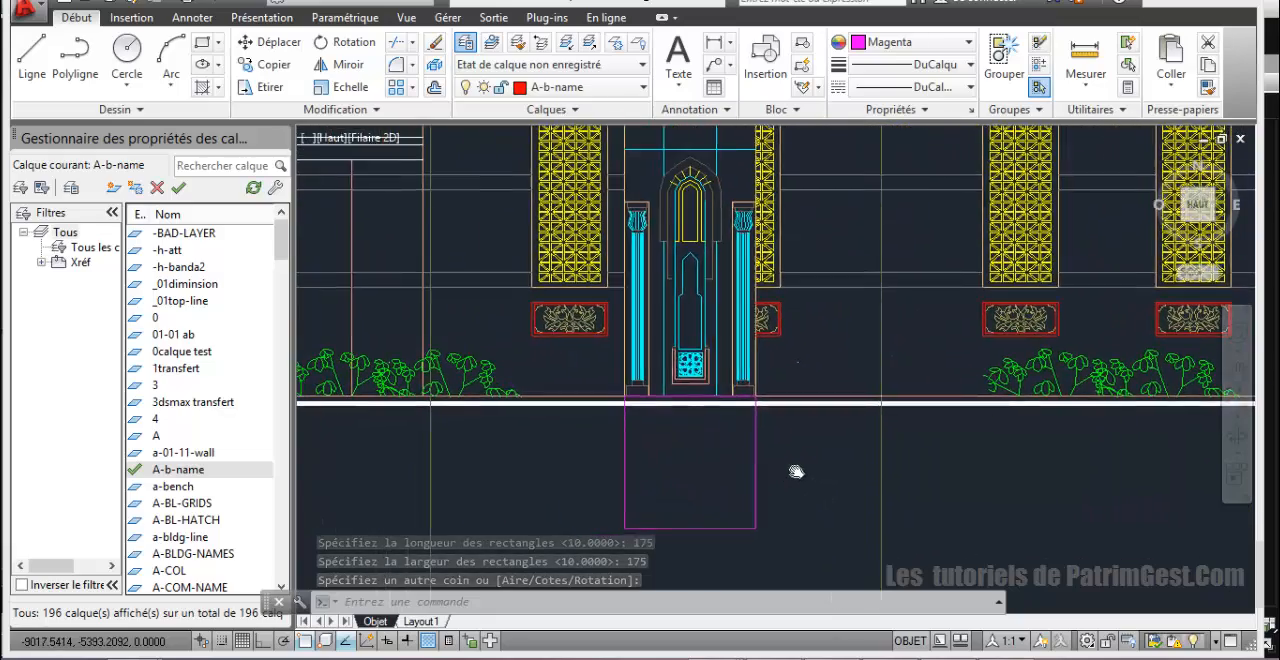
pyautogui.scroll(-2, 796, 472)
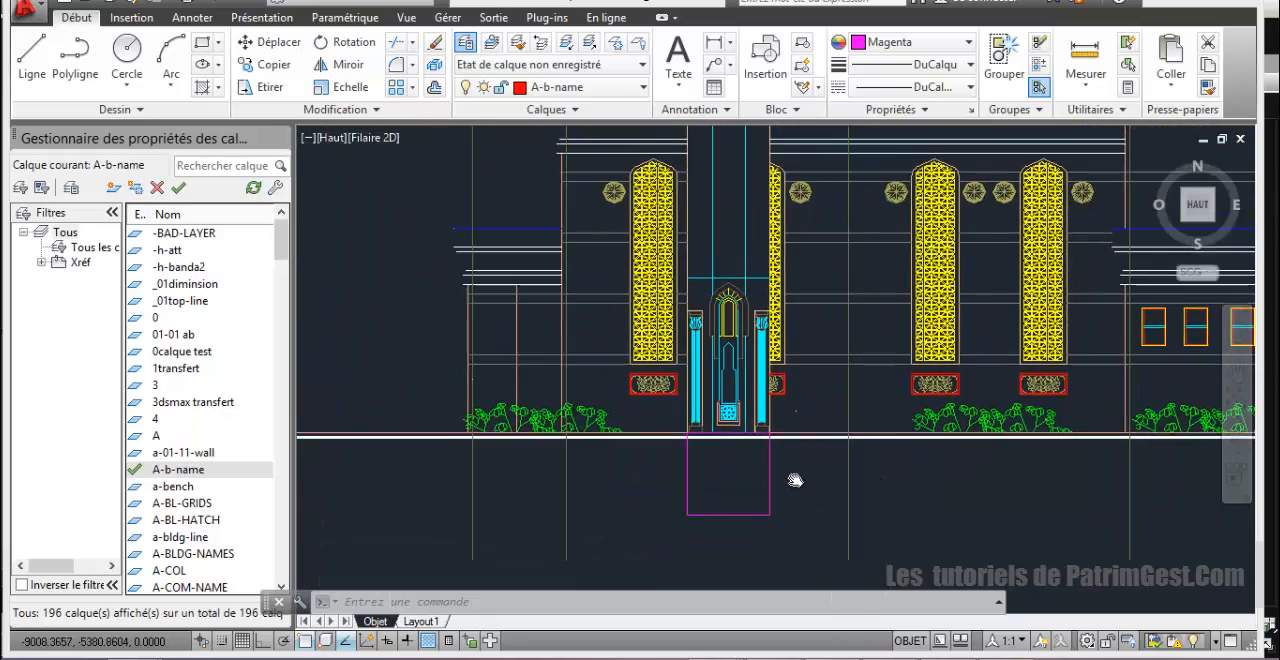
pyautogui.moveTo(795, 480); pyautogui.dragTo(785, 476, button='middle')
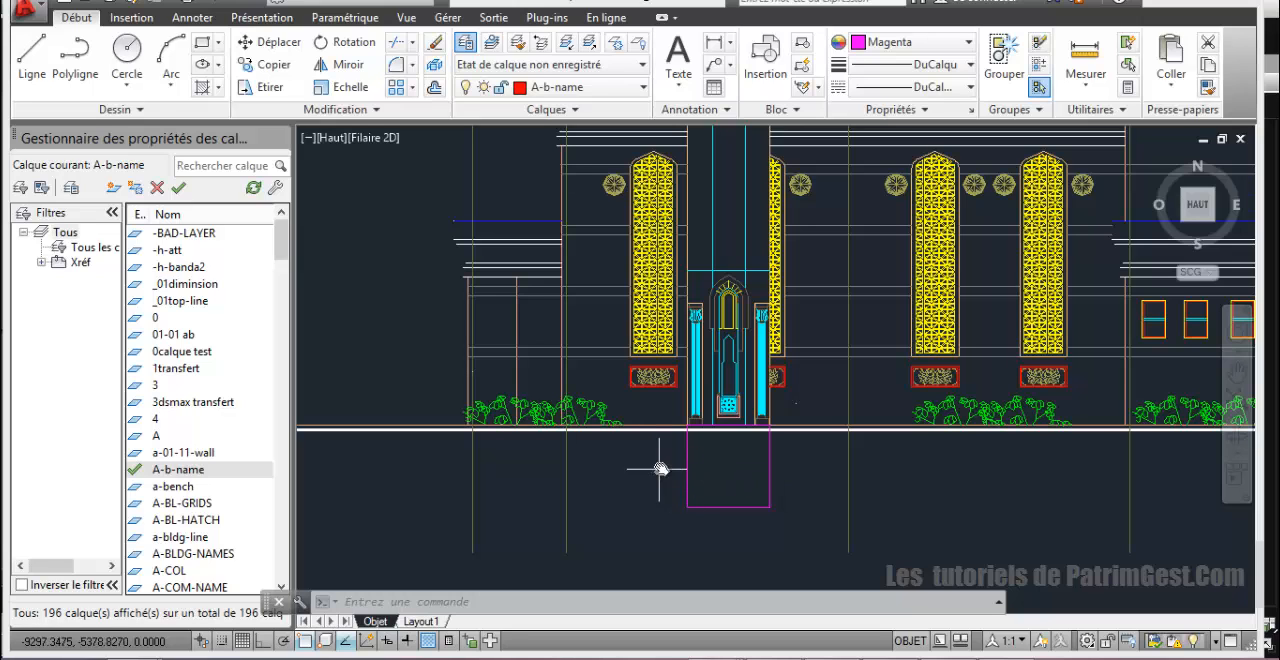
pyautogui.moveTo(668, 464); pyautogui.dragTo(665, 476, button='middle')
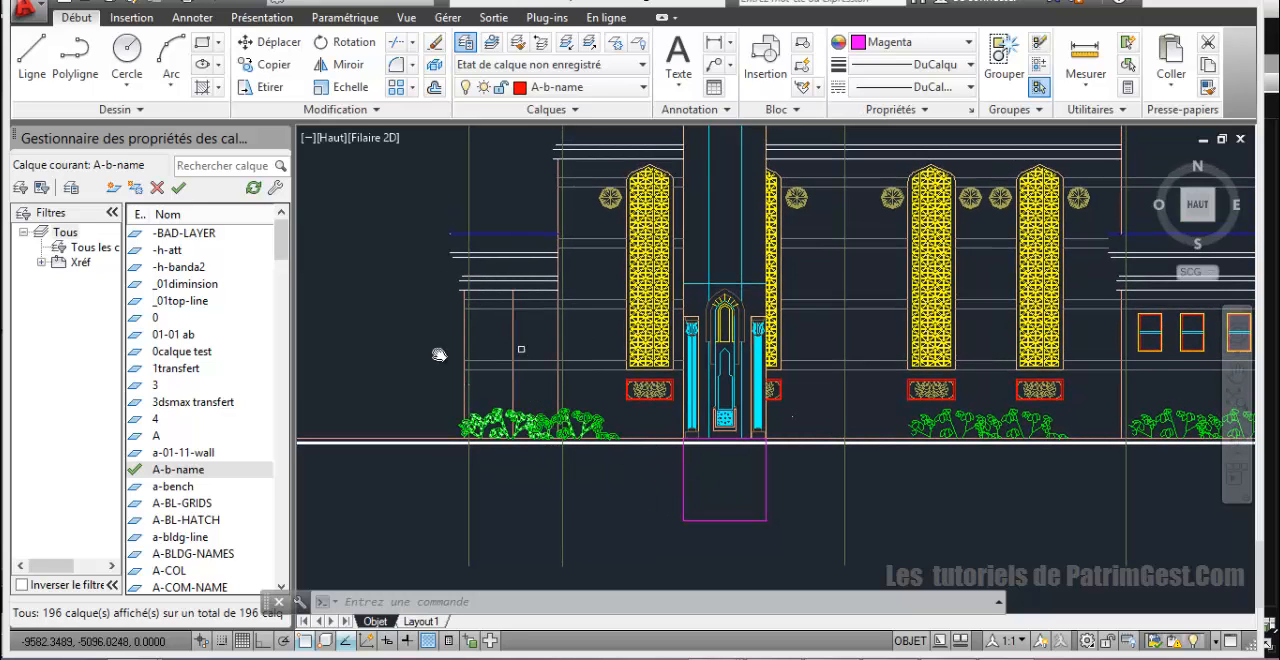
pyautogui.click(684, 487)
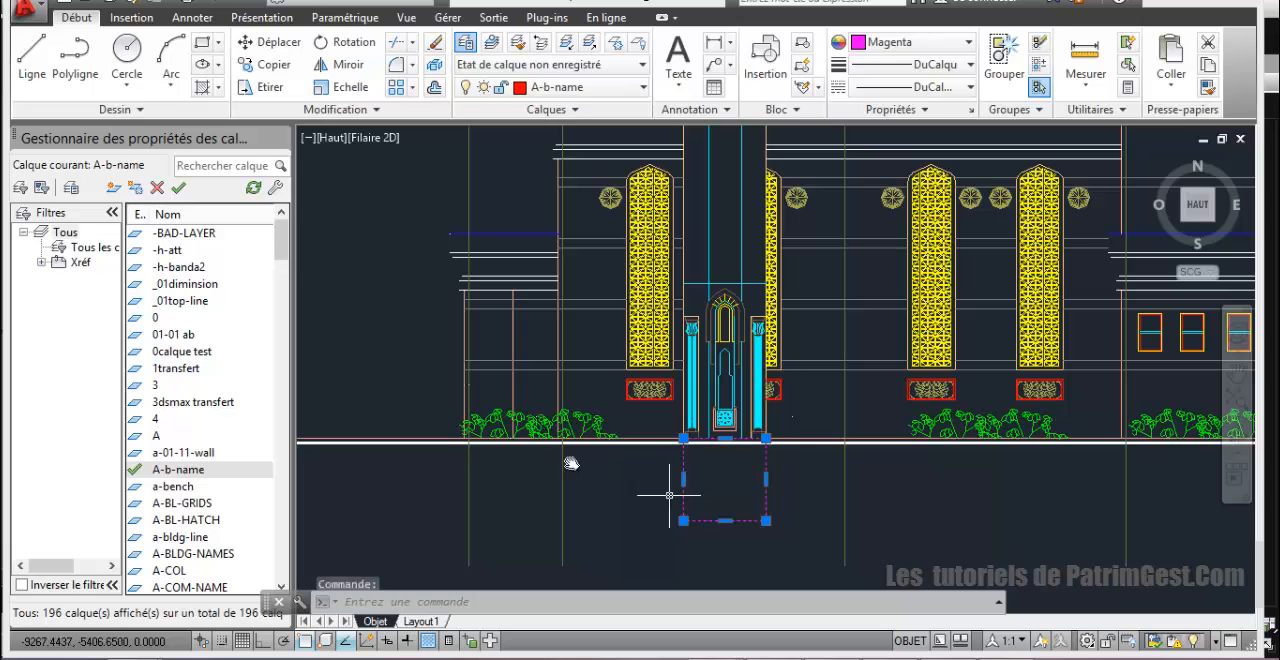
pyautogui.click(266, 64)
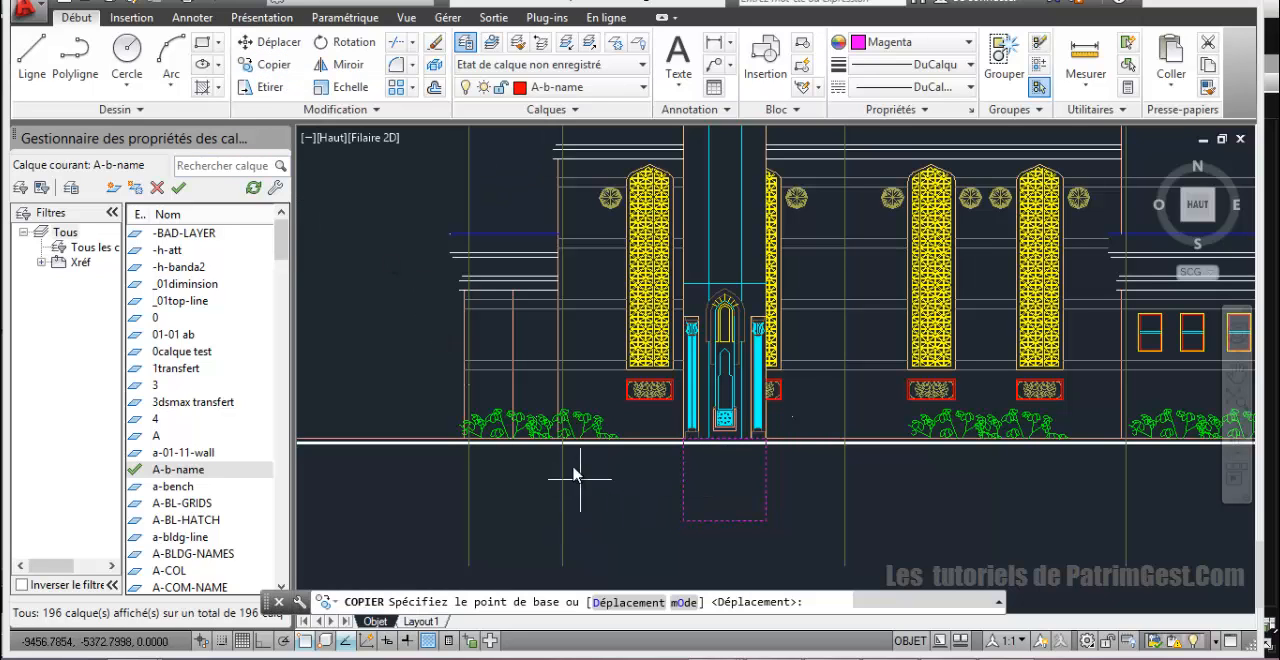
pyautogui.scroll(3, 575, 468)
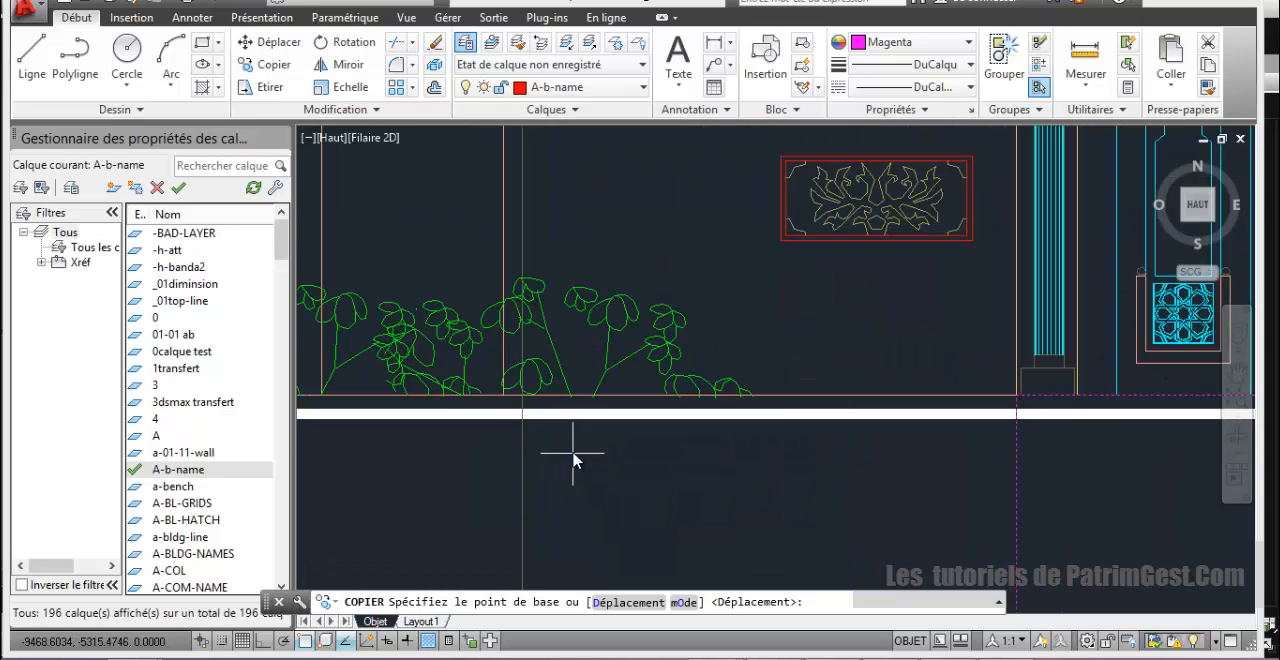
pyautogui.click(508, 405)
pyautogui.scroll(3, 501, 452)
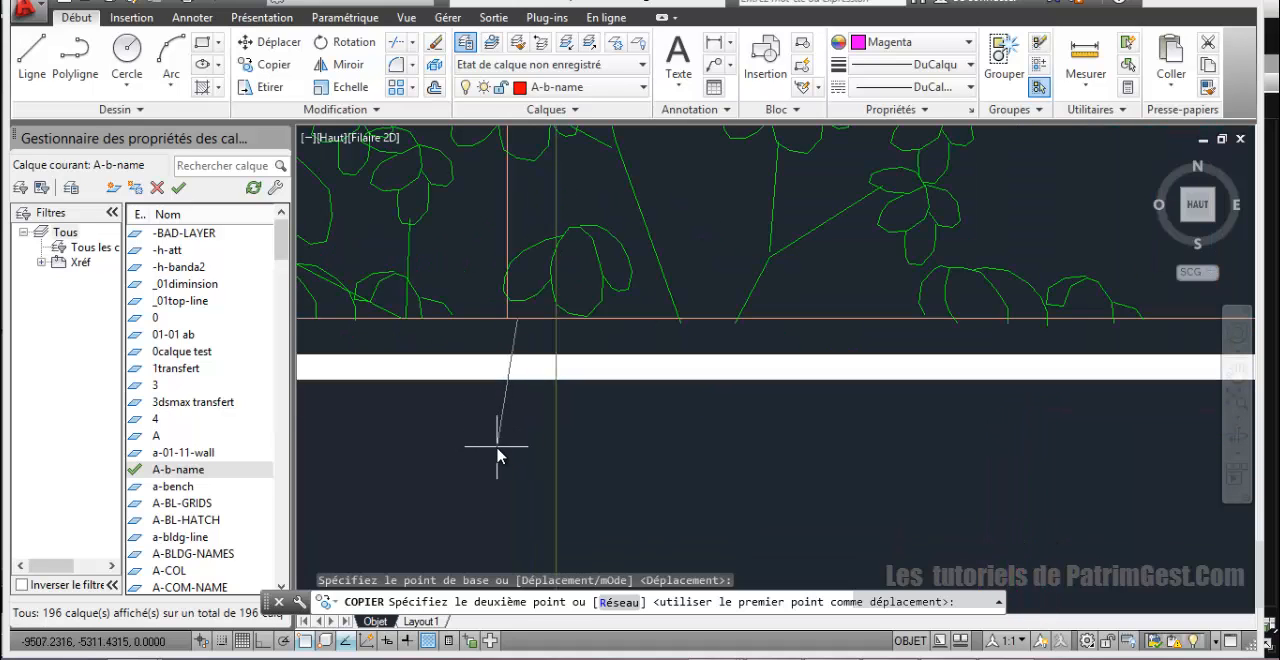
pyautogui.write('u')
pyautogui.press('Return')
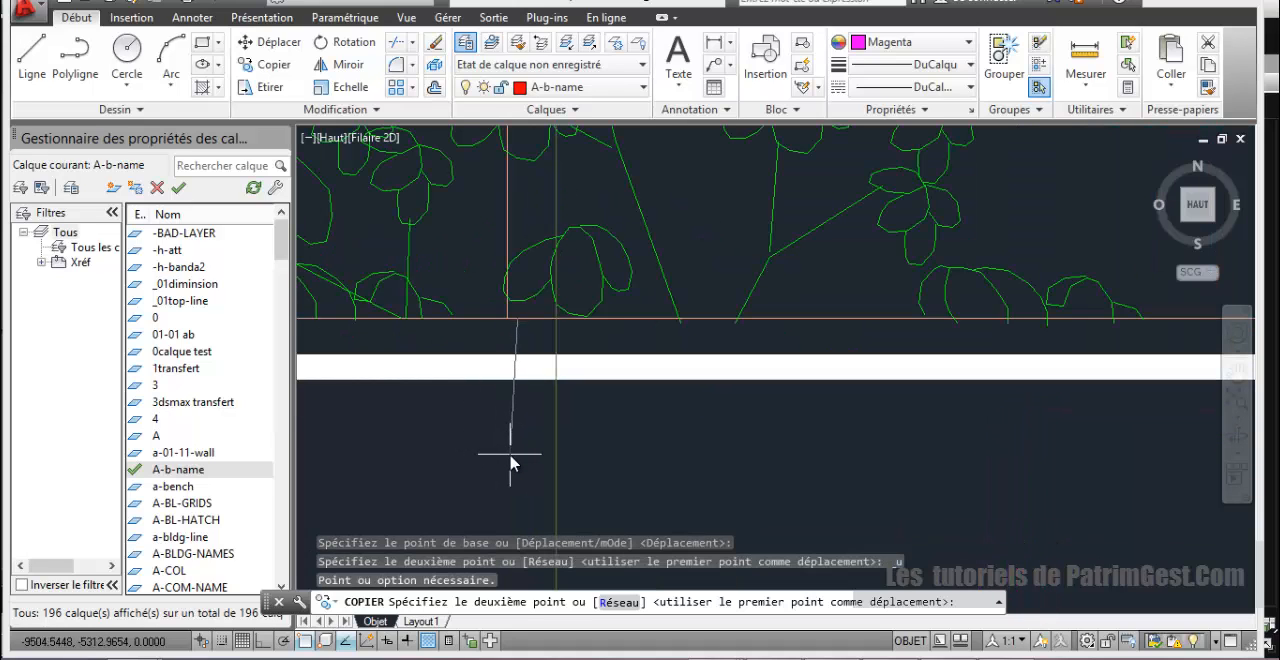
pyautogui.press('Escape')
# Step: Copy the minaret base square from the foot of the hall's wall edge to the intersection of axes 9 and F on the floor plan
pyautogui.scroll(-5, 537, 451)
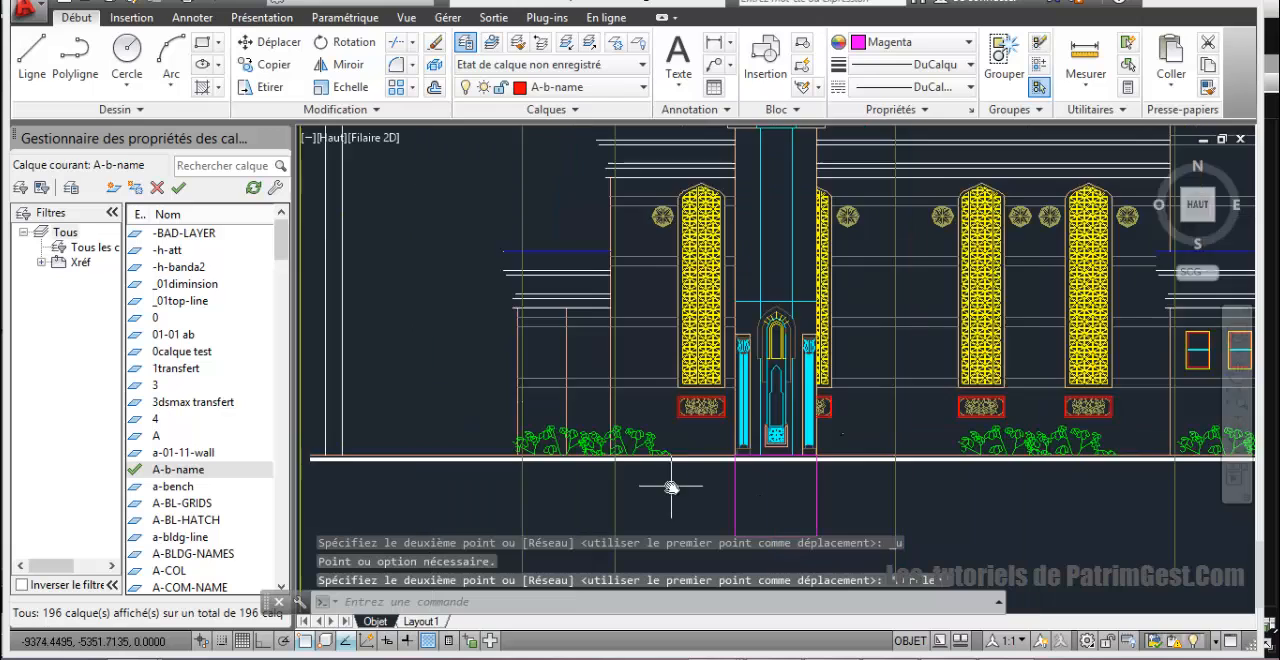
pyautogui.moveTo(671, 487); pyautogui.dragTo(646, 501, button='middle')
pyautogui.press('Escape')
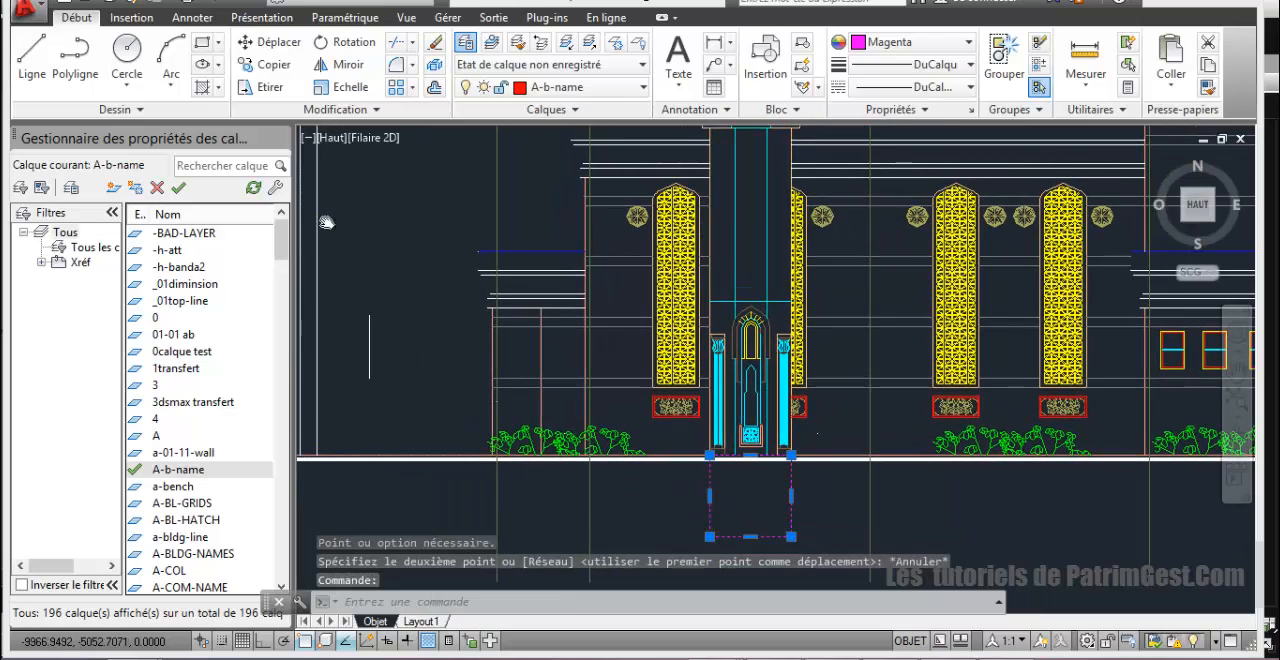
pyautogui.click(288, 72)
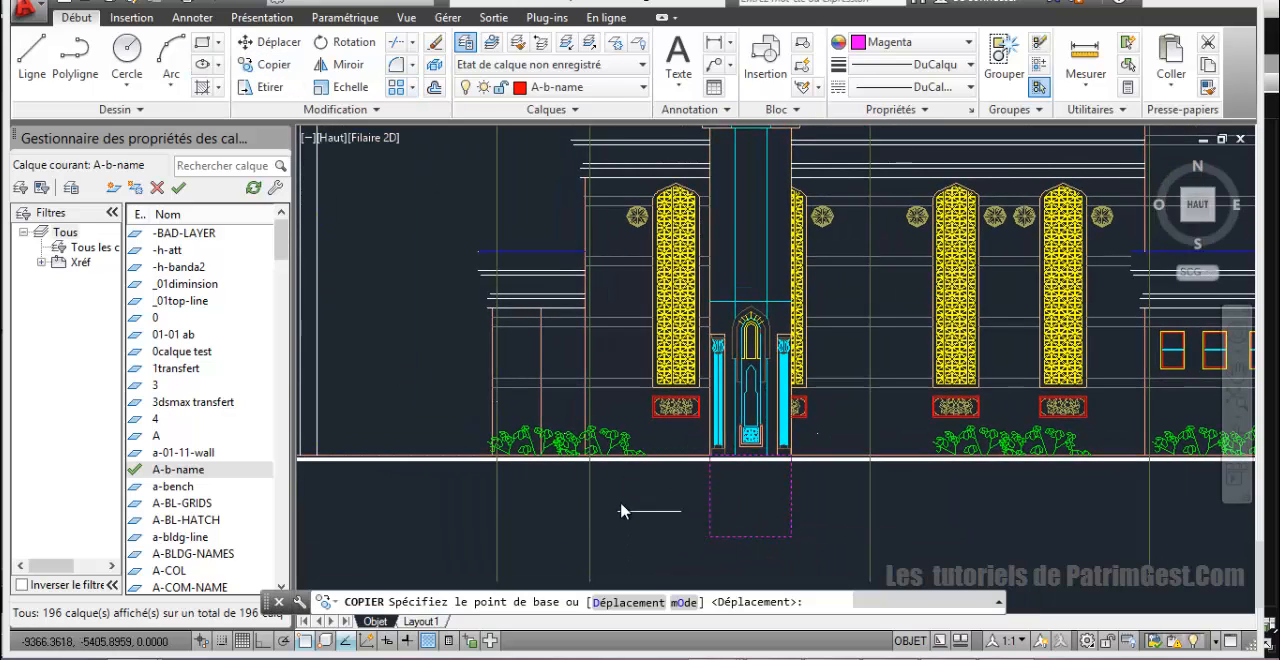
pyautogui.scroll(4, 600, 455)
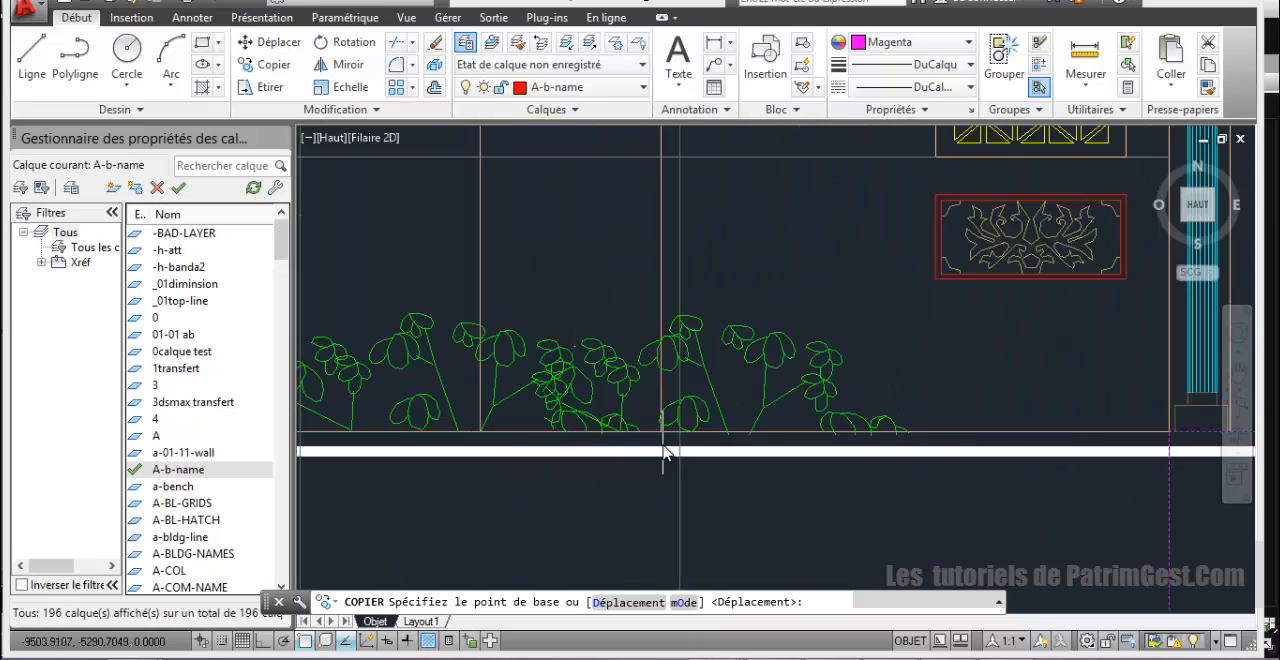
pyautogui.scroll(3, 665, 452)
pyautogui.click(645, 402)
pyautogui.scroll(-5, 651, 425)
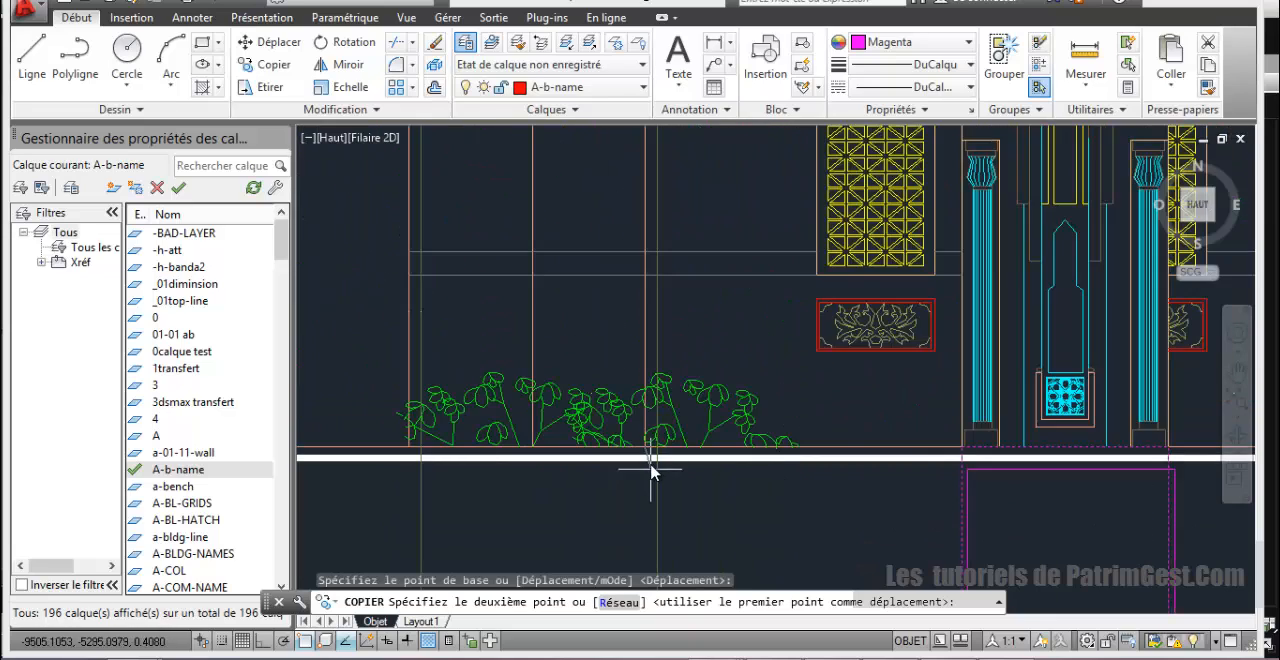
pyautogui.scroll(-5, 710, 465)
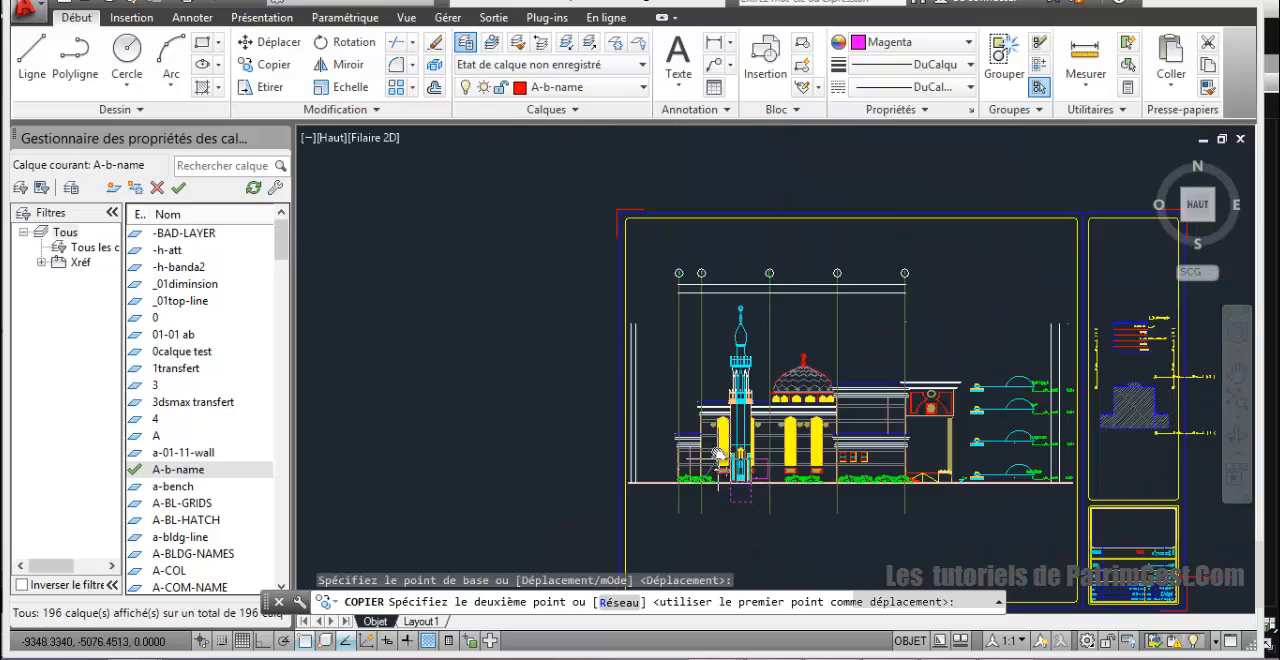
pyautogui.scroll(-2, 706, 347)
pyautogui.moveTo(708, 316); pyautogui.dragTo(677, 510, button='middle')
pyautogui.scroll(4, 701, 387)
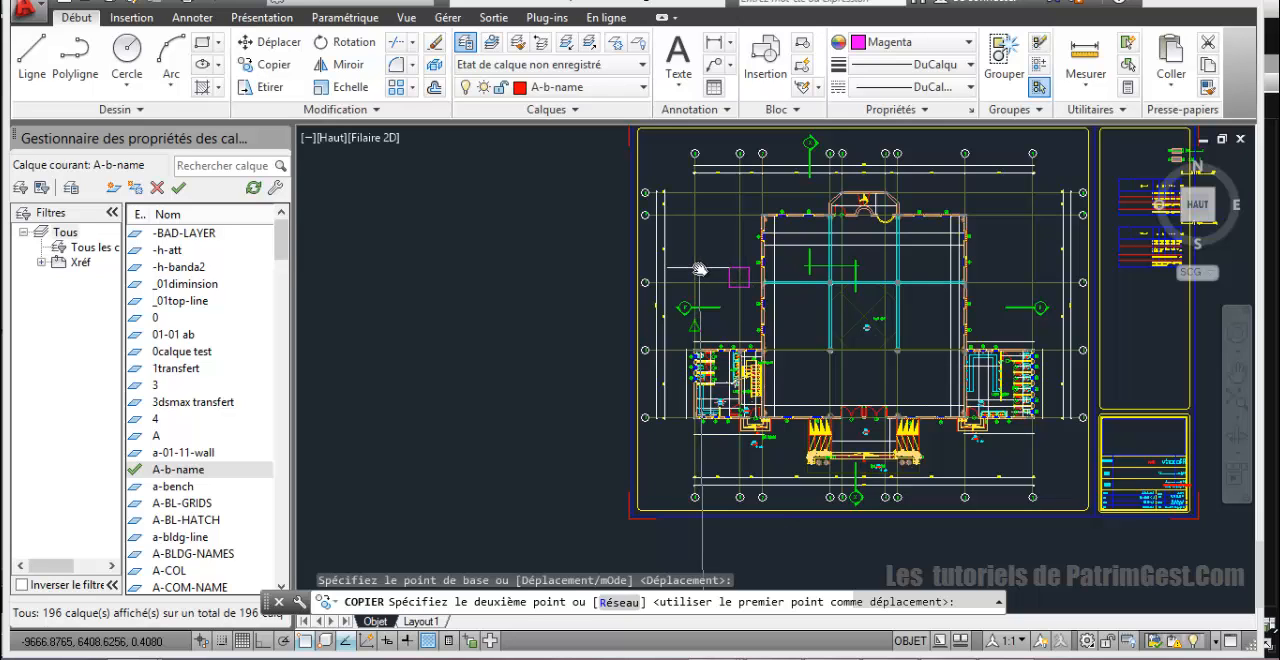
pyautogui.scroll(2, 697, 219)
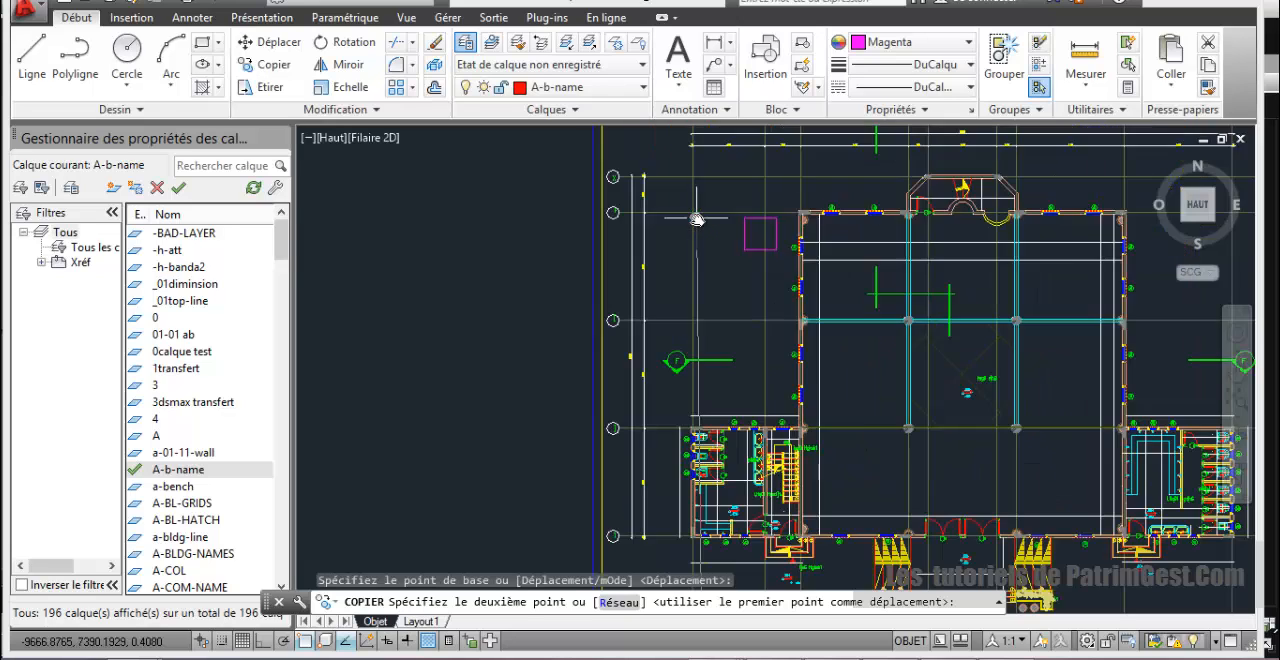
pyautogui.scroll(4, 697, 219)
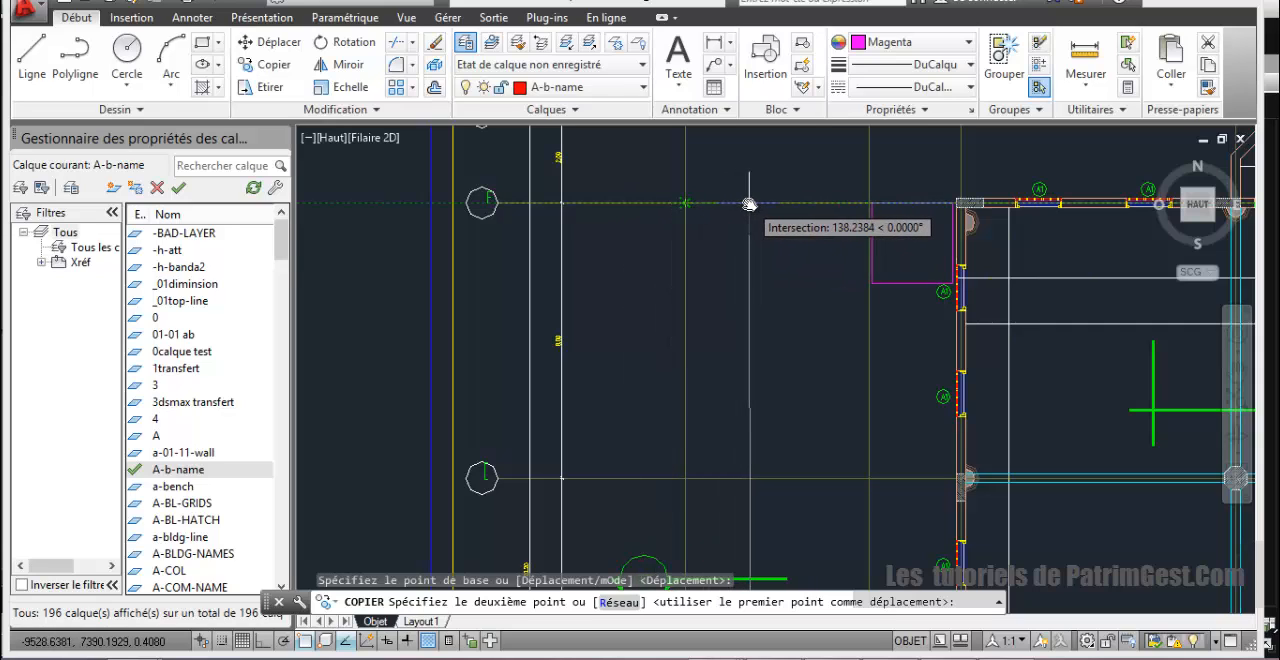
pyautogui.click(685, 205)
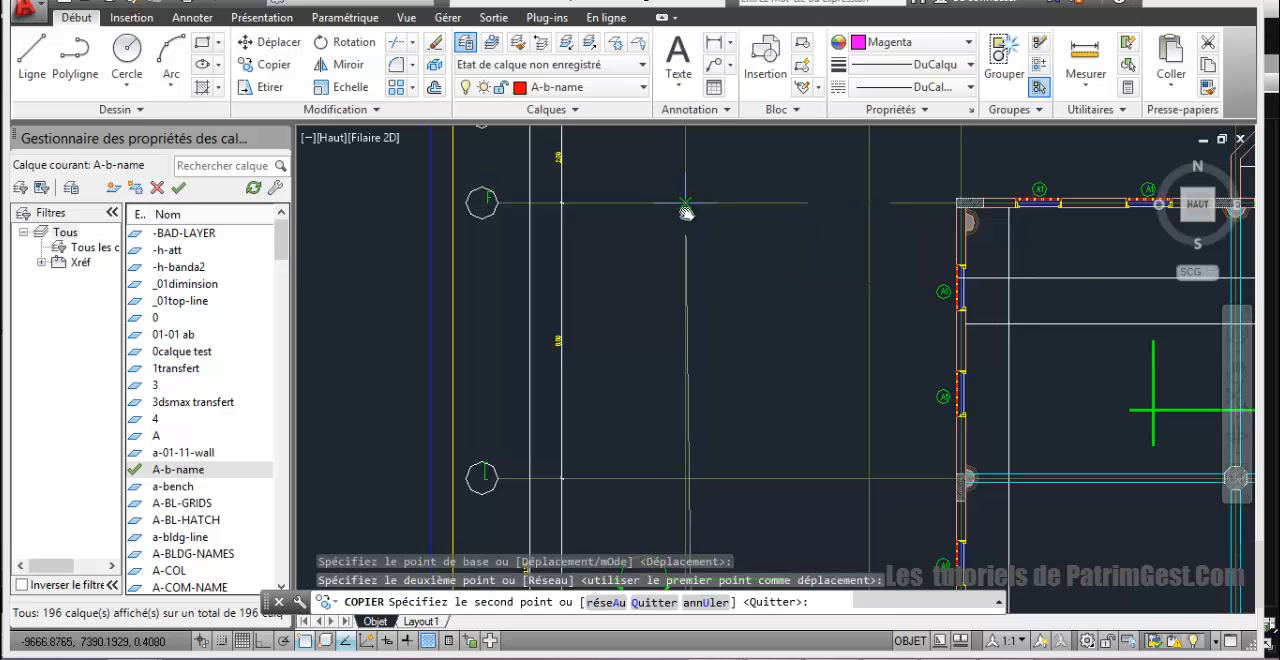
pyautogui.rightClick(710, 302)
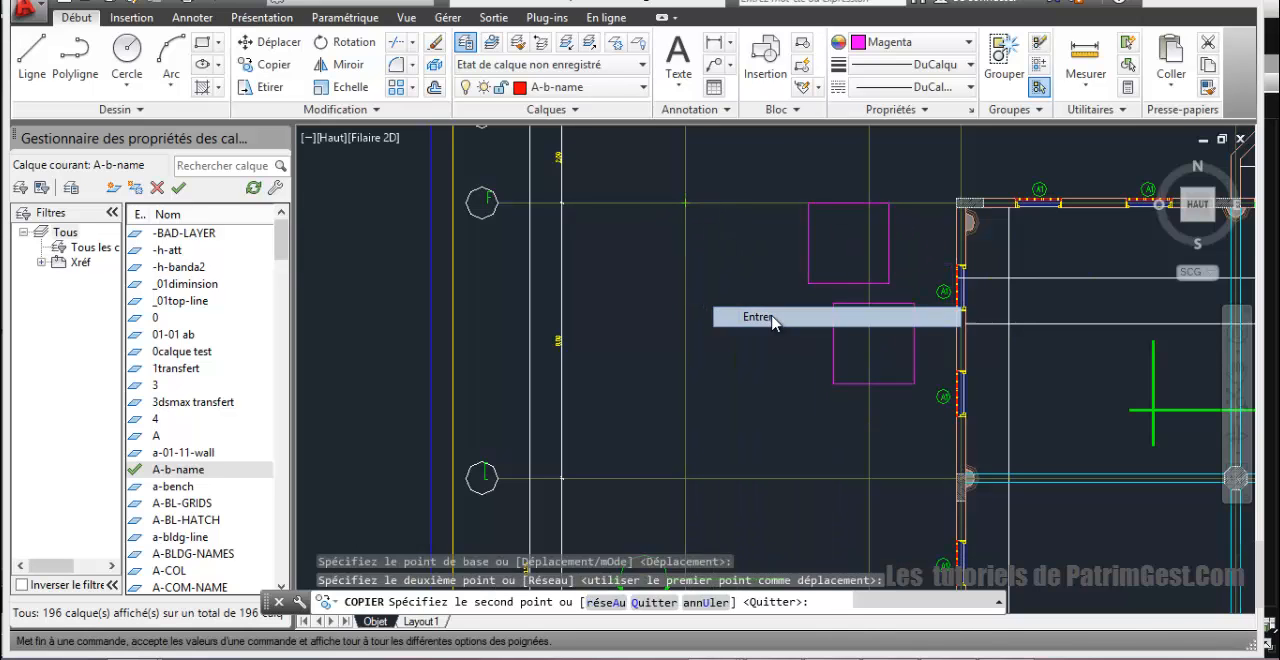
pyautogui.click(750, 318)
# Step: Measure the distance along axis F from the copied square's upper-left corner to axis 9
pyautogui.moveTo(706, 267)
pyautogui.mouseDown(button='middle')
pyautogui.moveTo(623, 331)
pyautogui.moveTo(586, 337)
pyautogui.mouseUp(button='middle')
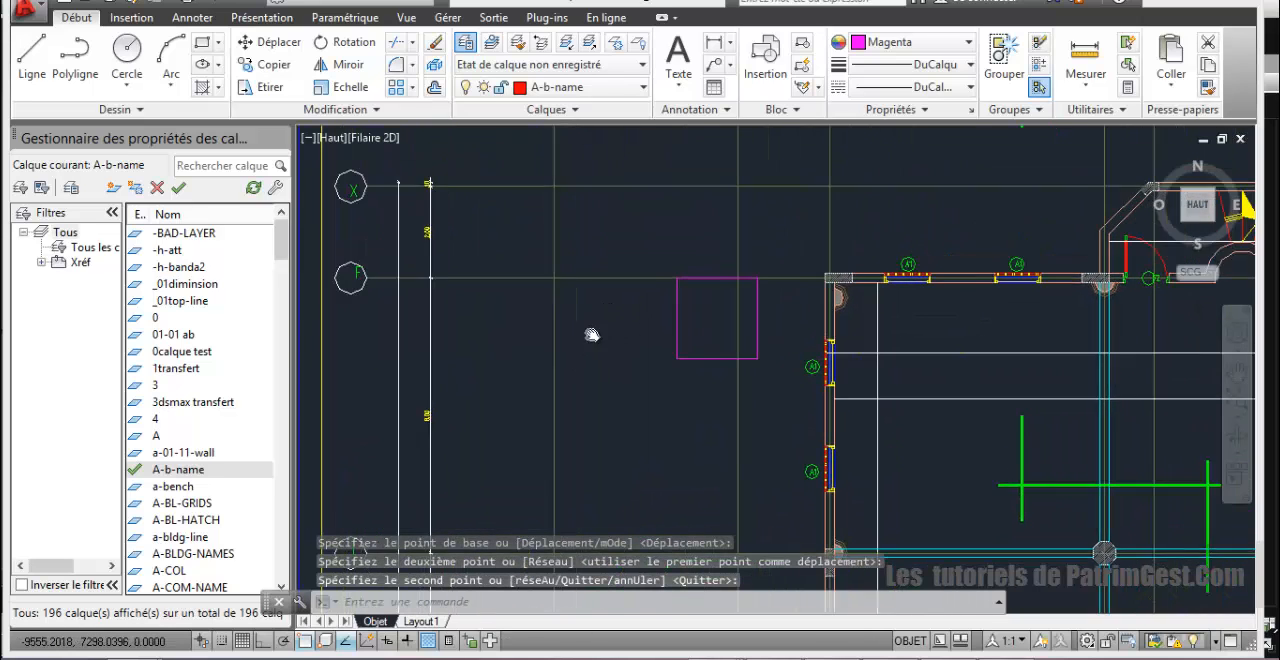
pyautogui.scroll(-2, 915, 352)
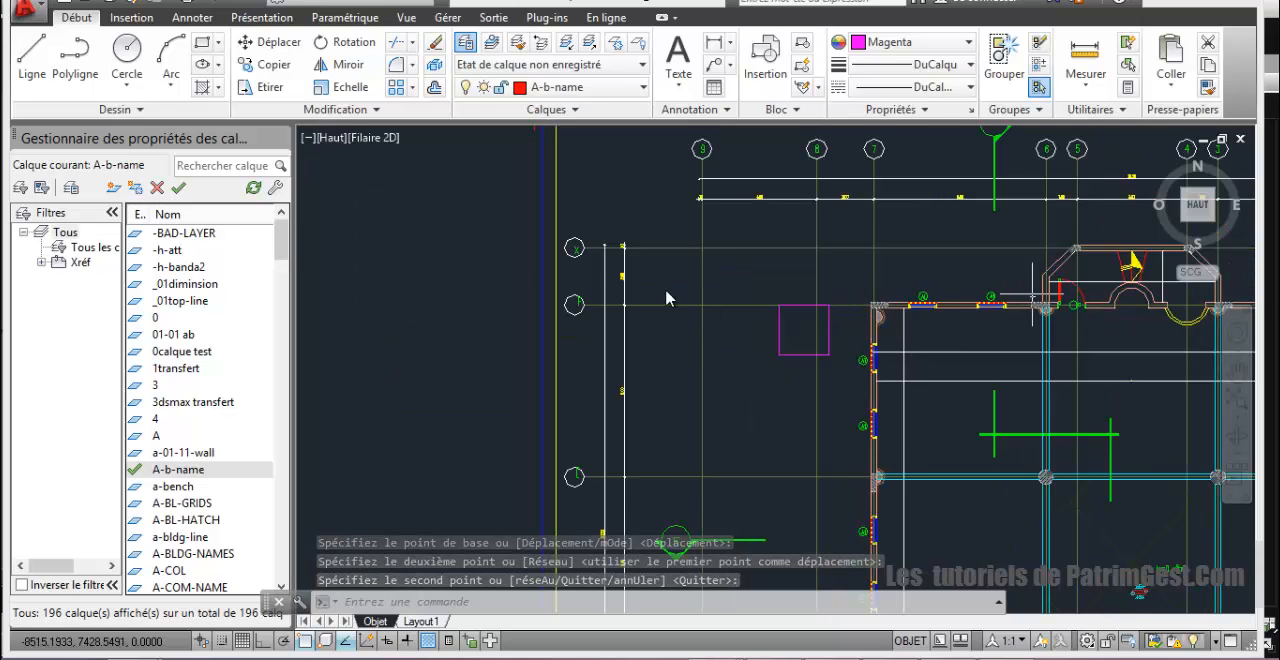
pyautogui.scroll(2, 832, 320)
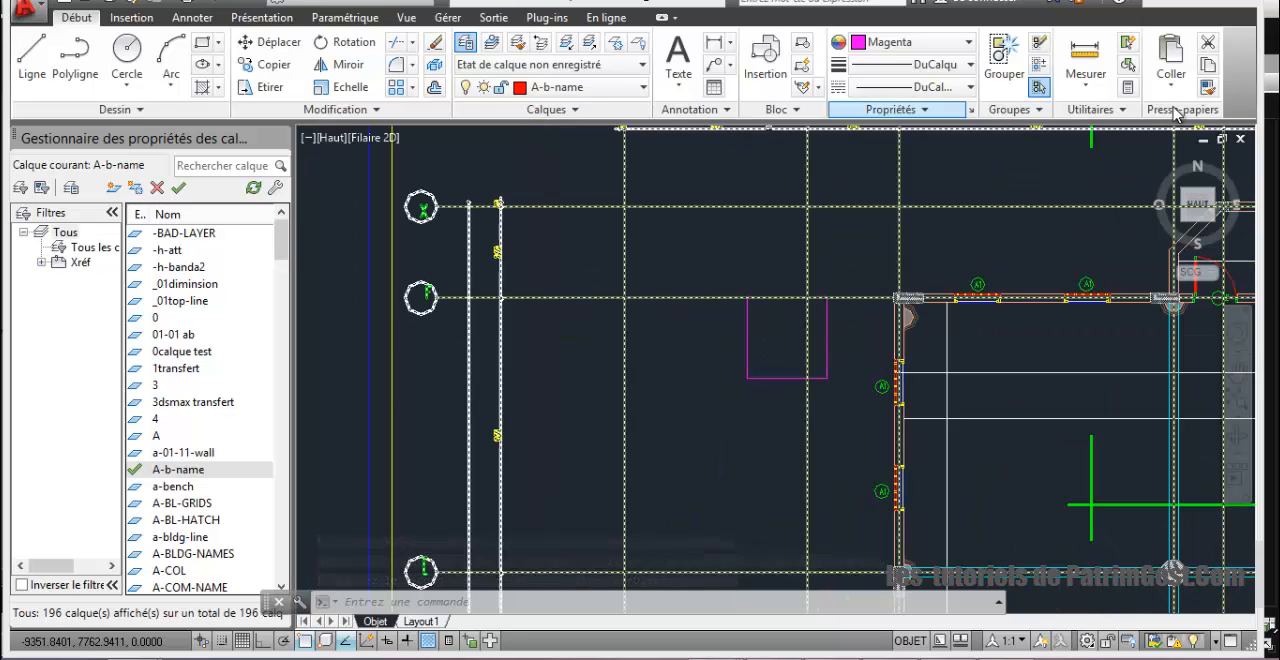
pyautogui.click(1085, 60)
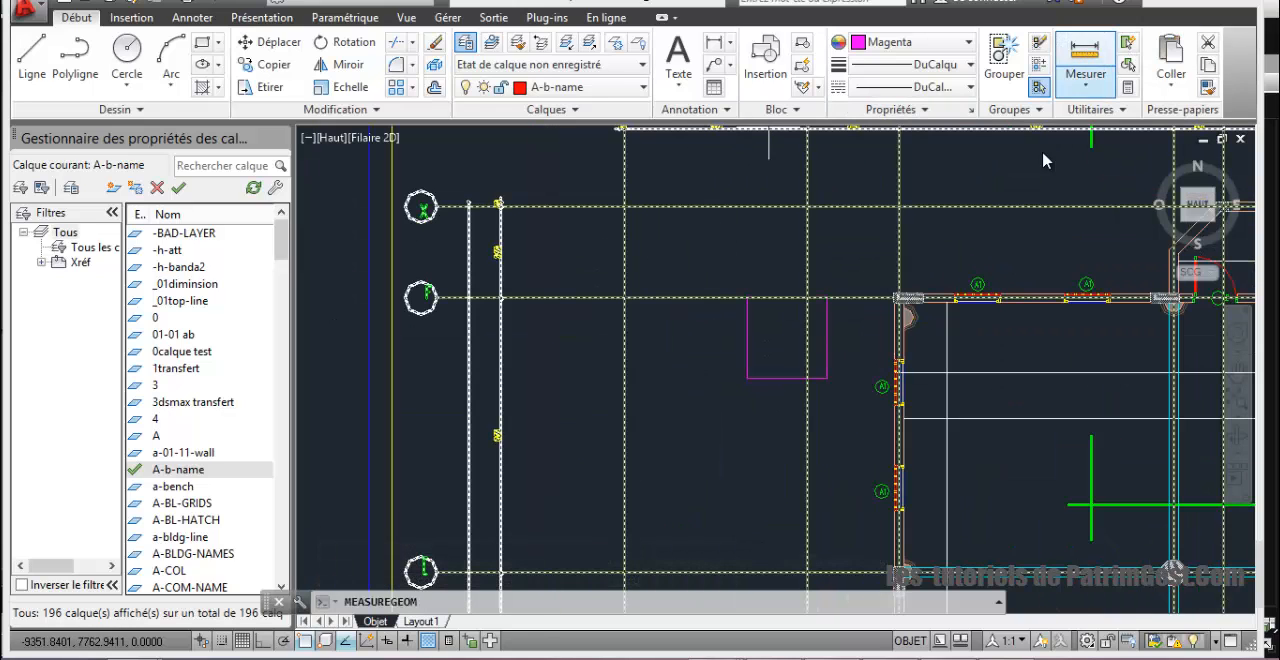
pyautogui.click(750, 299)
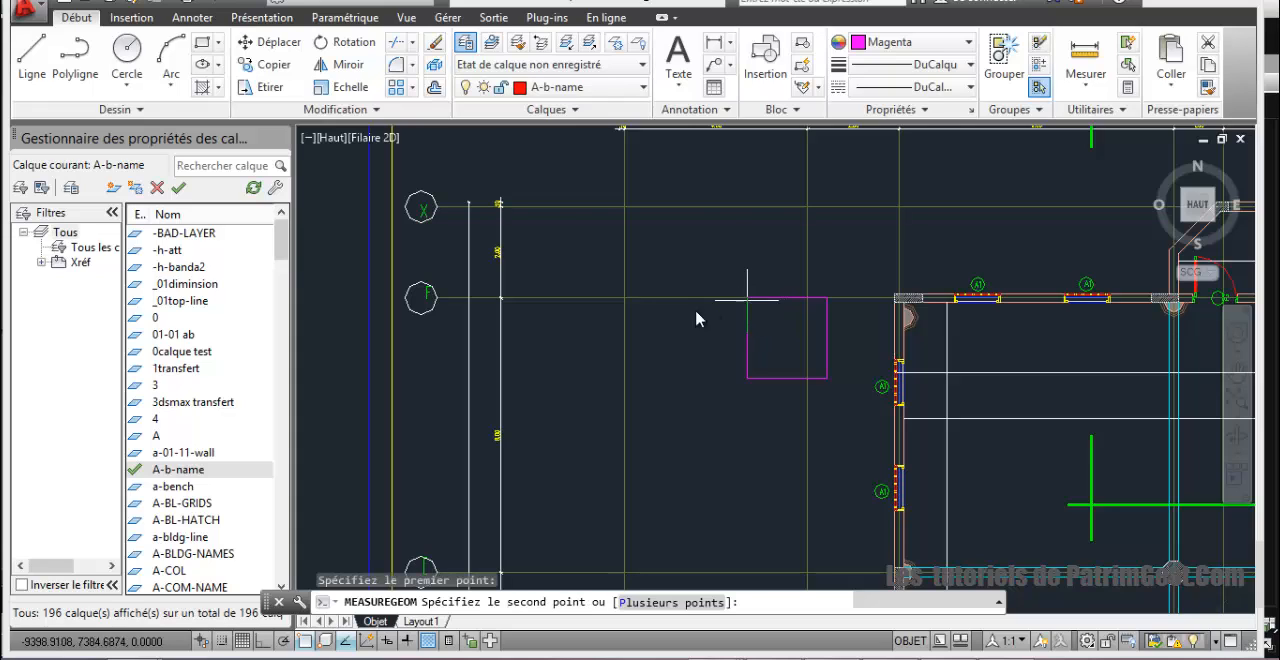
pyautogui.click(636, 296)
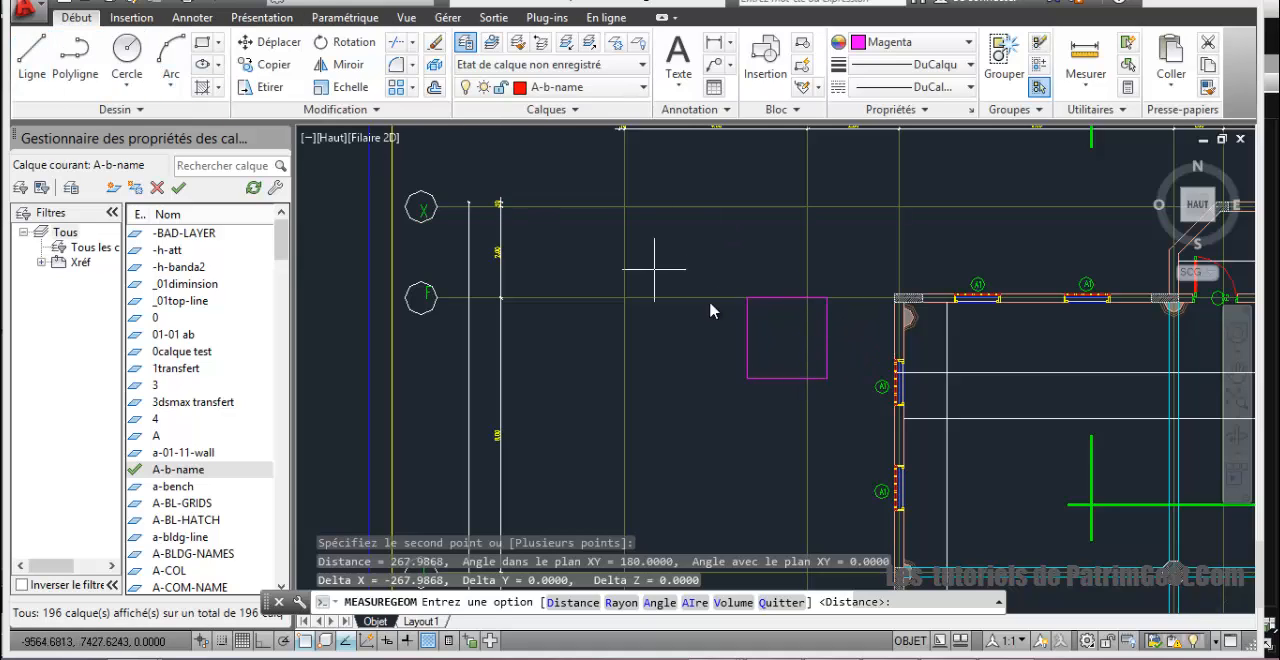
# Step: Try moving the magenta base square 198.98 straight down from axis F, using its upper-right corner as base point
pyautogui.rightClick(596, 245)
pyautogui.click(610, 246)
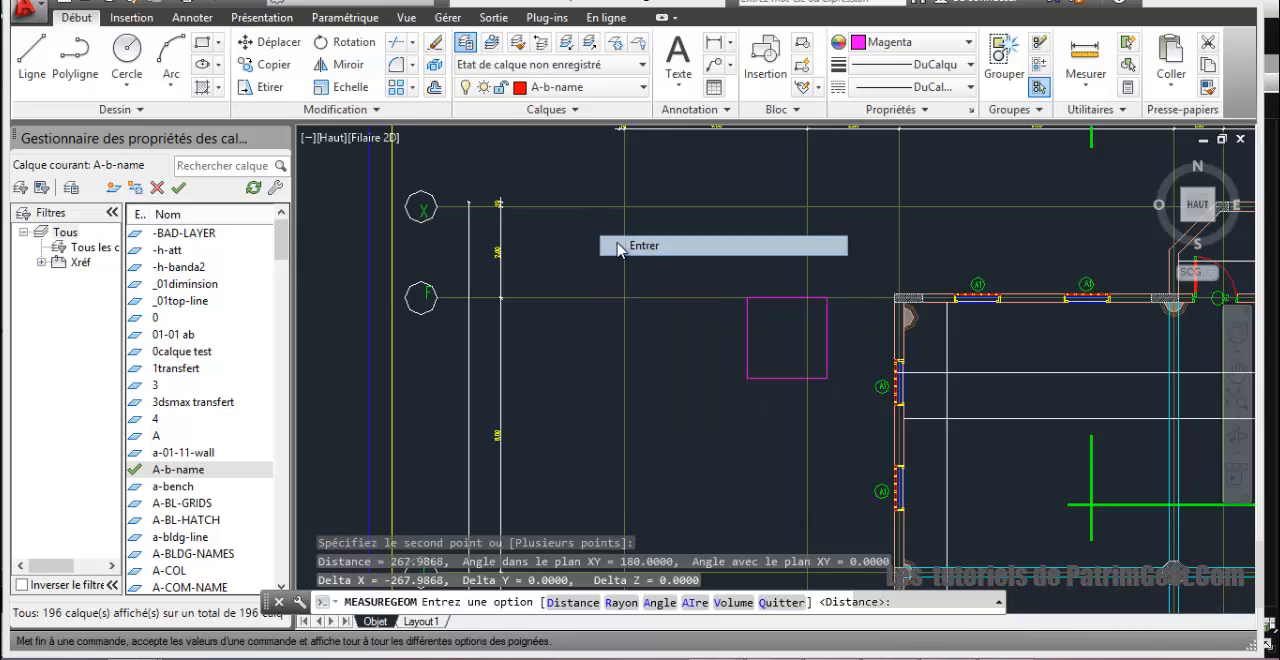
pyautogui.click(272, 42)
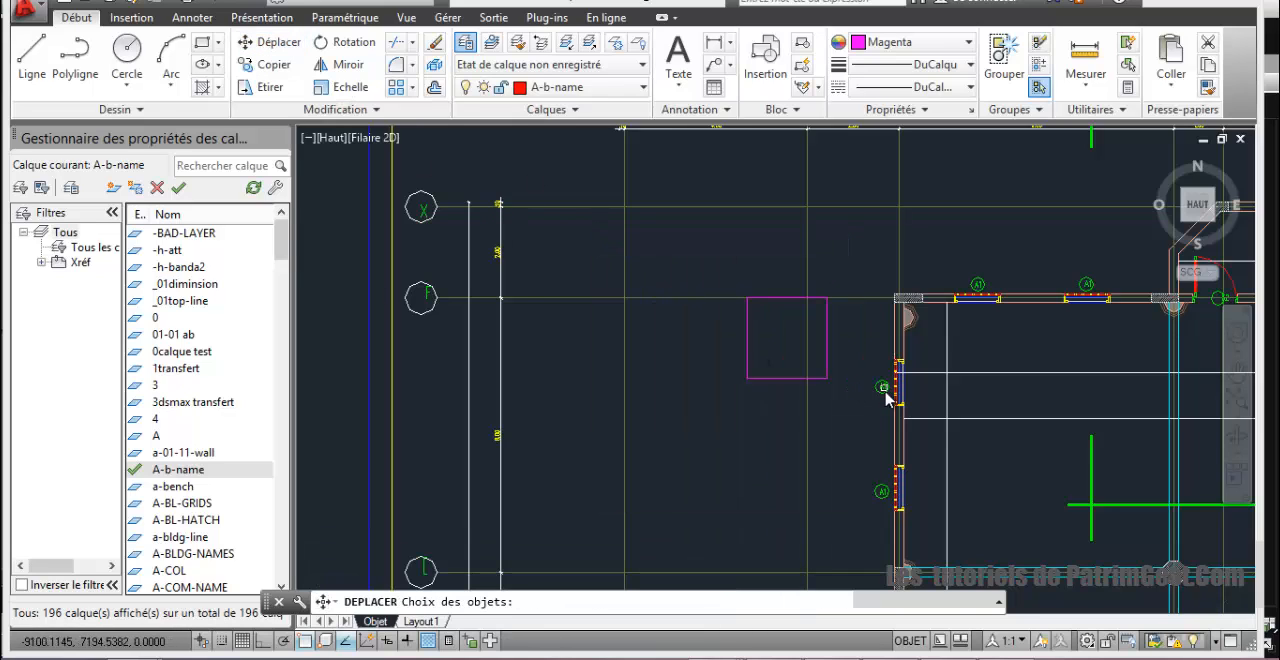
pyautogui.click(827, 335)
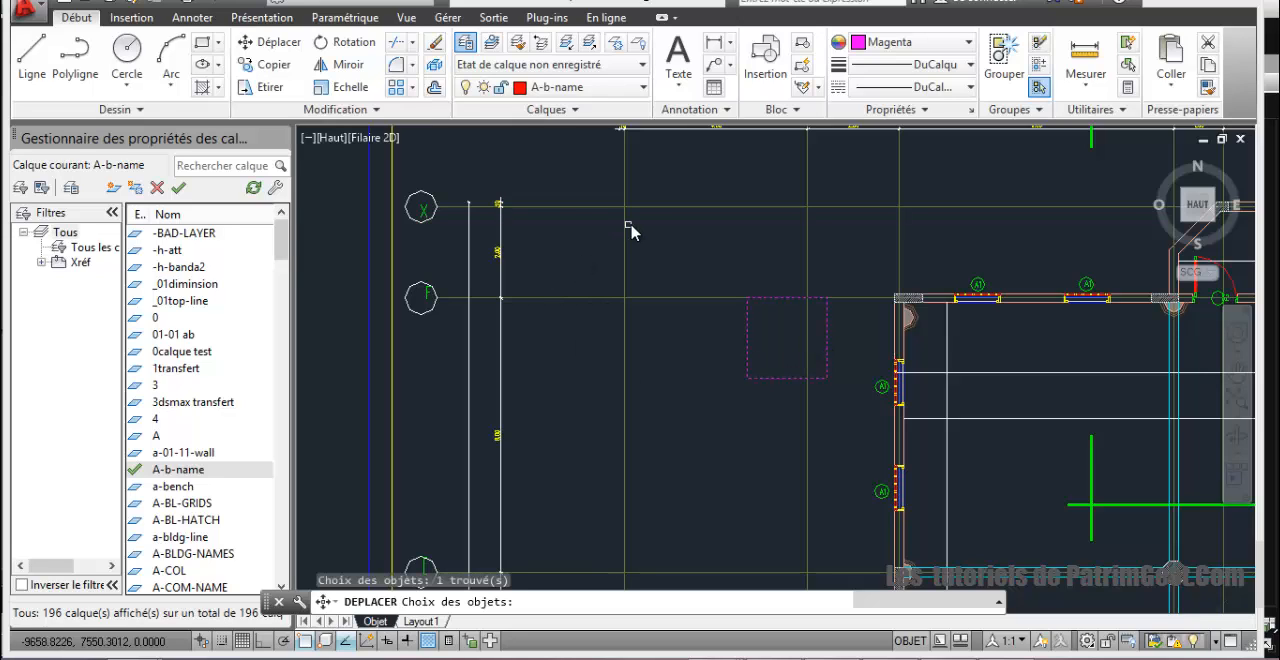
pyautogui.click(282, 44)
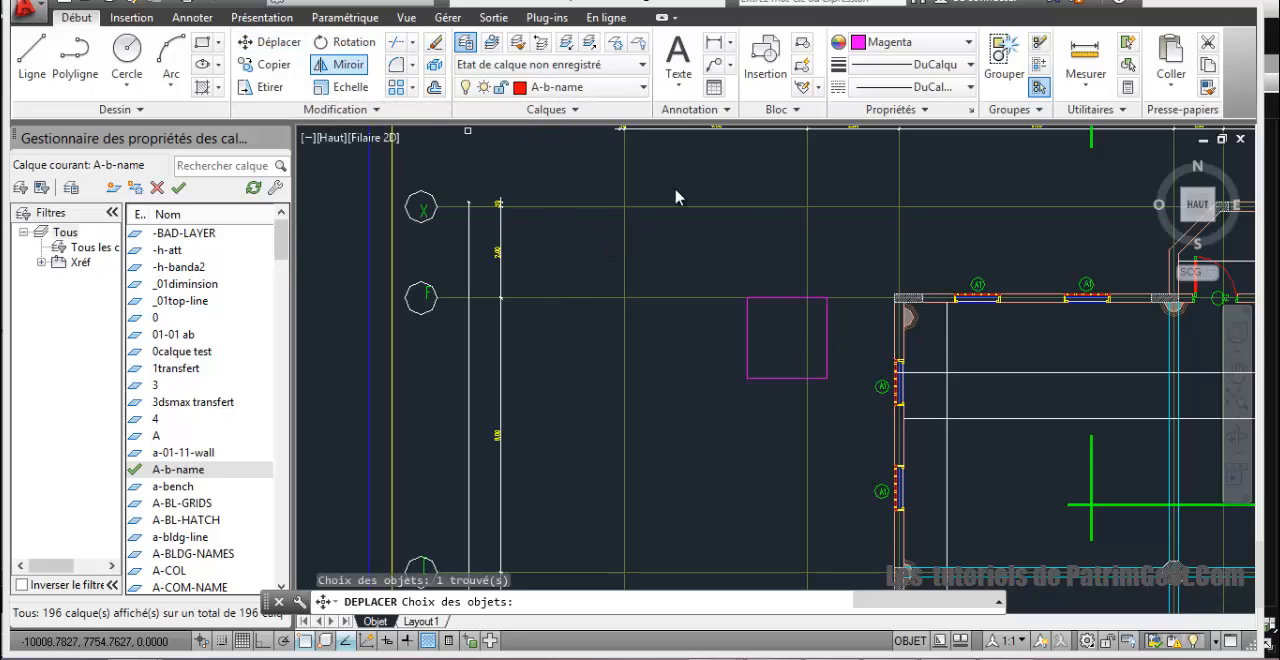
pyautogui.click(828, 327)
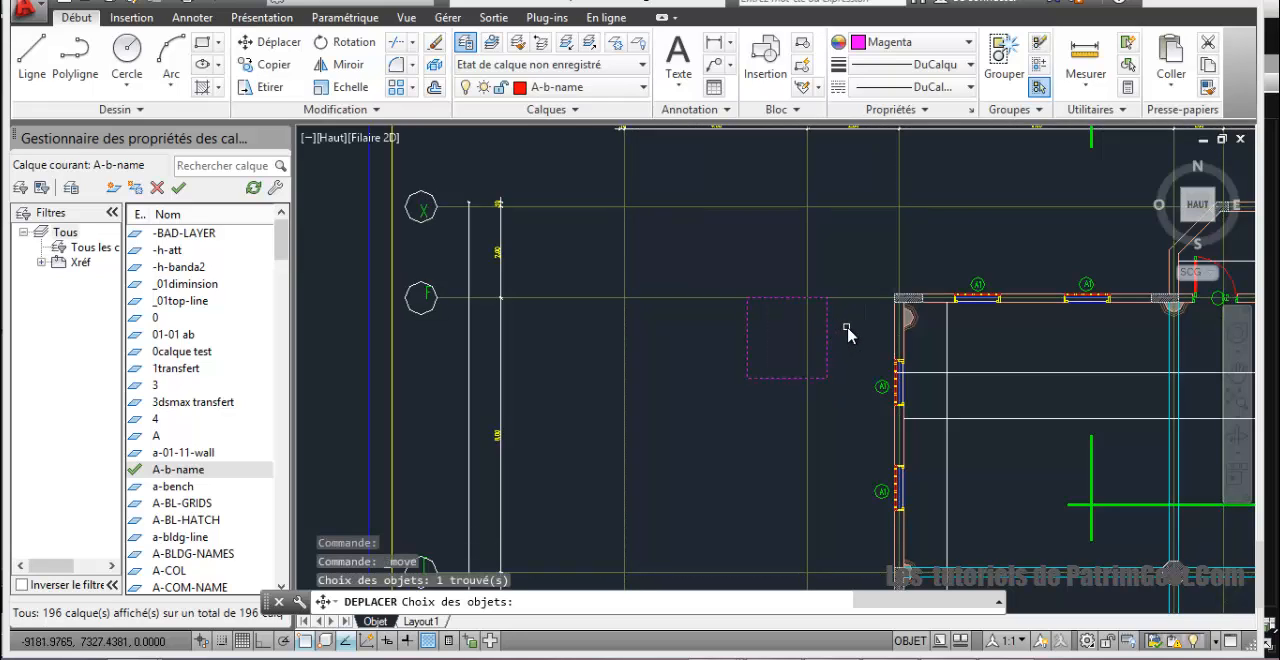
pyautogui.press('Return')
pyautogui.click(828, 298)
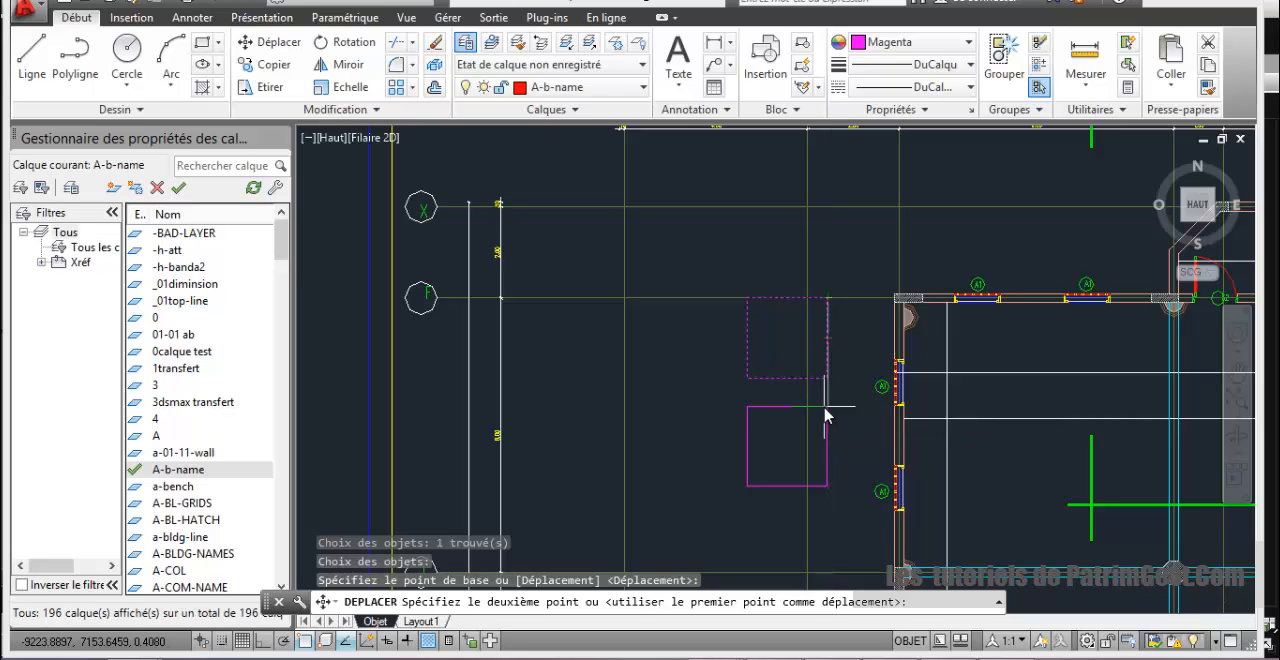
pyautogui.write('198')
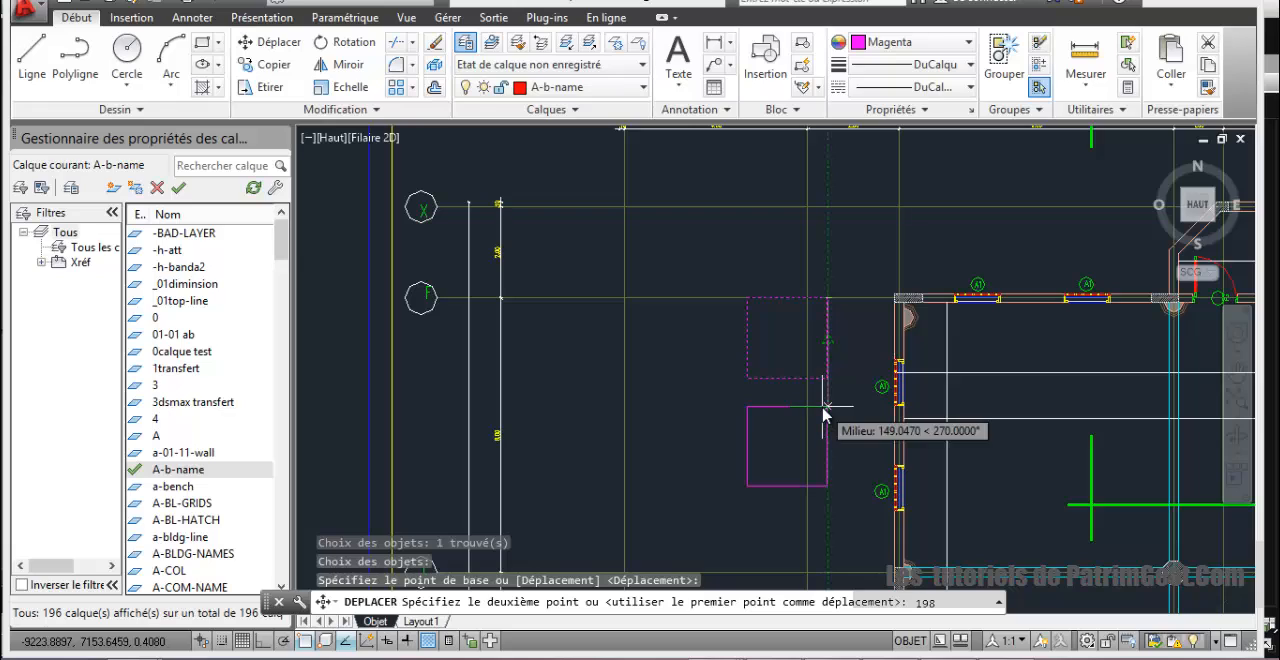
pyautogui.write('.98')
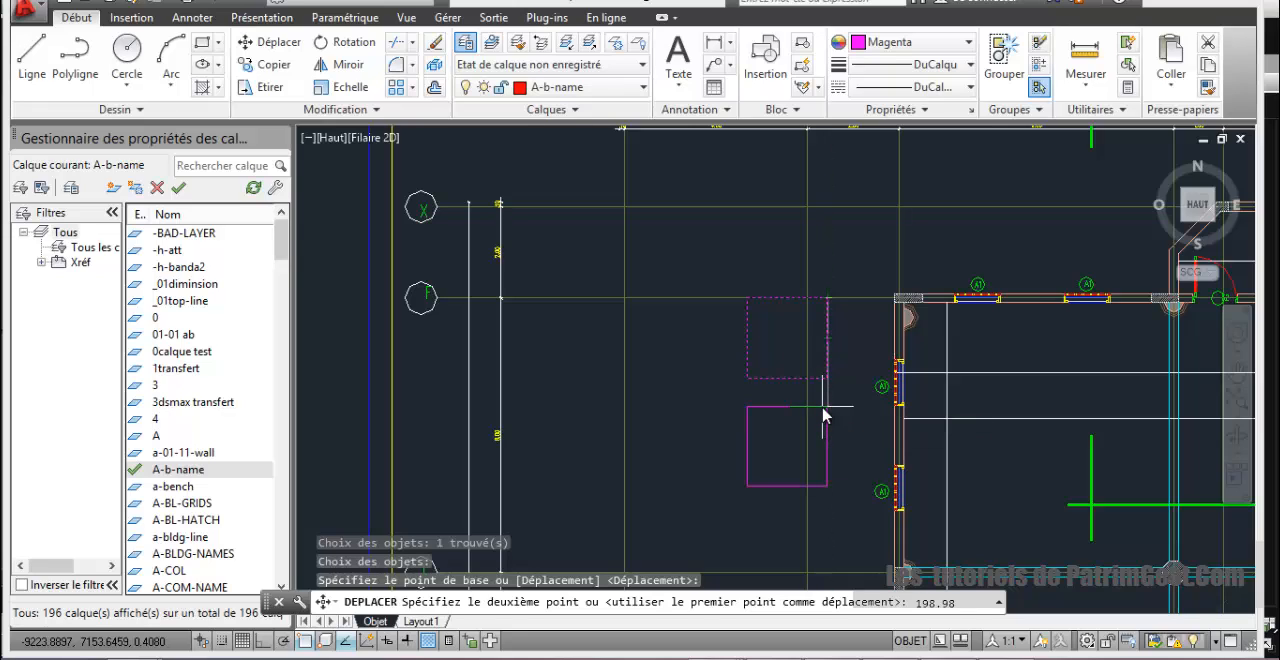
pyautogui.press('Return')
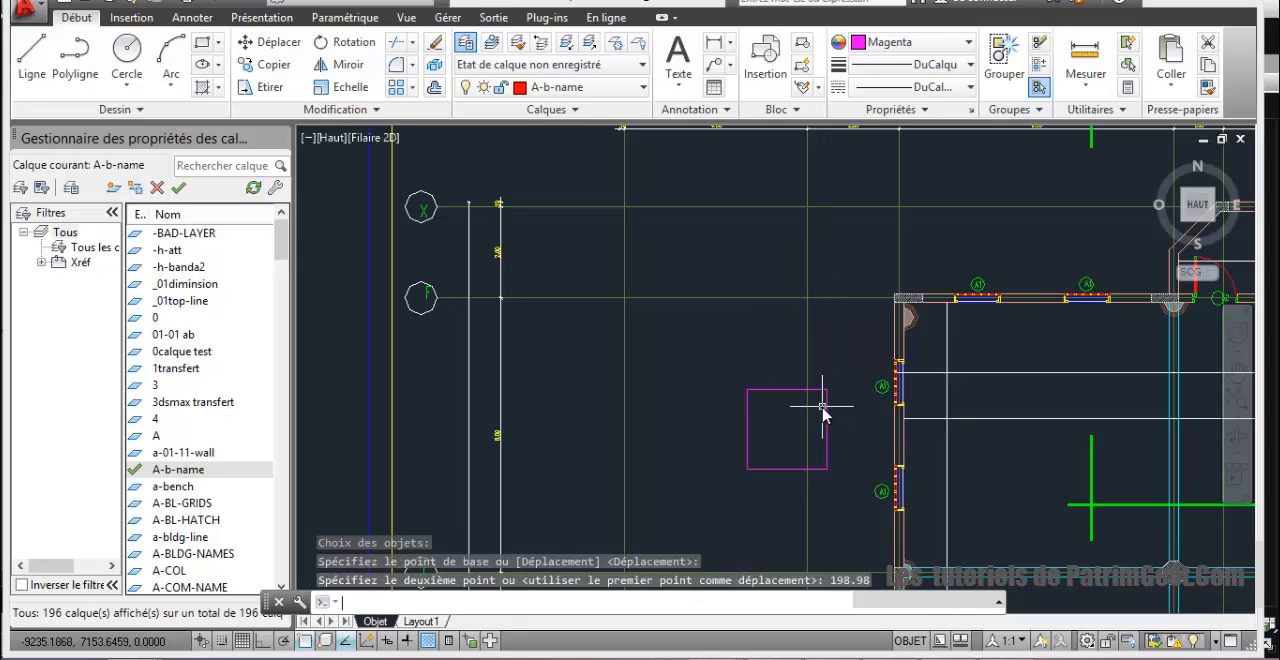
# Step: Measure the horizontal distance from the moved square's upper-left corner to axis 9
pyautogui.scroll(2, 822, 407)
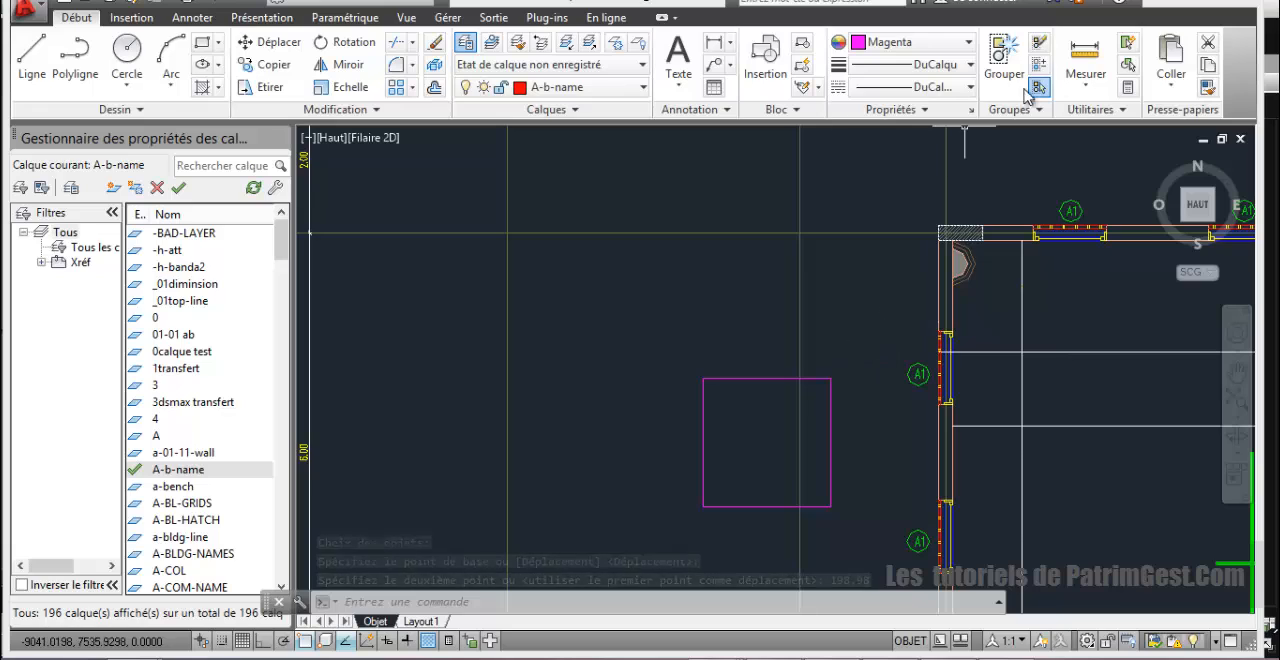
pyautogui.click(1088, 70)
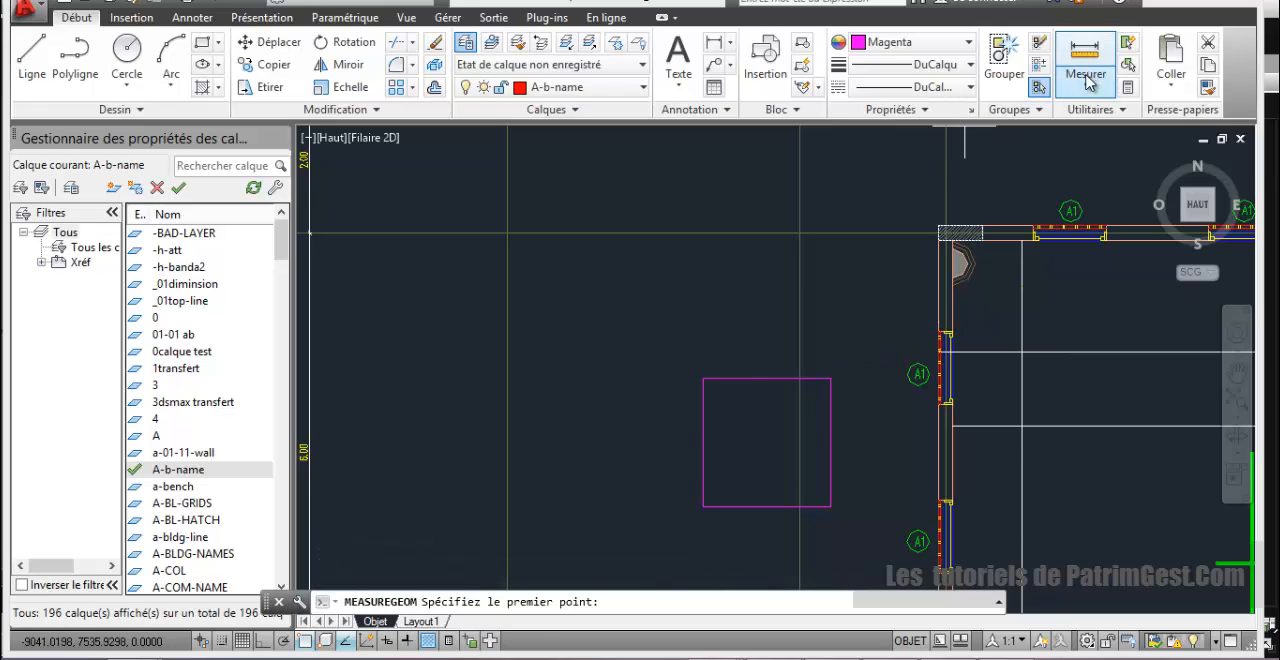
pyautogui.click(702, 381)
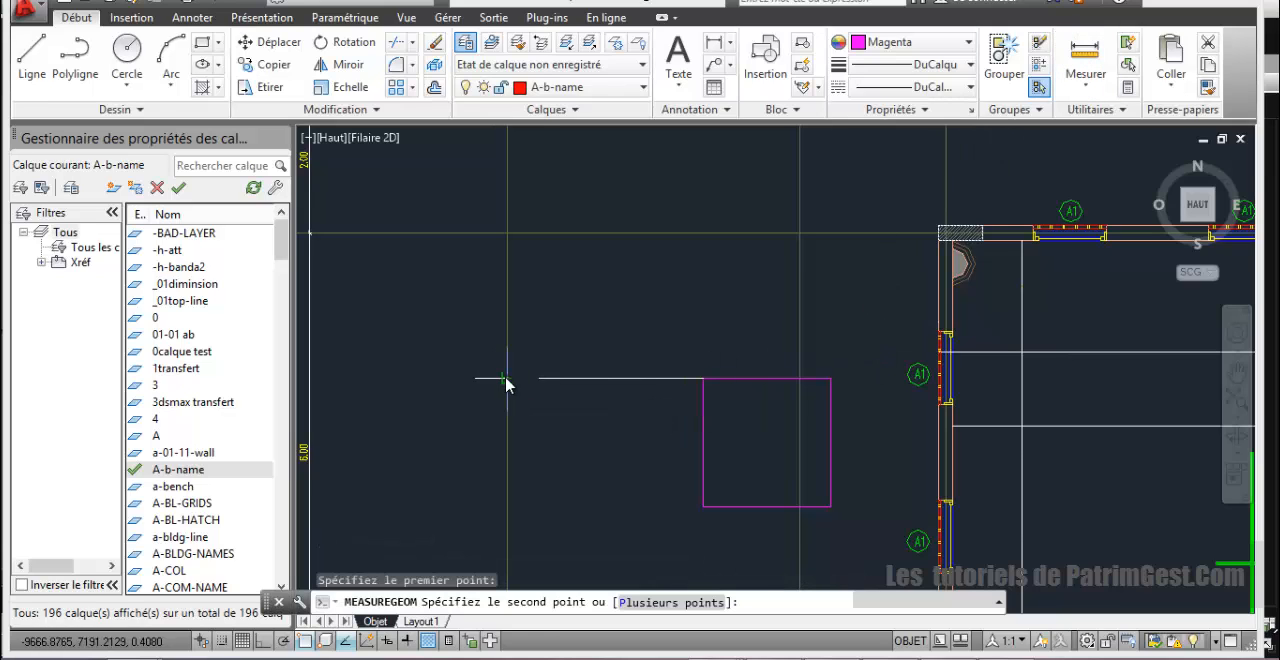
pyautogui.click(508, 381)
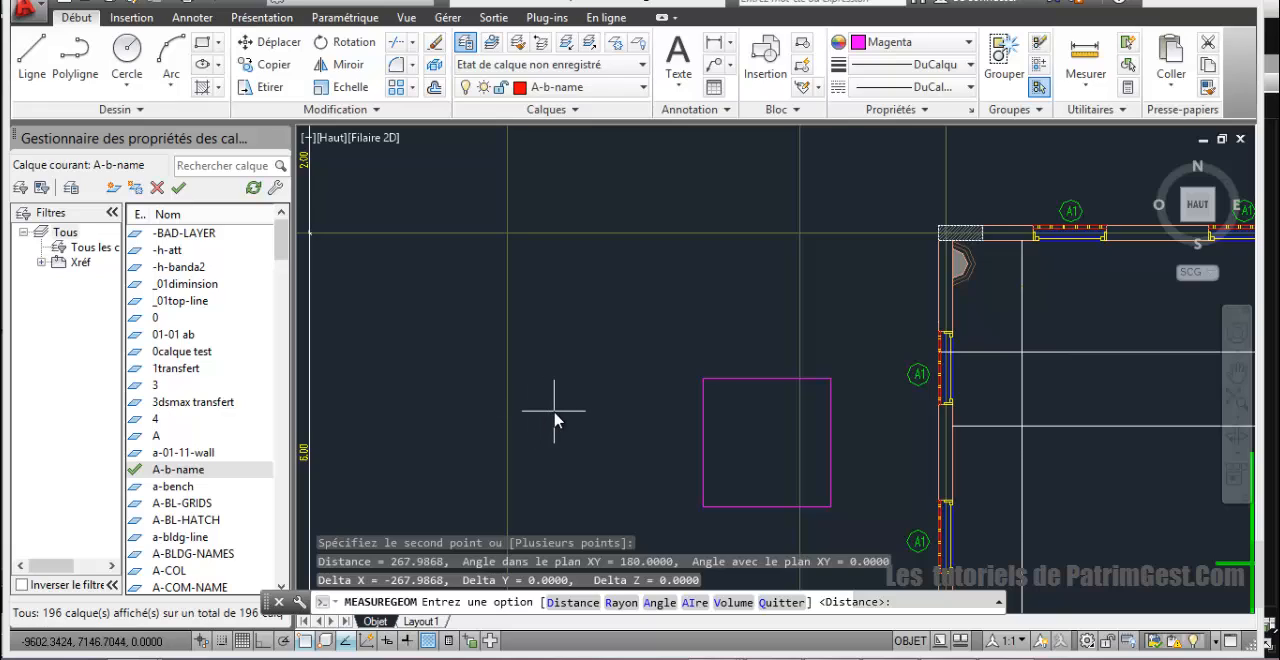
# Step: End the measurement and undo the last move of the base square
pyautogui.hotkey('ctrl', 'z')
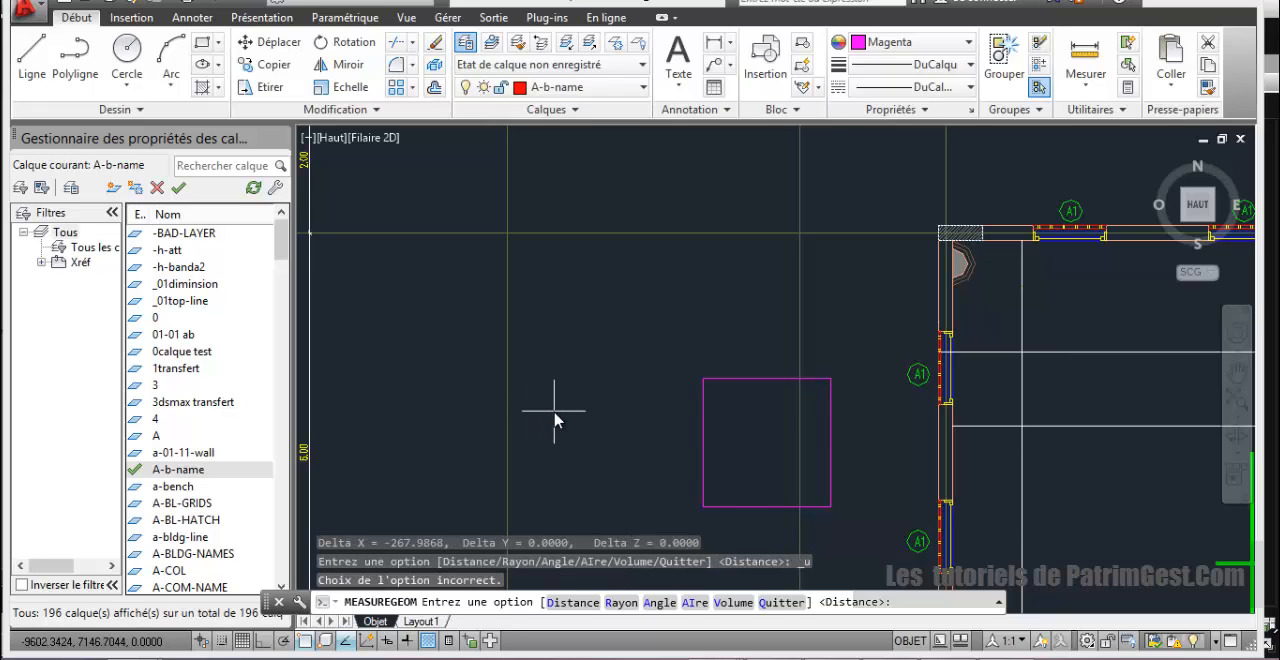
pyautogui.hotkey('ctrl', 'z')
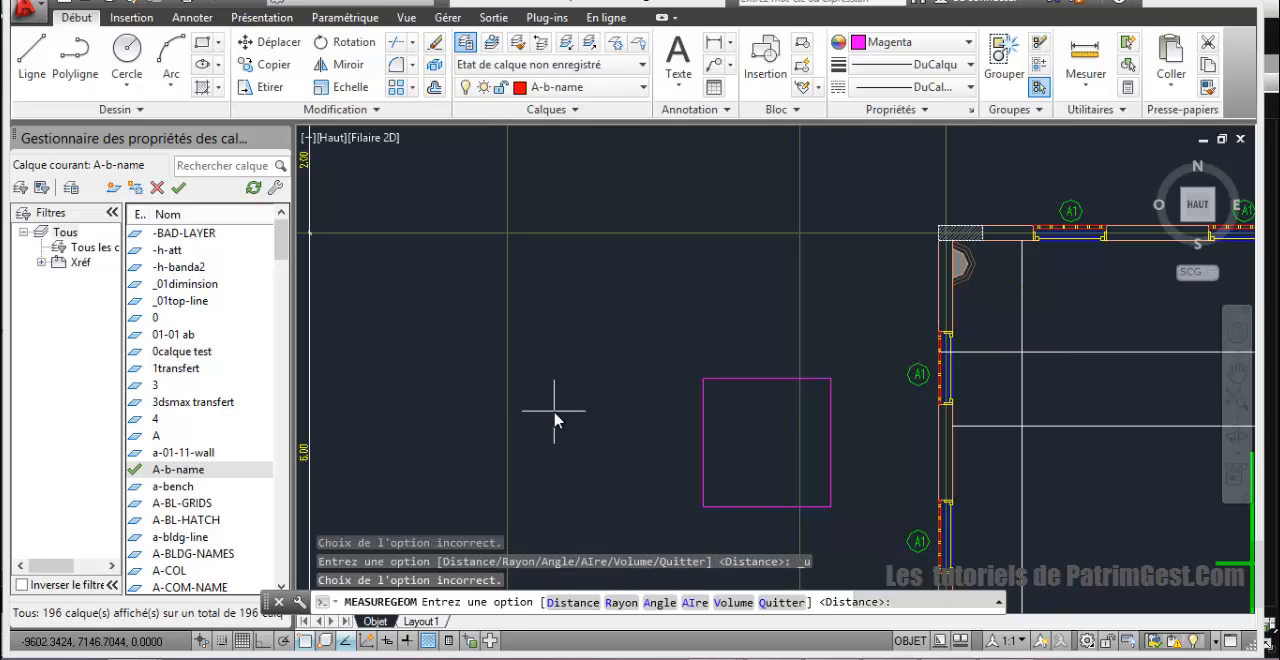
pyautogui.rightClick(555, 420)
pyautogui.press('Escape')
pyautogui.press('Escape')
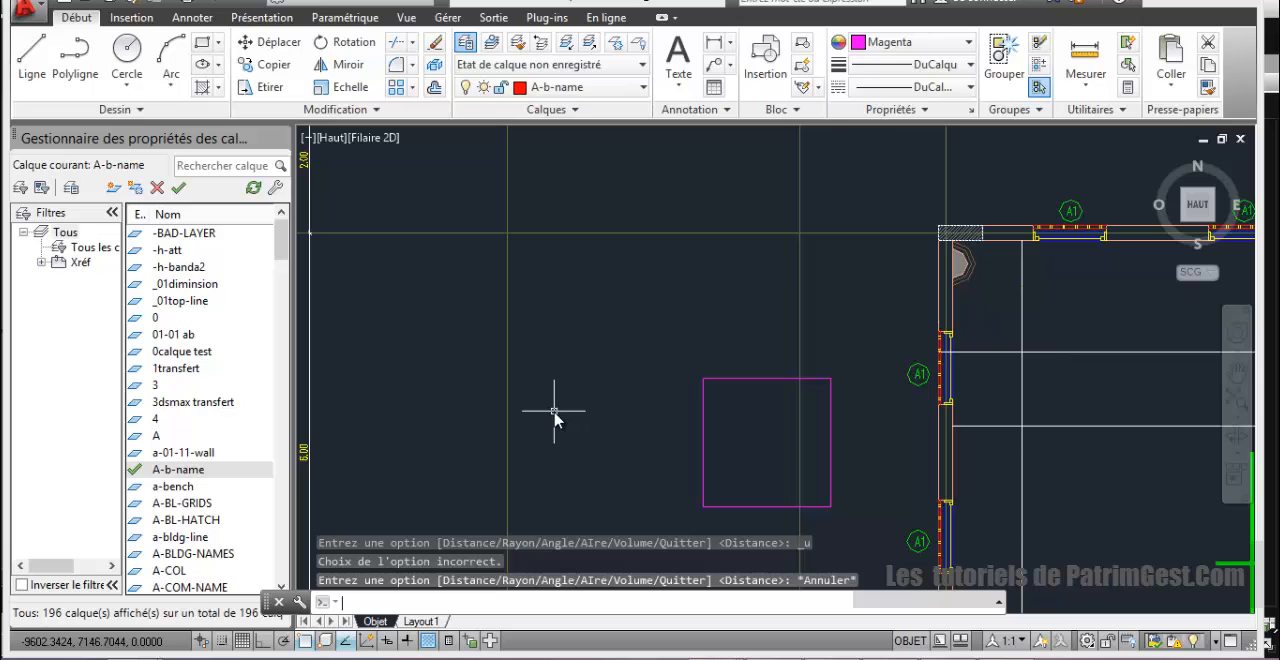
pyautogui.hotkey('ctrl', 'z')
pyautogui.hotkey('ctrl', 'z')
pyautogui.hotkey('ctrl', 'z')
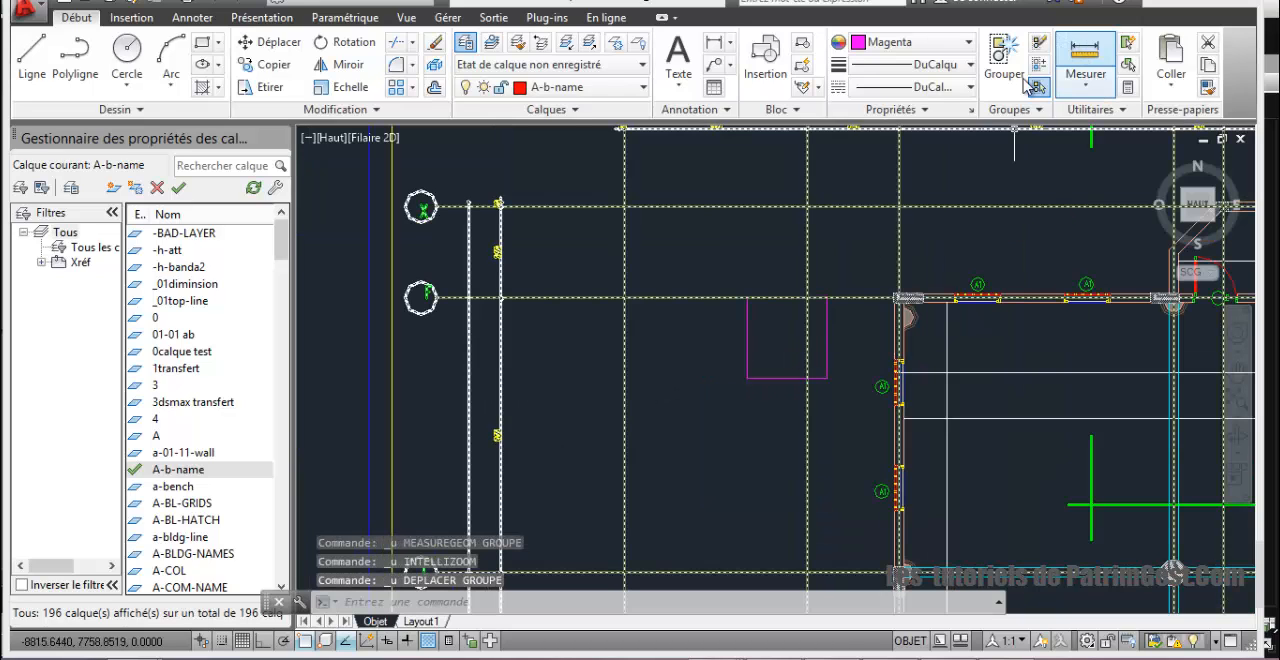
# Step: Turn on Ortho and move the base square 267.9868 straight down from its upper-right corner on axis F
pyautogui.click(264, 645)
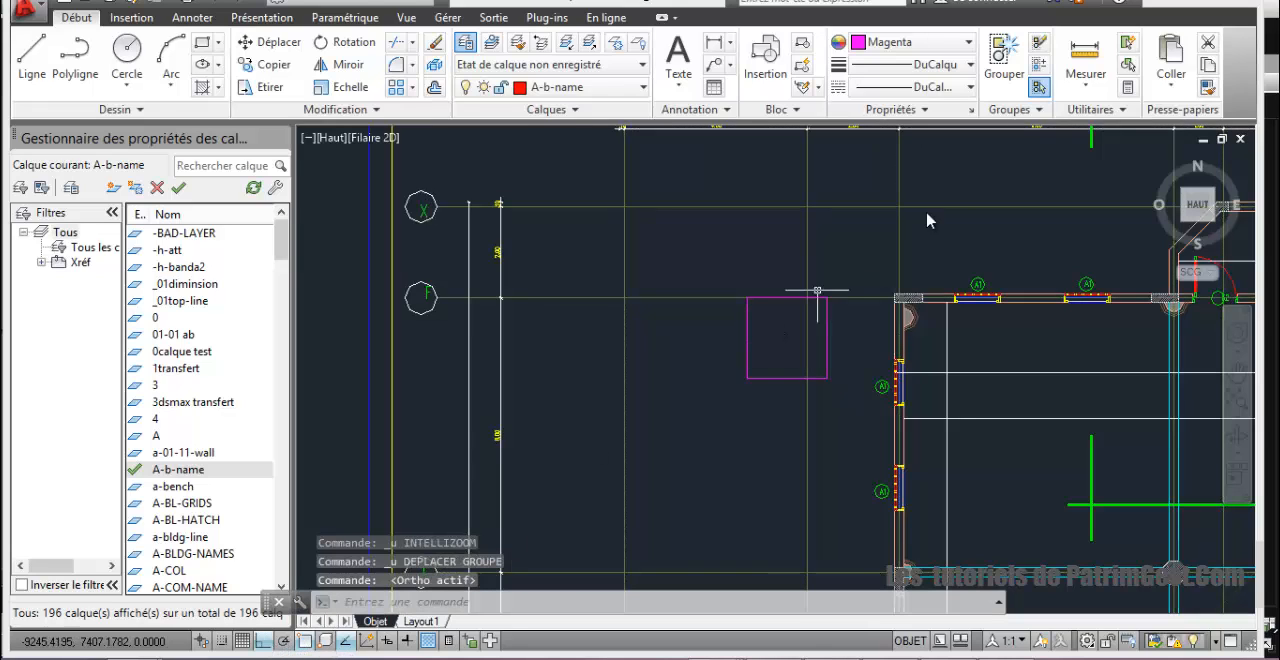
pyautogui.click(267, 42)
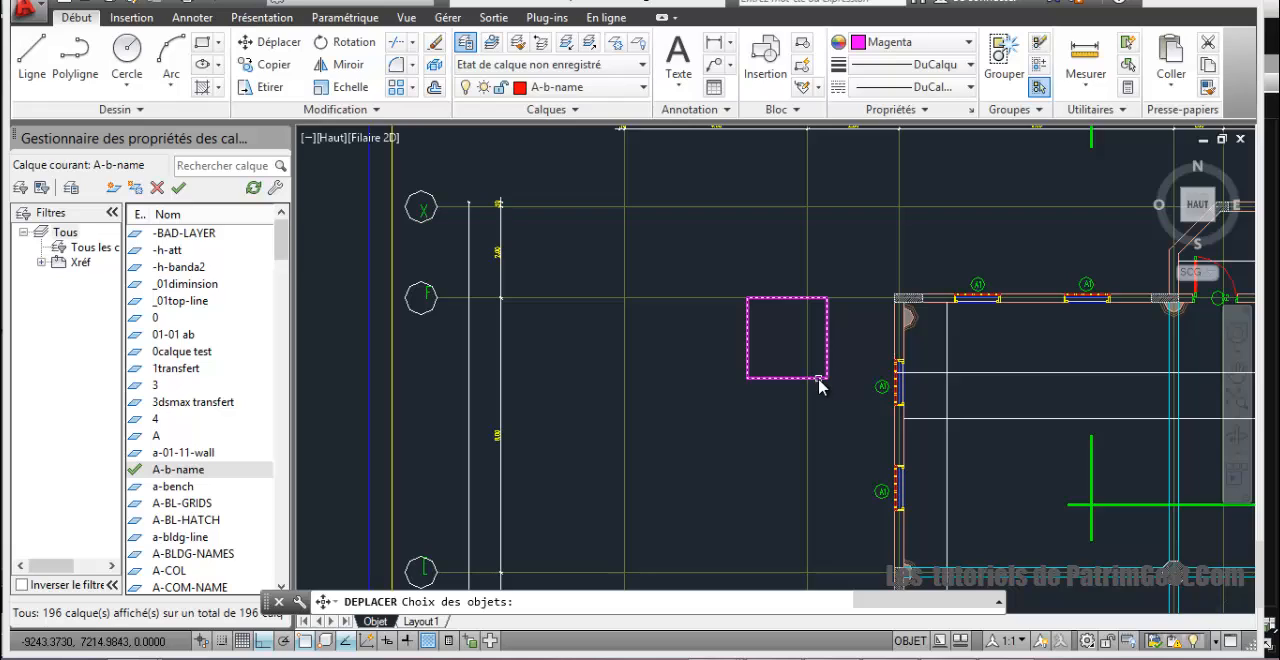
pyautogui.click(819, 381)
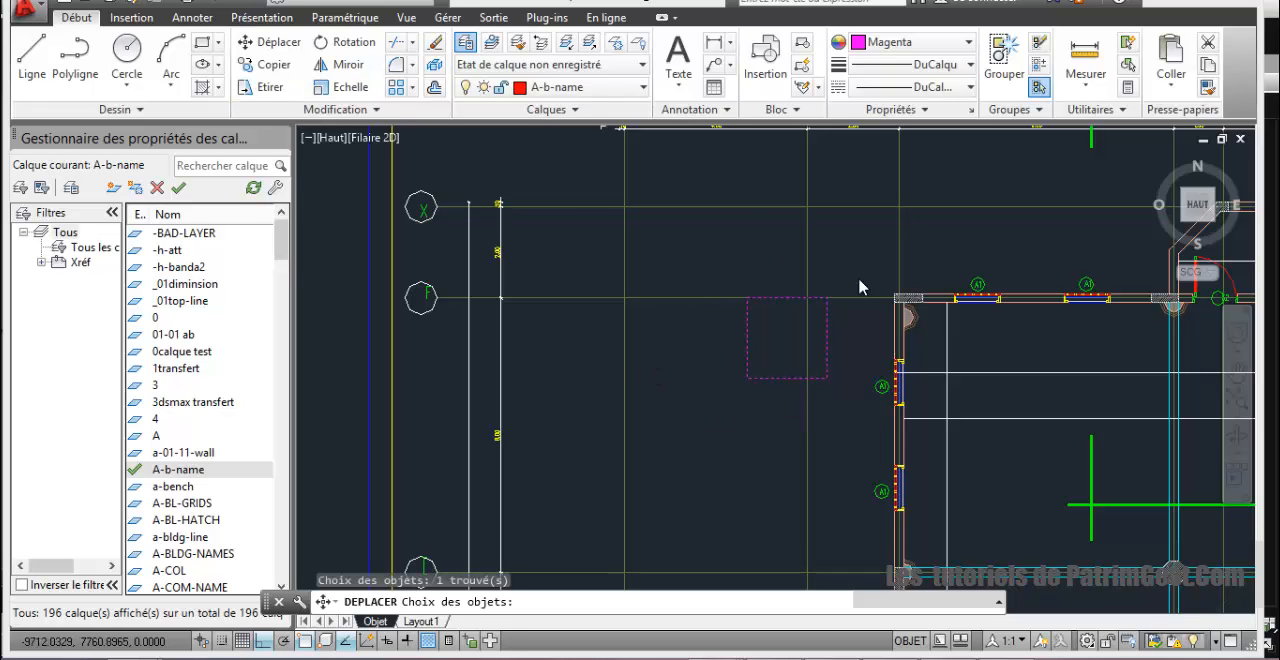
pyautogui.press('Return')
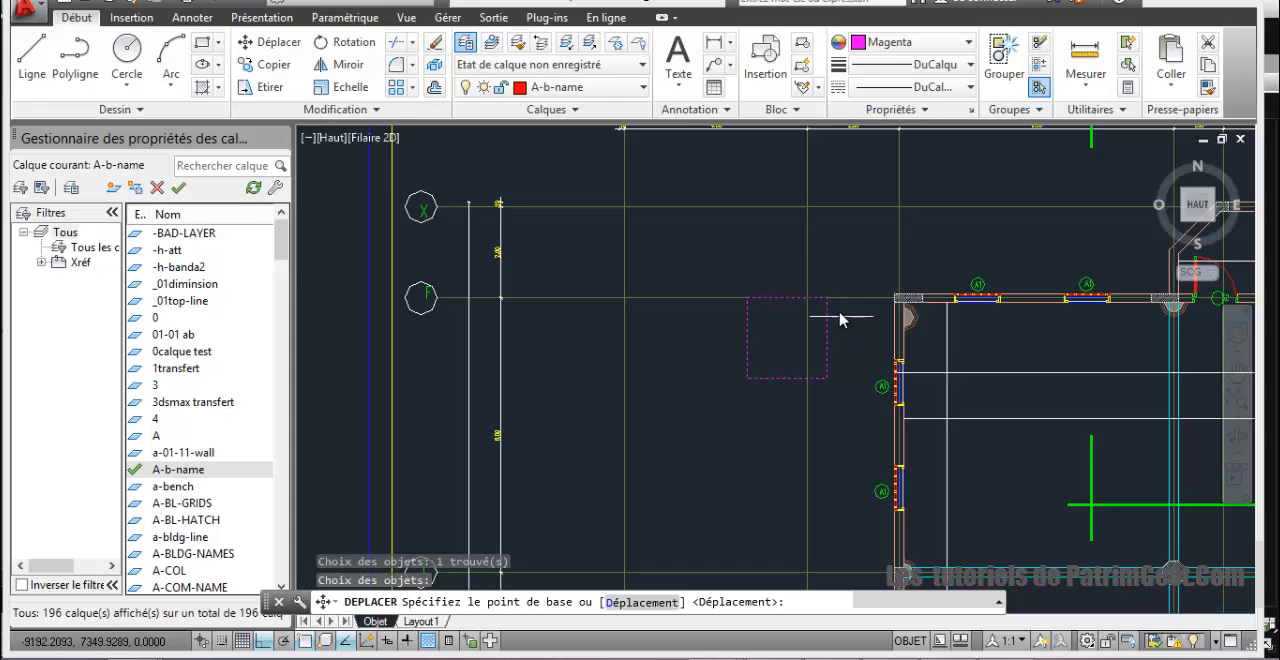
pyautogui.click(829, 306)
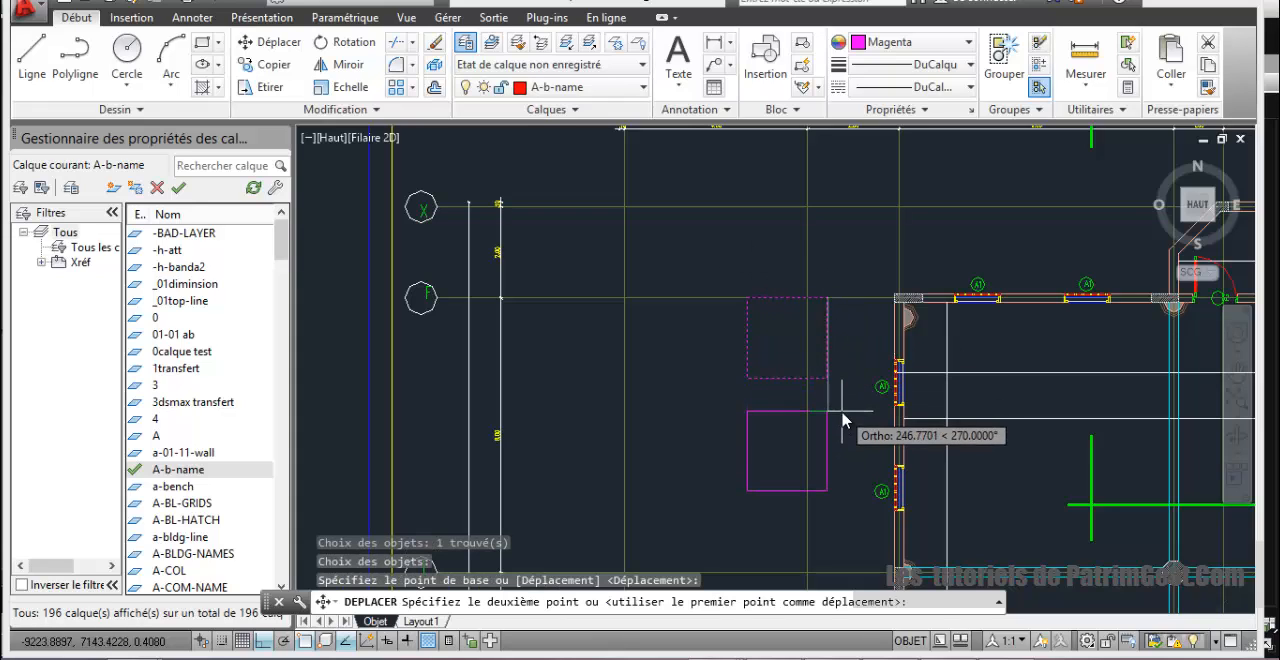
pyautogui.write('267.9868')
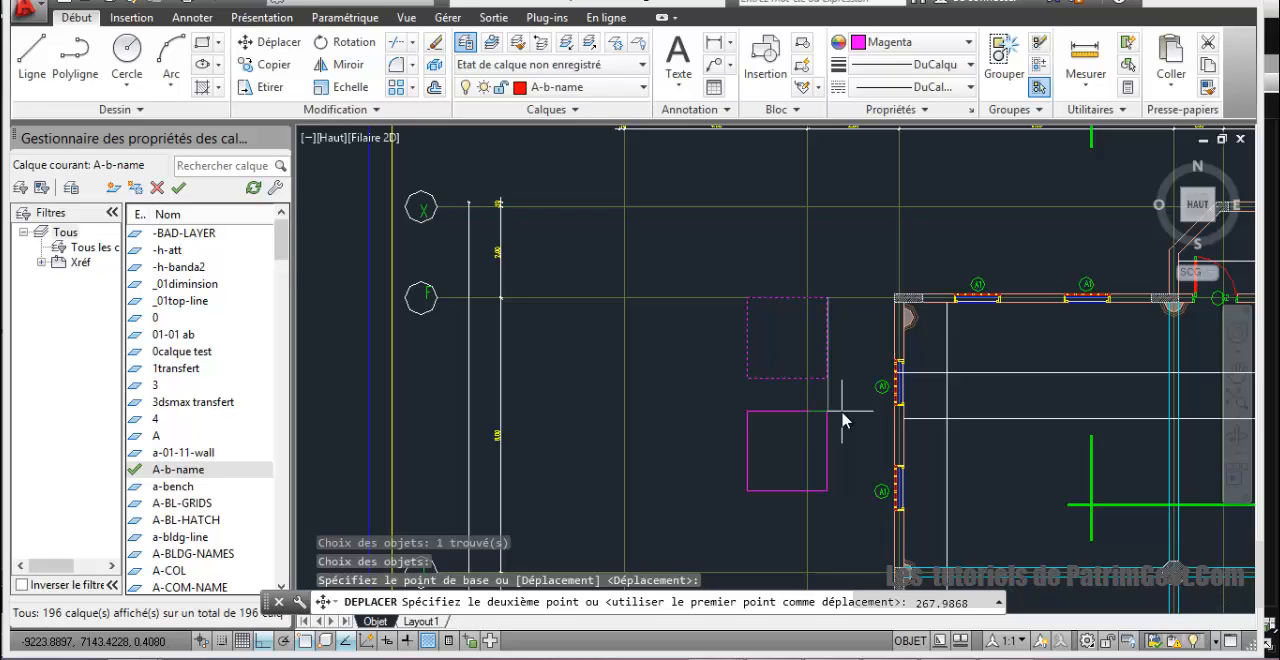
pyautogui.press('Return')
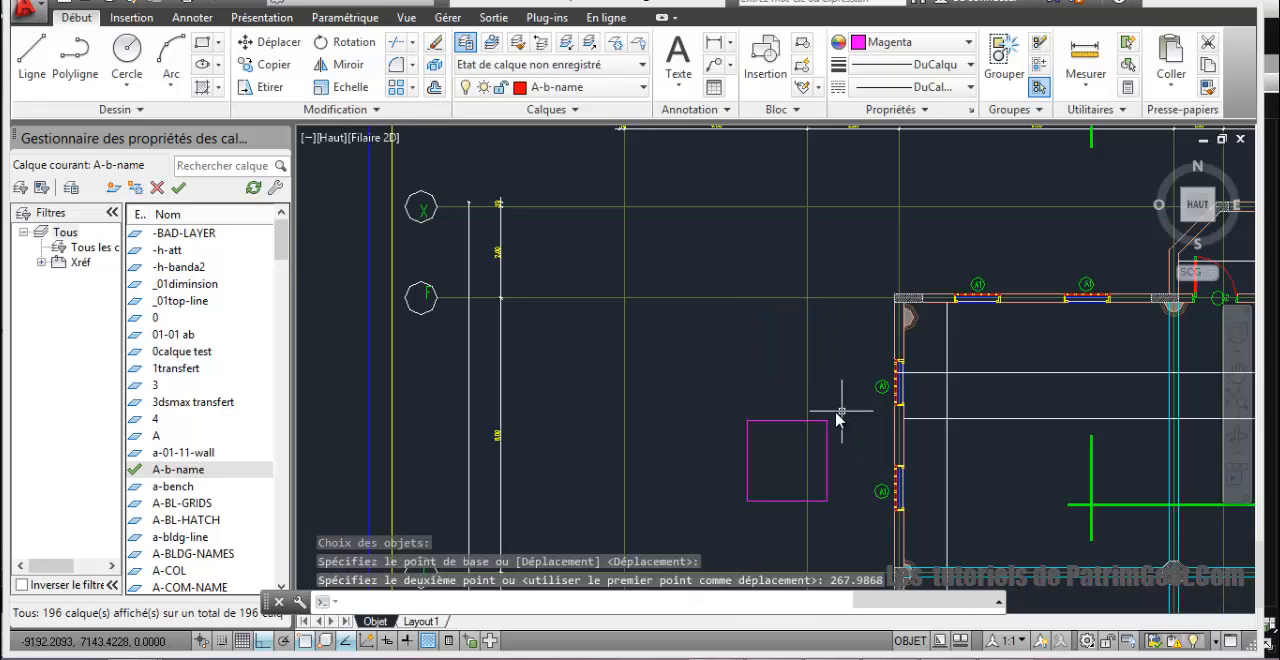
# Step: Measure along the elevation's ground line from the vertical wall edge beside the minaret to the left edge of the minaret base
pyautogui.scroll(2, 786, 437)
pyautogui.scroll(-2, 814, 440)
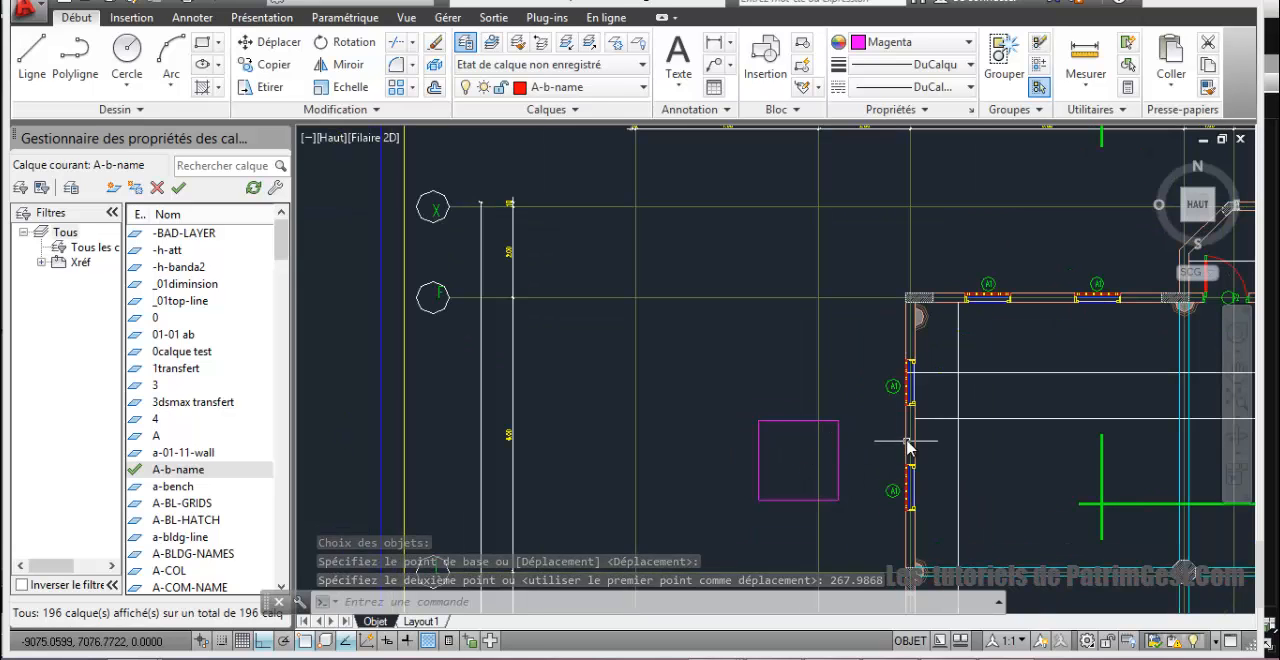
pyautogui.scroll(-5, 877, 443)
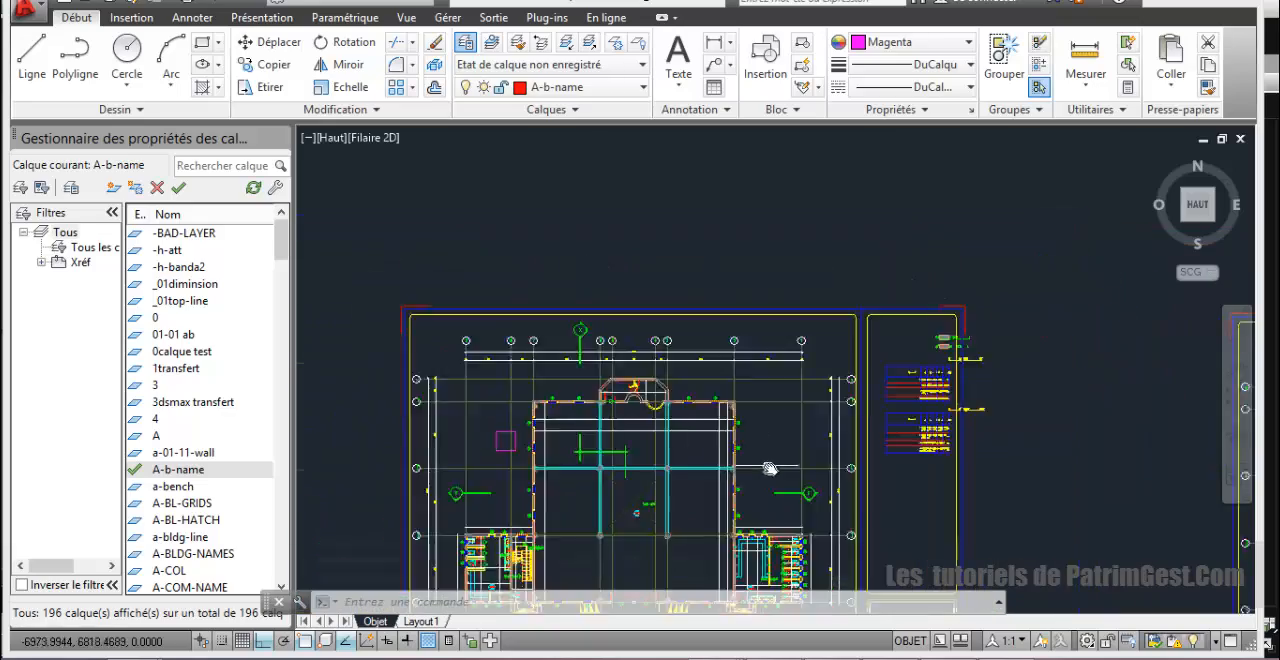
pyautogui.scroll(-5, 768, 468)
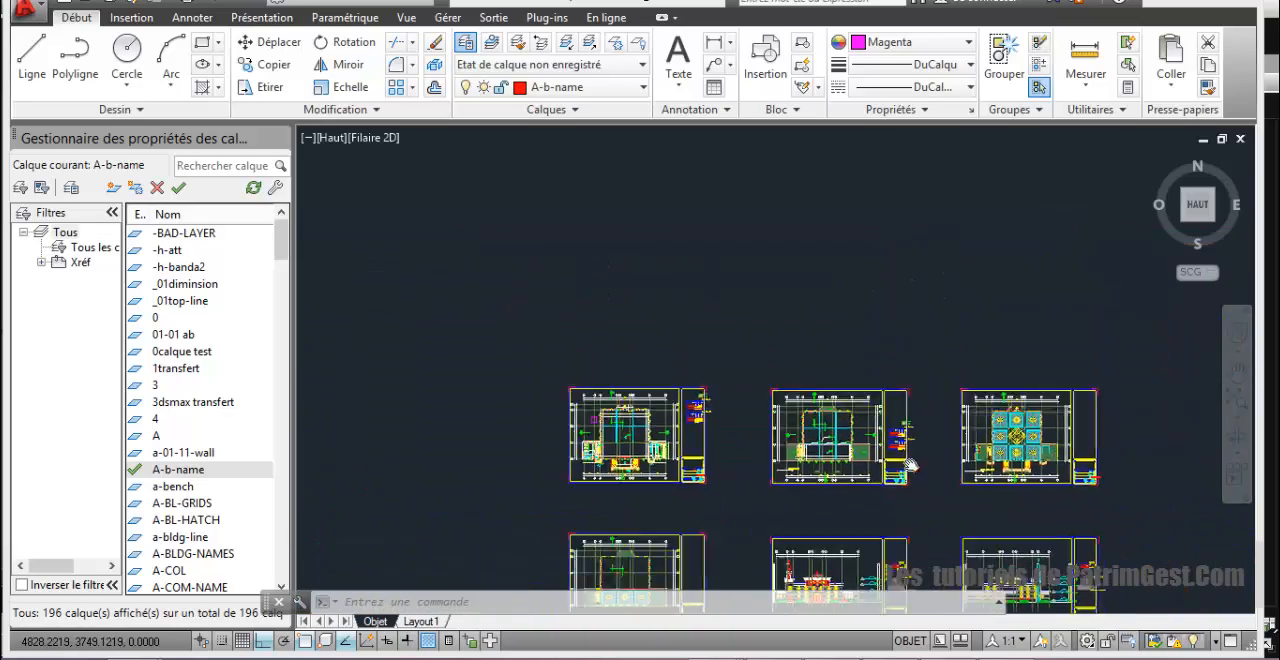
pyautogui.moveTo(910, 465); pyautogui.dragTo(979, 396, button='middle')
pyautogui.scroll(8, 896, 374)
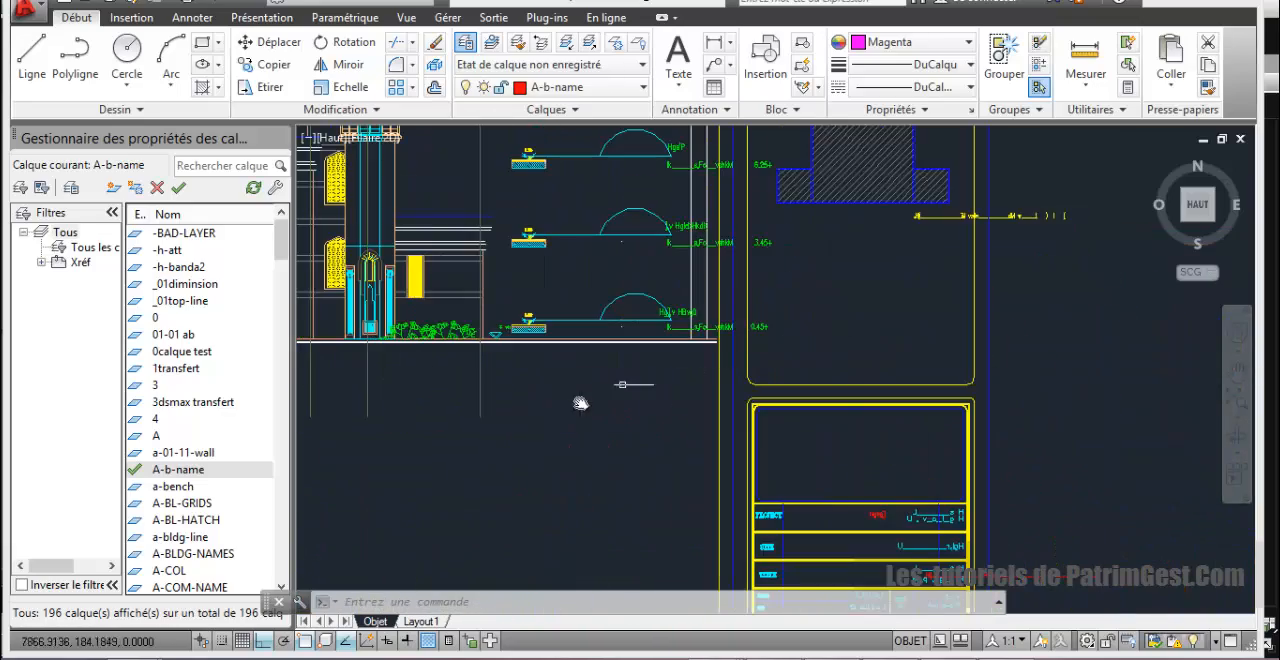
pyautogui.moveTo(922, 471); pyautogui.dragTo(954, 481, button='middle')
pyautogui.scroll(1, 745, 461)
pyautogui.moveTo(750, 459); pyautogui.dragTo(911, 540, button='middle')
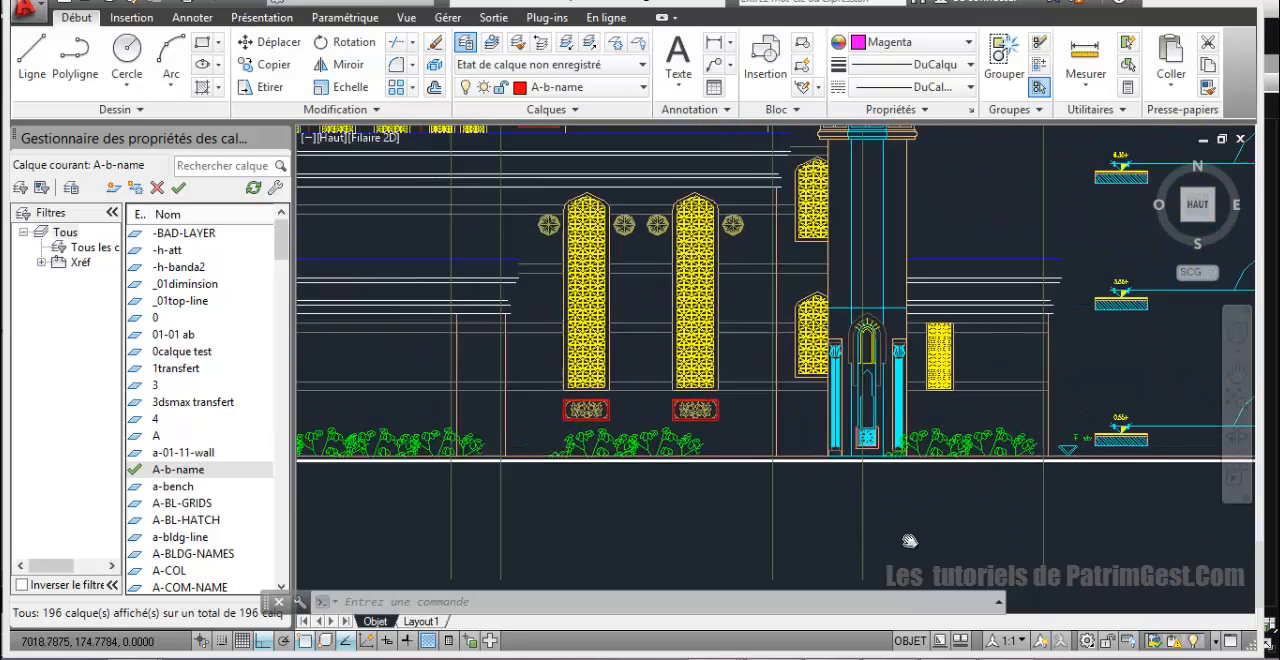
pyautogui.scroll(1, 870, 507)
pyautogui.moveTo(868, 506); pyautogui.dragTo(893, 505, button='middle')
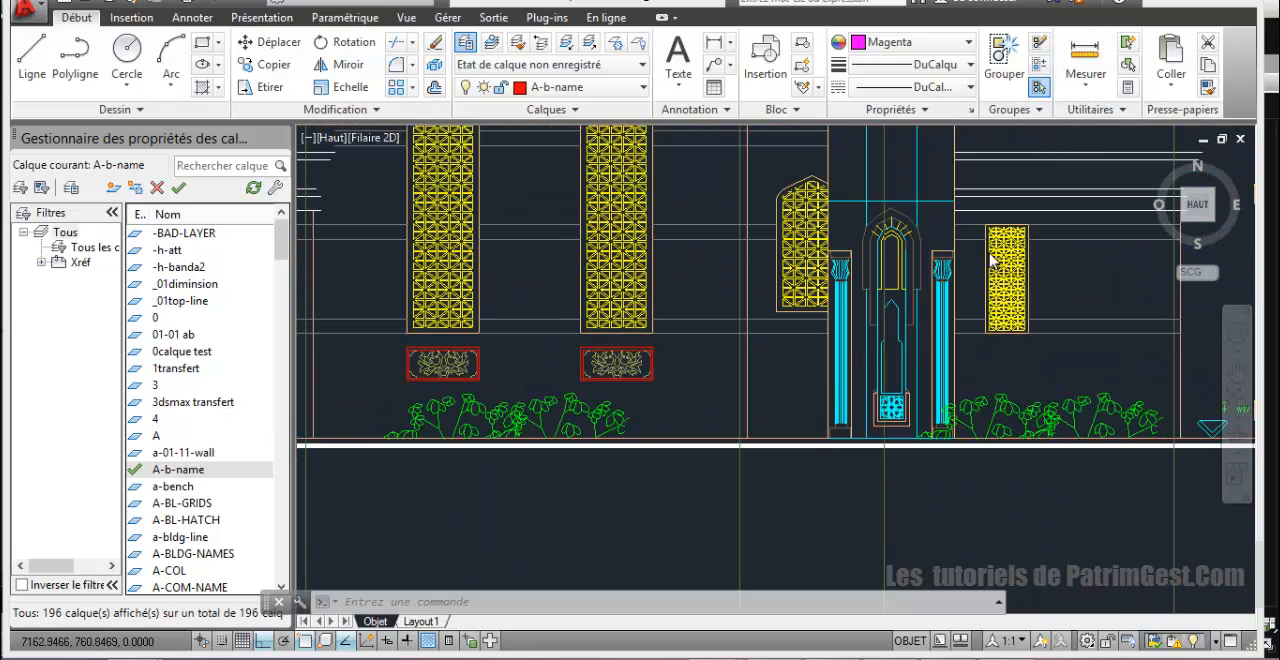
pyautogui.click(1085, 60)
pyautogui.scroll(3, 851, 391)
pyautogui.click(579, 528)
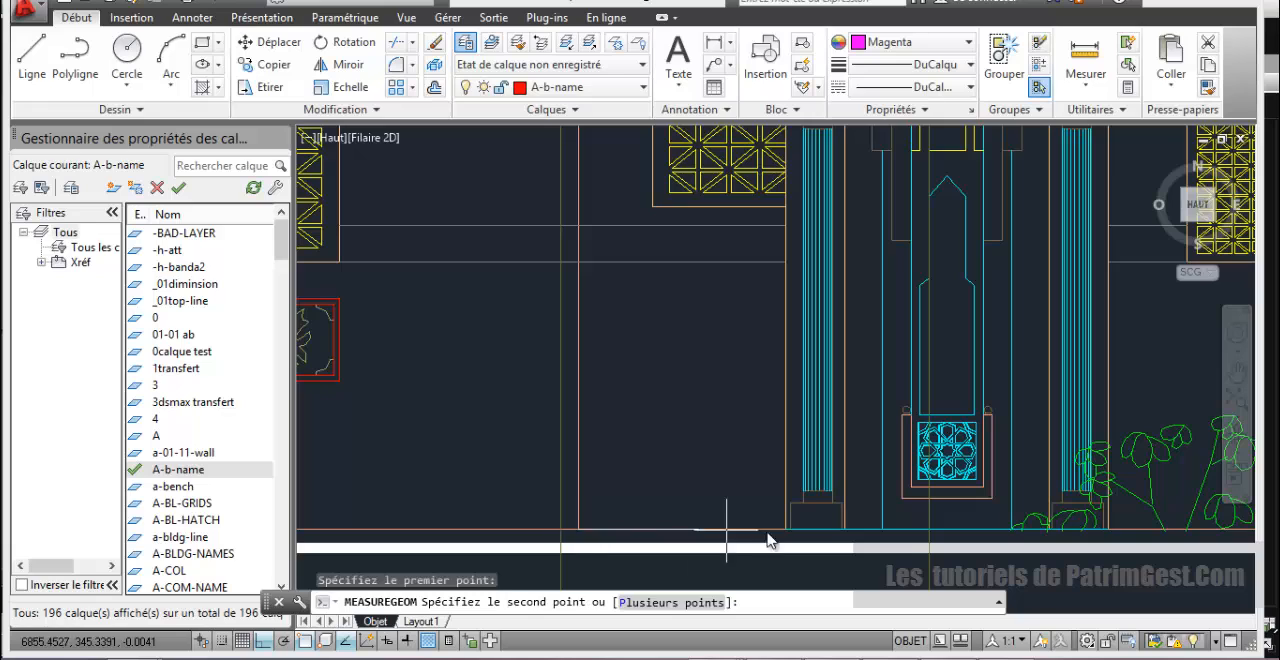
pyautogui.click(786, 528)
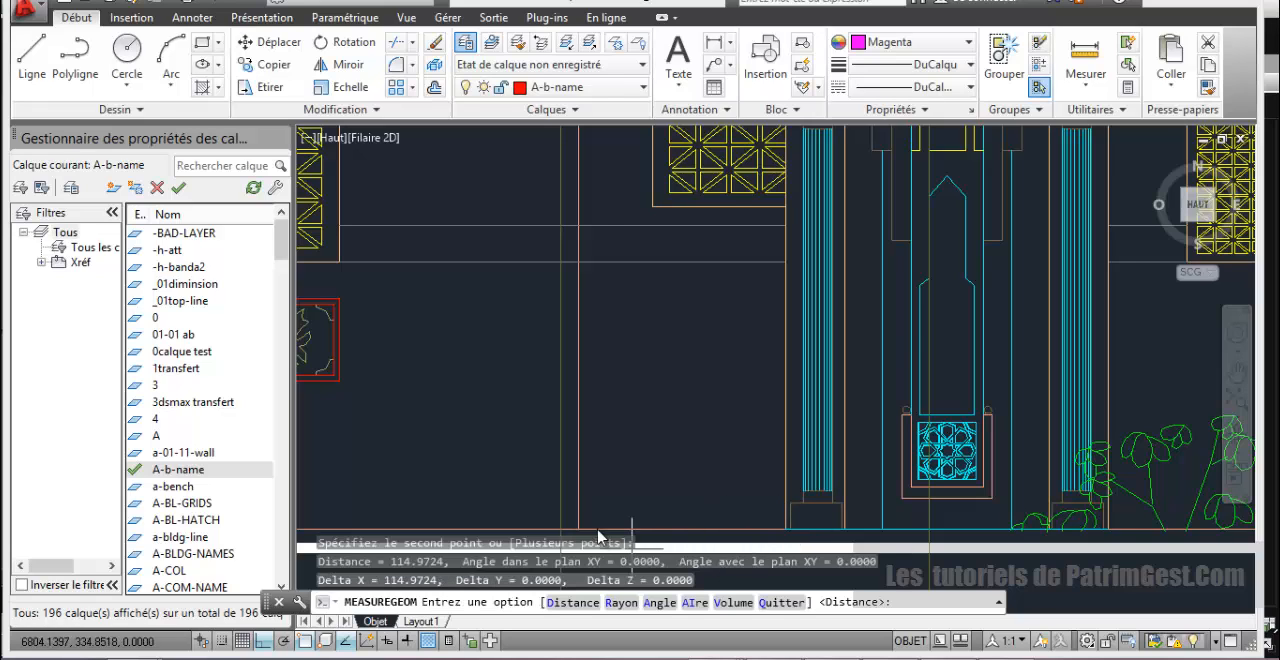
# Step: Repeat the distance measurement between the hall's wall edge and the minaret base at ground level
pyautogui.click(1087, 86)
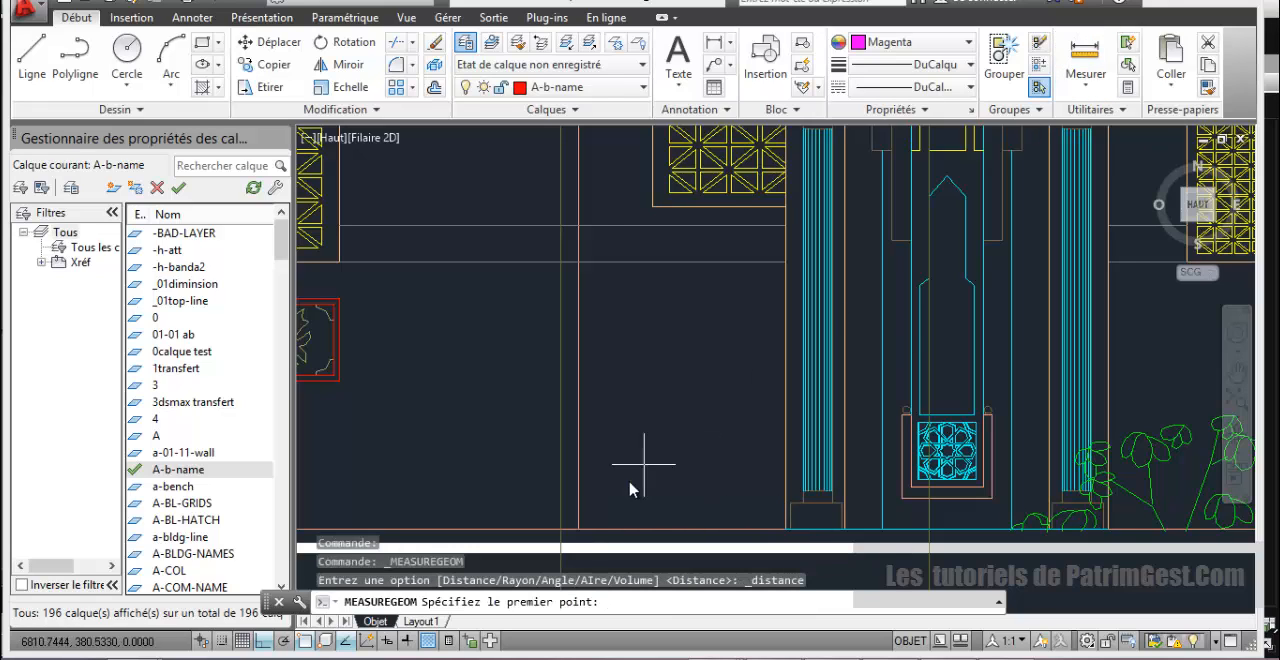
pyautogui.click(581, 534)
pyautogui.click(778, 538)
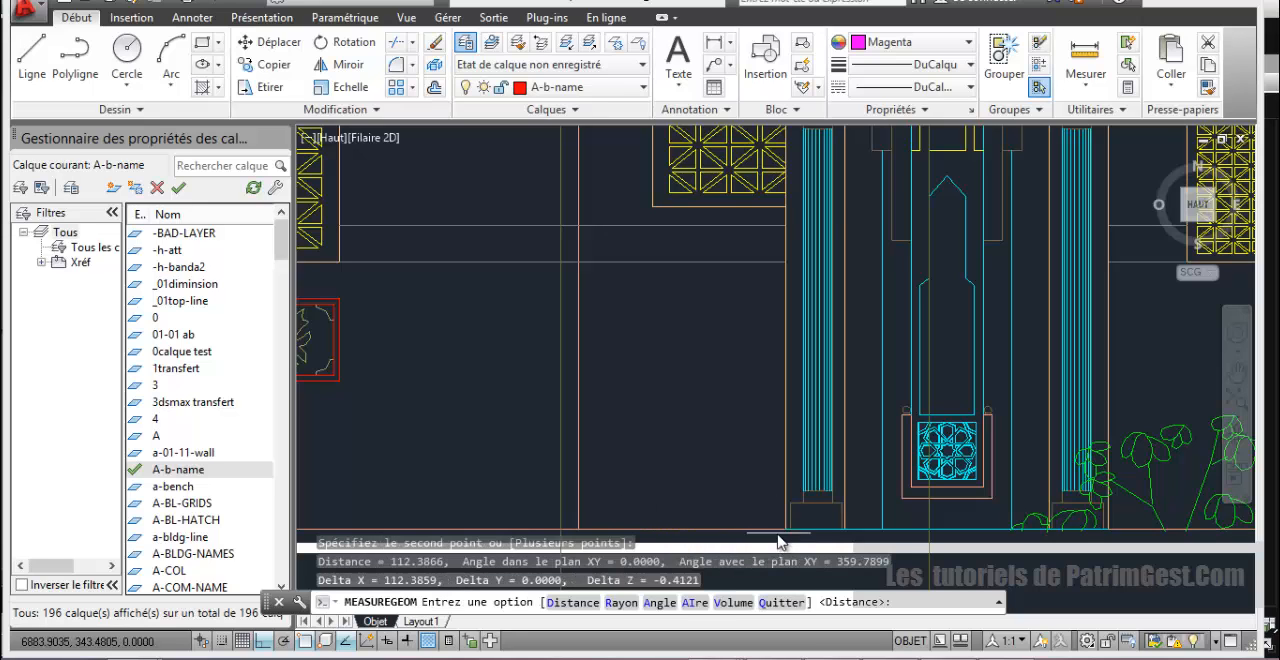
pyautogui.scroll(-2, 757, 549)
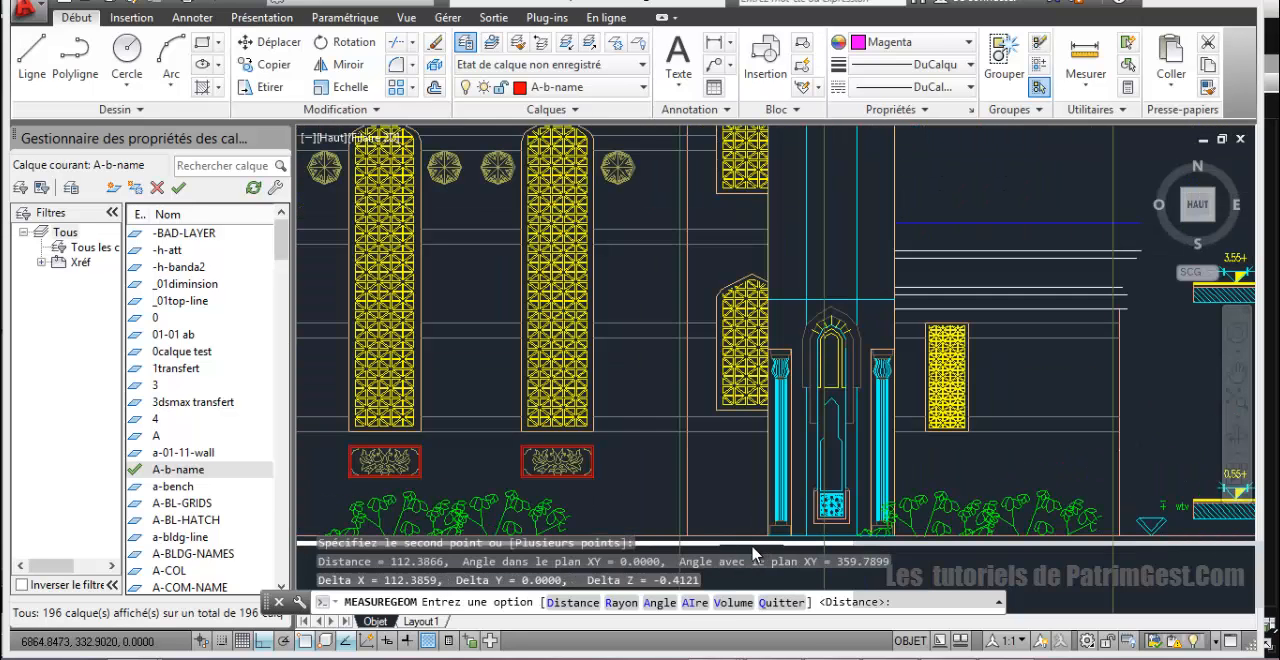
# Step: End the measurement and offset the hall's outer wall line beside the minaret's base square outward by 112.3868 on the floor plan
pyautogui.scroll(-2, 740, 530)
pyautogui.scroll(-4, 716, 472)
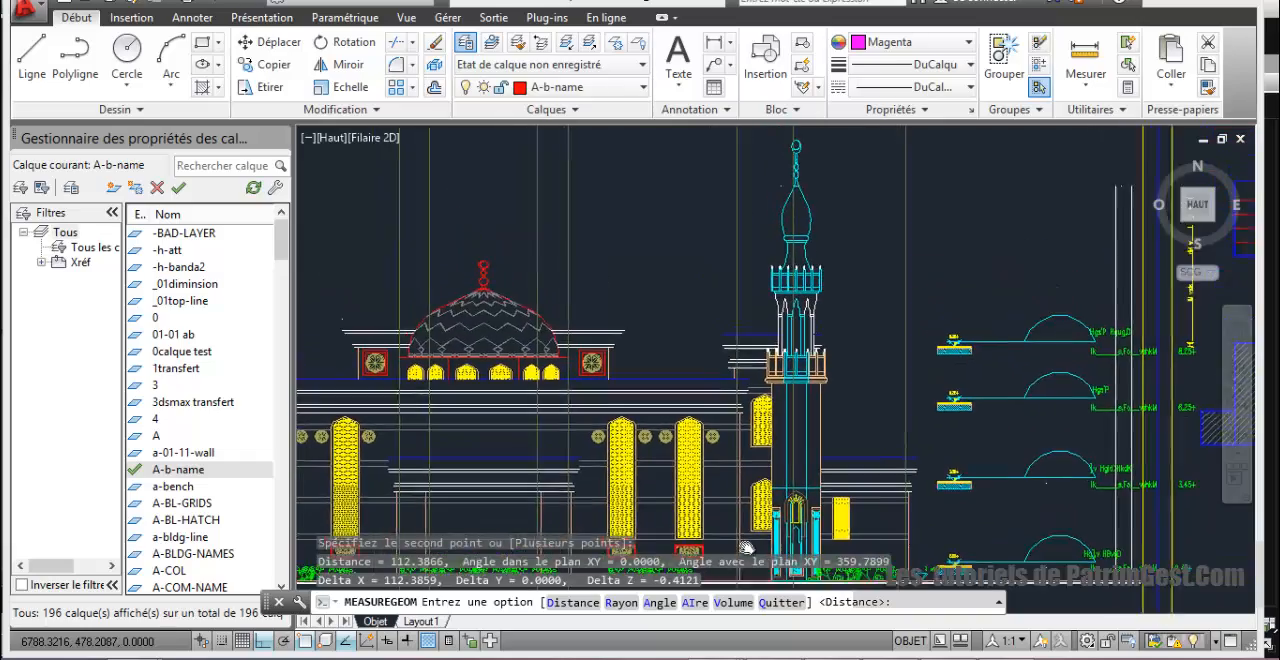
pyautogui.scroll(-5, 680, 451)
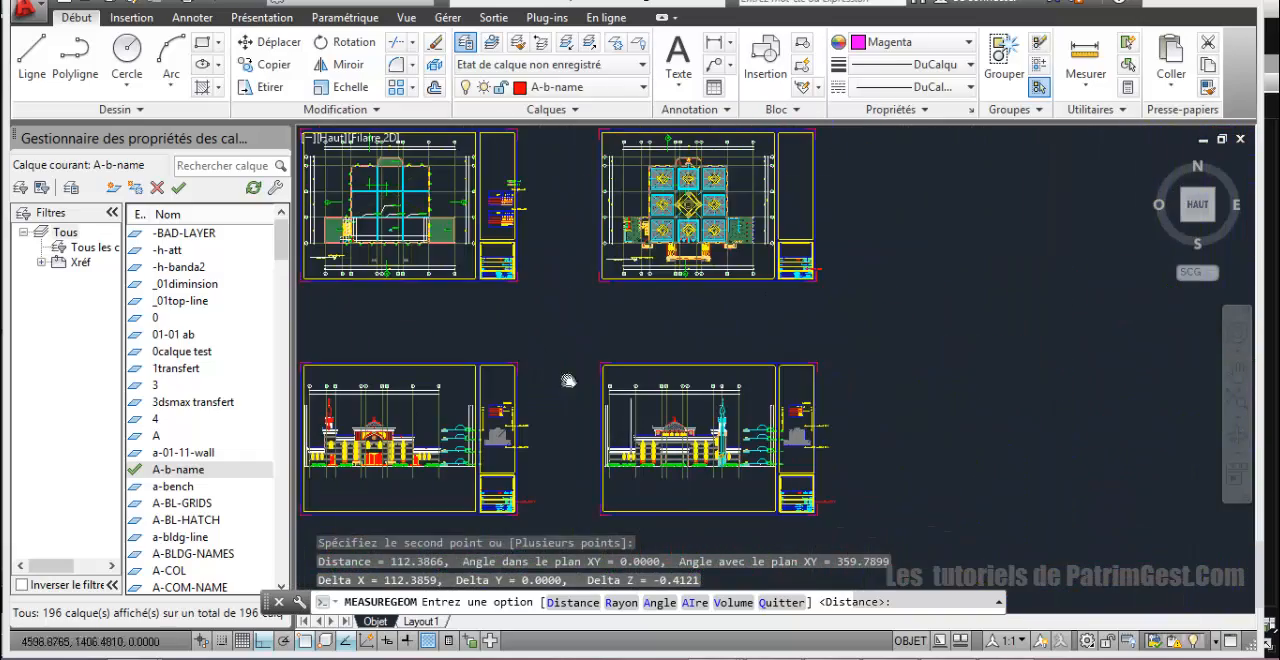
pyautogui.moveTo(483, 295); pyautogui.dragTo(1003, 464, button='middle')
pyautogui.moveTo(683, 394); pyautogui.dragTo(918, 372, button='middle')
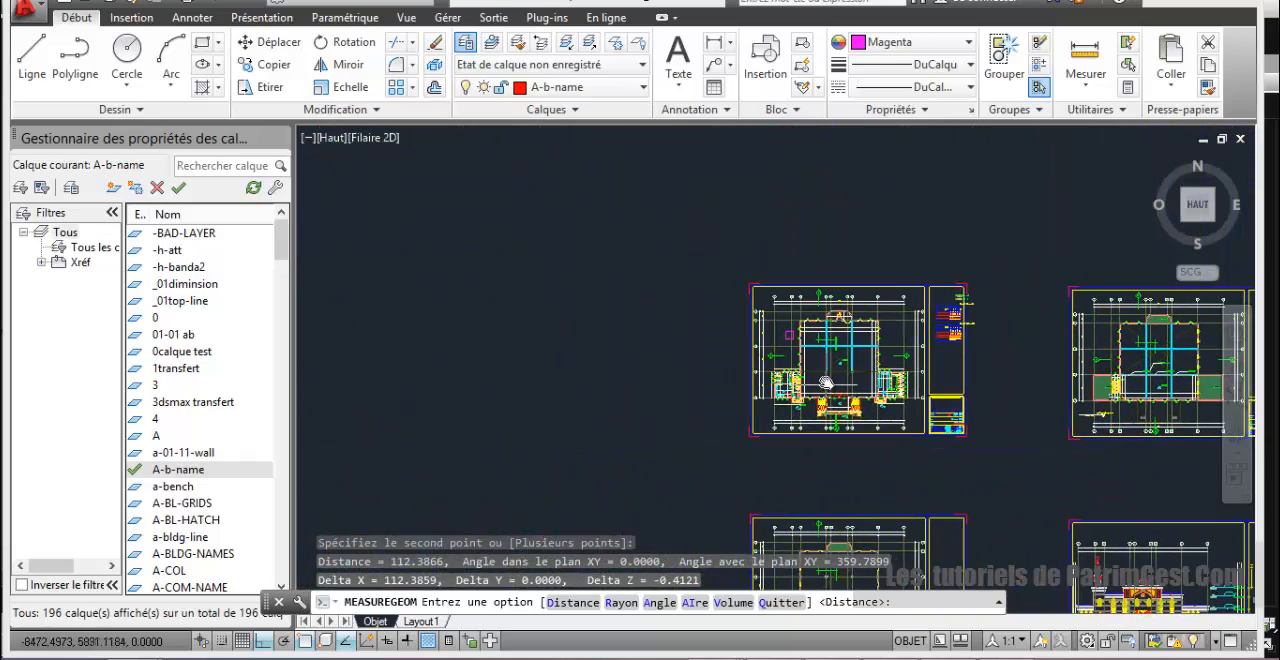
pyautogui.scroll(10, 809, 345)
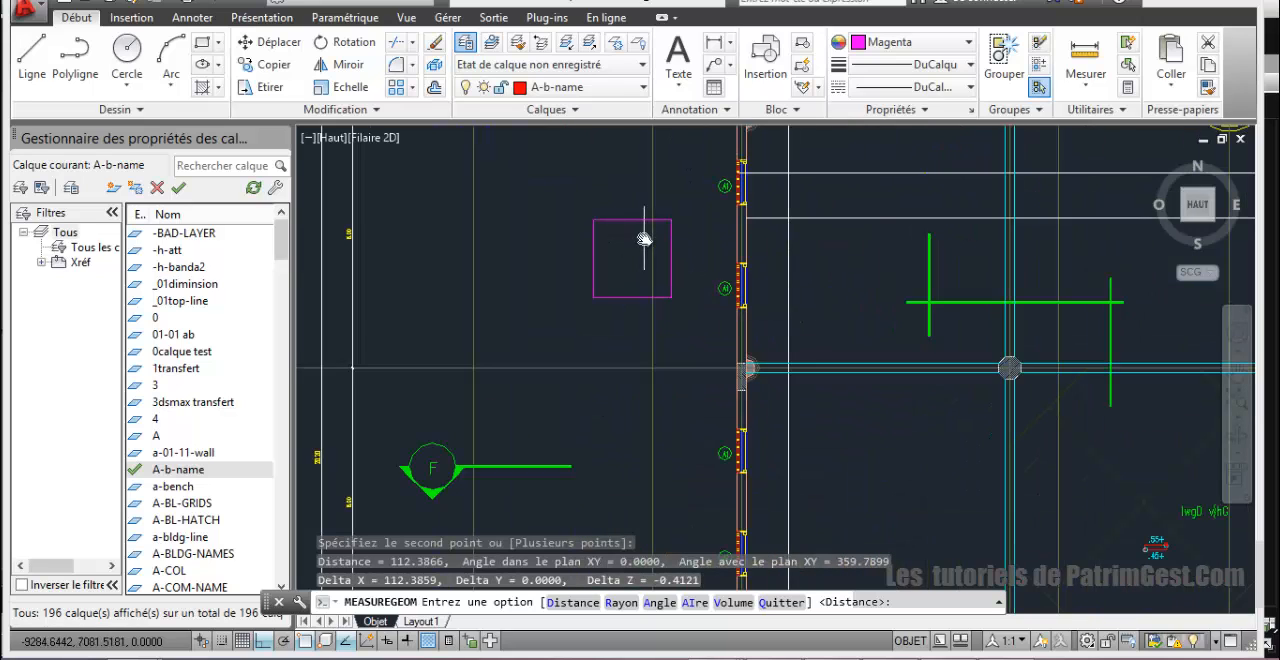
pyautogui.scroll(4, 655, 243)
pyautogui.scroll(-4, 667, 259)
pyautogui.scroll(4, 675, 266)
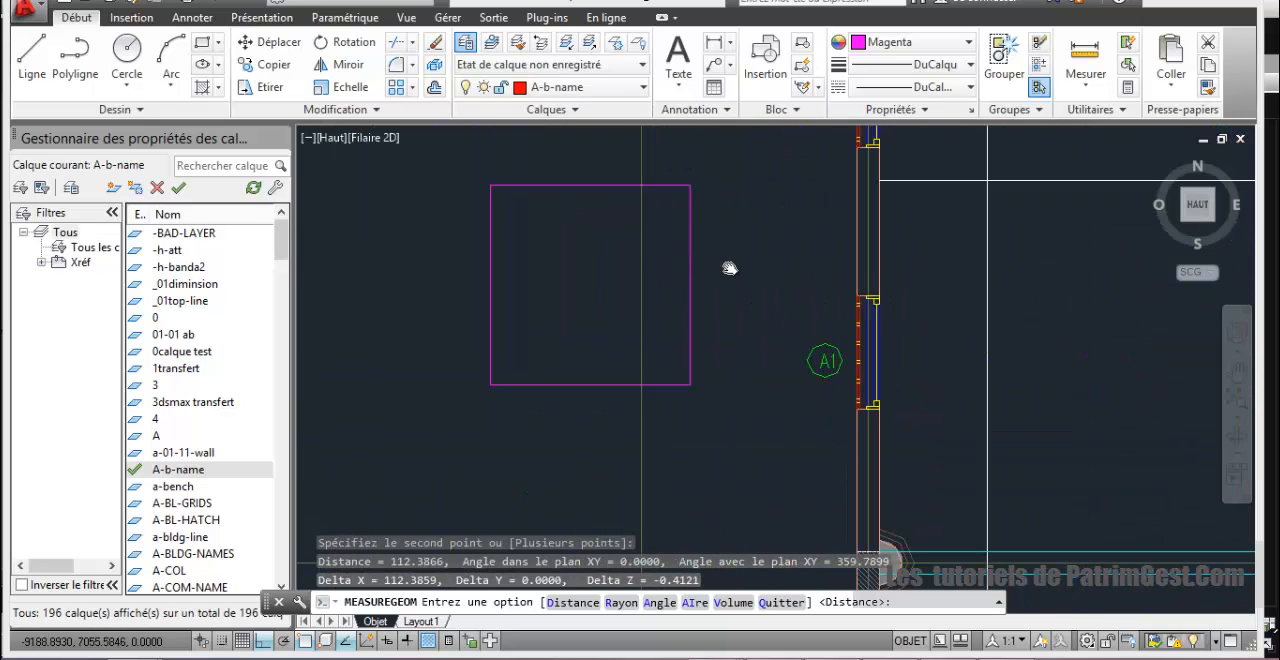
pyautogui.moveTo(730, 268); pyautogui.dragTo(677, 415, button='middle')
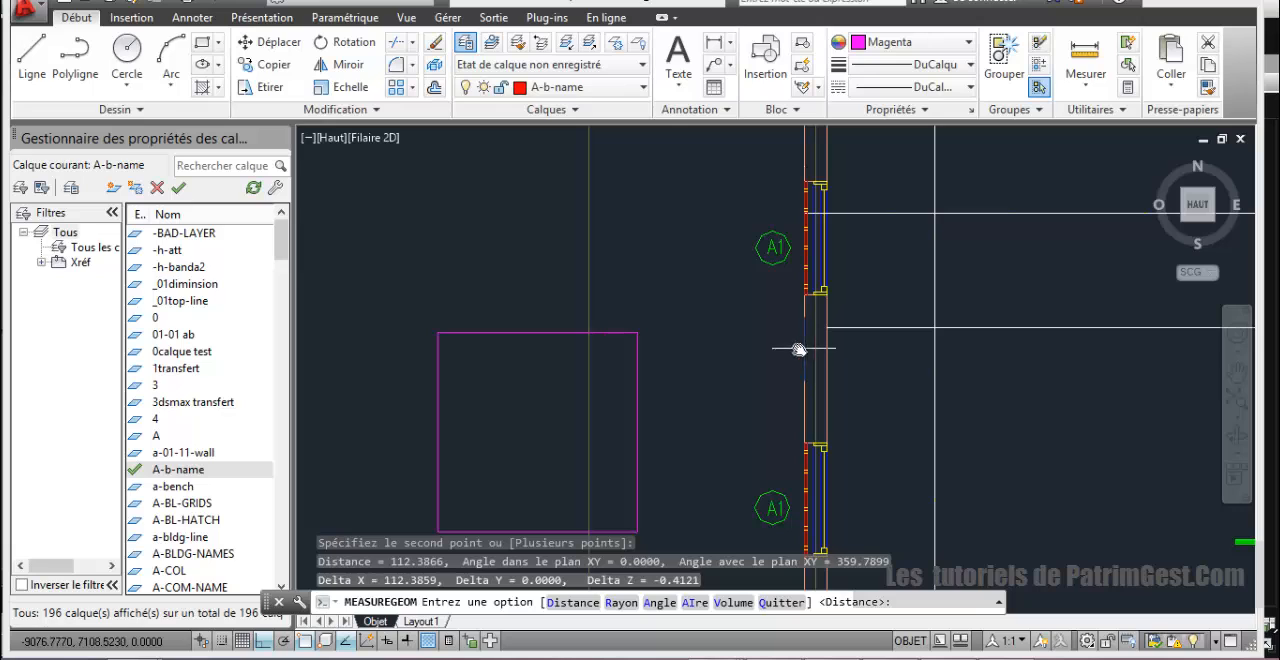
pyautogui.press('Escape')
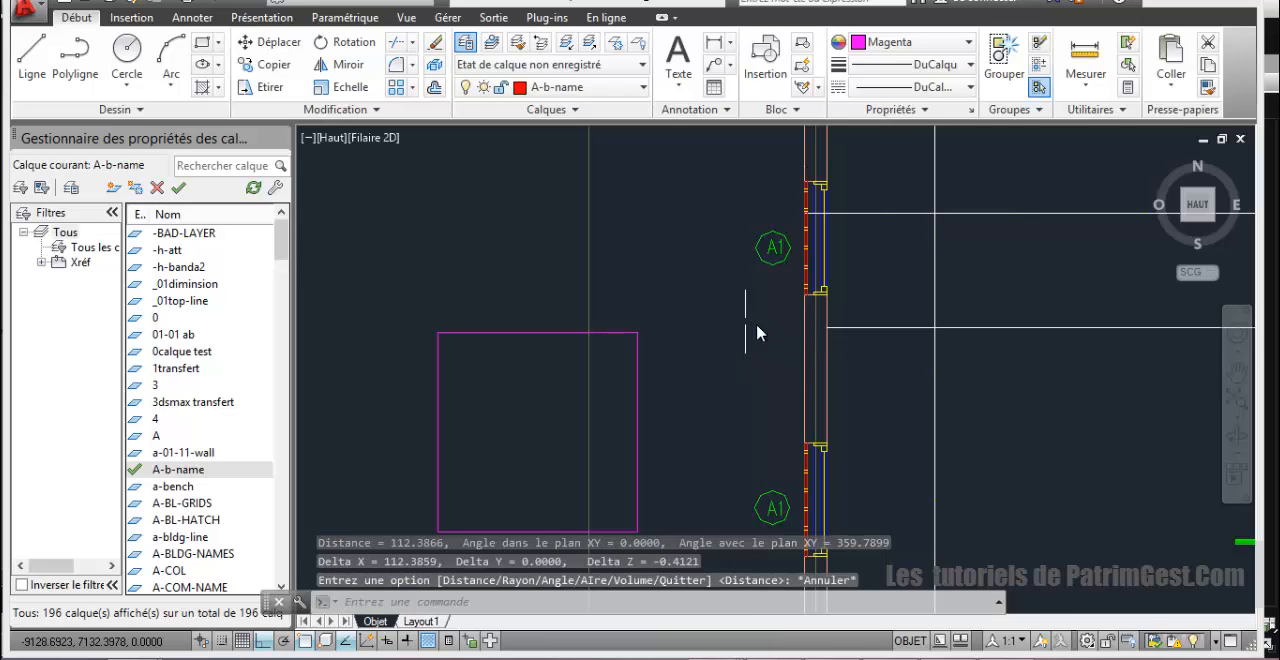
pyautogui.rightClick(748, 316)
pyautogui.press('Escape')
pyautogui.click(806, 346)
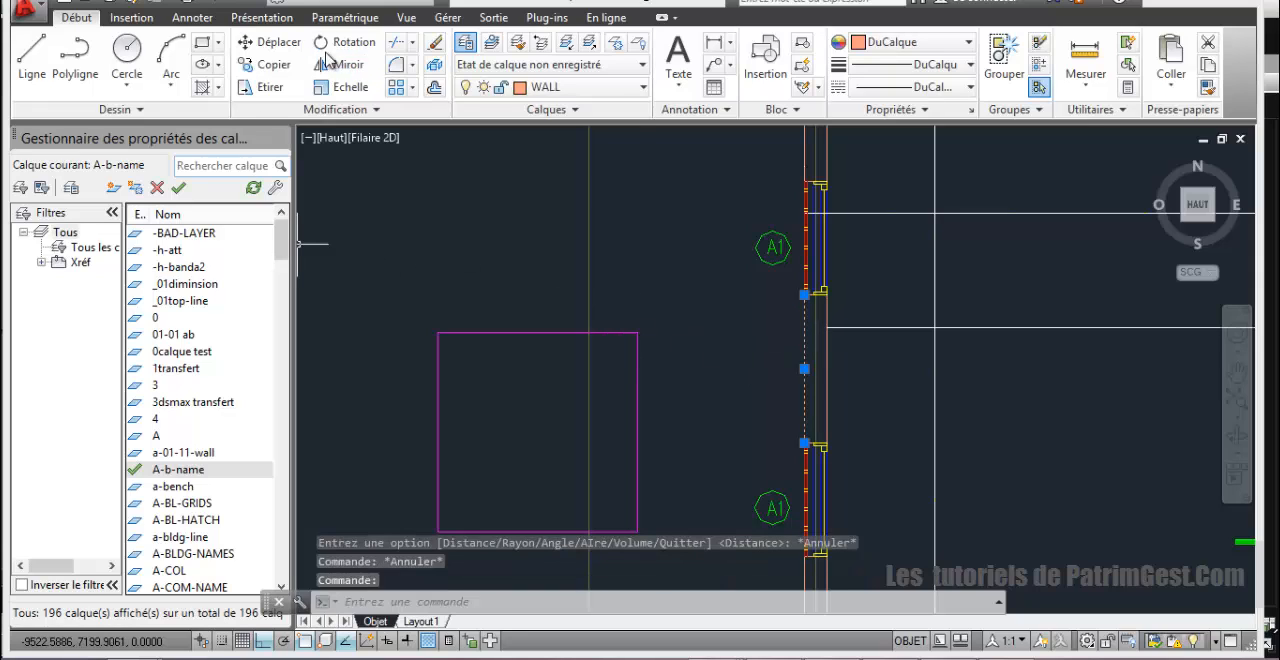
pyautogui.click(435, 90)
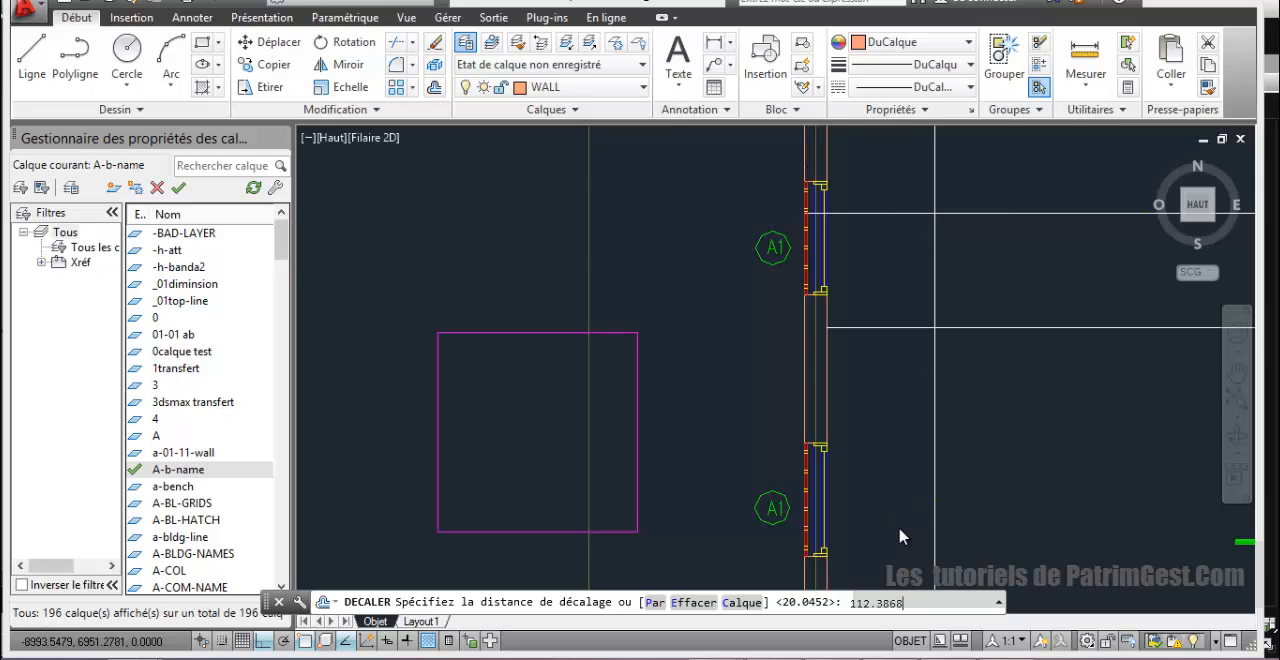
pyautogui.press('Return')
pyautogui.click(731, 388)
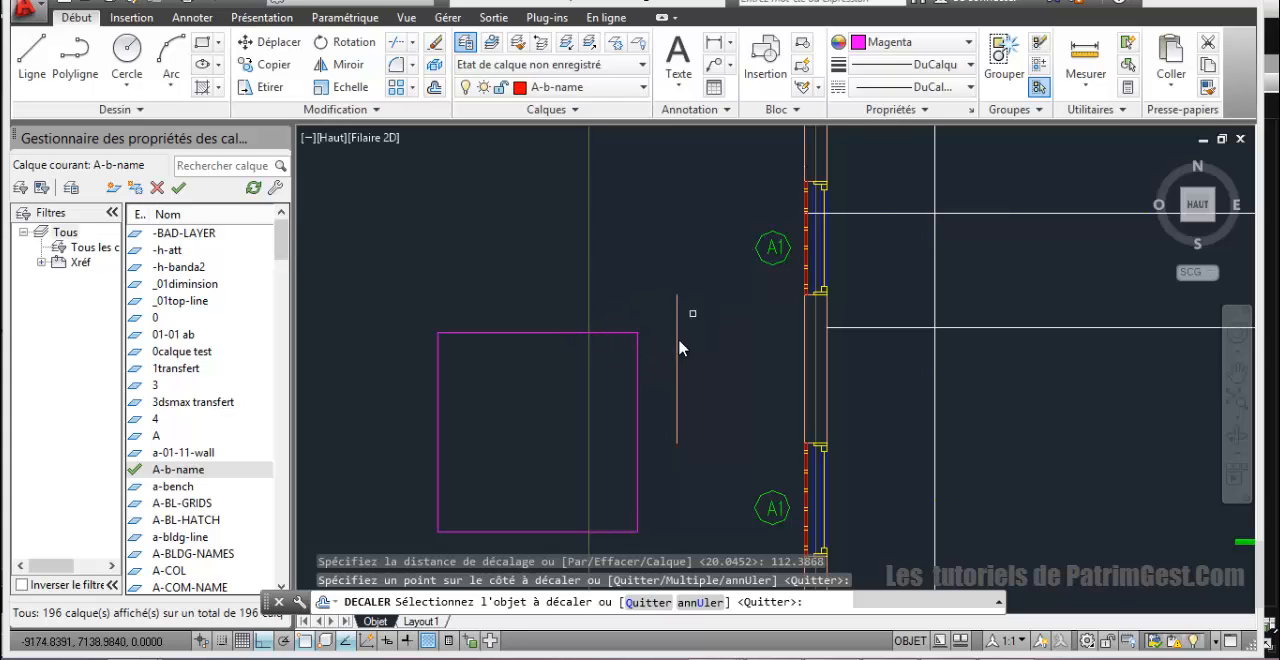
# Step: Move the base square horizontally from its upper-right corner onto the offset line and delete that helper line
pyautogui.click(255, 42)
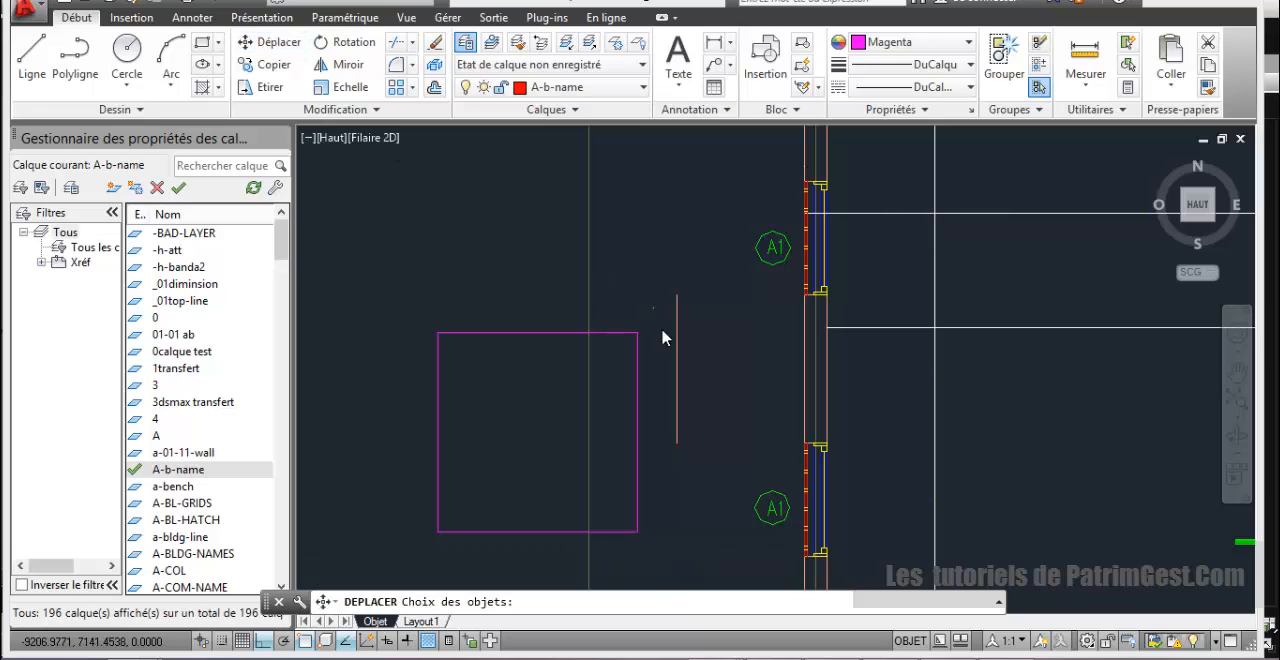
pyautogui.click(564, 334)
pyautogui.press('Return')
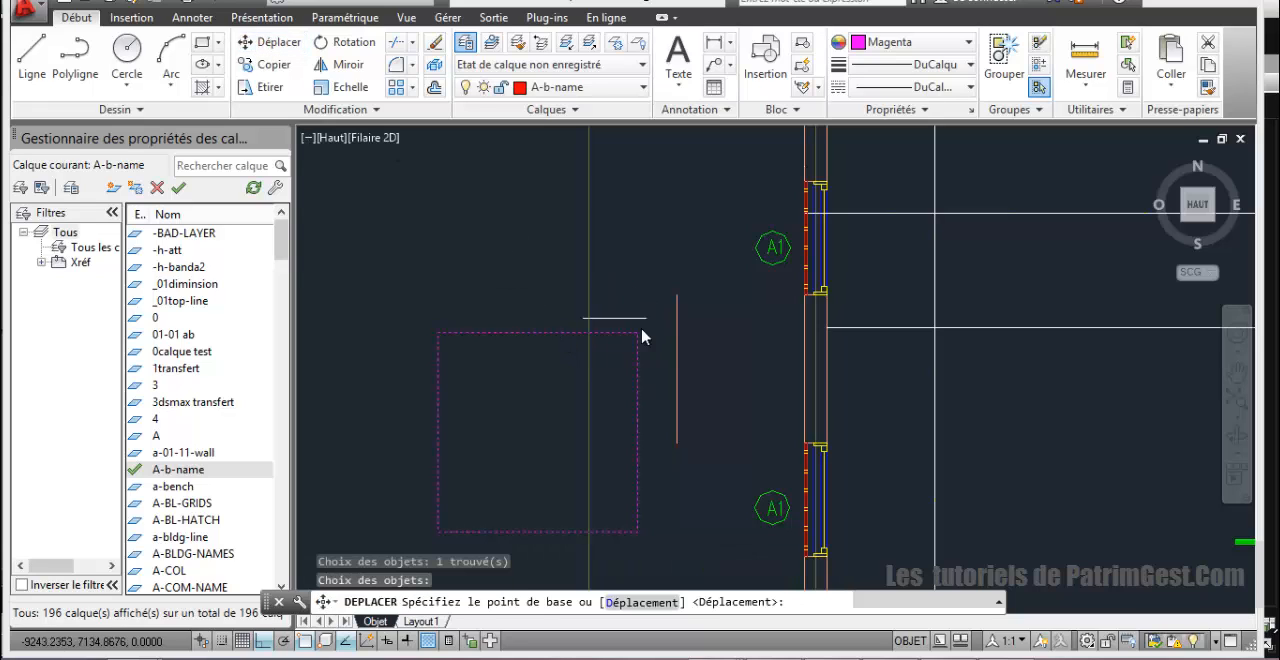
pyautogui.click(638, 332)
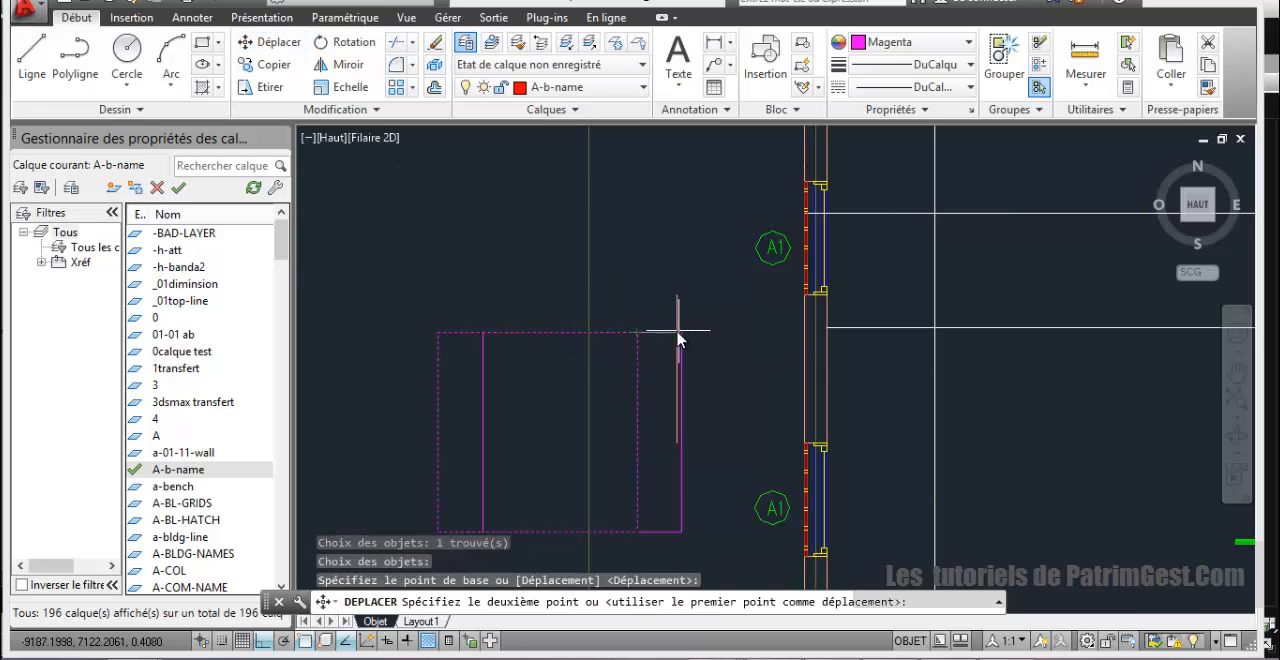
pyautogui.click(677, 333)
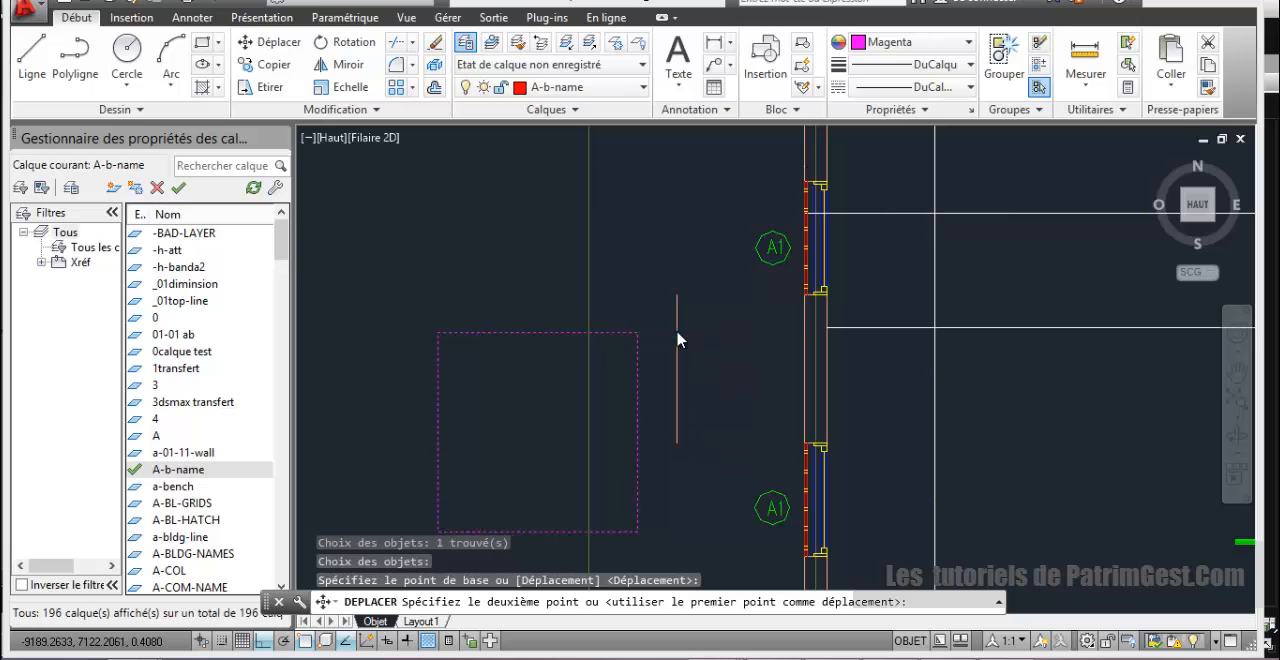
pyautogui.rightClick(649, 268)
pyautogui.press('Escape')
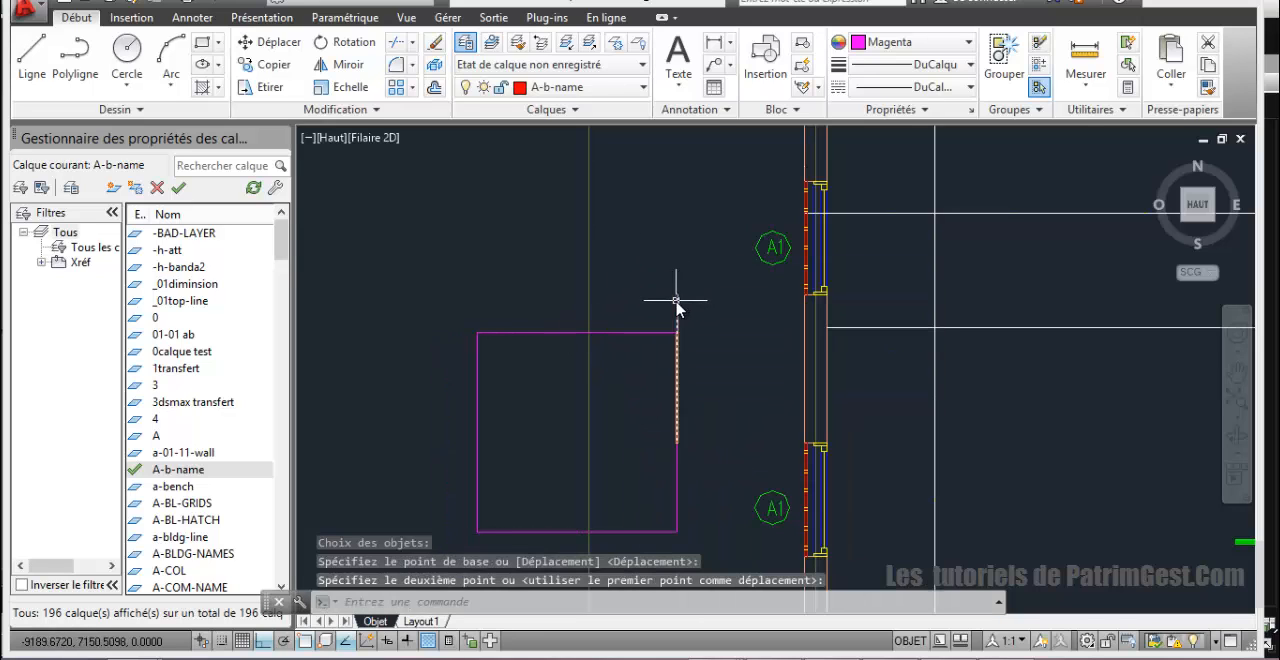
pyautogui.click(677, 296)
pyautogui.press('Delete')
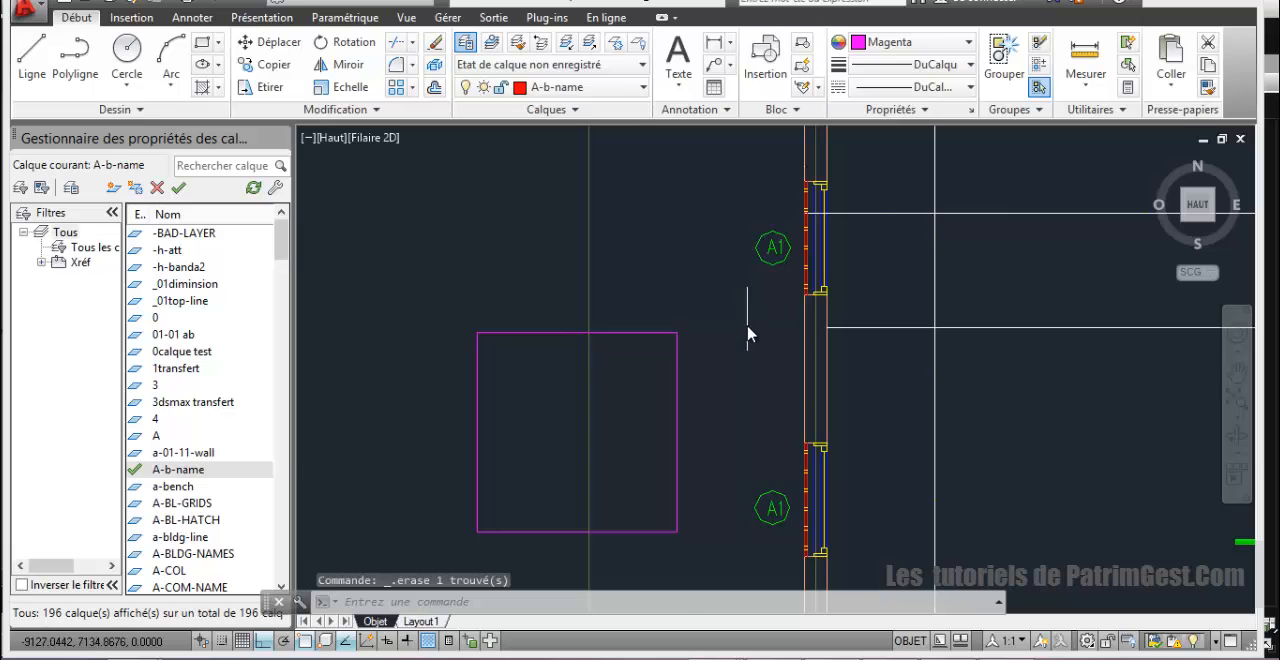
# Step: Review the base square's position on the floor plan and look over the elevation that shows the minaret
pyautogui.scroll(-6, 748, 333)
pyautogui.scroll(4, 728, 417)
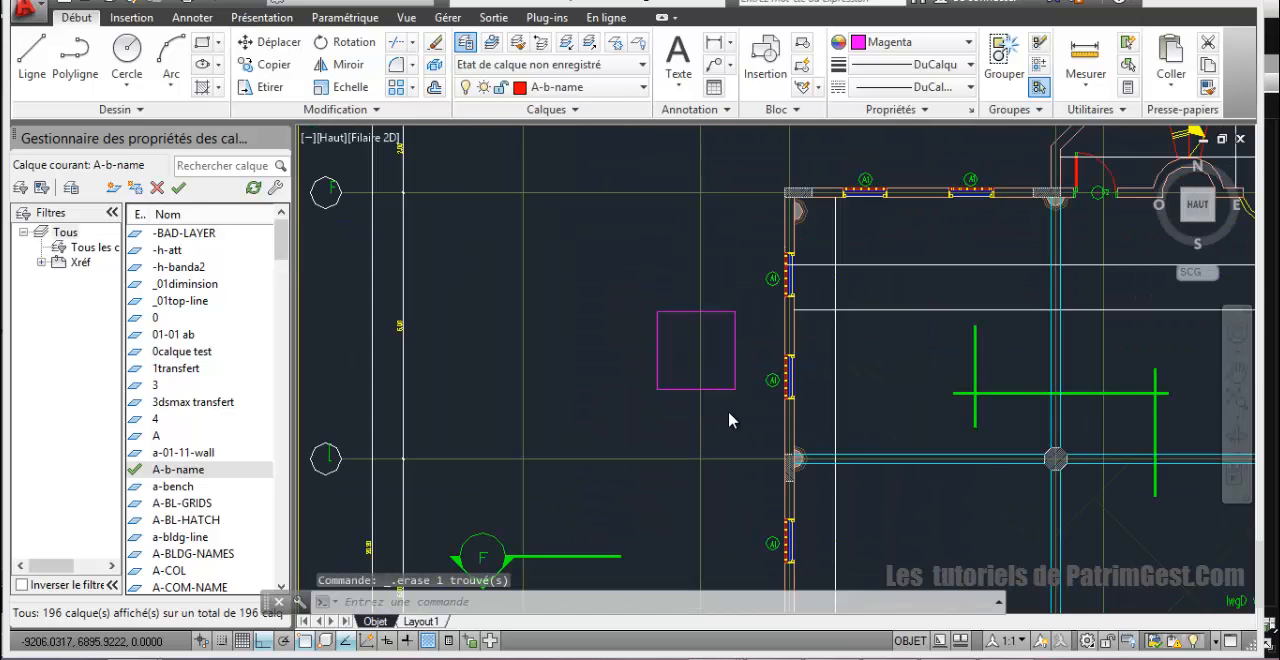
pyautogui.scroll(-2, 730, 414)
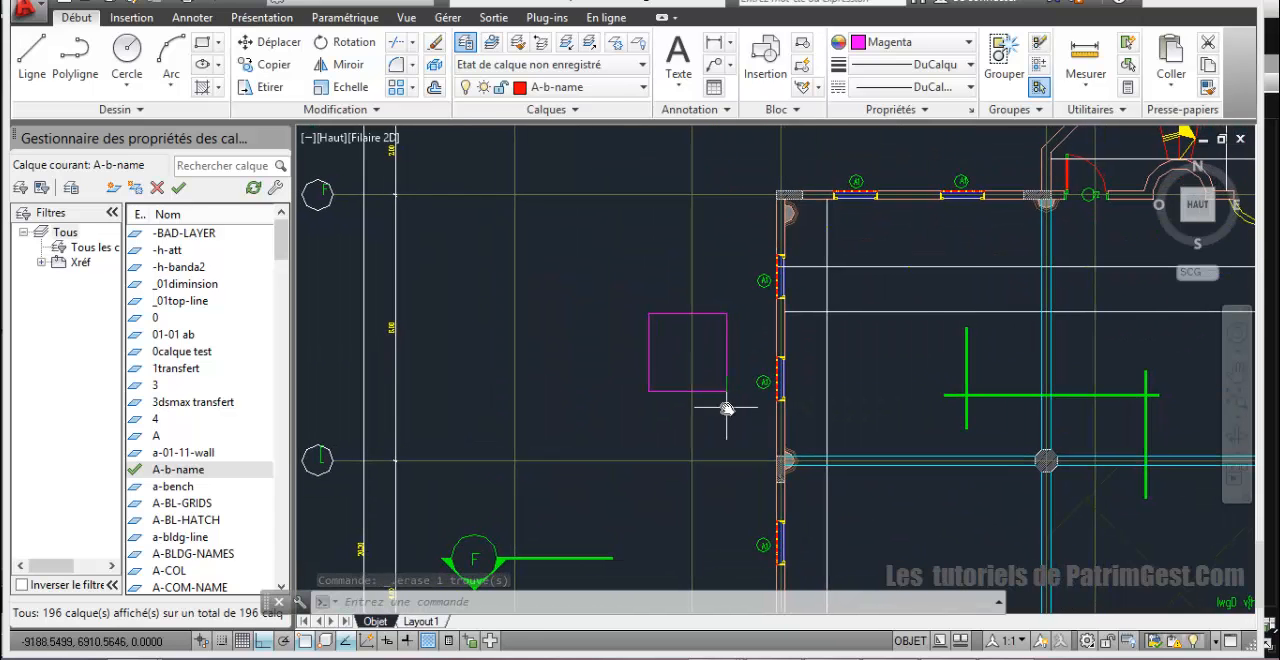
pyautogui.scroll(-4, 729, 409)
pyautogui.scroll(4, 723, 412)
pyautogui.scroll(-5, 745, 416)
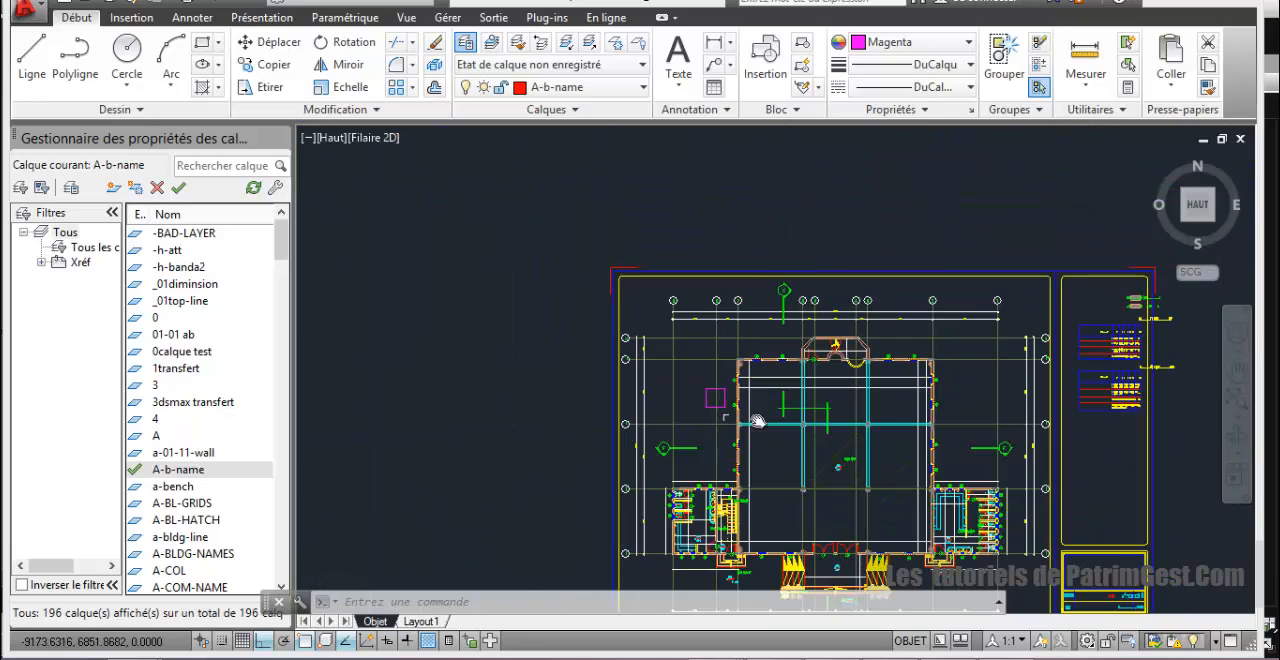
pyautogui.scroll(3, 771, 410)
pyautogui.moveTo(757, 370)
pyautogui.mouseDown(button='middle')
pyautogui.moveTo(763, 271)
pyautogui.moveTo(768, 311)
pyautogui.mouseUp(button='middle')
pyautogui.scroll(-5, 765, 335)
pyautogui.scroll(2, 732, 420)
pyautogui.moveTo(762, 513)
pyautogui.mouseDown(button='middle')
pyautogui.moveTo(762, 440)
pyautogui.moveTo(720, 390)
pyautogui.moveTo(657, 243)
pyautogui.mouseUp(button='middle')
pyautogui.scroll(-5, 758, 445)
pyautogui.scroll(4, 748, 442)
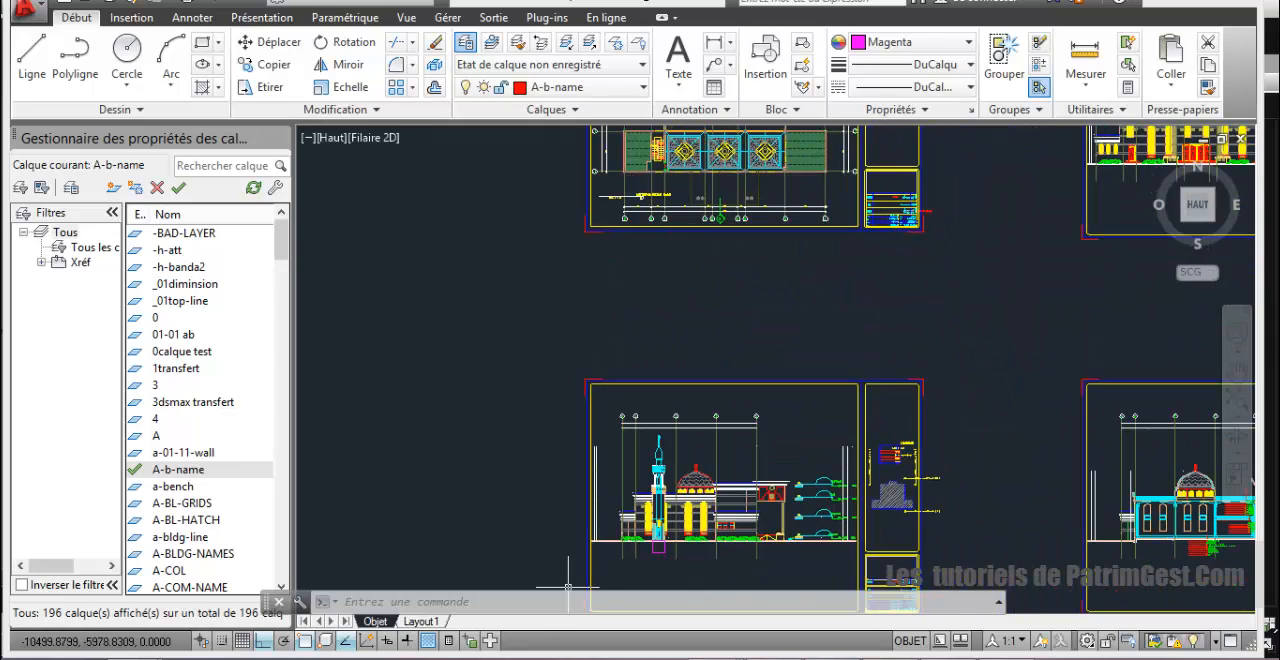
# Step: Switch to Windows Photo Viewer and examine the reference minaret photos, the longitudinal section and the dimensioned cross-sections
pyautogui.click(728, 656)
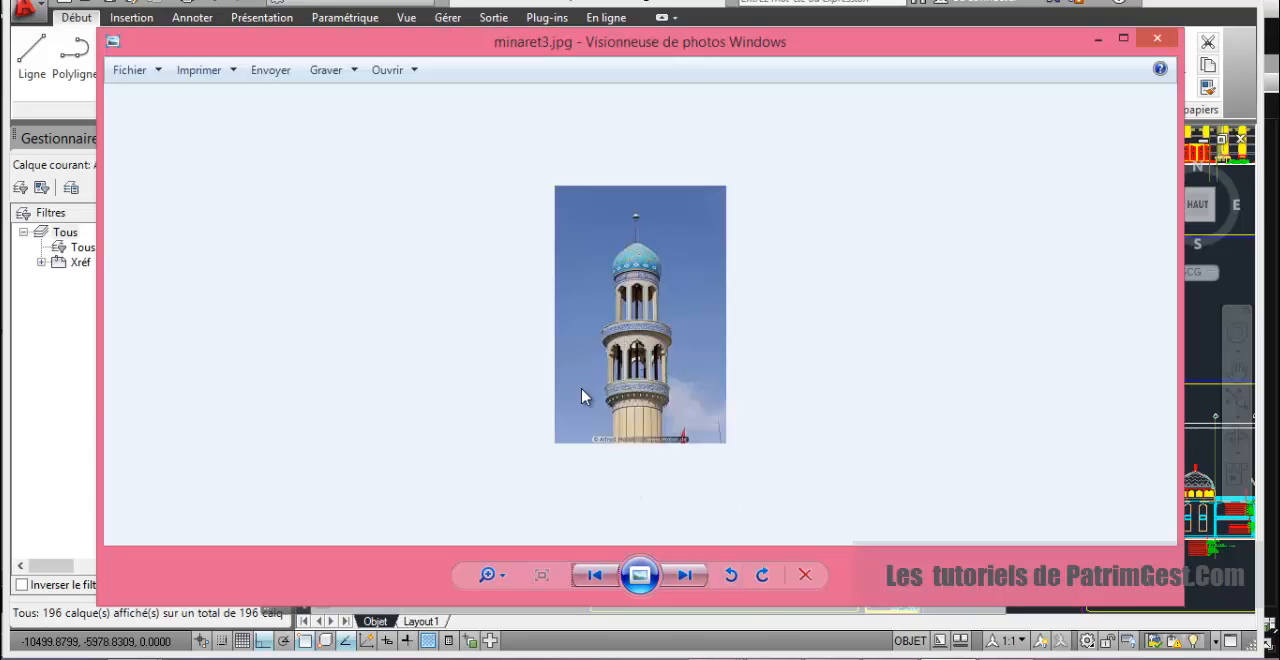
pyautogui.click(684, 578)
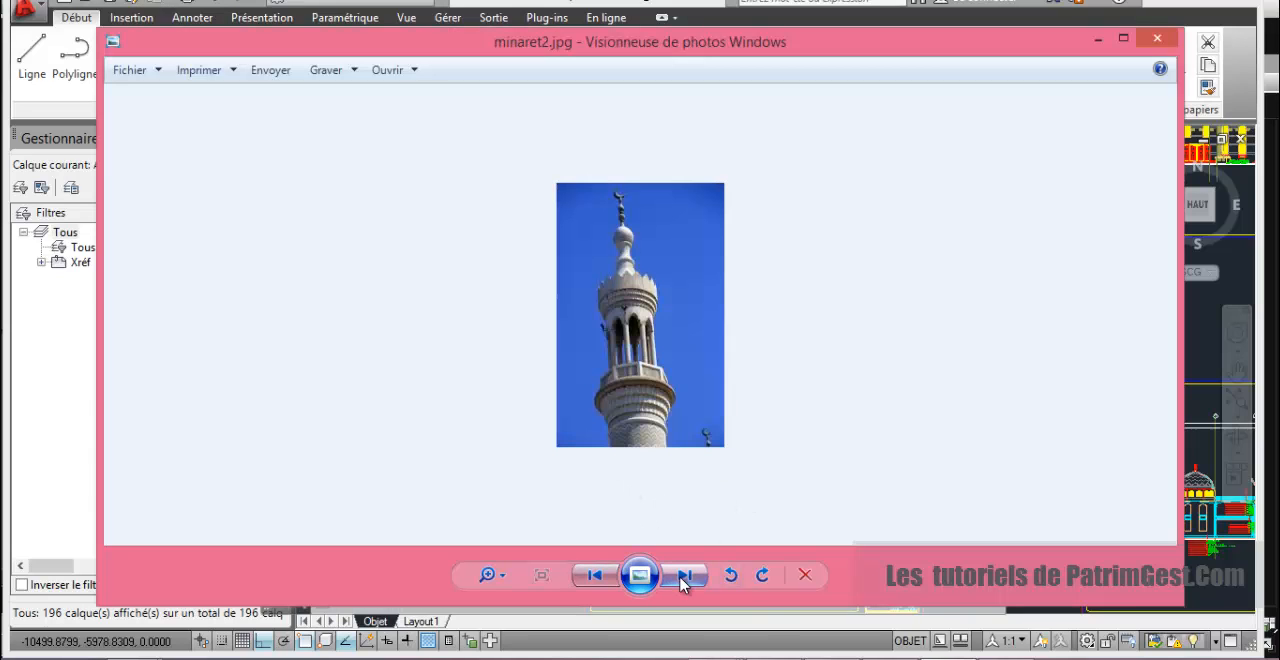
pyautogui.click(684, 578)
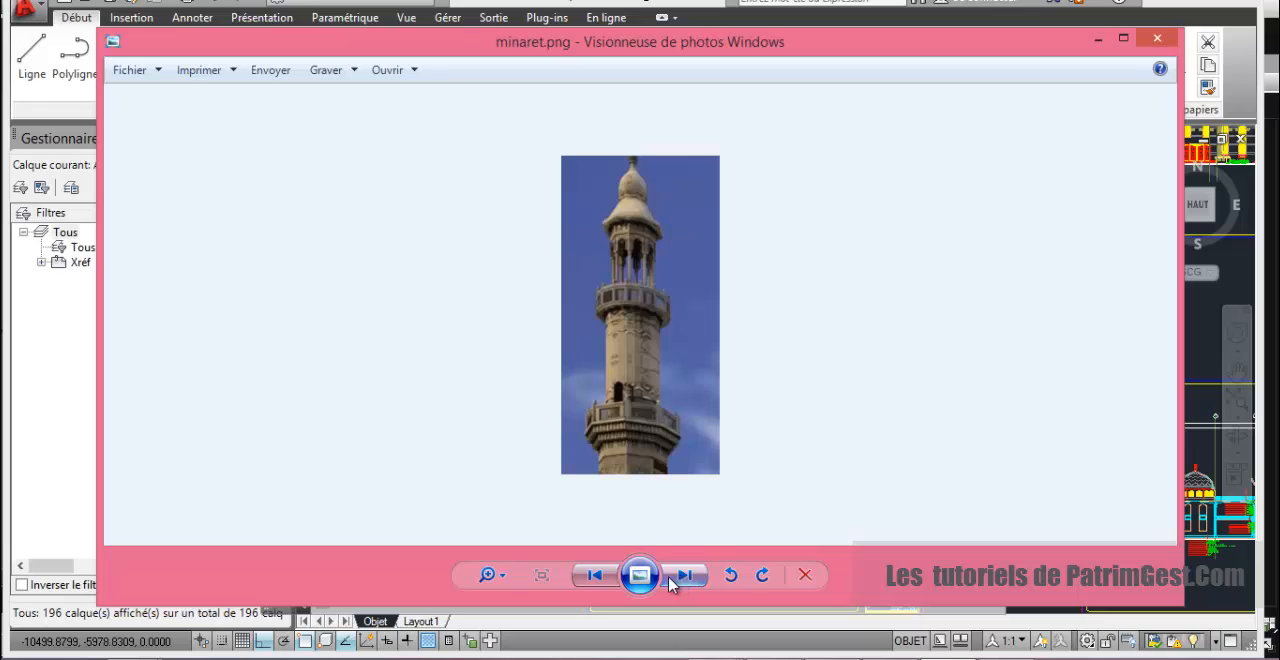
pyautogui.click(595, 577)
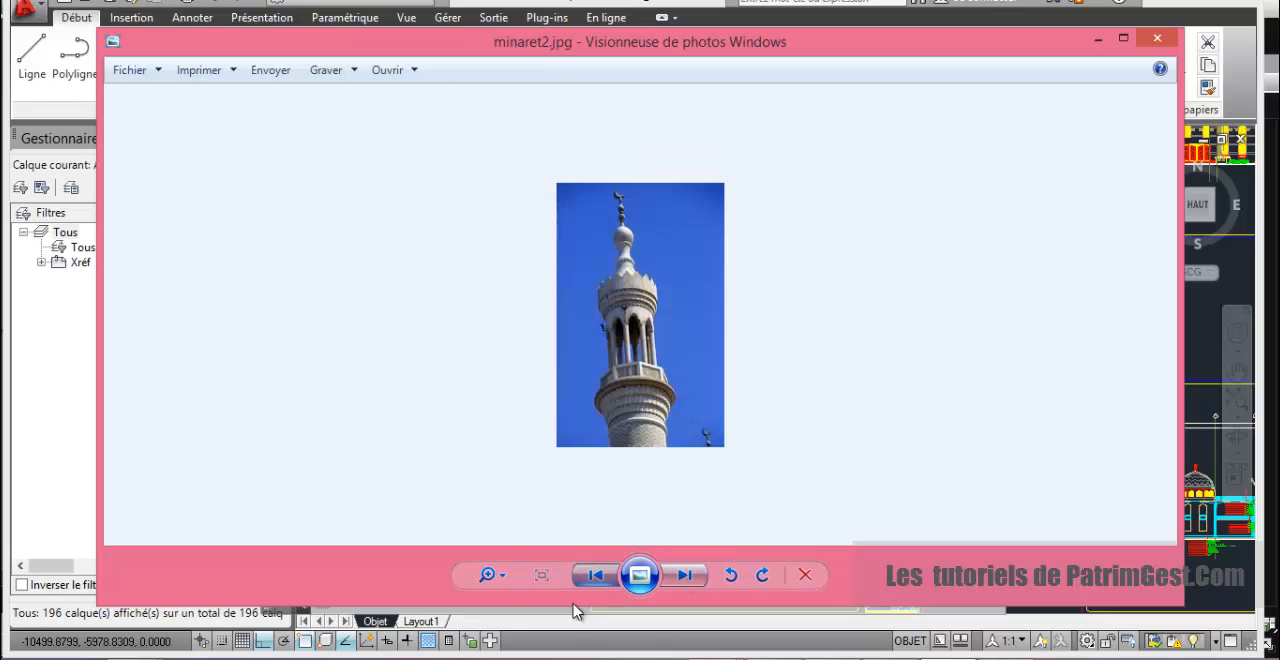
pyautogui.click(595, 577)
pyautogui.click(595, 577)
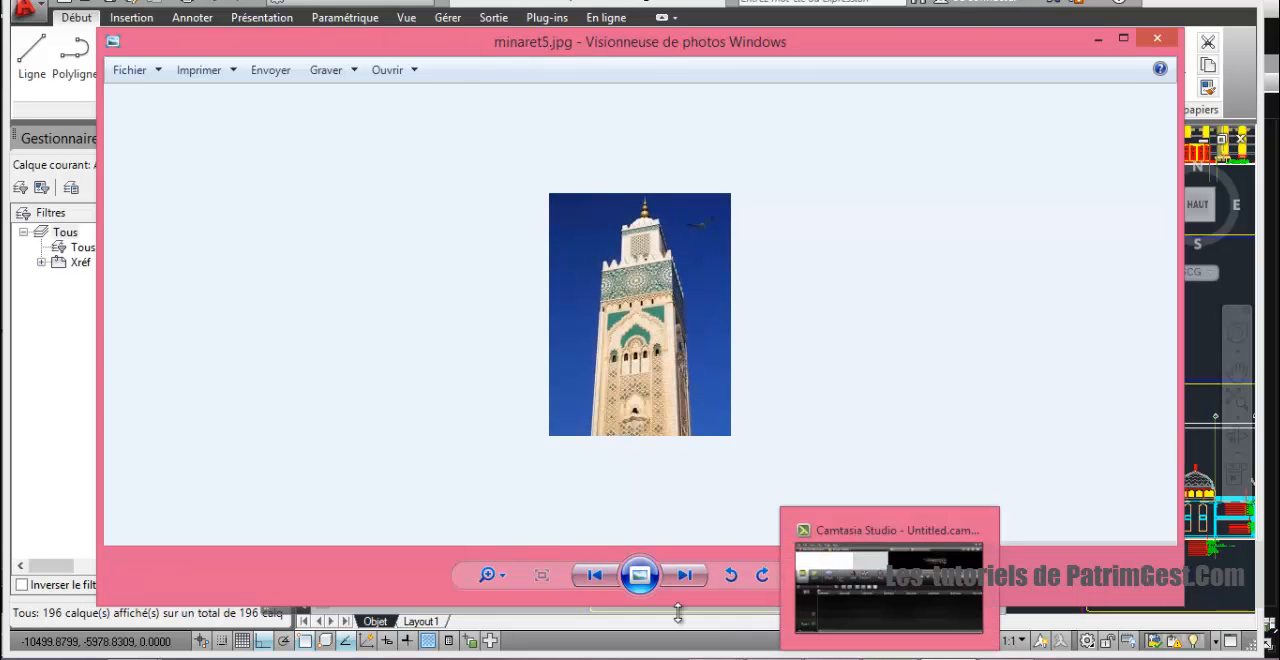
pyautogui.click(688, 577)
pyautogui.click(688, 577)
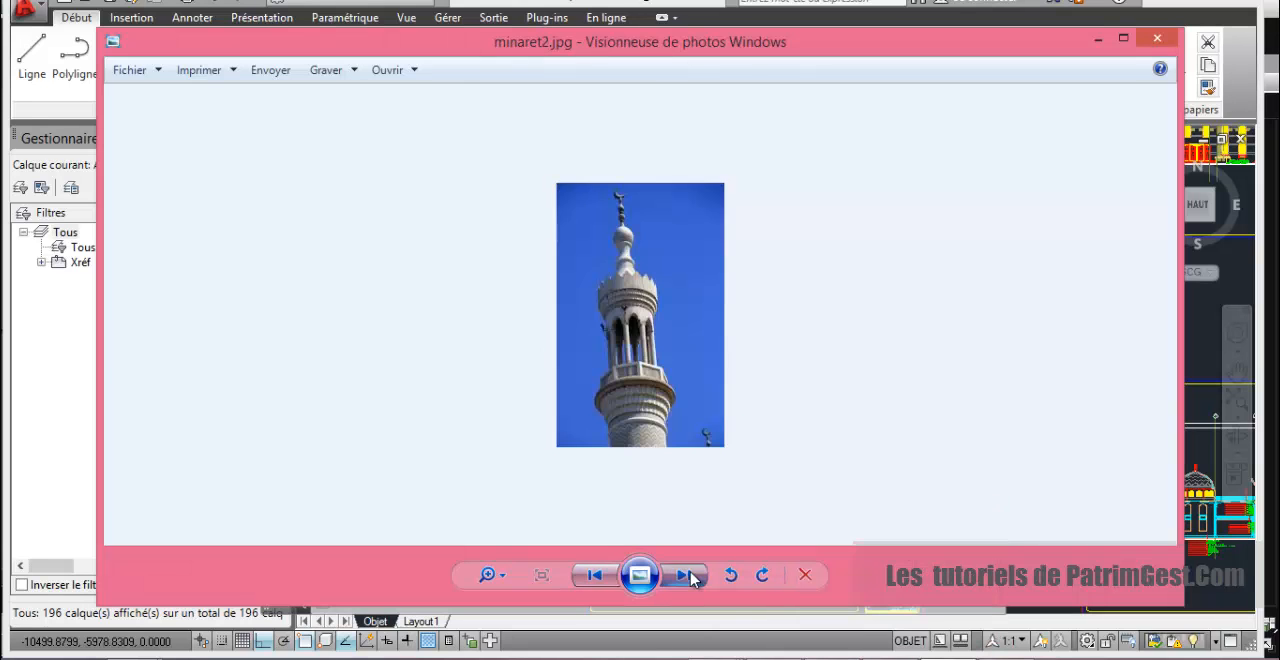
pyautogui.click(688, 577)
pyautogui.click(688, 577)
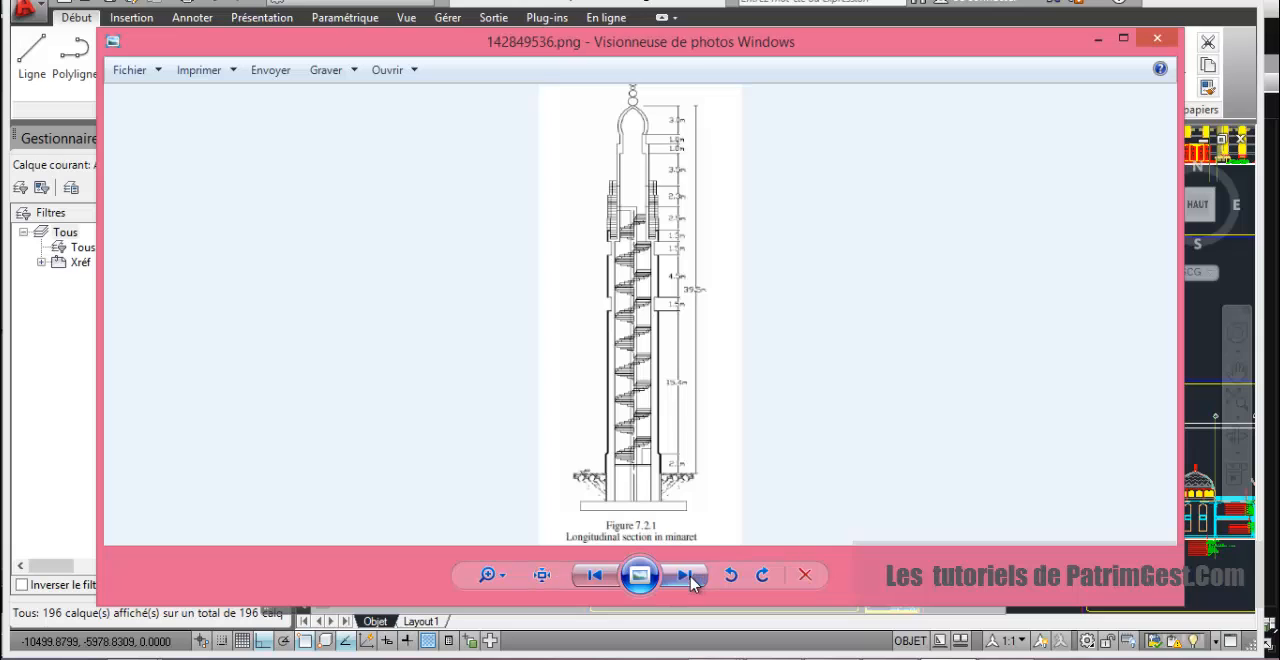
pyautogui.click(688, 577)
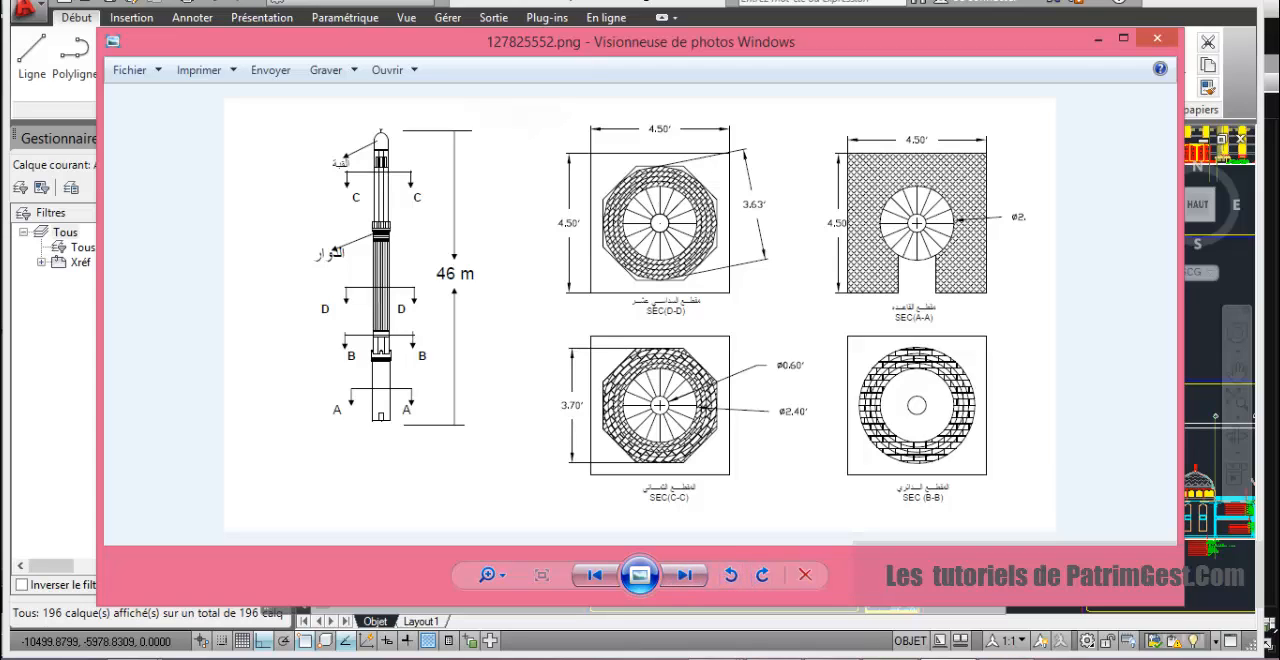
# Step: Switch back to mosqueeMax.dwg in AutoCAD and bring up the elevation that shows the minaret
pyautogui.click(715, 658)
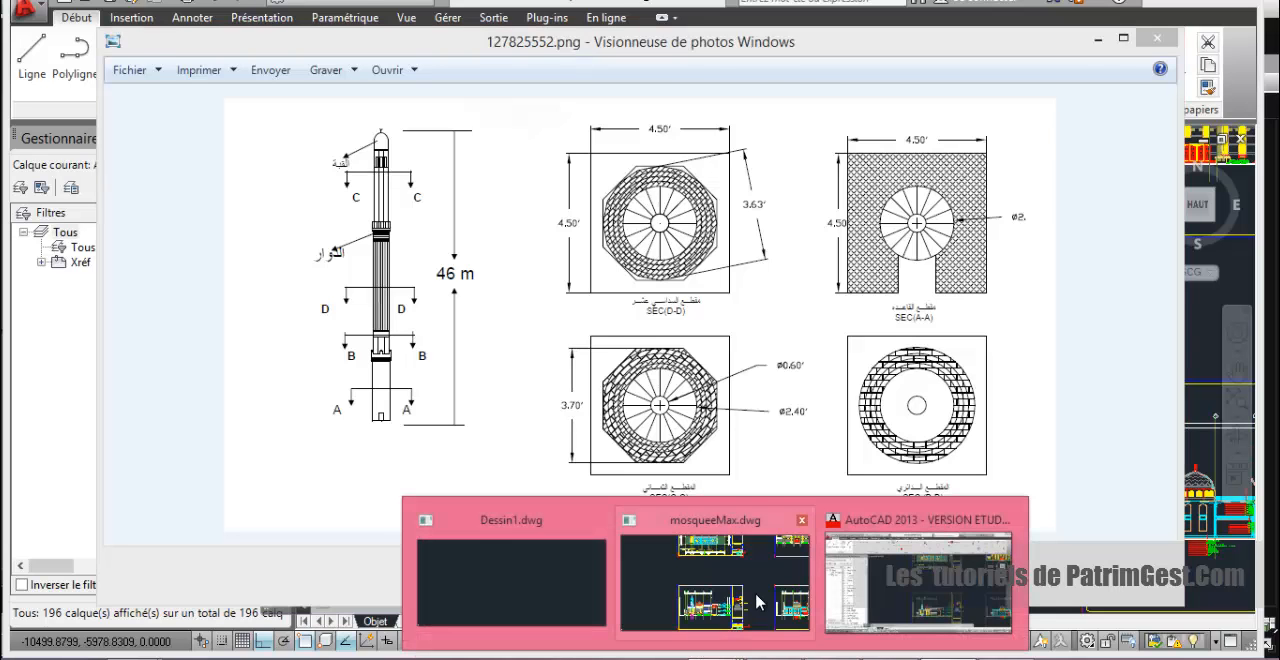
pyautogui.moveTo(913, 592)
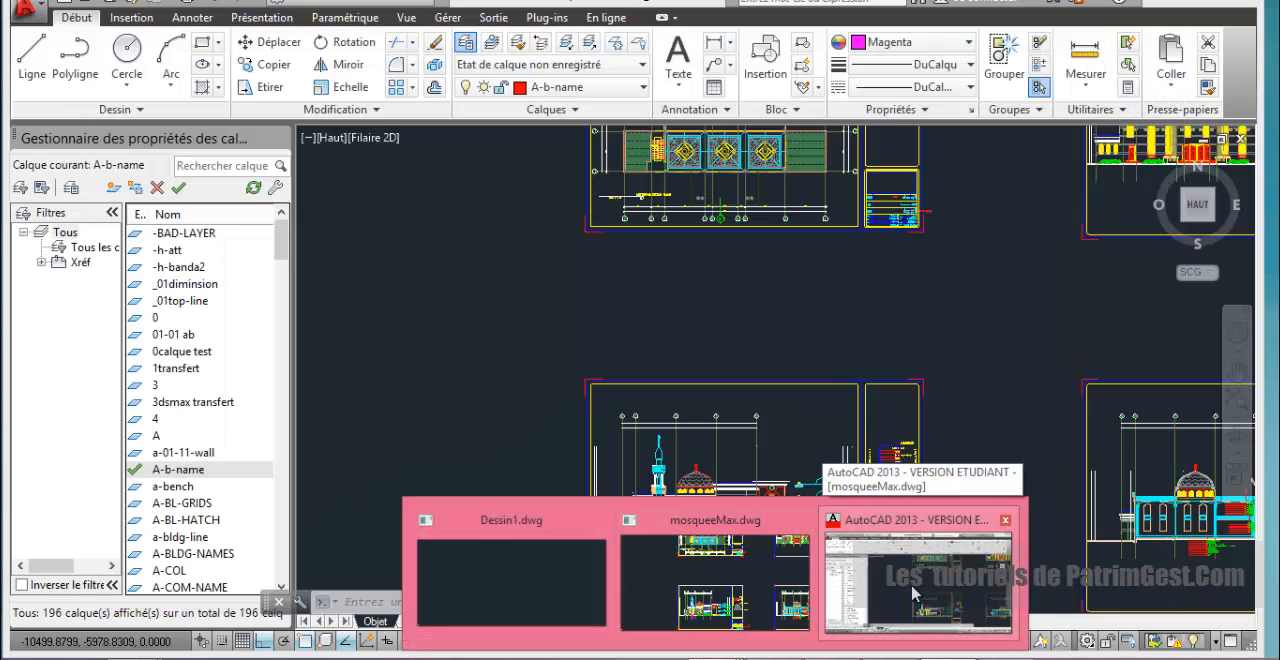
pyautogui.click(789, 591)
pyautogui.scroll(-3, 712, 518)
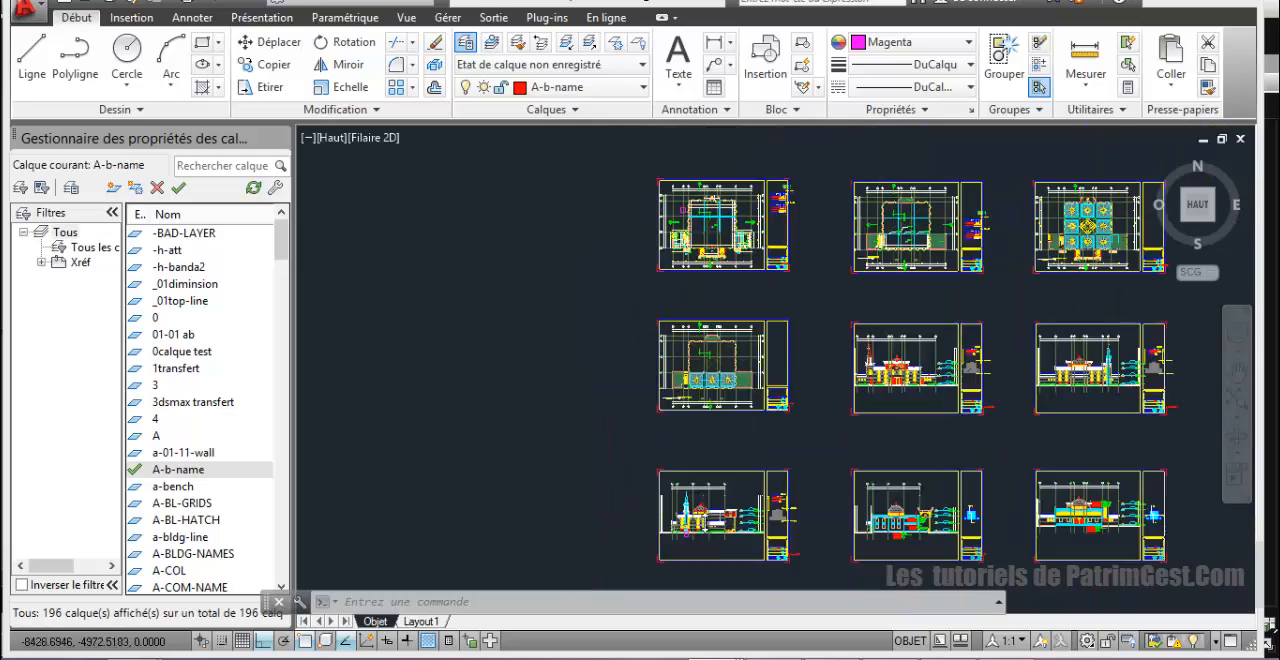
pyautogui.scroll(5, 712, 518)
pyautogui.scroll(5, 660, 560)
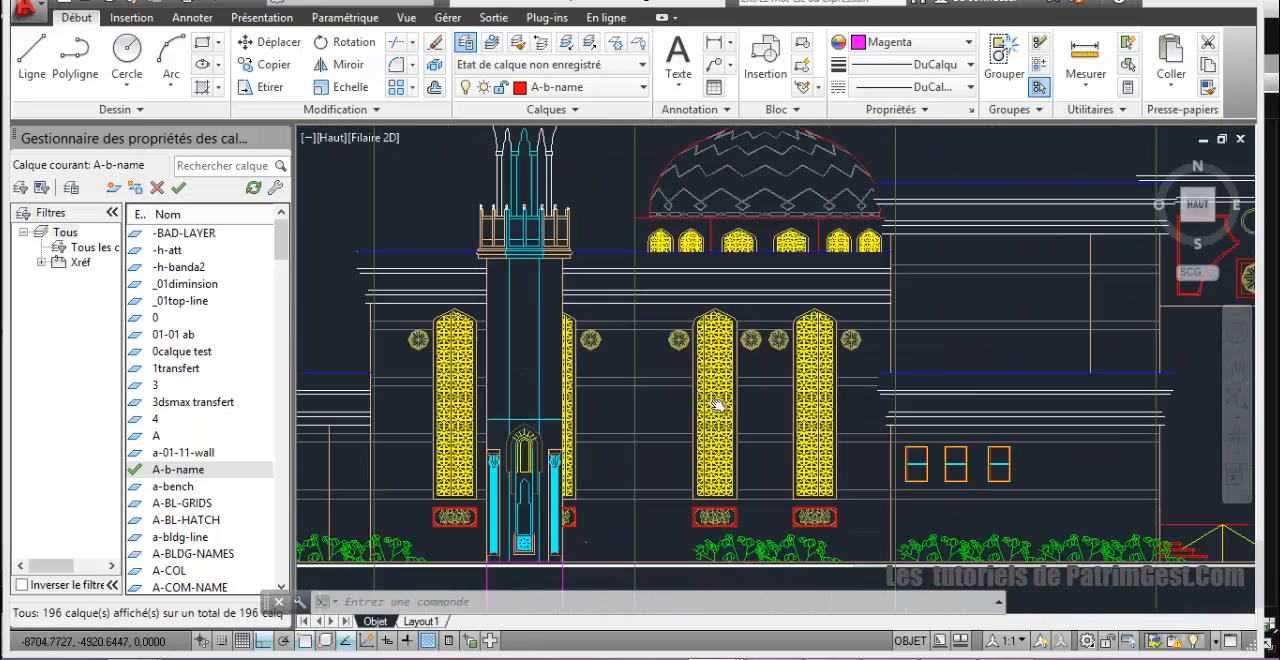
pyautogui.scroll(-4, 1100, 330)
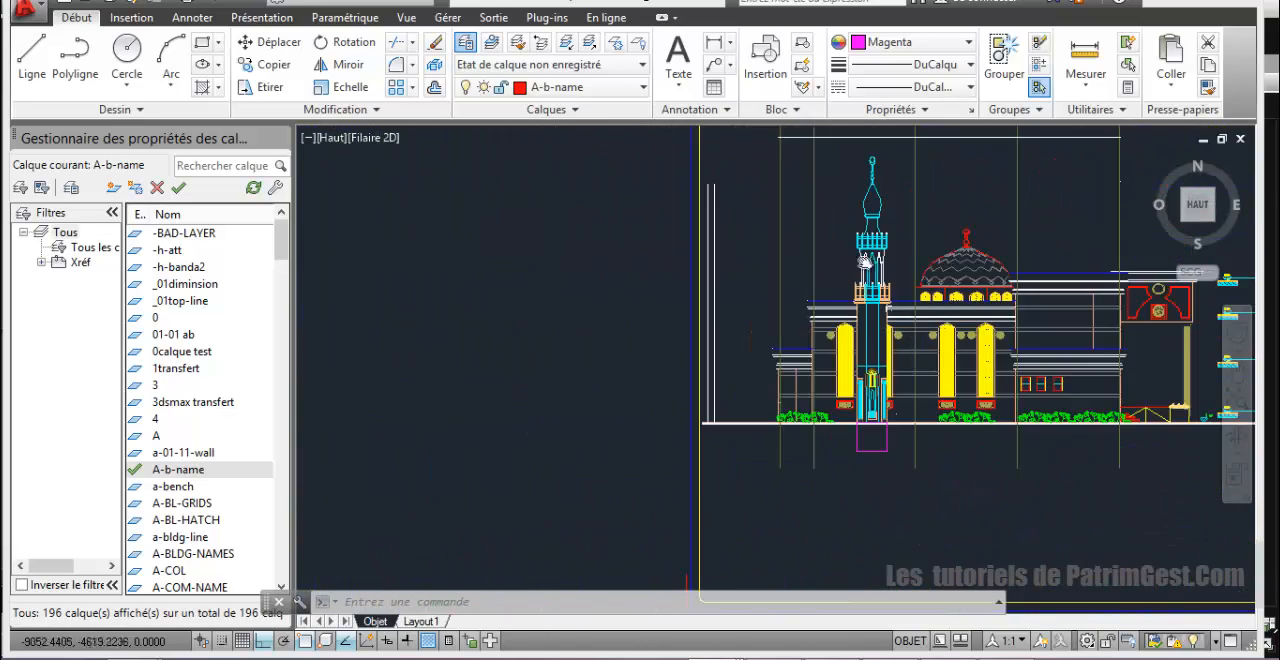
# Step: Copy the minaret elevation with its base square horizontally into the empty area to the left of the elevation sheet
pyautogui.click(847, 149)
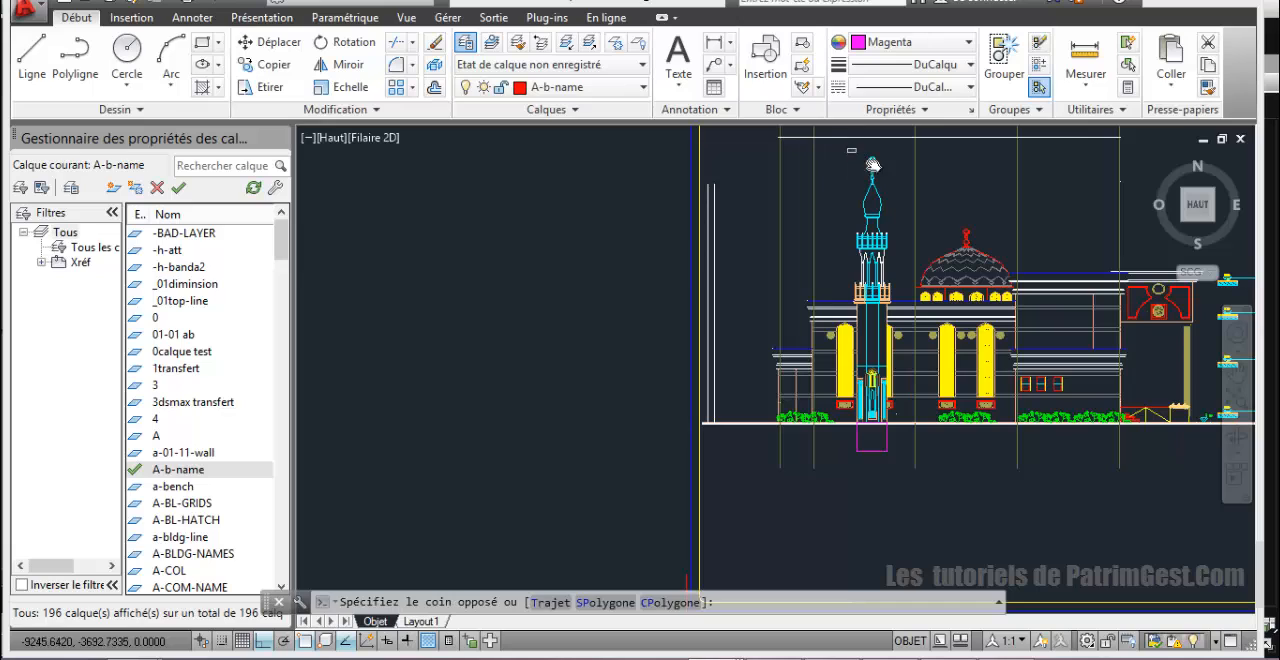
pyautogui.click(907, 457)
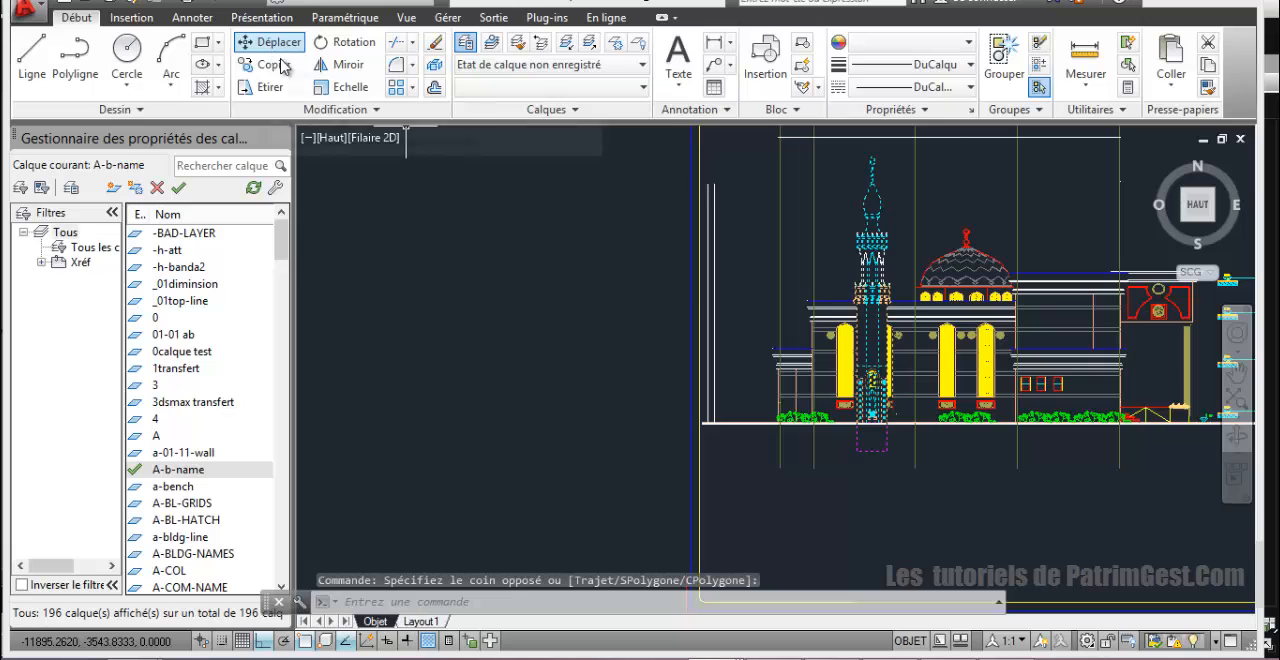
pyautogui.click(345, 87)
pyautogui.click(873, 312)
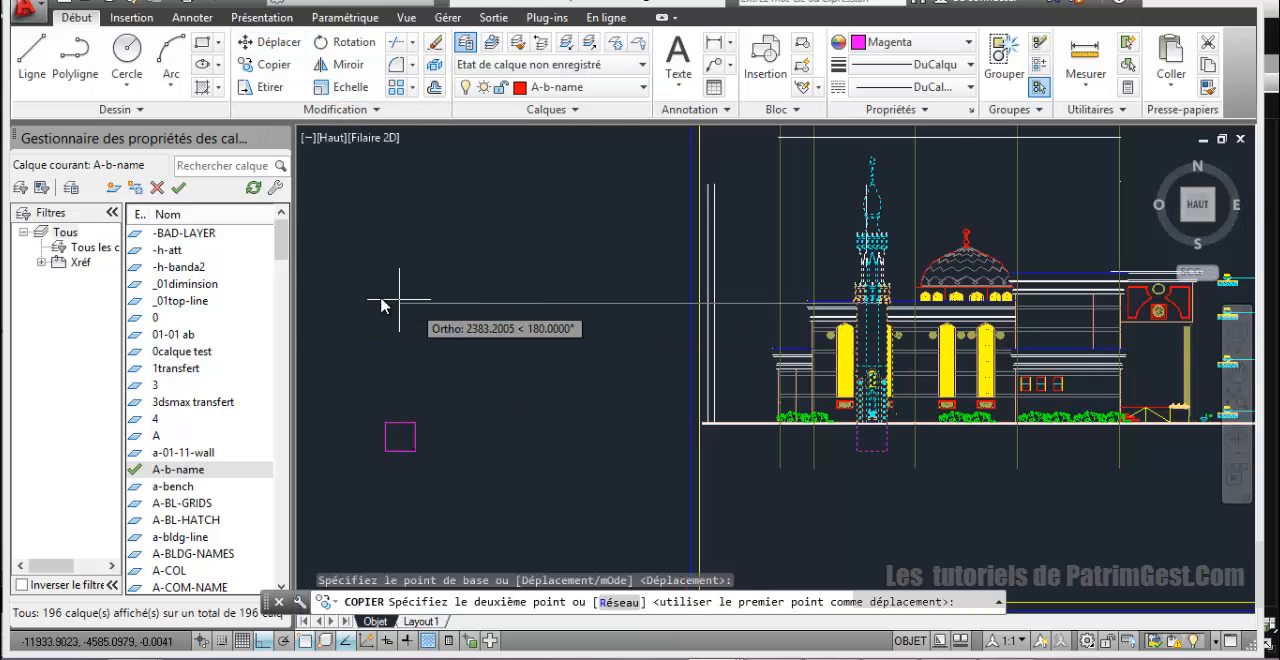
pyautogui.scroll(-2, 383, 296)
pyautogui.scroll(-2, 428, 309)
pyautogui.moveTo(428, 305); pyautogui.dragTo(843, 303, button='middle')
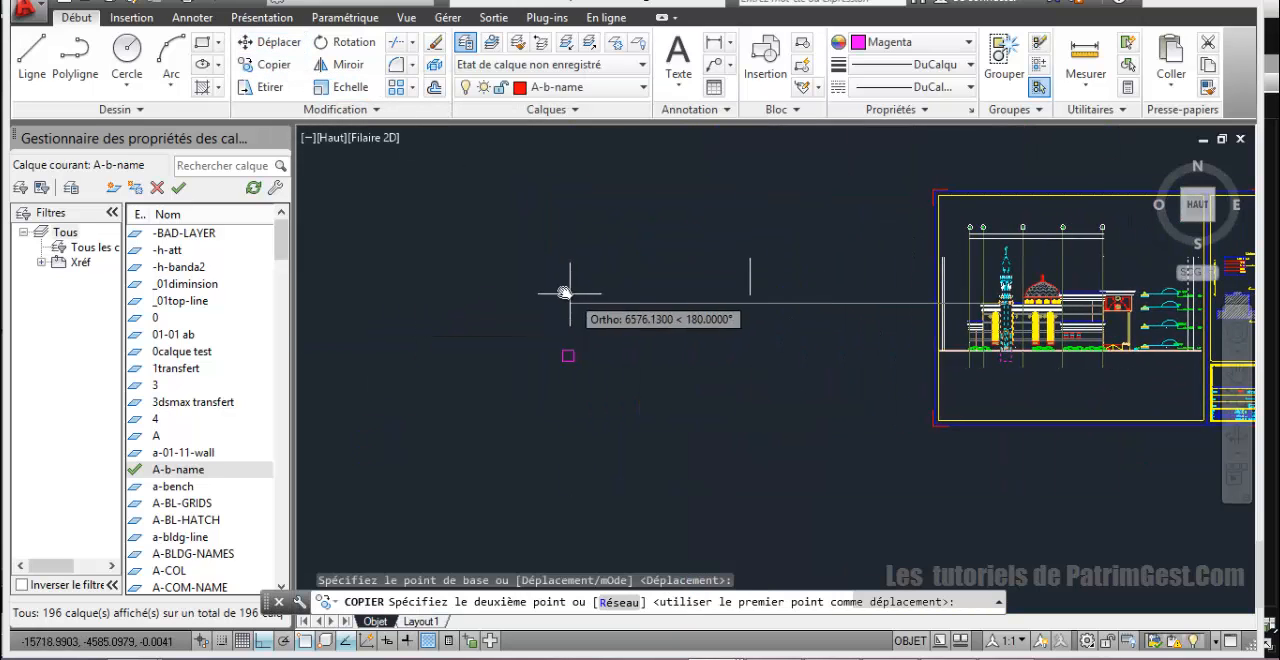
pyautogui.moveTo(531, 291); pyautogui.dragTo(563, 291, button='middle')
pyautogui.click(563, 291)
pyautogui.rightClick(629, 321)
pyautogui.click(697, 339)
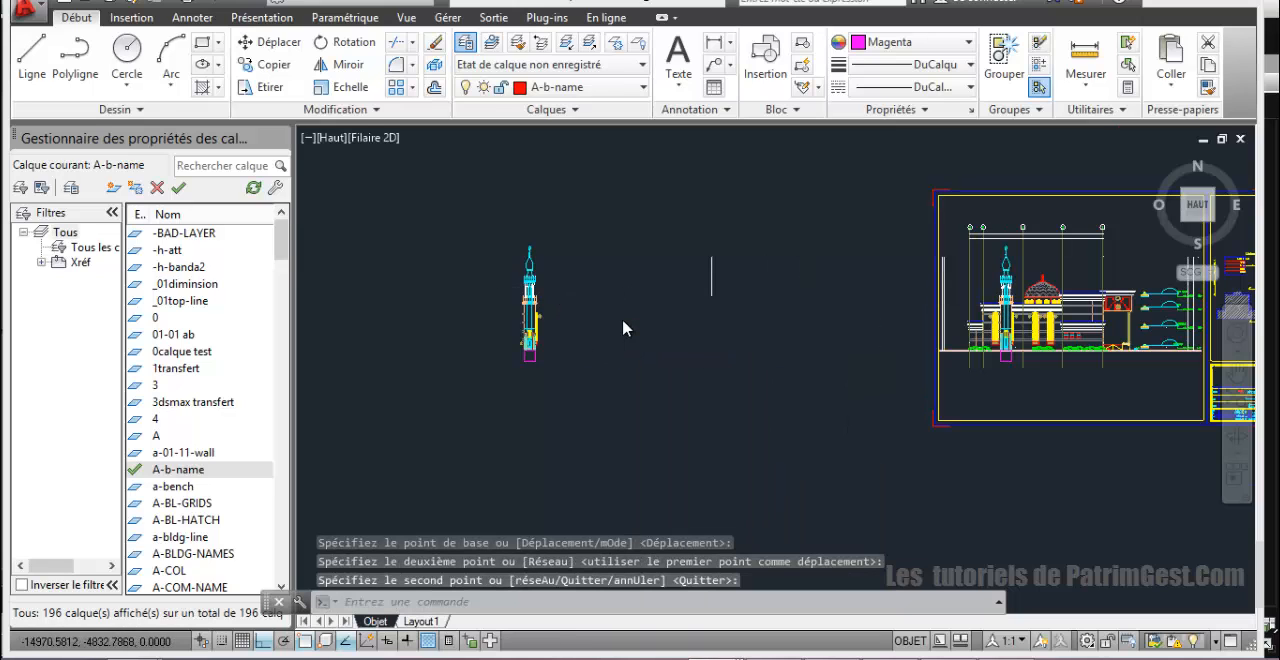
# Step: Create a layer named 00tranfert3dsmax and make it the current layer
pyautogui.scroll(2, 623, 318)
pyautogui.moveTo(671, 333); pyautogui.dragTo(807, 383, button='middle')
pyautogui.click(113, 187)
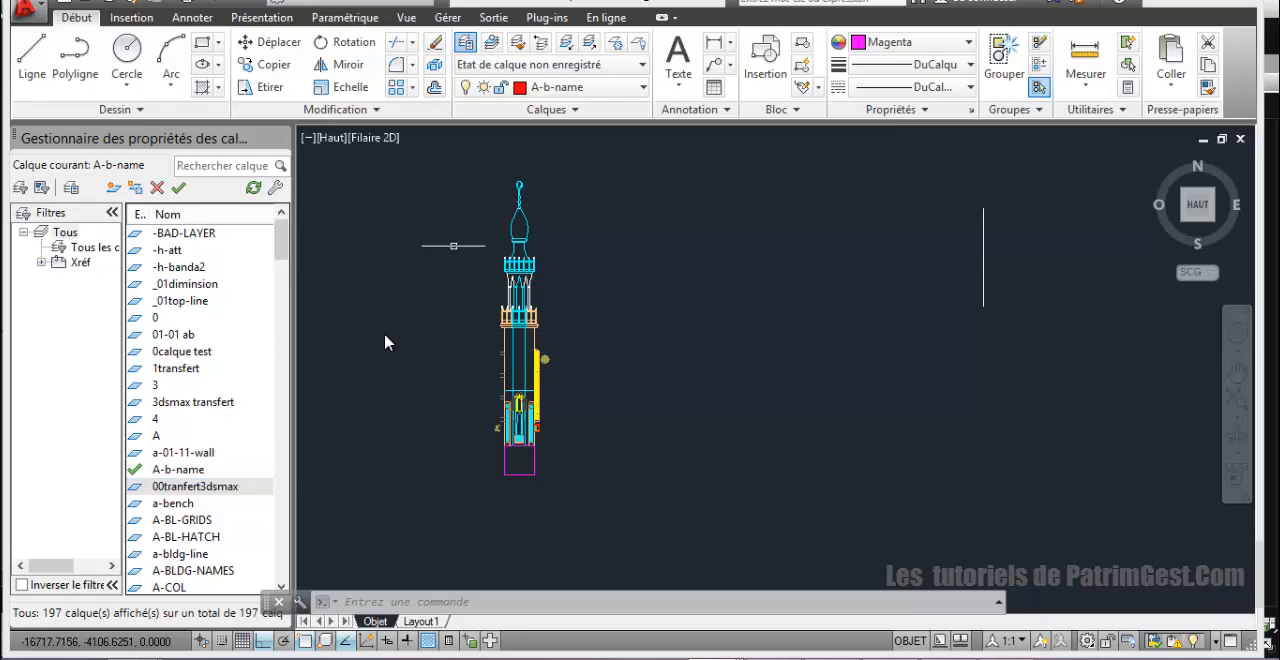
pyautogui.click(200, 488)
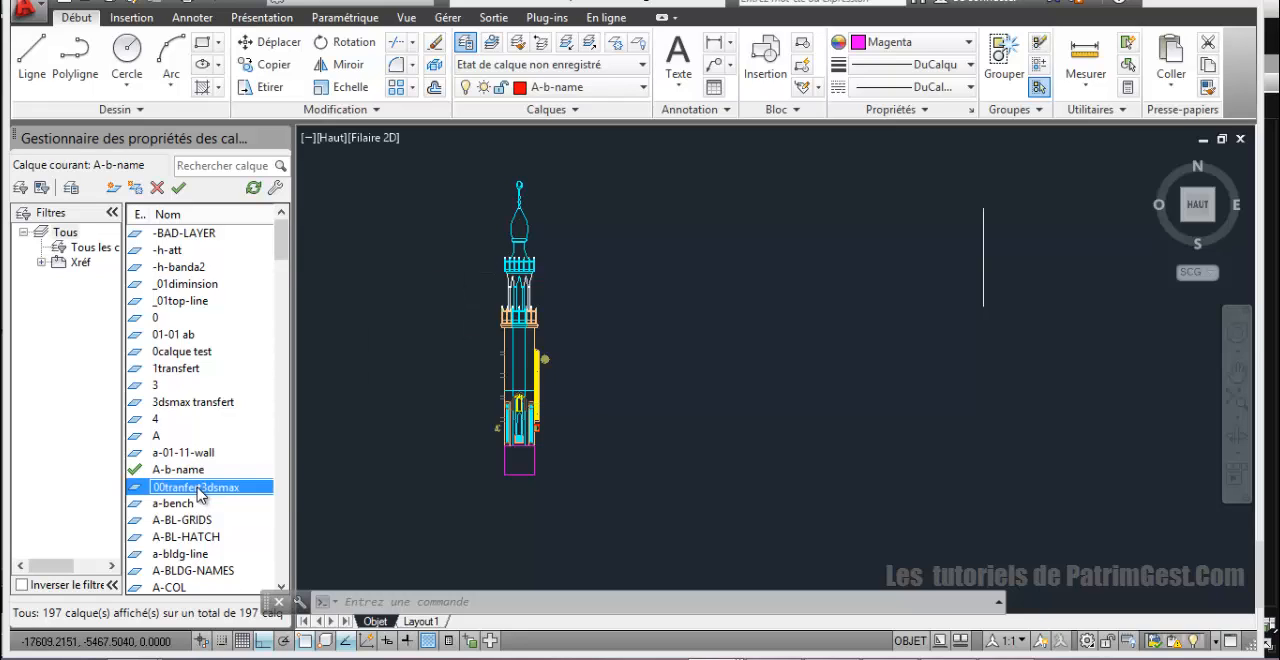
pyautogui.click(178, 188)
# Step: Assign the whole copied minaret with its base square to the layer 00tranfert3dsmax
pyautogui.click(456, 166)
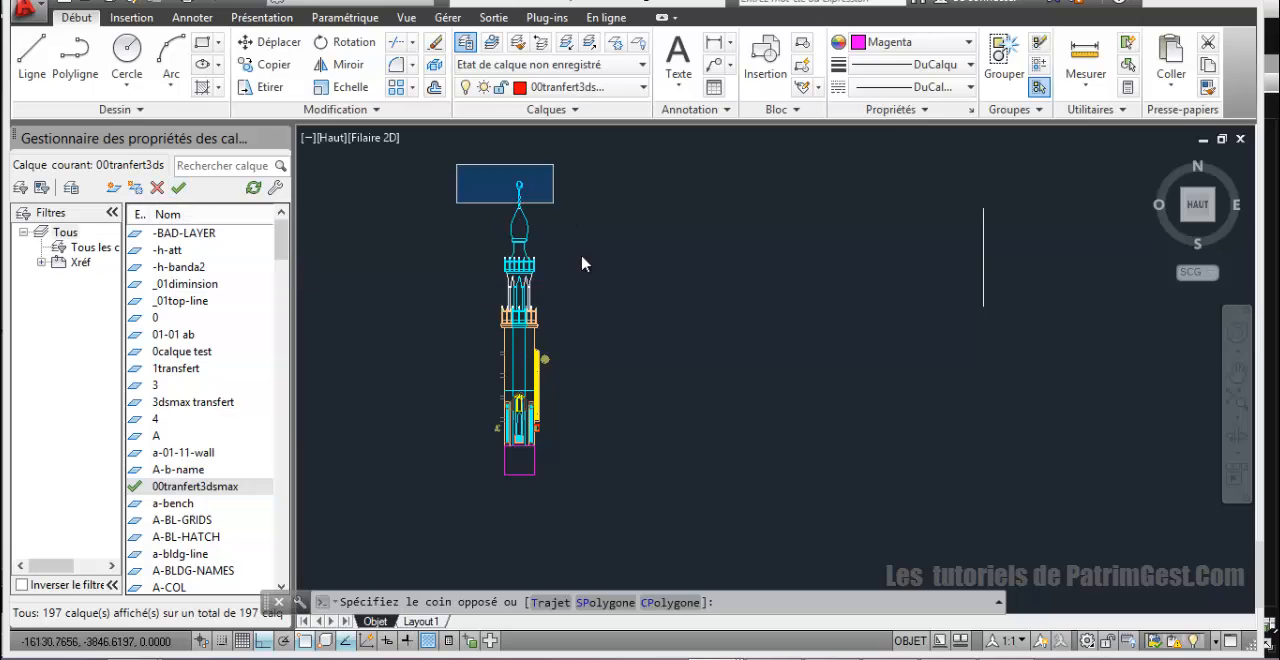
pyautogui.click(622, 568)
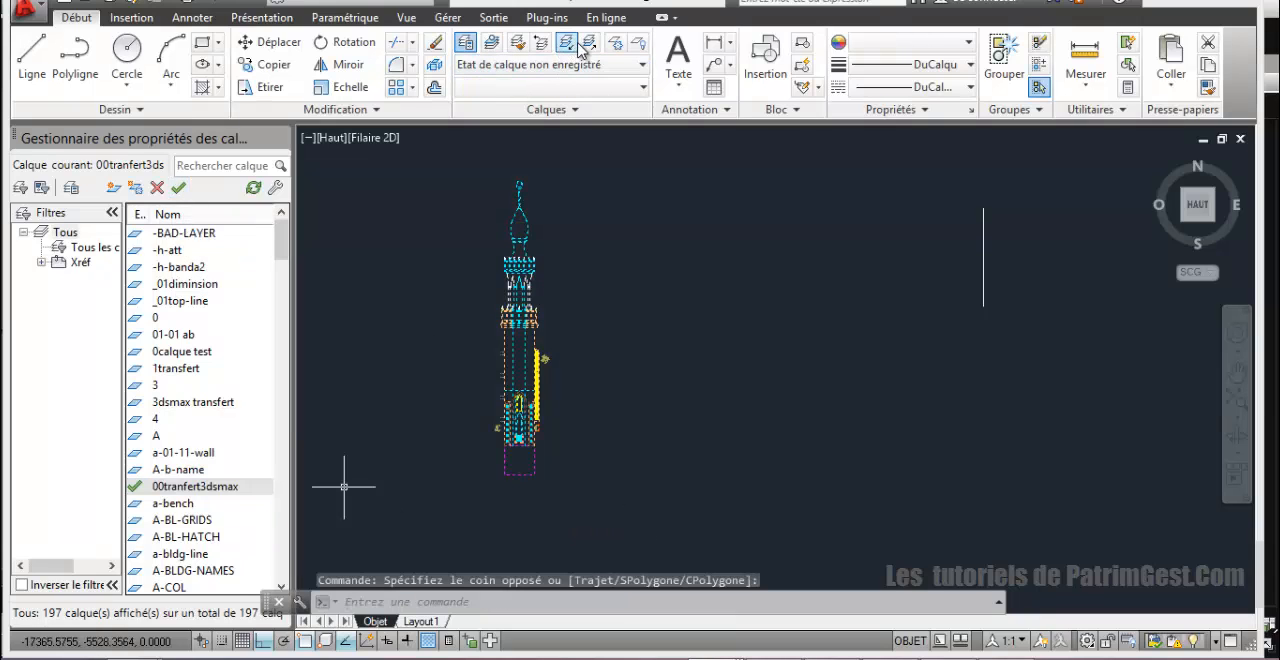
pyautogui.click(578, 87)
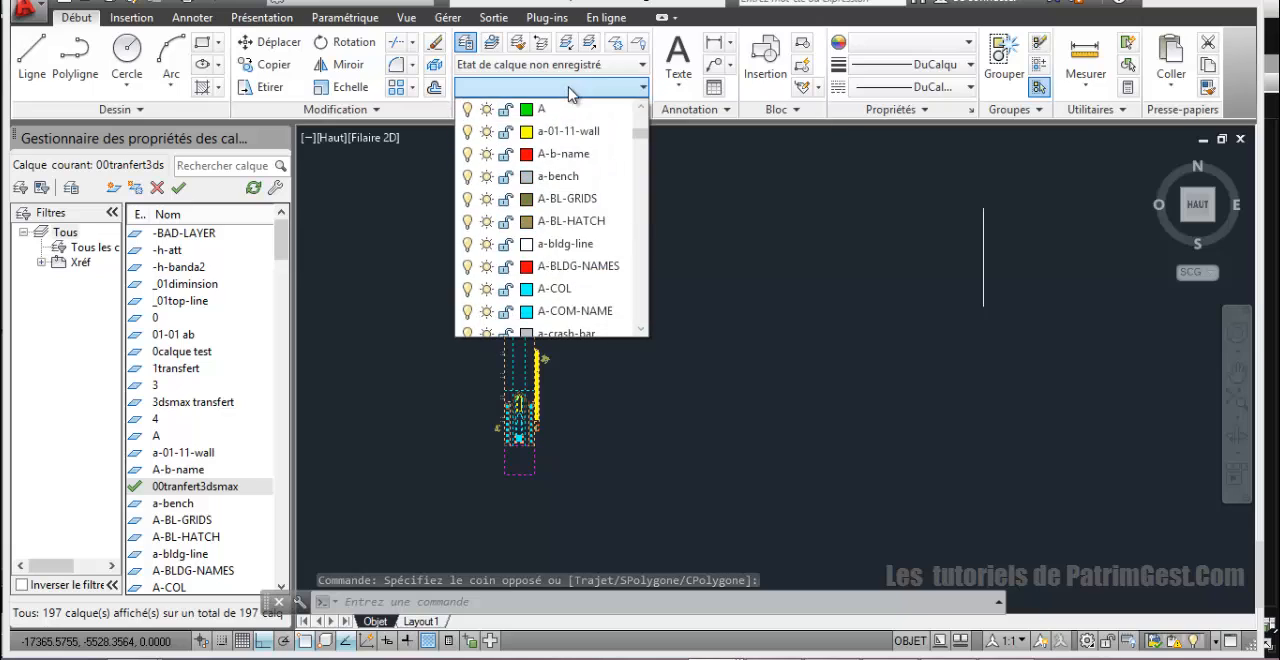
pyautogui.moveTo(641, 132); pyautogui.dragTo(640, 90)
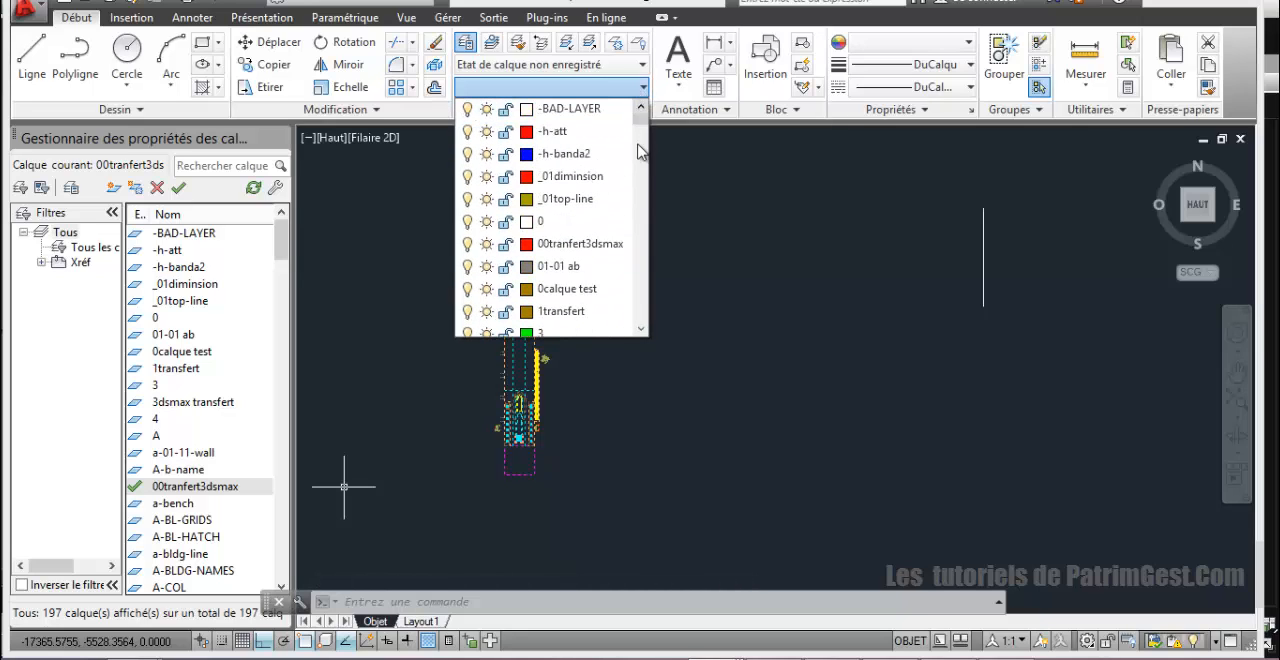
pyautogui.click(605, 244)
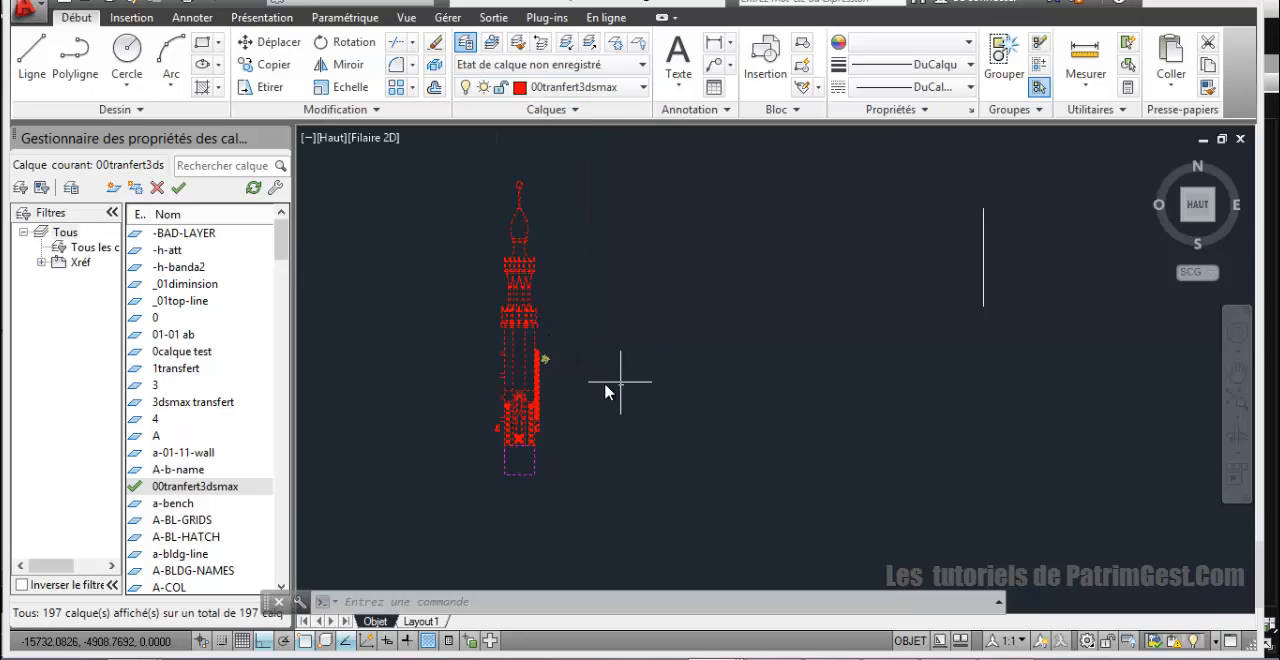
# Step: Change the colour of layer 00tranfert3dsmax to index colour 40
pyautogui.click(527, 90)
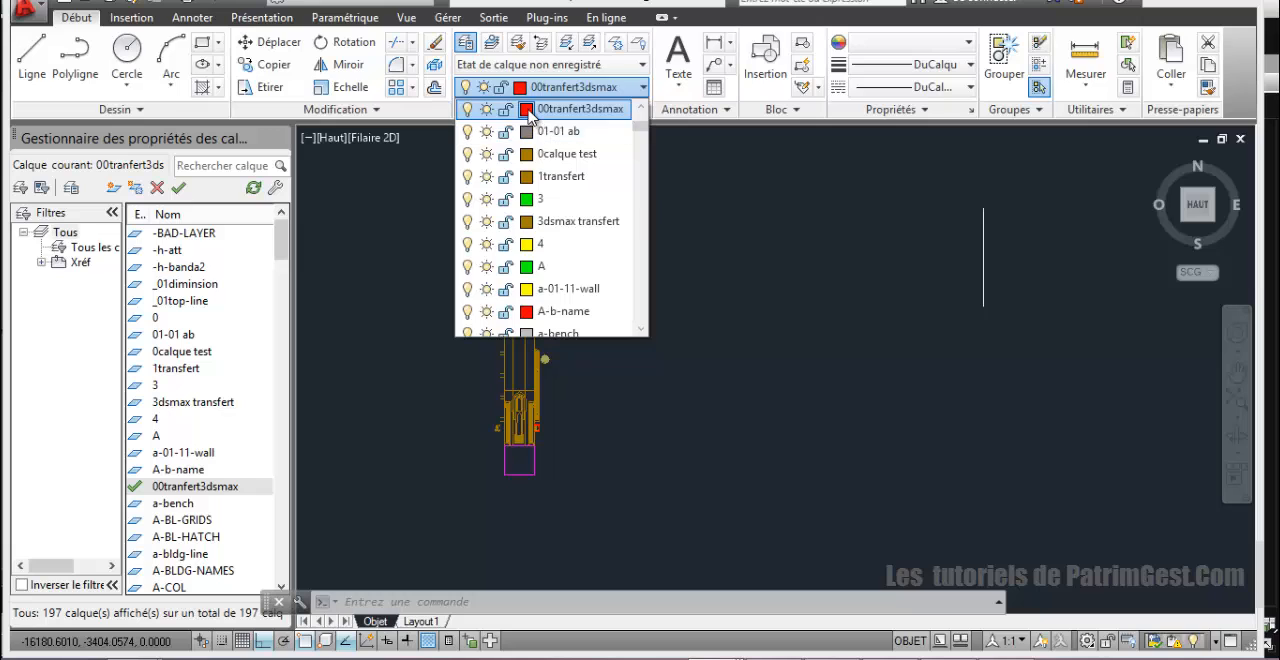
pyautogui.click(526, 109)
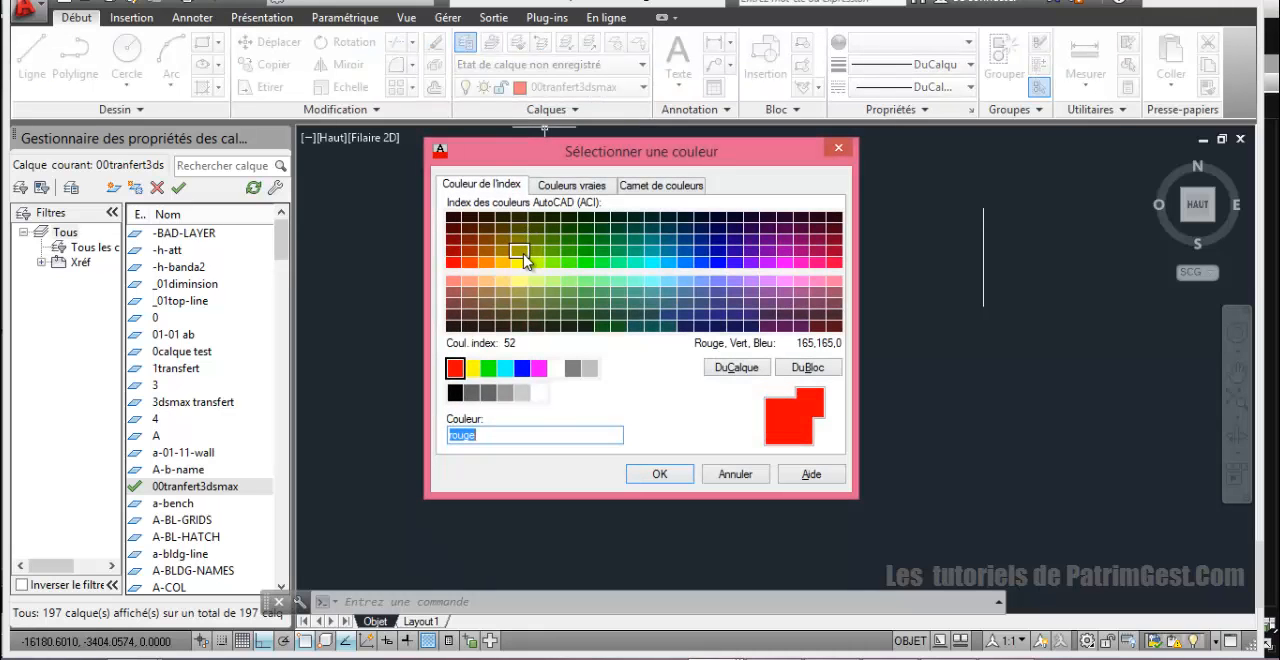
pyautogui.click(503, 263)
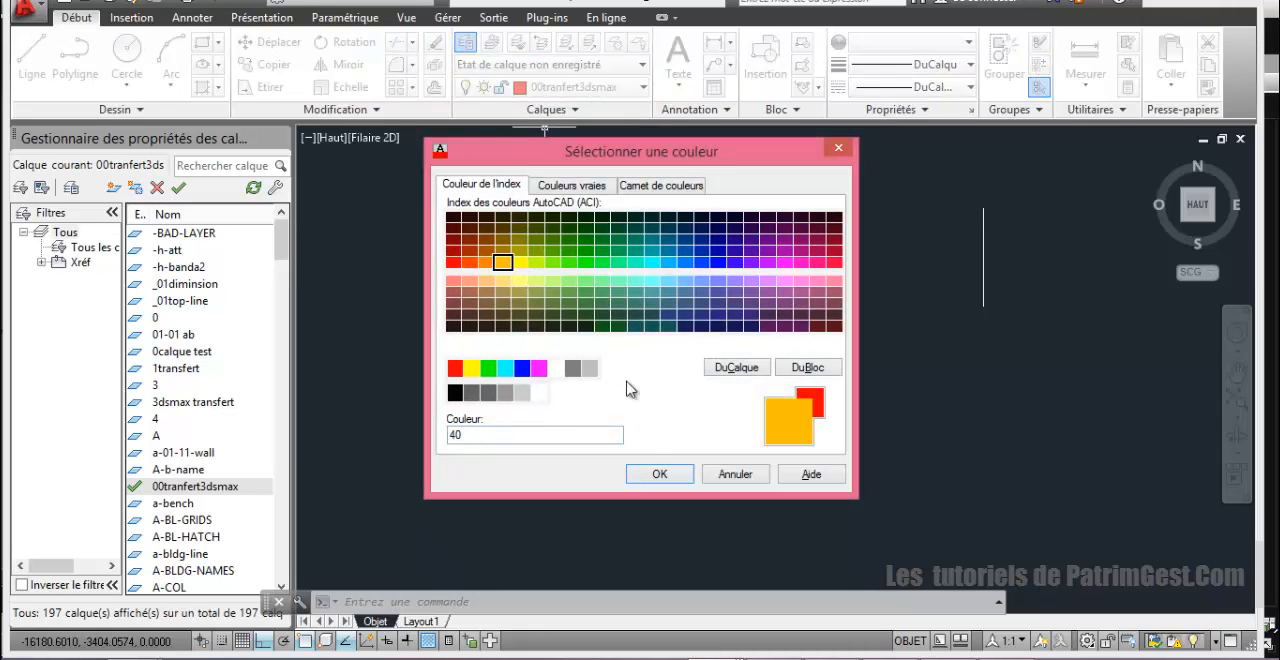
pyautogui.click(657, 475)
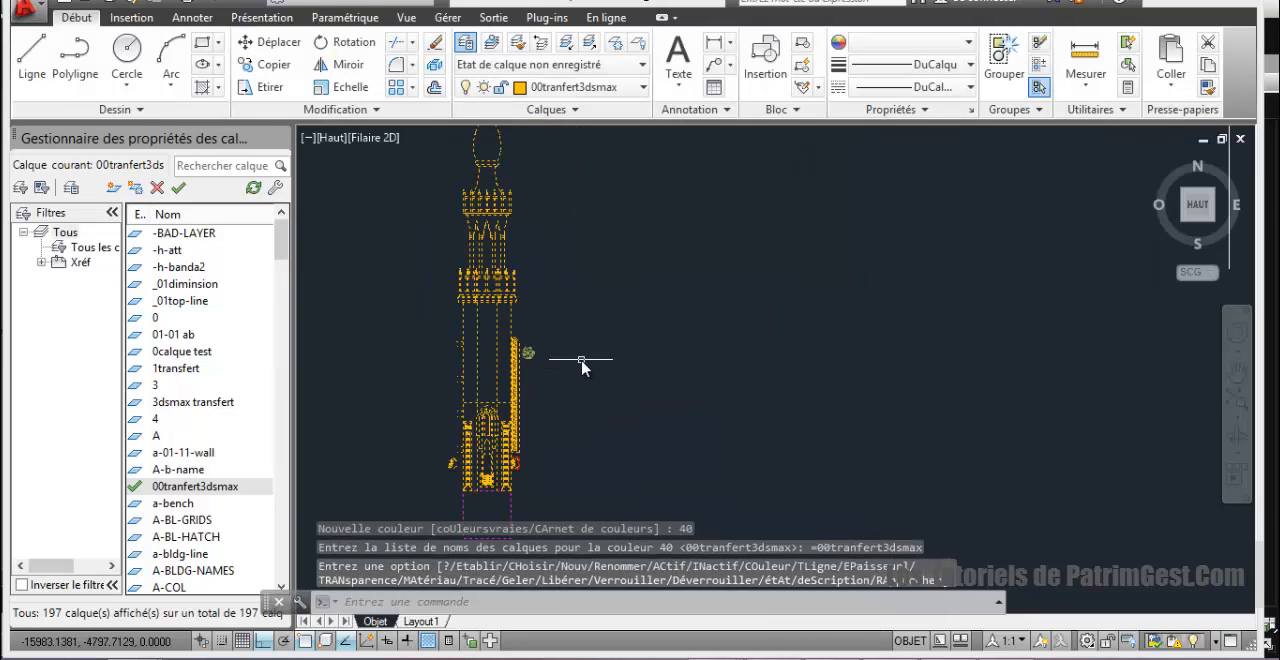
# Step: Examine the copied minaret's shaft and the façade remnants beside it
pyautogui.moveTo(583, 347); pyautogui.dragTo(763, 329, button='middle')
pyautogui.scroll(5, 672, 340)
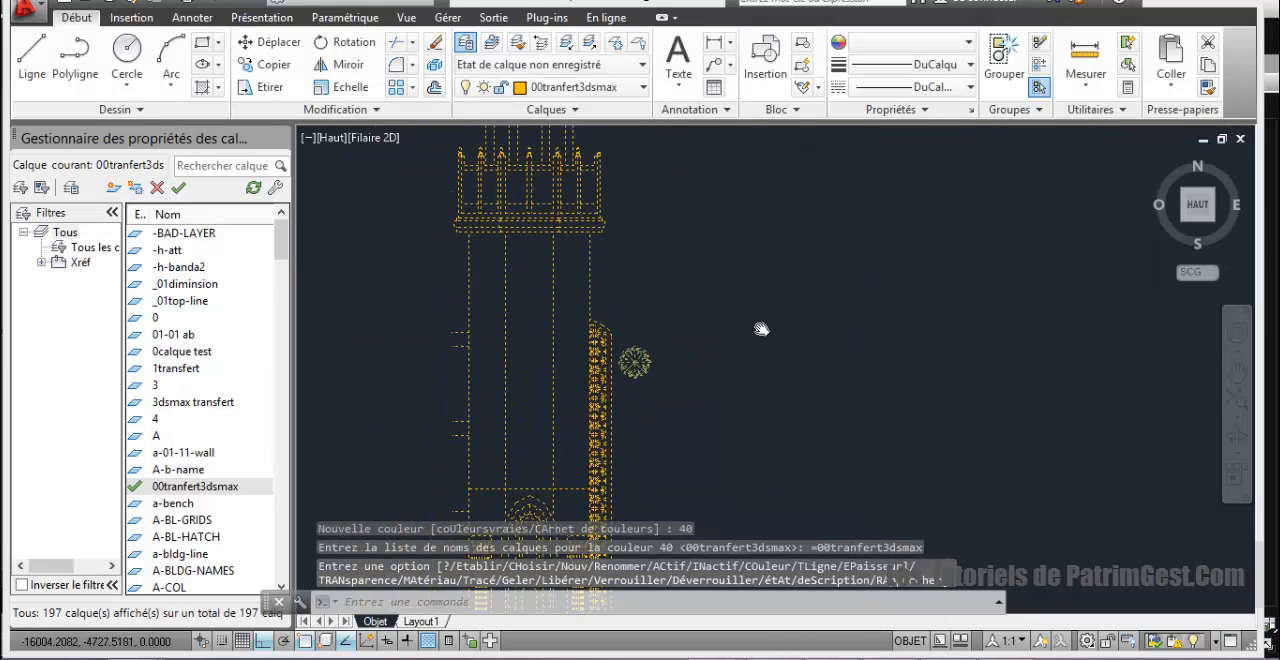
pyautogui.scroll(-5, 725, 341)
pyautogui.scroll(8, 724, 342)
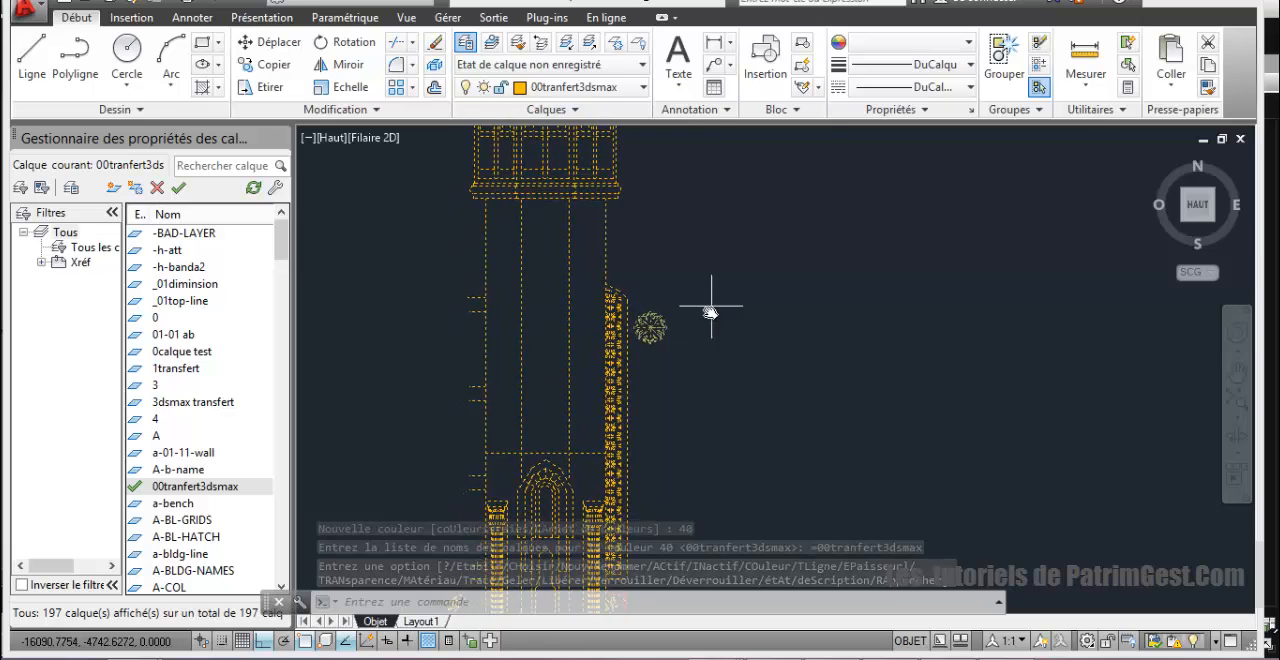
pyautogui.moveTo(691, 318); pyautogui.dragTo(835, 321, button='middle')
pyautogui.scroll(-5, 783, 343)
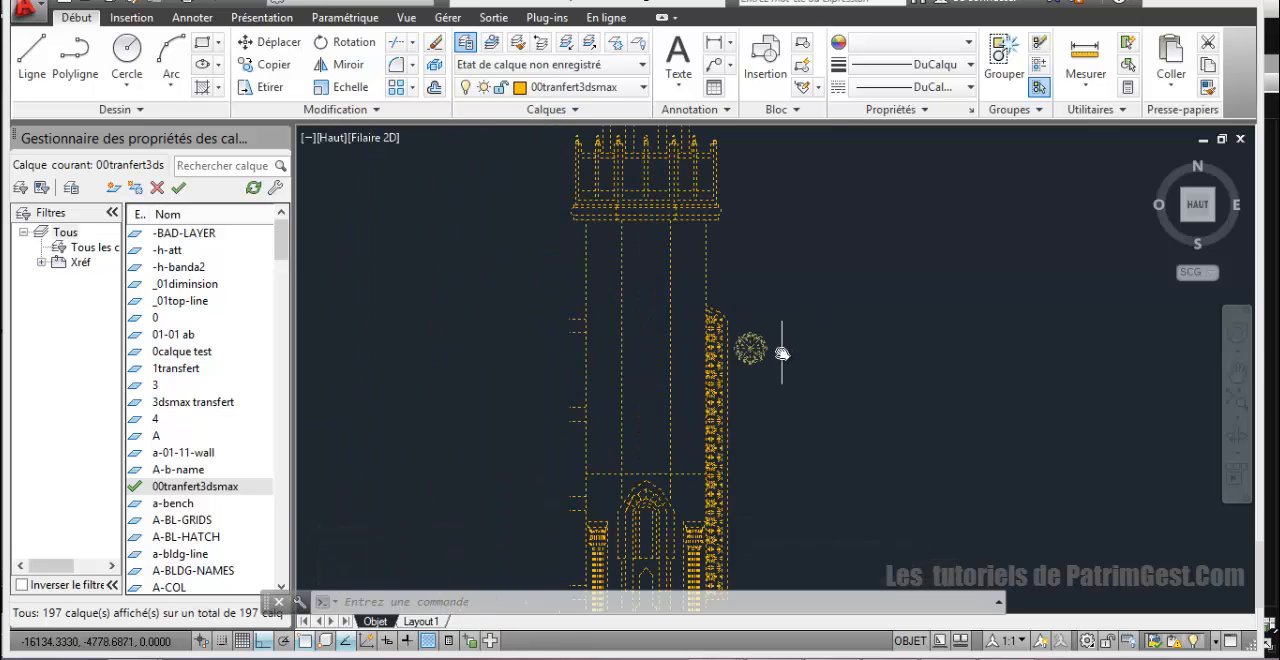
pyautogui.scroll(5, 783, 350)
pyautogui.scroll(-2, 740, 342)
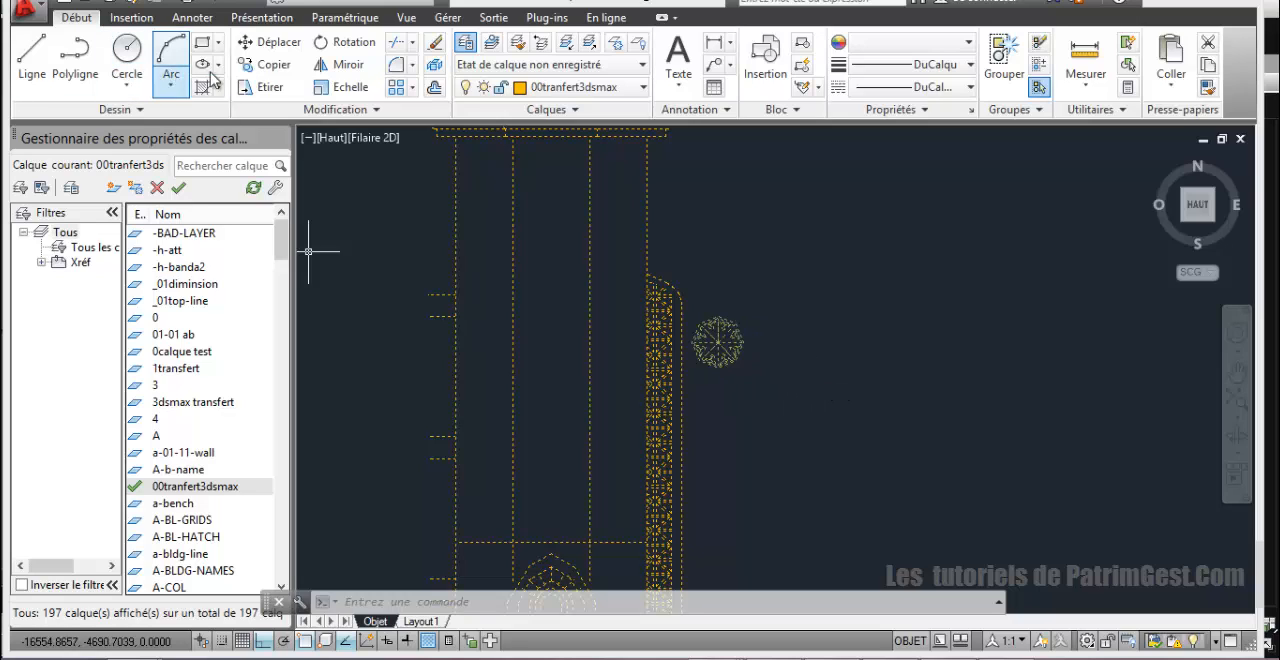
# Step: Clear the selection and erase the rosette and the upper part of the window grille right of the minaret's shaft
pyautogui.click(128, 60)
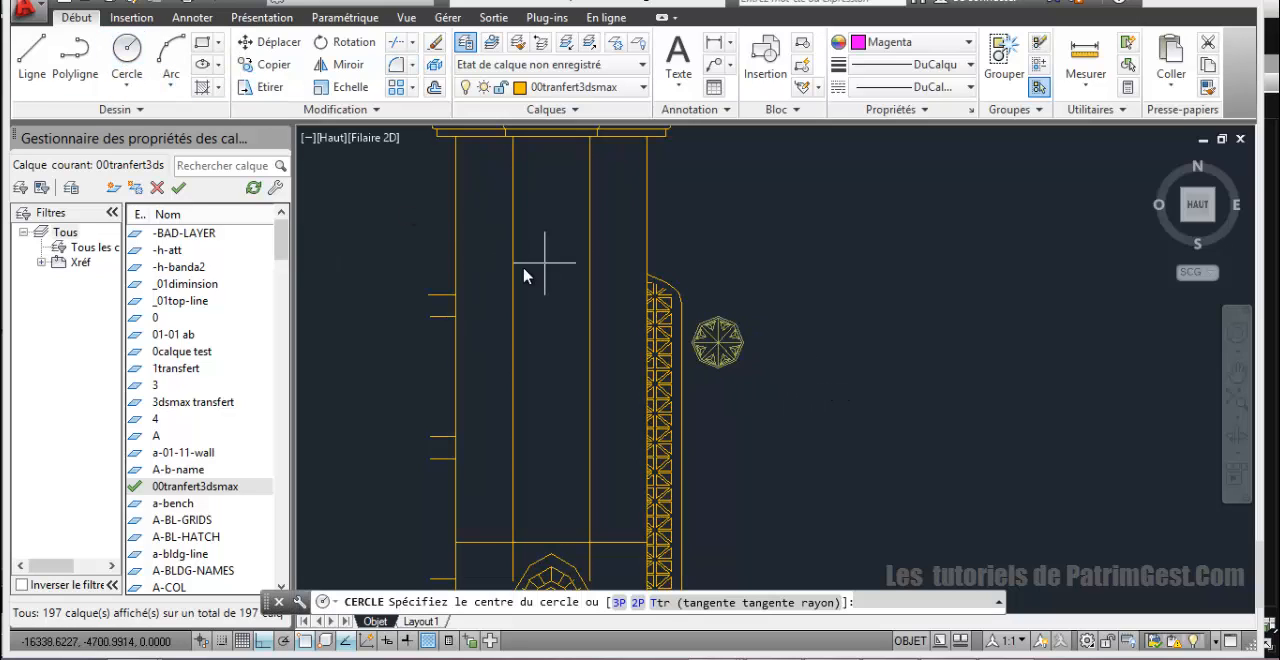
pyautogui.press('Escape')
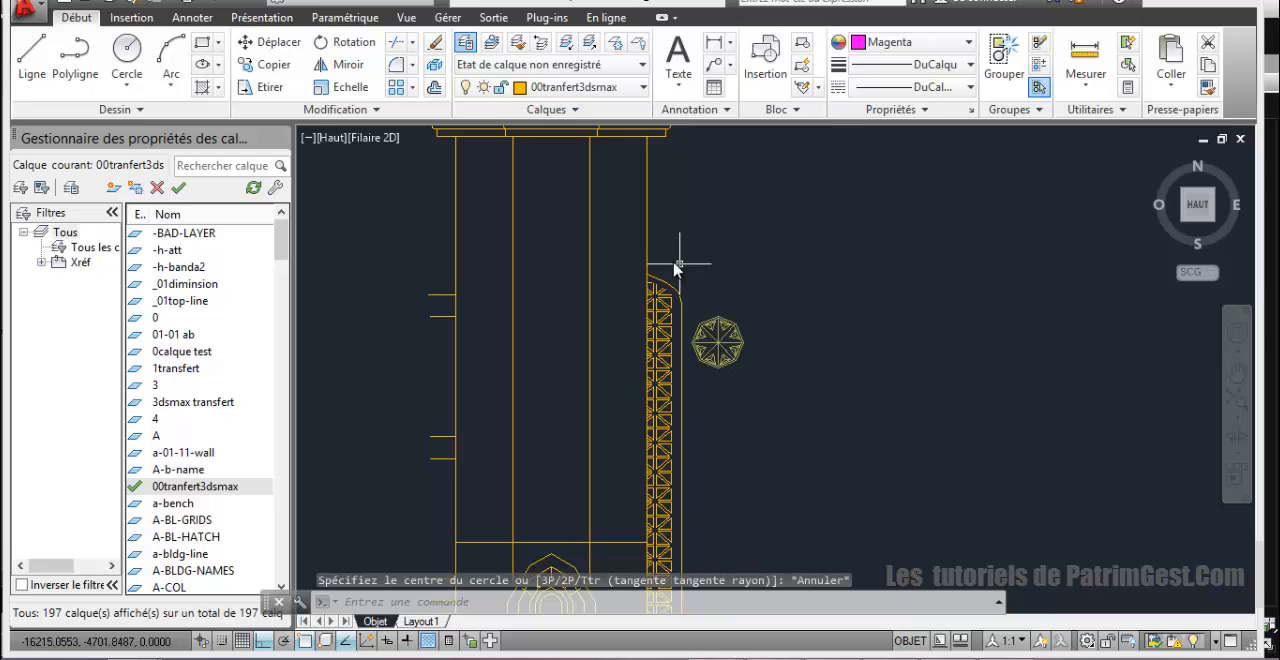
pyautogui.click(785, 404)
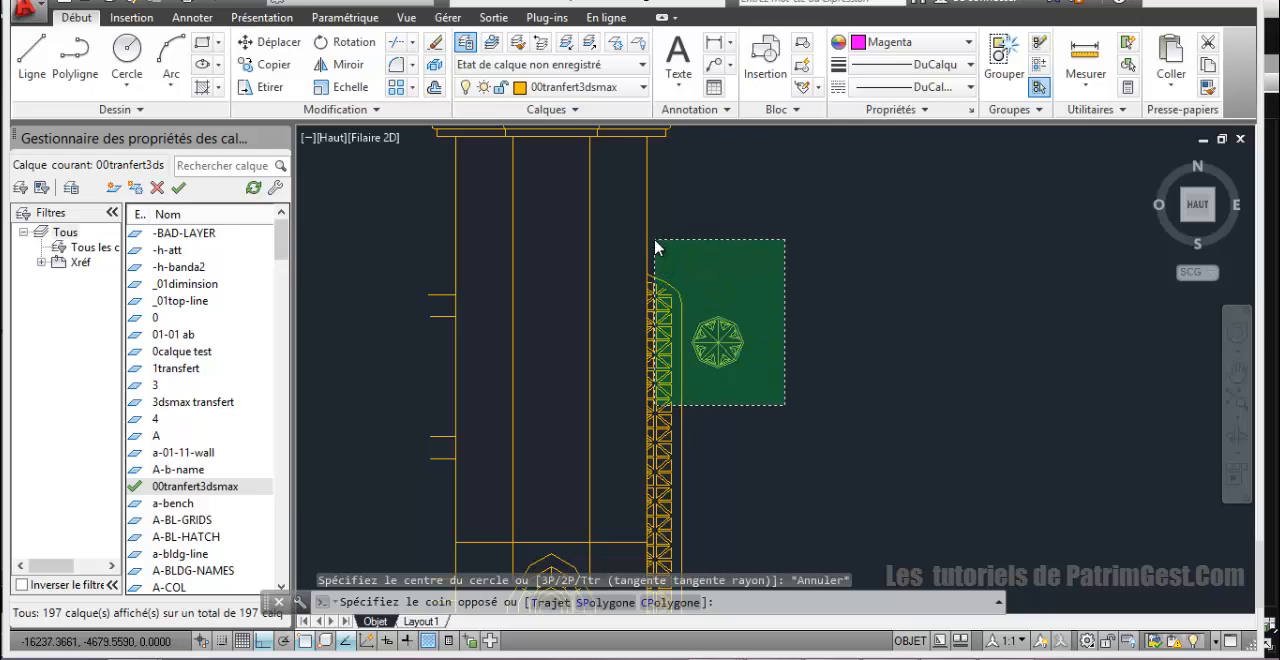
pyautogui.click(654, 238)
pyautogui.press('Delete')
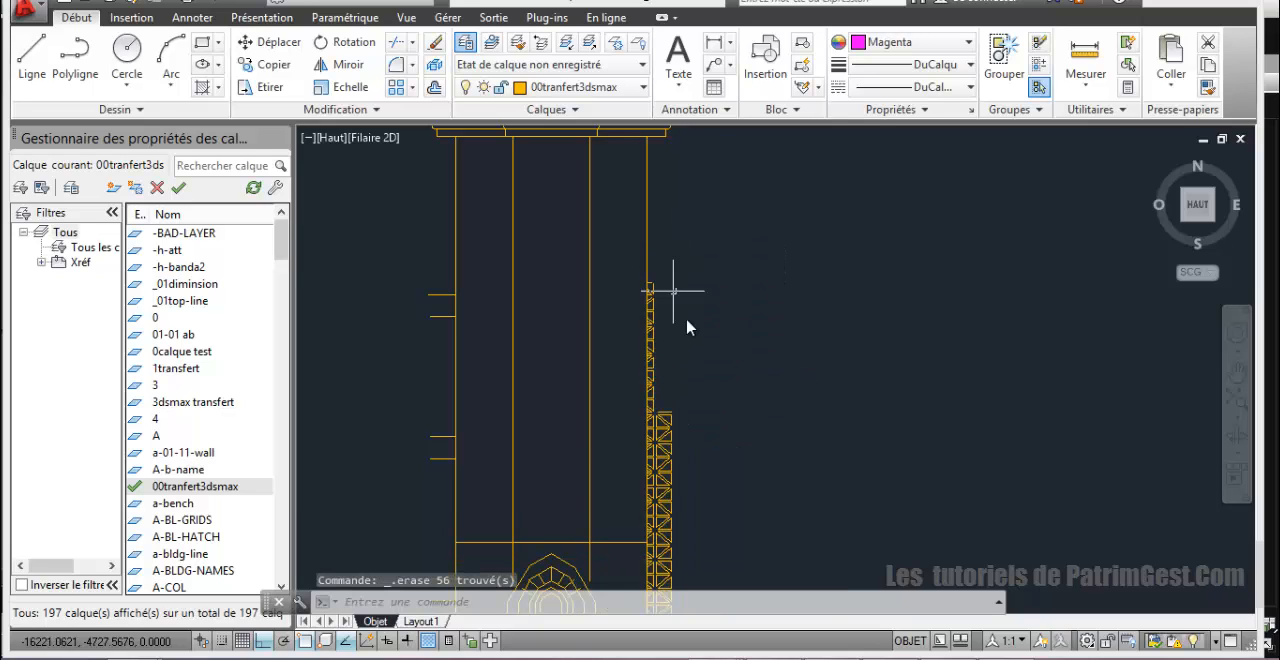
# Step: Erase the red ornamental panel and the lower part of the window grille beside the minaret's right column
pyautogui.scroll(-4, 688, 327)
pyautogui.moveTo(731, 430); pyautogui.dragTo(721, 386, button='middle')
pyautogui.scroll(4, 722, 461)
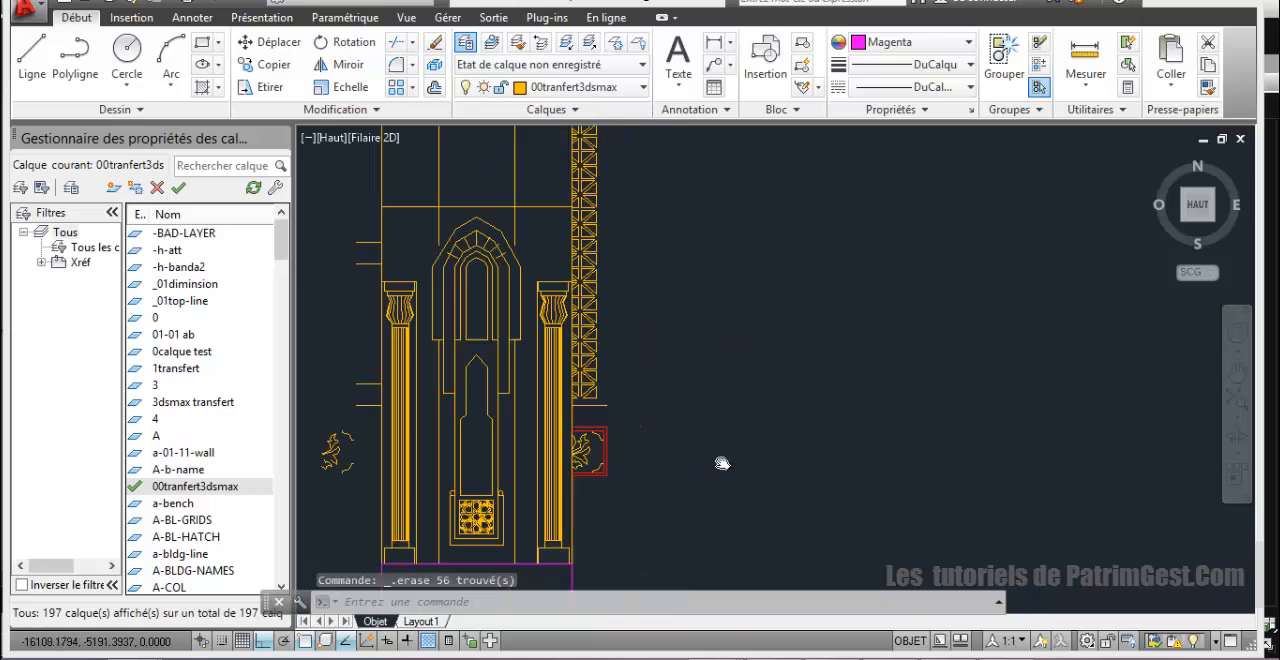
pyautogui.click(643, 508)
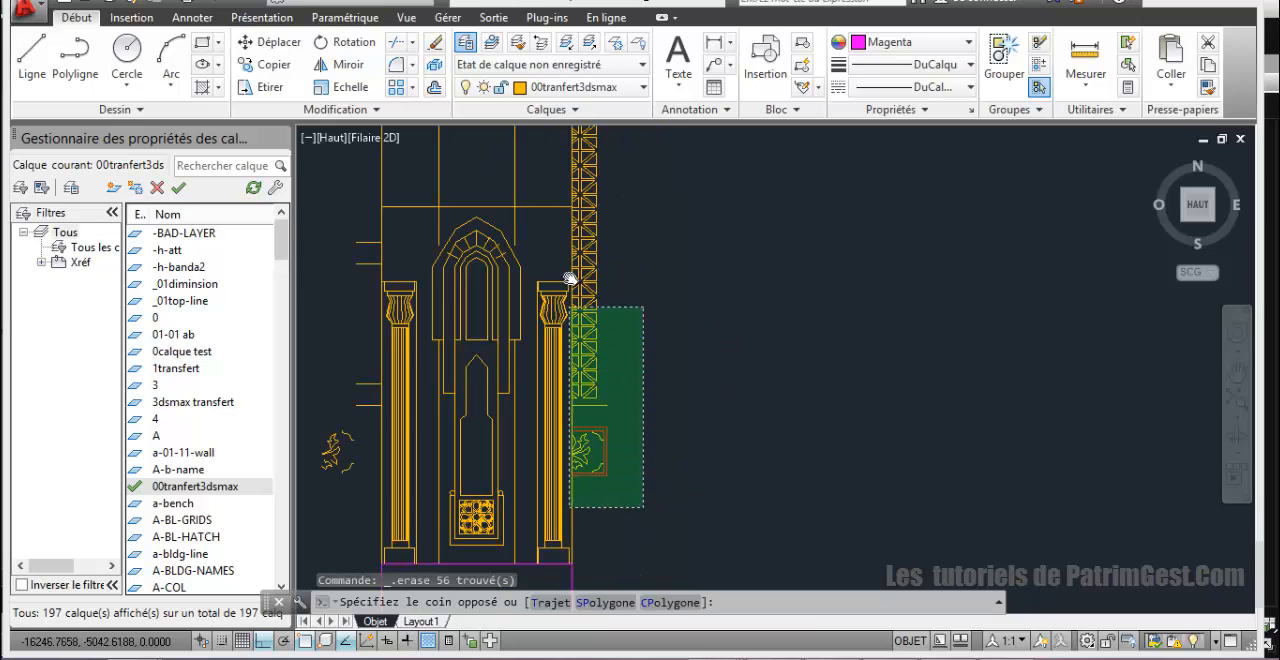
pyautogui.click(645, 200)
pyautogui.press('Delete')
# Step: Erase the remaining grille and ornament fragments along the outer edge of the minaret's right column
pyautogui.scroll(-4, 694, 366)
pyautogui.scroll(5, 674, 420)
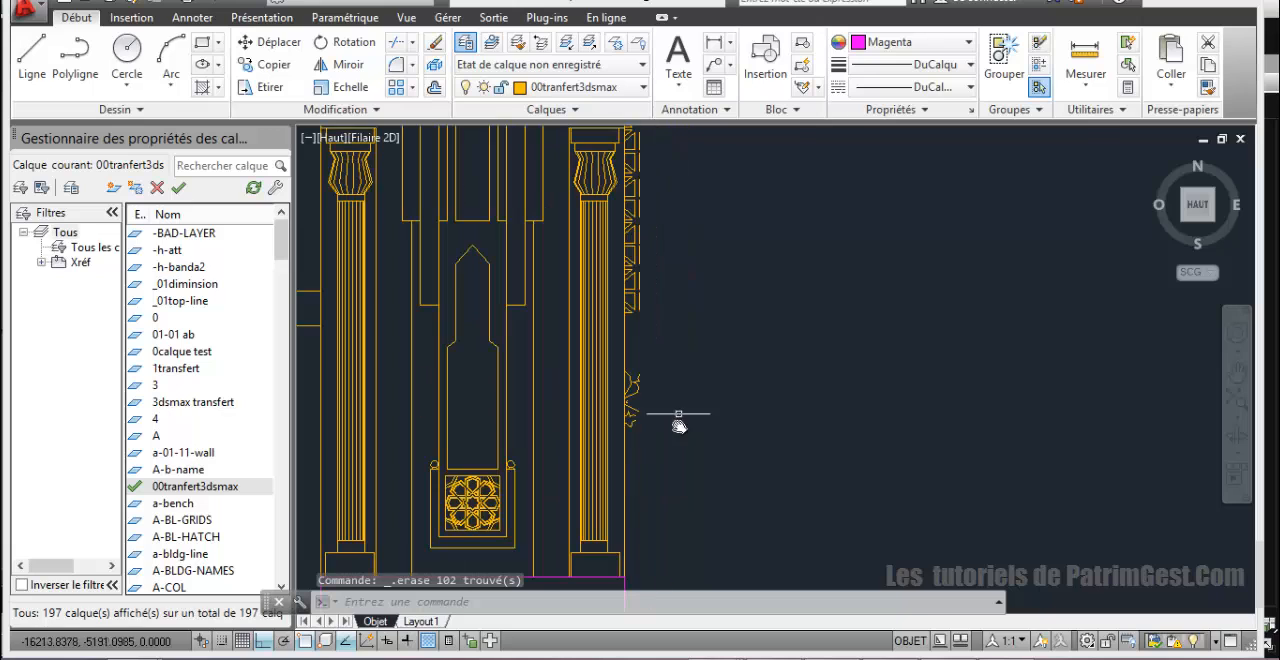
pyautogui.click(657, 434)
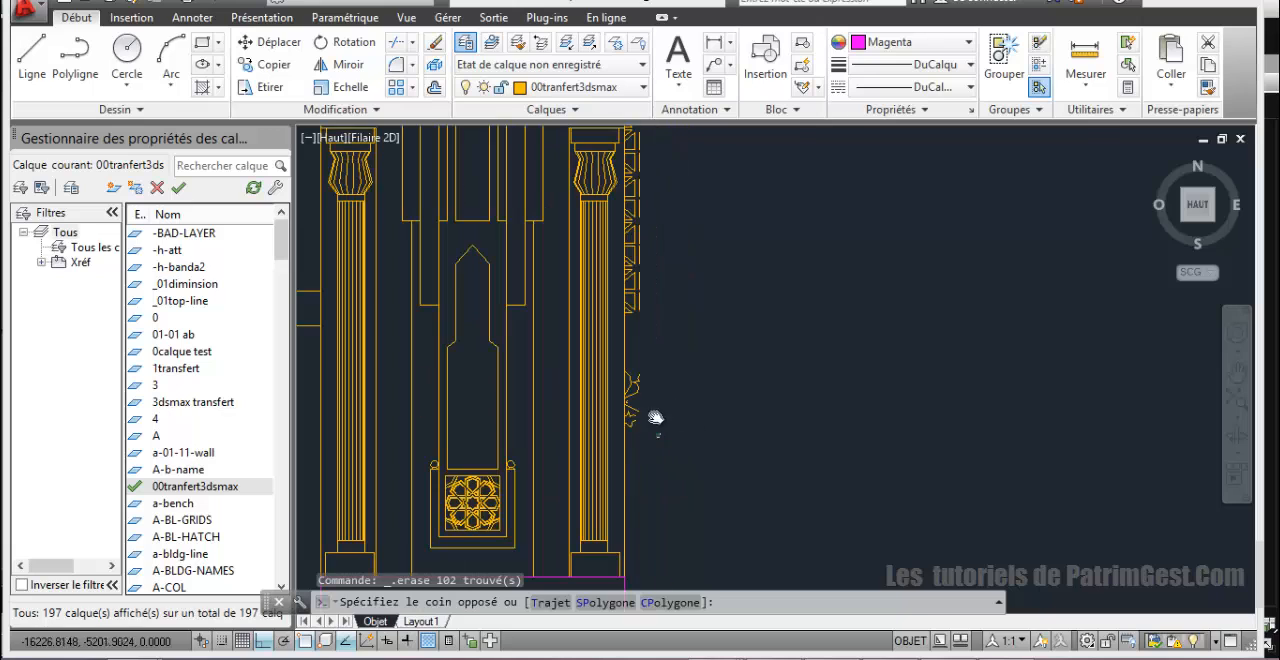
pyautogui.click(628, 129)
pyautogui.press('Delete')
pyautogui.scroll(-4, 640, 206)
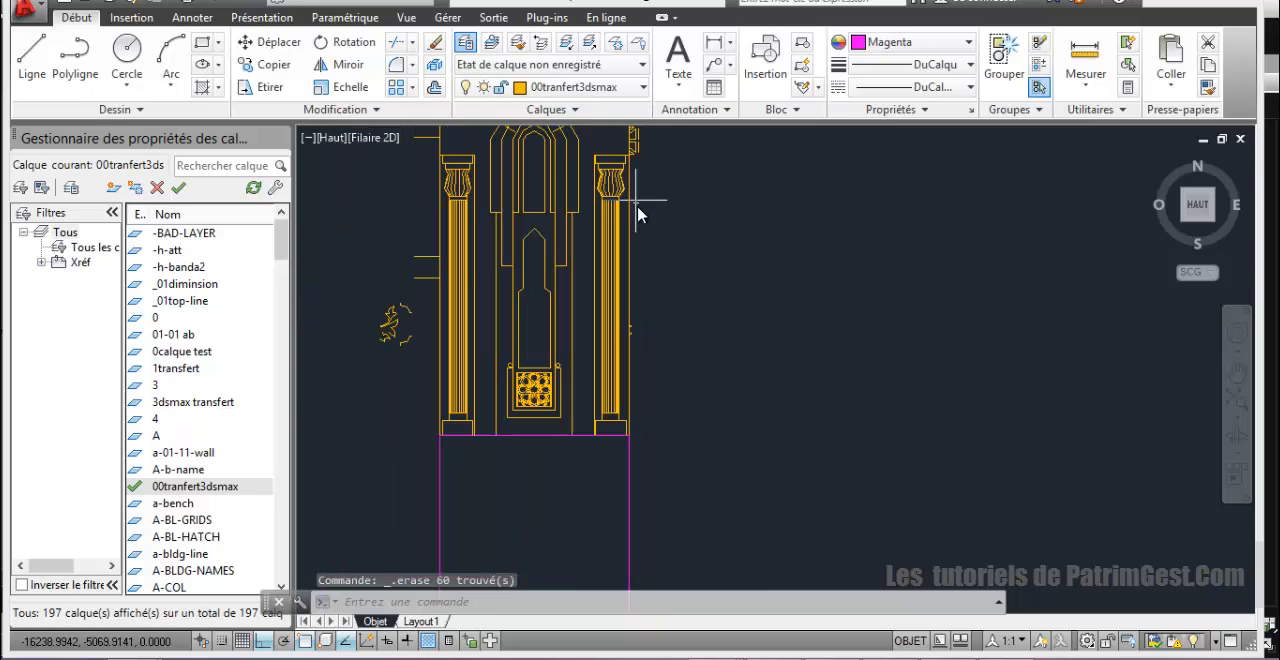
pyautogui.moveTo(677, 220)
pyautogui.mouseDown(button='middle')
pyautogui.moveTo(663, 452)
pyautogui.moveTo(673, 476)
pyautogui.mouseUp(button='middle')
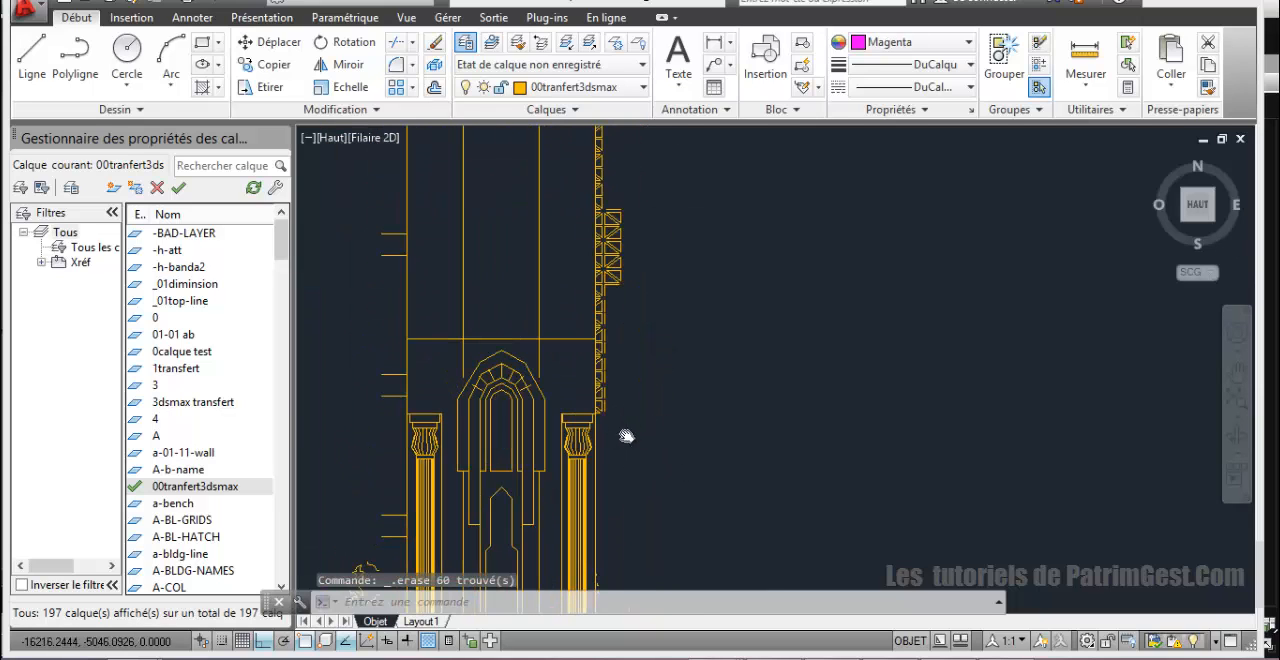
# Step: Erase the grille strip and the small ornament fragment along the right edge of the minaret's shaft above the column
pyautogui.click(627, 437)
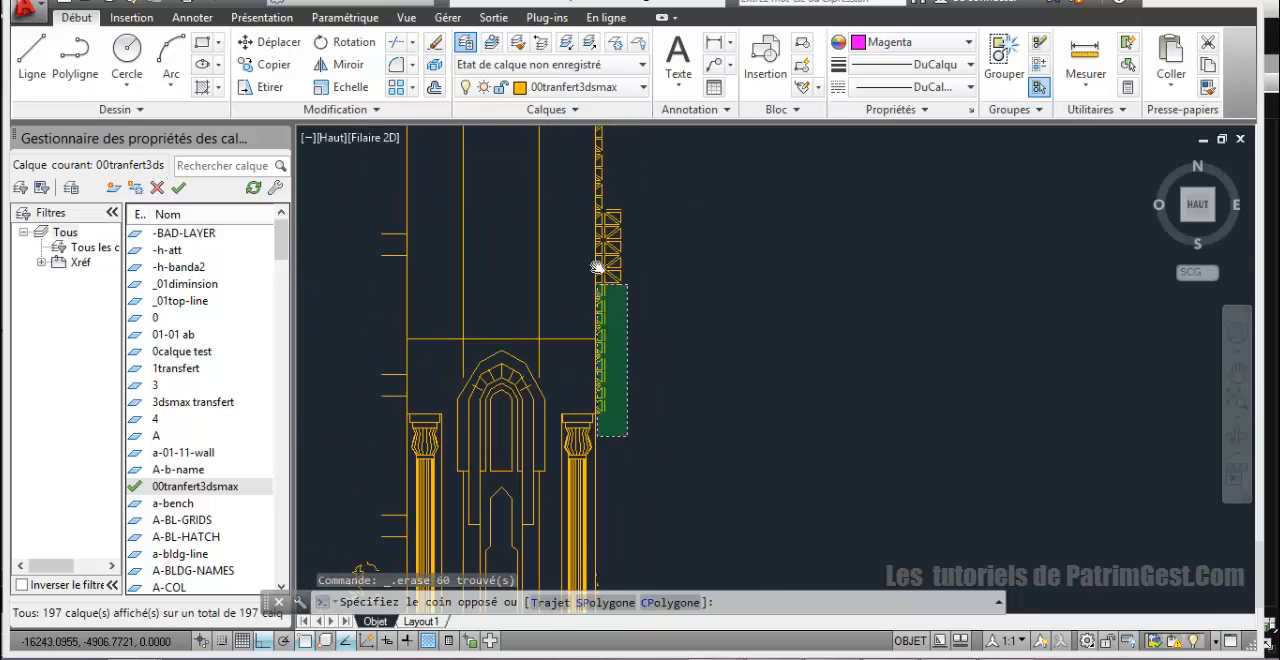
pyautogui.click(598, 129)
pyautogui.press('Delete')
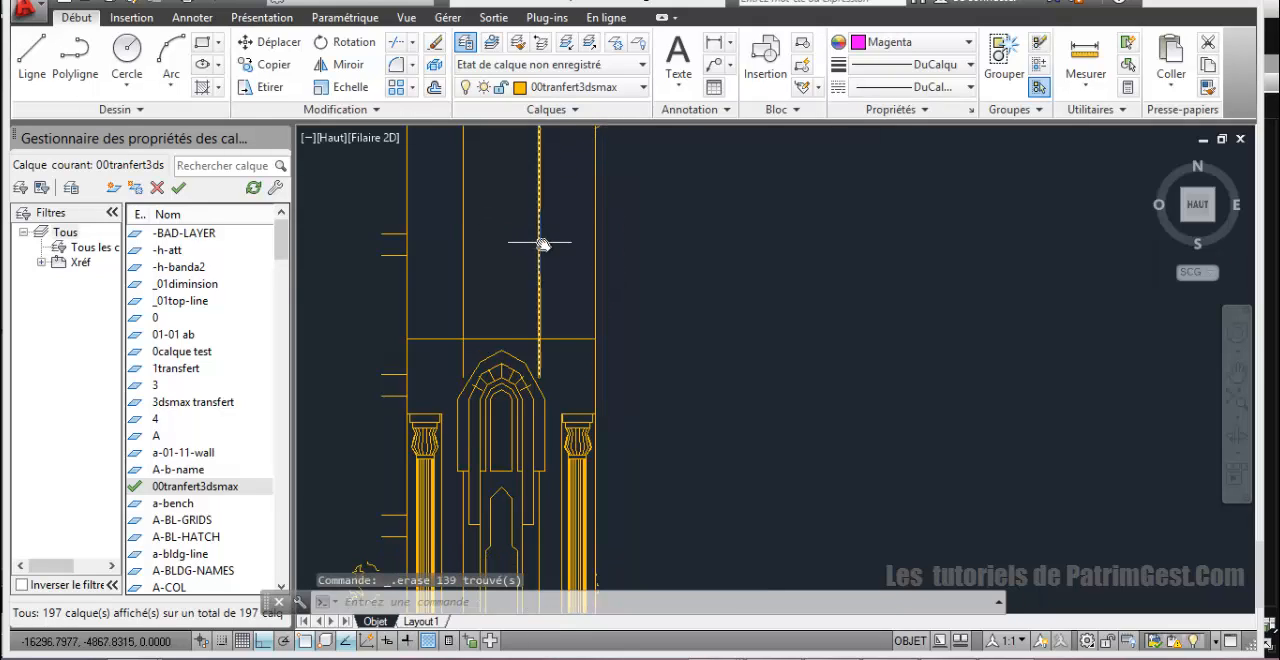
pyautogui.moveTo(641, 177); pyautogui.dragTo(665, 355, button='middle')
pyautogui.click(665, 329)
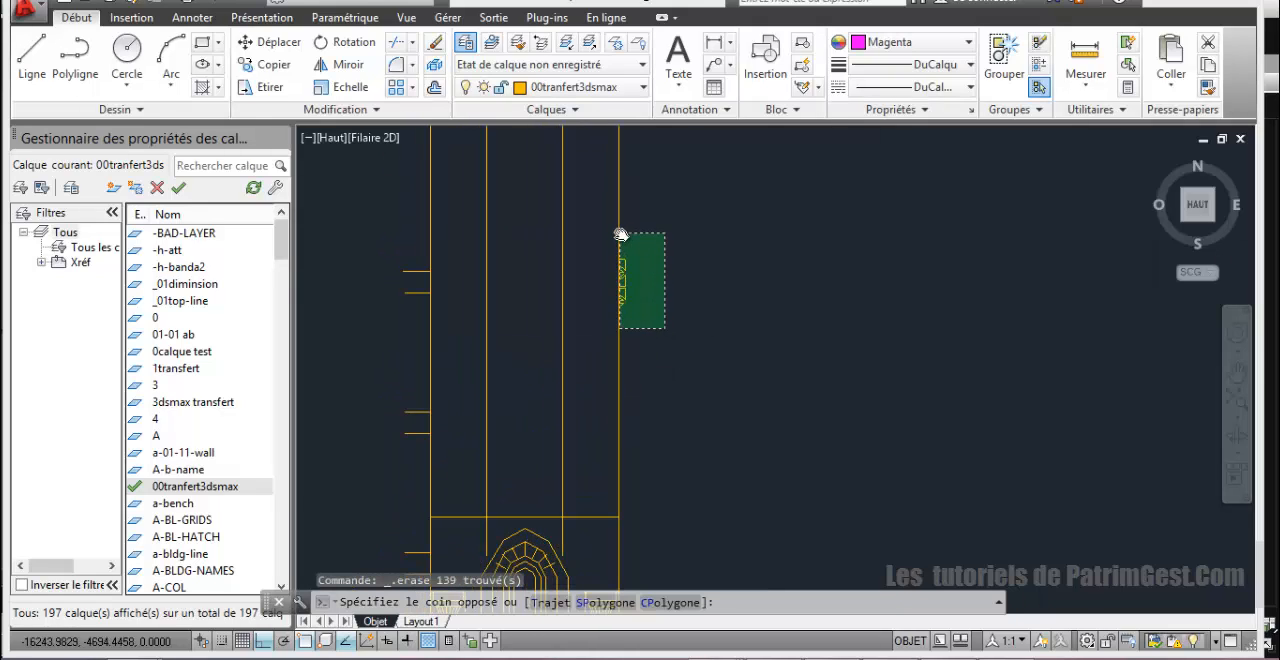
pyautogui.click(613, 227)
pyautogui.press('Delete')
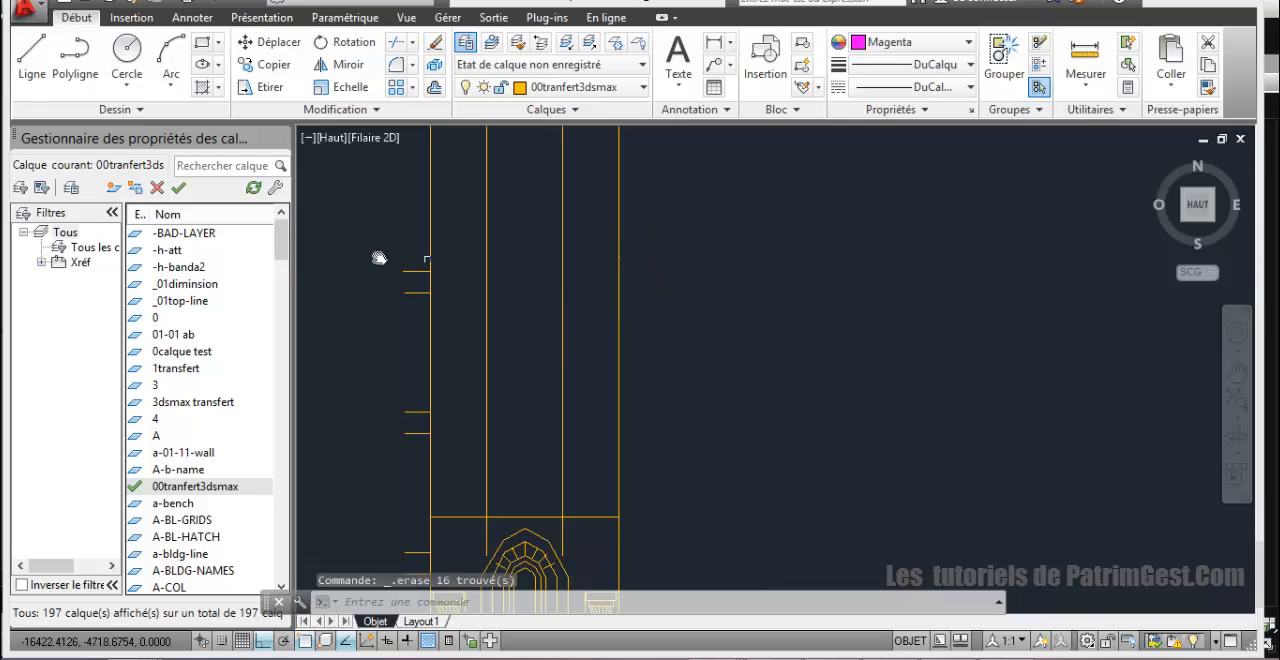
# Step: Erase the four short horizontal lines attached to the left edge of the minaret's shaft
pyautogui.click(368, 242)
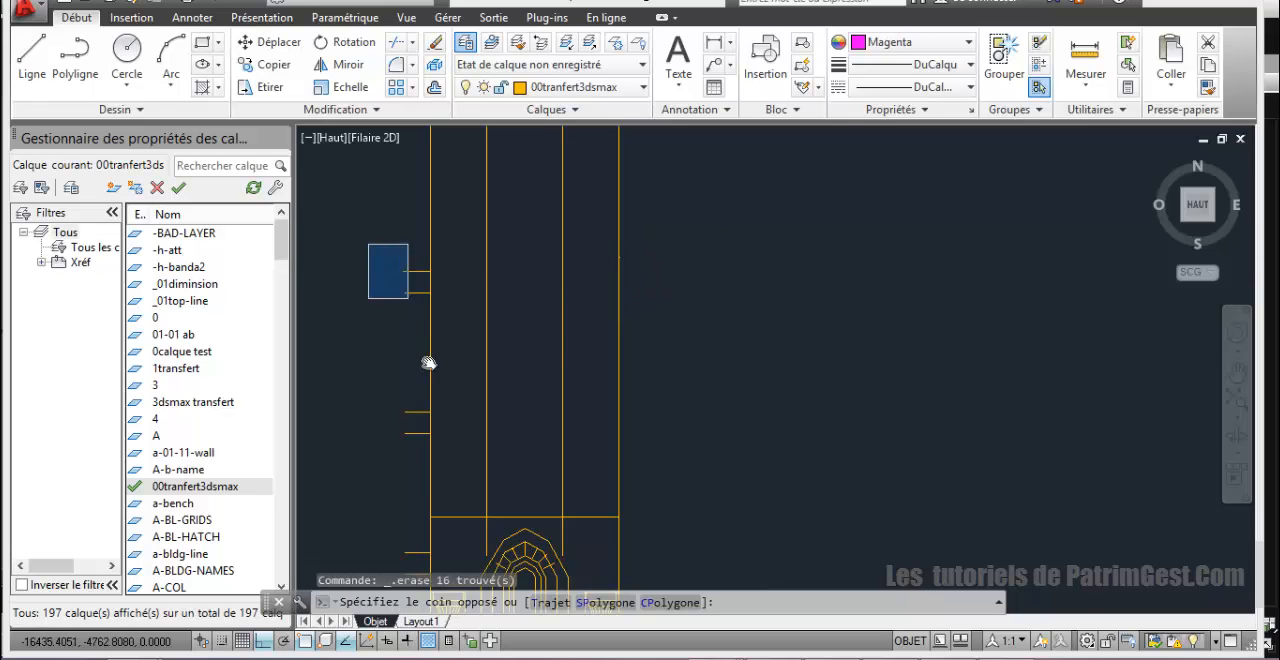
pyautogui.click(446, 474)
pyautogui.press('Delete')
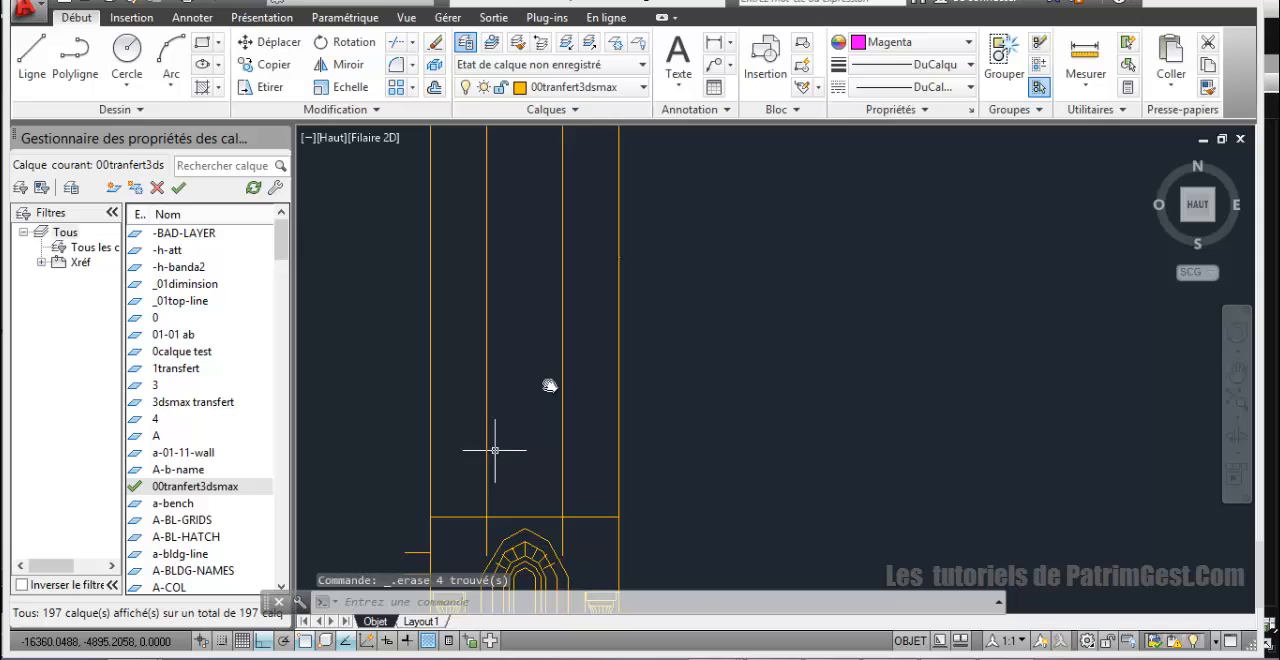
# Step: Erase the remaining short lines and ornament left of the minaret's lower section together with the small fragments on its right edge
pyautogui.click(576, 206)
pyautogui.click(716, 442)
pyautogui.click(548, 538)
pyautogui.moveTo(548, 538)
pyautogui.mouseDown(button='middle')
pyautogui.moveTo(400, 320)
pyautogui.moveTo(414, 194)
pyautogui.mouseUp(button='middle')
pyautogui.click(390, 289)
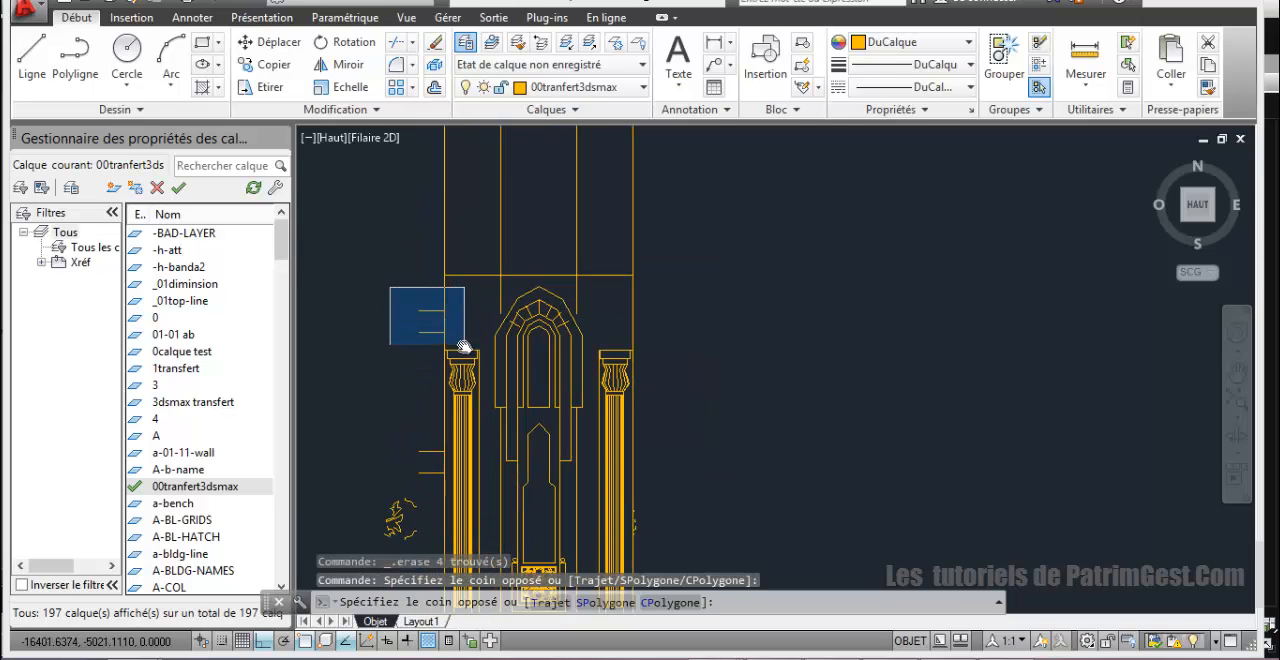
pyautogui.click(470, 350)
pyautogui.click(414, 434)
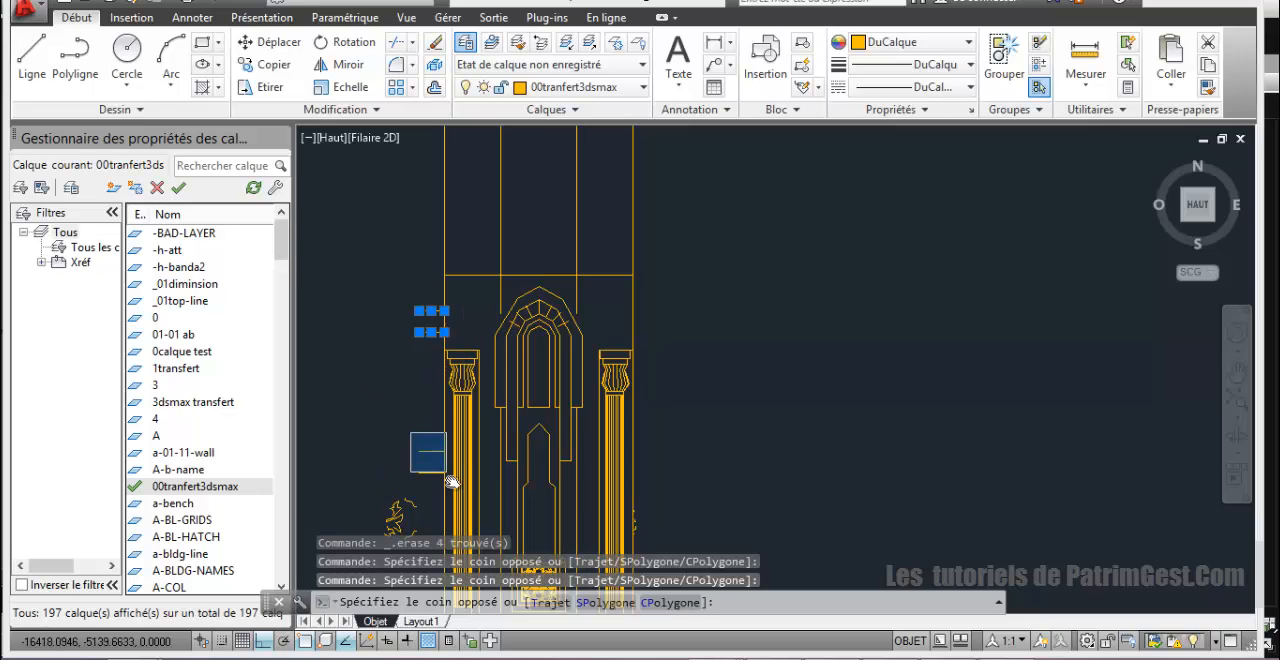
pyautogui.click(458, 505)
pyautogui.moveTo(374, 453); pyautogui.dragTo(374, 299, button='middle')
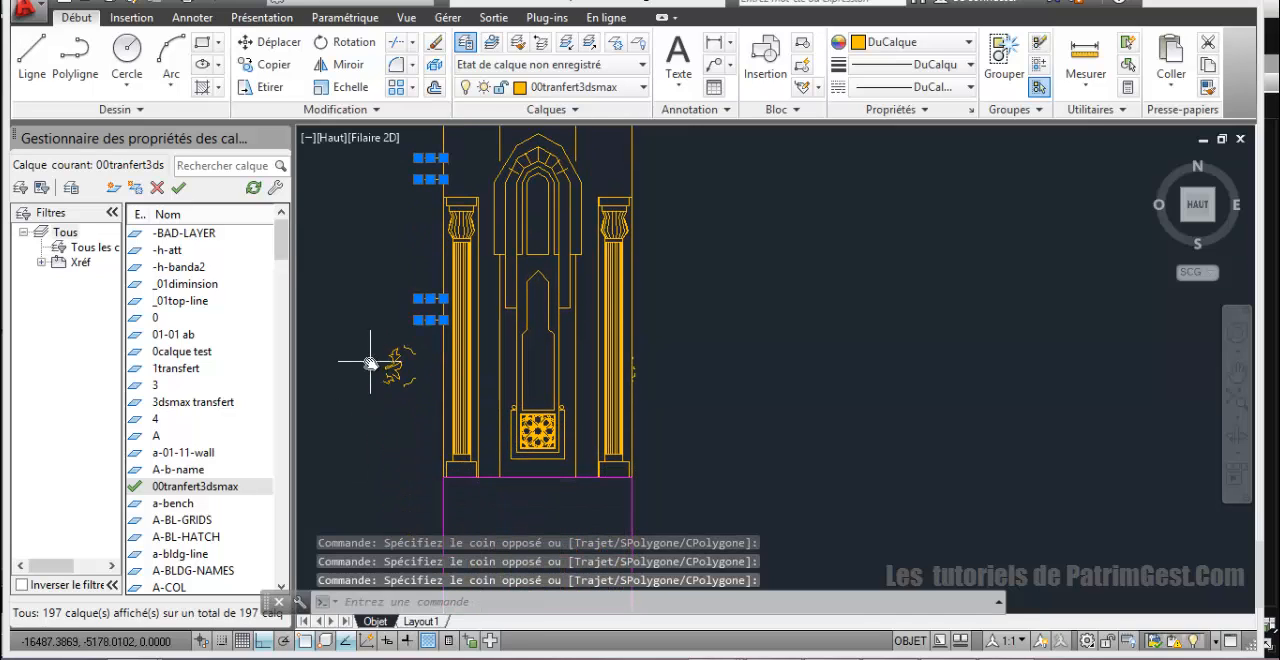
pyautogui.click(366, 334)
pyautogui.click(426, 414)
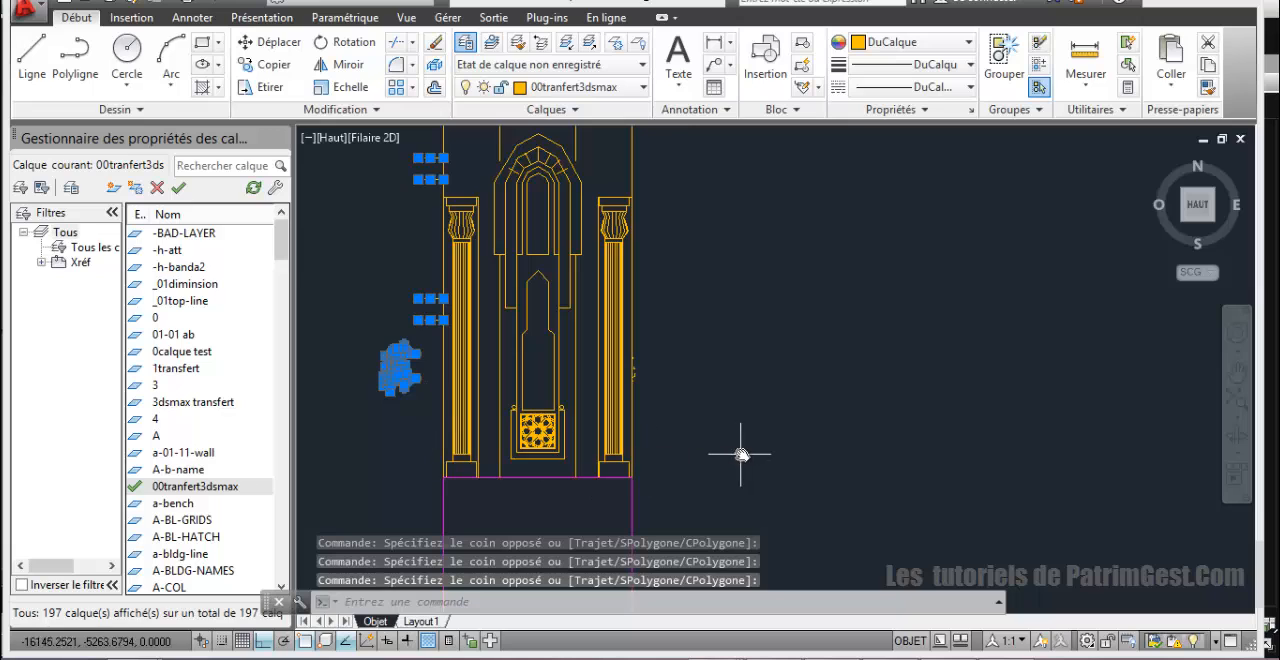
pyautogui.scroll(-4, 740, 455)
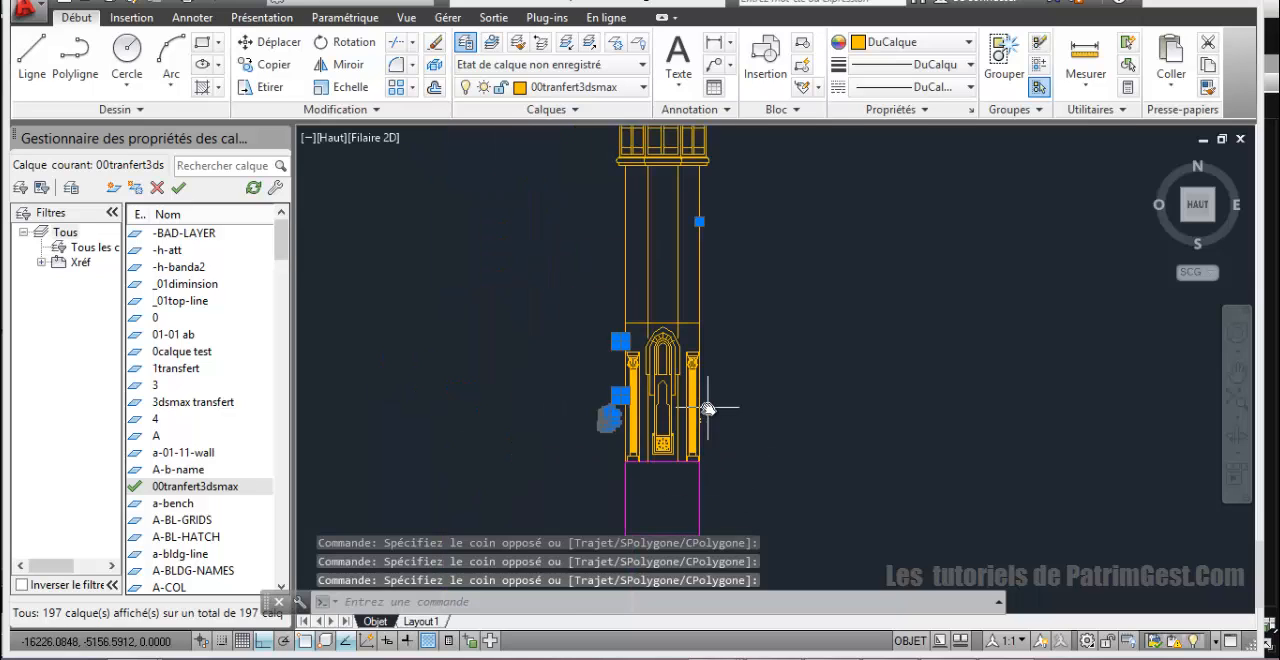
pyautogui.scroll(4, 707, 408)
pyautogui.click(678, 423)
pyautogui.click(712, 465)
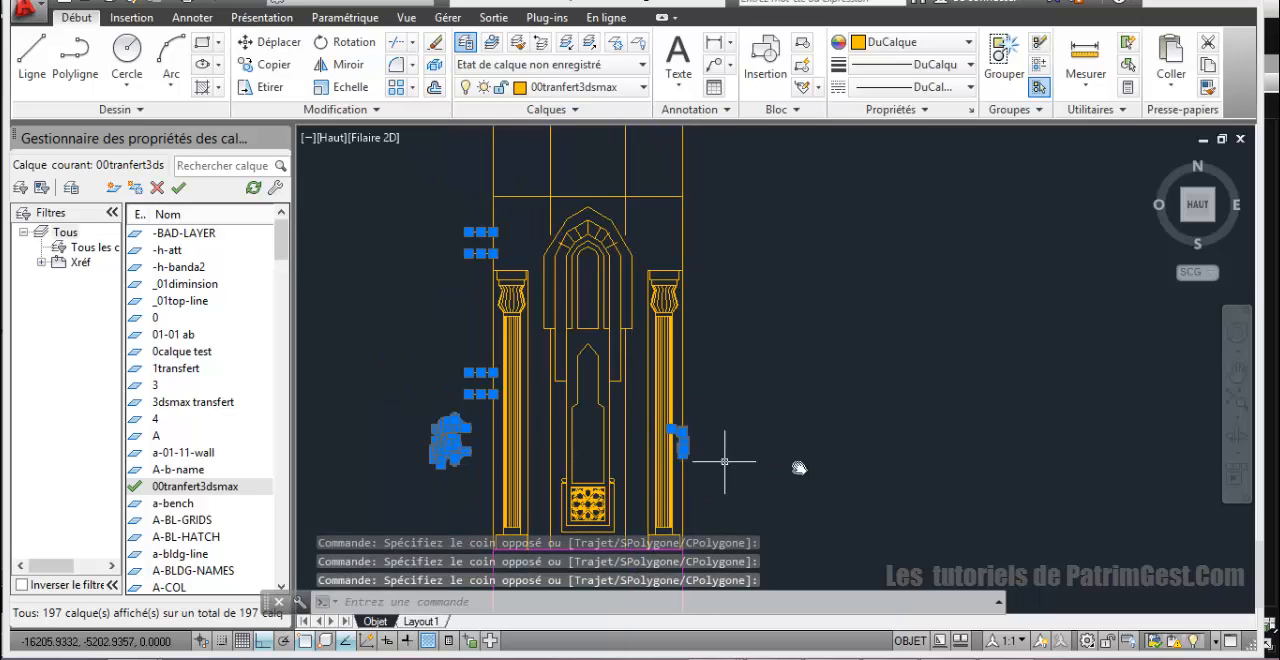
pyautogui.press('Delete')
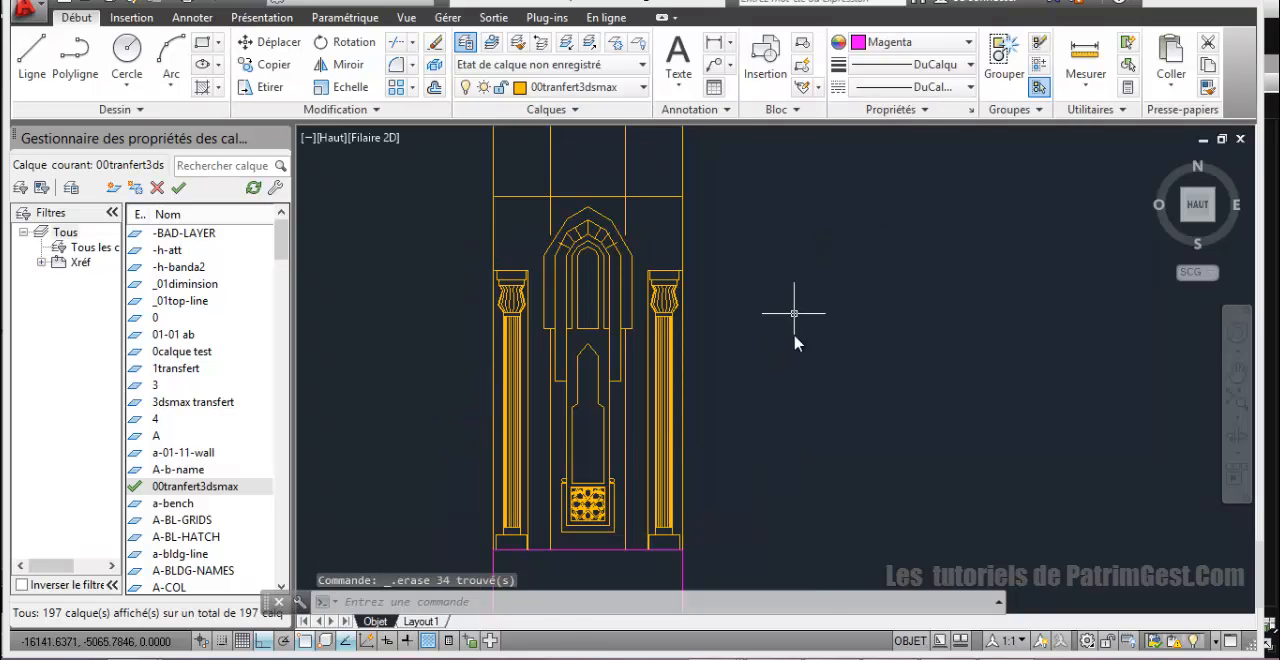
# Step: Examine the cleaned minaret from its balconies down to the column bases for leftover façade fragments
pyautogui.scroll(-4, 817, 412)
pyautogui.moveTo(808, 375); pyautogui.dragTo(606, 426, button='middle')
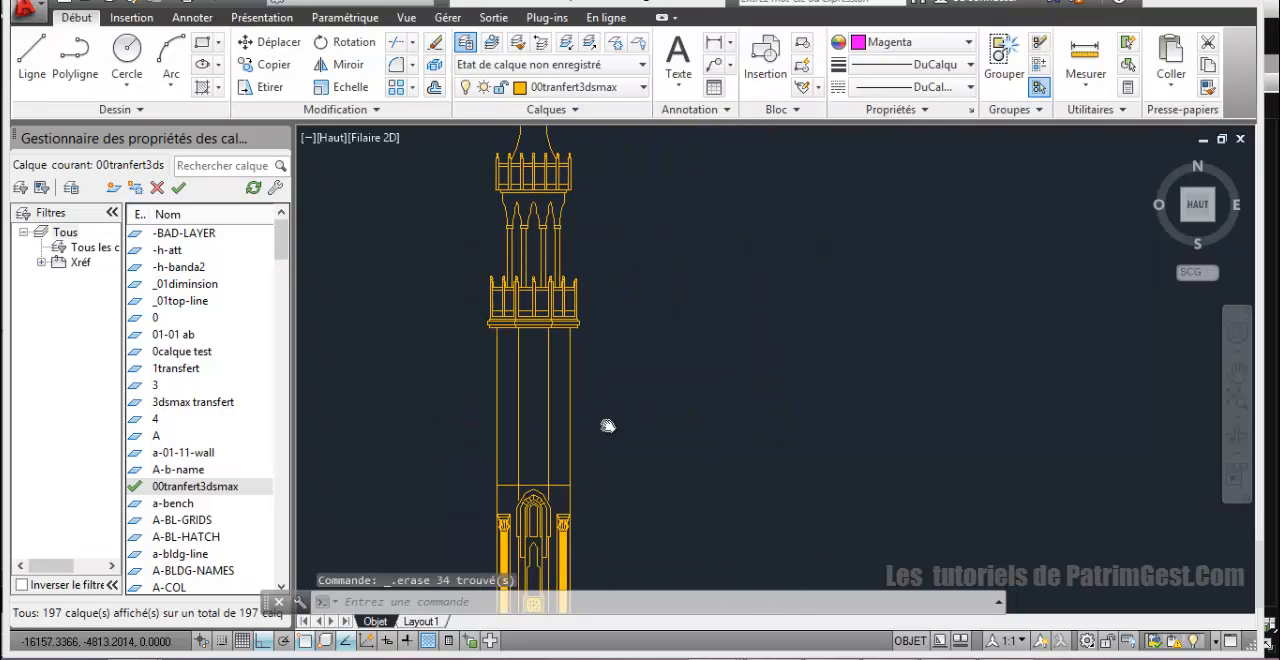
pyautogui.scroll(-2, 629, 360)
pyautogui.scroll(3, 650, 395)
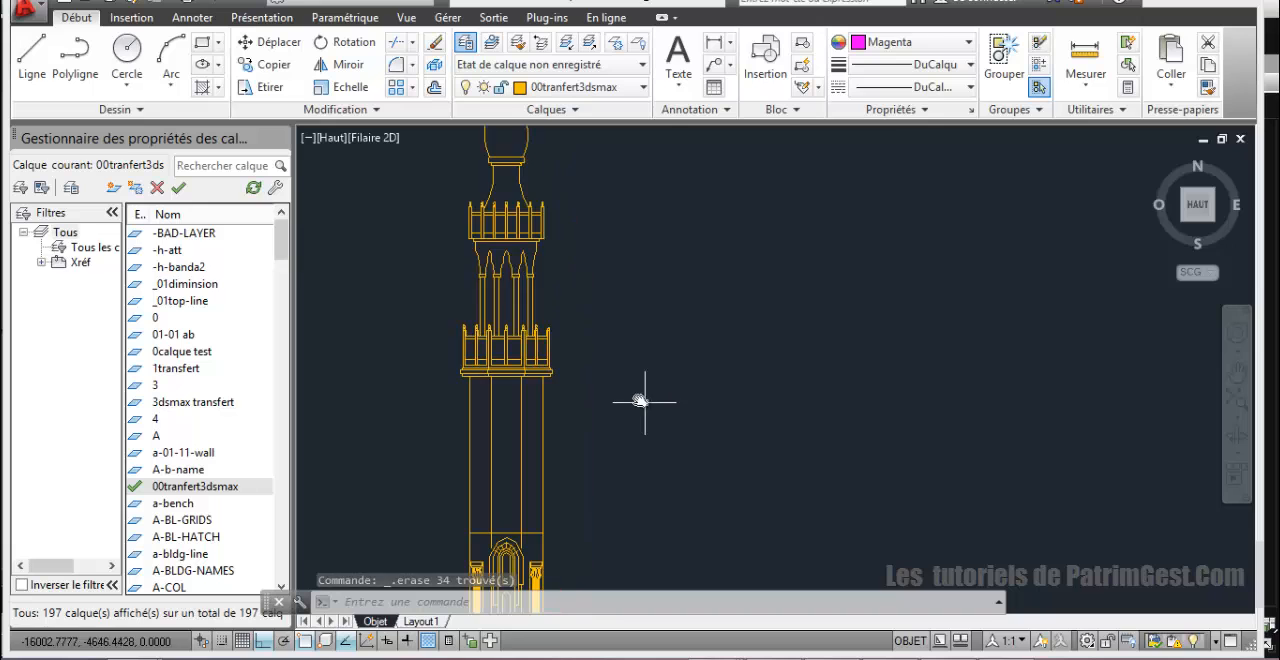
pyautogui.scroll(4, 683, 390)
pyautogui.moveTo(693, 376)
pyautogui.mouseDown(button='middle')
pyautogui.moveTo(684, 388)
pyautogui.moveTo(808, 254)
pyautogui.mouseUp(button='middle')
pyautogui.moveTo(743, 398)
pyautogui.mouseDown(button='middle')
pyautogui.moveTo(737, 283)
pyautogui.moveTo(728, 395)
pyautogui.moveTo(732, 275)
pyautogui.mouseUp(button='middle')
pyautogui.scroll(2, 730, 280)
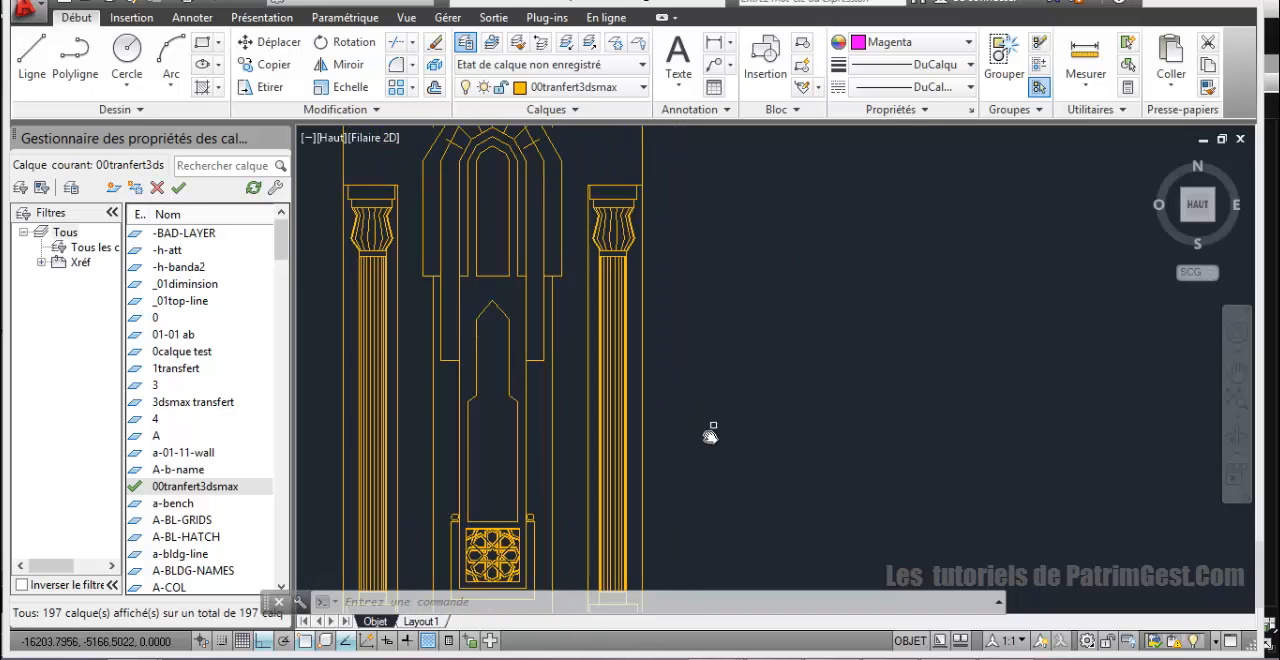
pyautogui.moveTo(709, 430); pyautogui.dragTo(792, 266, button='middle')
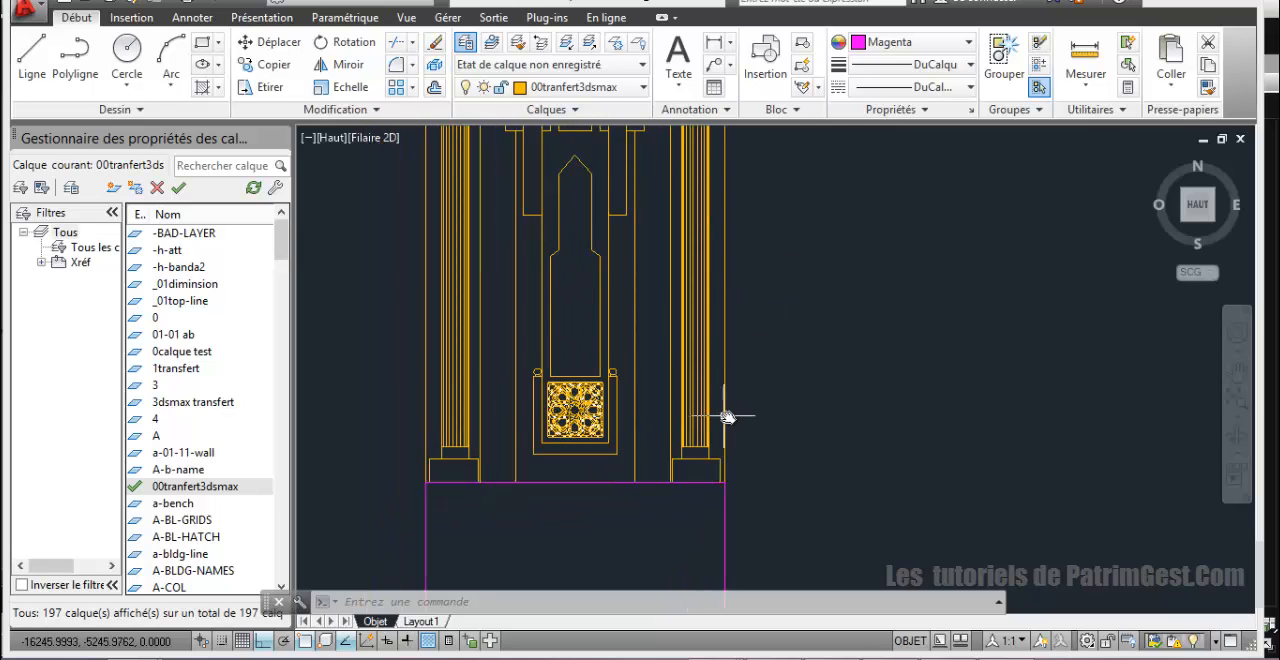
pyautogui.scroll(-2, 733, 417)
# Step: Try erasing the magenta square below the minaret's base, and undo the erasure
pyautogui.moveTo(773, 439); pyautogui.dragTo(726, 415, button='middle')
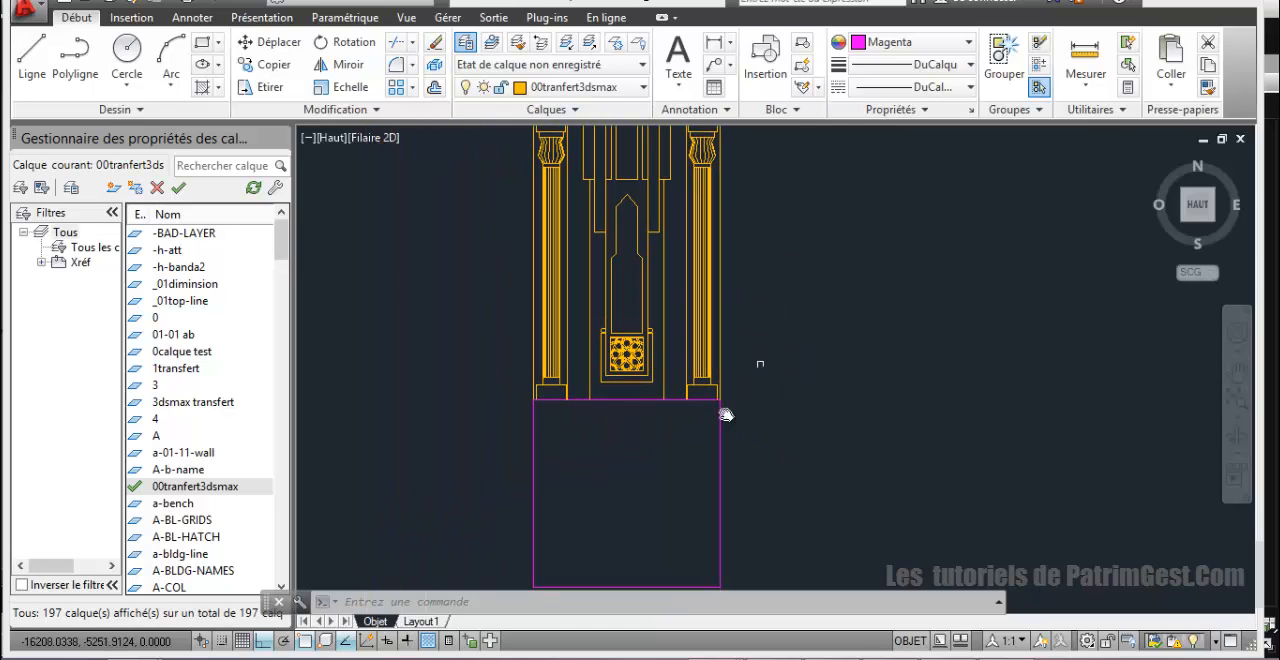
pyautogui.click(721, 442)
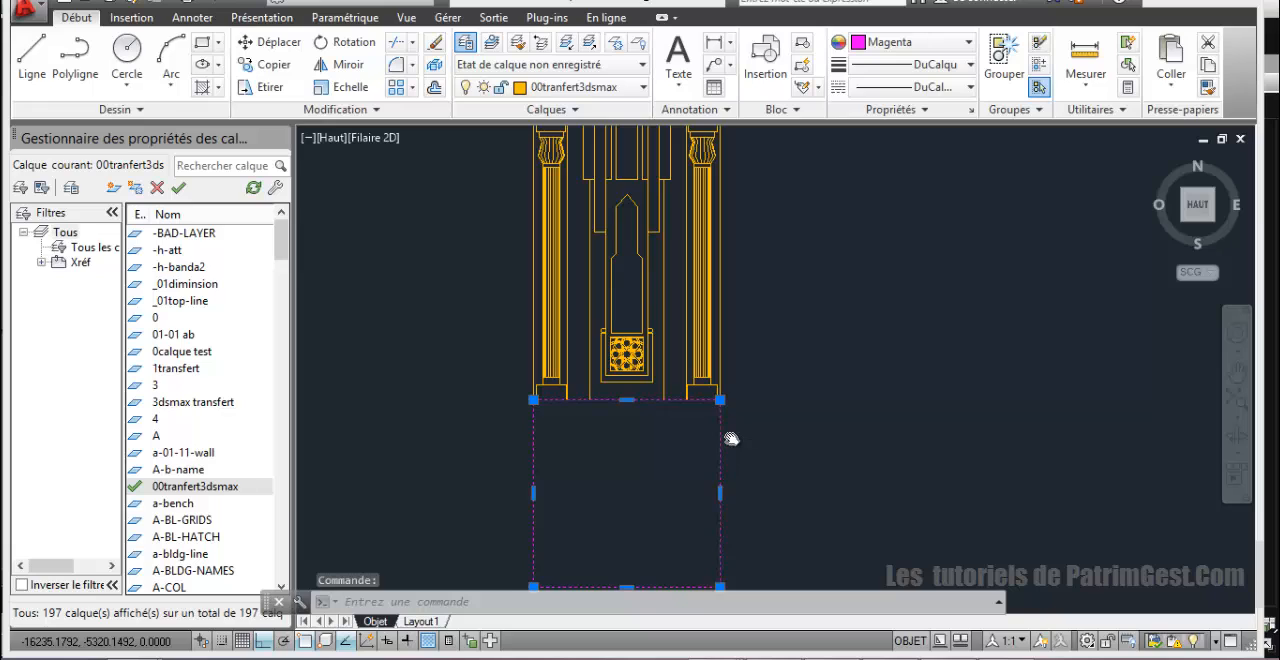
pyautogui.press('Delete')
pyautogui.hotkey('ctrl', 'z')
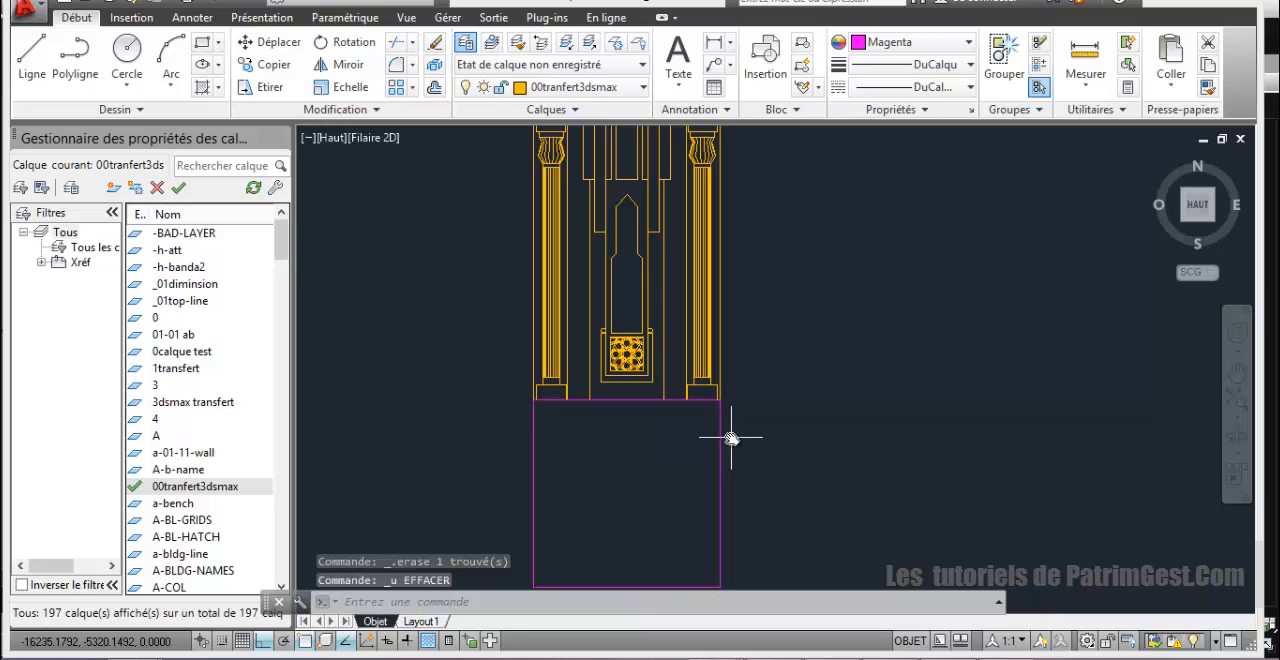
# Step: Move the magenta square straight down to leave a gap below the minaret's base
pyautogui.moveTo(774, 450)
pyautogui.mouseDown(button='middle')
pyautogui.moveTo(814, 391)
pyautogui.moveTo(716, 407)
pyautogui.mouseUp(button='middle')
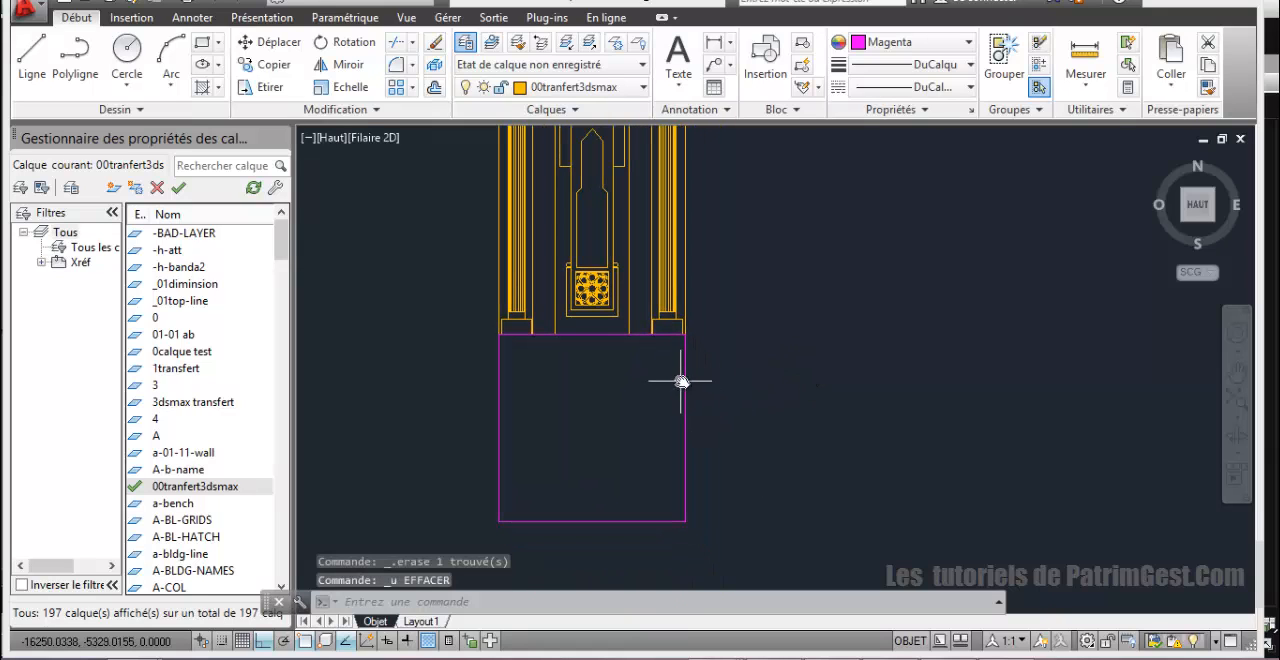
pyautogui.click(687, 386)
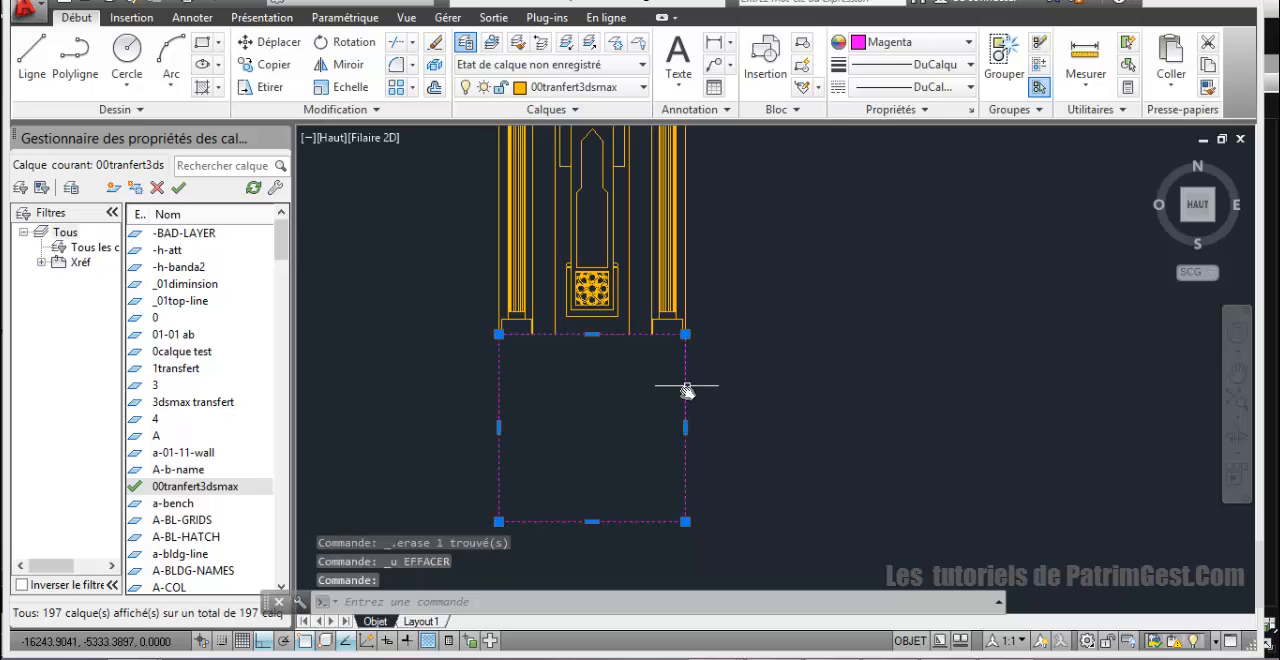
pyautogui.click(264, 42)
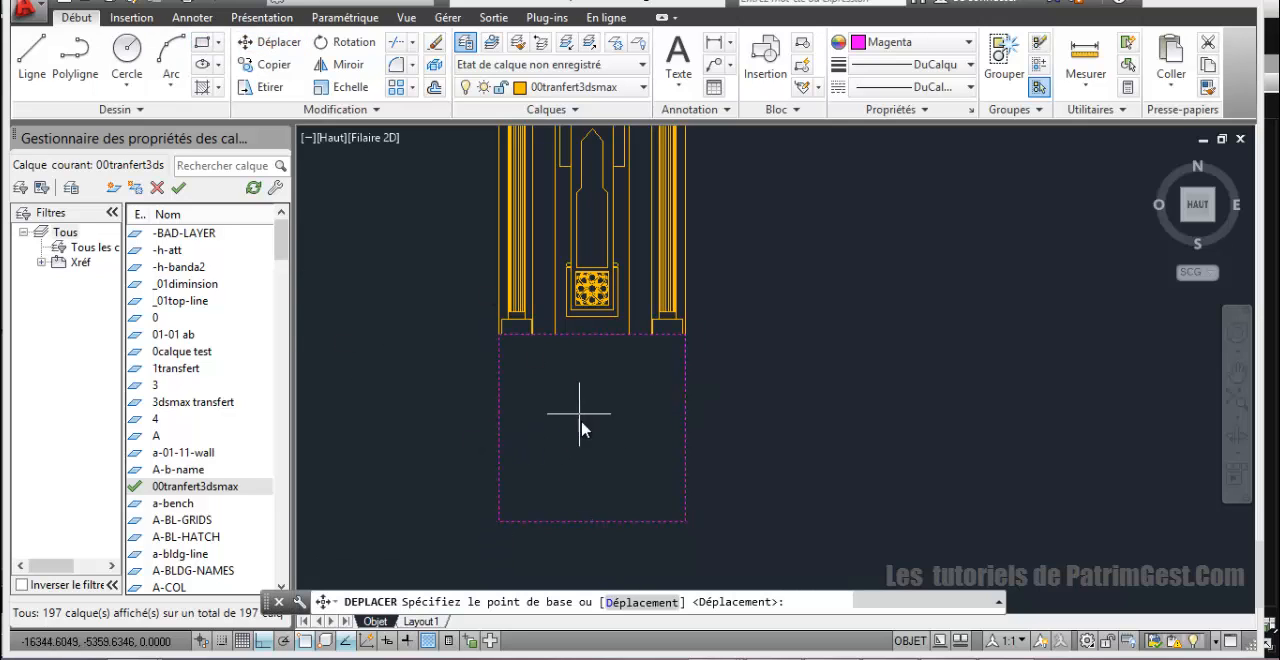
pyautogui.click(686, 432)
pyautogui.click(707, 511)
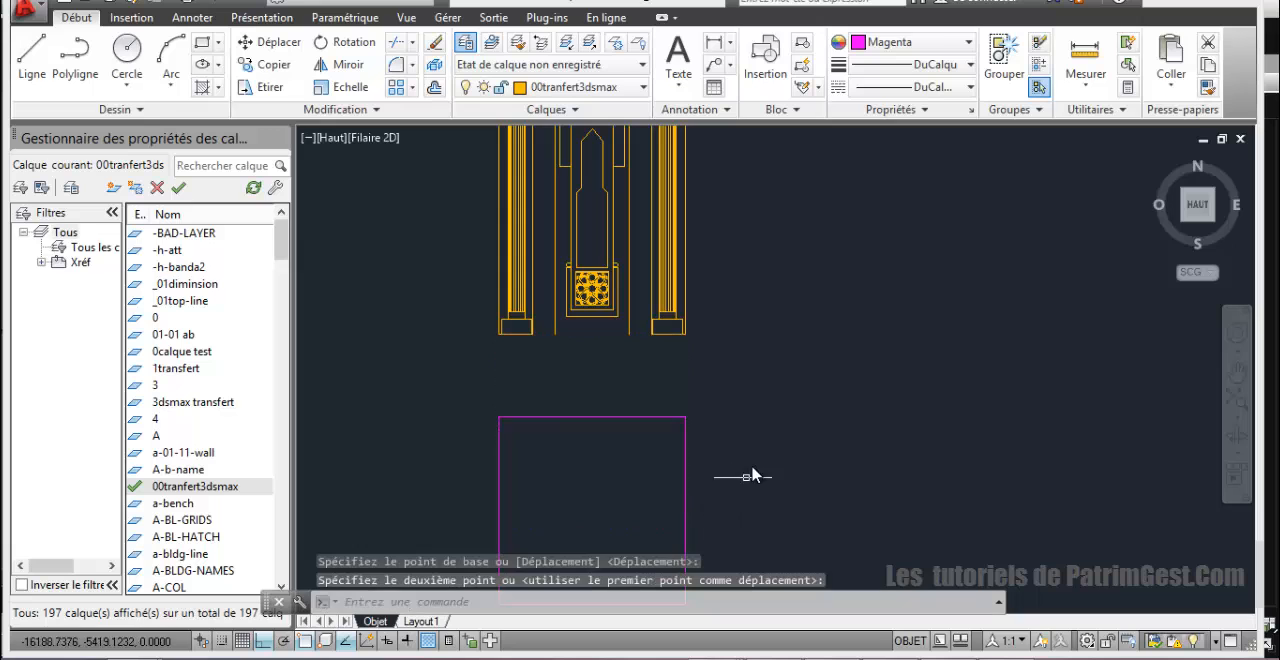
# Step: Draw a horizontal line closing the minaret's base between the lower ends of its two outer edges
pyautogui.moveTo(752, 455); pyautogui.dragTo(771, 366, button='middle')
pyautogui.scroll(-4, 786, 376)
pyautogui.scroll(5, 770, 366)
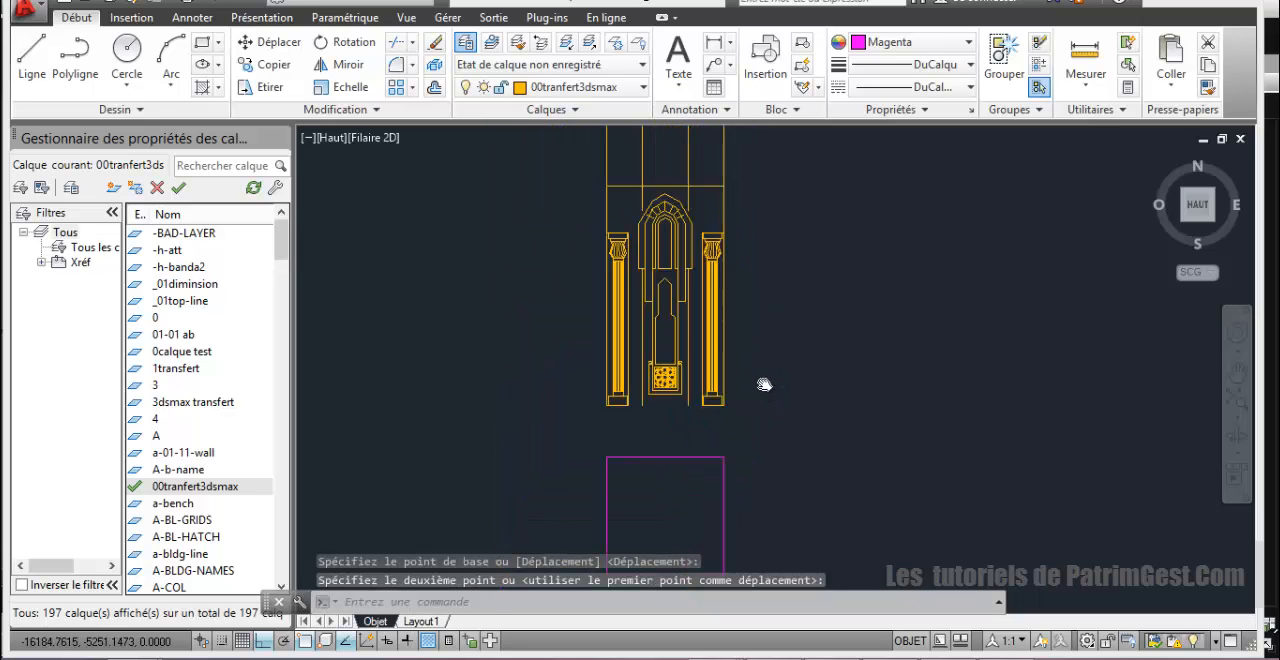
pyautogui.moveTo(830, 406)
pyautogui.mouseDown(button='middle')
pyautogui.moveTo(829, 309)
pyautogui.moveTo(747, 447)
pyautogui.moveTo(748, 403)
pyautogui.moveTo(709, 276)
pyautogui.mouseUp(button='middle')
pyautogui.scroll(2, 784, 309)
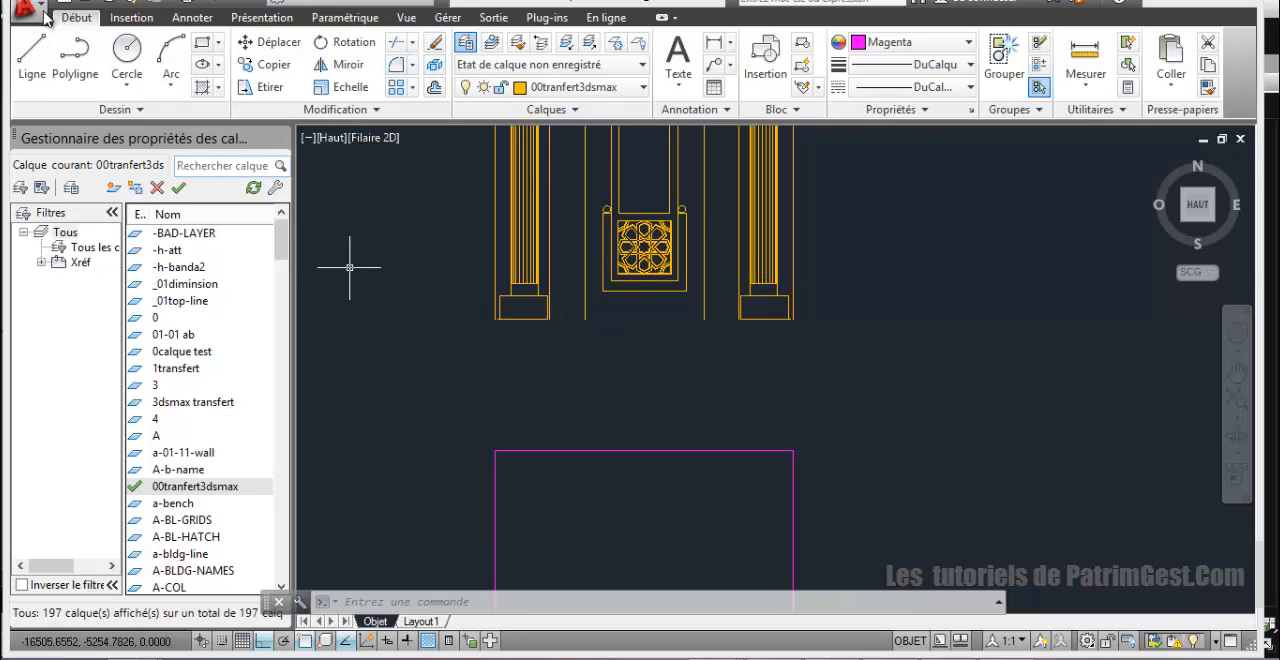
pyautogui.click(33, 58)
pyautogui.click(495, 327)
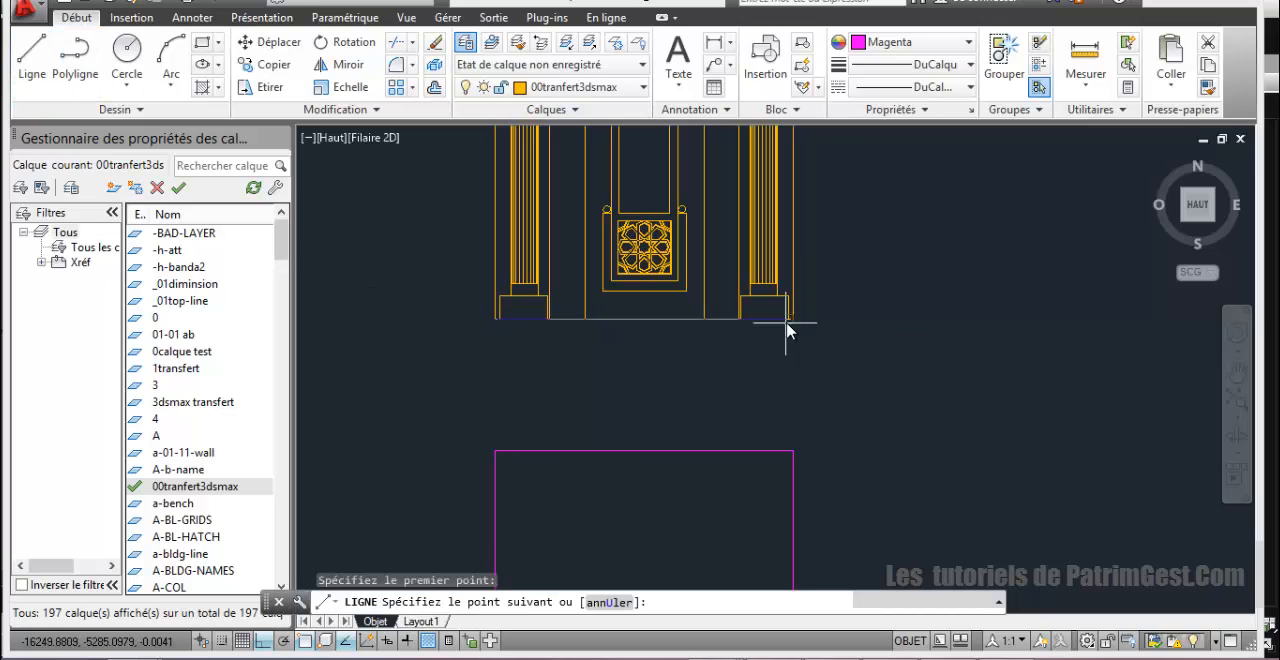
pyautogui.click(793, 320)
pyautogui.rightClick(878, 332)
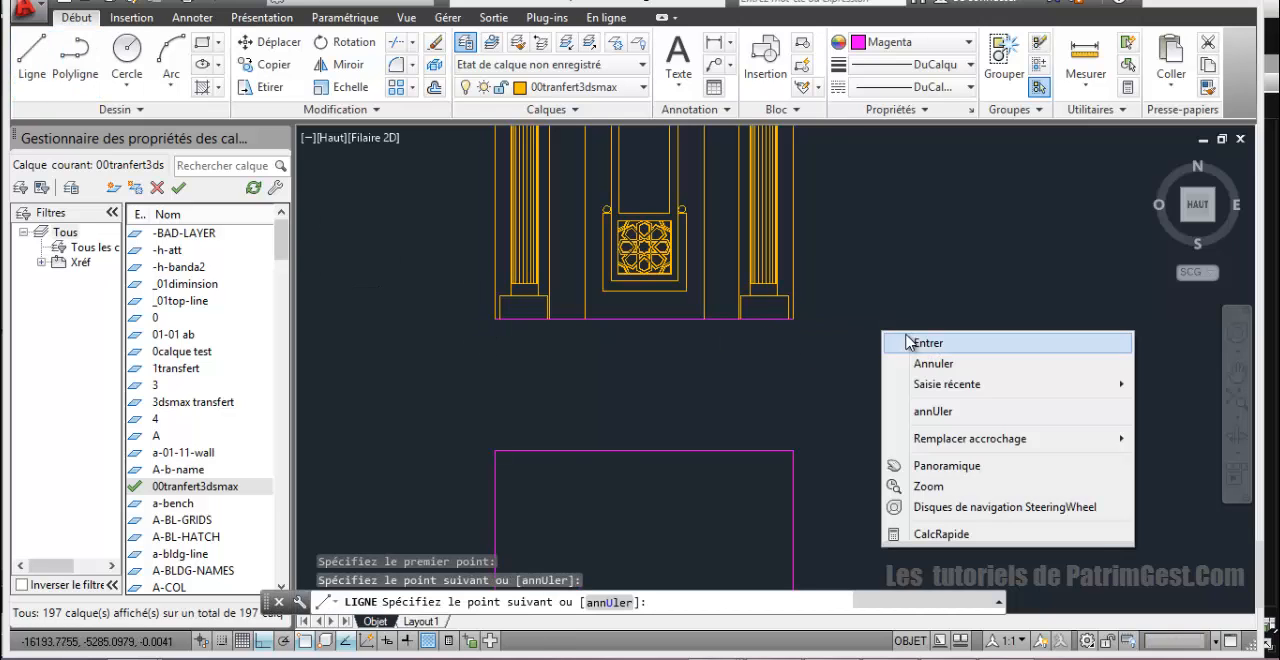
pyautogui.click(882, 343)
# Step: Extend the vertical lines on the inner side of both columns down through the magenta square to its bottom edge
pyautogui.moveTo(803, 351); pyautogui.dragTo(802, 328, button='middle')
pyautogui.moveTo(677, 349); pyautogui.dragTo(697, 411, button='middle')
pyautogui.scroll(2, 639, 385)
pyautogui.scroll(-2, 640, 385)
pyautogui.moveTo(651, 372); pyautogui.dragTo(651, 360, button='middle')
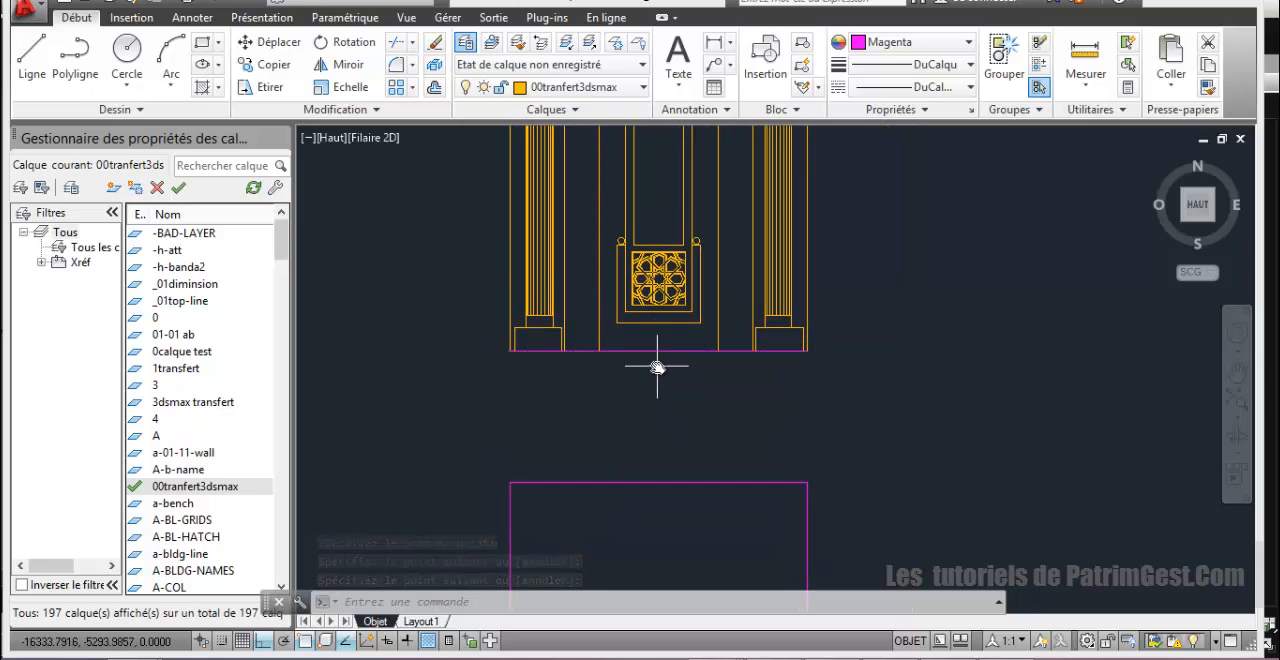
pyautogui.moveTo(660, 358); pyautogui.dragTo(626, 237, button='middle')
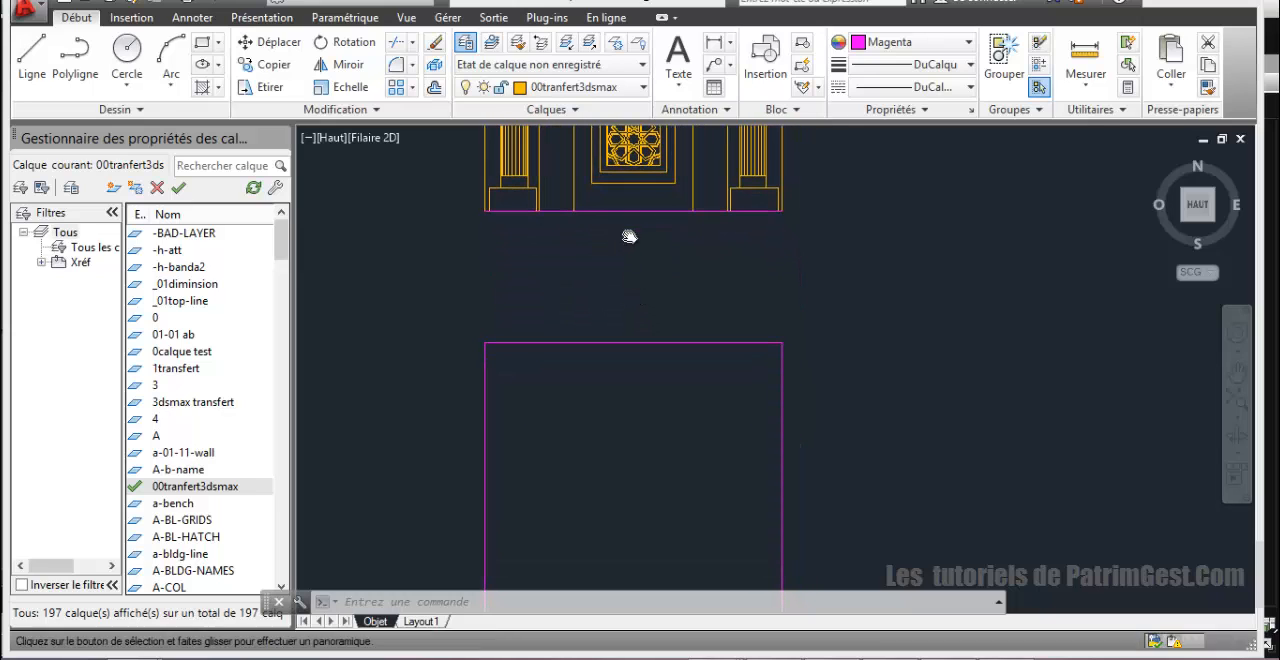
pyautogui.click(396, 42)
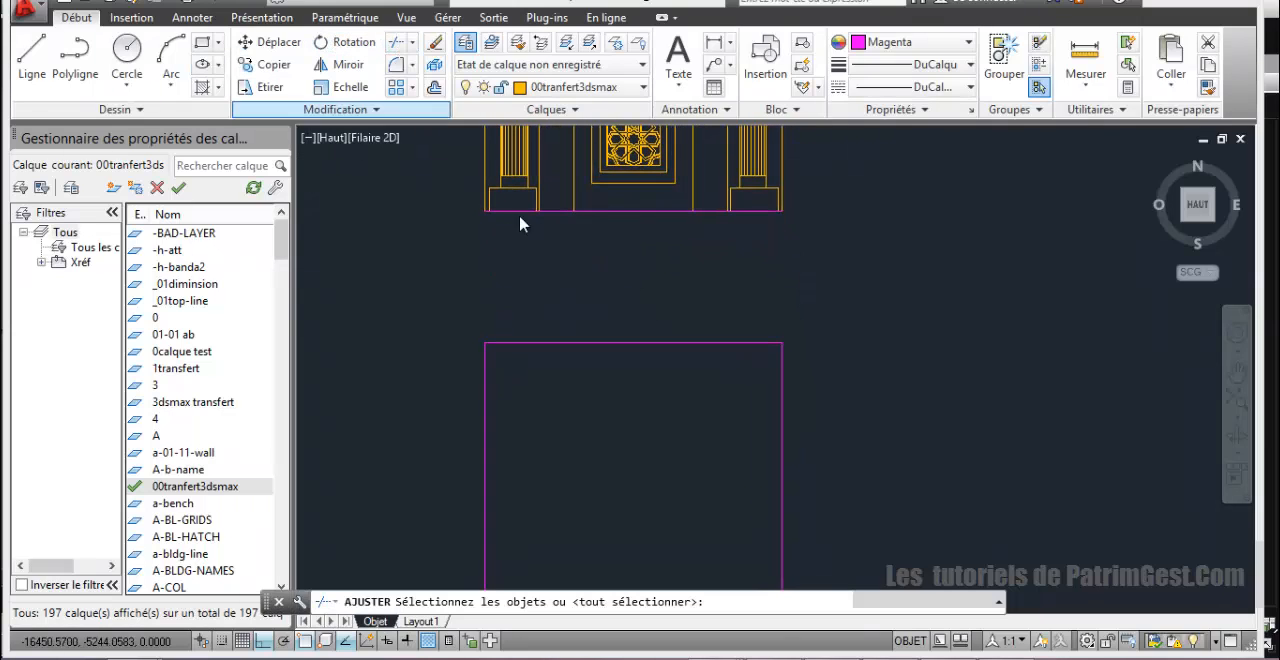
pyautogui.moveTo(668, 237)
pyautogui.mouseDown(button='middle')
pyautogui.moveTo(609, 246)
pyautogui.moveTo(590, 323)
pyautogui.mouseUp(button='middle')
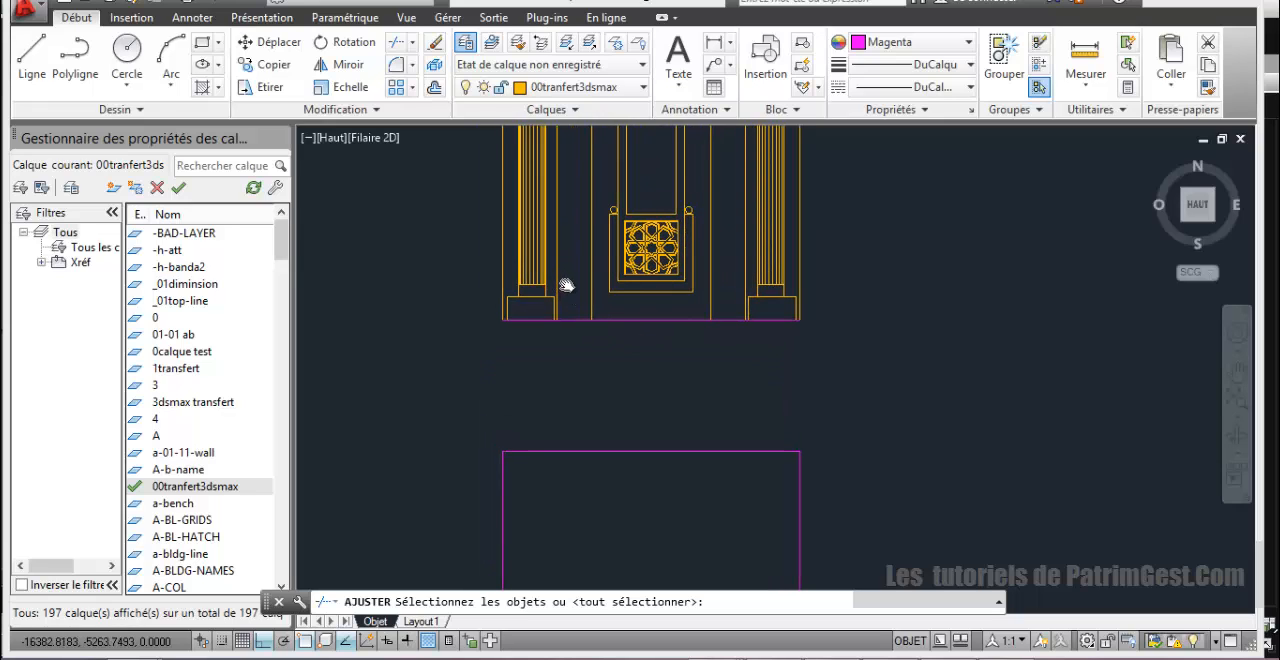
pyautogui.press('Return')
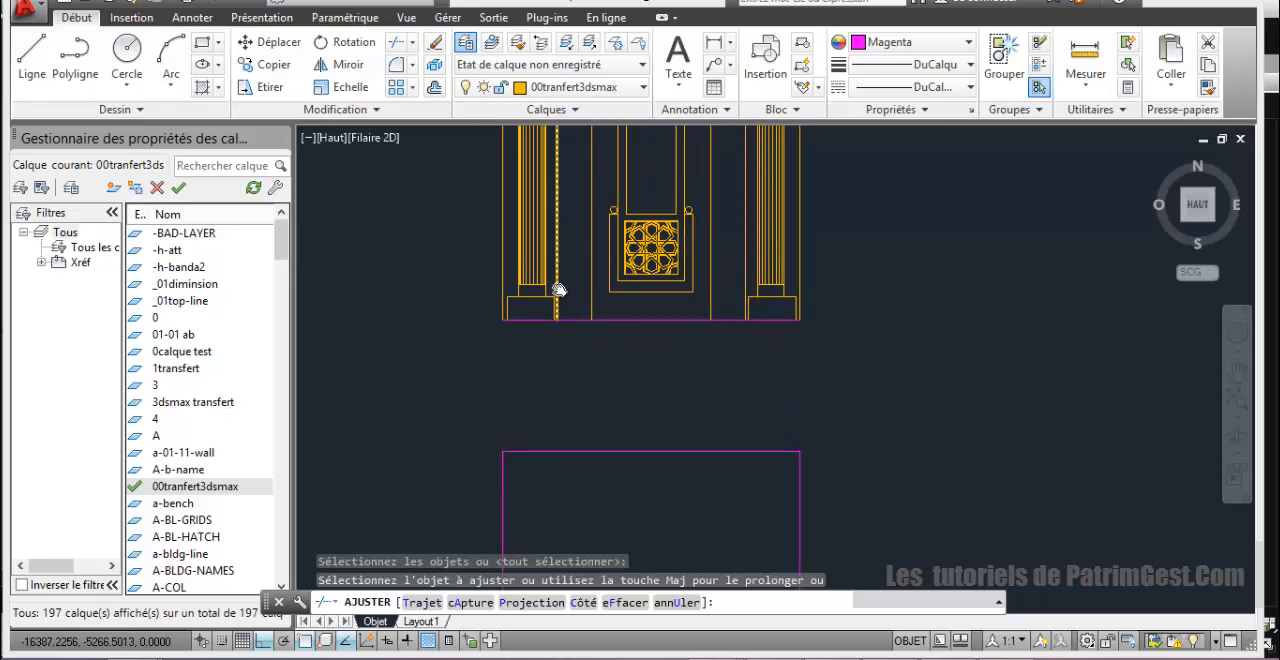
pyautogui.keyDown('shift'); pyautogui.click(557, 298); pyautogui.keyUp('shift')
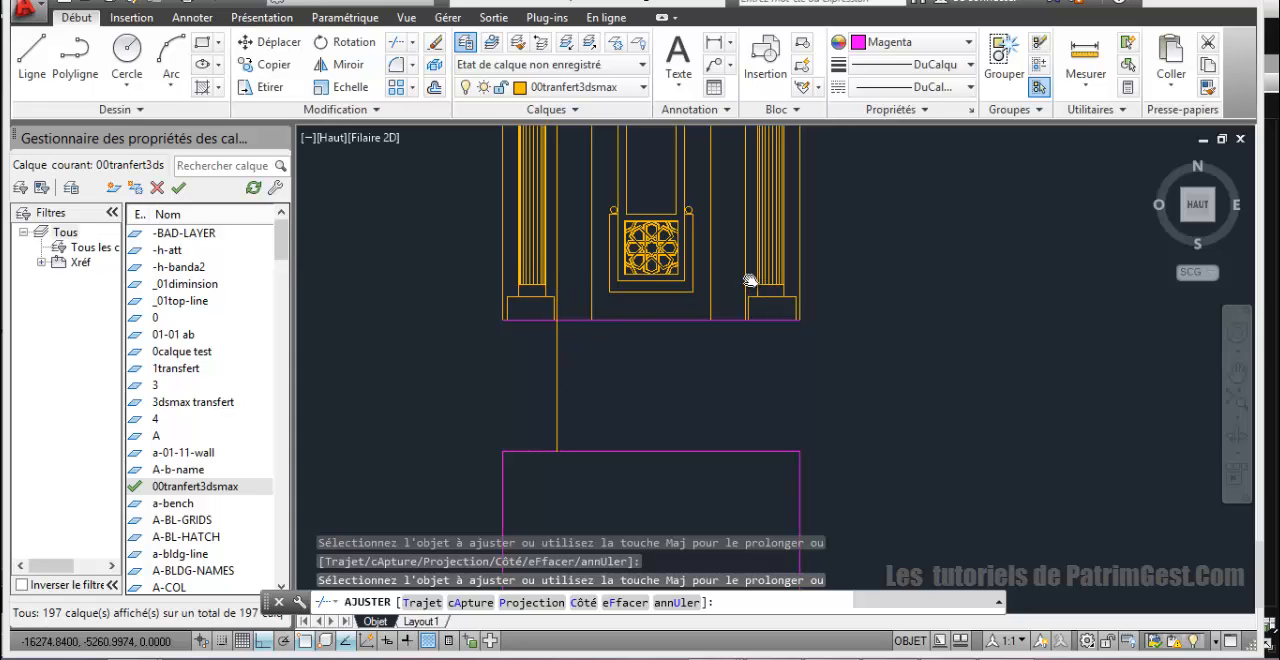
pyautogui.keyDown('shift'); pyautogui.click(746, 274); pyautogui.keyUp('shift')
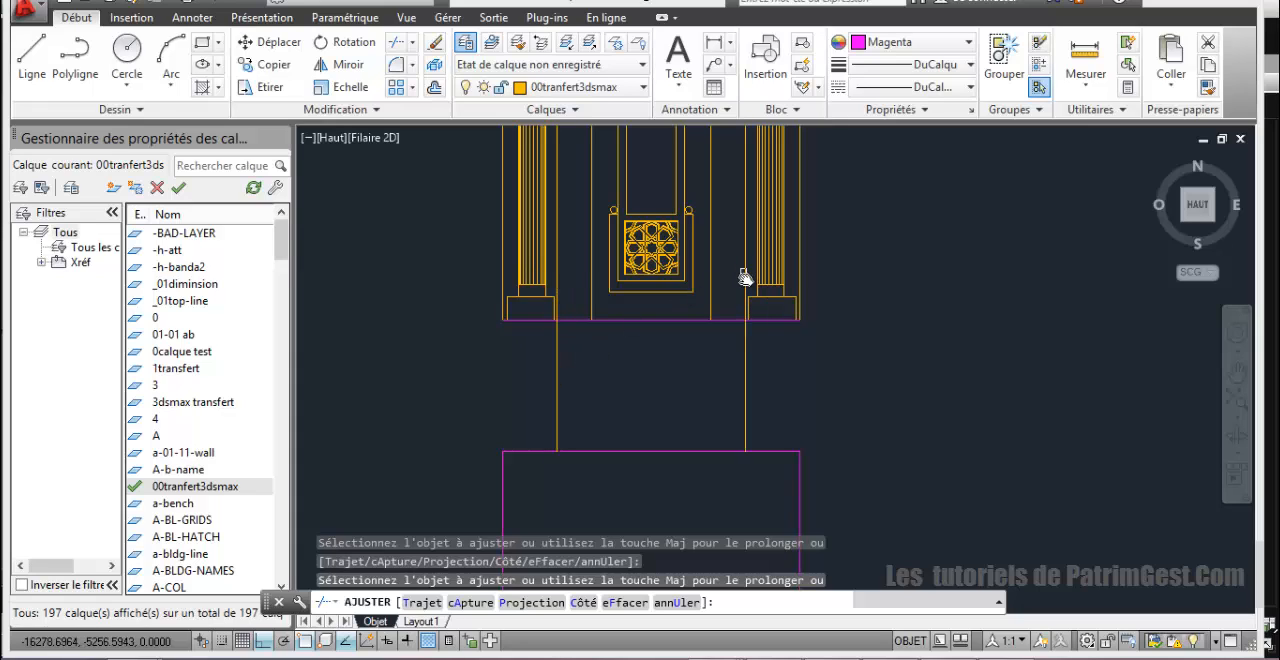
pyautogui.click(789, 408)
pyautogui.click(531, 367)
pyautogui.scroll(-5, 586, 380)
pyautogui.scroll(4, 614, 363)
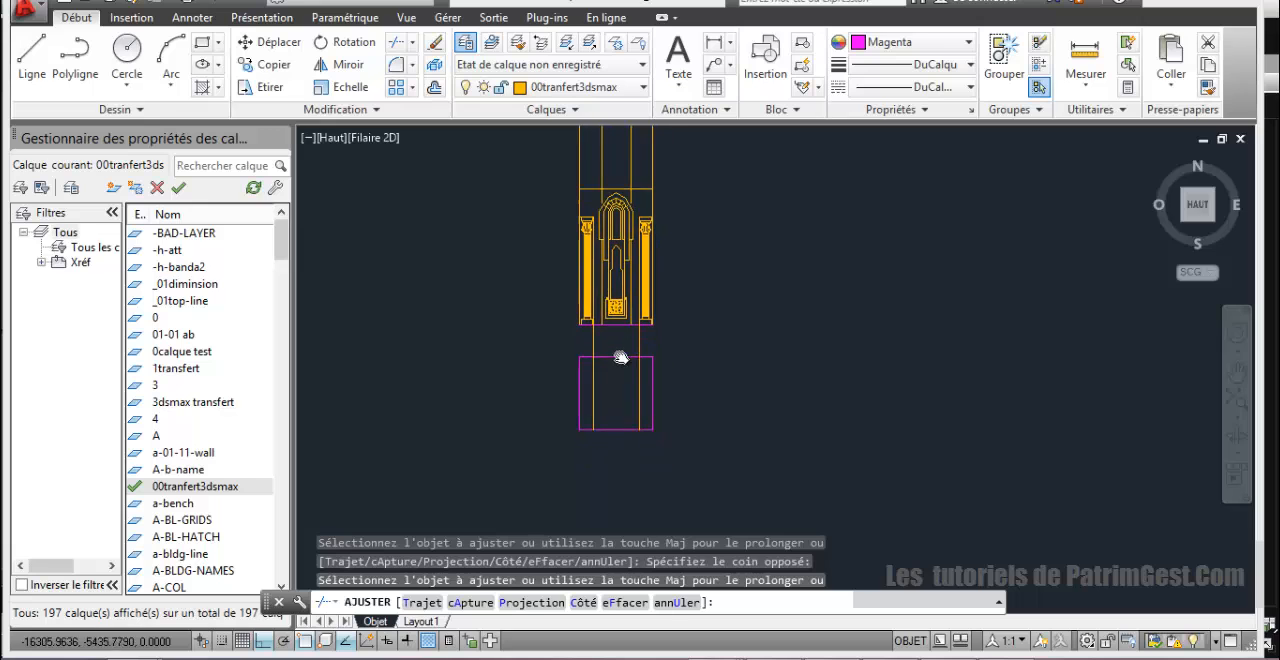
# Step: Measure the distance along the magenta square's upper edge from its upper-right corner to the adjacent projected column line
pyautogui.moveTo(617, 315)
pyautogui.mouseDown(button='middle')
pyautogui.moveTo(638, 491)
pyautogui.moveTo(600, 363)
pyautogui.moveTo(588, 376)
pyautogui.moveTo(591, 310)
pyautogui.mouseUp(button='middle')
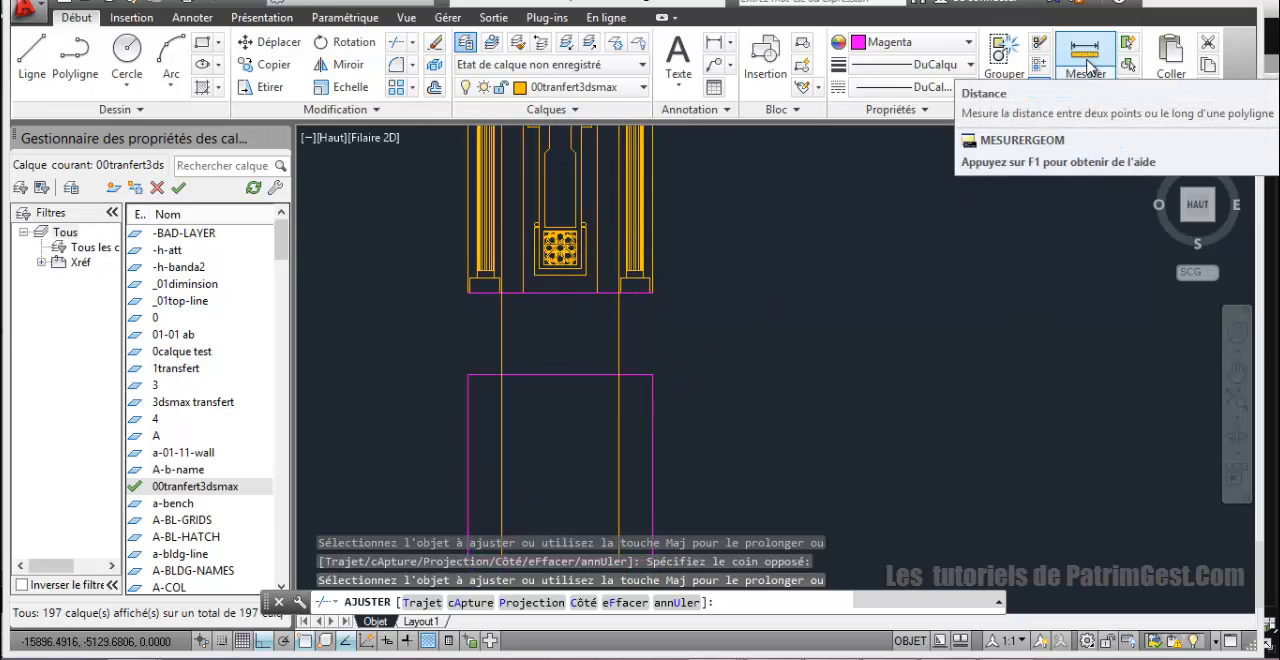
pyautogui.click(1085, 66)
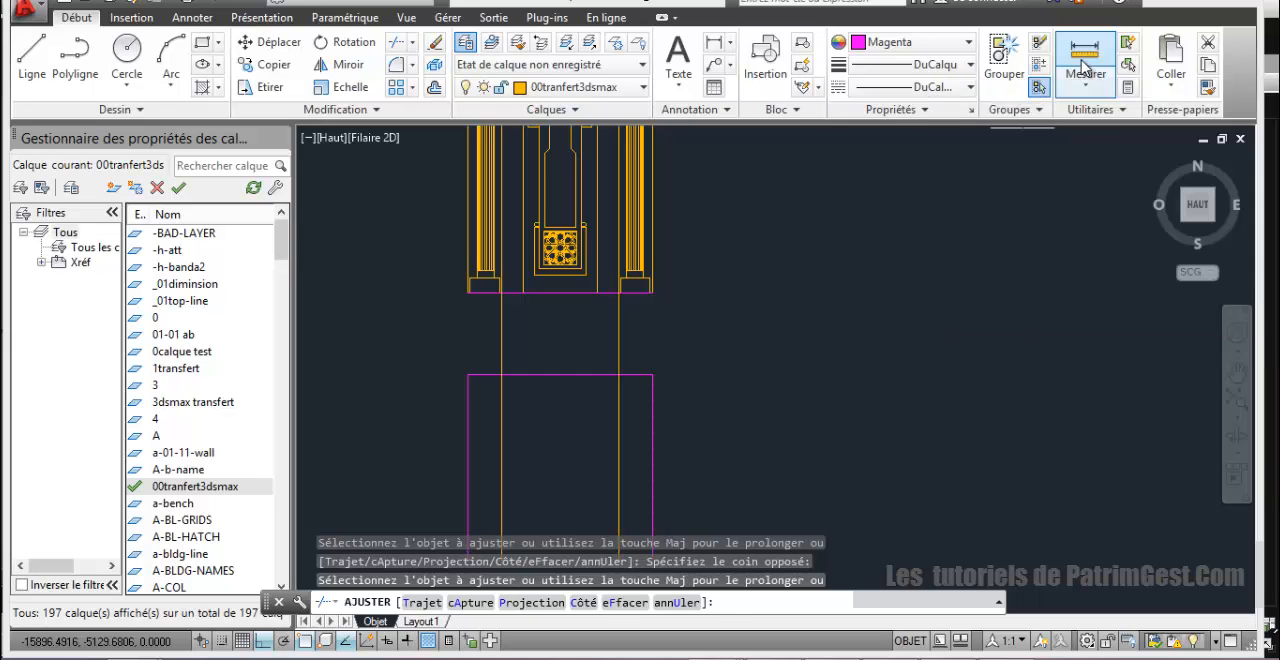
pyautogui.click(647, 390)
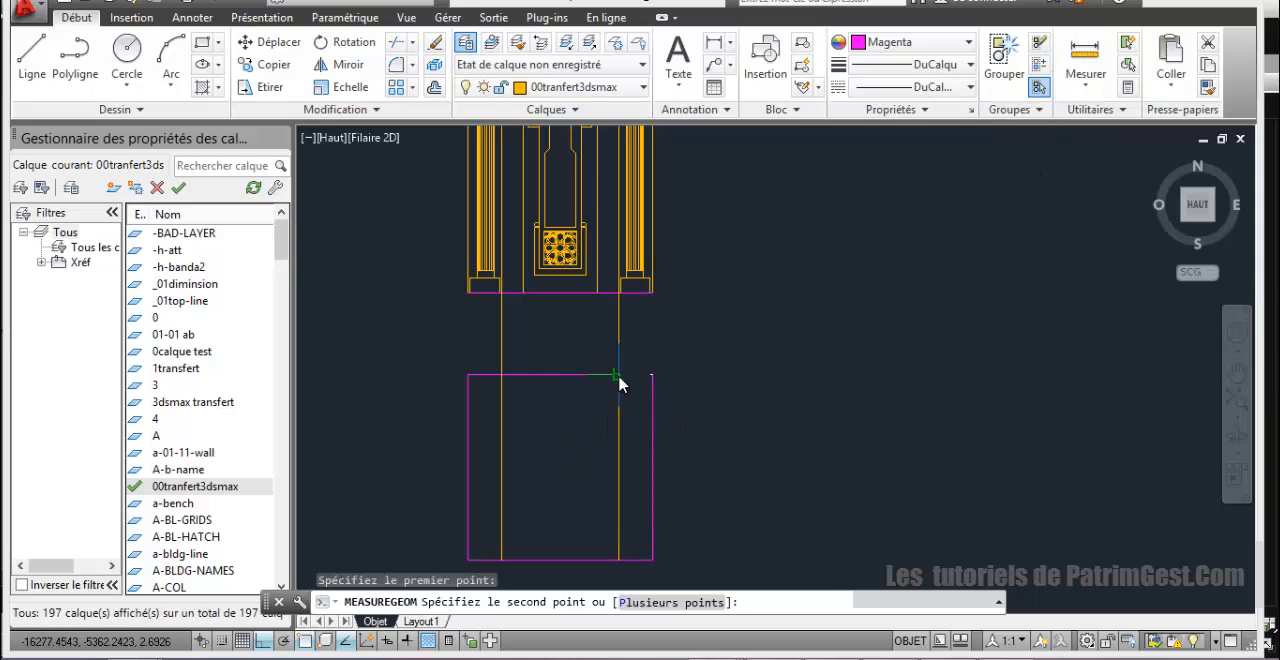
pyautogui.click(620, 378)
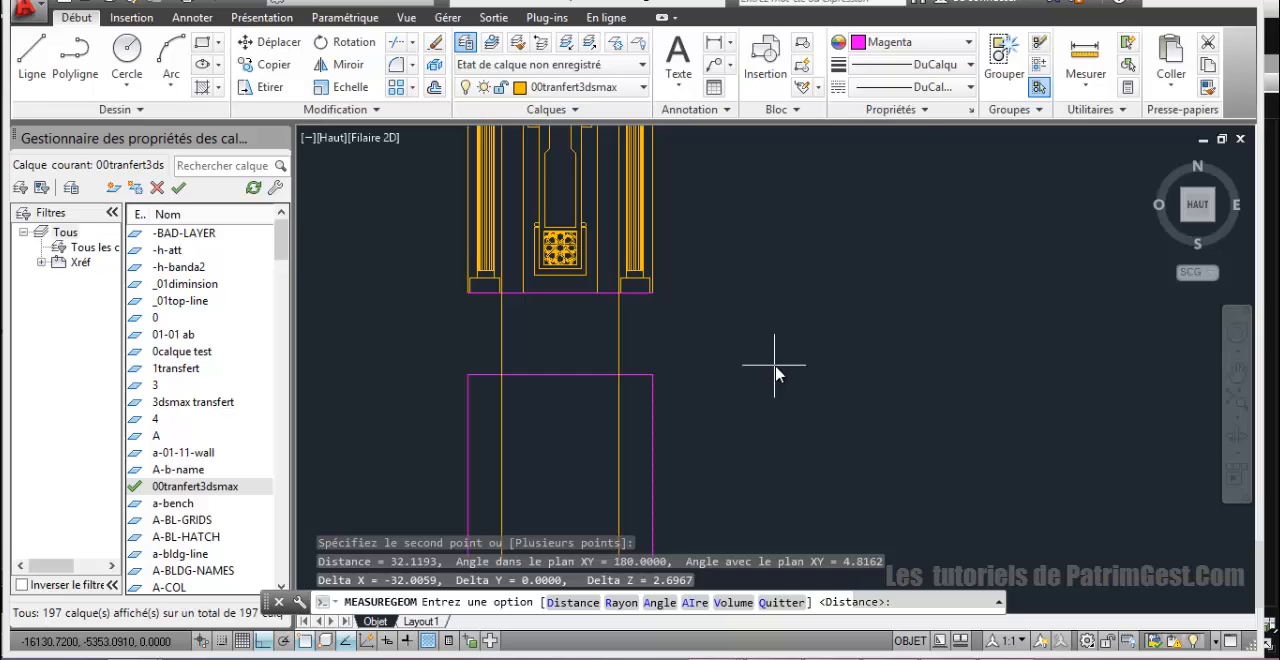
pyautogui.press('Escape')
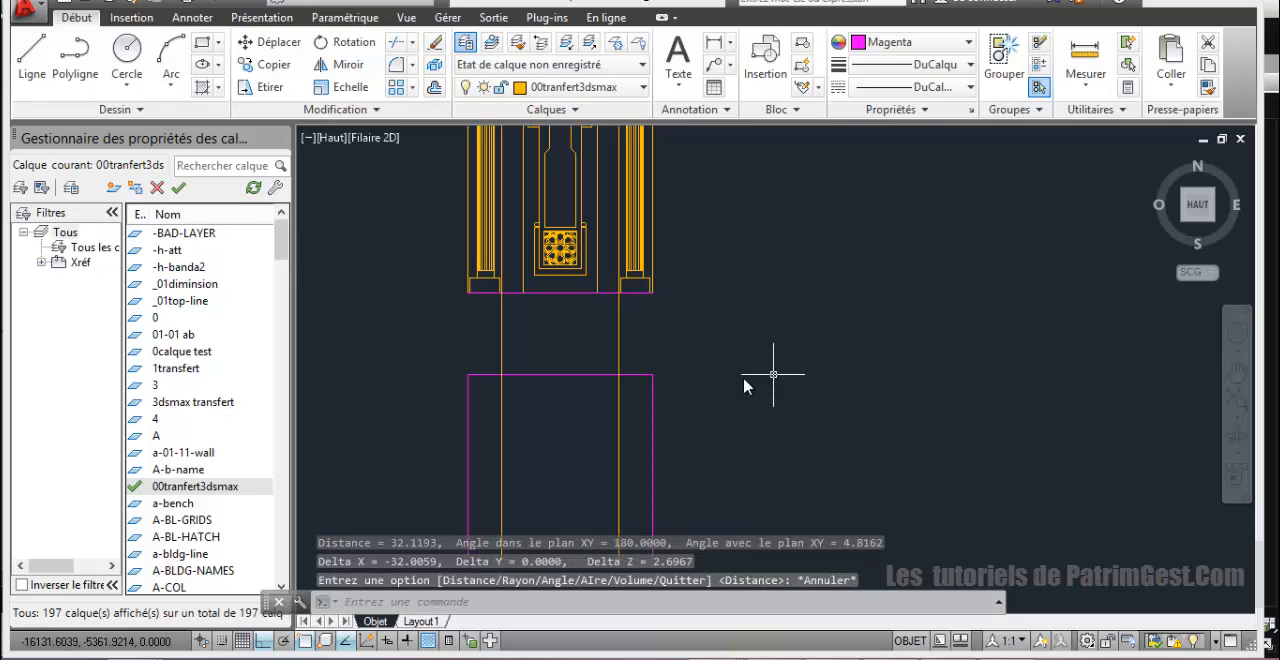
# Step: Explode the magenta square into separate edges and start the Offset command
pyautogui.click(557, 377)
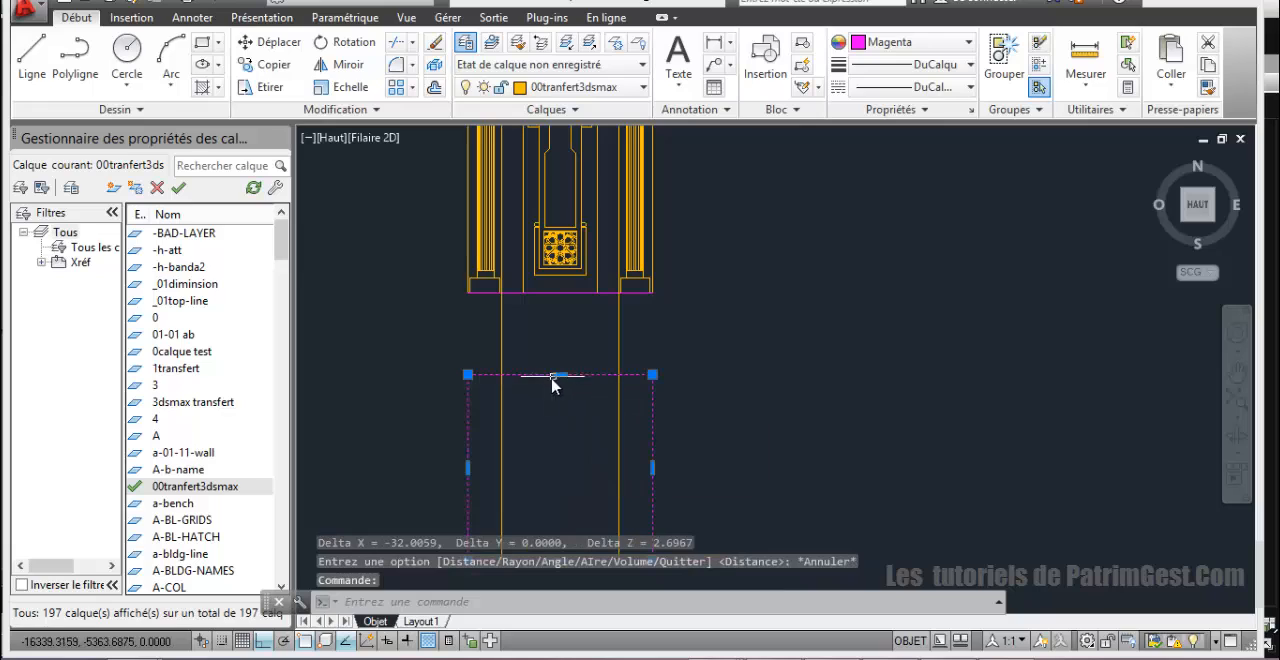
pyautogui.click(432, 67)
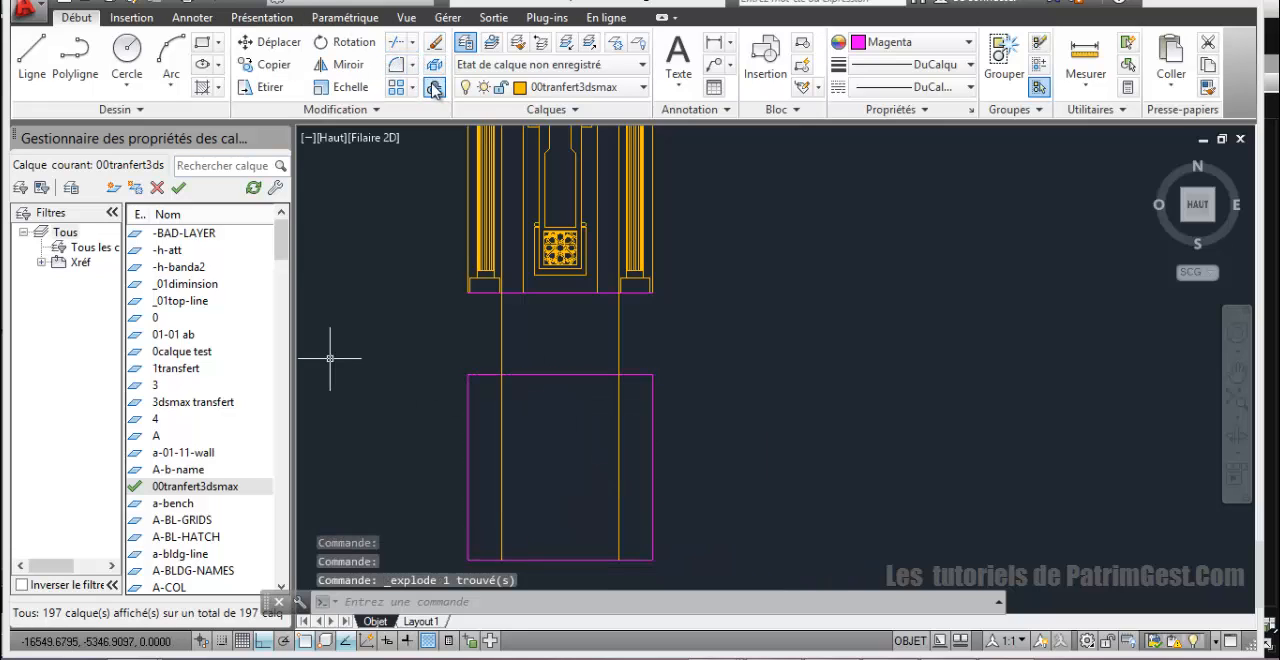
pyautogui.click(434, 88)
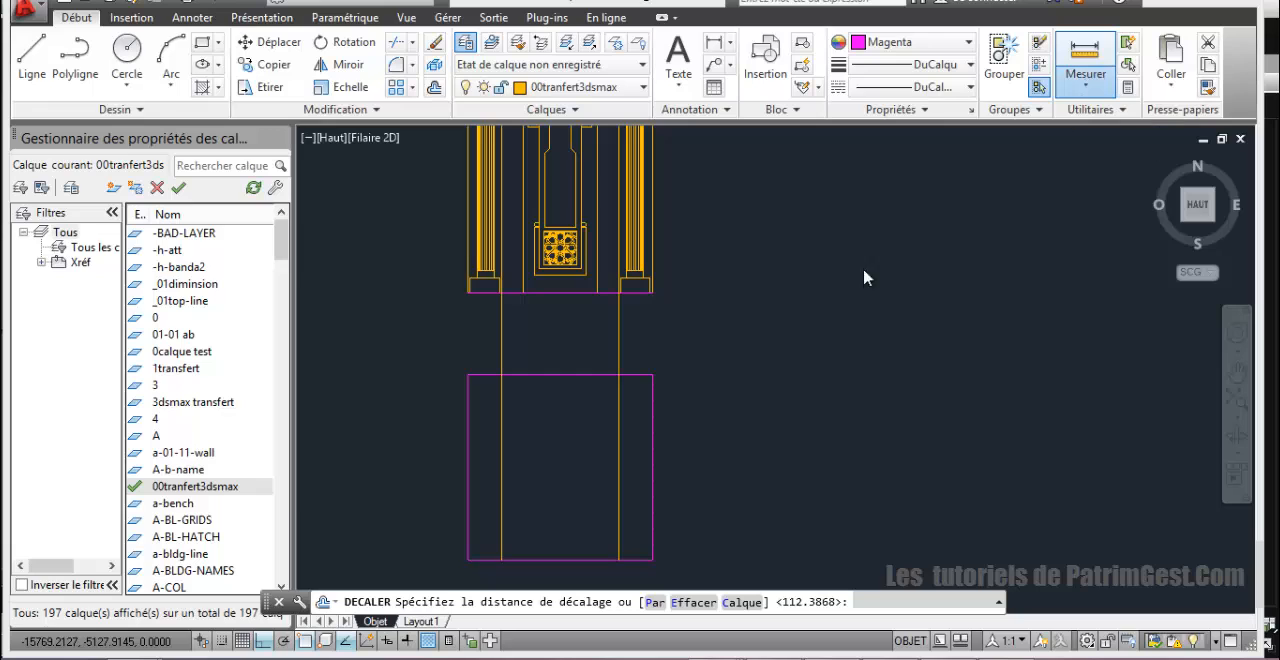
# Step: Remeasure the gap between the square's upper-right corner and the nearest vertical column line
pyautogui.click(1100, 118)
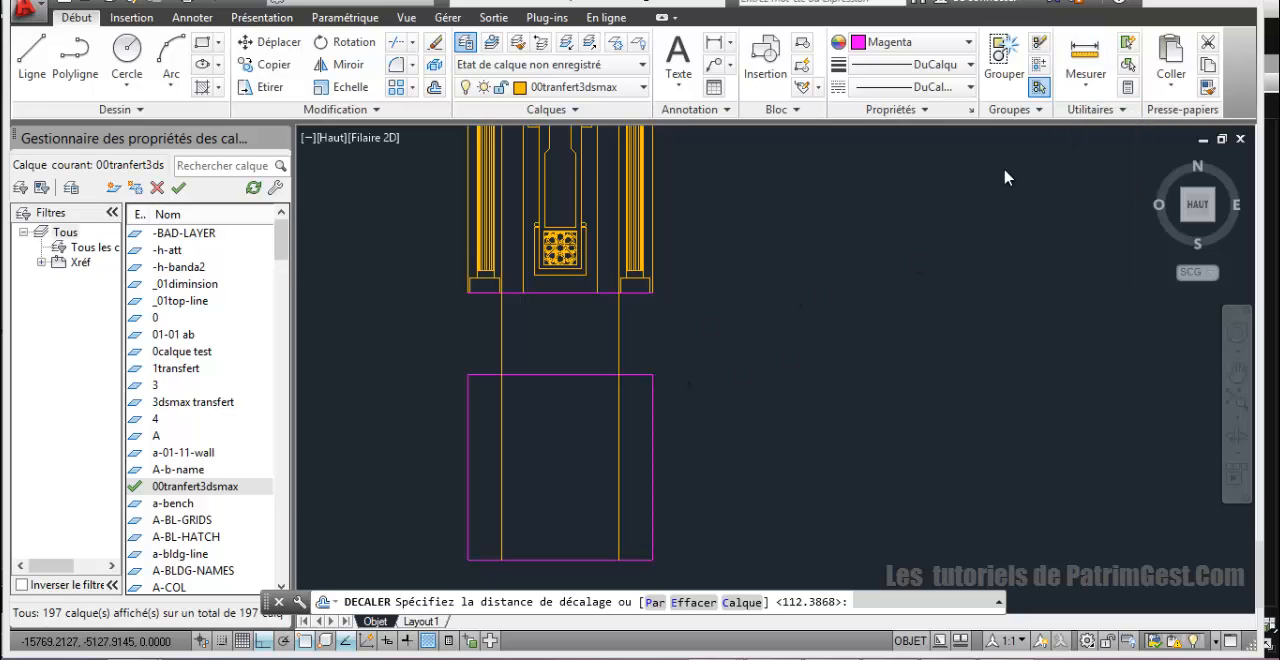
pyautogui.click(652, 376)
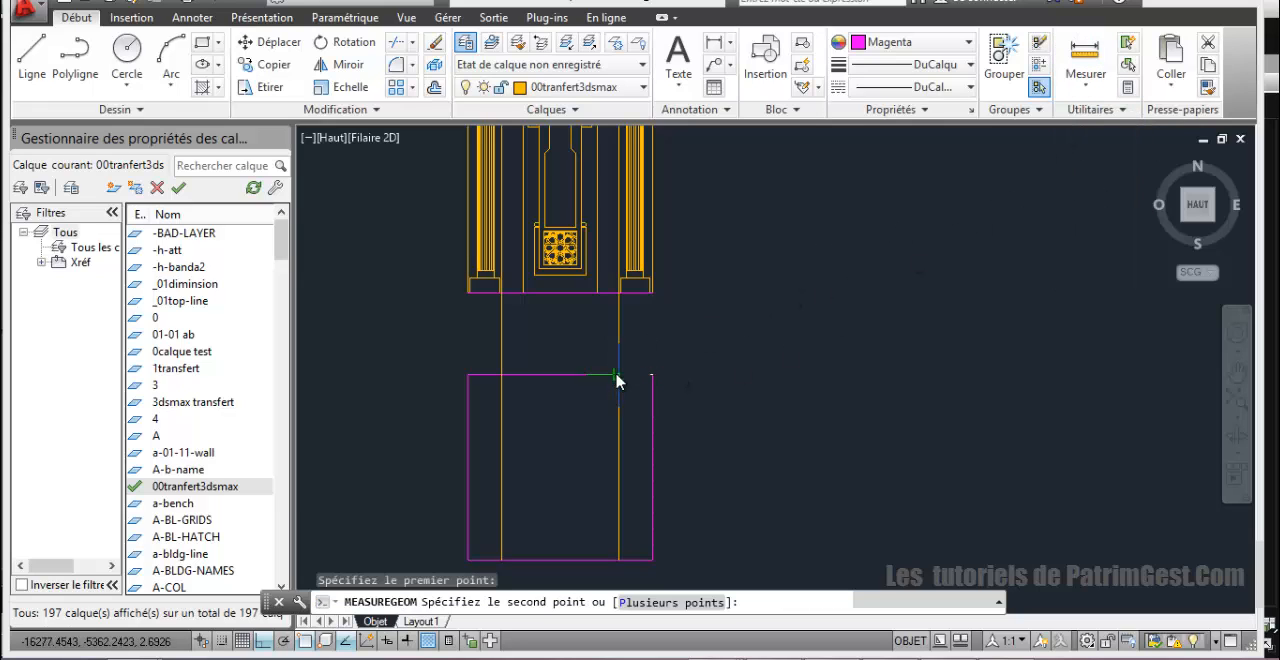
pyautogui.click(618, 376)
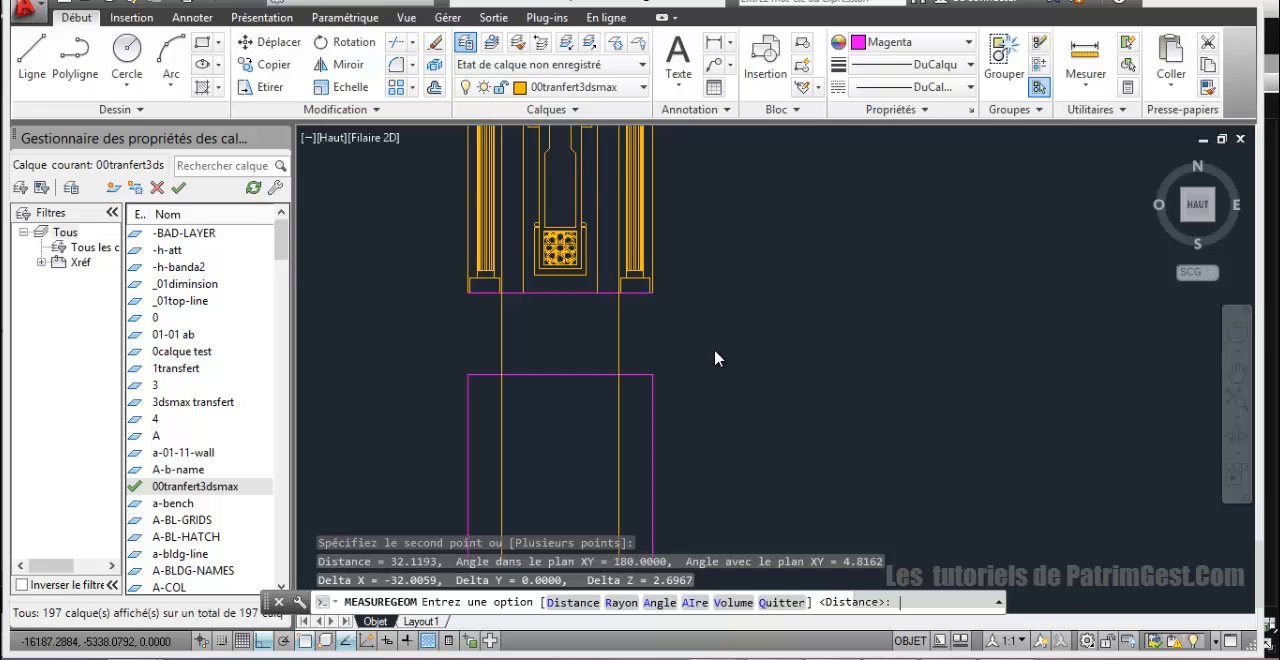
pyautogui.press('Escape')
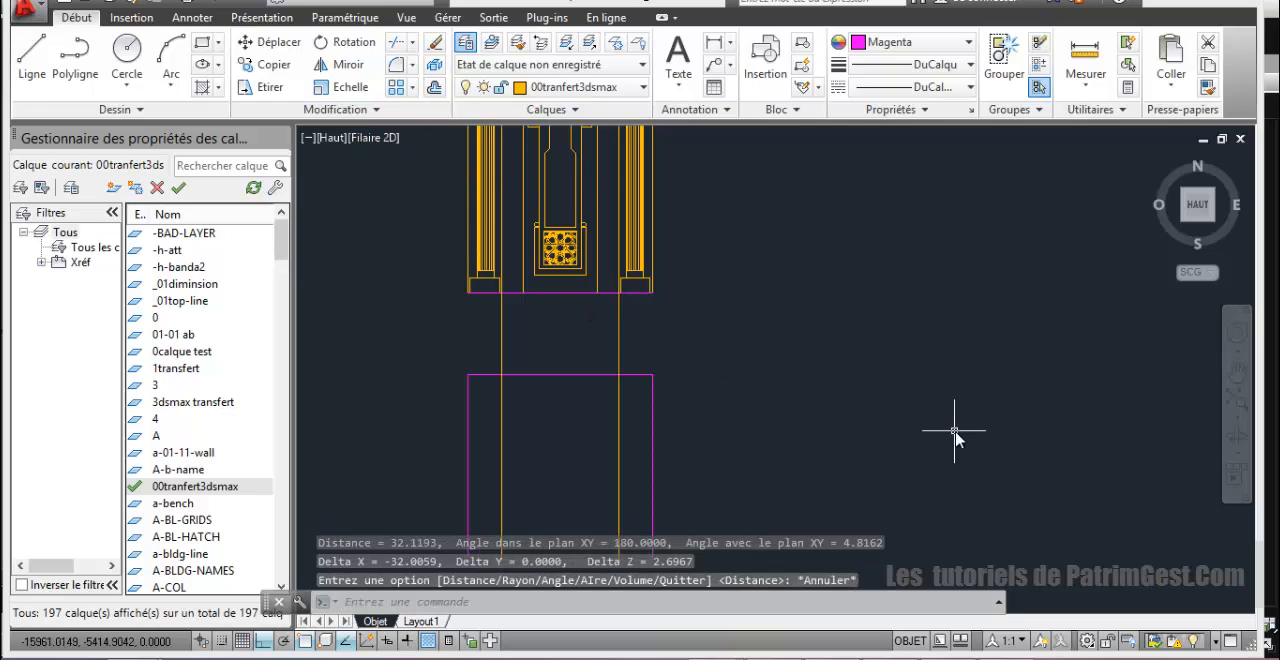
pyautogui.write('32.11')
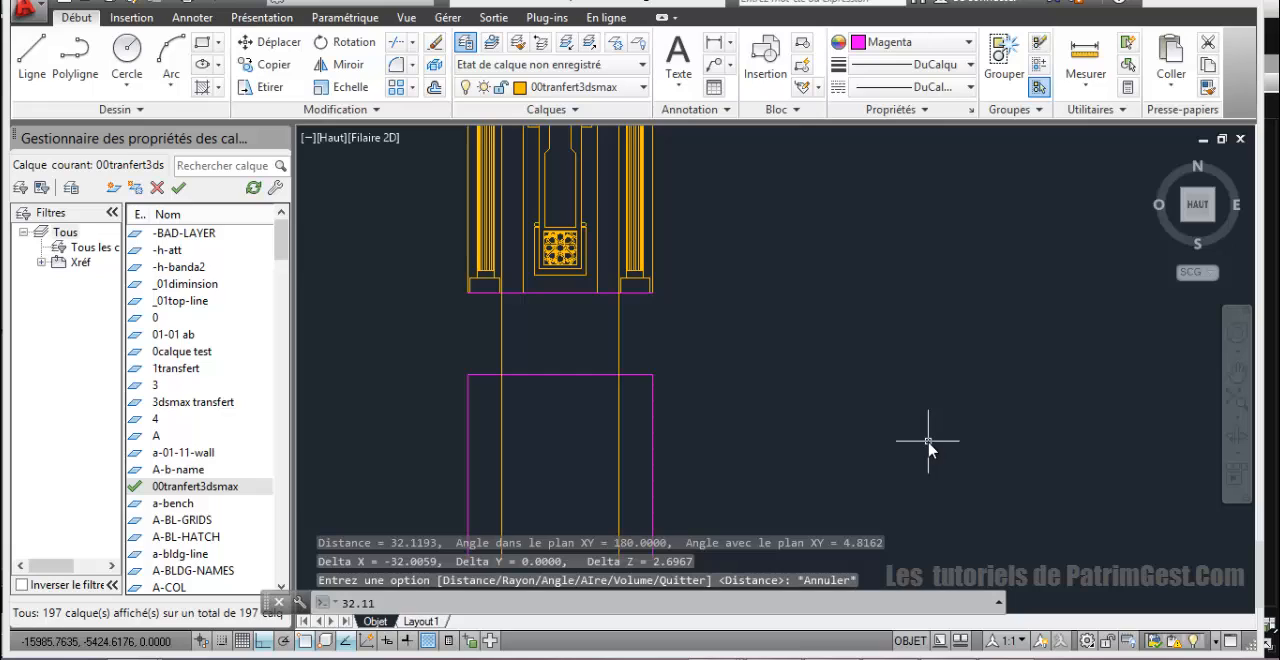
pyautogui.write('93')
pyautogui.press('Return')
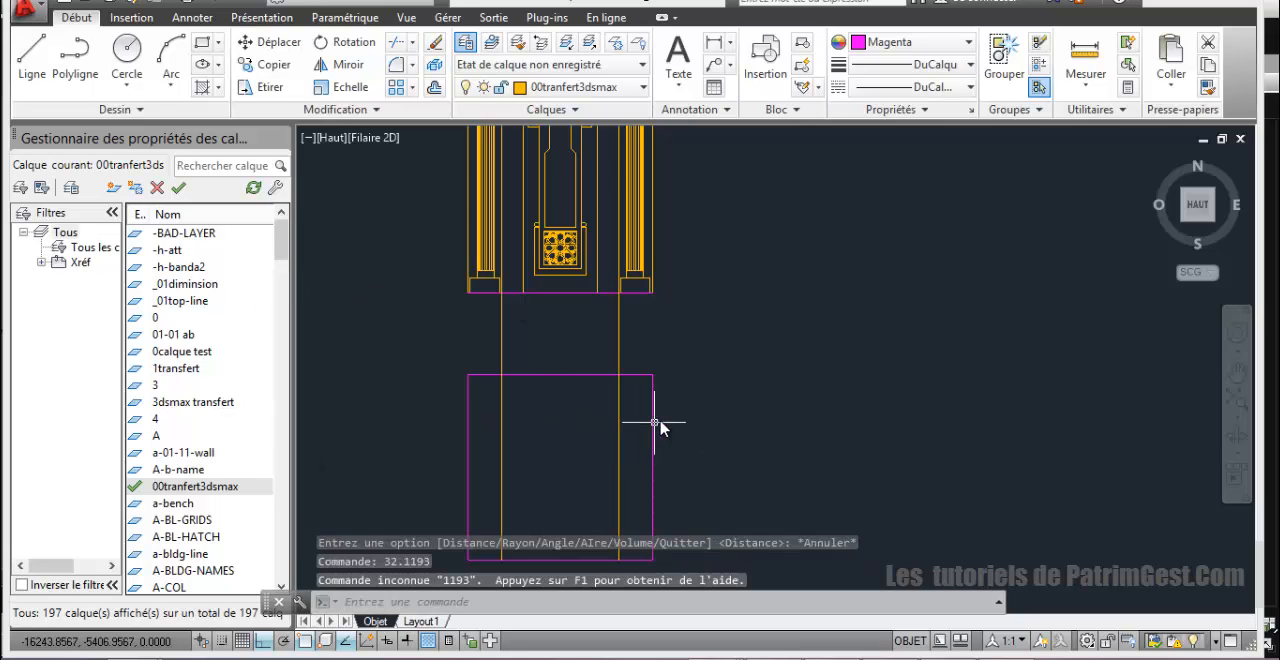
pyautogui.click(595, 376)
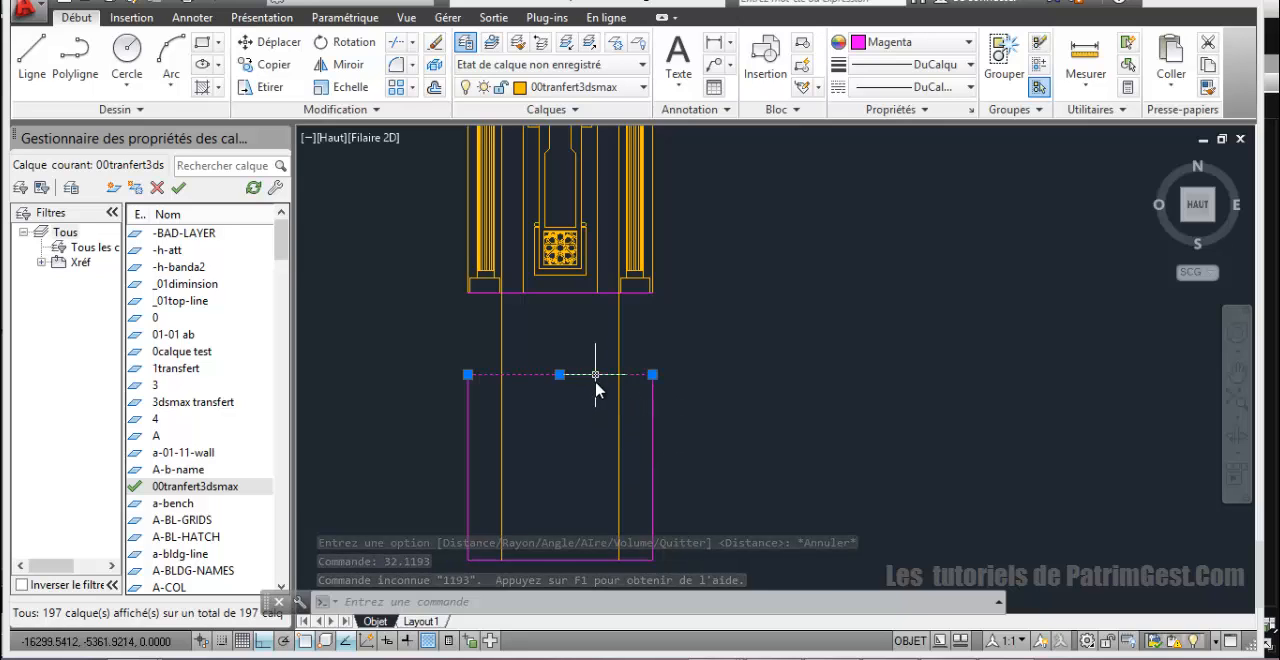
pyautogui.click(587, 430)
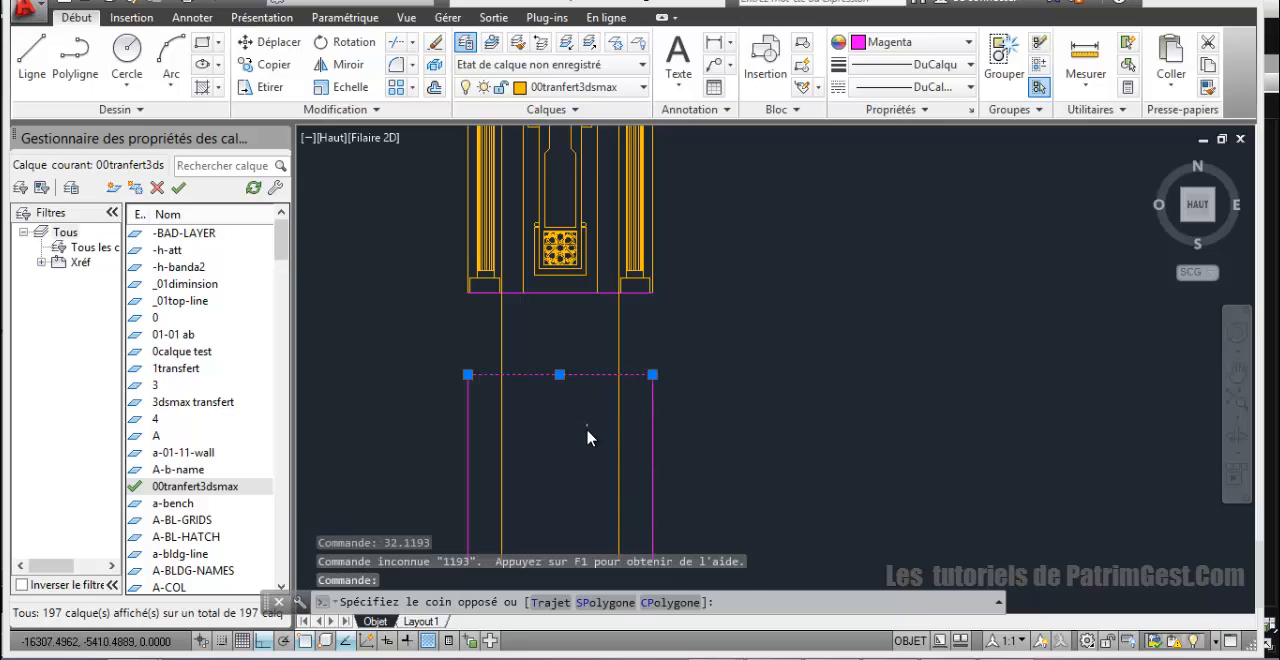
pyautogui.click(434, 87)
pyautogui.press('Return')
pyautogui.click(560, 376)
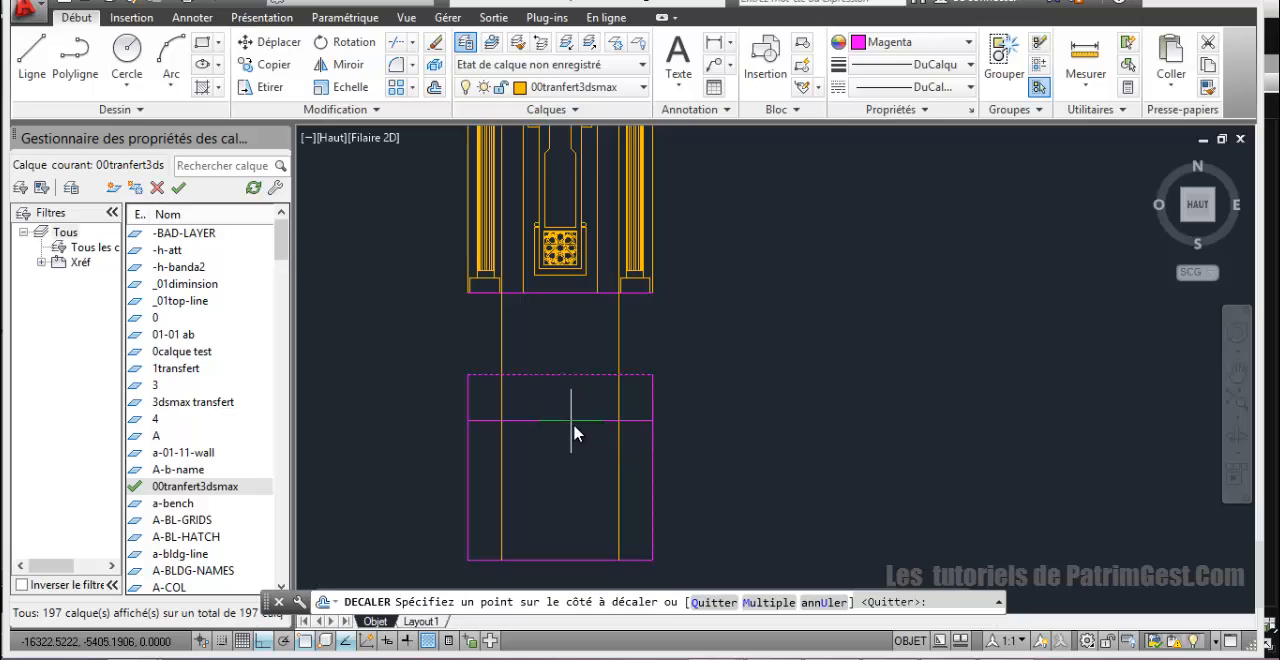
pyautogui.moveTo(602, 490)
pyautogui.mouseDown(button='middle')
pyautogui.moveTo(591, 474)
pyautogui.moveTo(586, 500)
pyautogui.moveTo(585, 480)
pyautogui.mouseUp(button='middle')
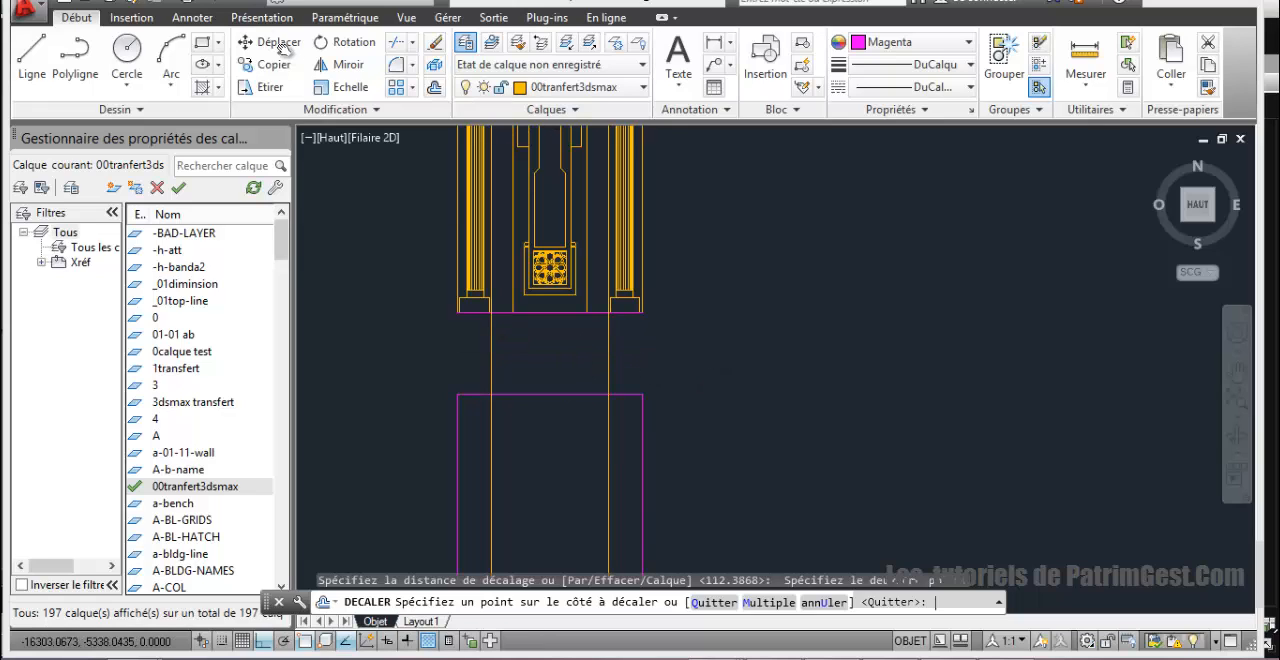
pyautogui.press('Escape')
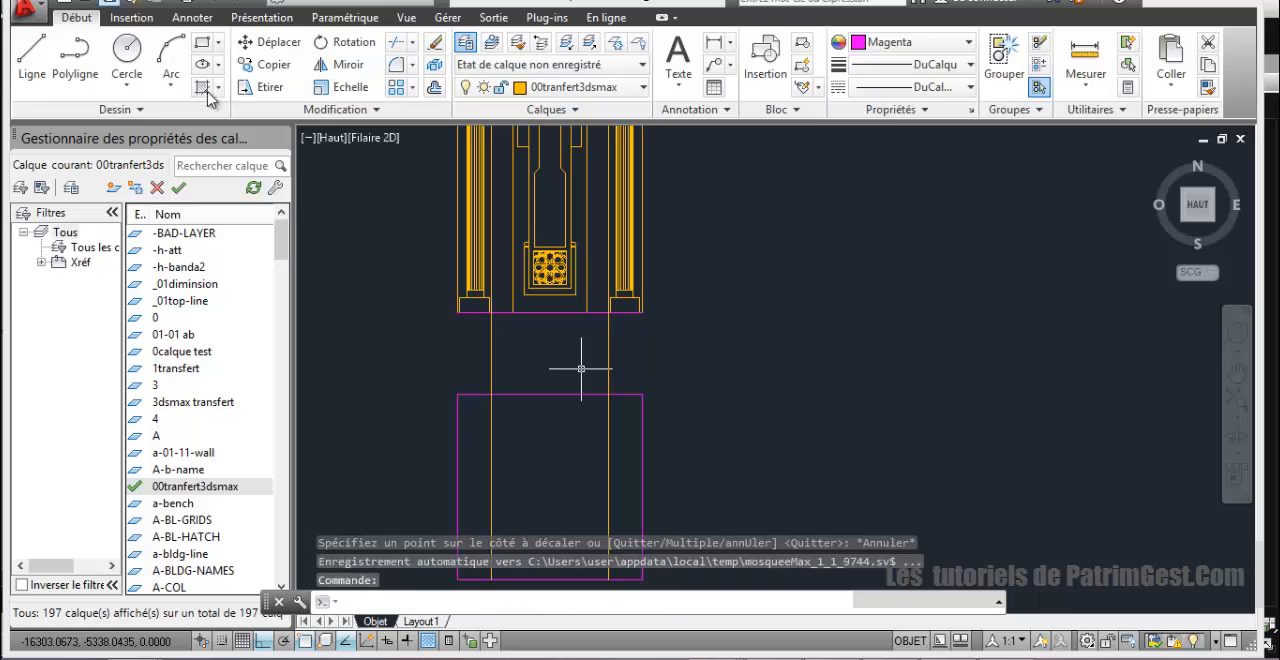
# Step: Offset the square's upper and lower edges inward by 32.1193
pyautogui.click(435, 92)
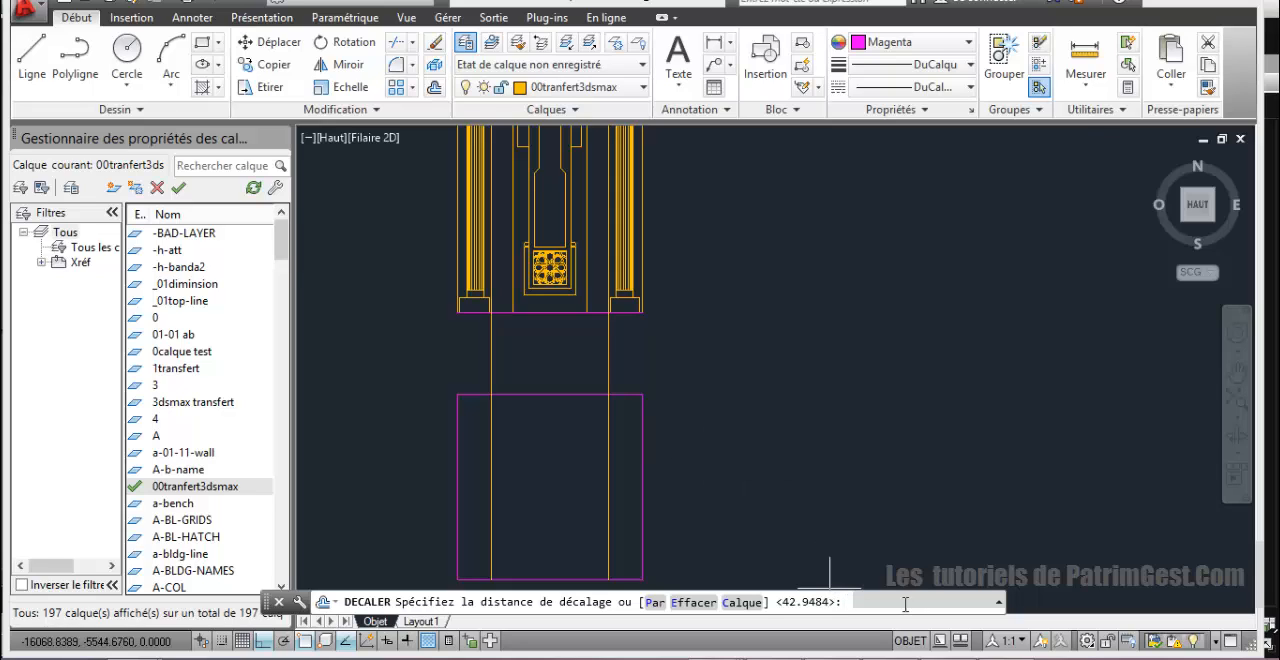
pyautogui.press('Return')
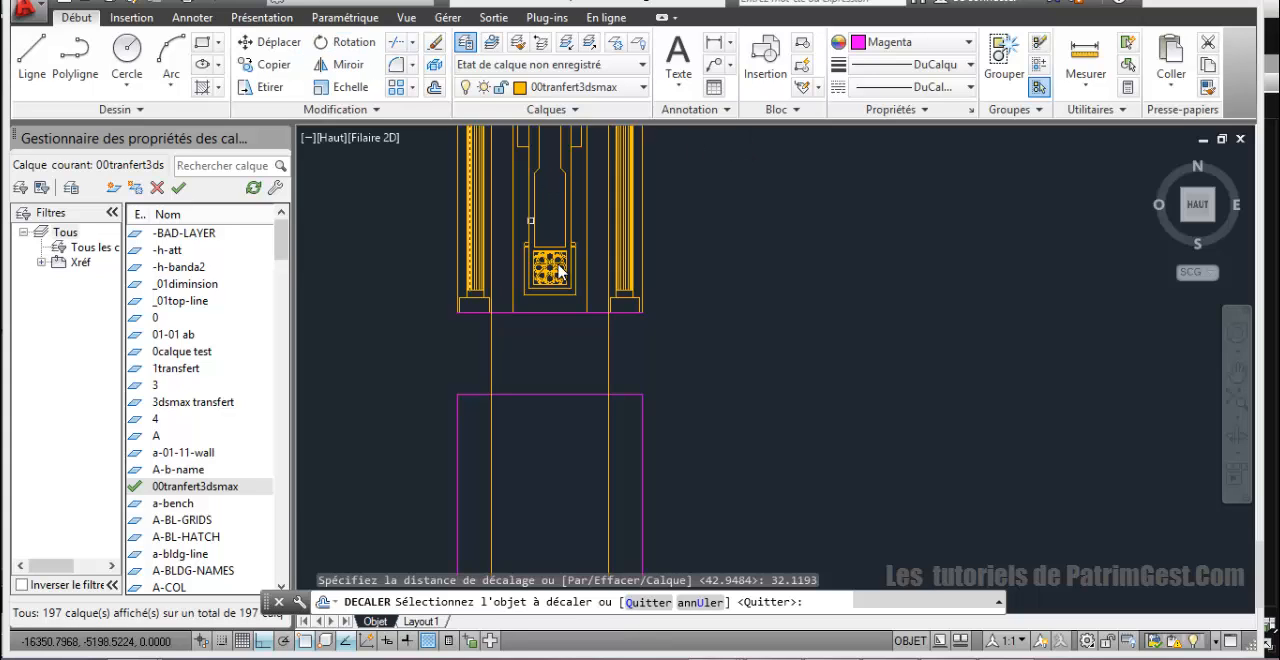
pyautogui.click(600, 397)
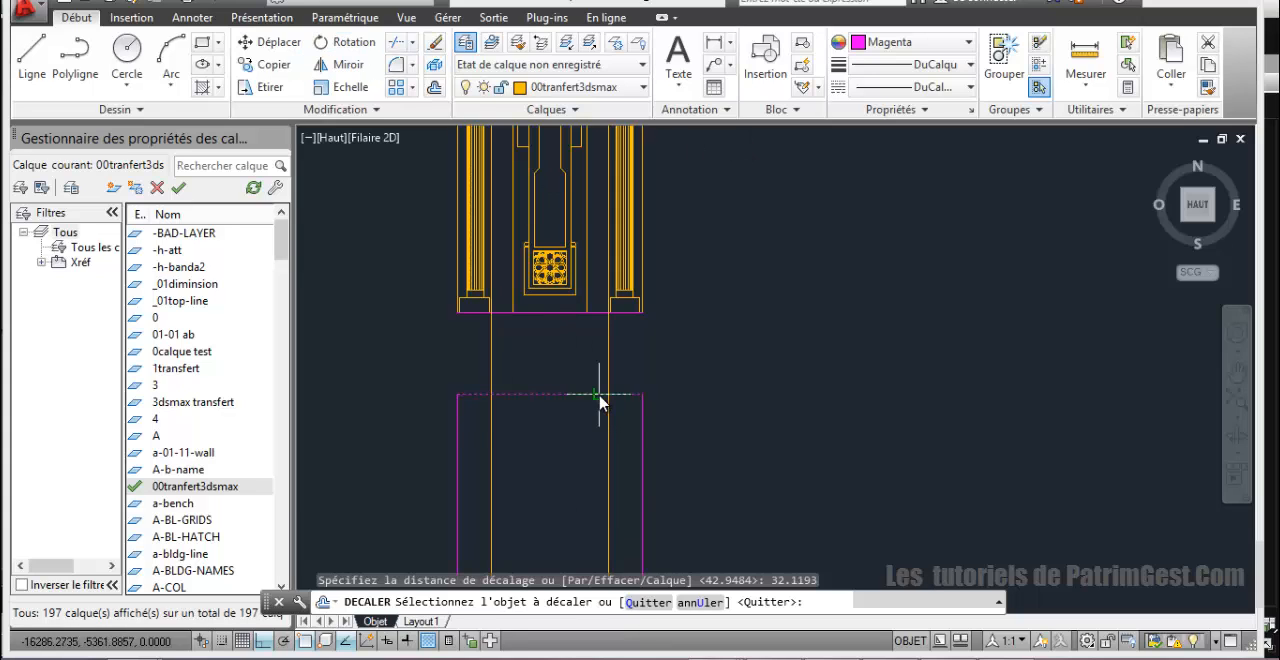
pyautogui.click(591, 467)
pyautogui.moveTo(583, 566); pyautogui.dragTo(571, 376, button='middle')
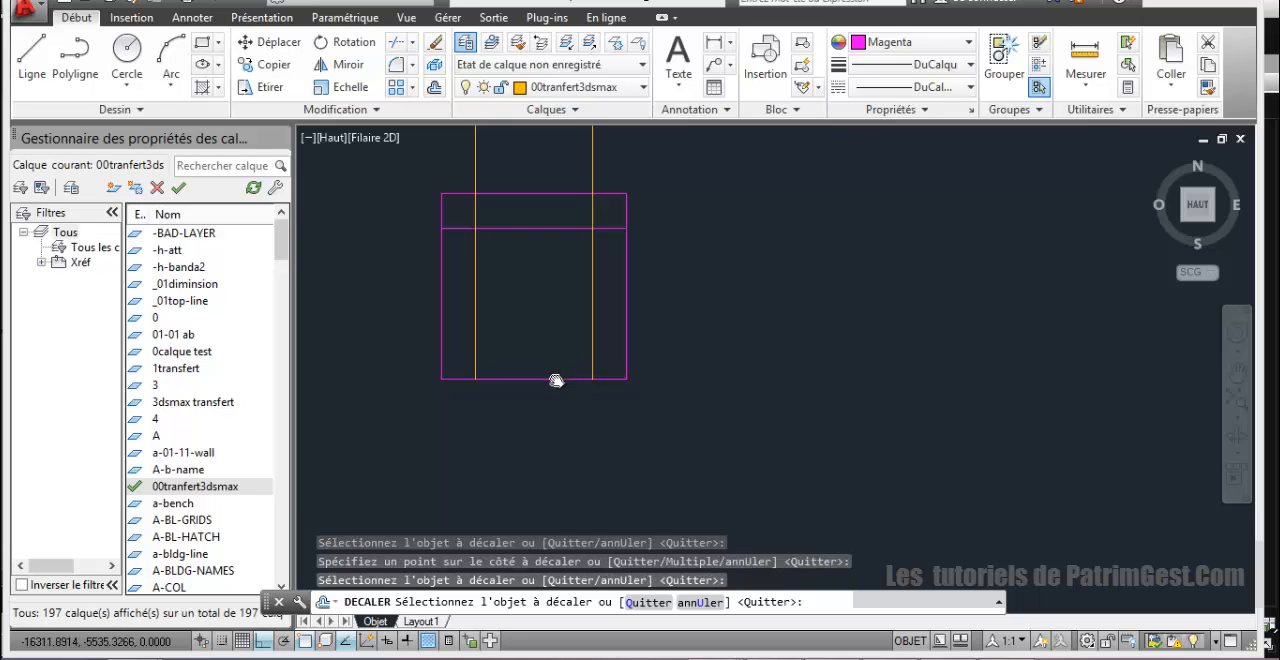
pyautogui.click(556, 378)
pyautogui.click(545, 320)
pyautogui.moveTo(543, 337); pyautogui.dragTo(567, 472, button='middle')
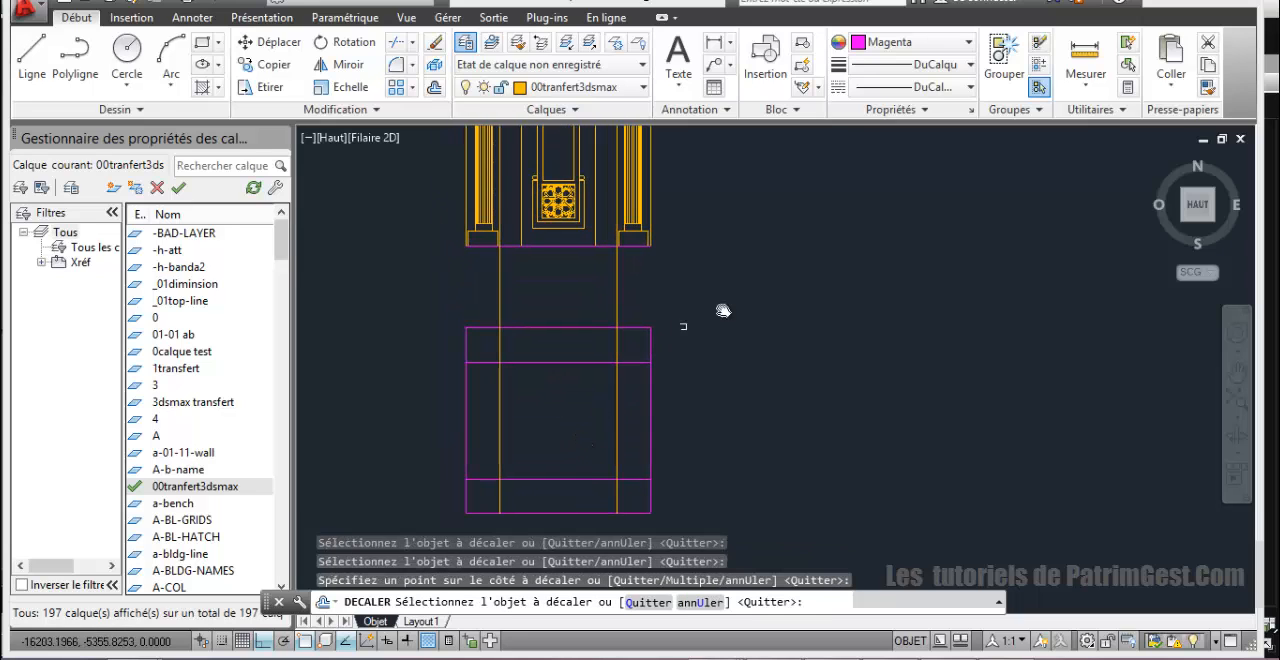
pyautogui.rightClick(732, 294)
pyautogui.click(768, 316)
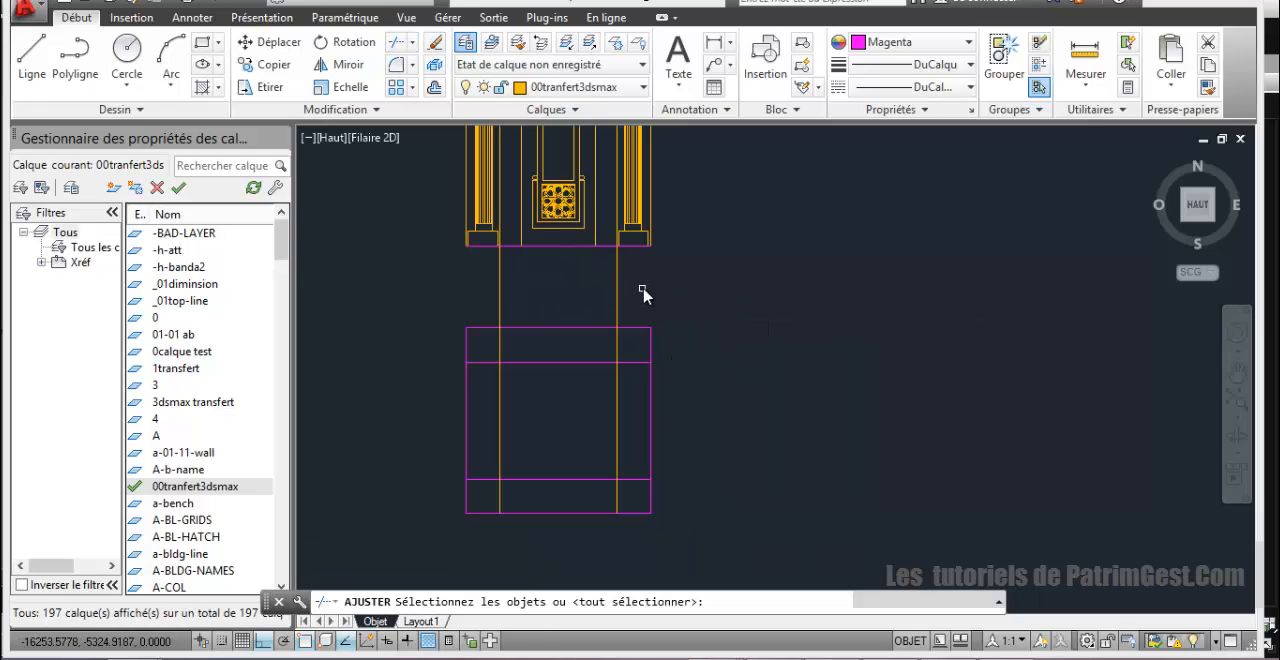
# Step: Trim away both projected column lines in the gap between the minaret's base and the square
pyautogui.press('Return')
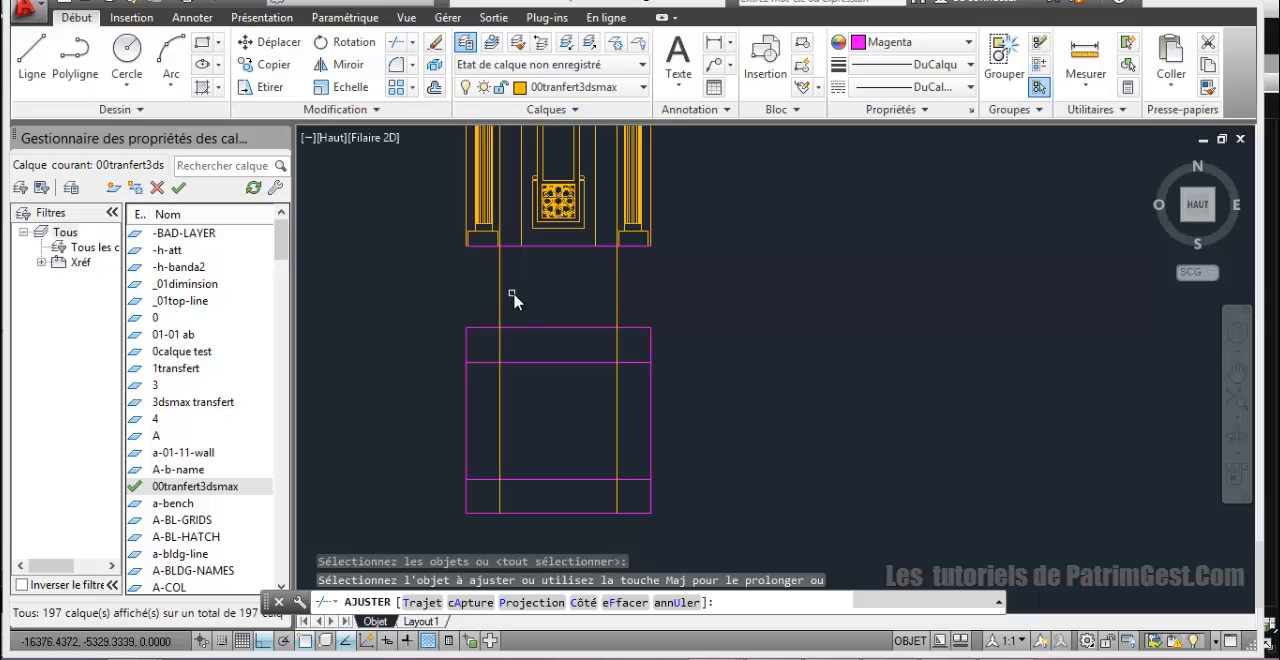
pyautogui.click(632, 294)
pyautogui.click(516, 294)
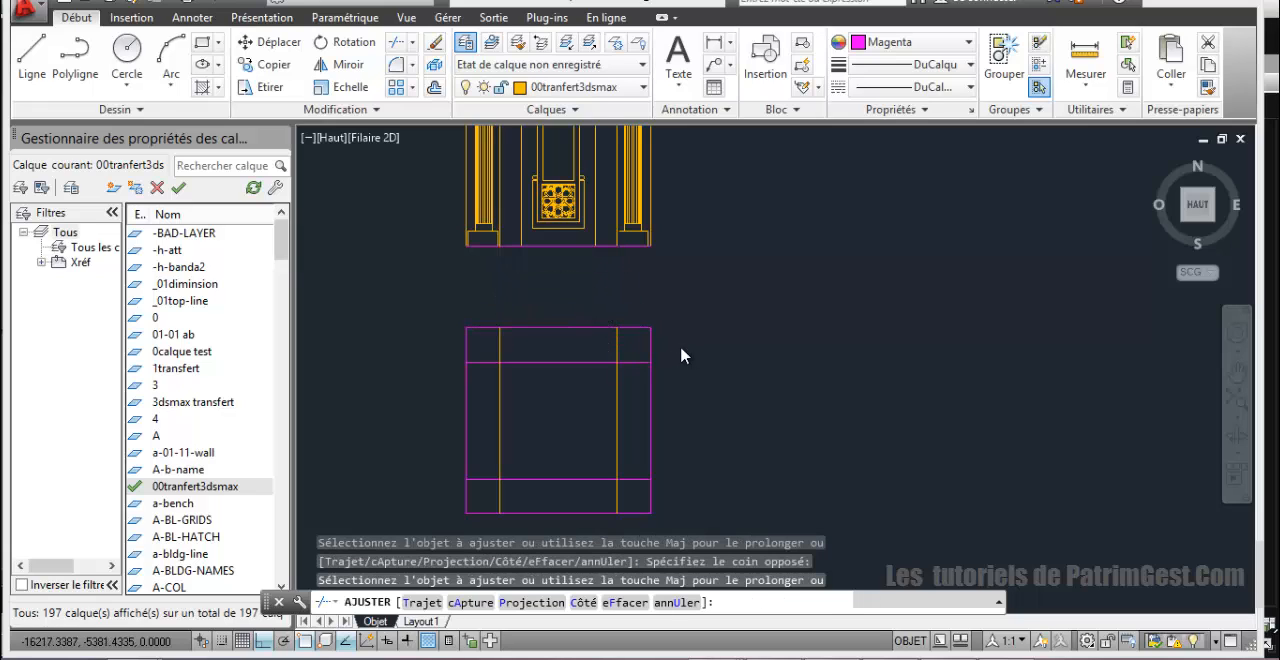
# Step: Trim the outer edge segments off all four corners of the square to notch them along the offset and column lines
pyautogui.click(681, 349)
pyautogui.click(642, 326)
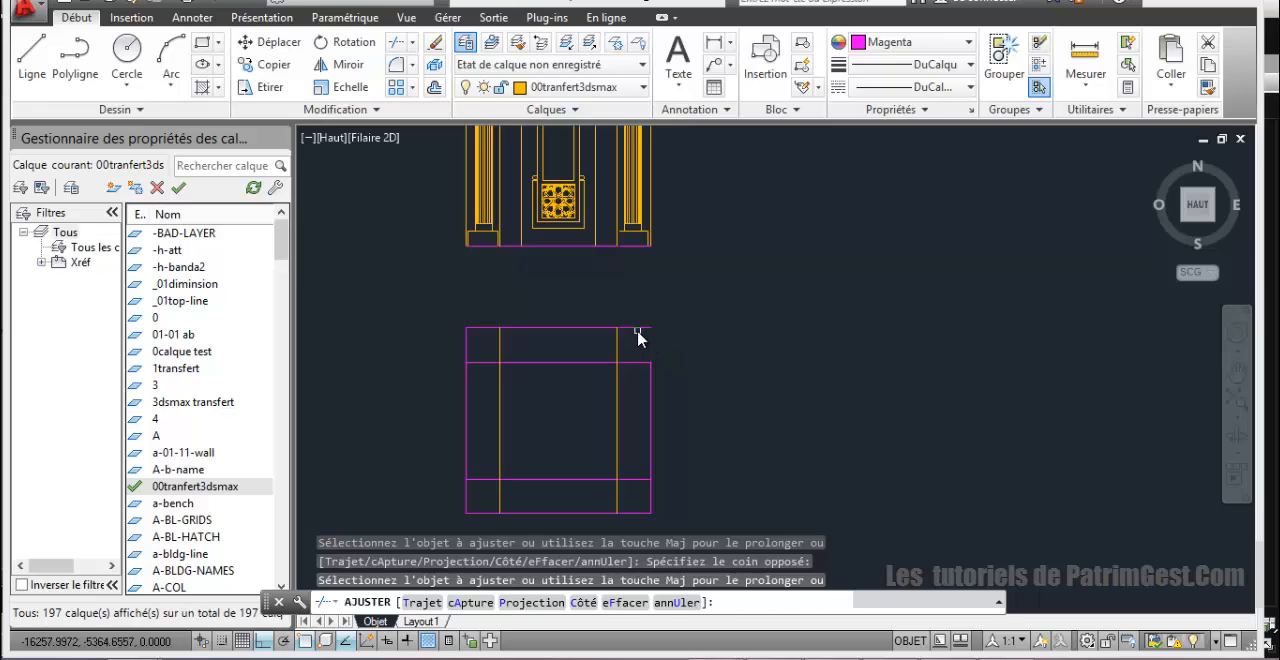
pyautogui.click(458, 330)
pyautogui.click(484, 346)
pyautogui.click(478, 530)
pyautogui.click(688, 510)
pyautogui.click(652, 516)
pyautogui.click(637, 505)
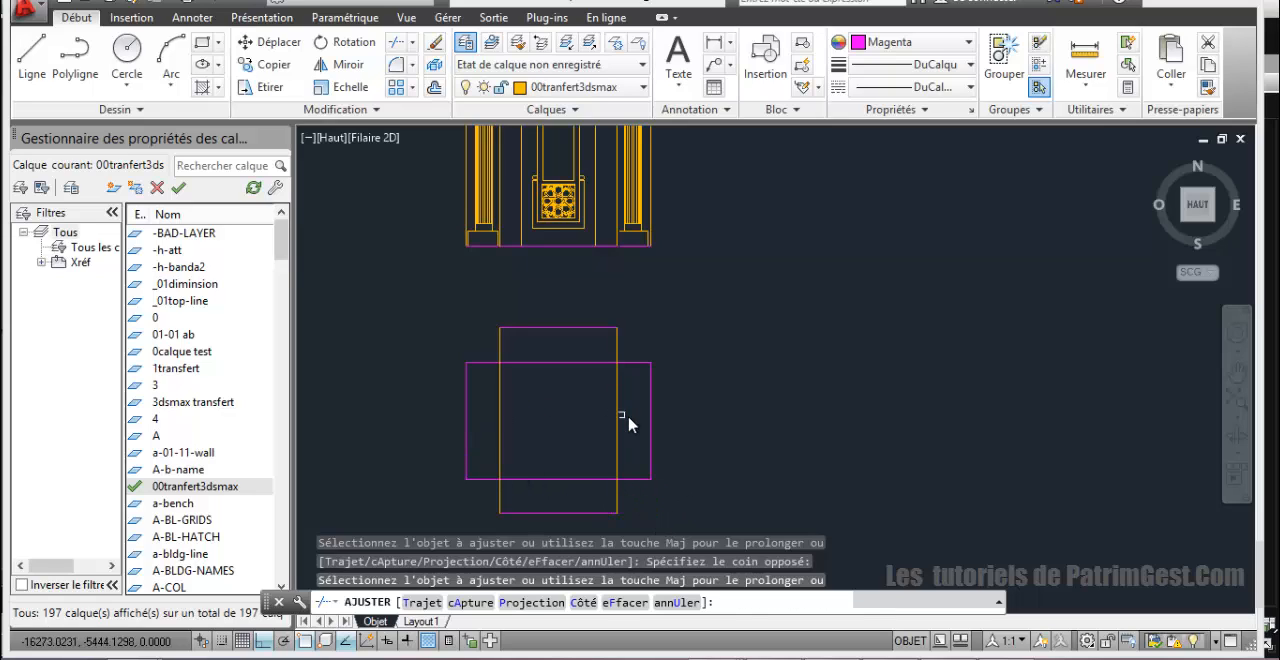
# Step: Trim the four line segments crossing the interior so only the cross-shaped plan outline remains, and end the trimming
pyautogui.click(590, 480)
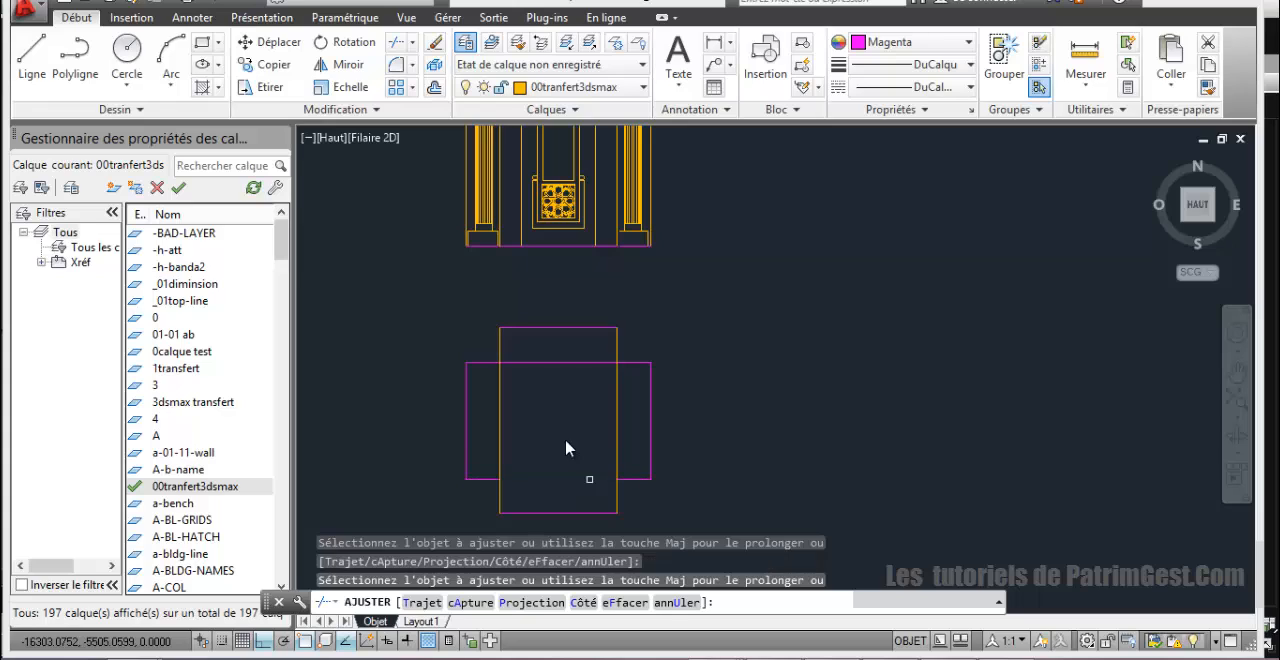
pyautogui.click(617, 425)
pyautogui.click(500, 412)
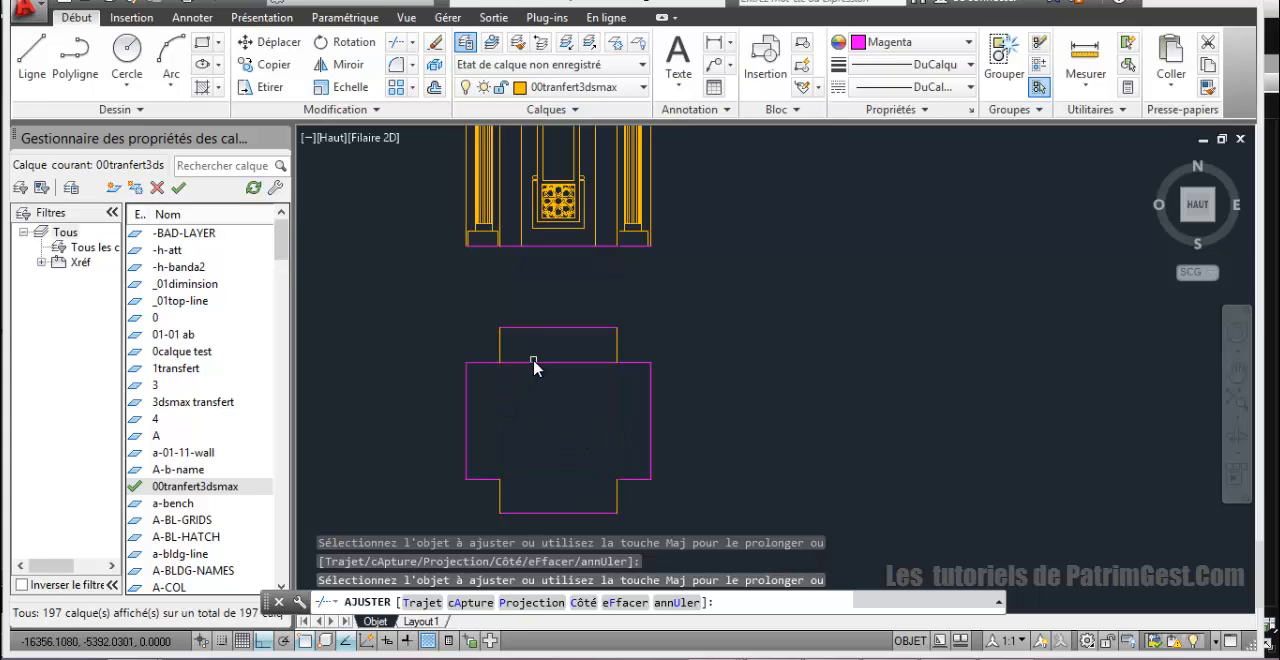
pyautogui.click(534, 363)
pyautogui.scroll(1, 610, 373)
pyautogui.scroll(-1, 610, 373)
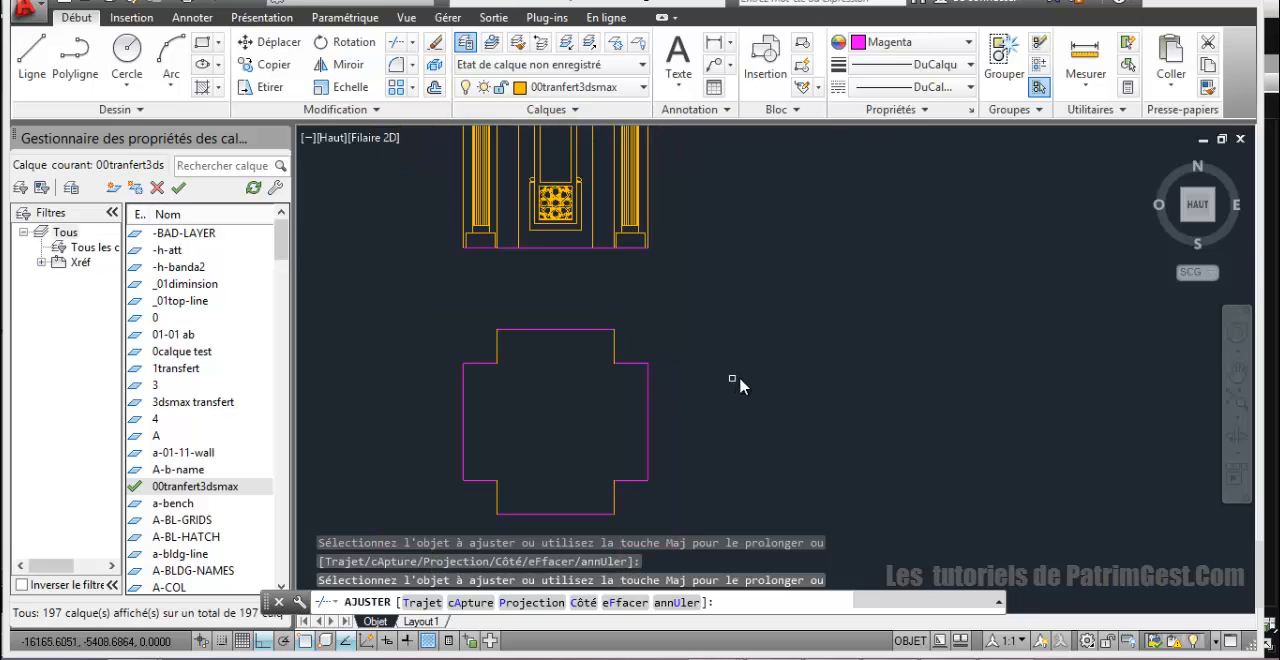
pyautogui.rightClick(757, 384)
pyautogui.click(790, 389)
# Step: Copy the whole cross-shaped plan outline horizontally to the right of the original, using its right edge's midpoint as base point
pyautogui.scroll(-2, 766, 392)
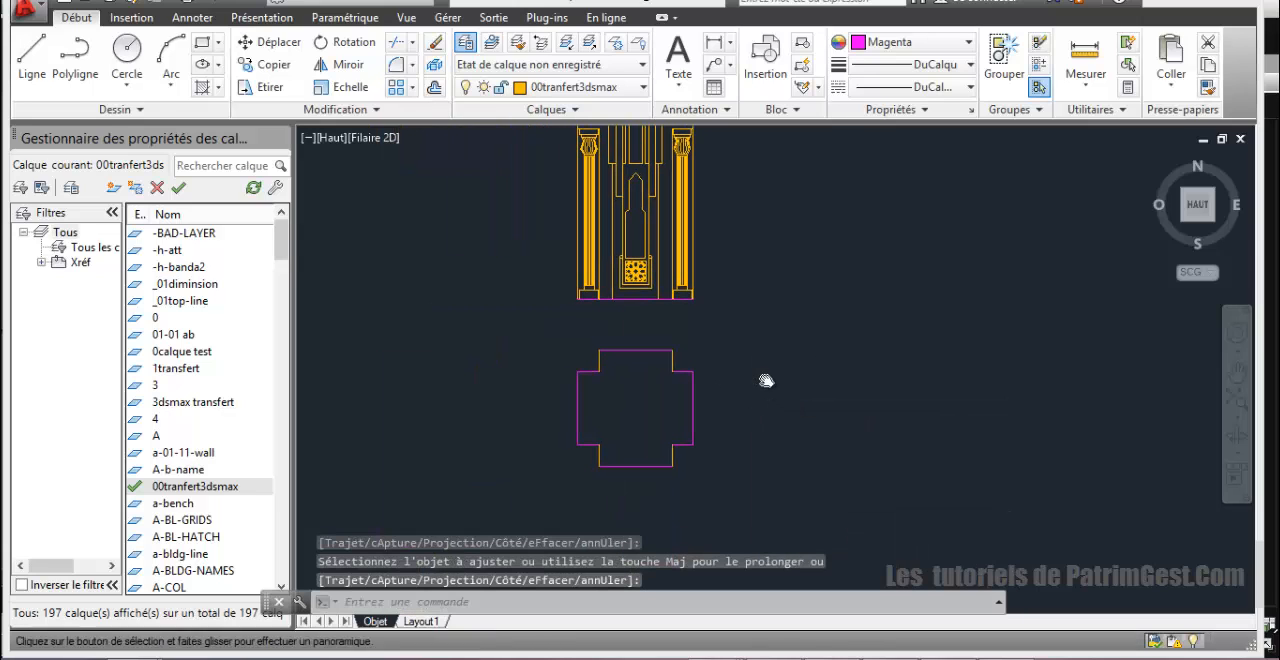
pyautogui.click(551, 338)
pyautogui.click(728, 495)
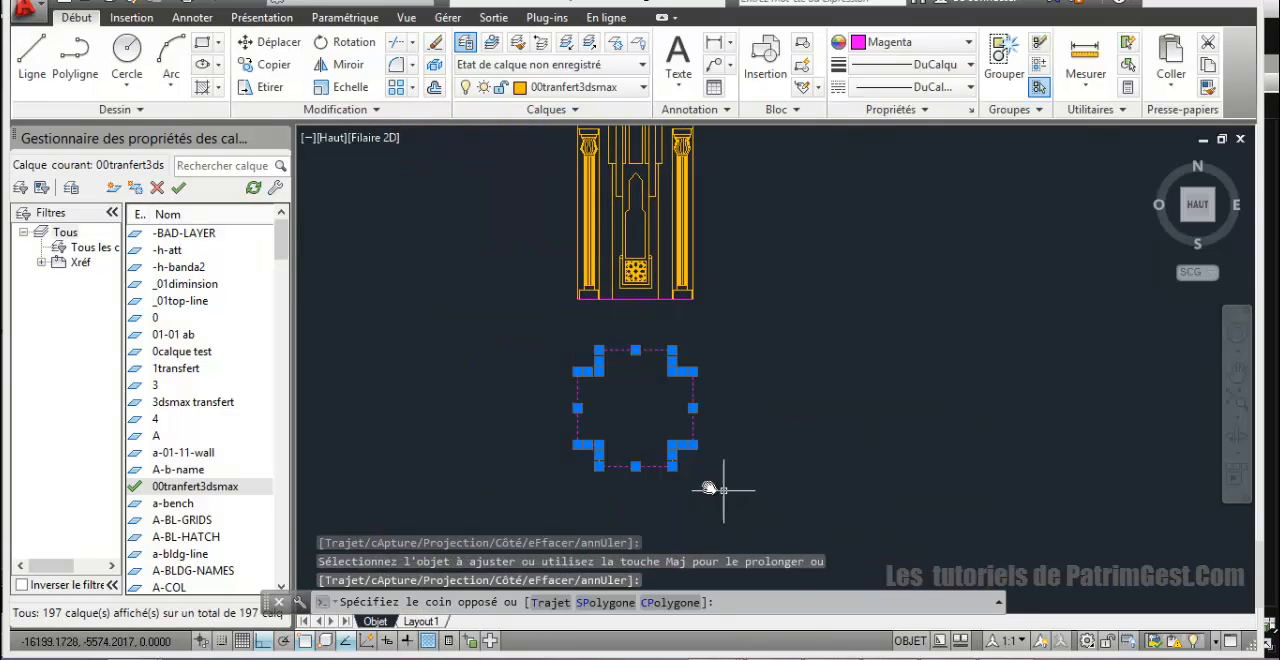
pyautogui.click(268, 64)
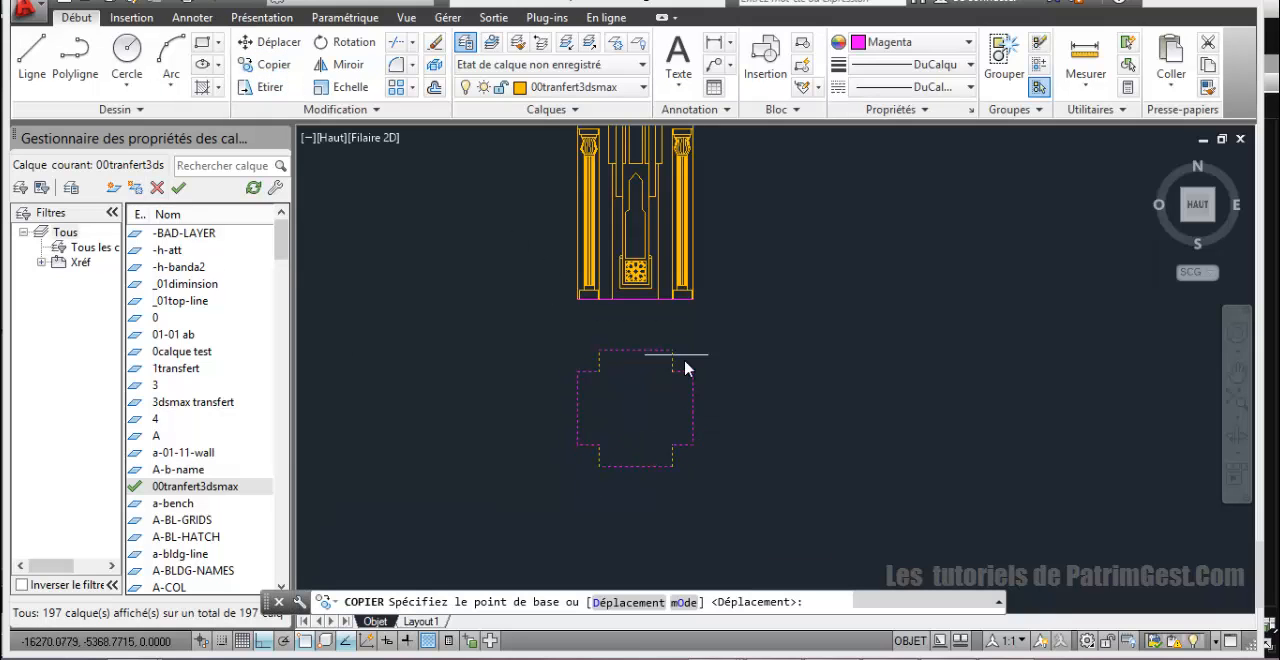
pyautogui.click(692, 407)
pyautogui.click(851, 408)
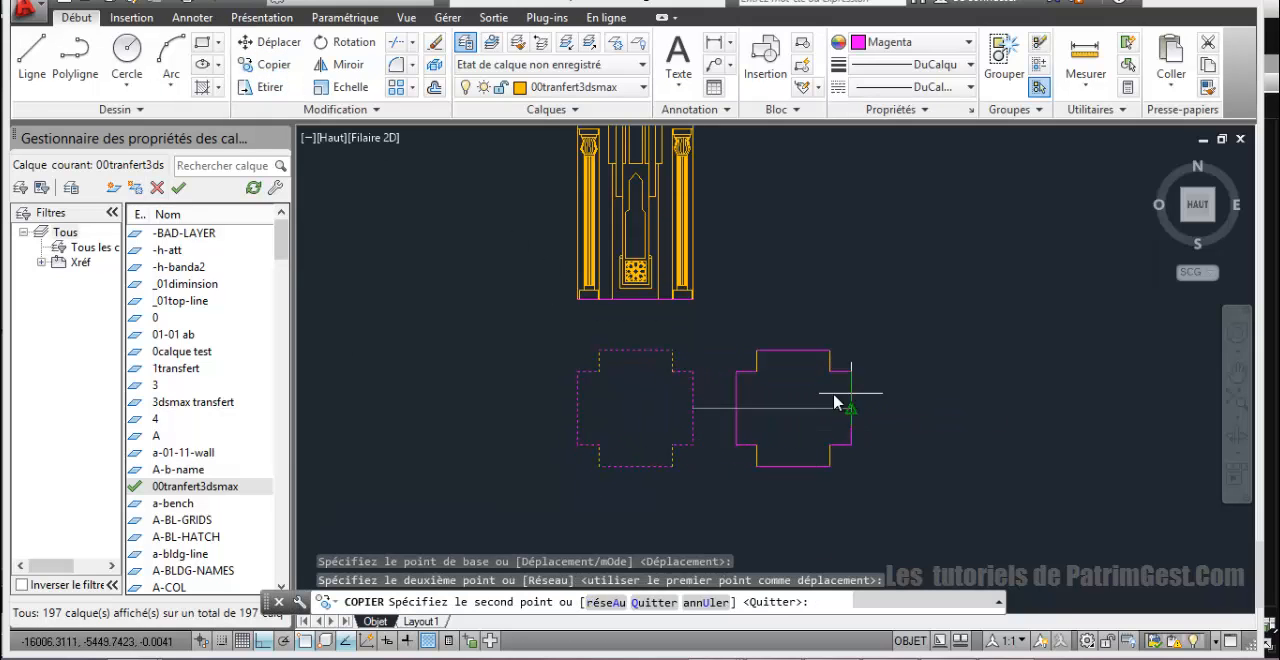
pyautogui.rightClick(1123, 338)
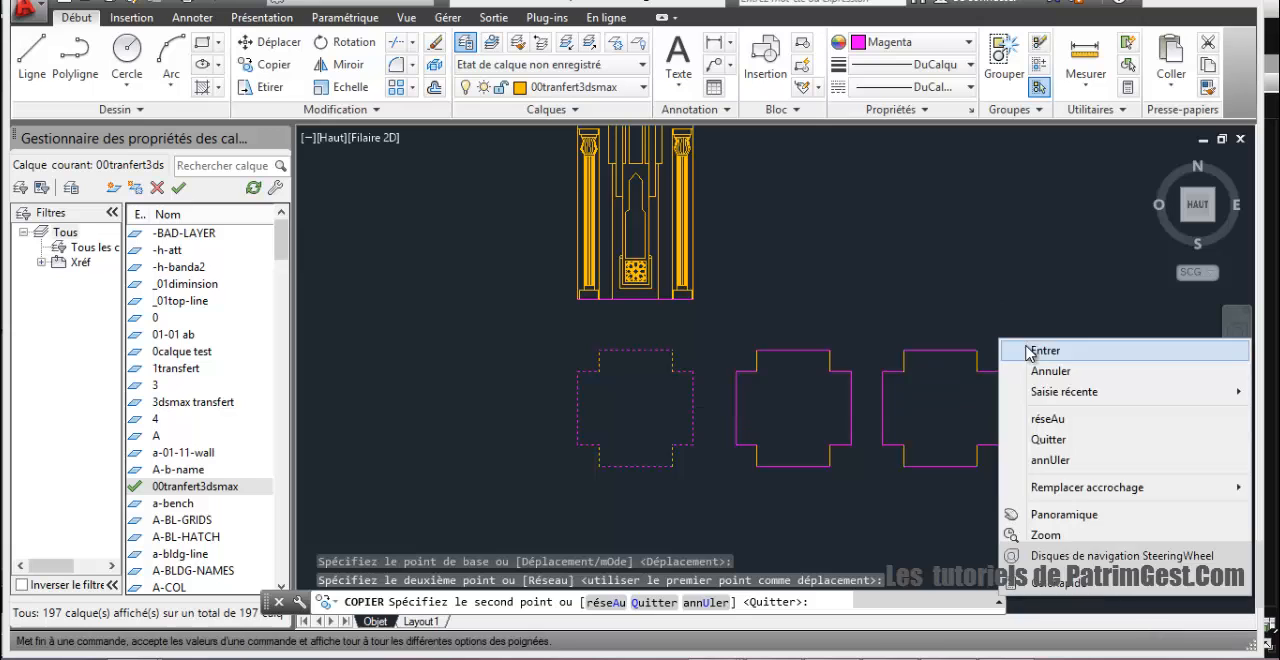
pyautogui.click(1145, 346)
# Step: Examine the lower part of the minaret elevation, its columns and arched niche, against the two plan outlines below
pyautogui.scroll(5, 680, 172)
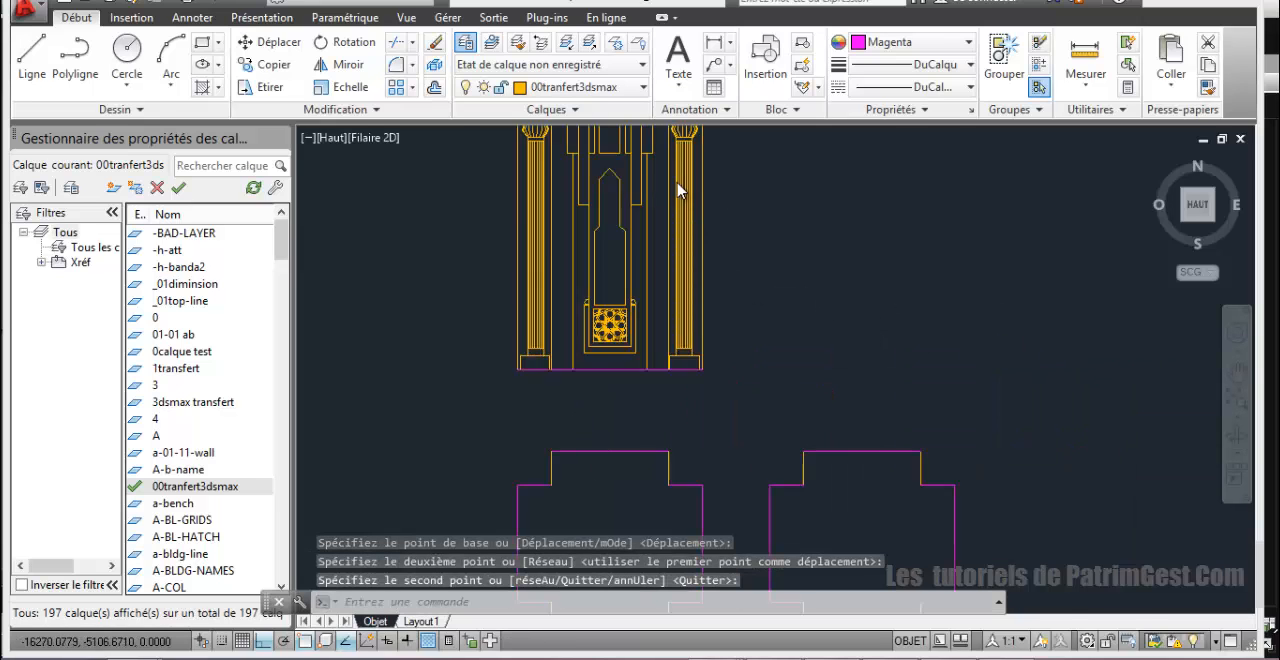
pyautogui.moveTo(700, 210); pyautogui.dragTo(681, 328, button='middle')
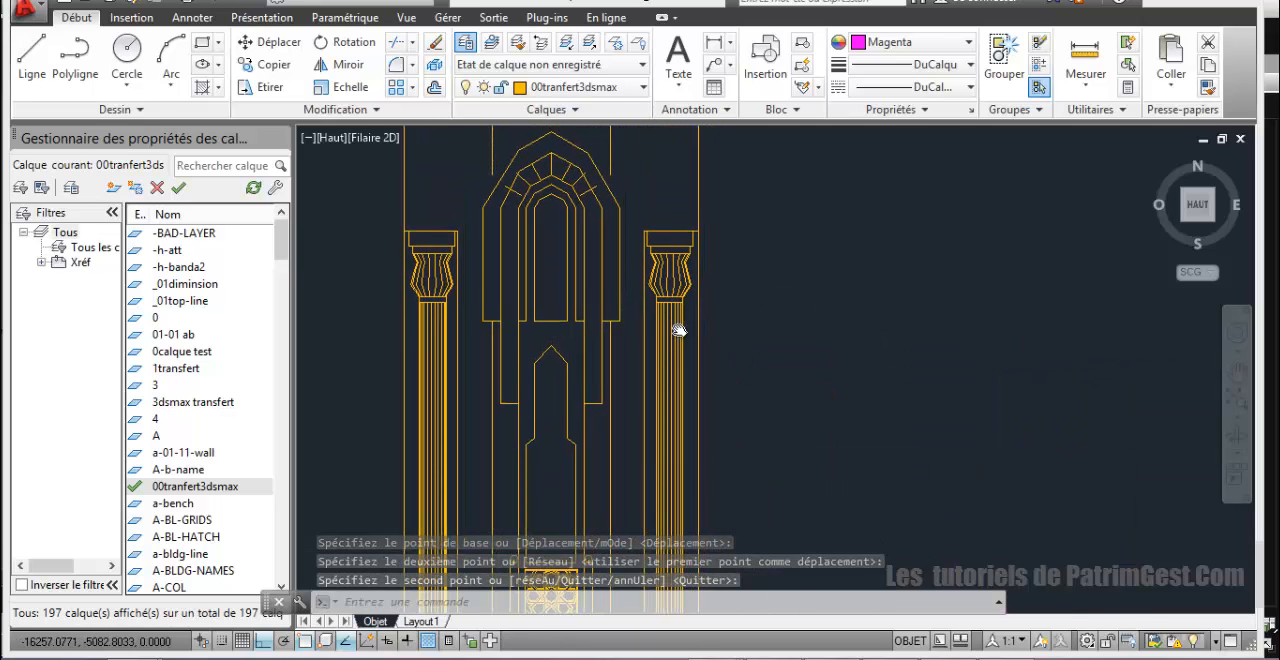
pyautogui.scroll(2, 711, 259)
pyautogui.moveTo(734, 265)
pyautogui.mouseDown(button='middle')
pyautogui.moveTo(739, 306)
pyautogui.moveTo(636, 256)
pyautogui.mouseUp(button='middle')
pyautogui.scroll(-4, 739, 306)
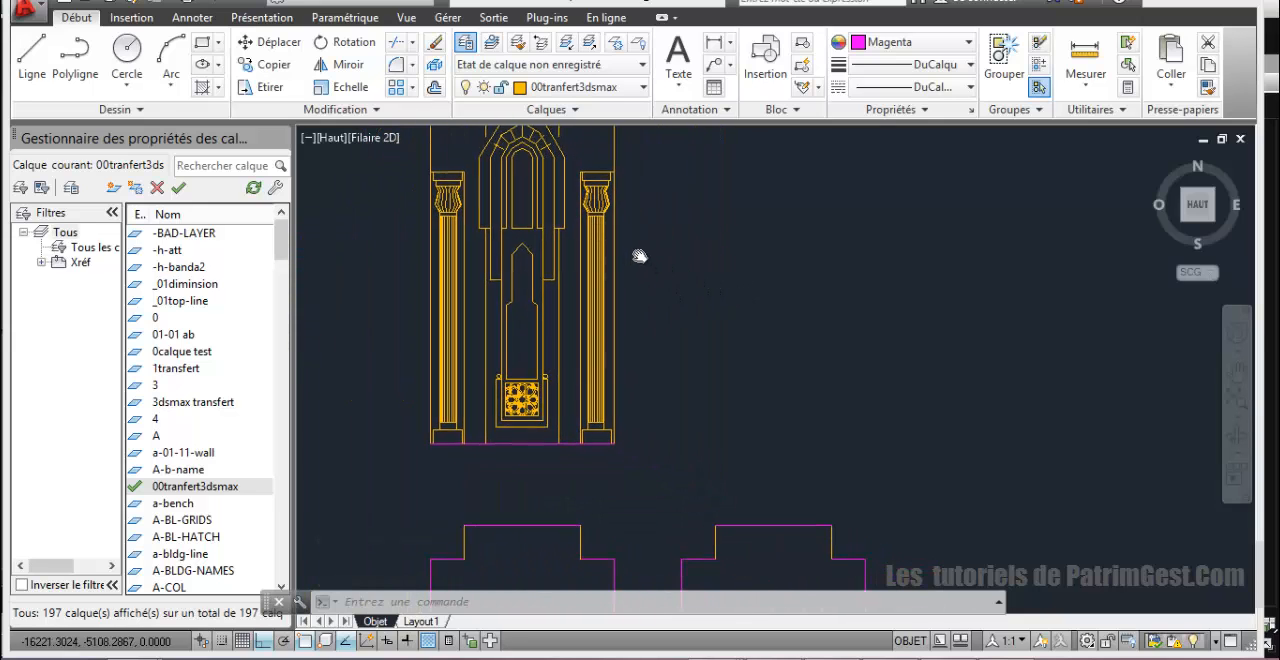
pyautogui.scroll(2, 656, 312)
pyautogui.moveTo(730, 490)
pyautogui.mouseDown(button='middle')
pyautogui.moveTo(708, 407)
pyautogui.moveTo(733, 528)
pyautogui.mouseUp(button='middle')
pyautogui.scroll(-3, 714, 420)
pyautogui.moveTo(781, 288); pyautogui.dragTo(611, 217, button='middle')
pyautogui.moveTo(677, 397); pyautogui.dragTo(713, 221, button='middle')
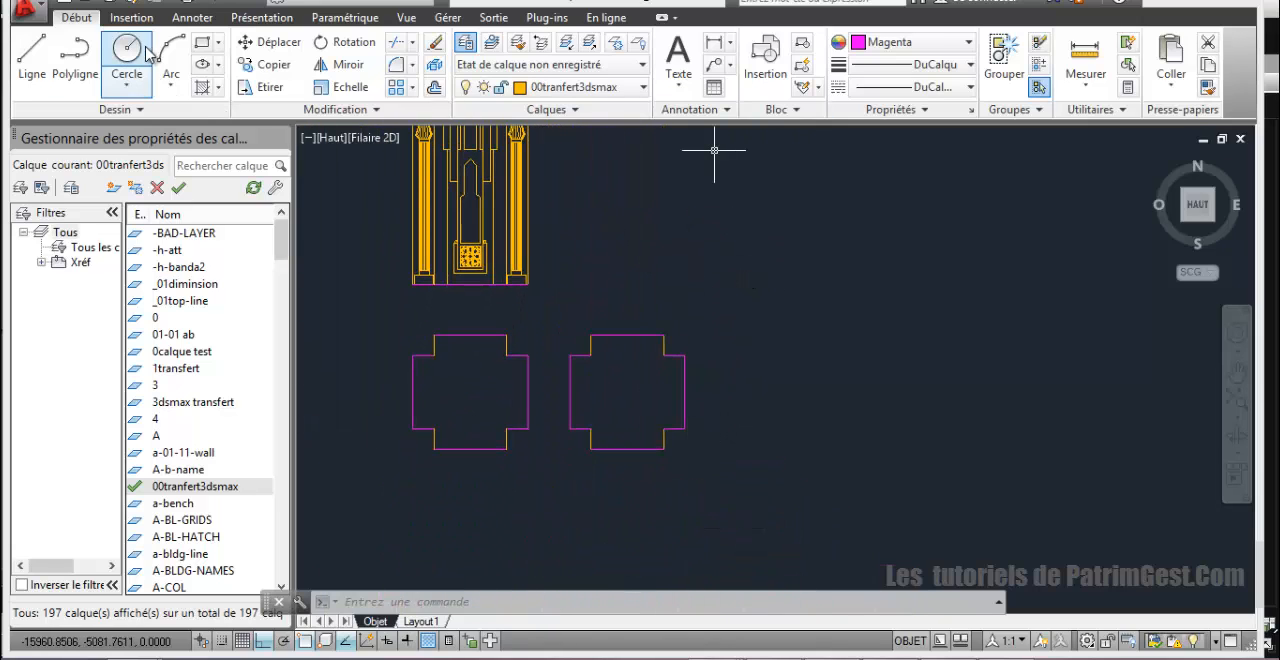
# Step: Draw a vertical centre line across the copied outline between the midpoints of its lower and upper edges
pyautogui.click(31, 55)
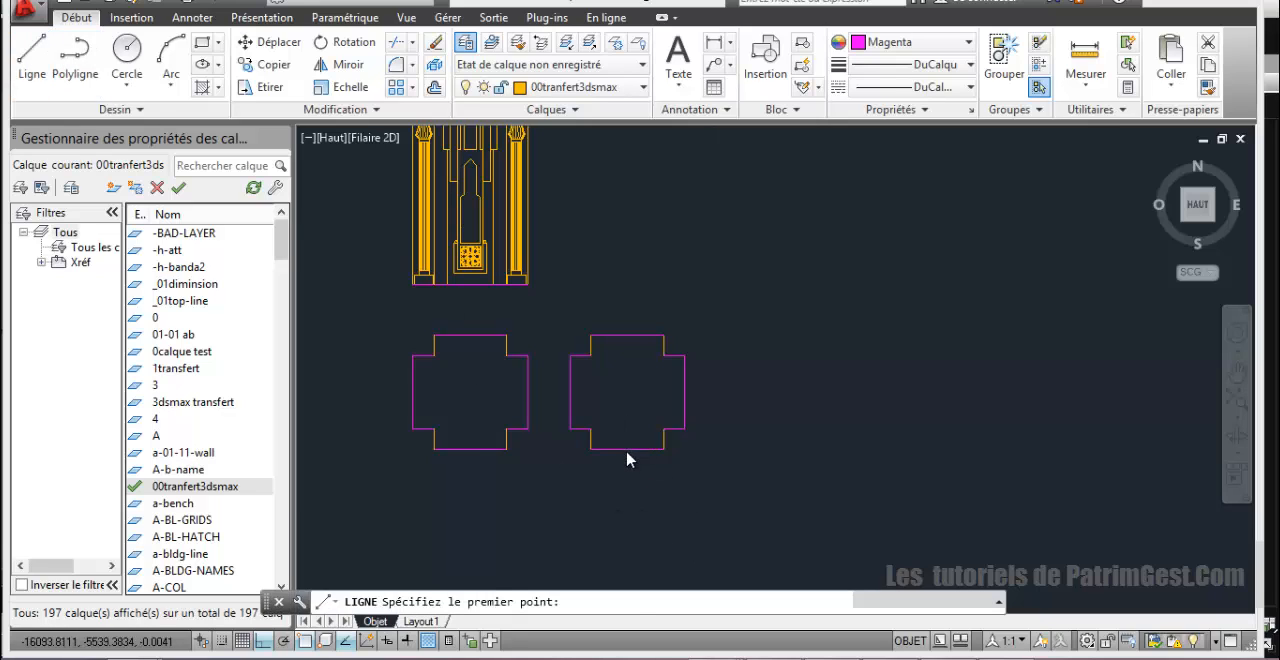
pyautogui.click(627, 449)
pyautogui.click(627, 335)
pyautogui.rightClick(677, 318)
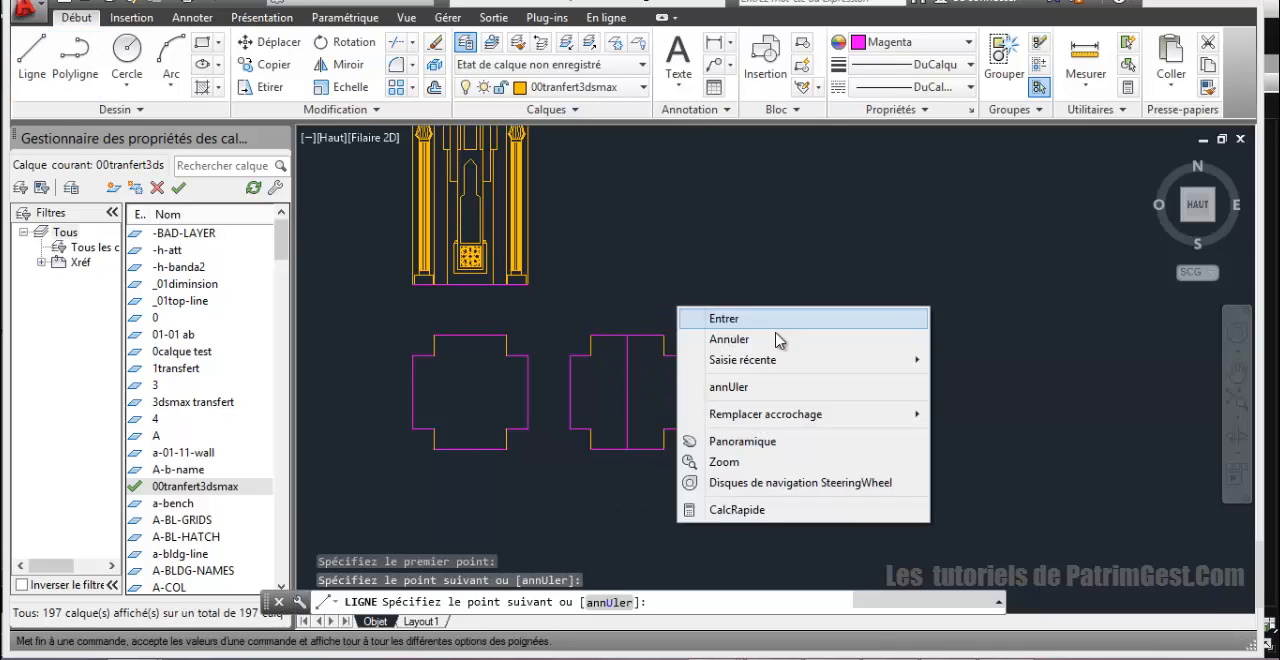
pyautogui.click(716, 318)
# Step: Draw a horizontal centre line across the copied outline between the midpoints of its left and right edges
pyautogui.click(43, 66)
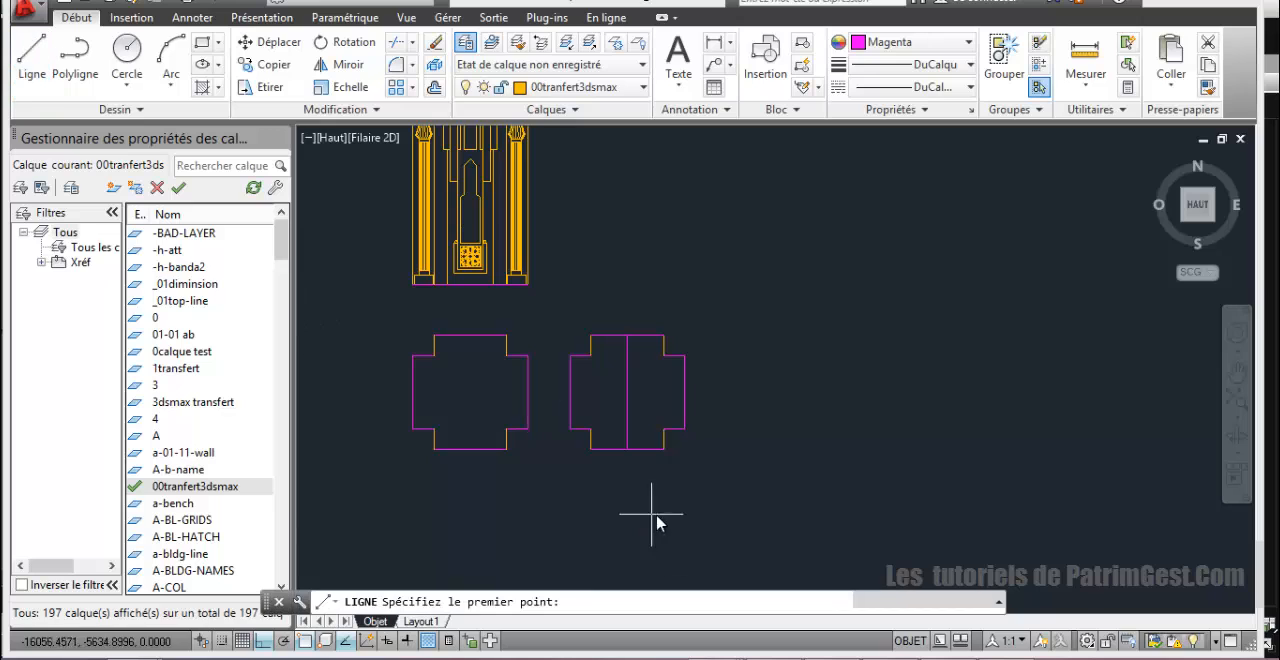
pyautogui.click(570, 394)
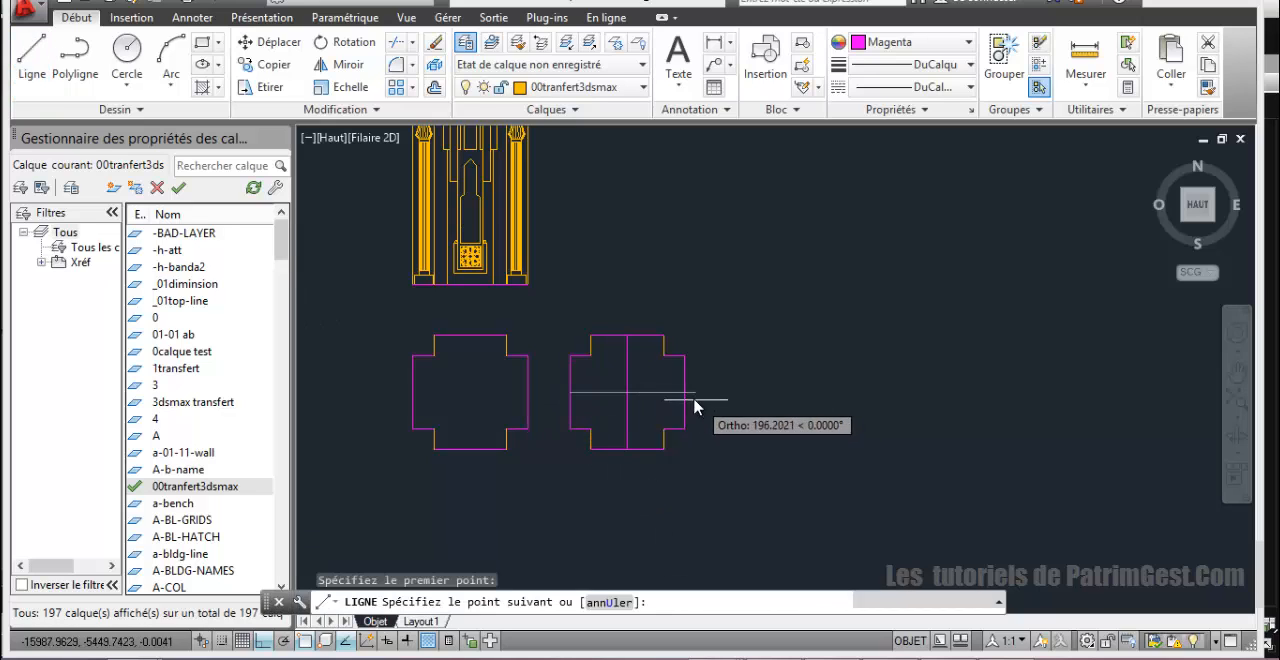
pyautogui.click(685, 393)
pyautogui.rightClick(757, 393)
pyautogui.click(812, 400)
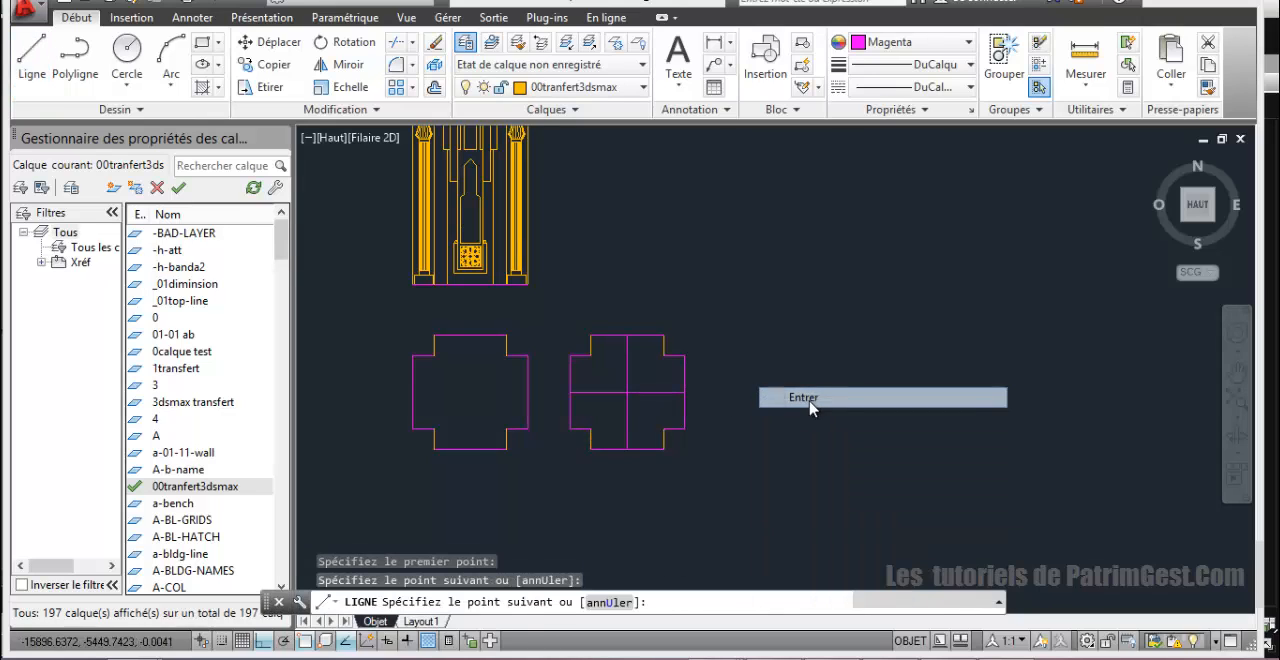
# Step: Measure the distance between the two inner vertical lines of the shaft where they cross the horizontal line above the arch
pyautogui.moveTo(706, 410); pyautogui.dragTo(594, 412, button='middle')
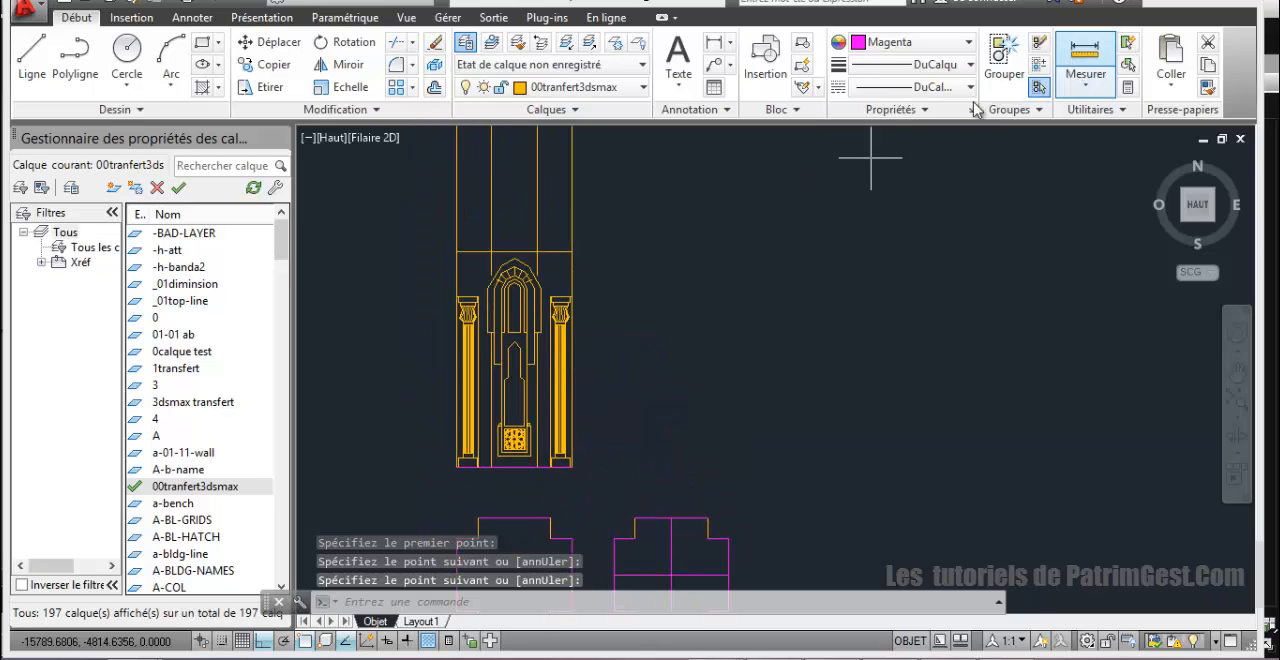
pyautogui.click(1082, 62)
pyautogui.scroll(4, 553, 190)
pyautogui.click(510, 358)
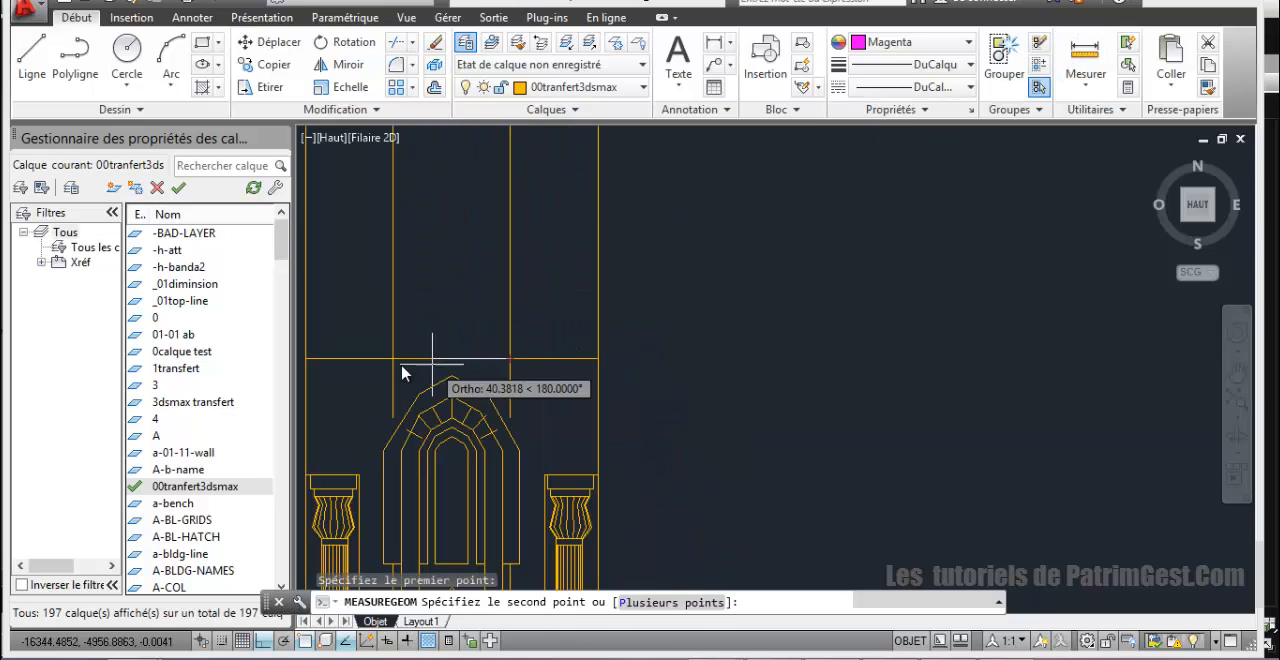
pyautogui.click(392, 358)
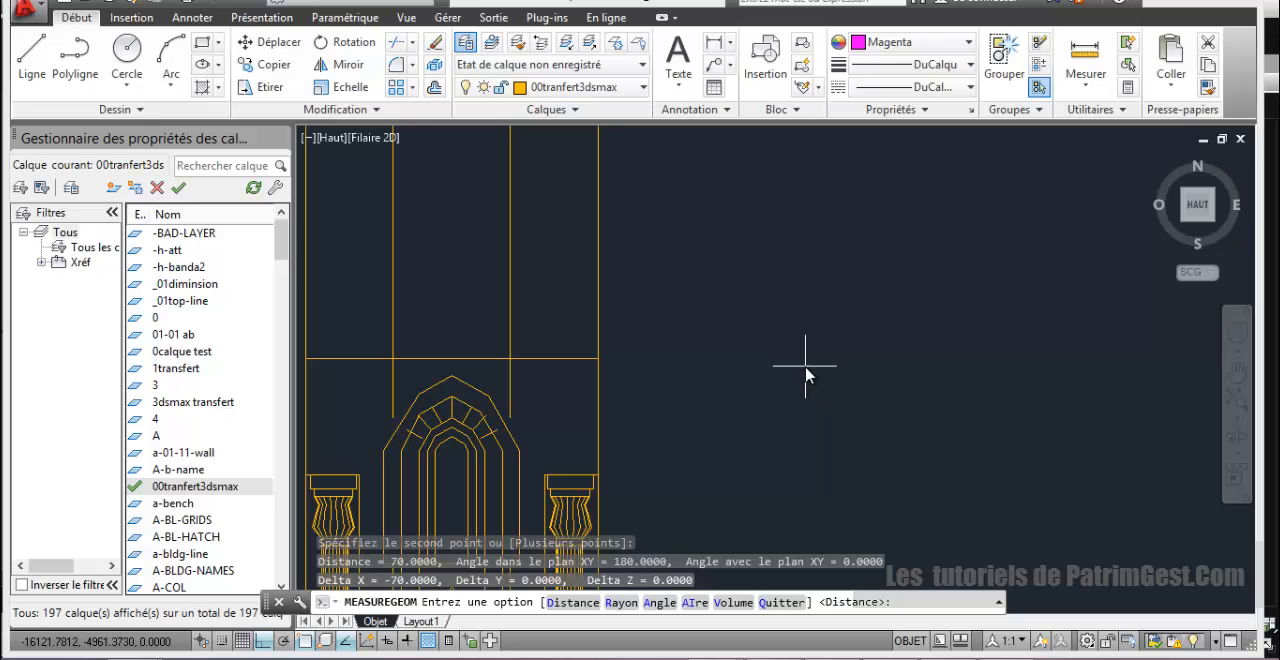
pyautogui.press('Escape')
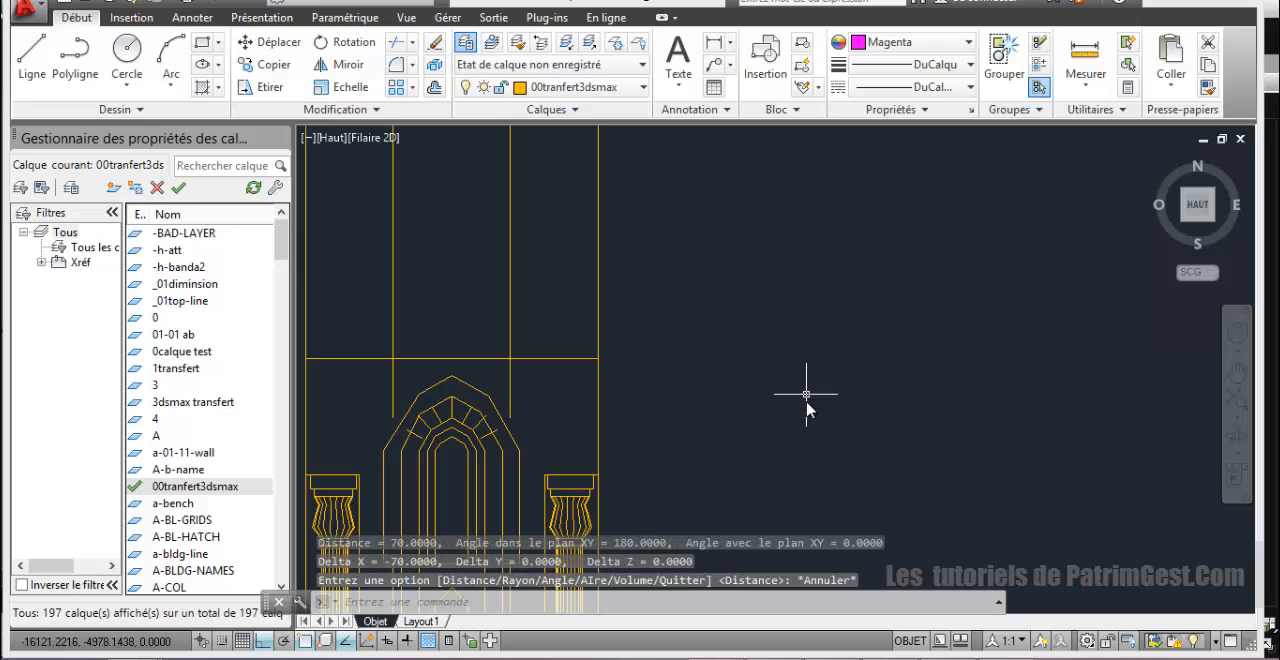
# Step: Offset the copied outline's horizontal centre line by 35 both upward and downward
pyautogui.scroll(-5, 700, 455)
pyautogui.moveTo(696, 347); pyautogui.dragTo(667, 317, button='middle')
pyautogui.scroll(-2, 690, 441)
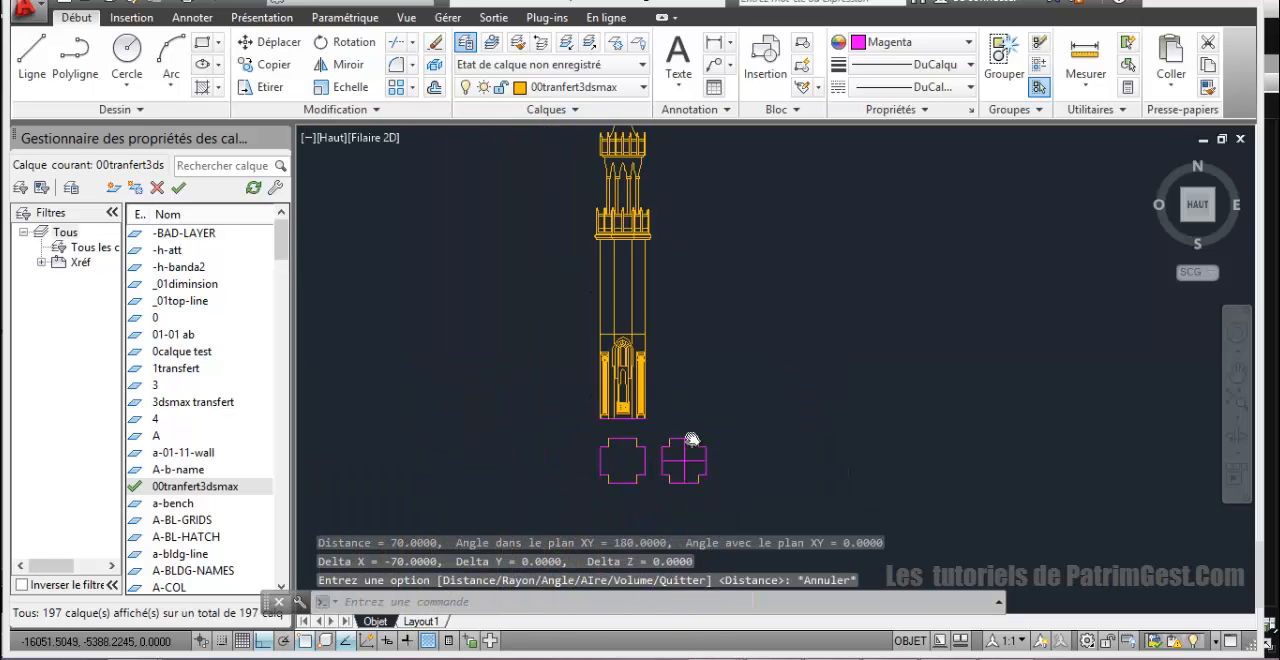
pyautogui.scroll(2, 671, 402)
pyautogui.moveTo(689, 437); pyautogui.dragTo(639, 297, button='middle')
pyautogui.scroll(2, 667, 378)
pyautogui.scroll(2, 652, 296)
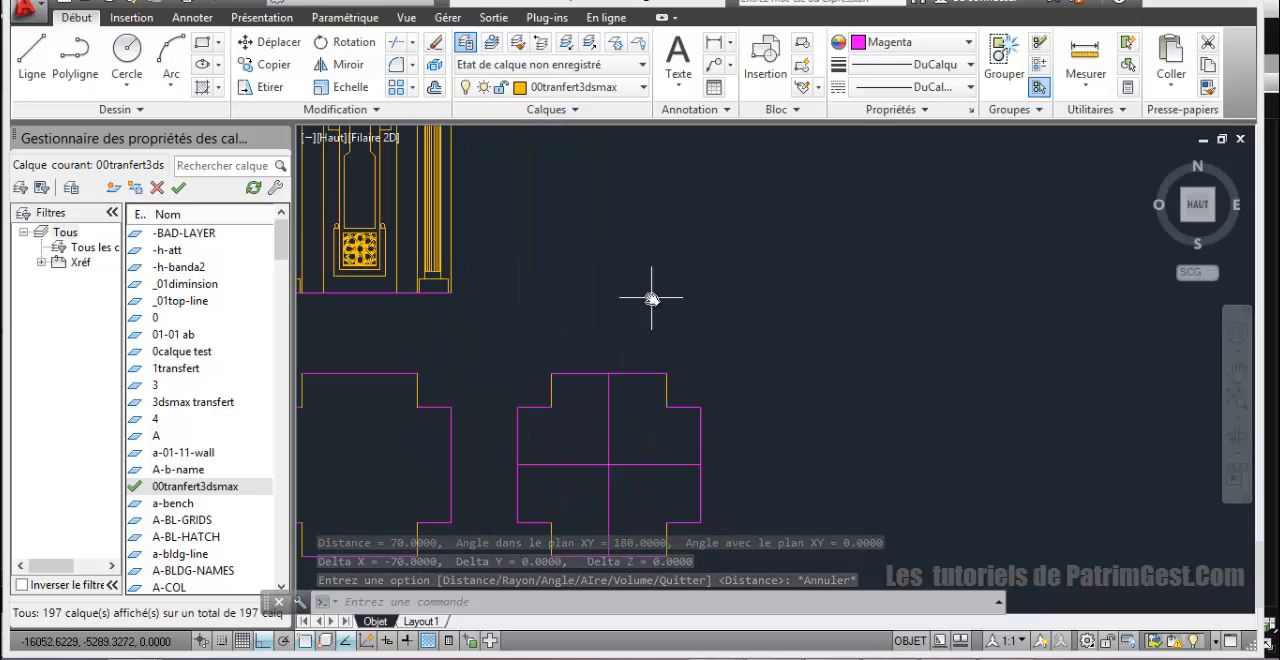
pyautogui.click(436, 87)
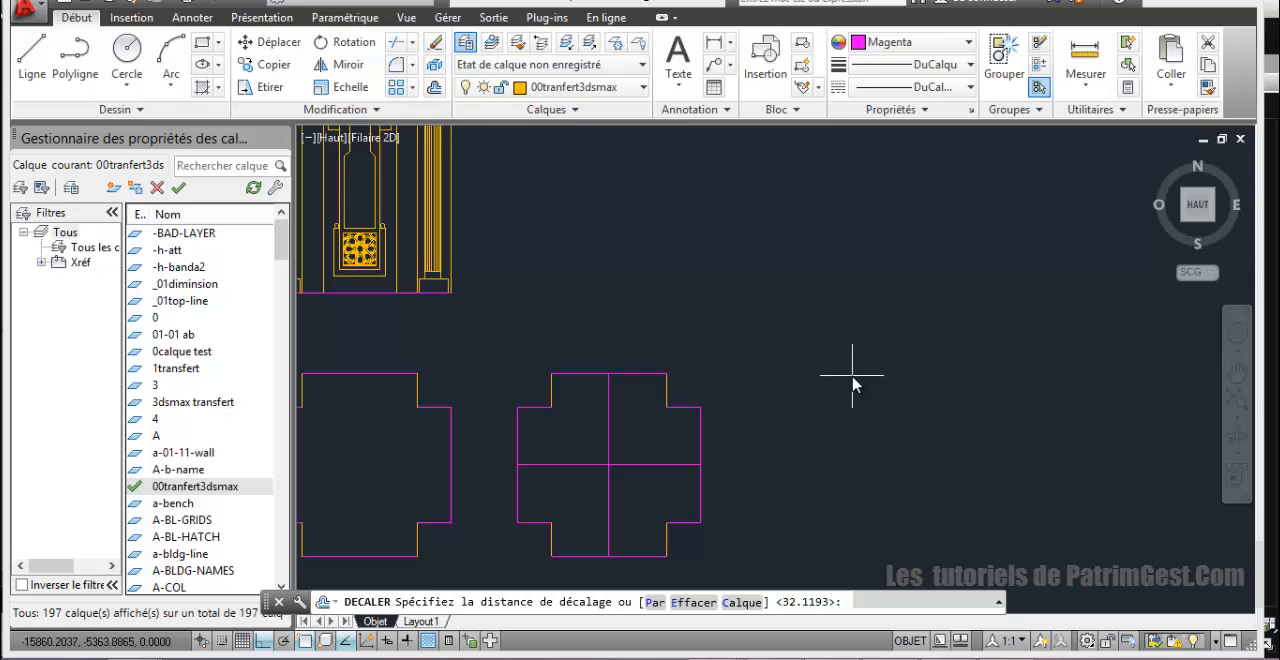
pyautogui.write('35')
pyautogui.press('Return')
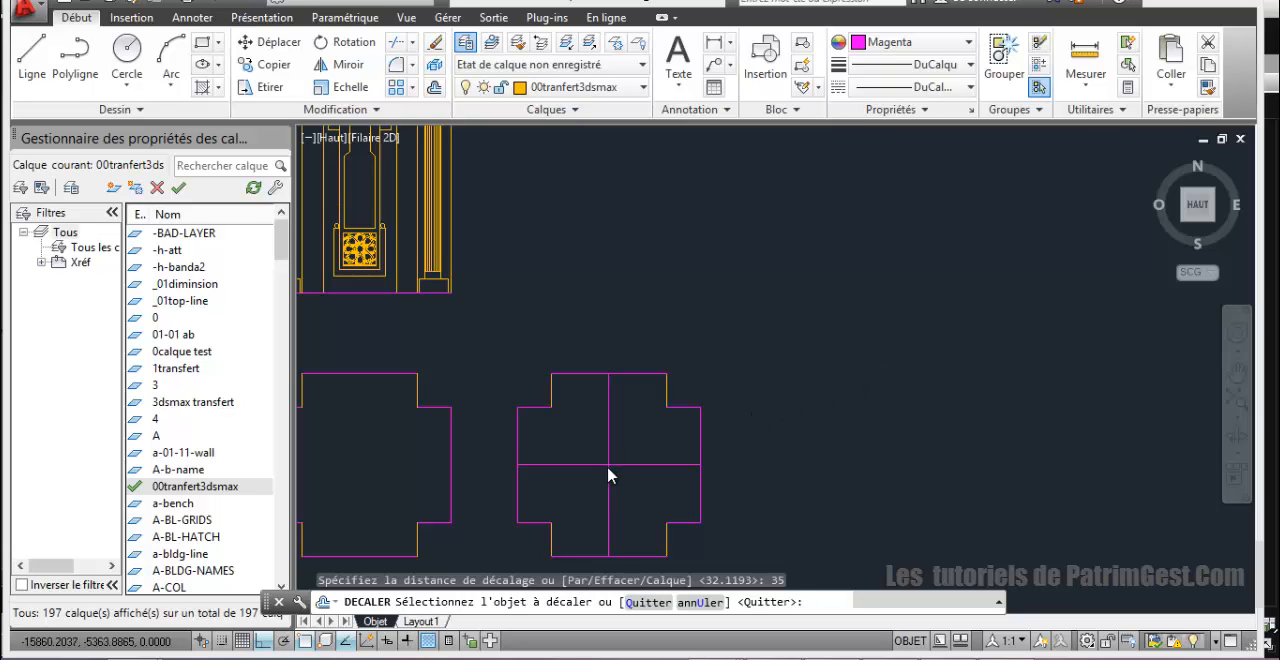
pyautogui.click(539, 466)
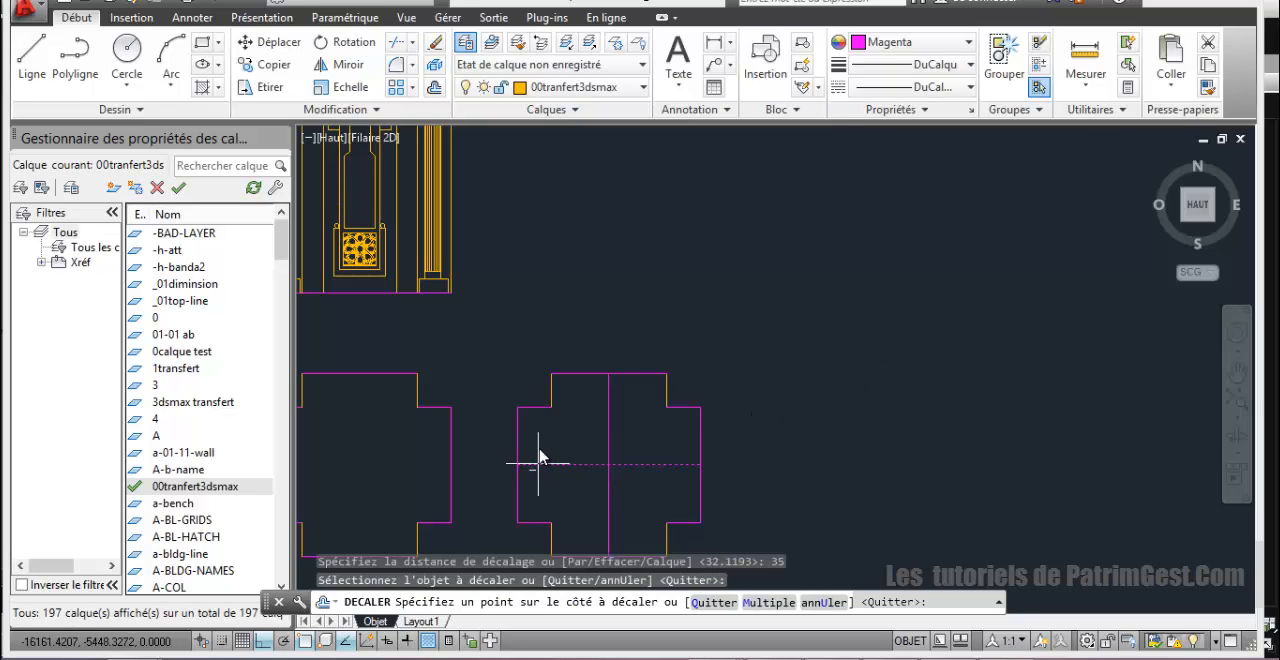
pyautogui.click(540, 451)
pyautogui.click(558, 466)
pyautogui.click(558, 497)
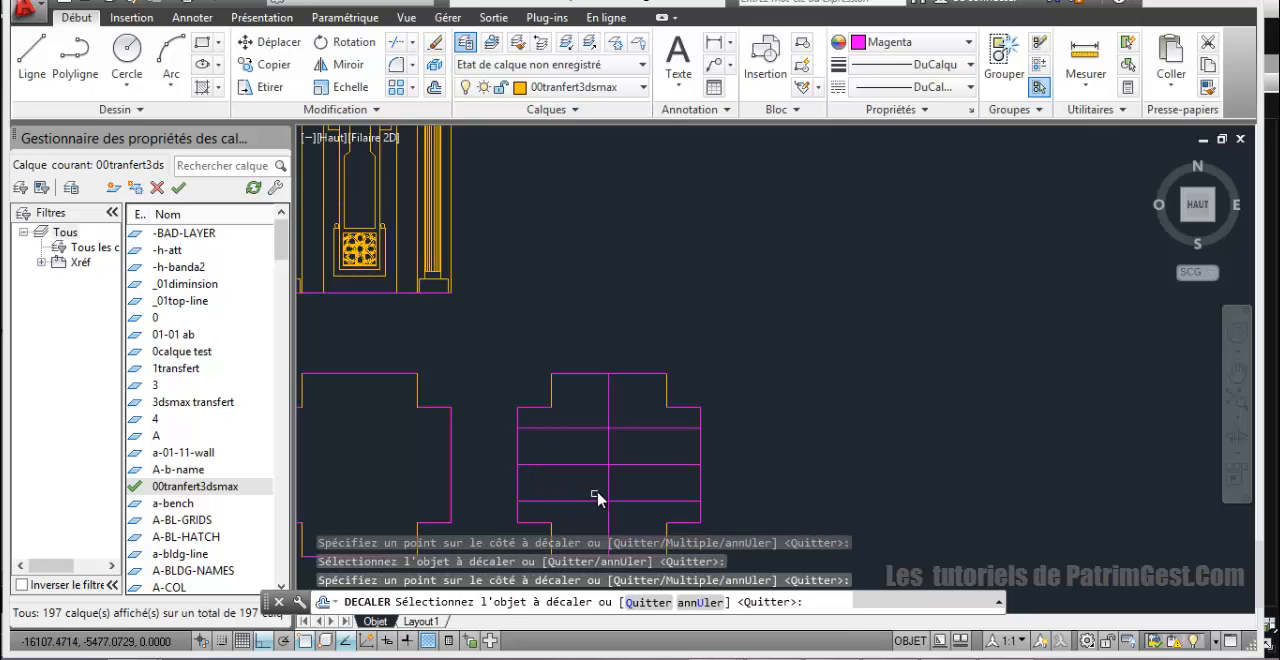
# Step: Offset the copied outline's vertical centre line by 35 to both sides
pyautogui.click(609, 490)
pyautogui.click(586, 466)
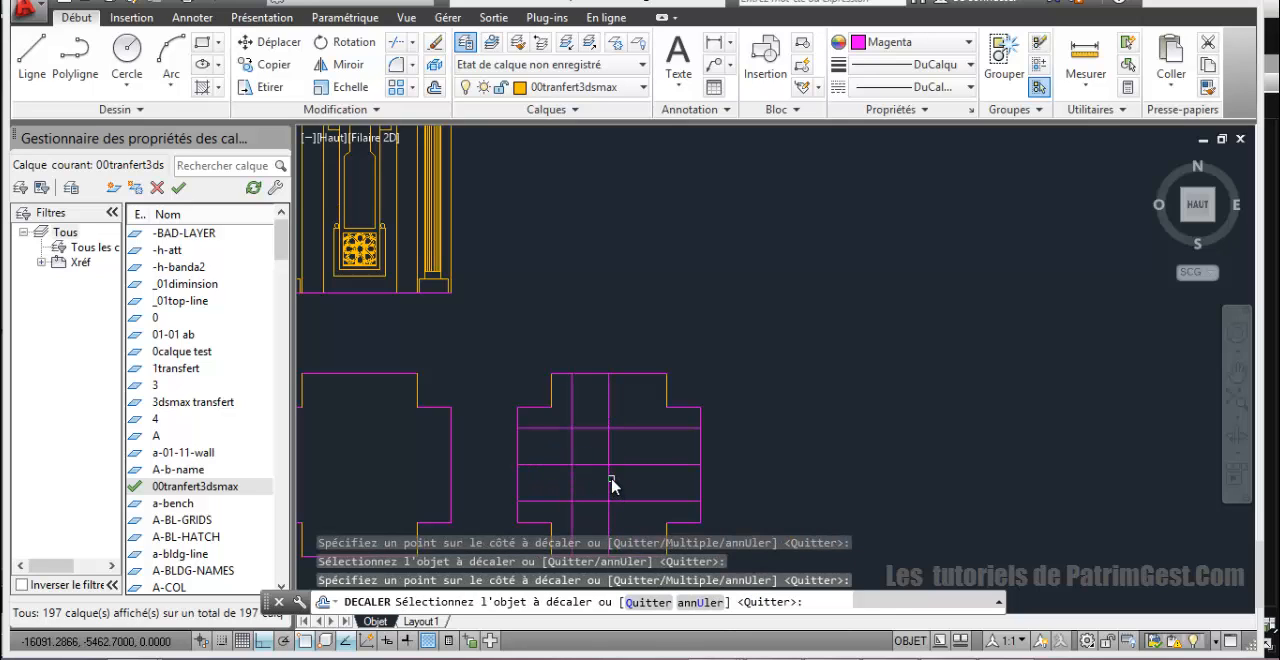
pyautogui.click(609, 485)
pyautogui.click(634, 452)
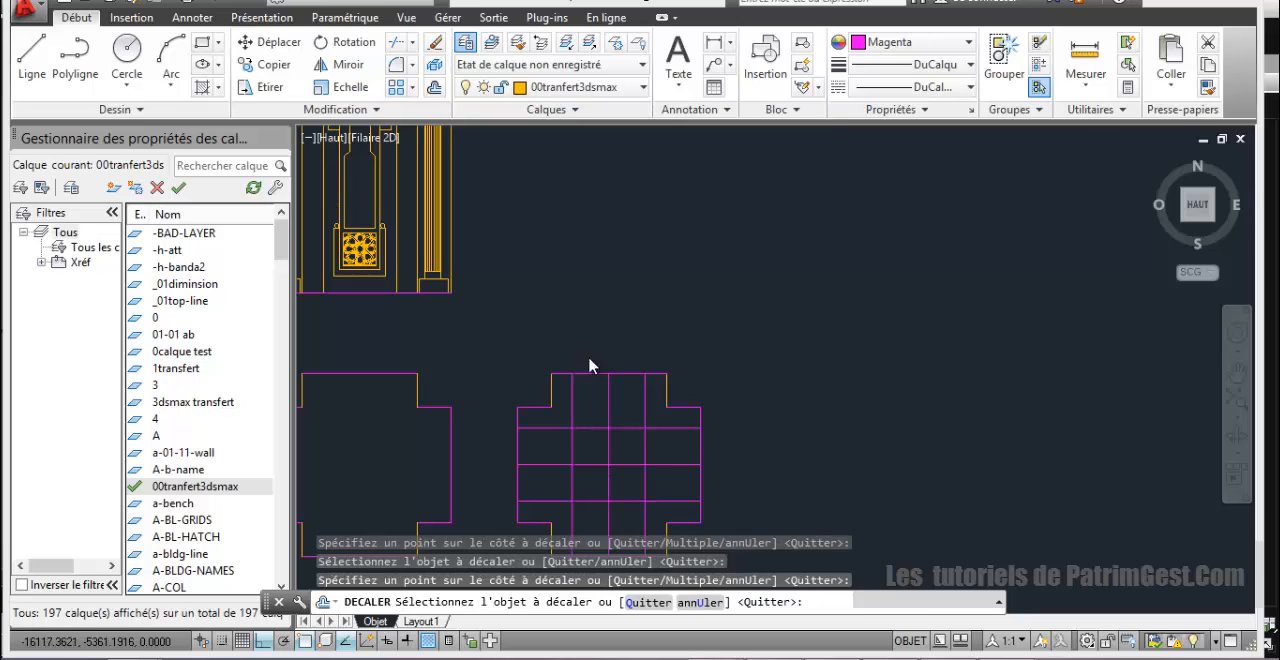
# Step: Draw a diagonal line across the upper-right notch, joining the offset lines' endpoints on the top and right edges
pyautogui.click(31, 50)
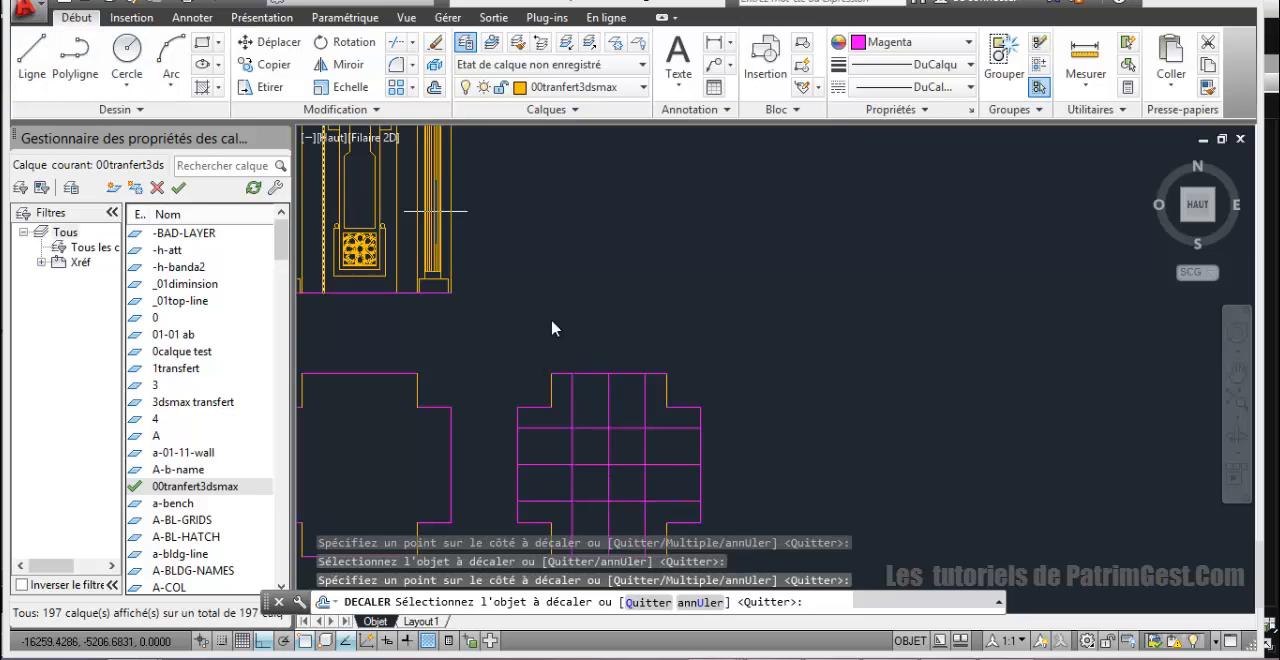
pyautogui.click(646, 376)
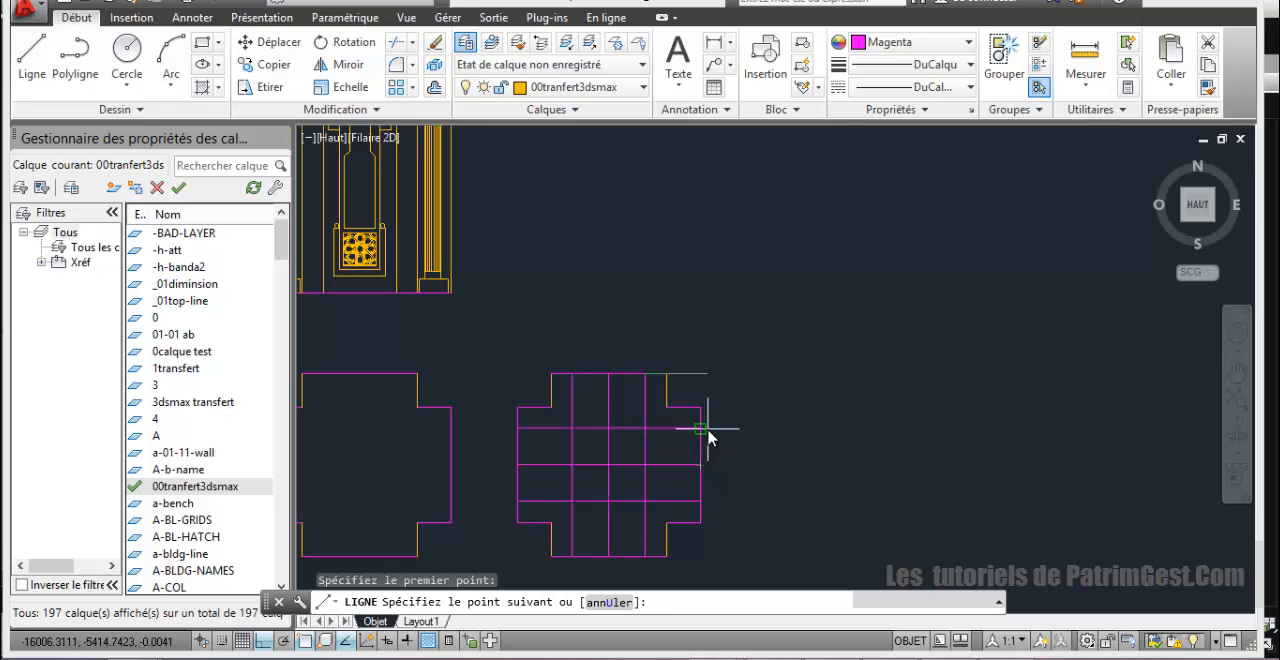
pyautogui.click(700, 428)
pyautogui.rightClick(631, 295)
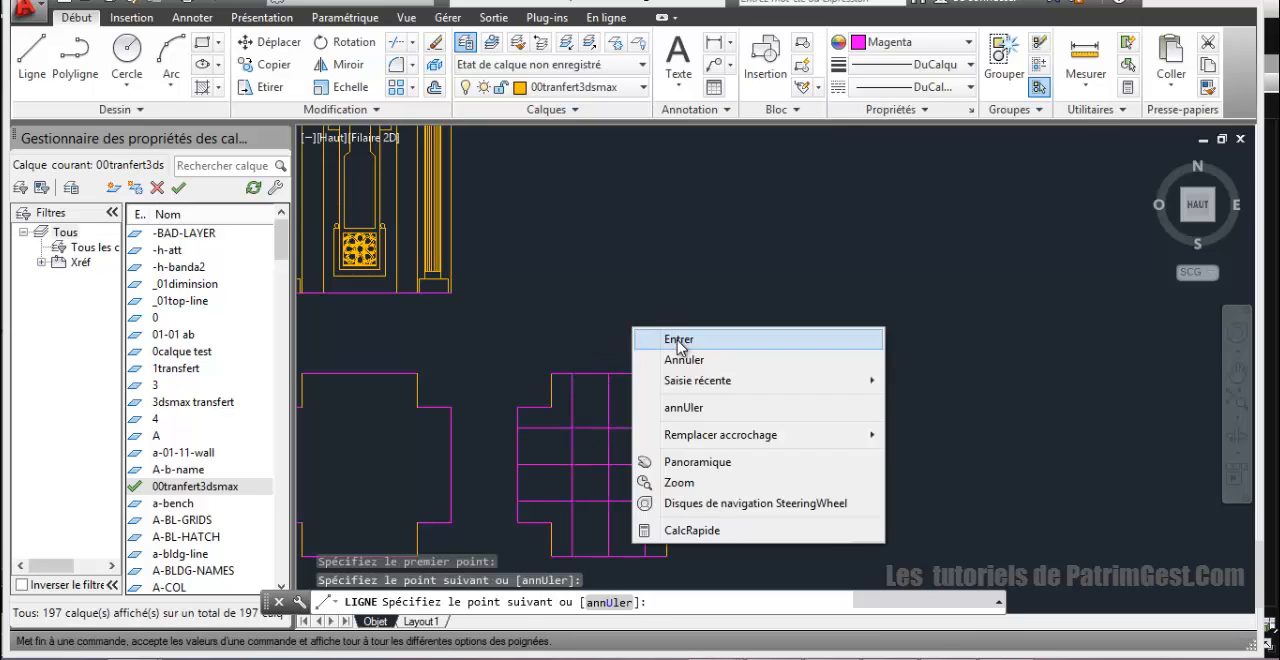
pyautogui.click(660, 339)
# Step: Draw a diagonal line across the upper-left notch, joining the offset lines' endpoints on the top and left edges
pyautogui.rightClick(584, 306)
pyautogui.click(600, 321)
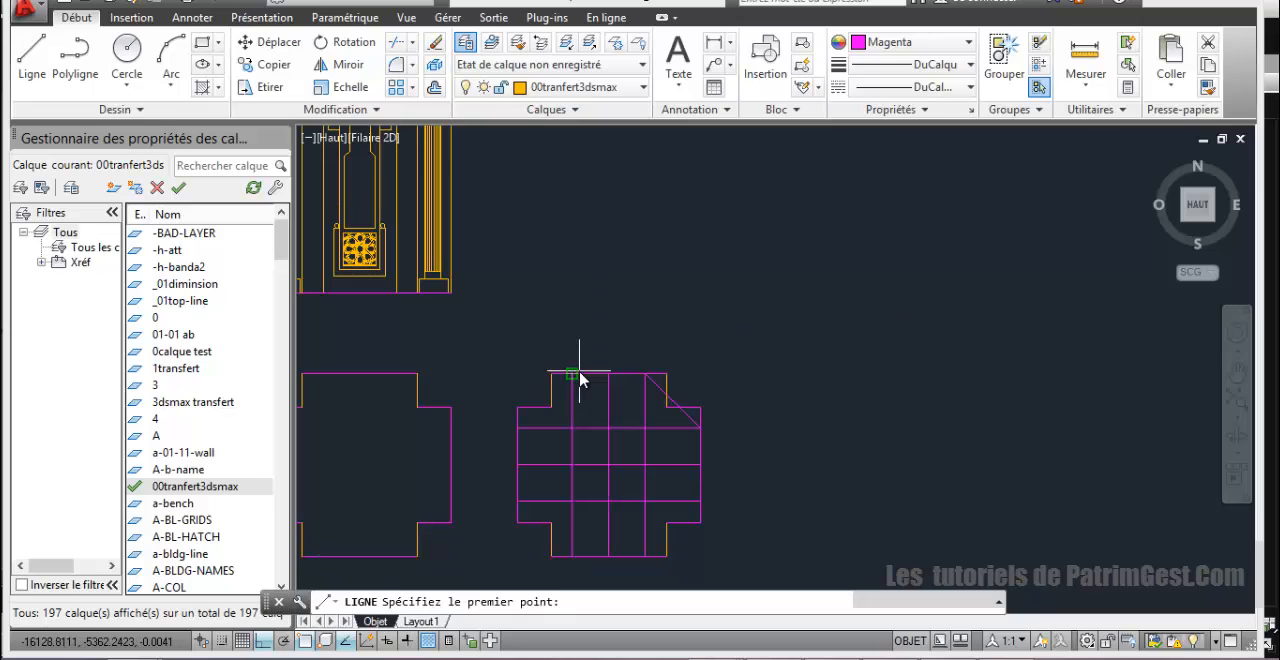
pyautogui.click(576, 378)
pyautogui.click(517, 428)
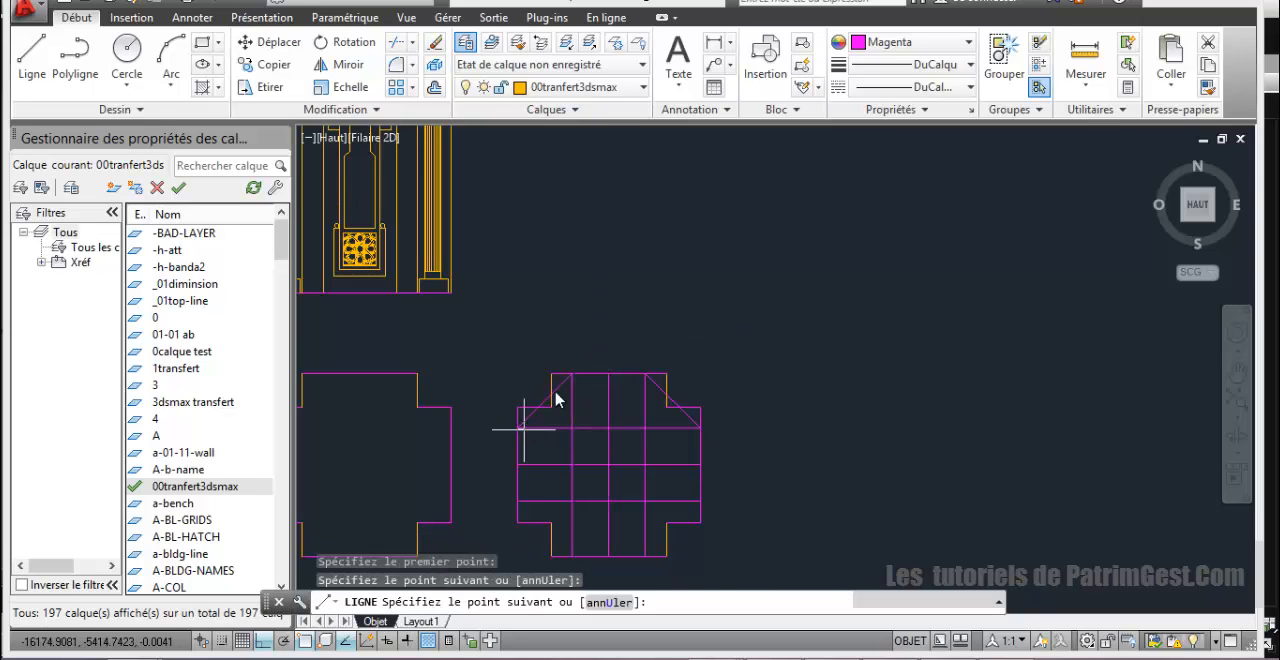
pyautogui.rightClick(615, 311)
pyautogui.click(640, 322)
# Step: Mirror the two upper diagonals about the horizontal centre line onto the lower corners, keeping the source lines
pyautogui.click(562, 393)
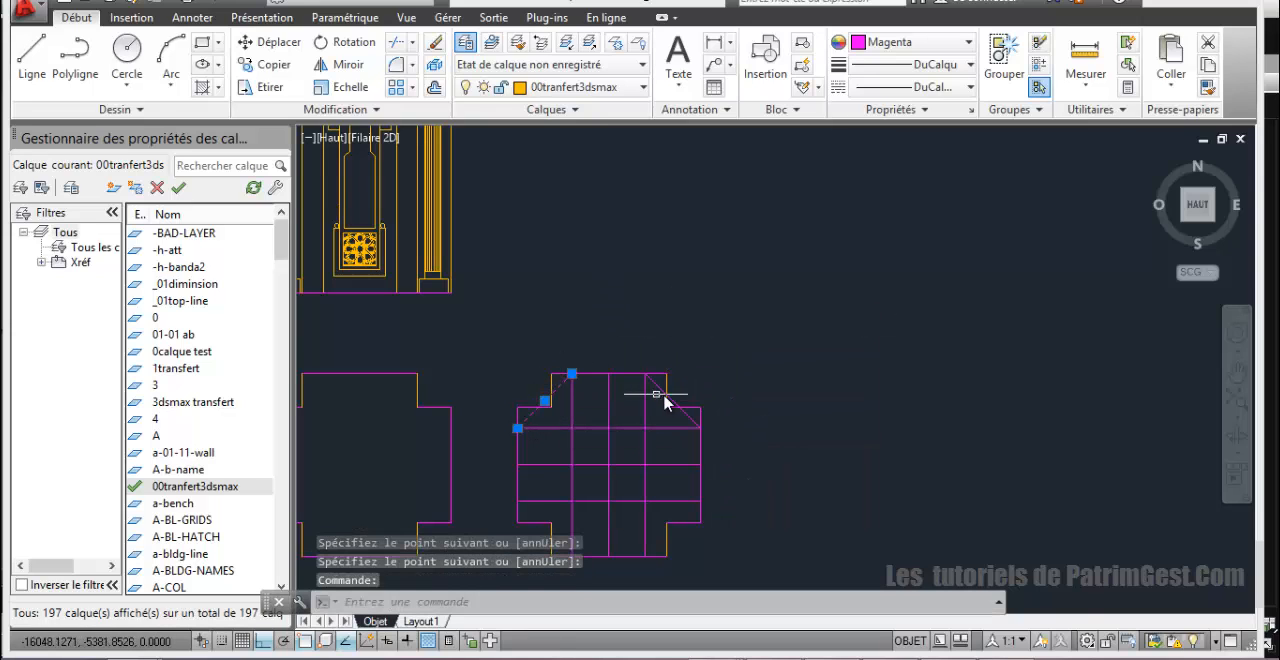
pyautogui.click(657, 393)
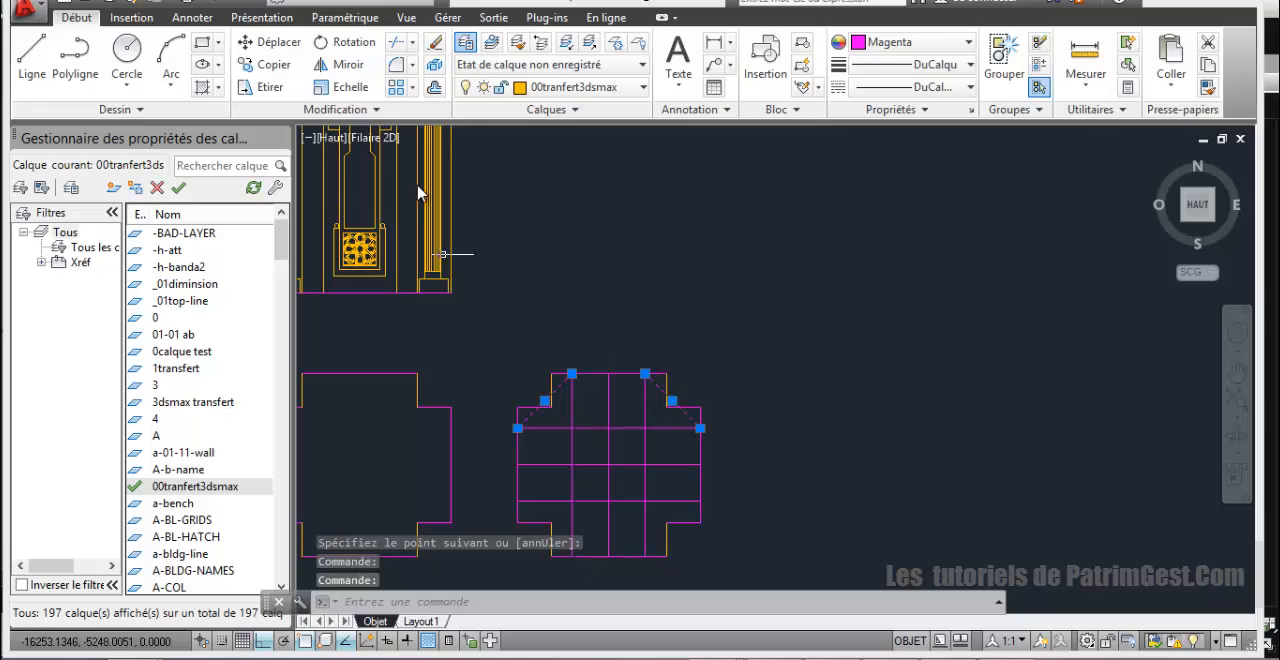
pyautogui.click(340, 64)
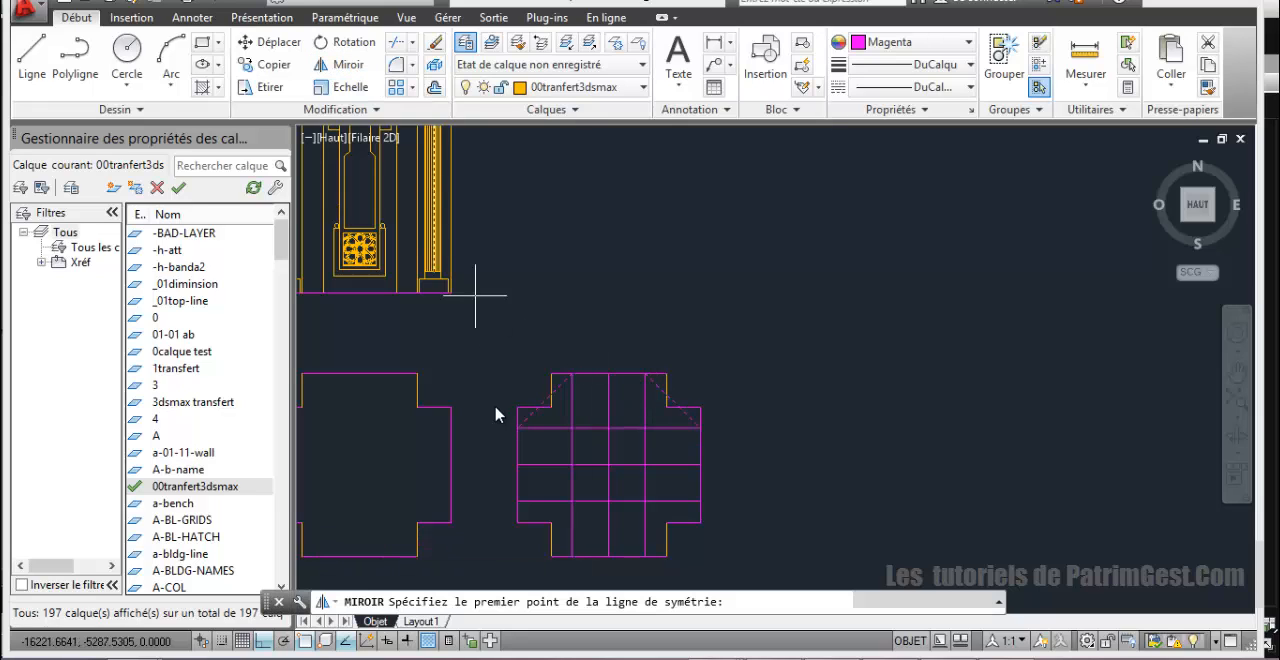
pyautogui.click(517, 465)
pyautogui.click(730, 470)
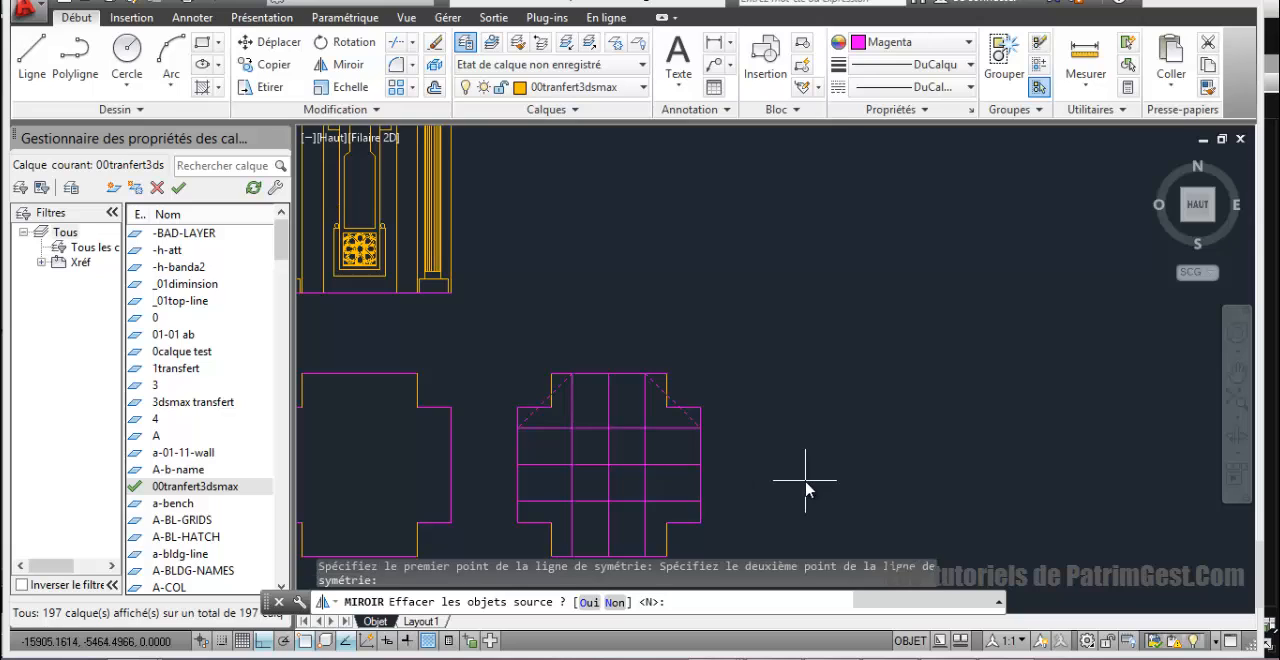
pyautogui.press('Return')
pyautogui.moveTo(803, 443); pyautogui.dragTo(791, 314, button='middle')
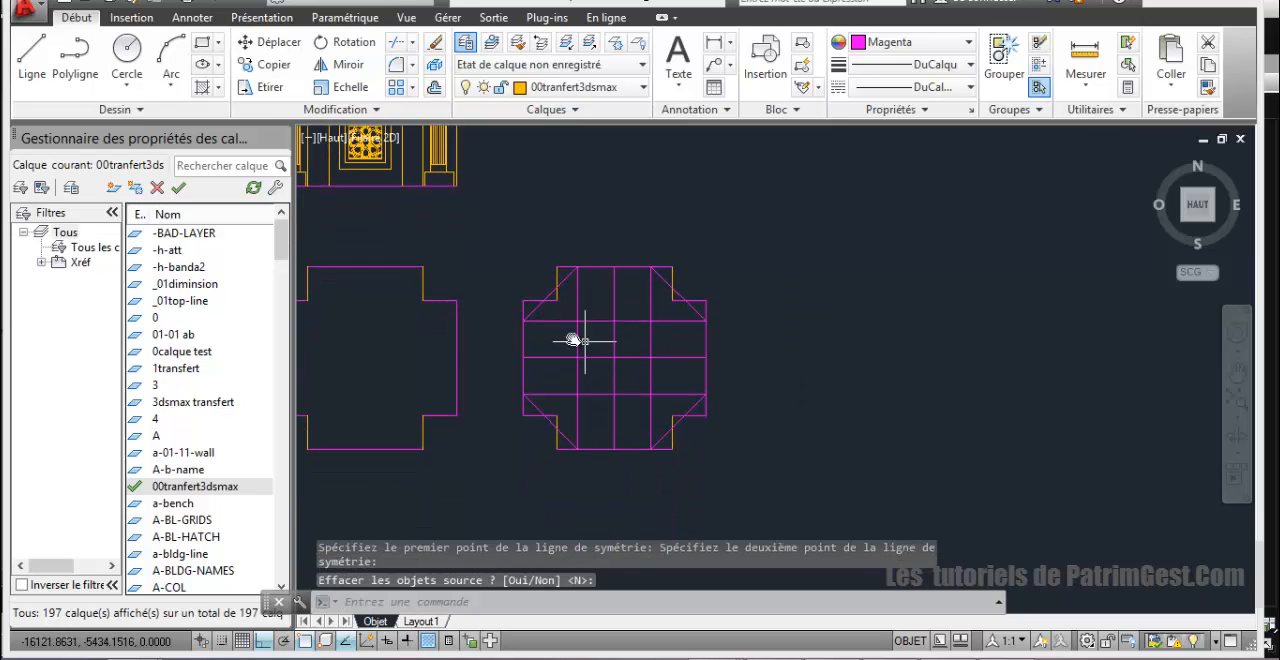
pyautogui.moveTo(583, 306)
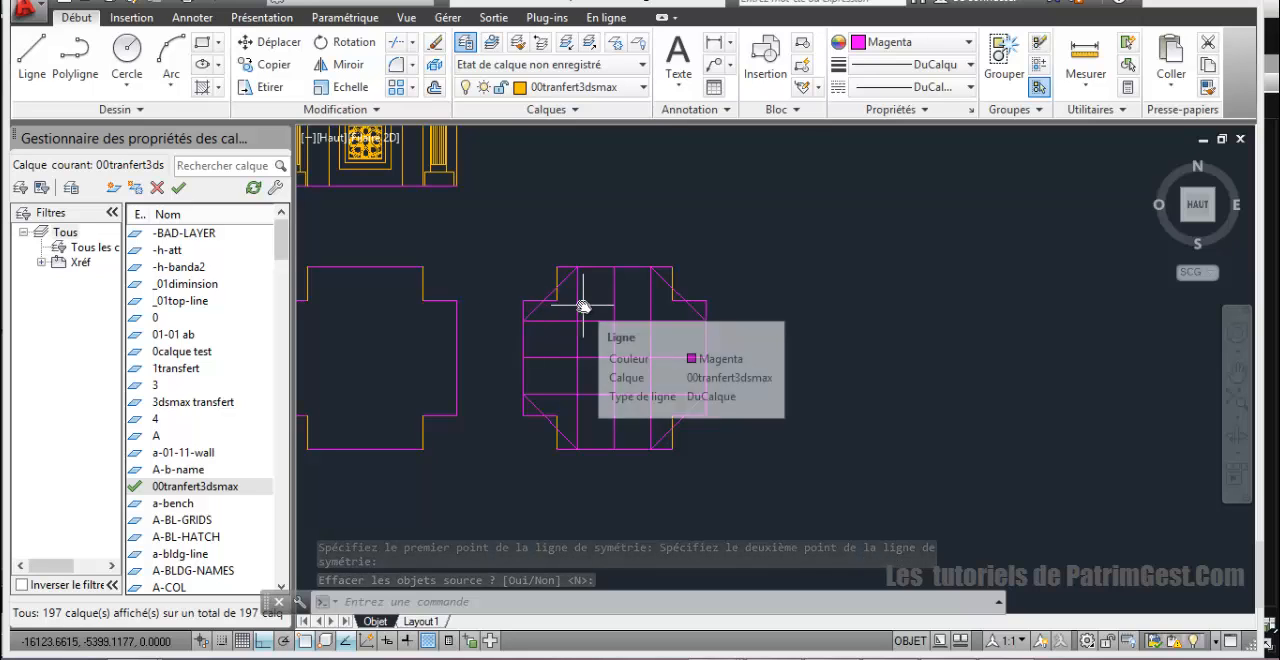
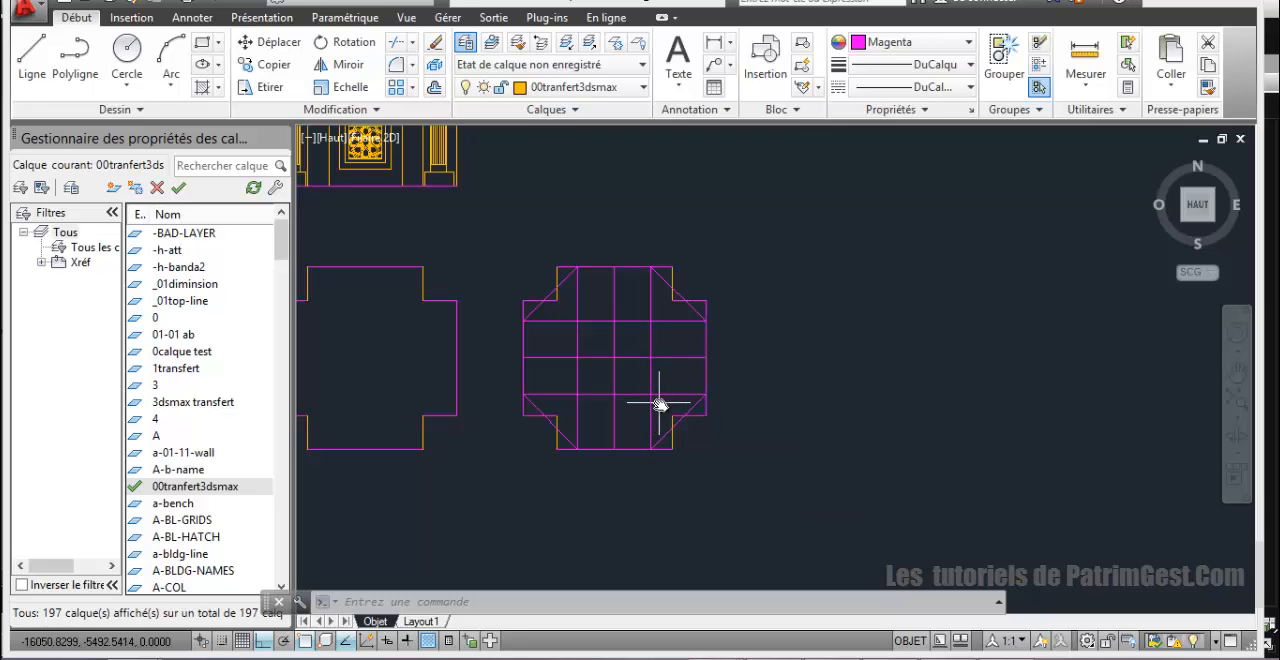
# Step: Delete the centre lines and offset construction lines crossing inside the copied outline
pyautogui.click(659, 404)
pyautogui.click(577, 357)
pyautogui.press('Delete')
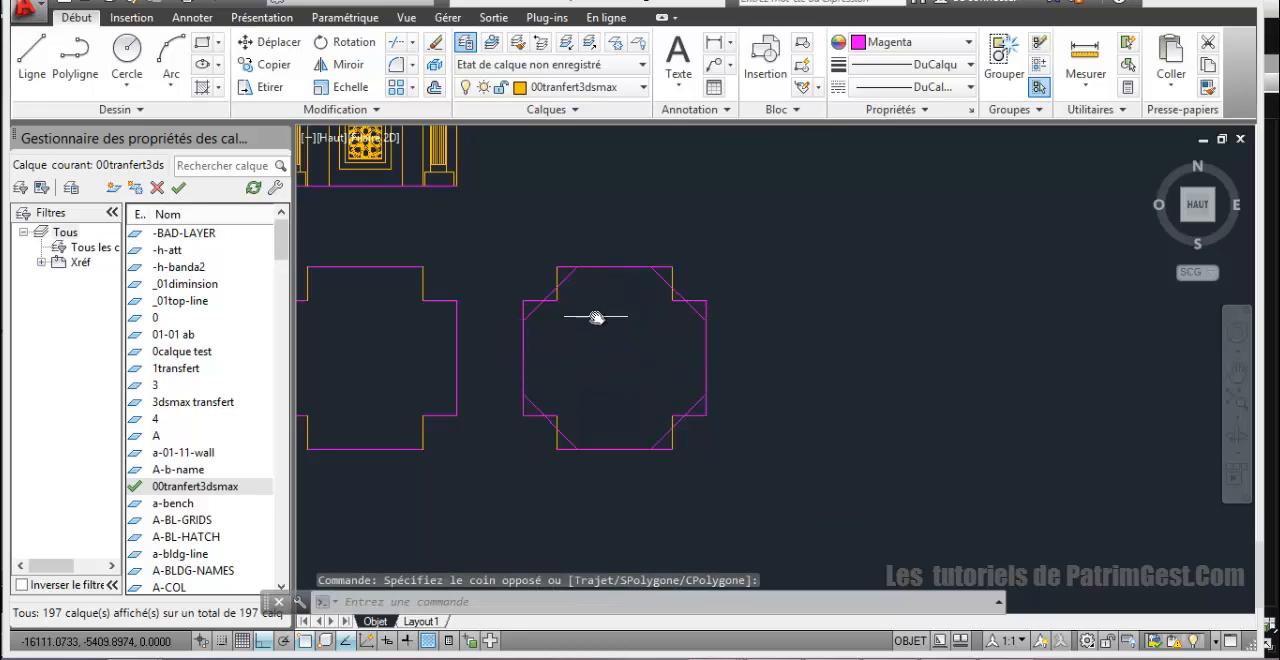
# Step: Delete the eight short notch edges at the copied outline's four corners, keeping the diagonals
pyautogui.scroll(4, 580, 257)
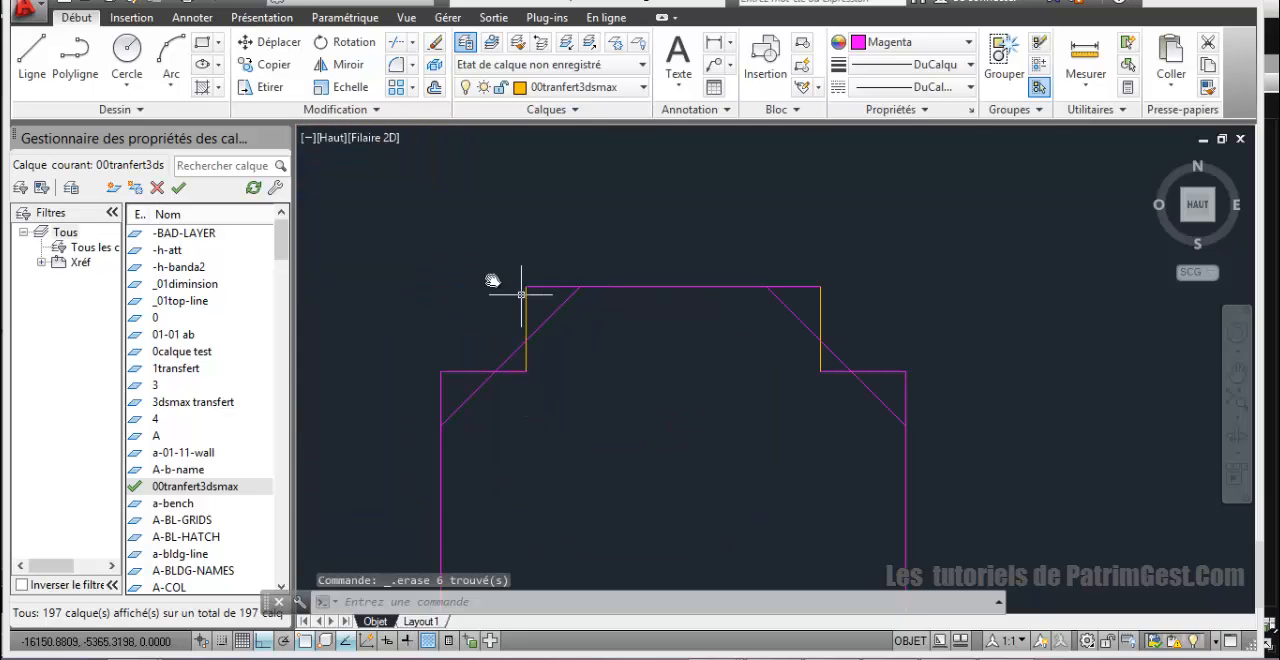
pyautogui.click(524, 362)
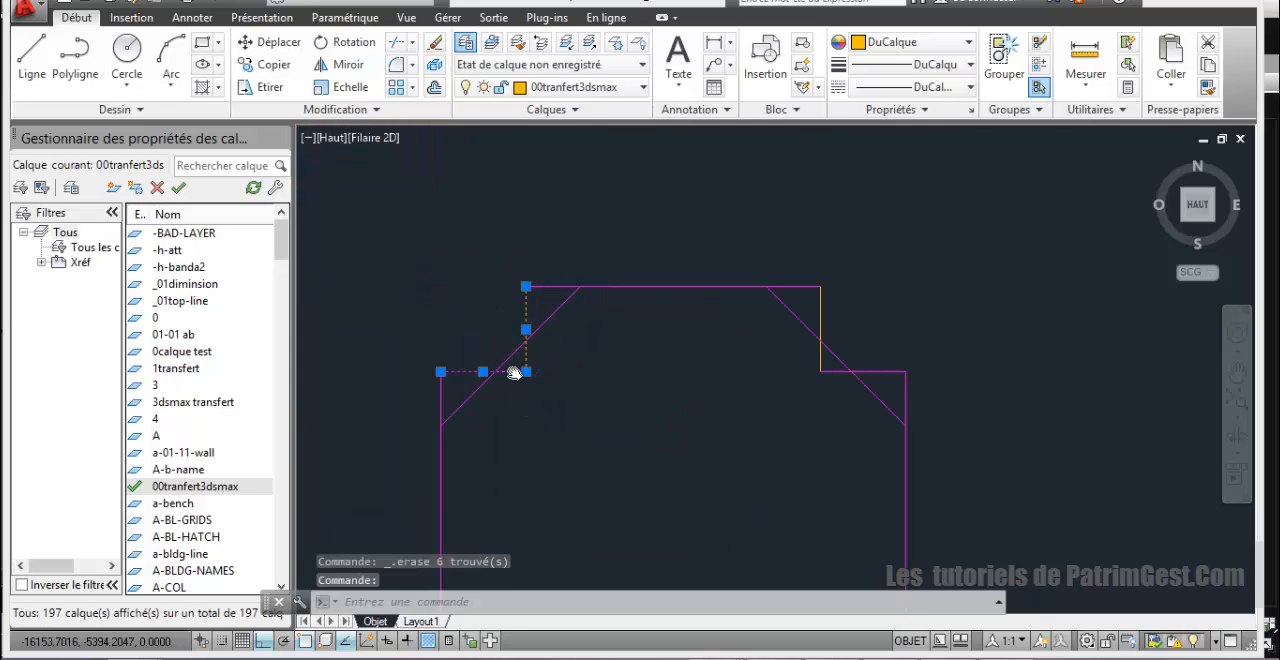
pyautogui.click(818, 317)
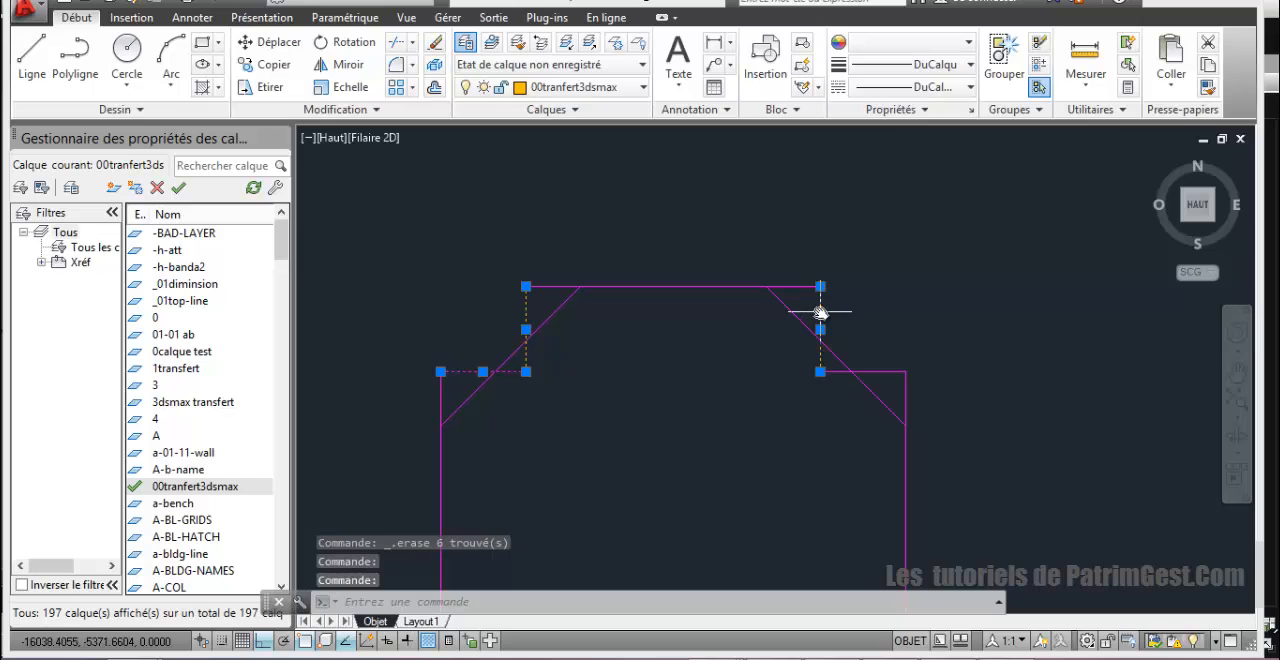
pyautogui.scroll(-3, 757, 392)
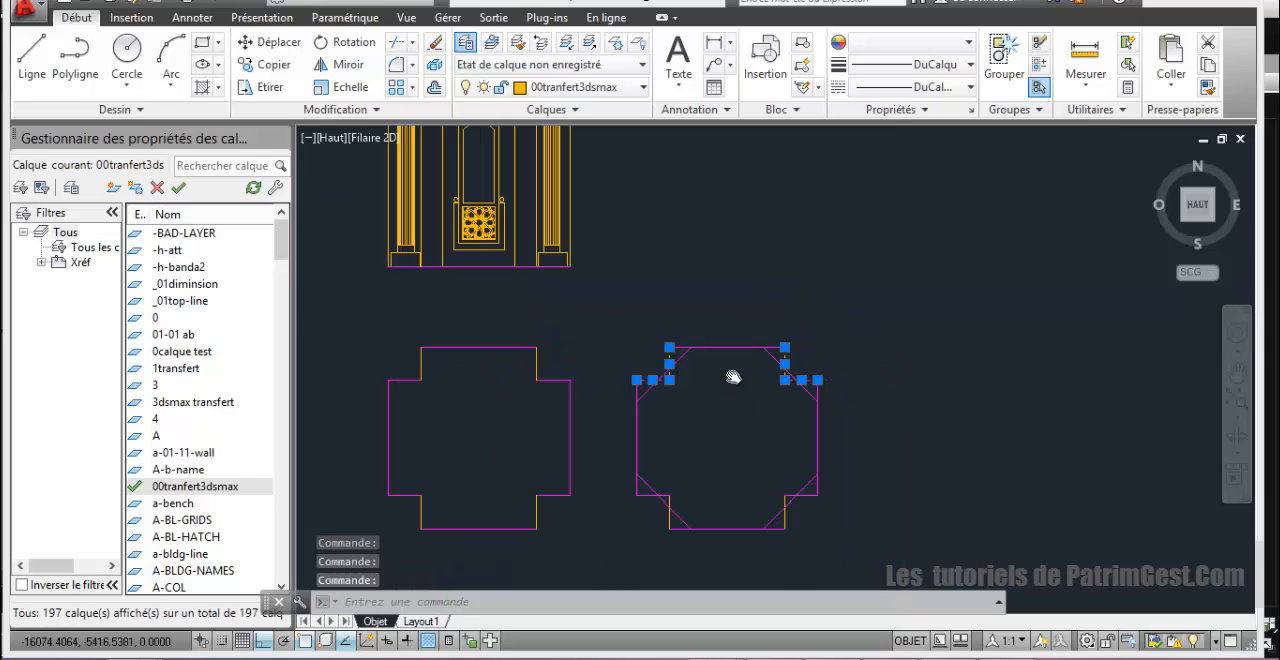
pyautogui.moveTo(733, 377); pyautogui.dragTo(654, 432, button='middle')
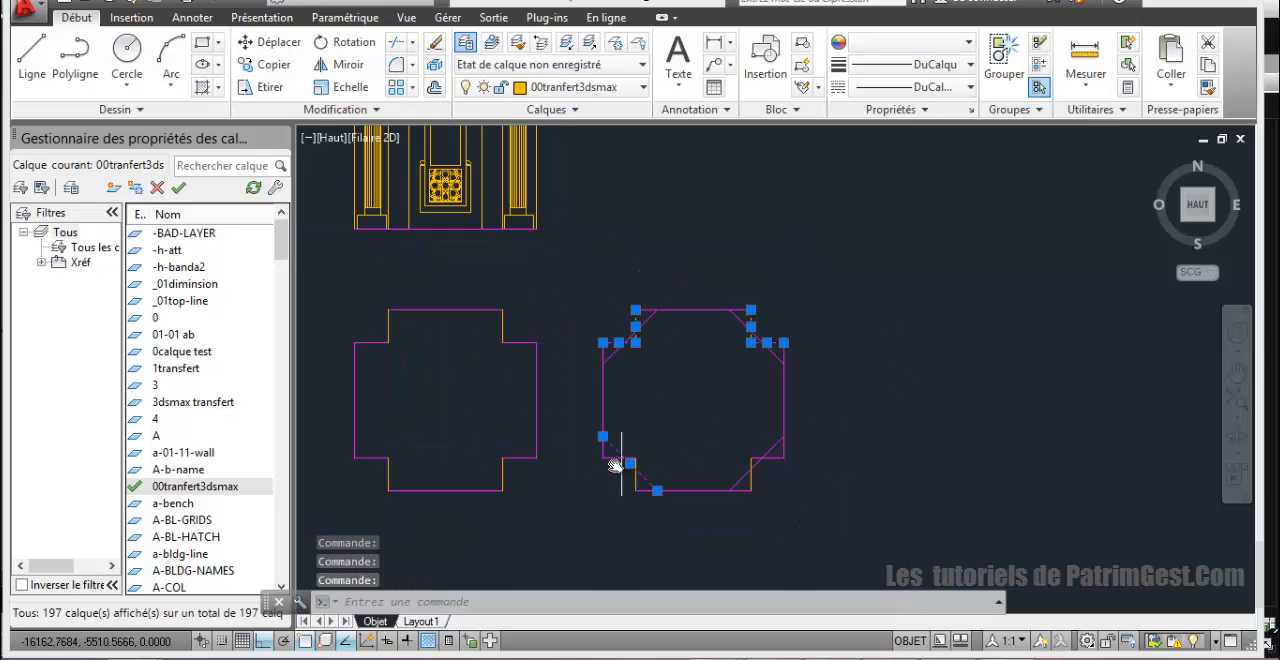
pyautogui.scroll(4, 614, 460)
pyautogui.click(617, 451)
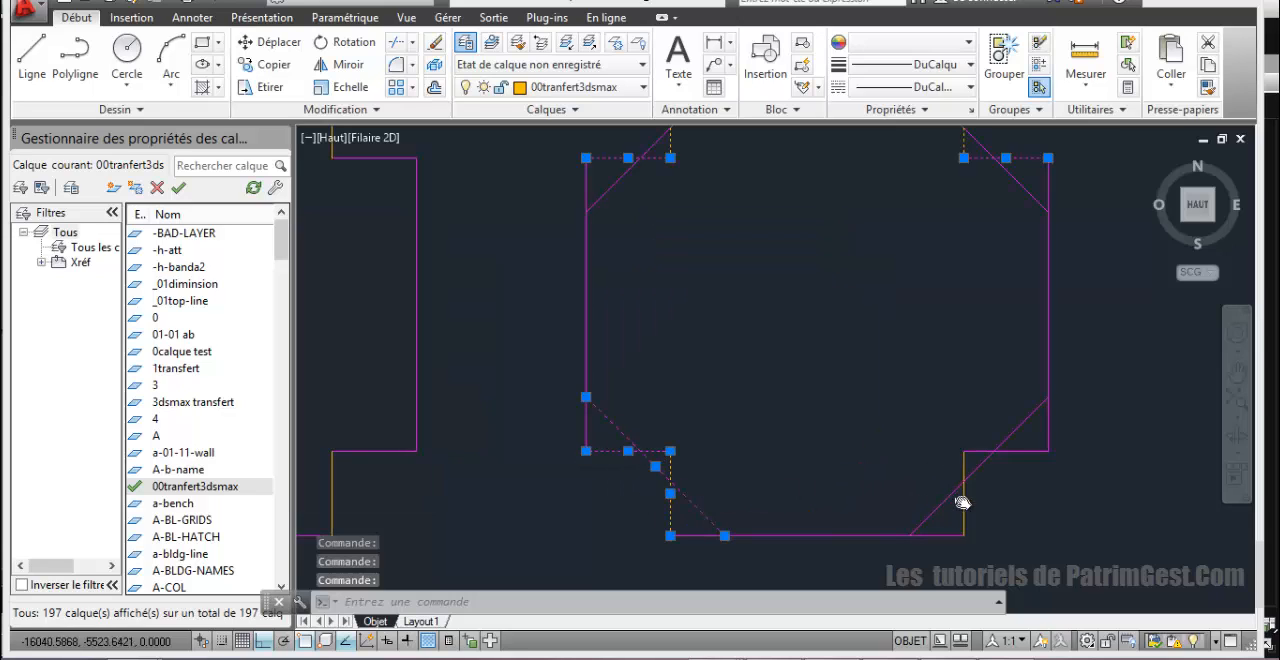
pyautogui.click(963, 502)
pyautogui.click(1013, 452)
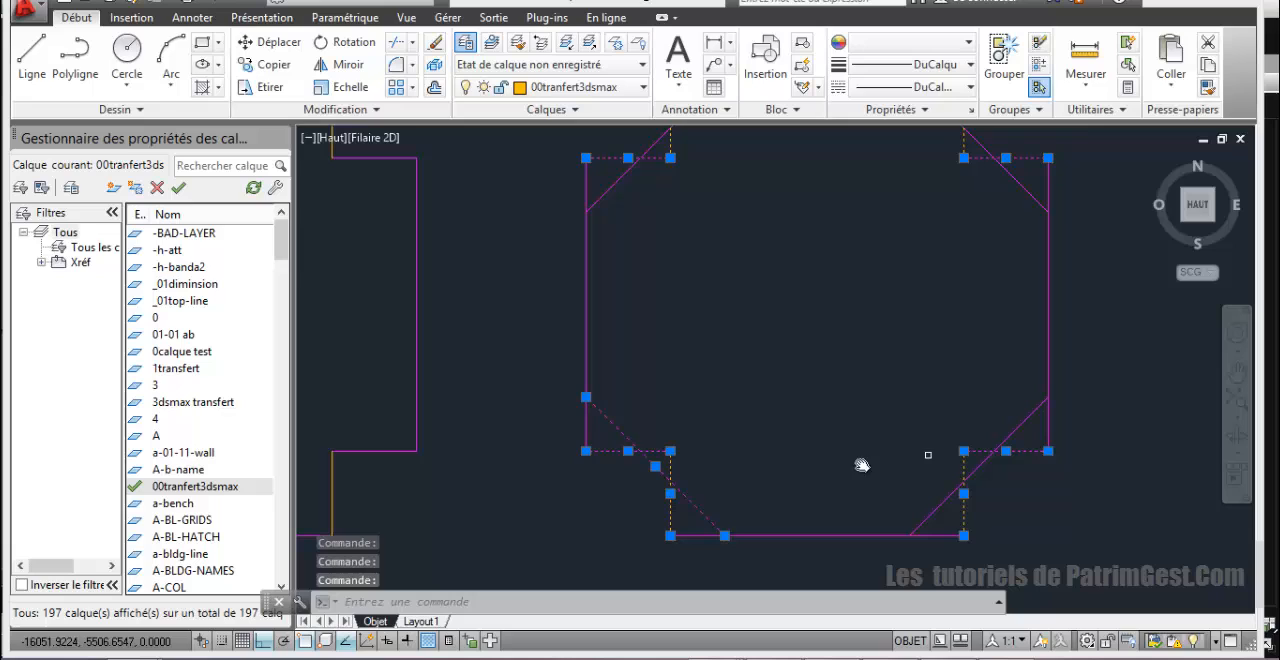
pyautogui.keyDown('shift'); pyautogui.click(689, 500); pyautogui.keyUp('shift')
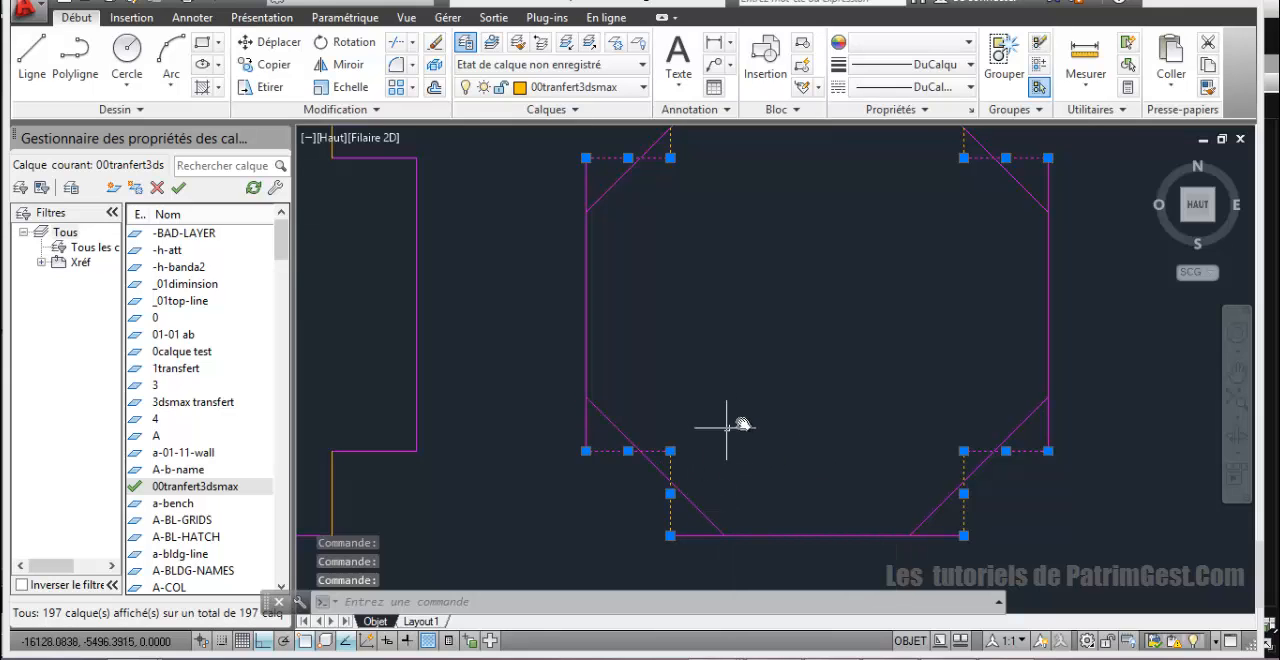
pyautogui.press('Delete')
# Step: Trim the overhanging ends of the four straight sides back to the diagonals, forming a clean octagon
pyautogui.scroll(4, 752, 392)
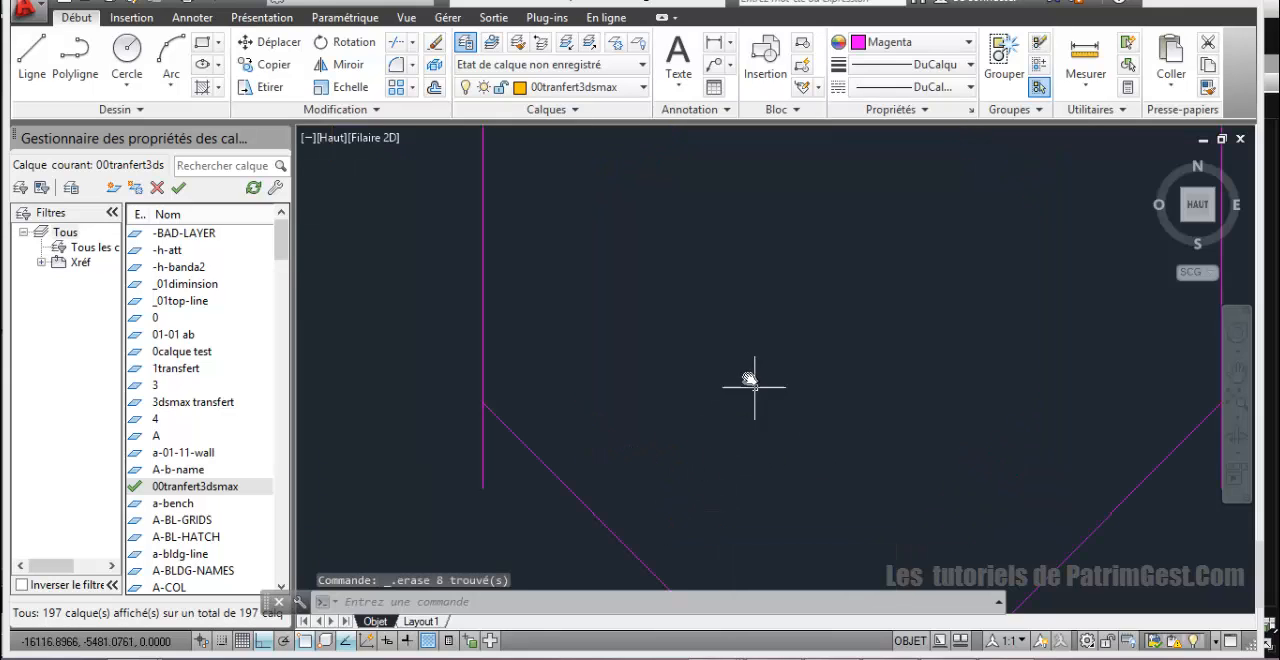
pyautogui.scroll(-3, 746, 428)
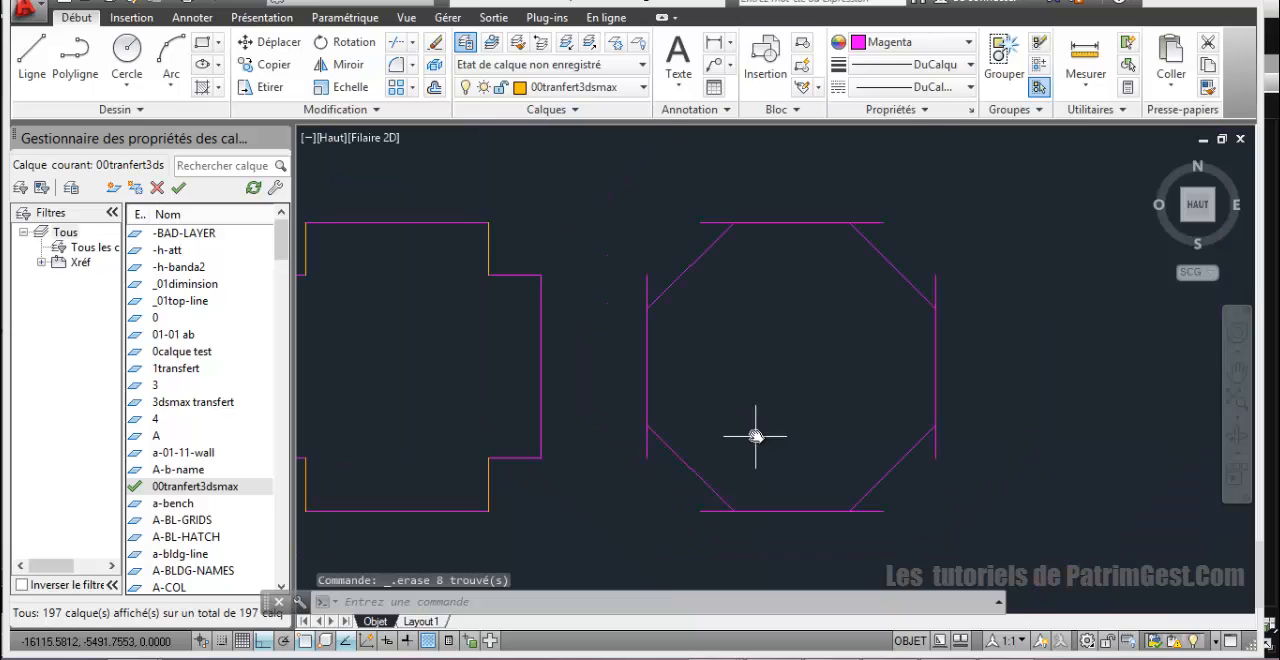
pyautogui.click(400, 42)
pyautogui.press('Return')
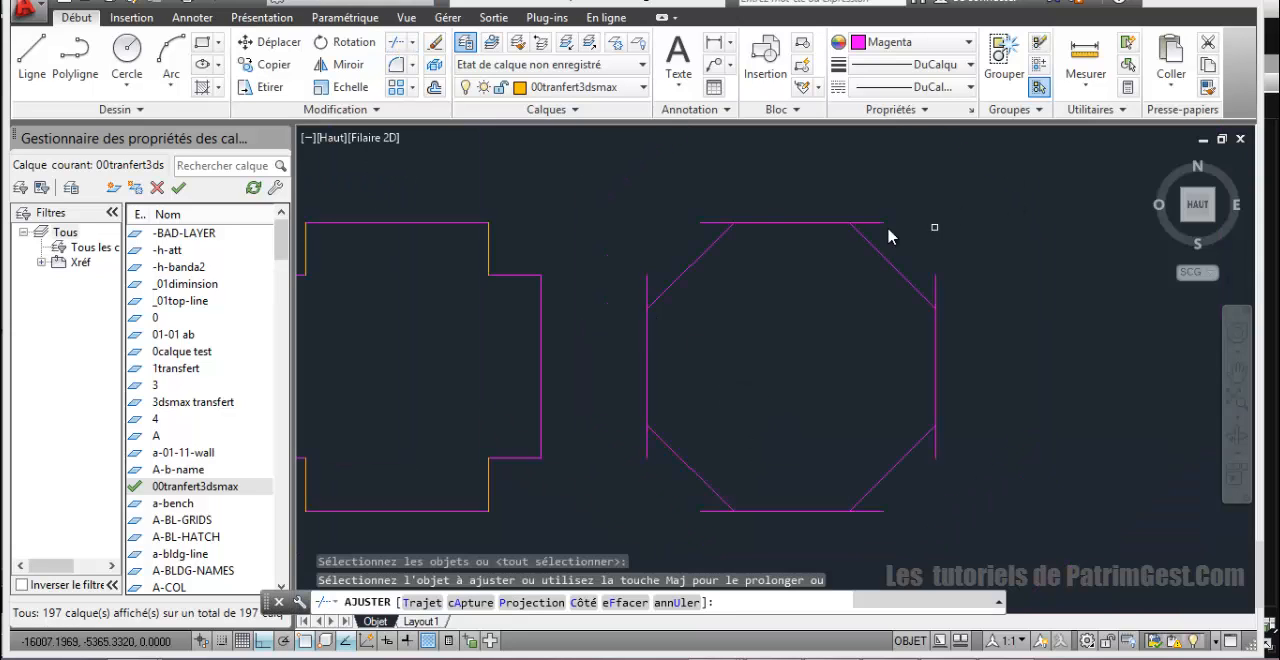
pyautogui.click(709, 223)
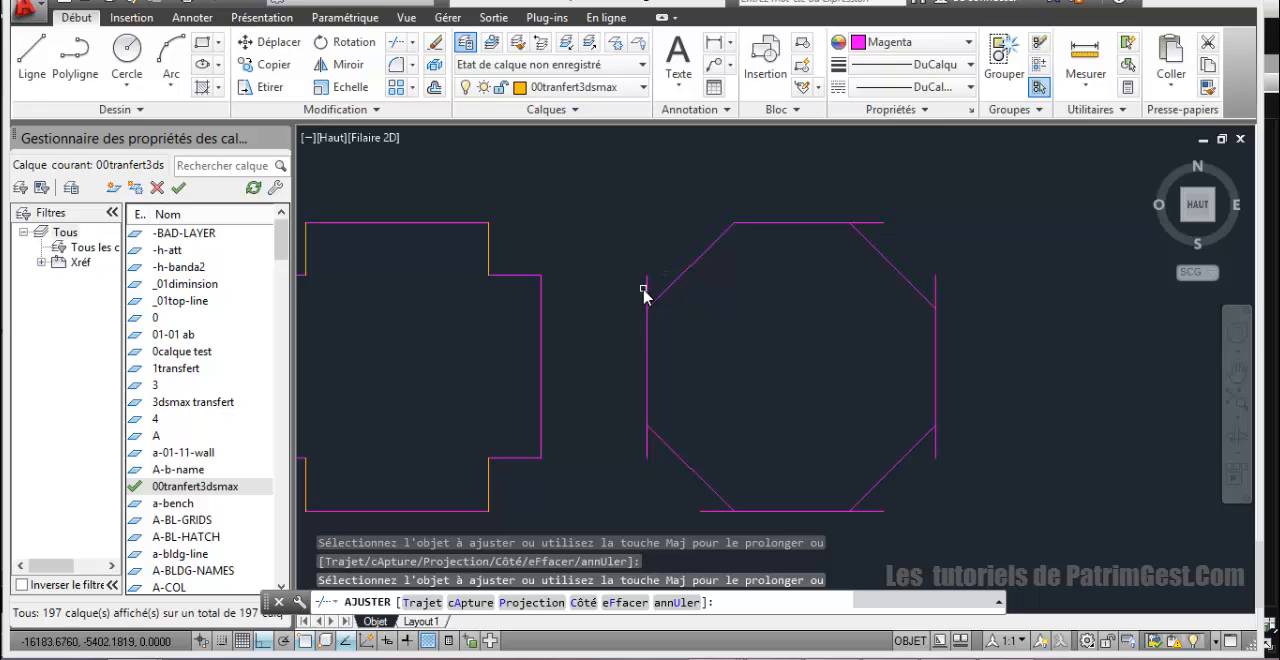
pyautogui.click(643, 290)
pyautogui.click(641, 362)
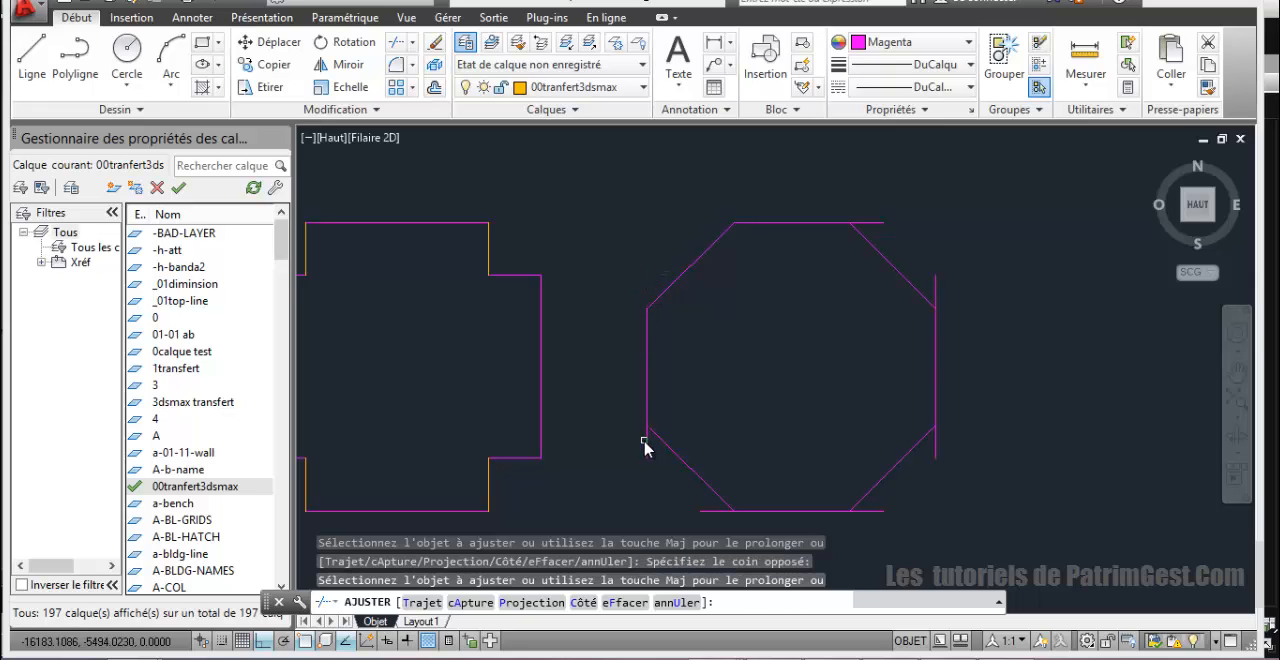
pyautogui.click(645, 445)
pyautogui.click(649, 450)
pyautogui.click(936, 447)
pyautogui.click(938, 279)
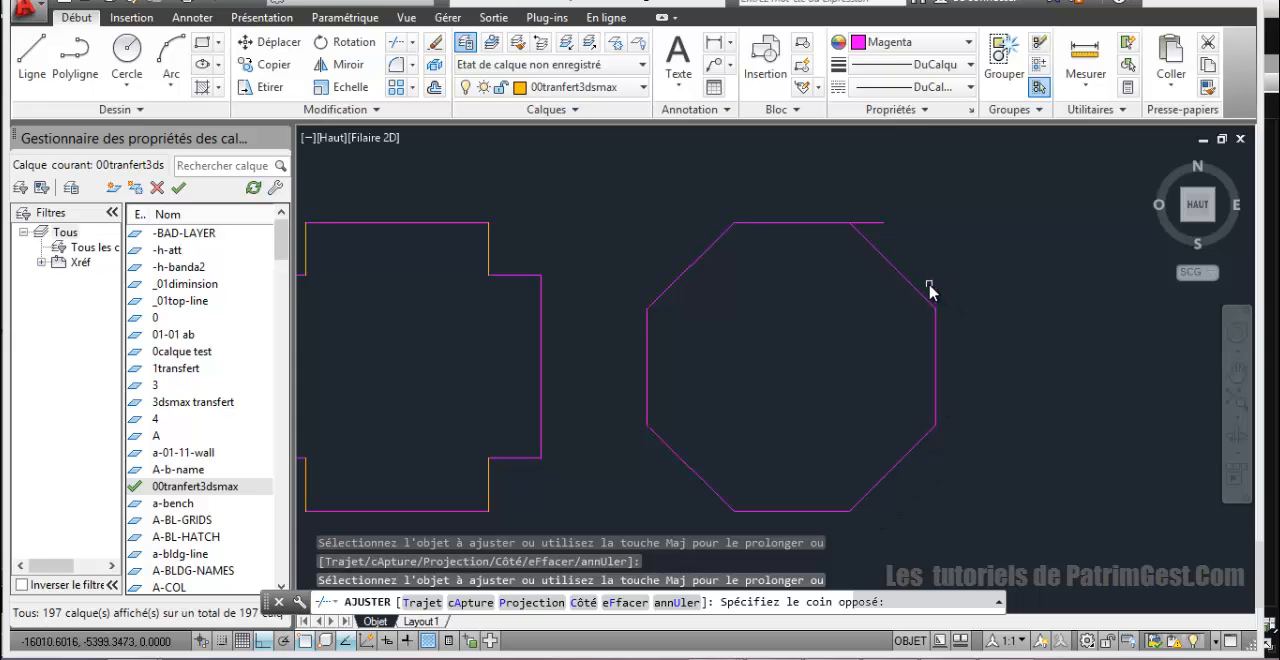
pyautogui.click(875, 216)
# Step: Draw a rectangle enclosing the notched cross outline, between its projected upper-left and lower-right outer corners
pyautogui.scroll(-3, 830, 248)
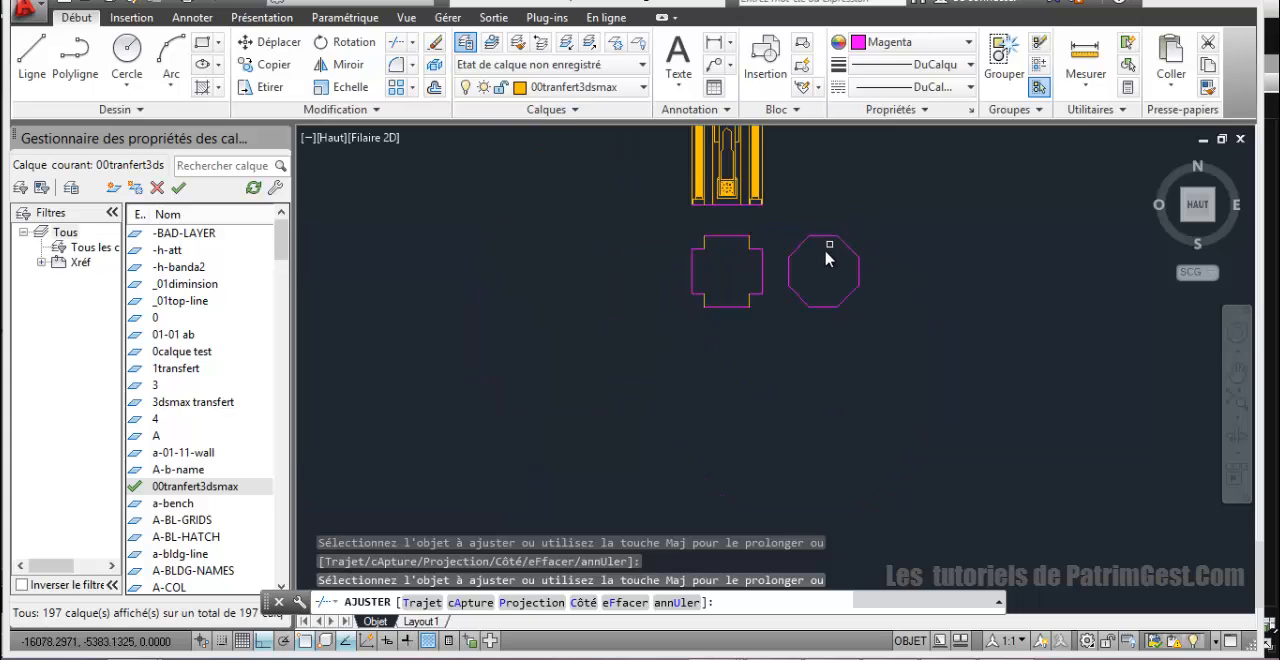
pyautogui.moveTo(819, 258); pyautogui.dragTo(723, 377, button='middle')
pyautogui.scroll(2, 724, 324)
pyautogui.moveTo(724, 324); pyautogui.dragTo(718, 330, button='middle')
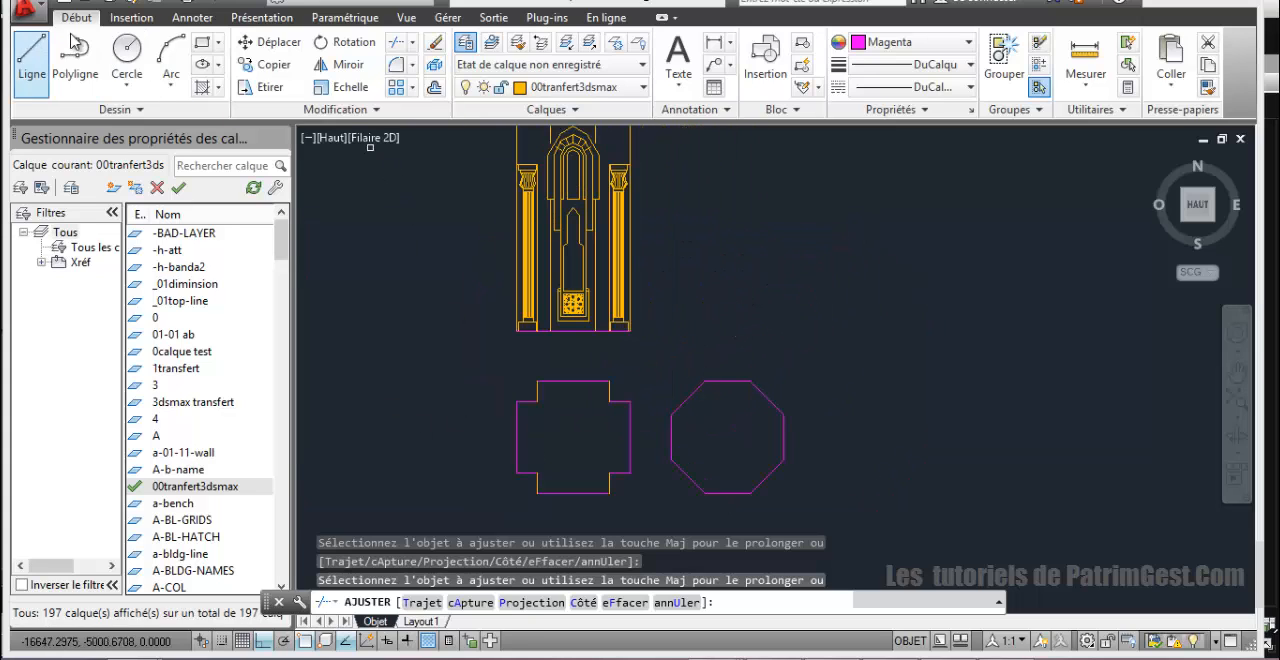
pyautogui.click(203, 42)
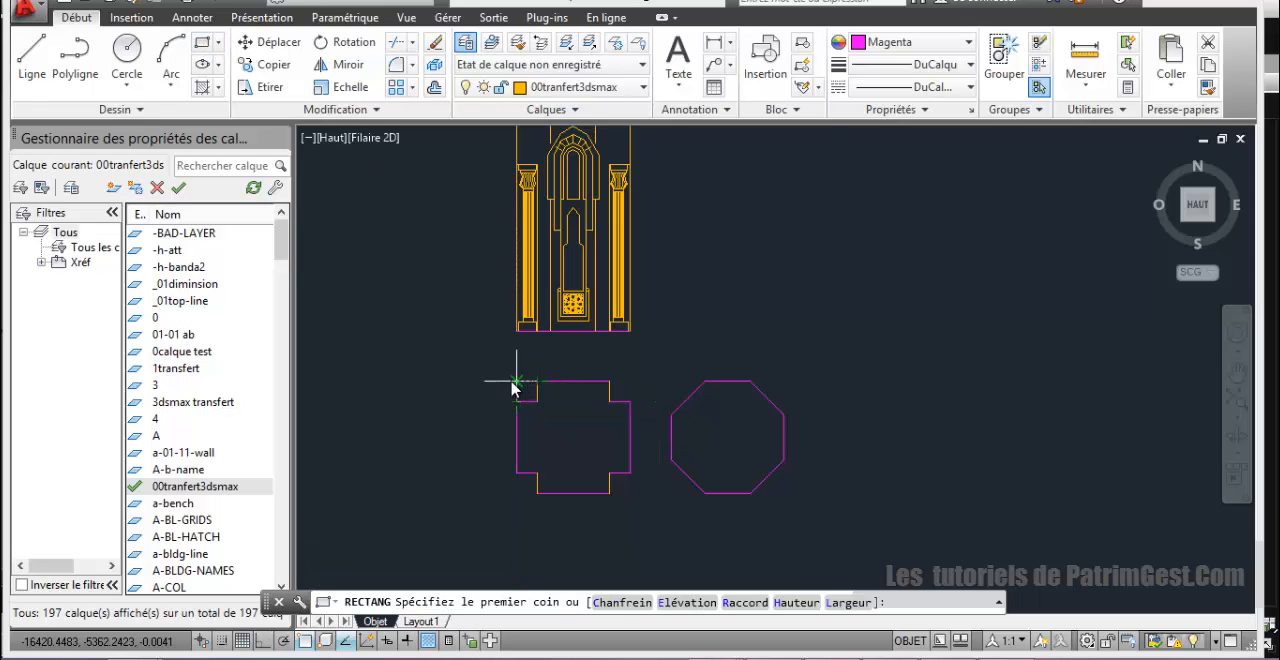
pyautogui.click(518, 380)
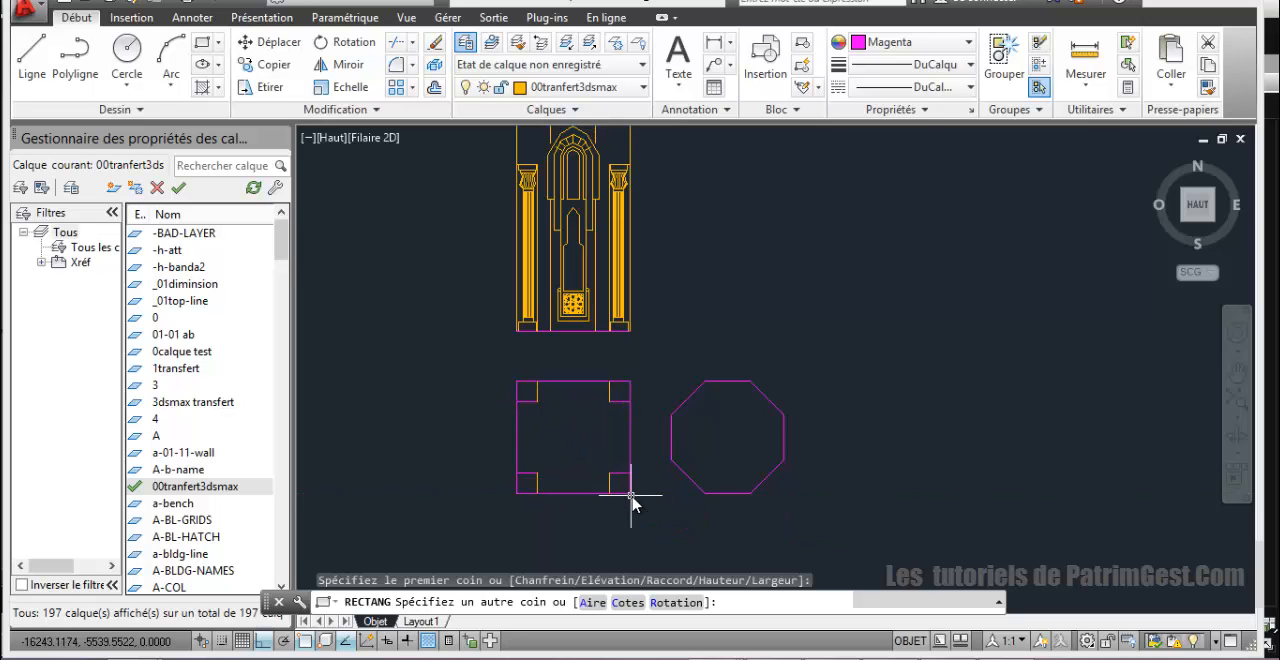
pyautogui.click(630, 494)
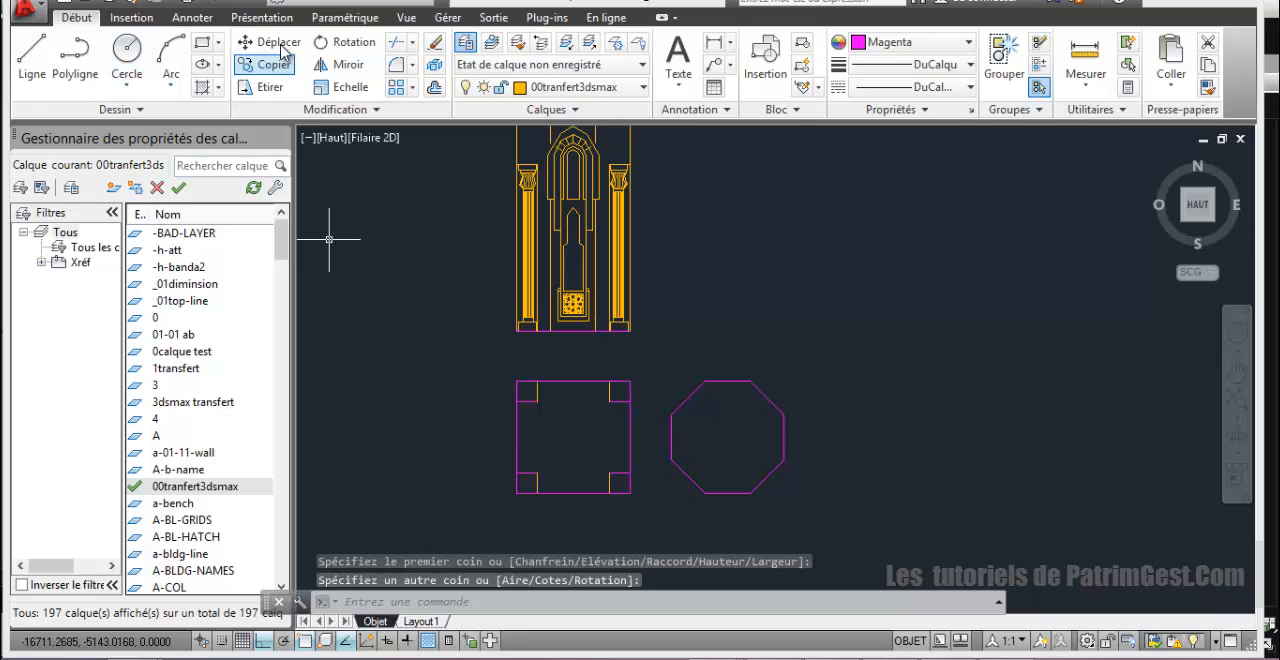
# Step: Move the new rectangle off the cross to the free space above the octagon, with Ortho mode off
pyautogui.click(268, 42)
pyautogui.click(632, 402)
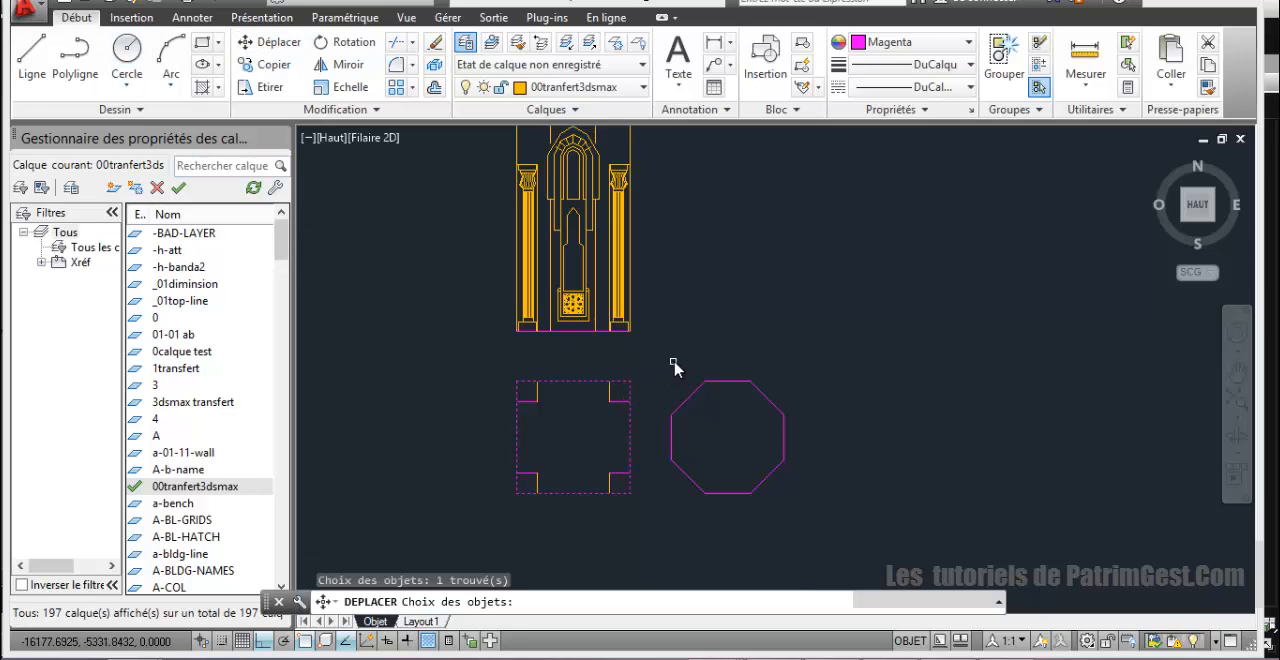
pyautogui.press('Return')
pyautogui.click(633, 390)
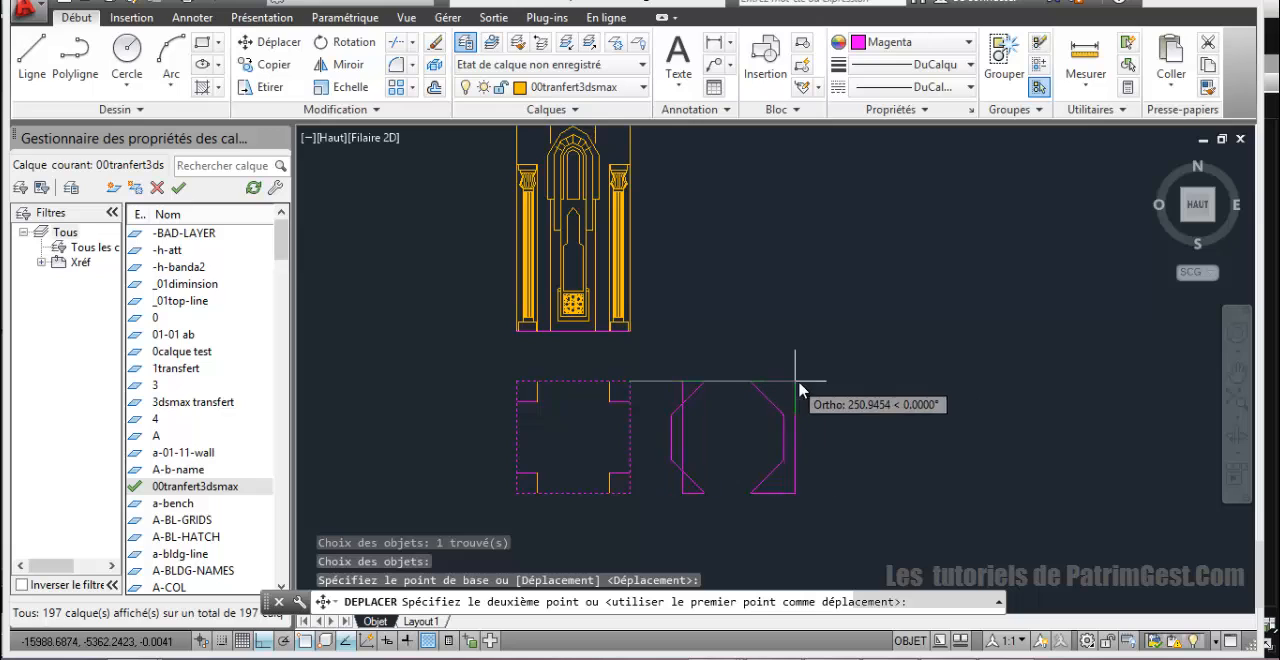
pyautogui.click(273, 638)
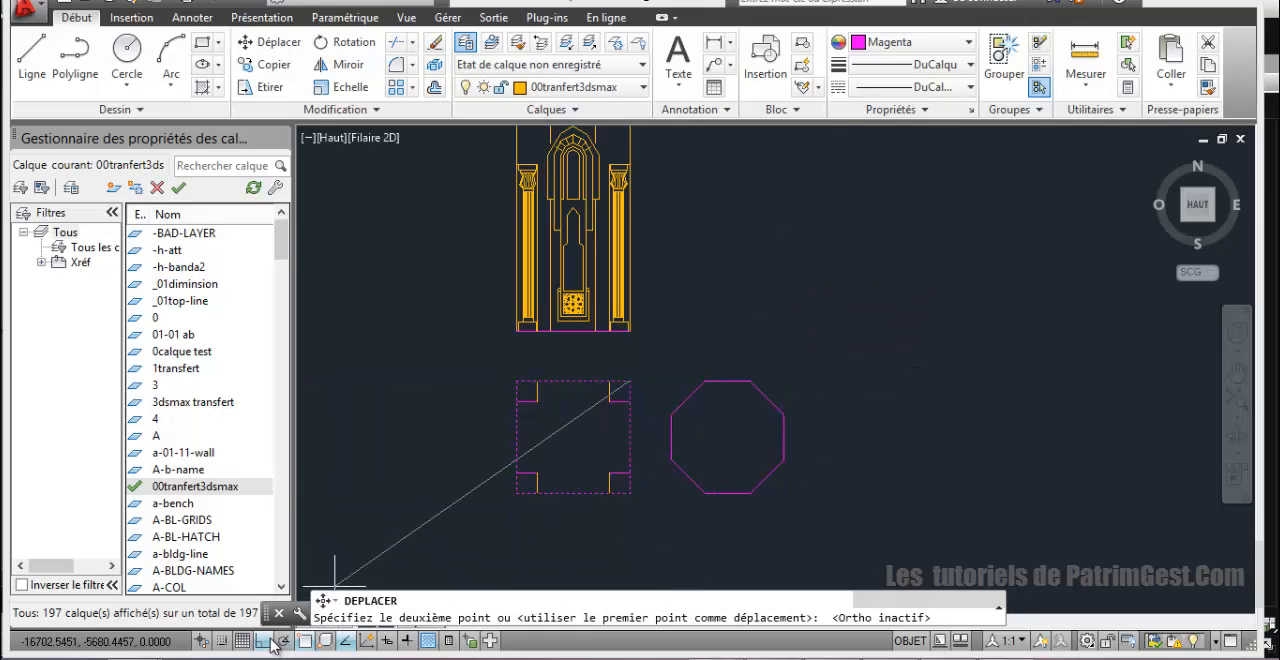
pyautogui.click(800, 252)
# Step: Examine the base of the minaret elevation, including its arched niche and side columns, beside the plan outlines
pyautogui.scroll(-4, 814, 372)
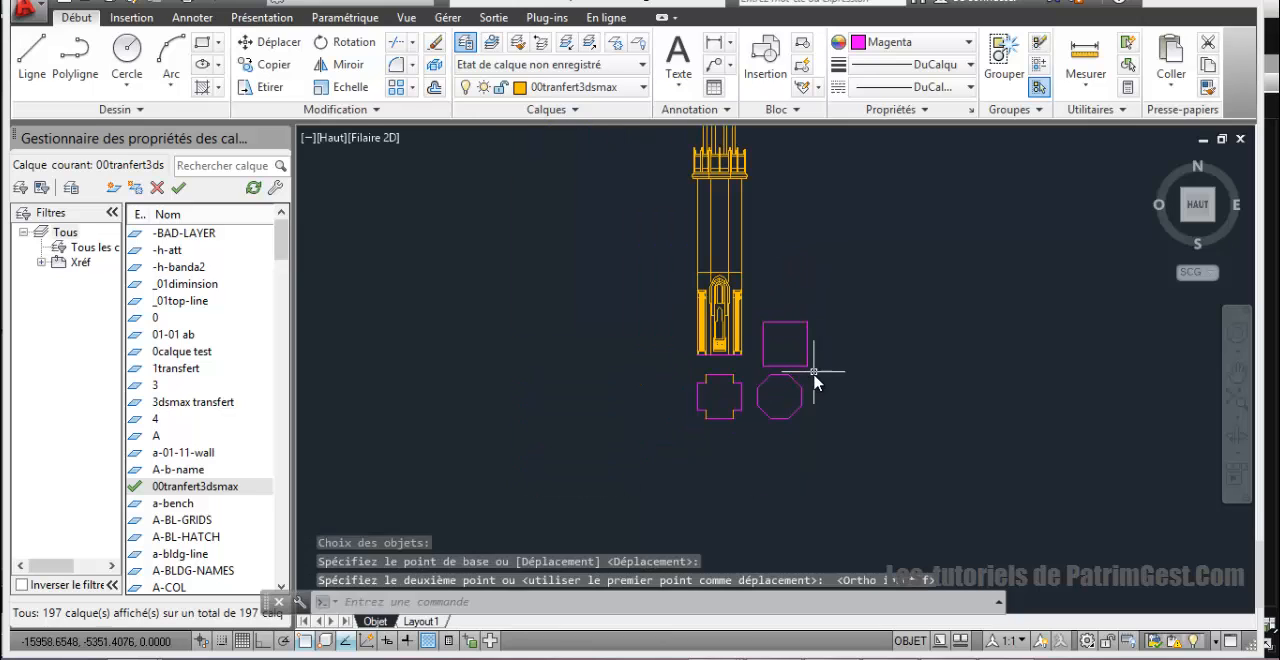
pyautogui.scroll(5, 818, 300)
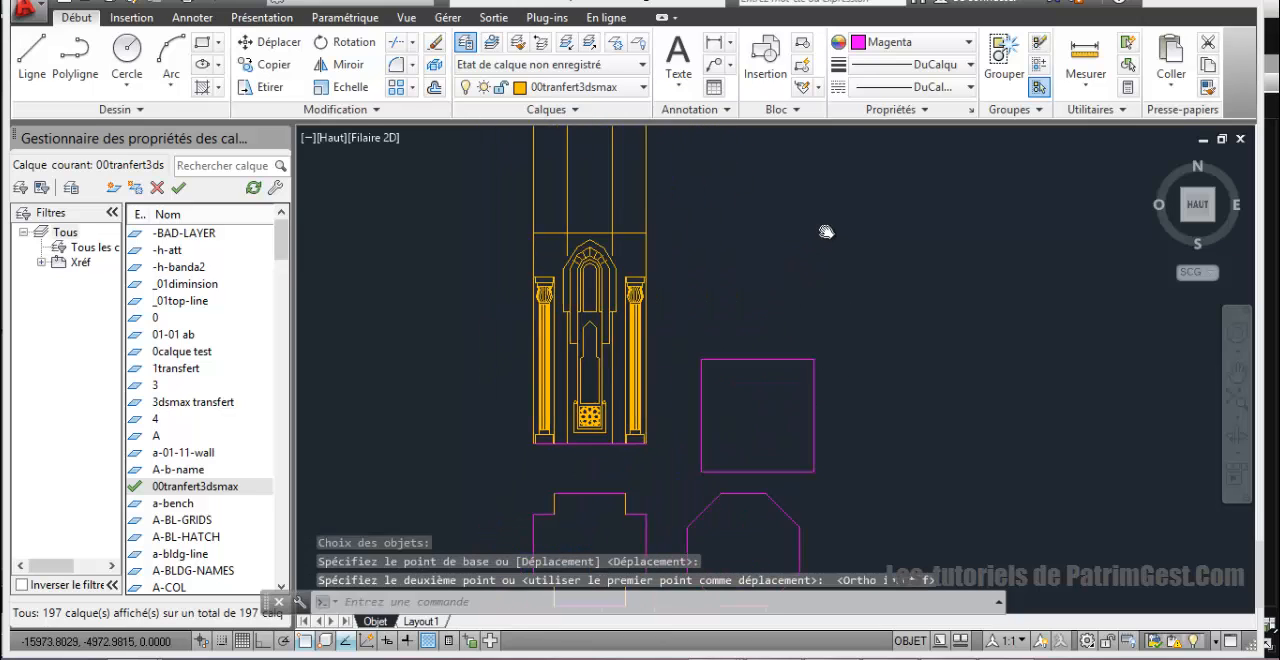
pyautogui.moveTo(753, 281); pyautogui.dragTo(760, 317, button='middle')
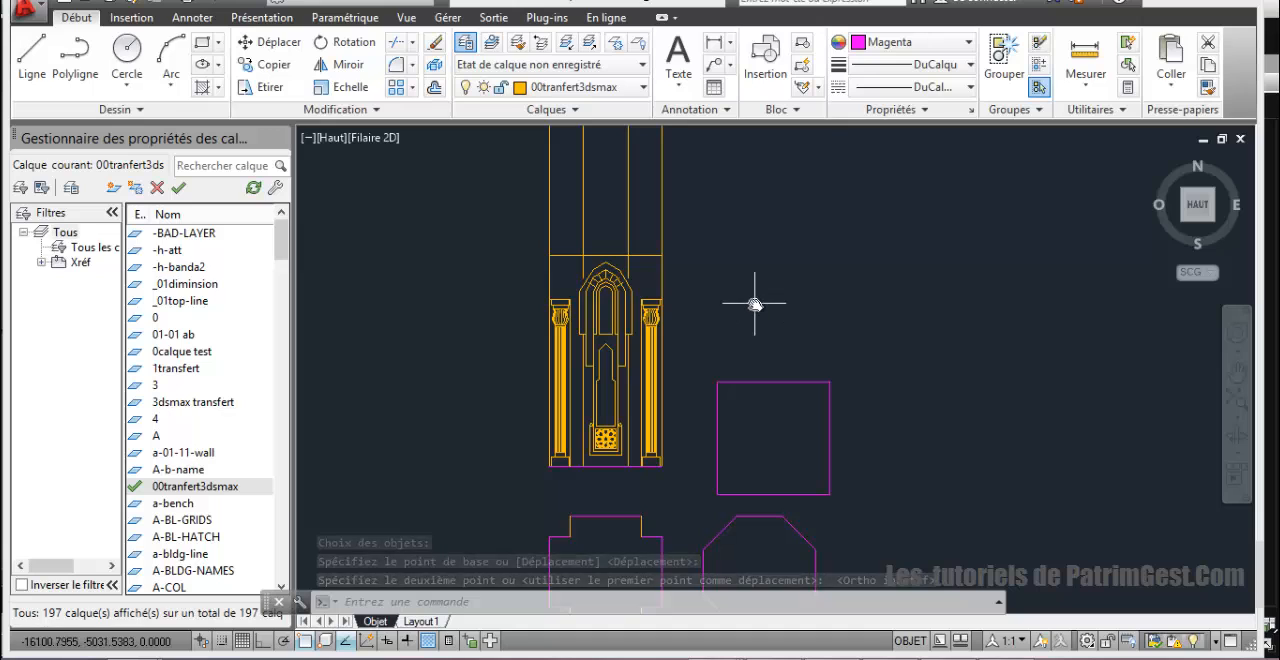
pyautogui.scroll(-2, 755, 306)
pyautogui.scroll(2, 761, 307)
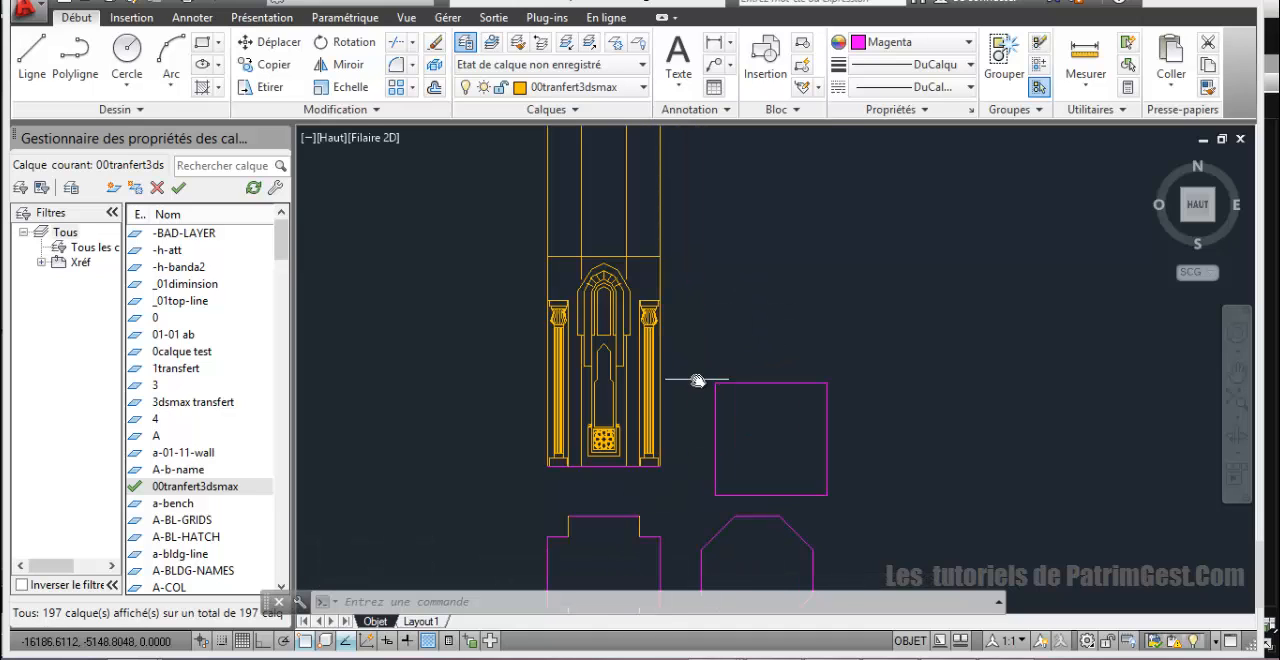
pyautogui.scroll(1, 697, 381)
pyautogui.scroll(3, 699, 282)
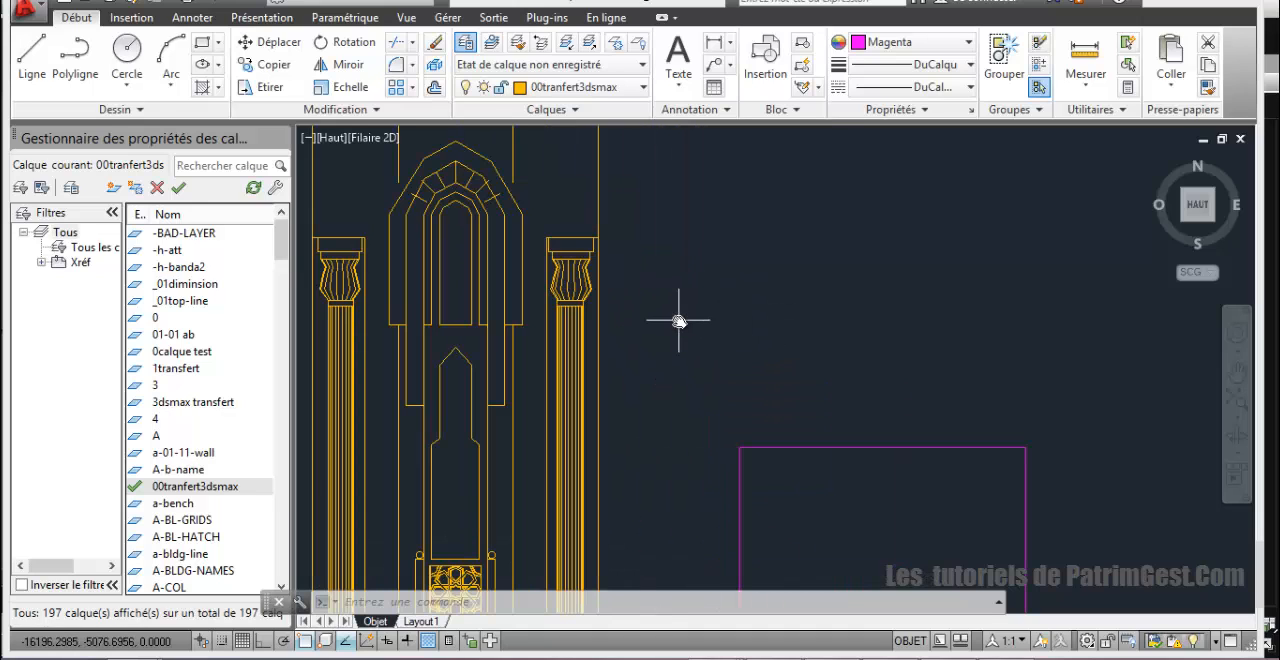
pyautogui.scroll(-2, 715, 330)
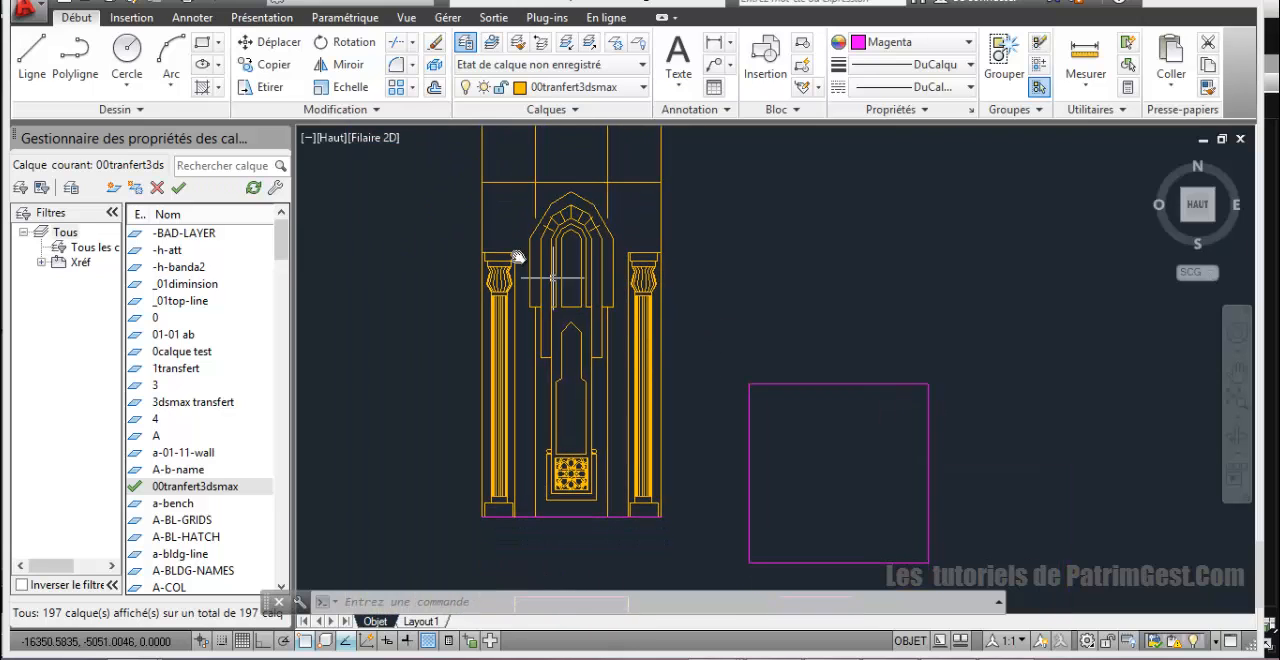
pyautogui.scroll(2, 517, 258)
pyautogui.scroll(-2, 578, 374)
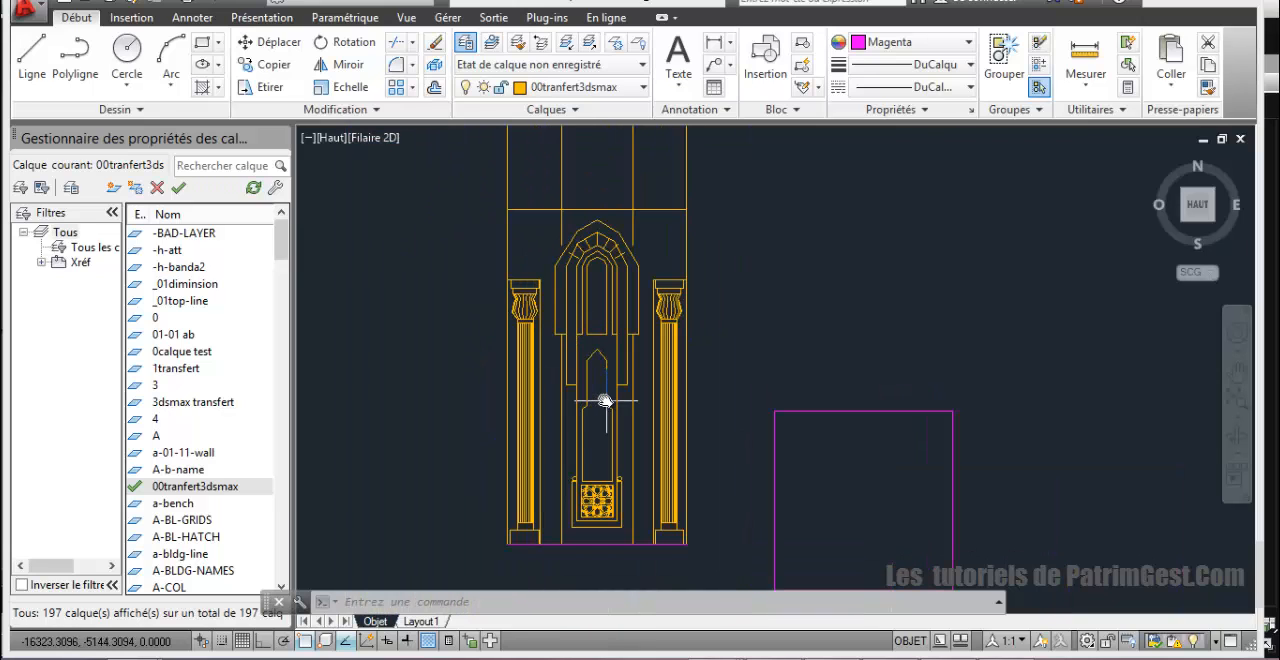
pyautogui.scroll(2, 604, 399)
pyautogui.scroll(-2, 603, 400)
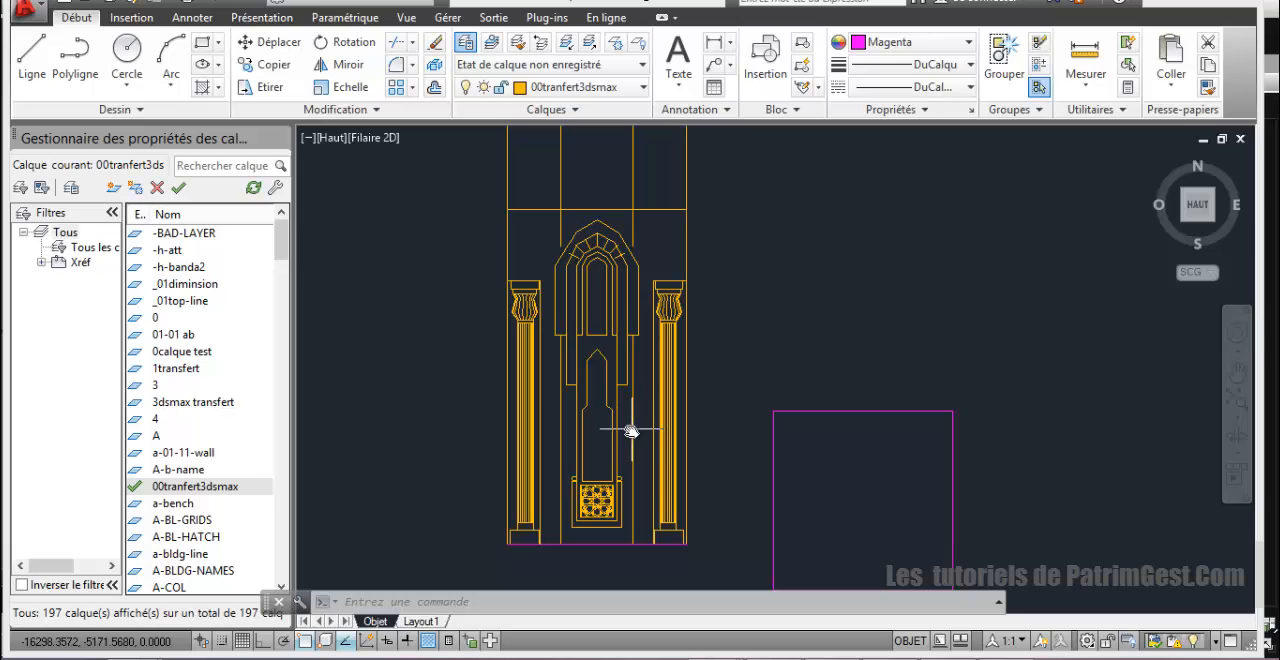
# Step: Regenerate the drawing with REGEN to smooth the display of the elevation's arches and column capitals
pyautogui.scroll(2, 629, 348)
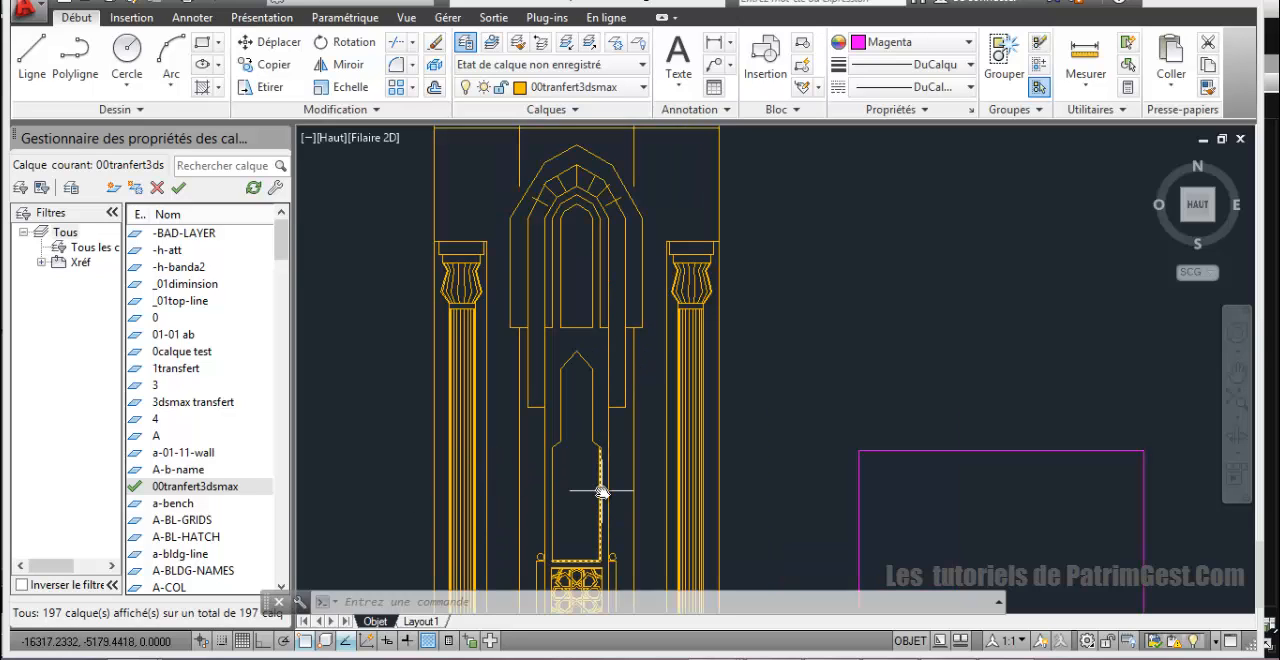
pyautogui.write('regen')
pyautogui.press('Return')
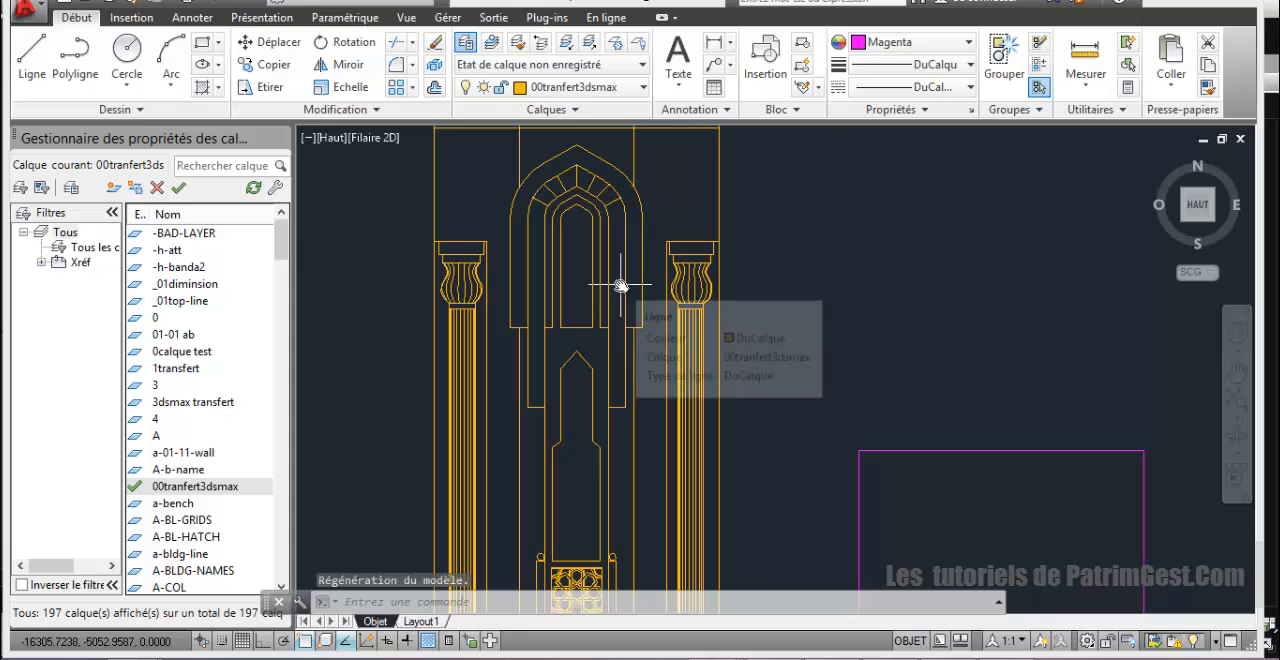
pyautogui.scroll(-2, 630, 283)
pyautogui.scroll(2, 631, 278)
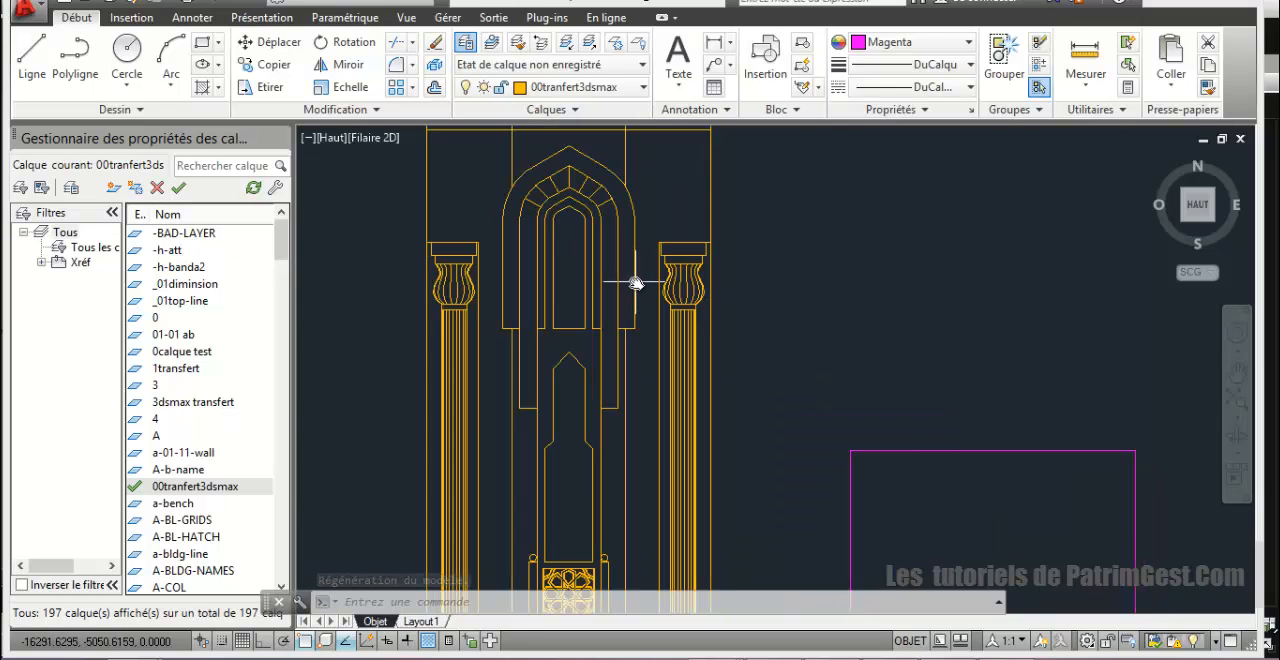
# Step: Start a polyline at the niche's outer arch band, tracing the short right foot and the vertical outer edge up to the springing point
pyautogui.scroll(-2, 626, 283)
pyautogui.moveTo(737, 296); pyautogui.dragTo(654, 357, button='middle')
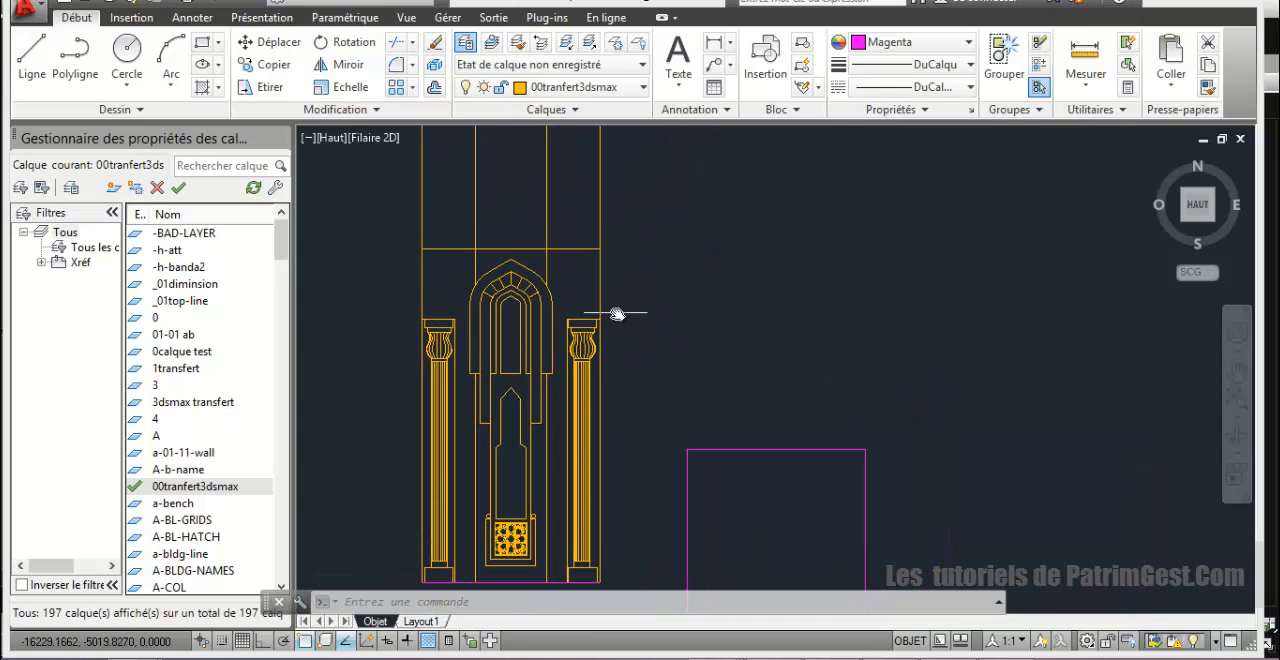
pyautogui.scroll(2, 530, 322)
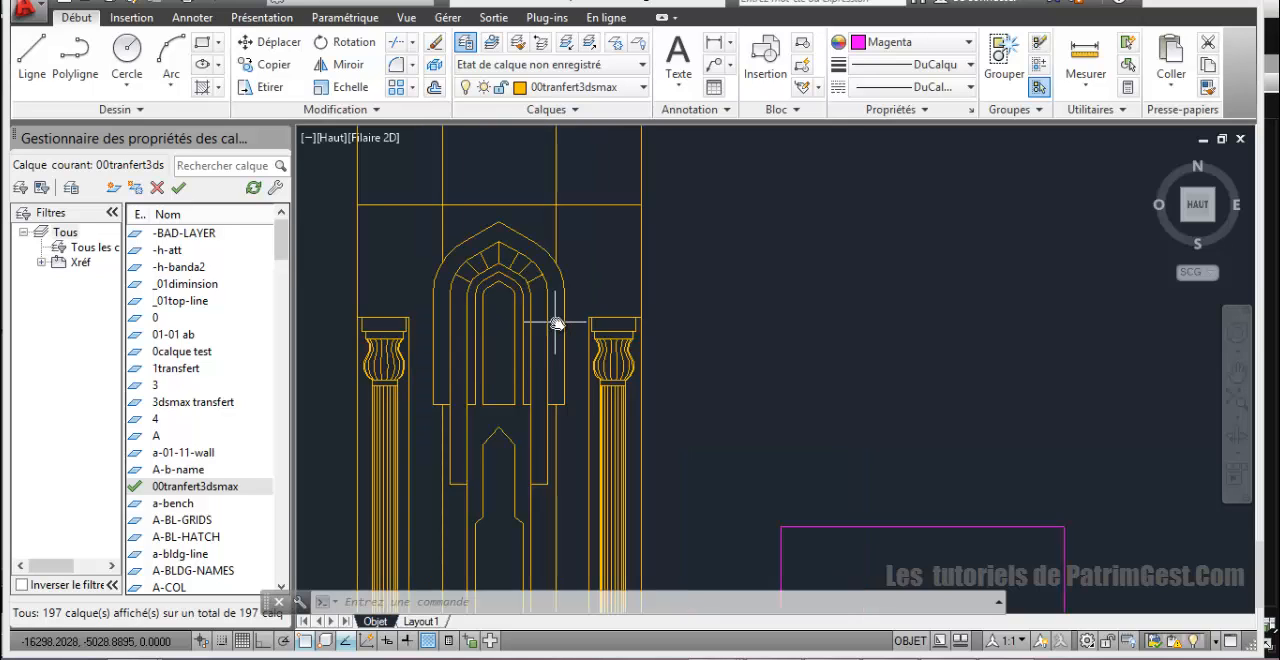
pyautogui.scroll(-2, 556, 323)
pyautogui.click(562, 318)
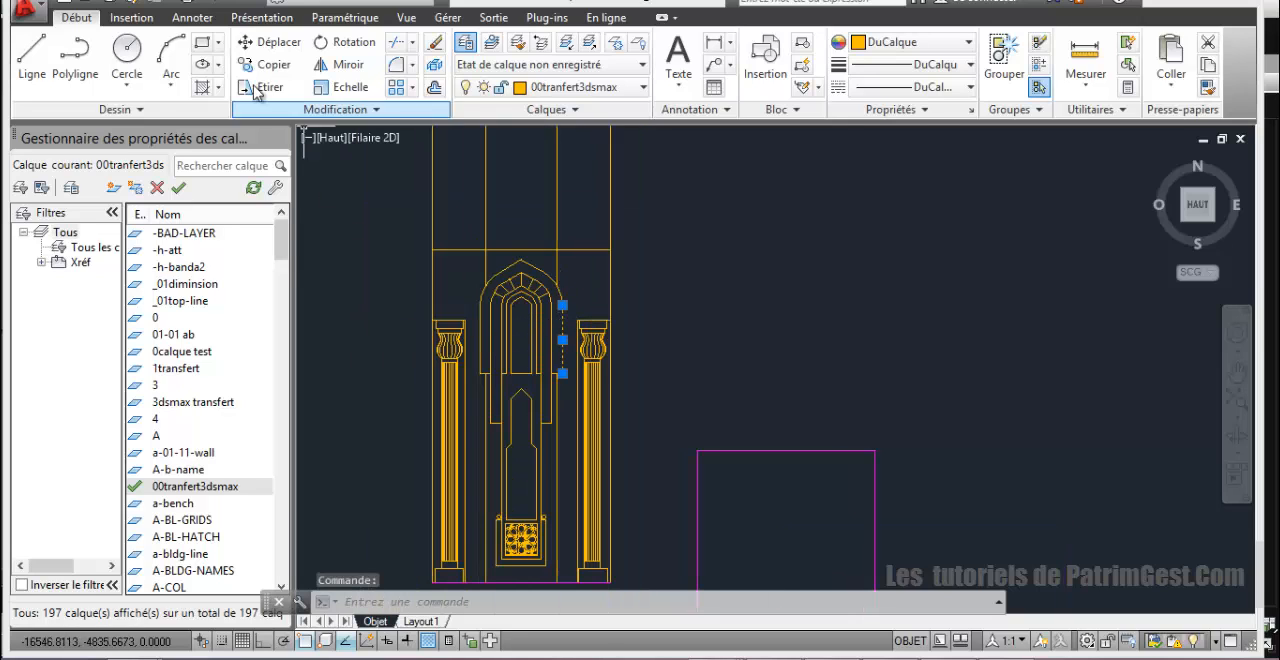
pyautogui.click(80, 70)
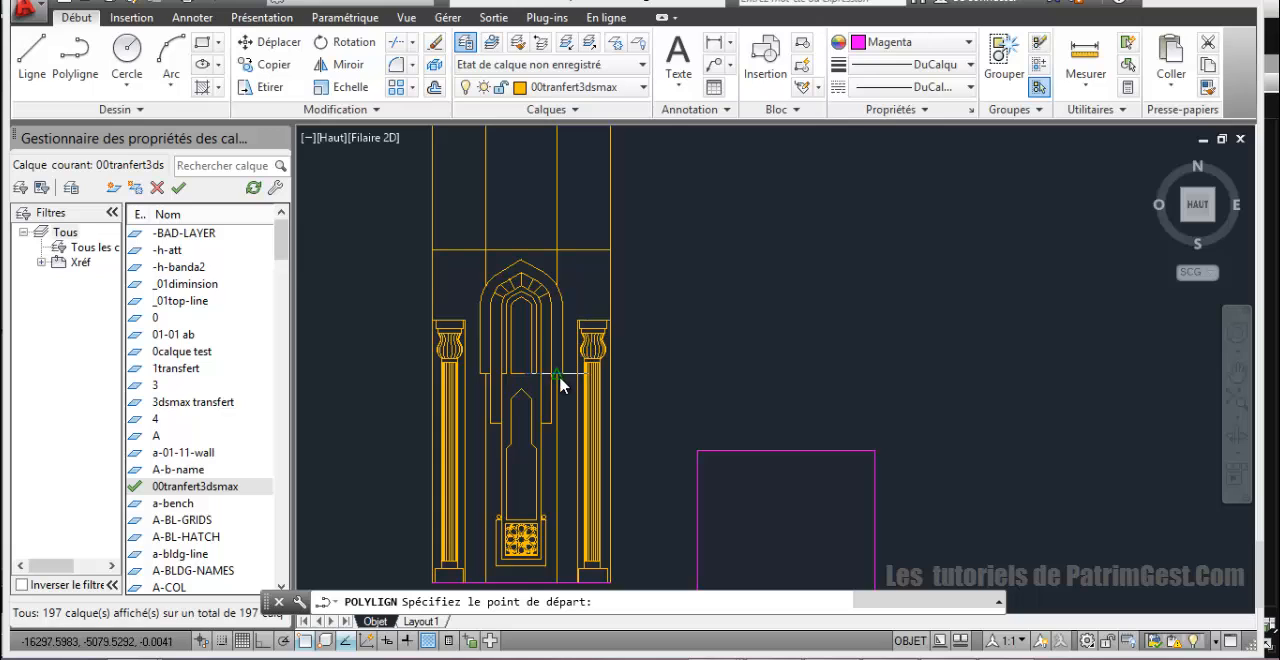
pyautogui.scroll(4, 560, 372)
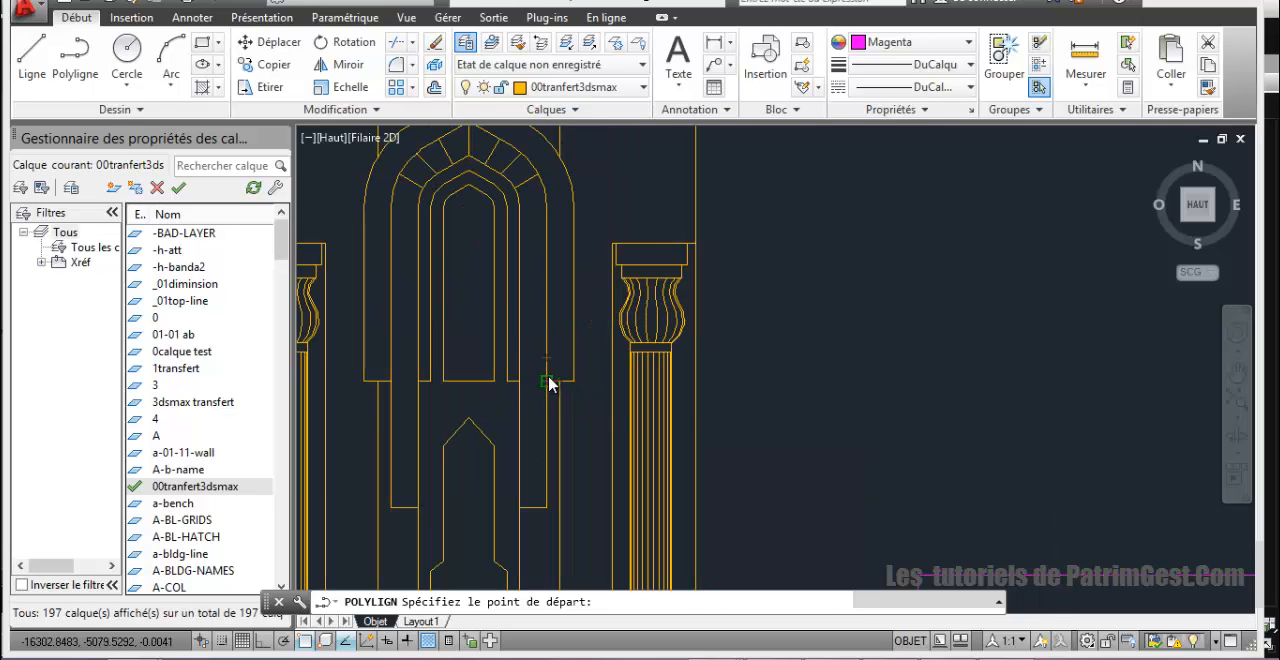
pyautogui.click(548, 380)
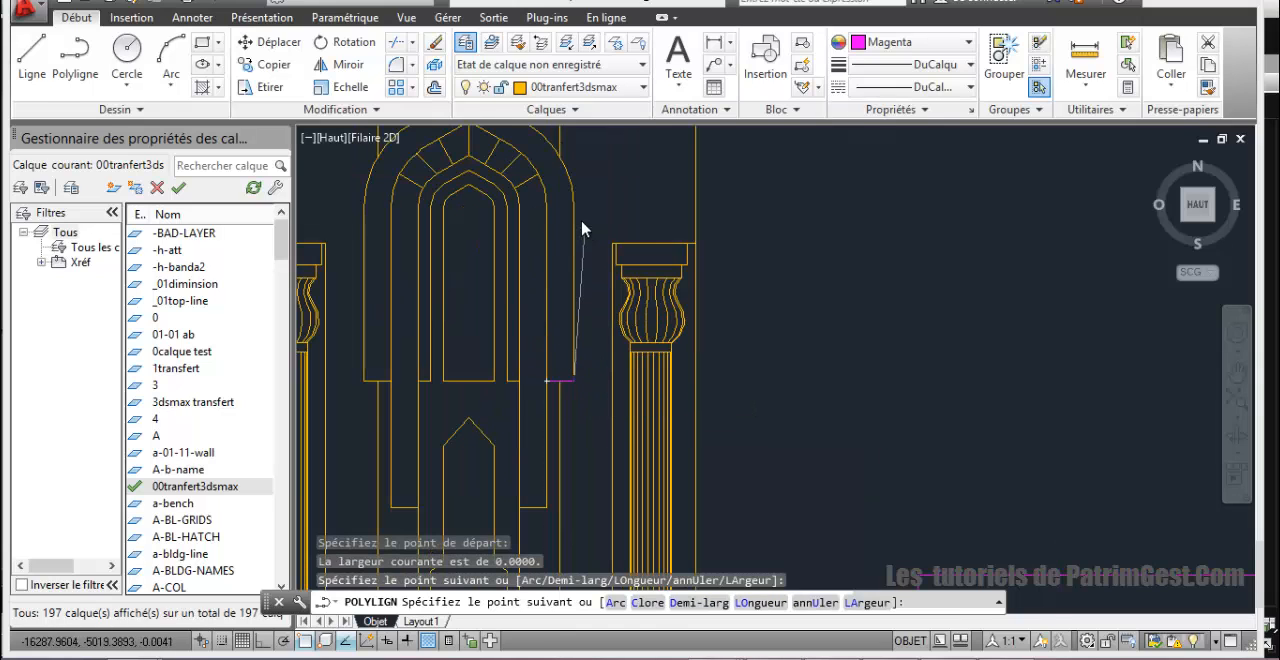
pyautogui.scroll(4, 583, 229)
pyautogui.click(594, 185)
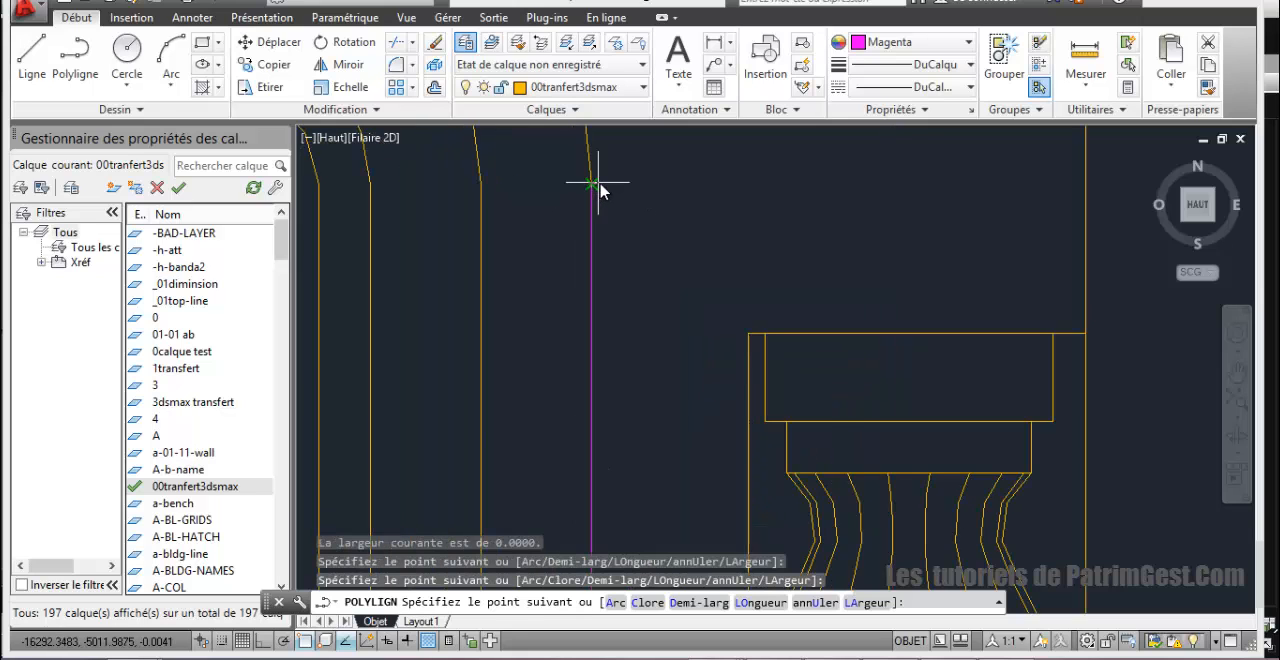
pyautogui.scroll(-4, 604, 194)
pyautogui.moveTo(623, 301); pyautogui.dragTo(628, 363, button='middle')
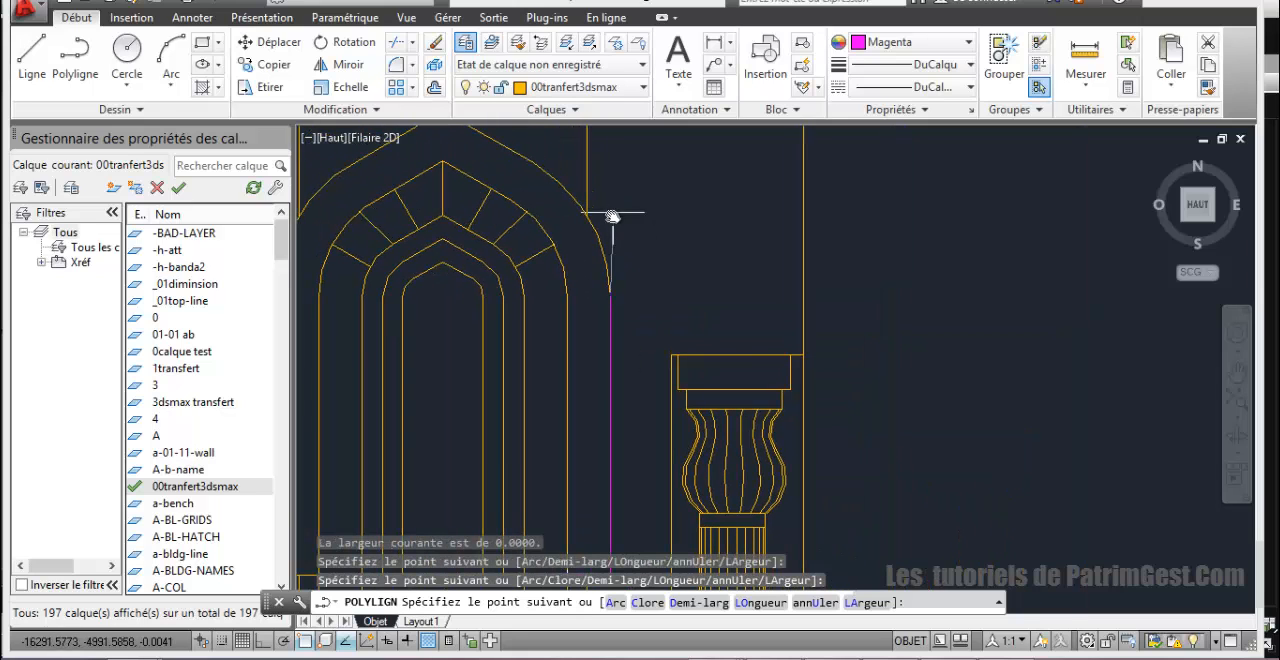
# Step: Continue the polyline with a three-point arc along the outer arch's right curve, using the Second-pt option
pyautogui.write('a')
pyautogui.press('Return')
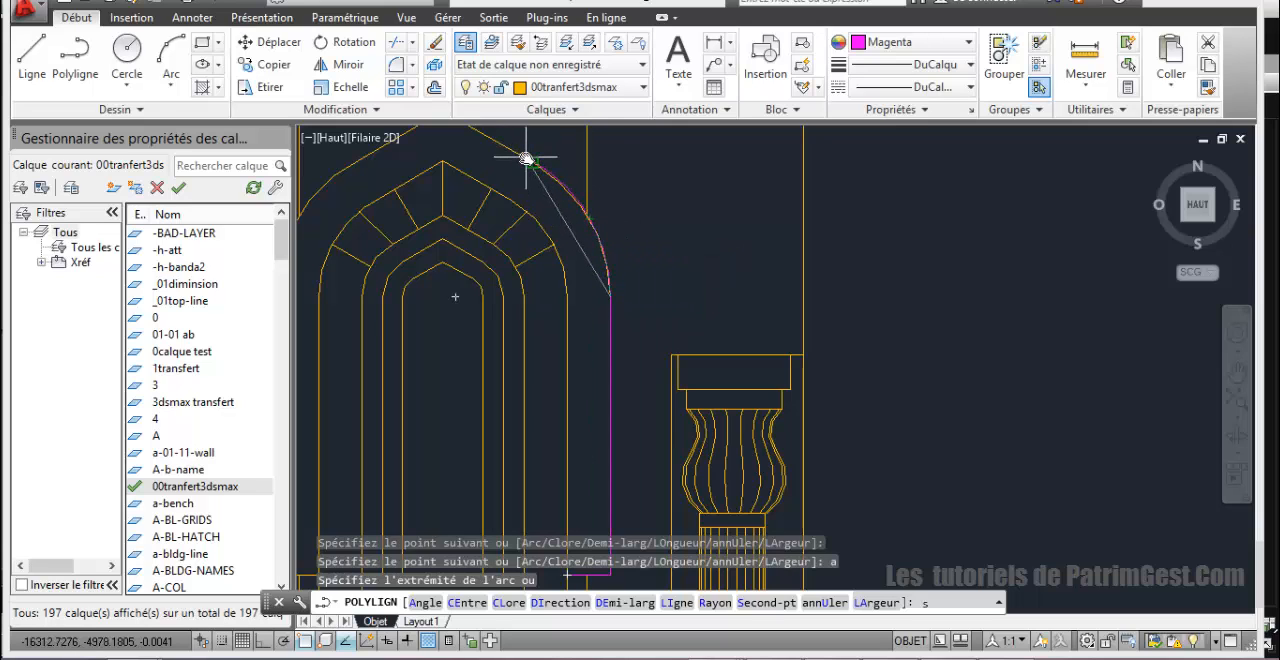
pyautogui.moveTo(526, 158); pyautogui.dragTo(600, 332, button='middle')
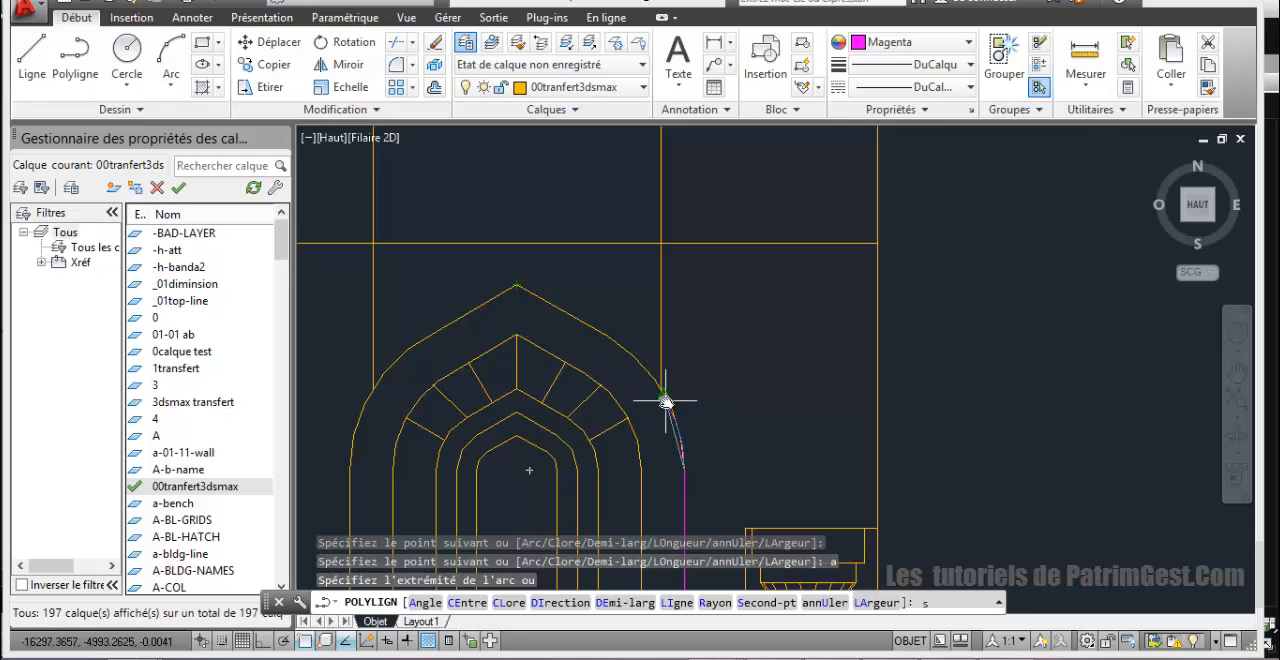
pyautogui.press('Return')
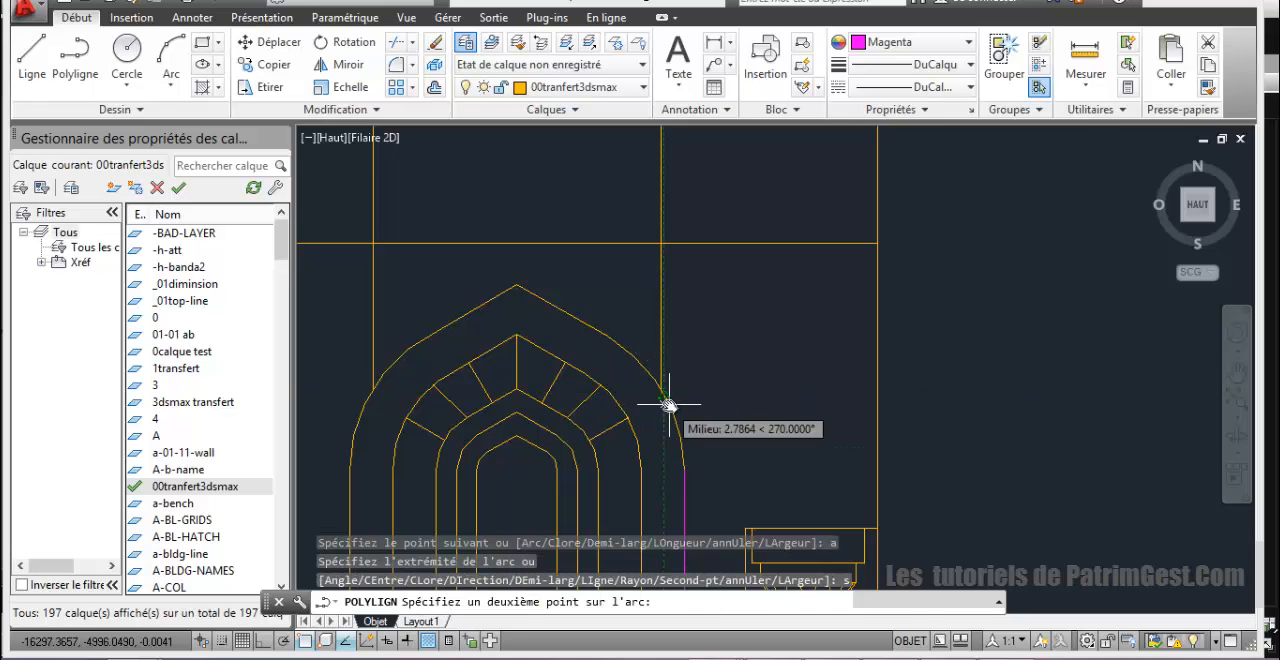
pyautogui.click(665, 402)
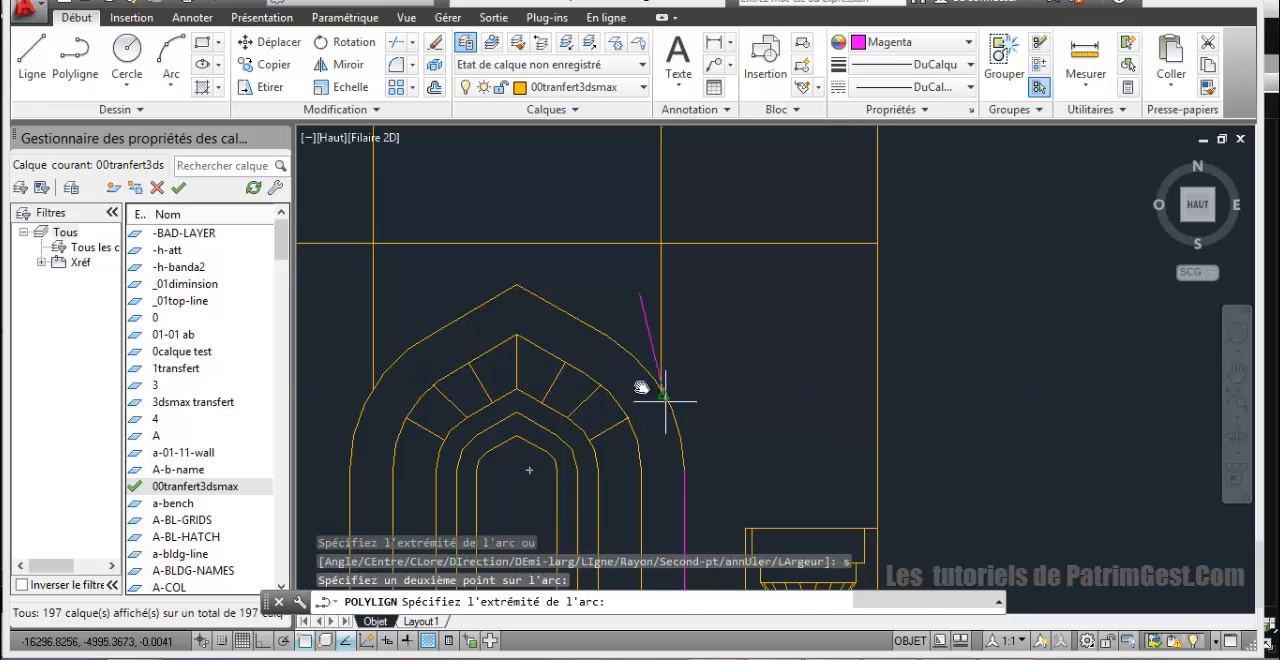
pyautogui.click(606, 334)
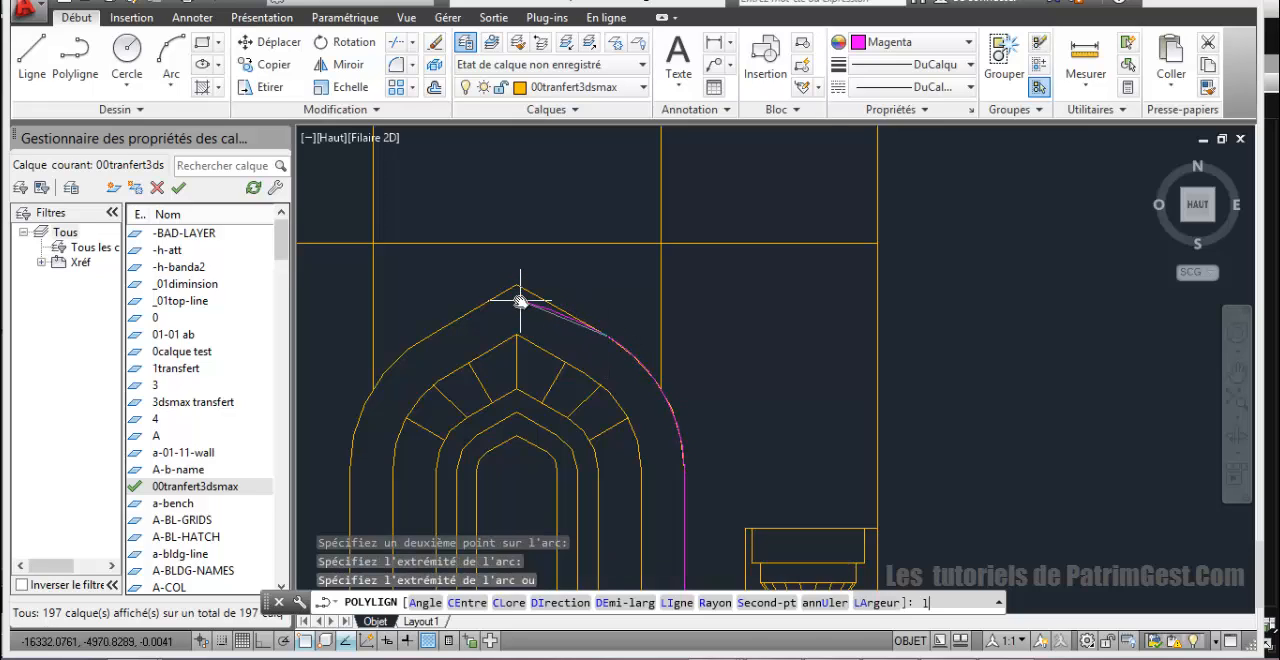
# Step: Switch the polyline back to line mode, add the straight segment to the outer arch's apex, and end it
pyautogui.press('Return')
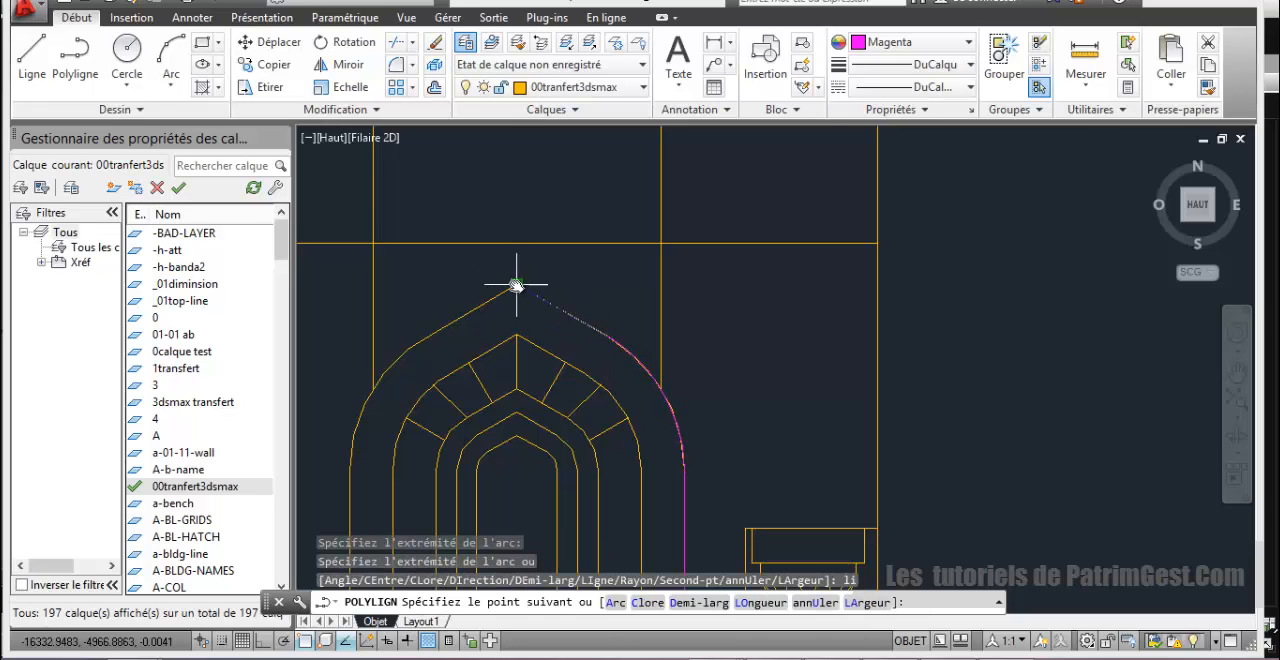
pyautogui.click(516, 286)
pyautogui.rightClick(549, 289)
pyautogui.click(583, 302)
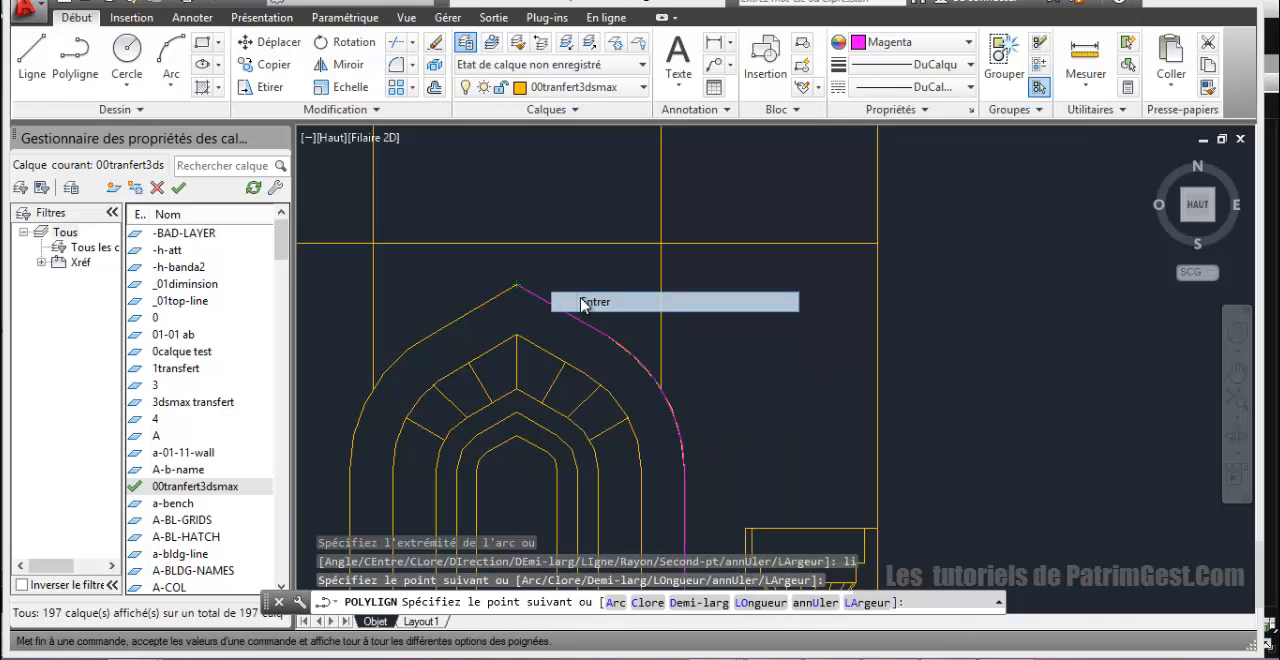
pyautogui.scroll(-4, 594, 297)
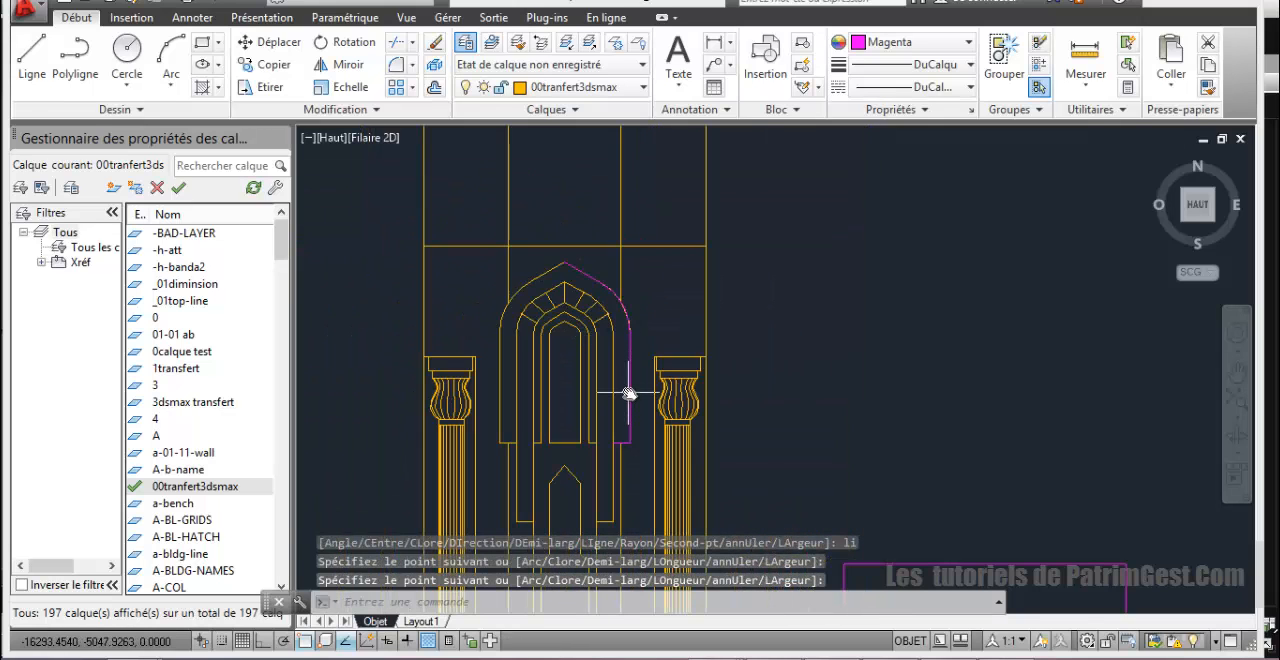
# Step: Measure the width of the outer arch band across its right foot
pyautogui.scroll(2, 630, 394)
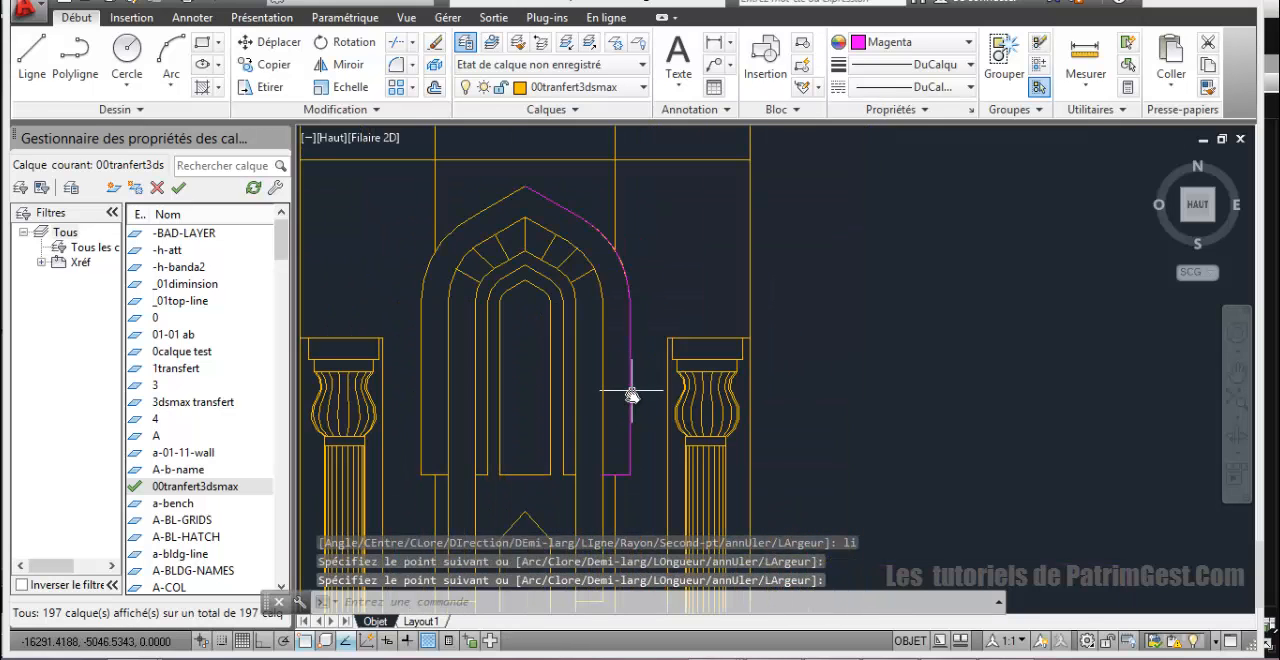
pyautogui.click(630, 334)
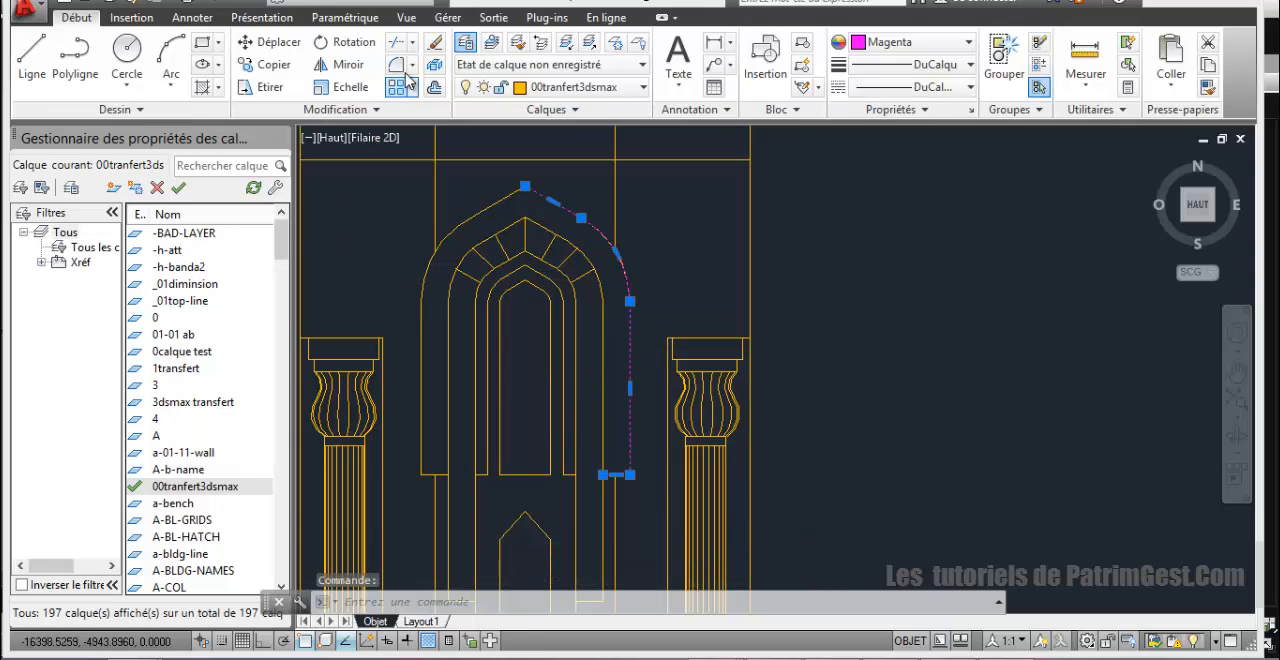
pyautogui.scroll(-2, 618, 285)
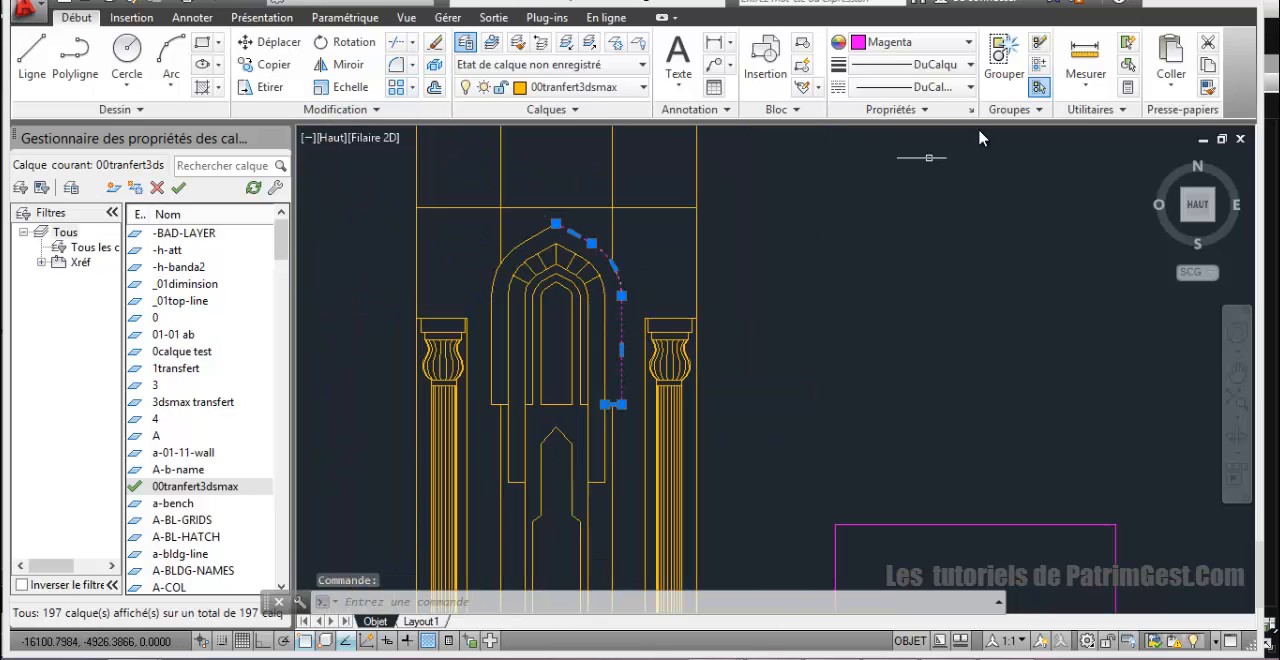
pyautogui.click(1085, 60)
pyautogui.scroll(3, 620, 428)
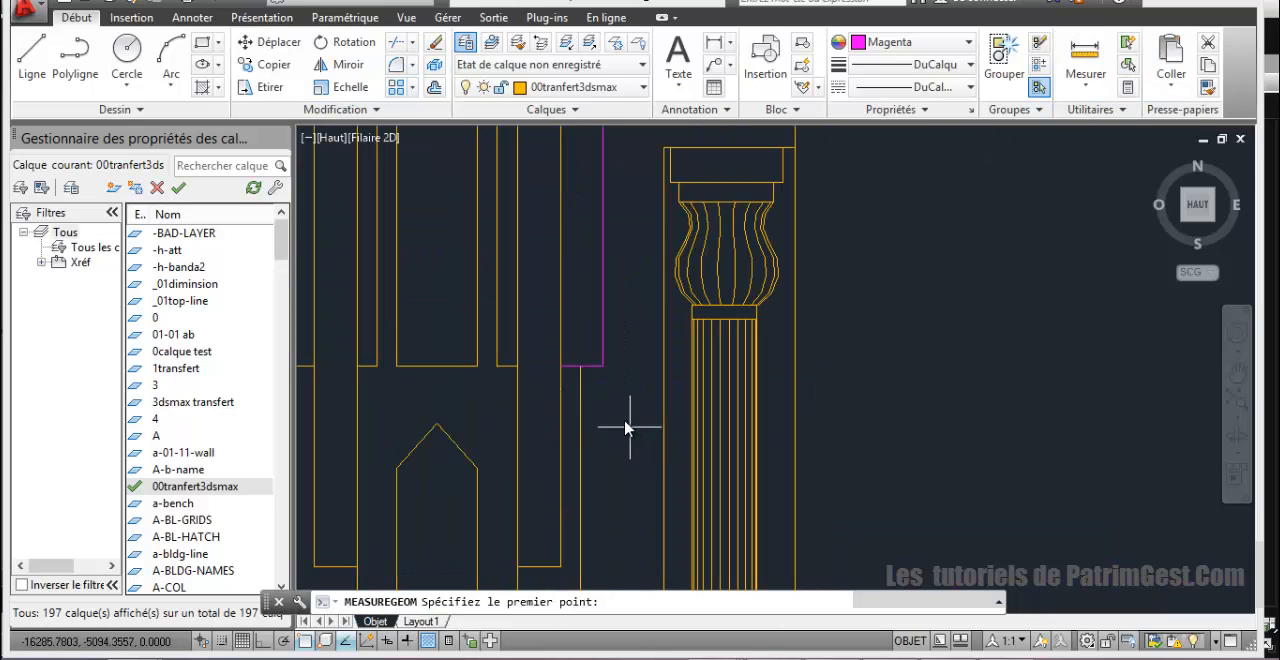
pyautogui.click(603, 366)
pyautogui.click(563, 366)
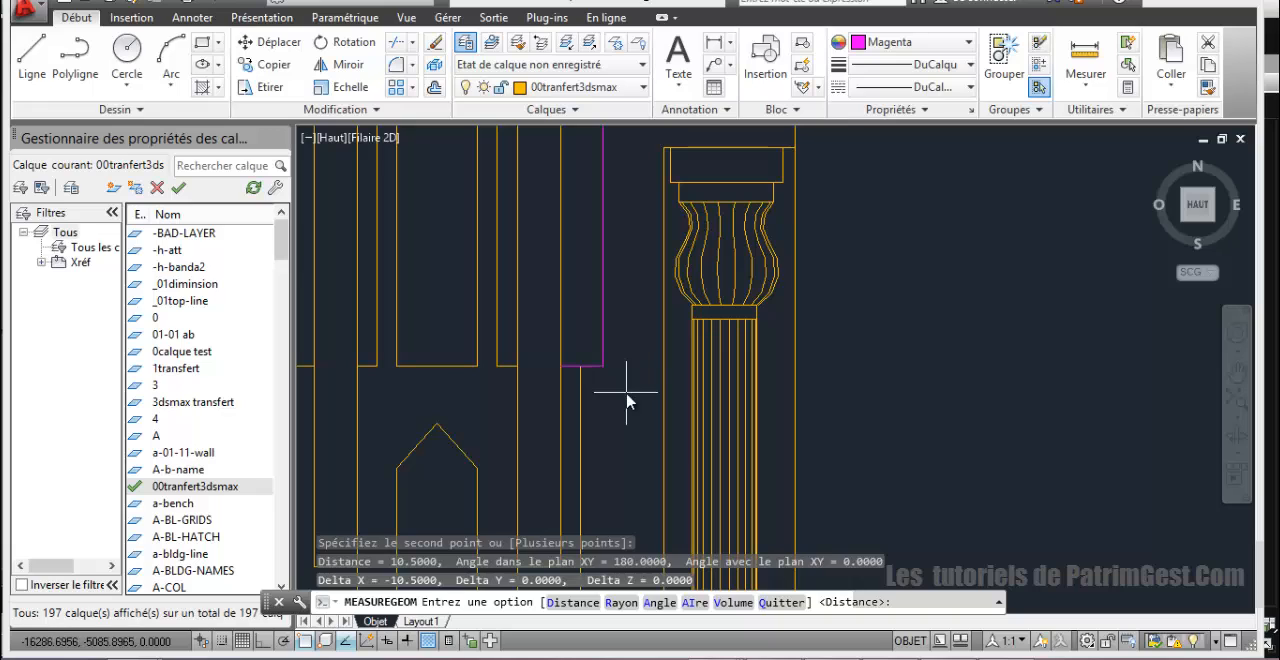
pyautogui.press('Escape')
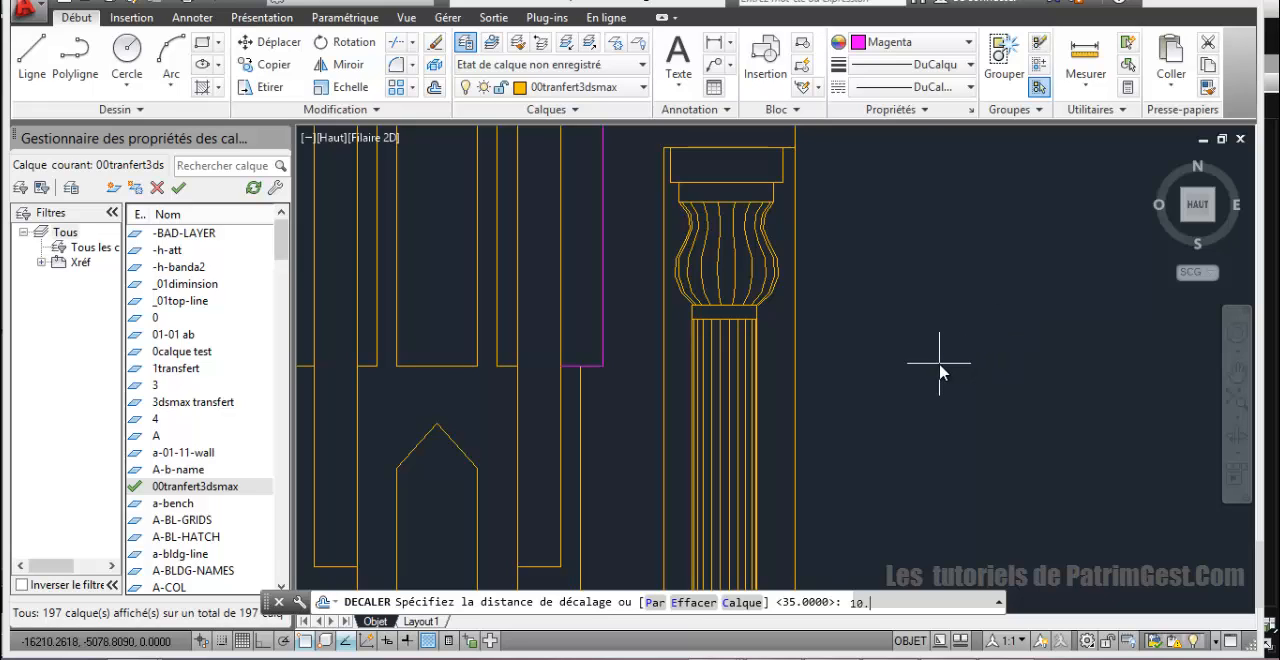
# Step: Offset the traced half-arch polyline inward by 10.5
pyautogui.press('Return')
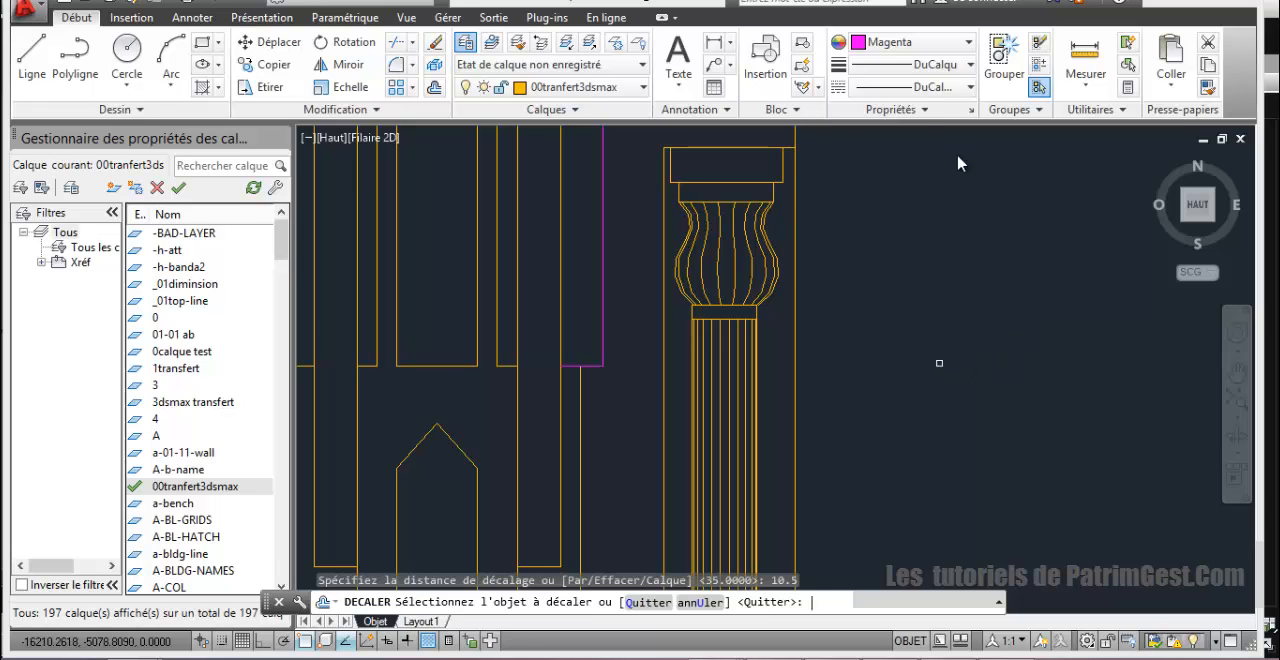
pyautogui.click(600, 192)
pyautogui.click(577, 206)
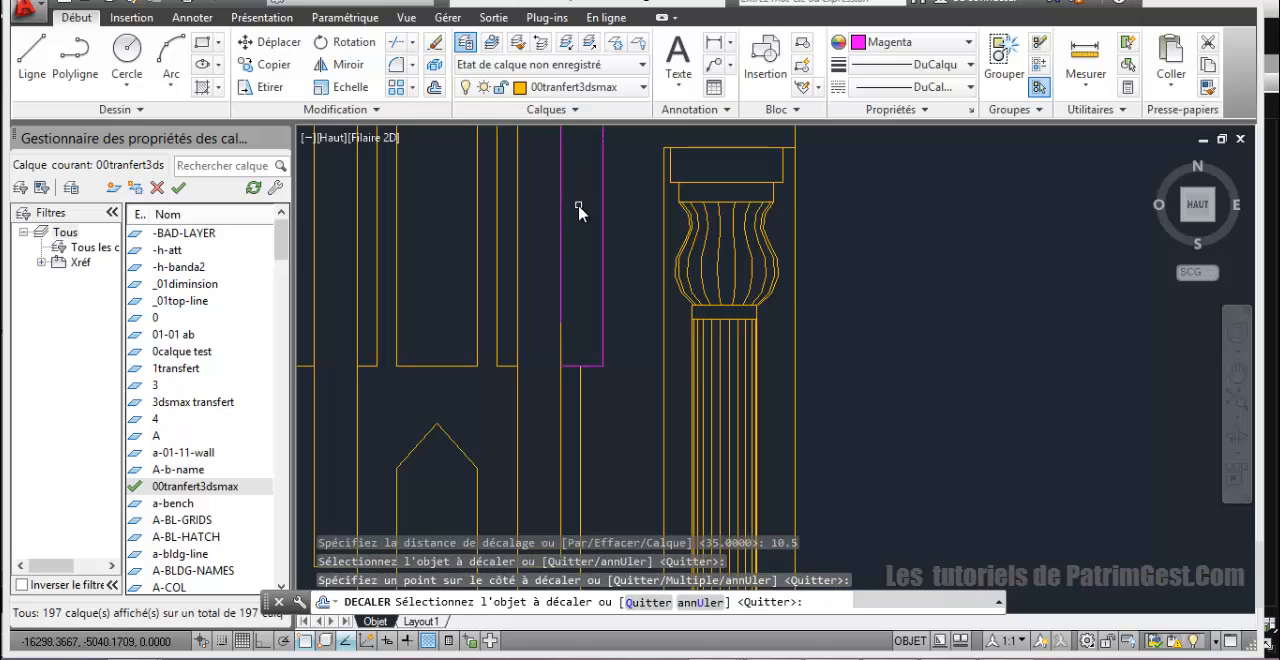
pyautogui.scroll(-5, 581, 220)
pyautogui.scroll(4, 581, 200)
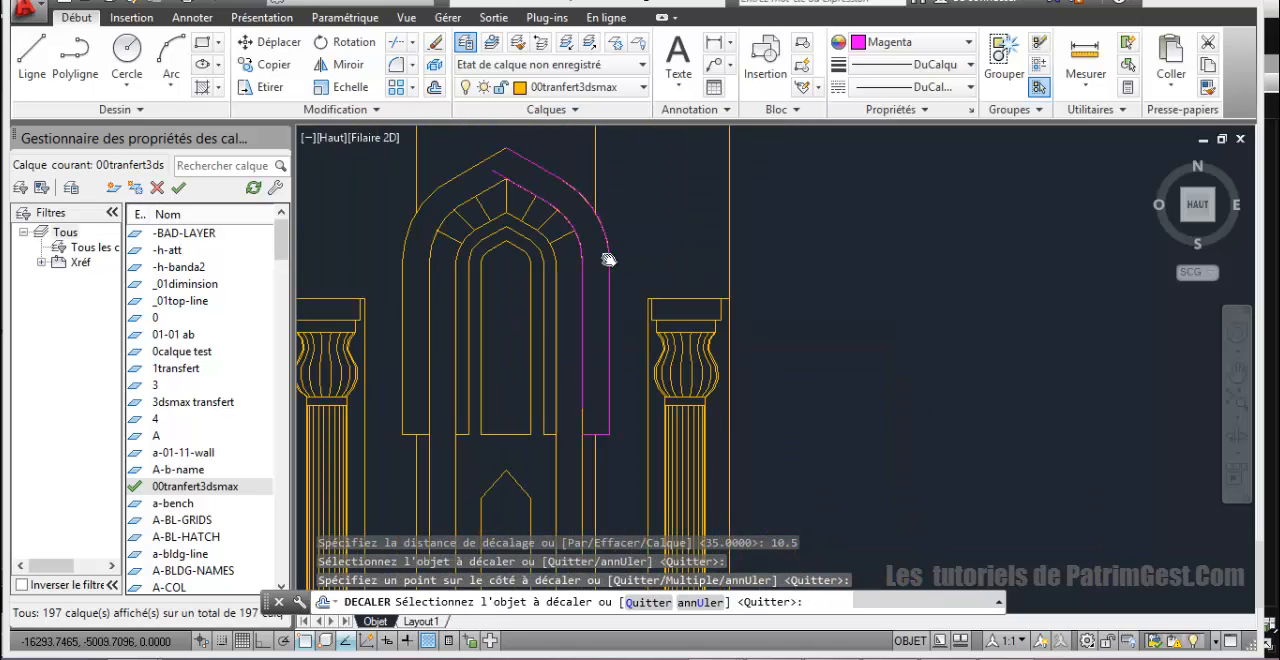
pyautogui.scroll(2, 594, 318)
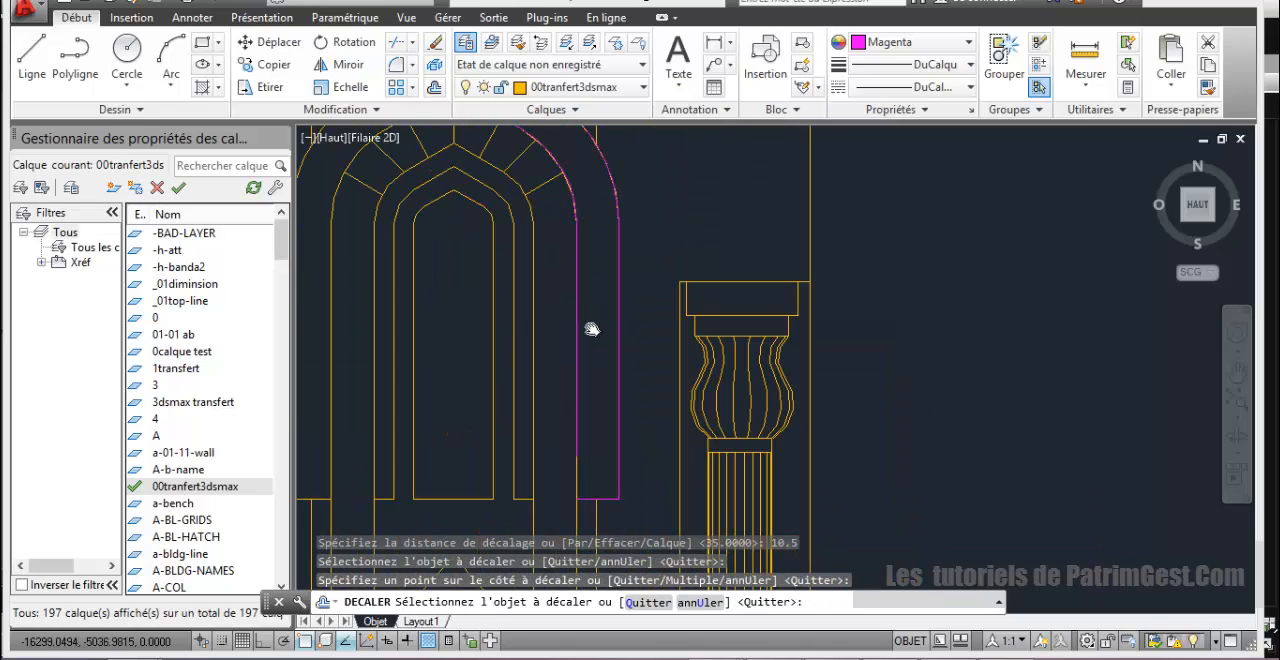
pyautogui.rightClick(645, 419)
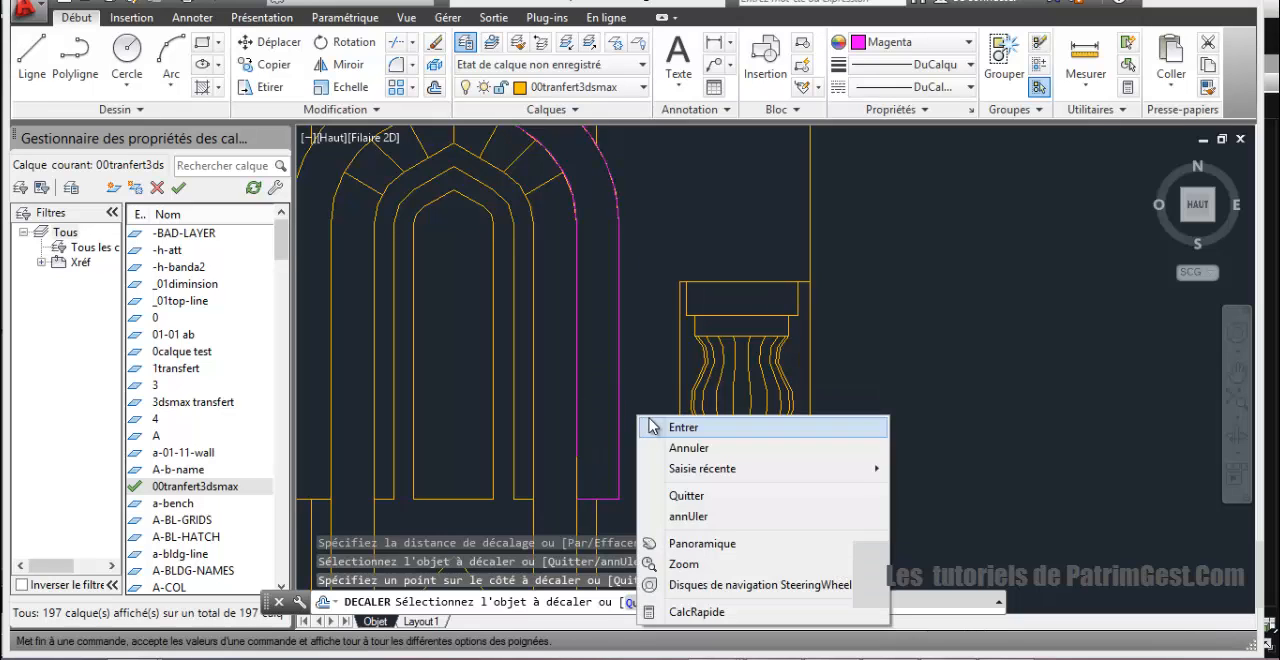
pyautogui.click(678, 428)
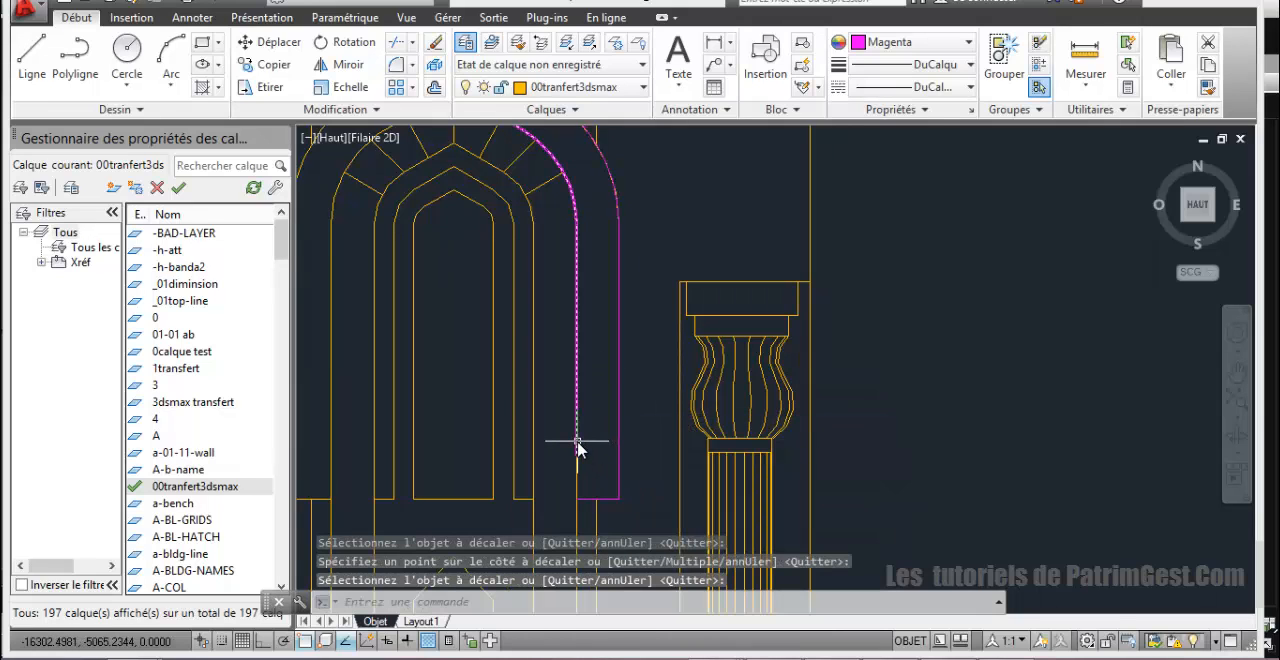
# Step: Stretch the inner offset polyline's lower end to the foot's inner corner and its upper end to the inner arch's apex
pyautogui.click(577, 449)
pyautogui.click(577, 457)
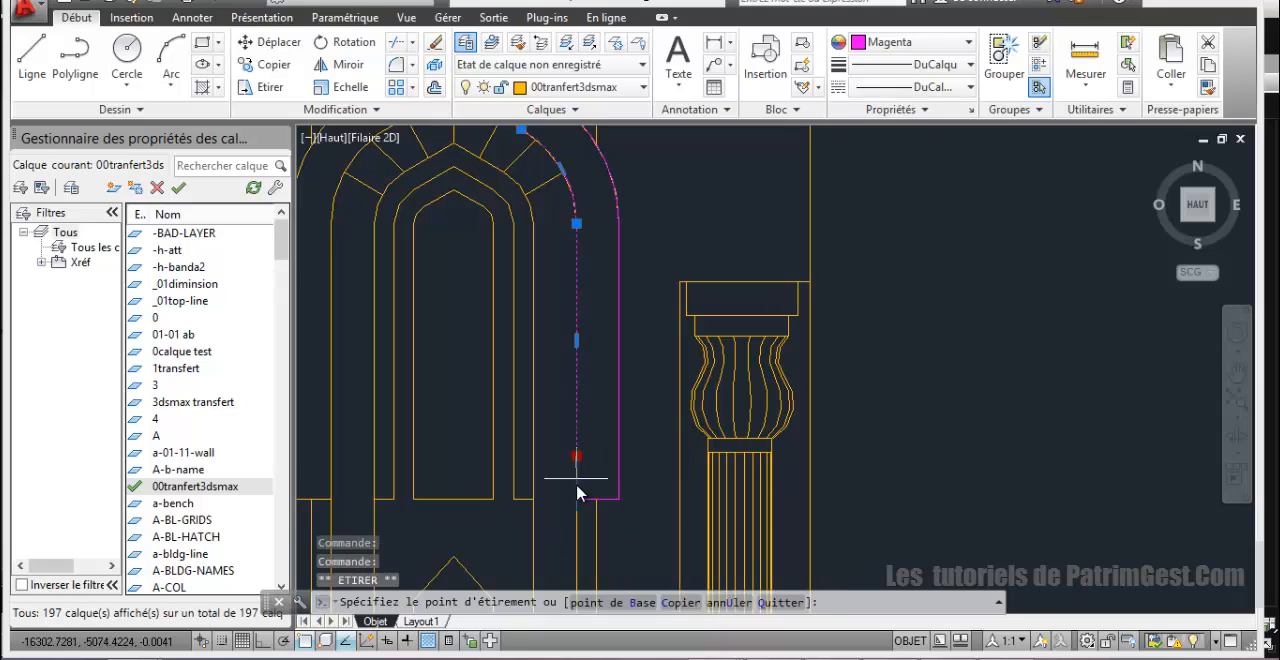
pyautogui.click(577, 500)
pyautogui.scroll(-2, 597, 441)
pyautogui.moveTo(597, 441); pyautogui.dragTo(620, 531, button='middle')
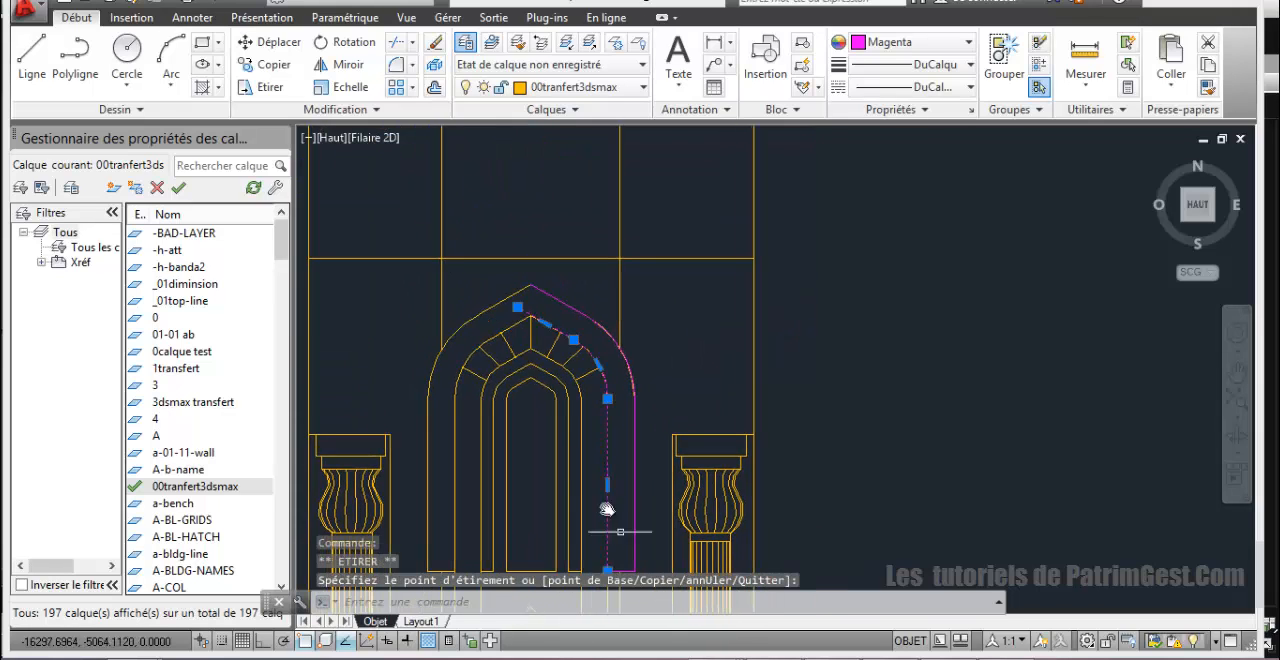
pyautogui.scroll(4, 549, 384)
pyautogui.click(471, 188)
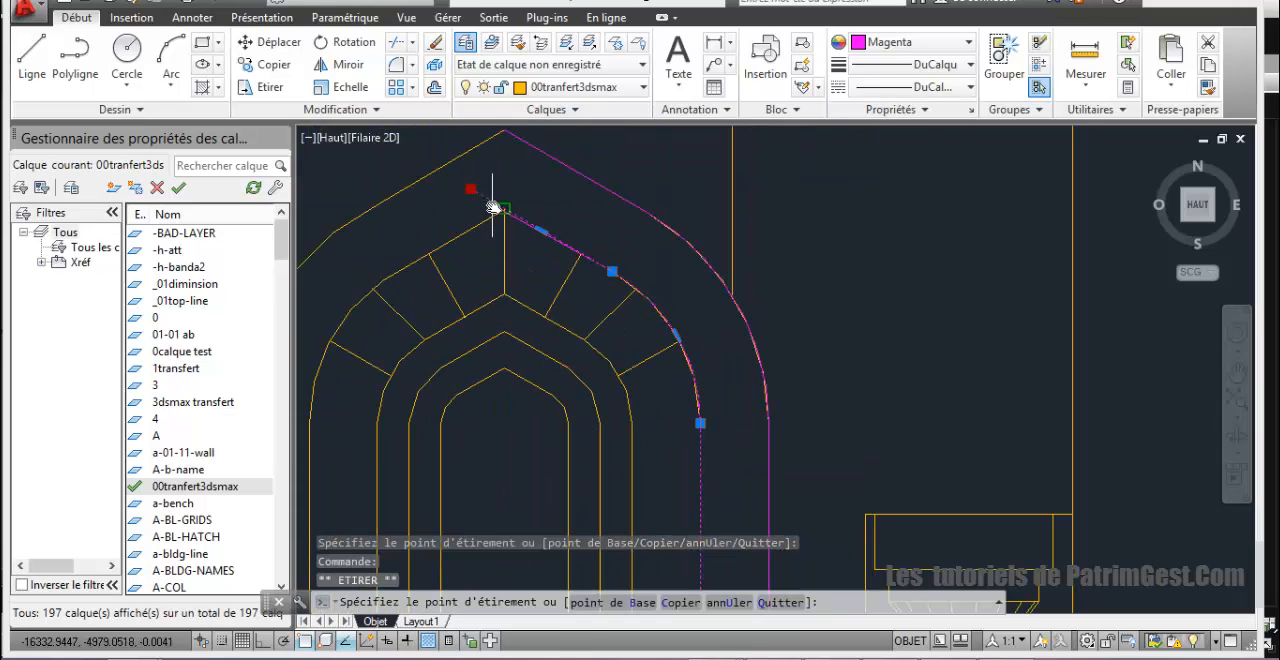
pyautogui.click(502, 210)
# Step: Mirror both traced half-arch polylines about the niche's vertical centre axis, keeping the source objects
pyautogui.scroll(-2, 503, 212)
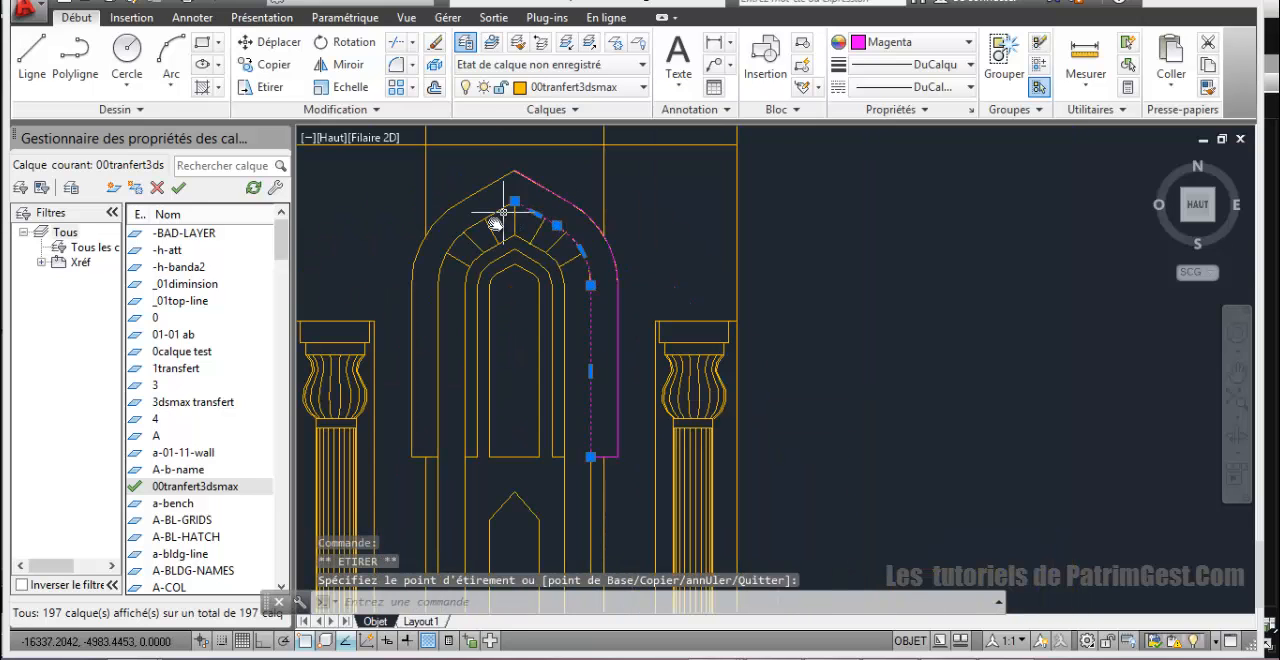
pyautogui.moveTo(510, 225); pyautogui.dragTo(545, 228, button='middle')
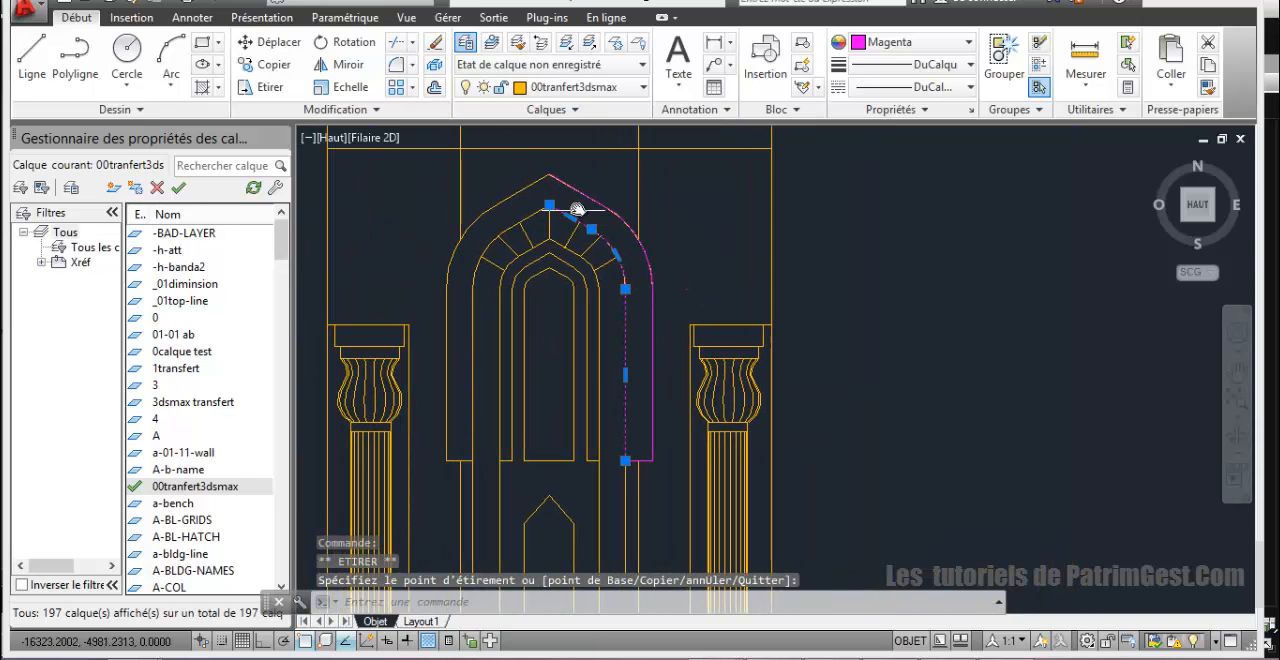
pyautogui.click(652, 290)
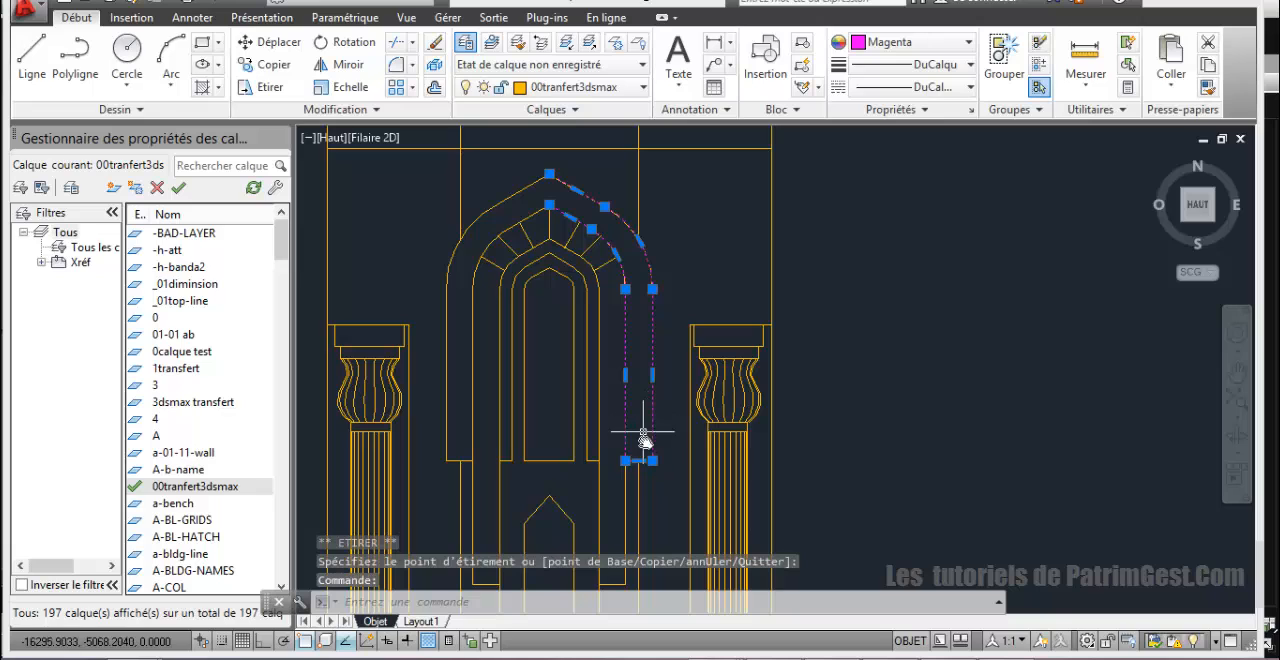
pyautogui.click(348, 64)
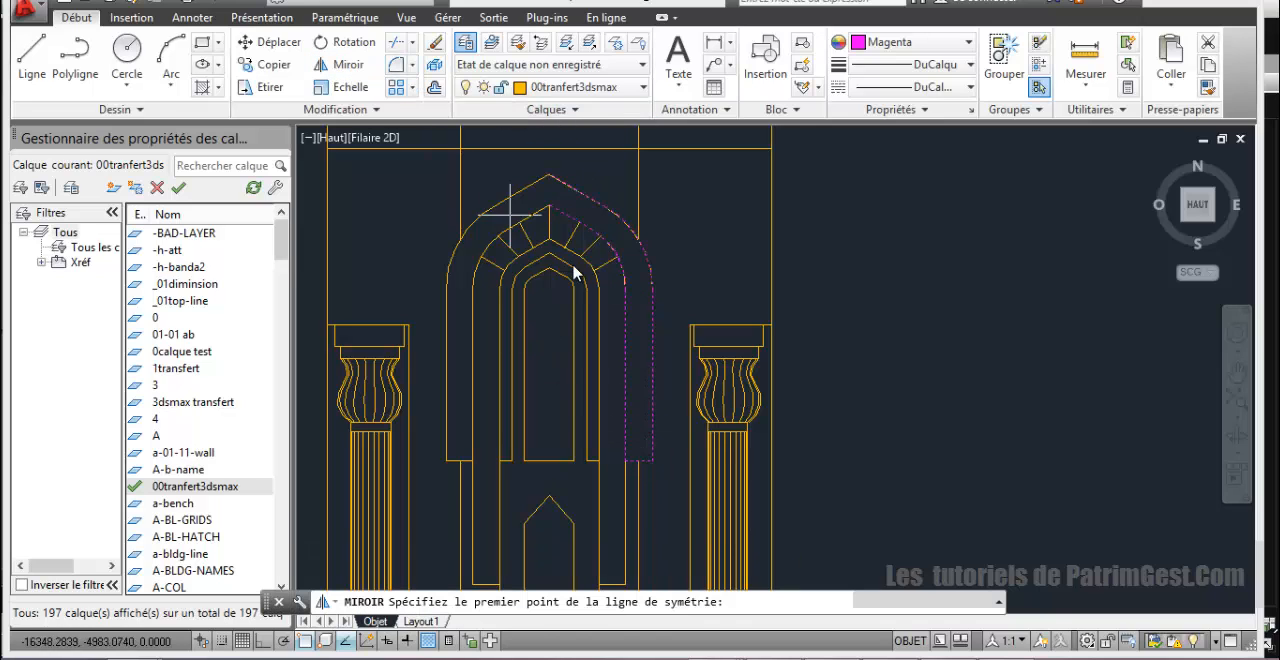
pyautogui.click(549, 463)
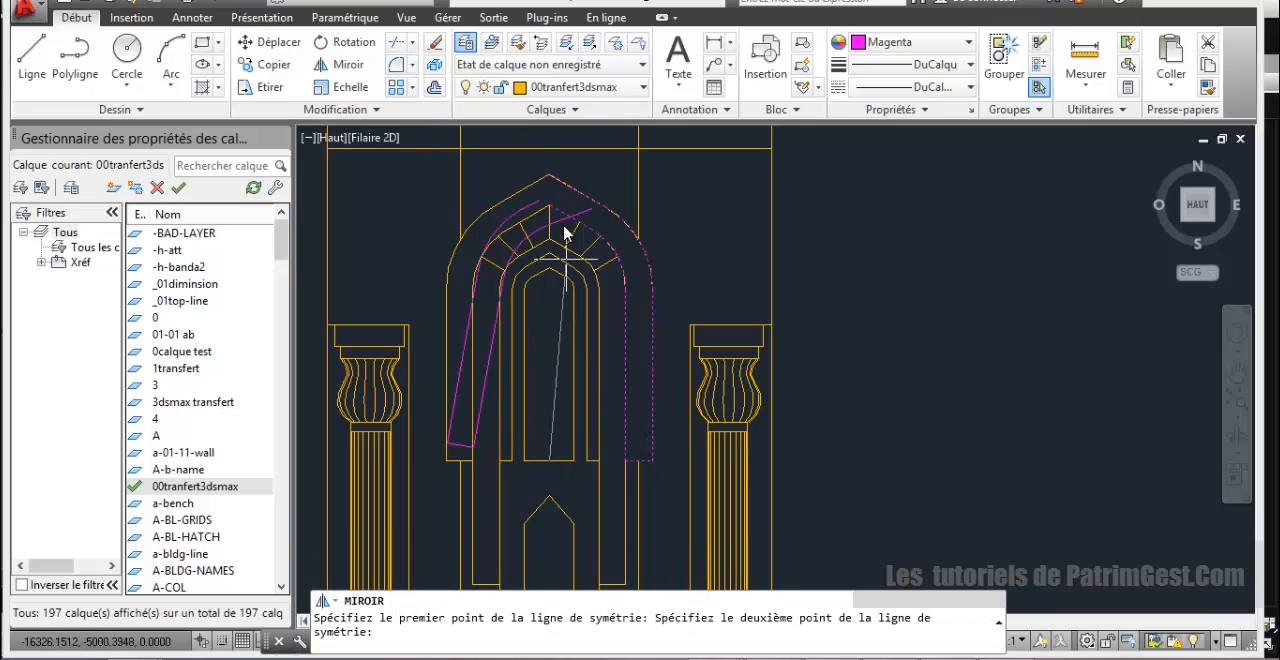
pyautogui.click(549, 213)
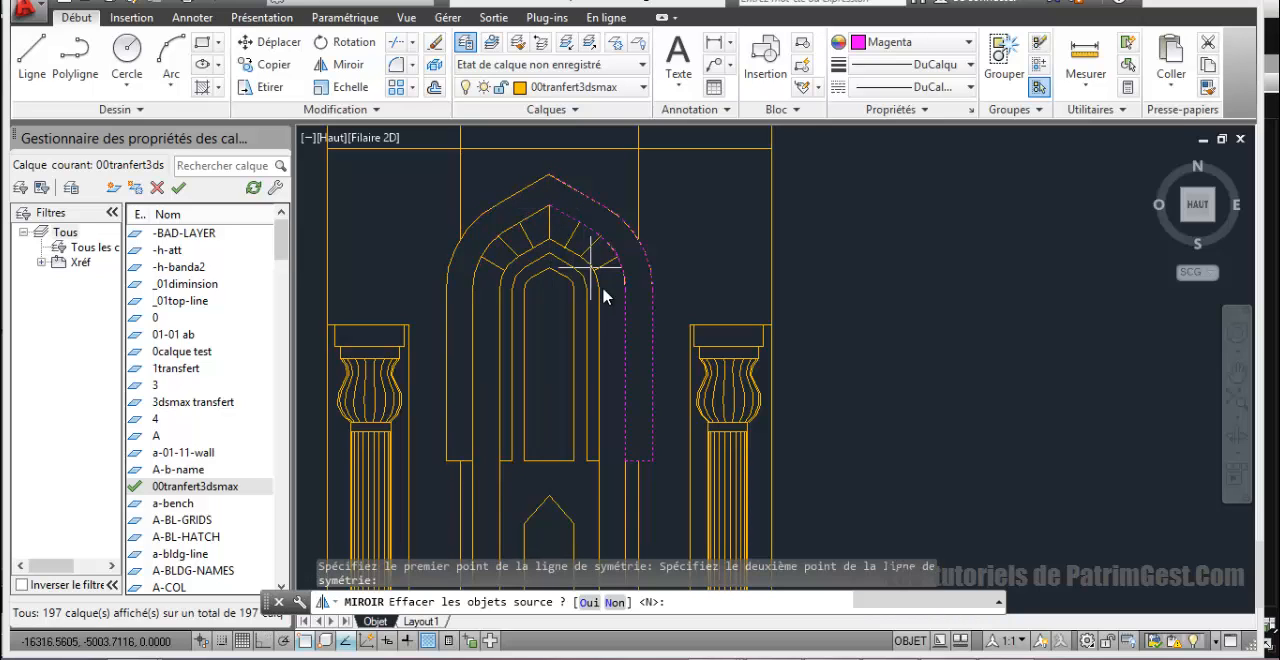
pyautogui.press('Return')
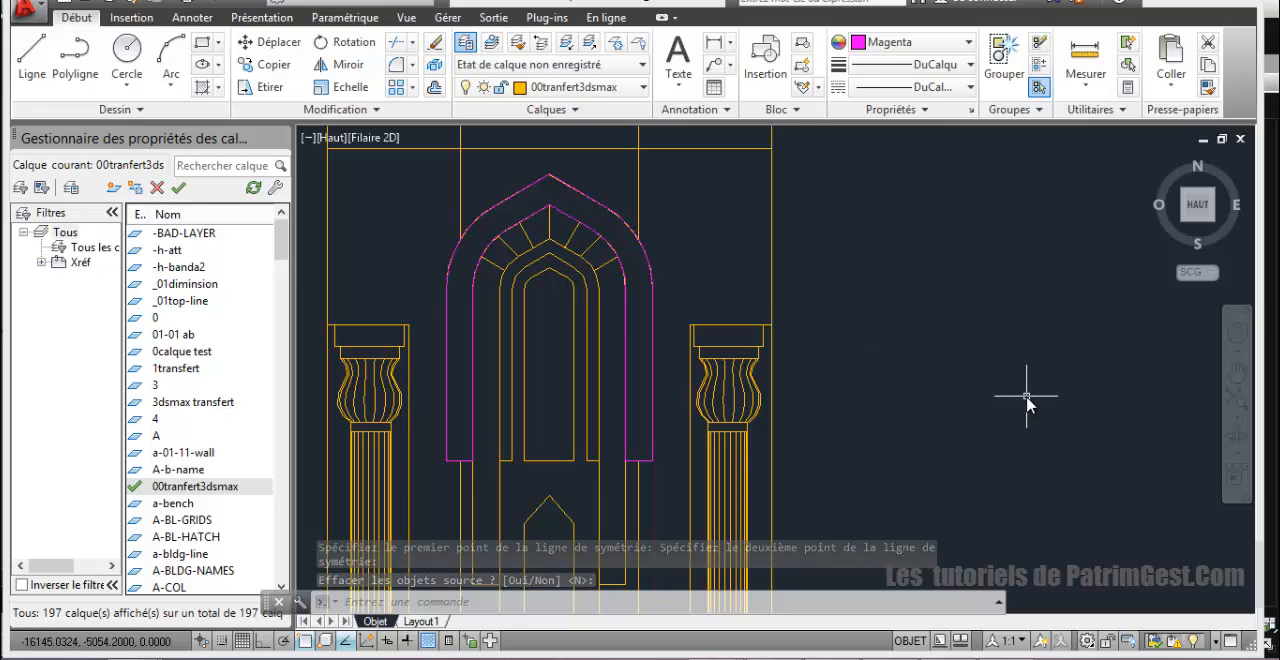
# Step: Join the four magenta half-arch polylines into a single closed arch outline with PEDIT's Multiple and Join options
pyautogui.click(651, 362)
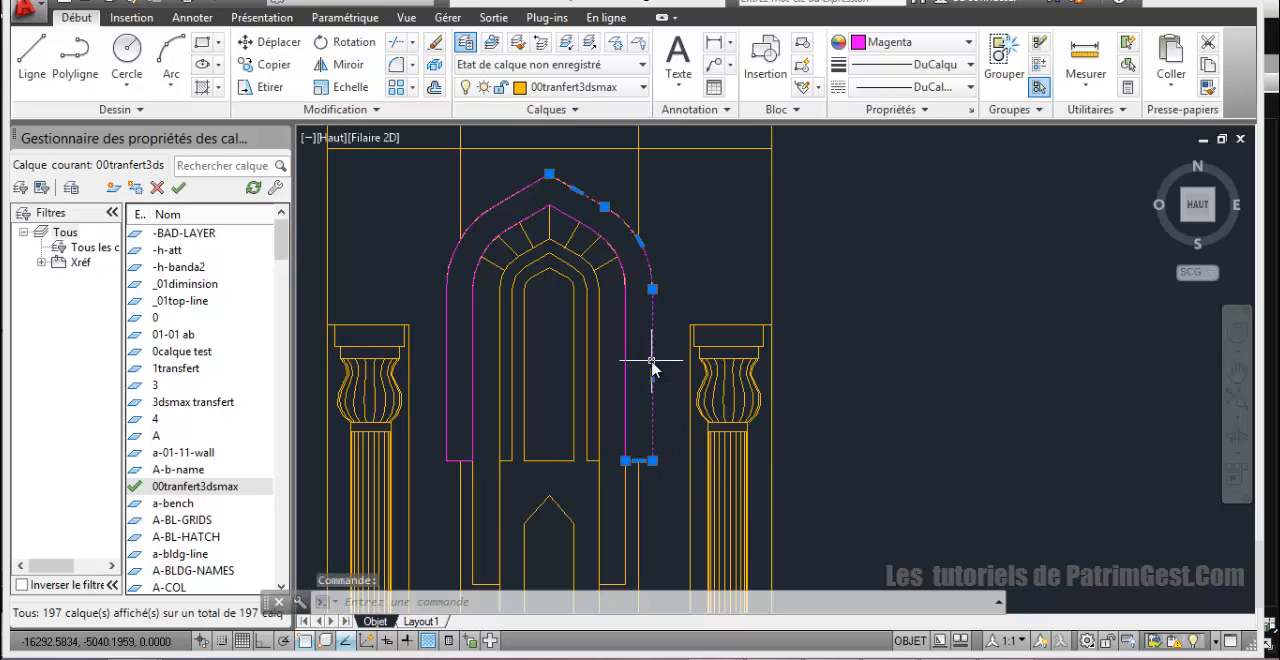
pyautogui.press('Escape')
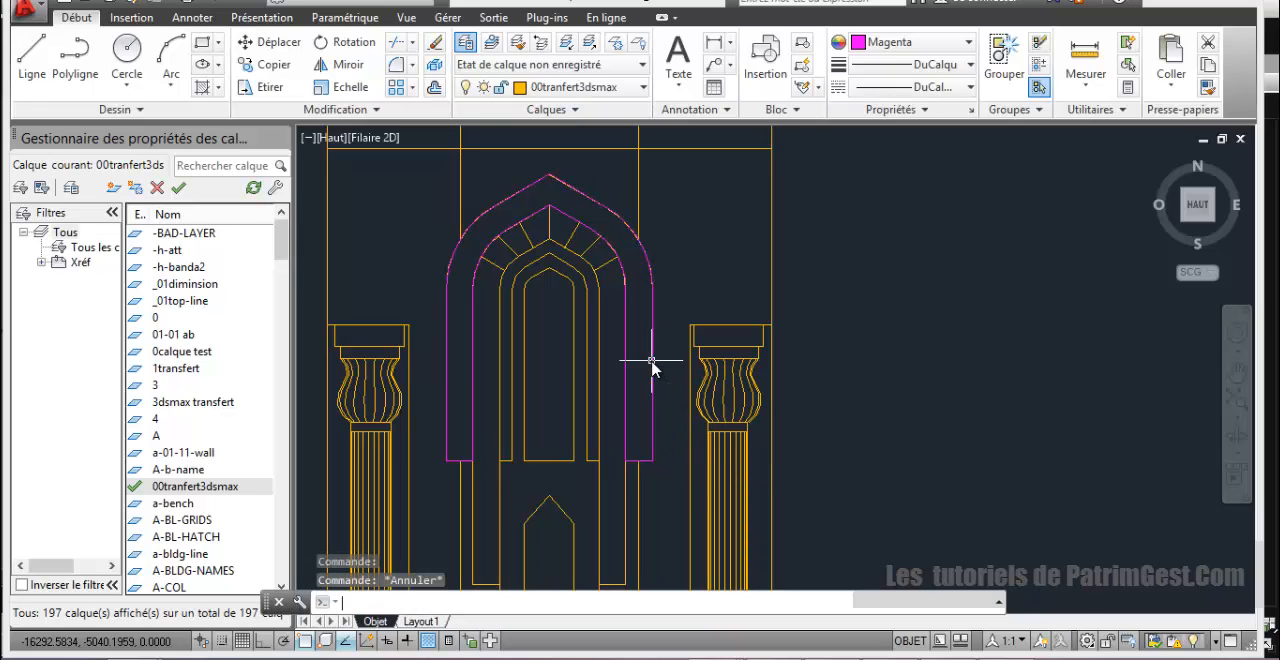
pyautogui.write('pedit')
pyautogui.press('Return')
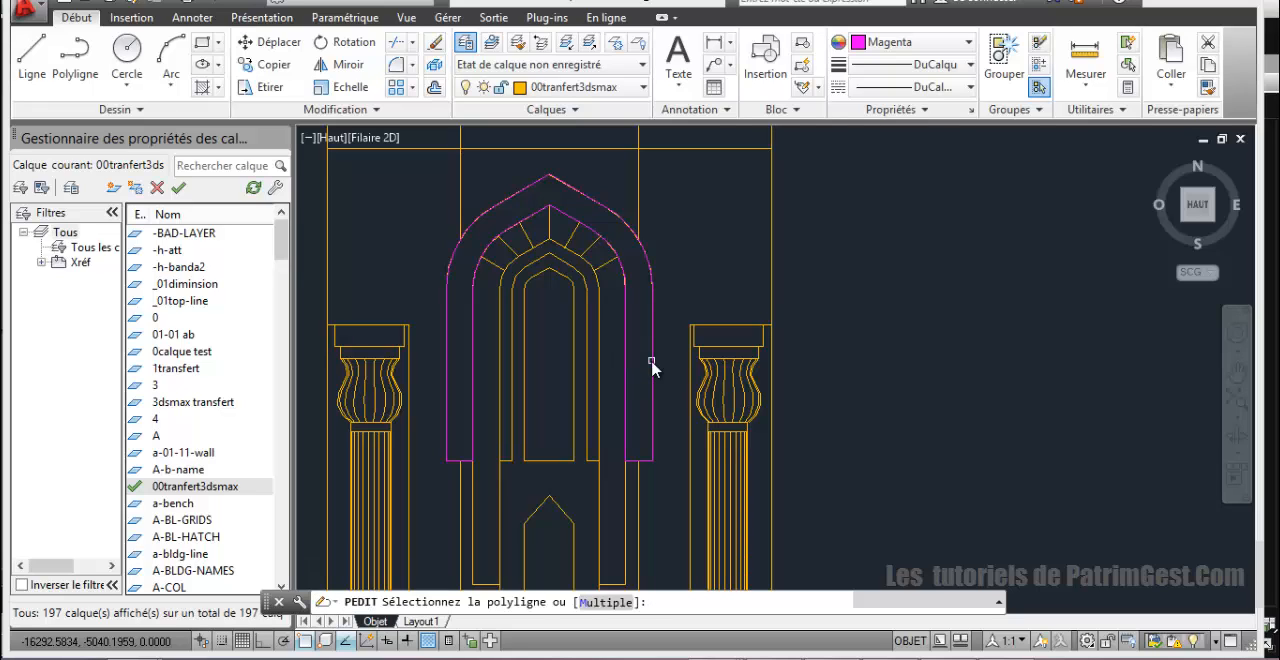
pyautogui.press('Return')
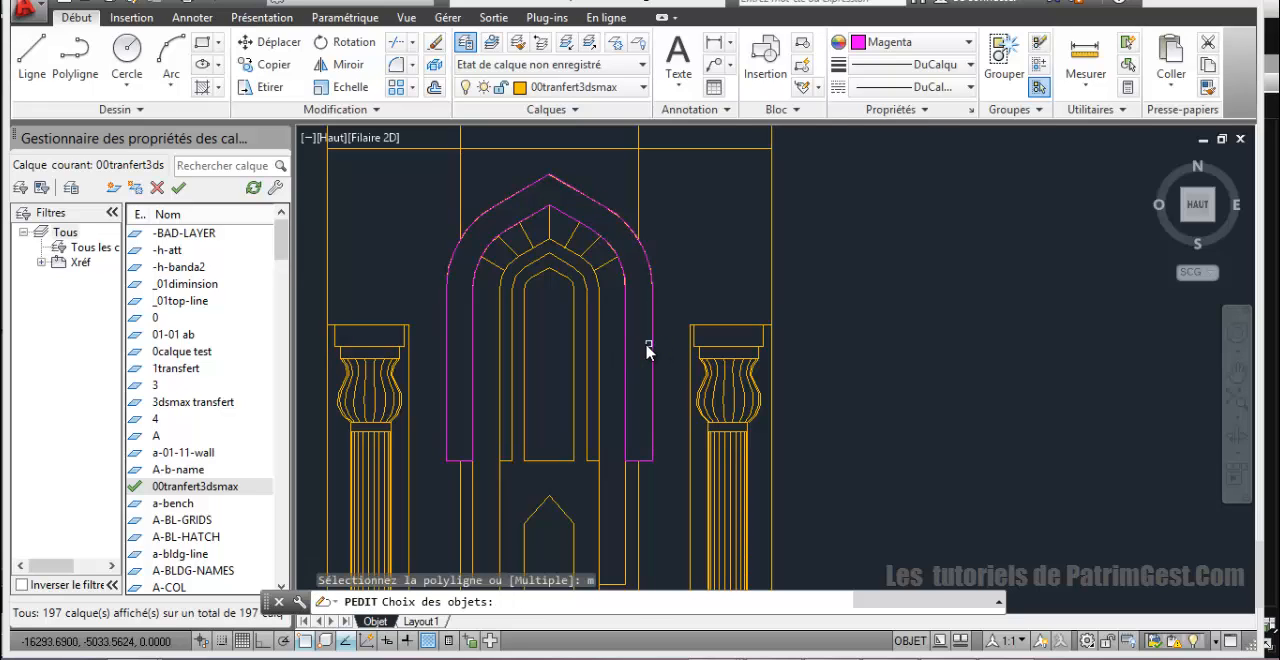
pyautogui.click(651, 344)
pyautogui.click(622, 341)
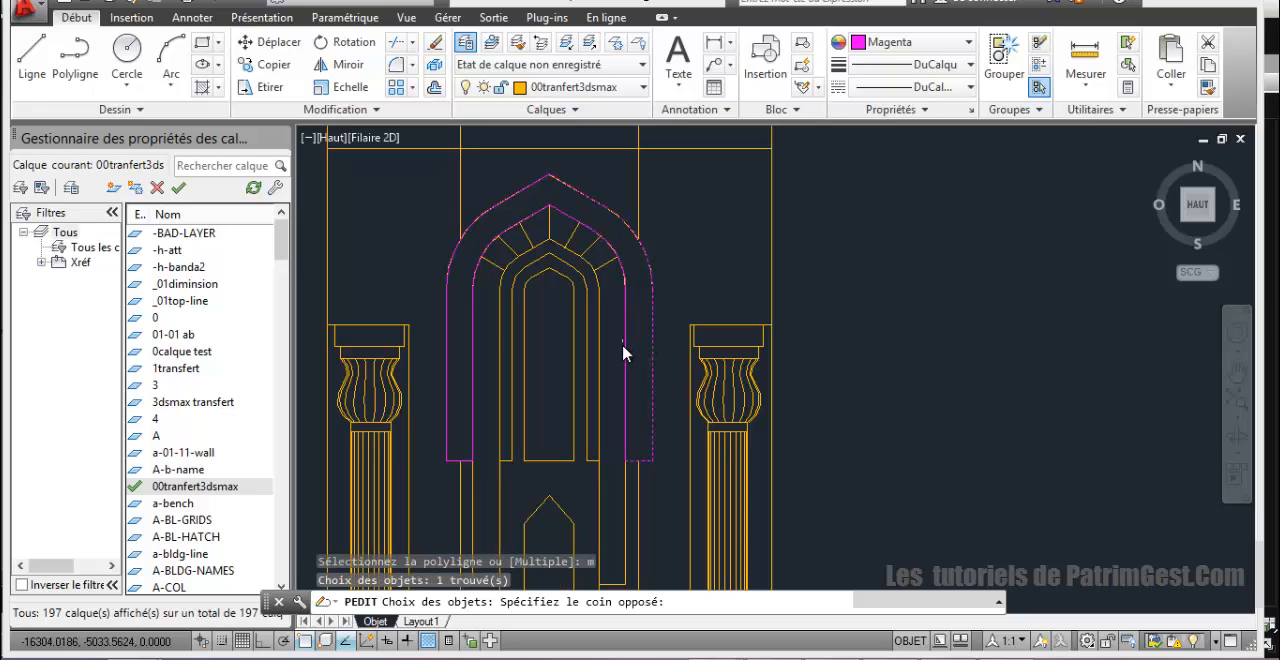
pyautogui.click(627, 368)
pyautogui.click(624, 359)
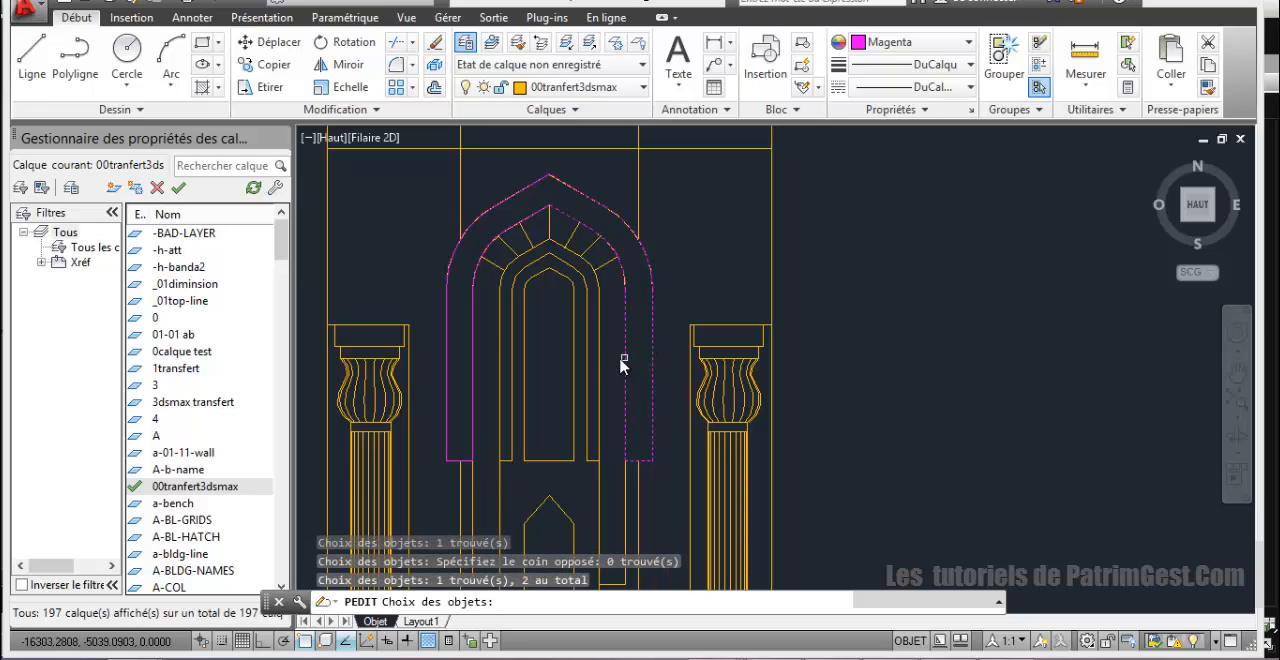
pyautogui.click(502, 232)
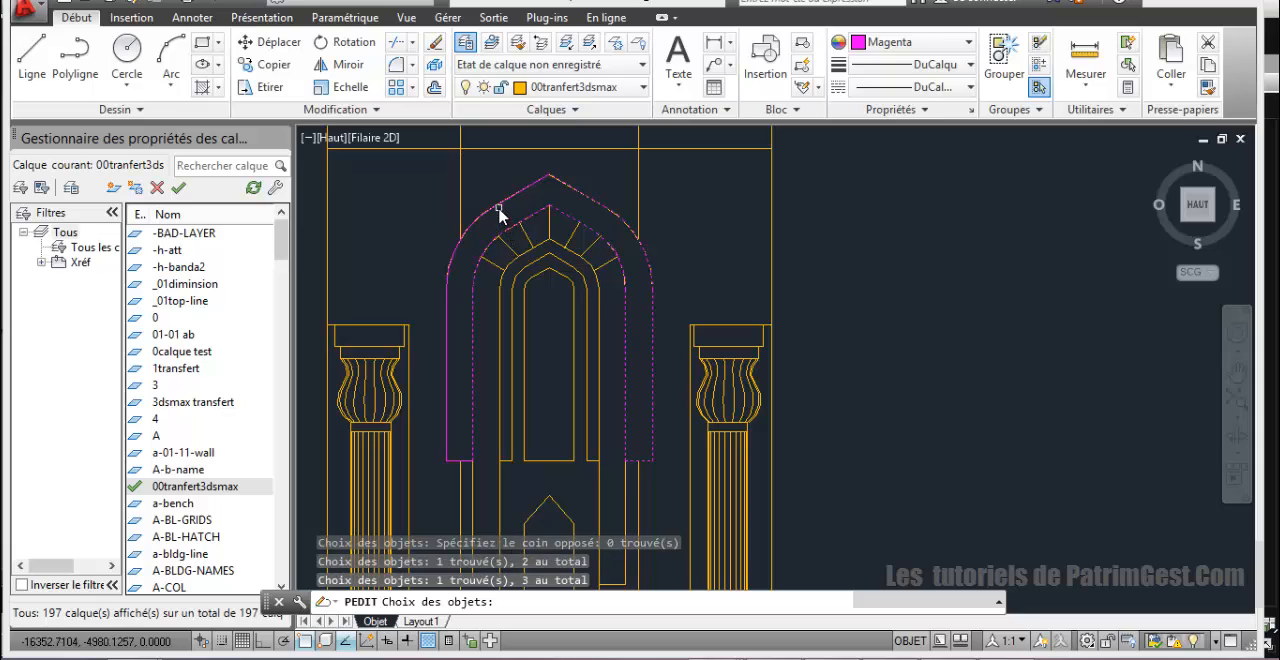
pyautogui.click(501, 207)
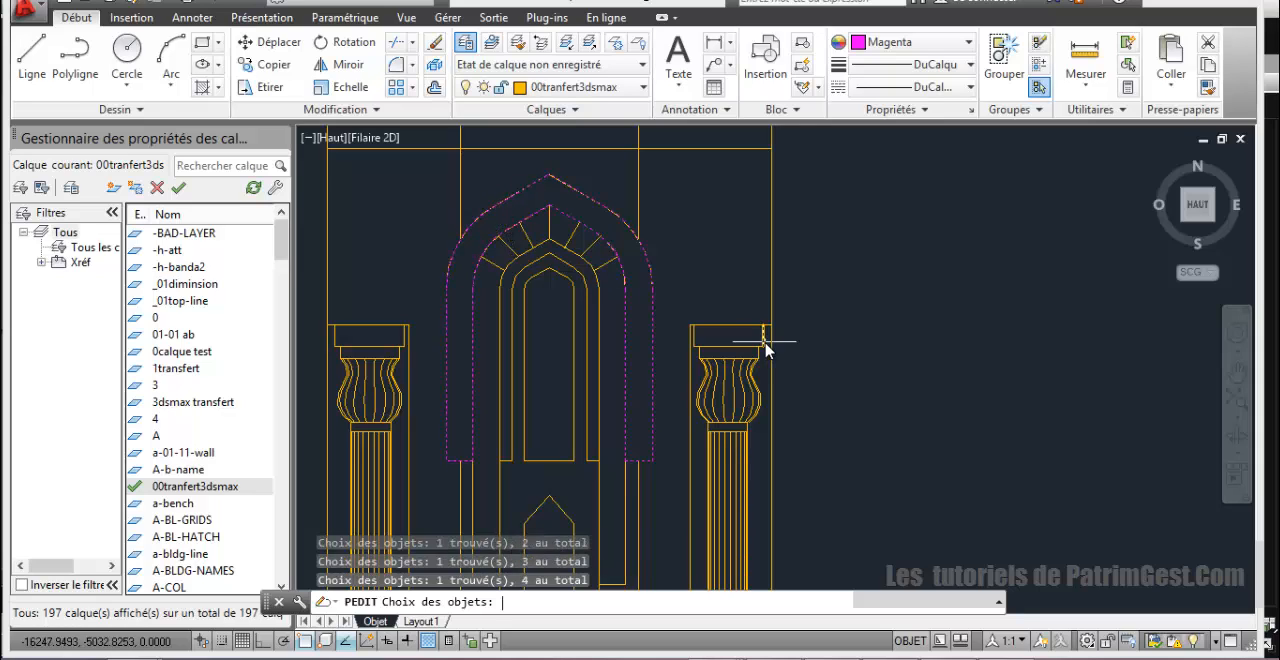
pyautogui.press('Return')
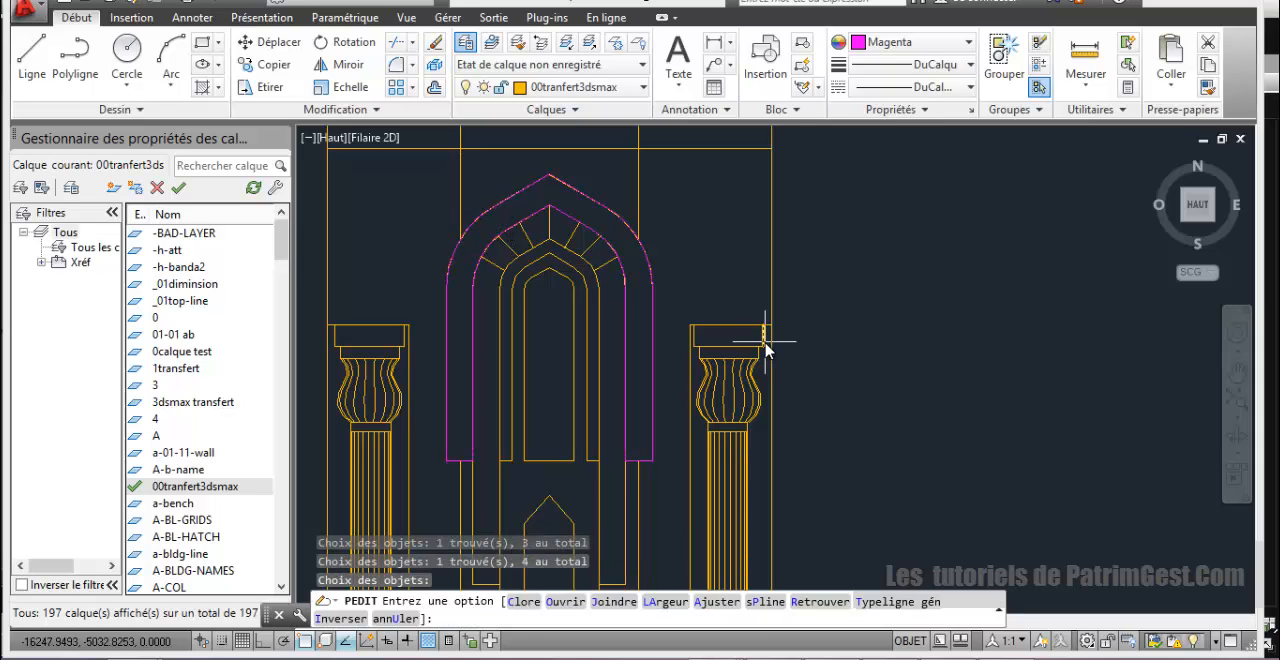
pyautogui.write('j')
pyautogui.press('Return')
pyautogui.press('Return')
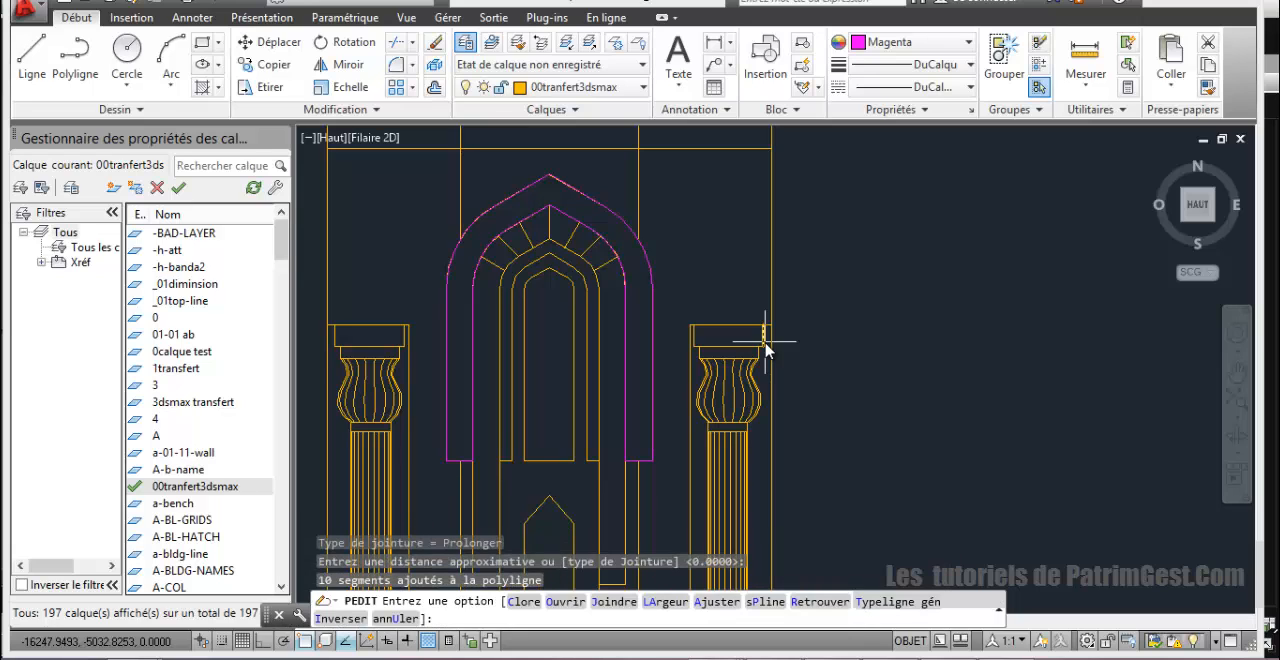
pyautogui.press('Return')
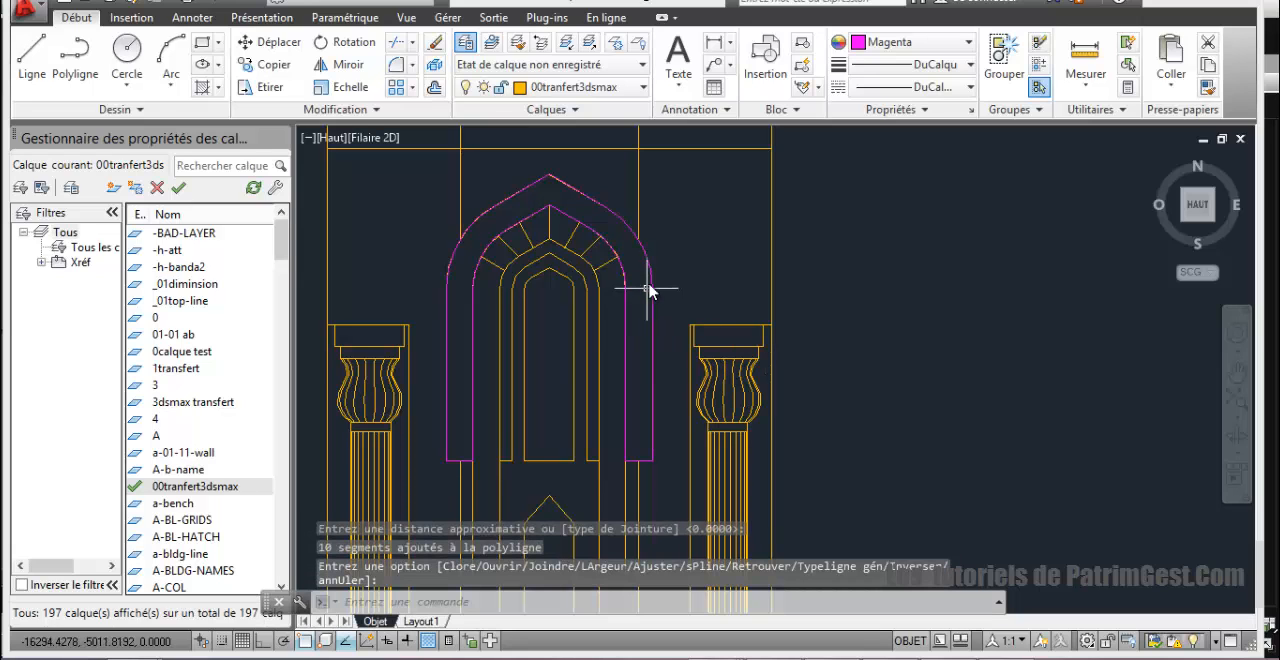
# Step: Move the joined arch outline out of the elevation into the empty area to its right
pyautogui.click(650, 287)
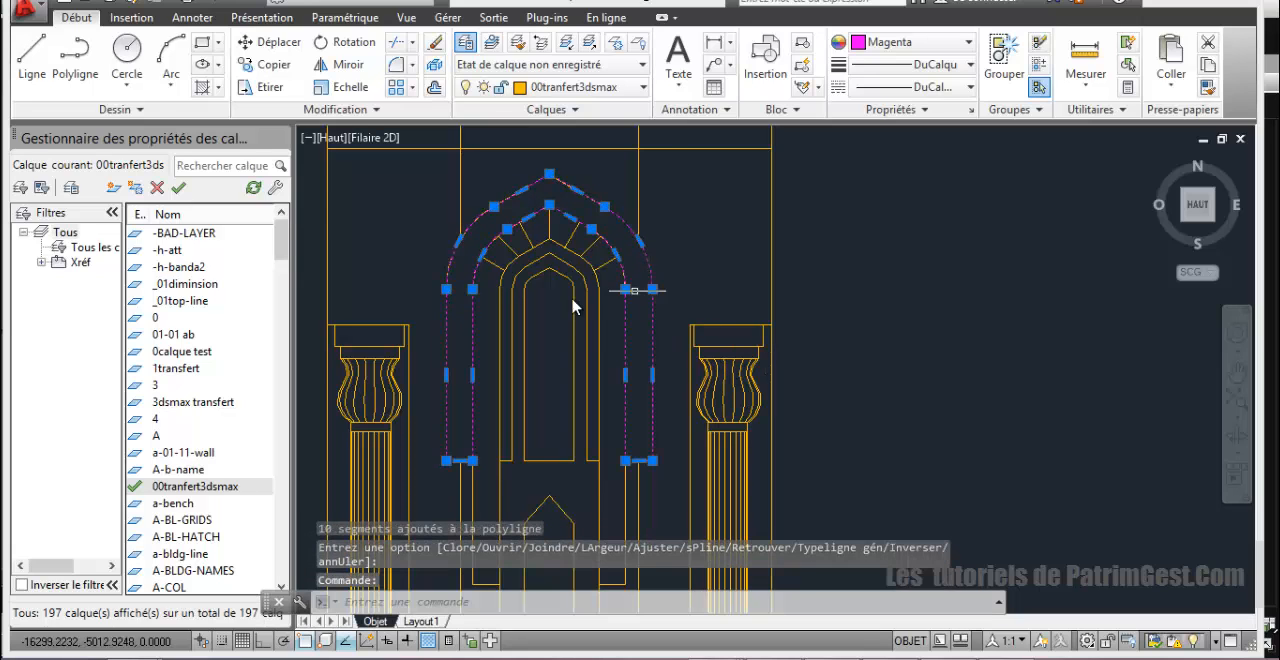
pyautogui.click(268, 42)
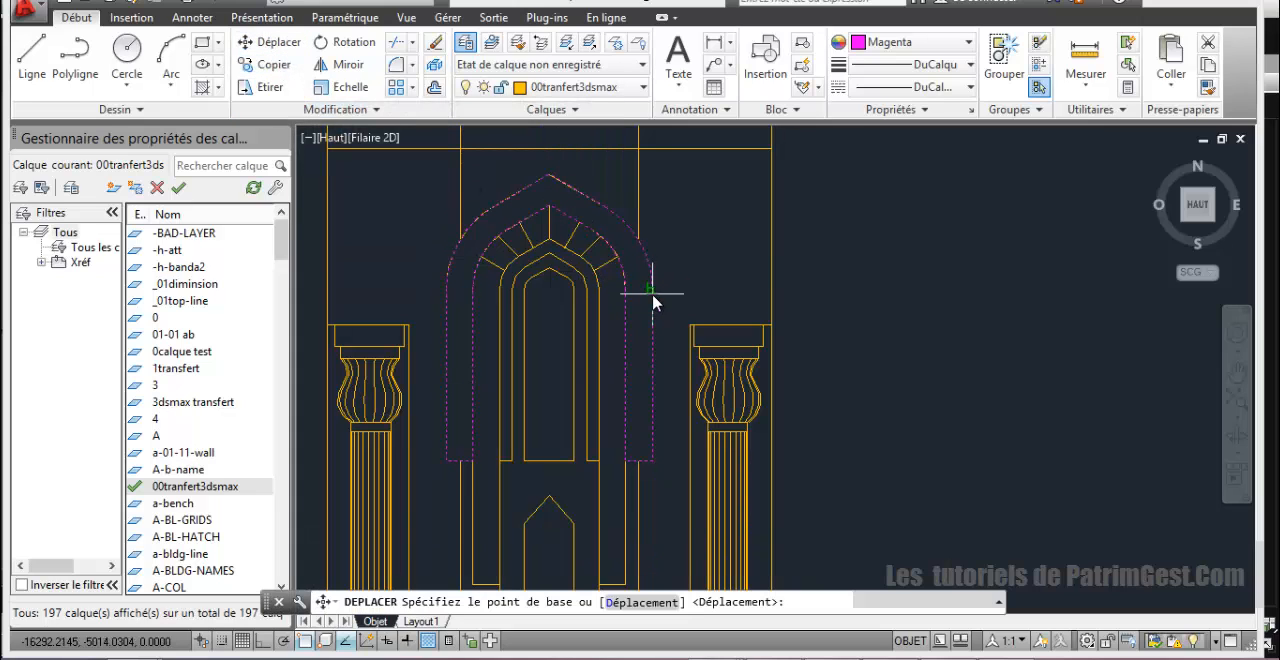
pyautogui.click(651, 292)
pyautogui.click(1126, 297)
pyautogui.scroll(-2, 988, 322)
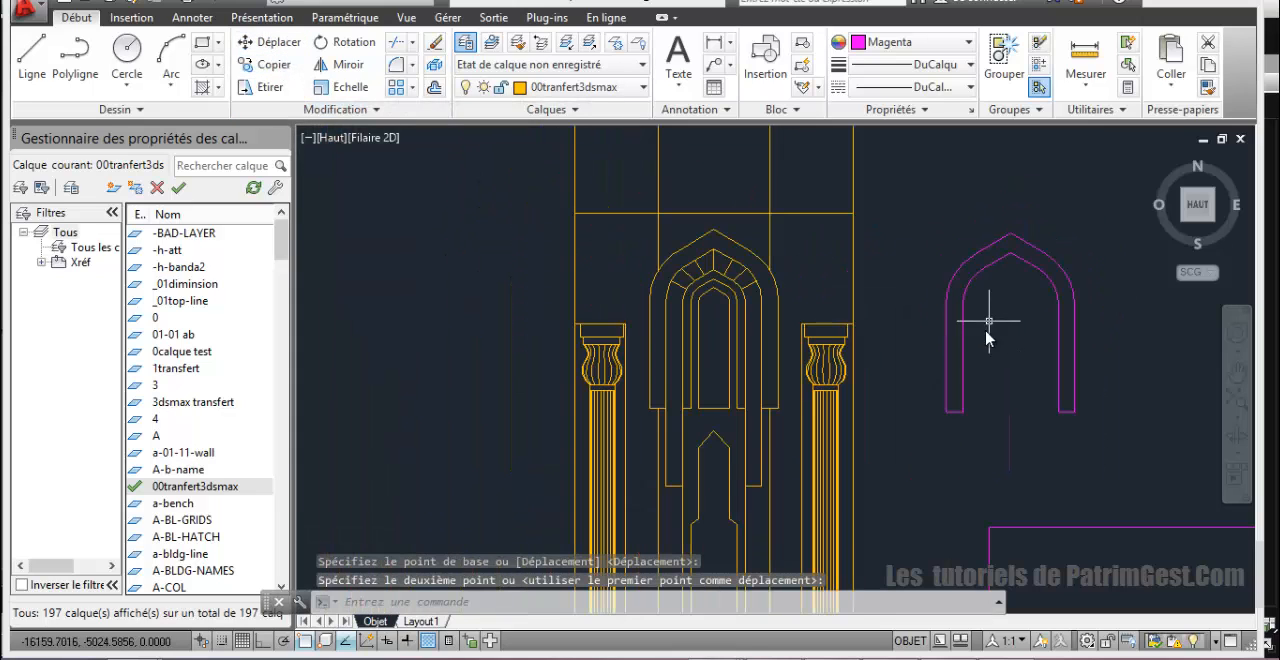
# Step: Measure the width of the second, longer arch band across its right foot in the elevation
pyautogui.moveTo(940, 353); pyautogui.dragTo(818, 311, button='middle')
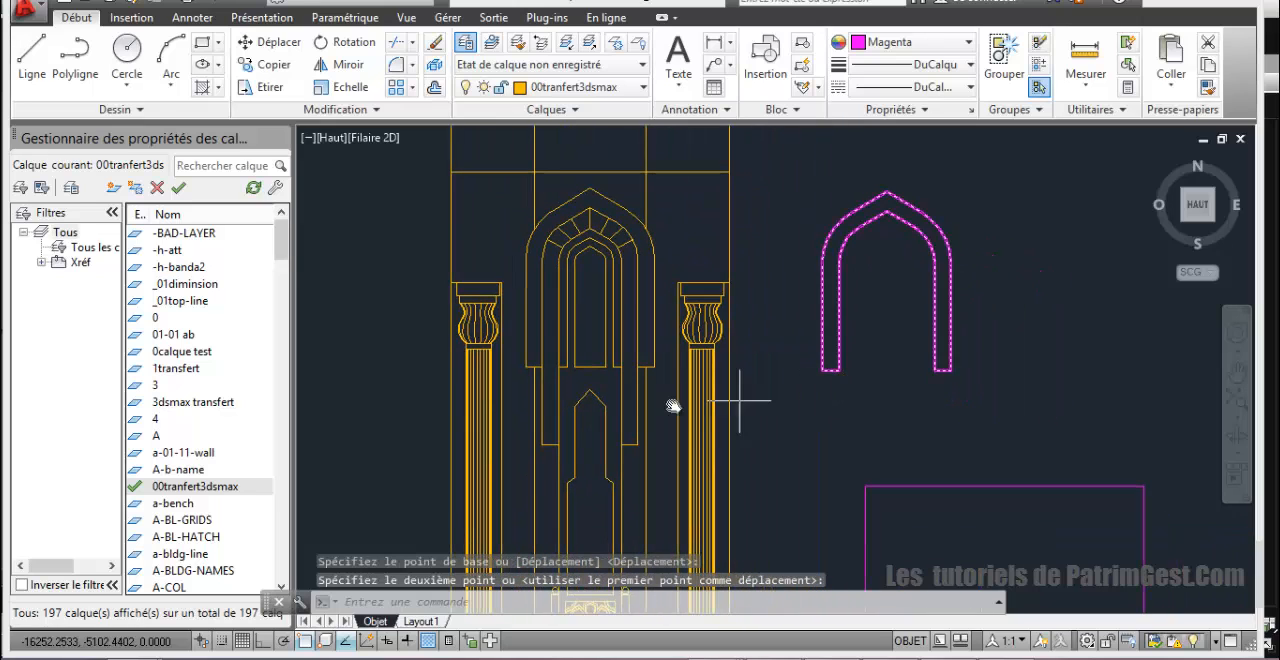
pyautogui.scroll(2, 606, 298)
pyautogui.scroll(-2, 606, 298)
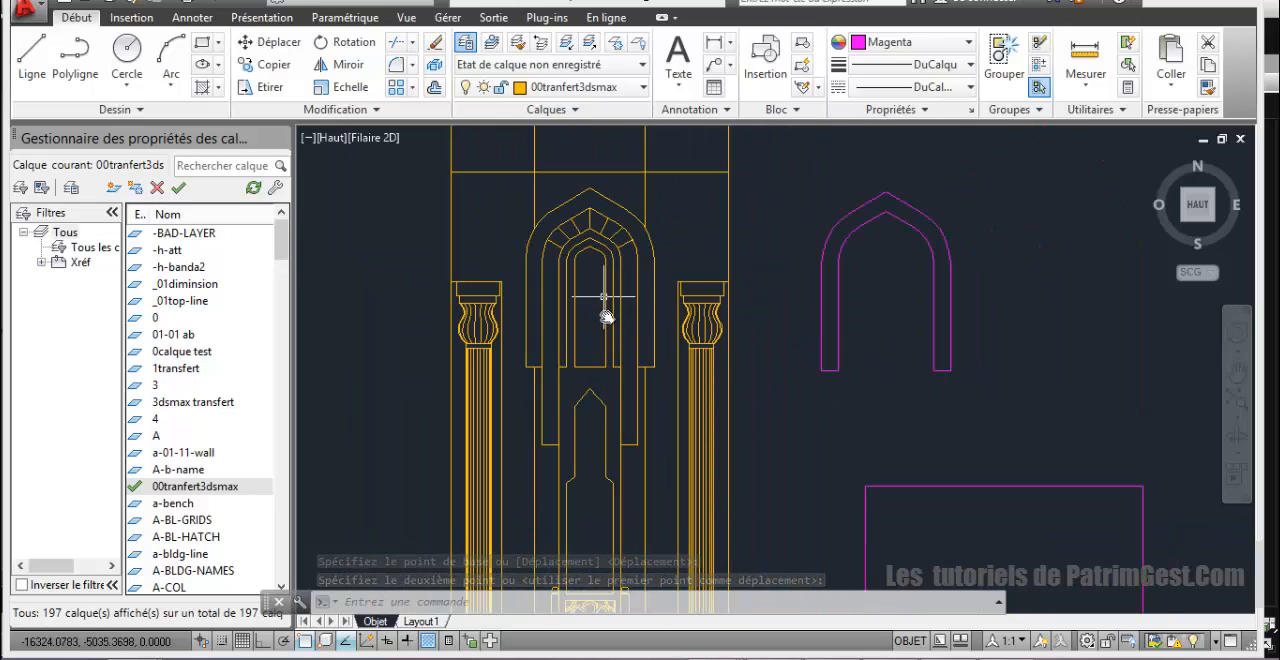
pyautogui.scroll(2, 629, 437)
pyautogui.scroll(-2, 634, 417)
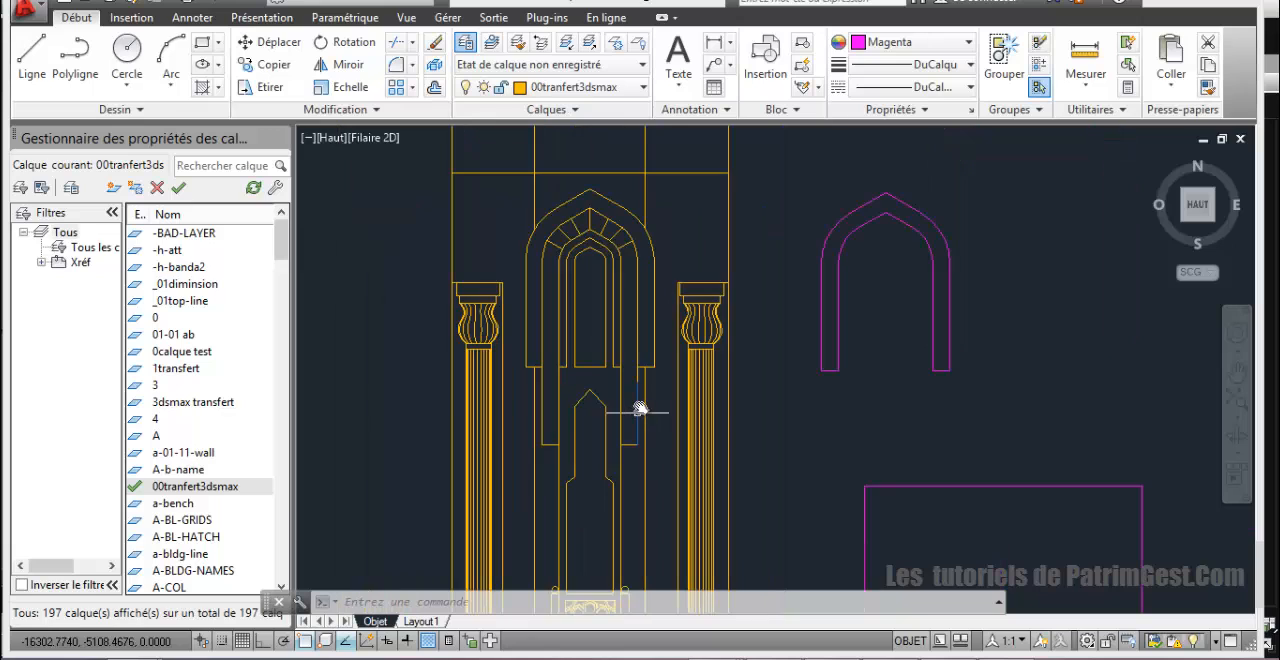
pyautogui.scroll(2, 638, 410)
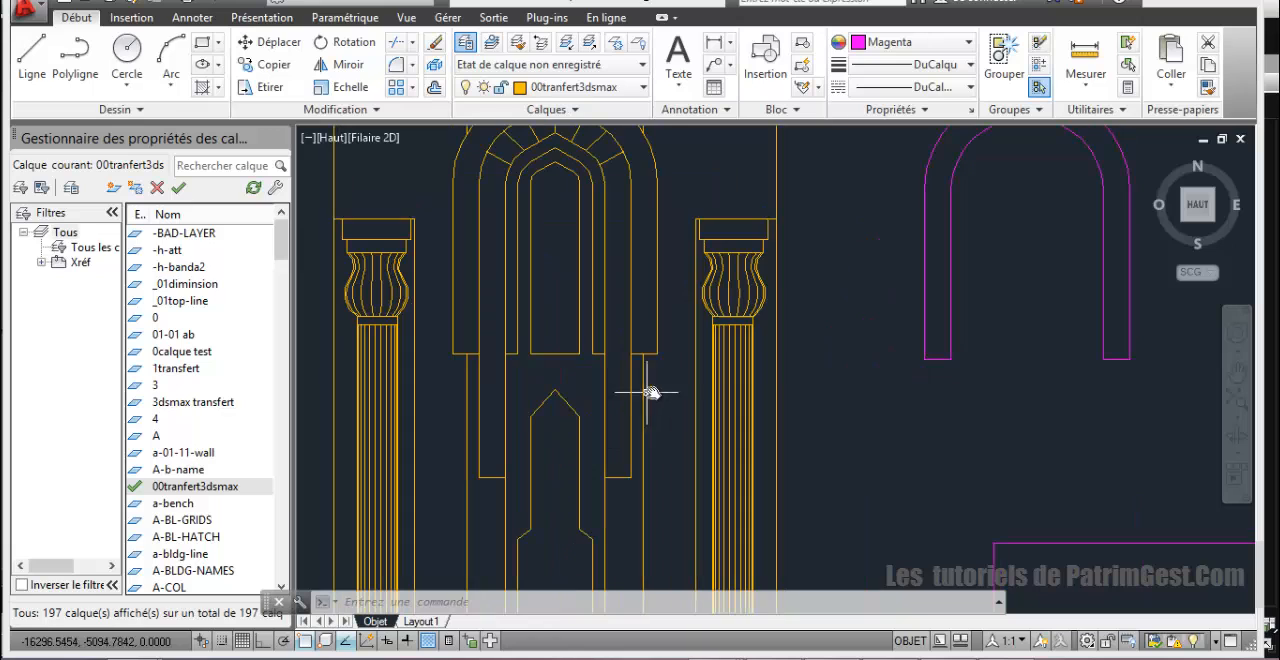
pyautogui.click(1085, 60)
pyautogui.click(636, 480)
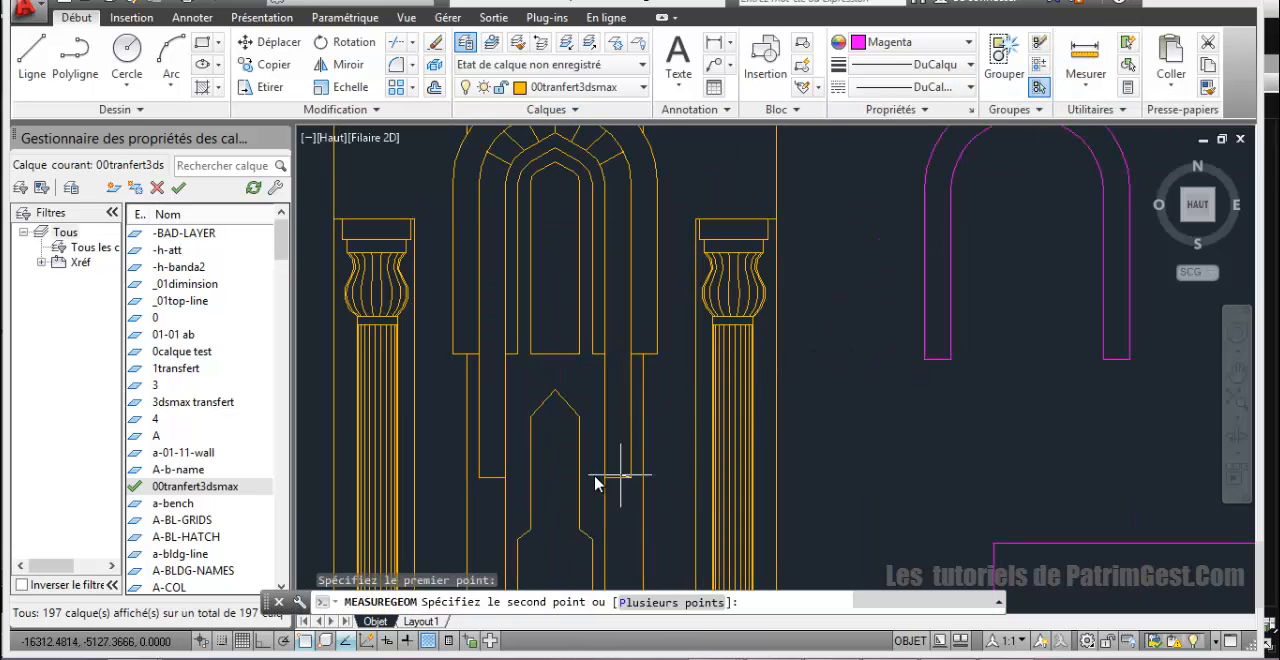
pyautogui.click(608, 477)
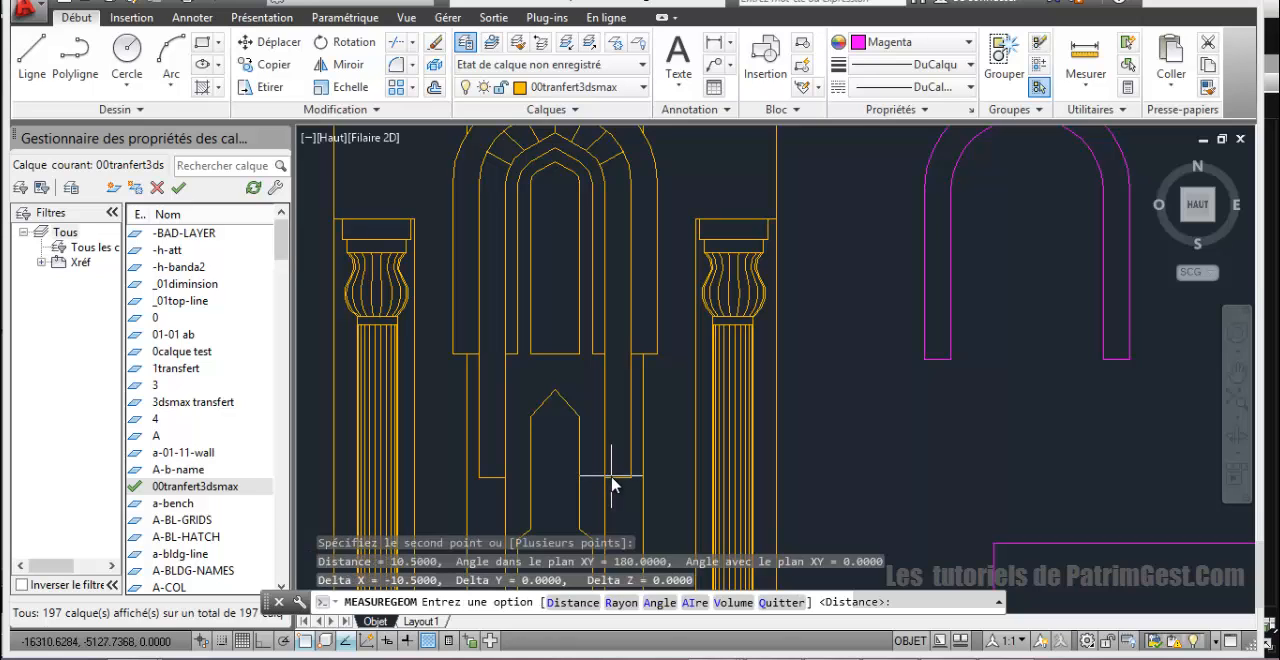
pyautogui.press('Escape')
# Step: Copy the magenta arch outline once, placing the duplicate beside it to the right
pyautogui.scroll(-2, 700, 370)
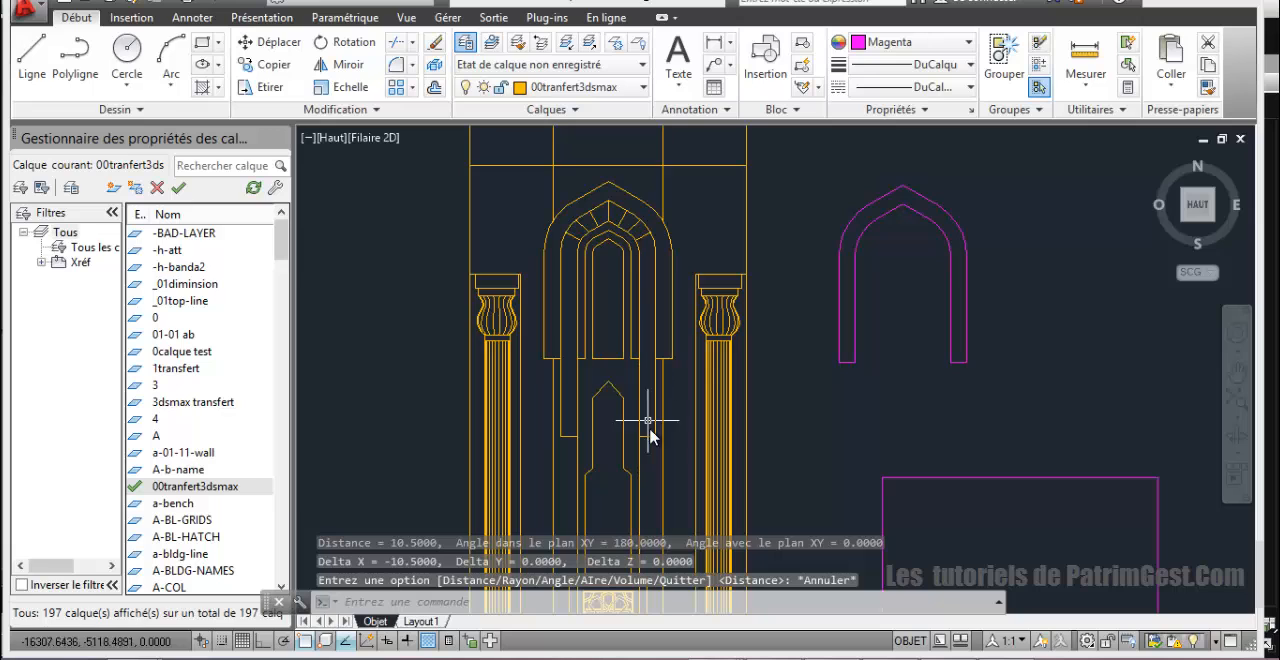
pyautogui.click(843, 336)
pyautogui.click(262, 64)
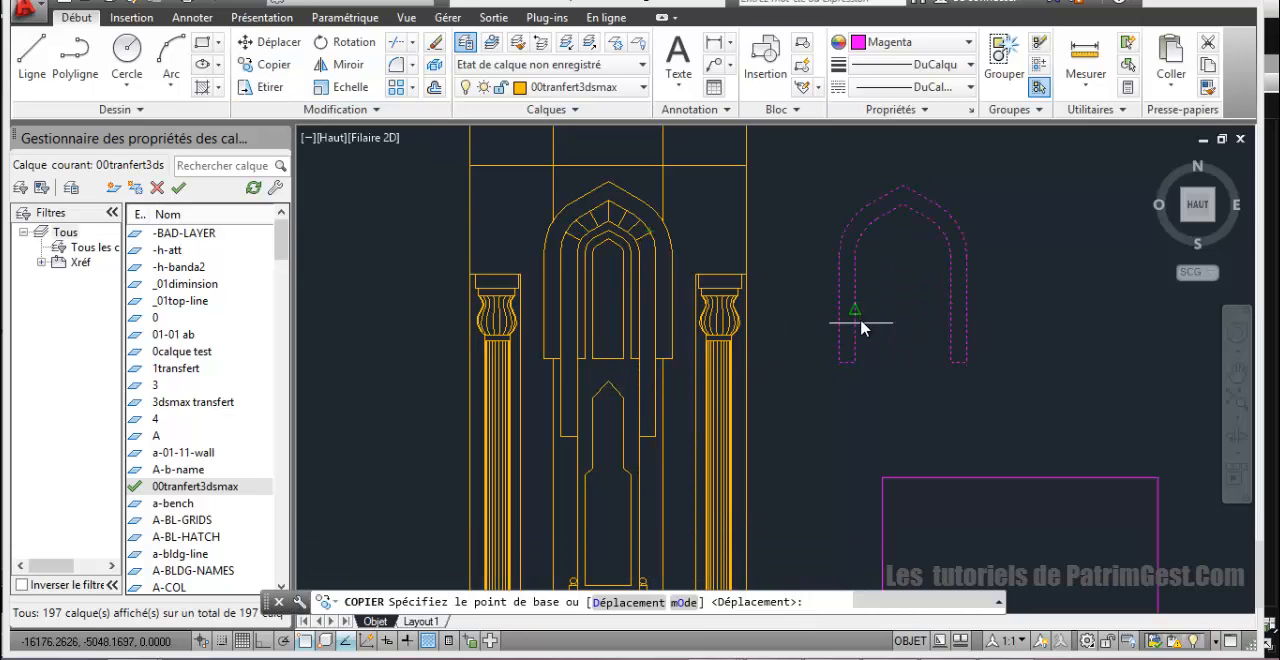
pyautogui.click(855, 311)
pyautogui.click(1037, 312)
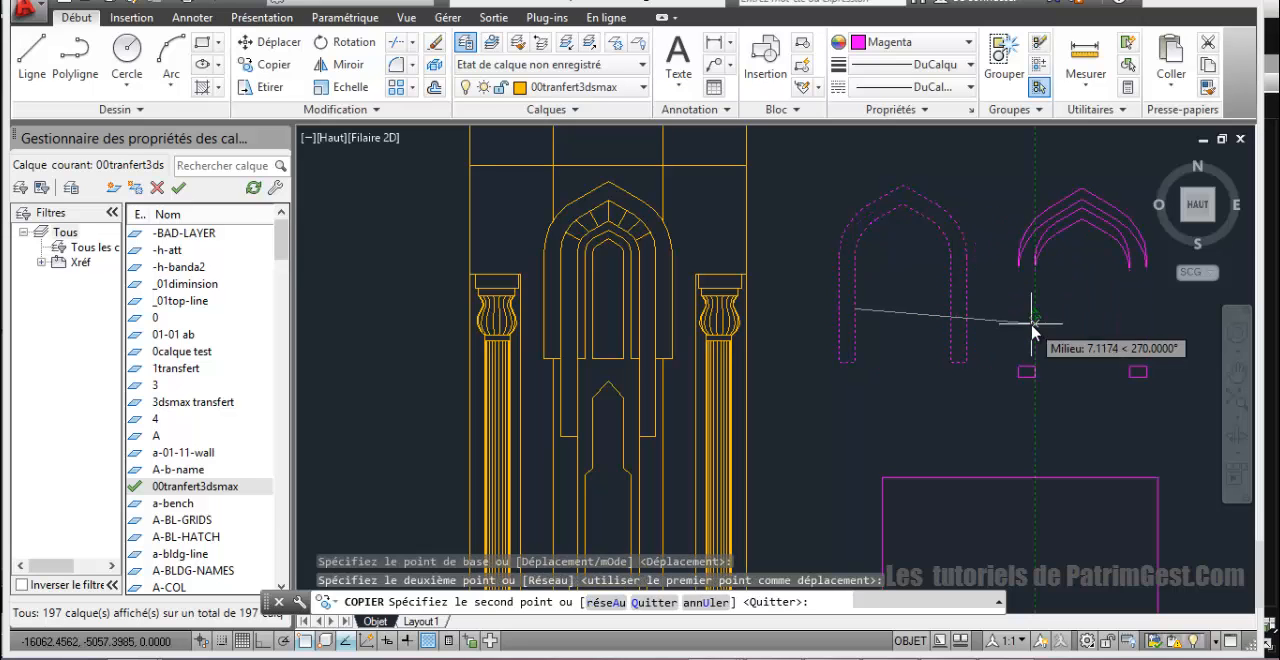
pyautogui.rightClick(1035, 340)
pyautogui.click(1052, 346)
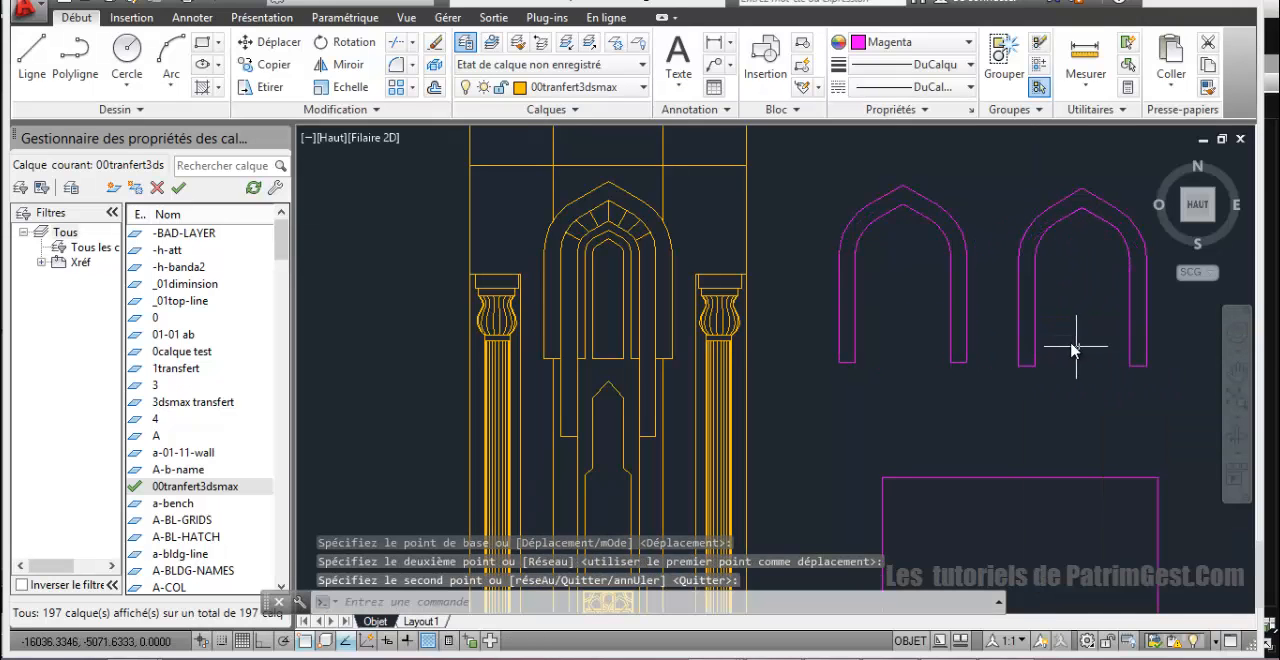
# Step: Turn on Ortho mode for stretching the duplicate arch outline, leaving its apex where it is
pyautogui.moveTo(1030, 320); pyautogui.dragTo(866, 318, button='middle')
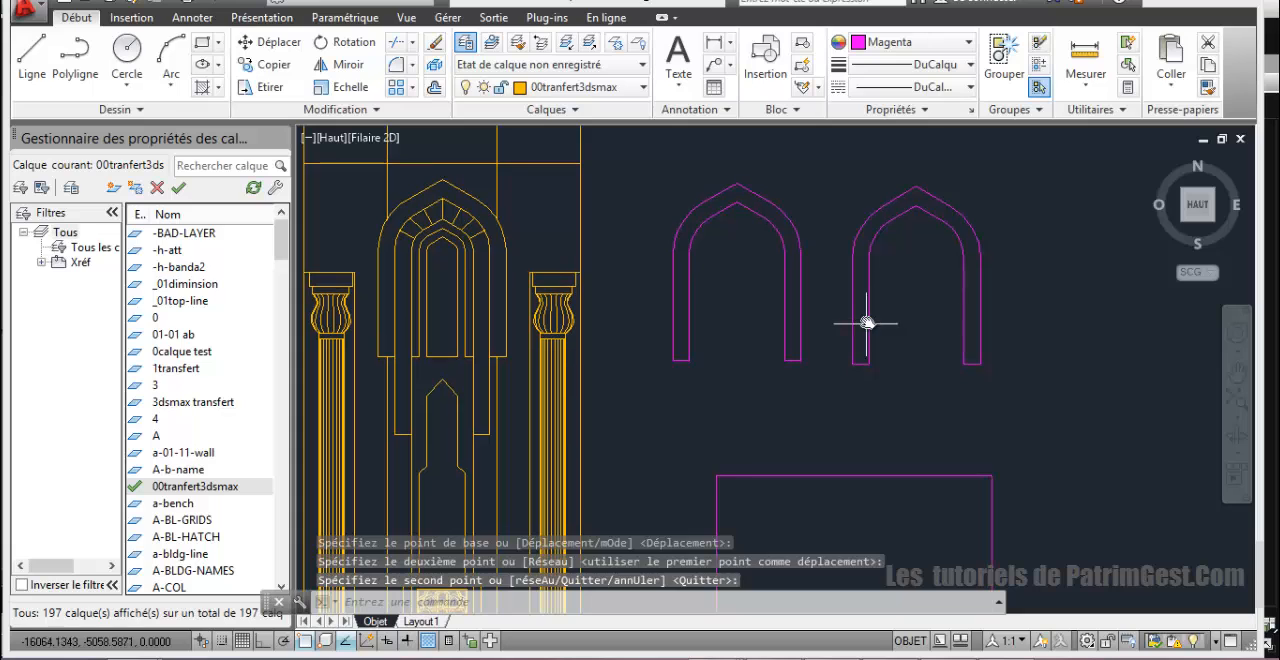
pyautogui.click(868, 312)
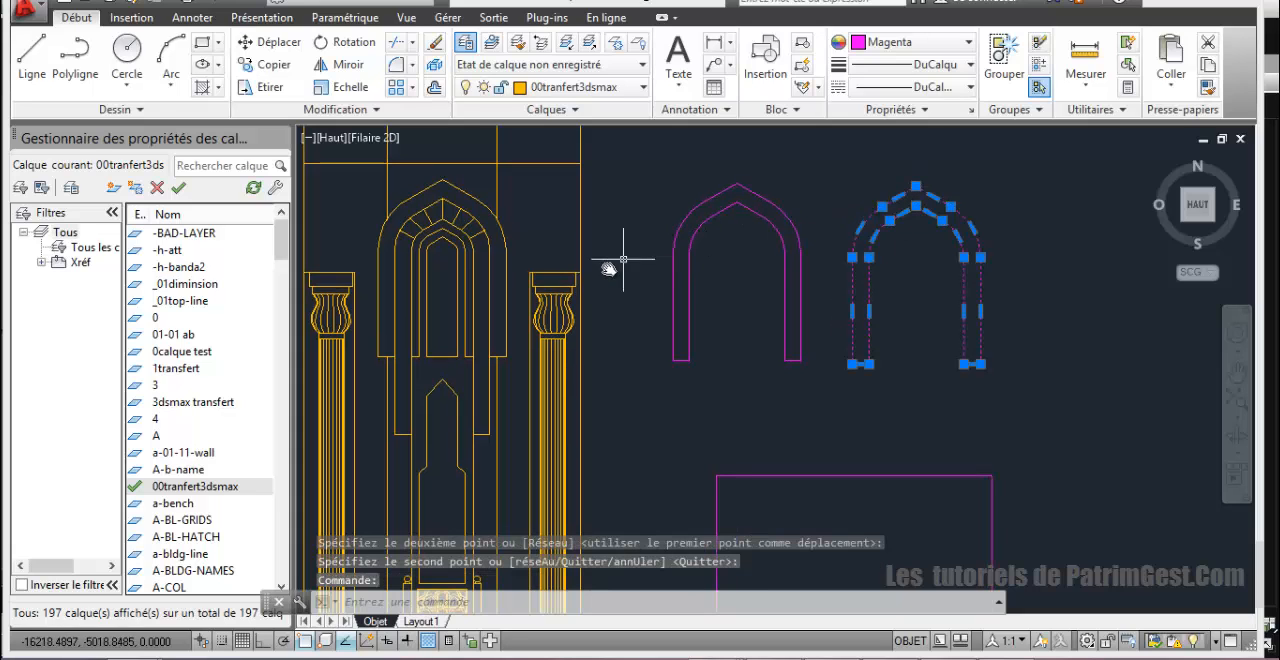
pyautogui.click(916, 187)
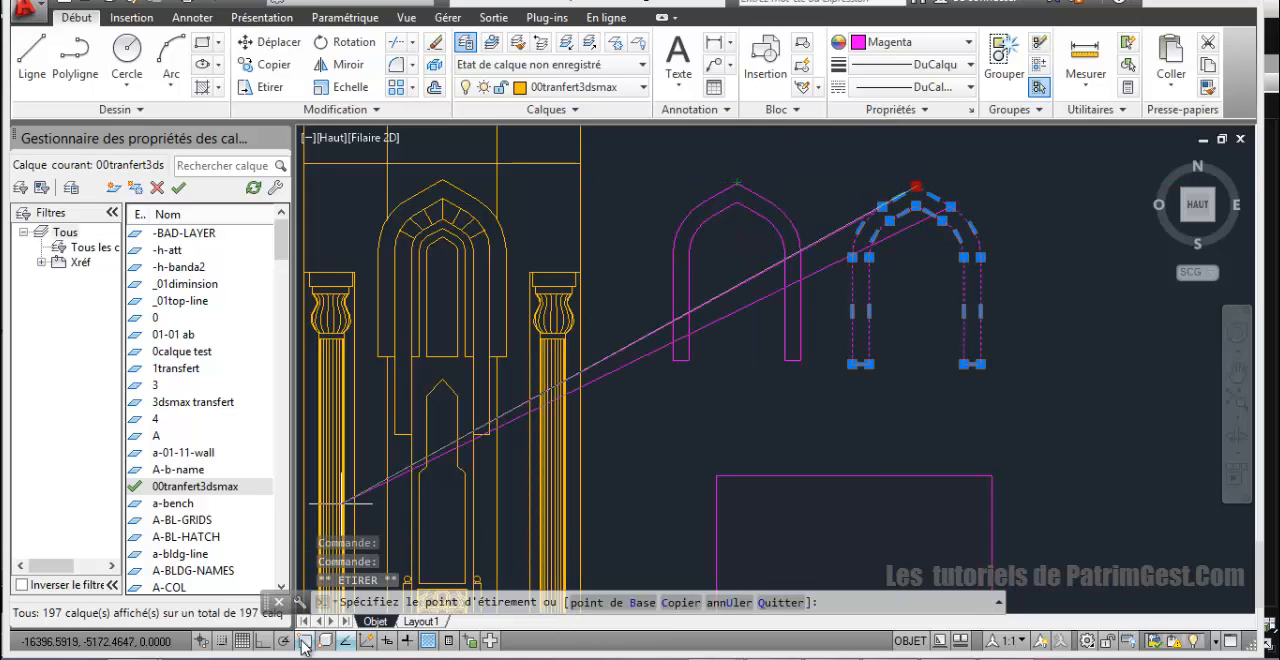
pyautogui.click(267, 641)
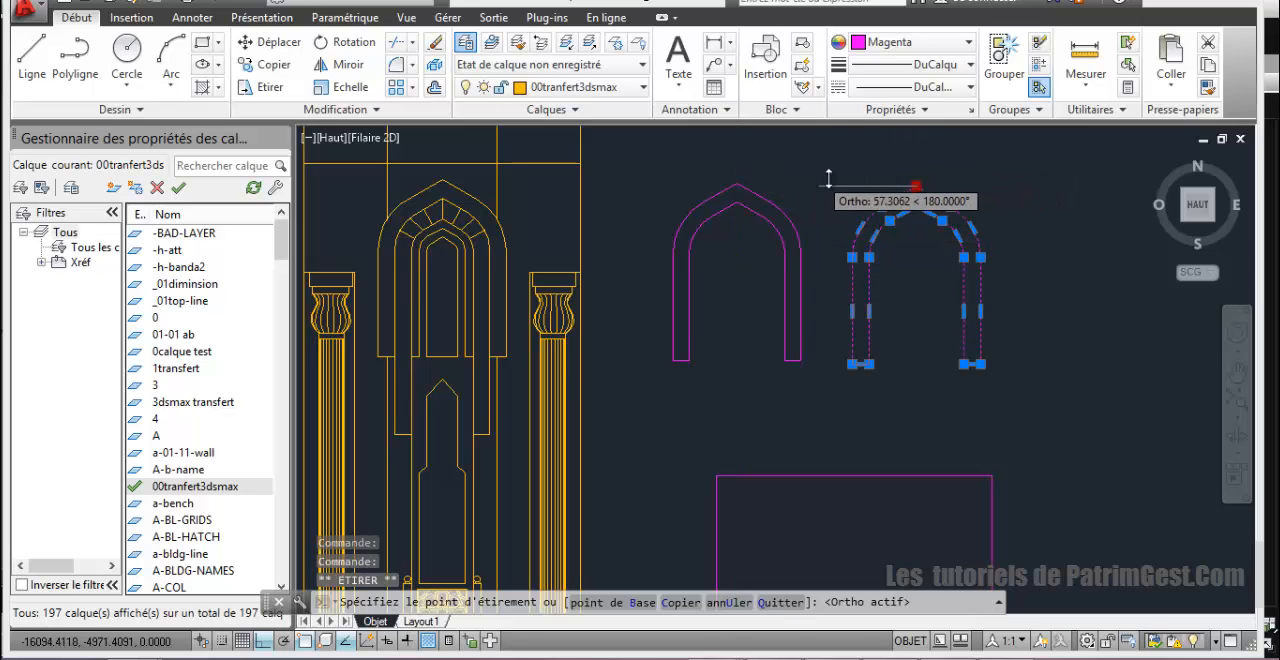
pyautogui.press('Escape')
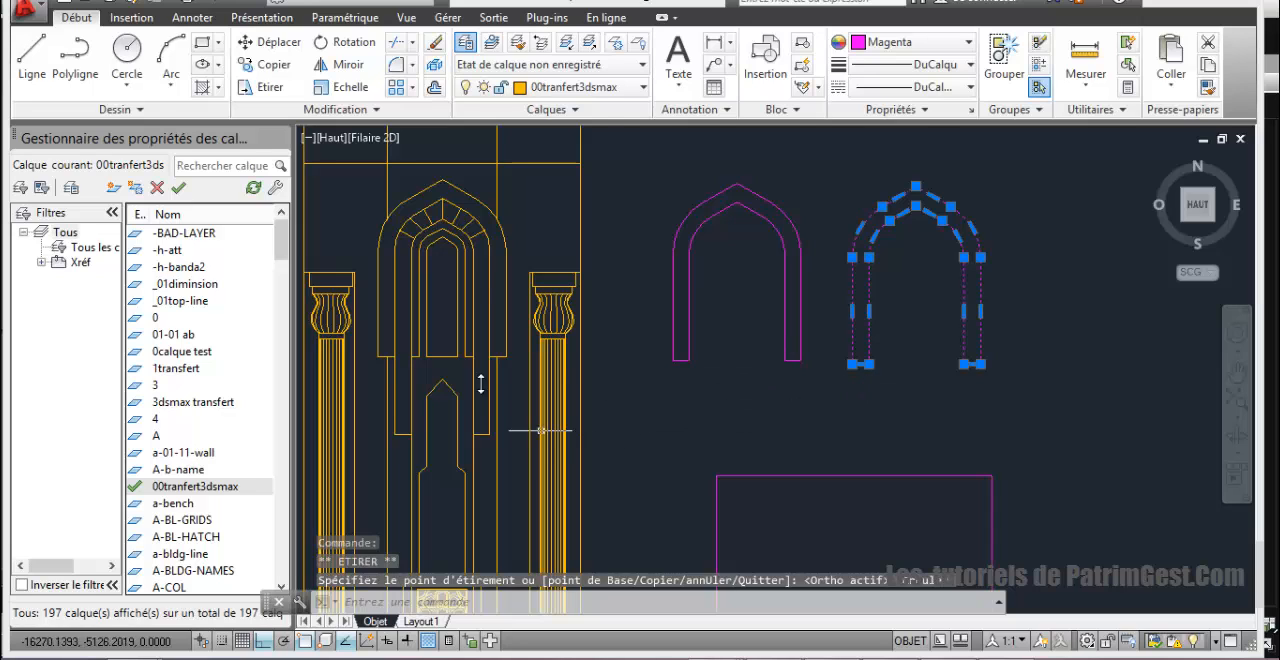
# Step: Measure the vertical distance between the feet of the outer arch band and the second, longer band in the elevation
pyautogui.click(1088, 62)
pyautogui.scroll(3, 483, 378)
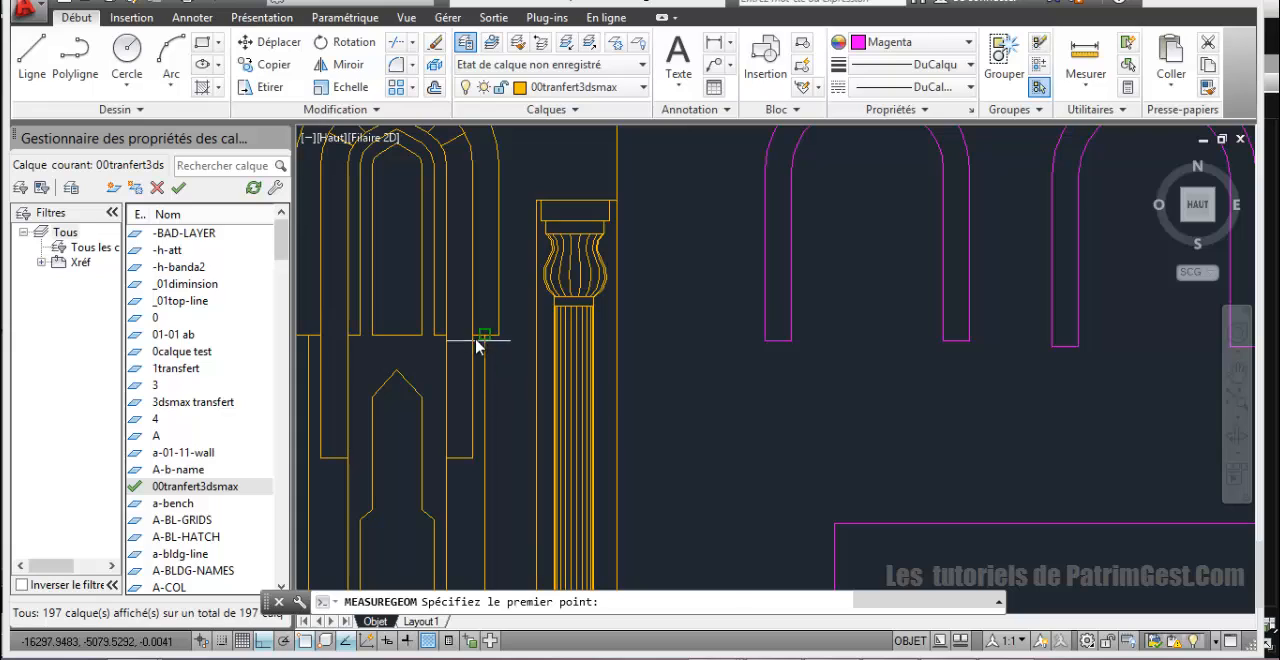
pyautogui.click(473, 338)
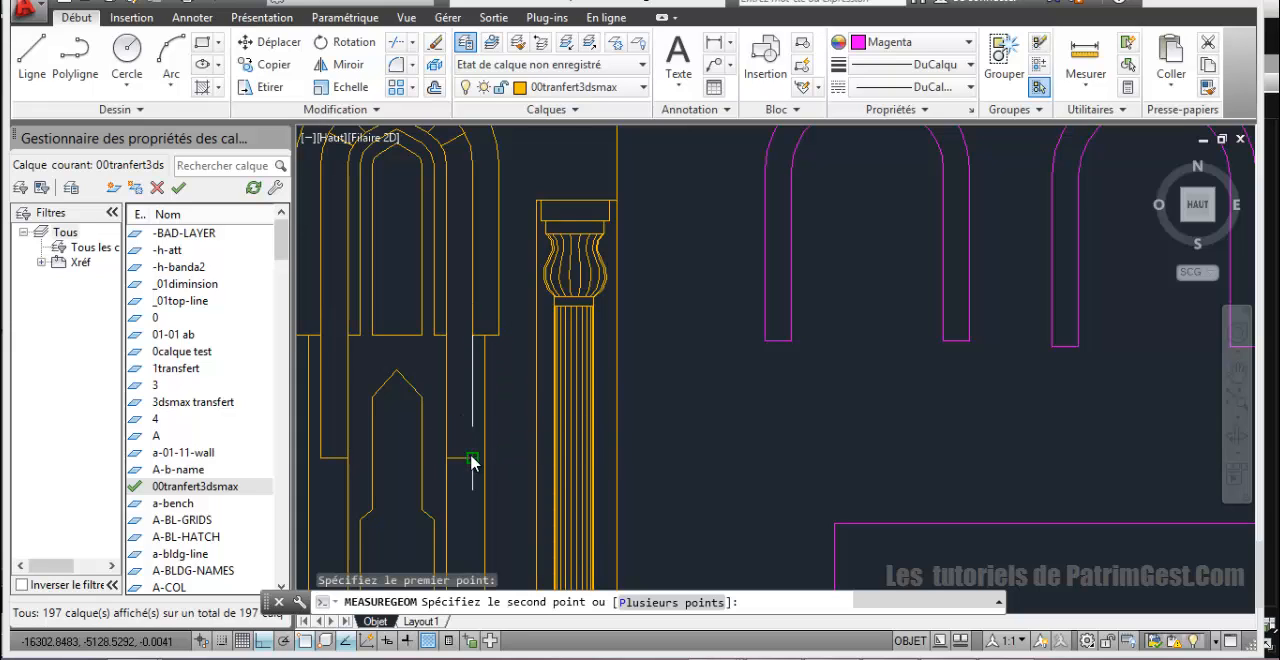
pyautogui.click(473, 459)
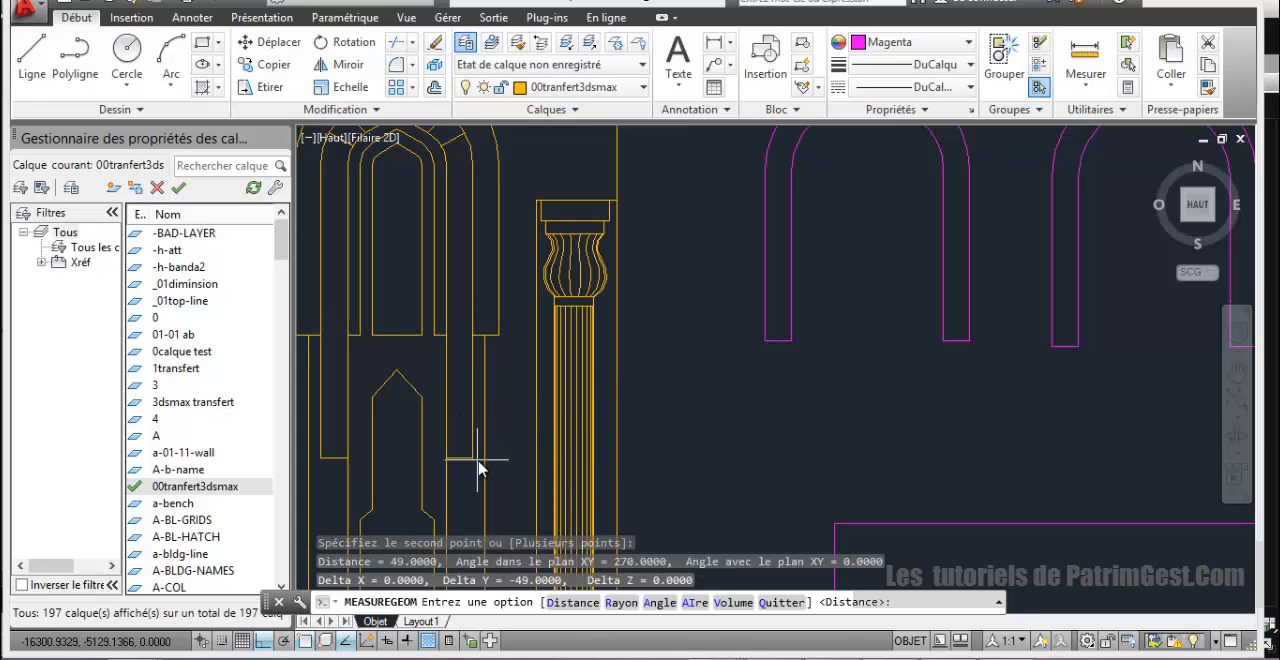
pyautogui.press('Escape')
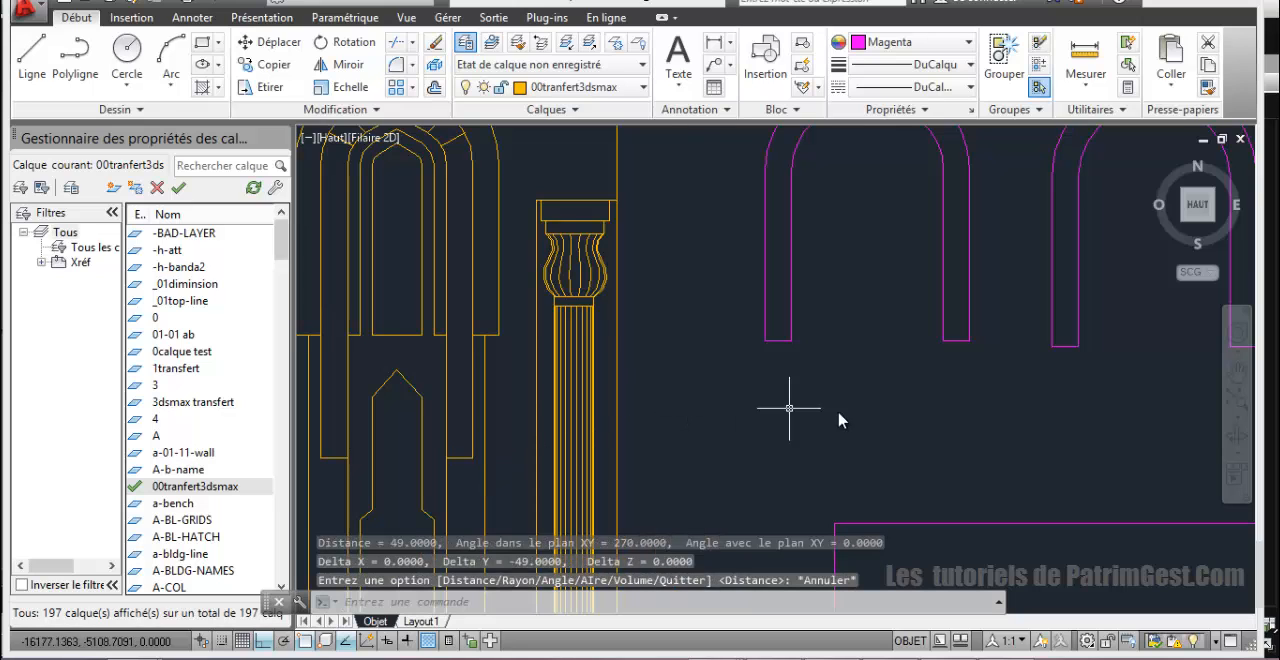
# Step: Stretch the foot edges of both legs of the duplicate arch outline straight down by 49
pyautogui.moveTo(892, 411); pyautogui.dragTo(602, 317, button='middle')
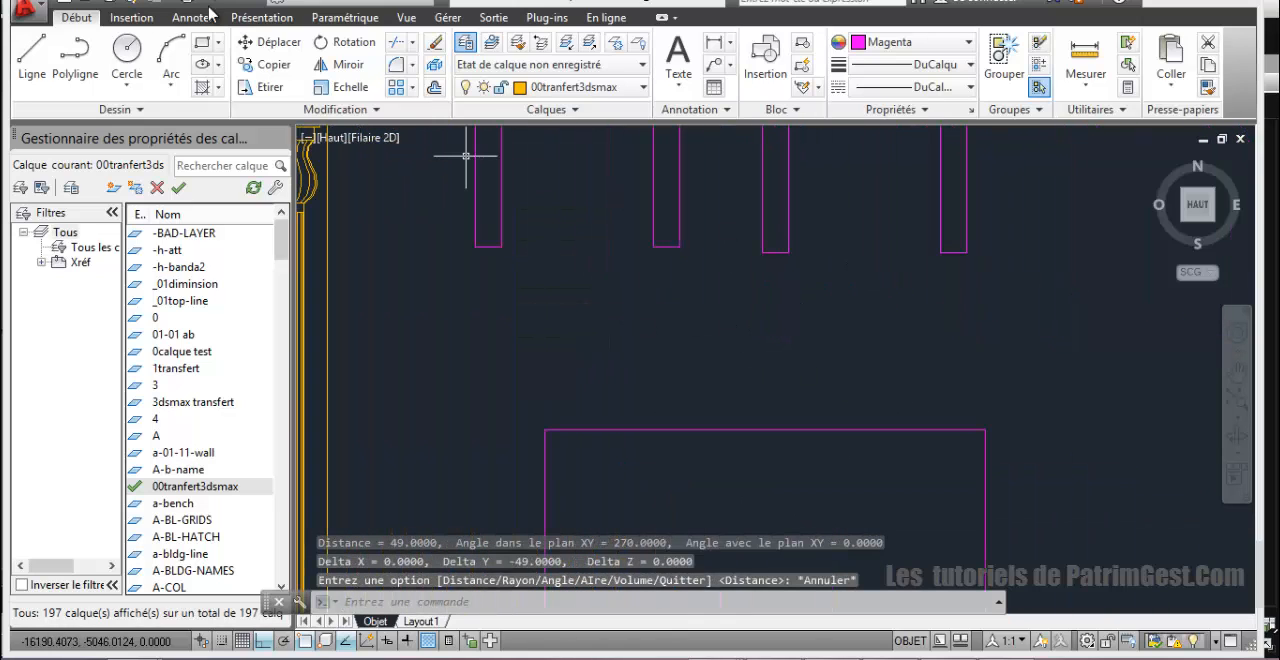
pyautogui.click(960, 252)
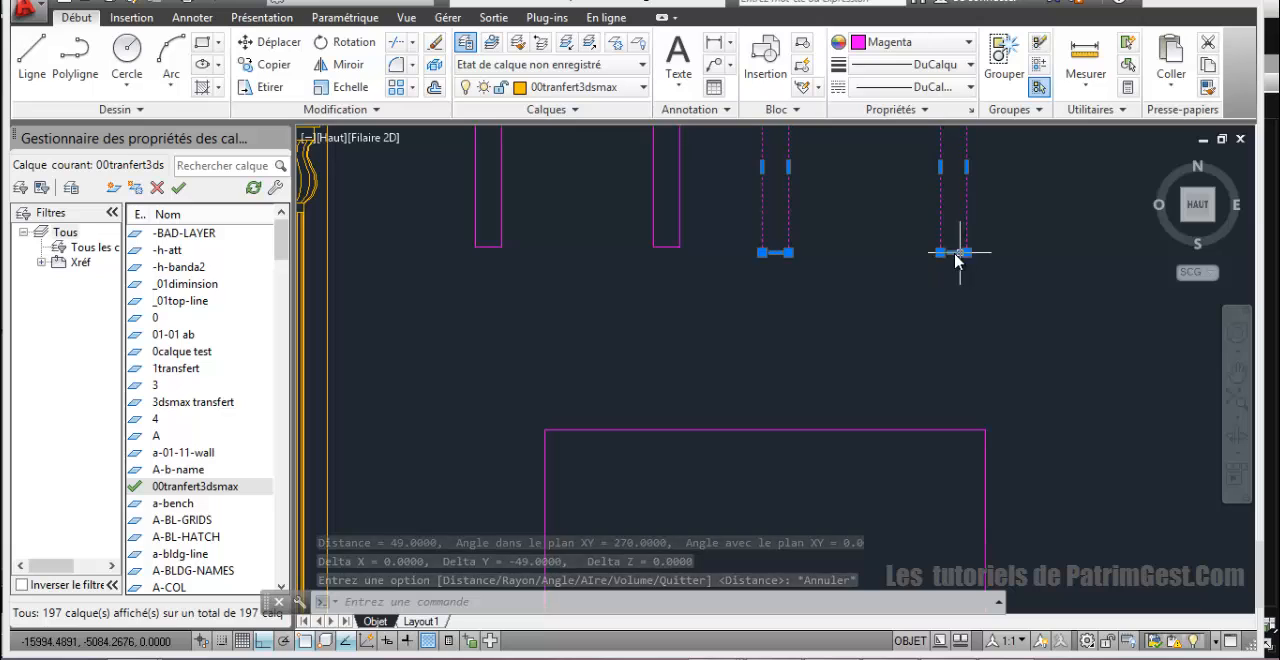
pyautogui.click(775, 253)
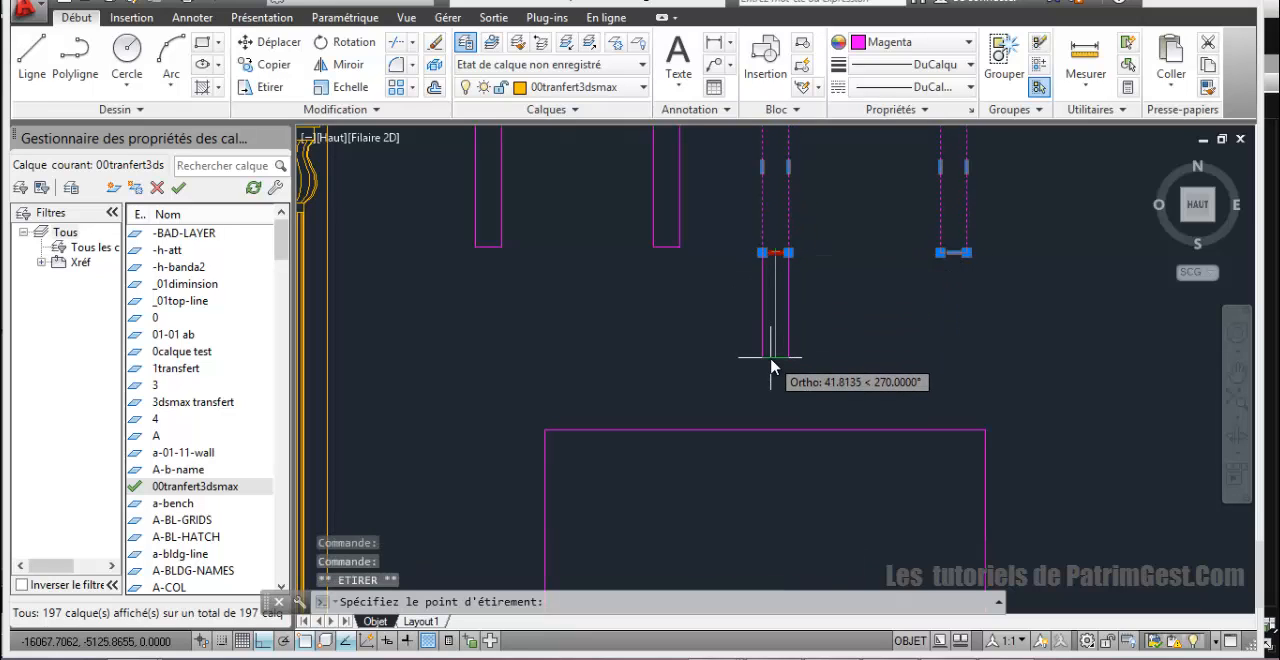
pyautogui.write('49')
pyautogui.press('Return')
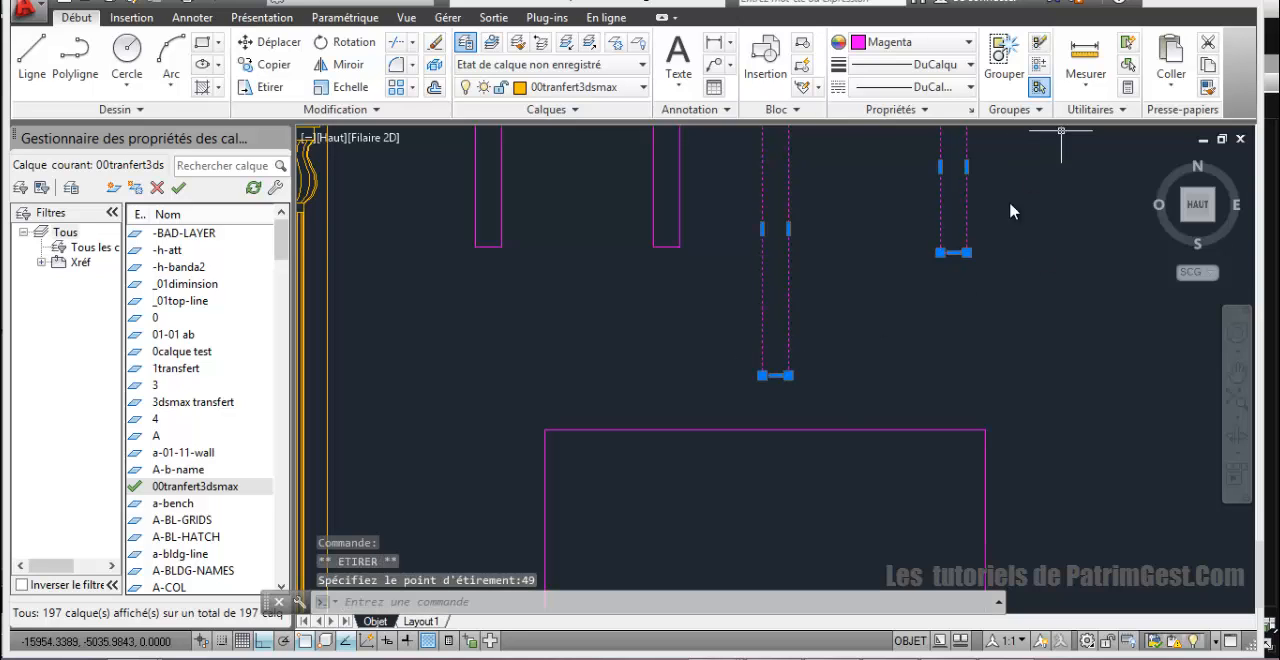
pyautogui.click(953, 253)
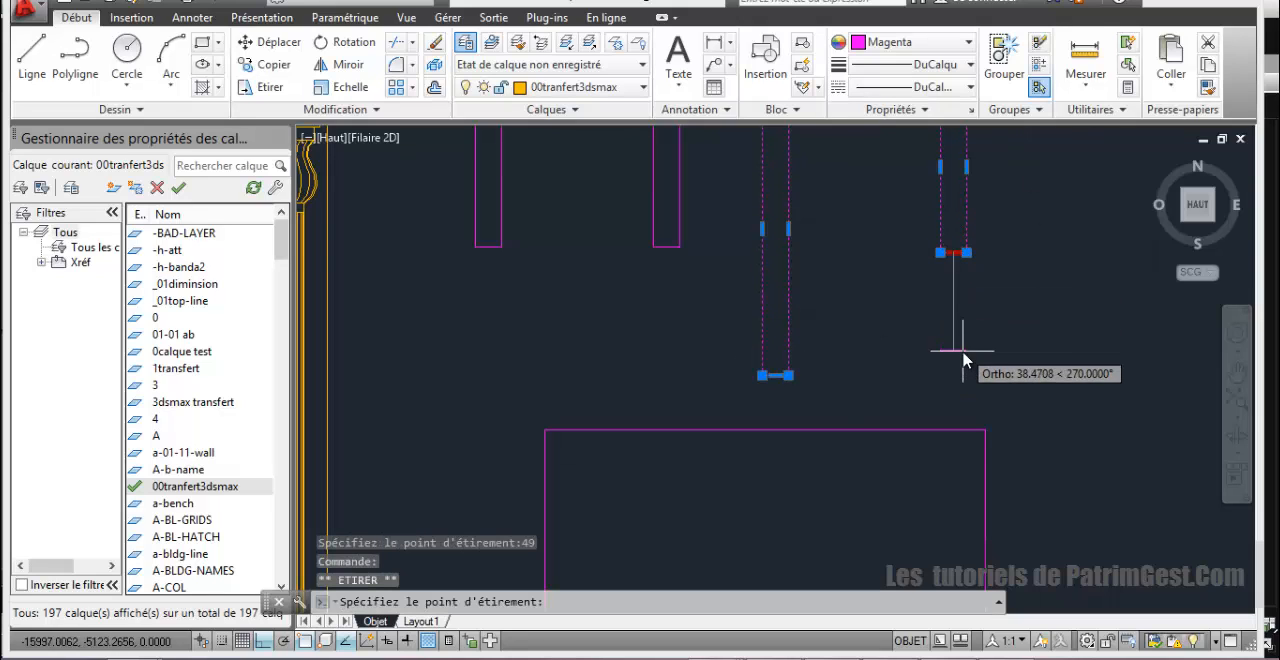
pyautogui.write('49')
pyautogui.press('Return')
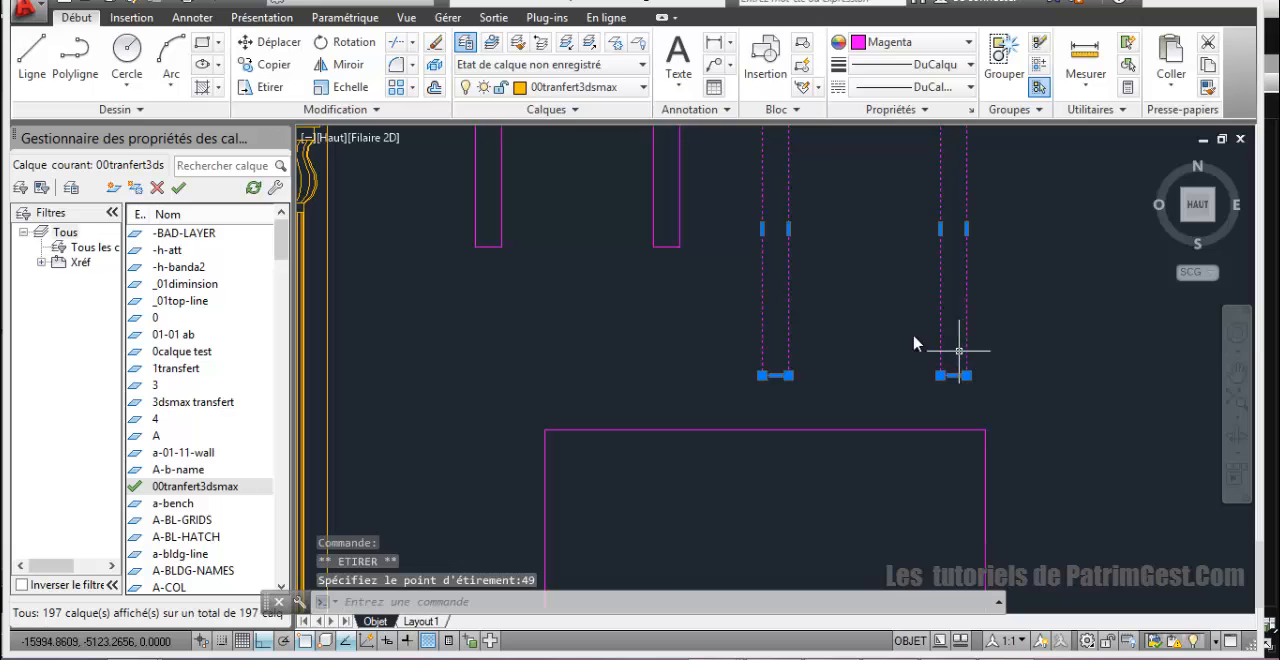
pyautogui.scroll(-5, 880, 312)
pyautogui.moveTo(889, 287)
pyautogui.mouseDown(button='middle')
pyautogui.moveTo(948, 216)
pyautogui.moveTo(863, 263)
pyautogui.mouseUp(button='middle')
pyautogui.scroll(3, 757, 277)
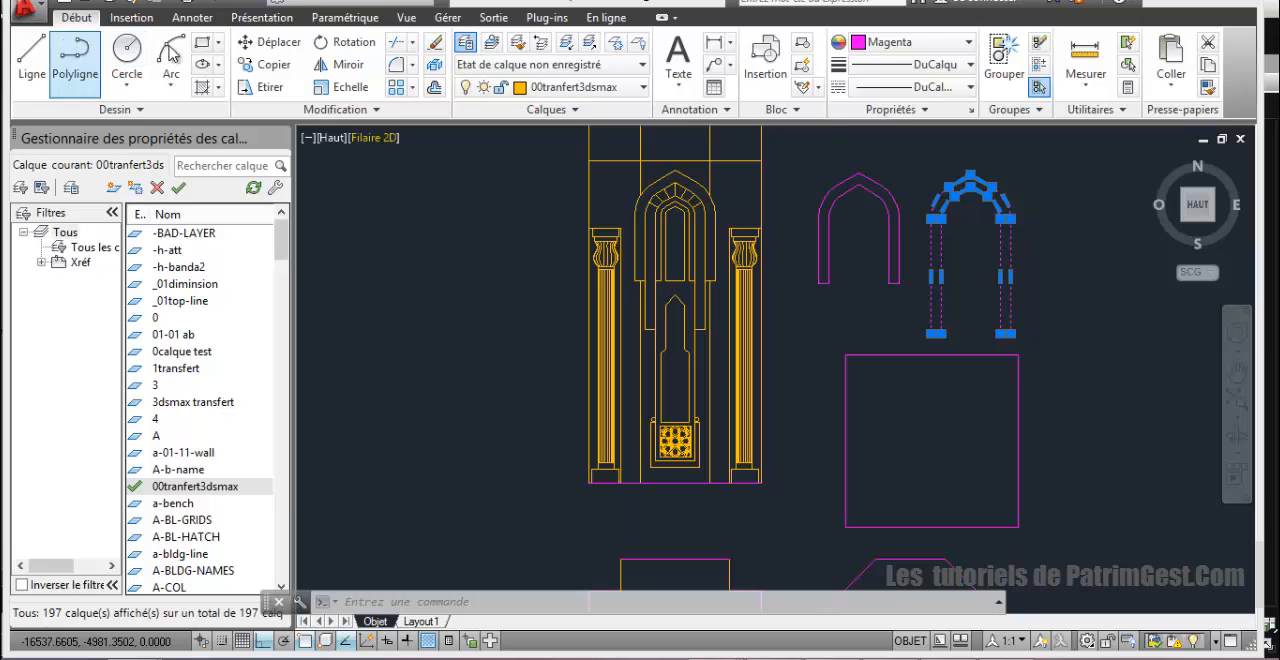
pyautogui.click(203, 42)
pyautogui.click(588, 160)
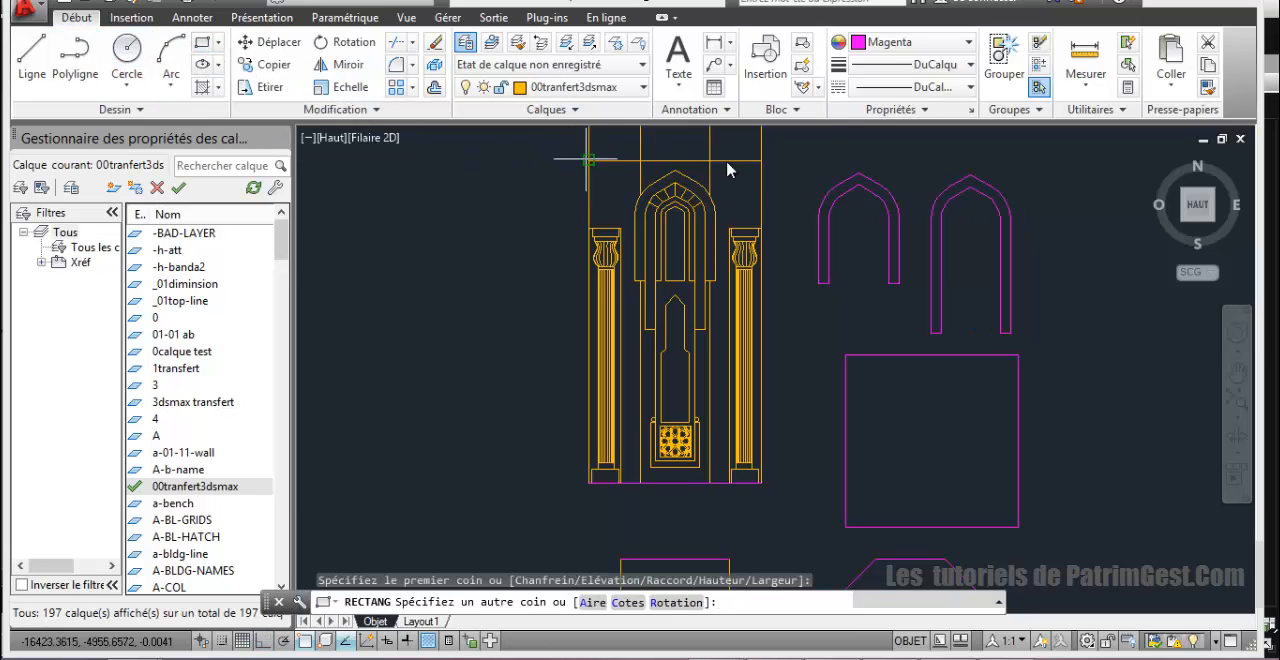
pyautogui.click(764, 162)
pyautogui.scroll(4, 775, 230)
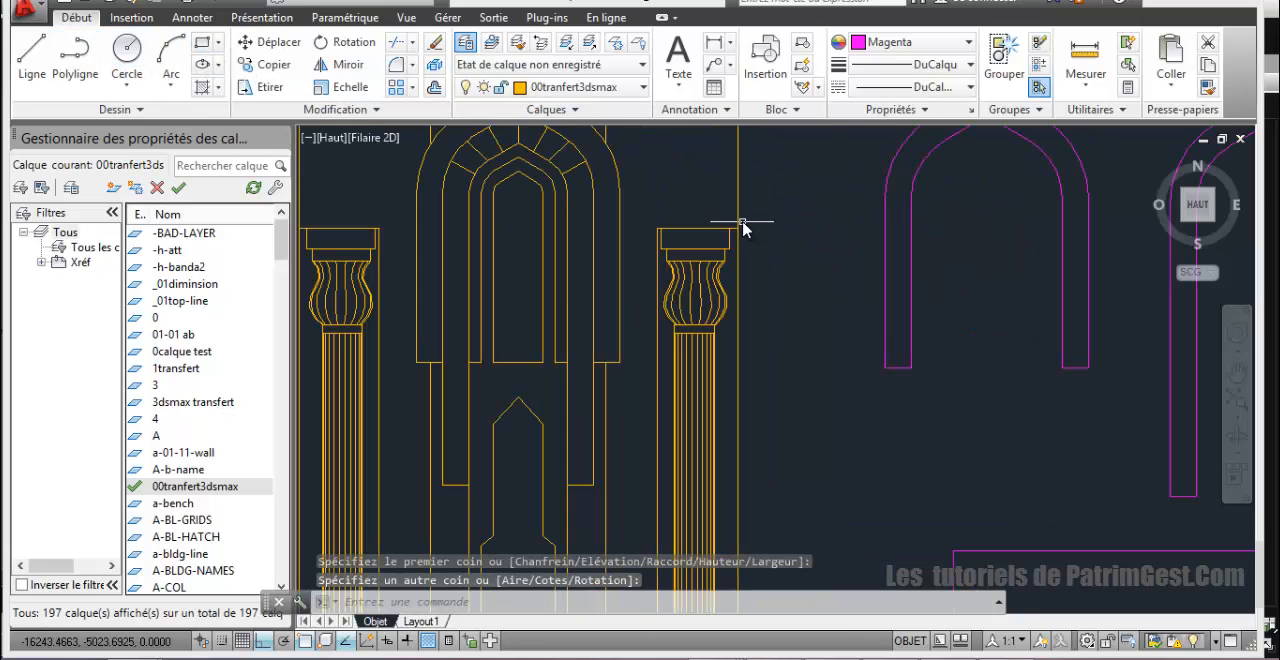
pyautogui.scroll(-6, 745, 222)
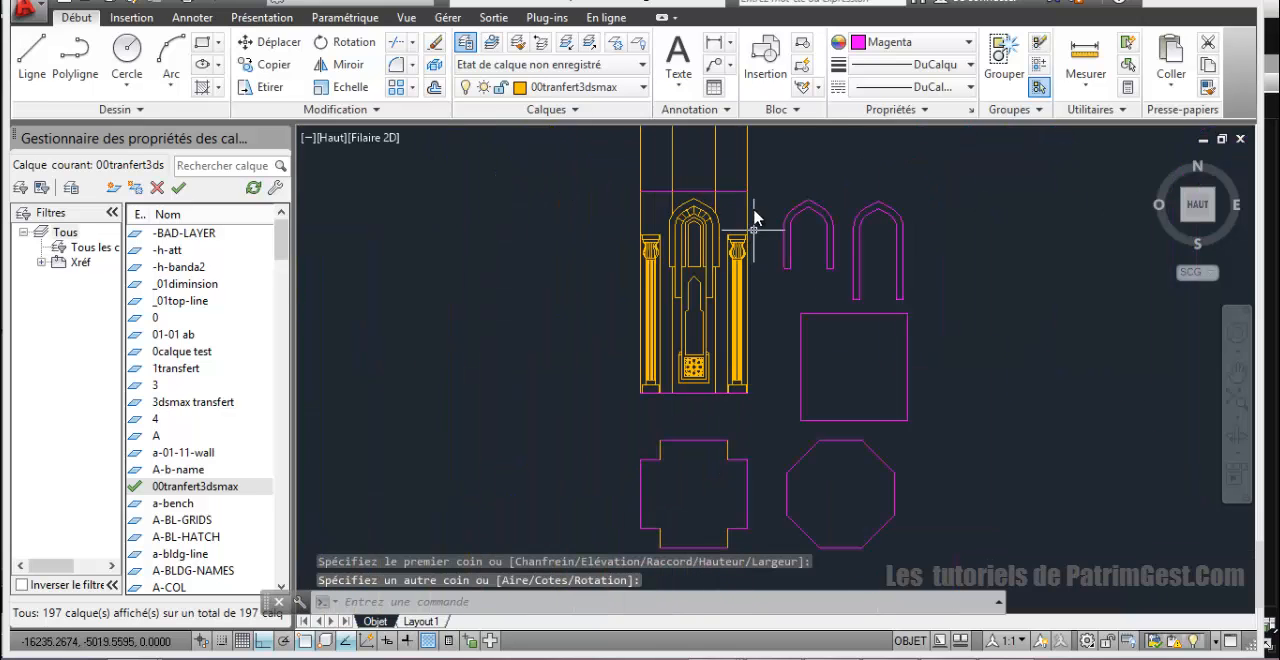
pyautogui.scroll(4, 737, 246)
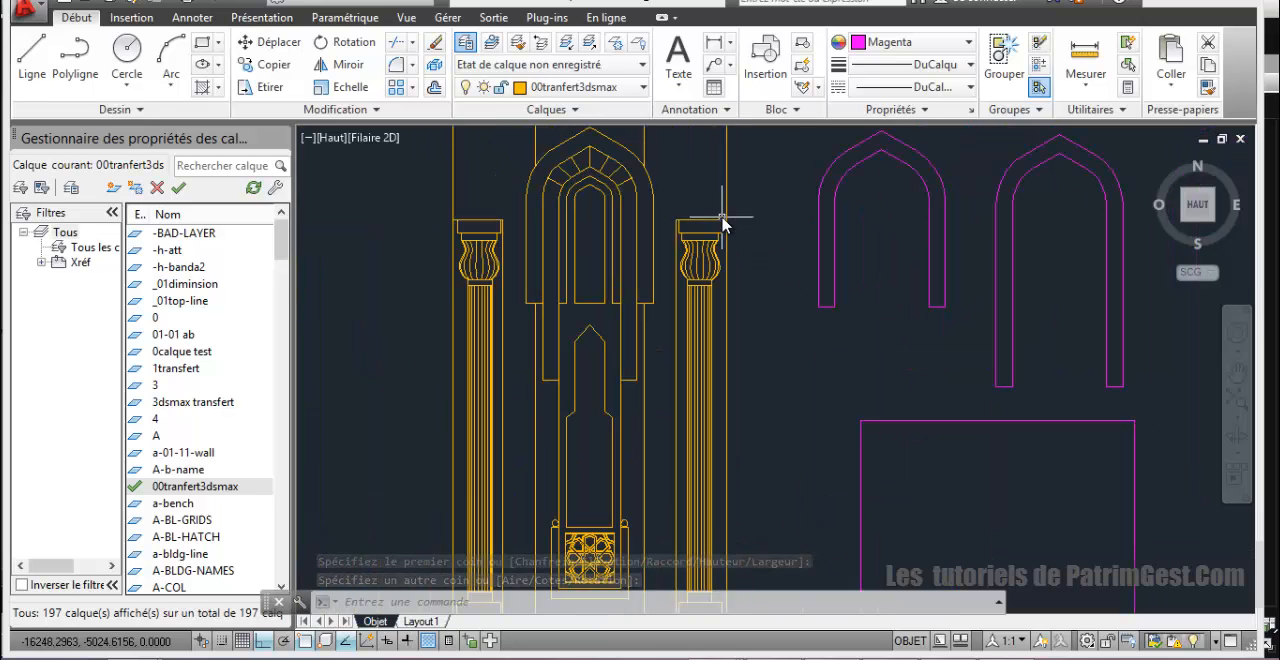
pyautogui.moveTo(726, 228); pyautogui.dragTo(729, 286, button='middle')
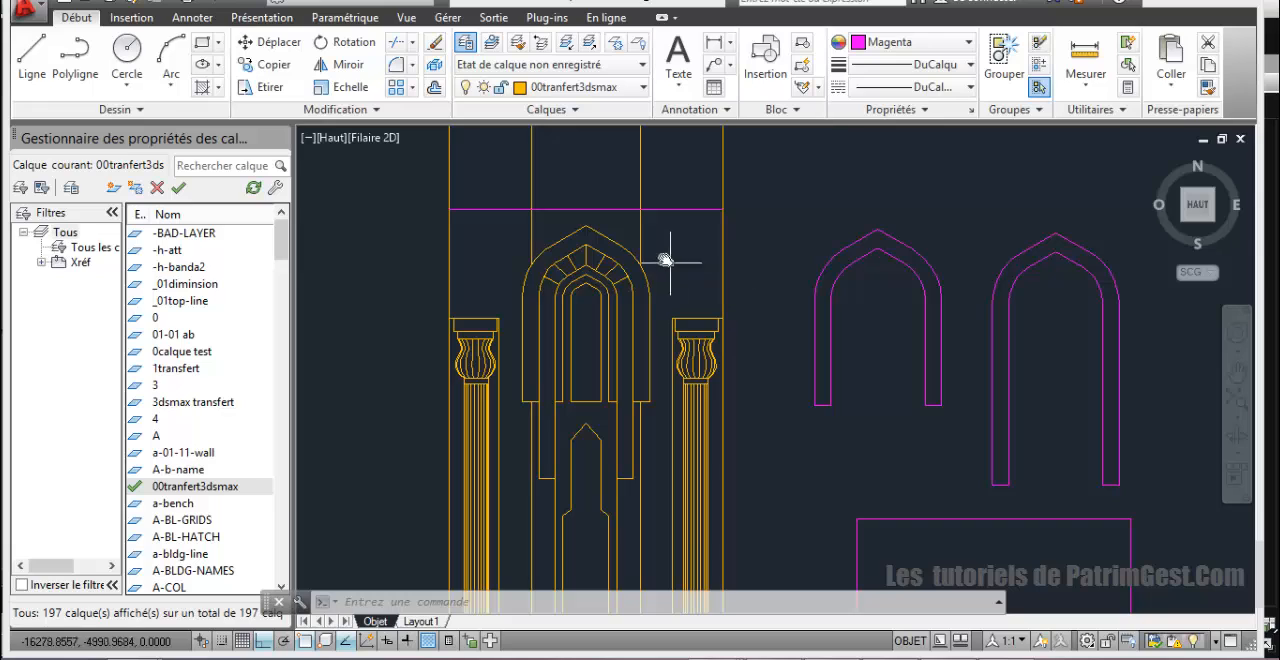
pyautogui.click(691, 210)
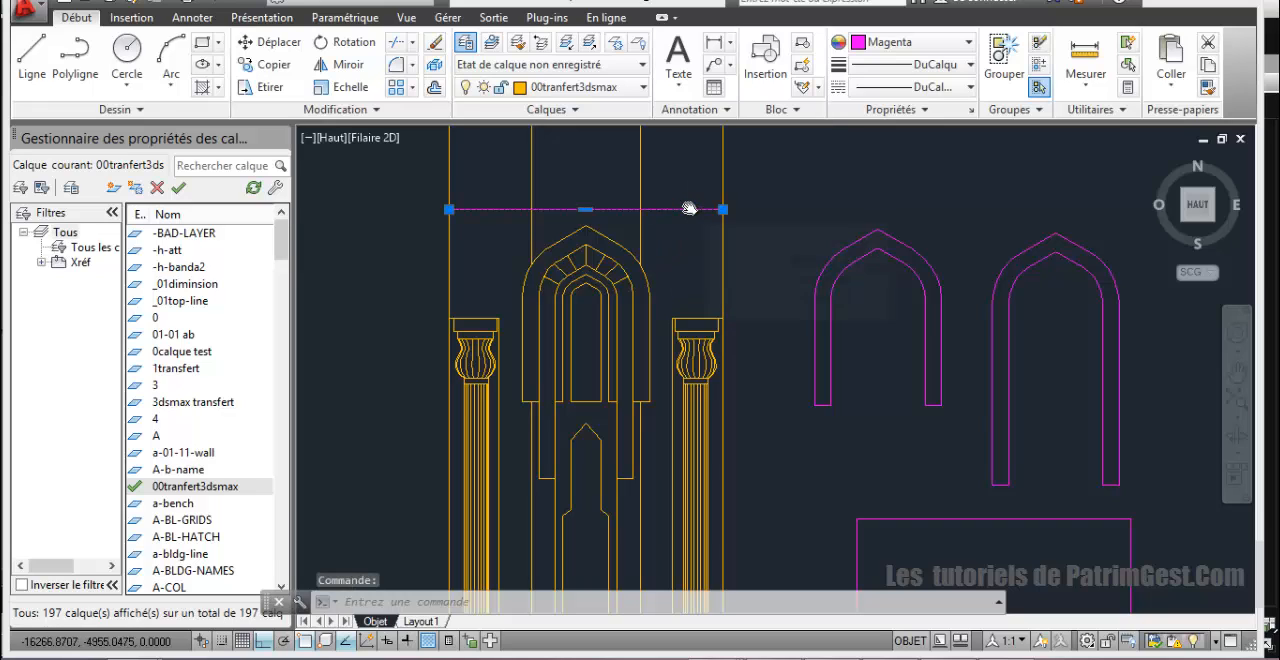
pyautogui.press('Delete')
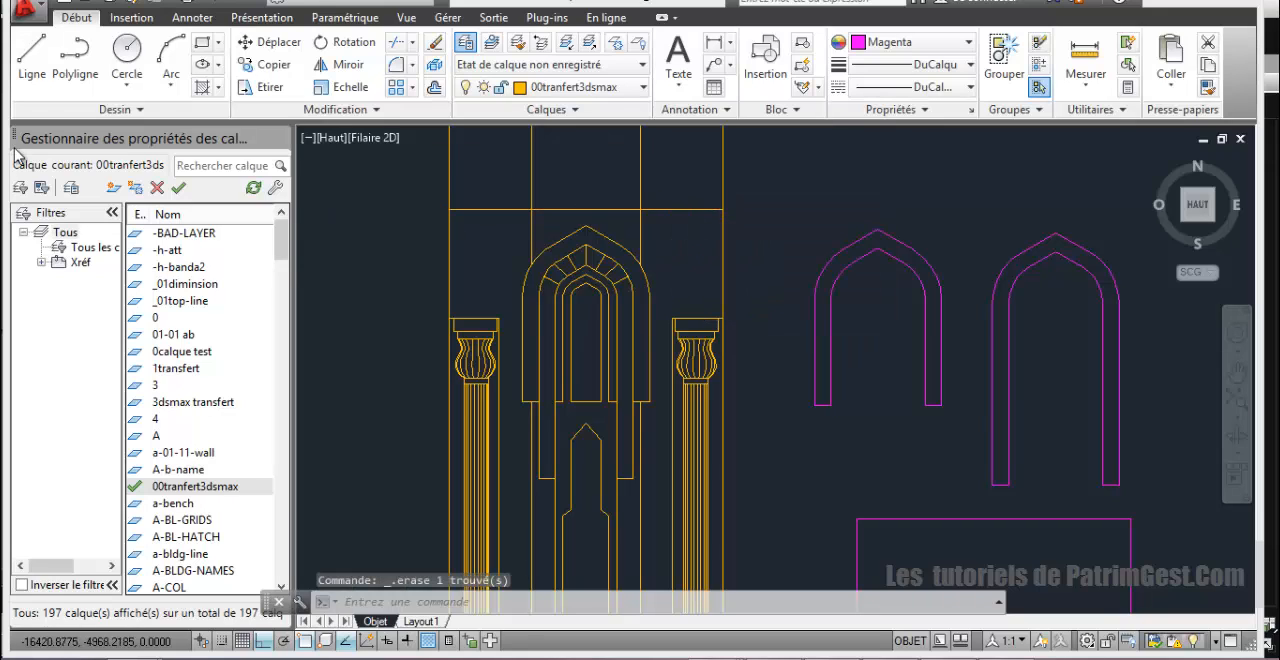
# Step: Start a polyline along the horizontal line above the niche, down the elevation's right edge and inward across the right column capital
pyautogui.click(75, 58)
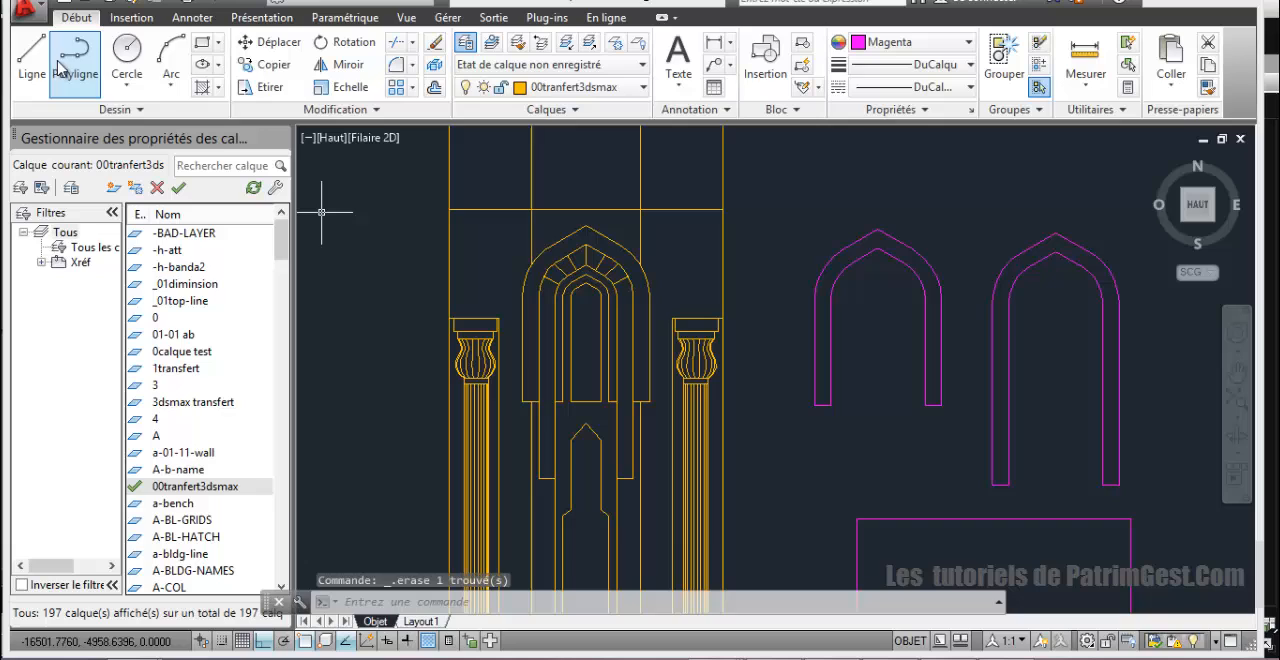
pyautogui.click(449, 209)
pyautogui.click(723, 209)
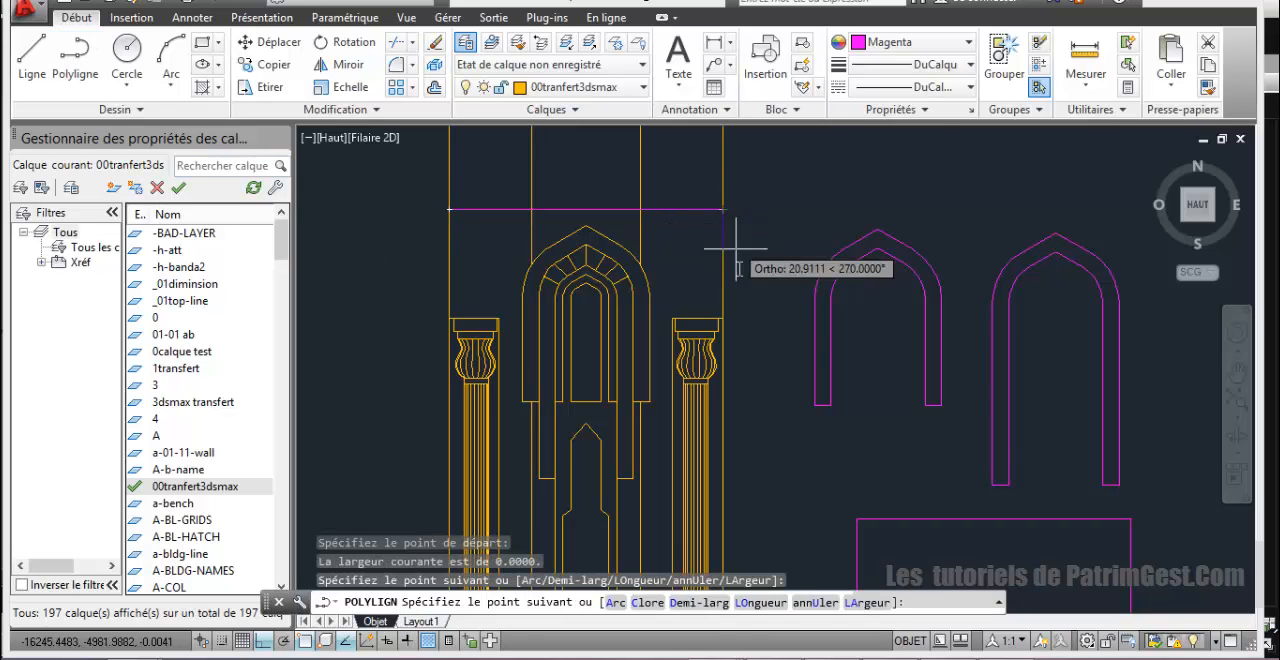
pyautogui.click(723, 318)
pyautogui.scroll(4, 659, 318)
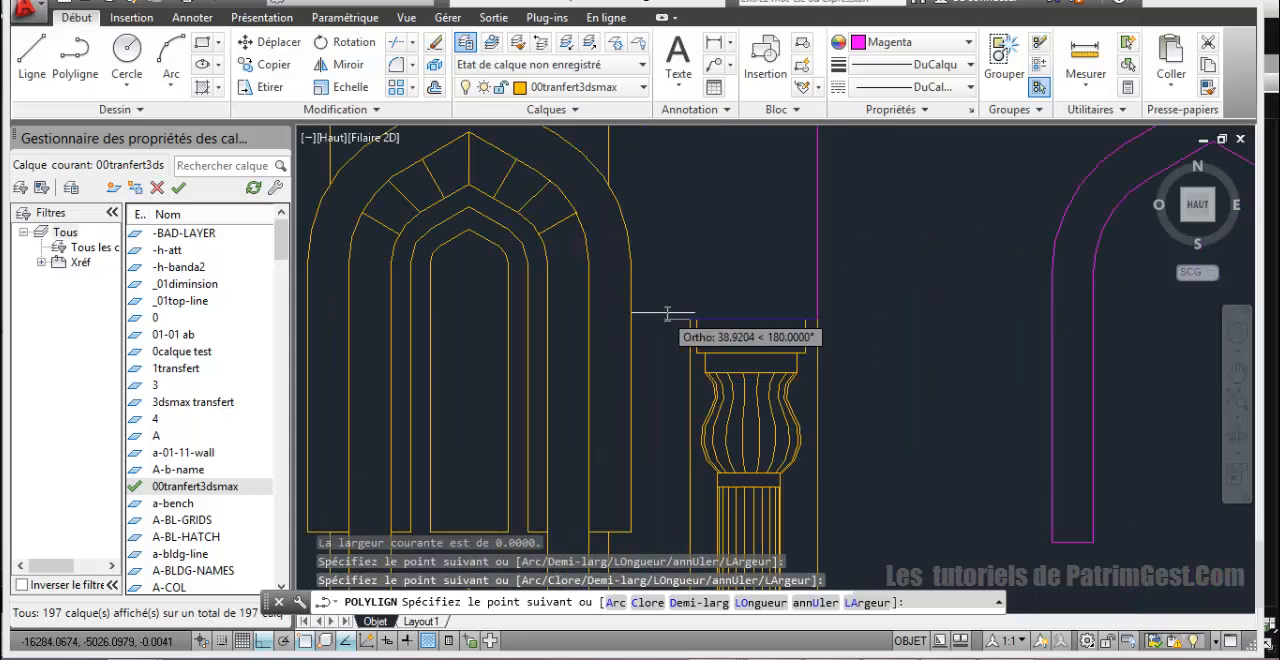
pyautogui.click(691, 318)
# Step: Continue the polyline straight down the inner side of the right column to the elevation's base line
pyautogui.scroll(-6, 686, 362)
pyautogui.moveTo(687, 397); pyautogui.dragTo(686, 246, button='middle')
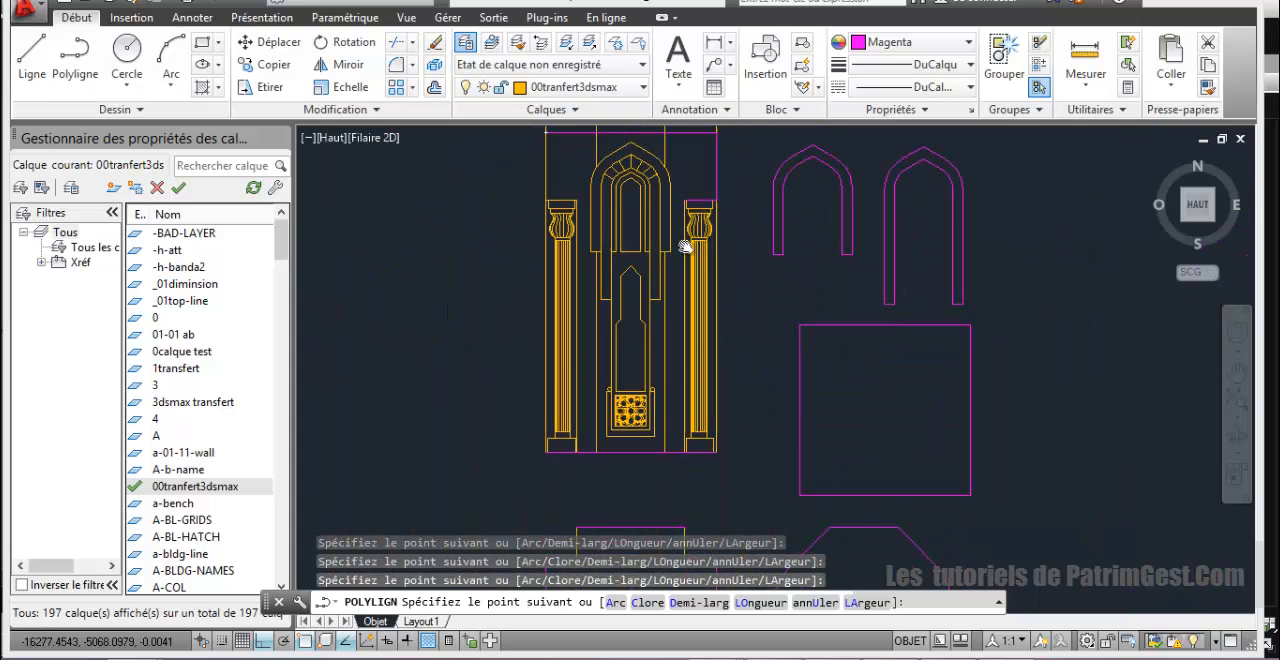
pyautogui.scroll(5, 702, 430)
pyautogui.moveTo(634, 566); pyautogui.dragTo(645, 400, button='middle')
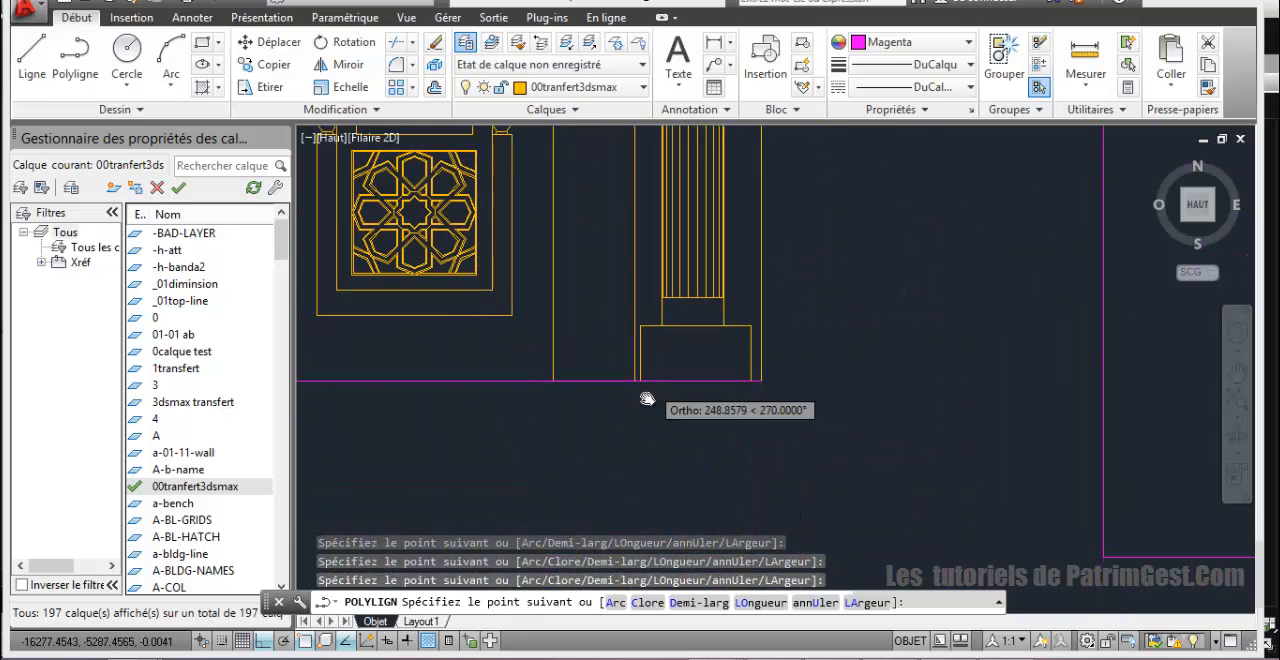
pyautogui.scroll(2, 643, 392)
pyautogui.click(627, 378)
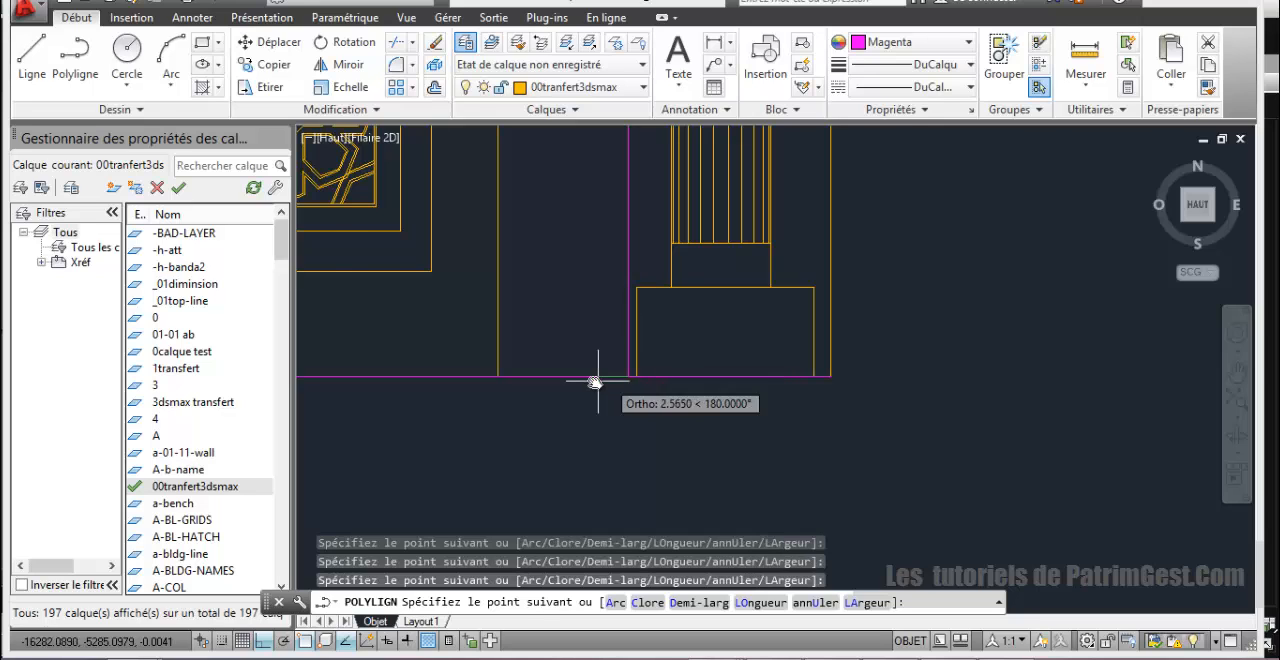
# Step: Continue the polyline along the base line to the vertical line on the inner side of the left column
pyautogui.scroll(-5, 591, 402)
pyautogui.scroll(6, 427, 386)
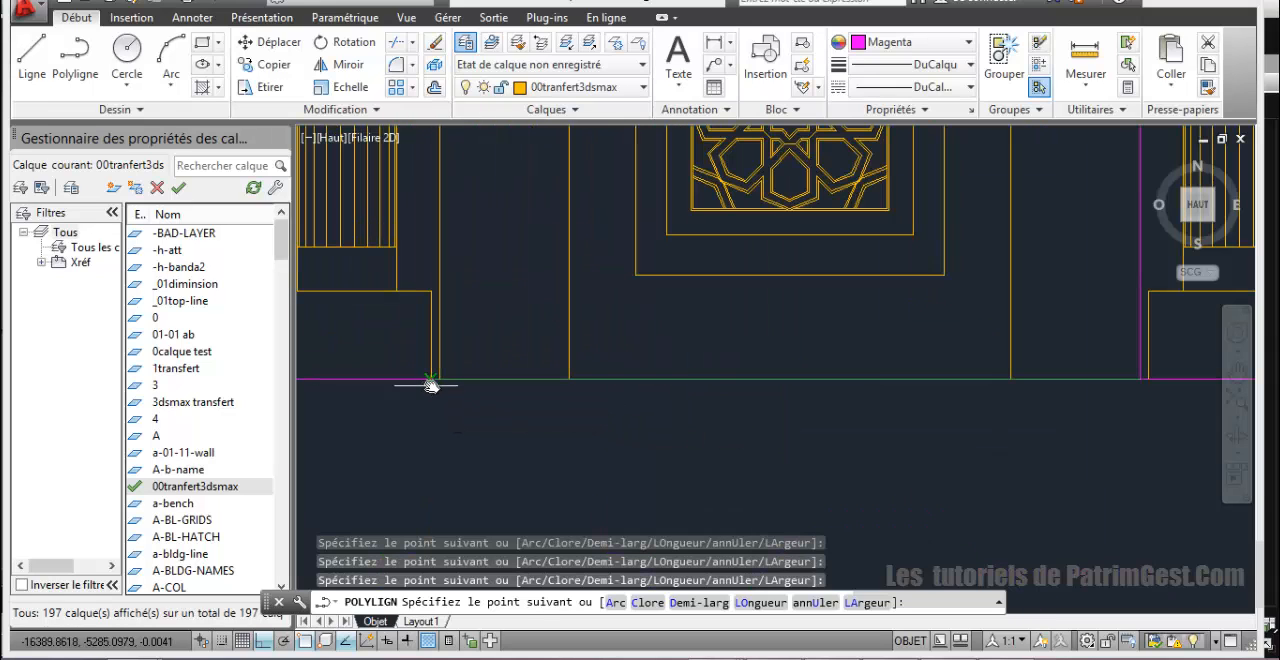
pyautogui.scroll(-8, 463, 434)
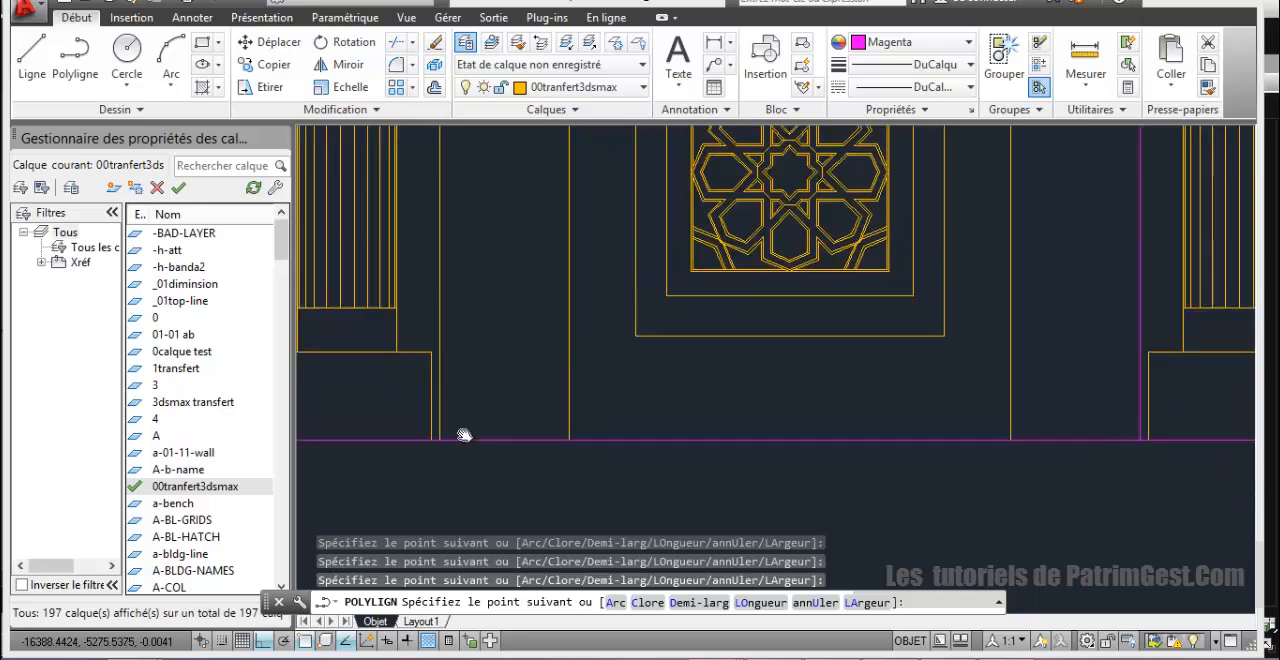
# Step: Continue the polyline up the left column's inner side and across its capital to the elevation's outer edge, and close it
pyautogui.scroll(-2, 492, 440)
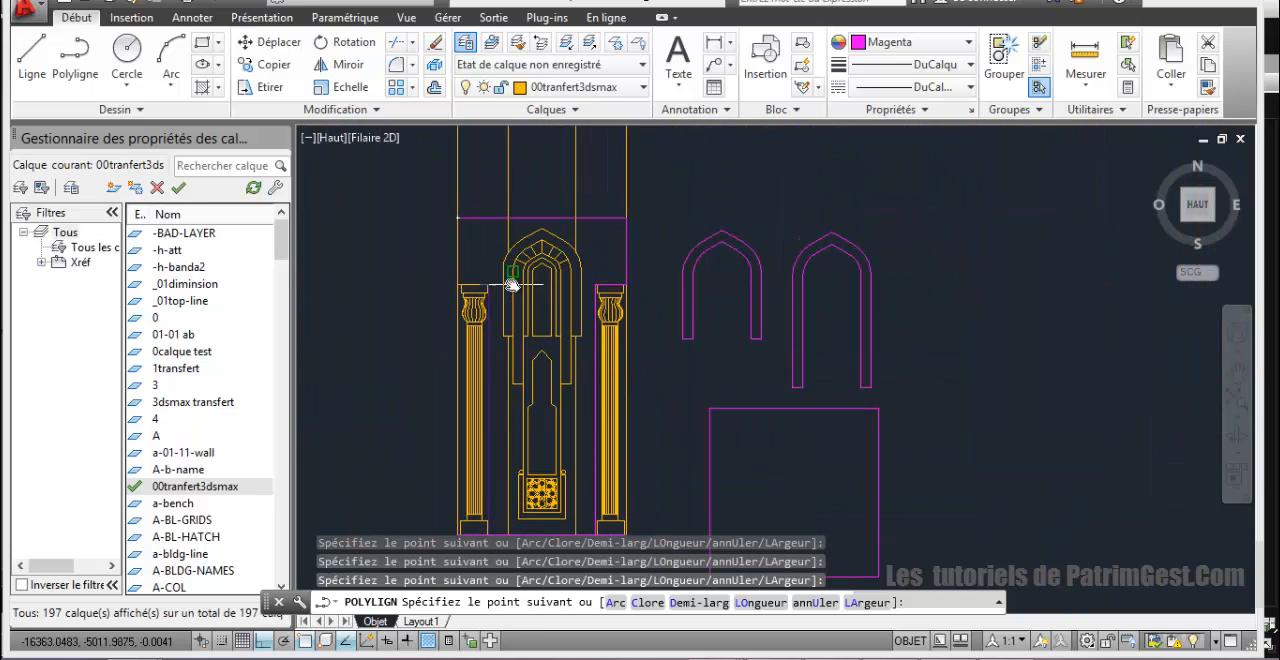
pyautogui.scroll(6, 497, 323)
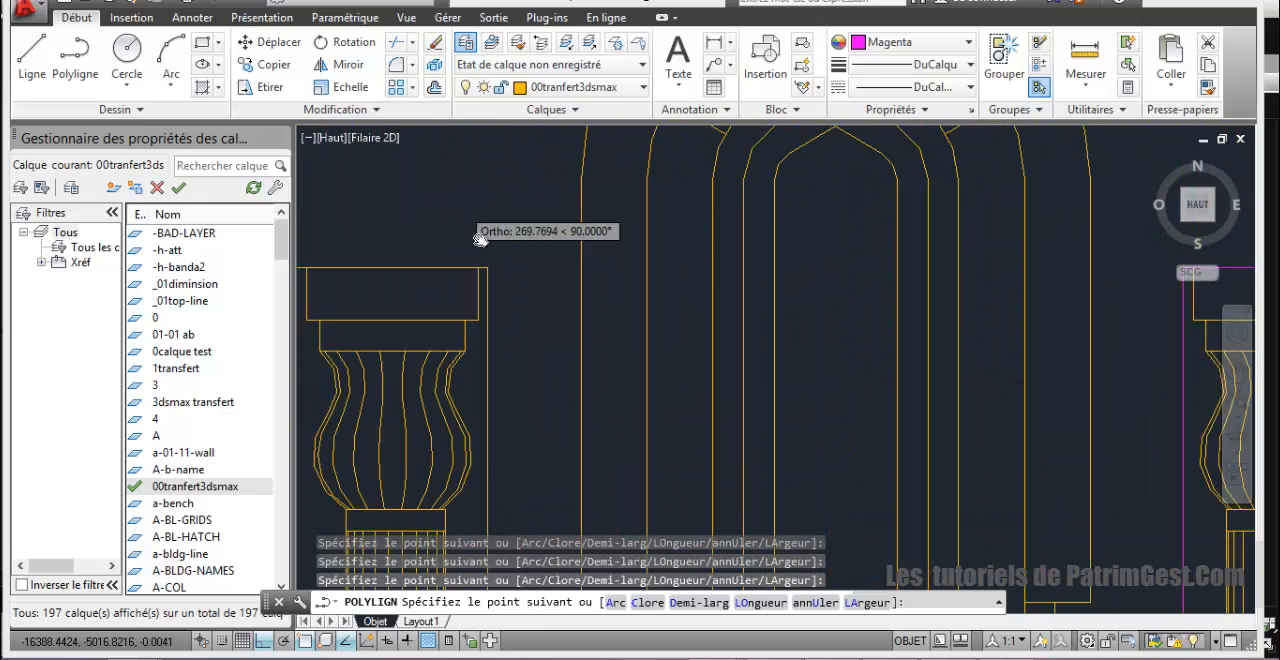
pyautogui.scroll(-4, 492, 266)
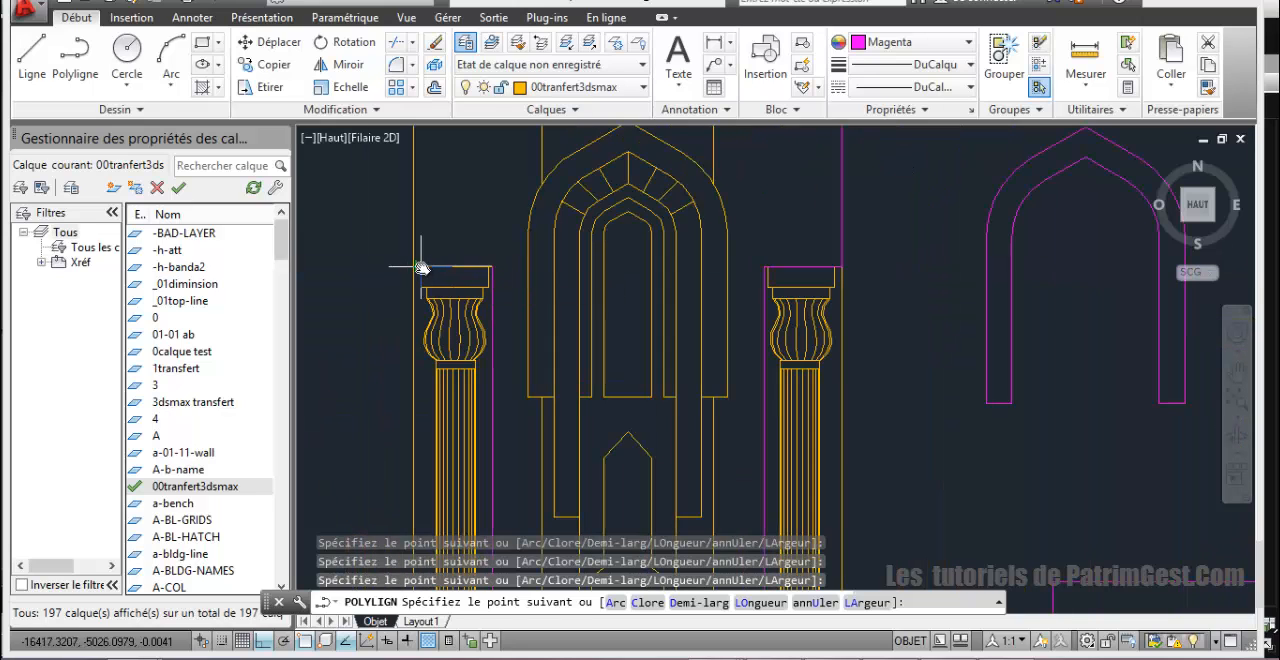
pyautogui.click(412, 267)
pyautogui.moveTo(444, 235); pyautogui.dragTo(476, 440, button='middle')
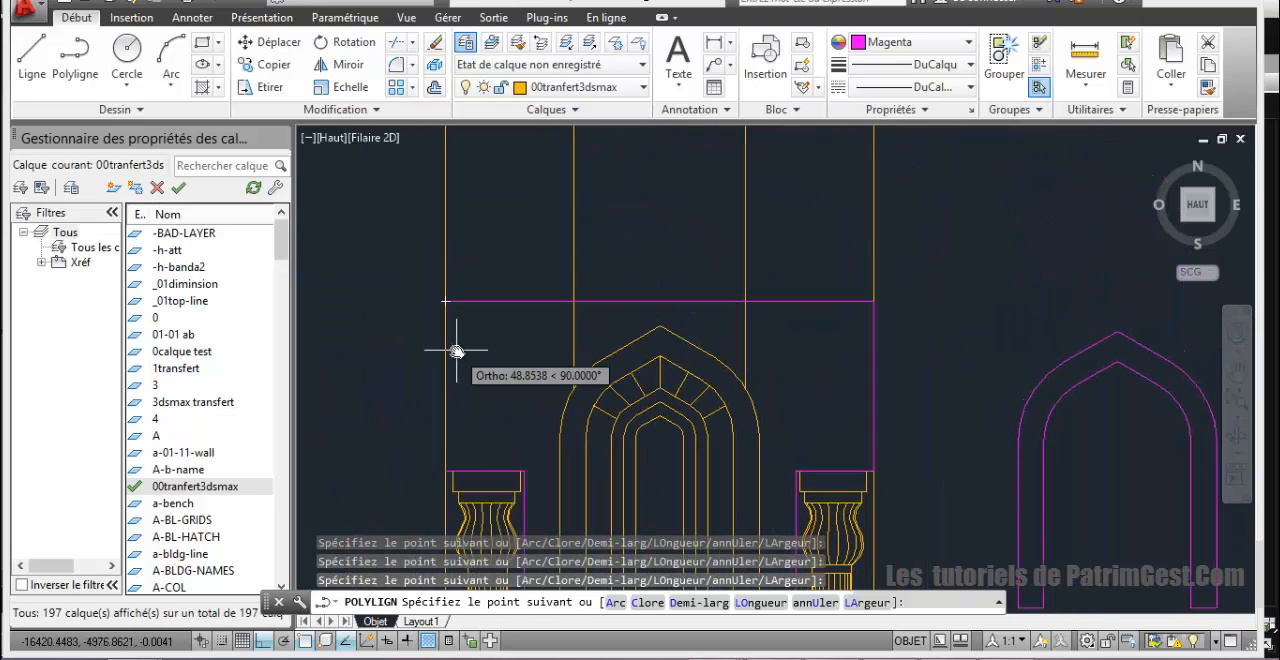
pyautogui.write('c')
pyautogui.press('Return')
pyautogui.scroll(-4, 540, 343)
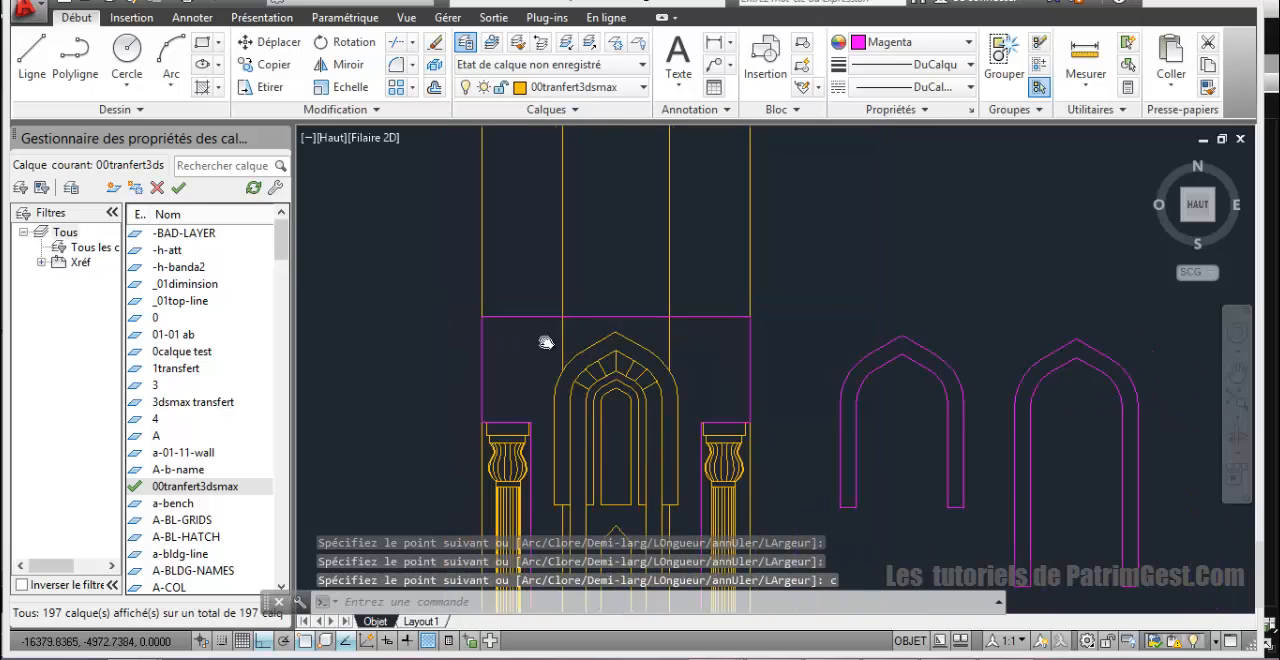
# Step: Try to draw a rectangle from the lower-left corner of the inner frame around the star grille
pyautogui.scroll(4, 628, 346)
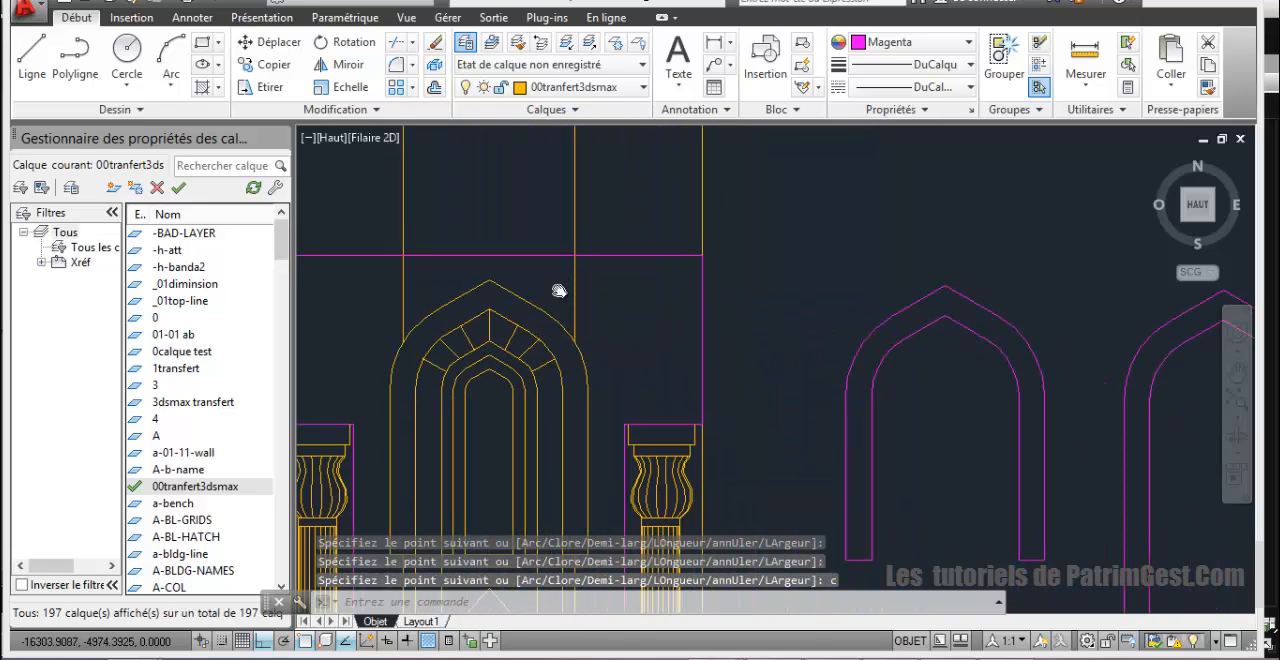
pyautogui.scroll(-2, 628, 346)
pyautogui.moveTo(628, 346); pyautogui.dragTo(666, 230, button='middle')
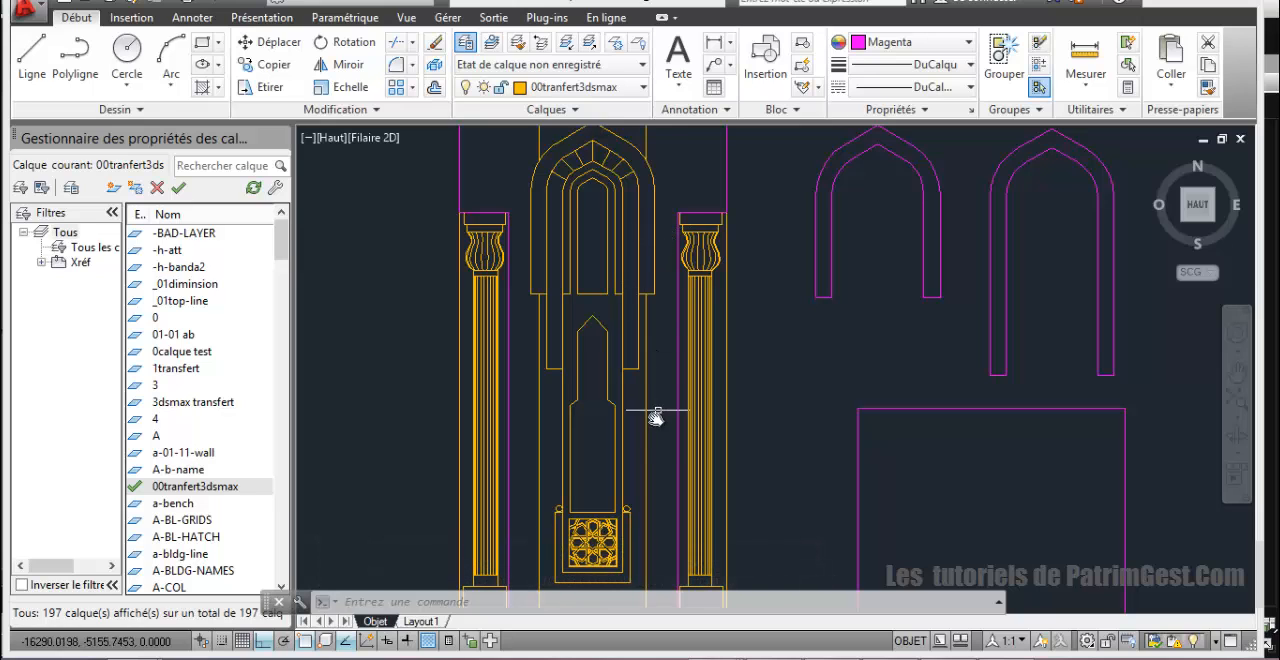
pyautogui.scroll(2, 617, 440)
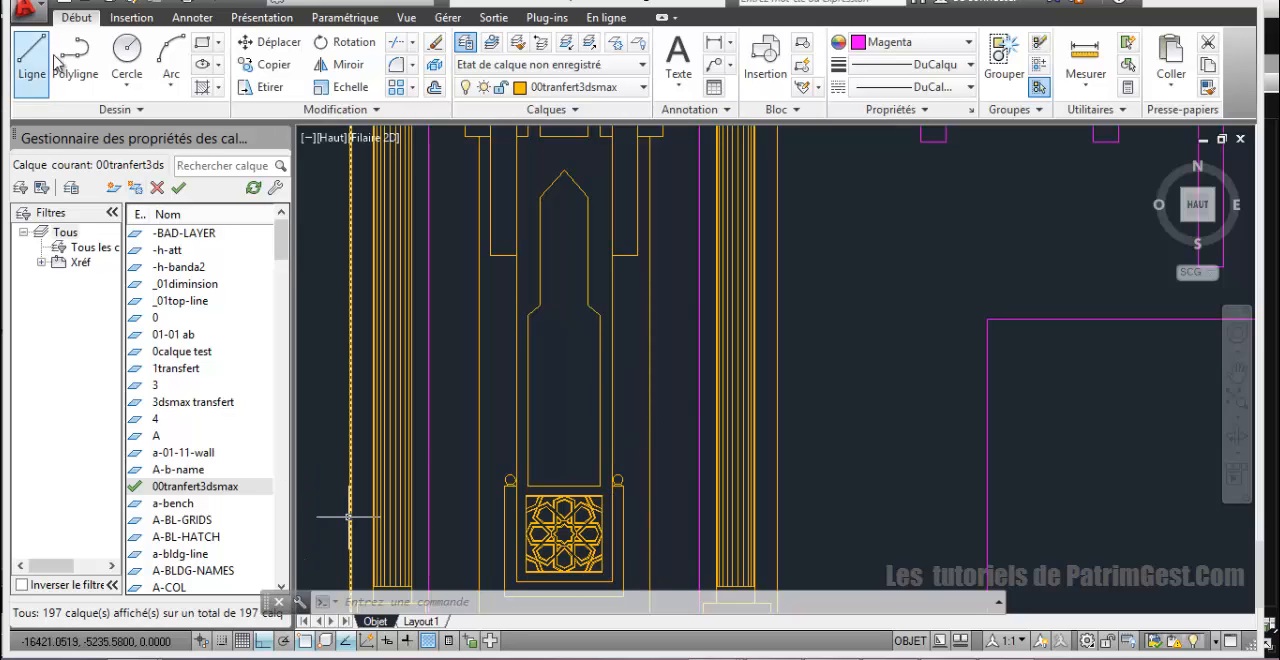
pyautogui.click(203, 43)
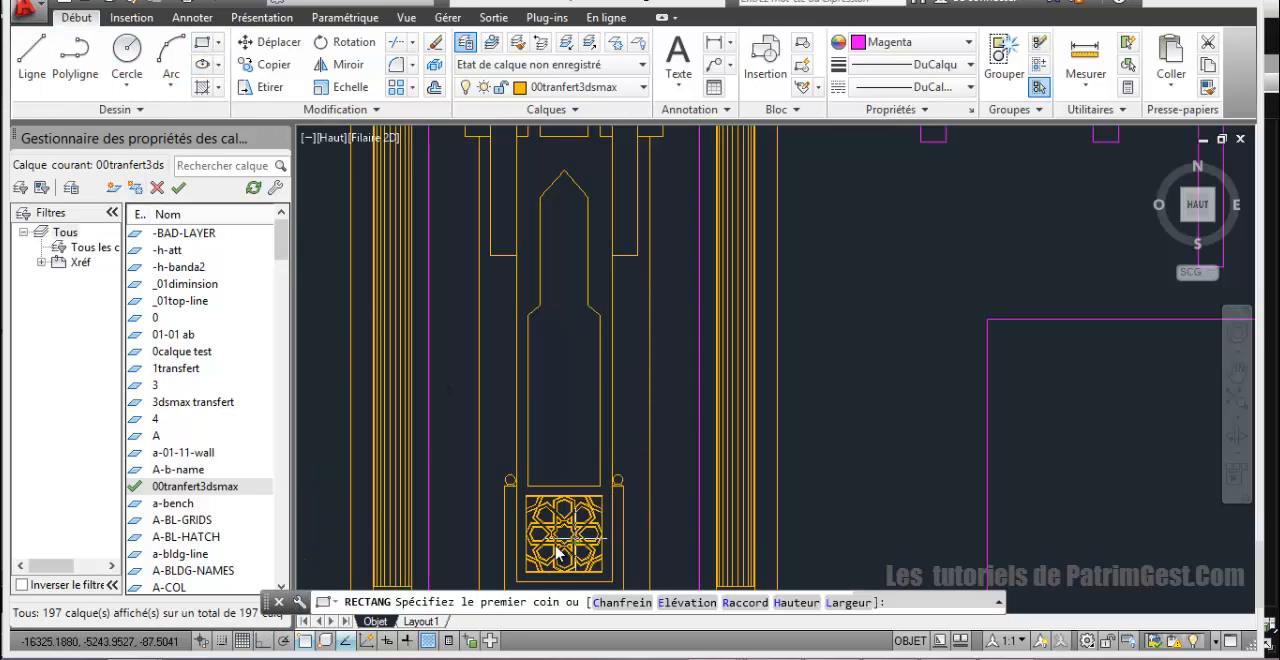
pyautogui.click(517, 582)
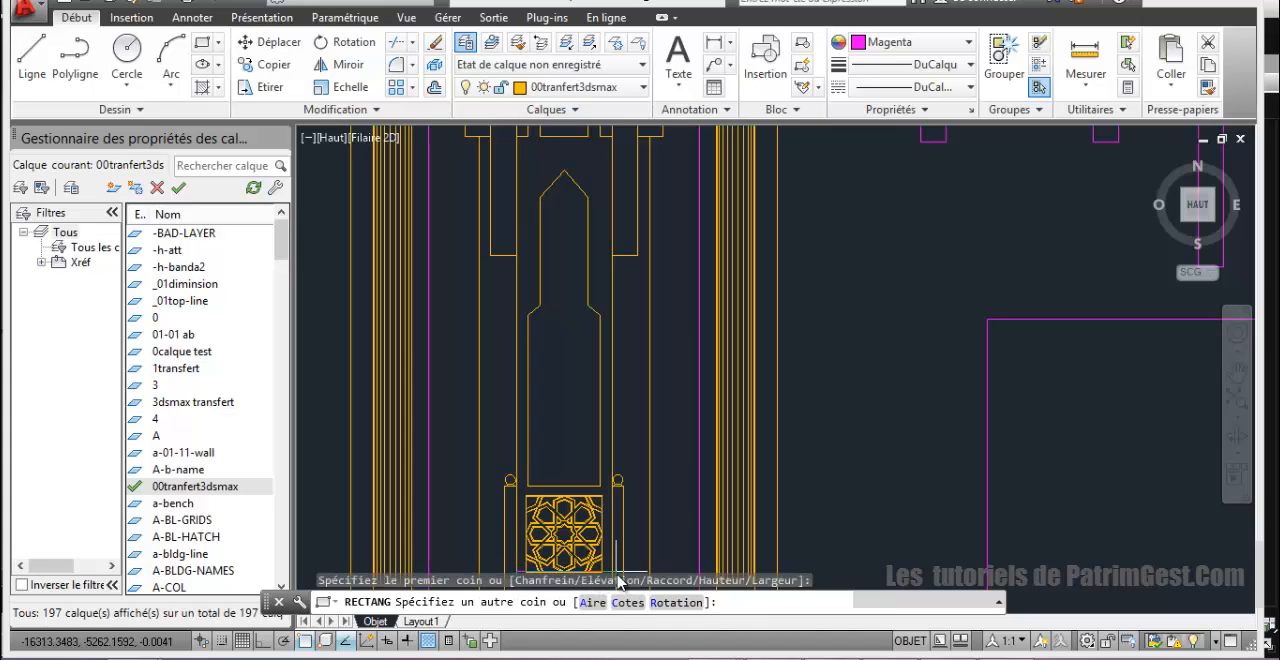
pyautogui.moveTo(614, 537); pyautogui.dragTo(631, 449, button='middle')
pyautogui.click(627, 494)
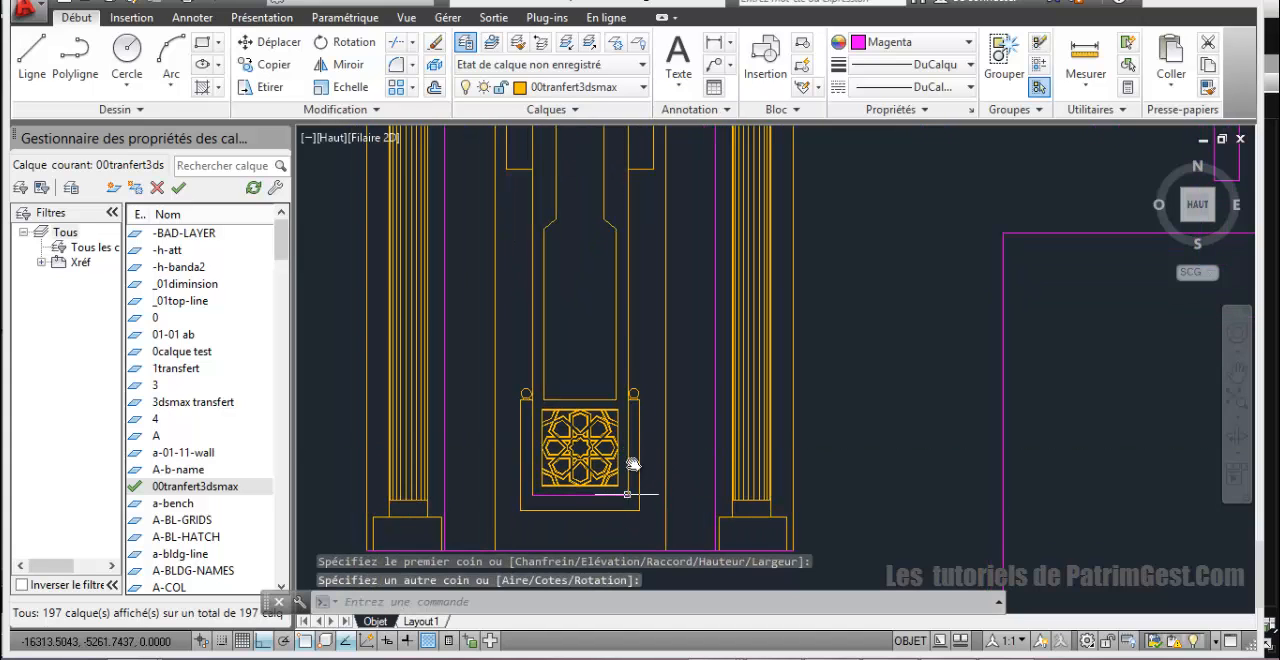
# Step: Start a polyline at the foot of the innermost niche arch, running horizontally from the right side of the panel below to its left side
pyautogui.moveTo(633, 237); pyautogui.dragTo(591, 473, button='middle')
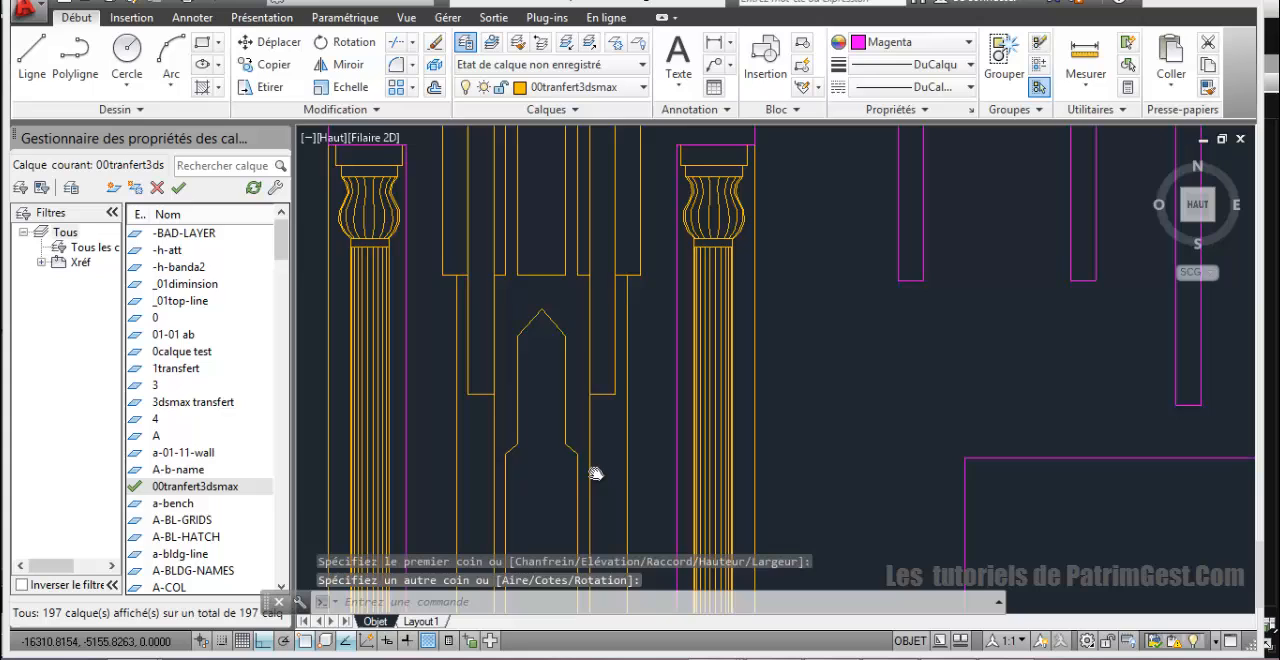
pyautogui.click(586, 297)
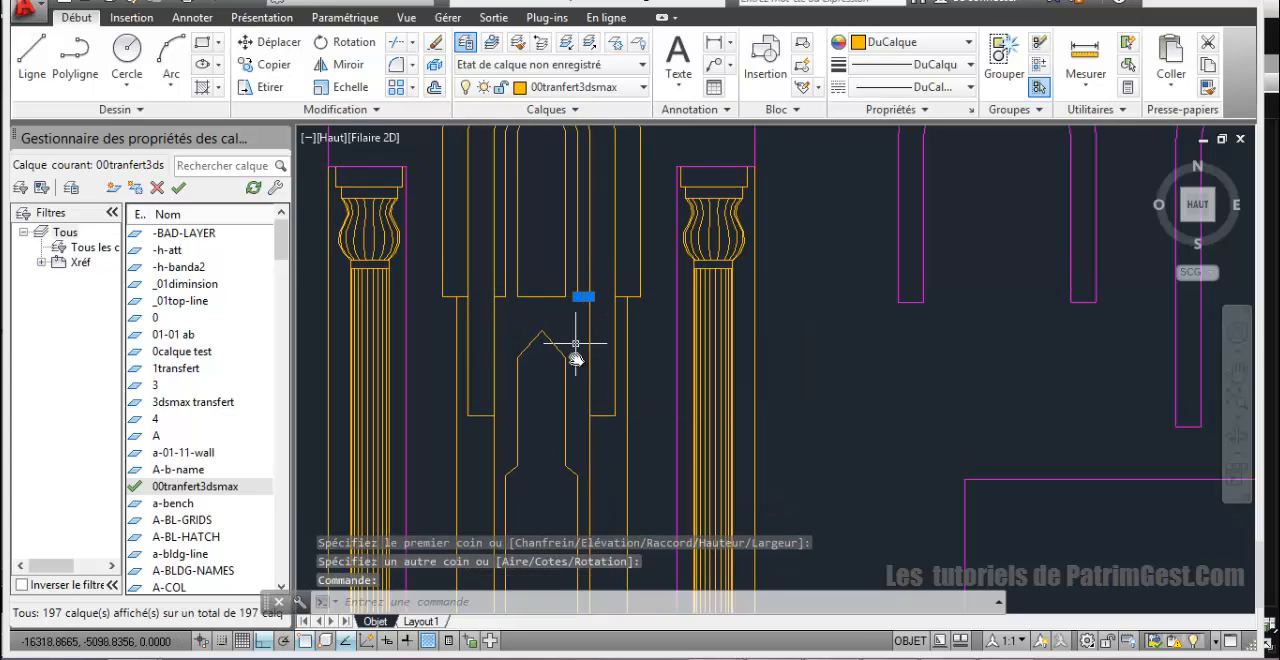
pyautogui.click(75, 60)
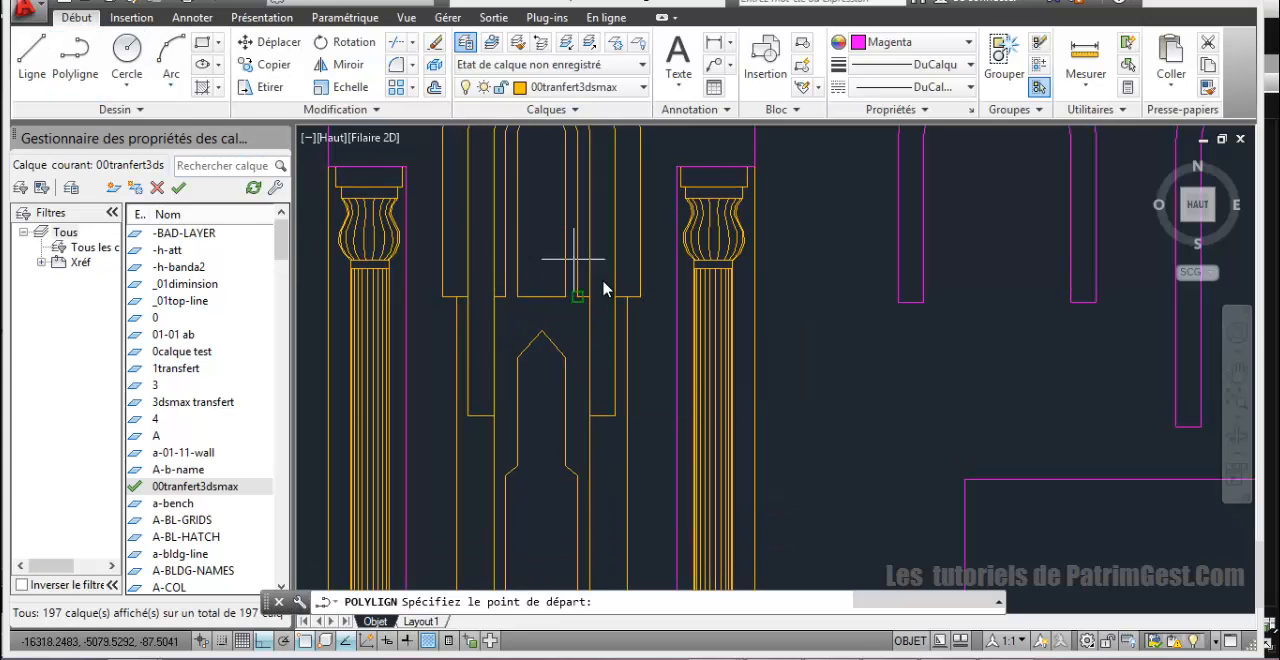
pyautogui.click(584, 298)
pyautogui.click(573, 292)
pyautogui.scroll(-6, 584, 251)
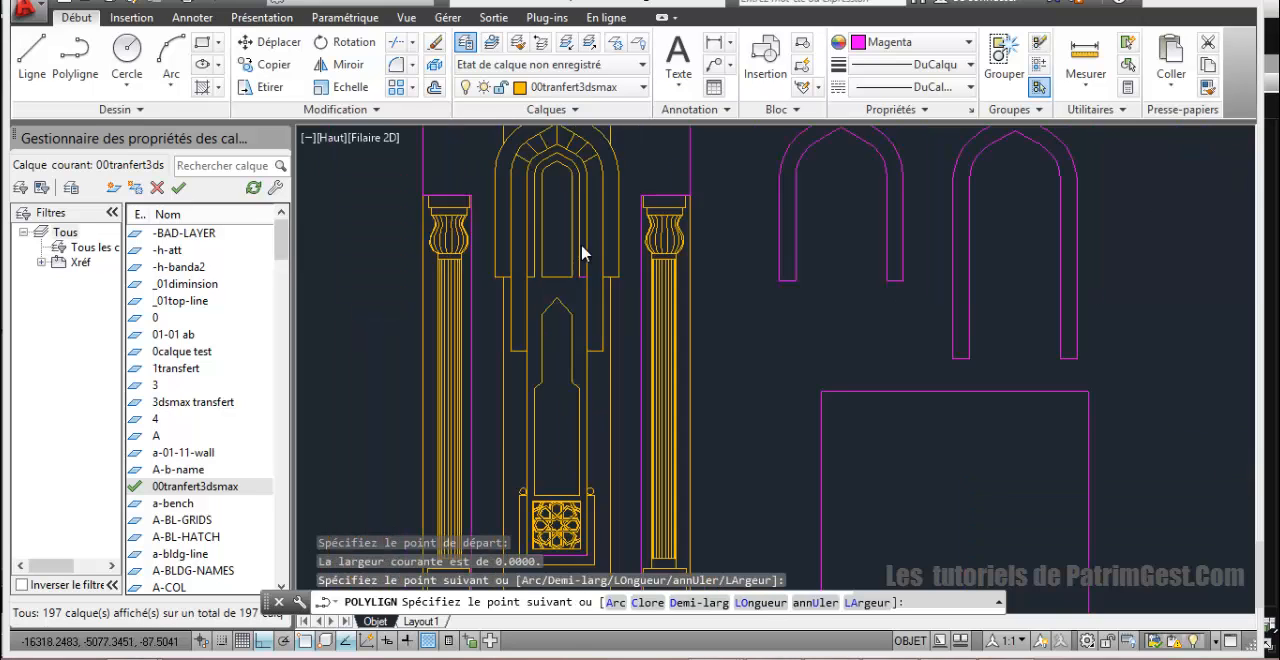
pyautogui.scroll(6, 577, 261)
pyautogui.scroll(-6, 578, 263)
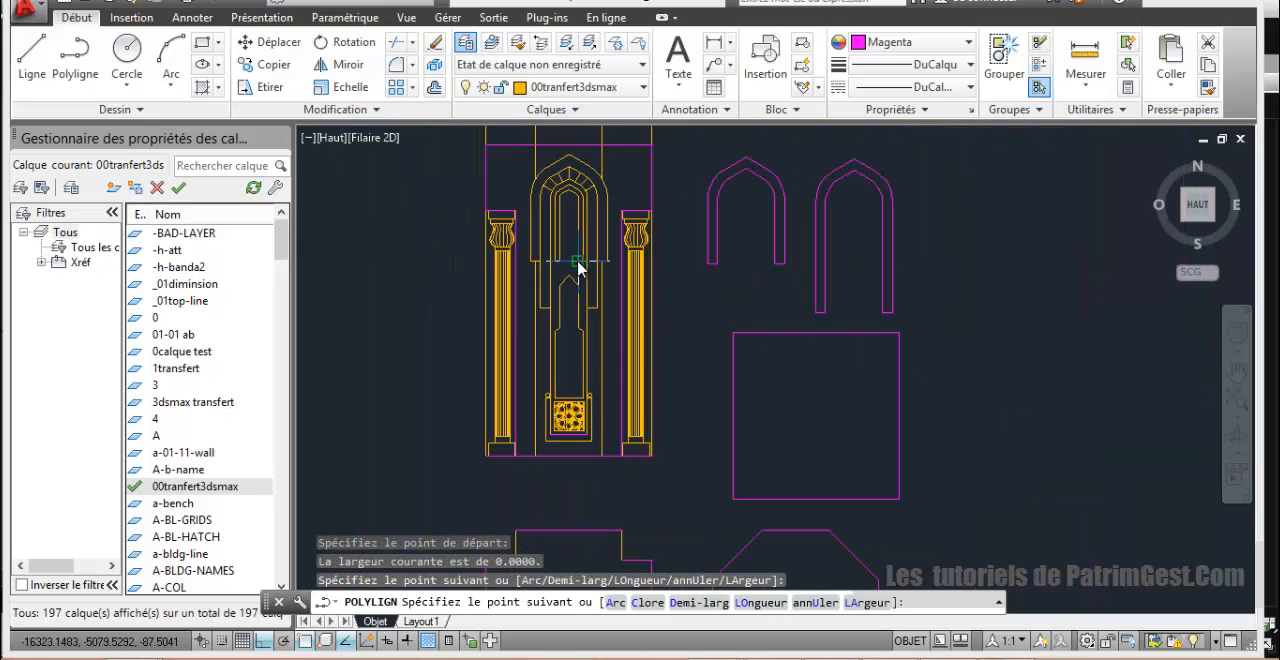
pyautogui.scroll(4, 578, 264)
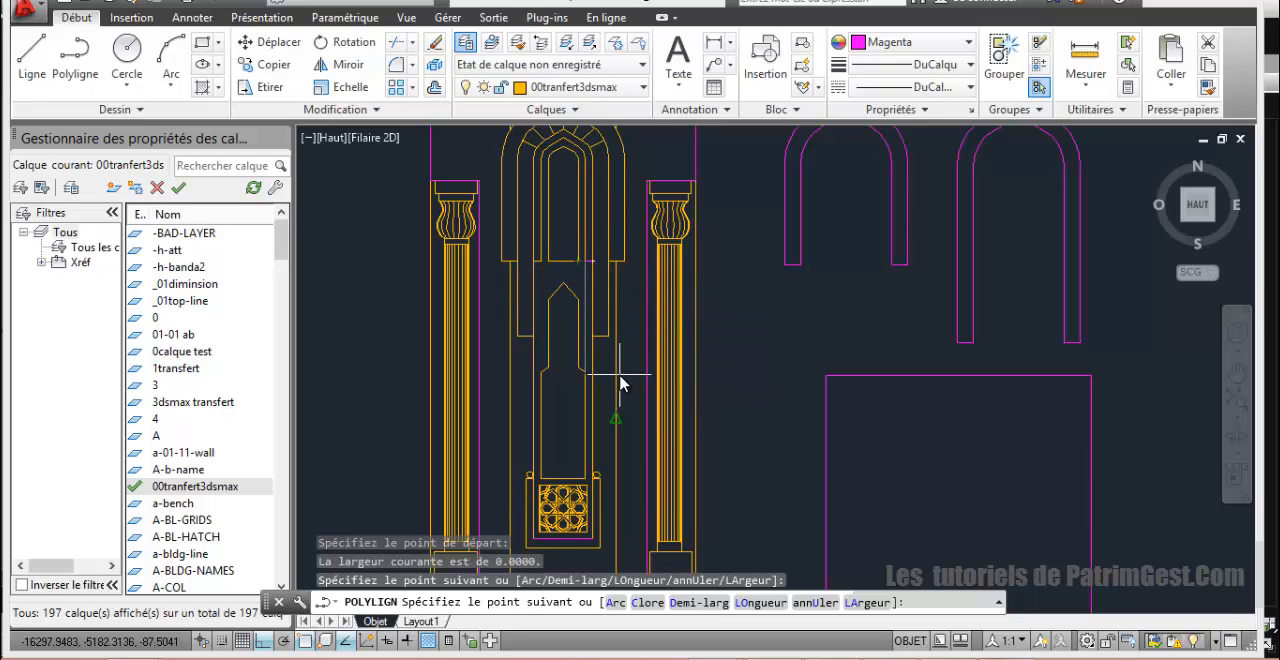
pyautogui.click(534, 263)
# Step: Continue the polyline down the panel's left side and along the inner frame's edge beneath the star grille, and close it
pyautogui.scroll(4, 555, 412)
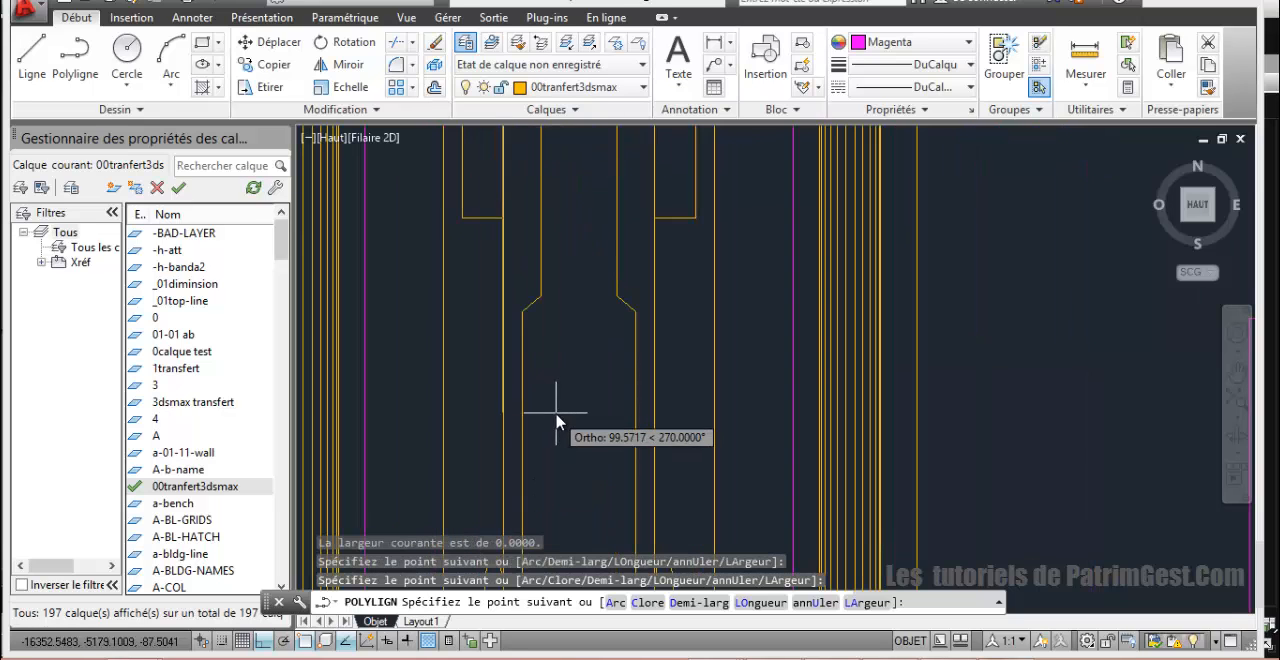
pyautogui.moveTo(557, 415); pyautogui.dragTo(555, 215, button='middle')
pyautogui.scroll(-4, 548, 312)
pyautogui.scroll(4, 554, 390)
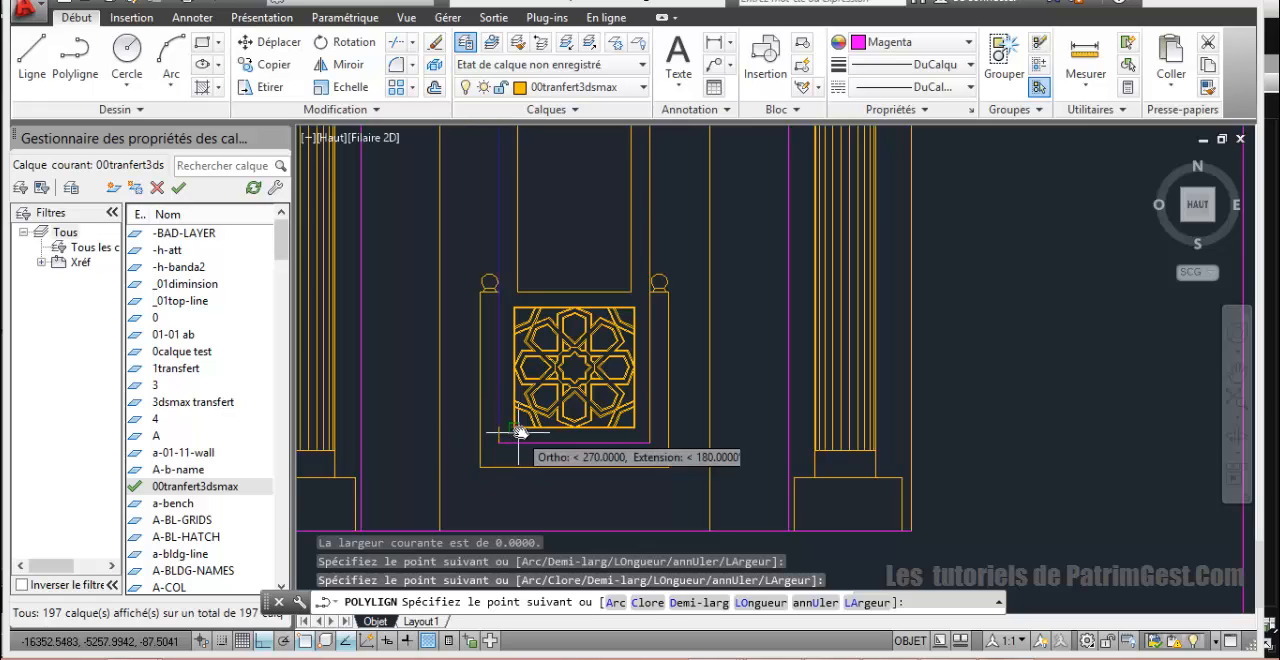
pyautogui.click(499, 441)
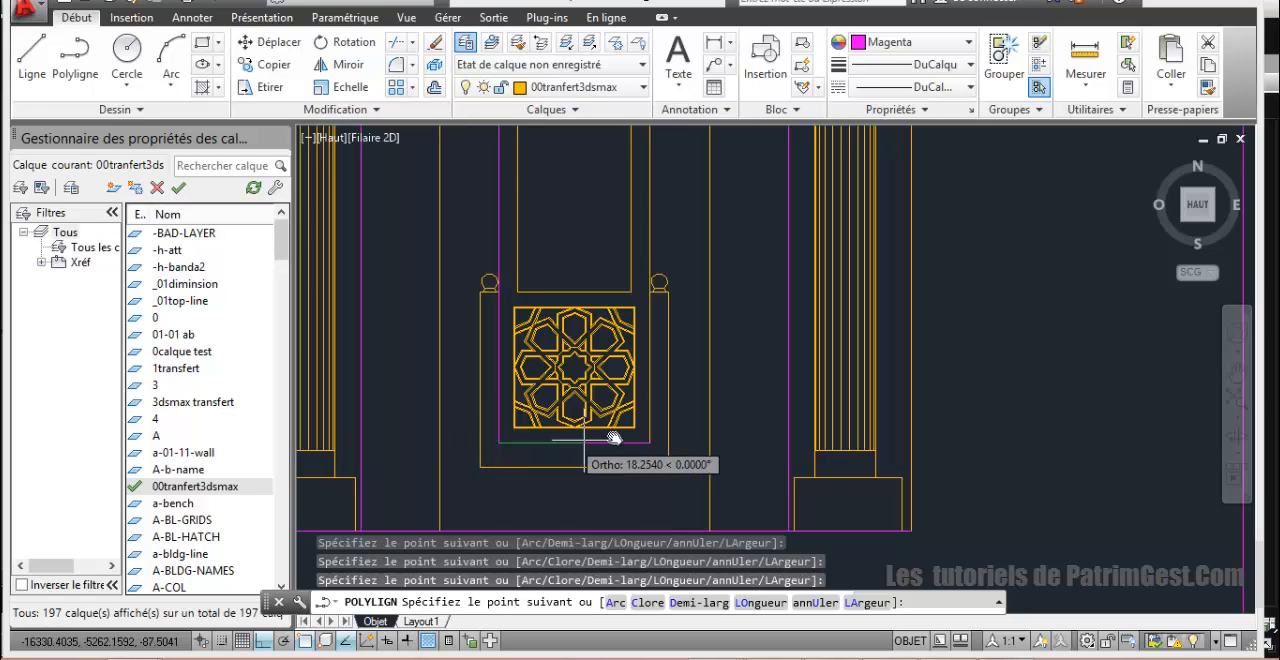
pyautogui.click(650, 443)
pyautogui.moveTo(646, 209); pyautogui.dragTo(643, 621, button='middle')
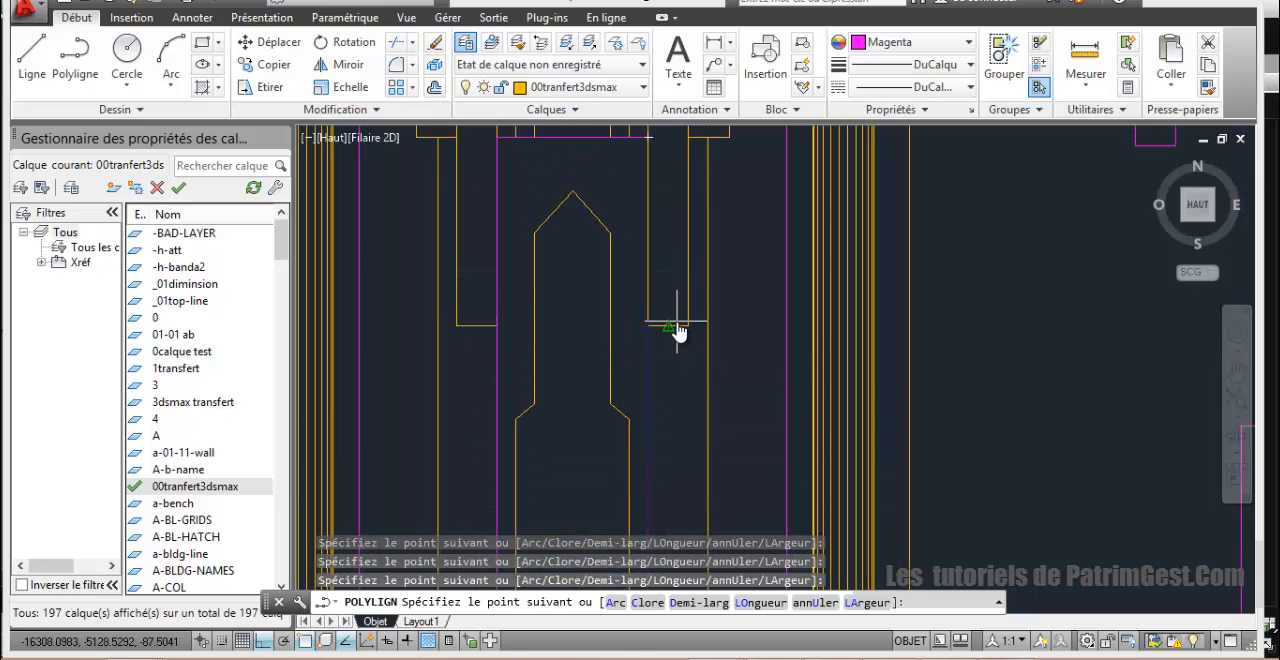
pyautogui.click(677, 330)
pyautogui.write('c')
pyautogui.press('Return')
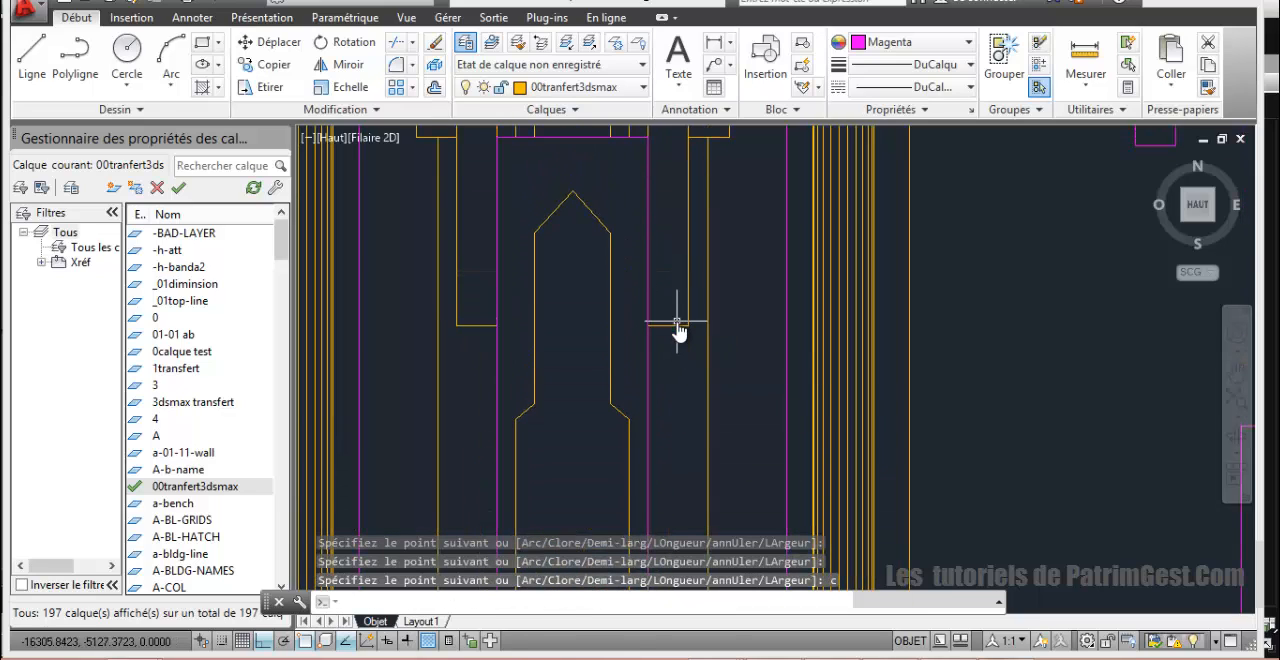
# Step: Start a polyline along the base of the narrow pointed opening above the star grille, up its right side and across the shoulder
pyautogui.scroll(-4, 670, 318)
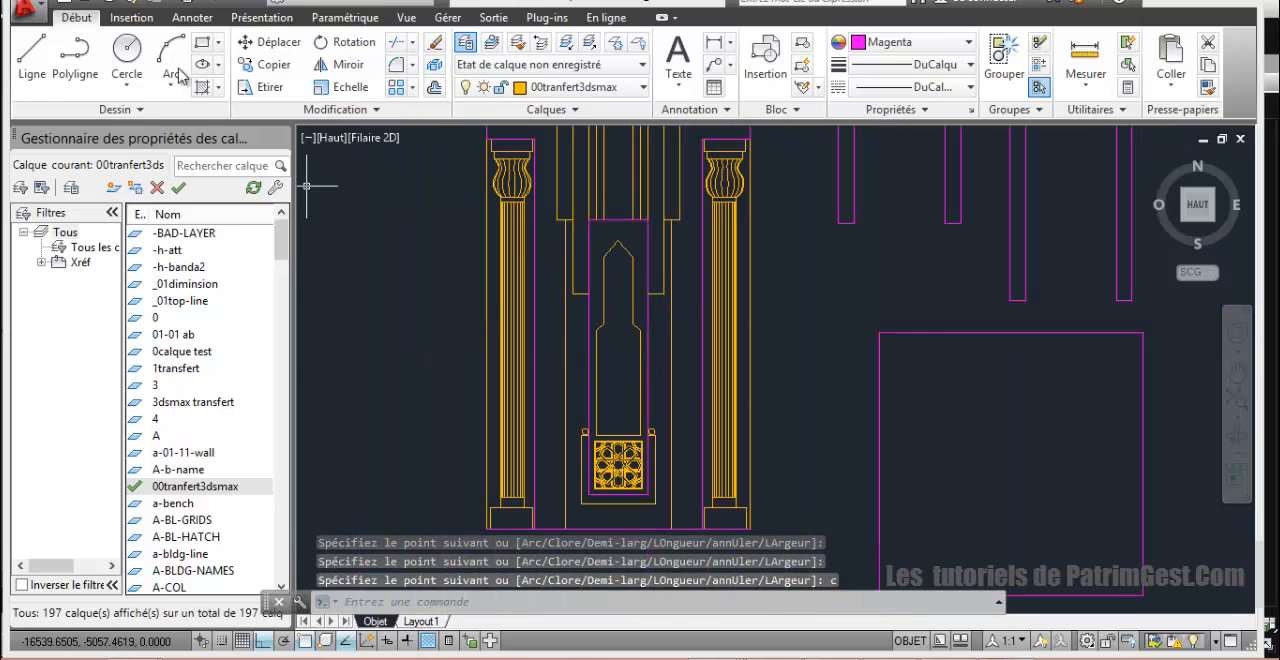
pyautogui.click(75, 60)
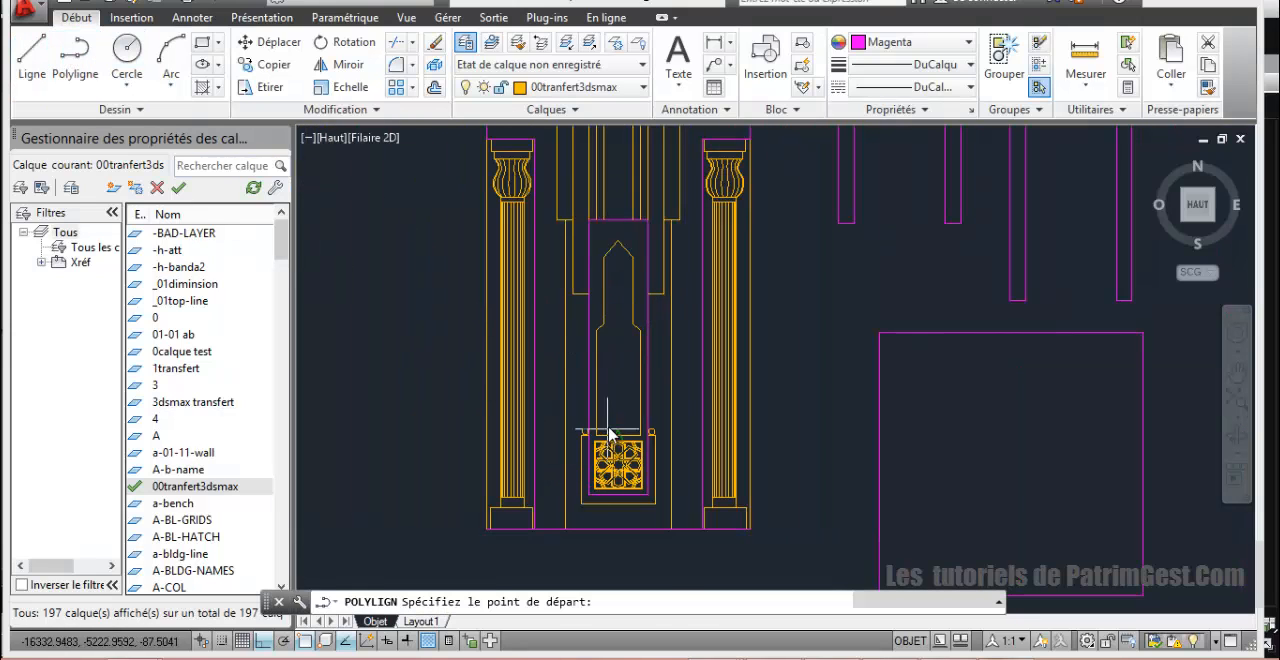
pyautogui.scroll(4, 609, 432)
pyautogui.click(573, 453)
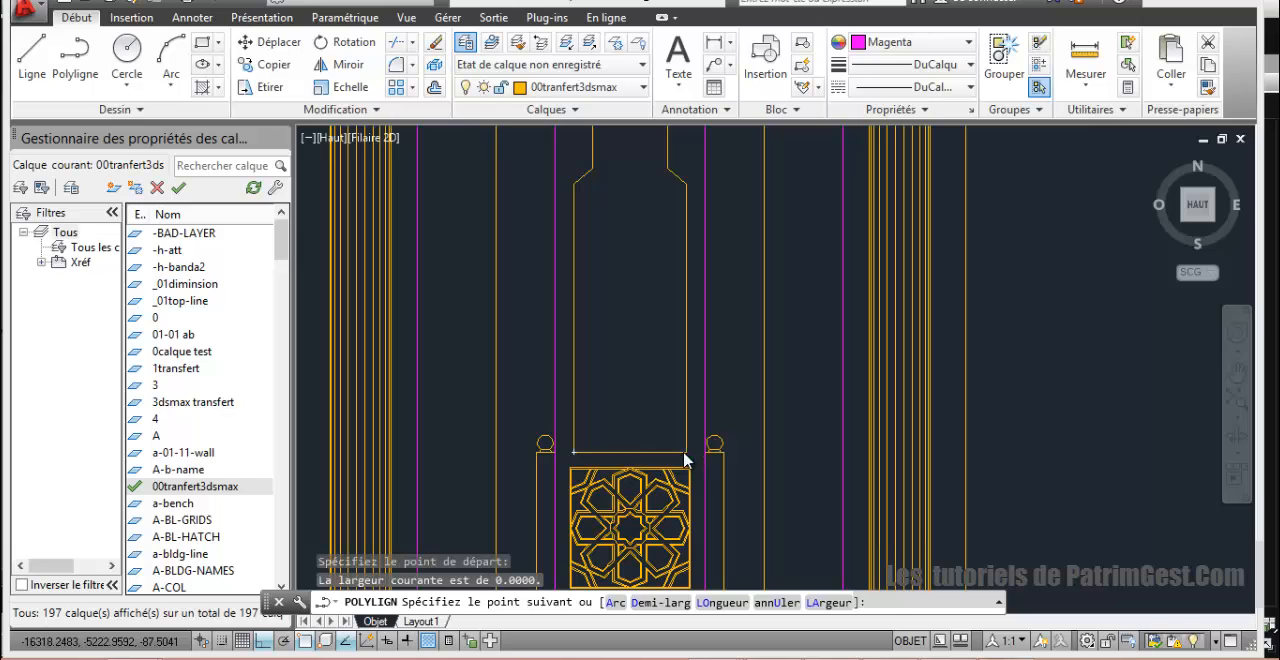
pyautogui.click(686, 455)
pyautogui.click(686, 185)
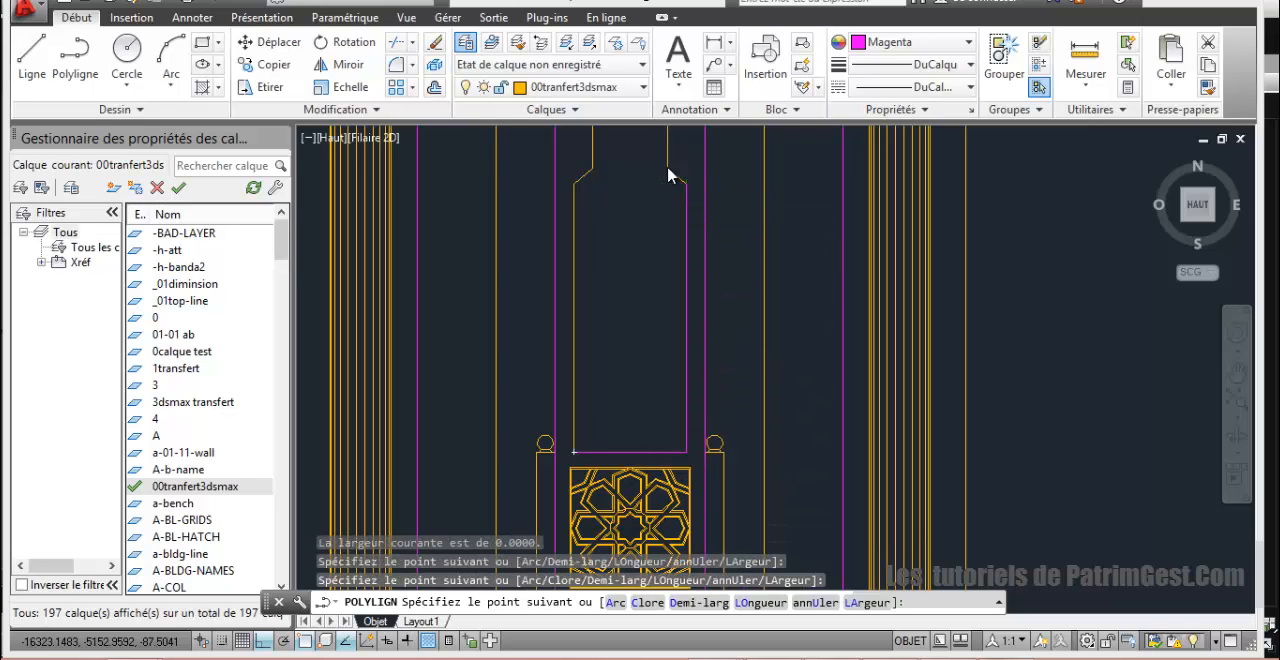
pyautogui.click(668, 175)
# Step: Continue the polyline around the opening's pointed top and down its left side to the starting corner, and finish it
pyautogui.scroll(-3, 660, 300)
pyautogui.scroll(3, 650, 320)
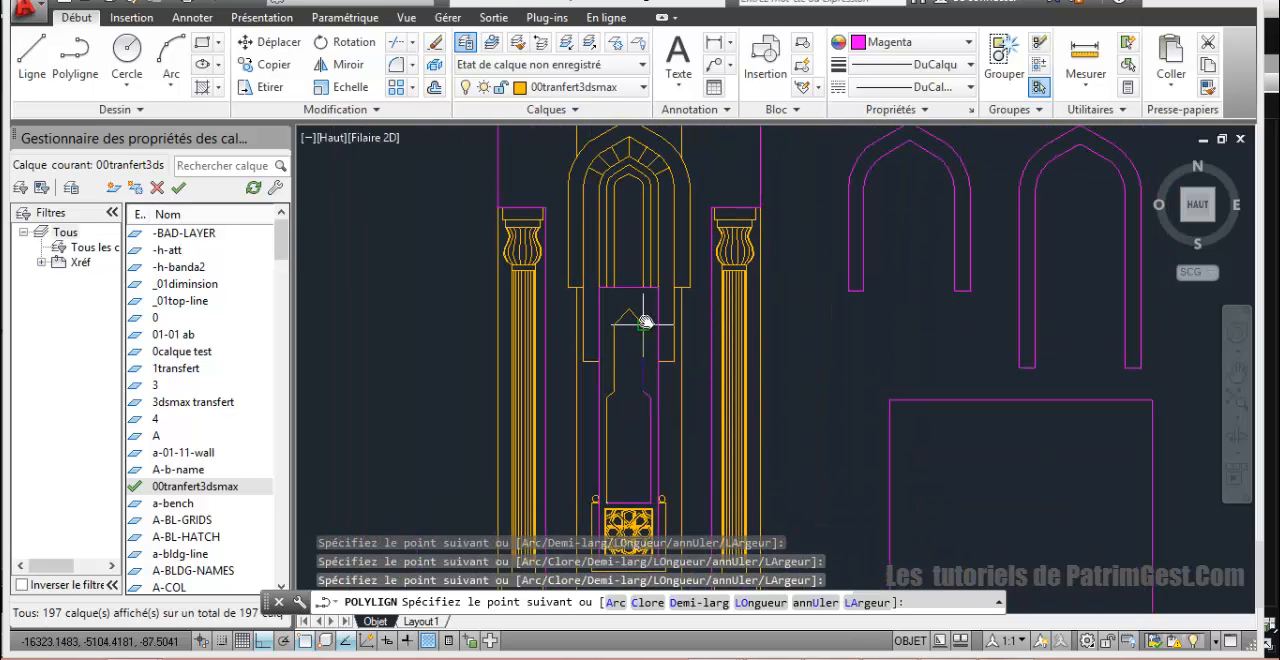
pyautogui.click(642, 313)
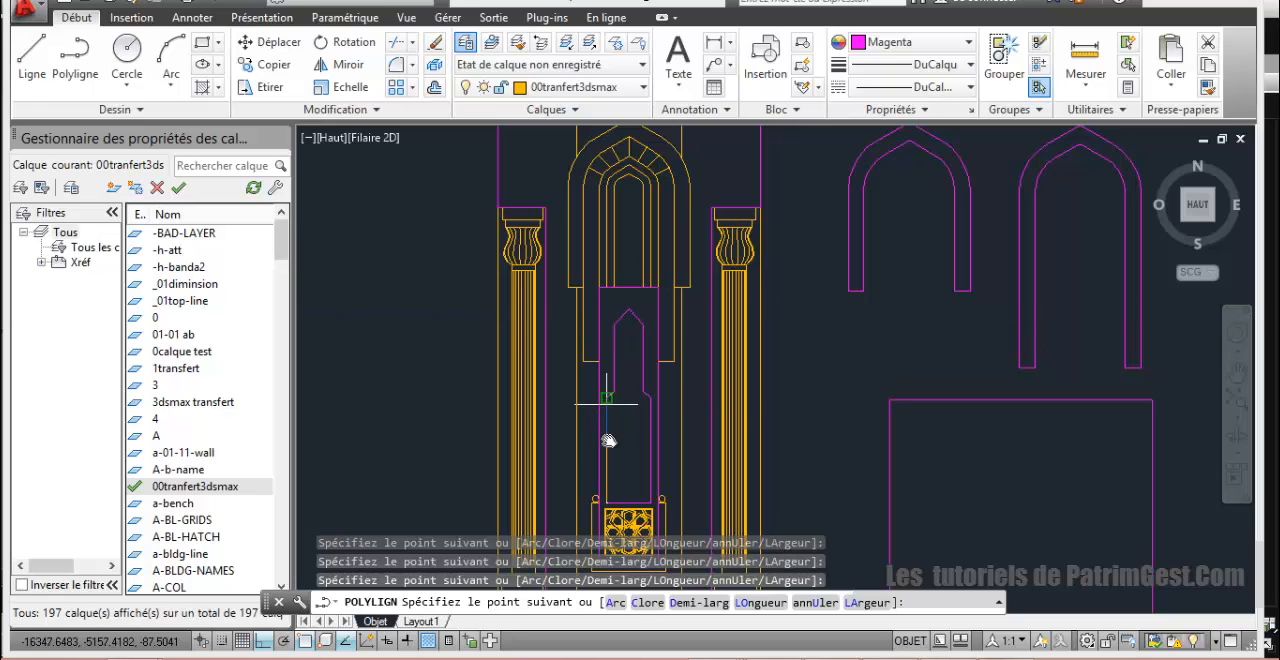
pyautogui.scroll(-2, 624, 472)
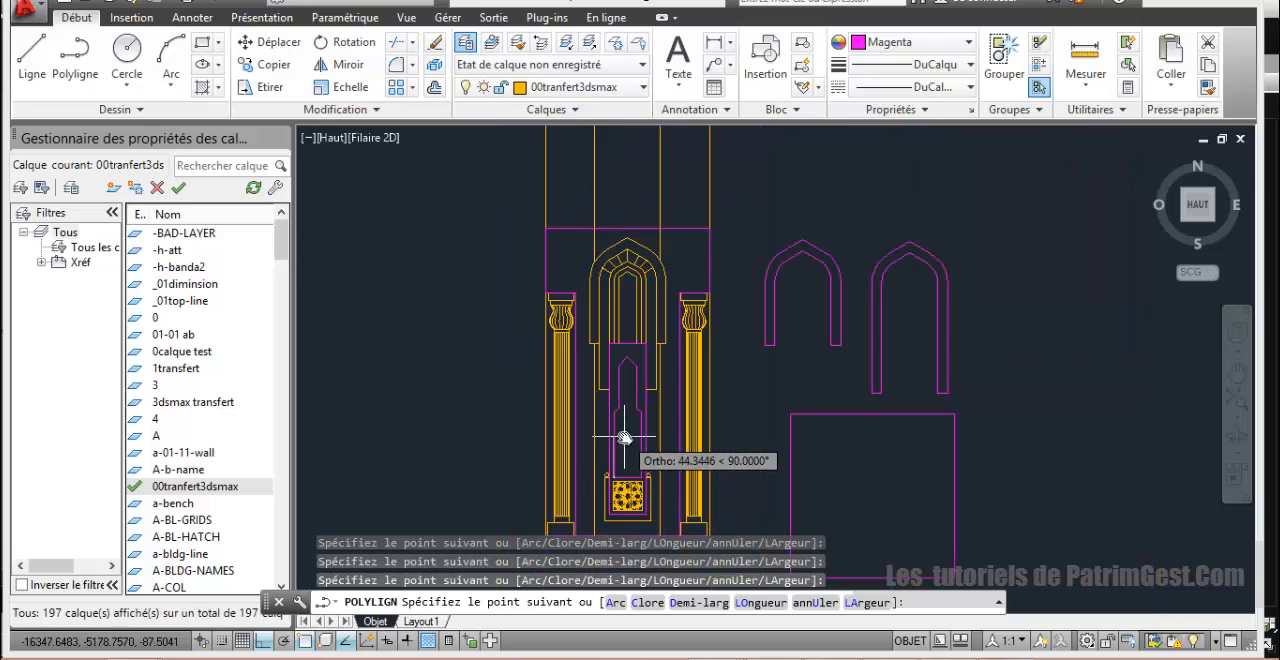
pyautogui.rightClick(627, 118)
pyautogui.click(695, 148)
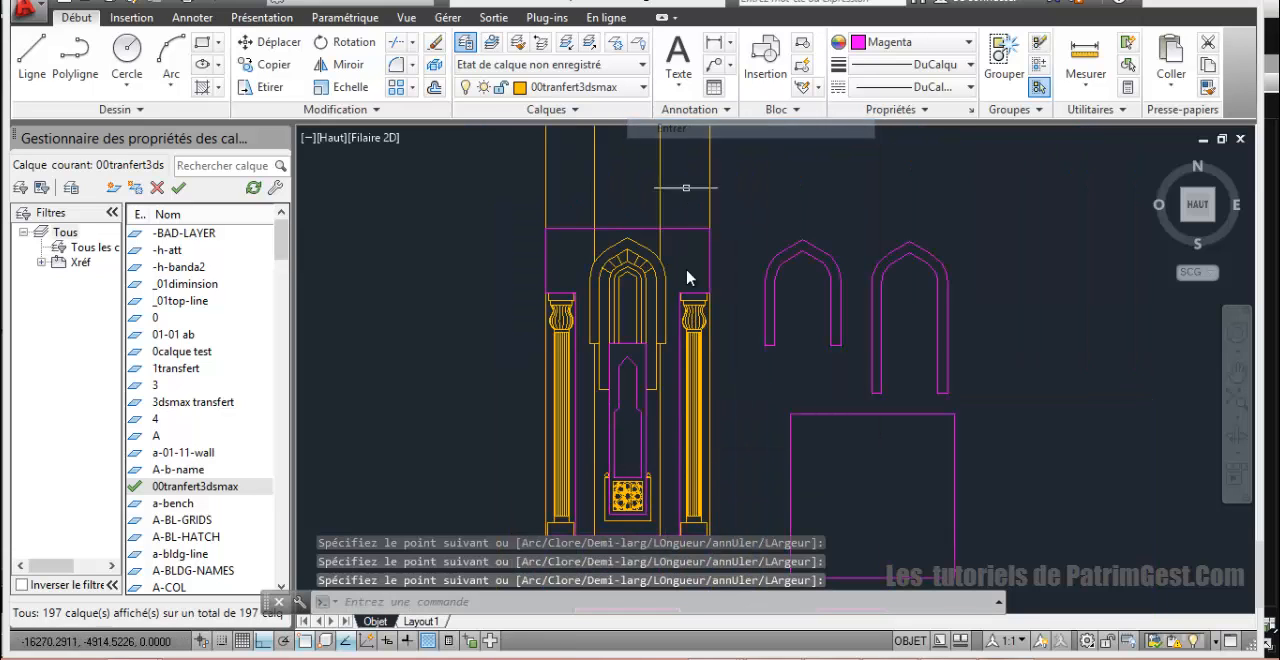
# Step: Try to move the traced pointed opening and its inner frame outline out to the left of the elevation
pyautogui.scroll(-2, 637, 390)
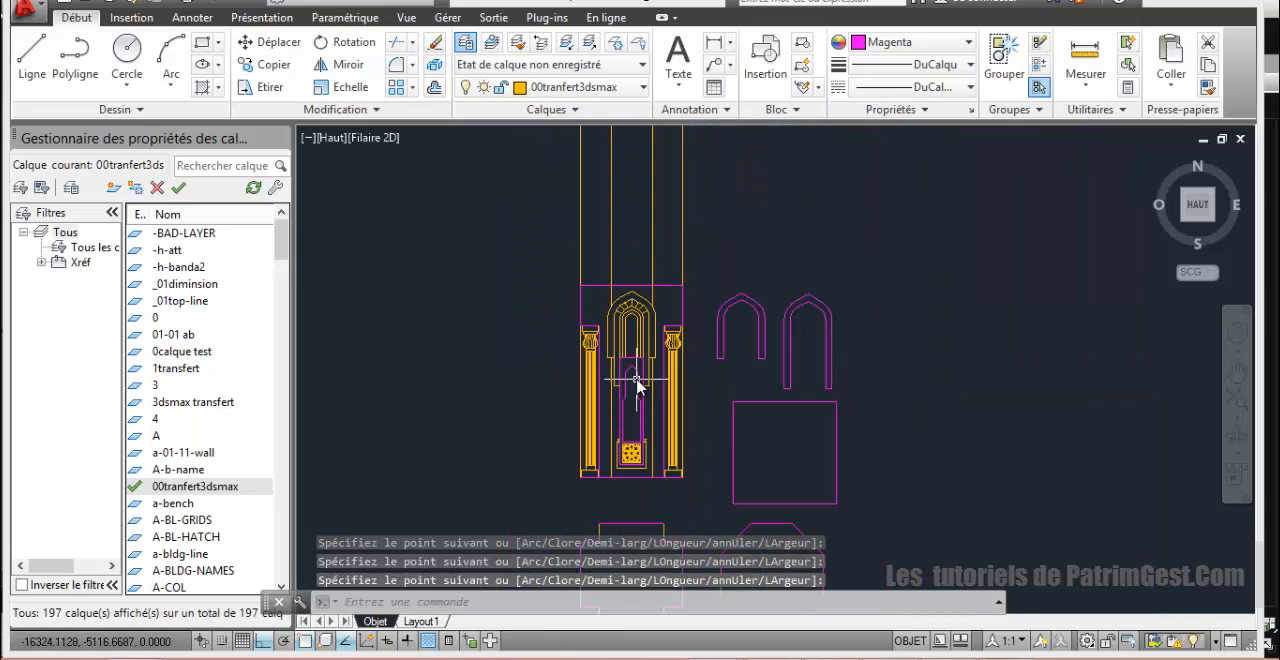
pyautogui.moveTo(636, 366); pyautogui.dragTo(636, 284, button='middle')
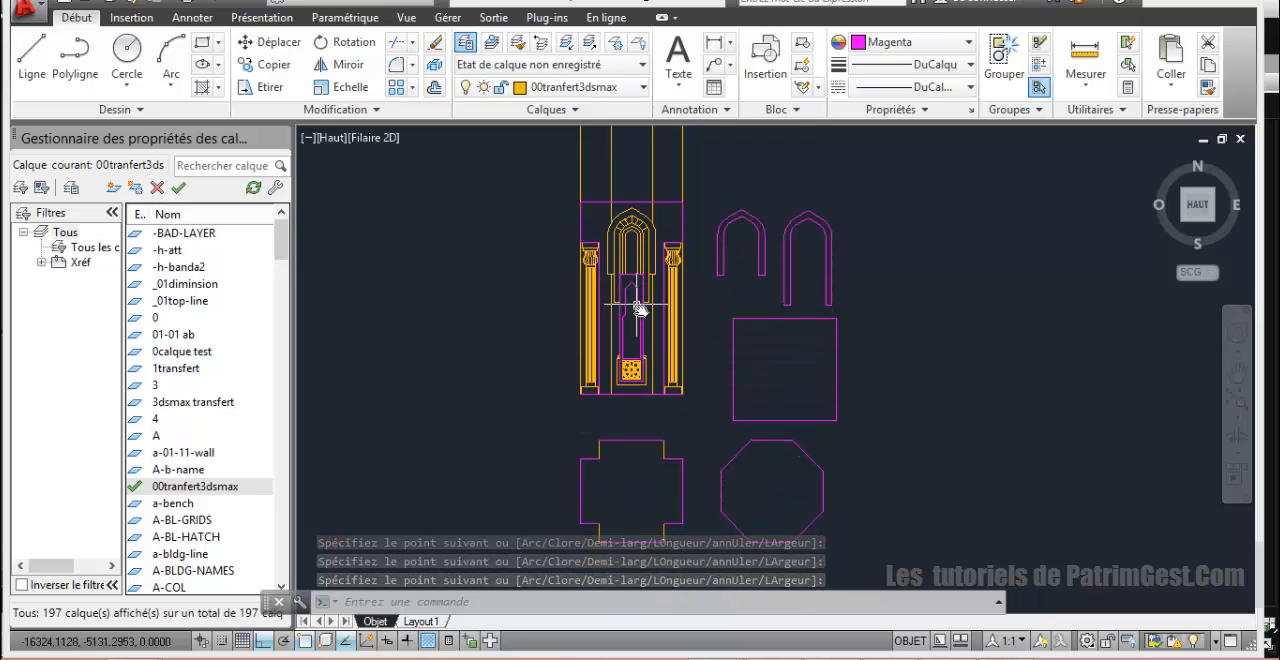
pyautogui.scroll(4, 622, 372)
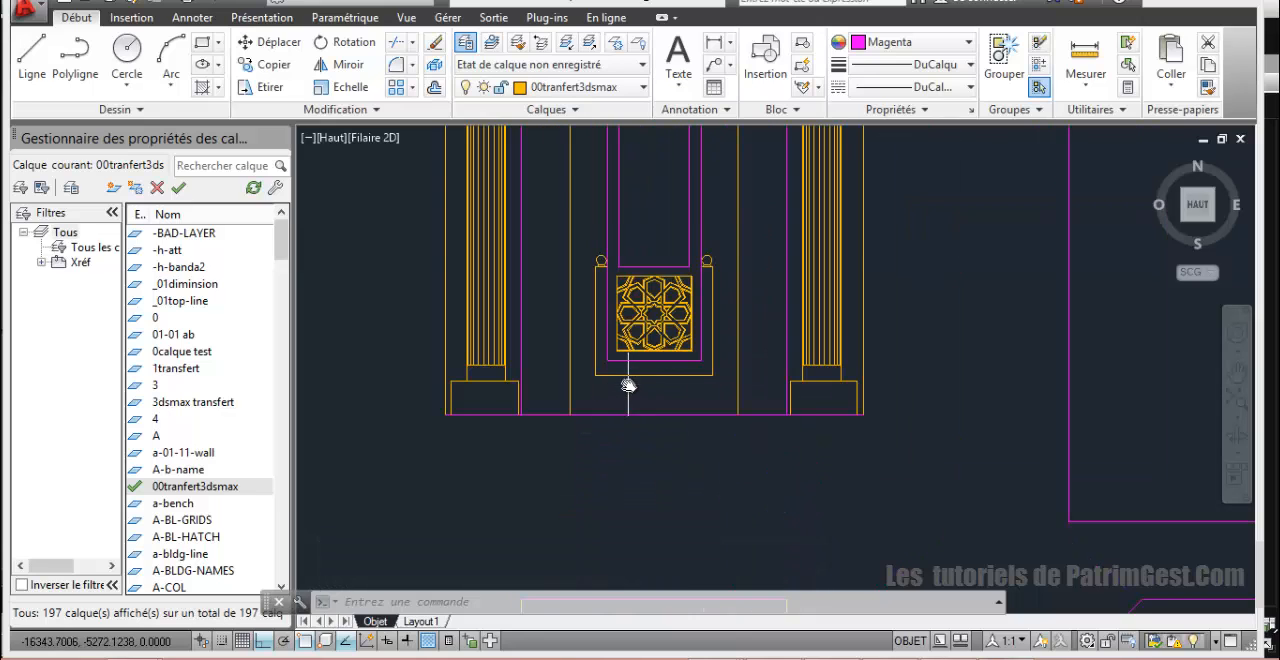
pyautogui.scroll(2, 555, 263)
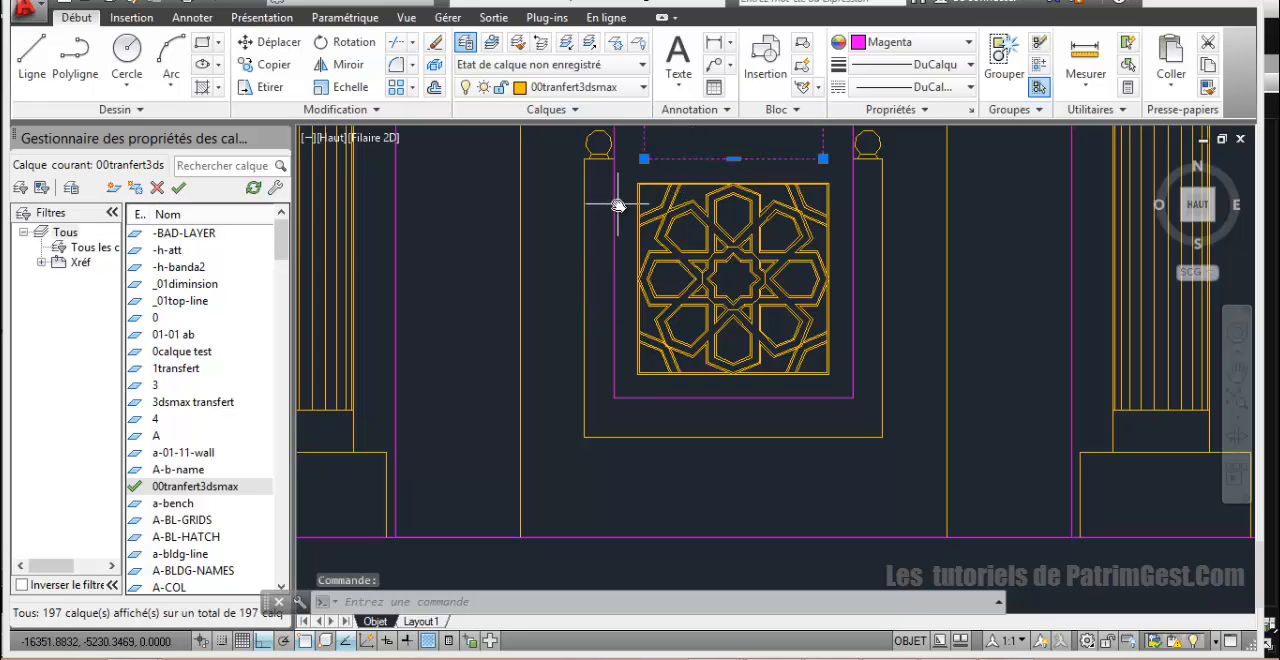
pyautogui.click(266, 41)
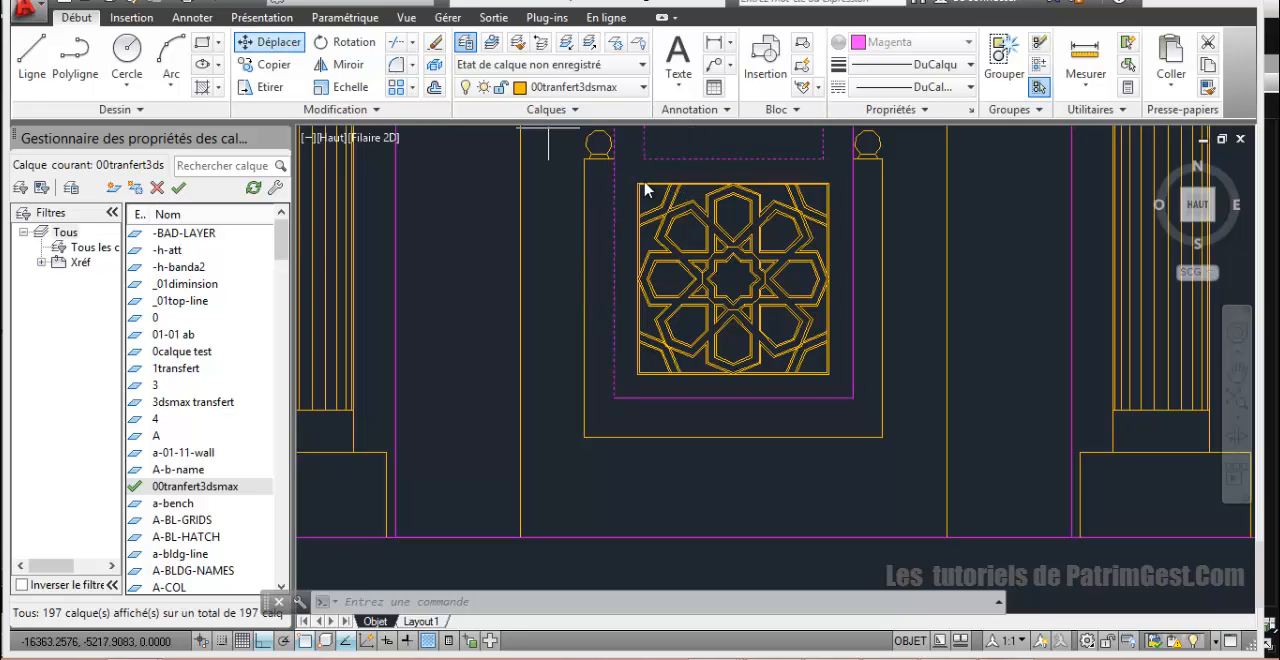
pyautogui.click(661, 161)
pyautogui.scroll(-3, 786, 188)
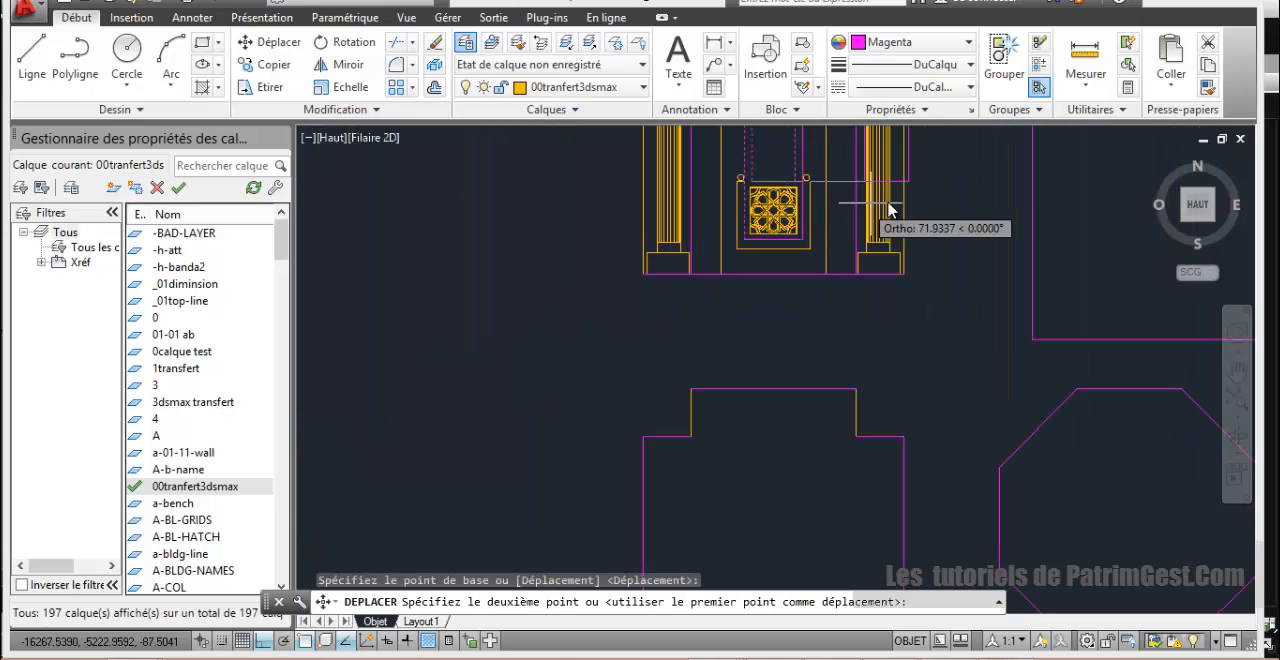
pyautogui.click(480, 222)
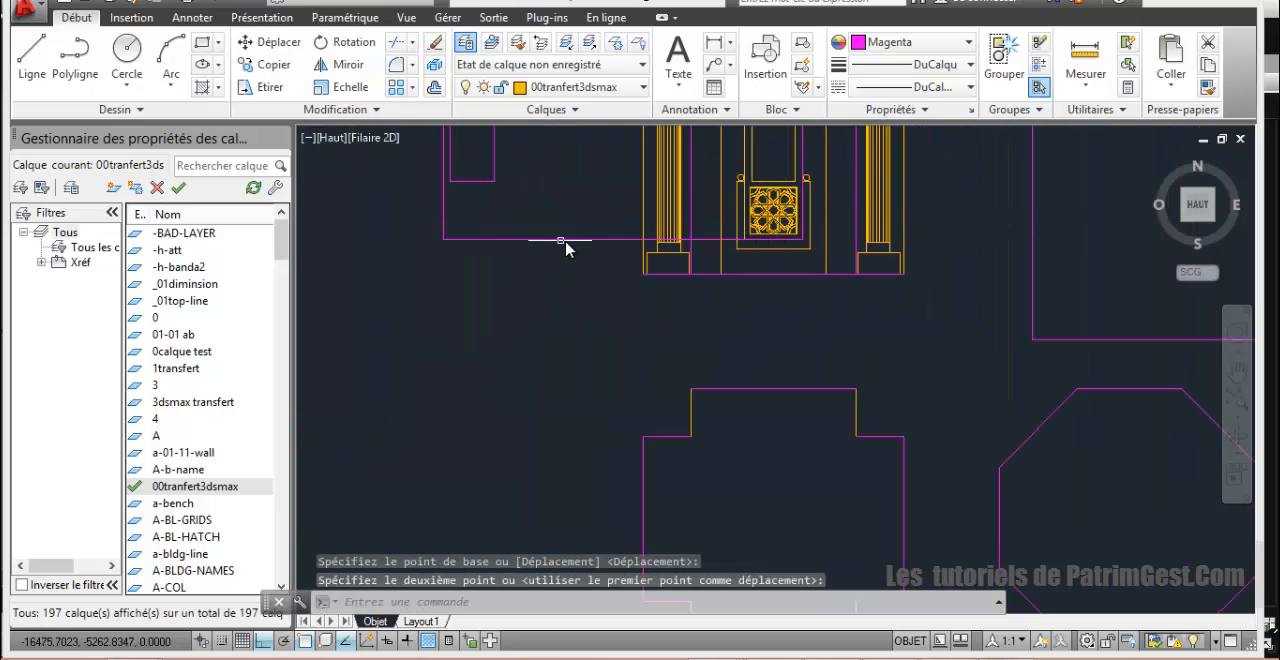
pyautogui.hotkey('ctrl', 'z')
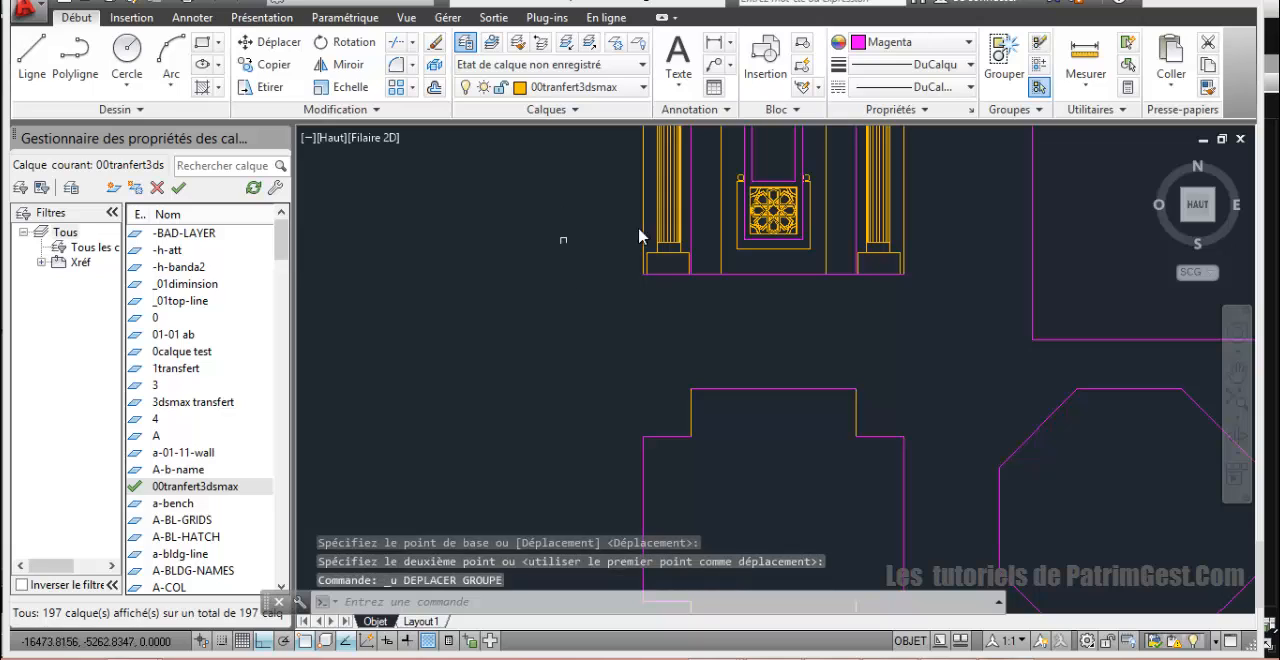
# Step: Move the traced pointed opening and the complete inner frame outline together horizontally, clear of the elevation's left side
pyautogui.click(740, 166)
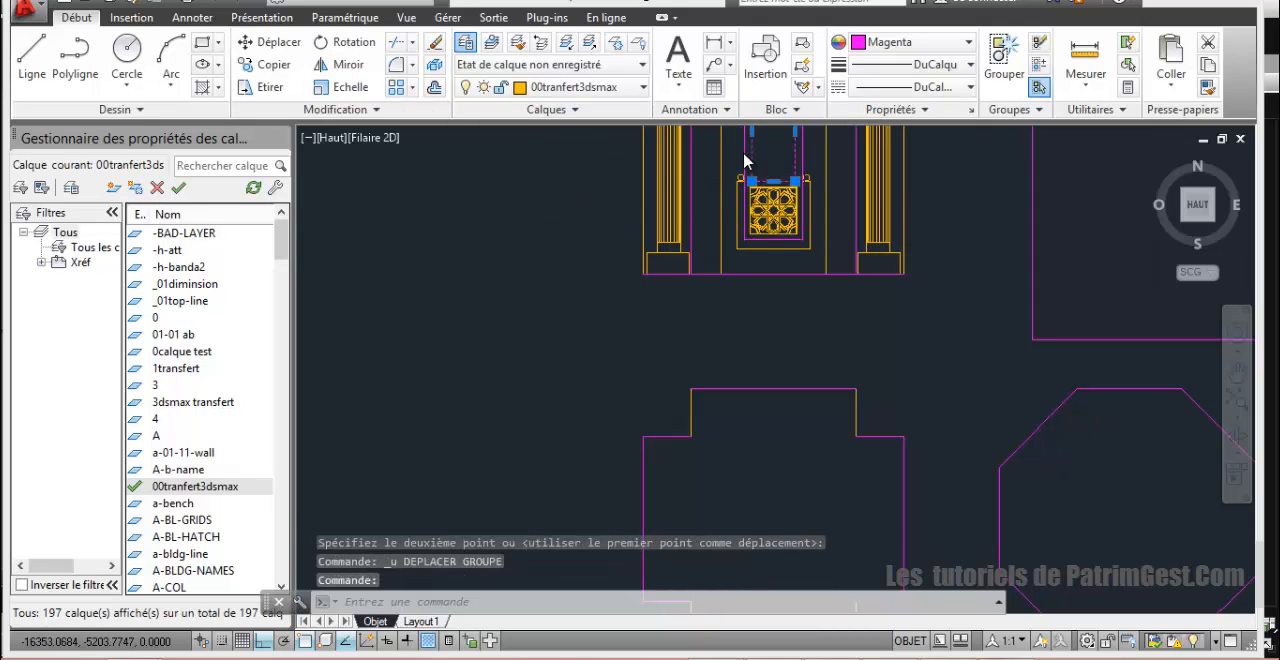
pyautogui.click(258, 42)
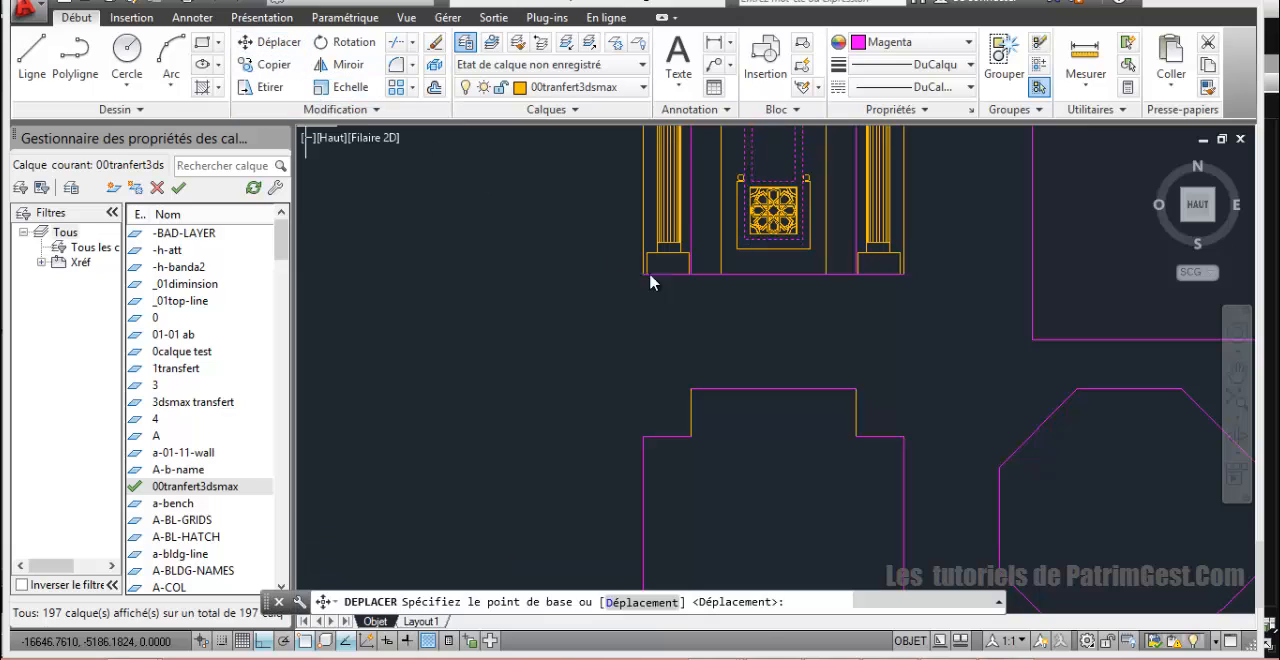
pyautogui.click(768, 190)
pyautogui.click(514, 243)
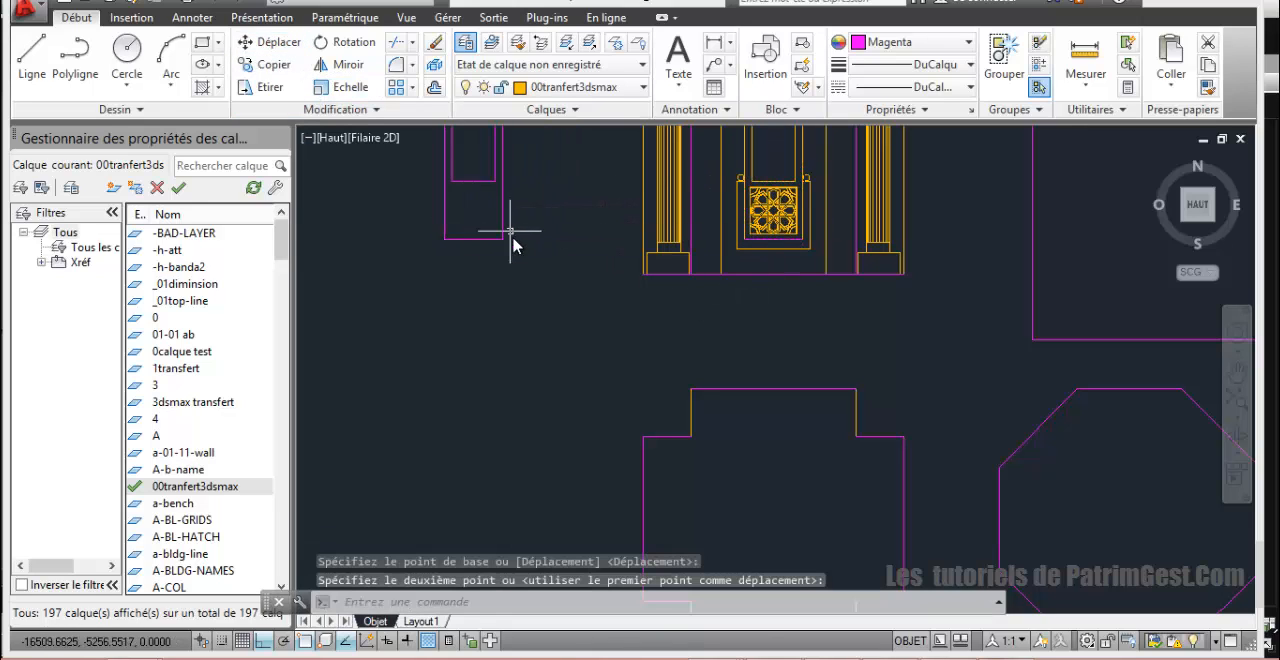
pyautogui.scroll(-5, 598, 267)
pyautogui.scroll(4, 608, 213)
pyautogui.scroll(-2, 601, 287)
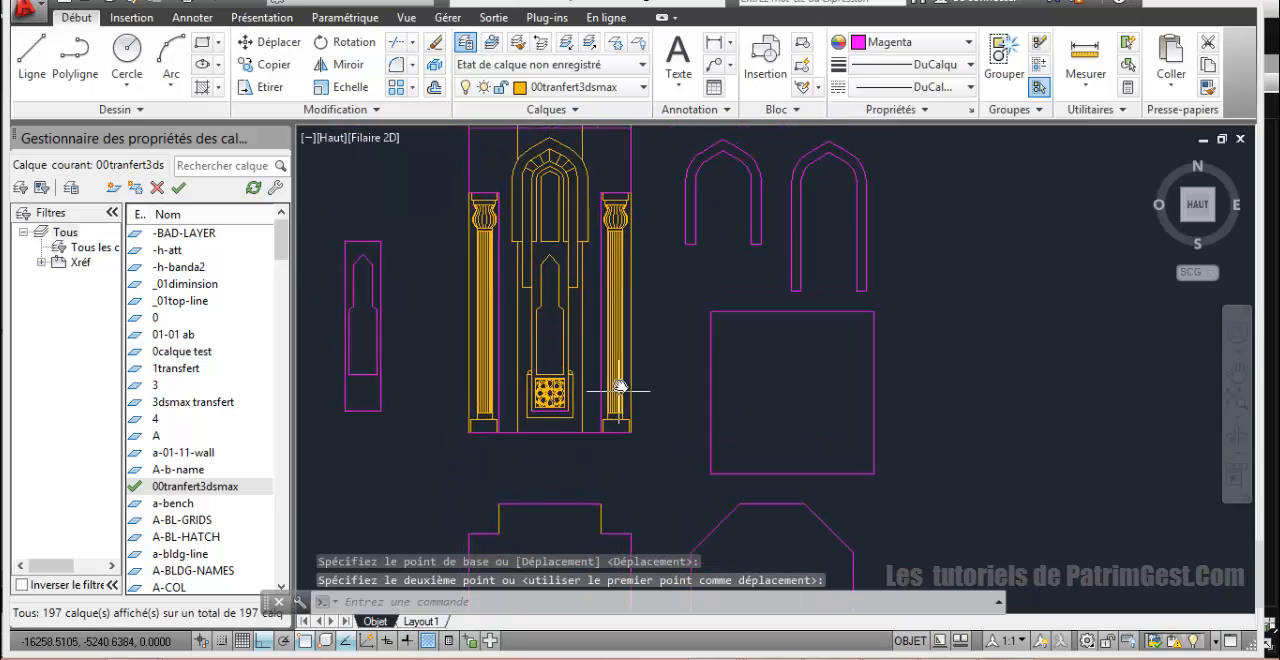
# Step: Move the T-shaped wall panel outline horizontally left of the elevation so it surrounds the relocated frame and opening outlines
pyautogui.press('Escape')
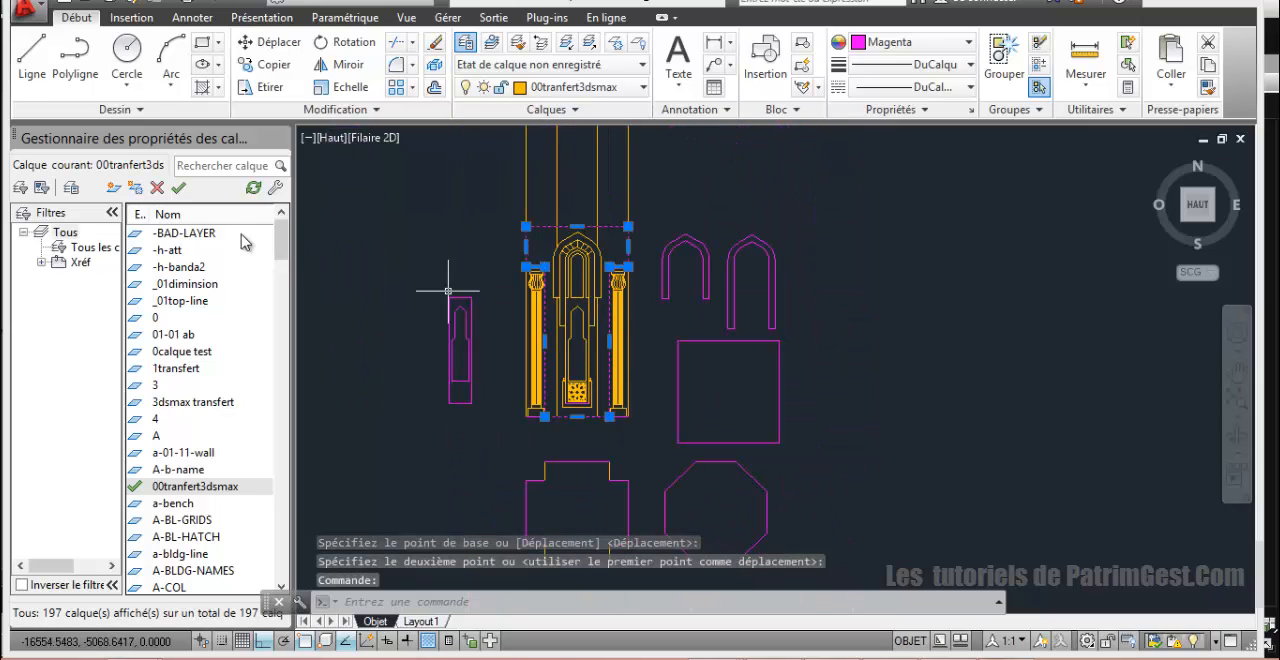
pyautogui.click(270, 42)
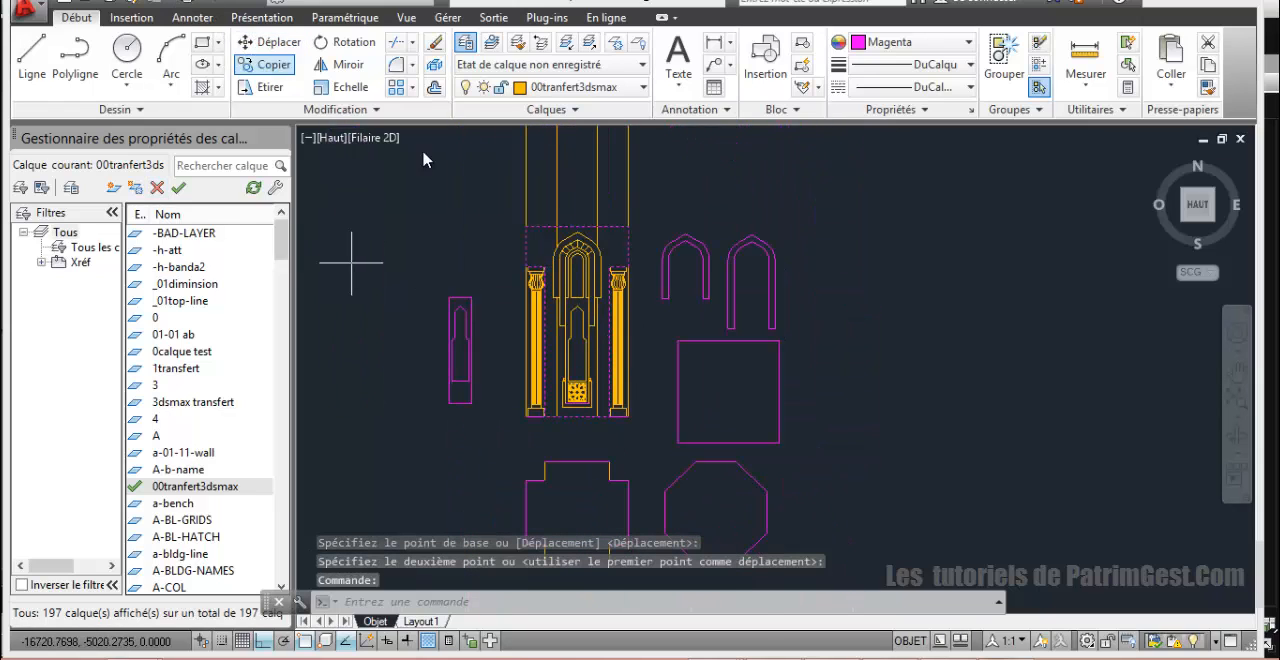
pyautogui.click(572, 230)
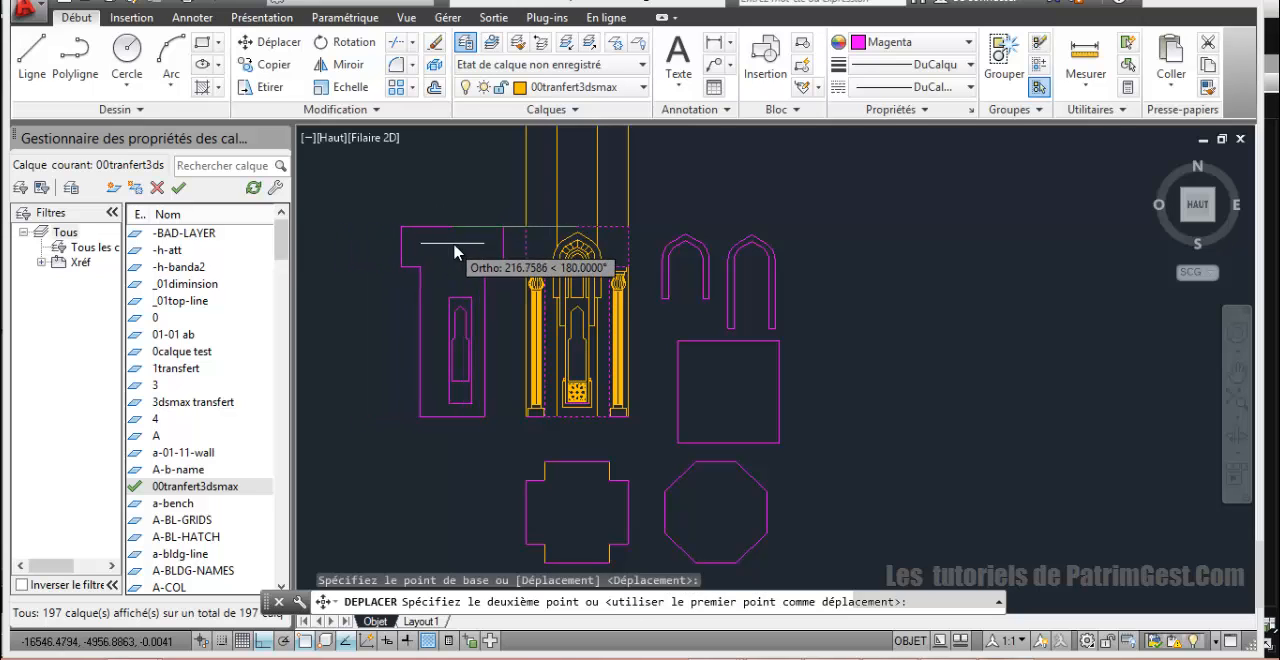
pyautogui.click(445, 262)
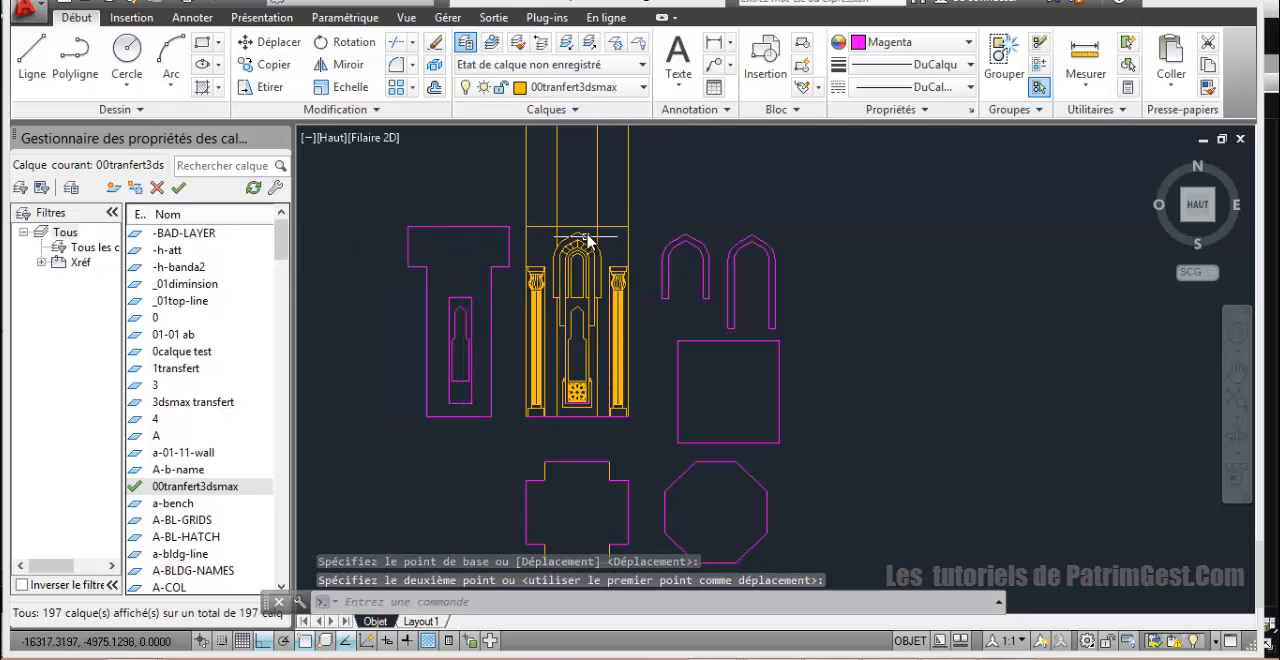
# Step: Examine the elevation's nested niche arches and column capitals beside the arch outlines already traced
pyautogui.scroll(3, 601, 282)
pyautogui.moveTo(626, 293); pyautogui.dragTo(699, 218, button='middle')
pyautogui.scroll(2, 660, 289)
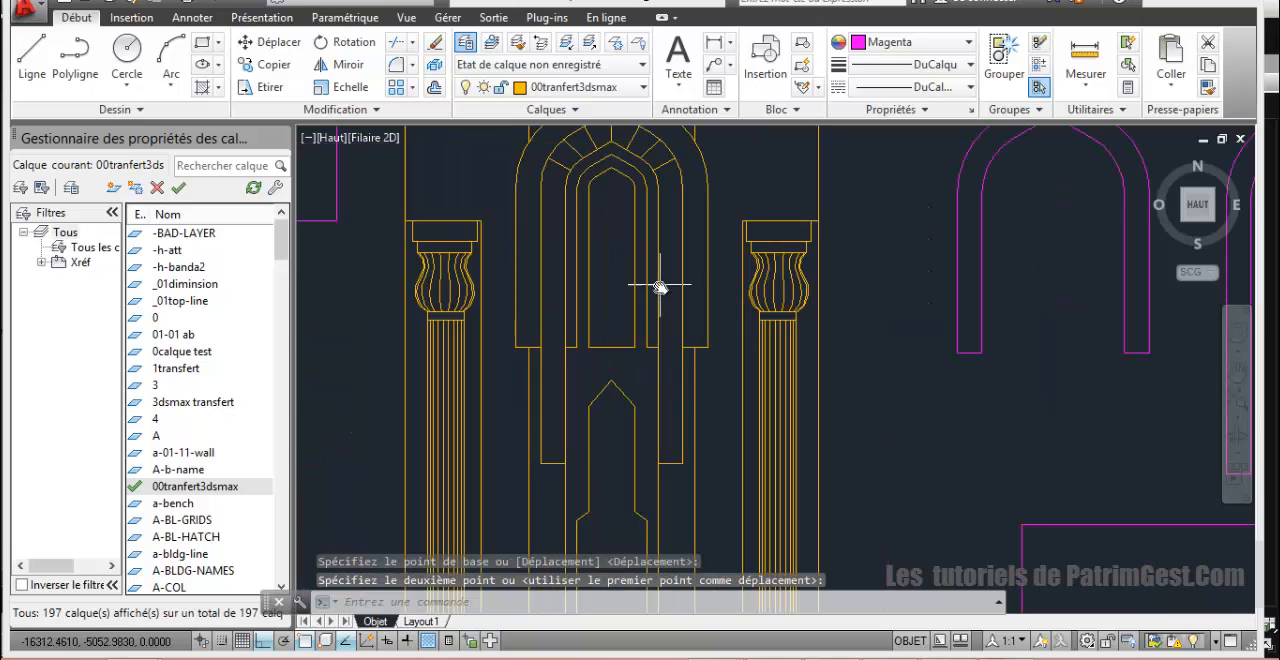
pyautogui.scroll(-2, 660, 293)
pyautogui.scroll(2, 659, 290)
pyautogui.scroll(-2, 660, 289)
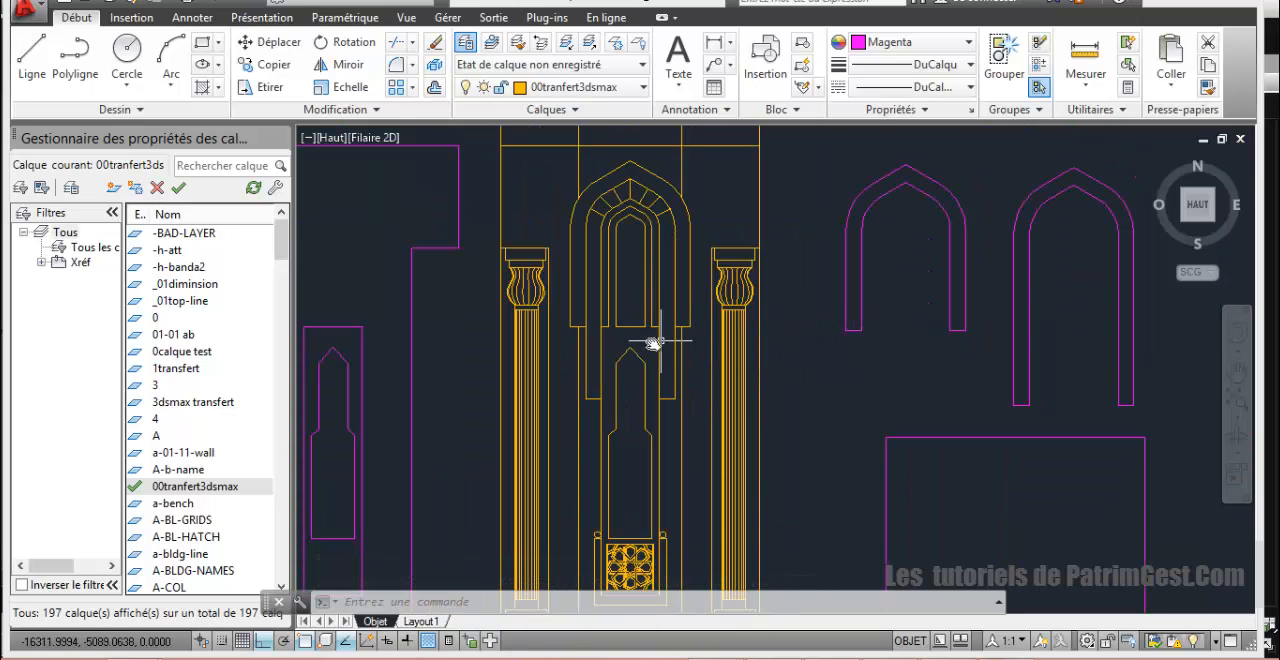
pyautogui.scroll(2, 612, 290)
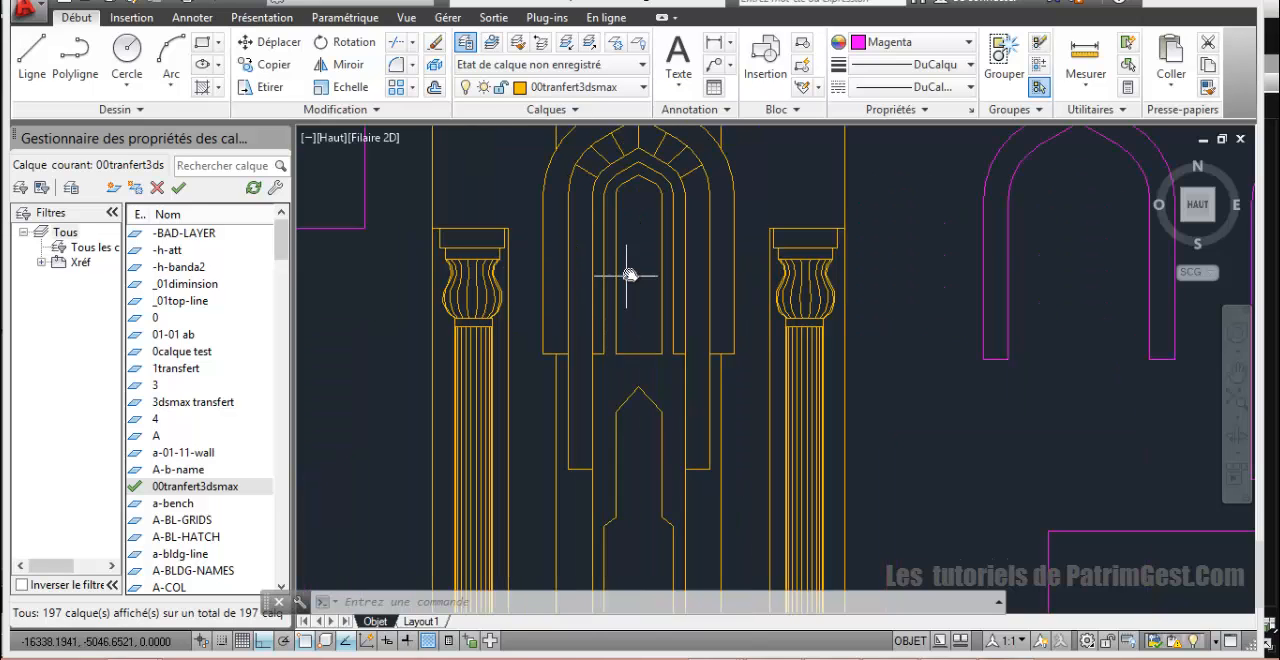
pyautogui.moveTo(636, 275)
pyautogui.mouseDown(button='middle')
pyautogui.moveTo(617, 277)
pyautogui.moveTo(615, 323)
pyautogui.mouseUp(button='middle')
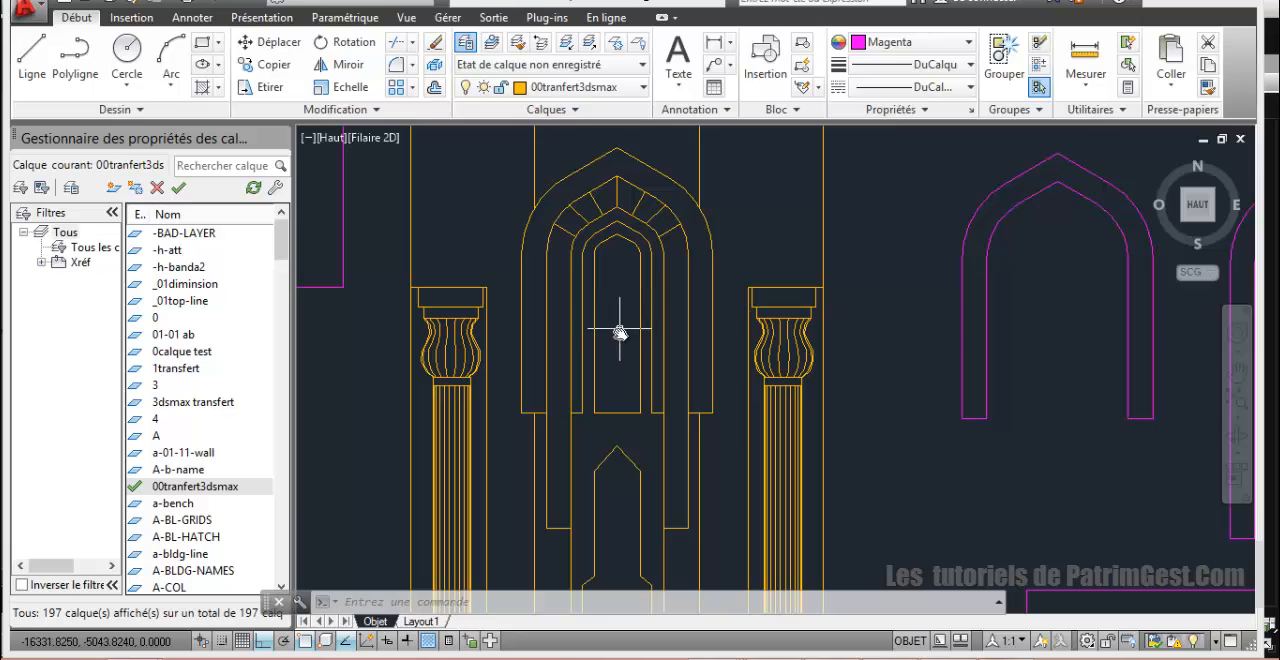
pyautogui.scroll(-2, 621, 282)
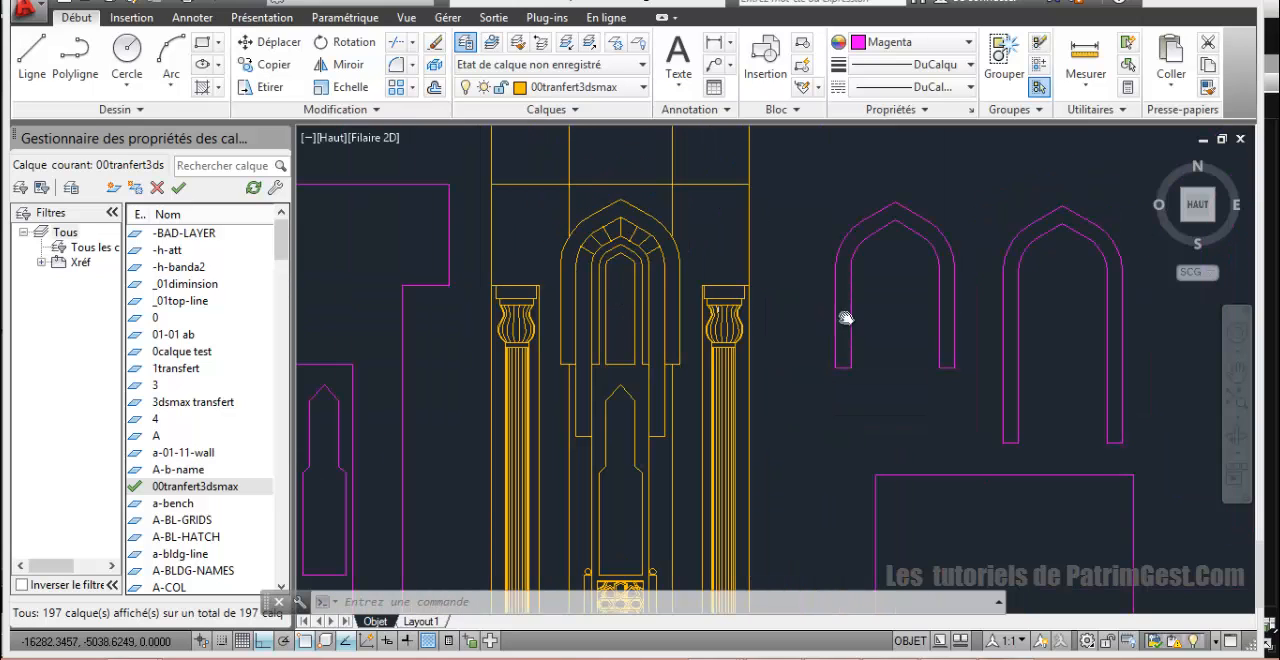
pyautogui.scroll(2, 632, 311)
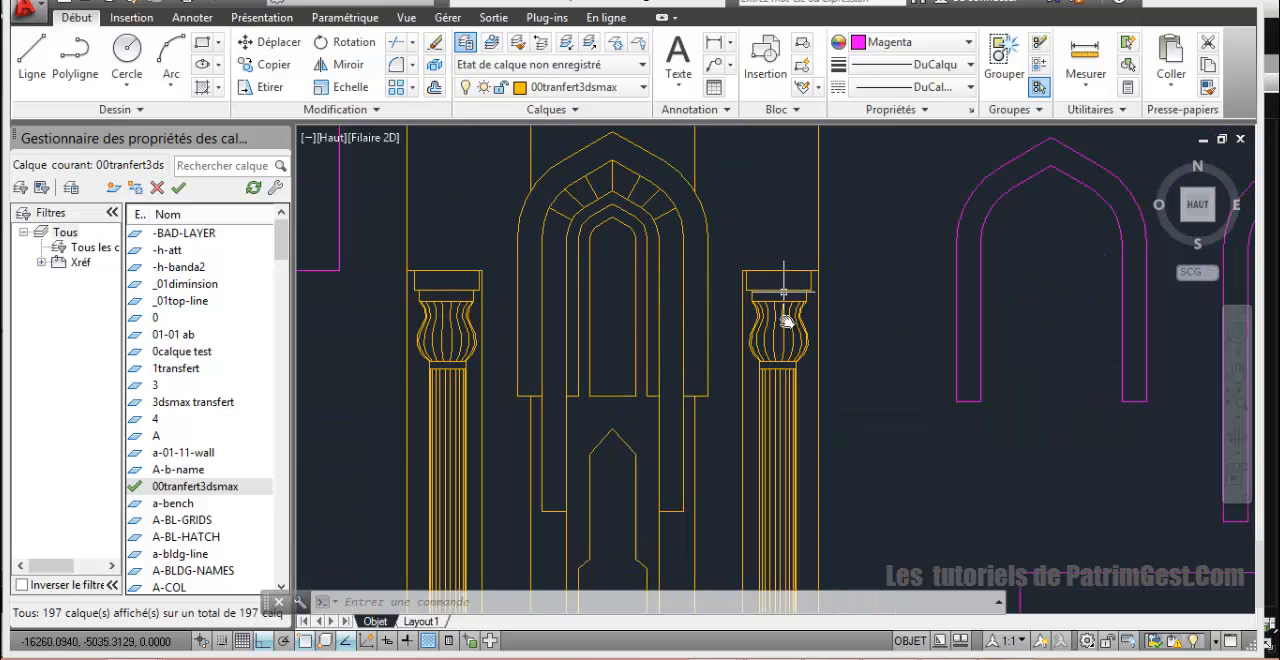
pyautogui.scroll(-2, 1033, 366)
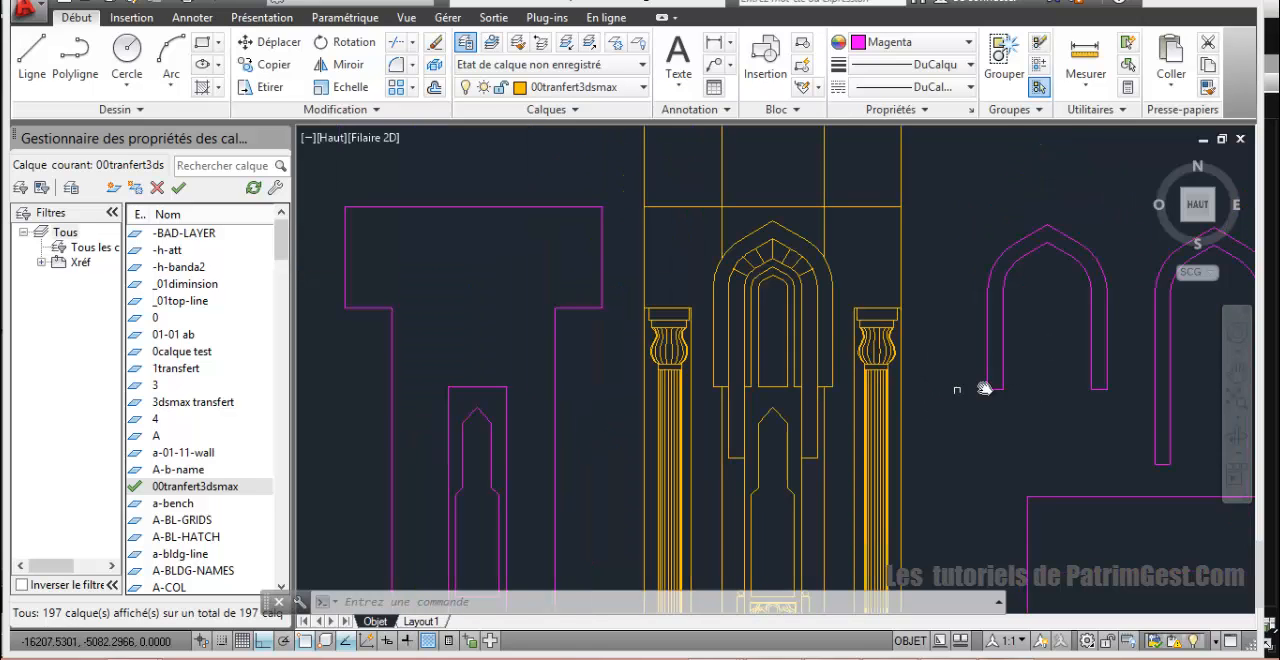
pyautogui.moveTo(1044, 385); pyautogui.dragTo(923, 388, button='middle')
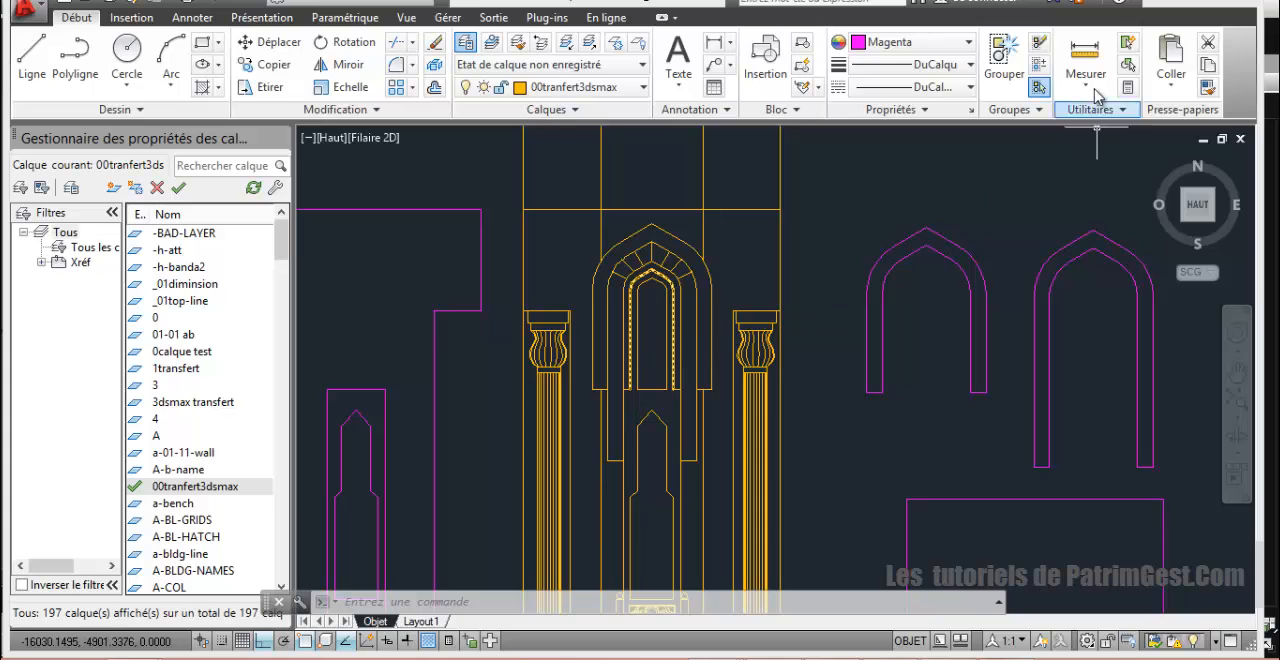
# Step: Measure horizontally from the outer arch's inner right foot to the innermost arch's inner edge, and to the central opening's corner
pyautogui.click(1085, 55)
pyautogui.scroll(4, 711, 391)
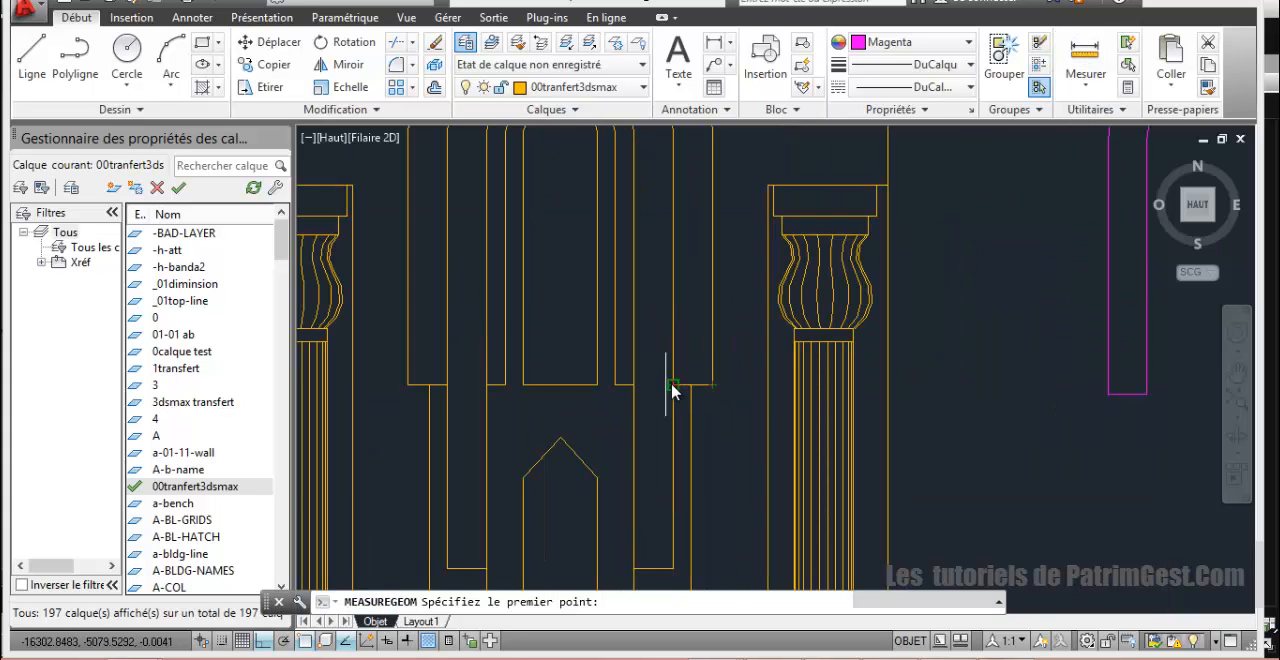
pyautogui.click(673, 384)
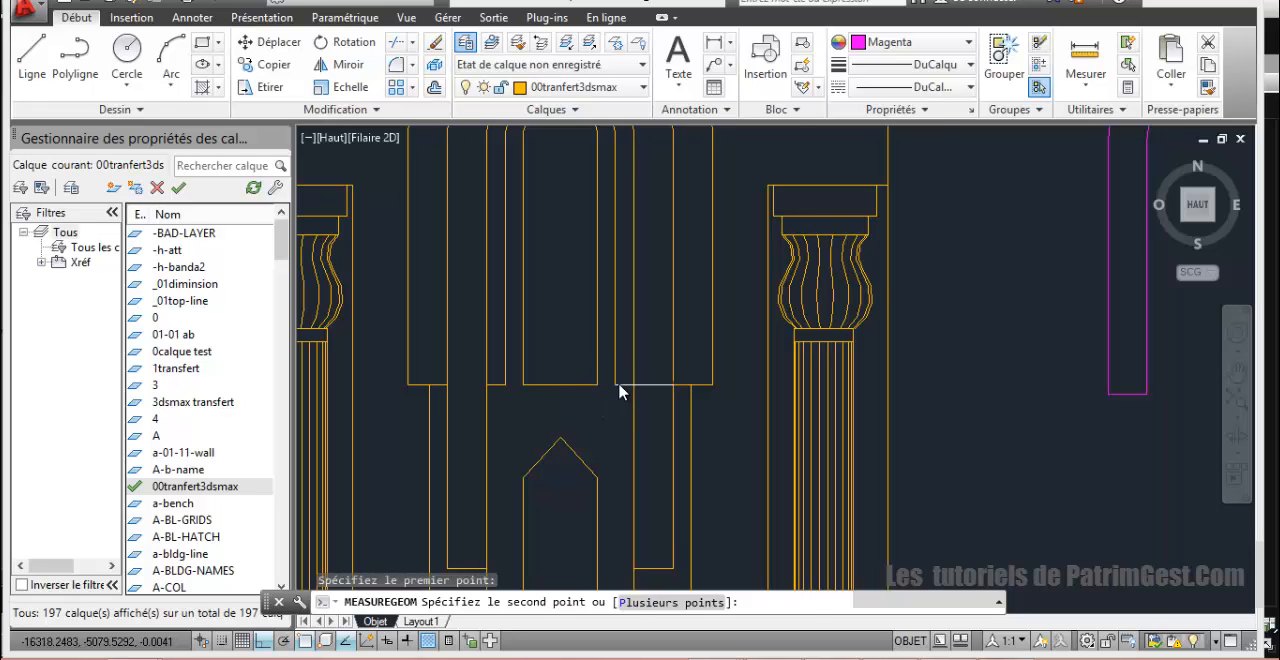
pyautogui.click(619, 391)
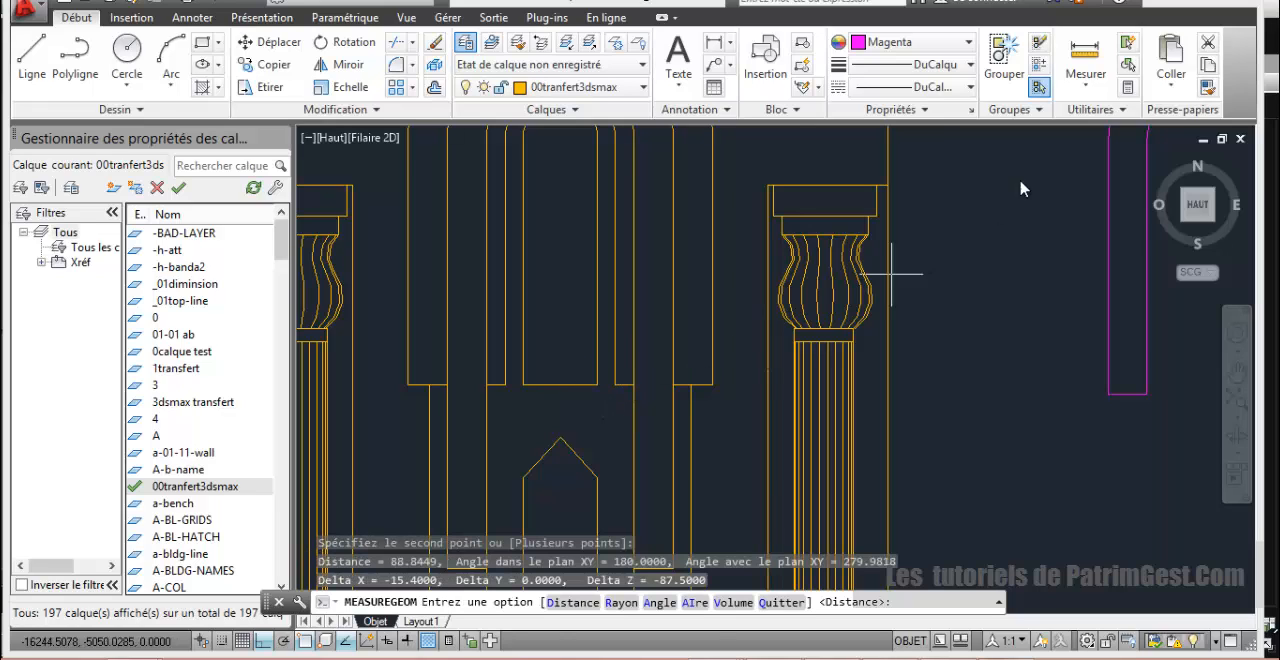
pyautogui.click(1087, 60)
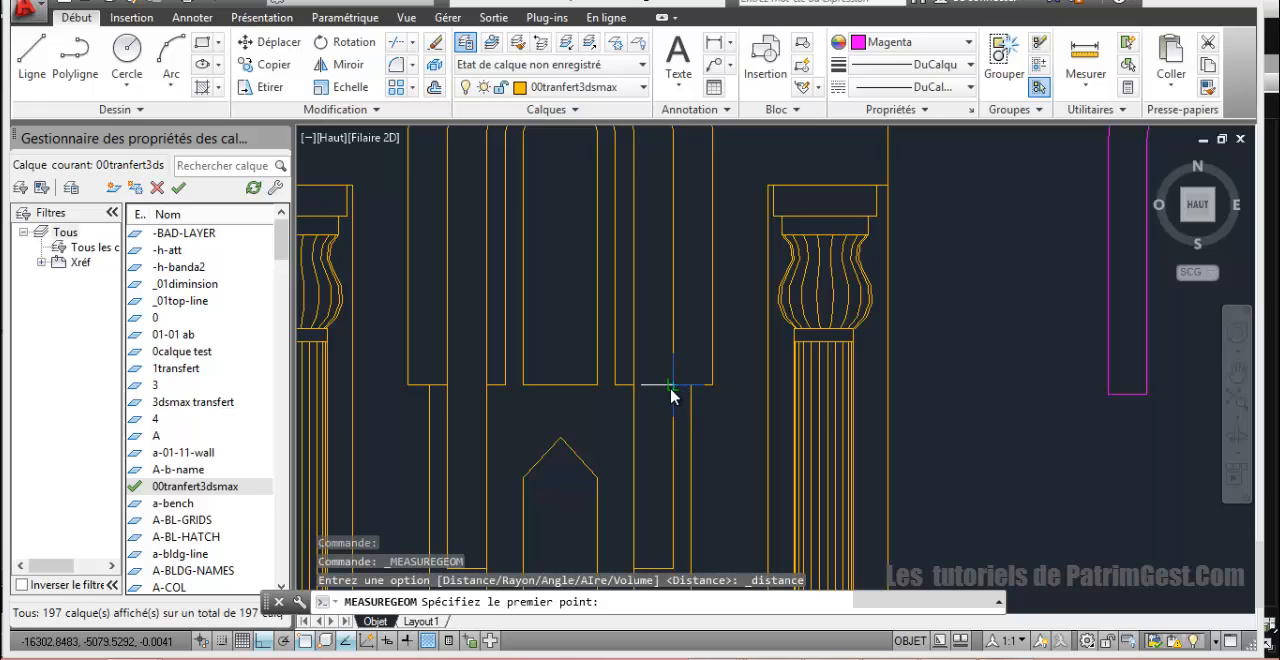
pyautogui.click(672, 390)
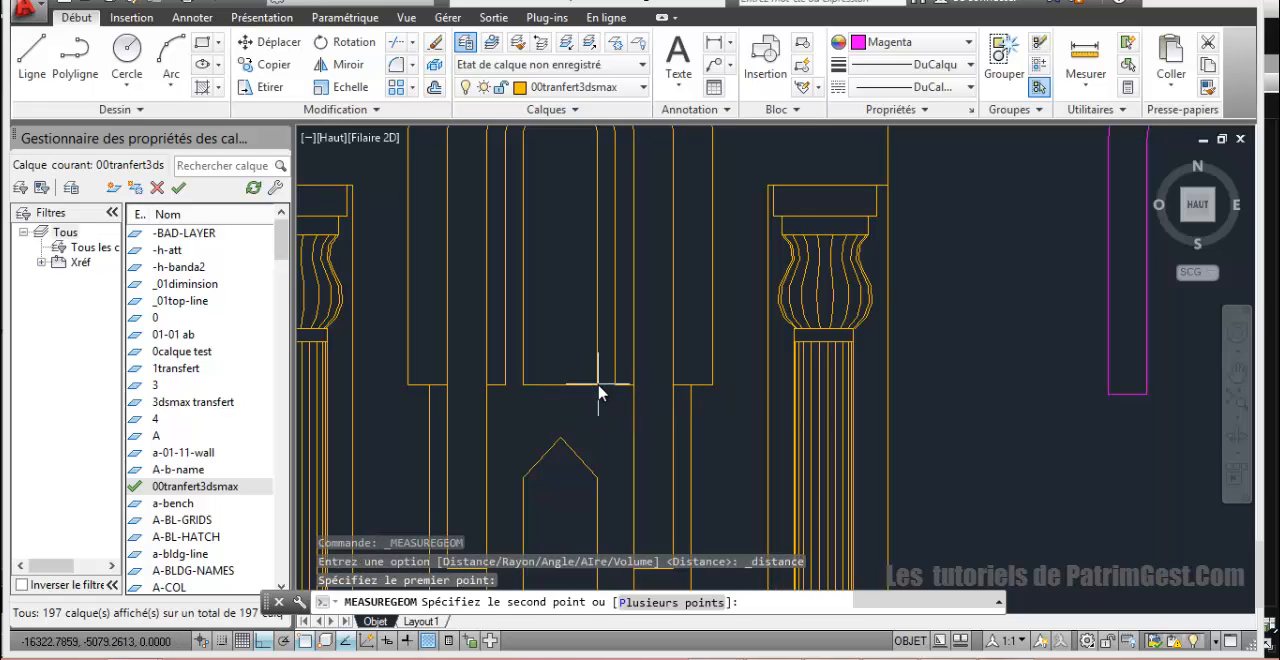
pyautogui.click(598, 386)
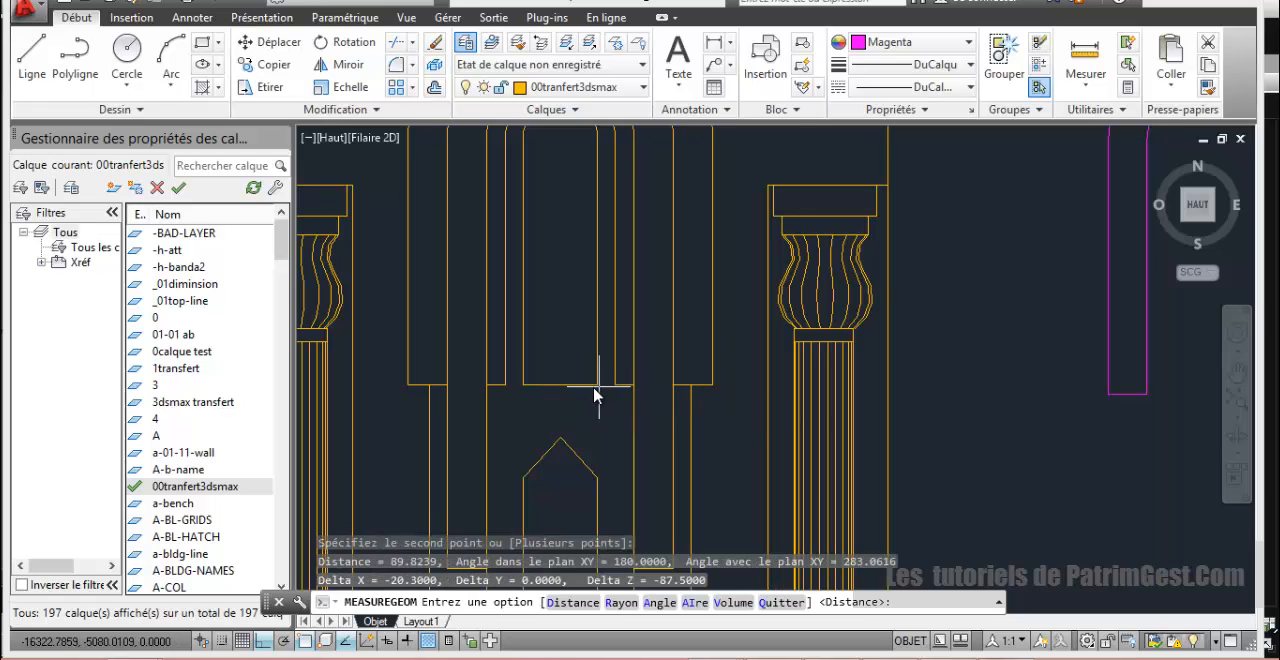
# Step: Examine the voussoir band and the innermost arches around the niche's central opening
pyautogui.scroll(-4, 593, 395)
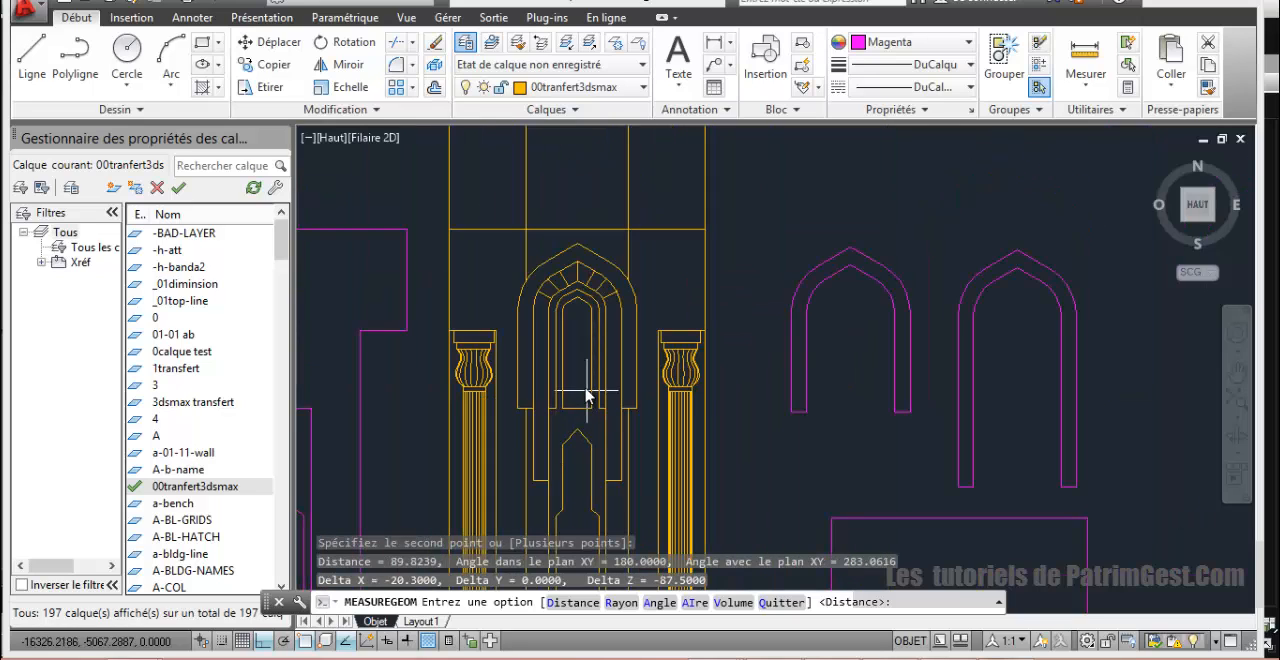
pyautogui.scroll(2, 585, 392)
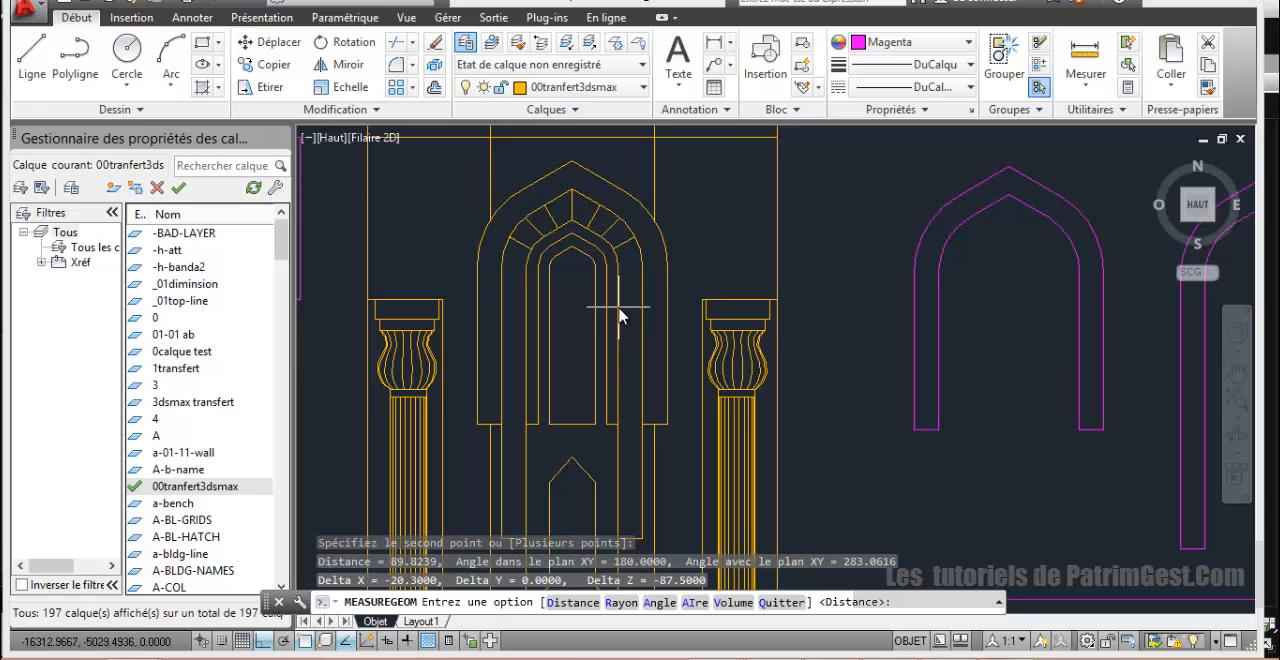
pyautogui.scroll(-1, 621, 318)
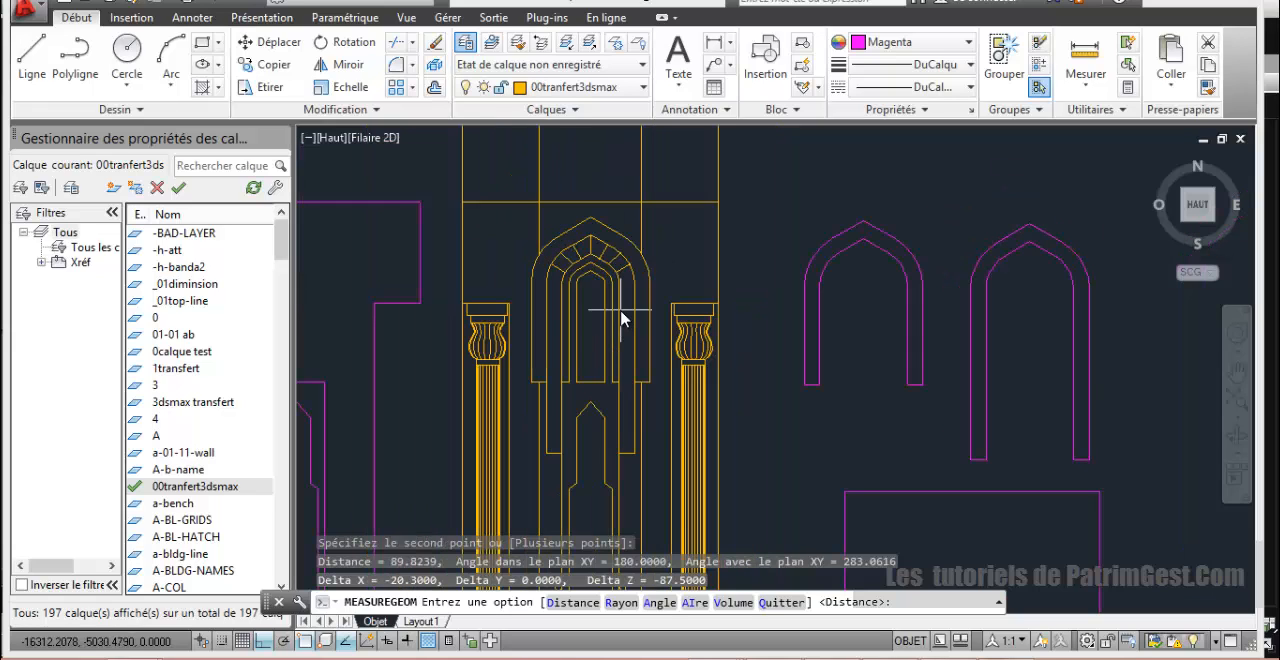
pyautogui.moveTo(610, 311)
pyautogui.mouseDown(button='middle')
pyautogui.moveTo(608, 337)
pyautogui.moveTo(624, 345)
pyautogui.mouseUp(button='middle')
pyautogui.scroll(2, 624, 345)
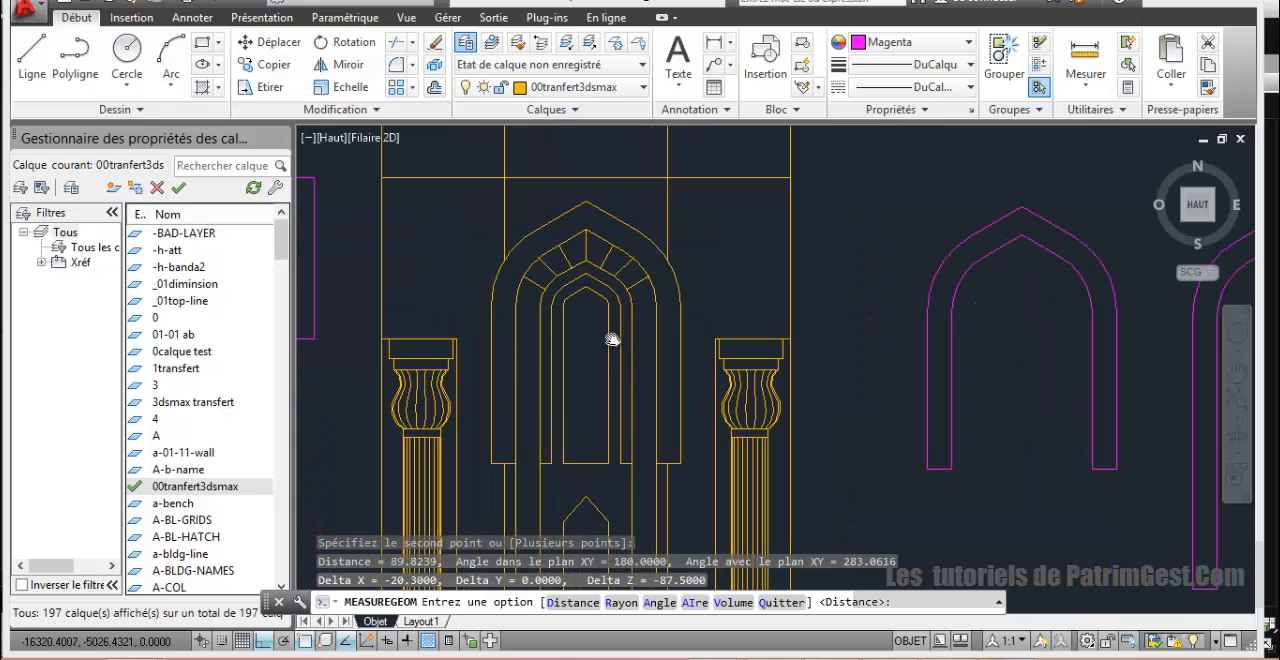
pyautogui.scroll(-2, 612, 341)
pyautogui.scroll(-2, 598, 343)
pyautogui.scroll(3, 623, 349)
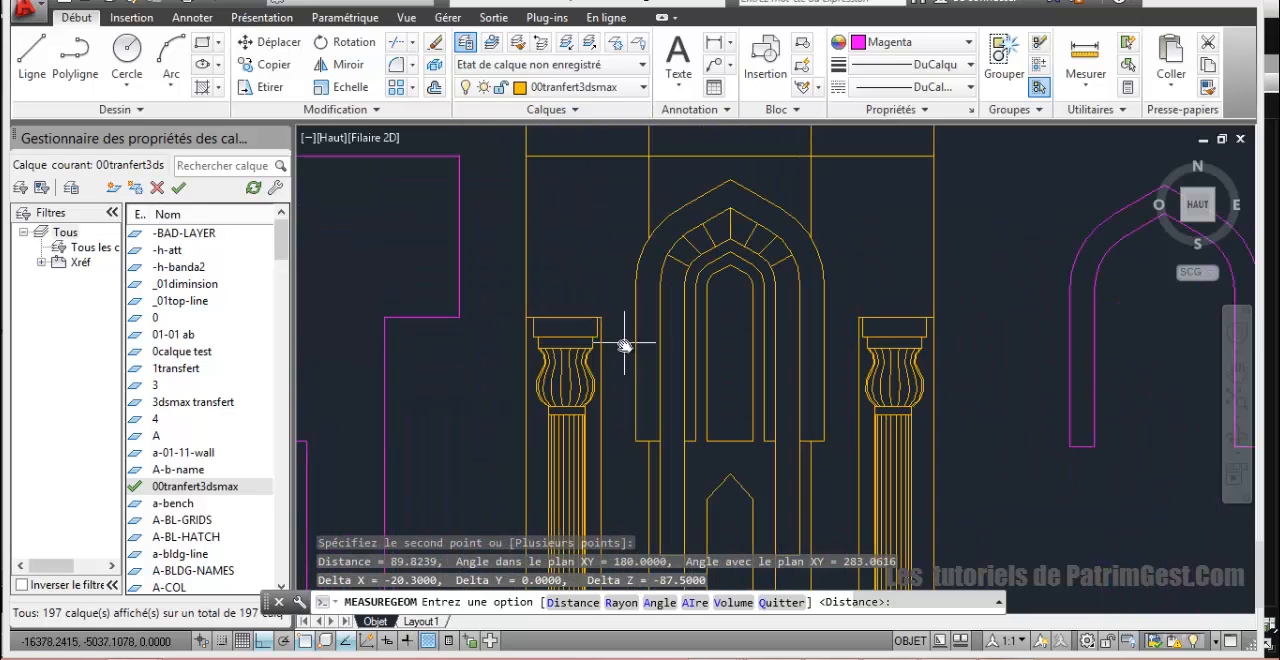
# Step: Start a polyline at the apex of the niche's central opening and trace its straight right slope down to the shoulder
pyautogui.scroll(-4, 644, 286)
pyautogui.scroll(4, 672, 294)
pyautogui.moveTo(706, 297); pyautogui.dragTo(530, 308, button='middle')
pyautogui.click(75, 55)
pyautogui.scroll(2, 530, 220)
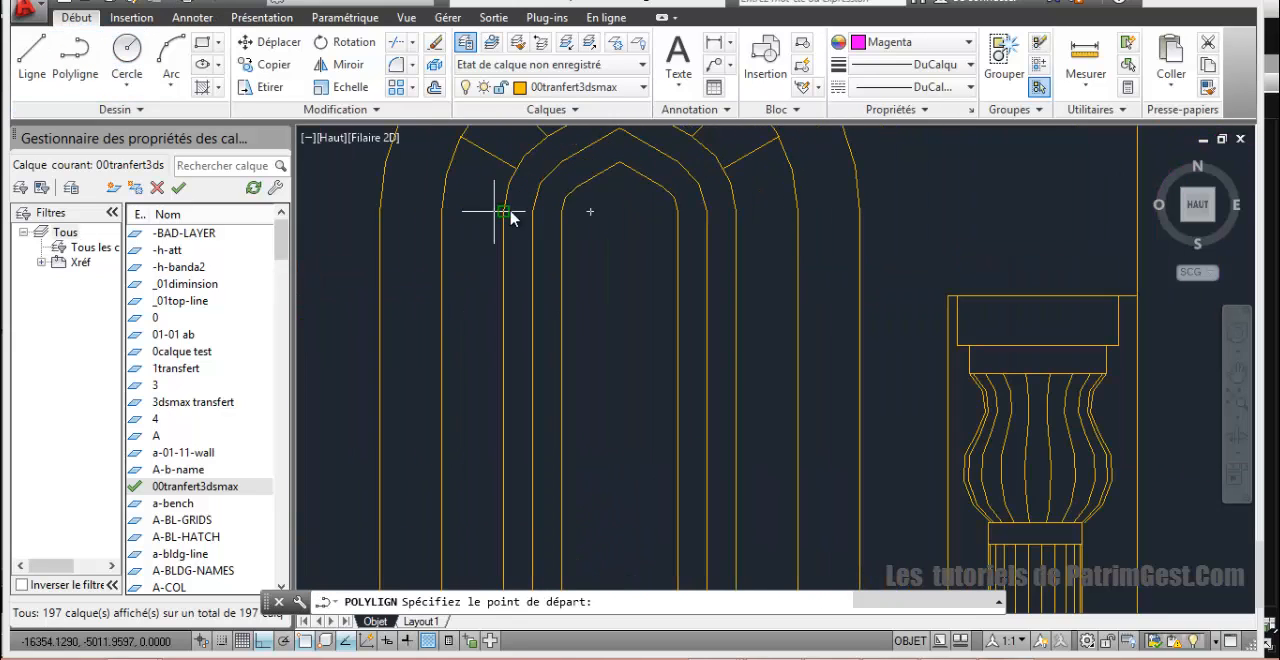
pyautogui.click(626, 165)
pyautogui.scroll(2, 630, 170)
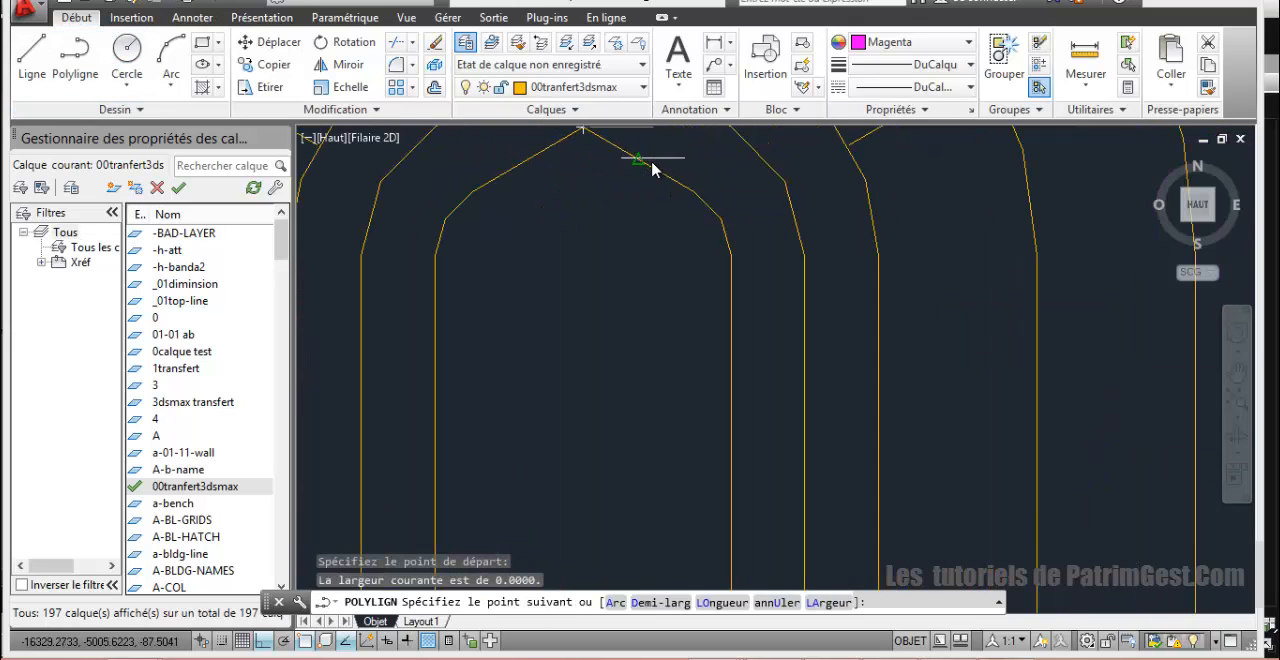
pyautogui.click(640, 161)
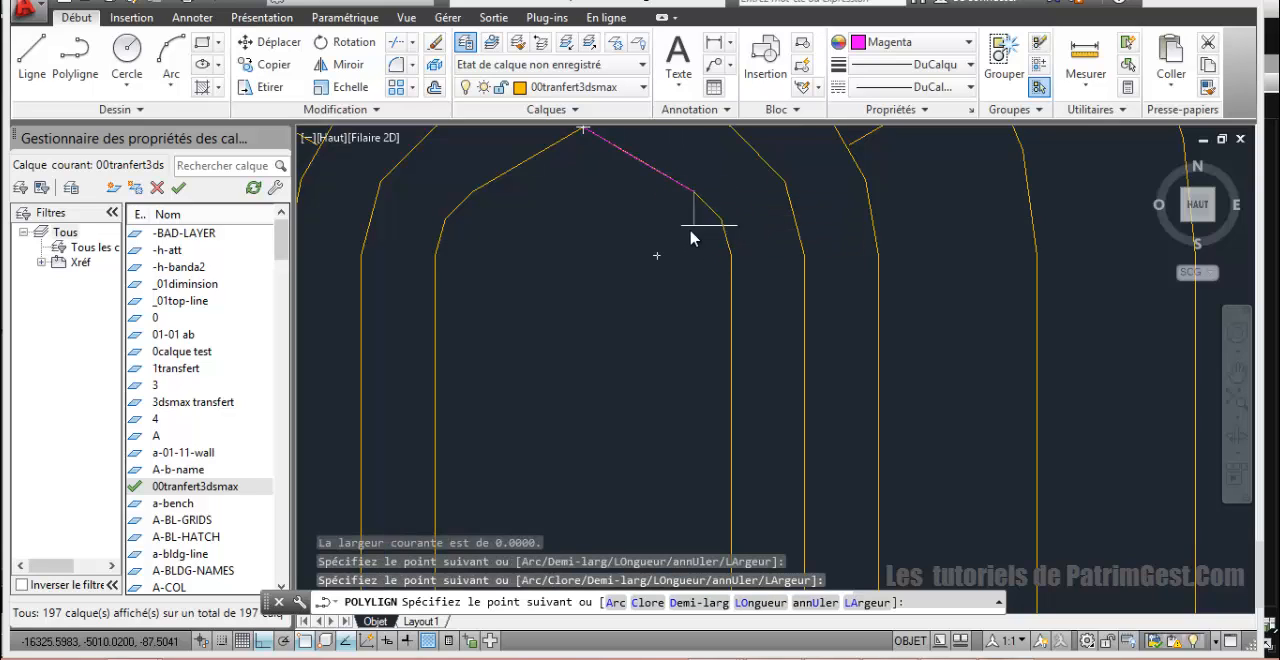
# Step: Continue the polyline with a three-point arc around the opening's right shoulder, ending at the head of its vertical side
pyautogui.write('a')
pyautogui.press('Return')
pyautogui.write('s')
pyautogui.press('Return')
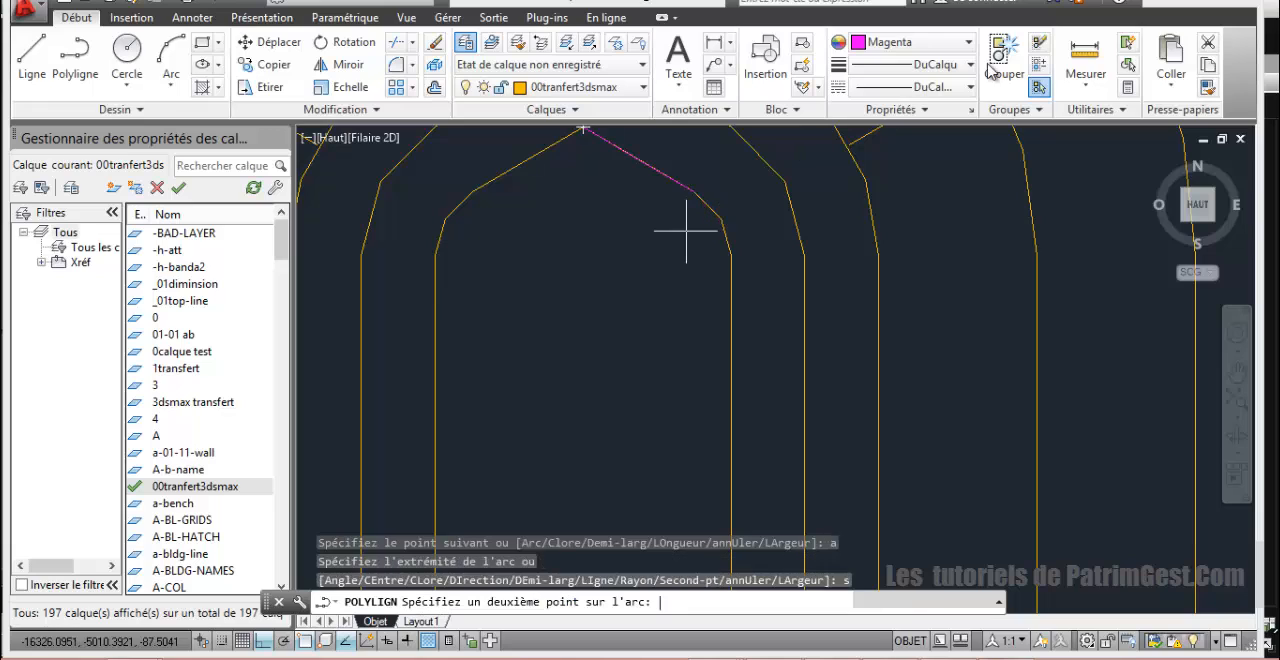
pyautogui.click(722, 218)
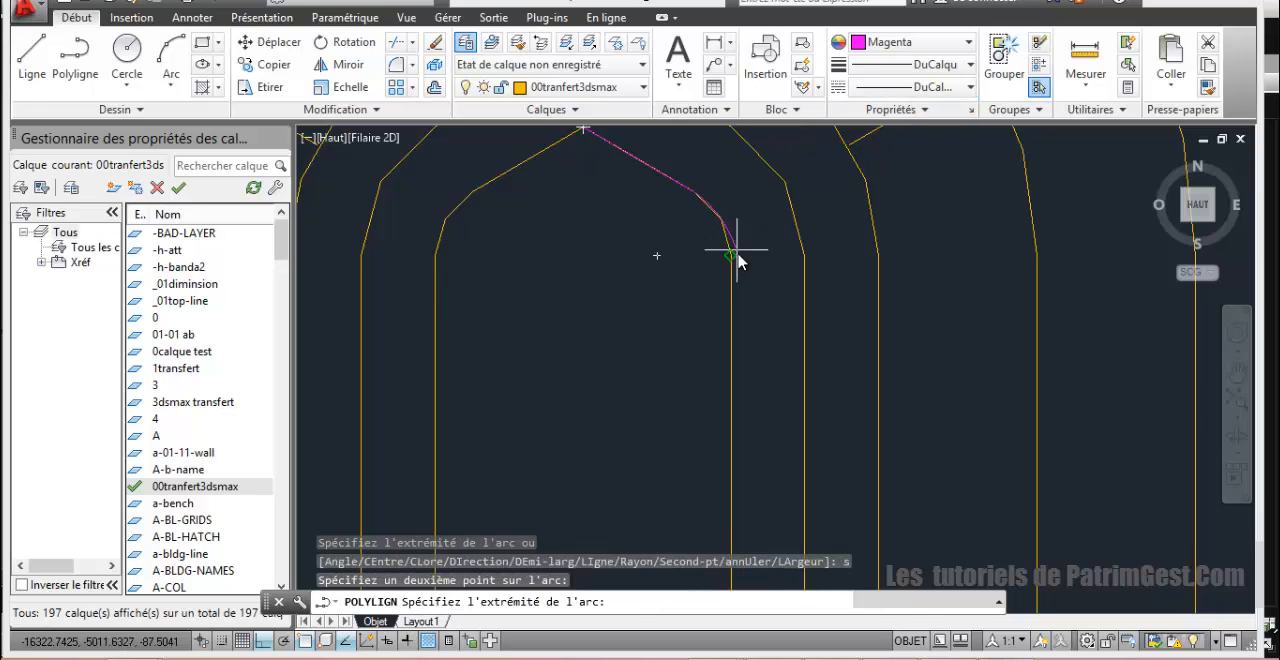
pyautogui.click(730, 255)
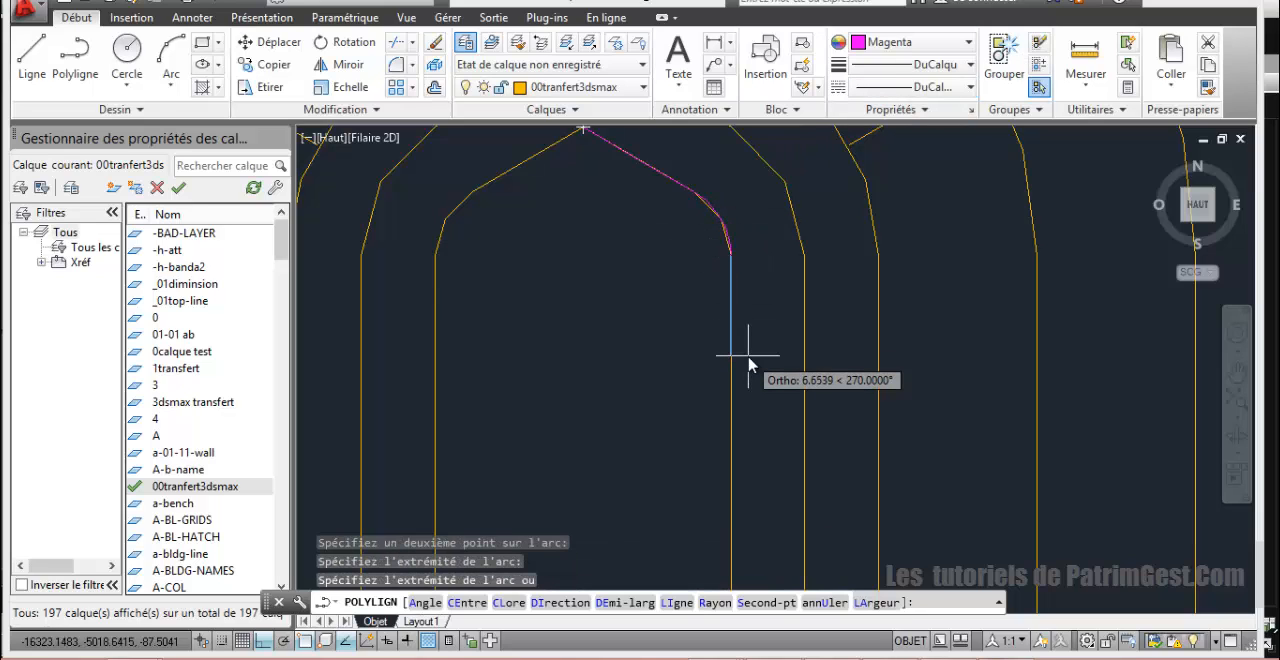
# Step: Switch back to straight segments and trace the opening's right side down to its base, ending at the base's midpoint
pyautogui.write('li')
pyautogui.press('Return')
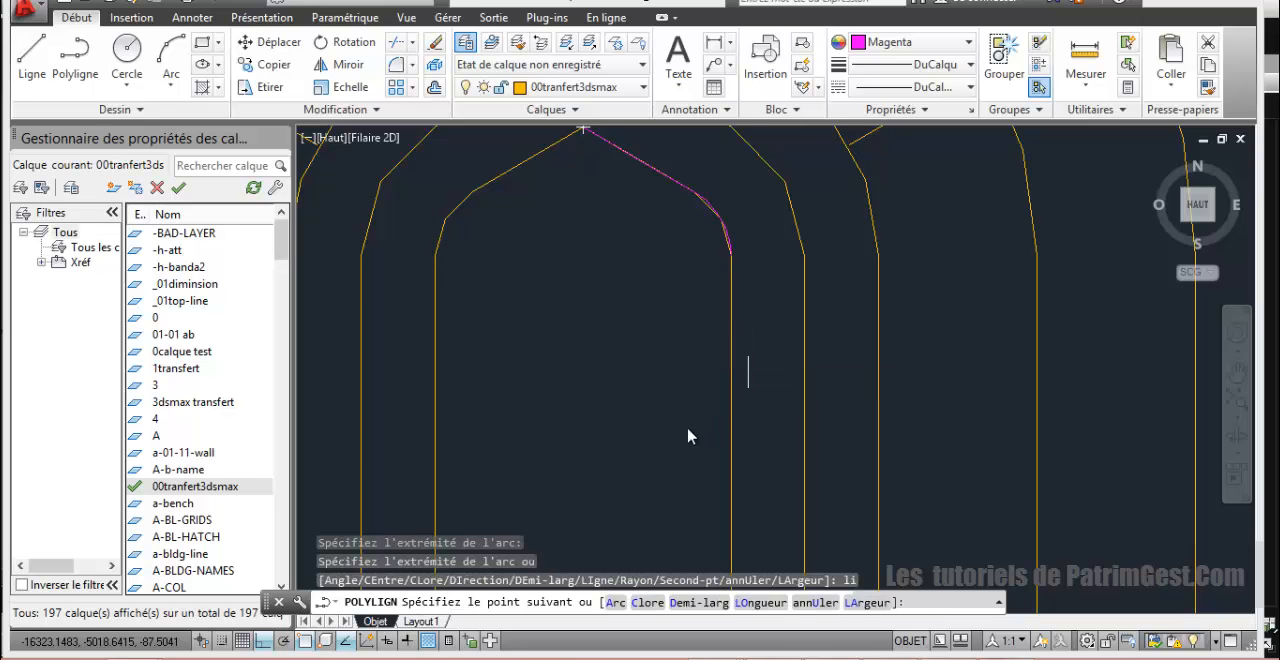
pyautogui.scroll(-8, 684, 440)
pyautogui.moveTo(691, 501); pyautogui.dragTo(700, 380, button='middle')
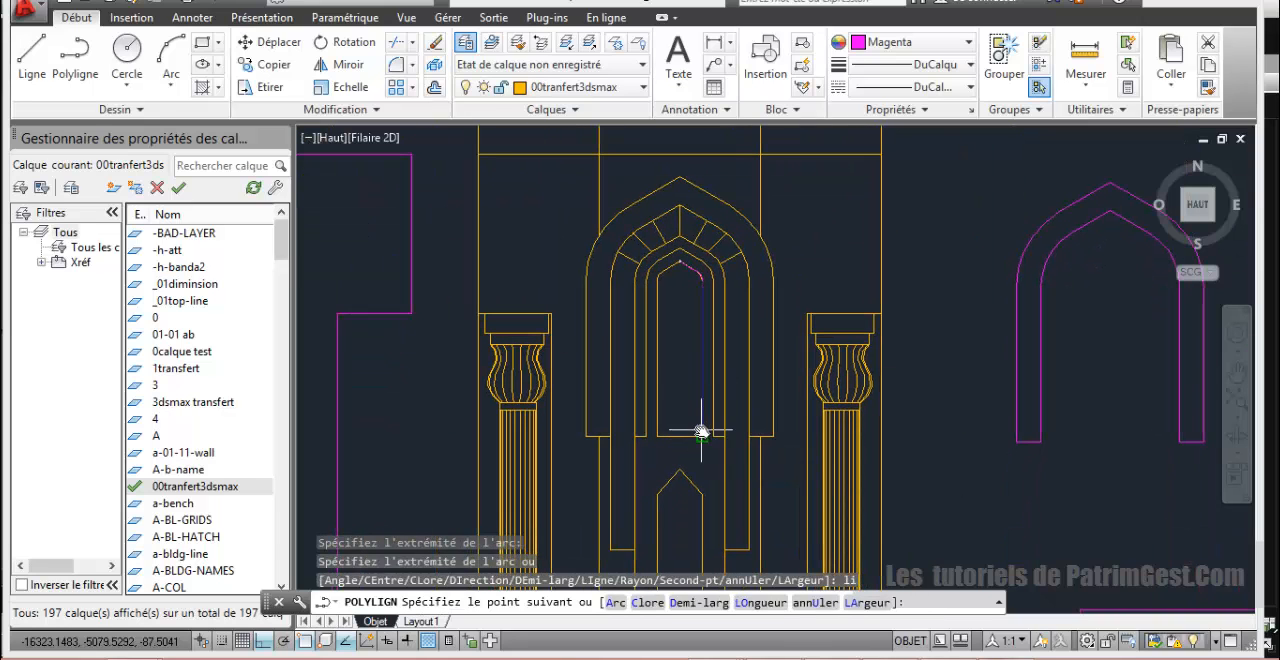
pyautogui.click(704, 439)
pyautogui.click(681, 442)
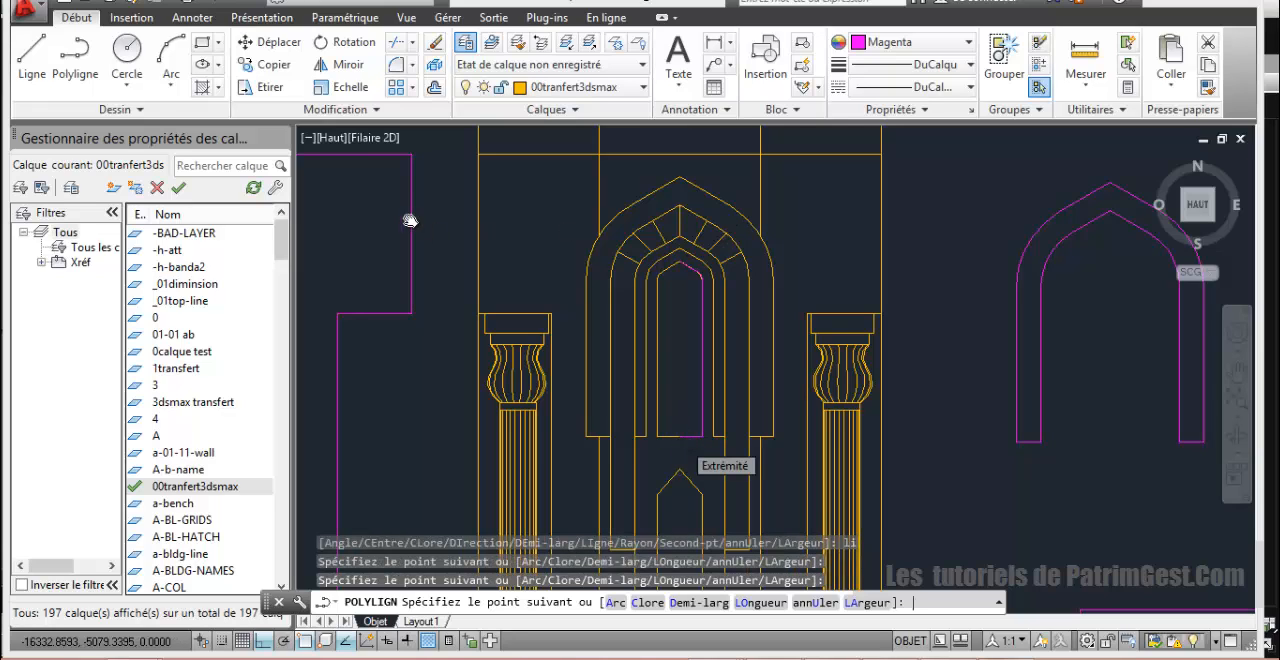
pyautogui.press('Return')
# Step: Mirror the traced half outline about the opening's vertical centre axis, keeping the source half
pyautogui.click(348, 66)
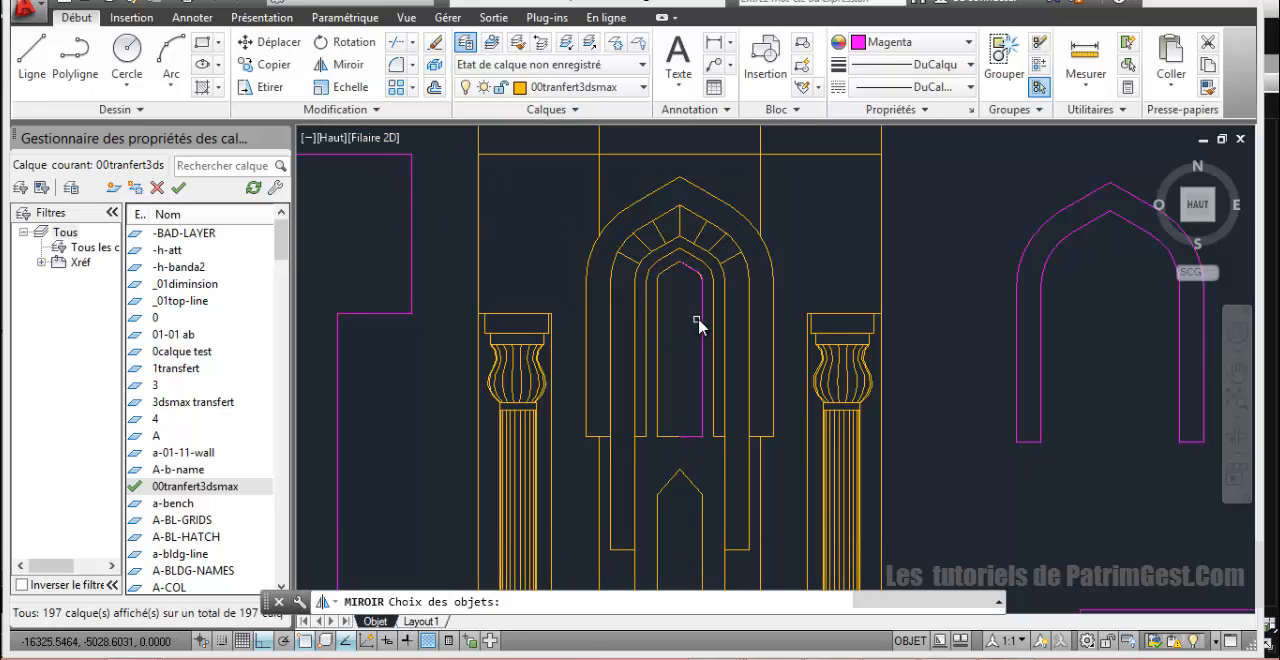
pyautogui.click(697, 324)
pyautogui.press('Return')
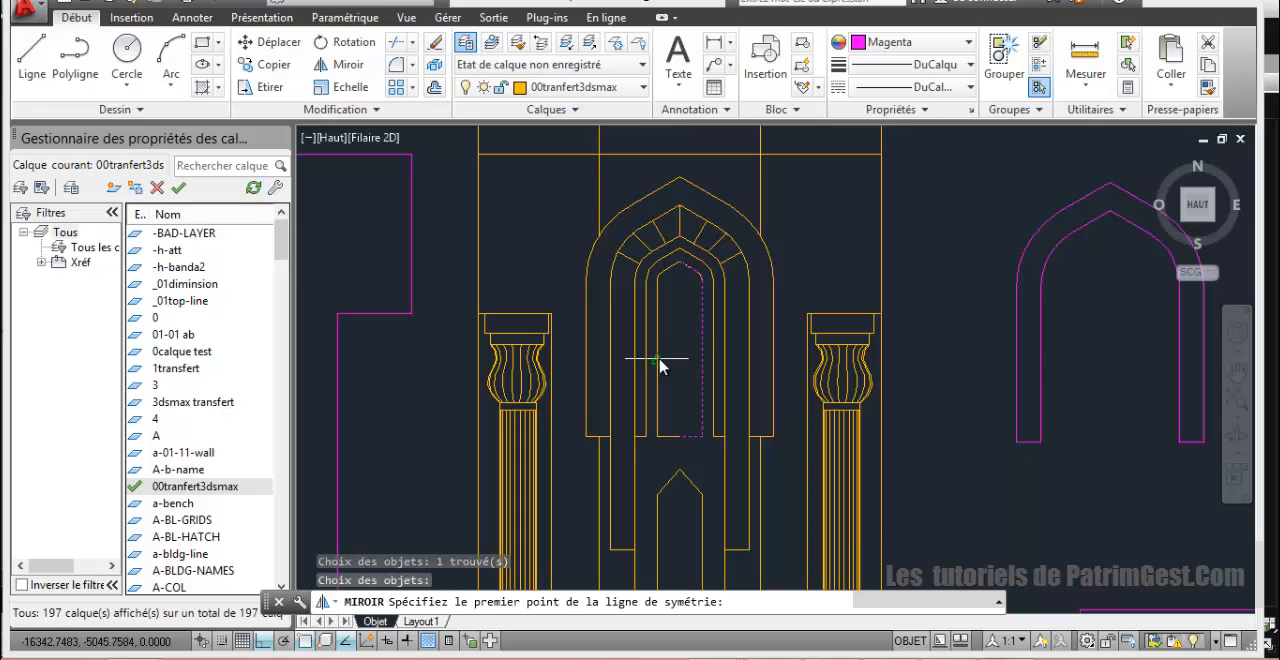
pyautogui.click(679, 440)
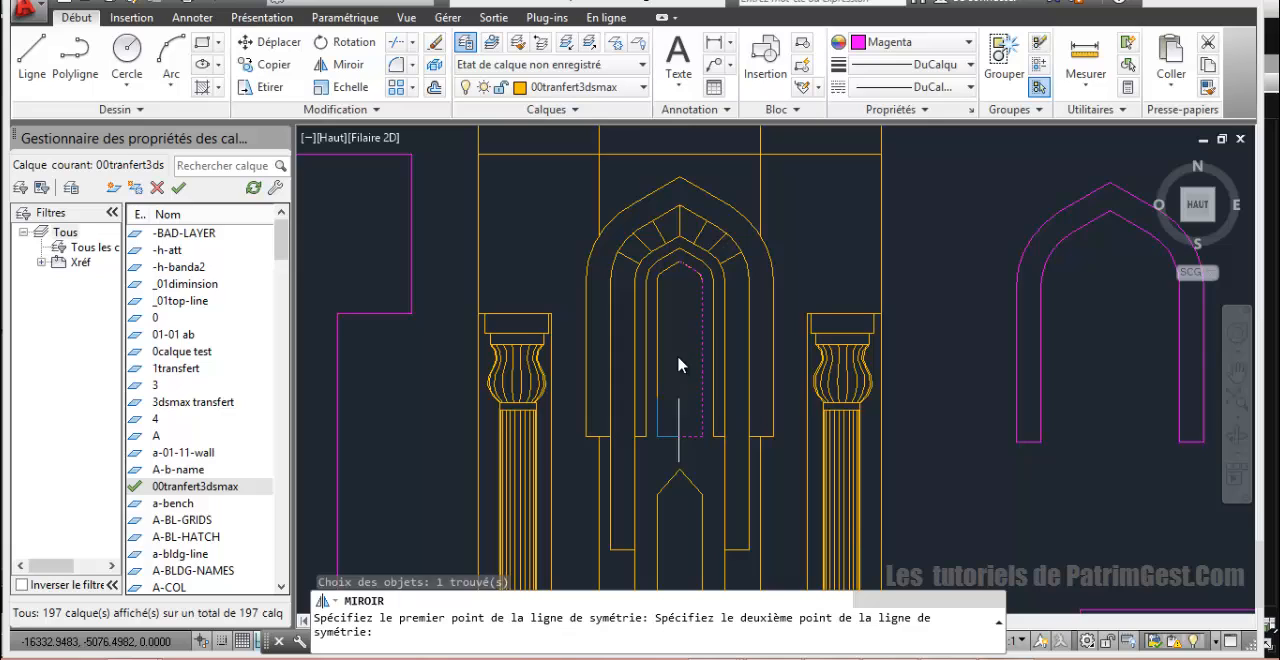
pyautogui.click(680, 270)
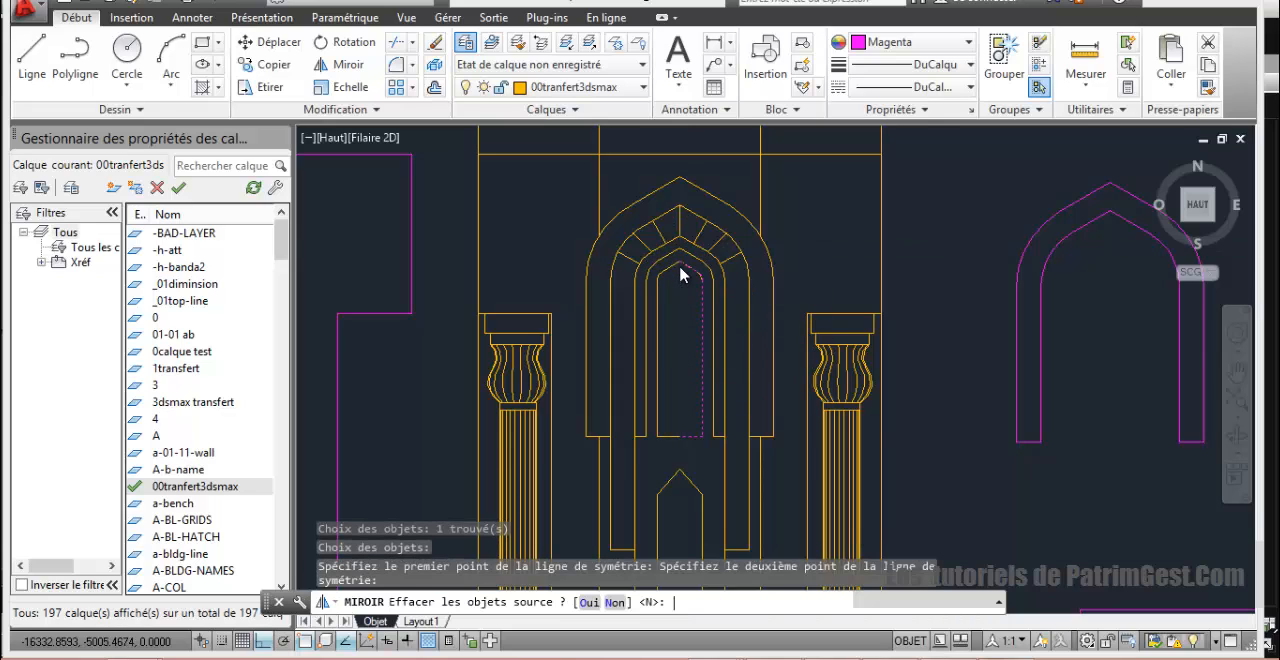
pyautogui.press('Return')
pyautogui.press('Return')
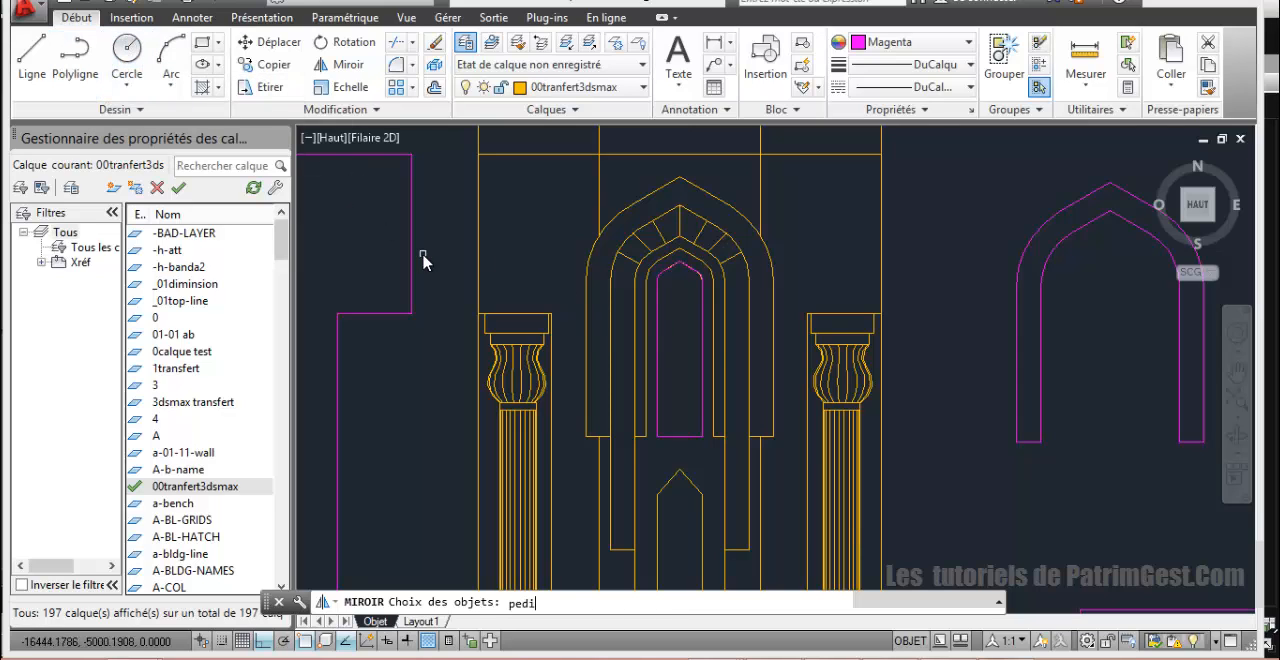
pyautogui.write('pedit')
pyautogui.press('Return')
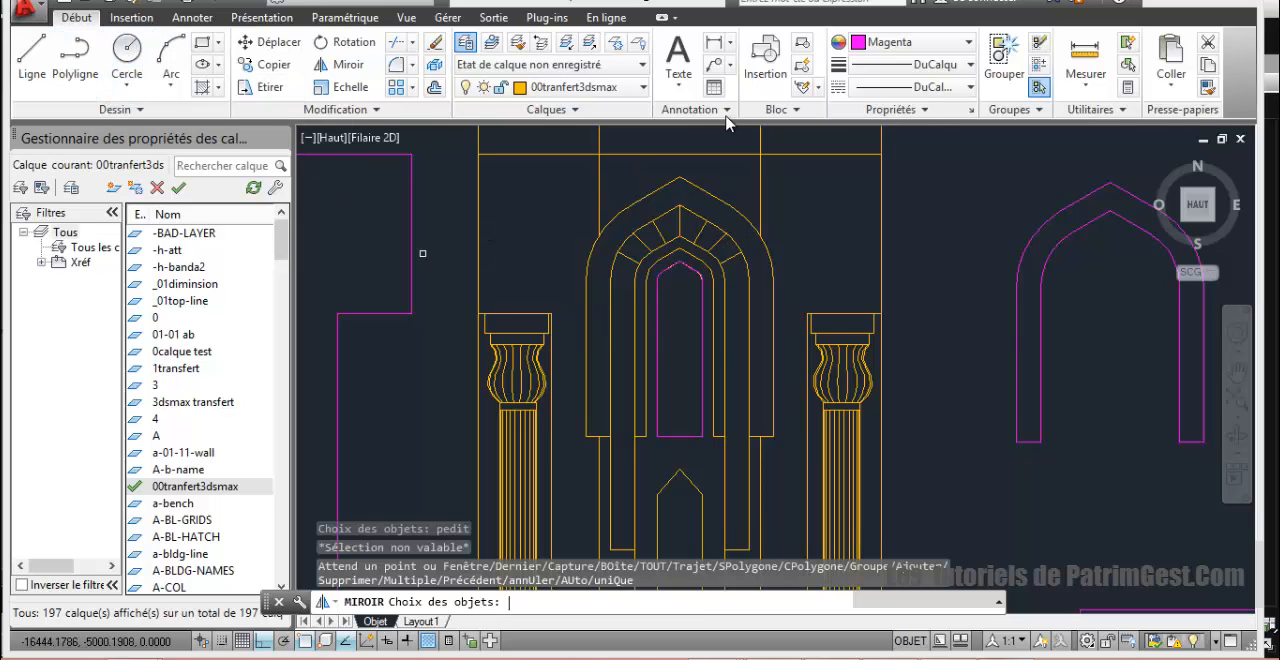
pyautogui.click(703, 322)
pyautogui.press('Return')
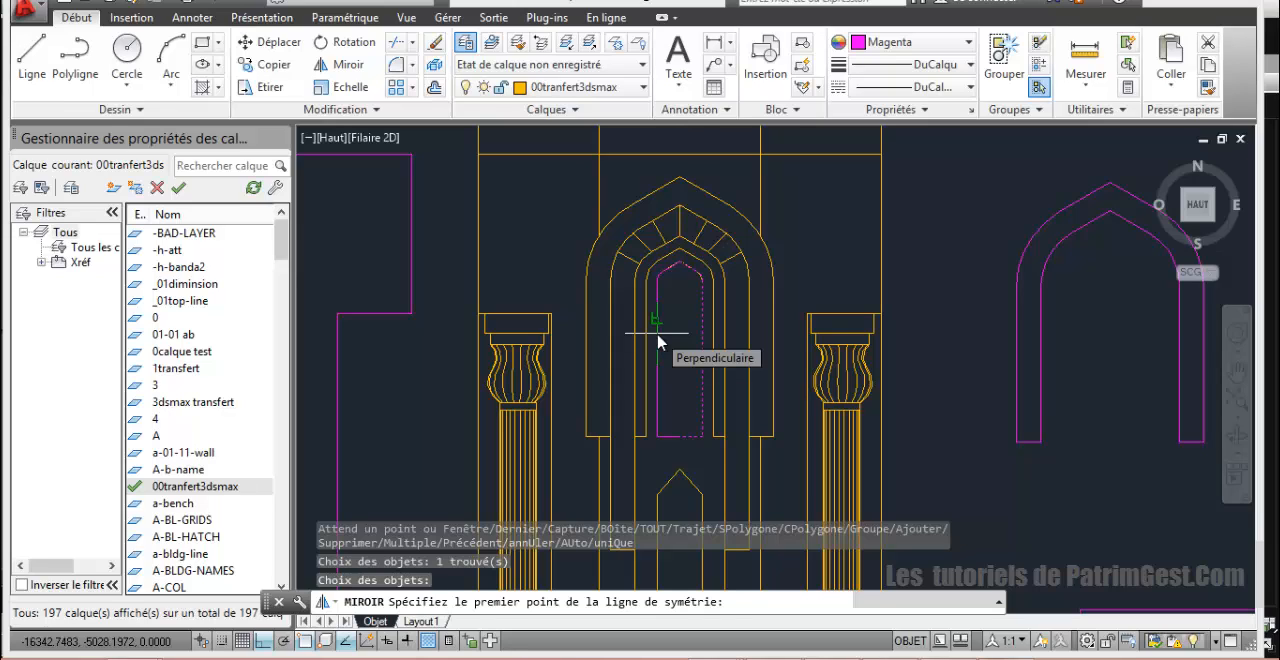
pyautogui.click(658, 341)
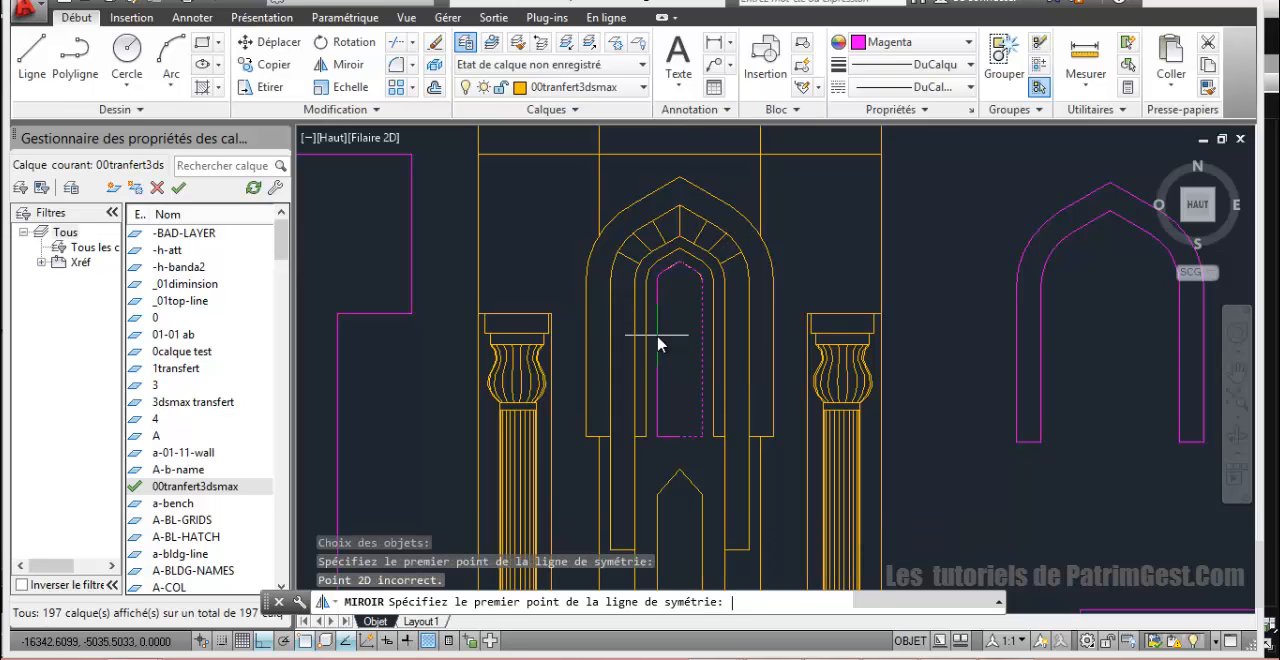
pyautogui.click(658, 343)
pyautogui.write('²')
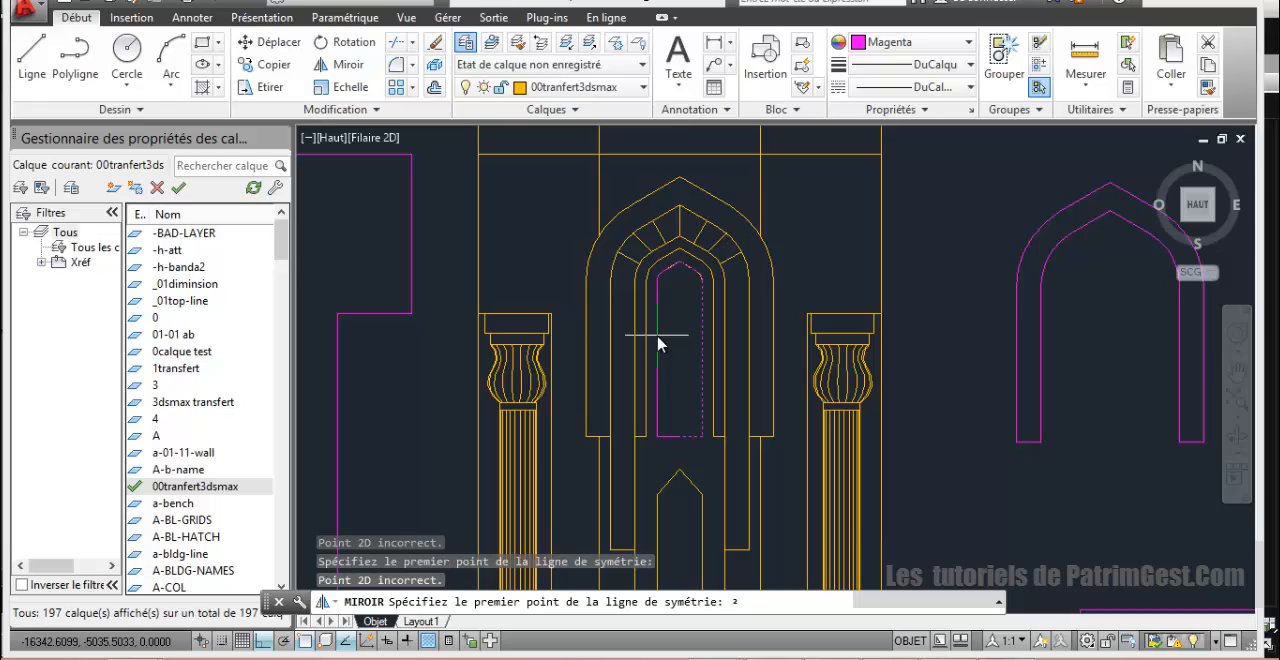
pyautogui.press('Escape')
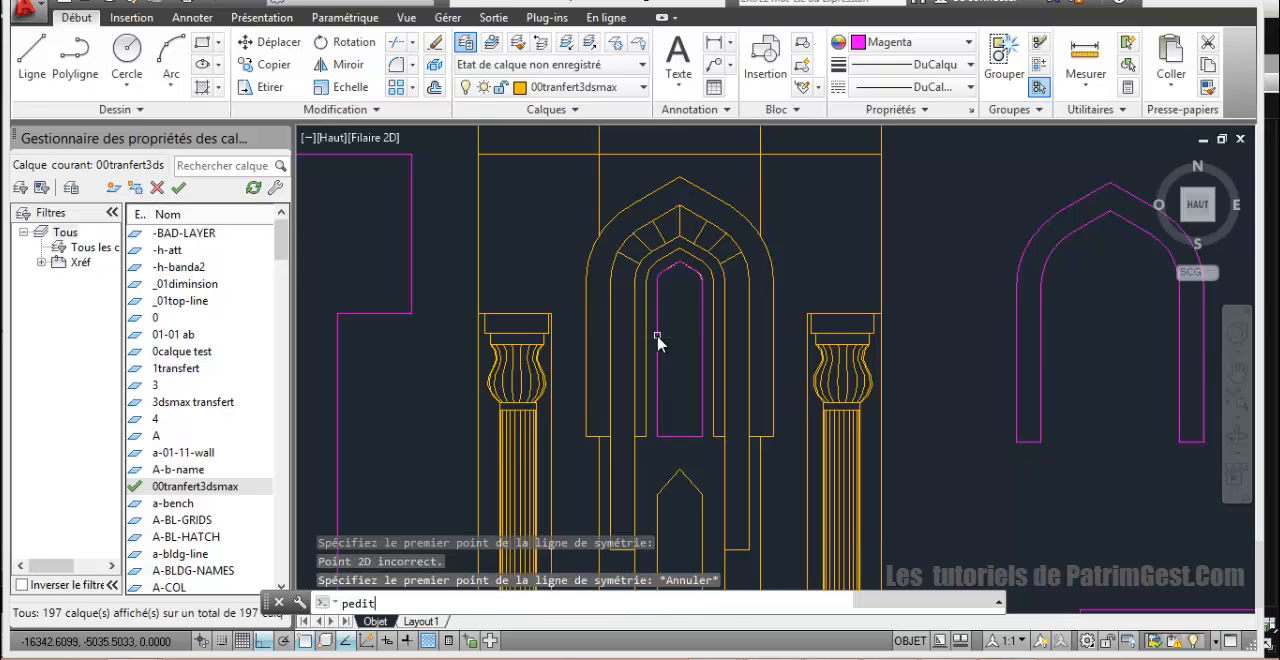
# Step: Join the two mirrored halves of the central opening into one polyline with PEDIT
pyautogui.write('pedit')
pyautogui.press('Return')
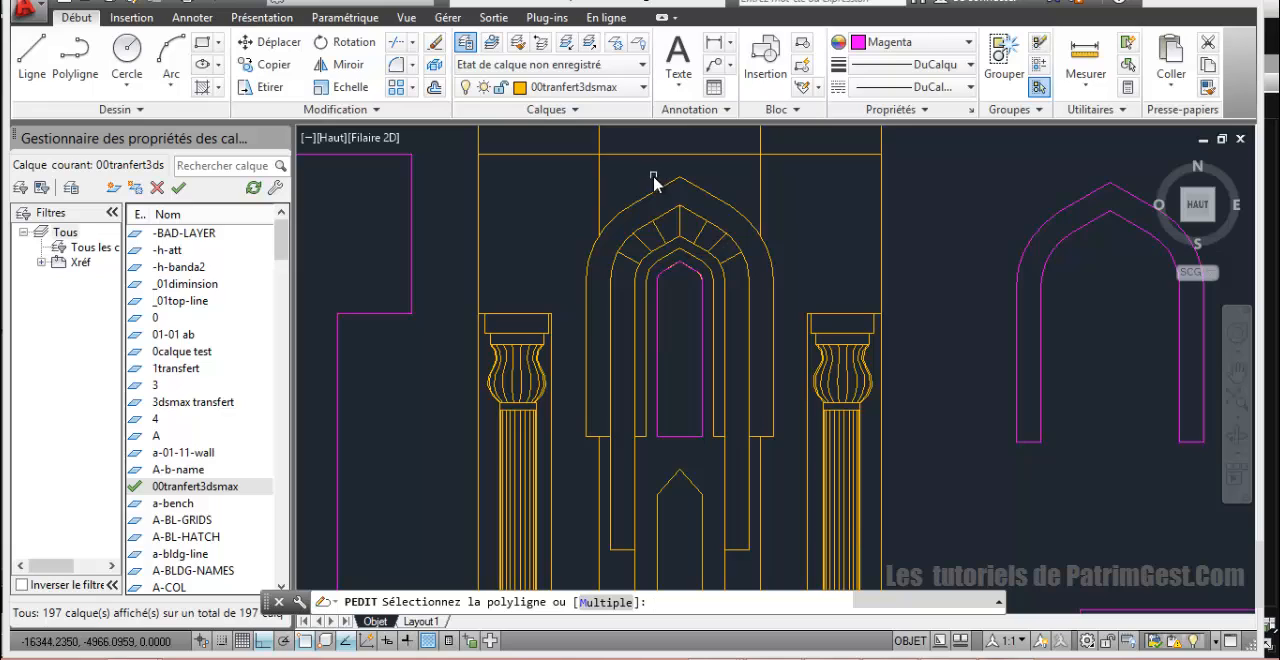
pyautogui.click(658, 338)
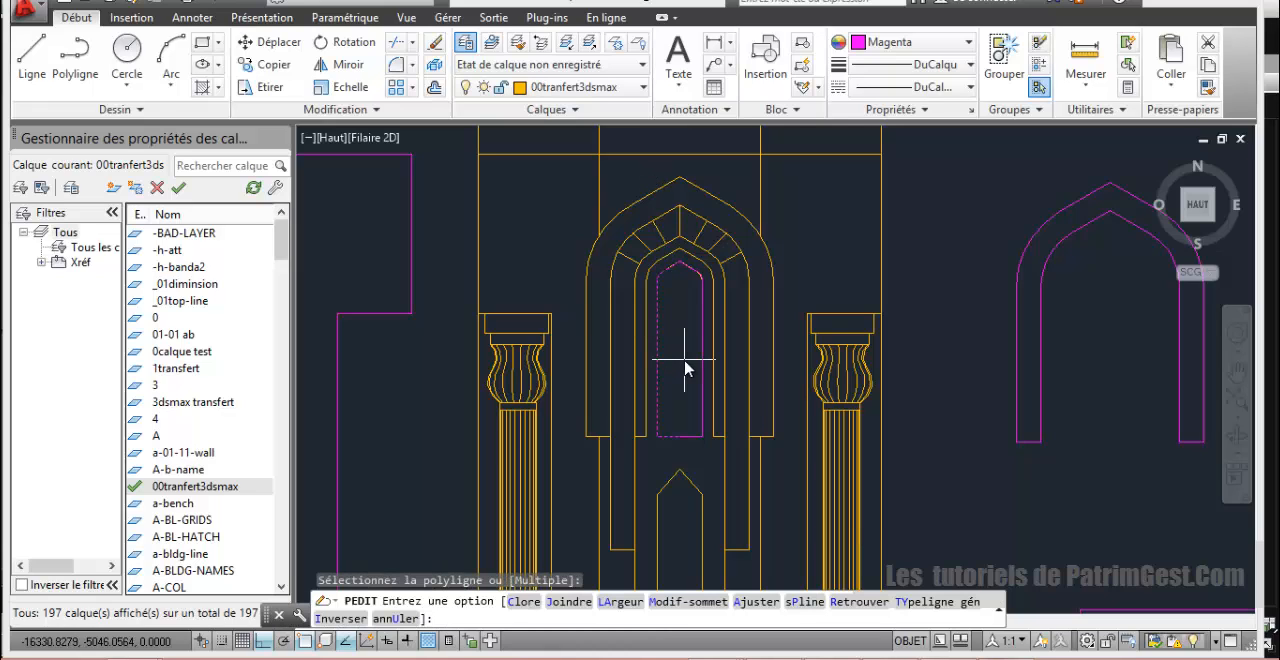
pyautogui.write('j')
pyautogui.press('Return')
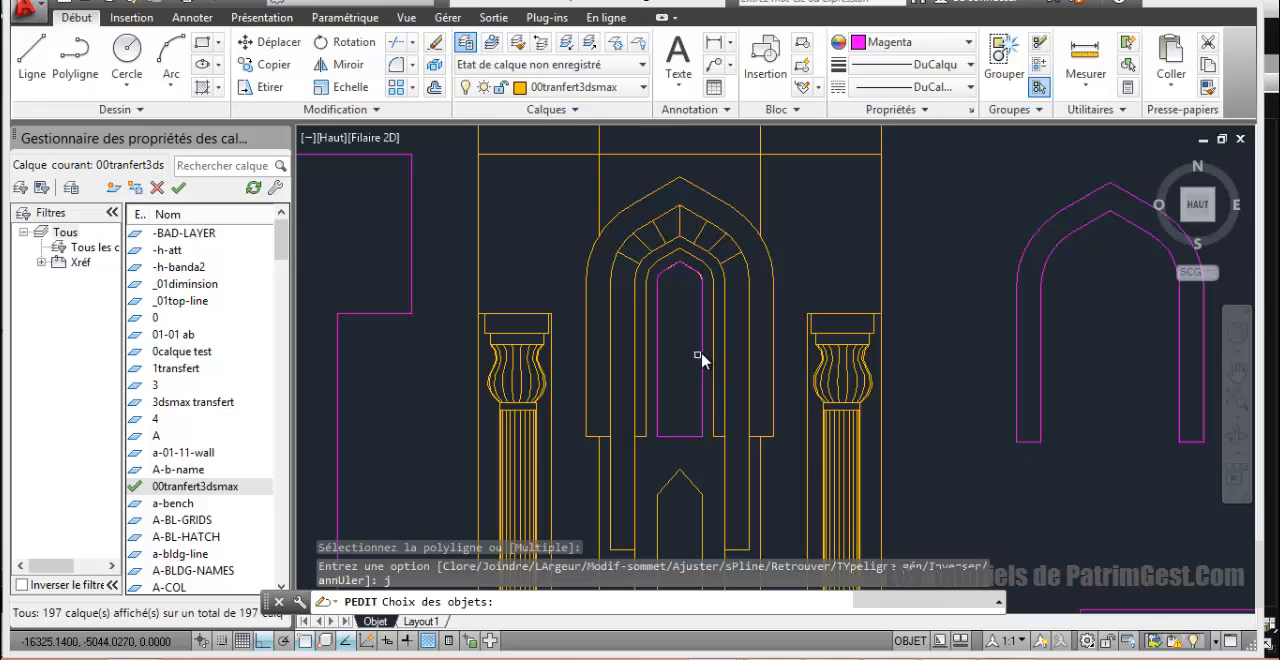
pyautogui.click(641, 428)
pyautogui.press('Return')
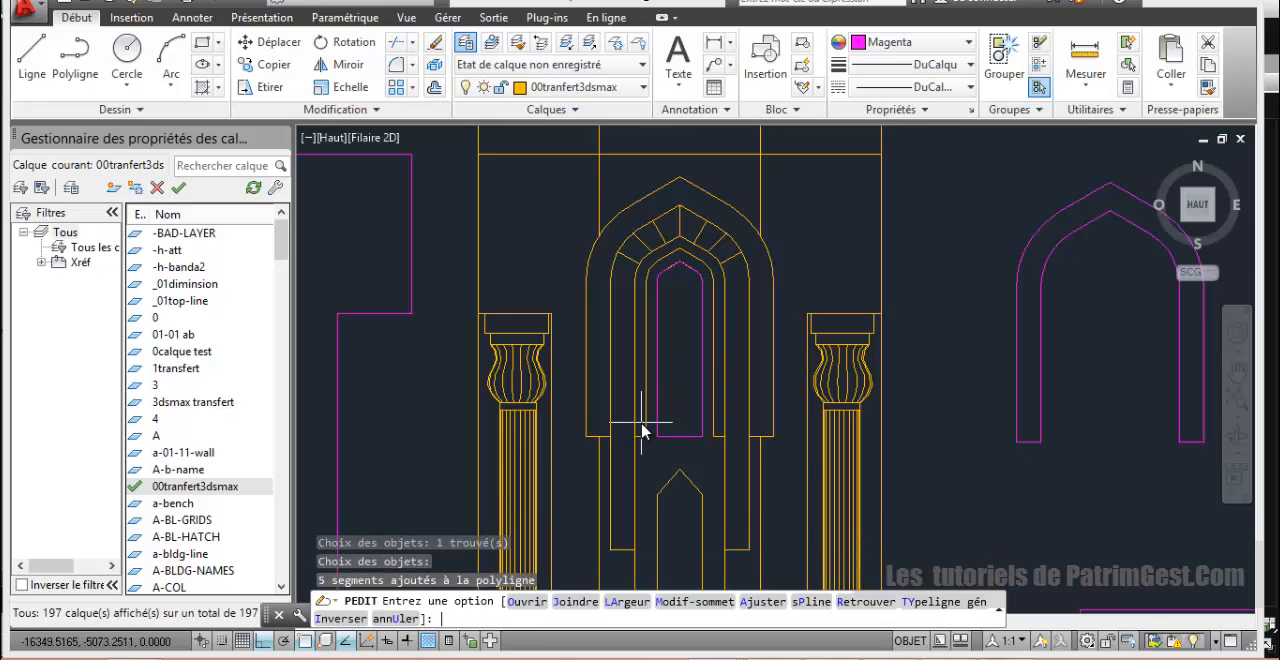
pyautogui.press('Return')
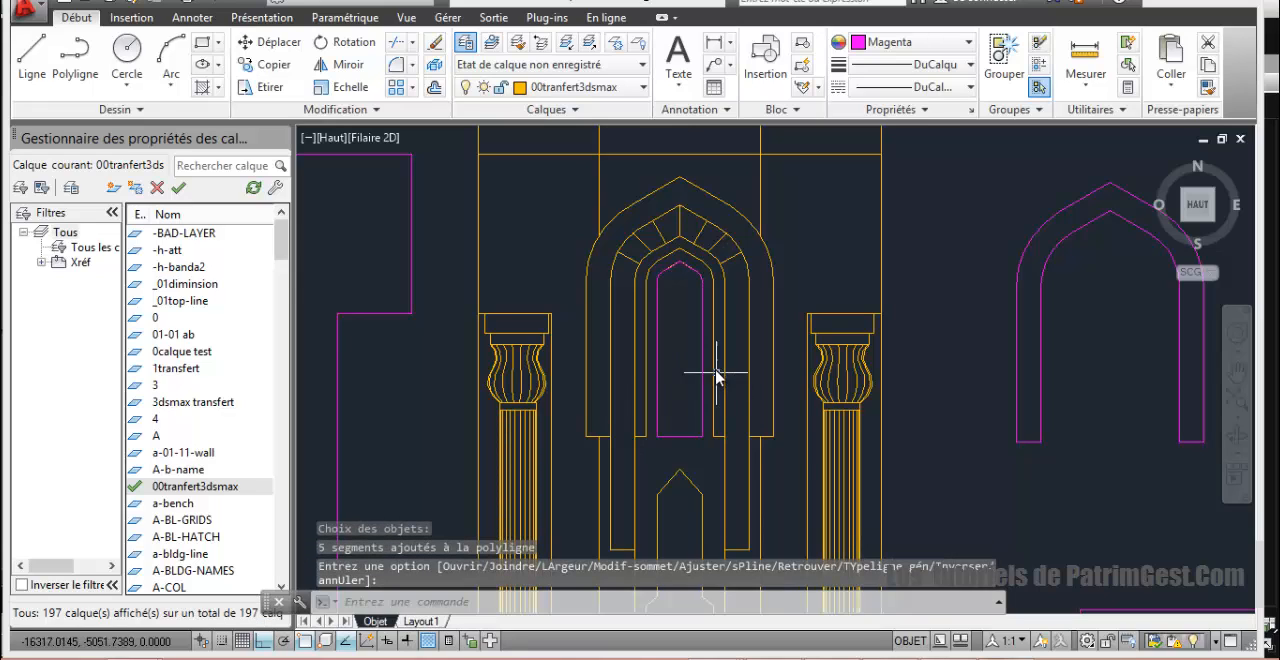
# Step: Move the joined opening outline horizontally right, between the elevation and the traced arch outlines
pyautogui.click(704, 367)
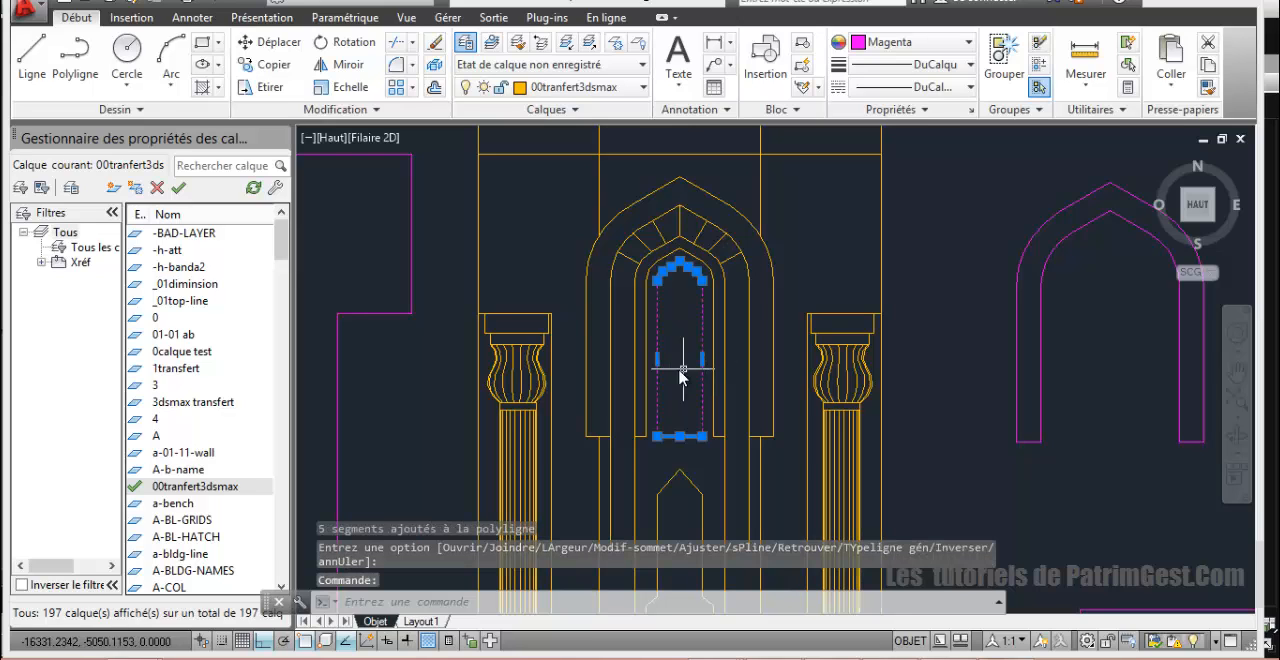
pyautogui.click(281, 50)
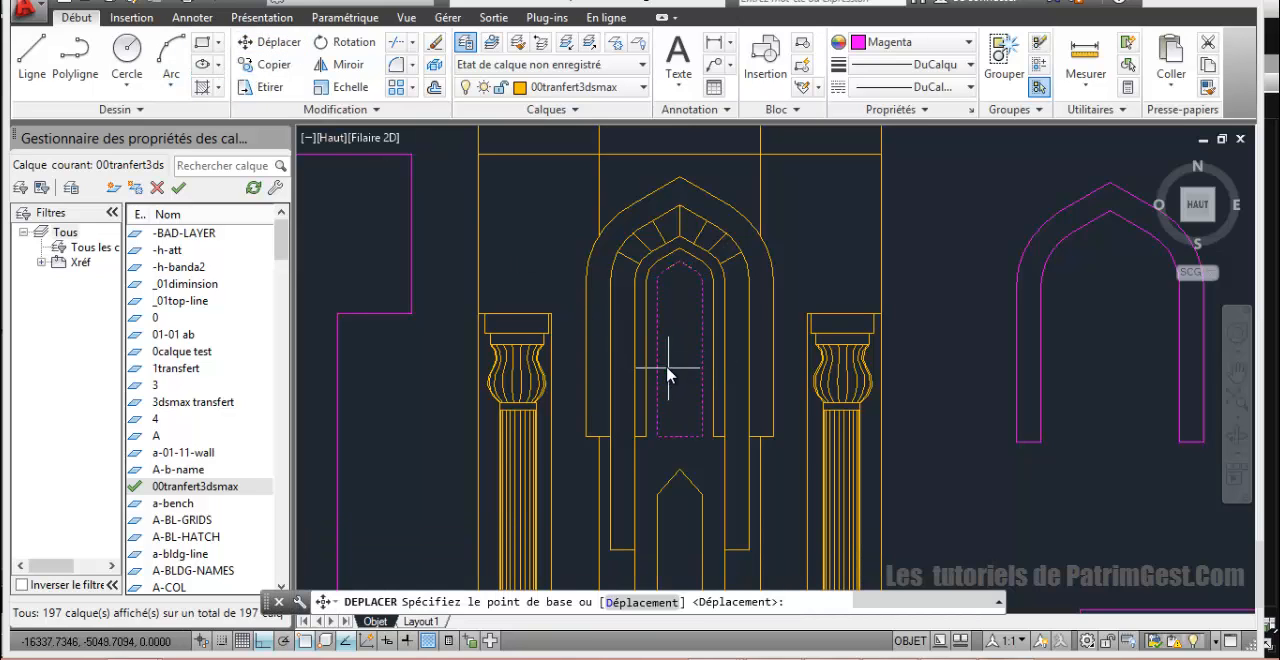
pyautogui.click(659, 360)
pyautogui.click(925, 358)
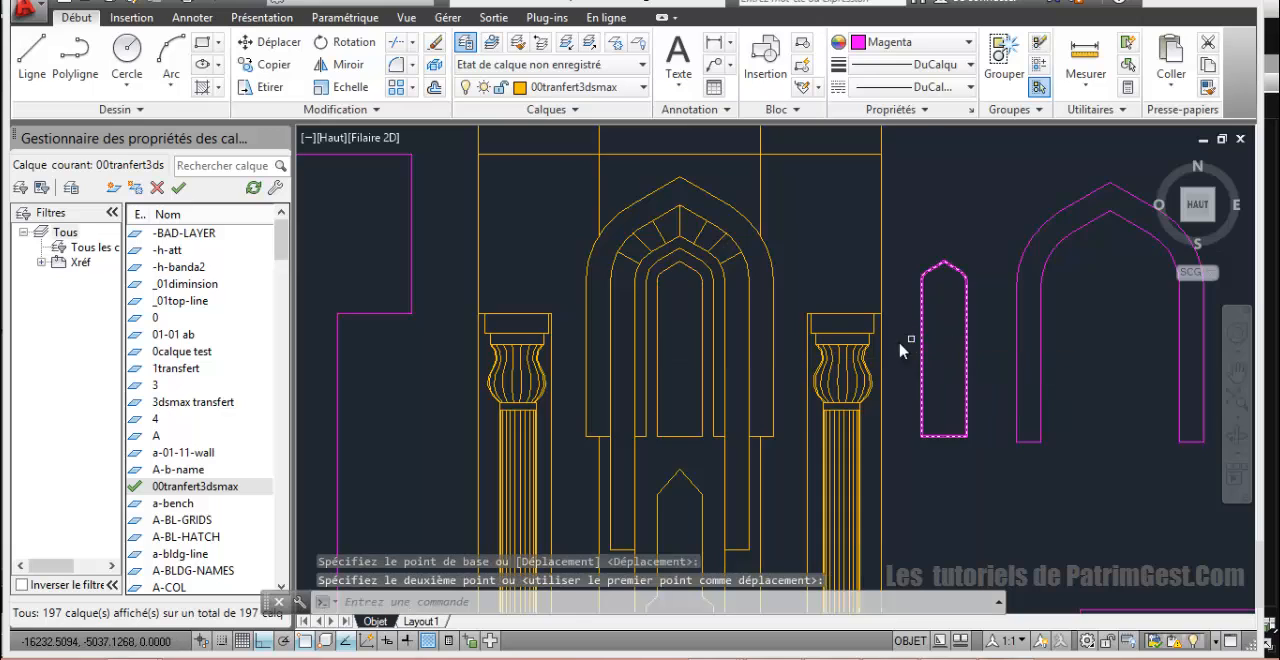
# Step: Measure the horizontal gap between the central opening's lower right corner and the surrounding arch's inner edge
pyautogui.scroll(2, 794, 330)
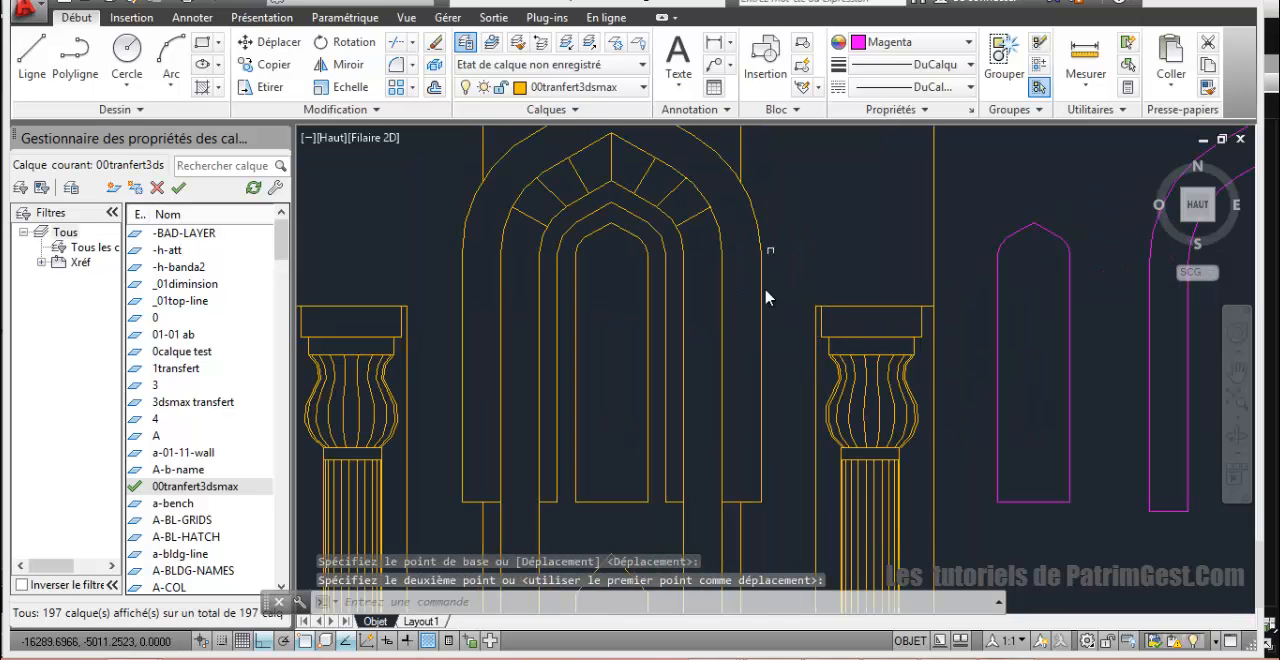
pyautogui.scroll(-2, 712, 323)
pyautogui.scroll(2, 694, 330)
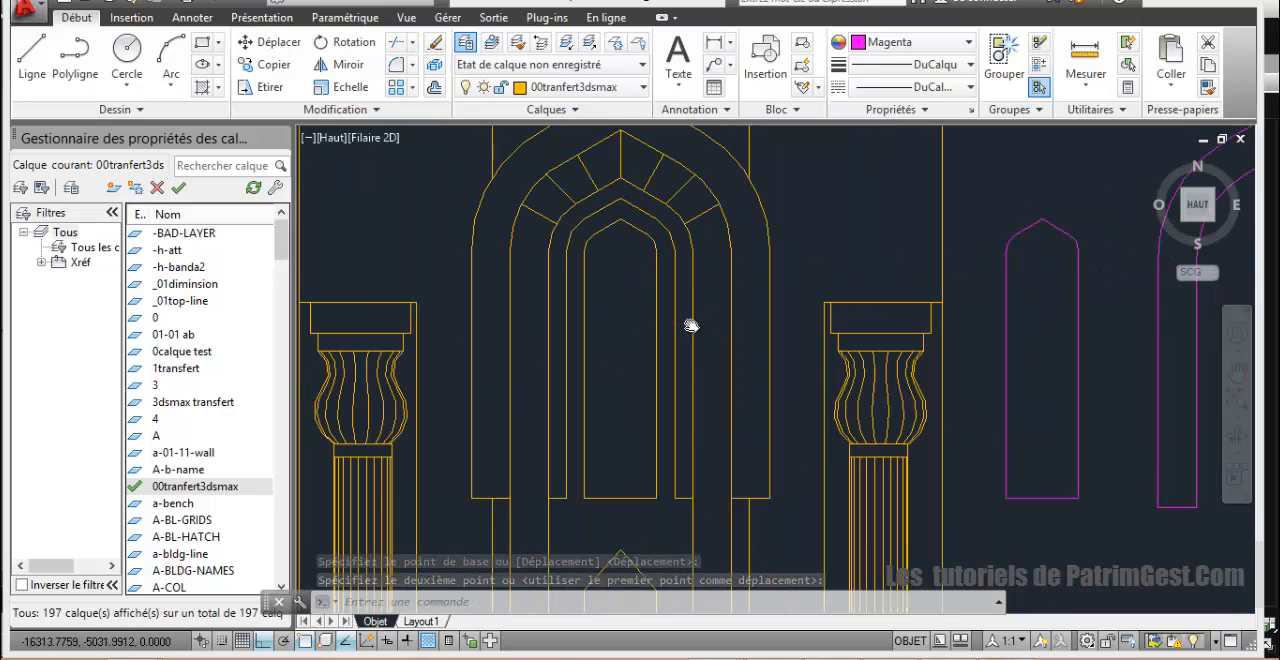
pyautogui.click(1085, 58)
pyautogui.click(684, 494)
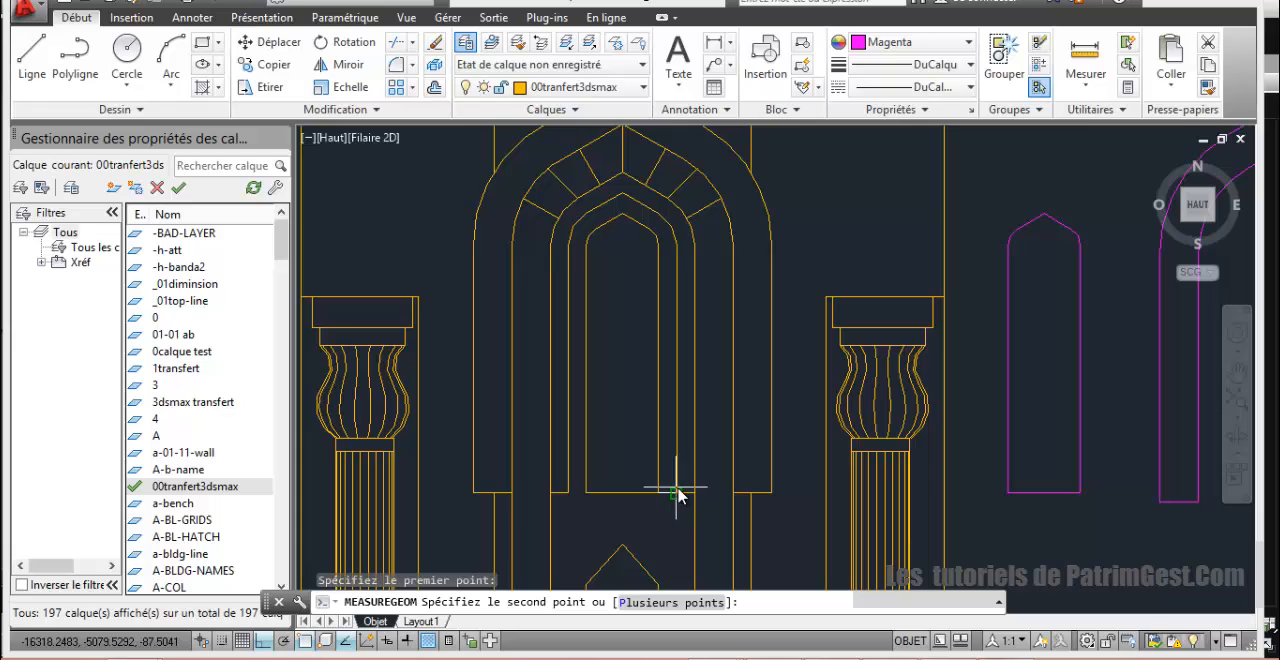
pyautogui.click(677, 496)
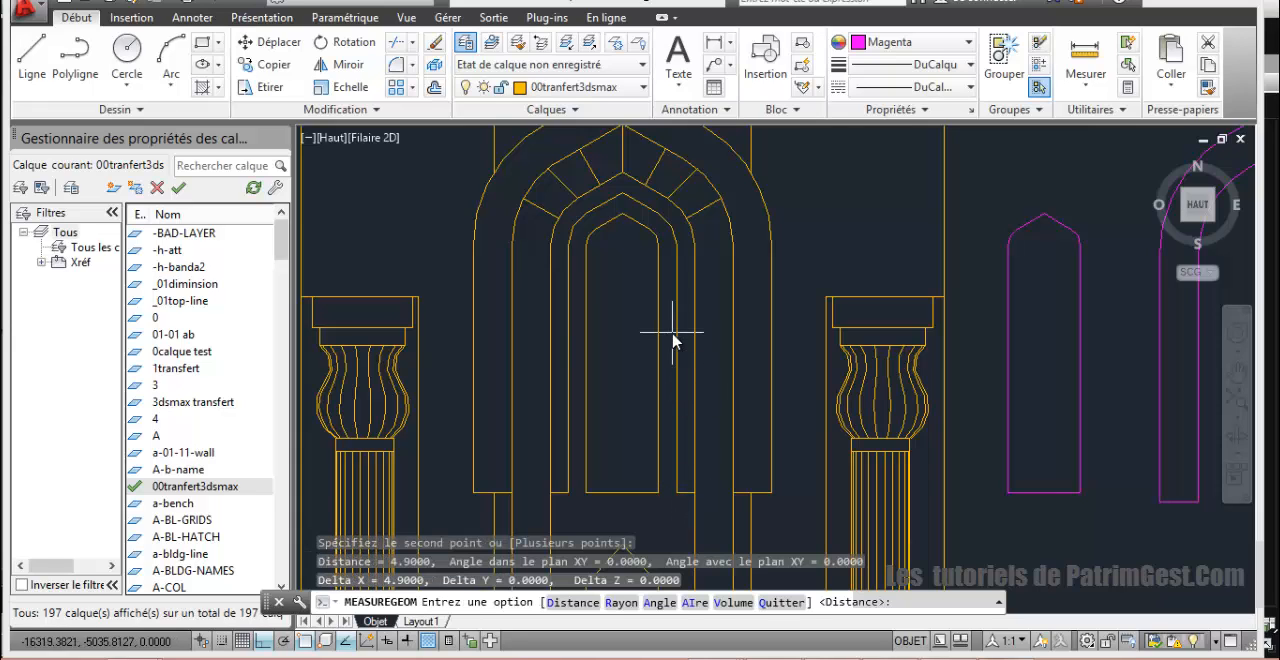
# Step: Offset the central opening's outline copy beside the elevation outward by 4.9
pyautogui.scroll(-2, 667, 332)
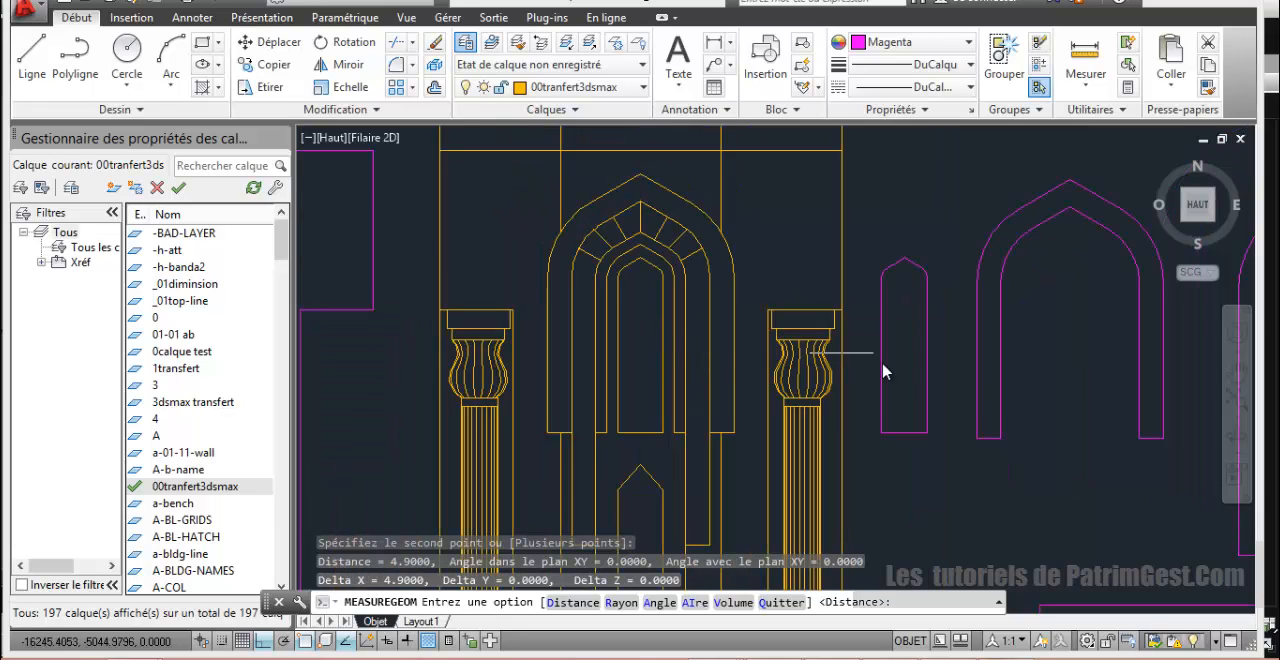
pyautogui.click(434, 64)
pyautogui.write('40')
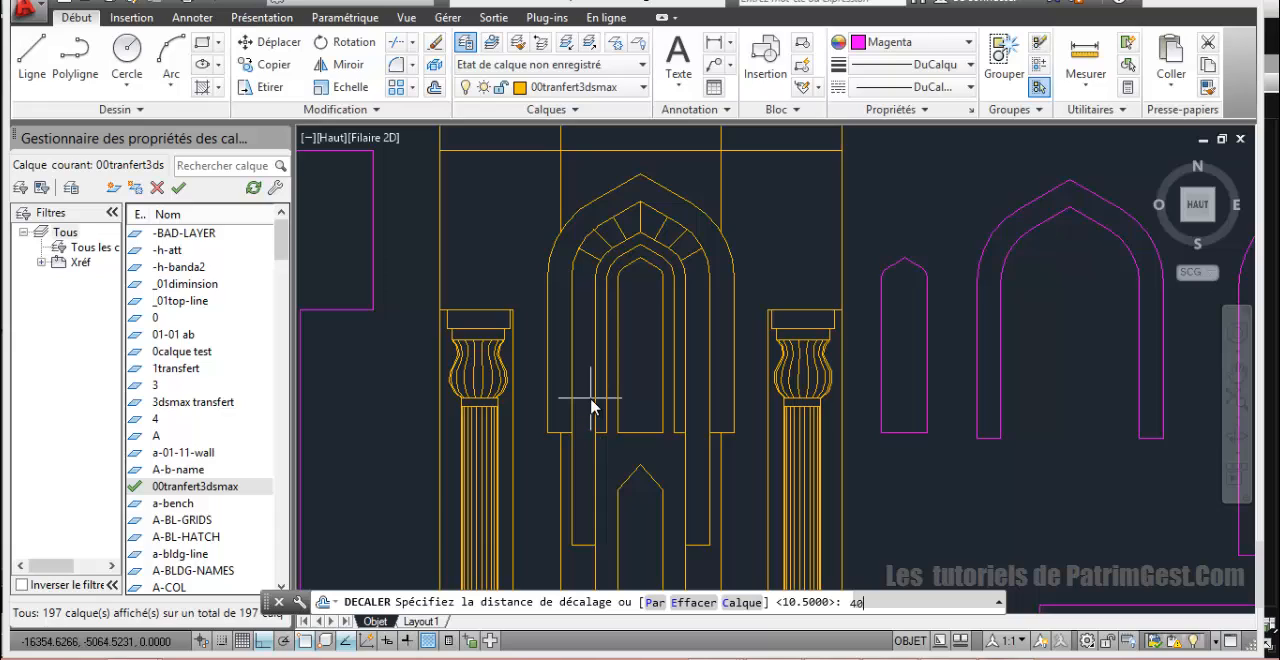
pyautogui.press('Return')
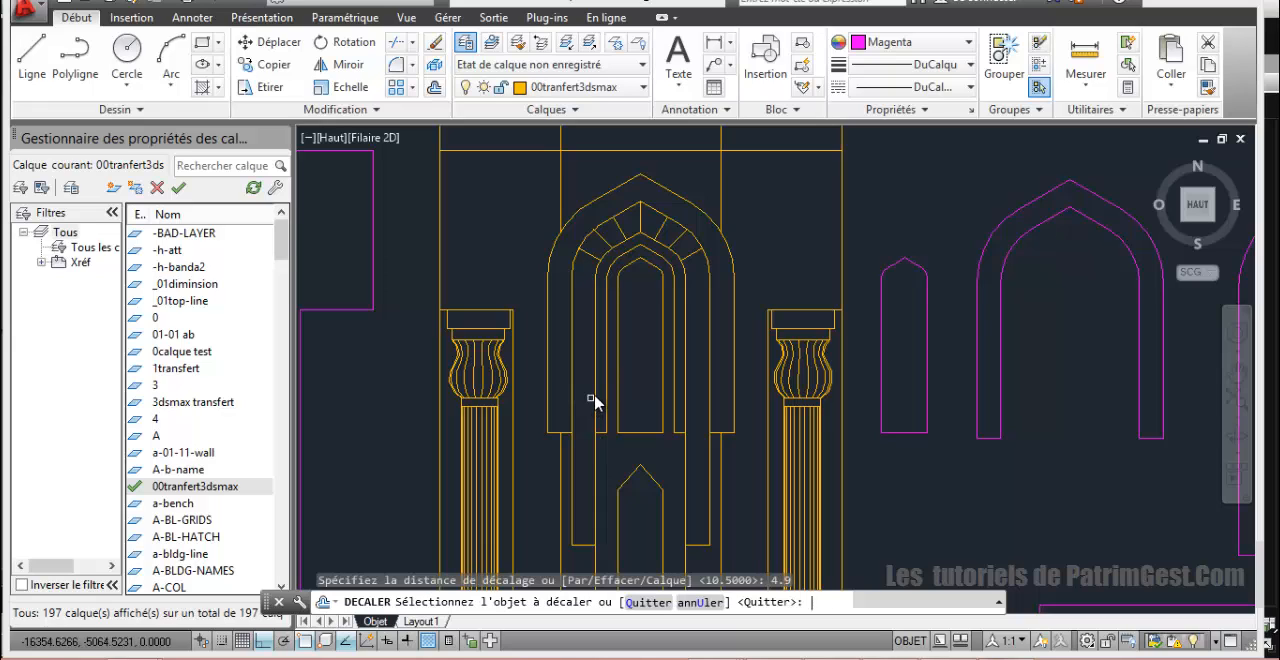
pyautogui.click(903, 432)
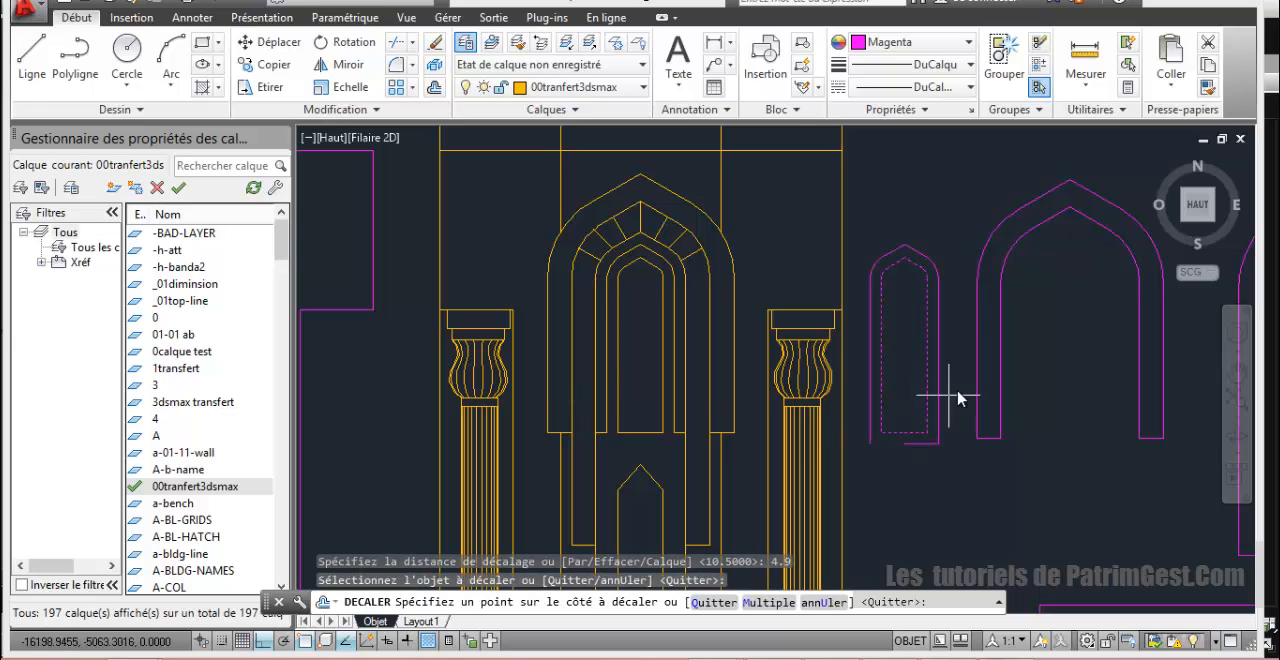
pyautogui.click(868, 402)
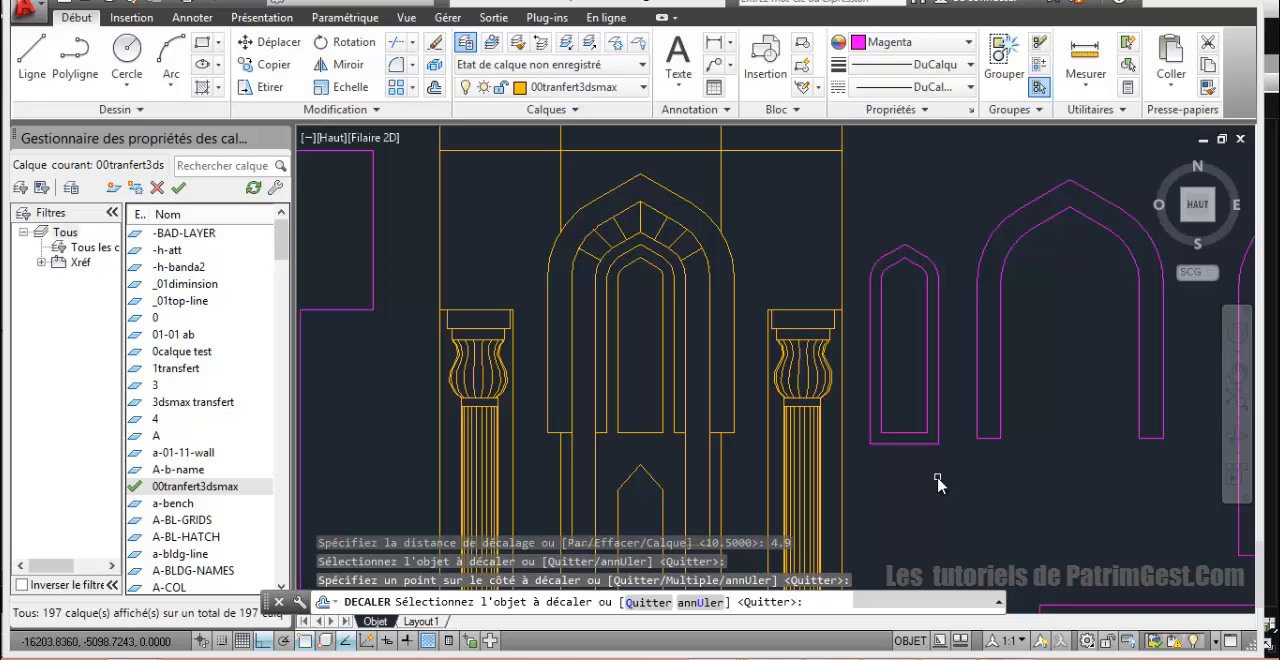
pyautogui.press('Return')
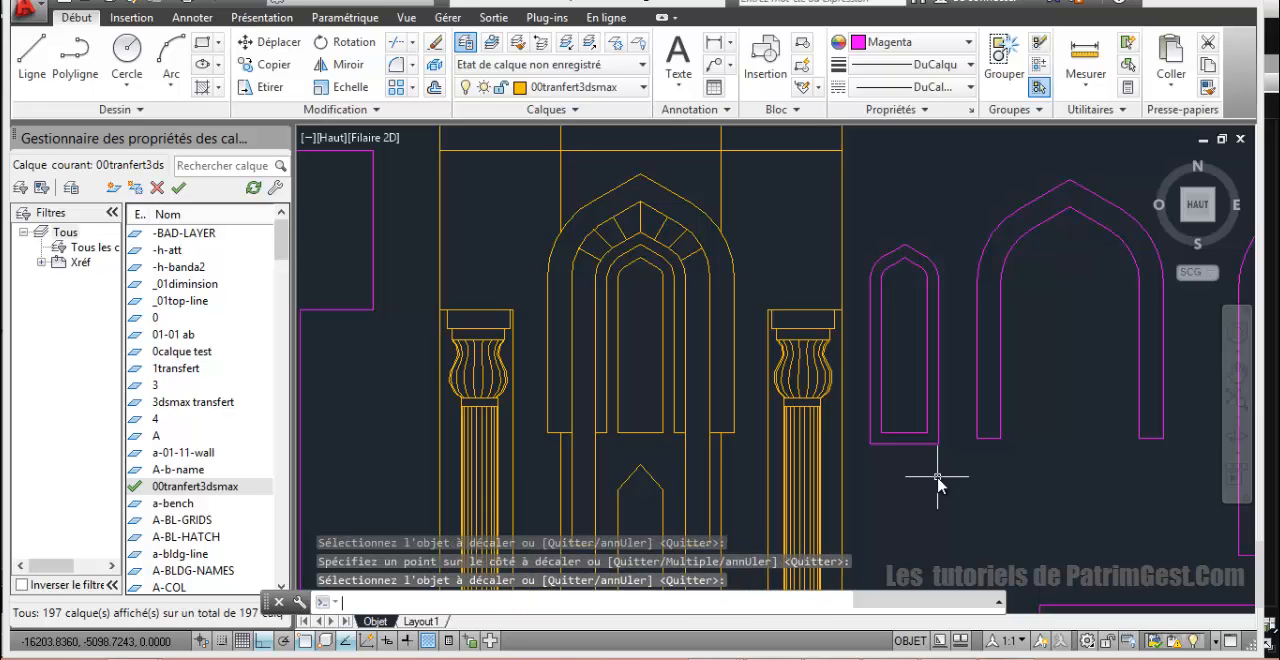
# Step: Offset the new outer outline outward by a further 4.9 to form a second surrounding outline
pyautogui.press('Return')
pyautogui.press('Return')
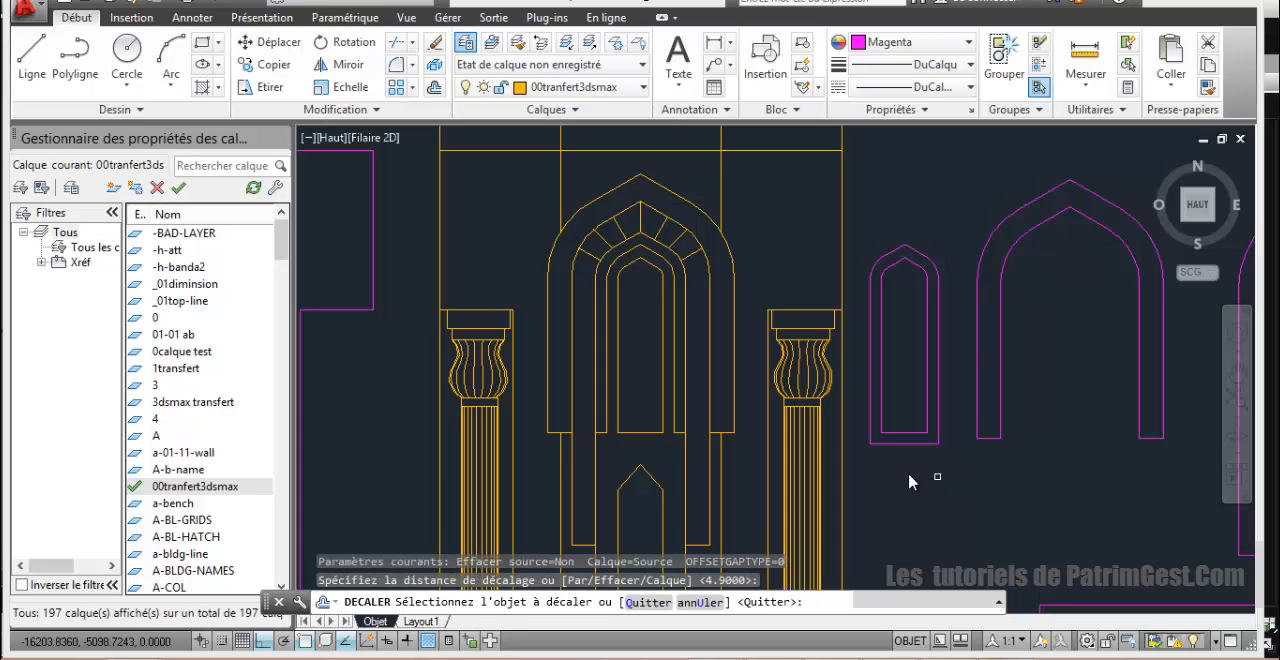
pyautogui.click(906, 454)
pyautogui.click(910, 466)
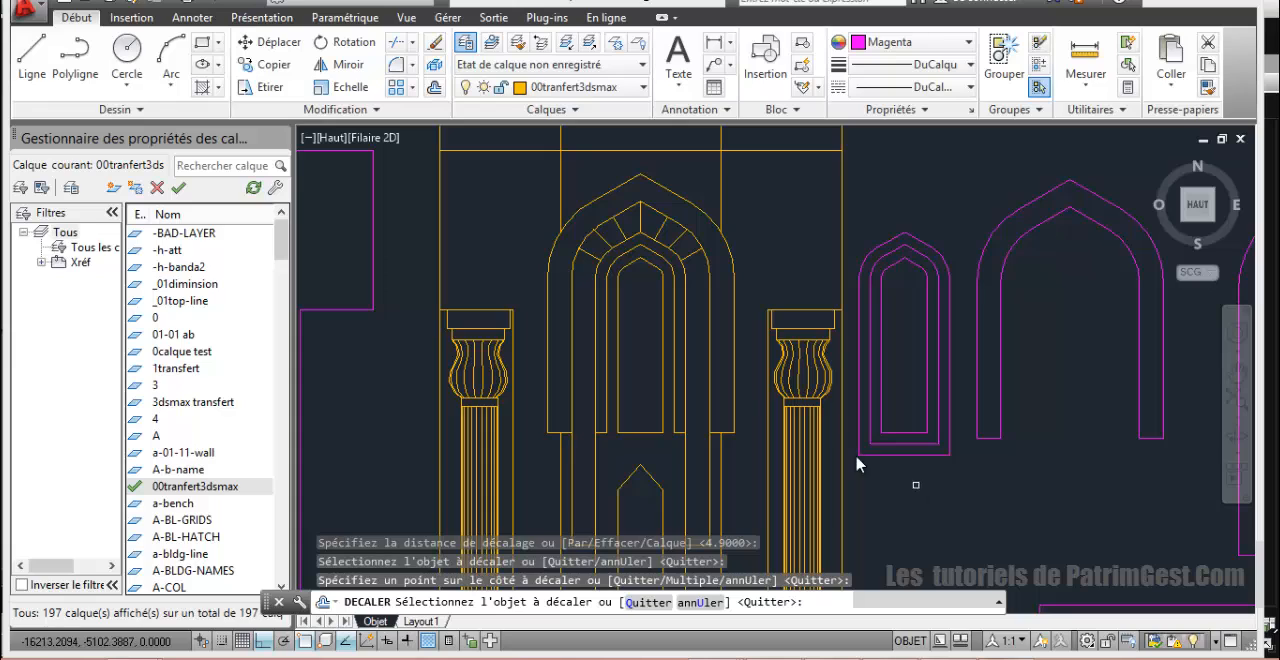
# Step: Draw horizontal lines from both lower corners of the inner opening out to the outermost offset outline
pyautogui.click(31, 55)
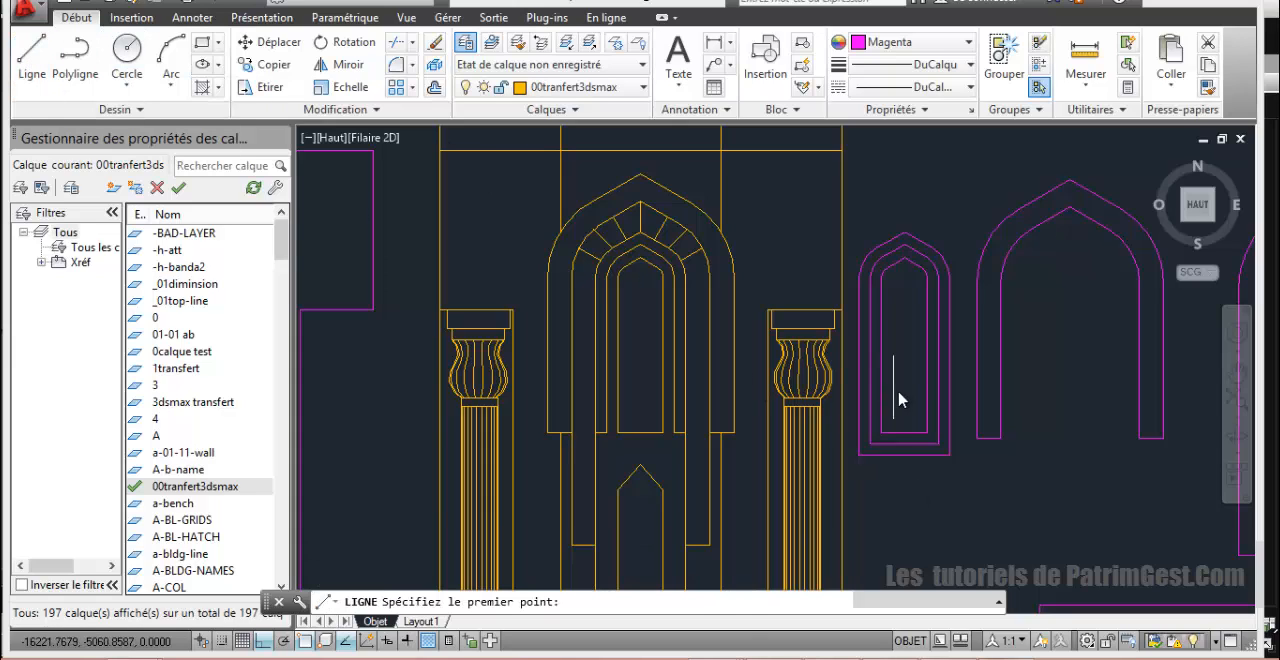
pyautogui.click(929, 434)
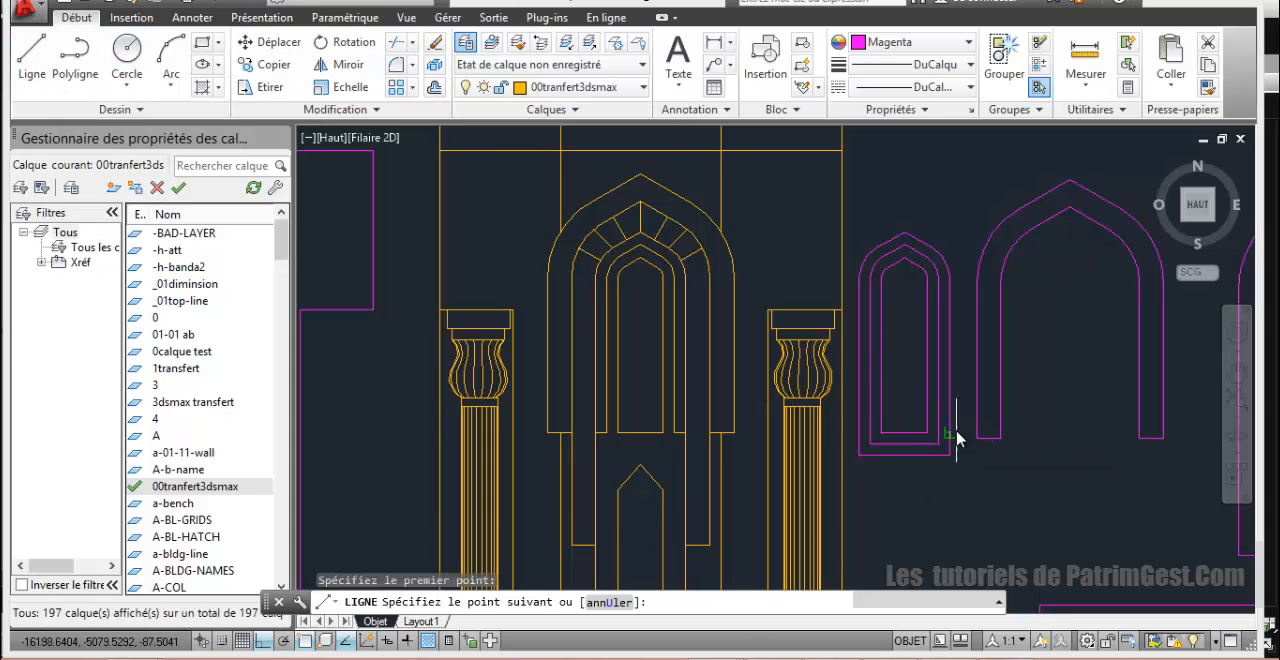
pyautogui.rightClick(924, 500)
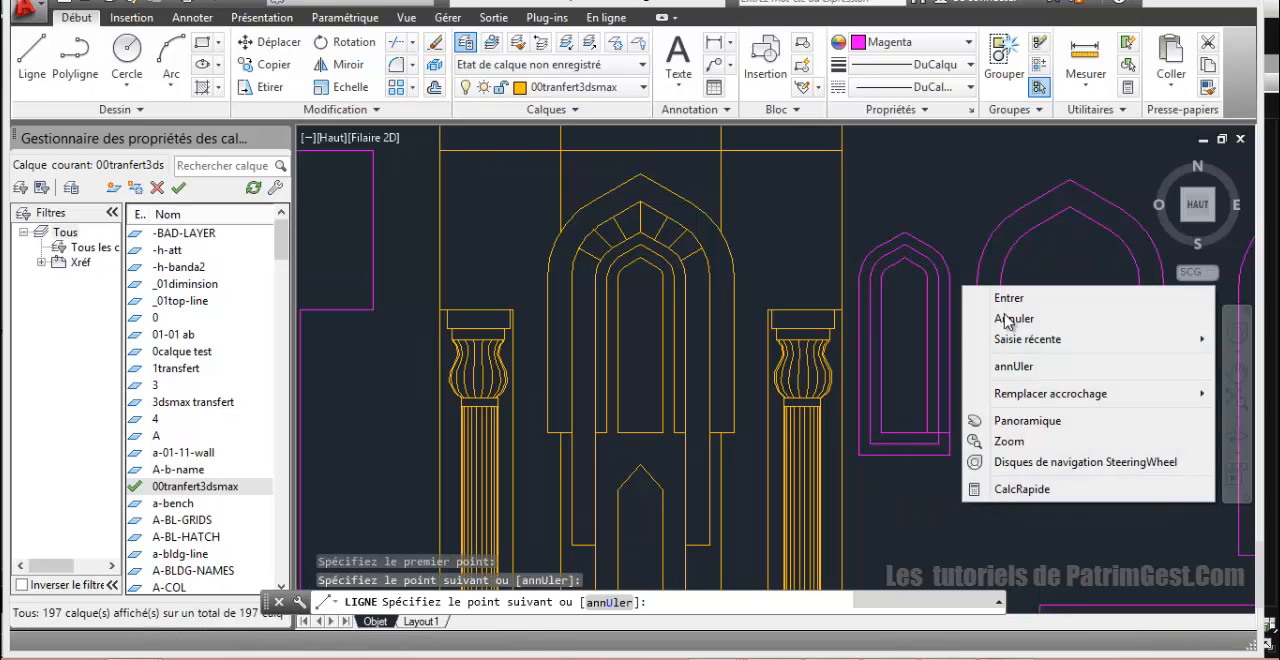
pyautogui.click(1000, 298)
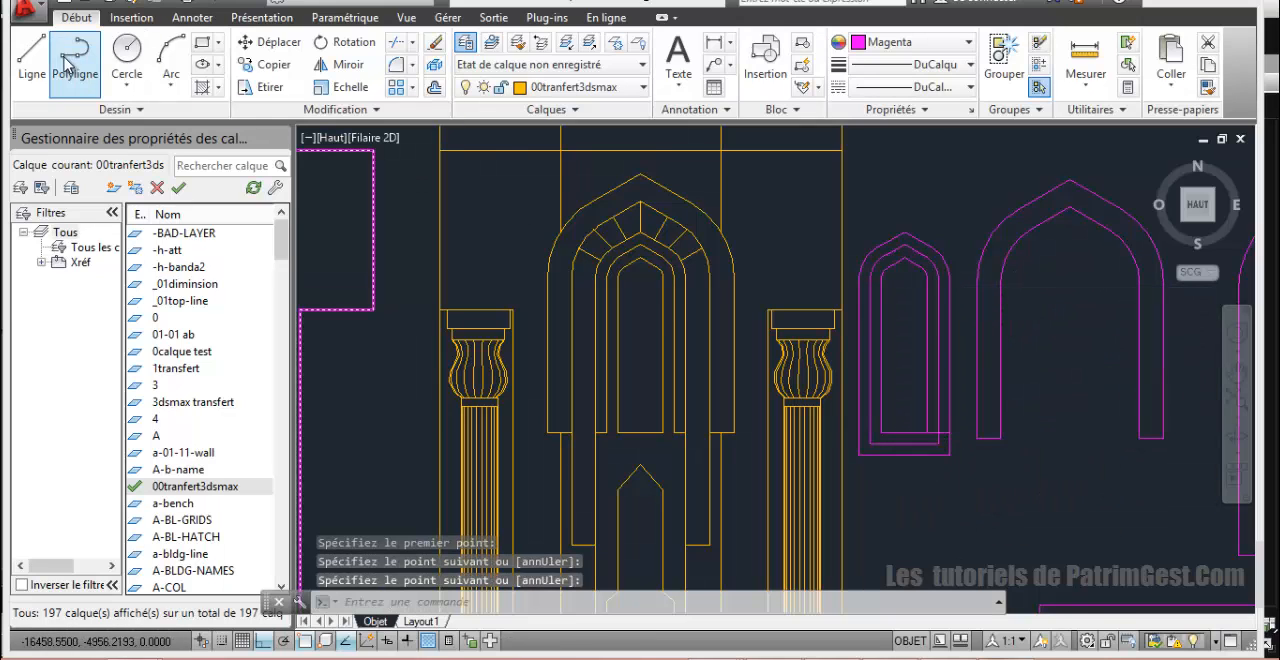
pyautogui.click(33, 55)
pyautogui.click(882, 434)
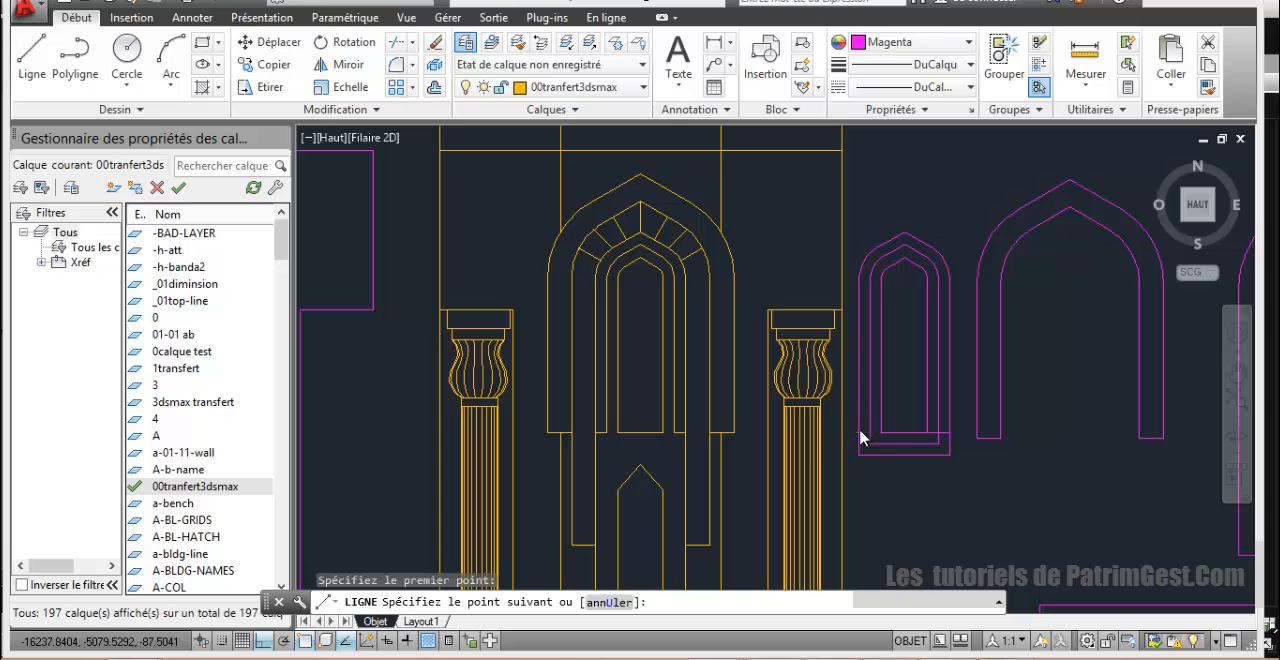
pyautogui.rightClick(908, 472)
pyautogui.click(954, 268)
pyautogui.scroll(3, 951, 391)
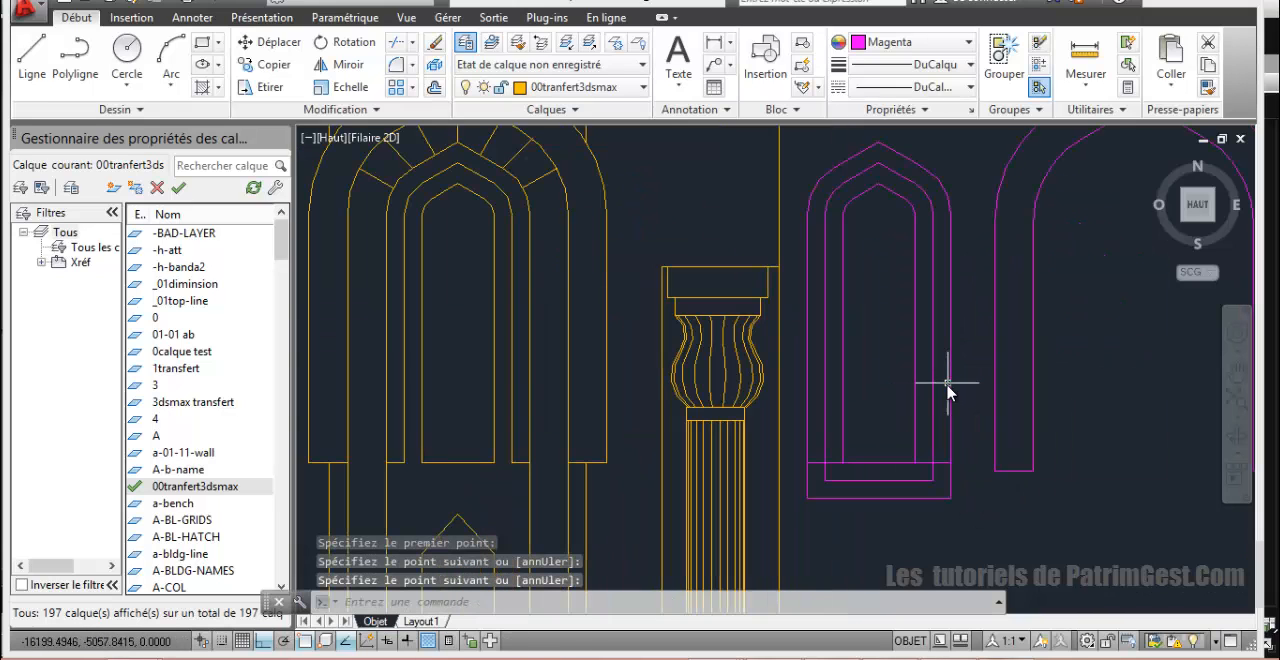
# Step: Try to trim the bottom edge of the inner offset outline below the opening's base line
pyautogui.scroll(2, 900, 368)
pyautogui.moveTo(900, 368); pyautogui.dragTo(902, 362, button='middle')
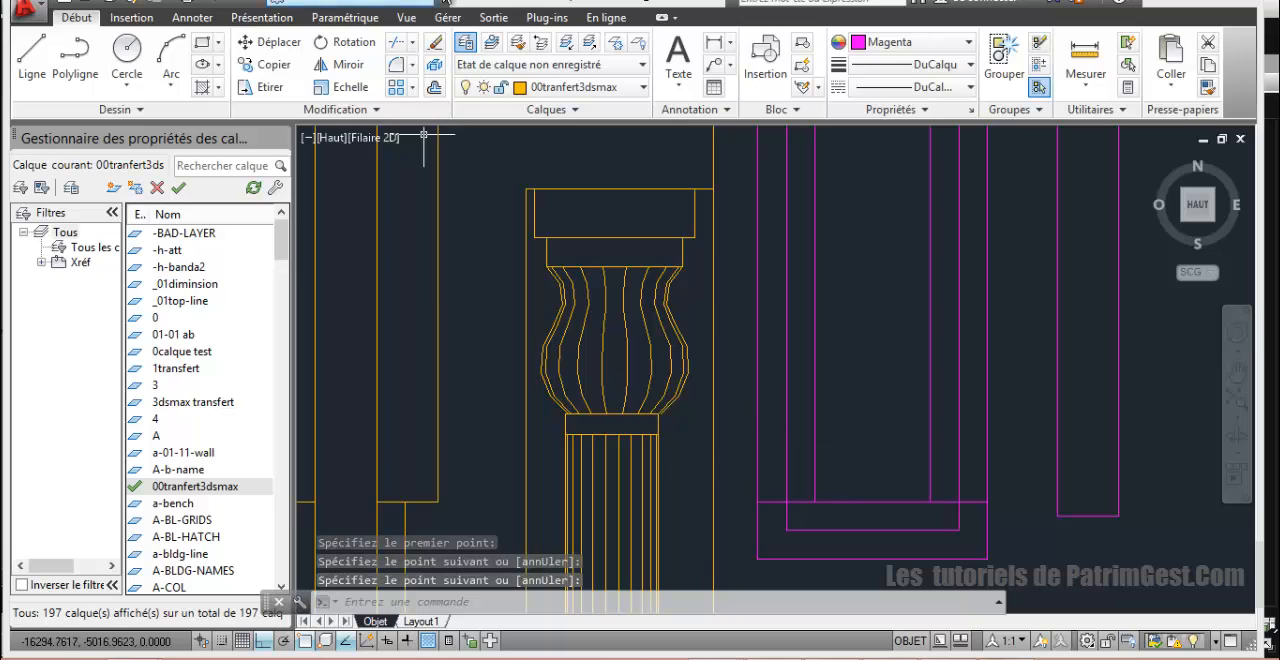
pyautogui.click(397, 42)
pyautogui.press('Return')
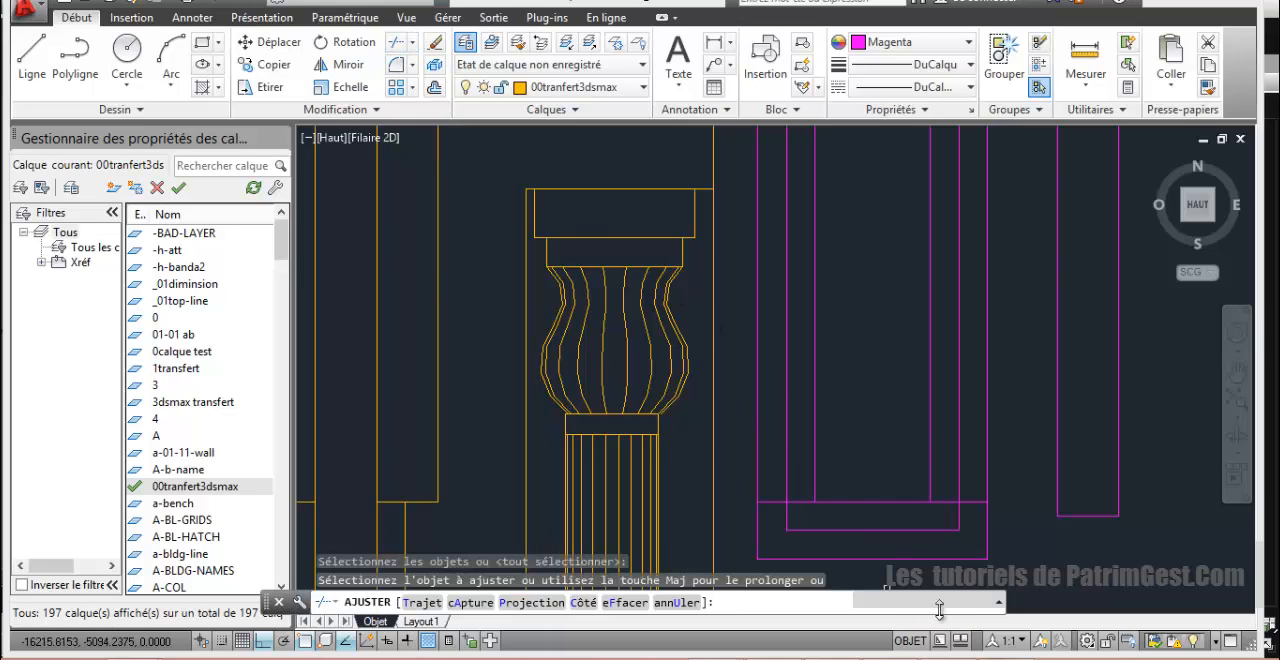
pyautogui.click(893, 531)
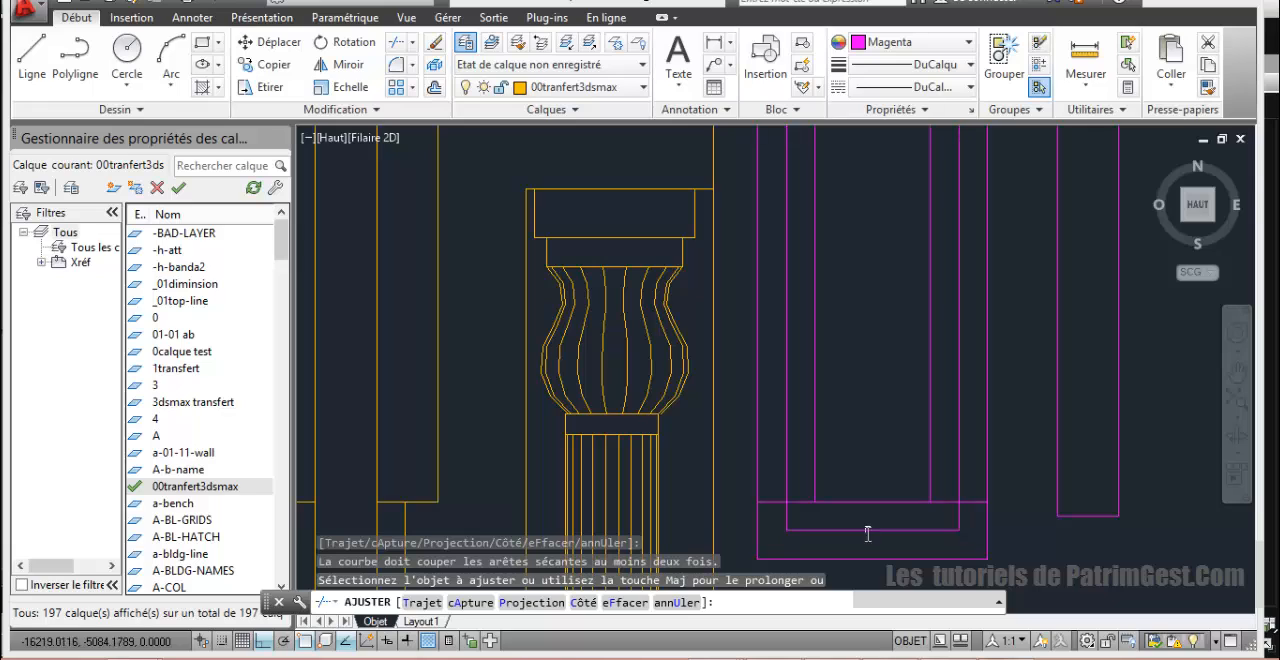
# Step: Explode the two offset outlines around the opening into separate segments
pyautogui.click(438, 67)
pyautogui.click(763, 449)
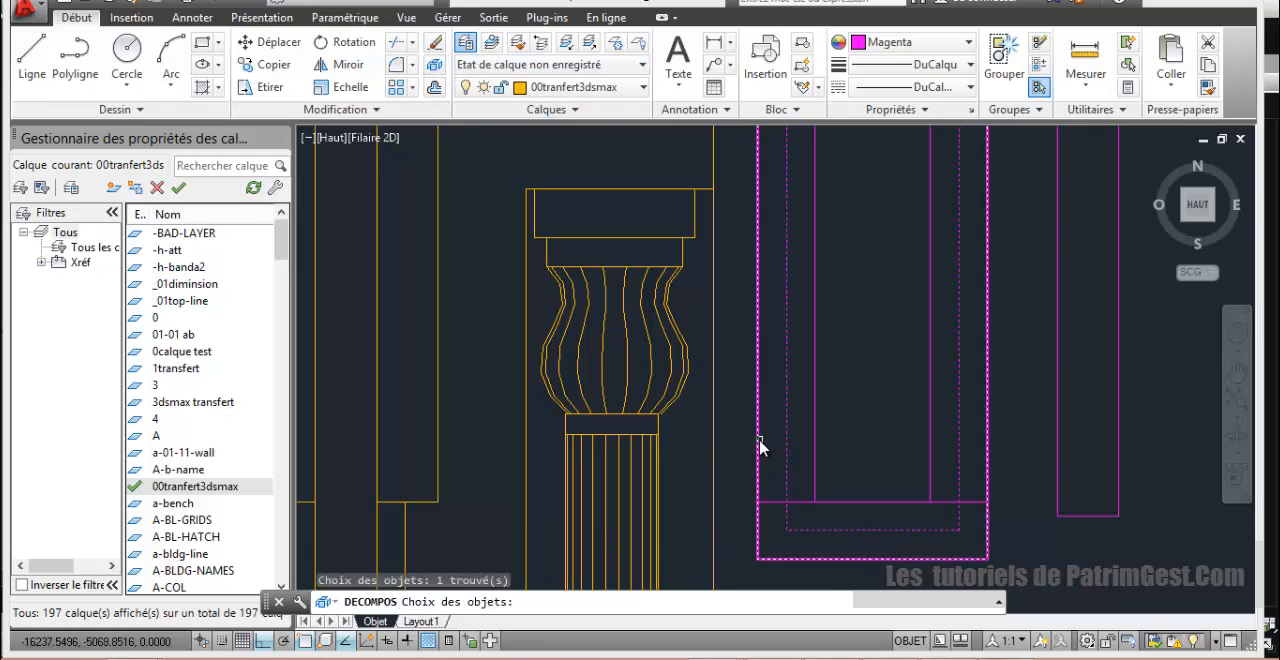
pyautogui.click(758, 444)
pyautogui.press('Return')
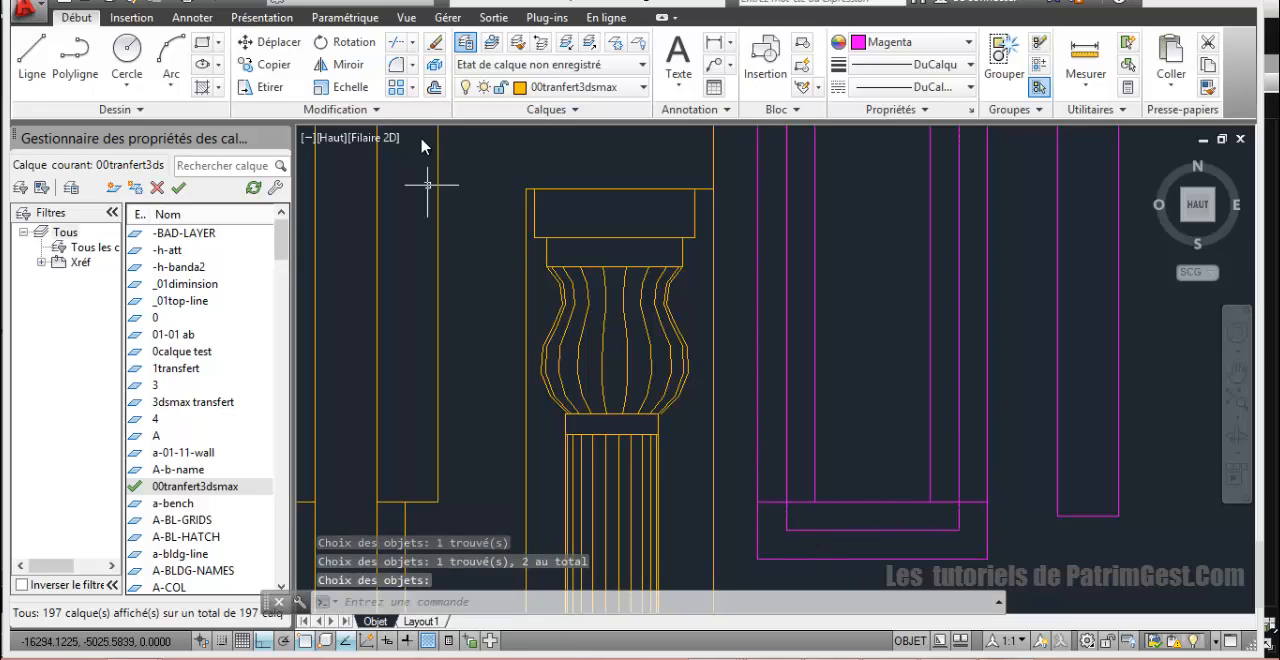
# Step: Erase the bottom segments of both exploded outlines below the opening's base line
pyautogui.click(855, 570)
pyautogui.click(833, 528)
pyautogui.press('Delete')
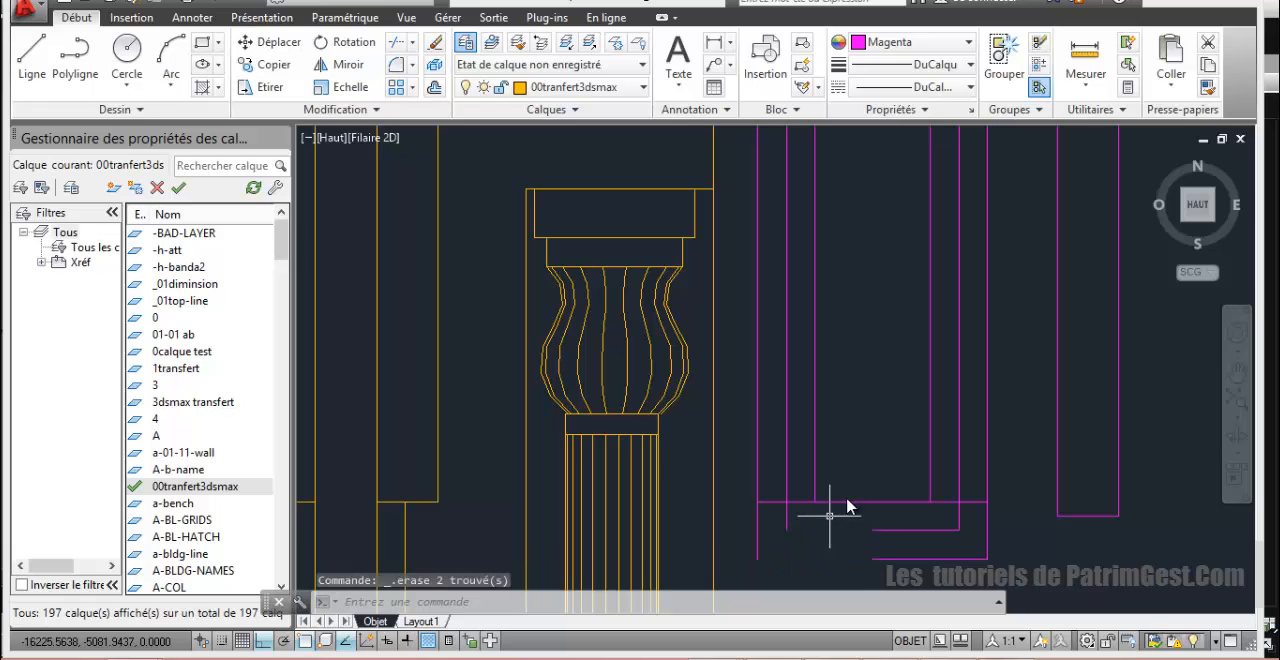
pyautogui.click(912, 584)
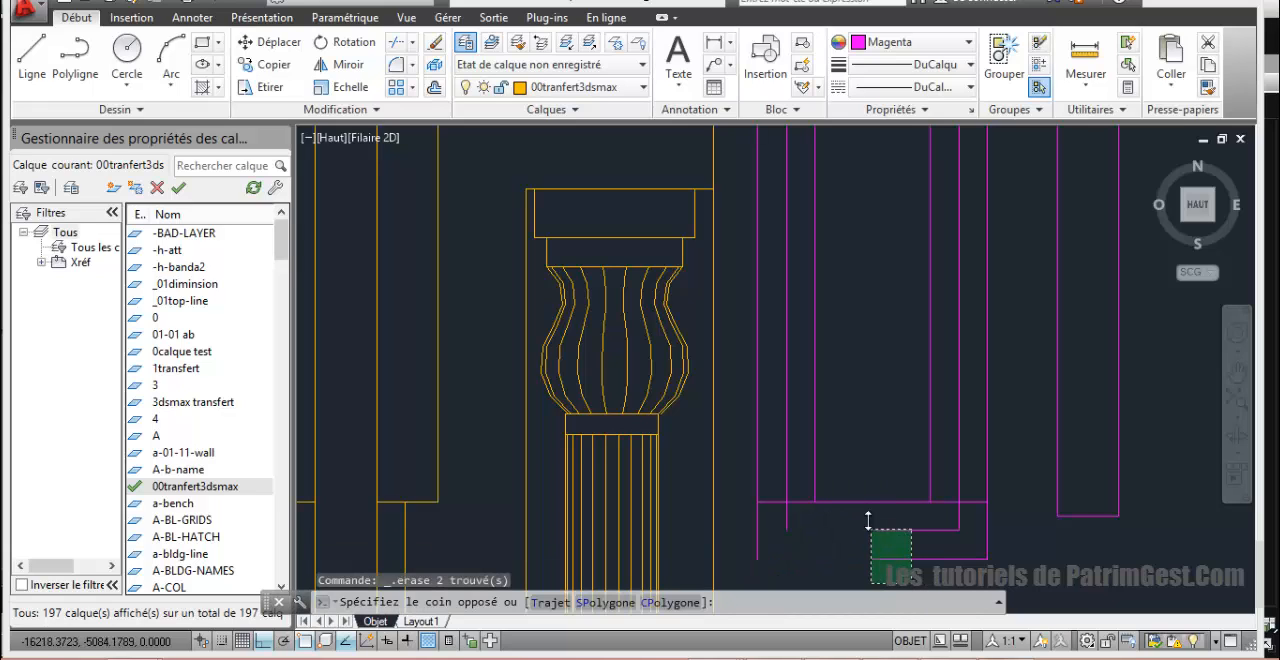
pyautogui.click(869, 527)
pyautogui.press('Delete')
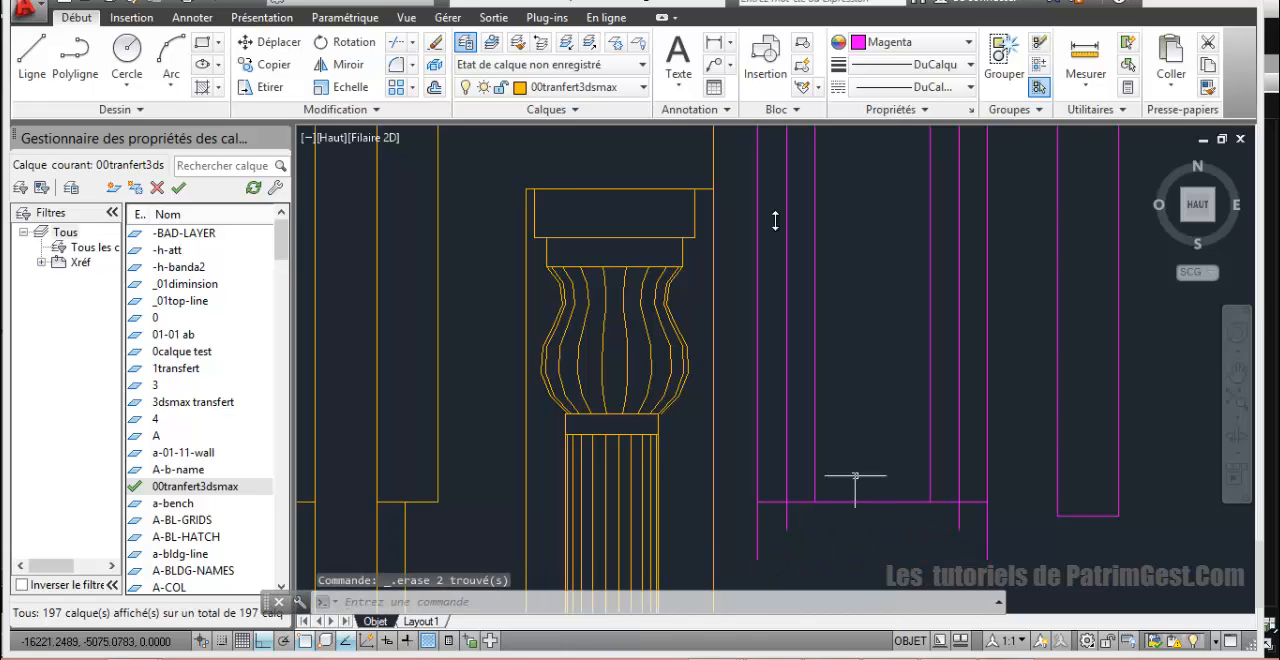
# Step: Trim the outline legs below the base line and the base line pieces between the opening and the surrounding band
pyautogui.click(396, 42)
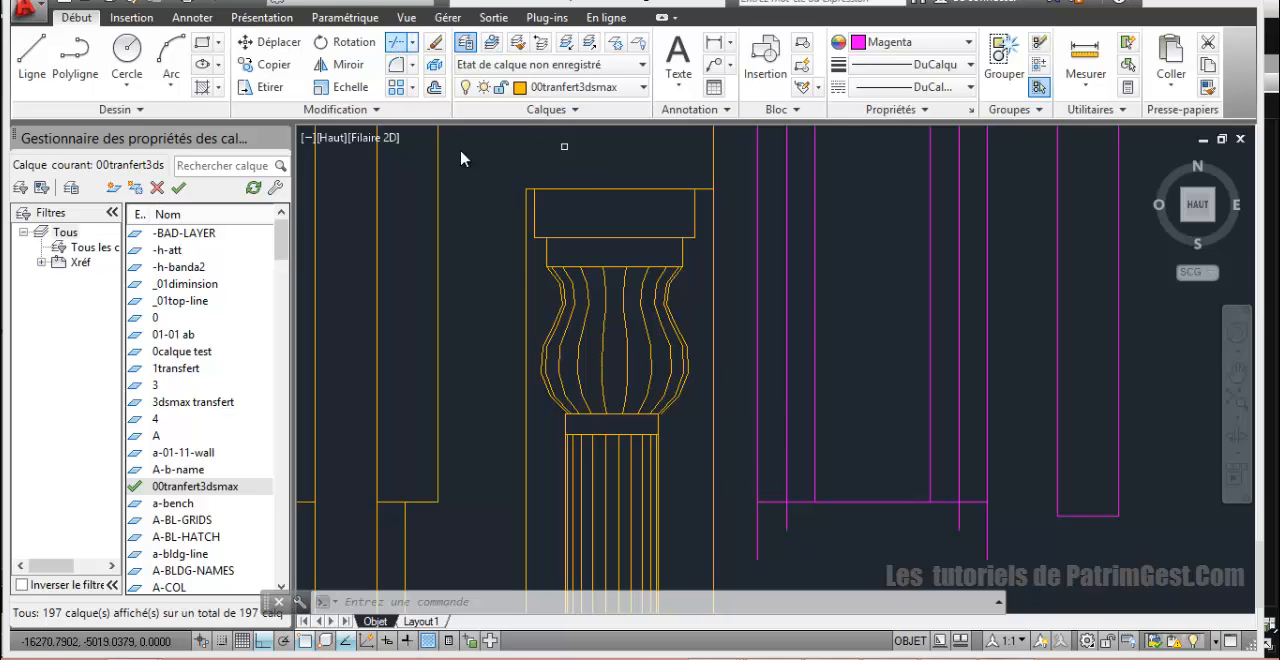
pyautogui.press('Return')
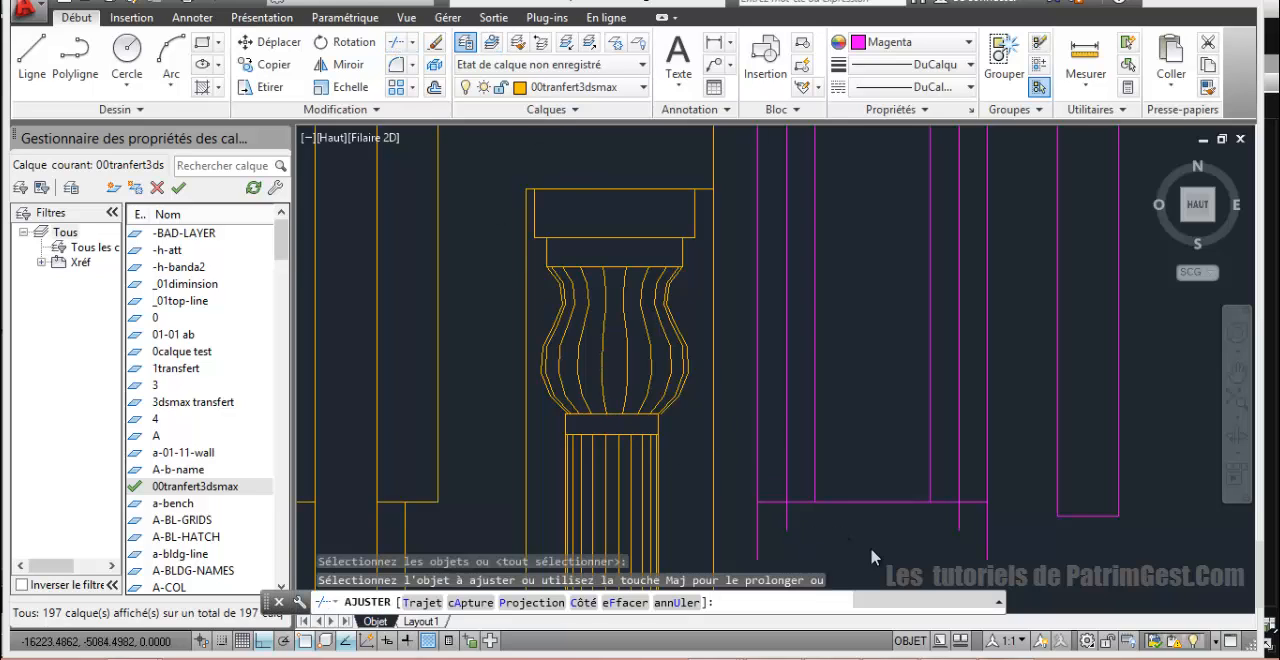
pyautogui.click(744, 525)
pyautogui.click(800, 503)
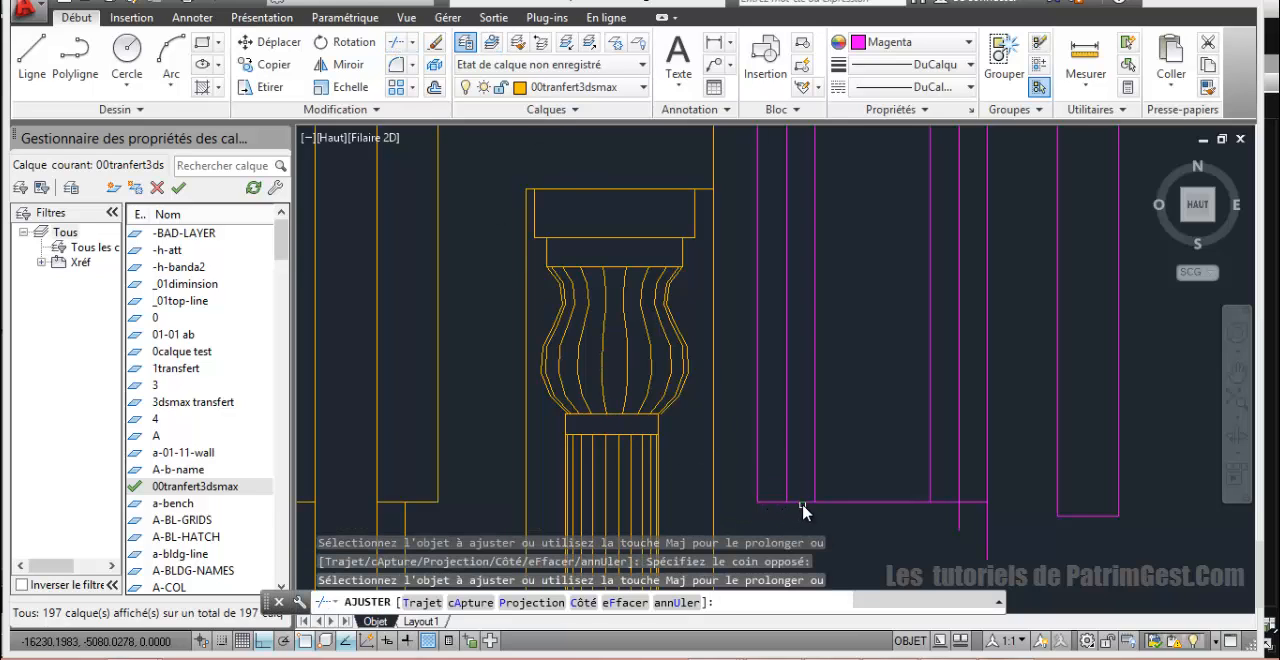
pyautogui.click(957, 525)
pyautogui.scroll(-4, 932, 516)
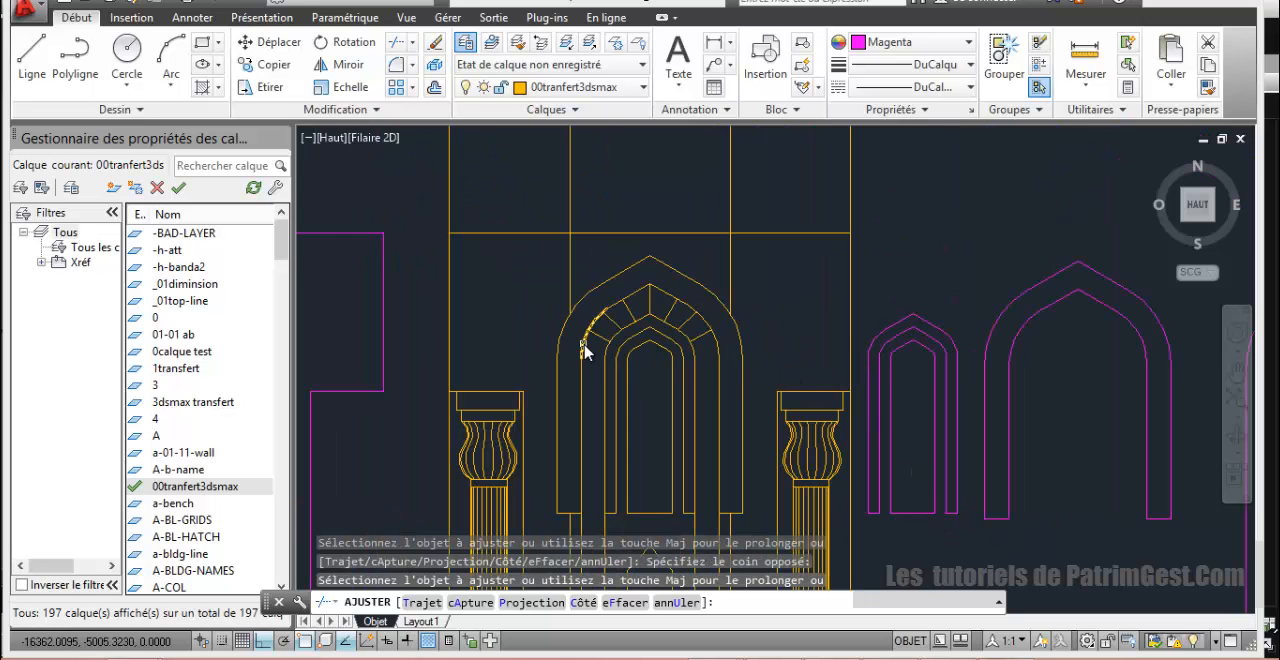
pyautogui.rightClick(948, 251)
pyautogui.click(962, 257)
pyautogui.scroll(-2, 963, 263)
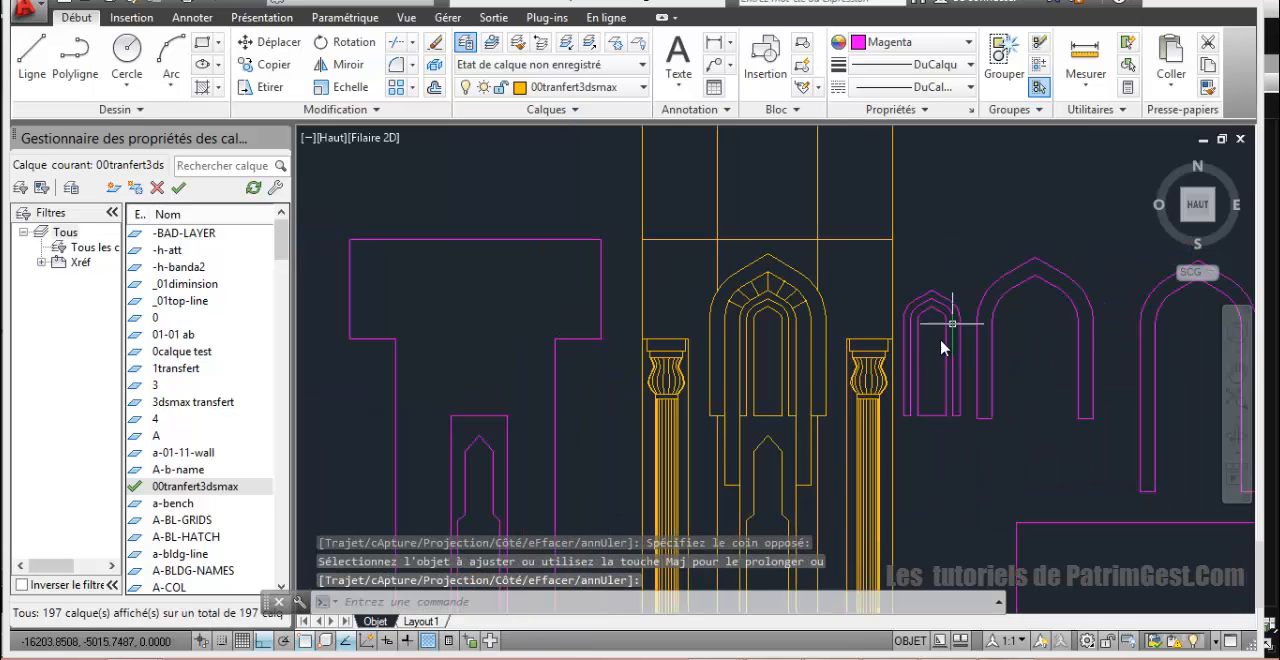
# Step: Examine the column capitals and the surround of the star-patterned lattice panel at the base of the minaret elevation
pyautogui.moveTo(818, 306); pyautogui.dragTo(578, 238, button='middle')
pyautogui.scroll(4, 623, 288)
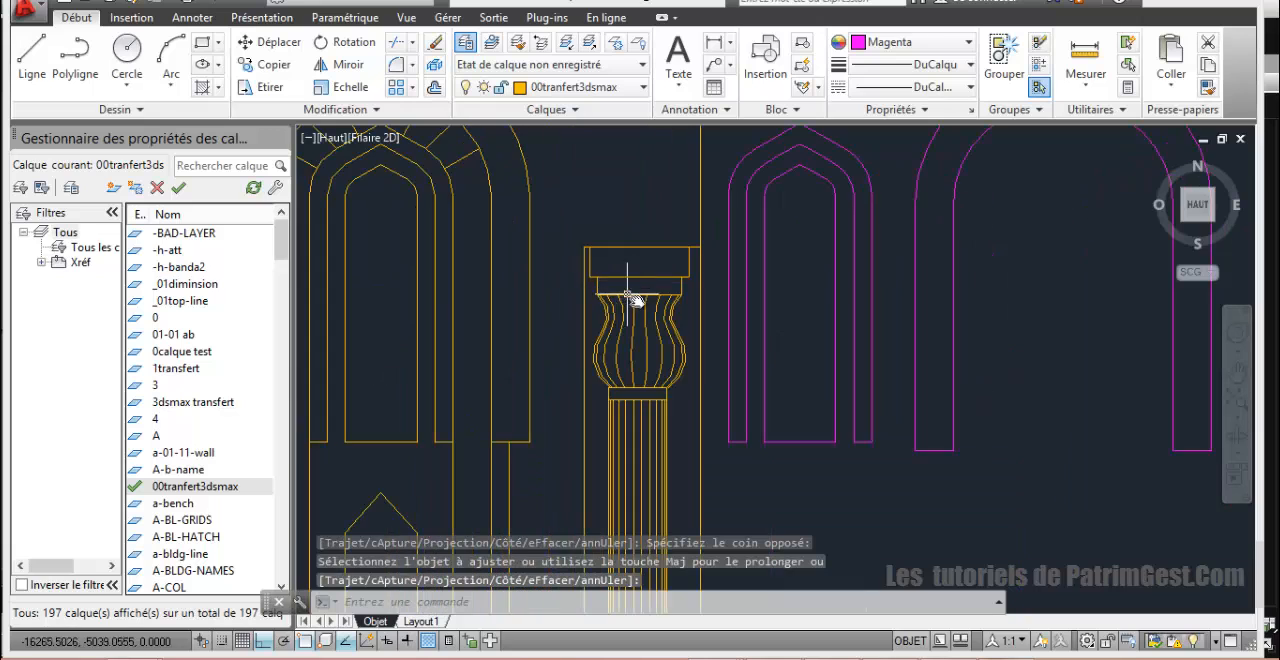
pyautogui.moveTo(633, 292); pyautogui.dragTo(516, 256, button='middle')
pyautogui.scroll(-6, 585, 258)
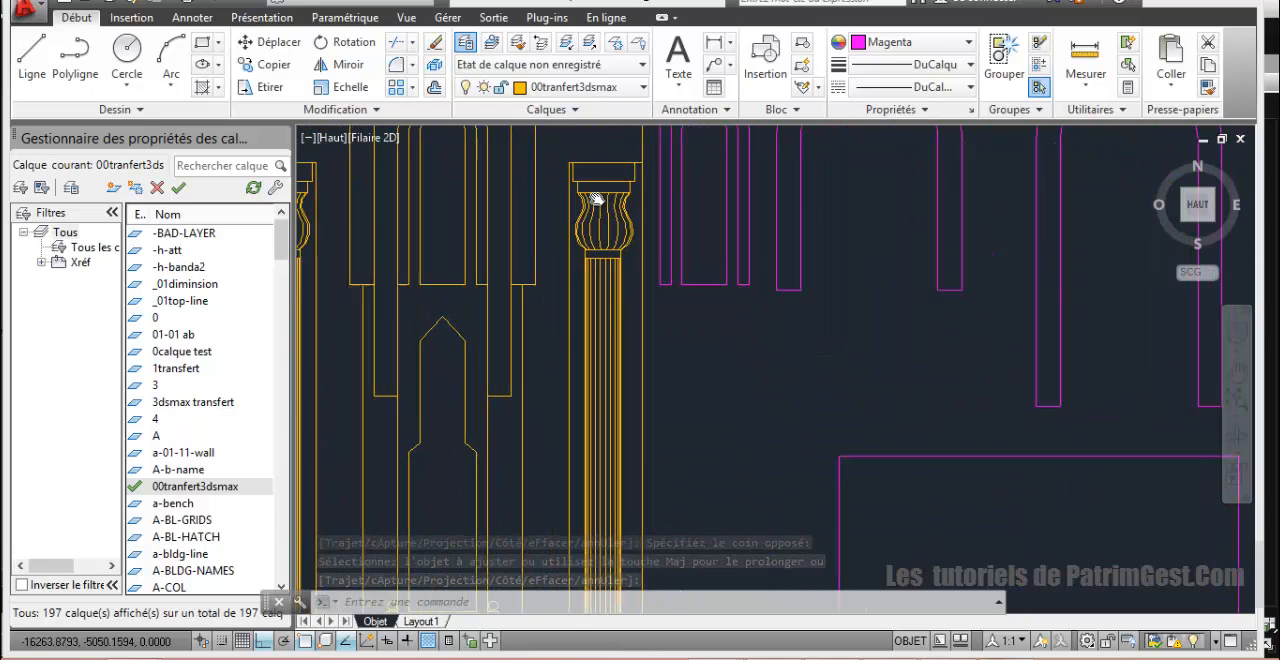
pyautogui.moveTo(586, 294); pyautogui.dragTo(737, 320, button='middle')
pyautogui.scroll(5, 737, 334)
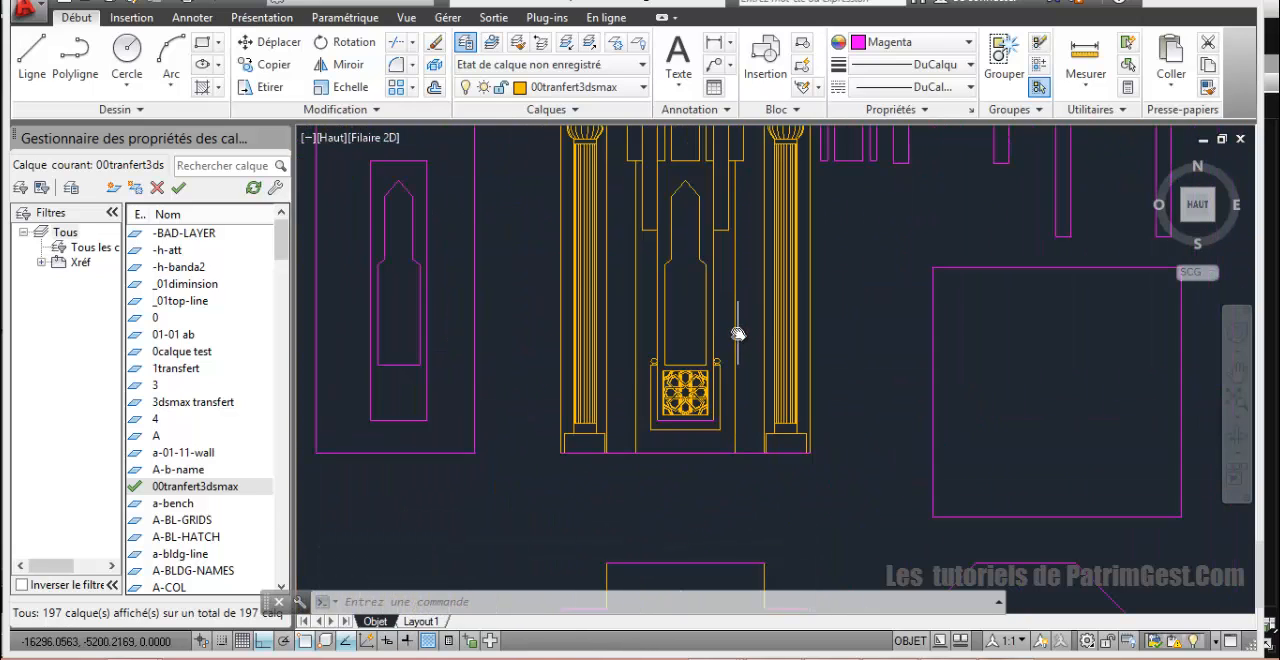
pyautogui.scroll(6, 729, 330)
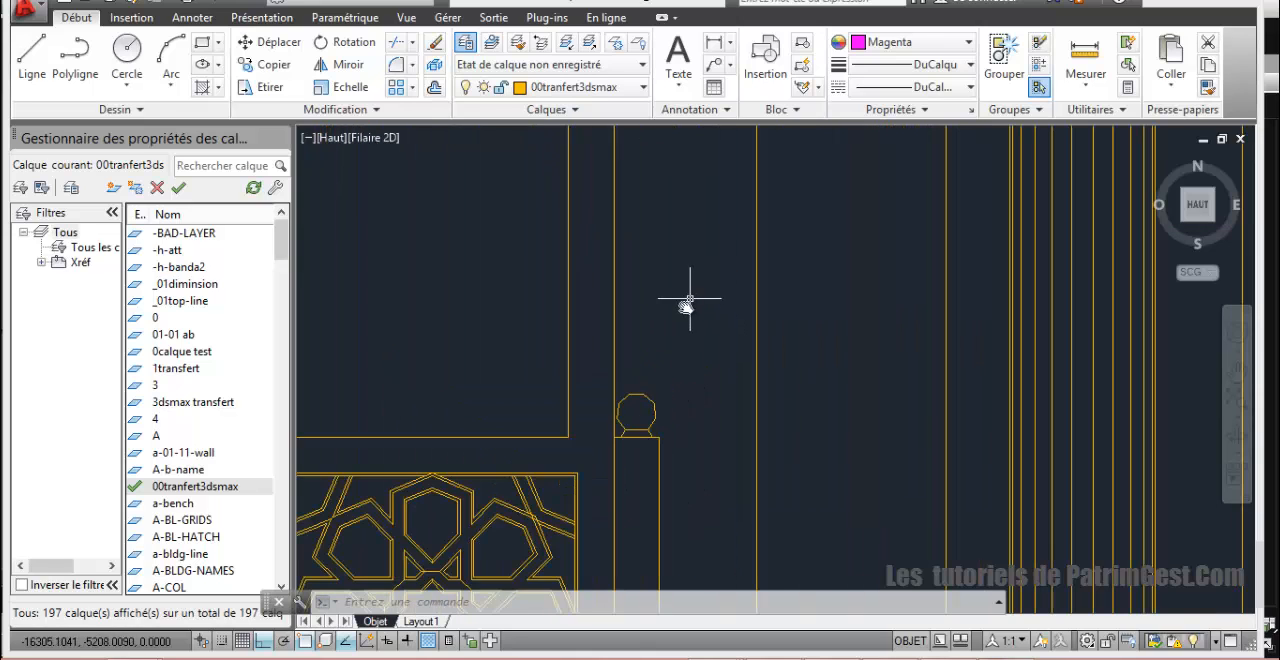
pyautogui.moveTo(686, 294); pyautogui.dragTo(686, 199, button='middle')
pyautogui.scroll(-5, 677, 251)
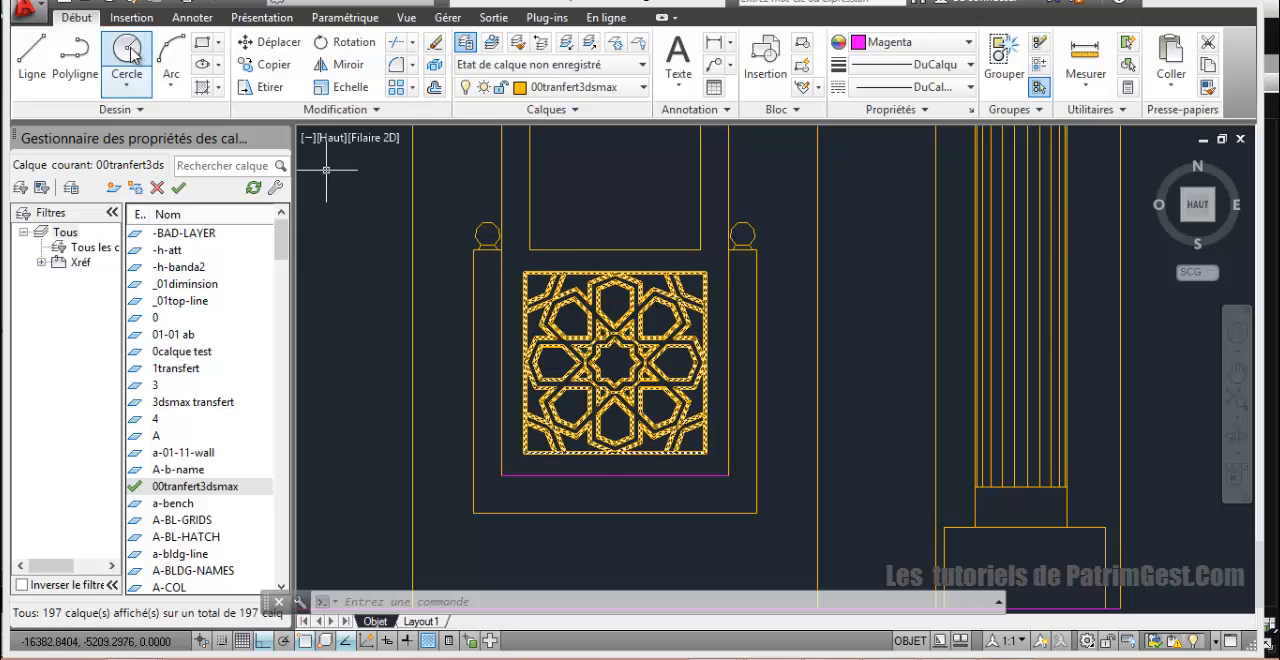
# Step: Trace the U-shaped frame around the star-patterned lattice panel, including its two upright posts, as a closed polyline
pyautogui.click(75, 50)
pyautogui.click(500, 256)
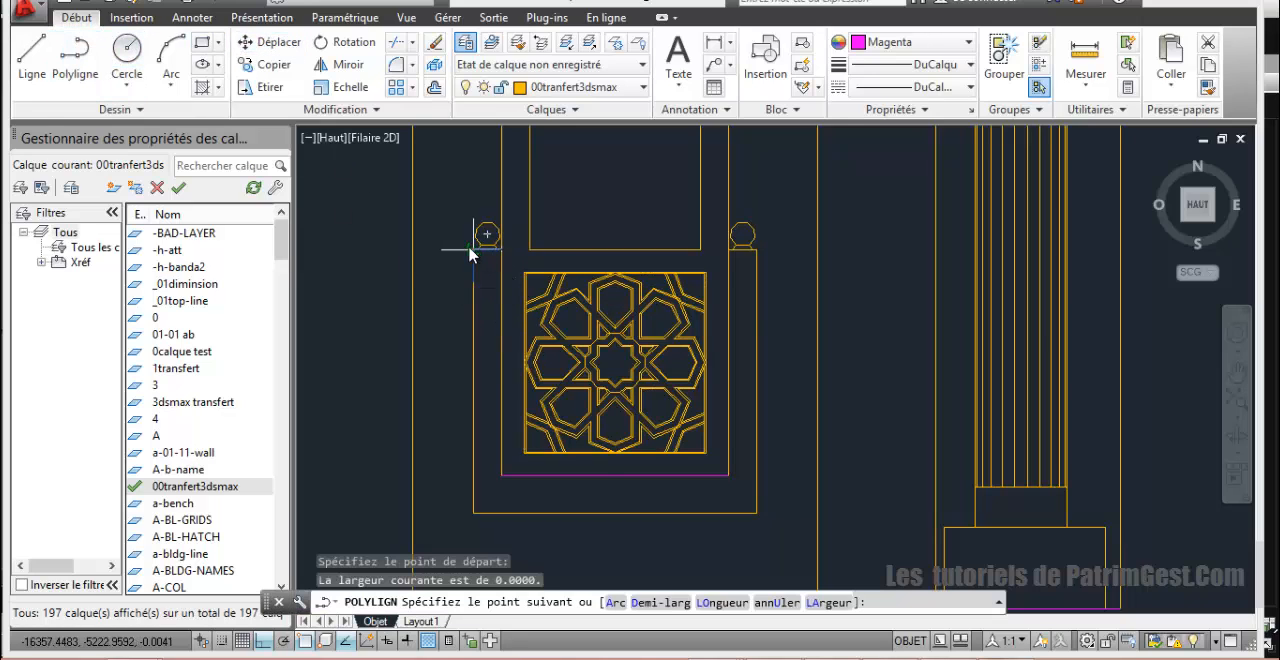
pyautogui.scroll(3, 472, 254)
pyautogui.click(464, 259)
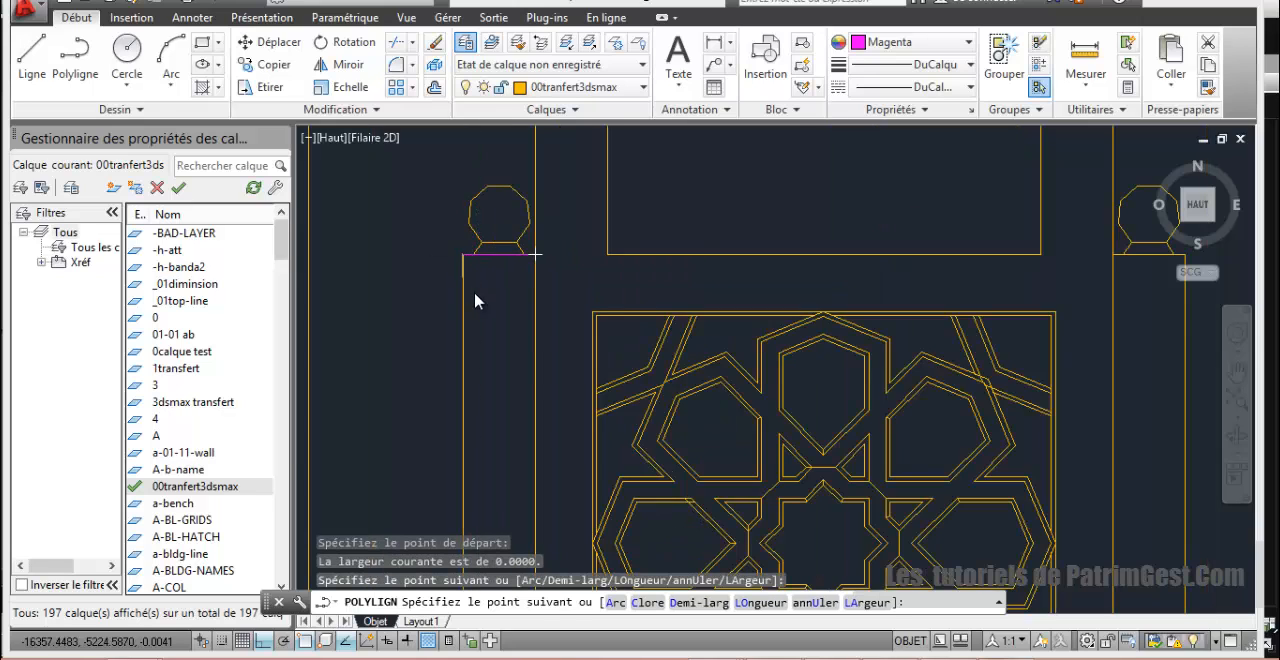
pyautogui.scroll(-3, 470, 300)
pyautogui.click(473, 455)
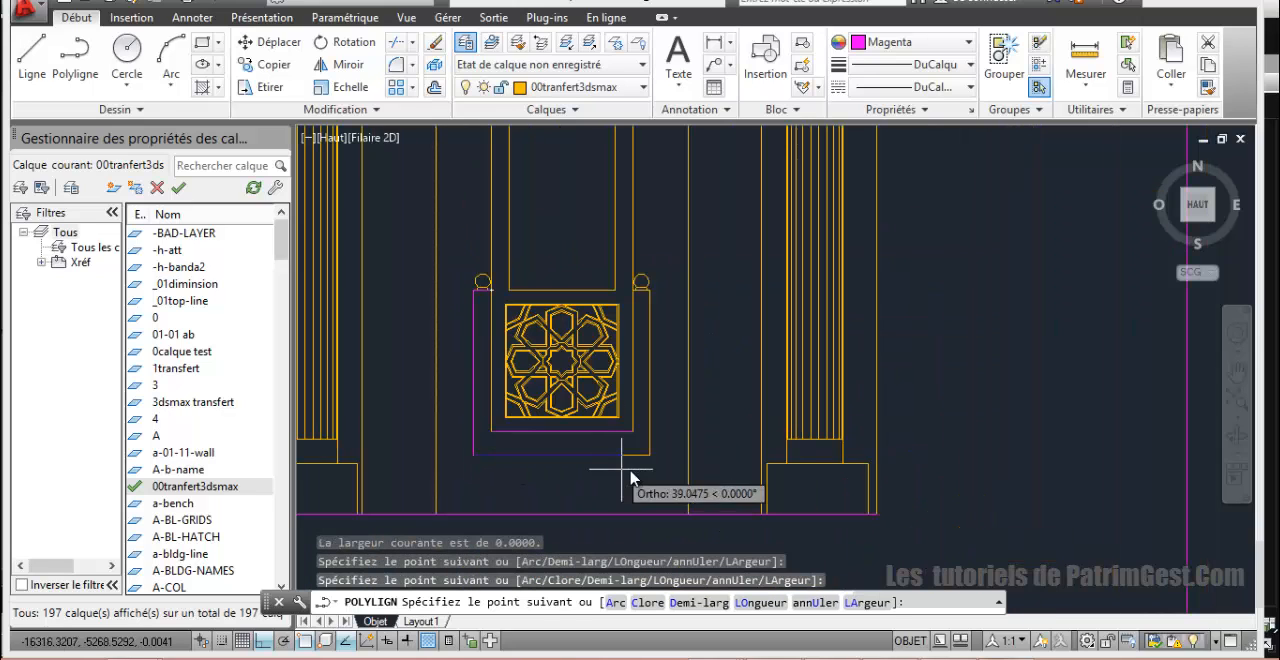
pyautogui.click(650, 455)
pyautogui.scroll(3, 660, 300)
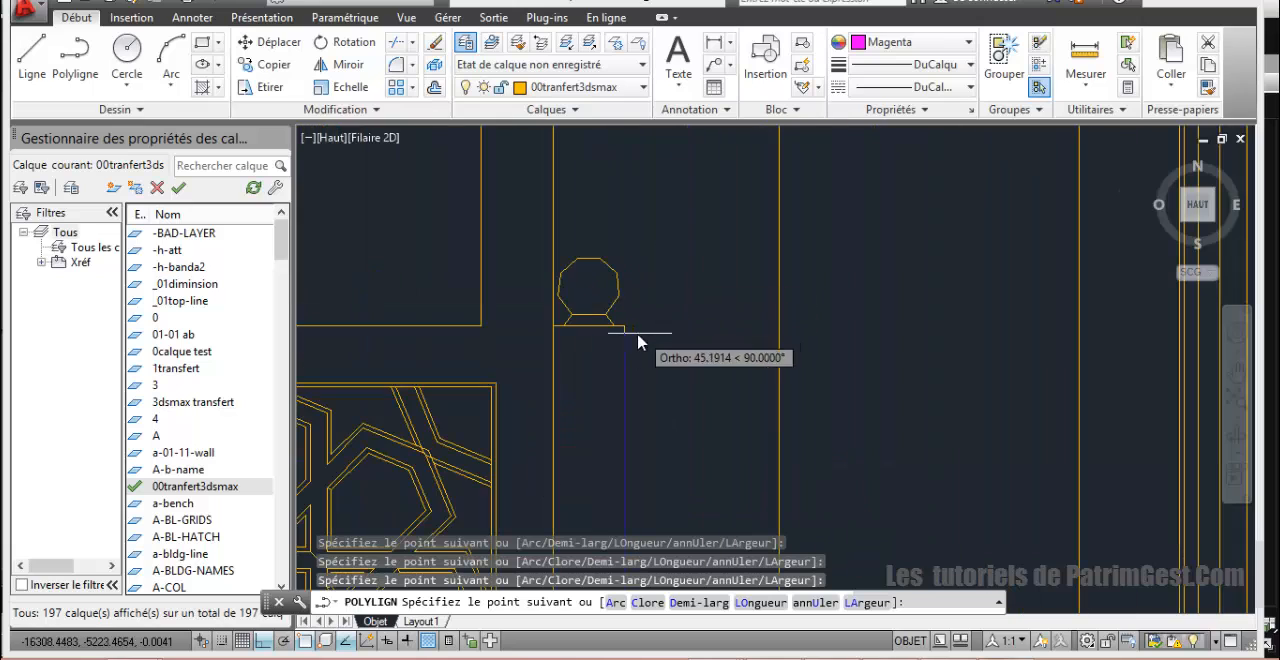
pyautogui.click(625, 325)
pyautogui.scroll(-4, 560, 350)
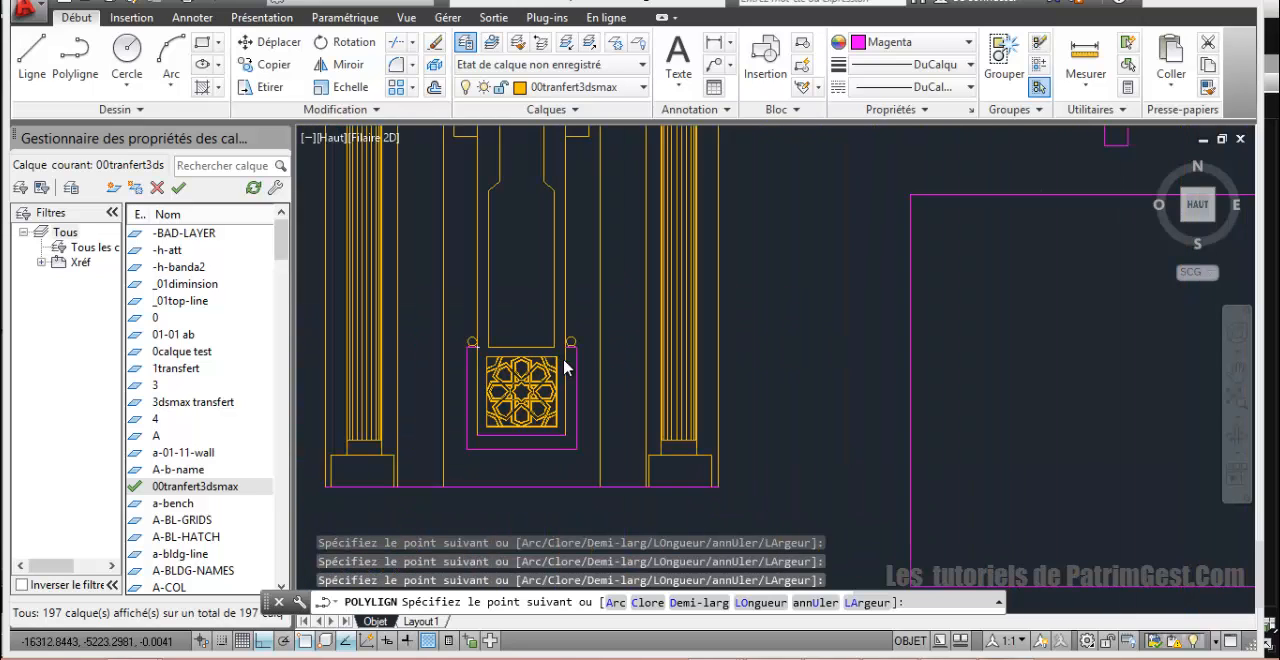
pyautogui.moveTo(568, 373); pyautogui.dragTo(589, 285, button='middle')
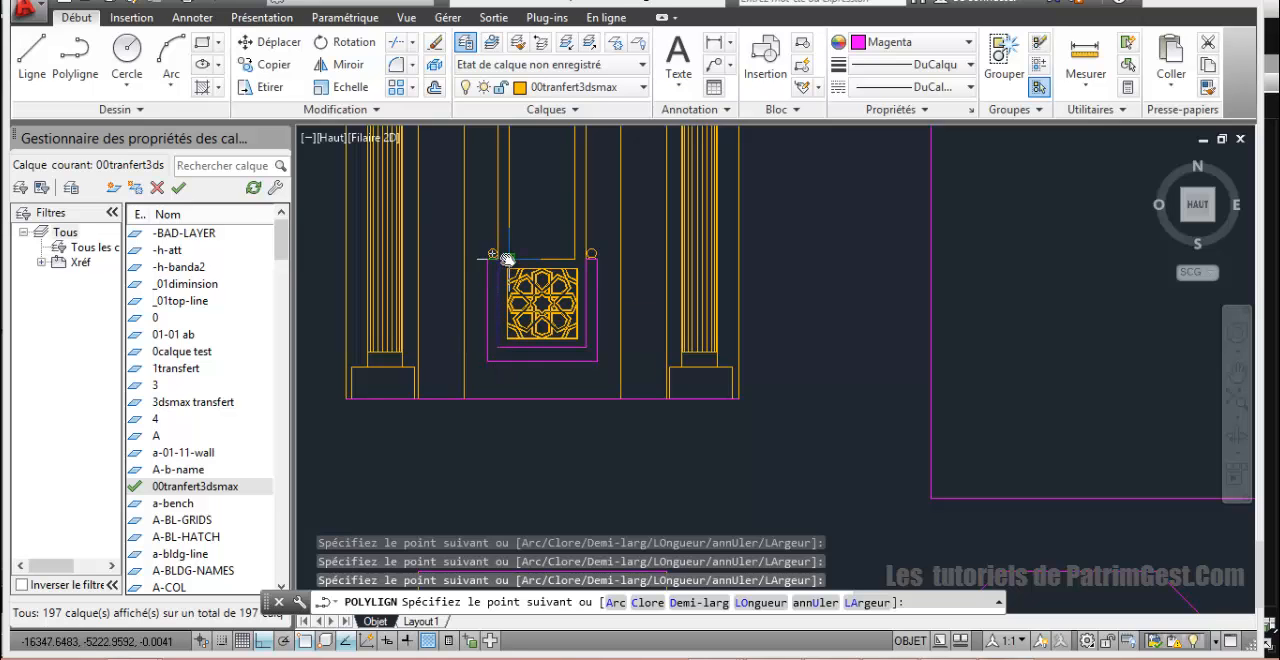
pyautogui.write('c')
pyautogui.press('Return')
# Step: Regenerate the drawing around the round finial on the frame's right post
pyautogui.scroll(5, 508, 262)
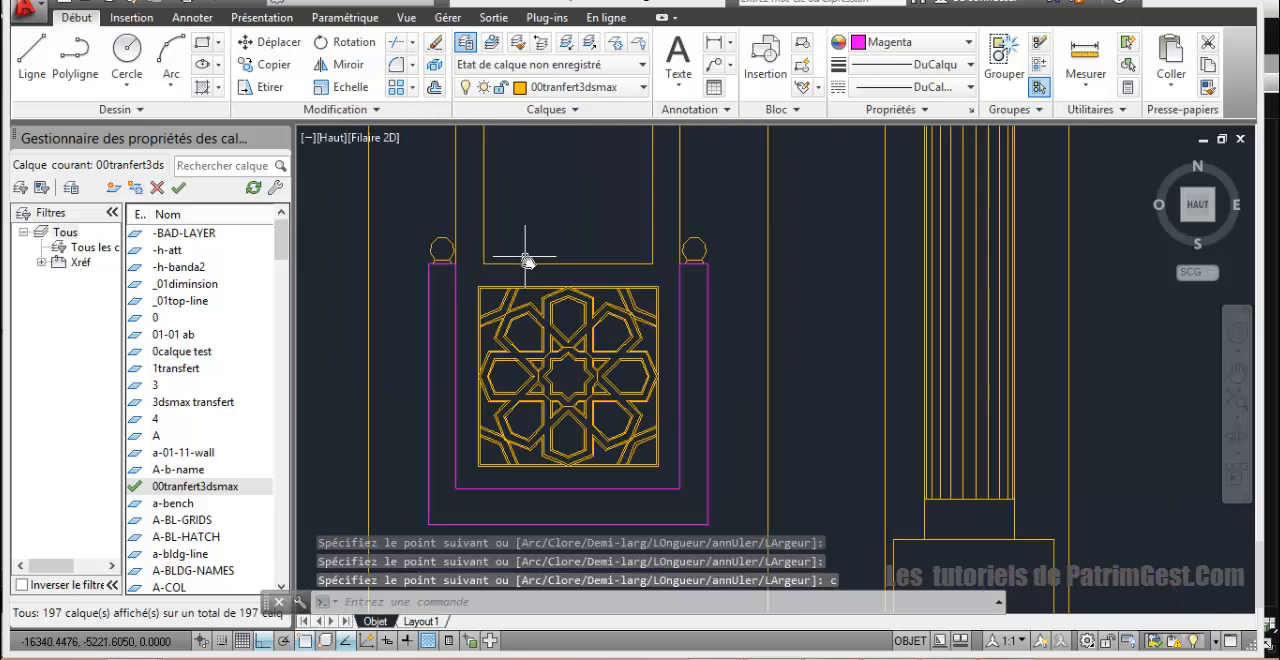
pyautogui.moveTo(790, 250); pyautogui.dragTo(457, 314, button='middle')
pyautogui.scroll(3, 594, 249)
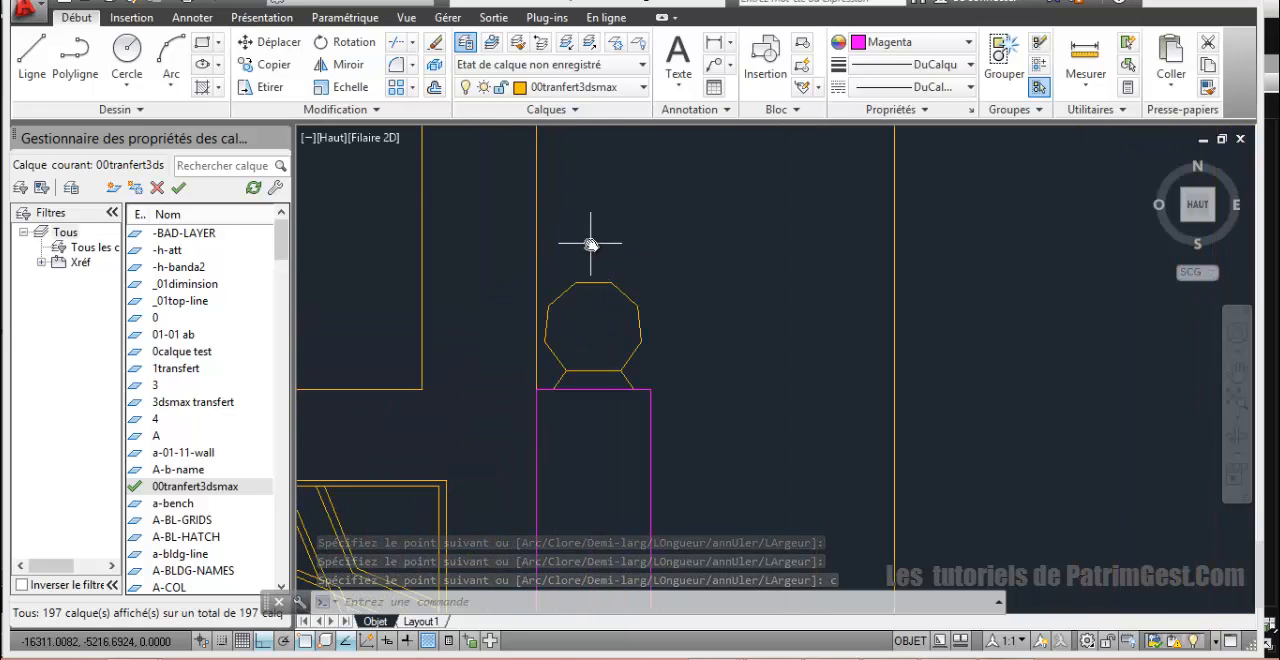
pyautogui.write('regen')
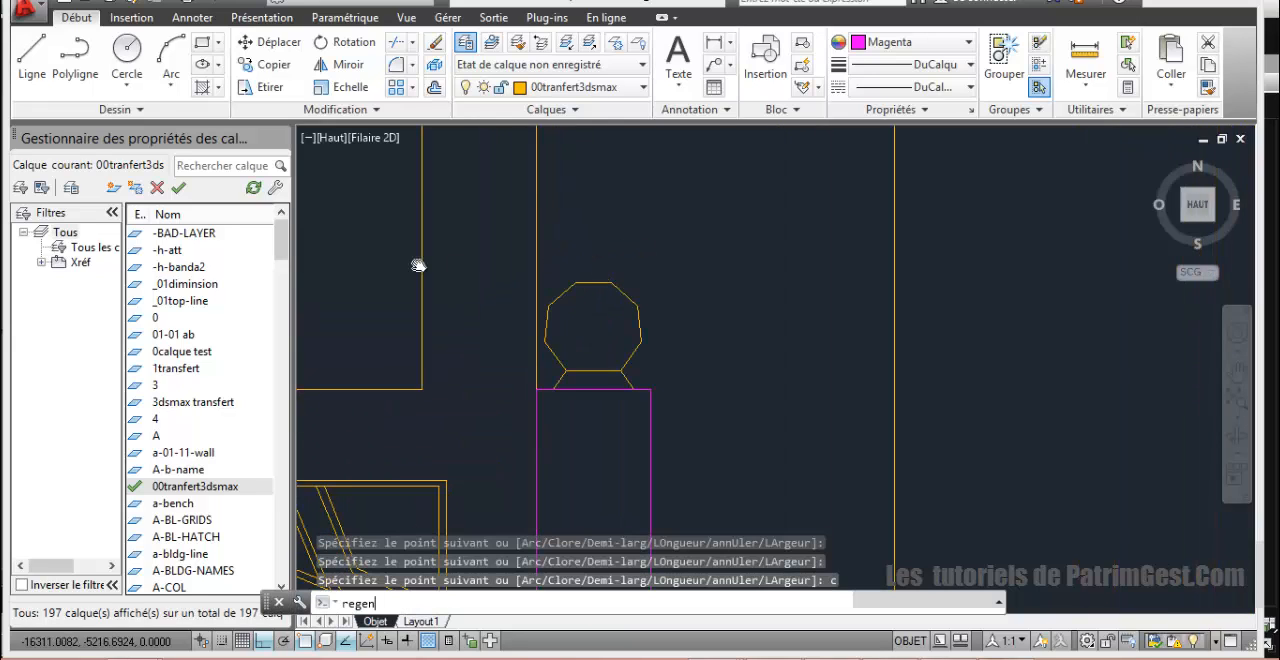
pyautogui.press('Return')
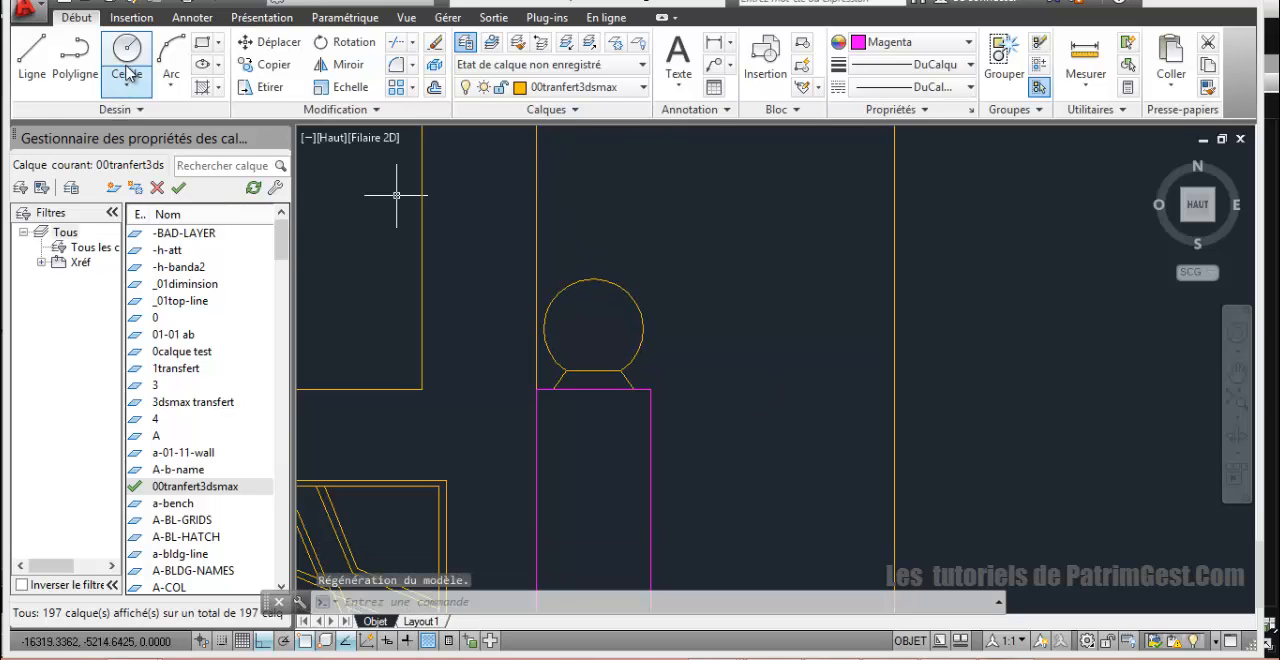
# Step: Start a polyline at the top of the finial ball and trace its right half as an arc to the neck
pyautogui.click(68, 62)
pyautogui.click(596, 279)
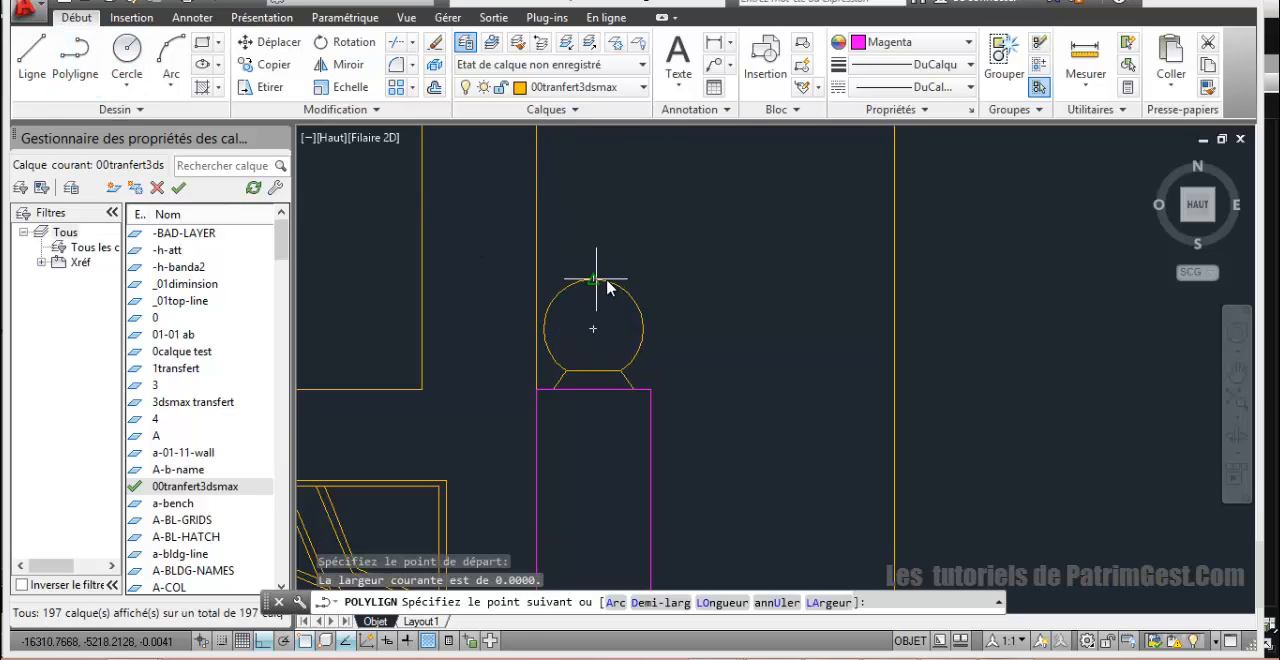
pyautogui.click(645, 338)
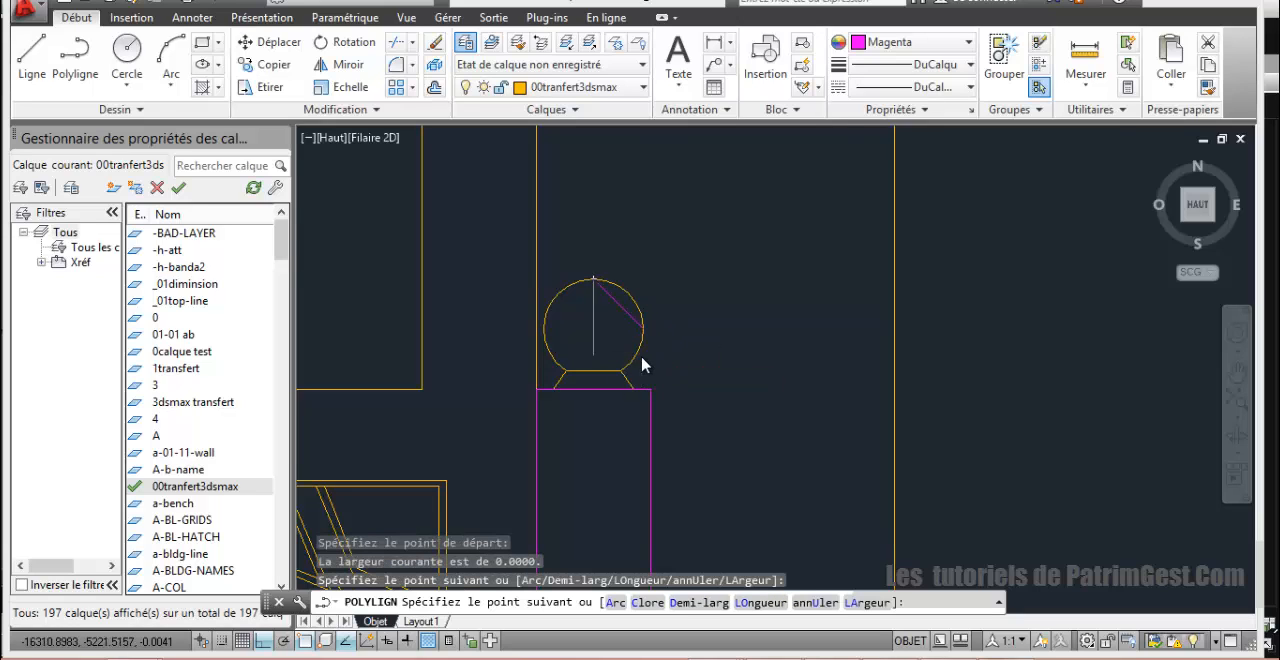
pyautogui.hotkey('ctrl', 'z')
pyautogui.write('a')
pyautogui.press('Return')
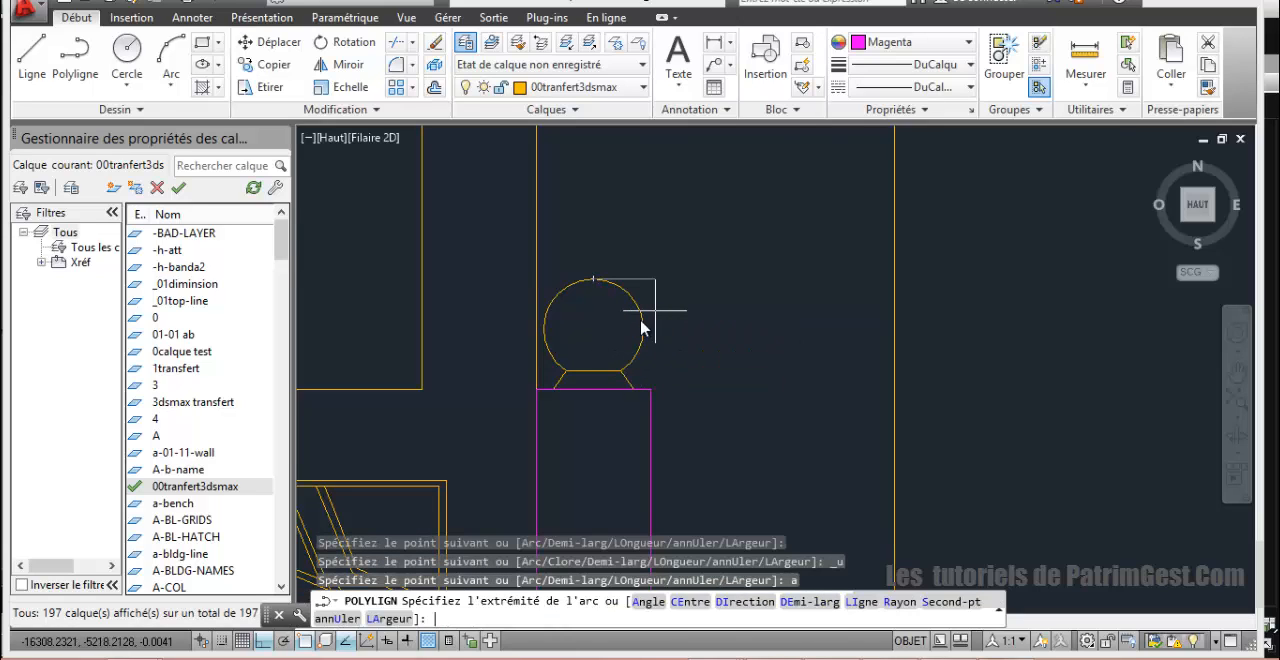
pyautogui.click(628, 376)
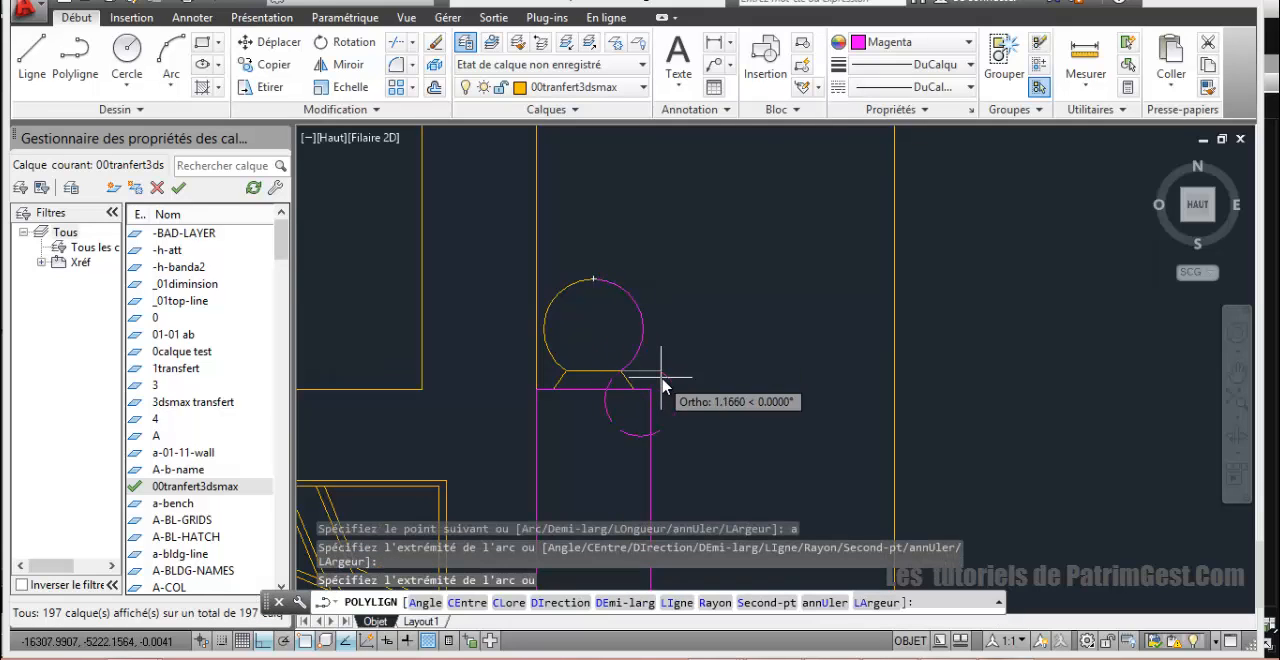
# Step: Complete the finial half-profile with straight segments down the flared neck and along its base to the central axis, and close it
pyautogui.write('1')
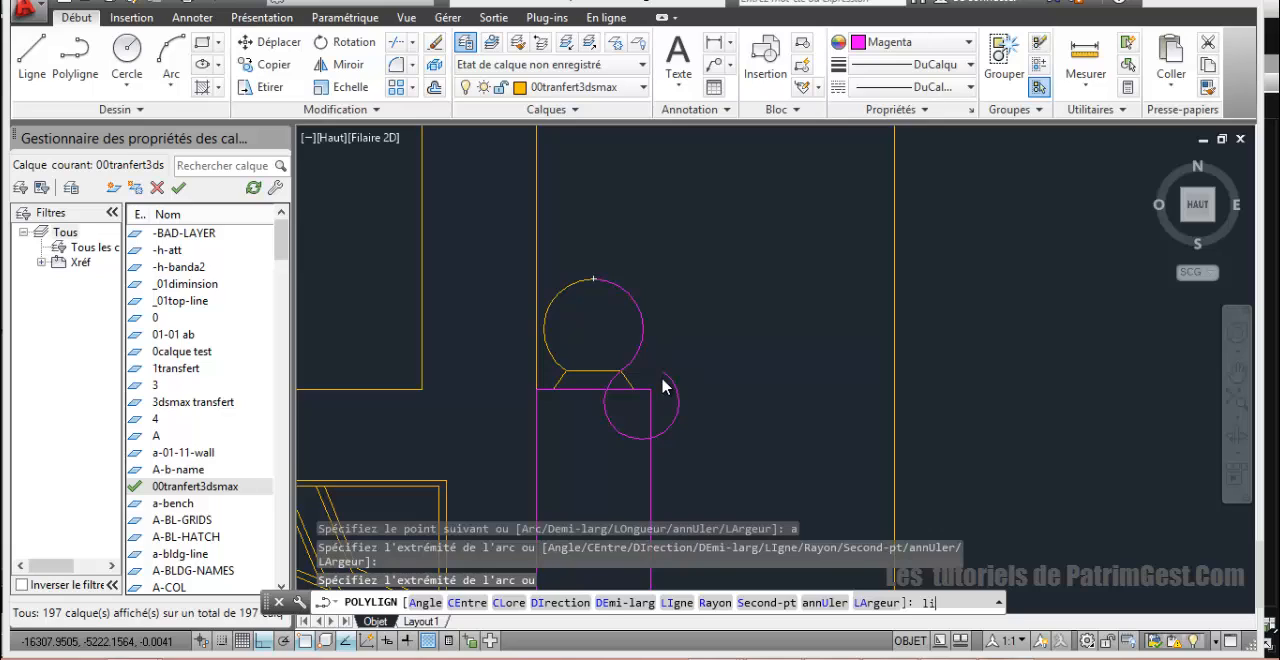
pyautogui.write('i')
pyautogui.press('Return')
pyautogui.scroll(4, 615, 390)
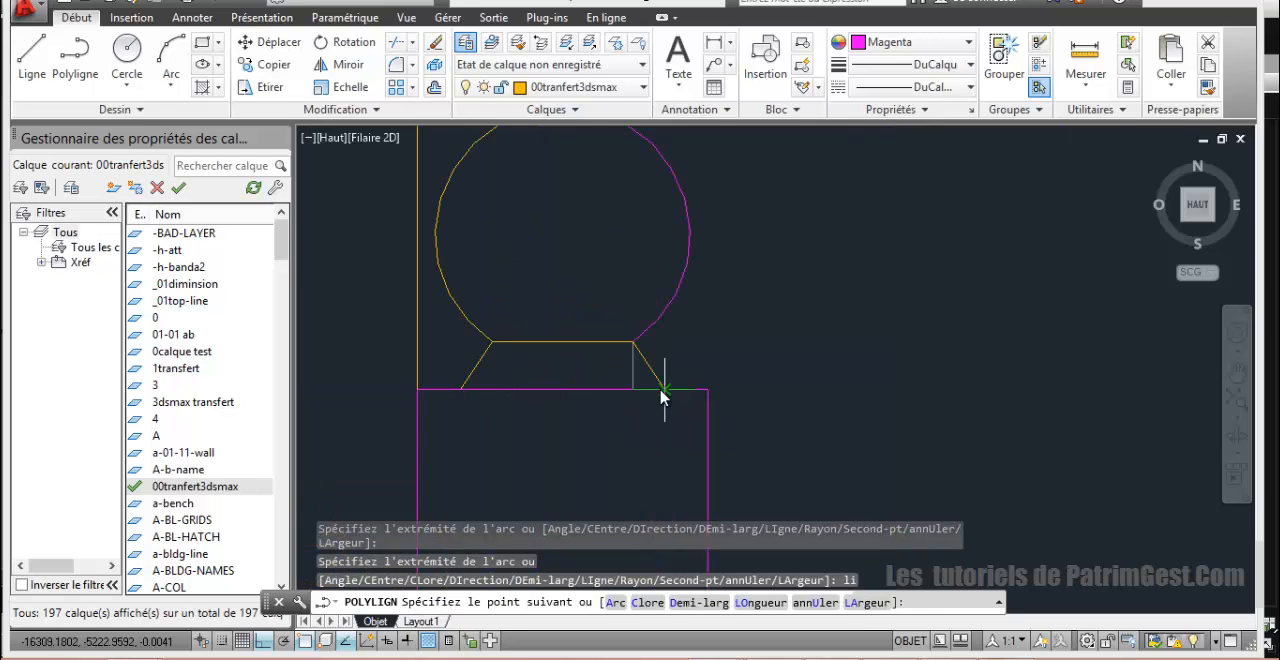
pyautogui.click(662, 388)
pyautogui.click(562, 389)
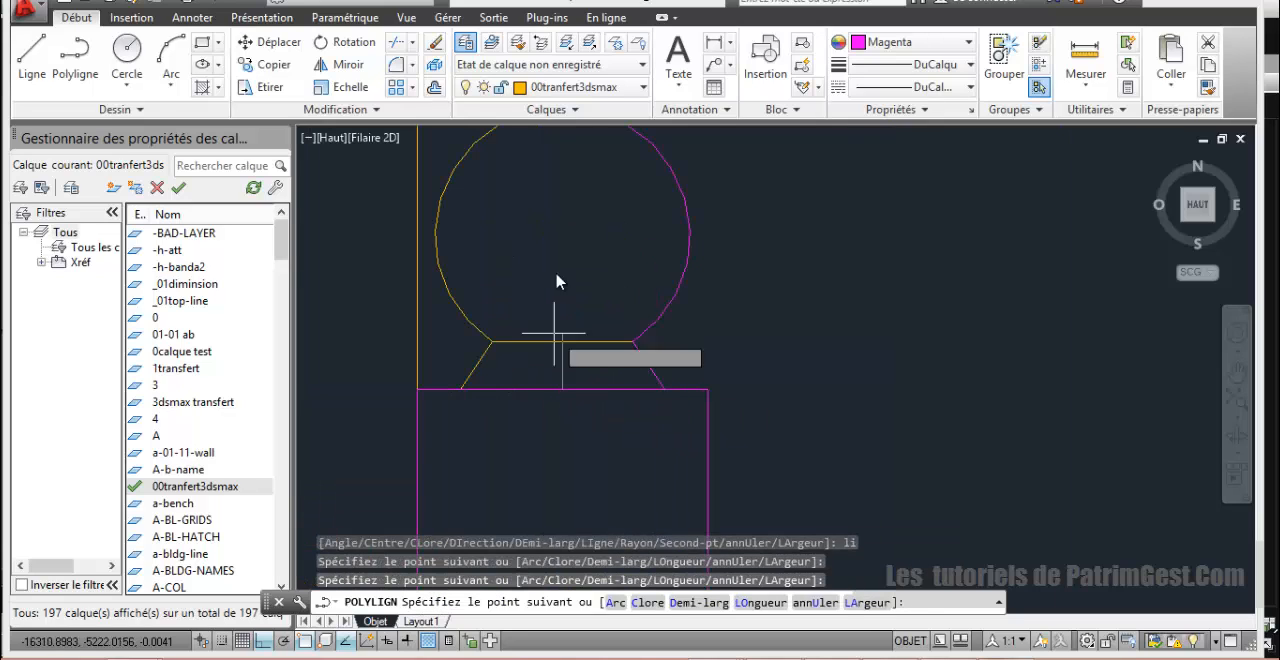
pyautogui.write('c')
pyautogui.press('Return')
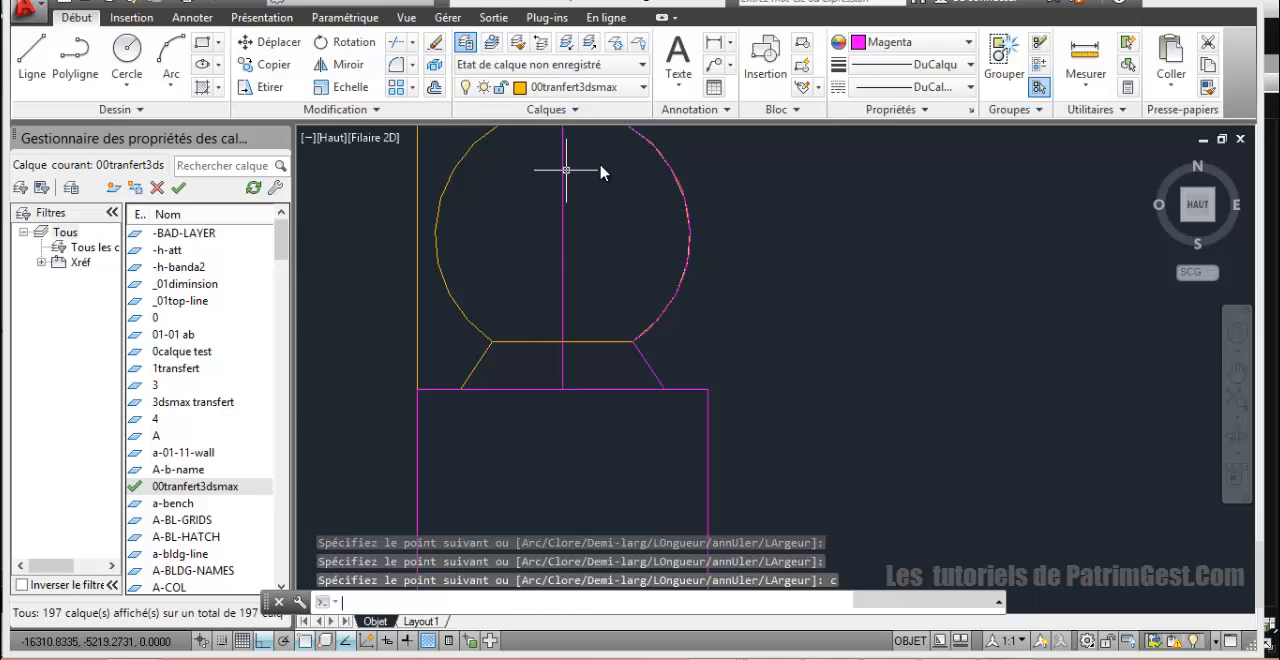
# Step: Move the finial half-profile and the U-shaped frame together horizontally to the empty area left of the T-shaped wall panel
pyautogui.scroll(-8, 600, 168)
pyautogui.scroll(6, 592, 180)
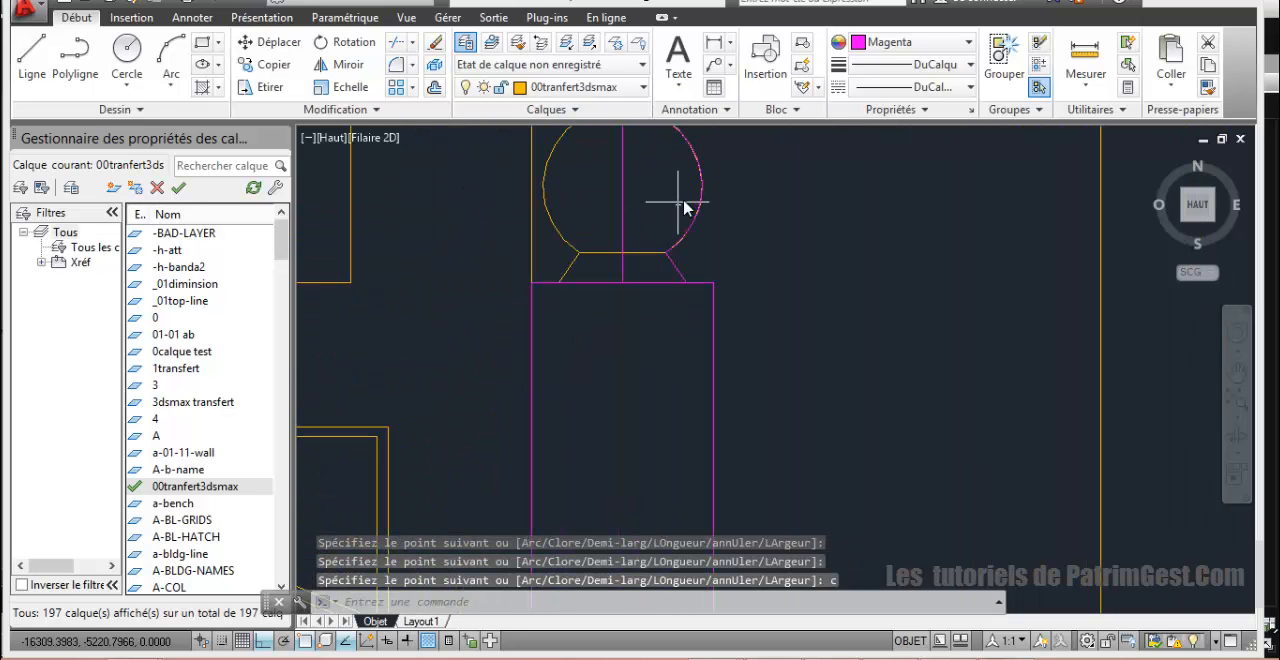
pyautogui.click(712, 295)
pyautogui.click(268, 42)
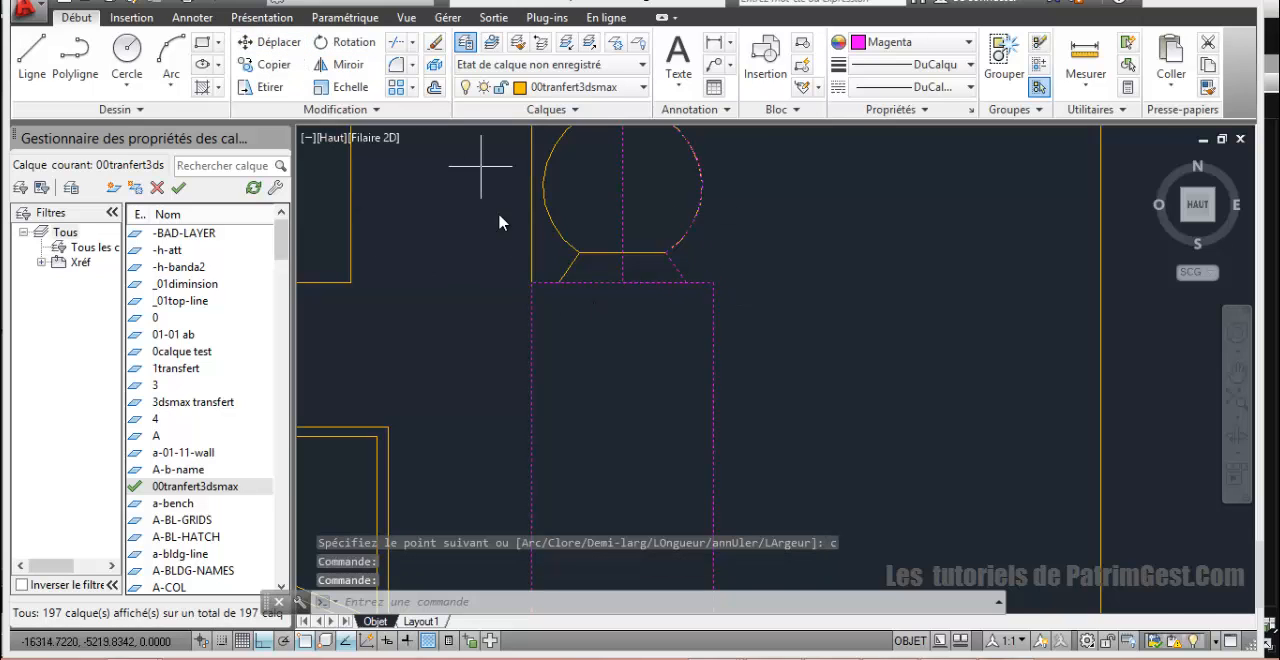
pyautogui.scroll(-4, 534, 249)
pyautogui.click(604, 268)
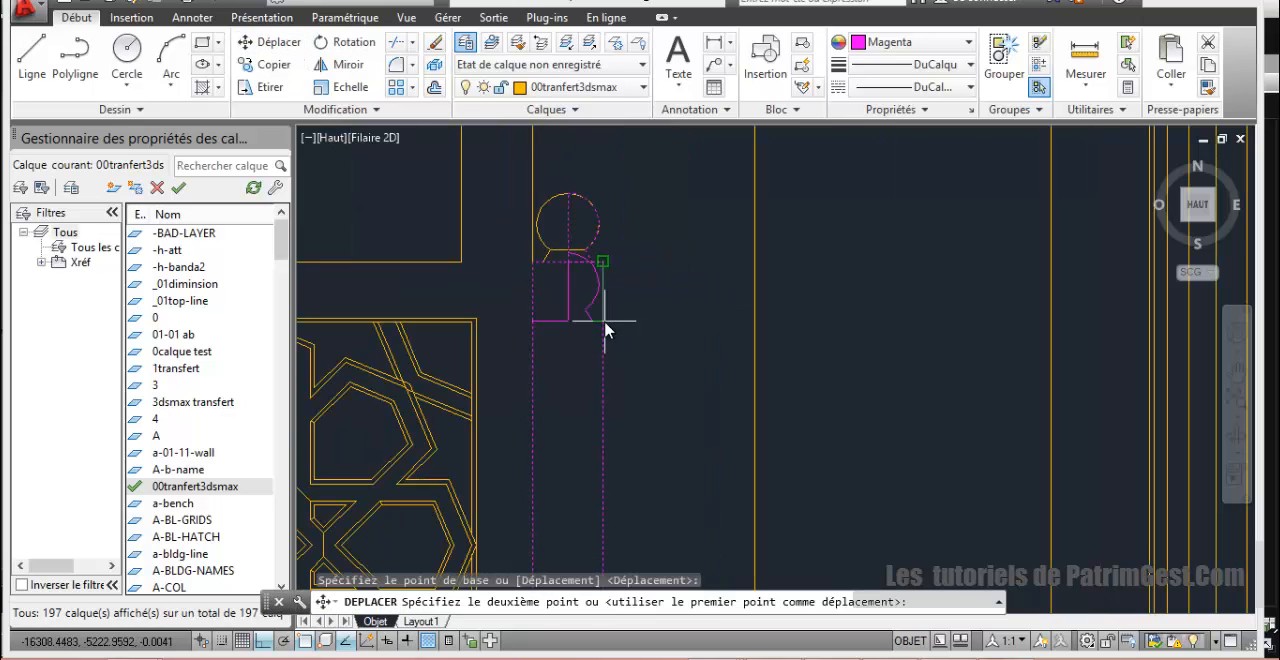
pyautogui.scroll(-5, 605, 345)
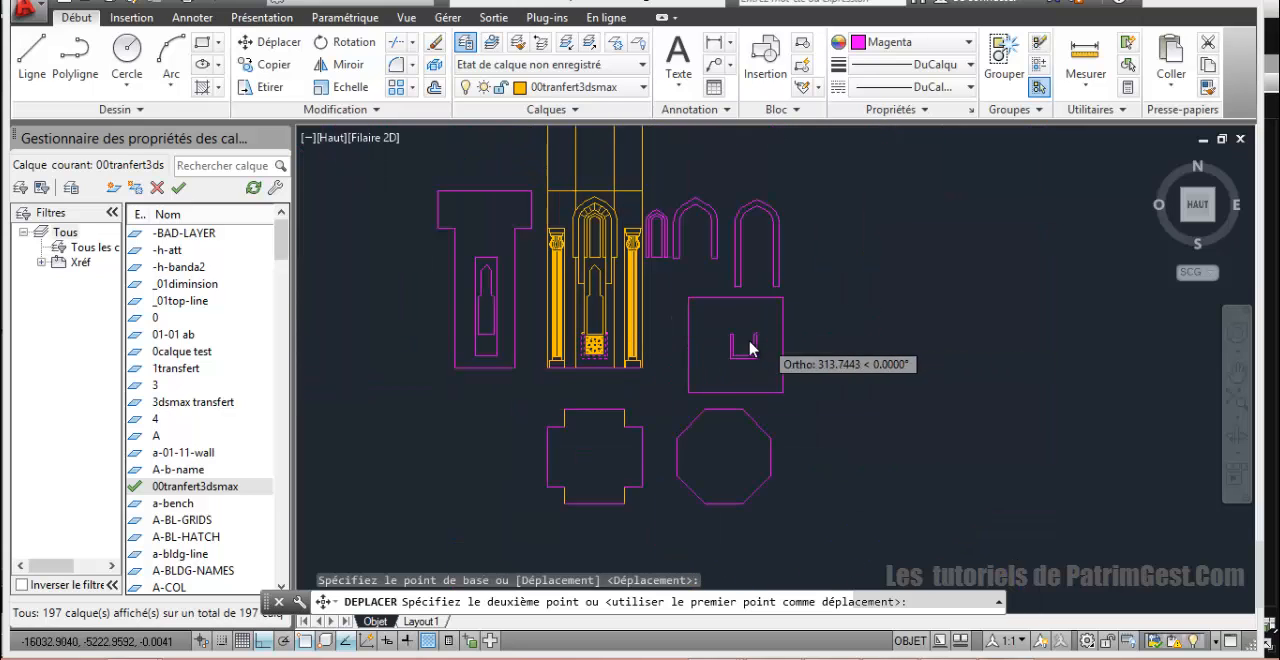
pyautogui.click(372, 345)
# Step: Move the finial half-profile straight up, clear of the right post of the relocated U-shaped frame
pyautogui.scroll(2, 430, 325)
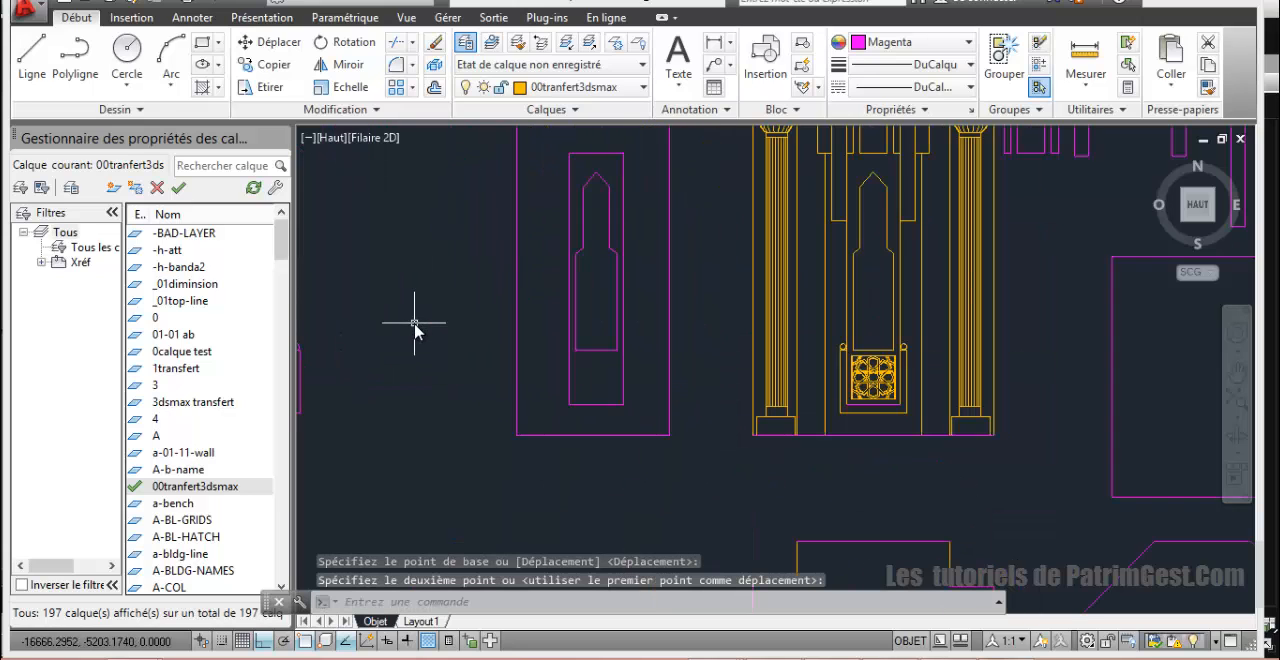
pyautogui.scroll(-2, 422, 328)
pyautogui.scroll(5, 412, 330)
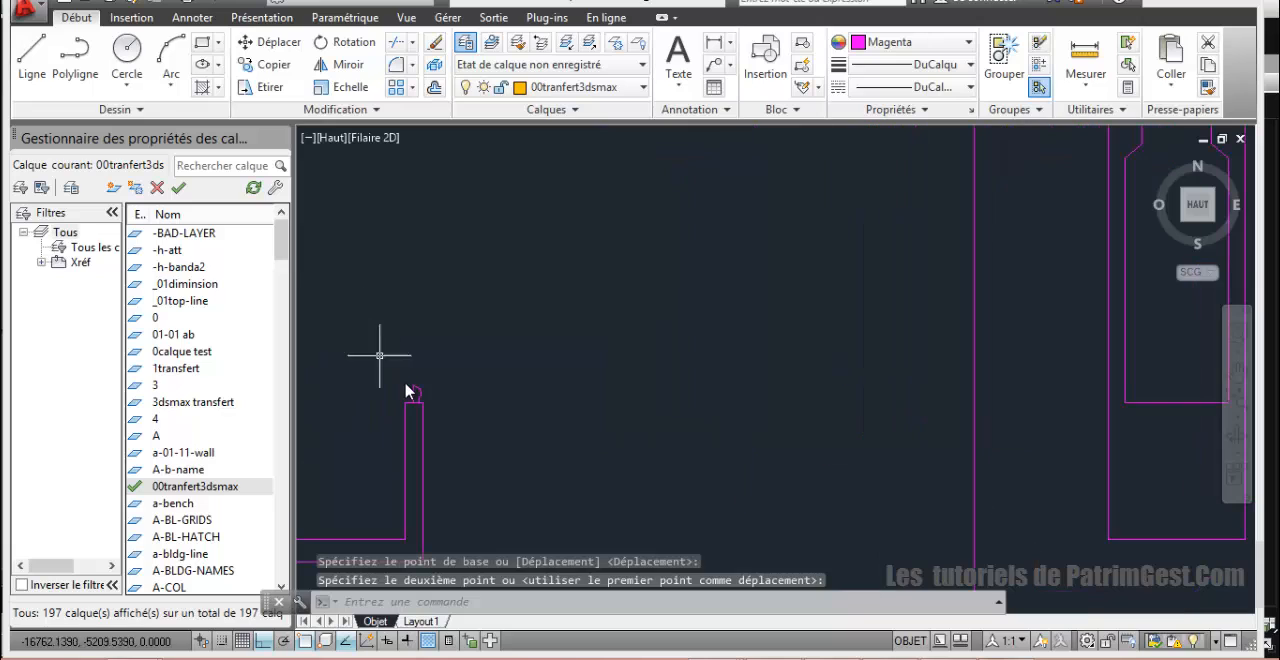
pyautogui.click(413, 390)
pyautogui.click(418, 382)
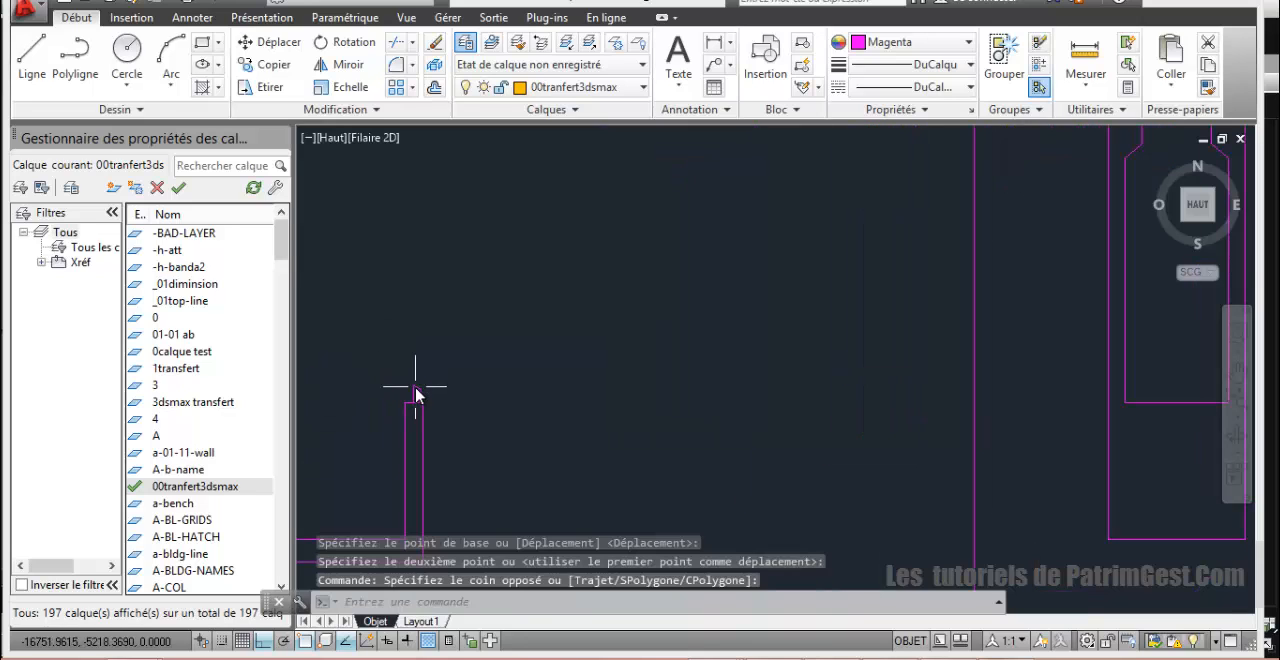
pyautogui.click(268, 42)
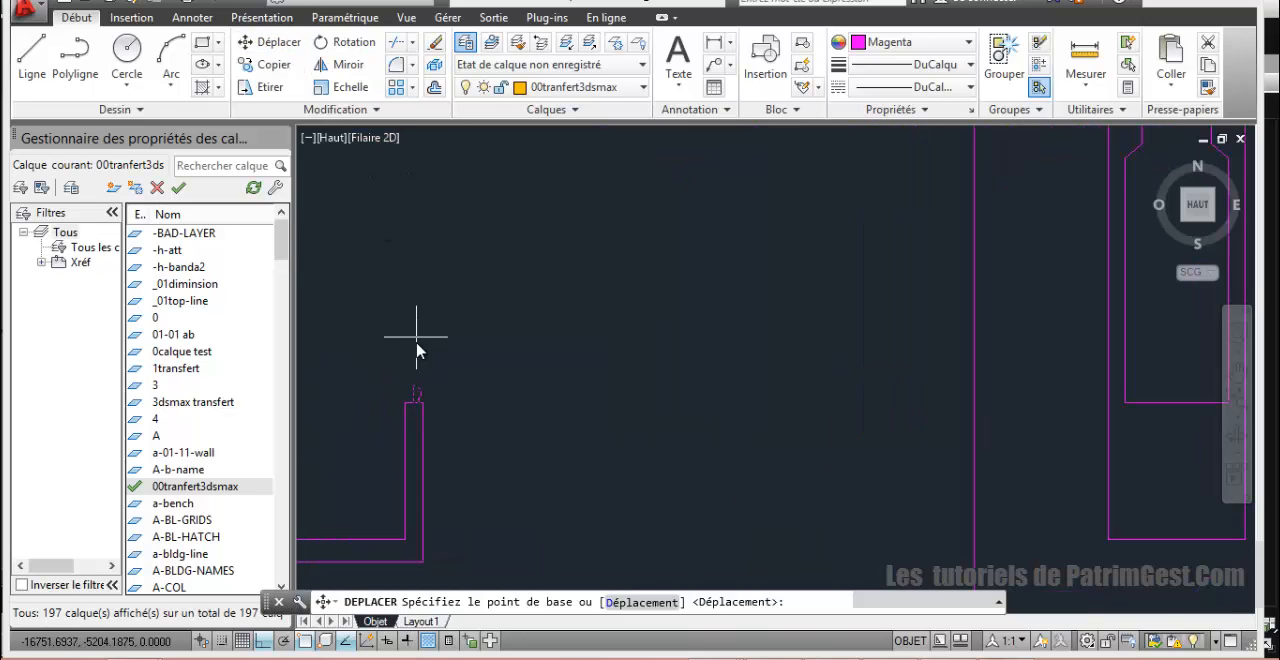
pyautogui.click(418, 388)
pyautogui.click(423, 337)
# Step: Examine the minaret shaft and the first balcony's balustrade with its posts, finials and rounded base moulding
pyautogui.scroll(-5, 483, 347)
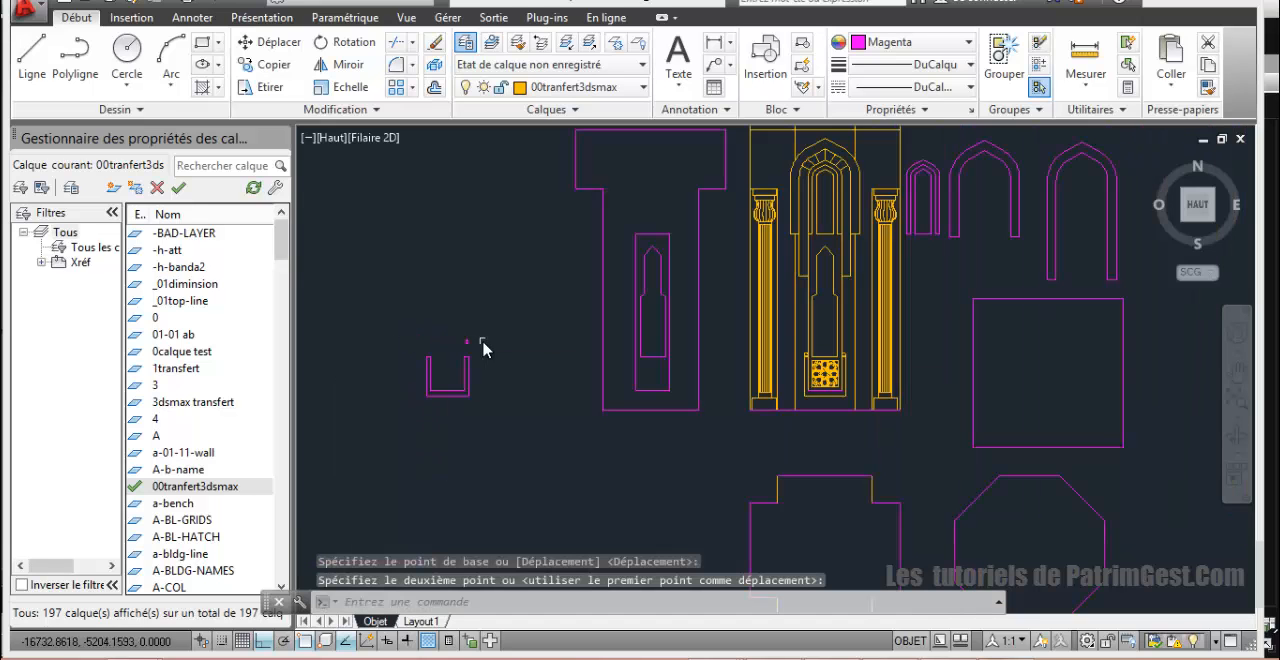
pyautogui.moveTo(552, 378); pyautogui.dragTo(433, 455, button='middle')
pyautogui.scroll(-4, 638, 403)
pyautogui.scroll(4, 731, 325)
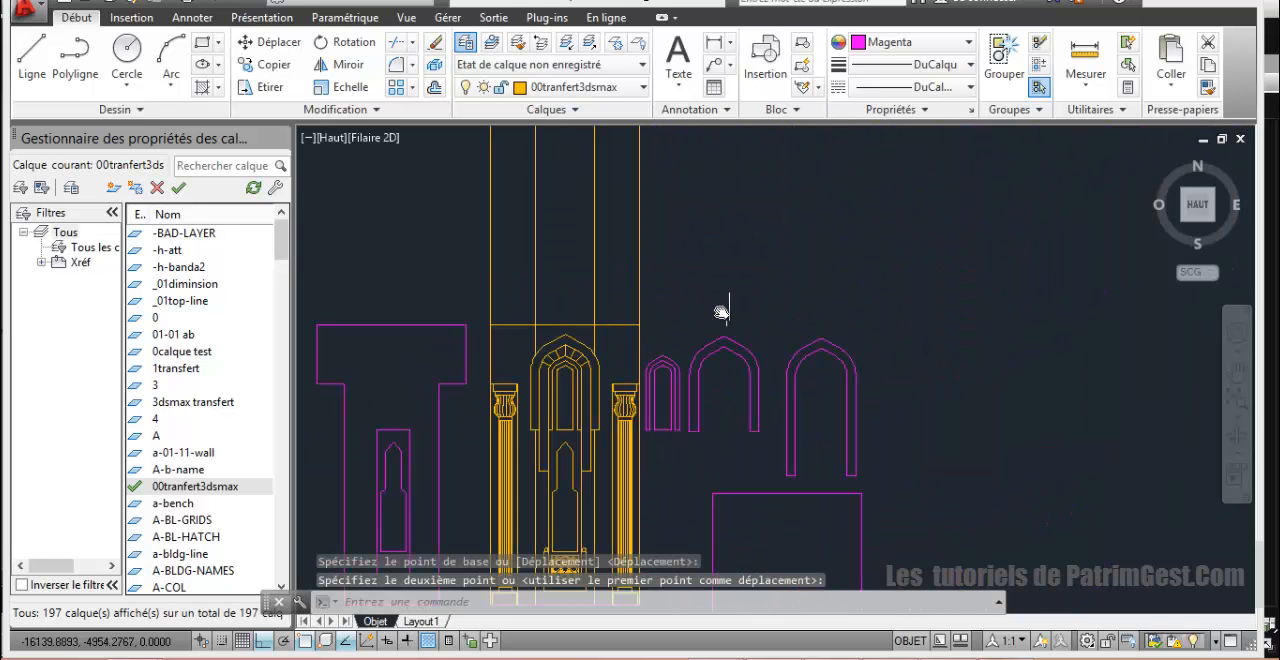
pyautogui.moveTo(715, 314); pyautogui.dragTo(731, 406, button='middle')
pyautogui.scroll(-2, 731, 406)
pyautogui.scroll(-2, 718, 354)
pyautogui.scroll(4, 744, 311)
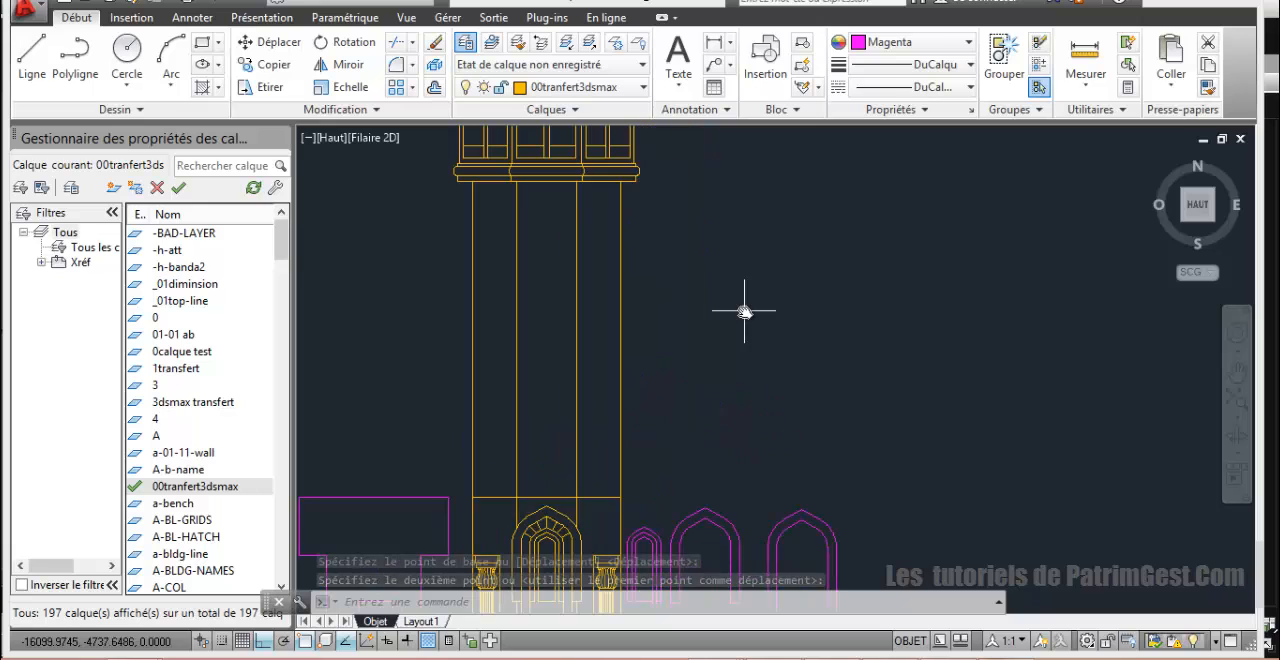
pyautogui.scroll(-2, 752, 354)
pyautogui.moveTo(752, 354); pyautogui.dragTo(772, 407, button='middle')
pyautogui.scroll(2, 769, 370)
pyautogui.scroll(-4, 769, 365)
pyautogui.scroll(4, 776, 300)
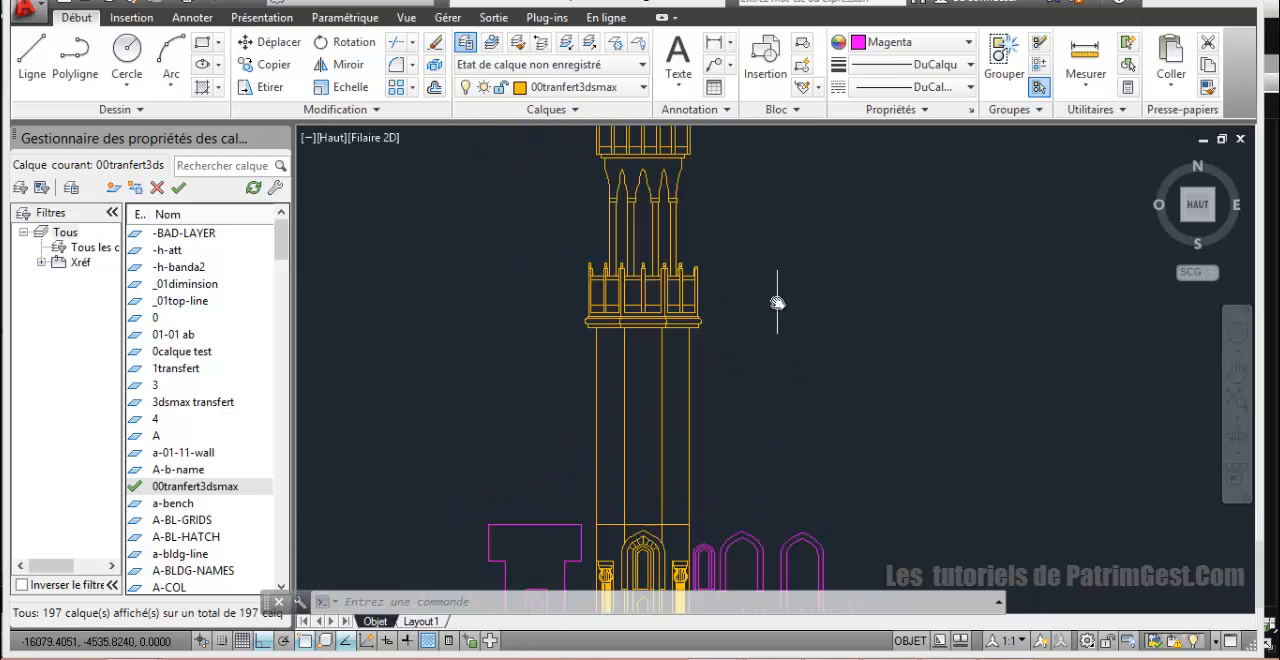
pyautogui.moveTo(769, 296); pyautogui.dragTo(797, 408, button='middle')
pyautogui.scroll(2, 766, 374)
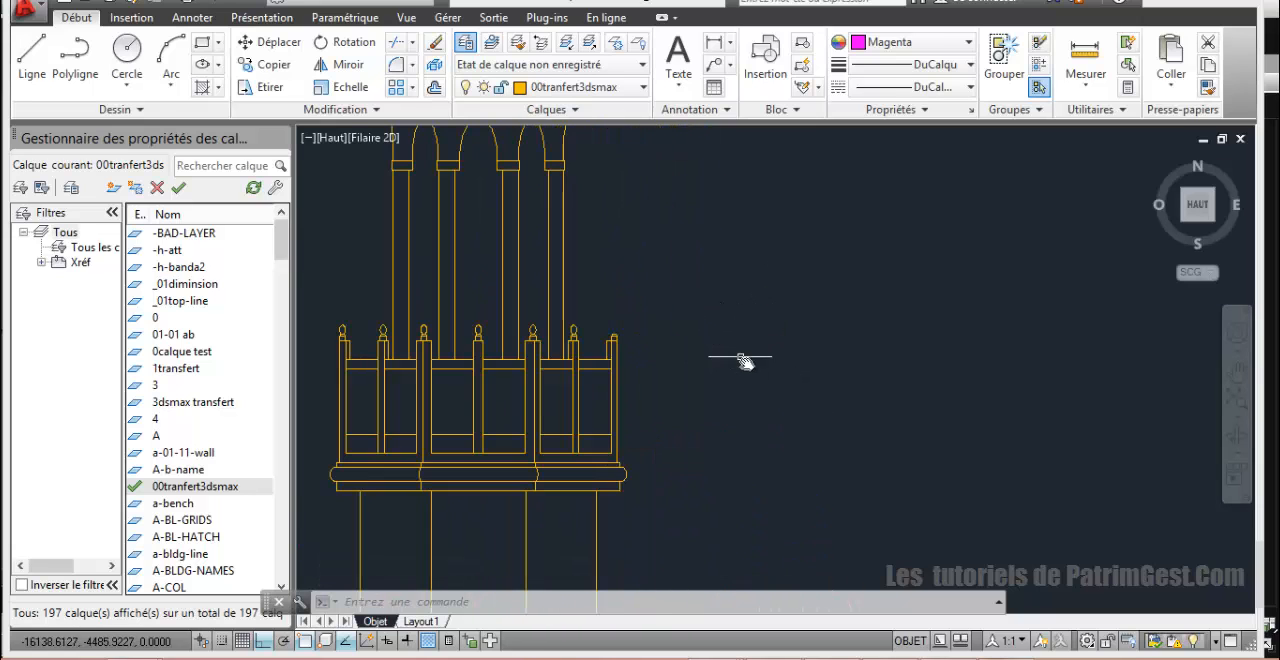
pyautogui.moveTo(744, 361); pyautogui.dragTo(890, 352, button='middle')
pyautogui.scroll(2, 628, 388)
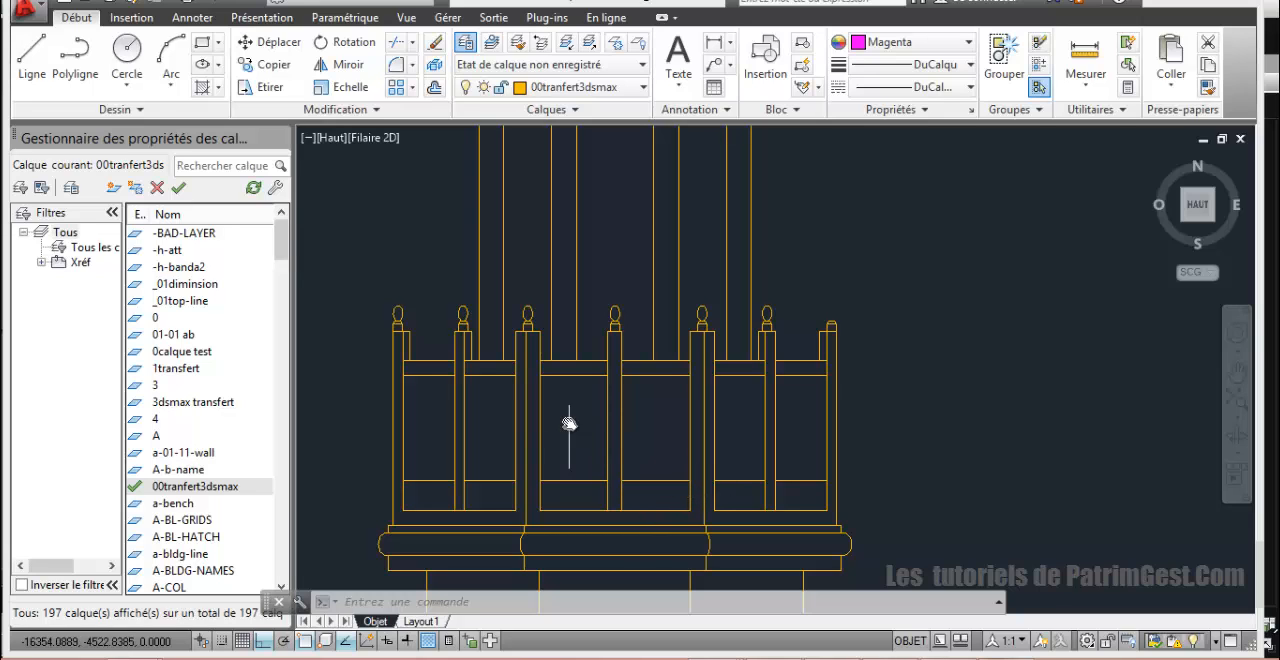
pyautogui.moveTo(573, 401); pyautogui.dragTo(557, 391, button='middle')
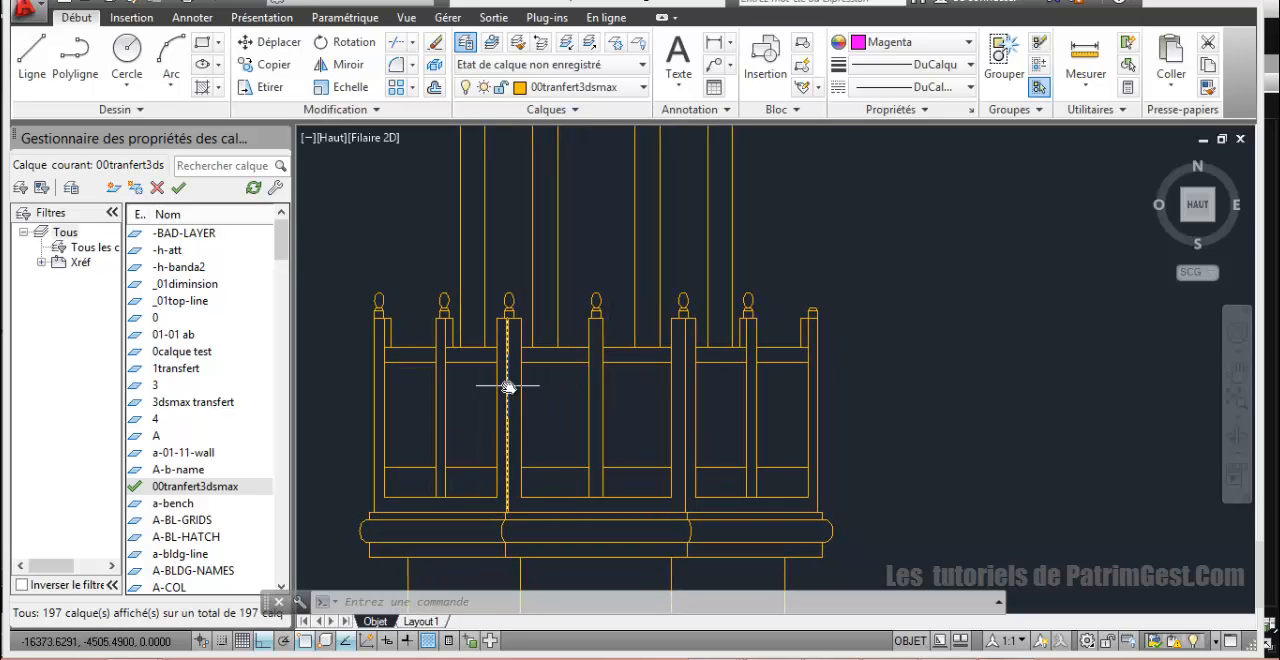
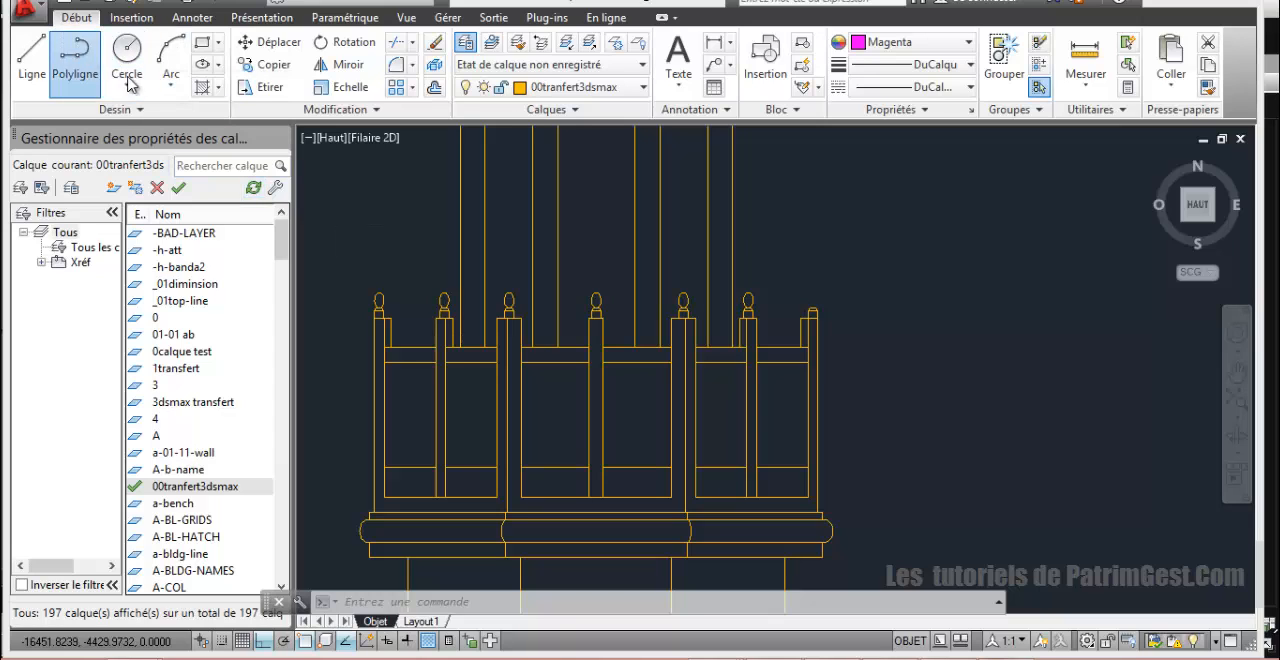
# Step: Start a polyline outline of the balustrade's central face, tracing up its left post from the base and across the post's top
pyautogui.click(83, 62)
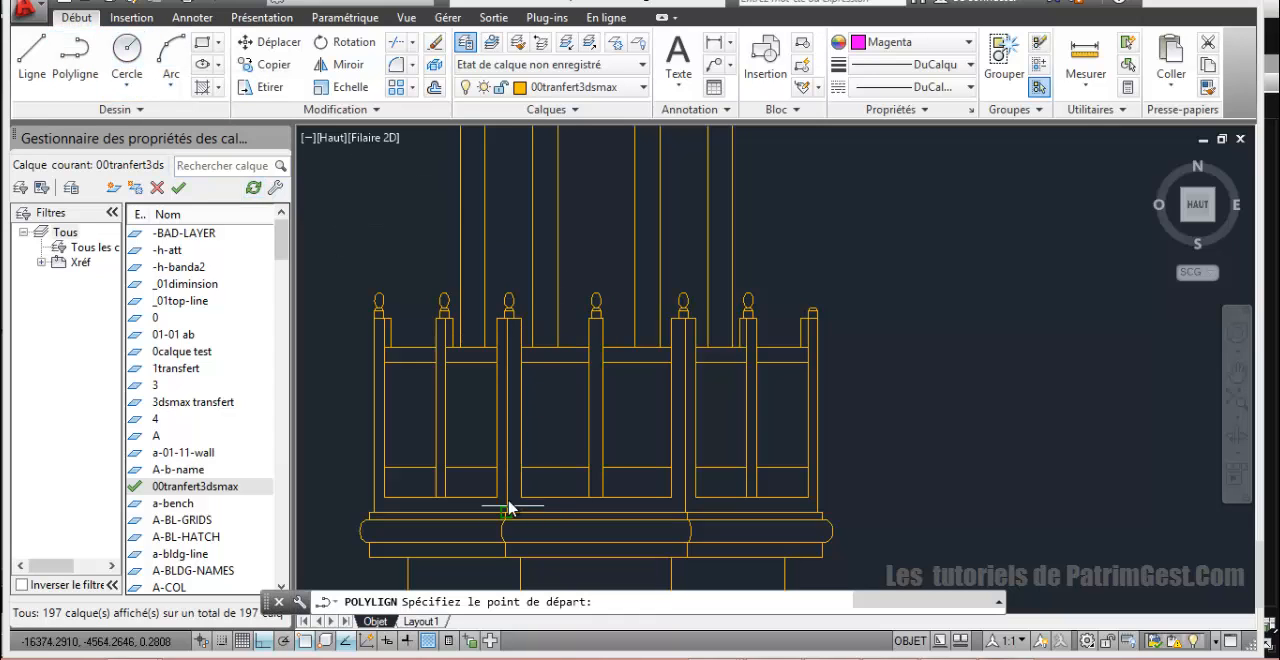
pyautogui.scroll(5, 508, 508)
pyautogui.scroll(-3, 548, 558)
pyautogui.scroll(2, 557, 535)
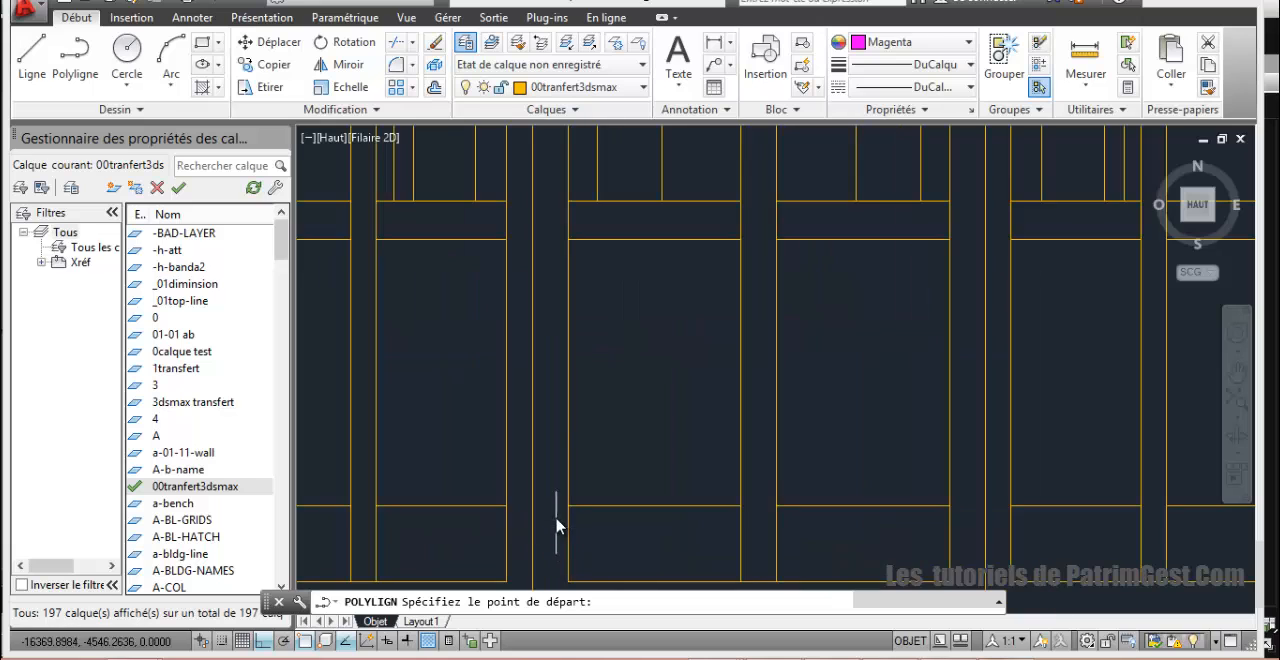
pyautogui.scroll(2, 575, 425)
pyautogui.click(567, 483)
pyautogui.scroll(-3, 571, 349)
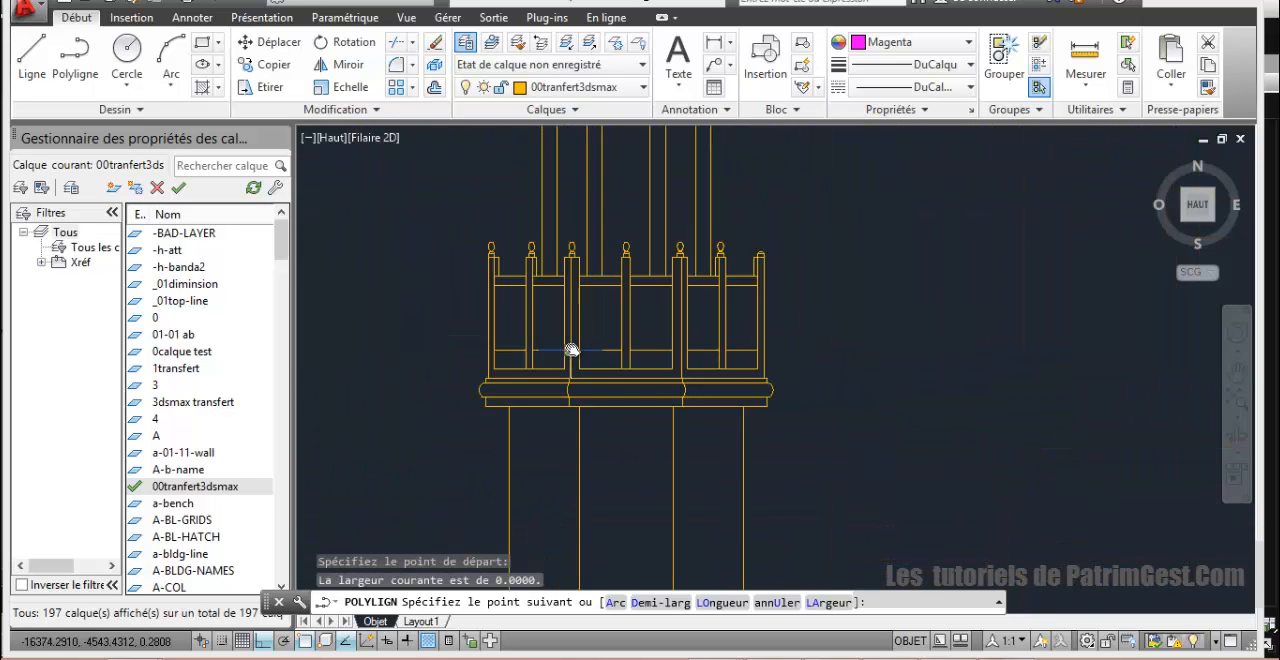
pyautogui.scroll(4, 580, 294)
pyautogui.moveTo(541, 264); pyautogui.dragTo(538, 388, button='middle')
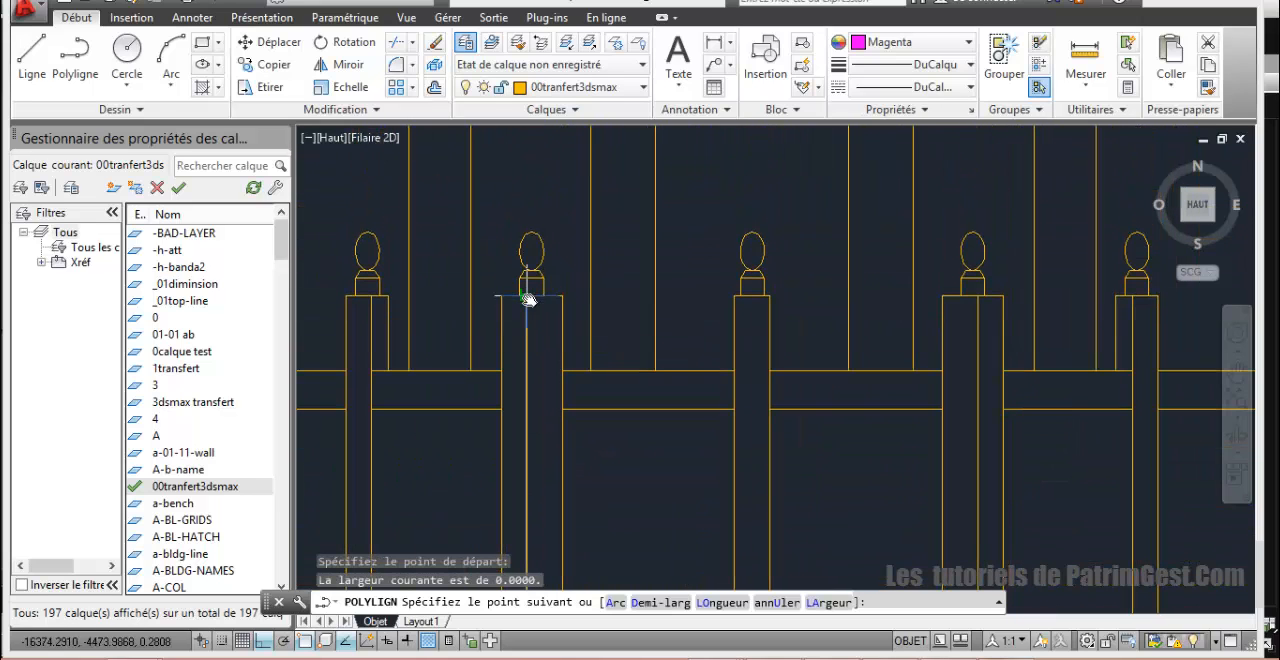
pyautogui.click(527, 296)
pyautogui.click(564, 296)
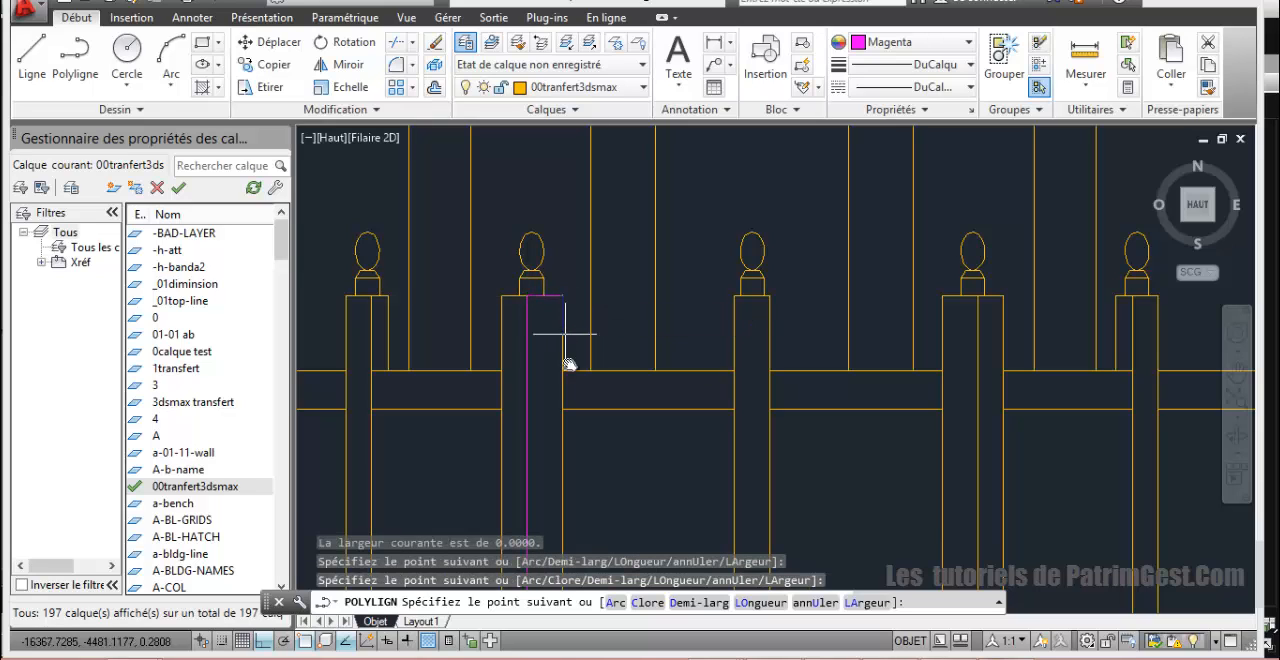
# Step: Continue the balustrade outline along the top rail and around the middle post's head, up to the top of the right post
pyautogui.click(563, 371)
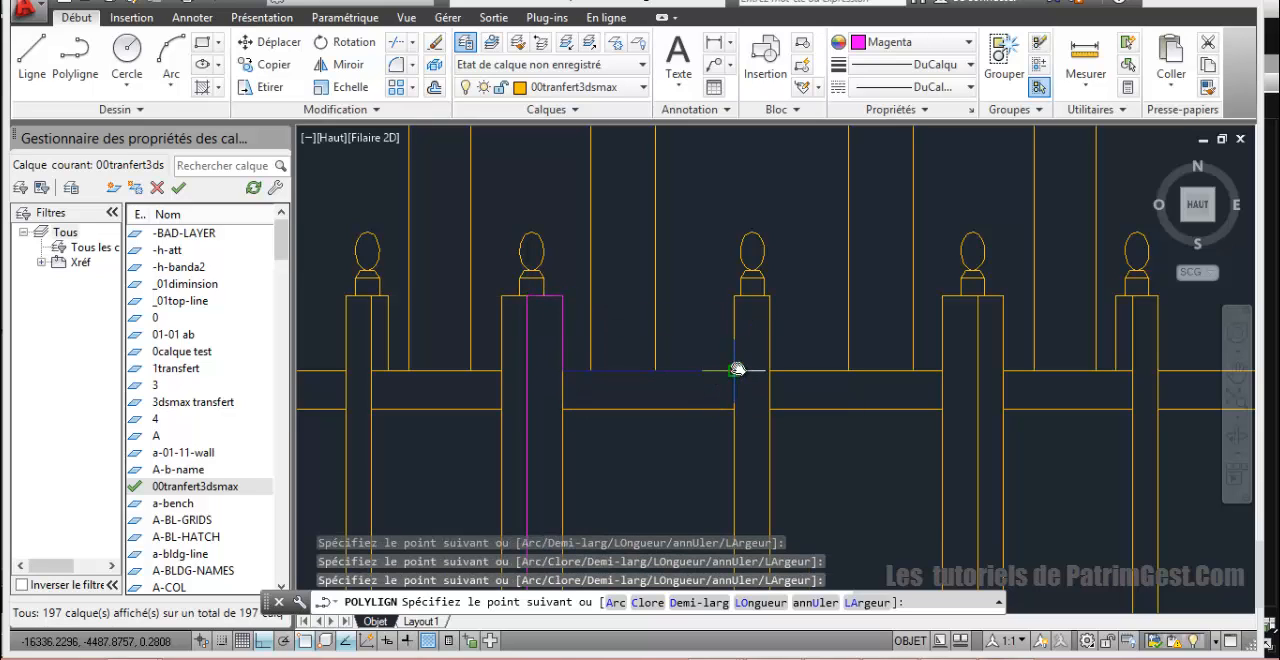
pyautogui.click(737, 370)
pyautogui.click(737, 296)
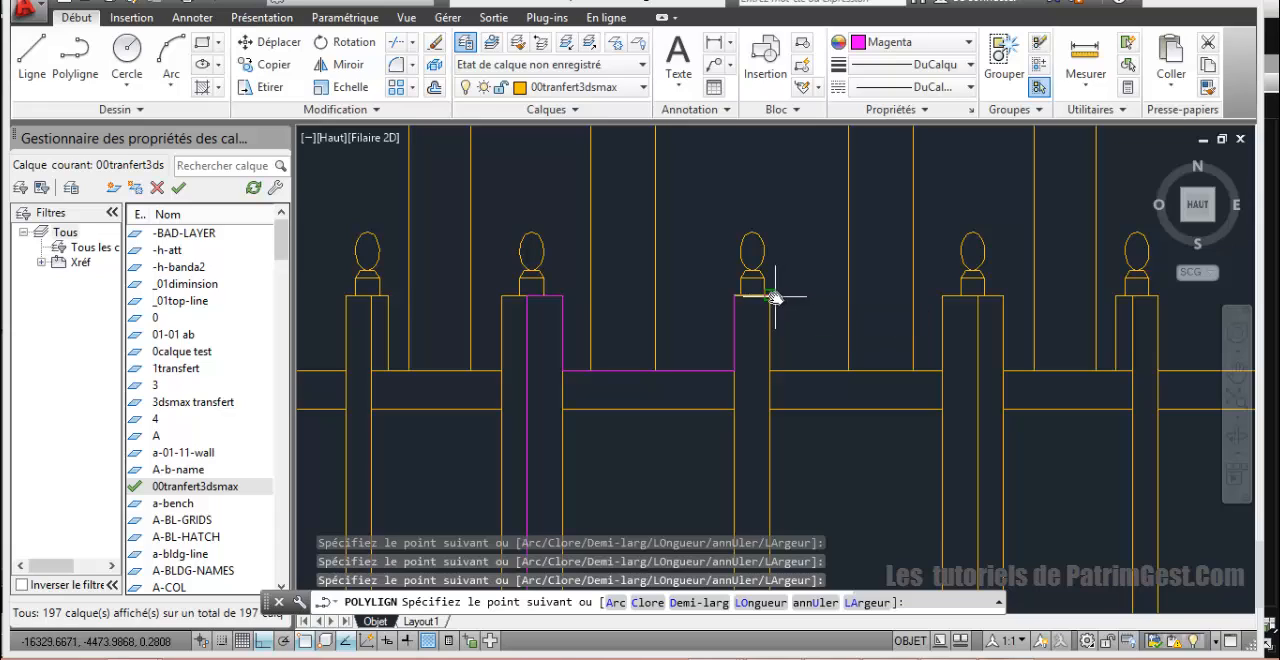
pyautogui.click(769, 372)
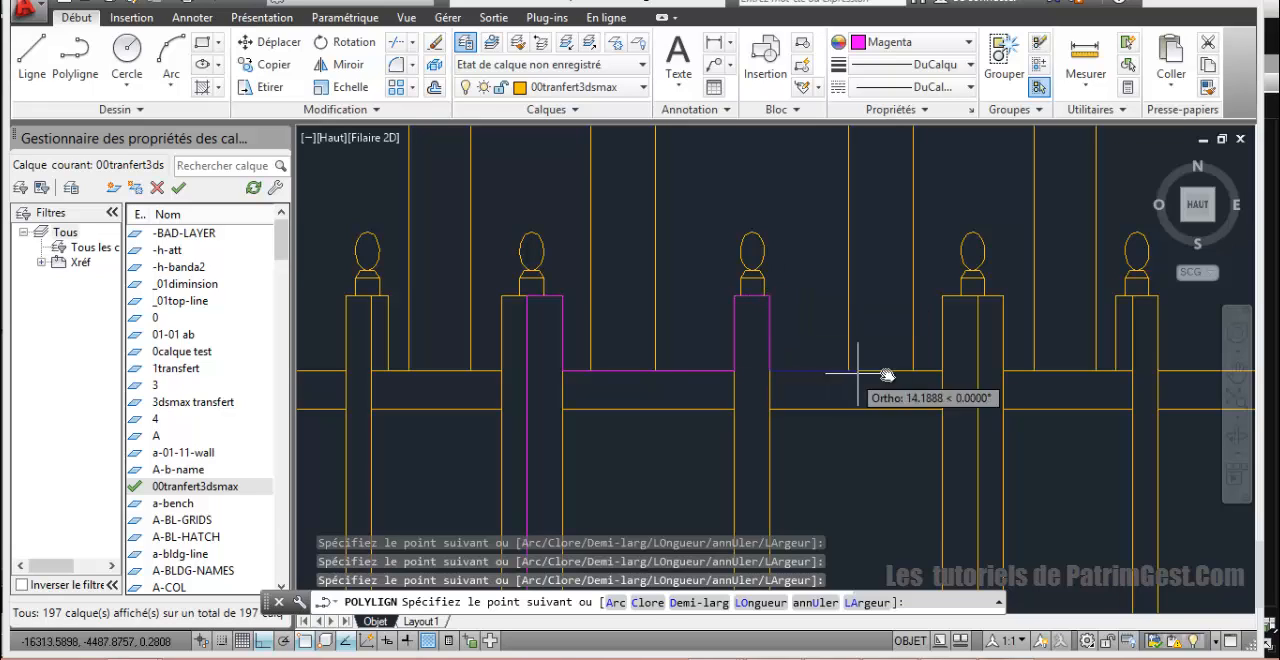
pyautogui.click(942, 371)
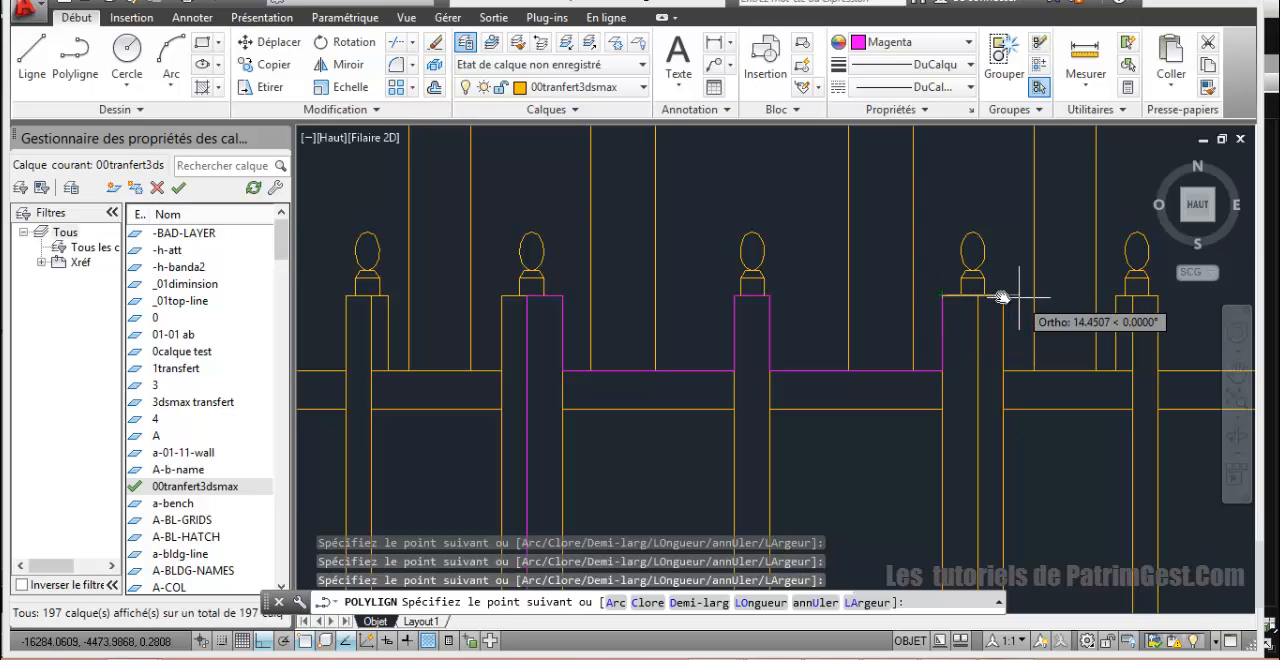
pyautogui.click(942, 296)
# Step: Complete the balustrade outline across the right post's top, down to the base line and back to the start, and close it
pyautogui.scroll(8, 960, 350)
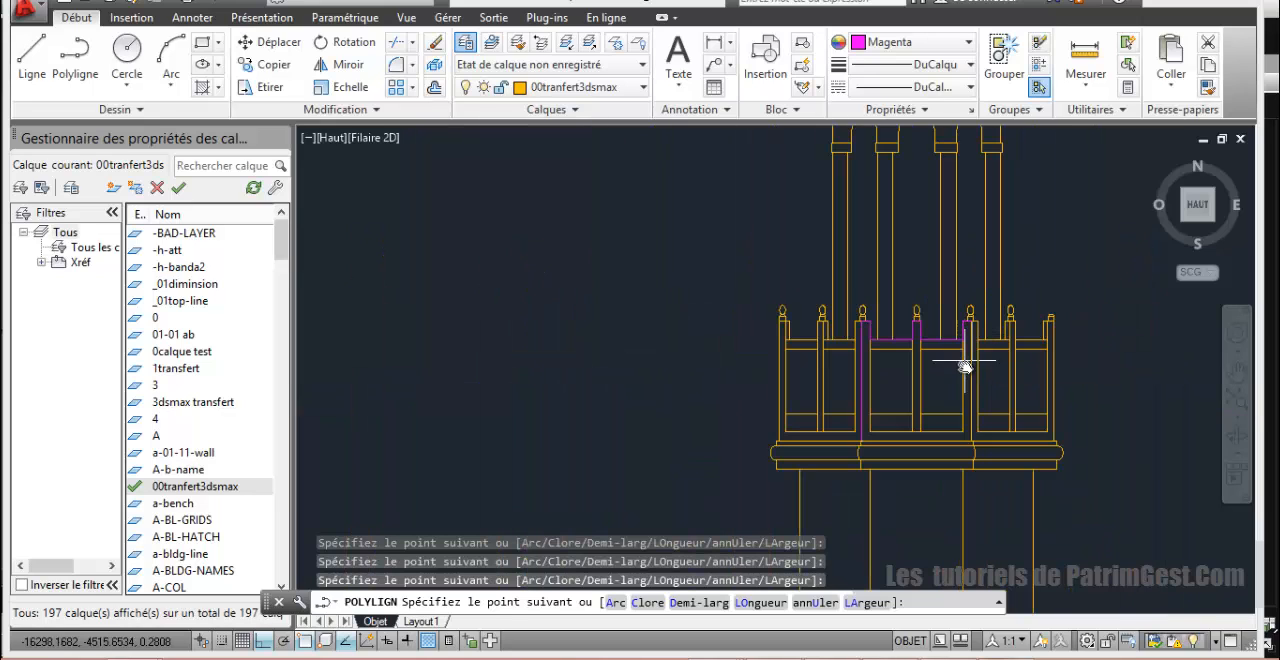
pyautogui.scroll(3, 990, 357)
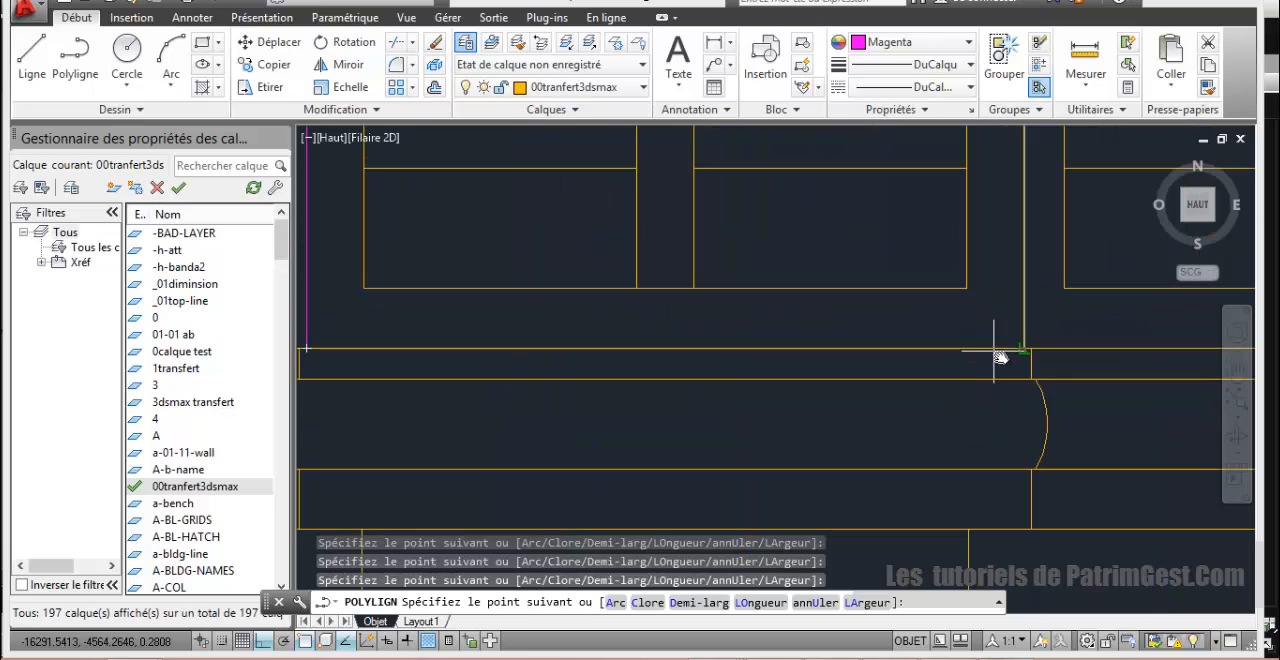
pyautogui.scroll(-5, 1000, 350)
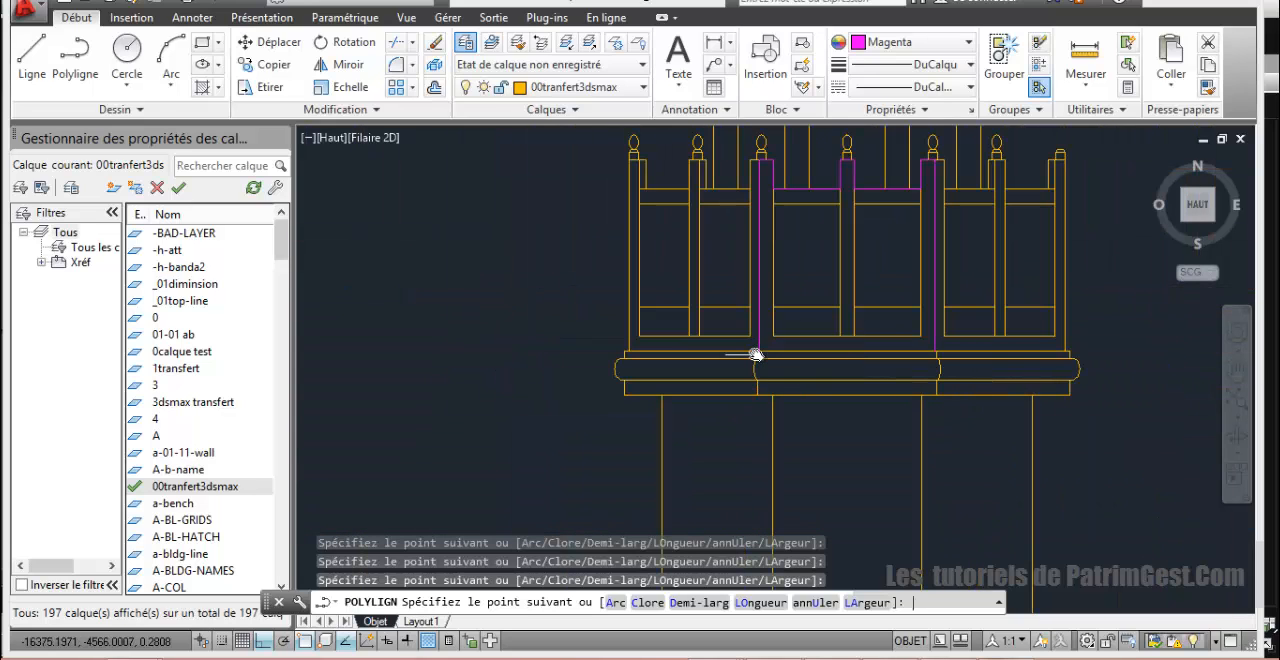
pyautogui.click(757, 354)
pyautogui.write('c')
pyautogui.press('Return')
pyautogui.scroll(-2, 772, 340)
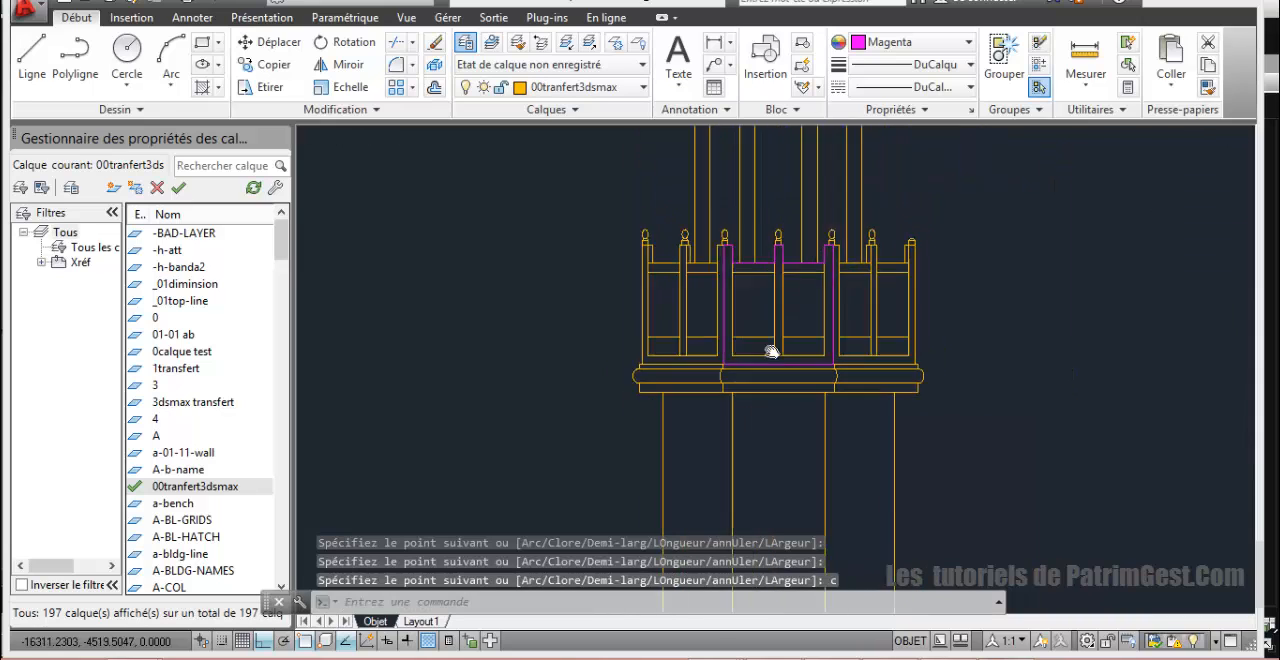
# Step: Draw a rectangle in the central face's left opening below the top rail and stretch its bottom edge down to the opening's base
pyautogui.scroll(3, 772, 352)
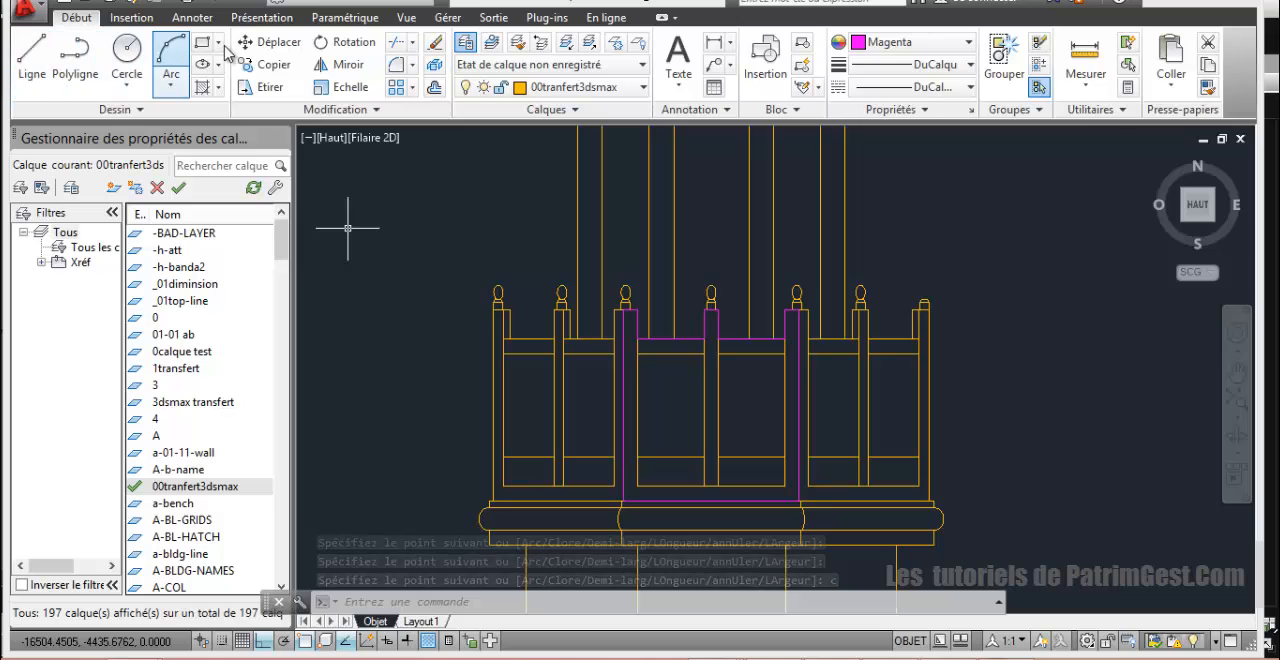
pyautogui.click(203, 42)
pyautogui.click(637, 354)
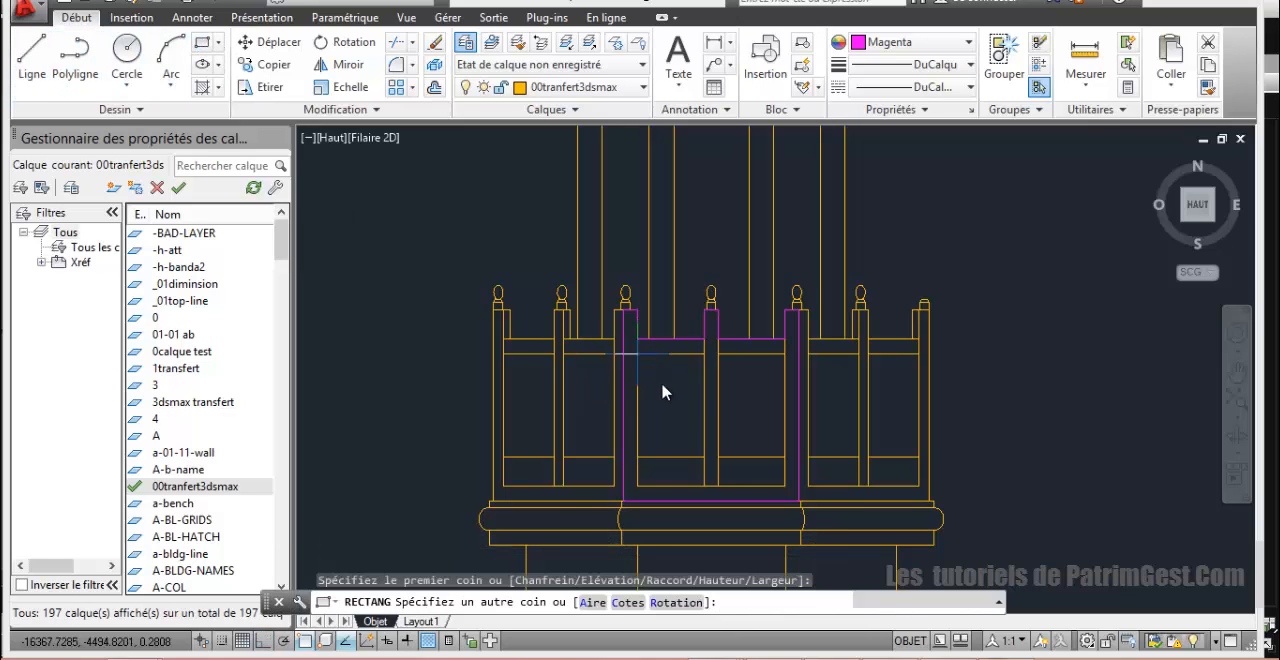
pyautogui.click(703, 457)
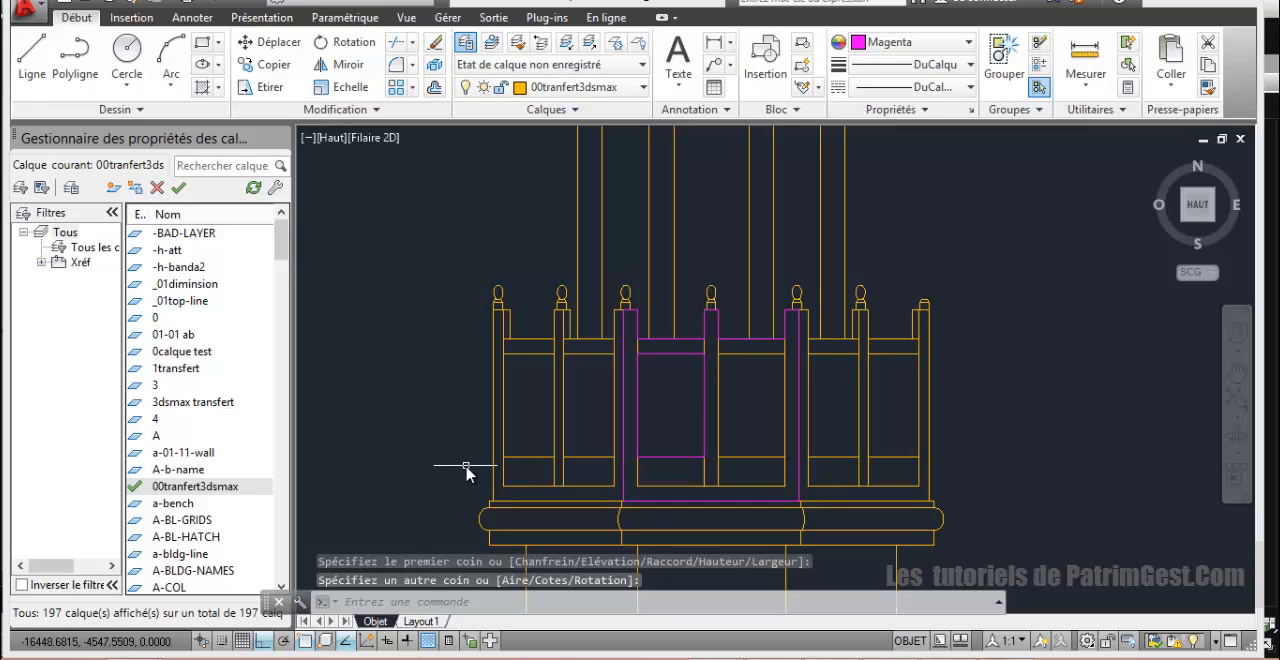
pyautogui.click(670, 458)
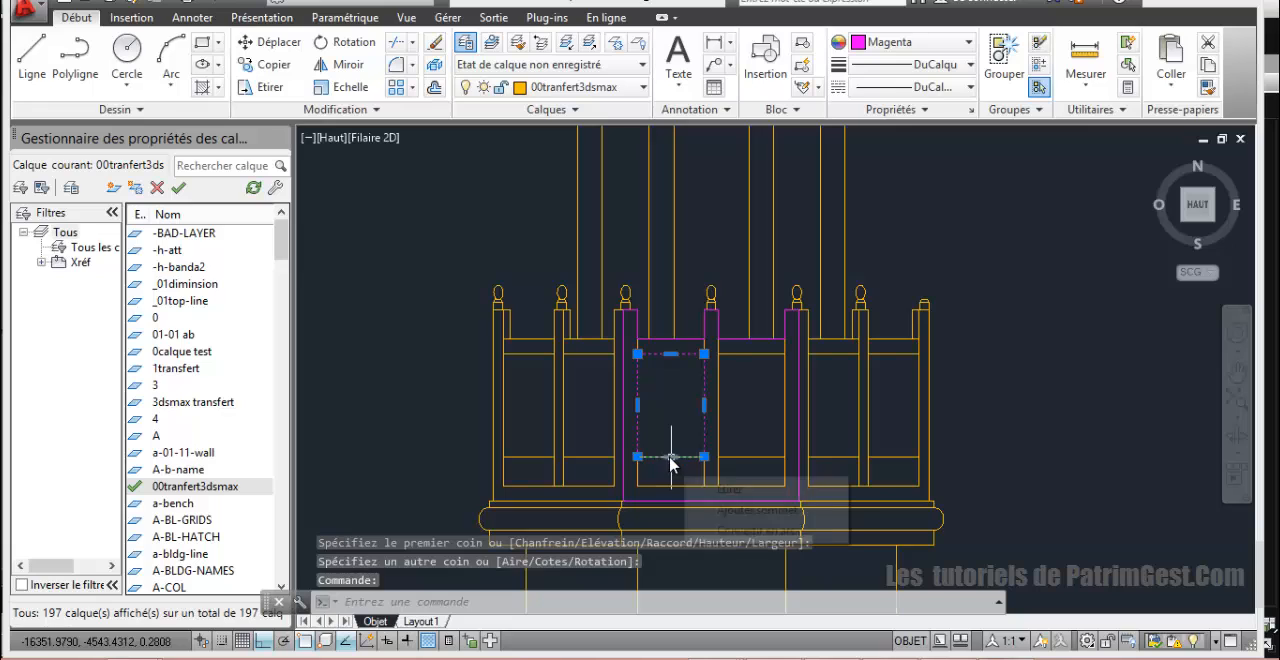
pyautogui.click(670, 457)
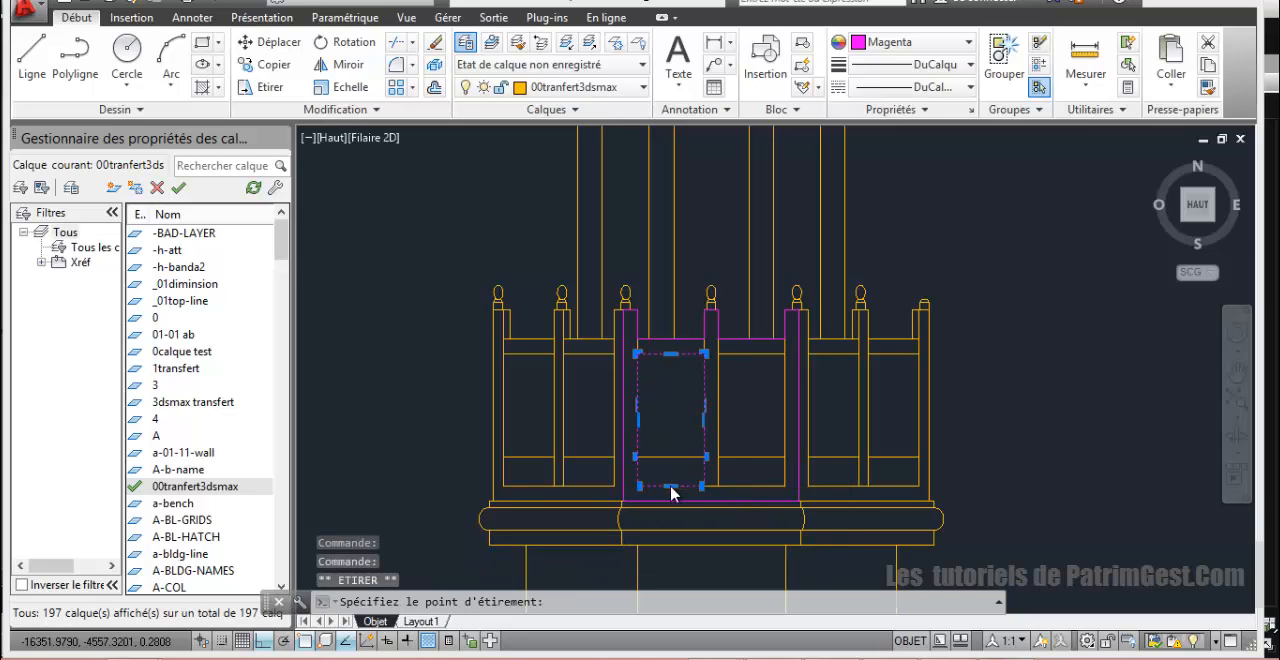
pyautogui.click(671, 488)
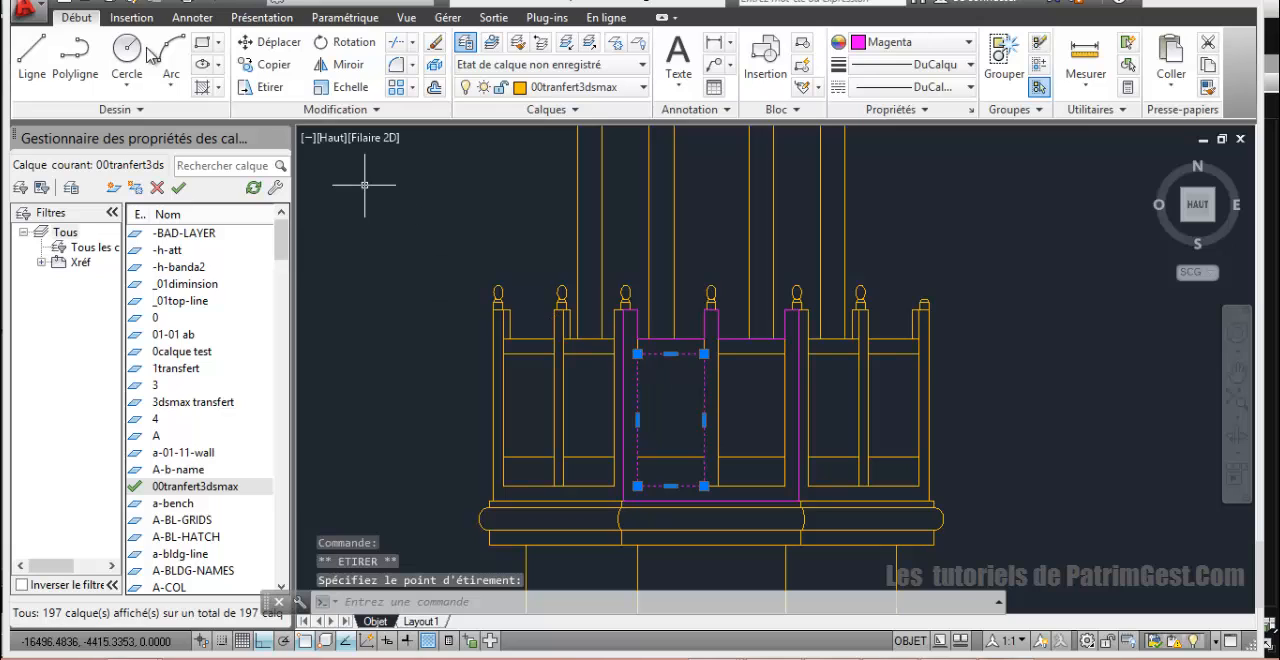
# Step: Copy the opening rectangle horizontally into the right opening of the central balustrade face
pyautogui.click(262, 64)
pyautogui.click(682, 356)
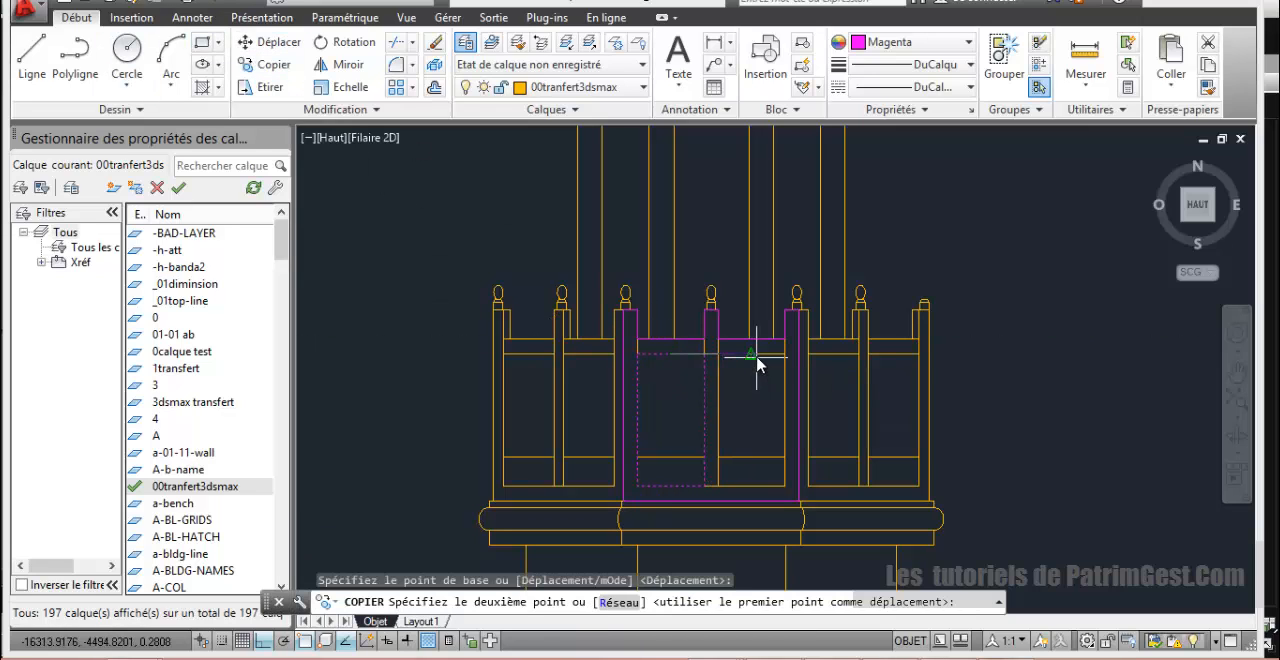
pyautogui.rightClick(1000, 288)
pyautogui.click(1000, 288)
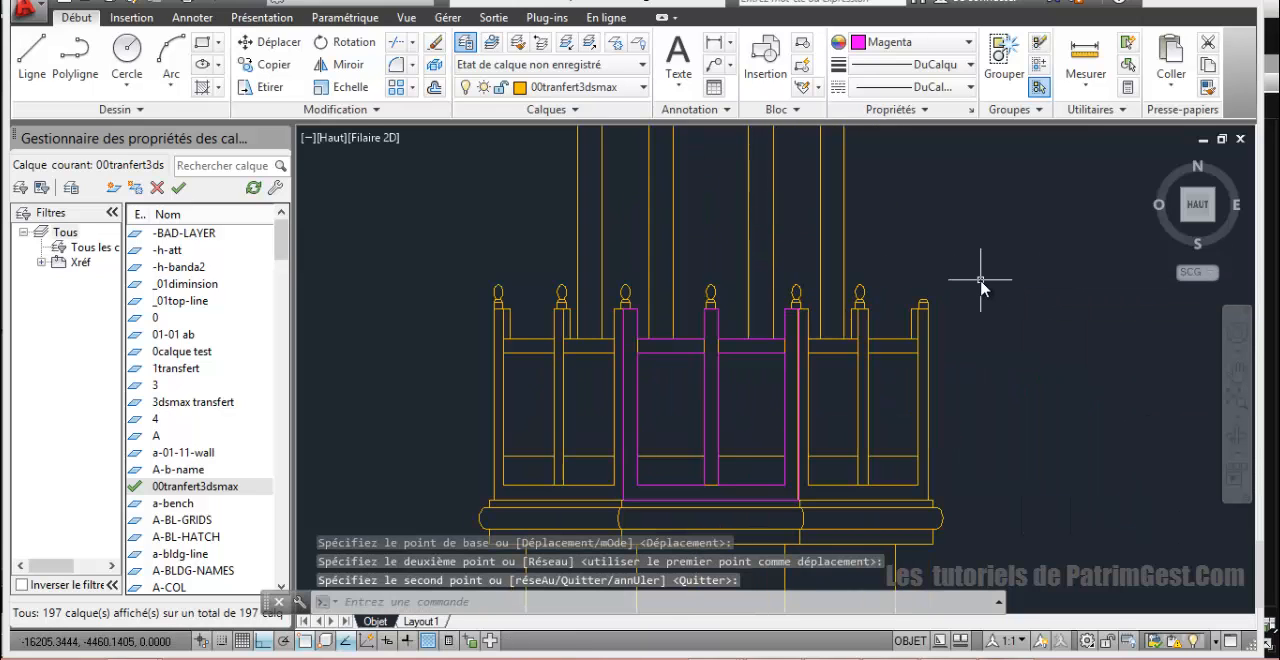
# Step: Move the balustrade outline's upper-right corner onto the right post's corner edge, below the finial
pyautogui.scroll(2, 981, 287)
pyautogui.scroll(4, 815, 250)
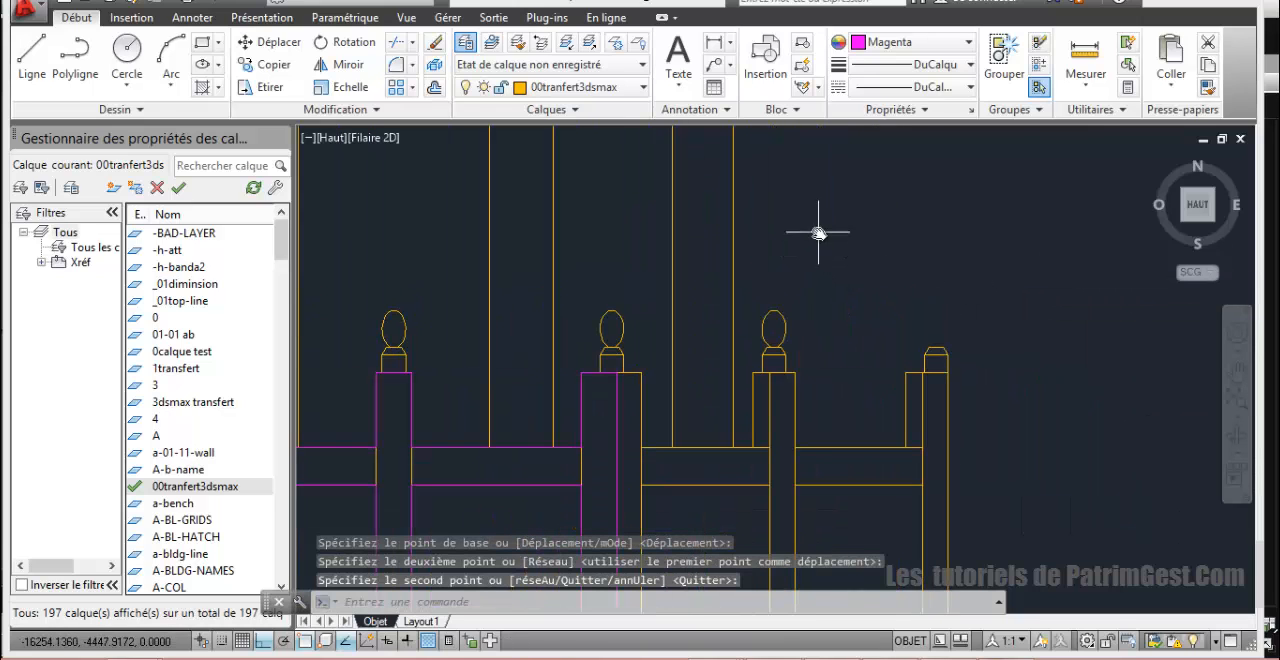
pyautogui.moveTo(780, 274); pyautogui.dragTo(842, 300, button='middle')
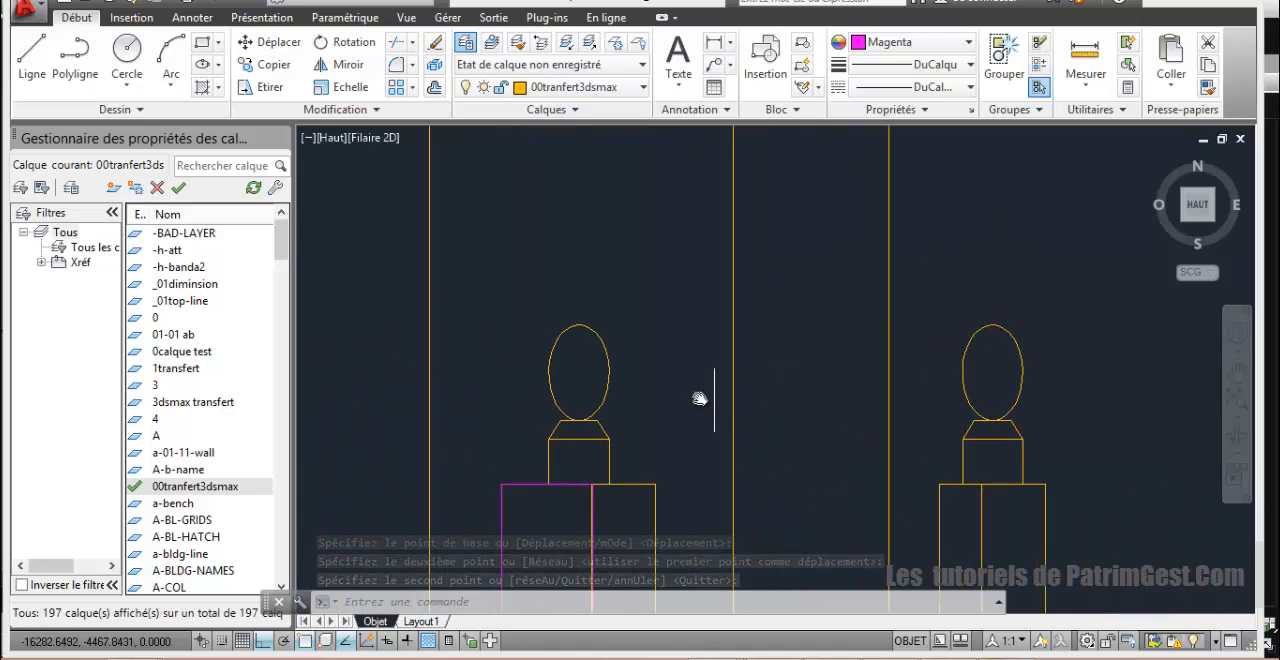
pyautogui.moveTo(700, 351); pyautogui.dragTo(874, 246, button='middle')
pyautogui.scroll(4, 772, 353)
pyautogui.scroll(2, 792, 446)
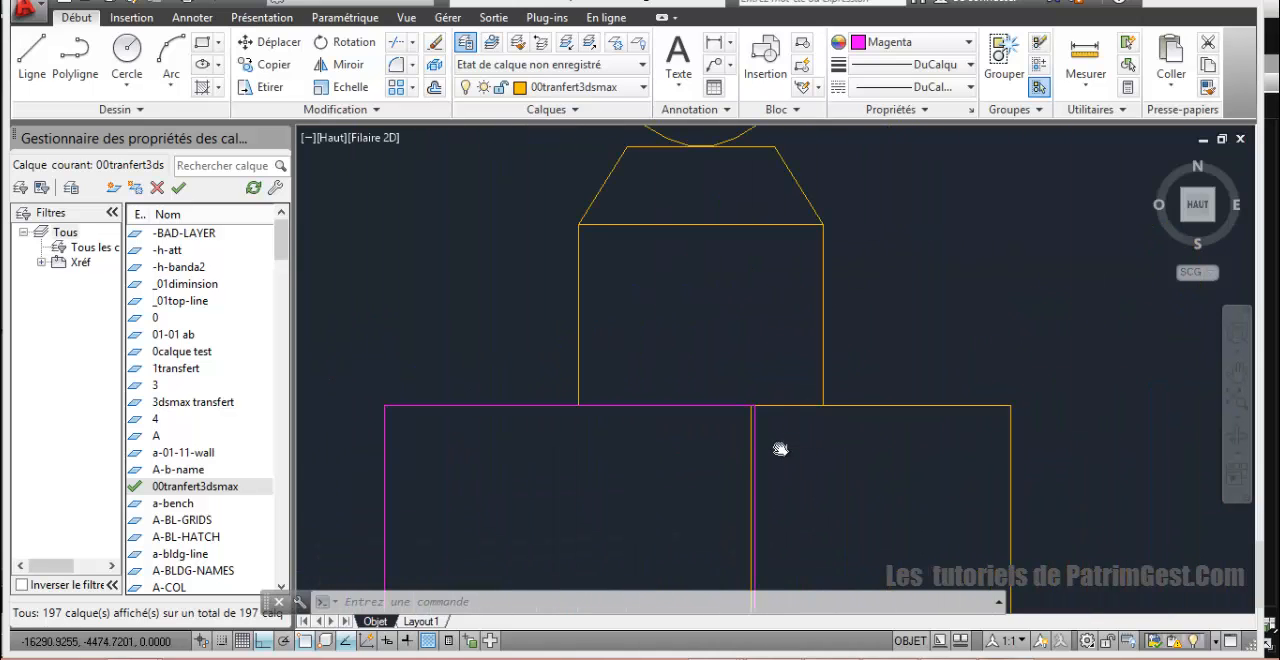
pyautogui.click(753, 422)
pyautogui.click(754, 405)
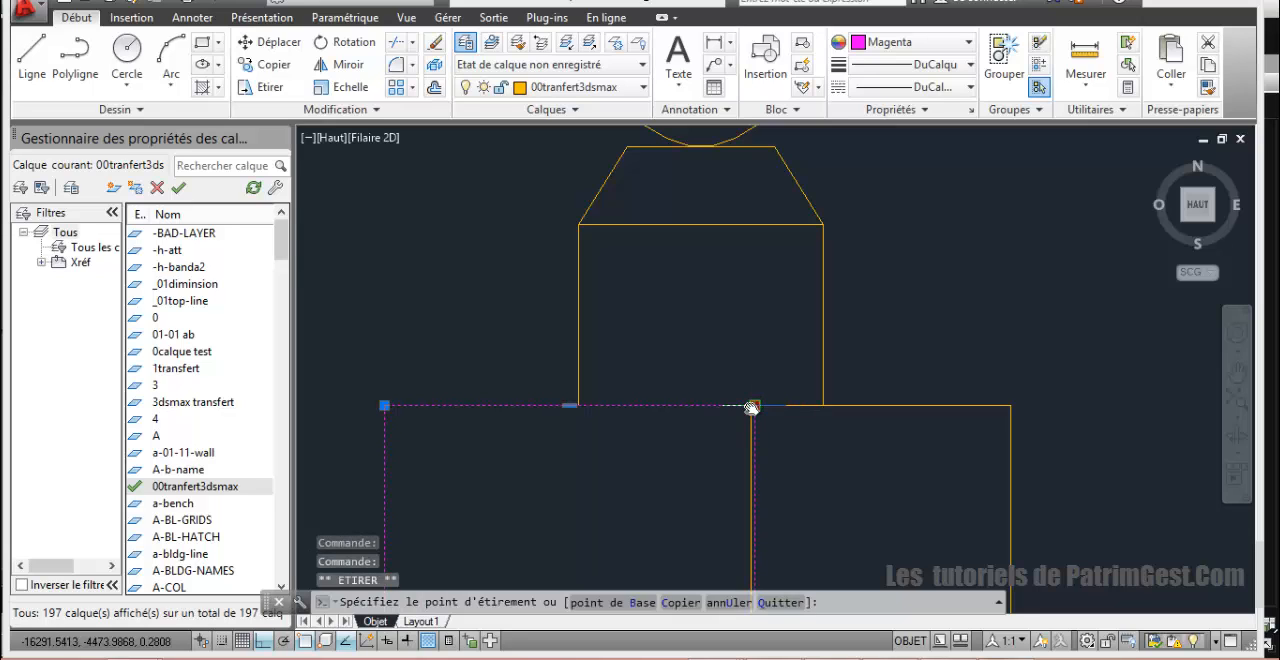
pyautogui.scroll(2, 752, 407)
pyautogui.click(744, 409)
pyautogui.scroll(-5, 762, 409)
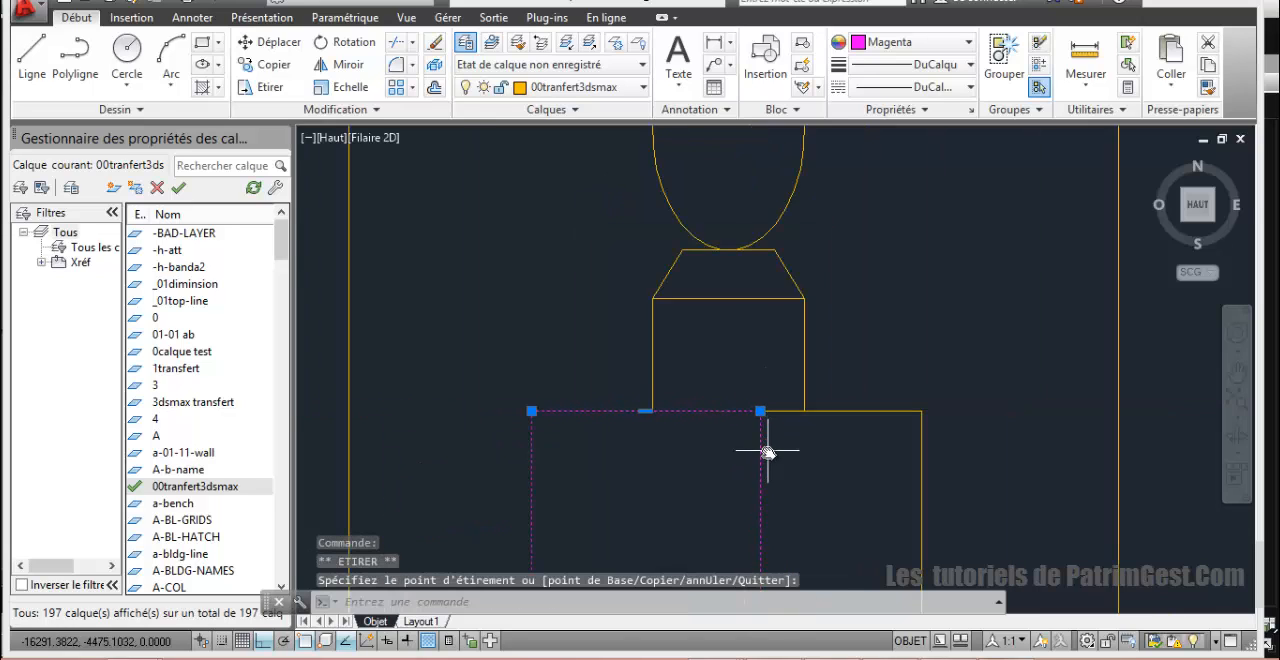
# Step: Move the balustrade outline's lower-right corner onto the foot of the right post's corner edge at the base moulding
pyautogui.scroll(-3, 768, 450)
pyautogui.moveTo(752, 470); pyautogui.dragTo(740, 190, button='middle')
pyautogui.moveTo(748, 425); pyautogui.dragTo(738, 147, button='middle')
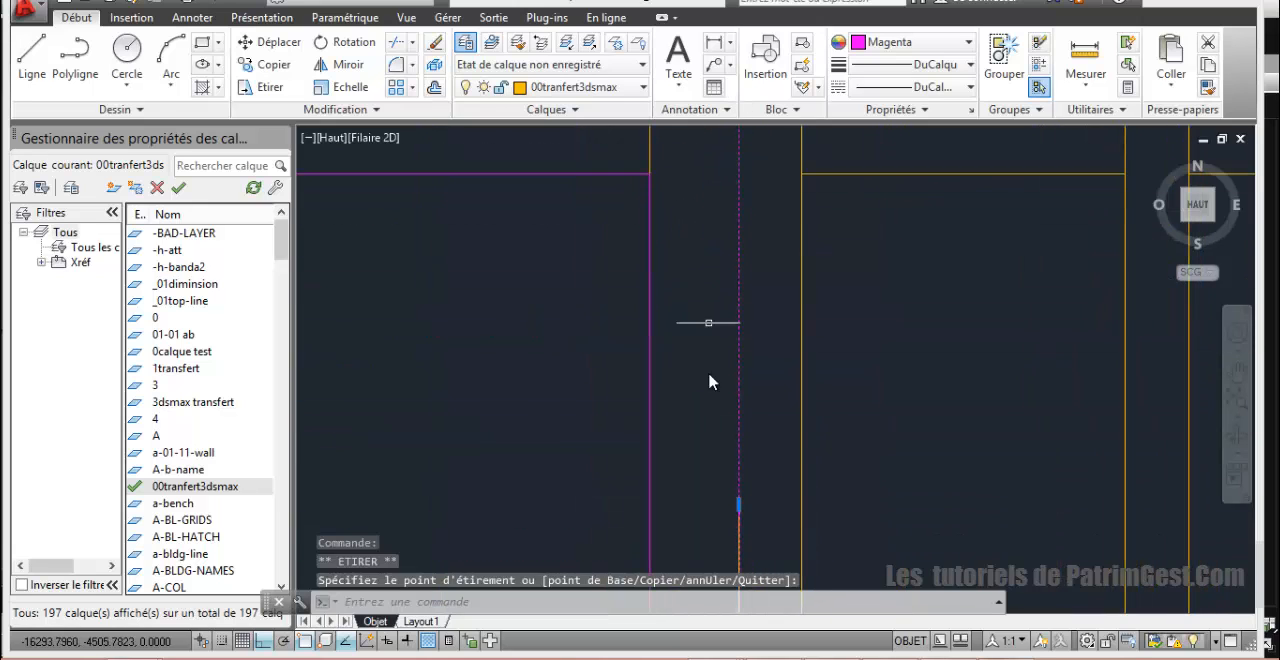
pyautogui.scroll(-2, 711, 404)
pyautogui.moveTo(711, 406); pyautogui.dragTo(694, 92, button='middle')
pyautogui.scroll(4, 733, 401)
pyautogui.scroll(4, 714, 325)
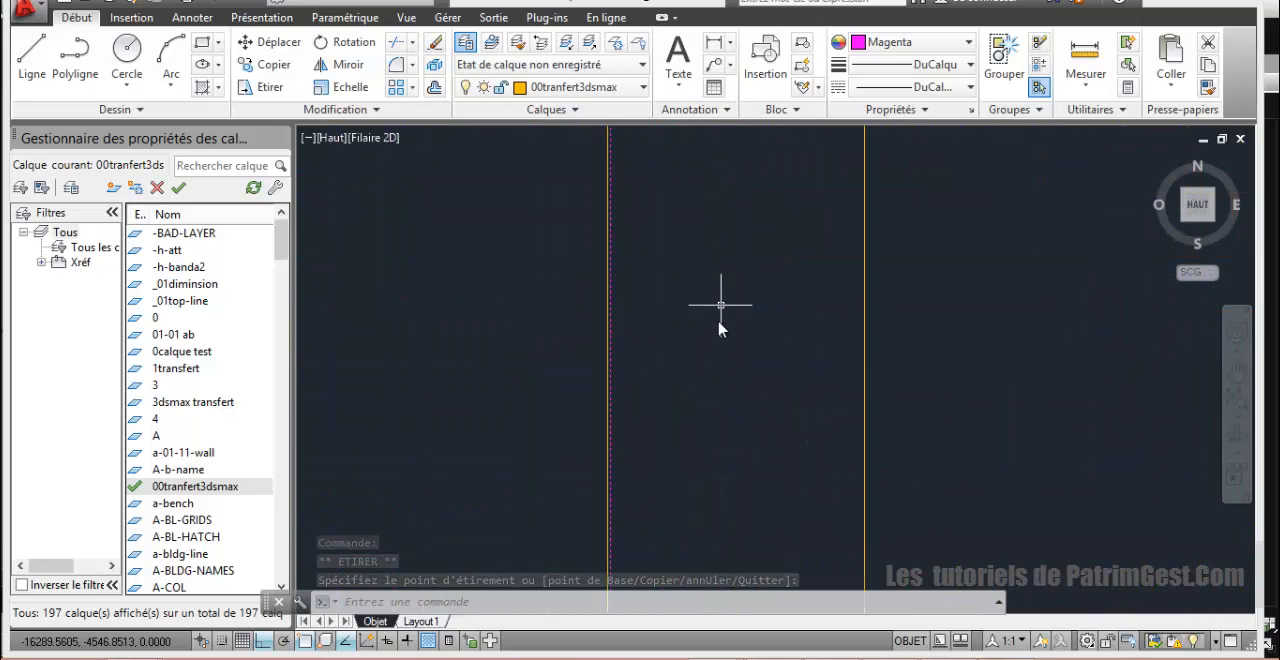
pyautogui.moveTo(695, 430); pyautogui.dragTo(727, 130, button='middle')
pyautogui.moveTo(765, 110); pyautogui.dragTo(771, 66, button='middle')
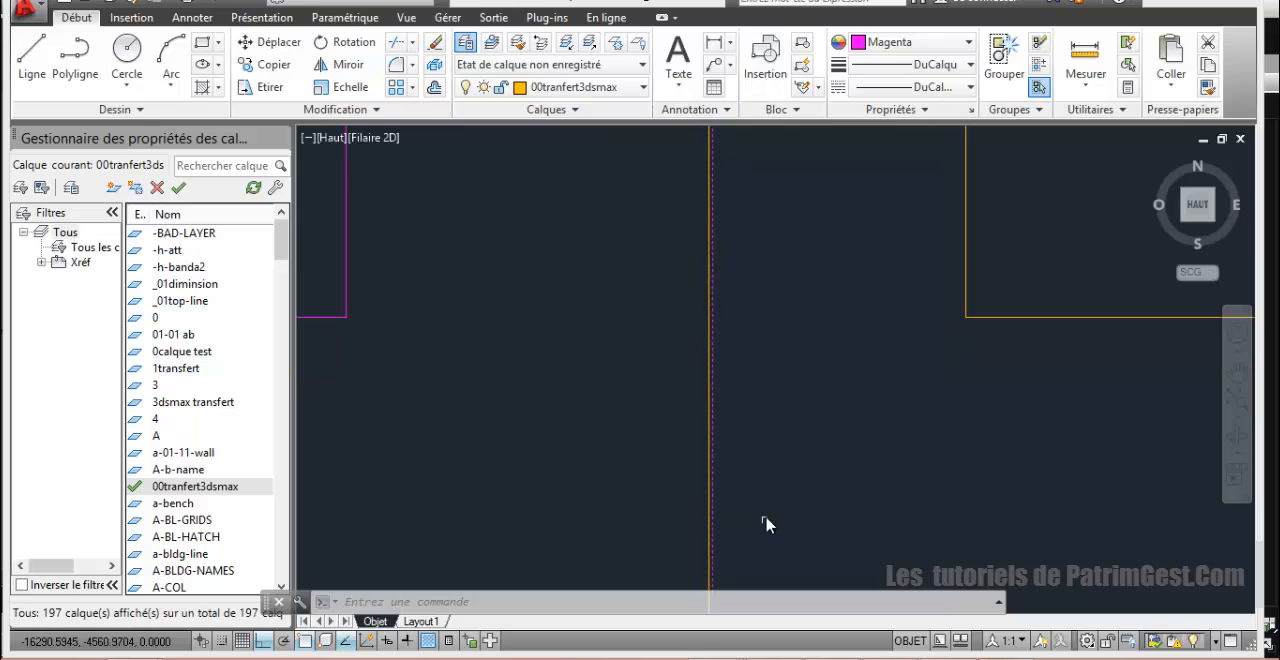
pyautogui.scroll(-2, 766, 524)
pyautogui.moveTo(754, 490); pyautogui.dragTo(755, 277, button='middle')
pyautogui.scroll(3, 762, 386)
pyautogui.scroll(2, 761, 384)
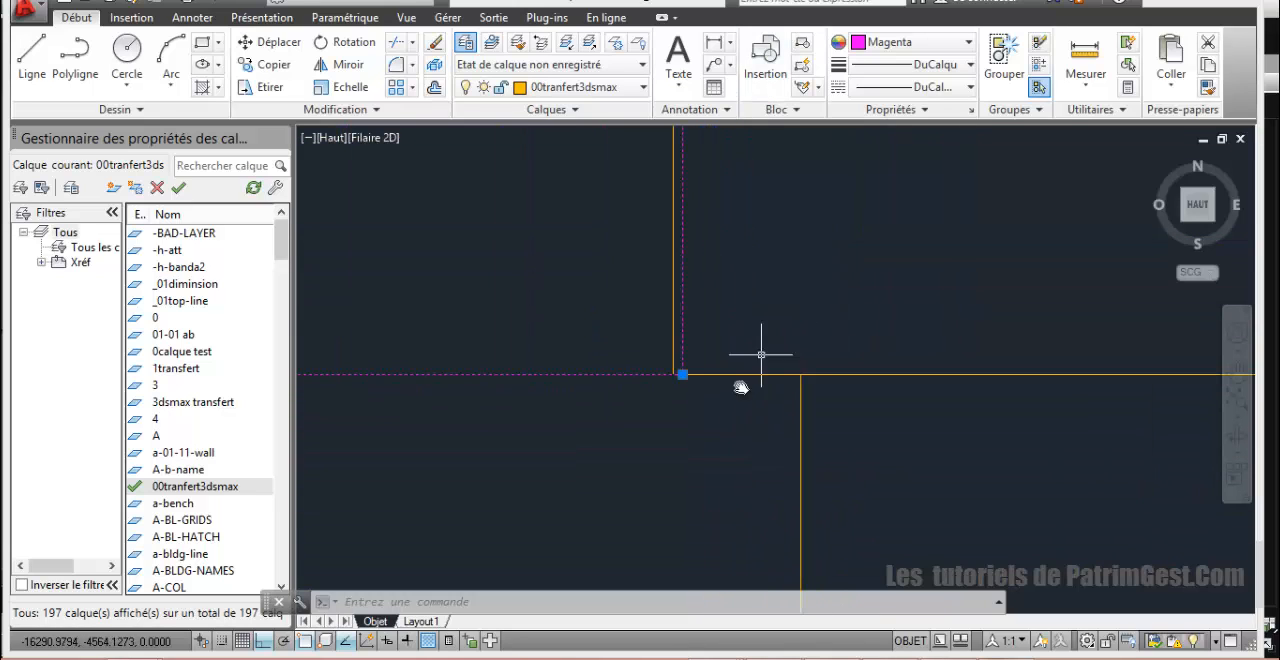
pyautogui.click(680, 372)
pyautogui.click(673, 375)
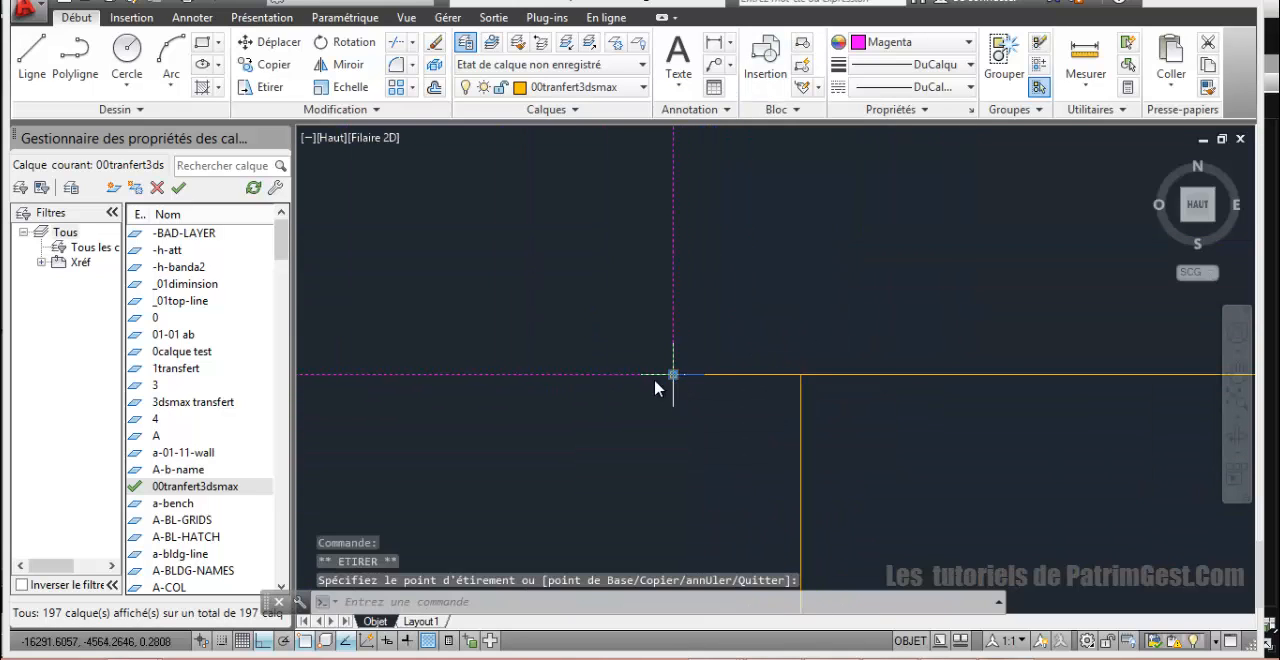
# Step: Examine the central balustrade outline, its openings and the finials above the posts
pyautogui.scroll(-8, 647, 388)
pyautogui.moveTo(553, 351); pyautogui.dragTo(1050, 537, button='middle')
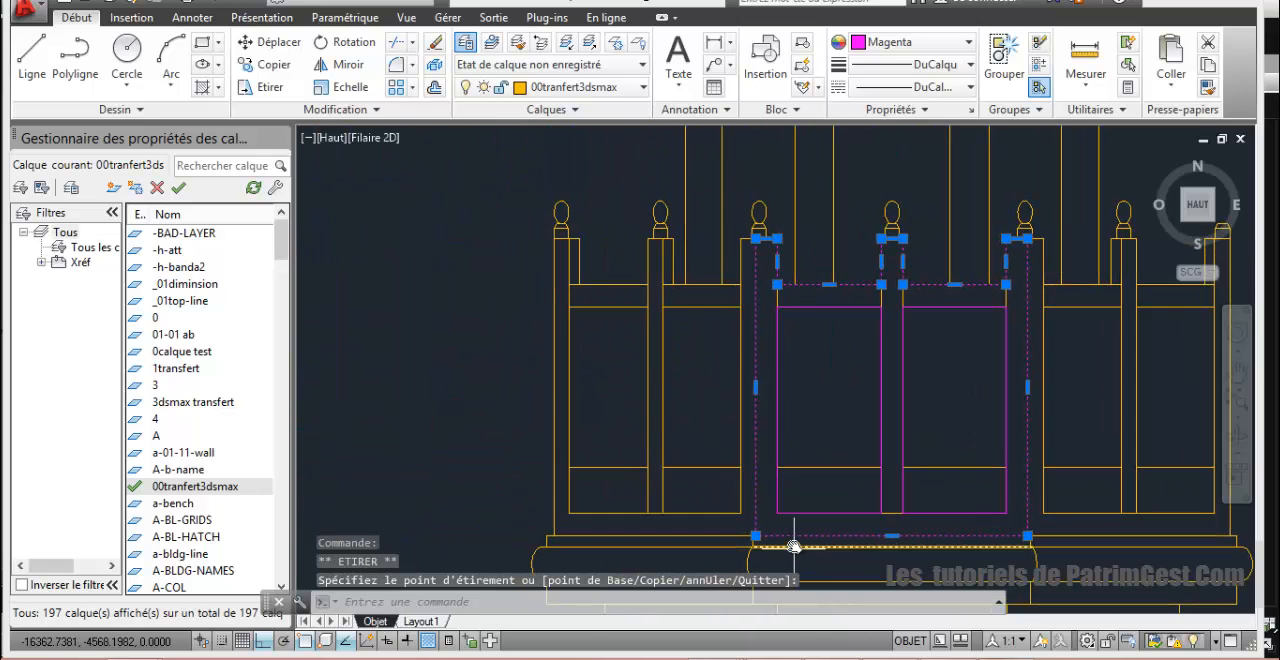
pyautogui.scroll(4, 794, 541)
pyautogui.scroll(-8, 794, 537)
pyautogui.moveTo(841, 352); pyautogui.dragTo(611, 407, button='middle')
pyautogui.scroll(5, 611, 407)
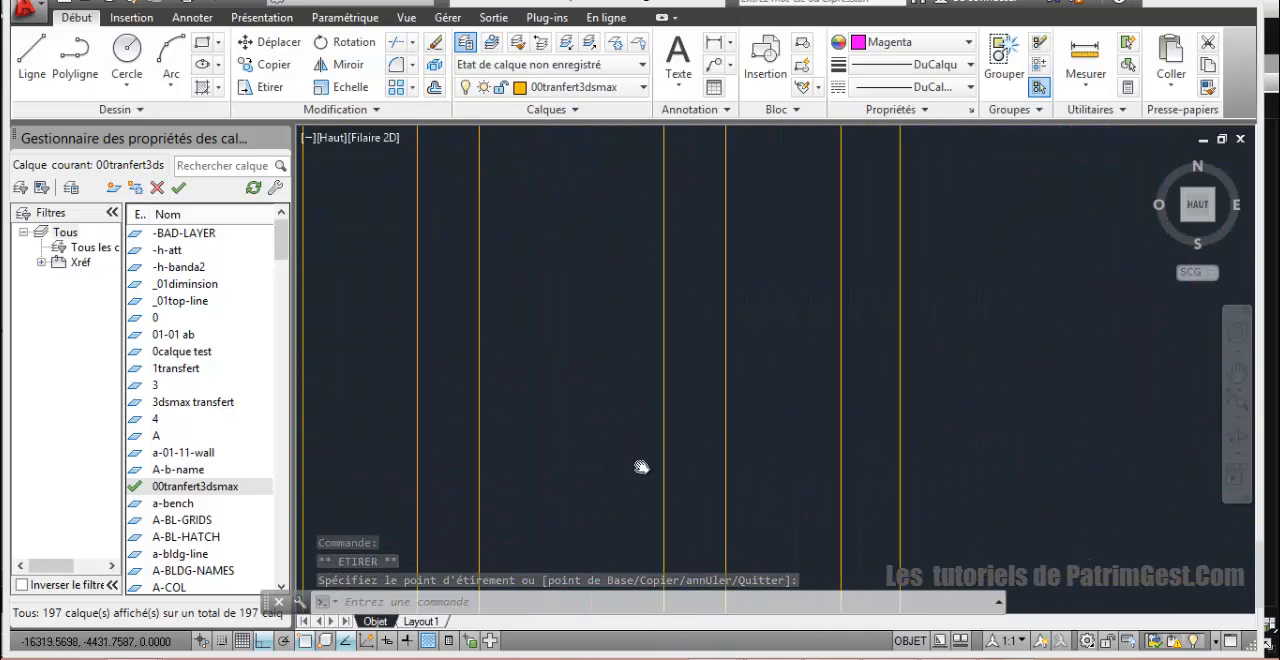
pyautogui.moveTo(665, 475); pyautogui.dragTo(583, 243, button='middle')
pyautogui.scroll(-3, 590, 270)
pyautogui.scroll(3, 653, 394)
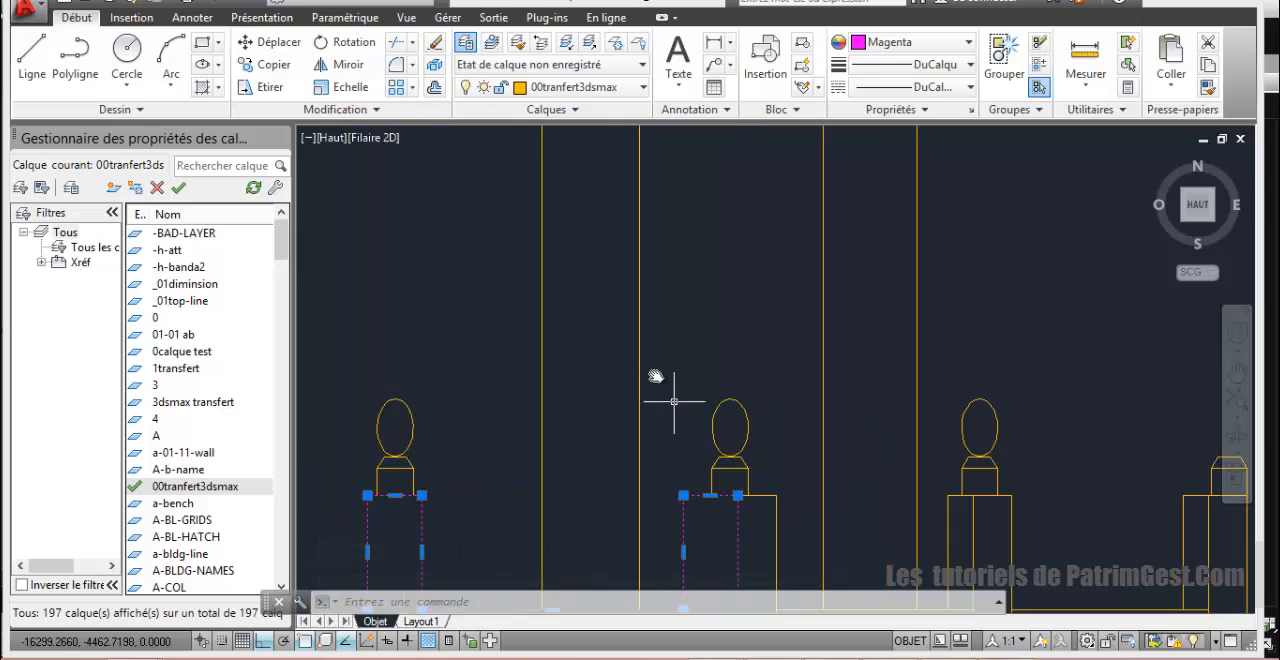
pyautogui.moveTo(657, 371); pyautogui.dragTo(609, 277, button='middle')
pyautogui.scroll(3, 609, 277)
pyautogui.scroll(2, 620, 286)
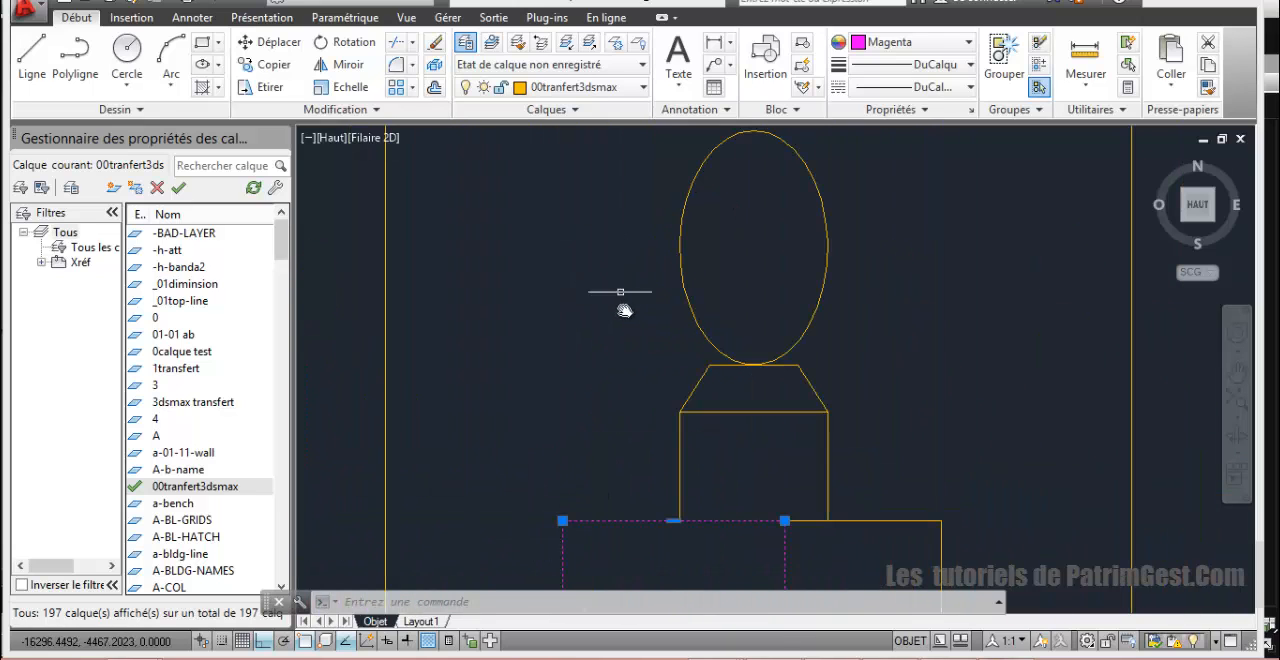
pyautogui.moveTo(637, 328)
pyautogui.mouseDown(button='middle')
pyautogui.moveTo(526, 326)
pyautogui.moveTo(451, 383)
pyautogui.moveTo(457, 336)
pyautogui.mouseUp(button='middle')
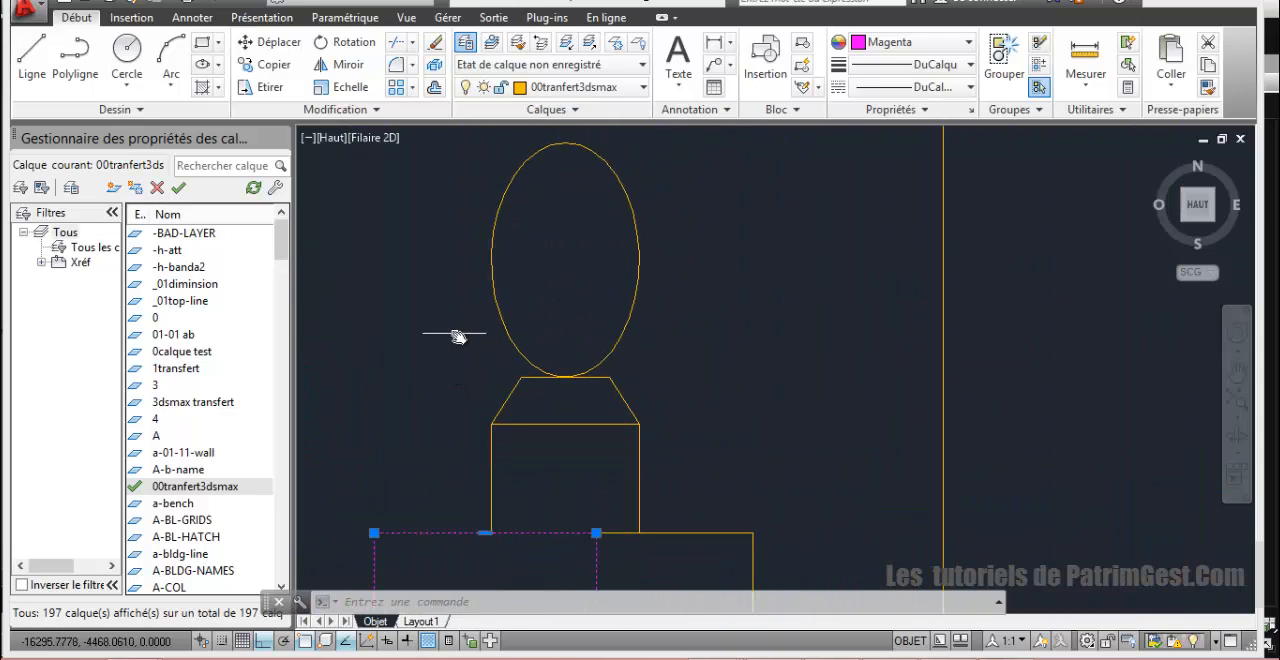
pyautogui.scroll(-6, 404, 263)
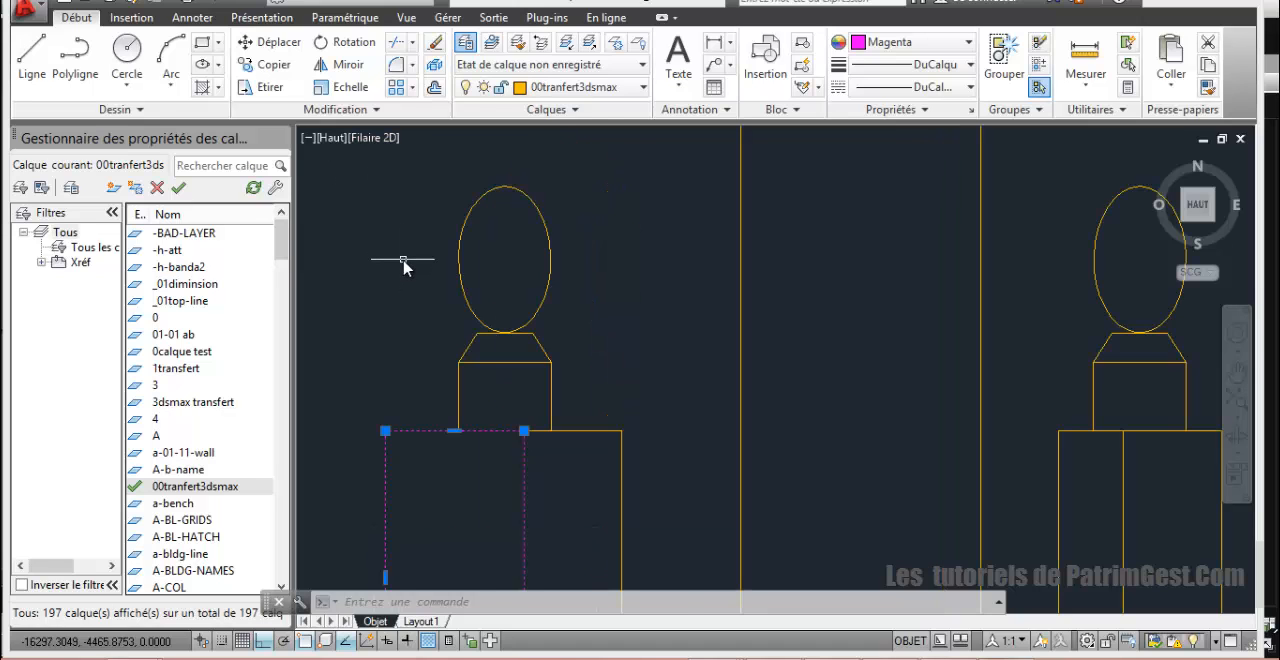
pyautogui.scroll(-6, 417, 262)
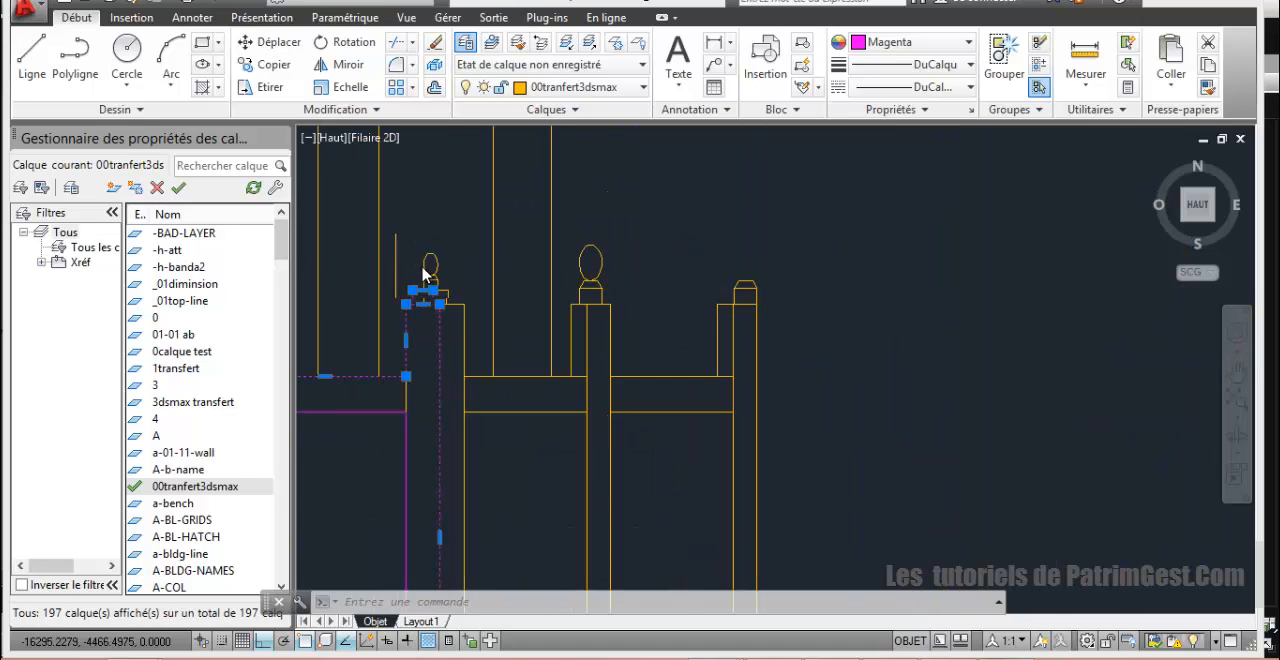
# Step: Start a polyline at the midpoint of the arcade's top edge, run it to the right corner and down the short vertical edge
pyautogui.moveTo(476, 286); pyautogui.dragTo(644, 461, button='middle')
pyautogui.scroll(-6, 489, 333)
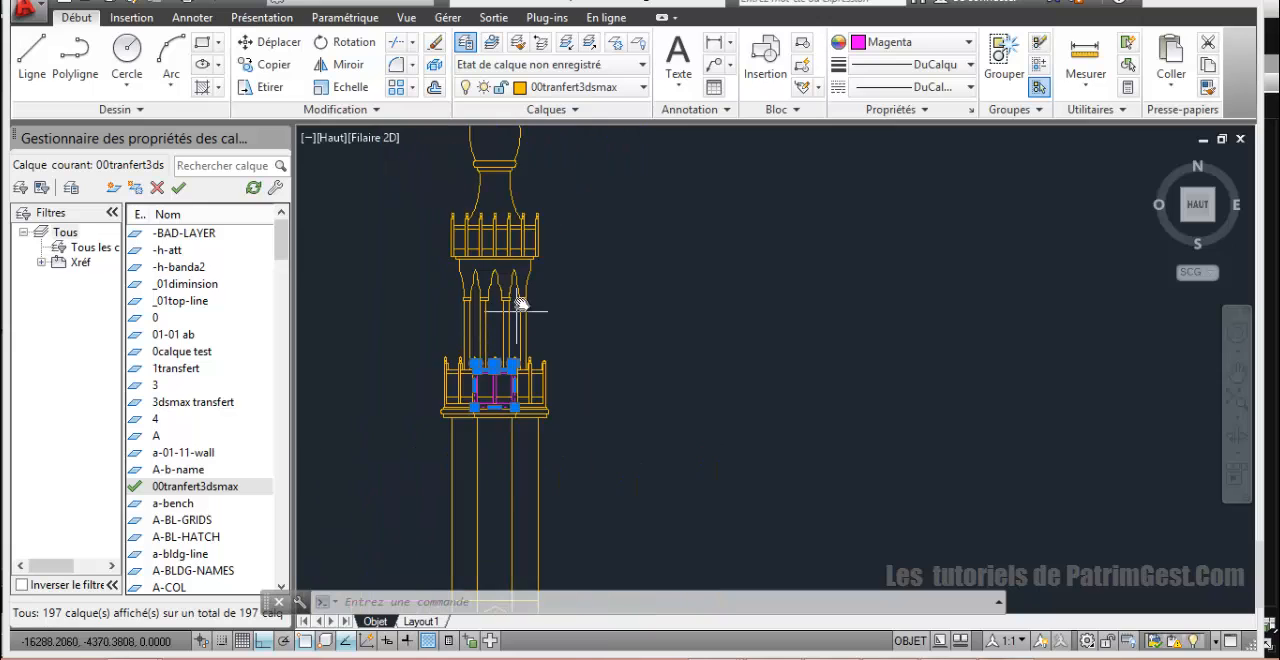
pyautogui.scroll(4, 520, 303)
pyautogui.moveTo(514, 267)
pyautogui.mouseDown(button='middle')
pyautogui.moveTo(650, 325)
pyautogui.moveTo(601, 290)
pyautogui.mouseUp(button='middle')
pyautogui.scroll(2, 627, 325)
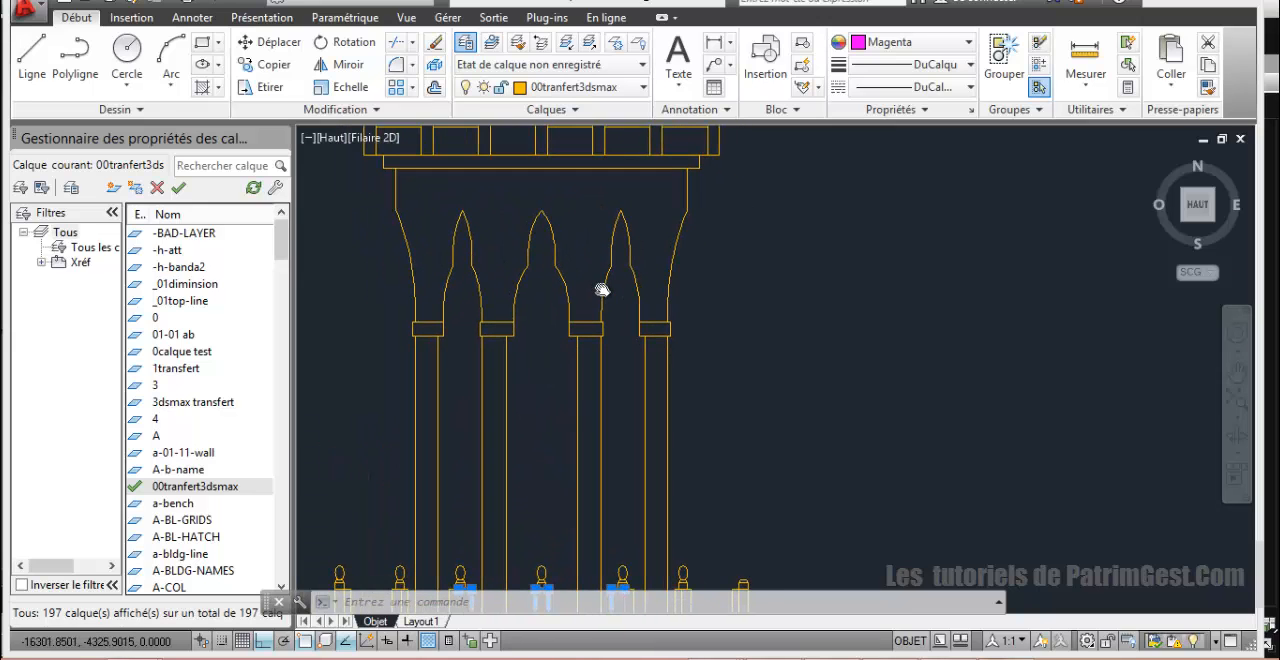
pyautogui.moveTo(632, 355)
pyautogui.mouseDown(button='middle')
pyautogui.moveTo(614, 323)
pyautogui.moveTo(551, 374)
pyautogui.moveTo(548, 357)
pyautogui.mouseUp(button='middle')
pyautogui.scroll(-1, 549, 351)
pyautogui.scroll(1, 555, 351)
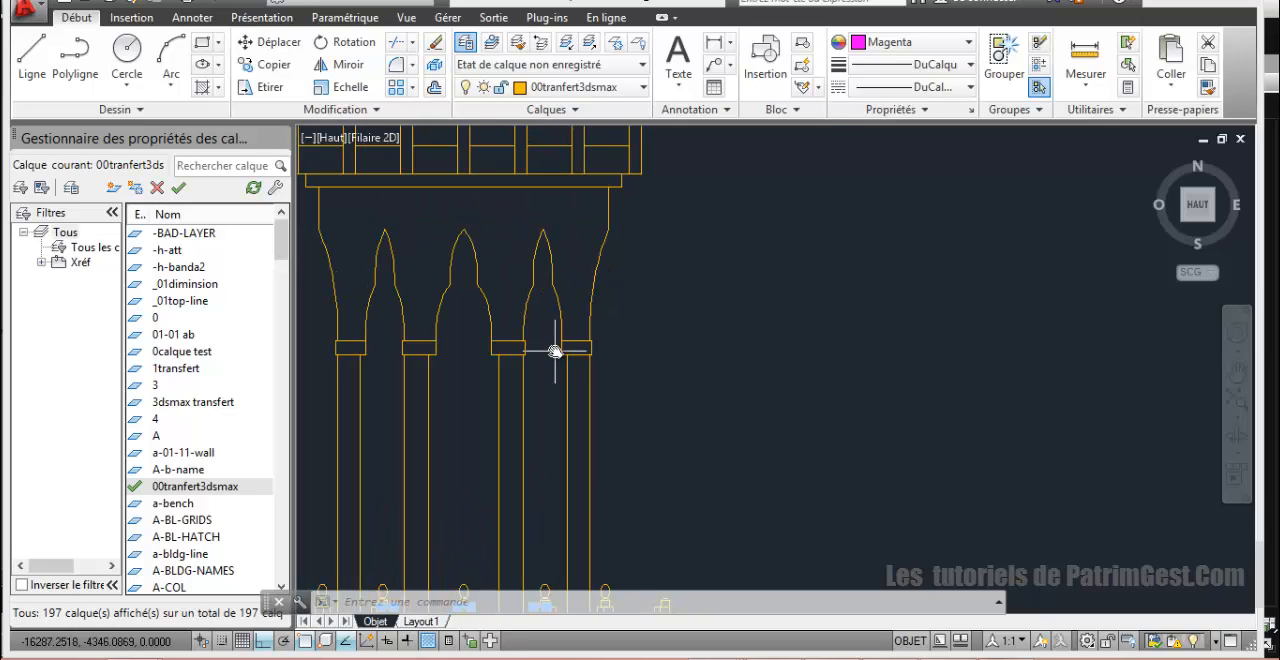
pyautogui.click(76, 62)
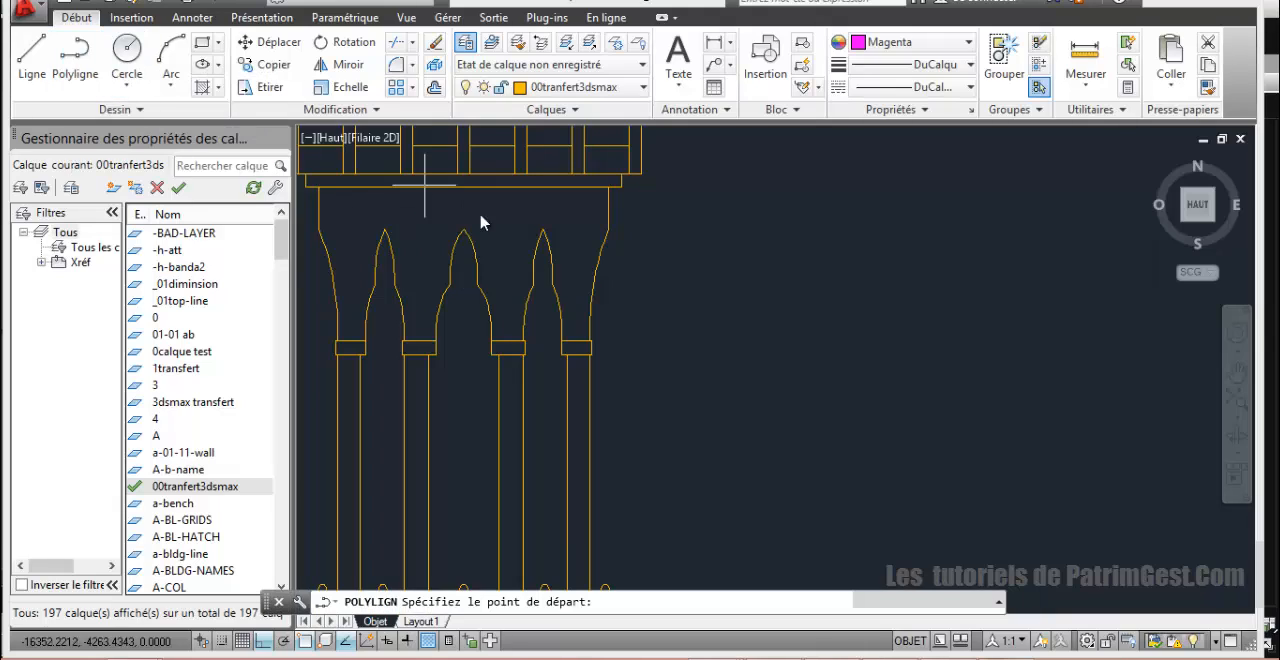
pyautogui.click(463, 187)
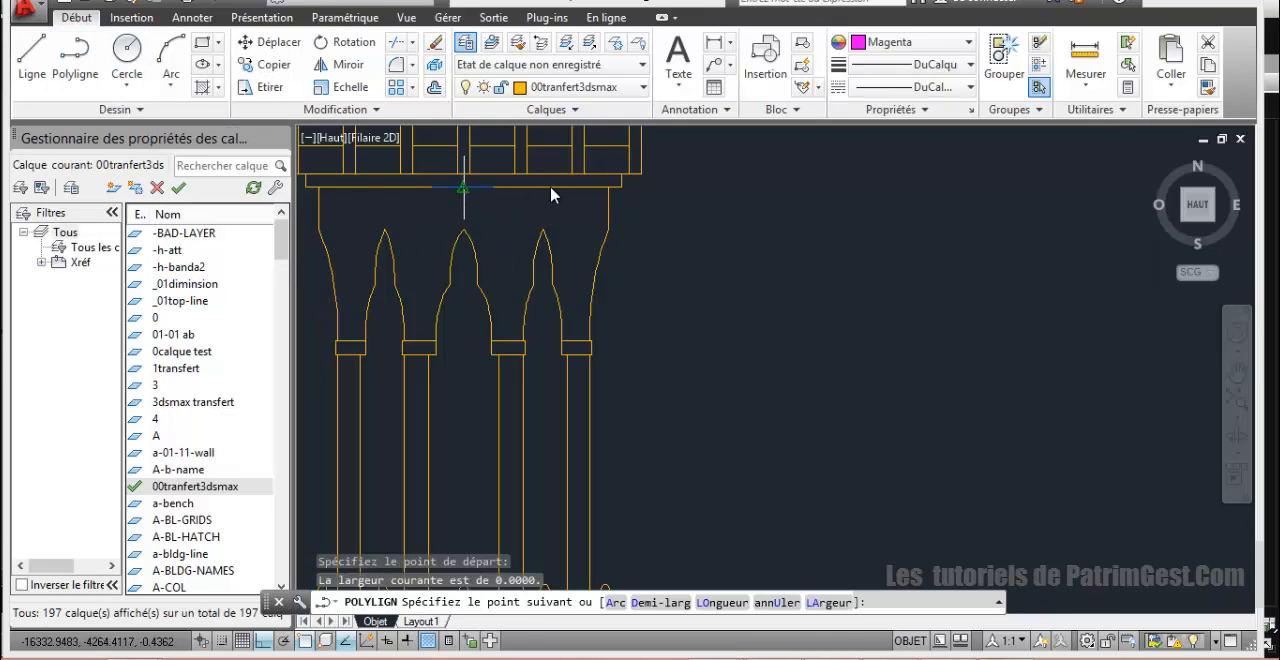
pyautogui.click(612, 188)
pyautogui.click(613, 232)
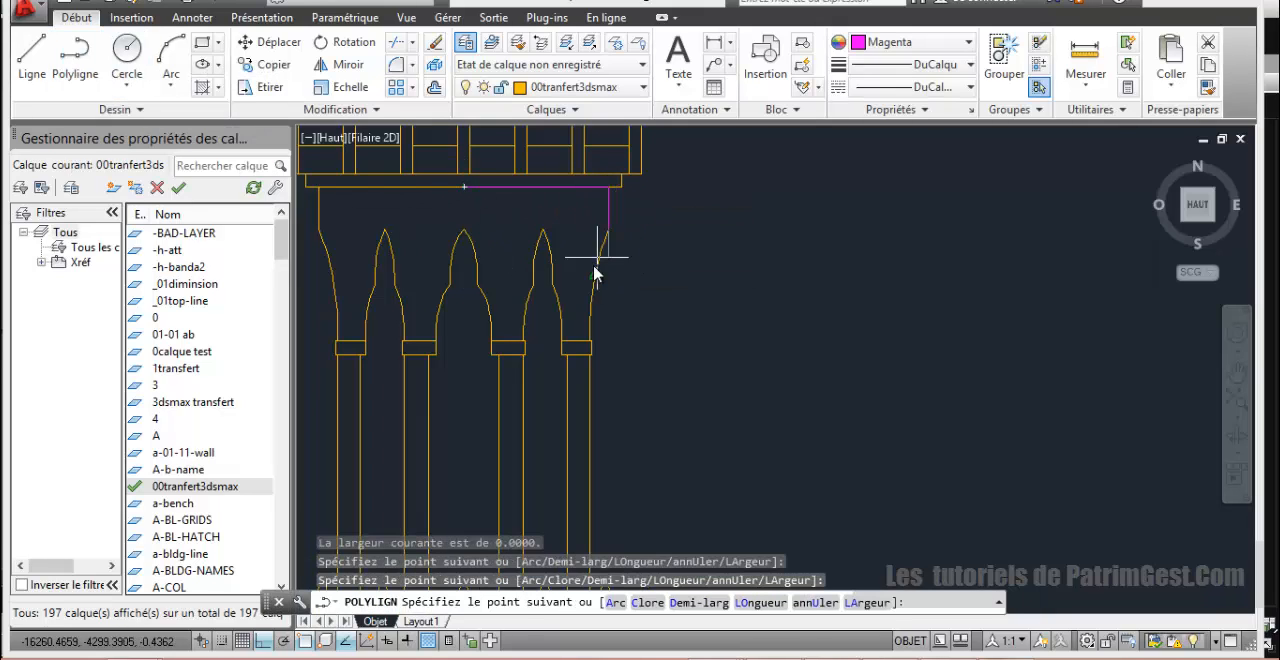
# Step: Continue the polyline with a three-point arc along the arcade's flared right edge to the end of the curve
pyautogui.write('a')
pyautogui.press('Return')
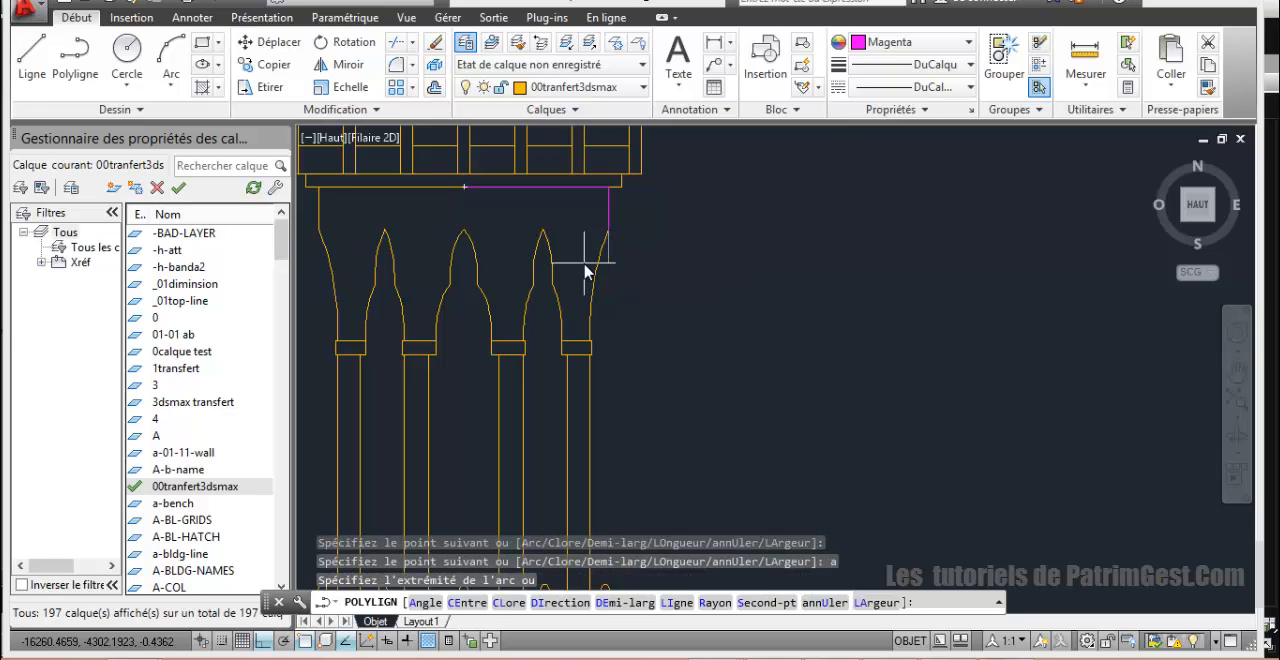
pyautogui.write('s')
pyautogui.press('Return')
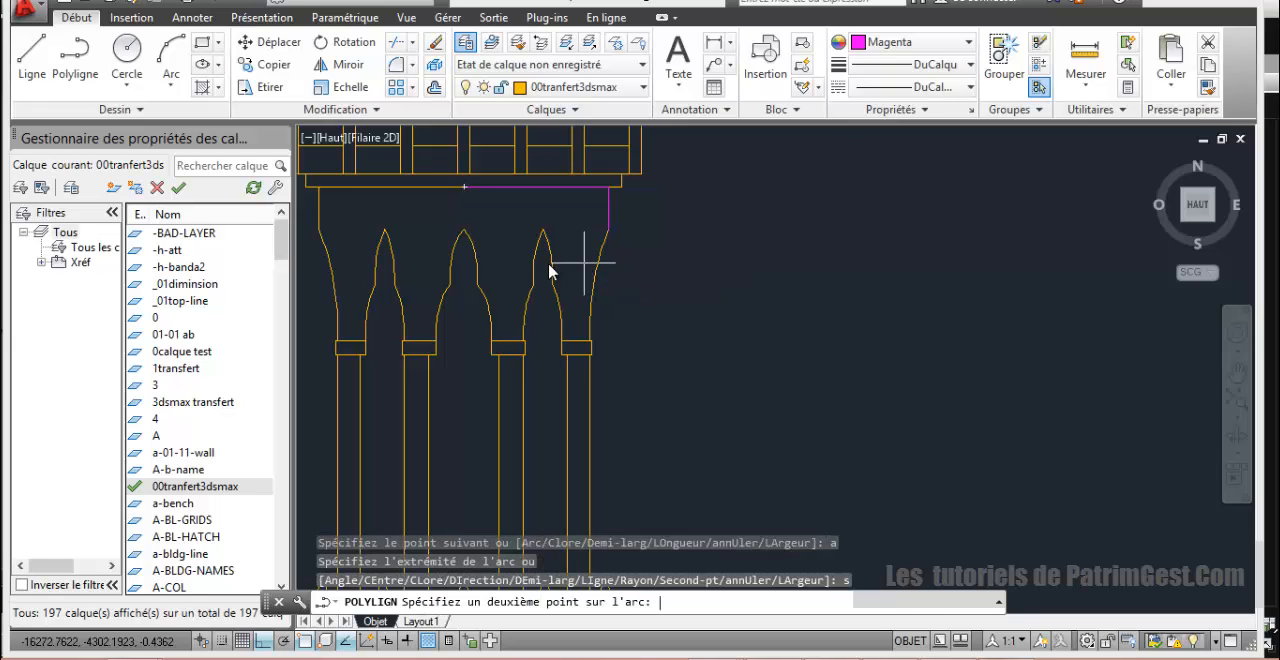
pyautogui.click(596, 272)
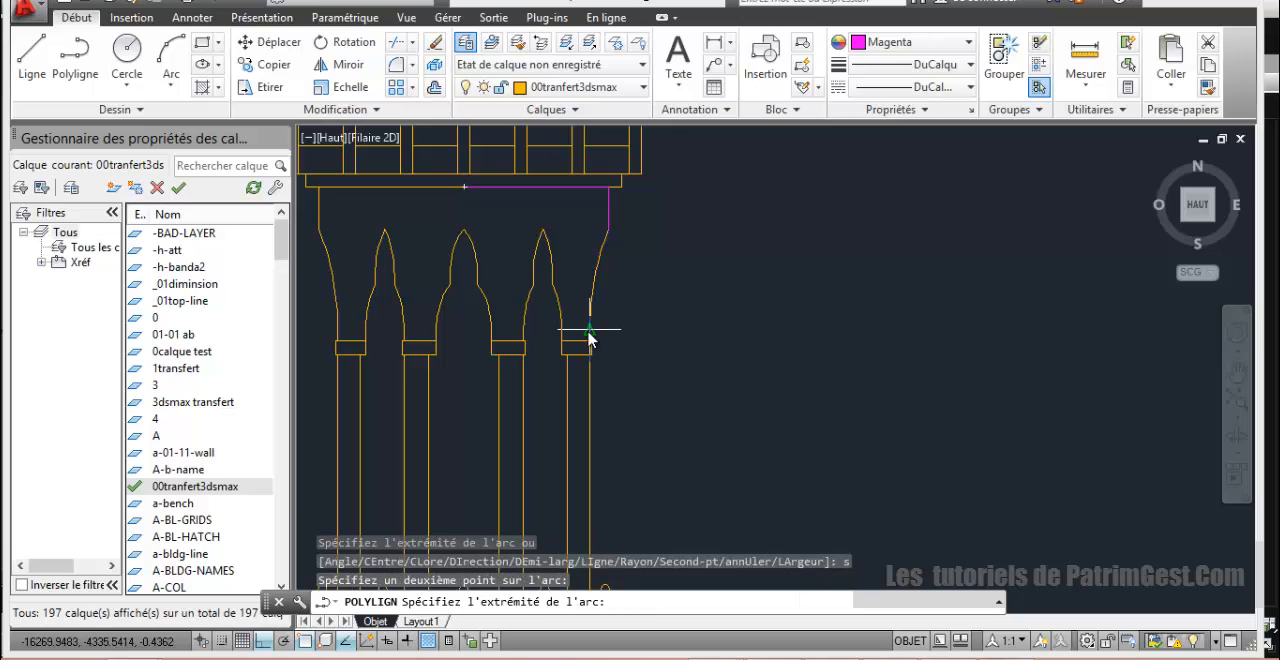
pyautogui.scroll(6, 588, 328)
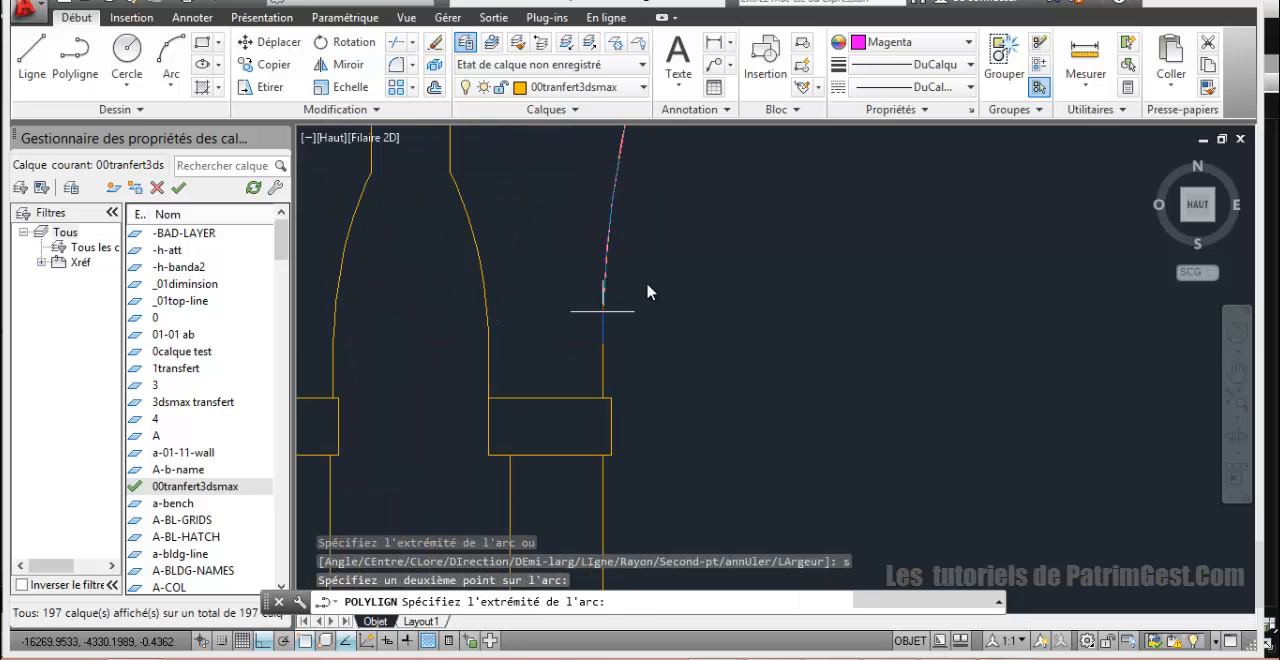
pyautogui.click(602, 316)
# Step: Continue with straight segments down to the right capital's top and across to the central axis, and close the polyline
pyautogui.press('Return')
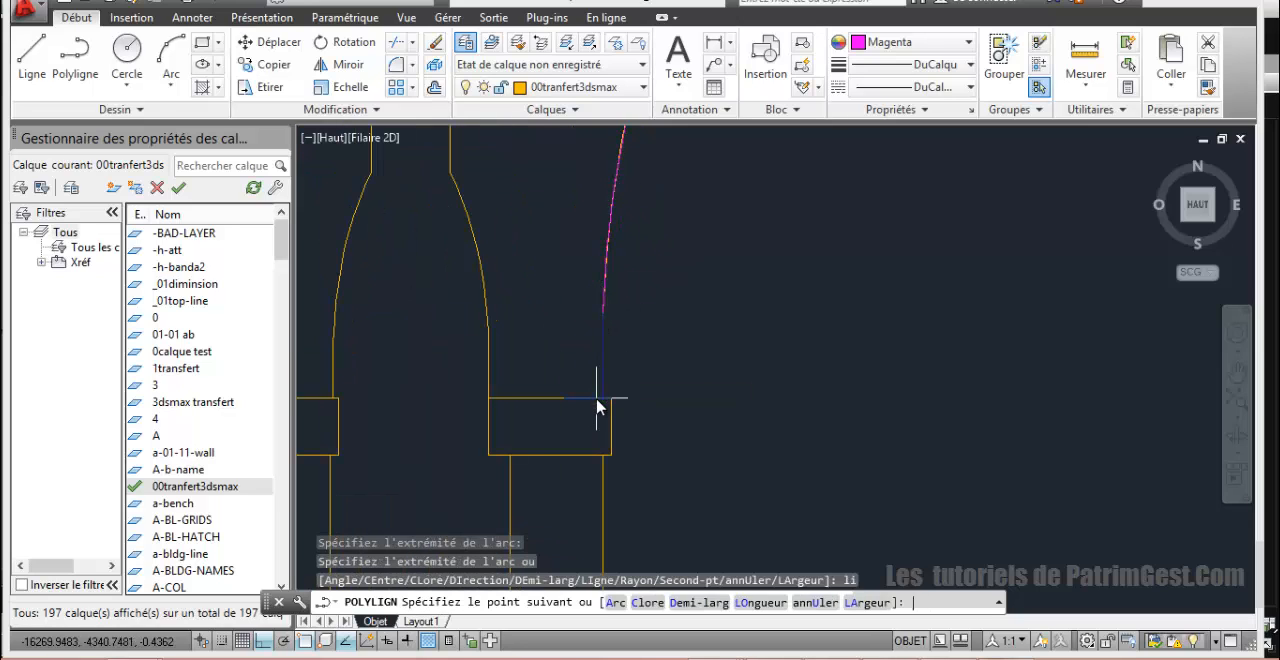
pyautogui.scroll(2, 605, 430)
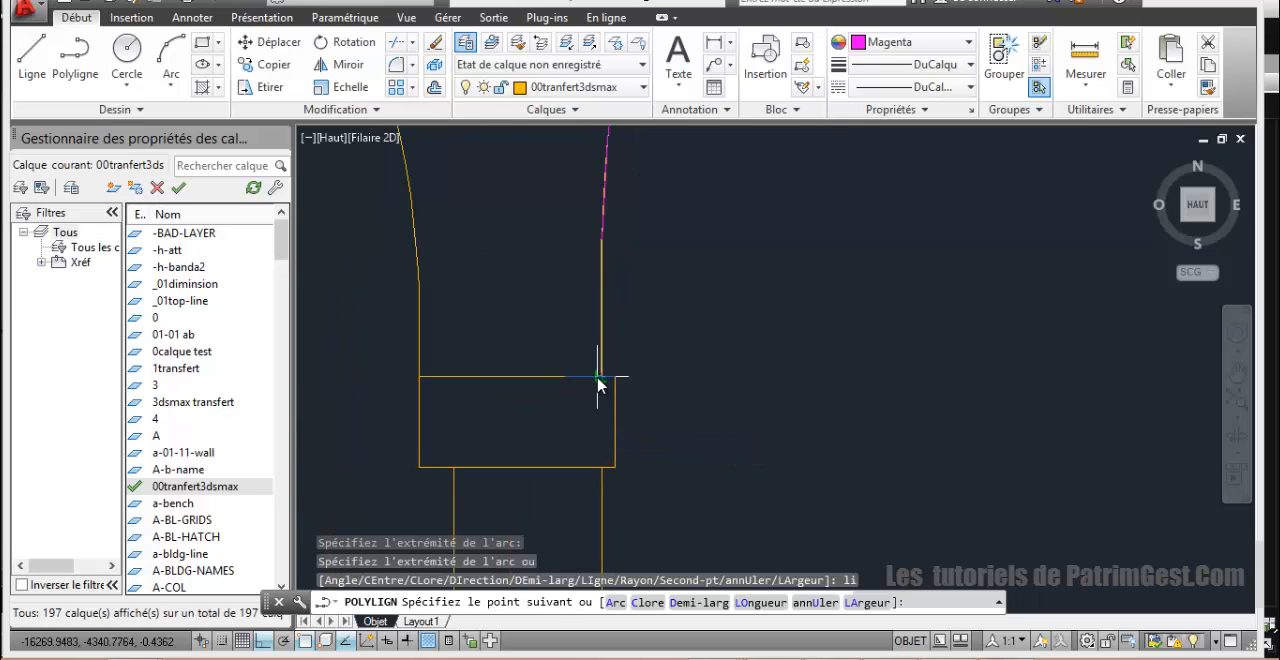
pyautogui.click(601, 379)
pyautogui.scroll(-4, 412, 390)
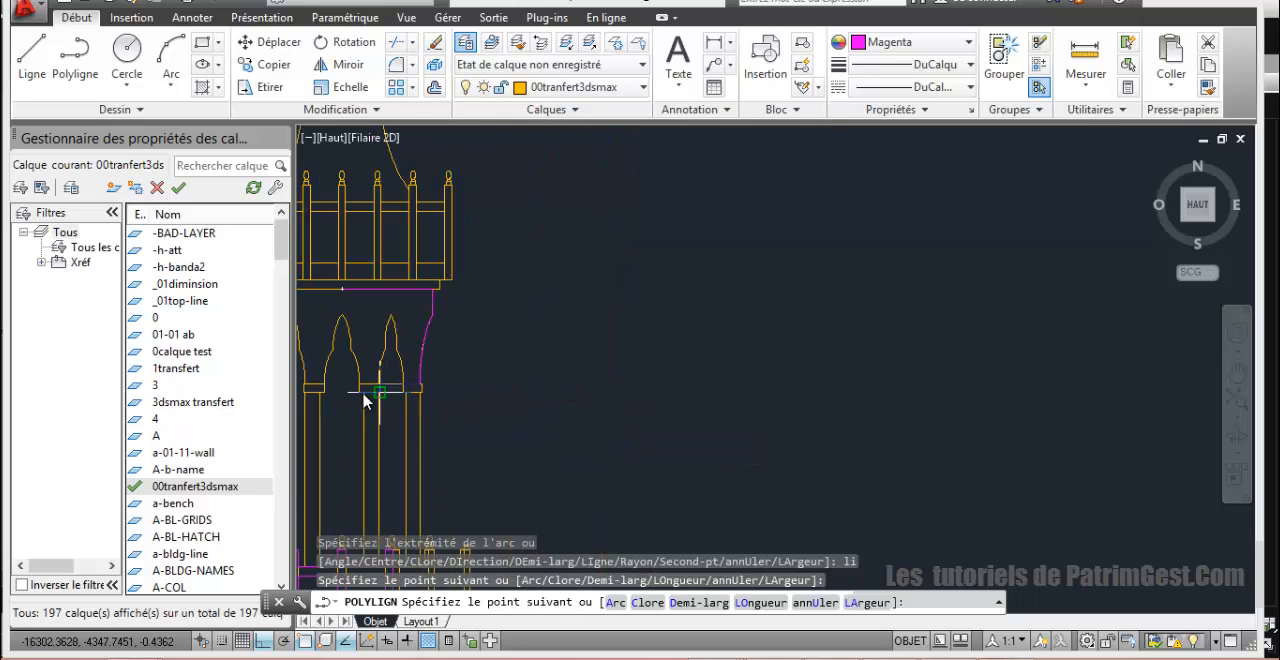
pyautogui.moveTo(340, 395); pyautogui.dragTo(529, 397, button='middle')
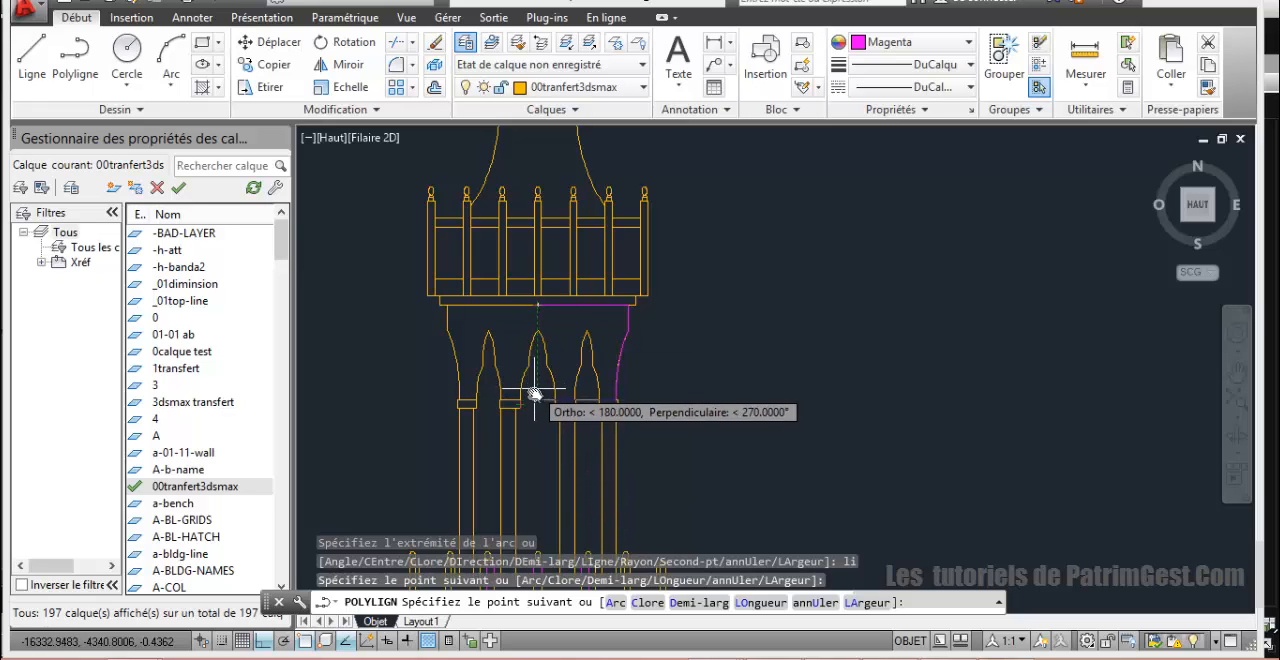
pyautogui.click(537, 400)
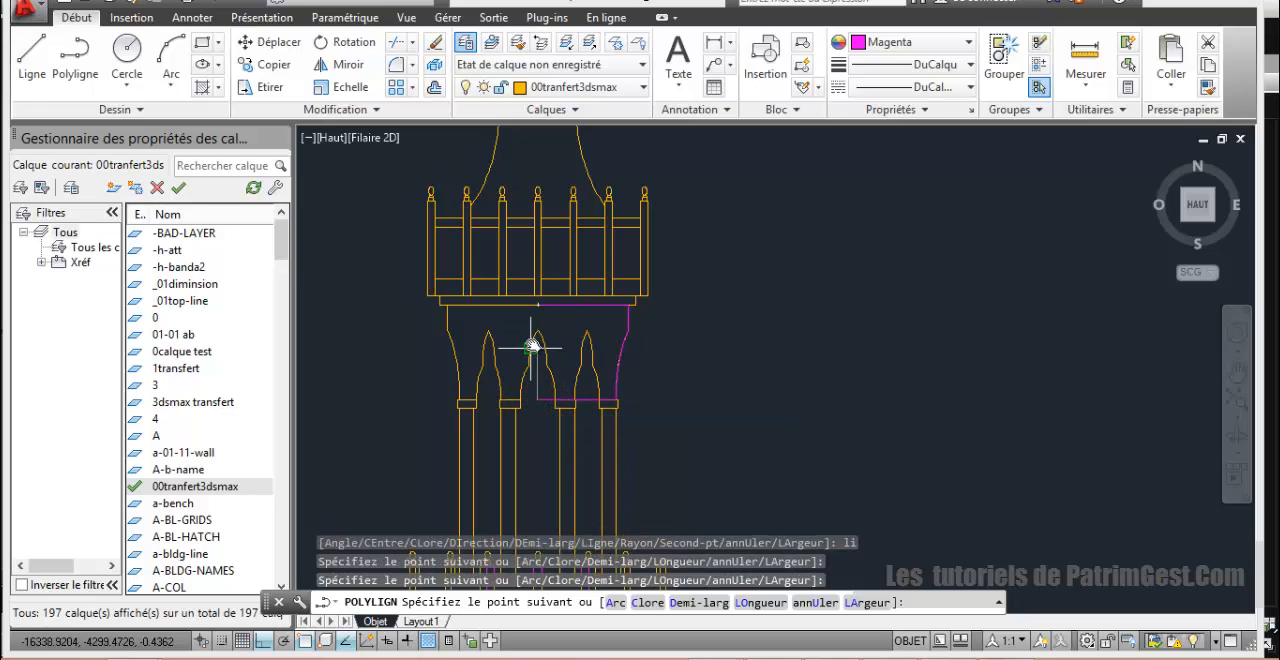
pyautogui.write('c')
pyautogui.press('Return')
pyautogui.scroll(-3, 540, 340)
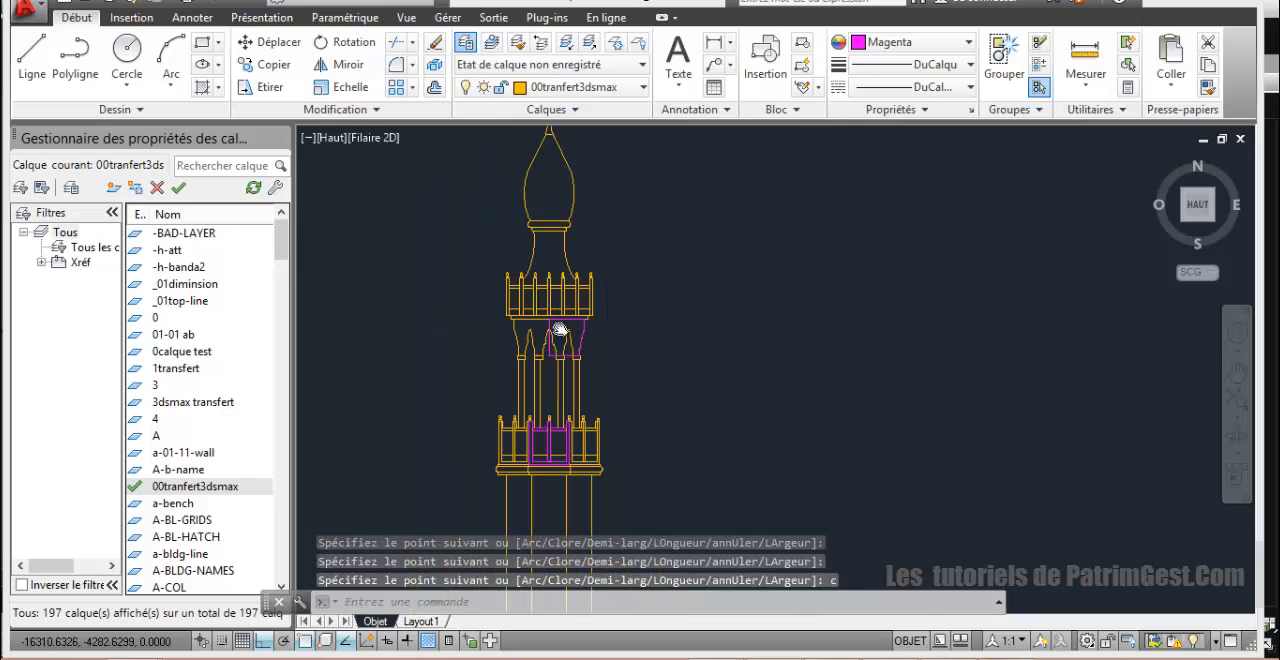
# Step: Move the closed half-arcade outline horizontally to the right, clear of the minaret elevation
pyautogui.scroll(4, 557, 332)
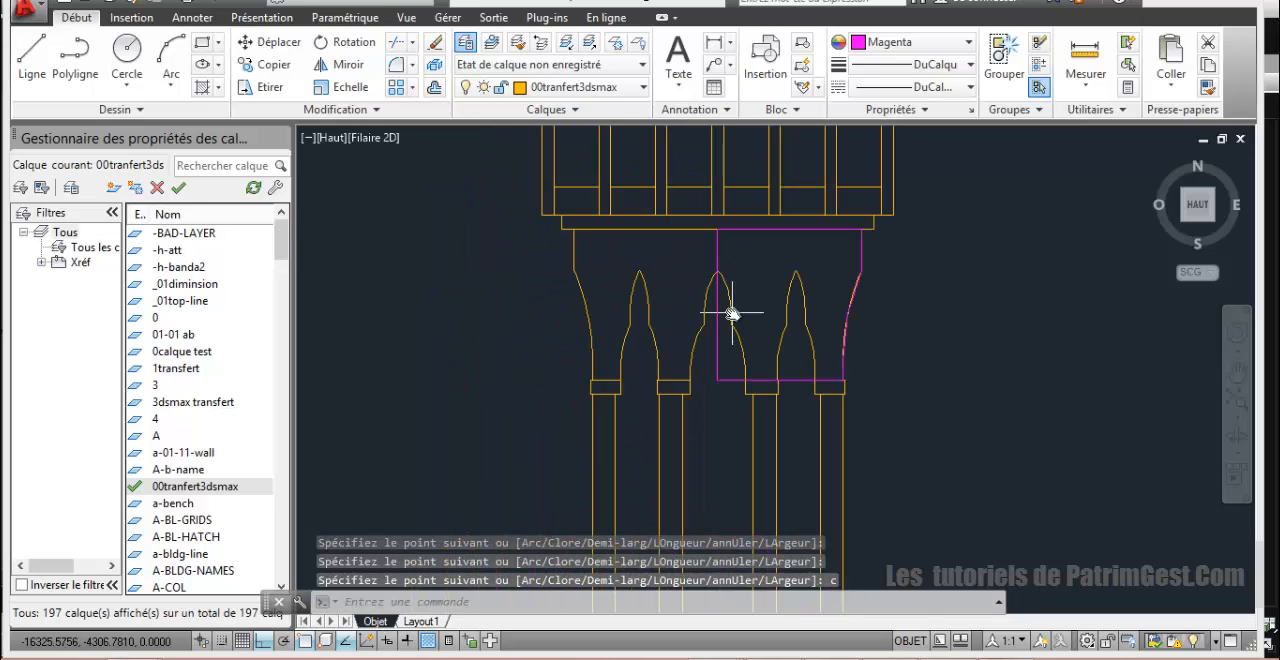
pyautogui.click(719, 268)
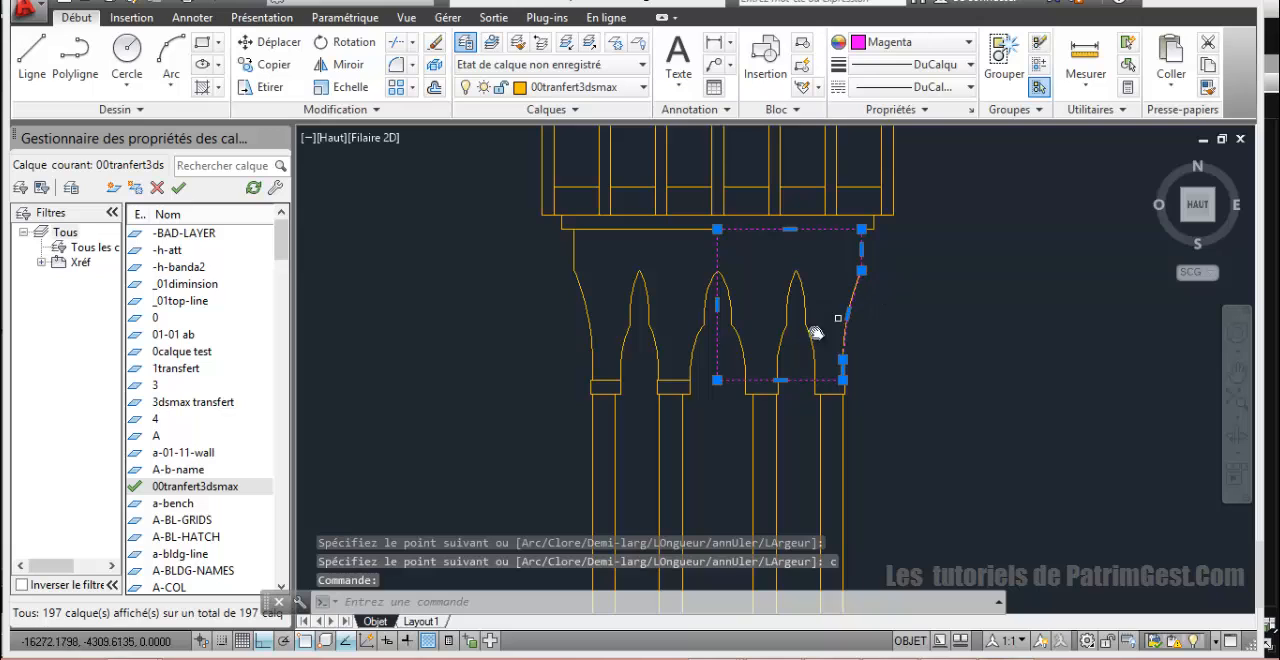
pyautogui.click(266, 42)
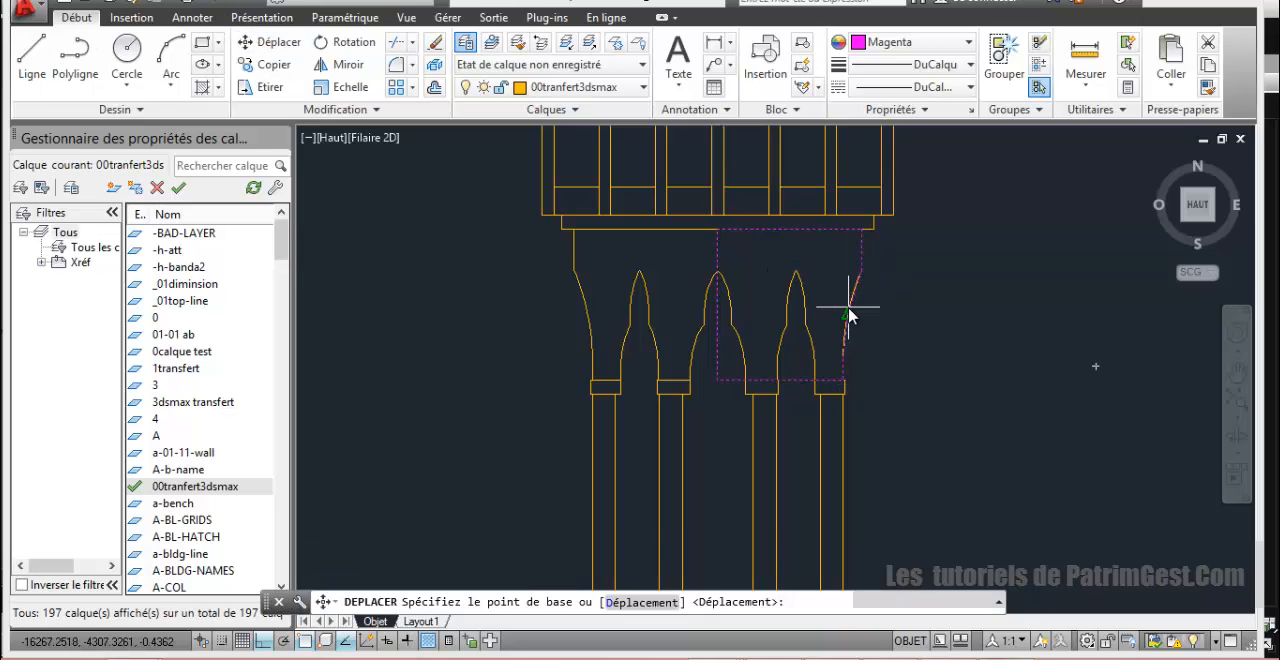
pyautogui.click(849, 314)
pyautogui.click(1050, 334)
pyautogui.scroll(-4, 830, 340)
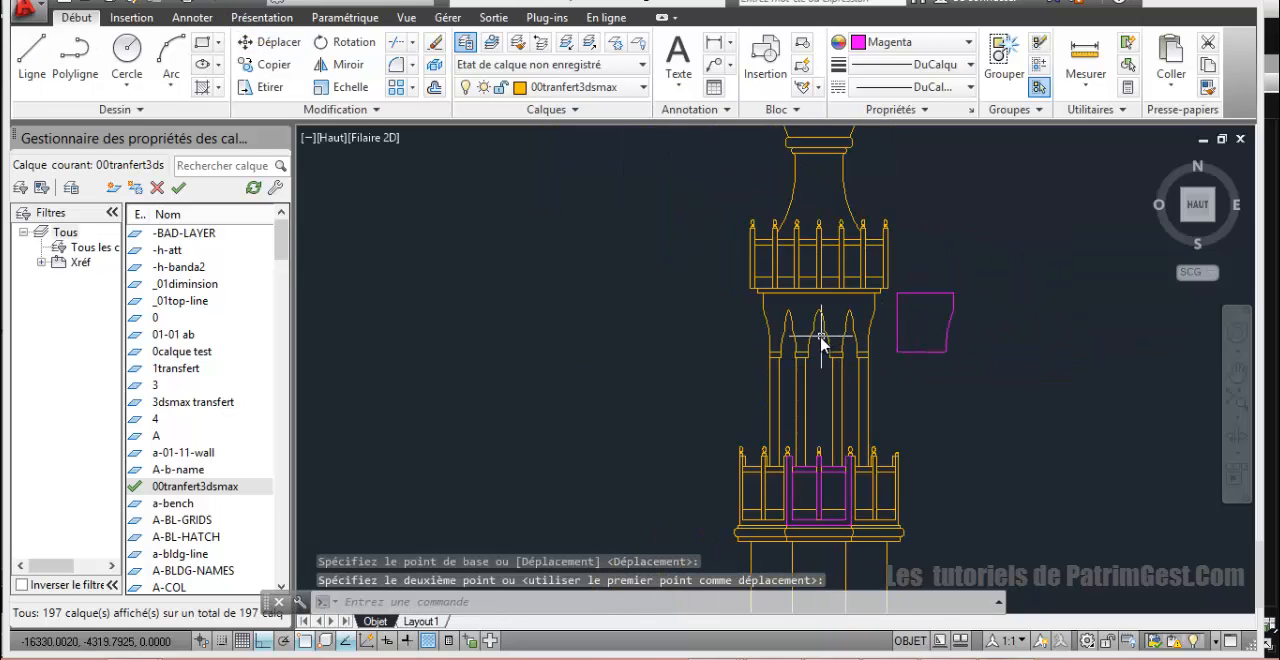
# Step: Start a polyline at the middle of the top of the capital right of the central arch, through its left end and up the short vertical
pyautogui.scroll(4, 840, 400)
pyautogui.scroll(2, 700, 372)
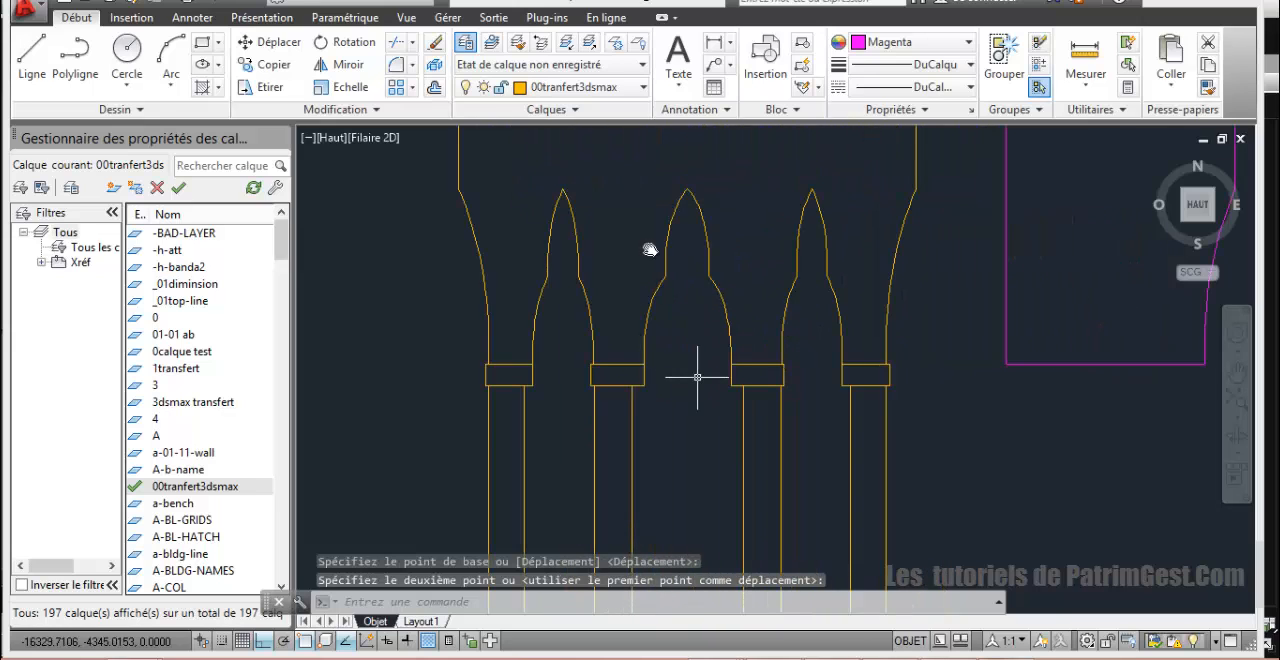
pyautogui.scroll(-3, 651, 294)
pyautogui.scroll(1, 668, 280)
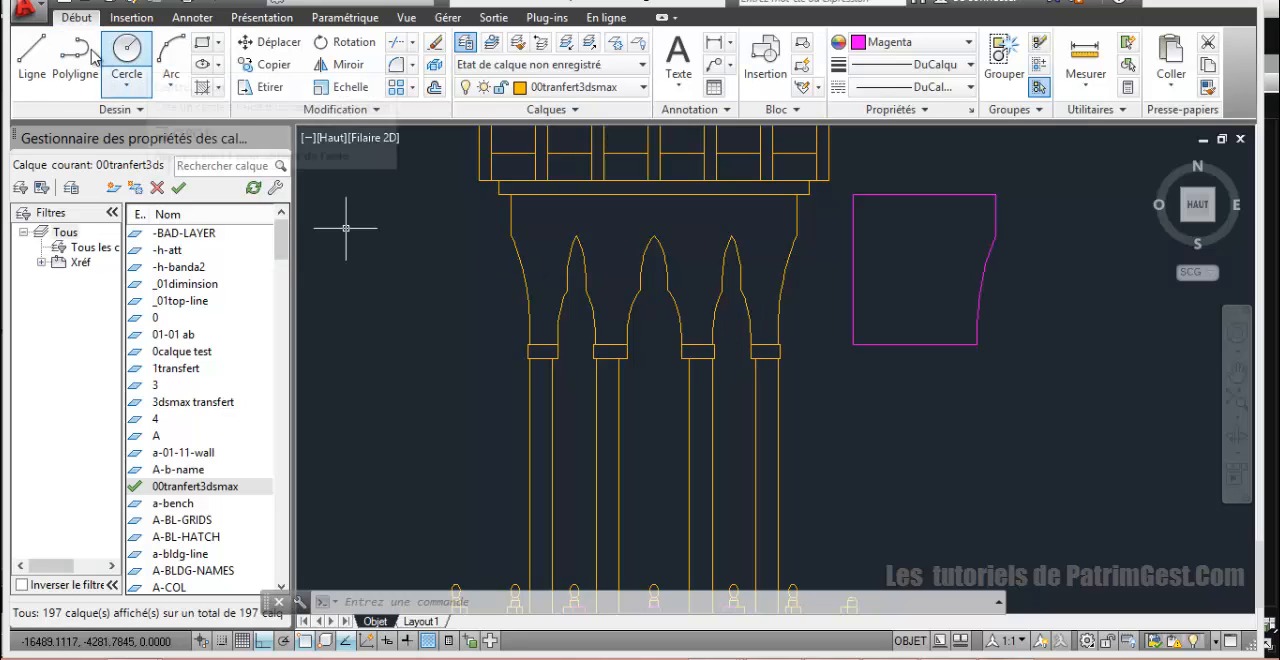
pyautogui.click(90, 55)
pyautogui.scroll(5, 657, 349)
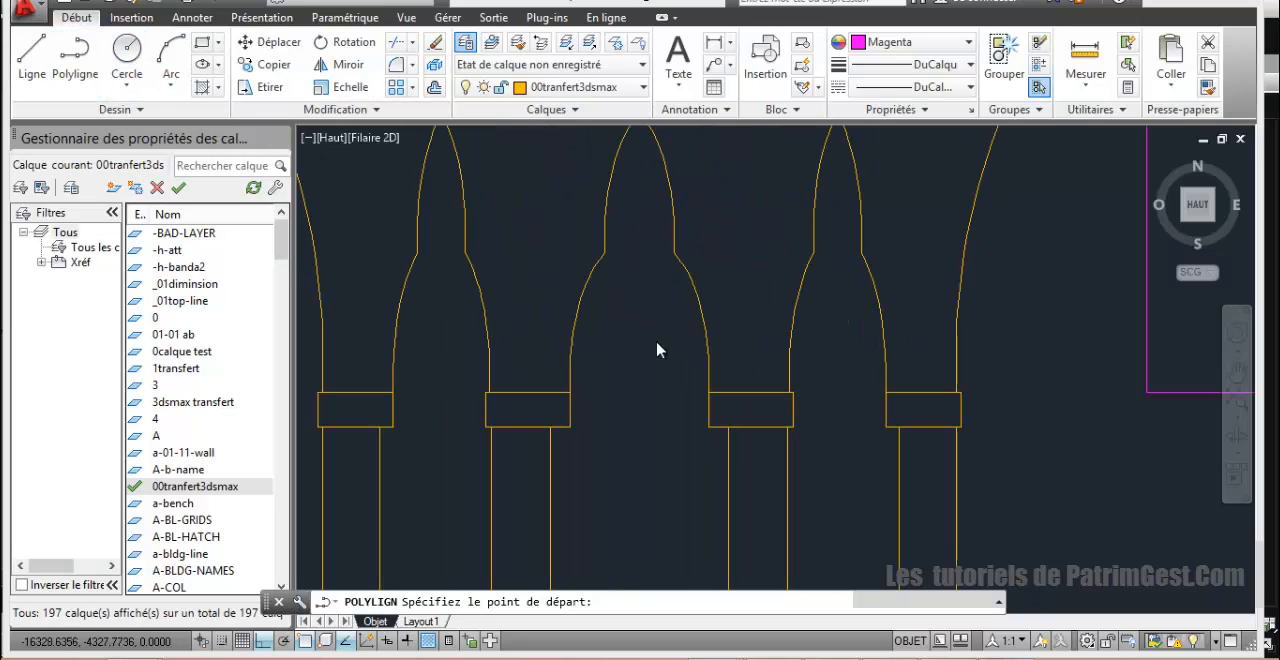
pyautogui.click(751, 396)
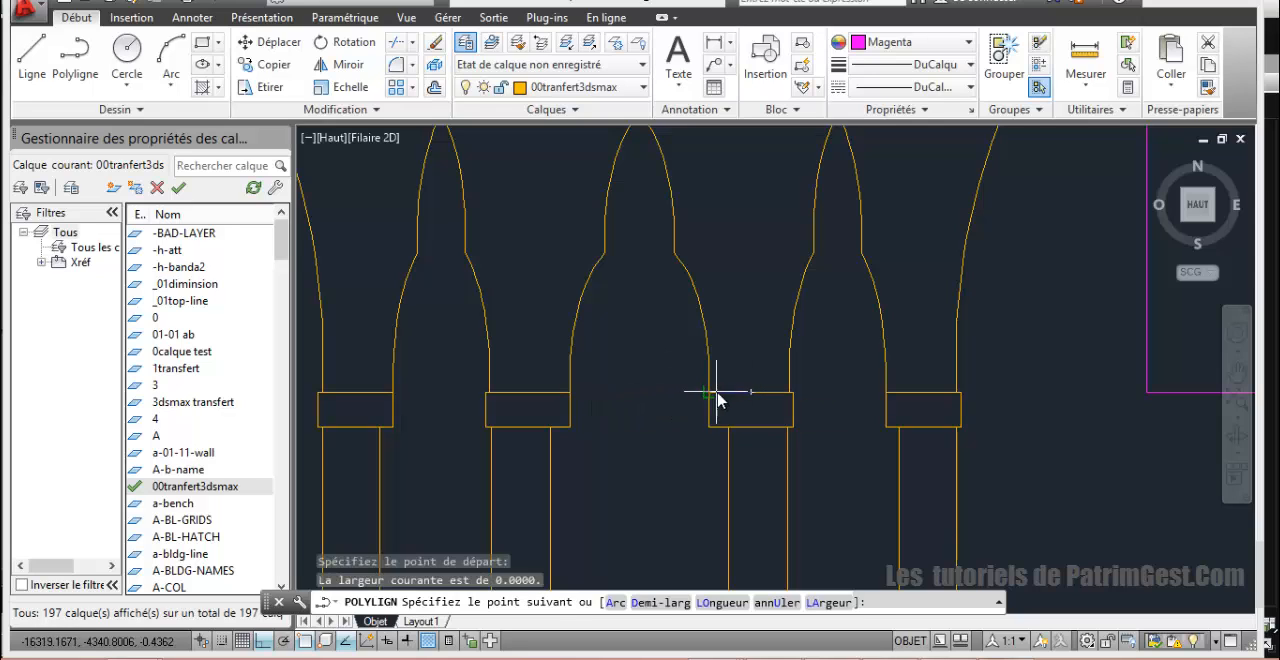
pyautogui.click(709, 393)
pyautogui.scroll(5, 714, 344)
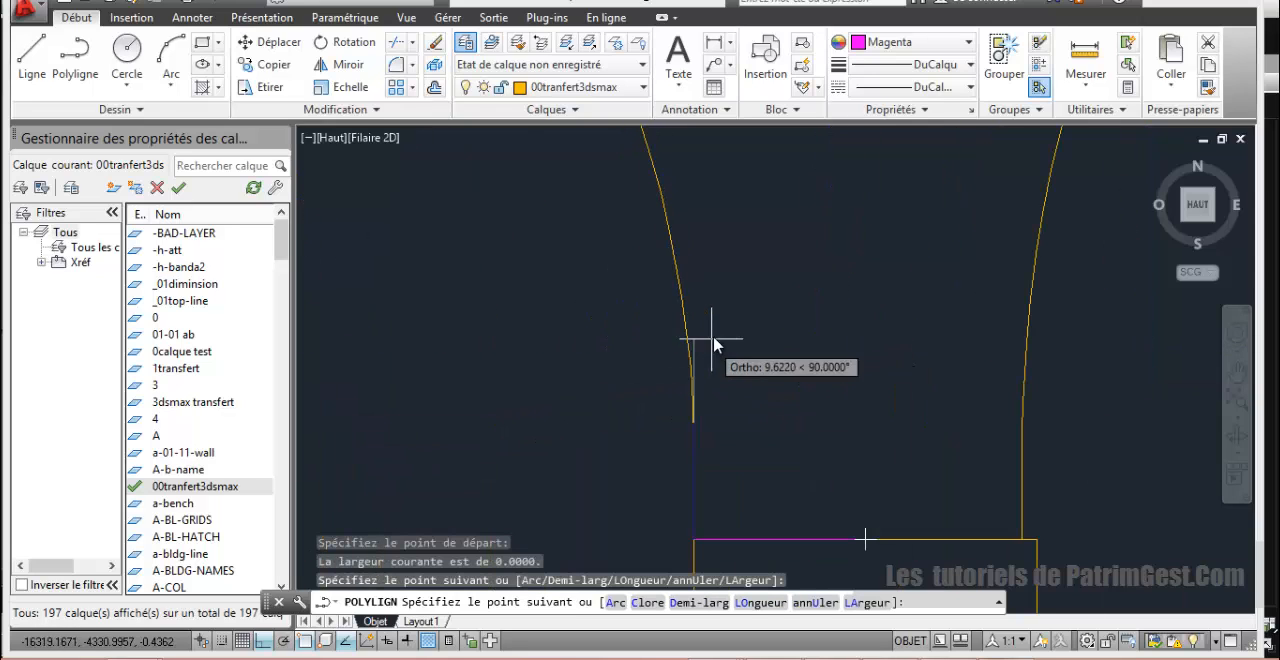
pyautogui.click(696, 446)
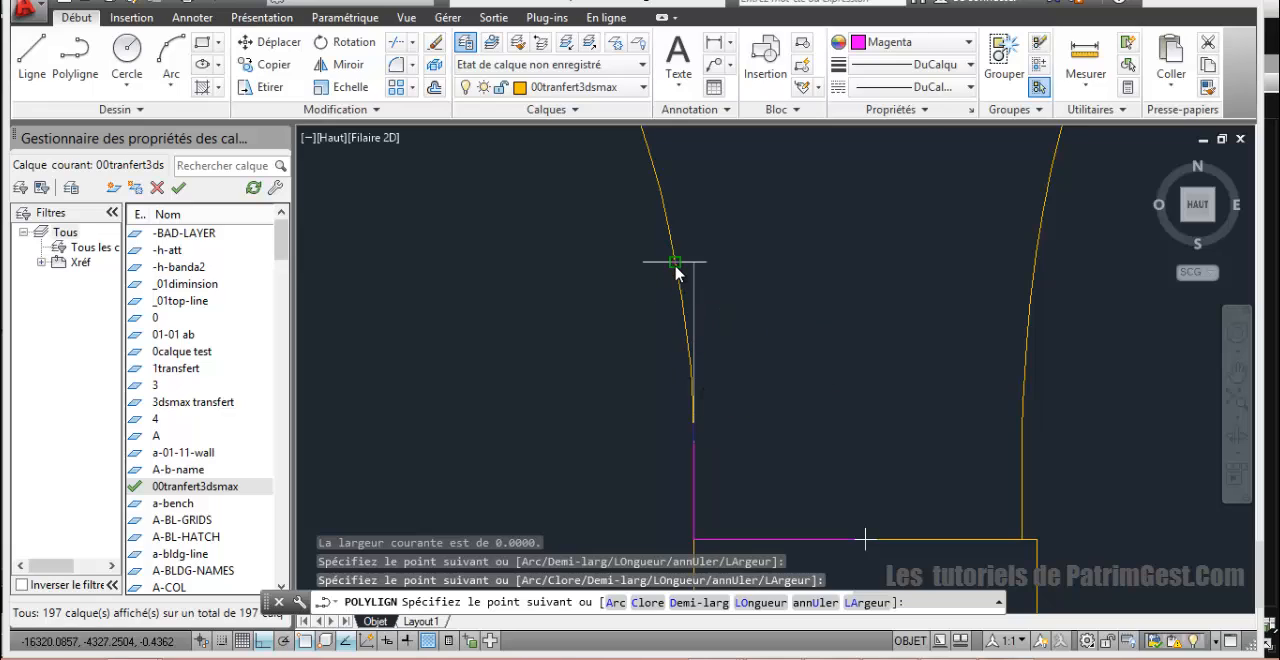
# Step: Continue the polyline up the central arch's lower right curve with a three-point arc and a further arc ending at the shoulder corner
pyautogui.write('a')
pyautogui.press('Return')
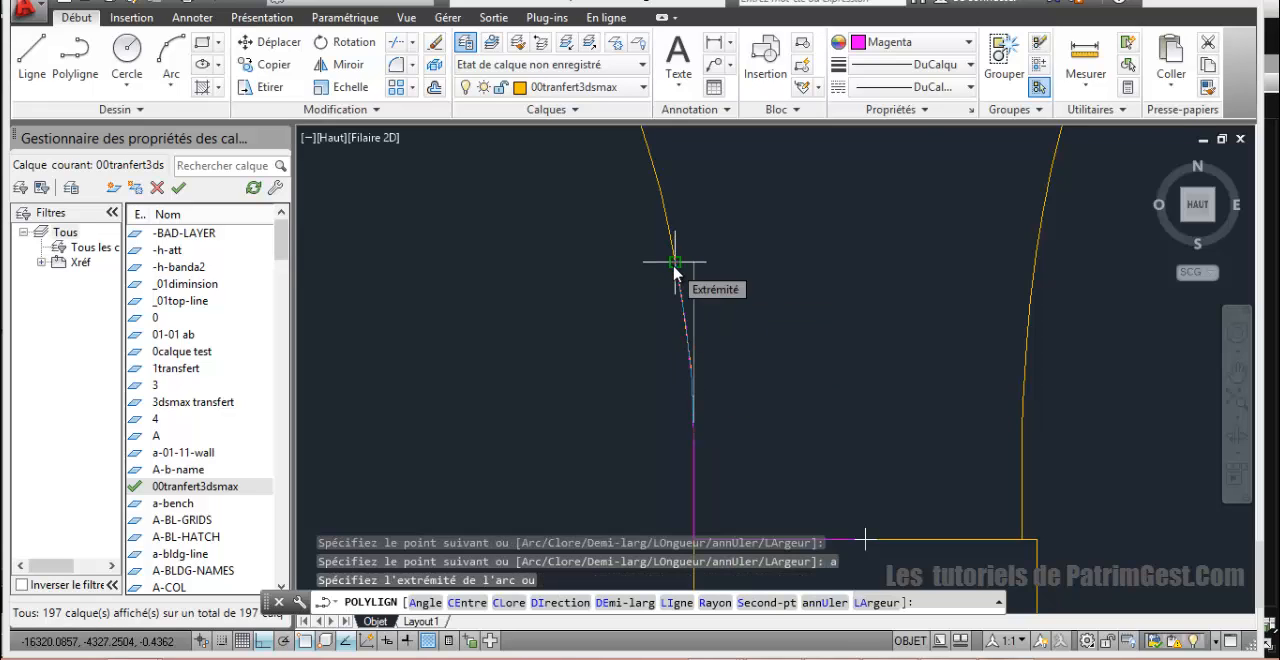
pyautogui.write('s')
pyautogui.press('Return')
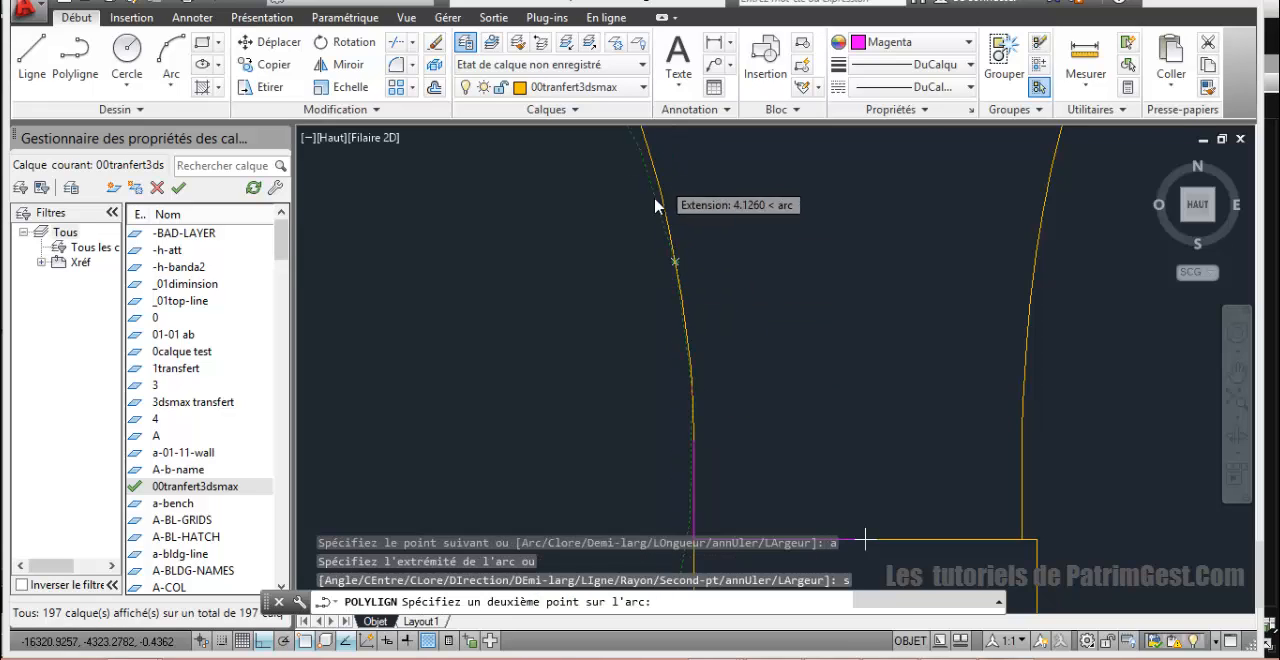
pyautogui.scroll(-2, 668, 257)
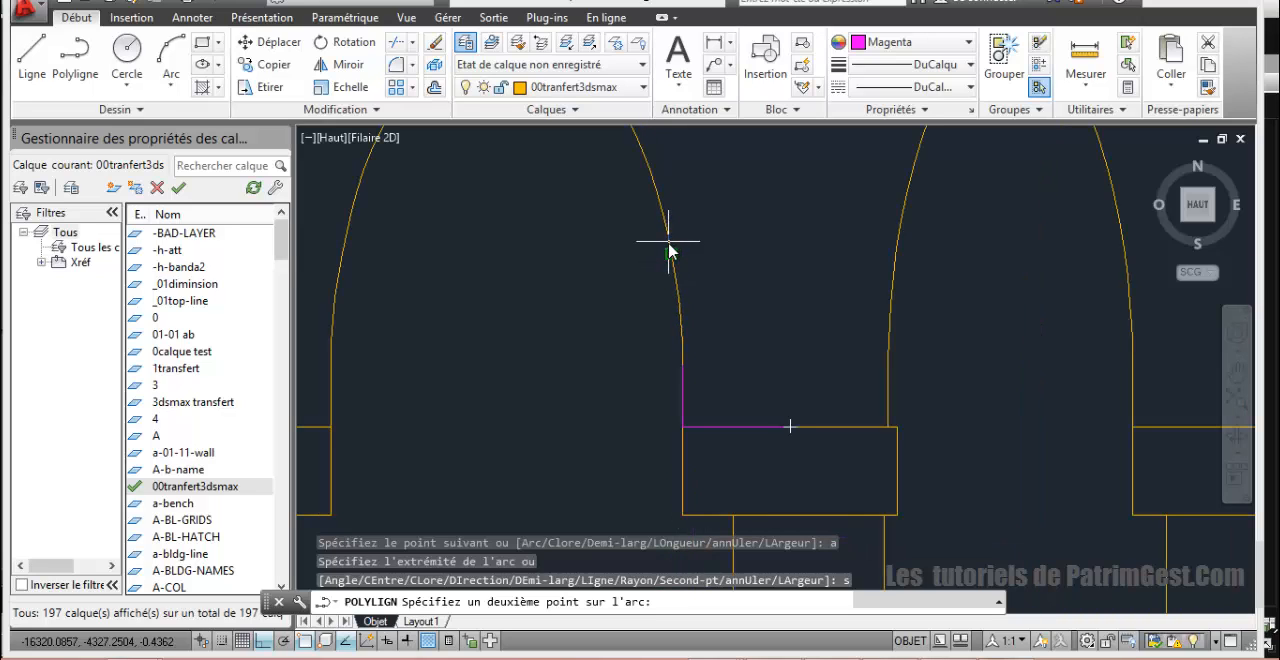
pyautogui.click(669, 253)
pyautogui.scroll(-2, 671, 255)
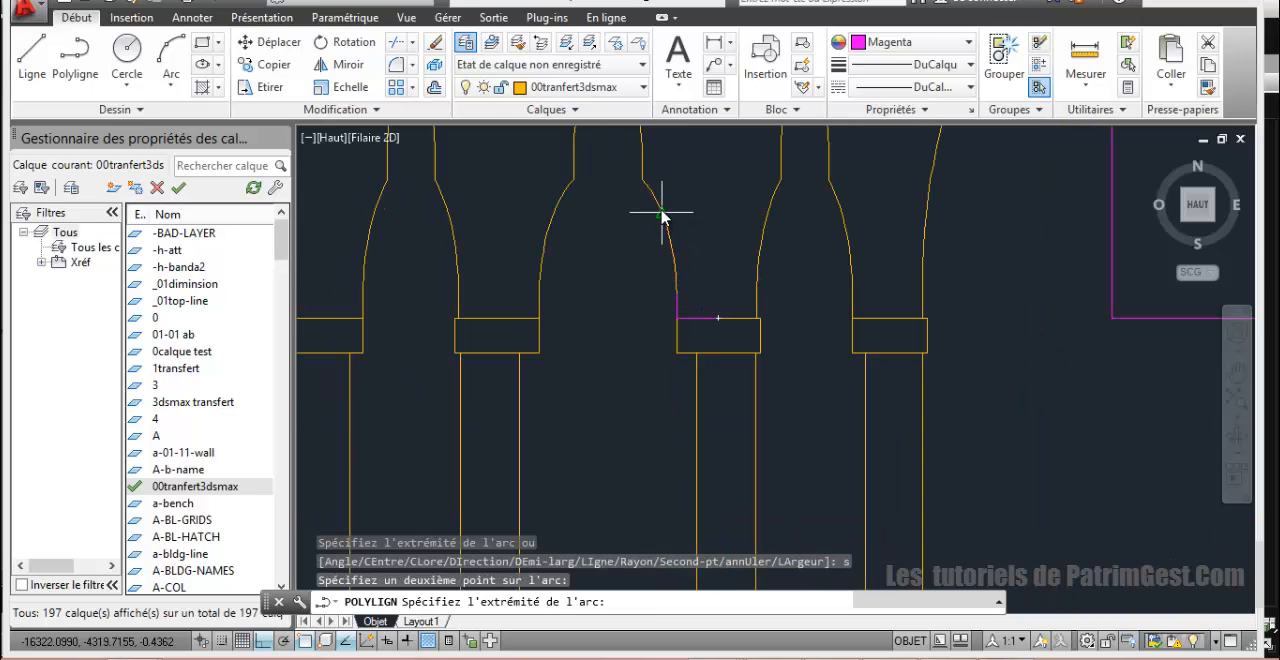
pyautogui.click(660, 212)
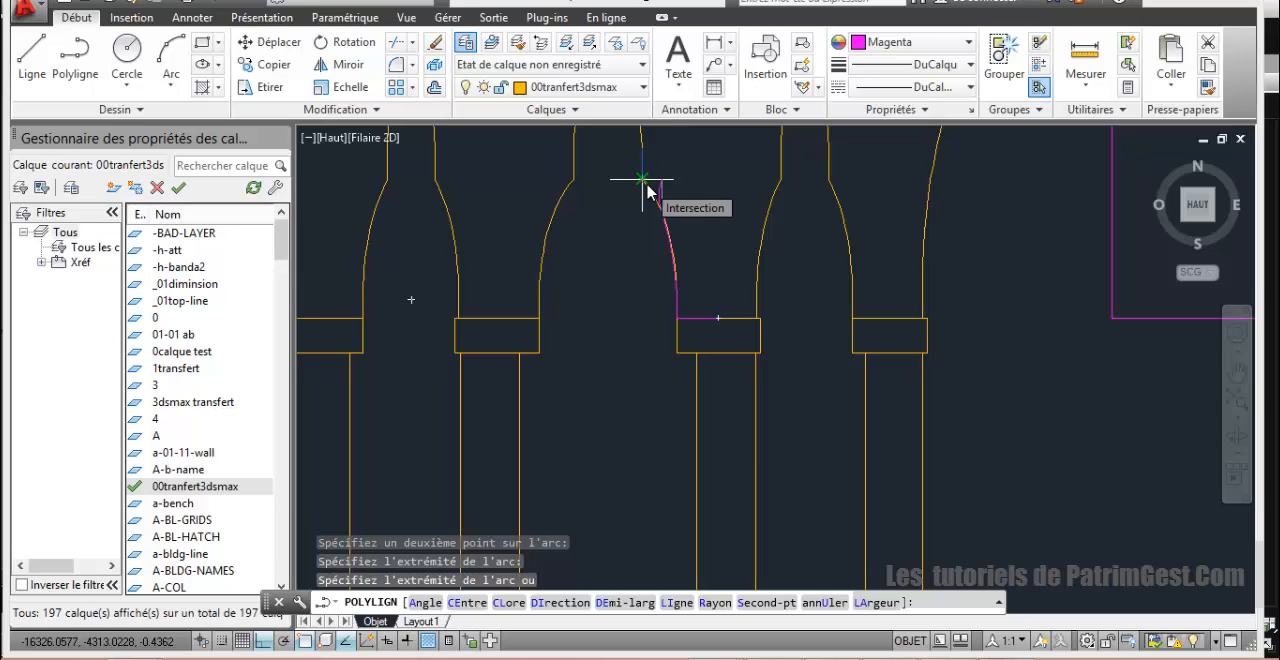
pyautogui.click(647, 191)
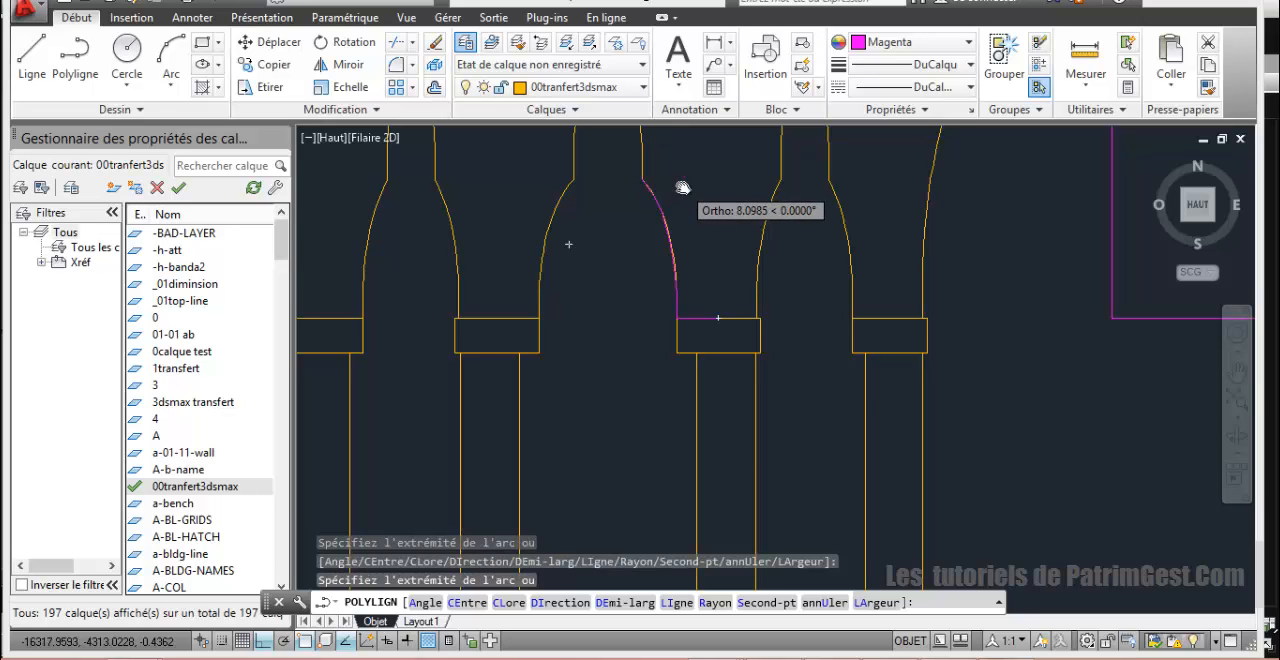
# Step: Continue the polyline from the shoulder with a three-point arc along the lower part of the arch's upper right flank
pyautogui.moveTo(699, 160); pyautogui.dragTo(677, 420, button='middle')
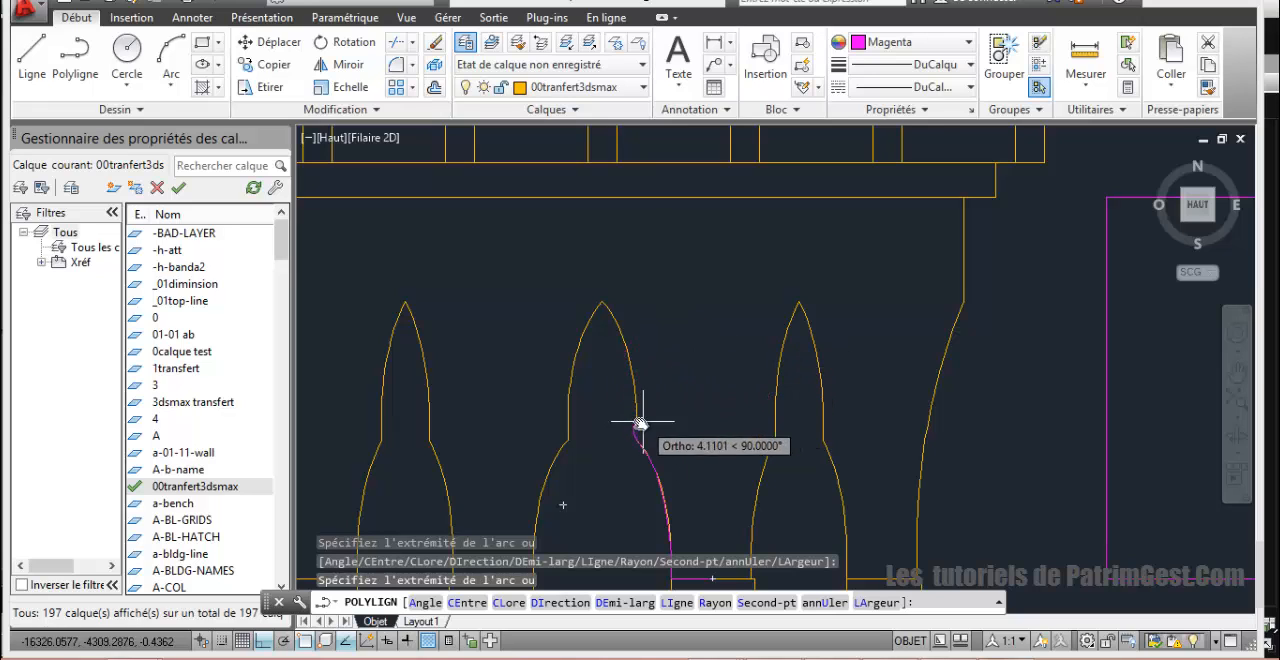
pyautogui.write('s')
pyautogui.press('Return')
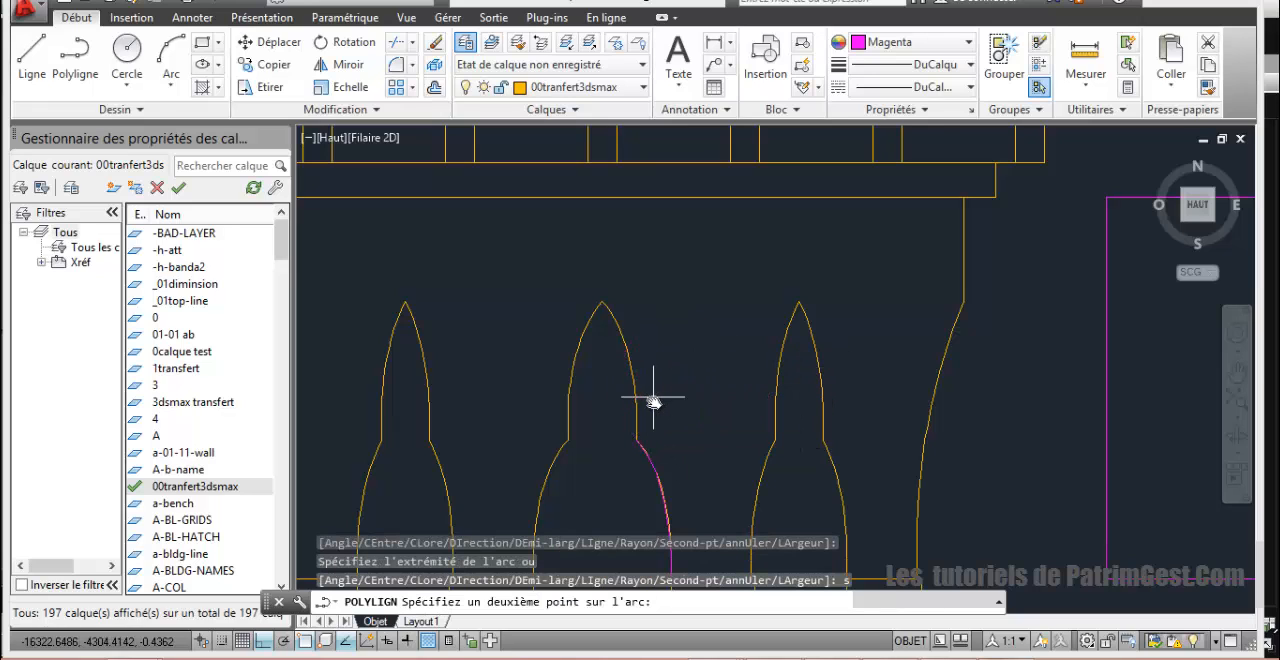
pyautogui.scroll(1, 636, 375)
pyautogui.scroll(-3, 647, 420)
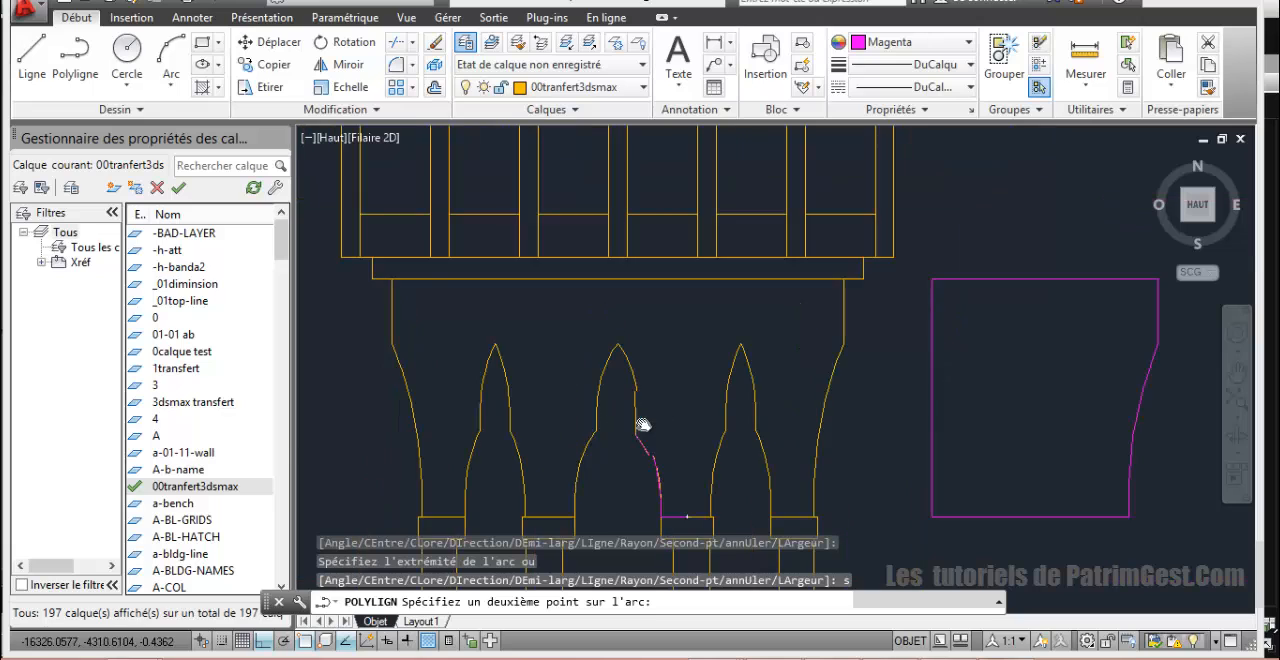
pyautogui.scroll(4, 642, 425)
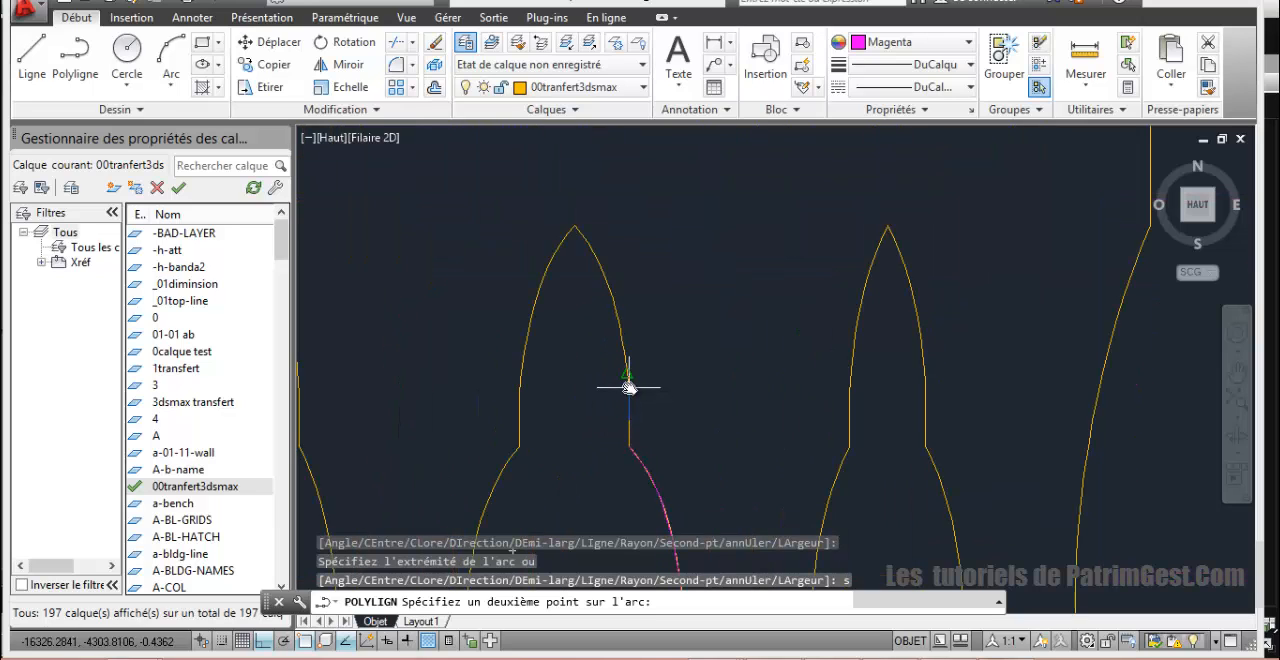
pyautogui.click(627, 374)
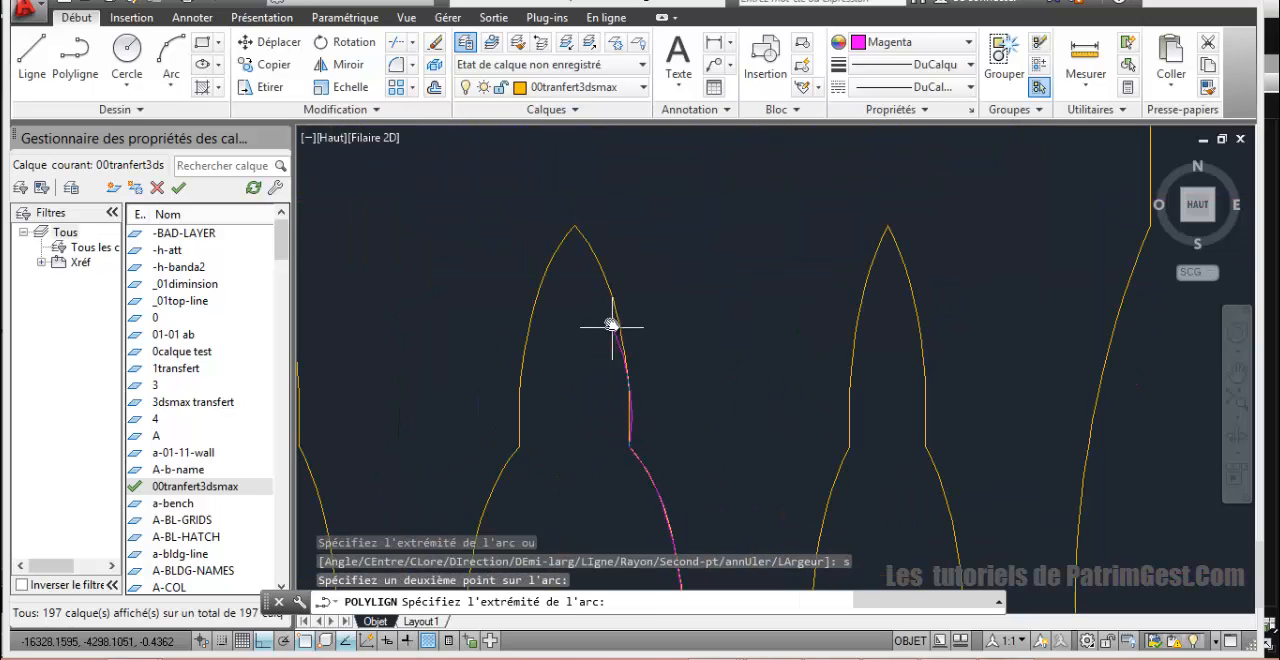
pyautogui.click(617, 320)
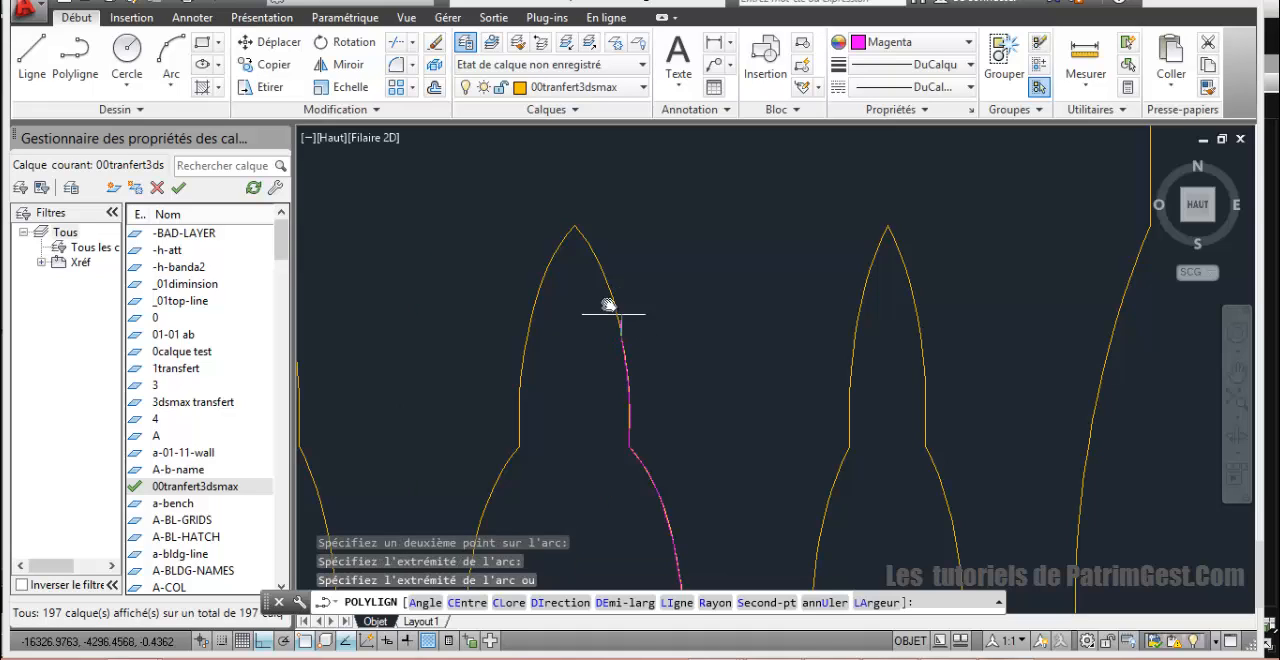
# Step: Add a final arc segment up to the central arch's apex and end the polyline
pyautogui.click(573, 227)
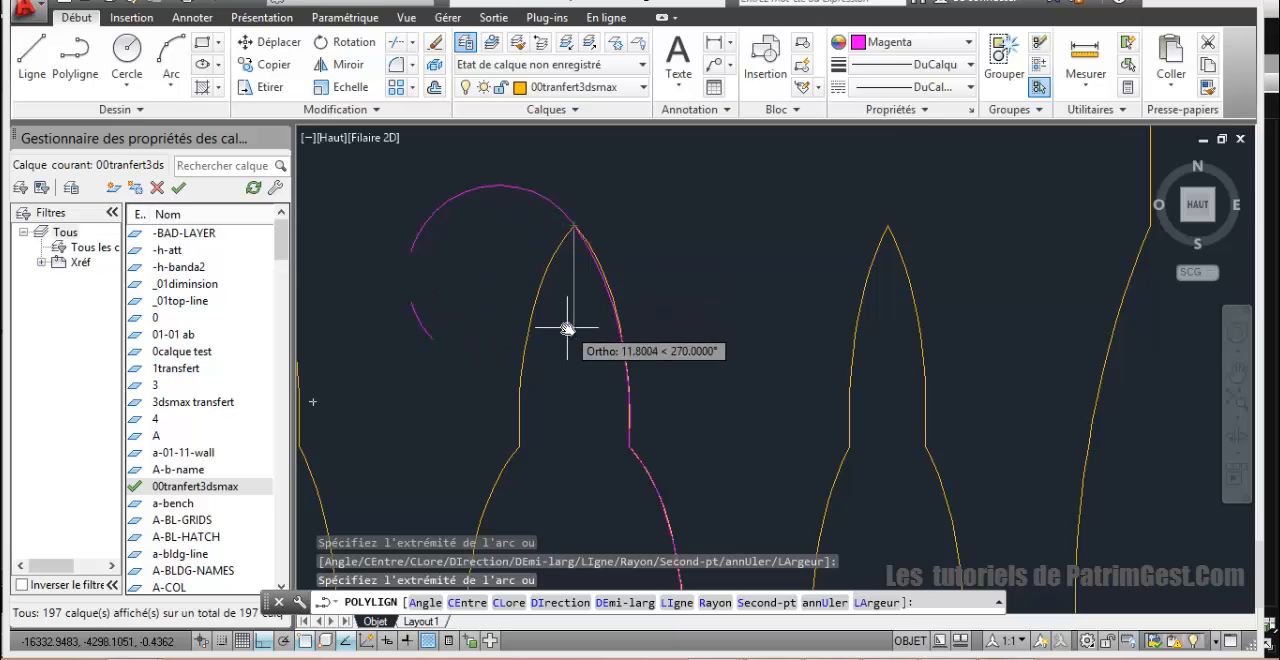
pyautogui.scroll(-4, 578, 298)
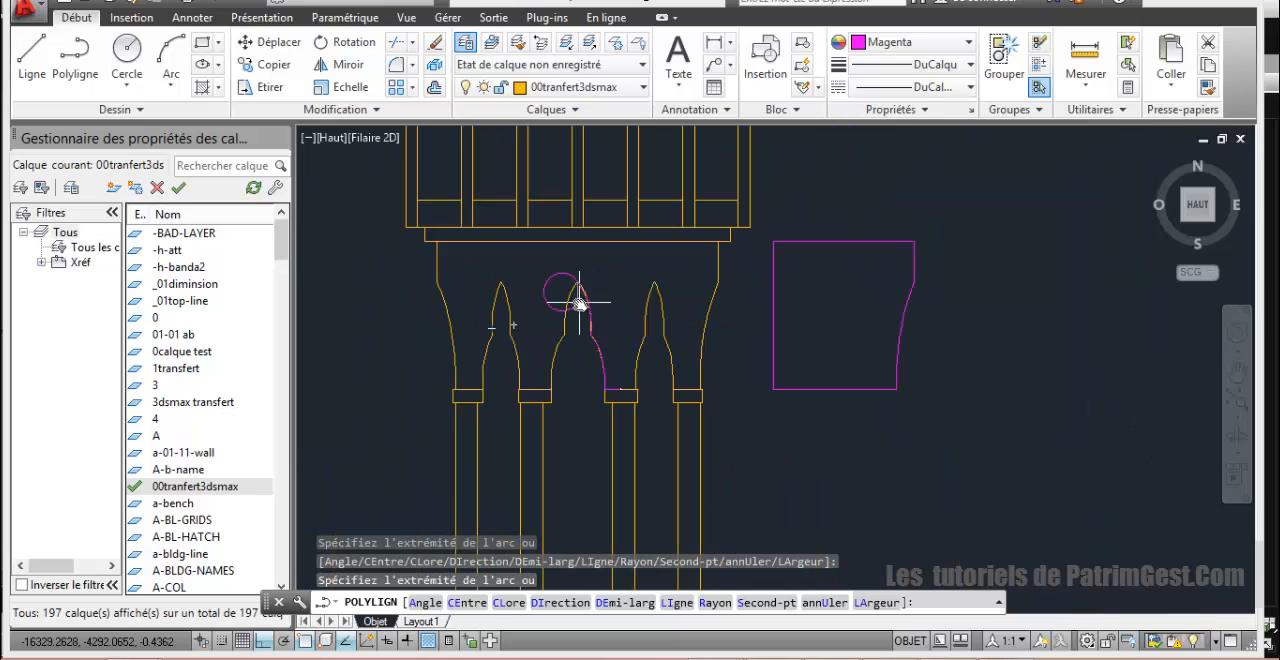
pyautogui.rightClick(586, 360)
pyautogui.click(634, 270)
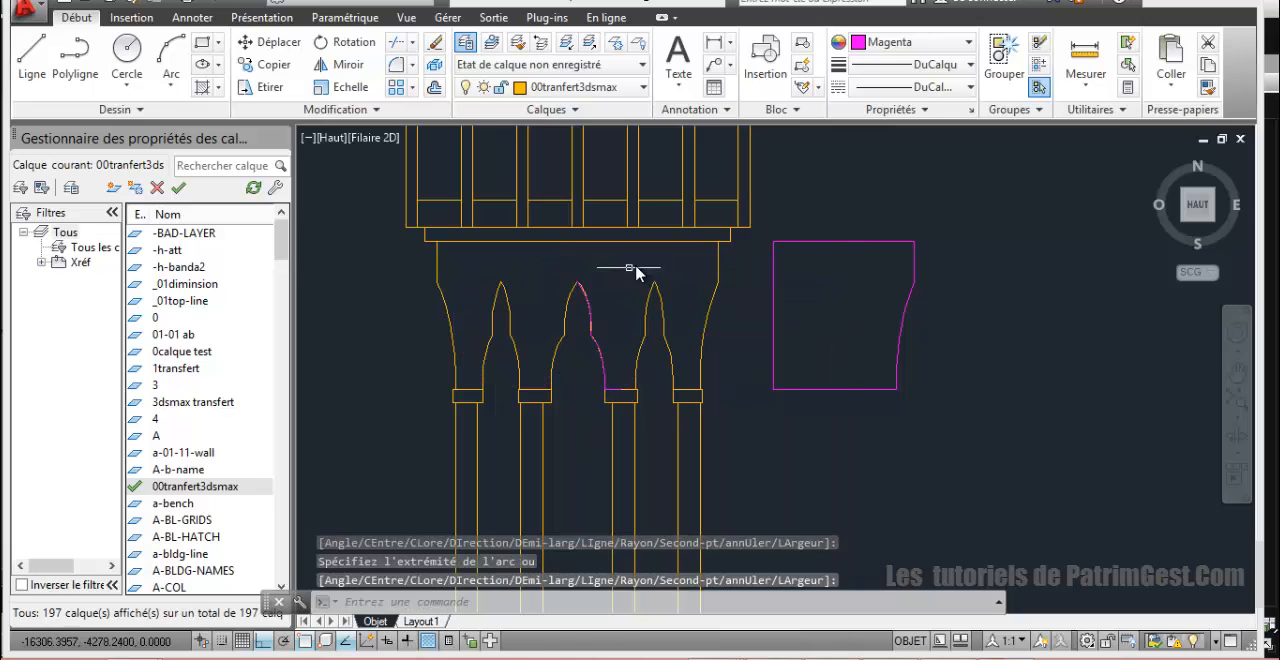
# Step: Mirror the half-arch polyline about the vertical axis through the apex, keeping the source object
pyautogui.click(589, 300)
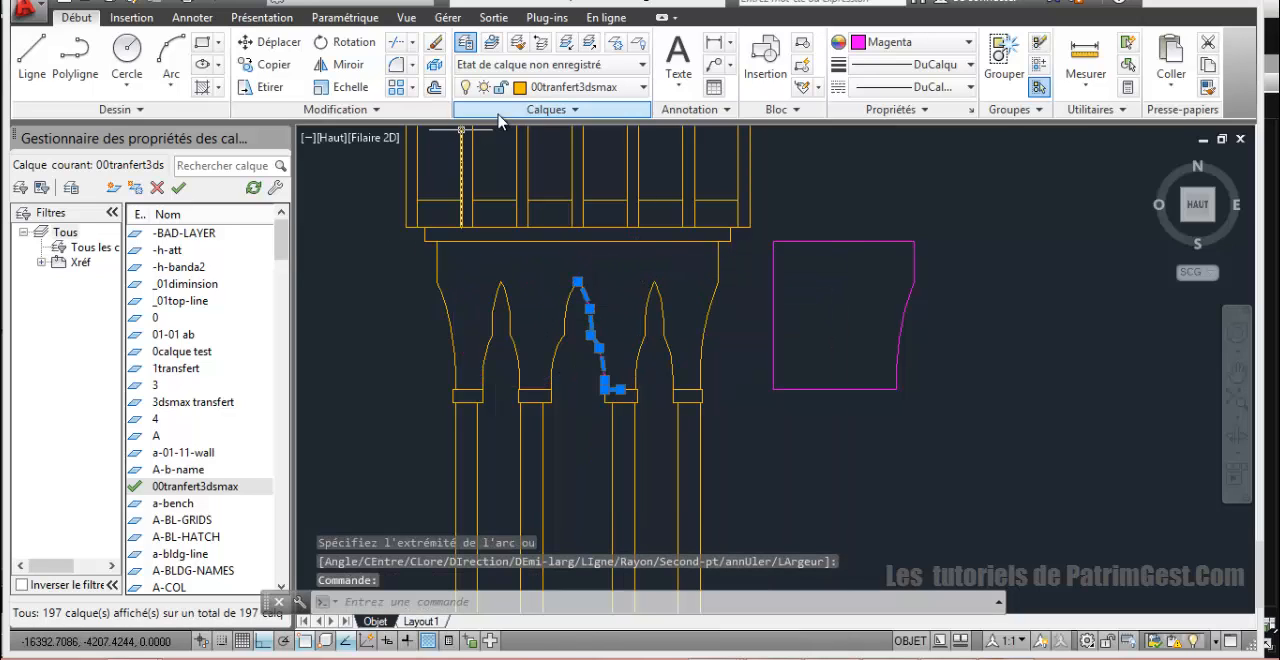
pyautogui.click(343, 68)
pyautogui.click(577, 282)
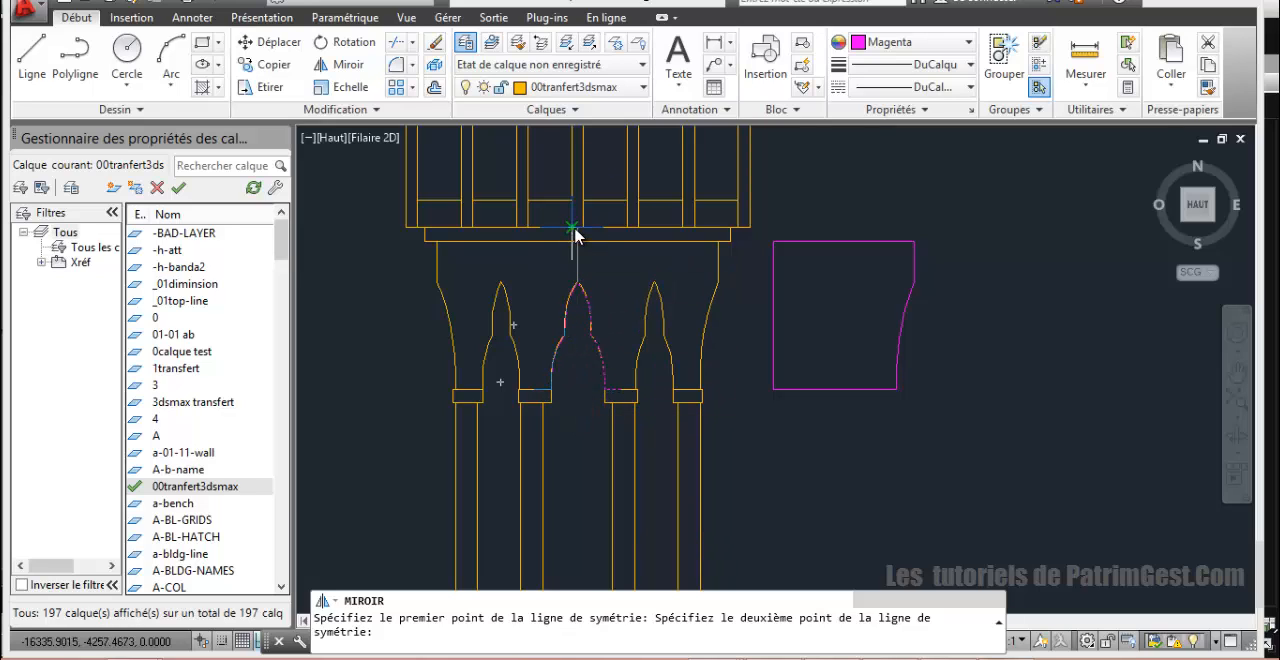
pyautogui.click(581, 253)
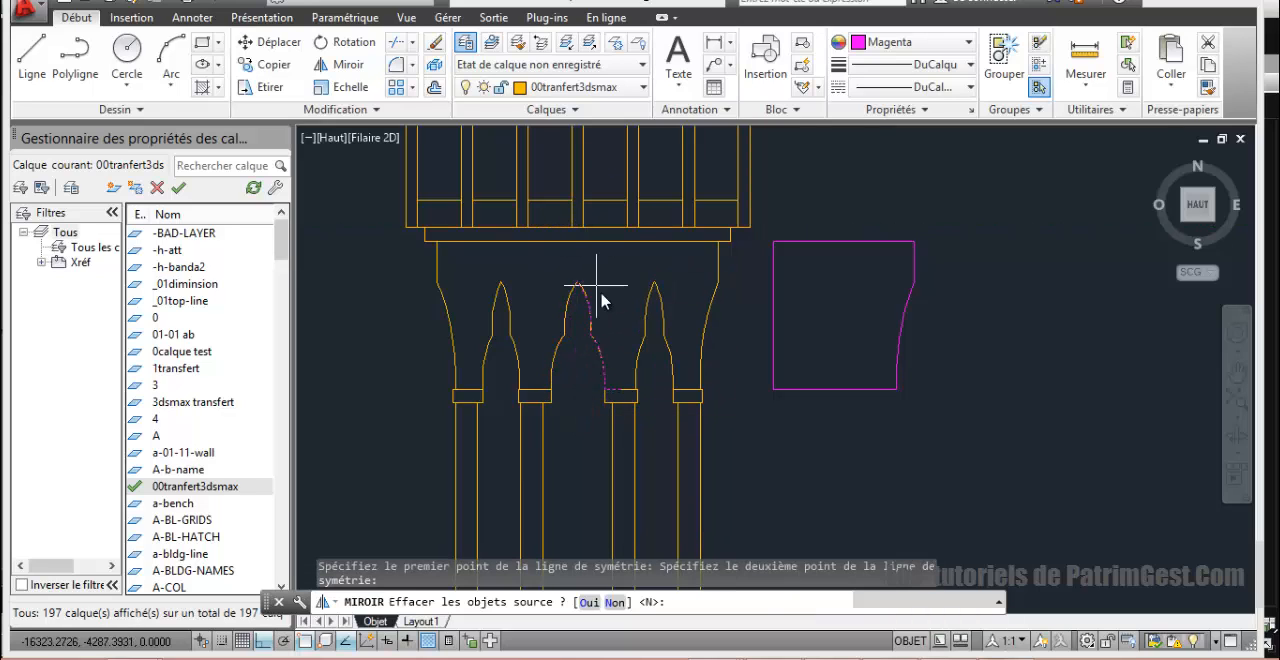
pyautogui.press('Return')
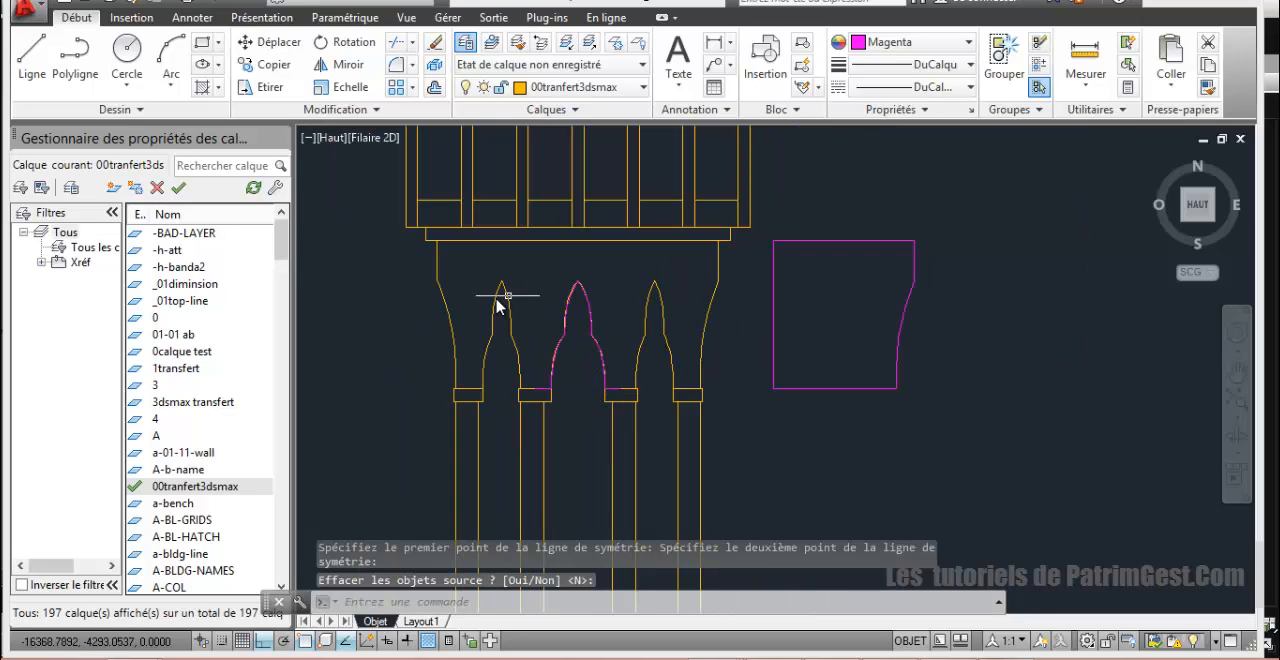
# Step: Draw a line from the middle of the left capital's top up to the cornice underside, across above the arch, and close it
pyautogui.click(32, 58)
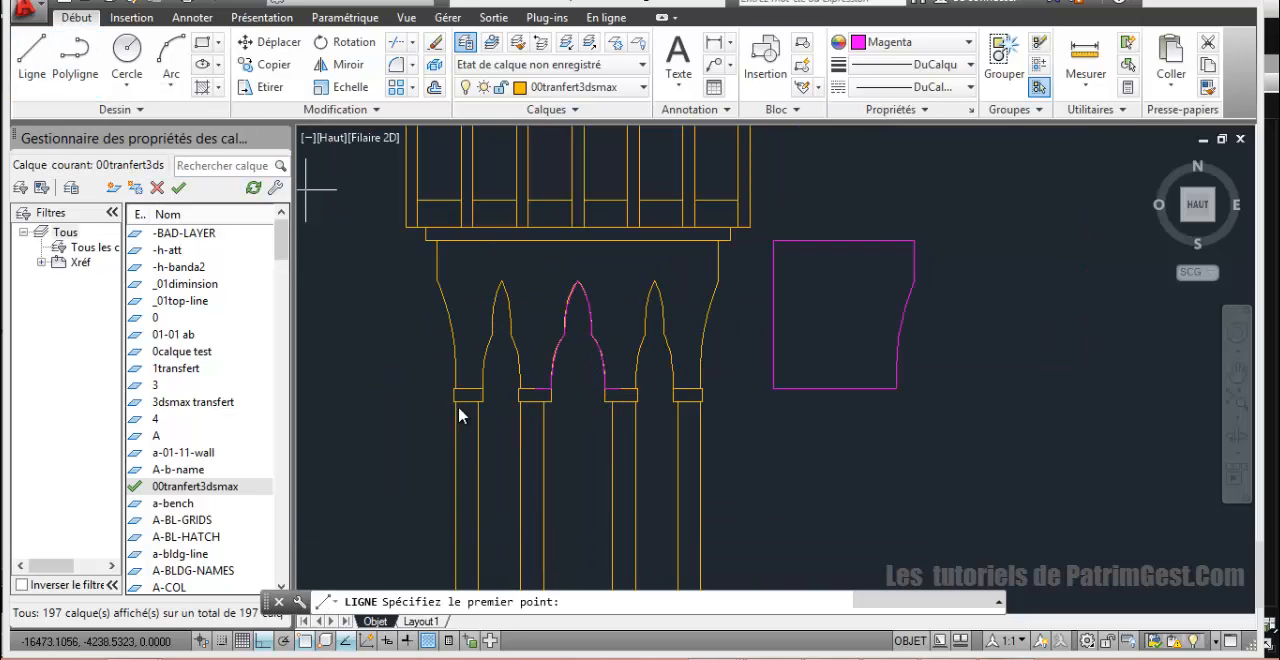
pyautogui.click(536, 393)
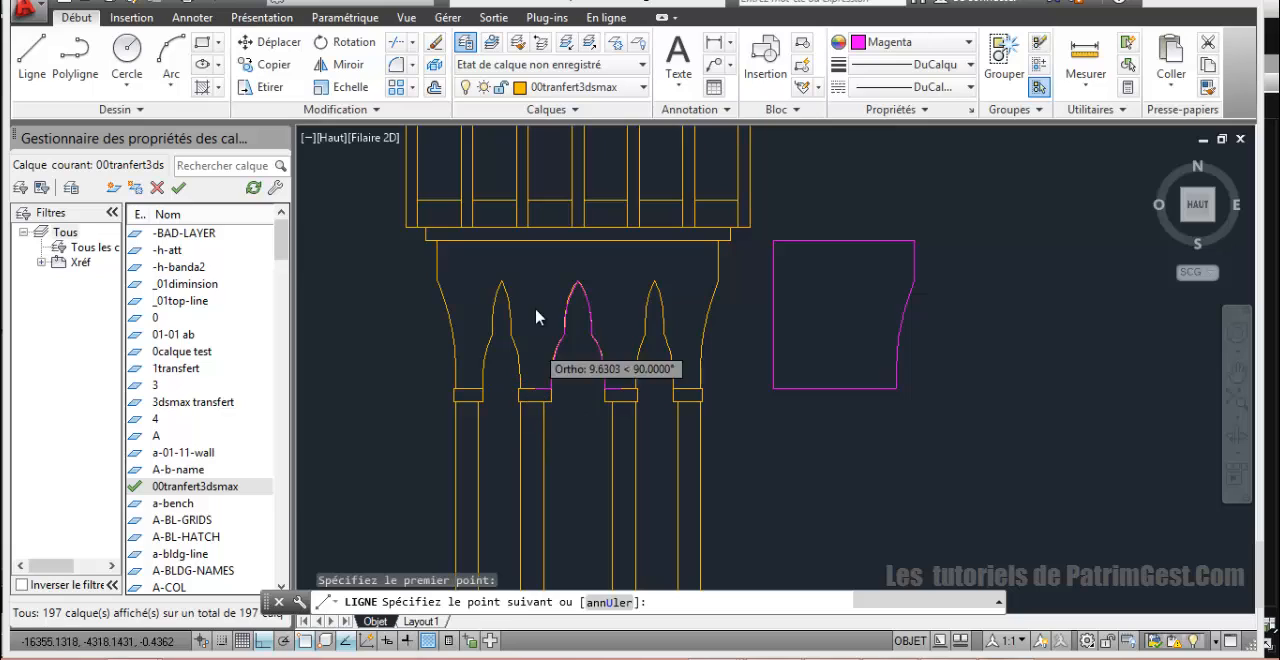
pyautogui.click(536, 243)
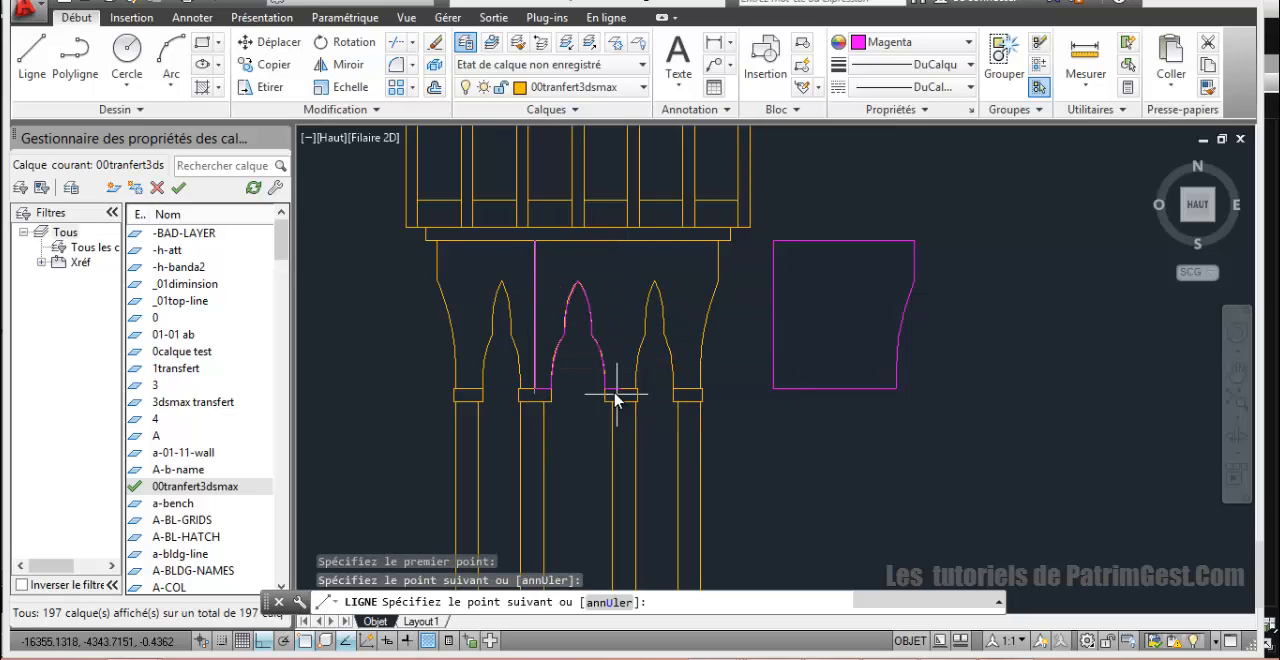
pyautogui.click(612, 241)
pyautogui.press('Return')
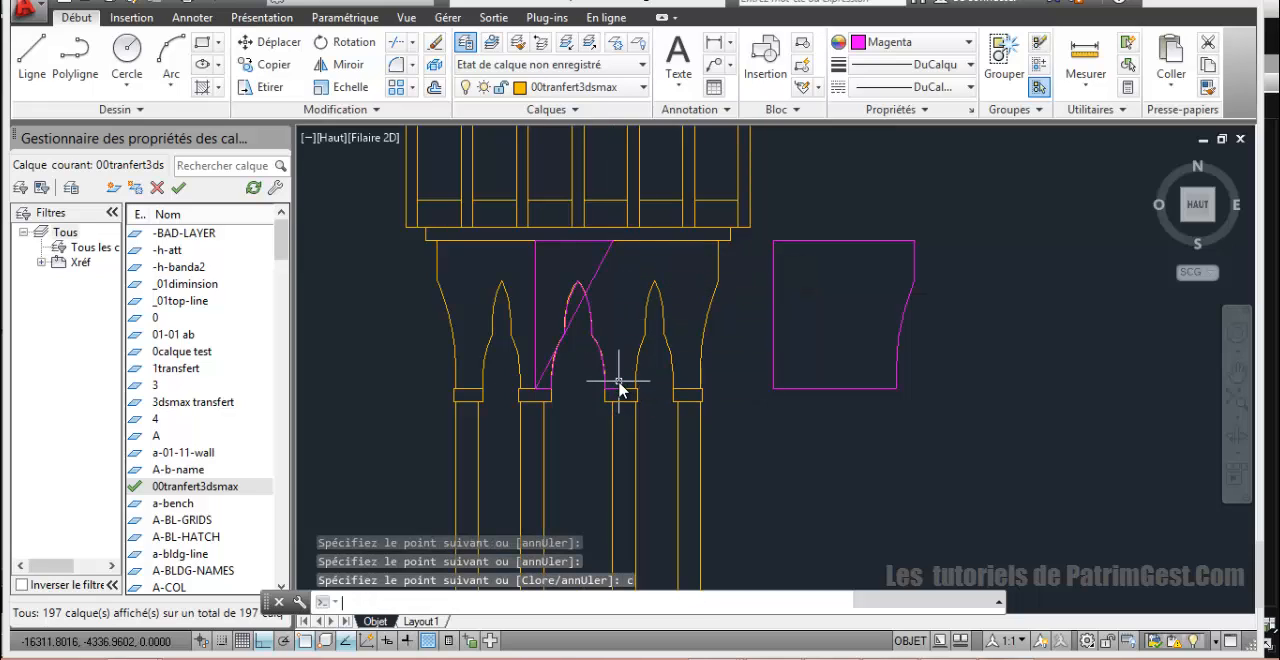
# Step: Stretch the diagonal closing line's lower end to the middle of the right capital's top and shift its upper end right along the cornice
pyautogui.click(592, 278)
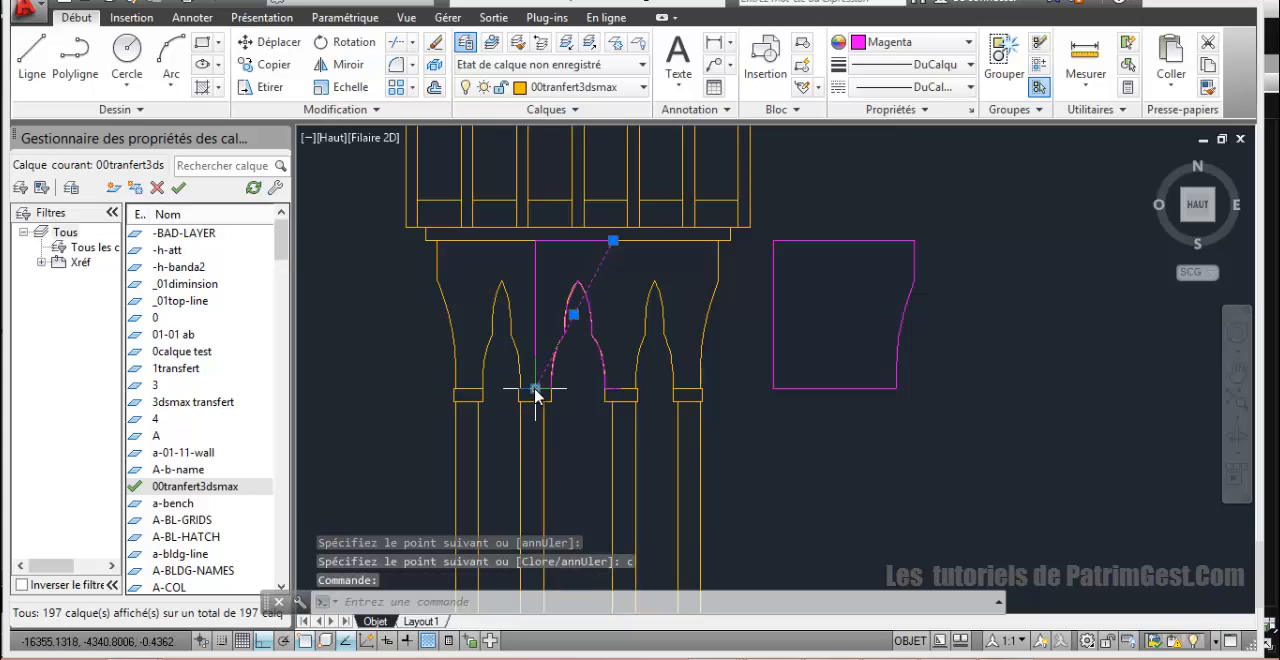
pyautogui.click(536, 389)
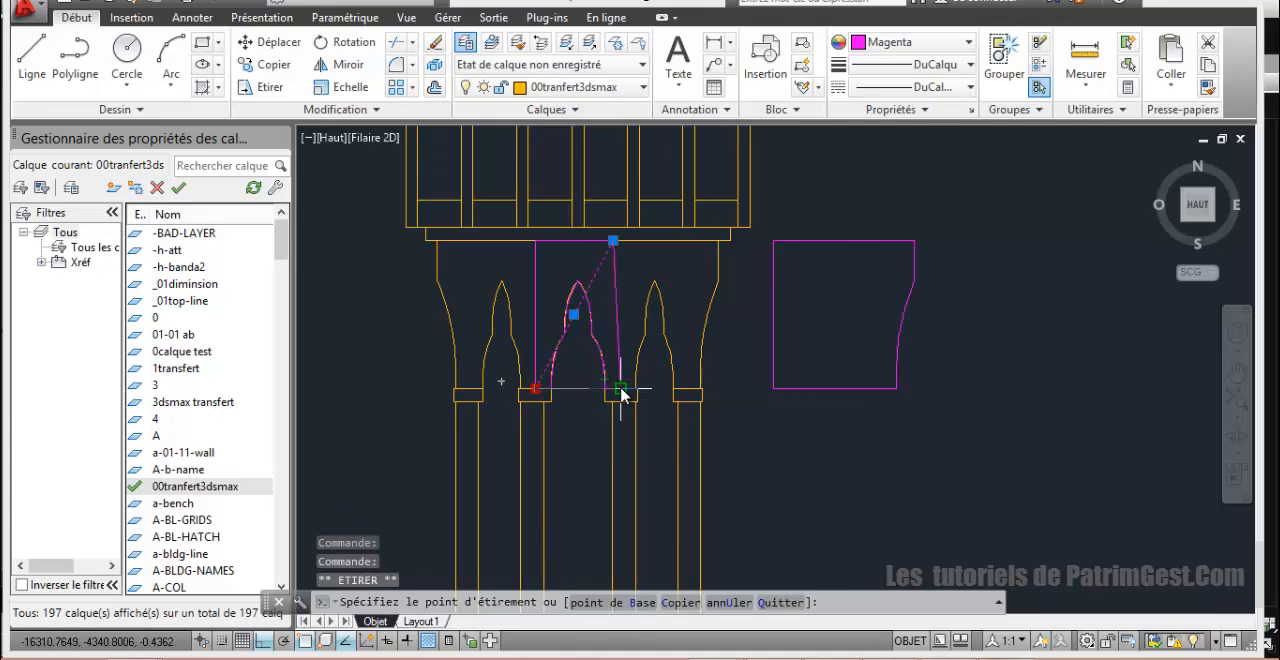
pyautogui.click(620, 389)
pyautogui.scroll(4, 600, 325)
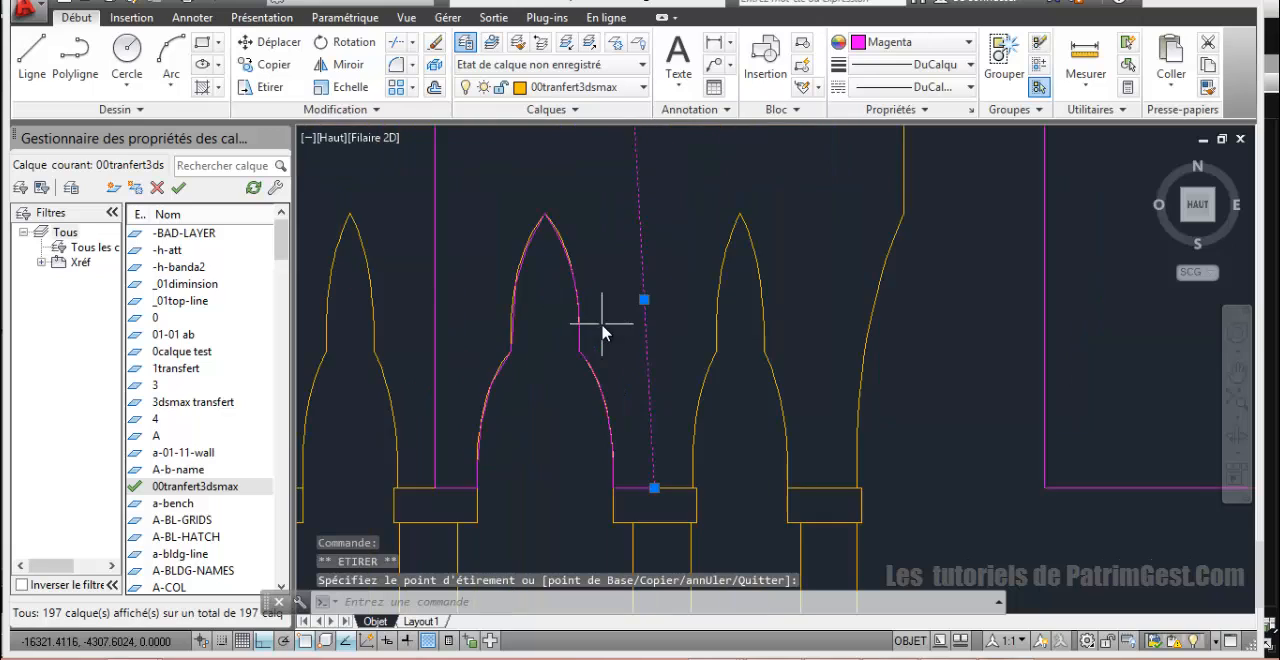
pyautogui.scroll(-4, 602, 330)
pyautogui.click(614, 243)
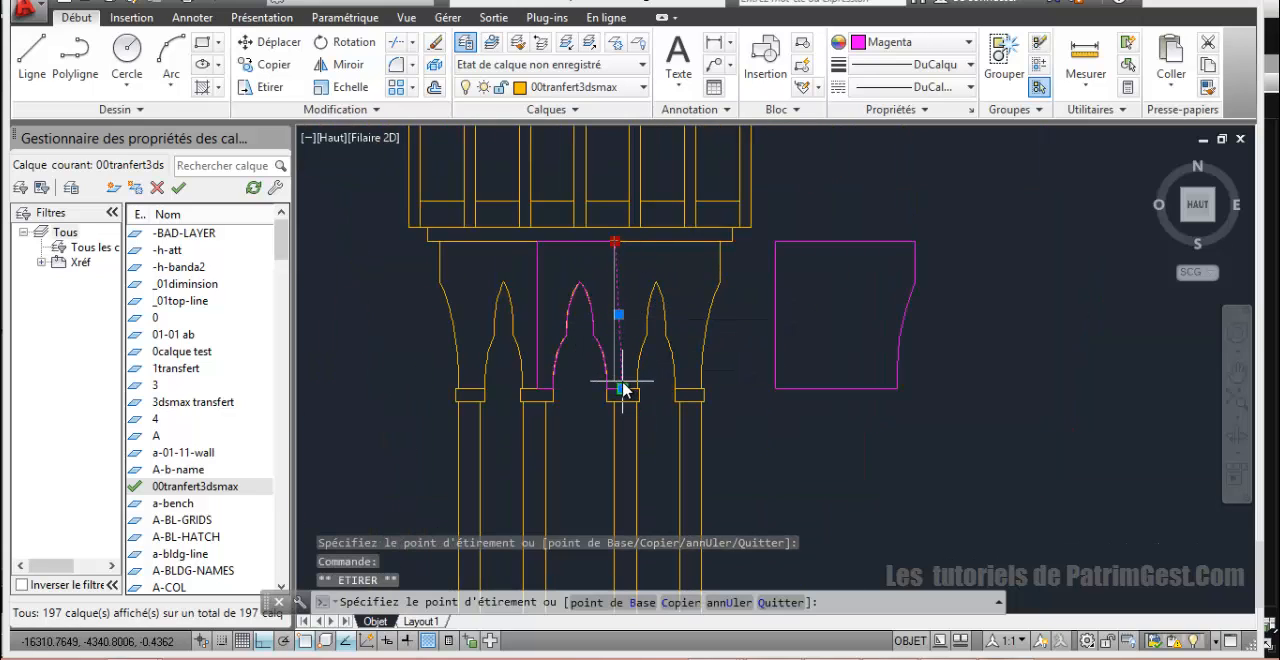
pyautogui.click(626, 243)
# Step: Stretch the right end of the line along the cornice to meet the slanted line's upper end
pyautogui.scroll(4, 595, 285)
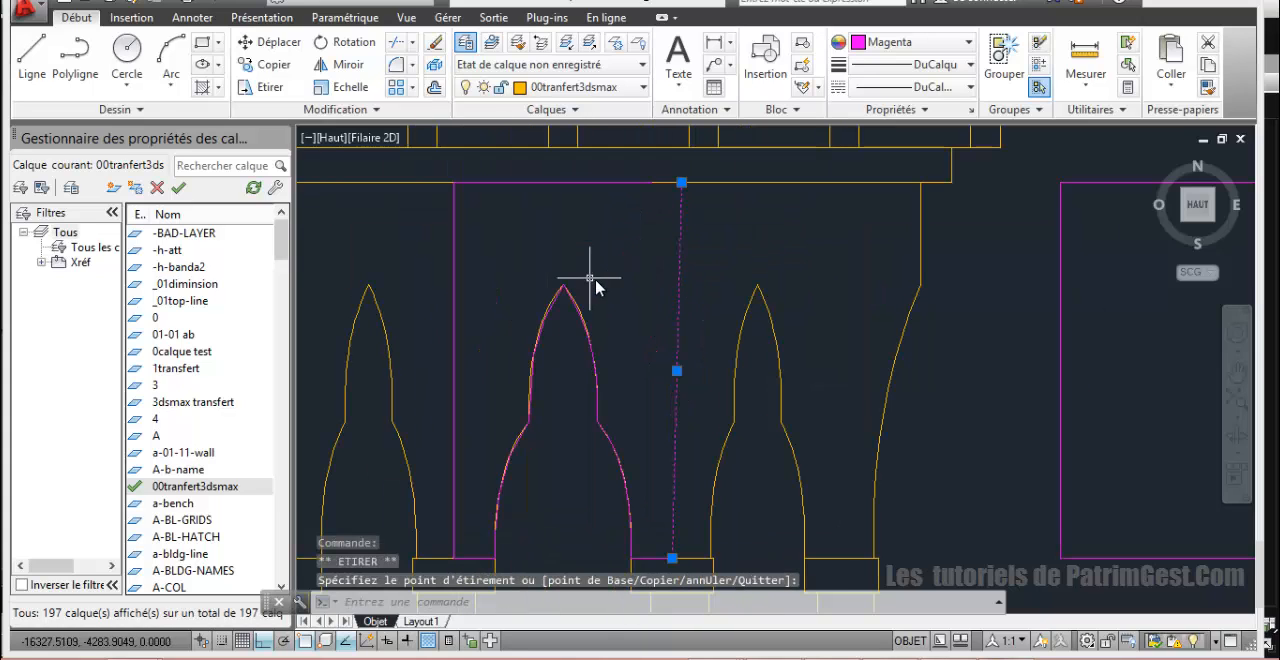
pyautogui.click(636, 184)
pyautogui.click(652, 183)
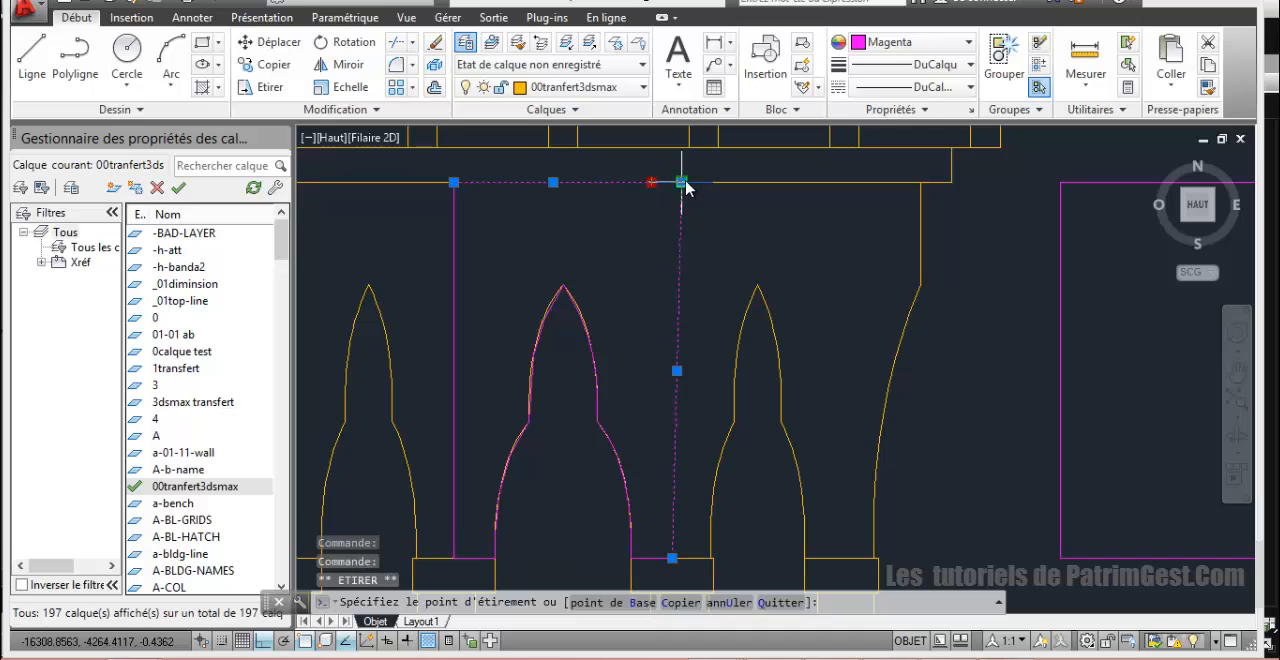
pyautogui.scroll(-5, 655, 283)
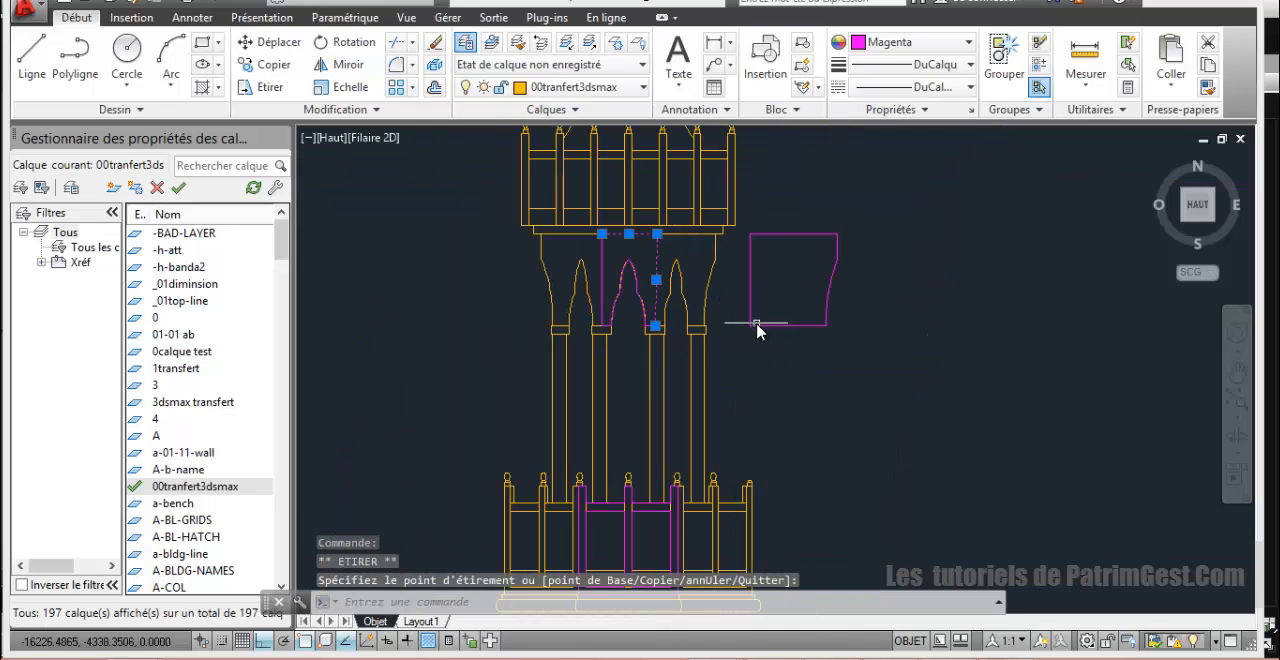
# Step: Erase the slanted line and the horizontal line along the cornice, keeping the vertical above the left capital
pyautogui.press('Escape')
pyautogui.scroll(2, 665, 289)
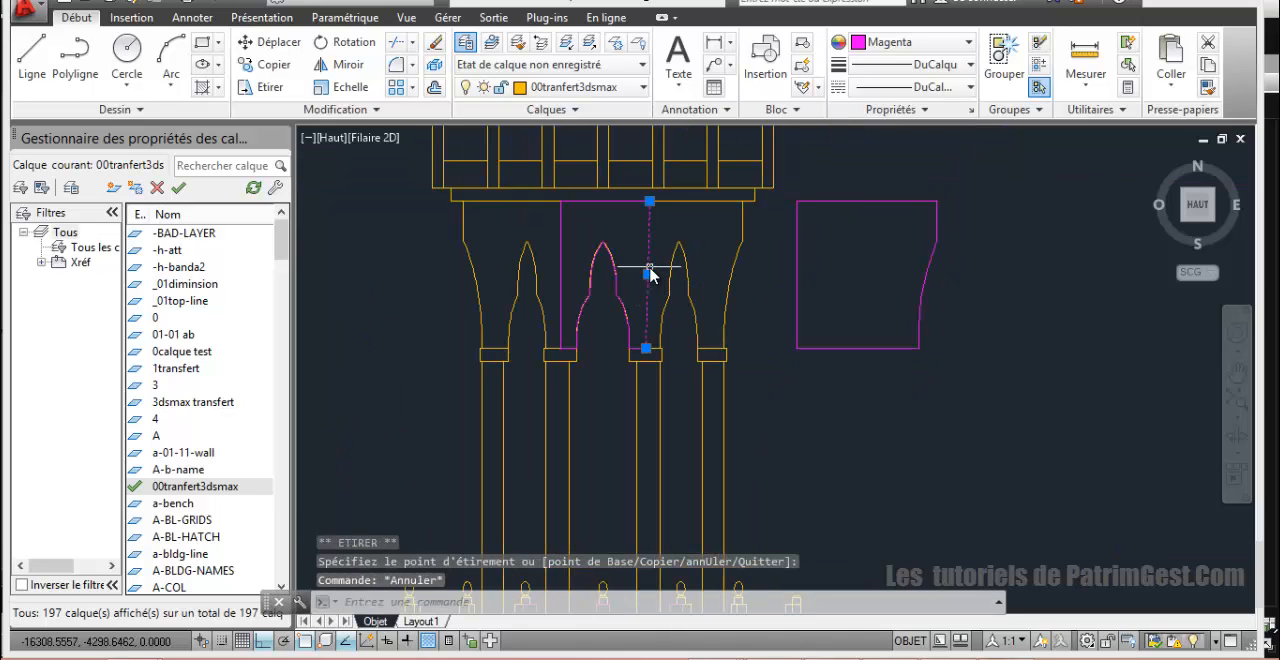
pyautogui.press('Delete')
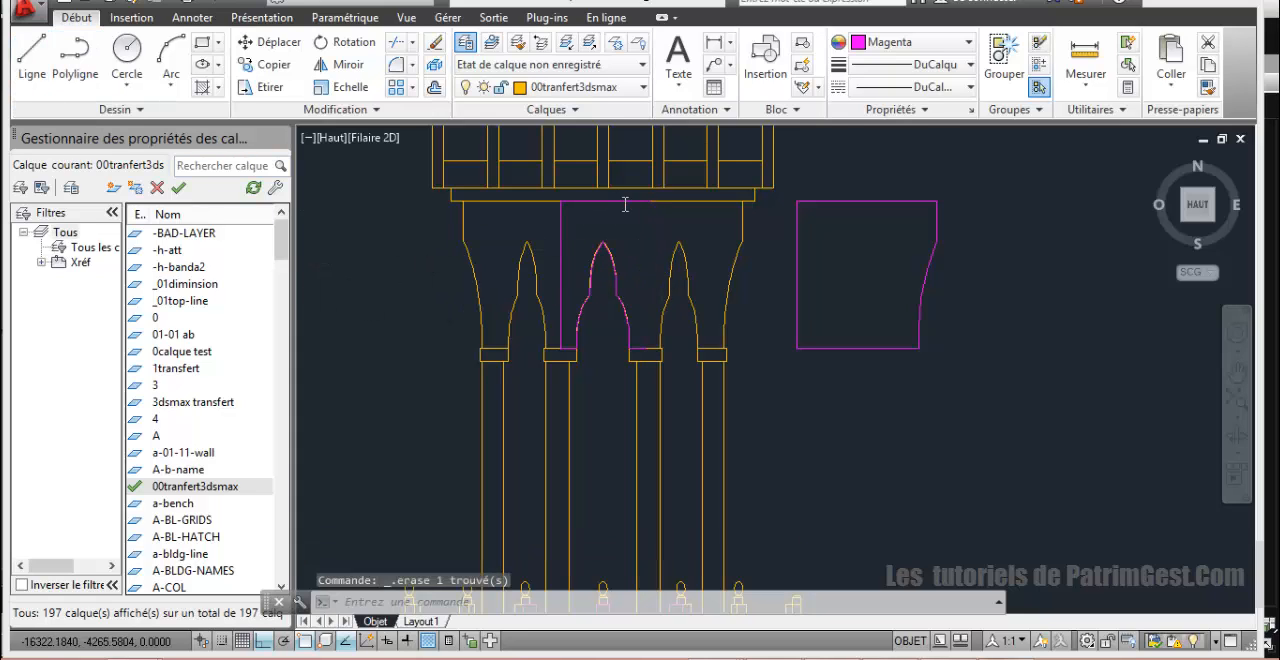
# Step: Draw lines from the left vertical's upper end along the cornice and straight down to the middle of the right capital's top
pyautogui.click(33, 62)
pyautogui.click(576, 207)
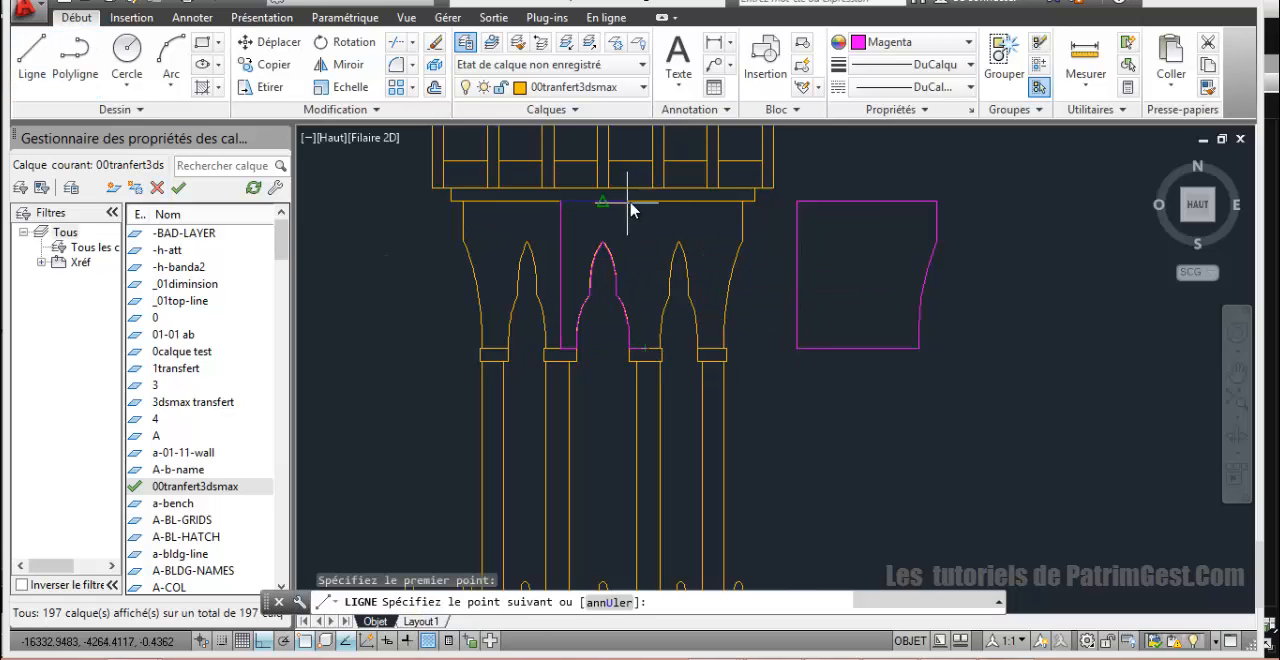
pyautogui.click(646, 228)
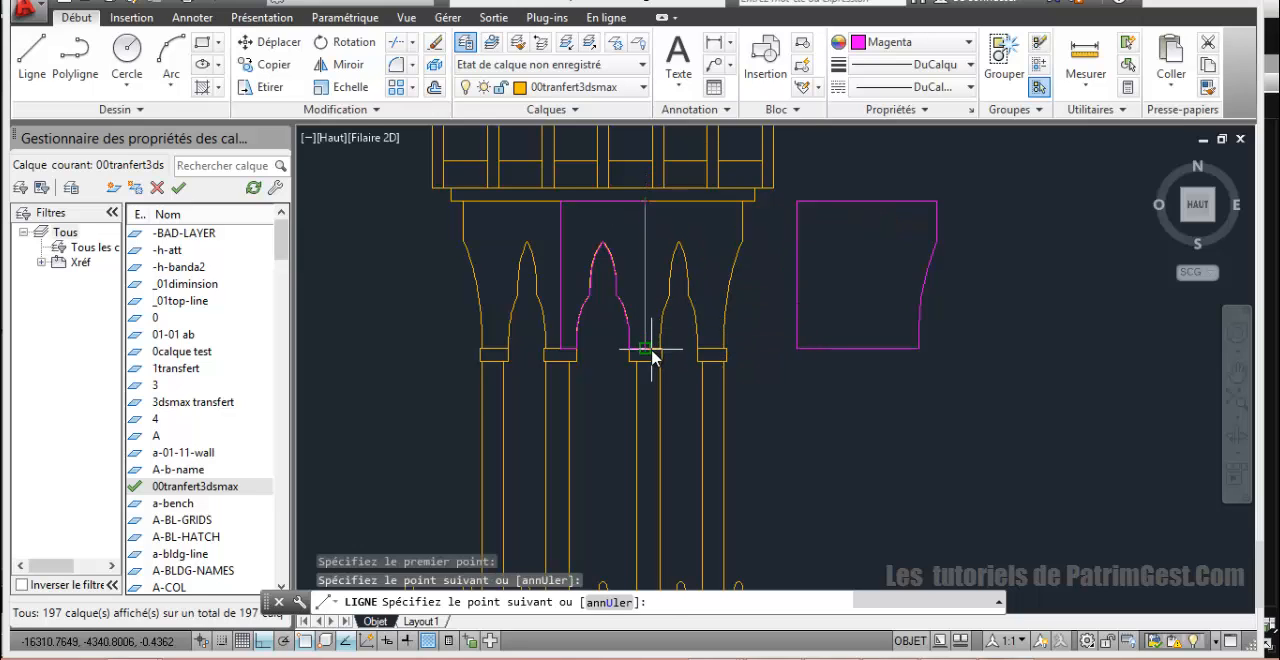
pyautogui.click(652, 357)
pyautogui.rightClick(646, 273)
pyautogui.click(672, 283)
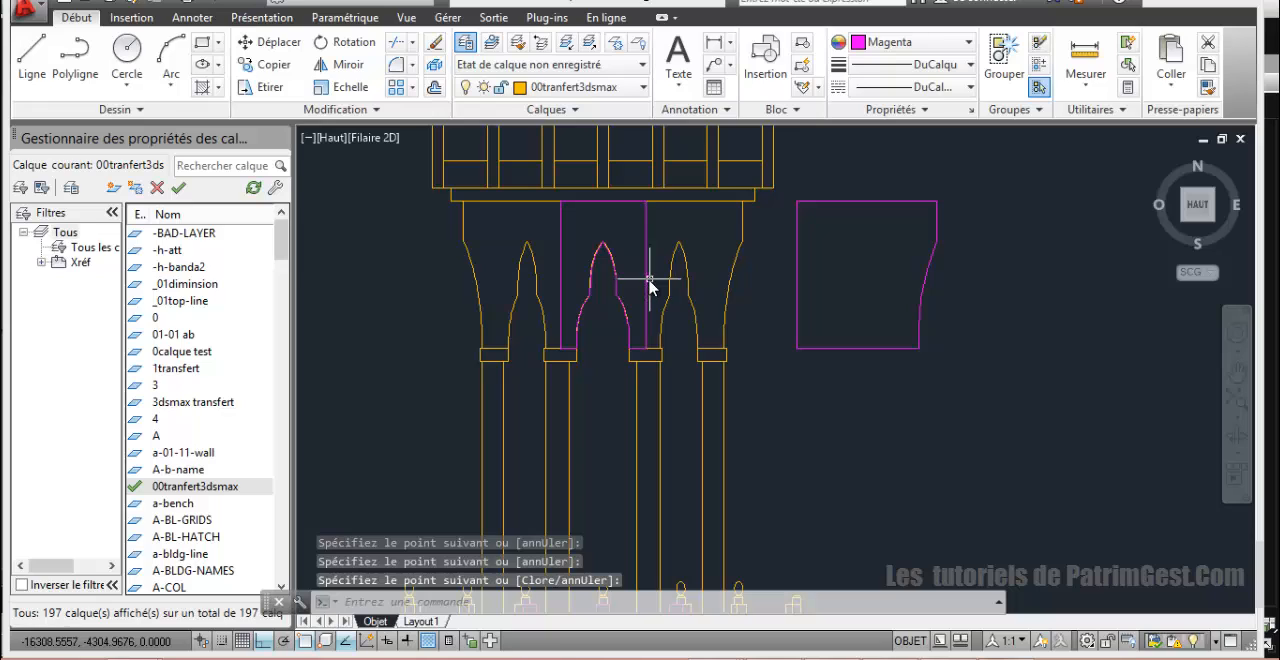
# Step: Convert the central arch's outline pieces to polylines and join them with zero fuzz distance into one outline
pyautogui.write('pedit')
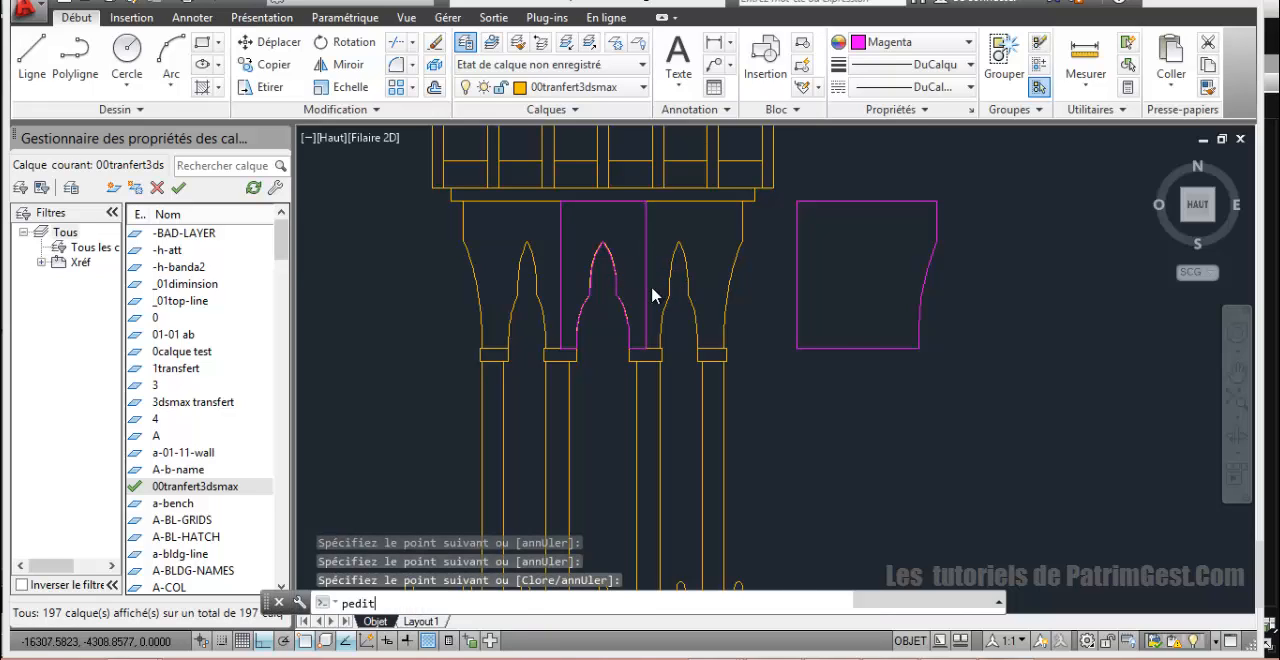
pyautogui.press('Return')
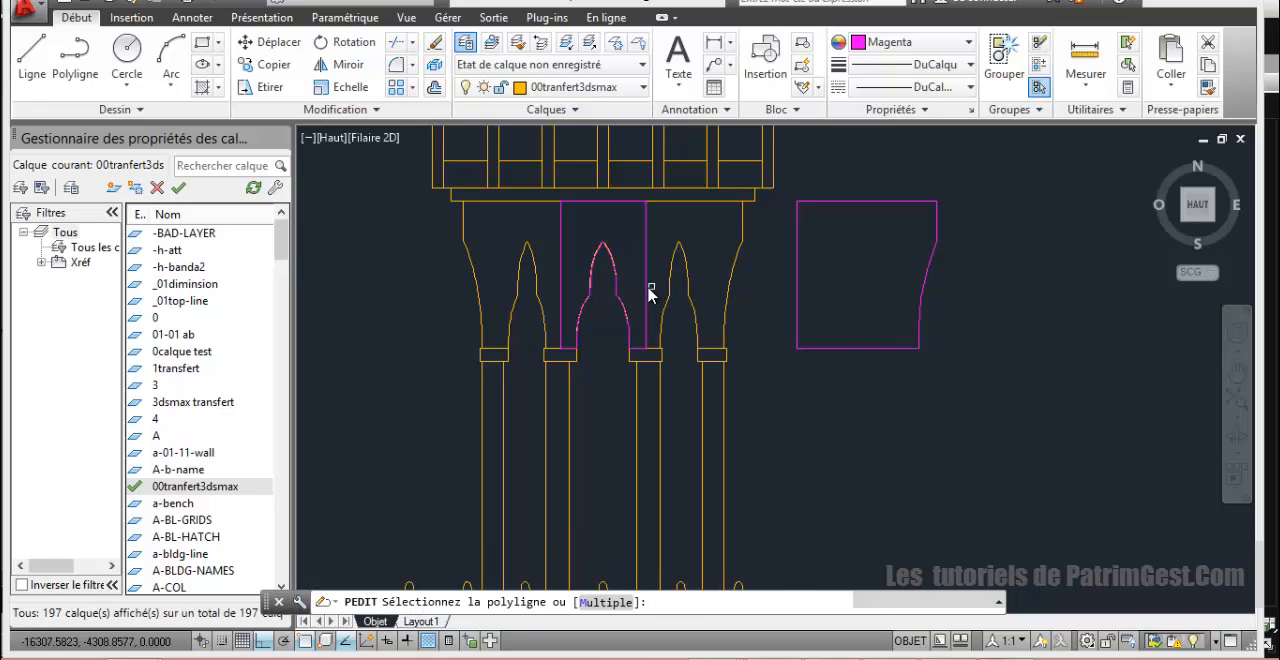
pyautogui.write('m')
pyautogui.press('Return')
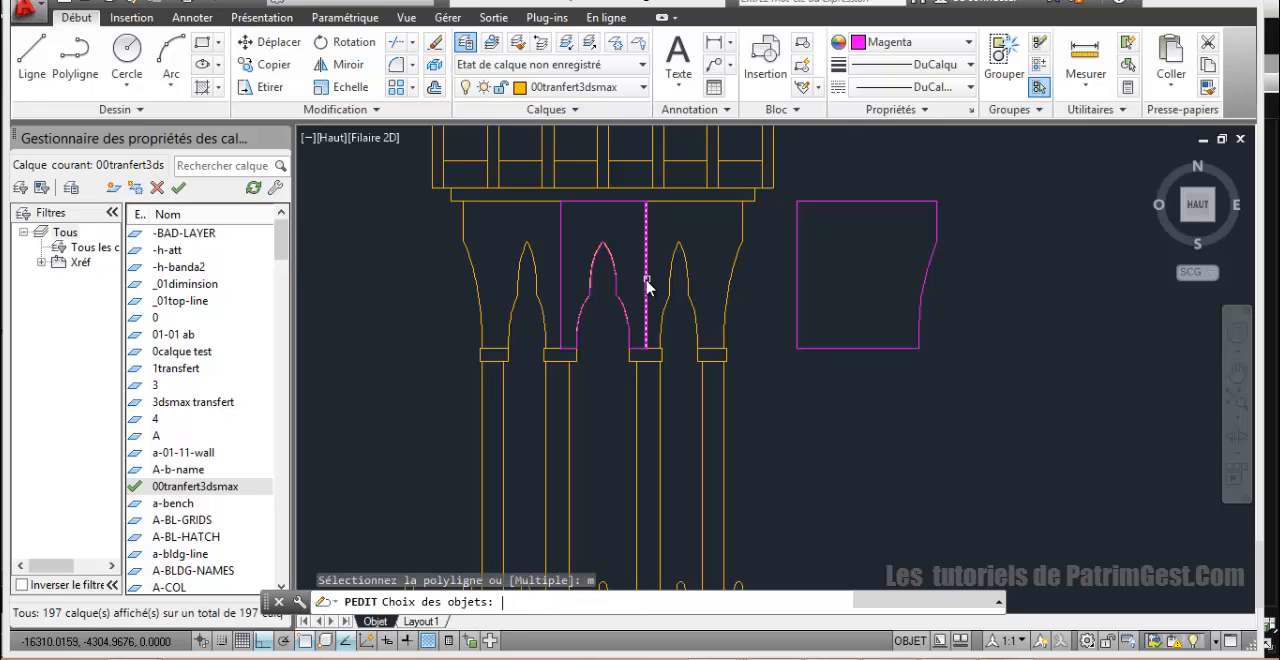
pyautogui.click(647, 269)
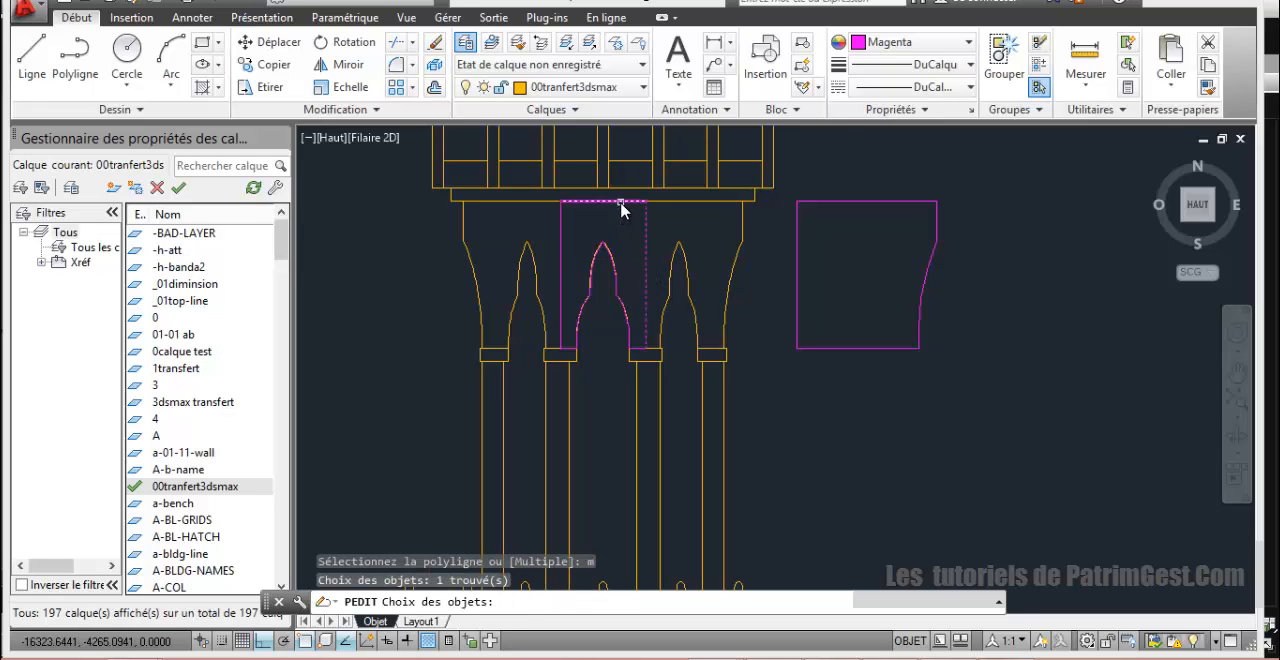
pyautogui.click(621, 202)
pyautogui.click(562, 229)
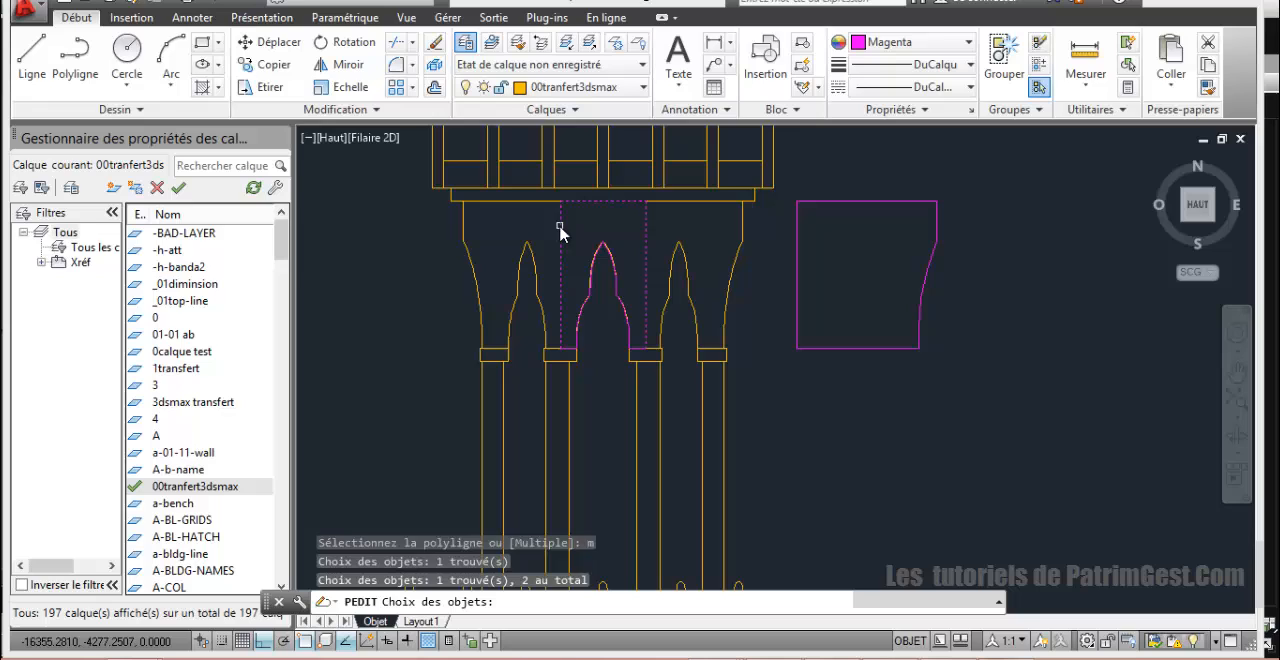
pyautogui.click(582, 318)
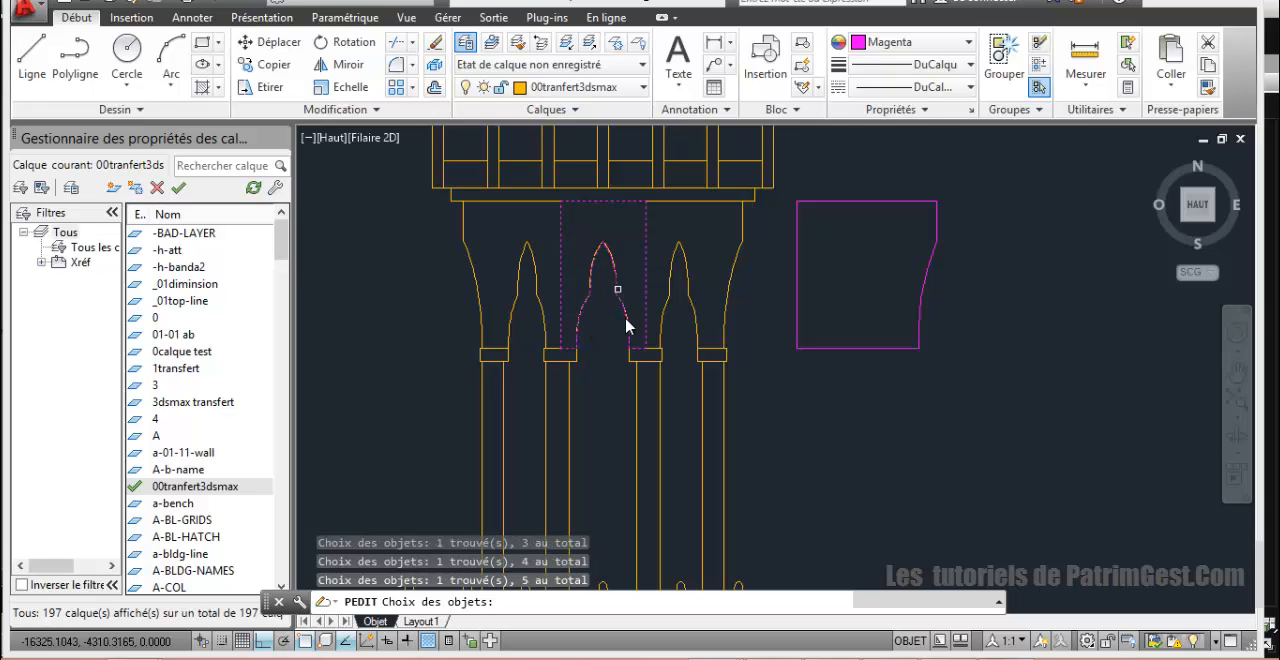
pyautogui.press('Return')
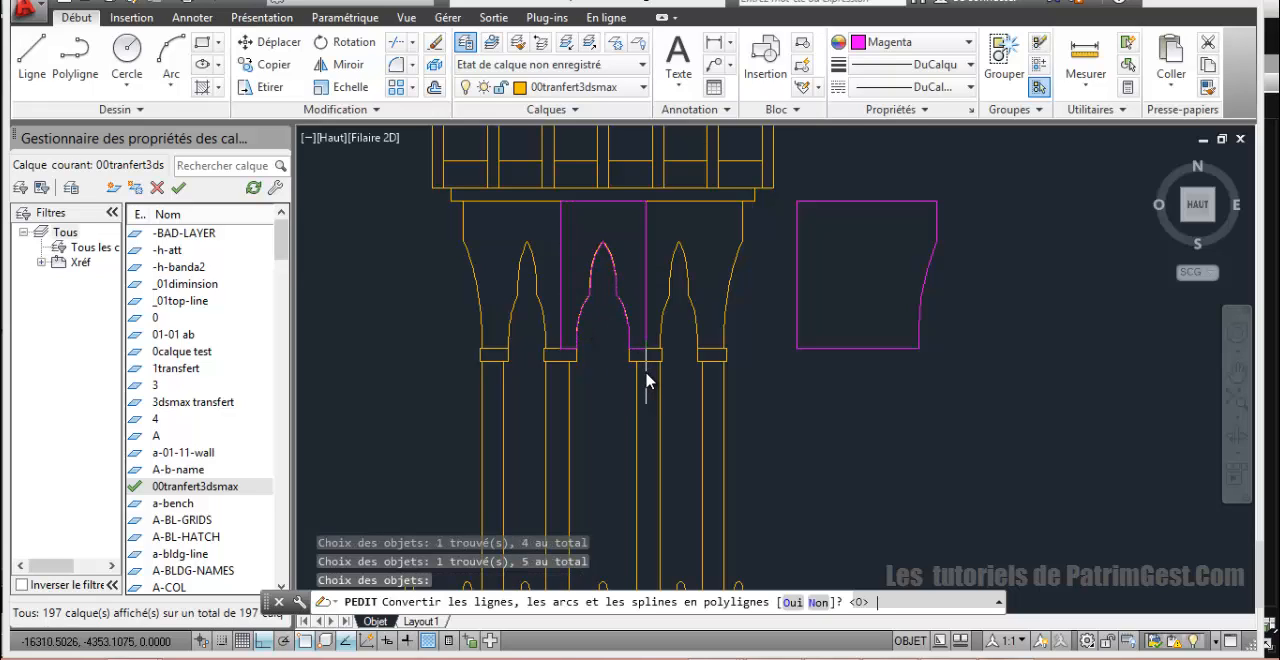
pyautogui.write('j')
pyautogui.press('Return')
pyautogui.press('Return')
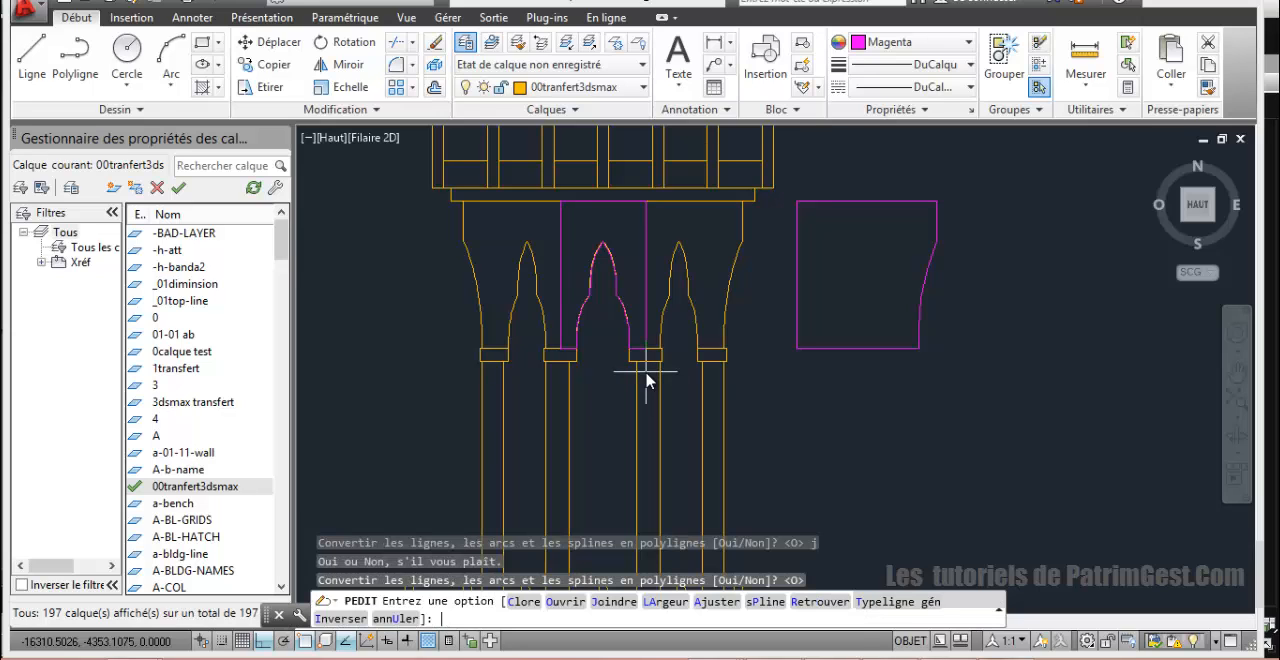
pyautogui.write('j')
pyautogui.press('Return')
pyautogui.press('Return')
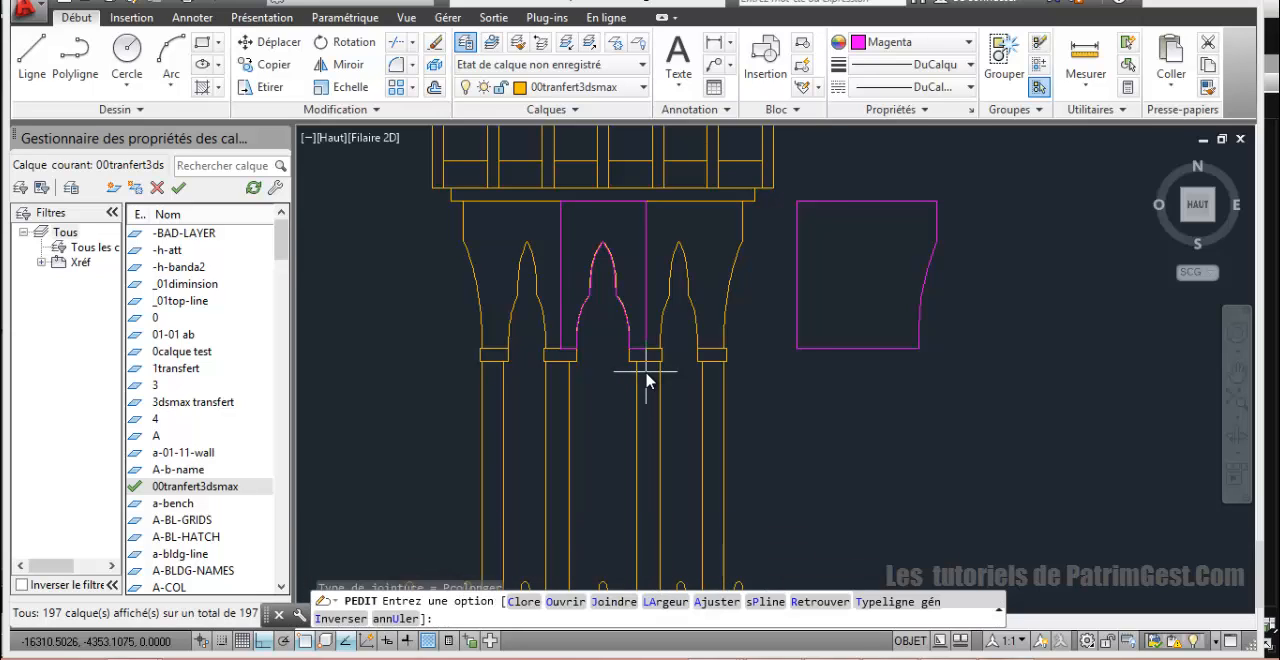
pyautogui.press('Return')
pyautogui.press('Return')
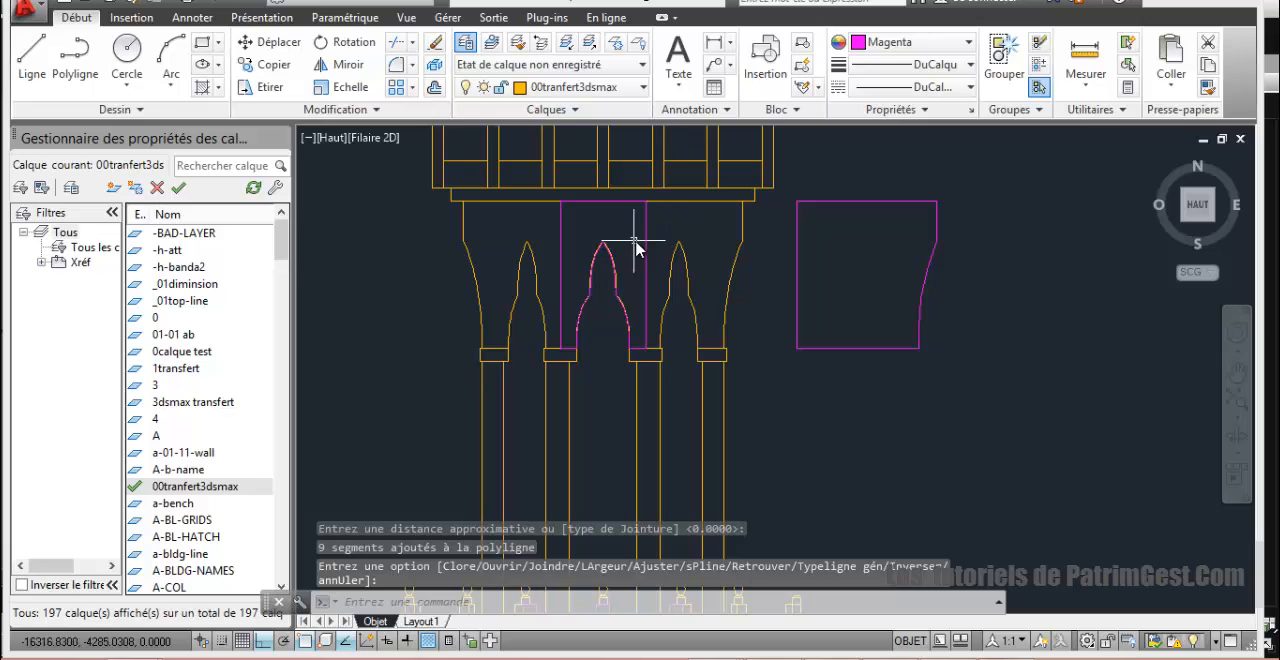
# Step: Copy the central arch outline horizontally to the left of the arcade and erase the original
pyautogui.click(647, 247)
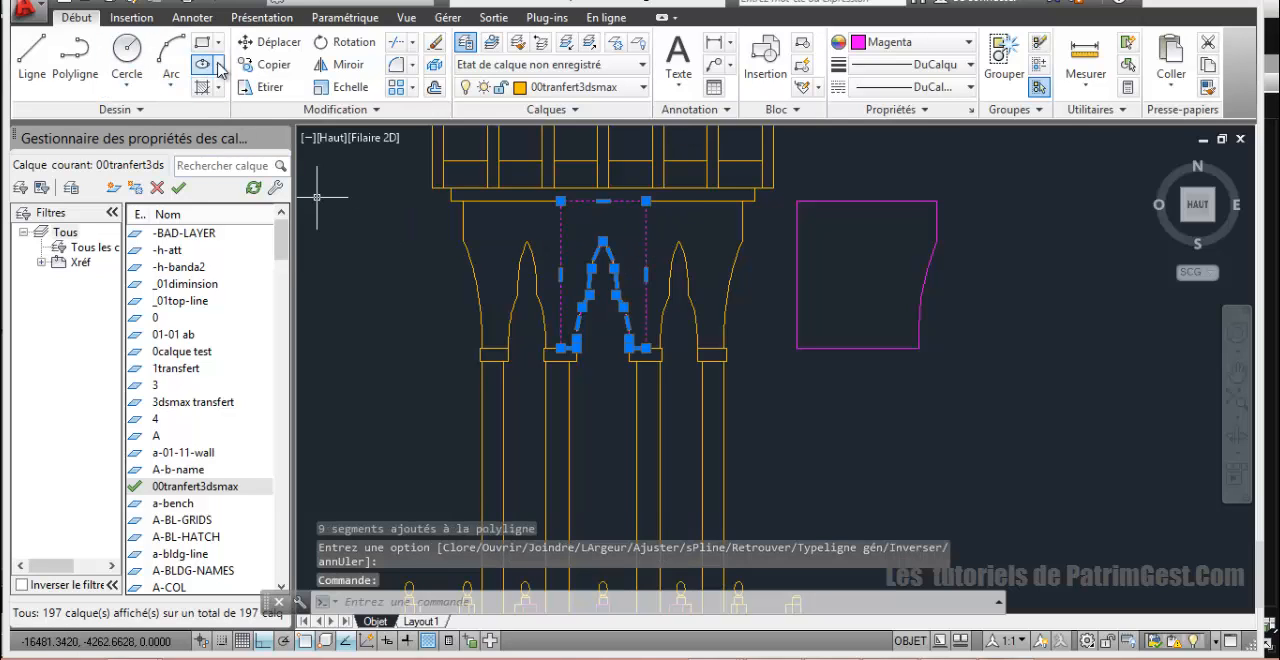
pyautogui.click(265, 64)
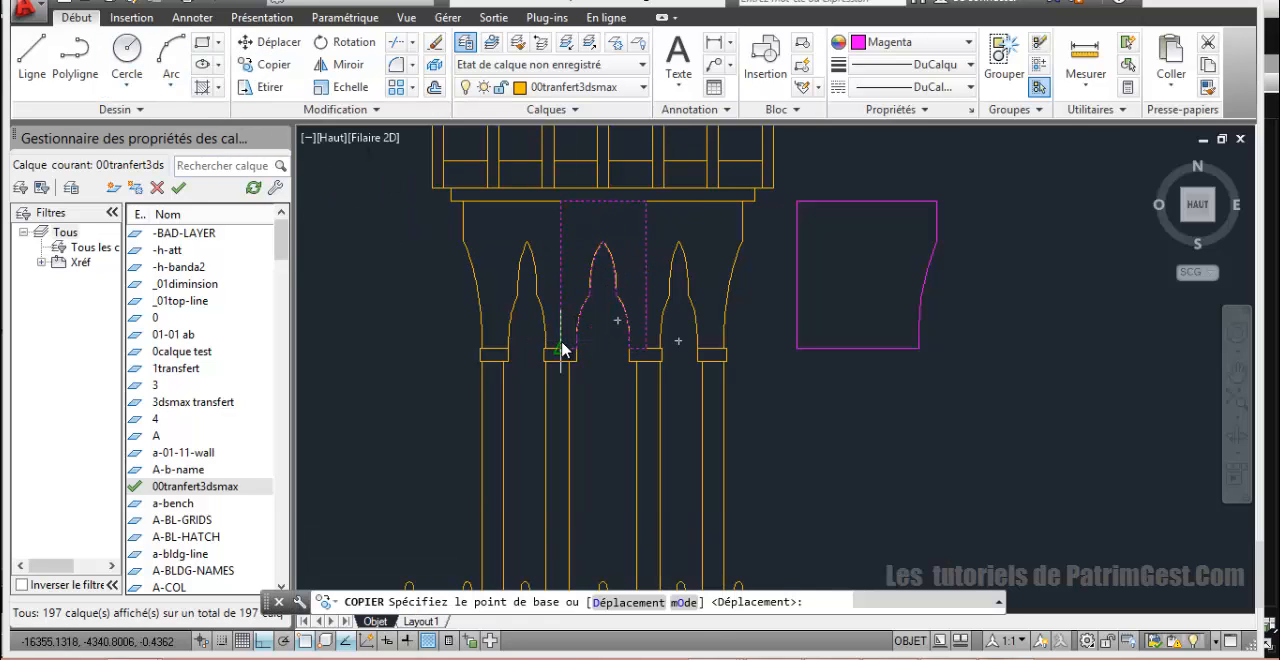
pyautogui.click(562, 349)
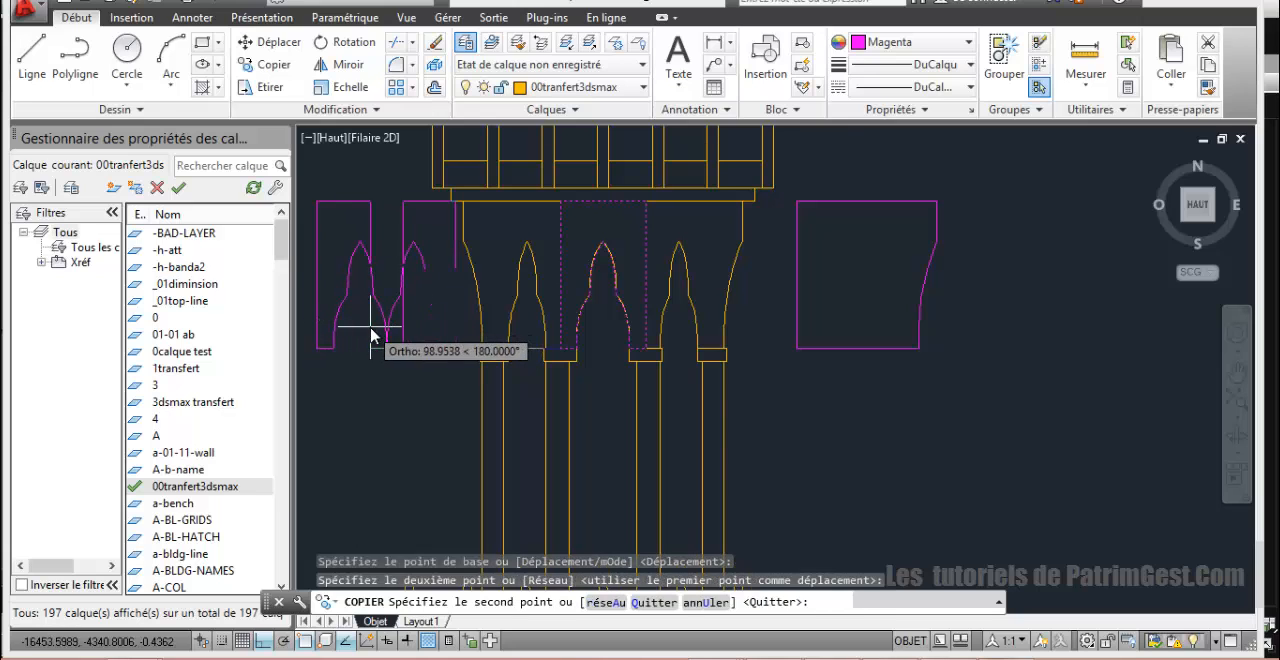
pyautogui.click(368, 336)
pyautogui.rightClick(370, 336)
pyautogui.click(412, 337)
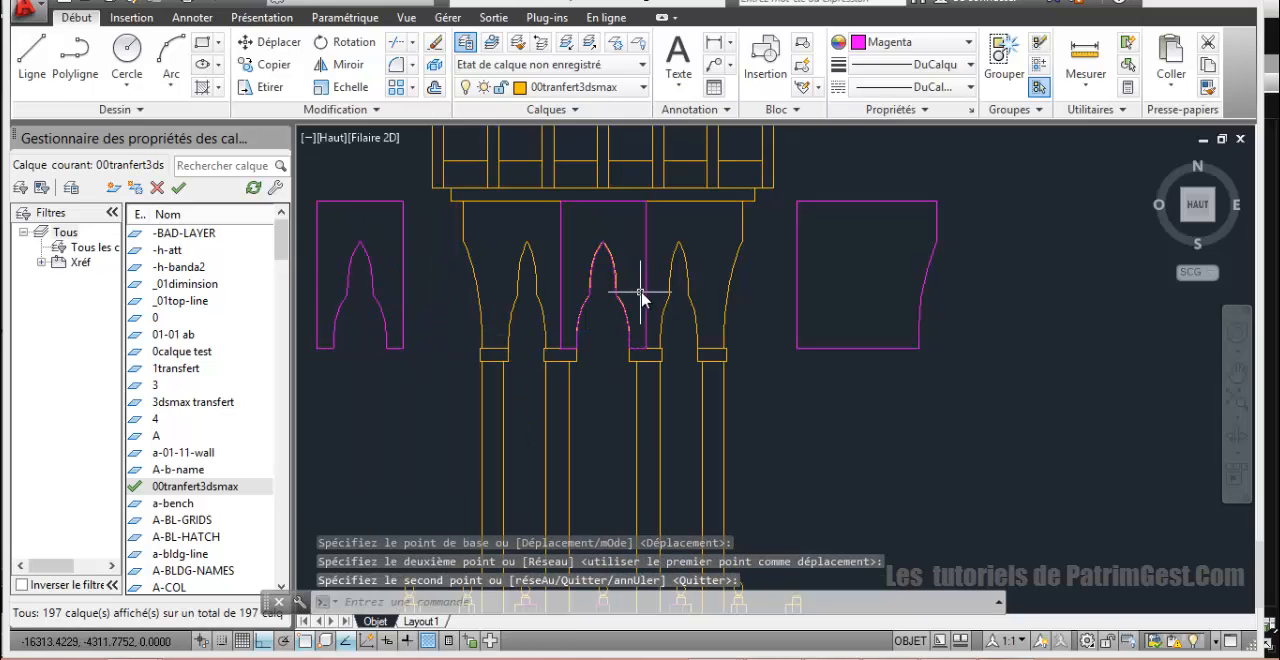
pyautogui.click(644, 293)
pyautogui.press('Delete')
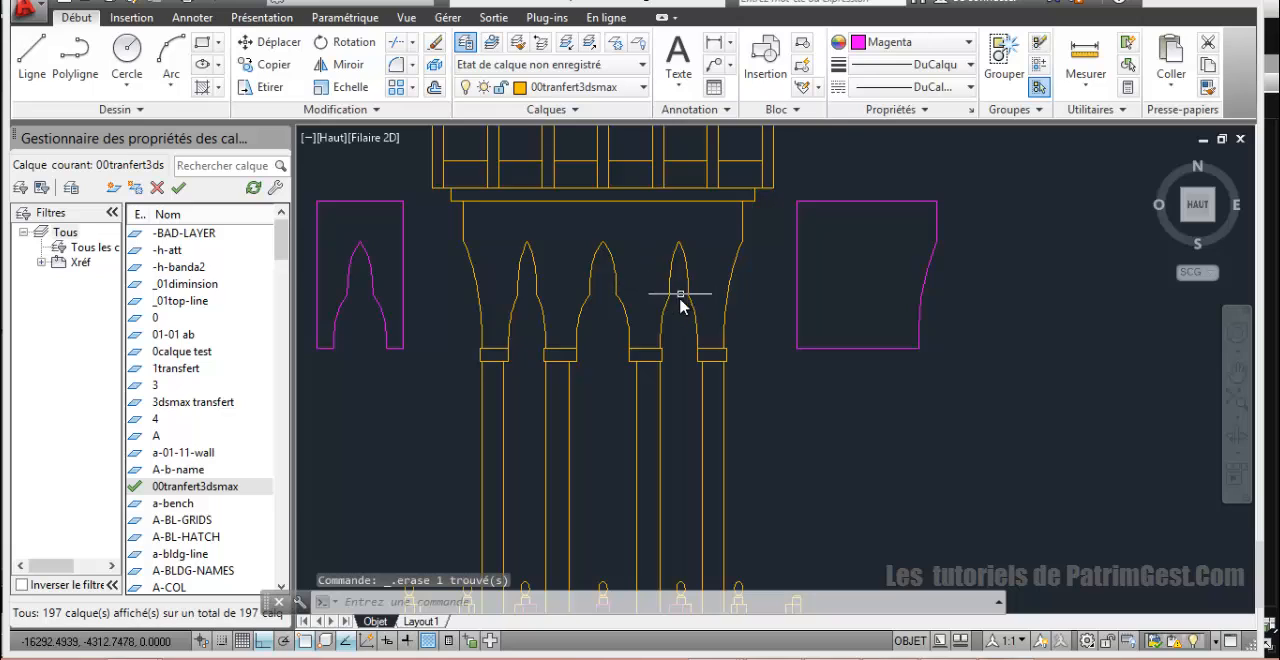
# Step: Move the lower balustrade's magenta frame outline and its two panel rectangles horizontally to the right of the tower
pyautogui.scroll(-5, 680, 305)
pyautogui.scroll(3, 643, 374)
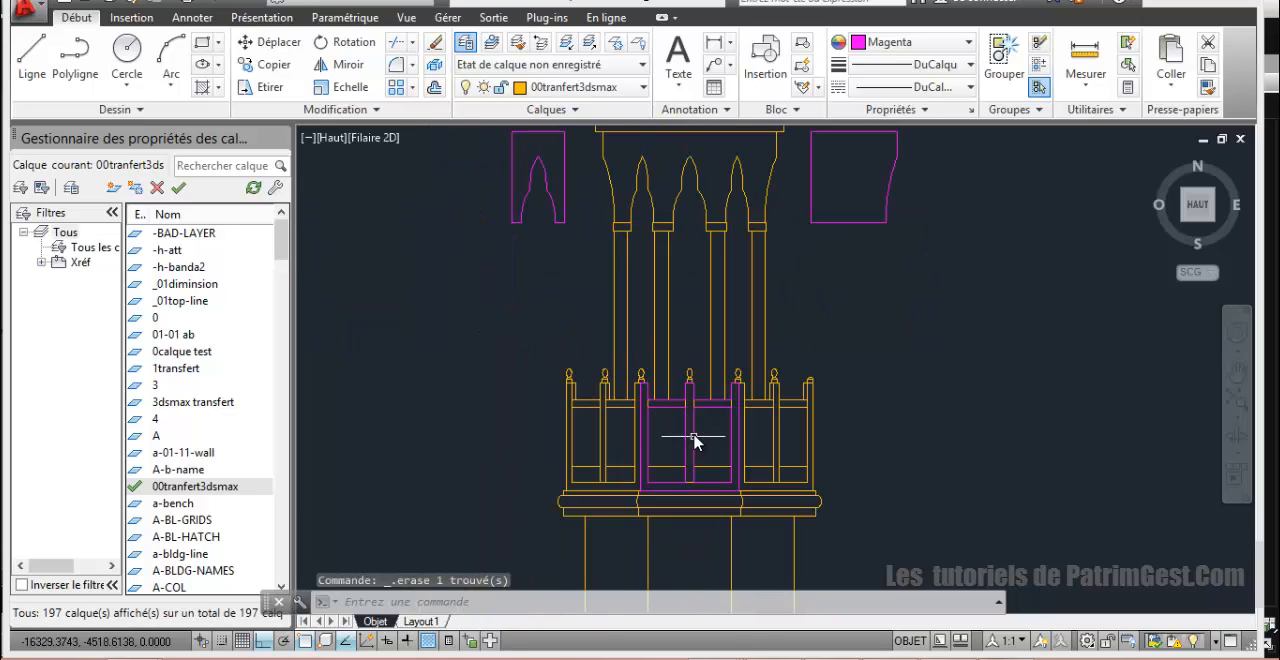
pyautogui.click(688, 428)
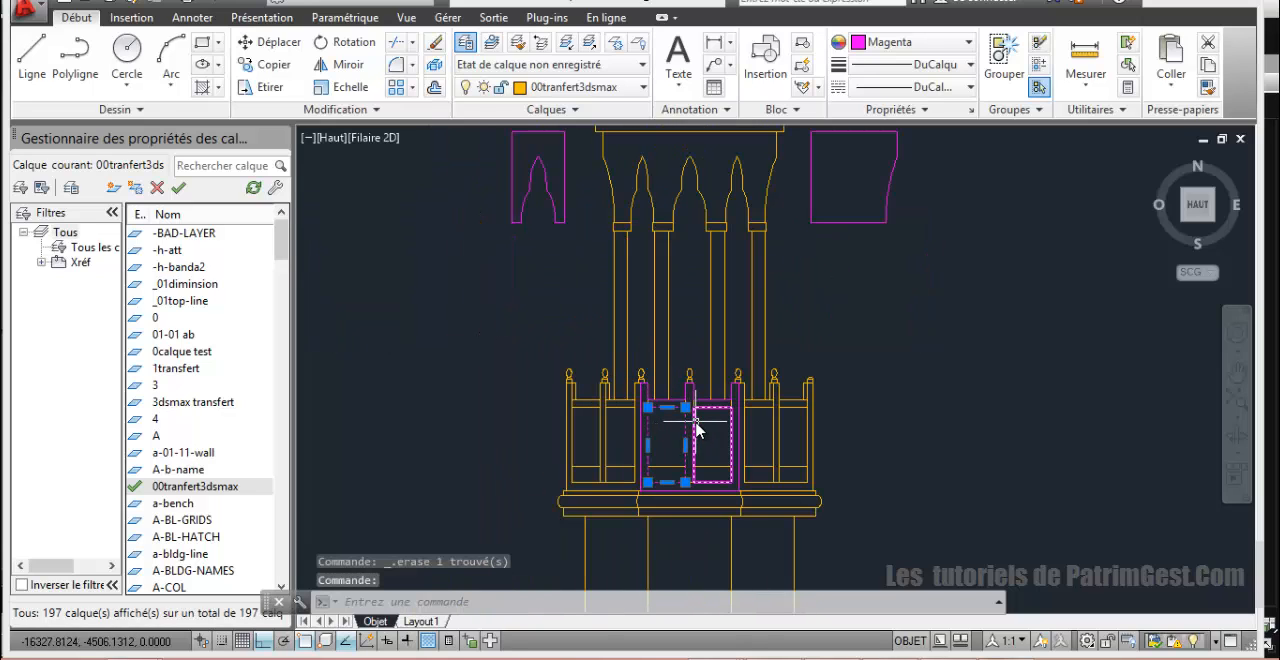
pyautogui.click(700, 408)
pyautogui.click(700, 402)
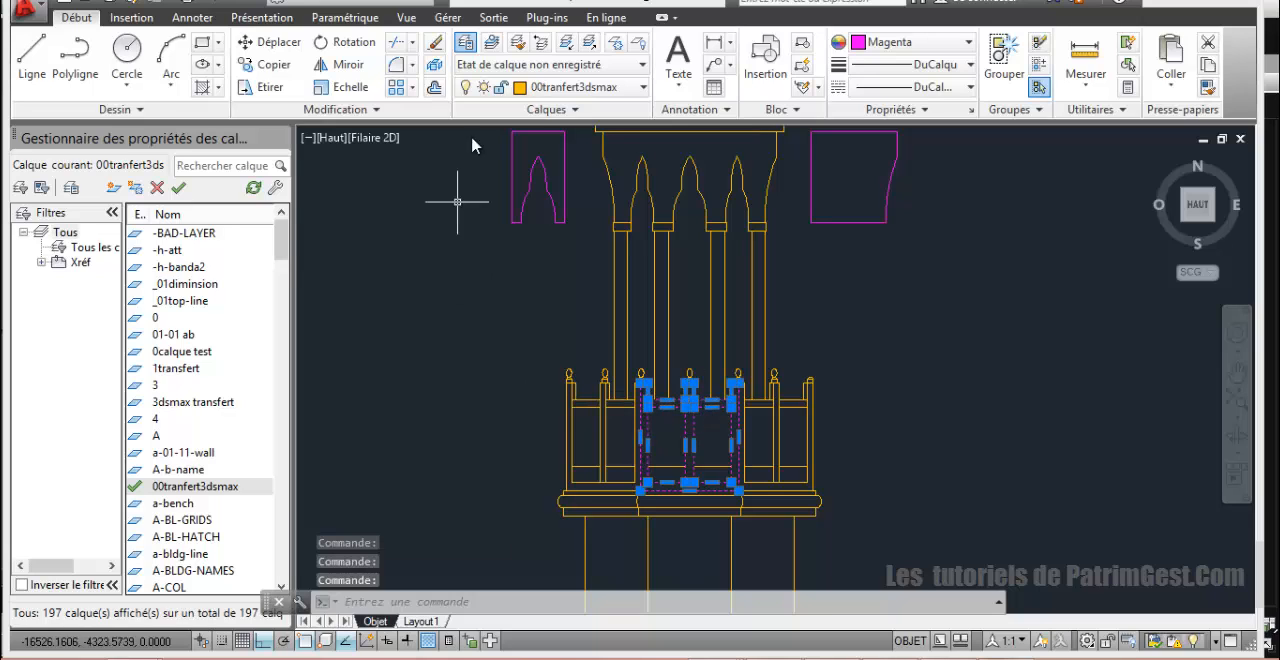
pyautogui.click(268, 42)
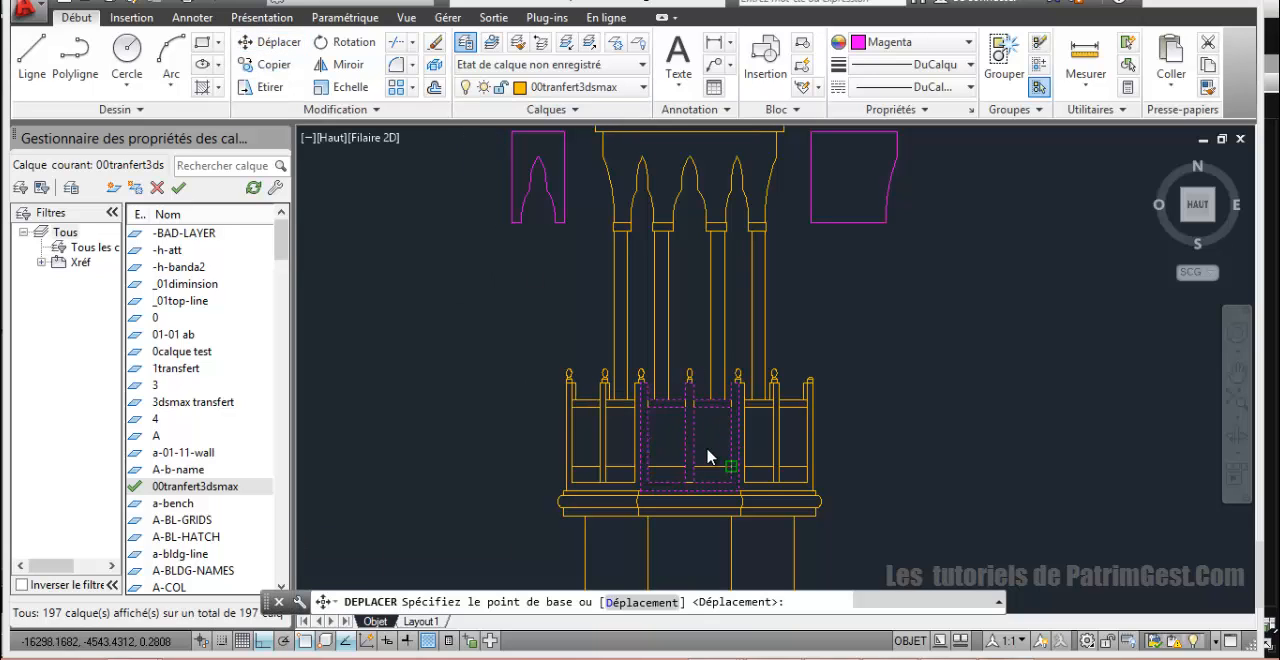
pyautogui.click(694, 440)
pyautogui.click(924, 437)
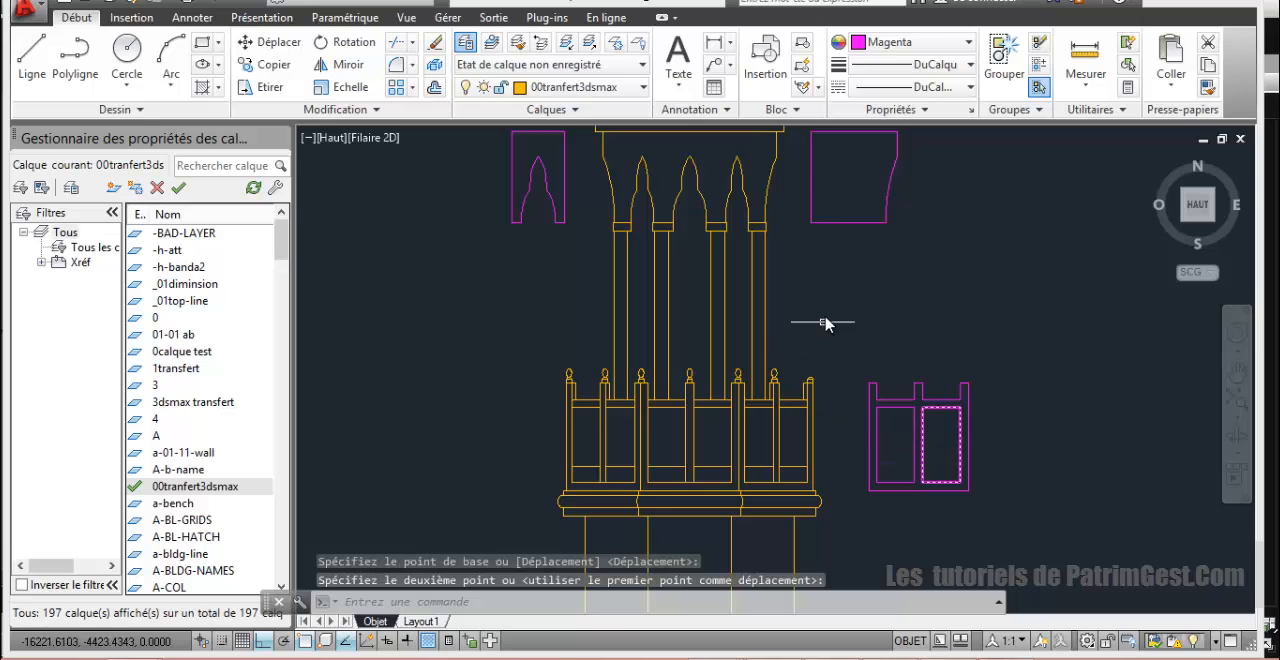
# Step: Examine the minaret's upper arcade, upper balustrade and flared neck for parts still needing outlines
pyautogui.moveTo(788, 330)
pyautogui.mouseDown(button='middle')
pyautogui.moveTo(710, 376)
pyautogui.moveTo(688, 362)
pyautogui.moveTo(655, 244)
pyautogui.mouseUp(button='middle')
pyautogui.scroll(1, 699, 360)
pyautogui.scroll(-2, 646, 276)
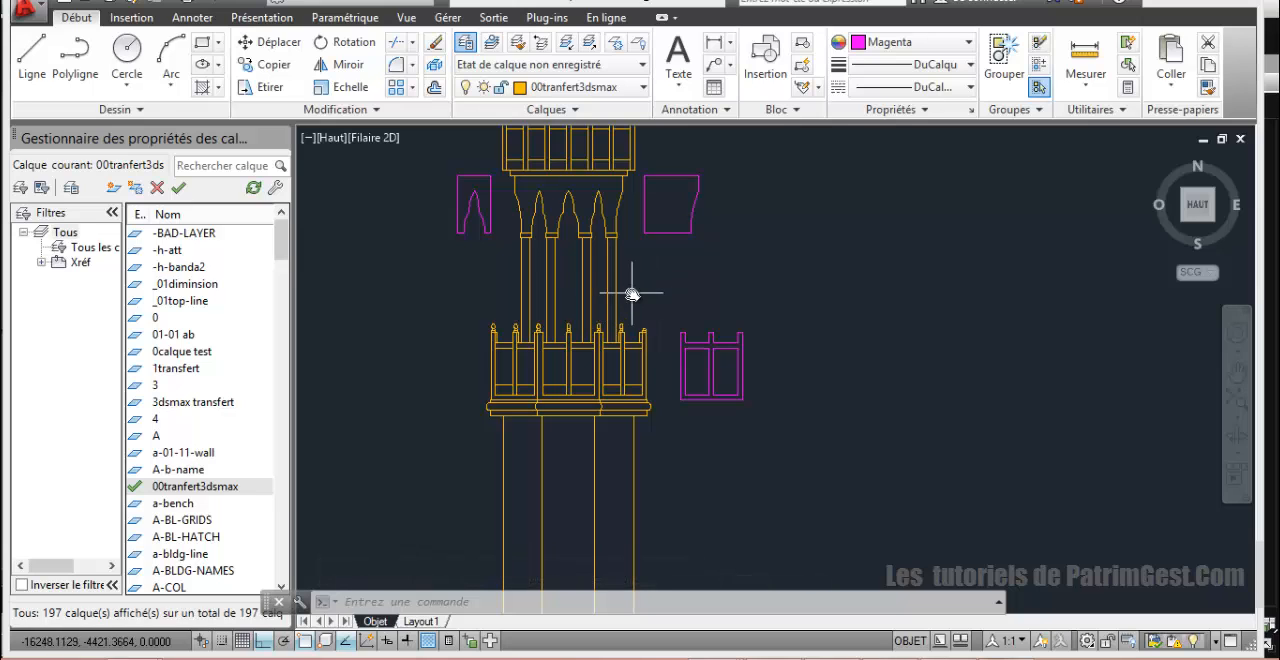
pyautogui.scroll(2, 634, 290)
pyautogui.moveTo(620, 312); pyautogui.dragTo(615, 330, button='middle')
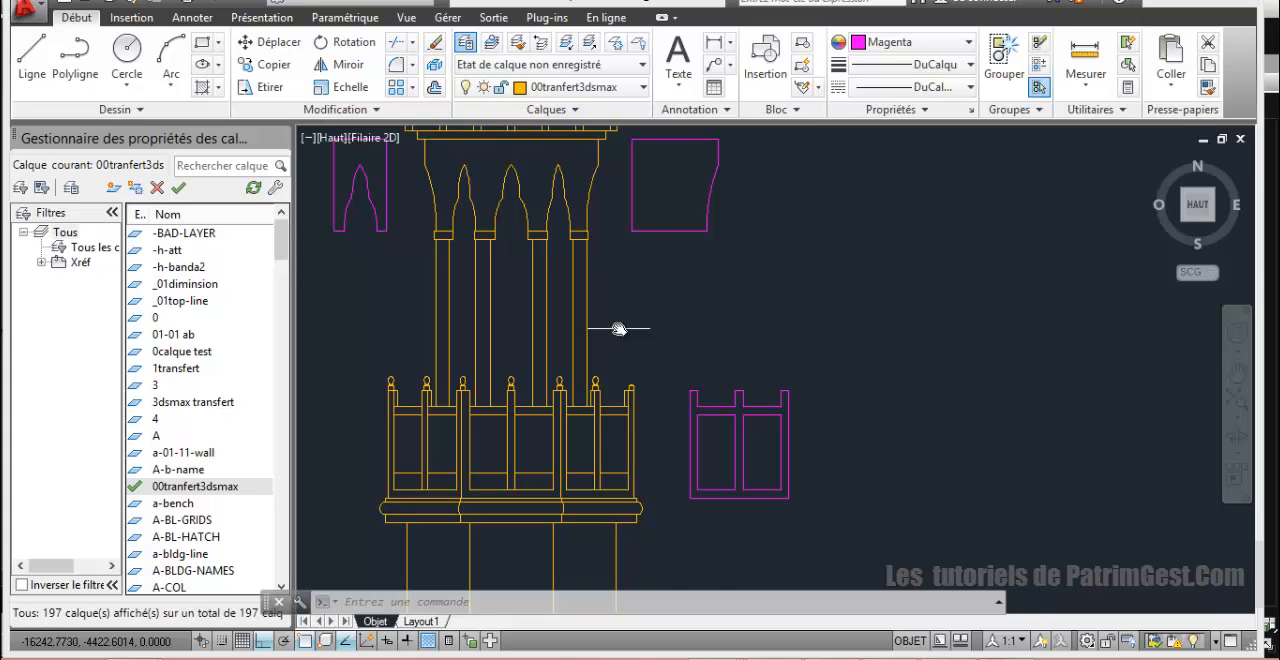
pyautogui.scroll(-4, 618, 329)
pyautogui.moveTo(606, 301)
pyautogui.mouseDown(button='middle')
pyautogui.moveTo(546, 432)
pyautogui.moveTo(515, 454)
pyautogui.mouseUp(button='middle')
pyautogui.scroll(2, 490, 332)
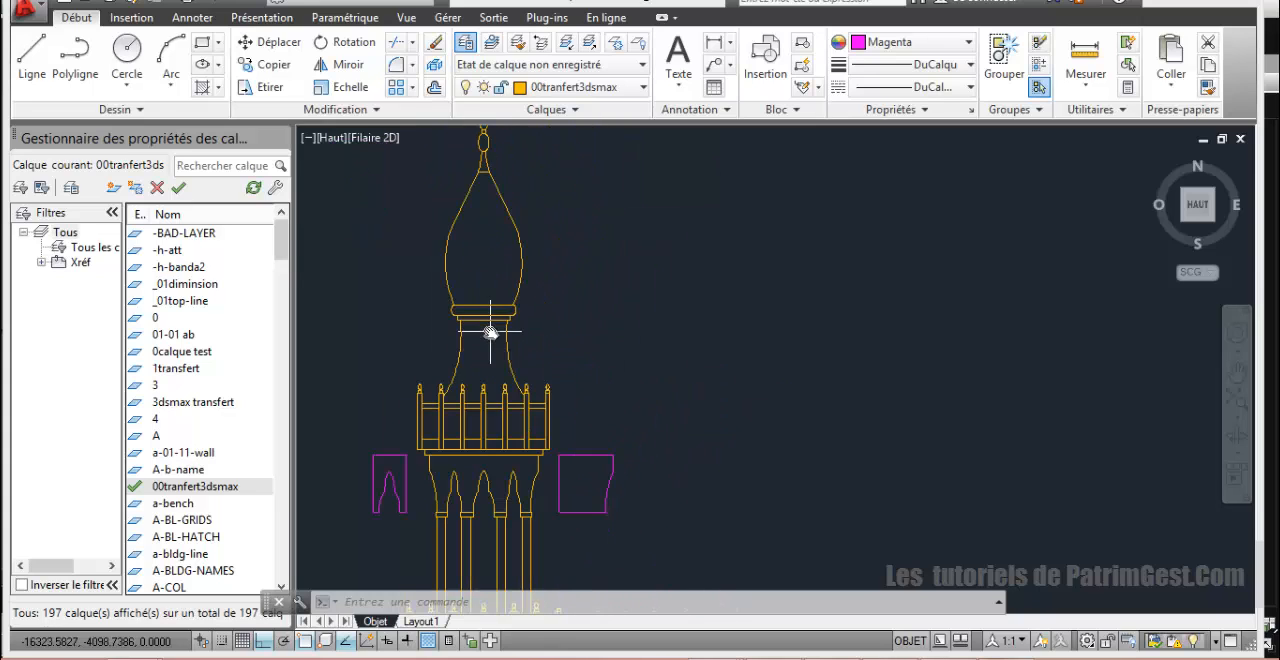
pyautogui.scroll(2, 490, 332)
pyautogui.scroll(2, 571, 350)
pyautogui.moveTo(568, 342); pyautogui.dragTo(578, 237, button='middle')
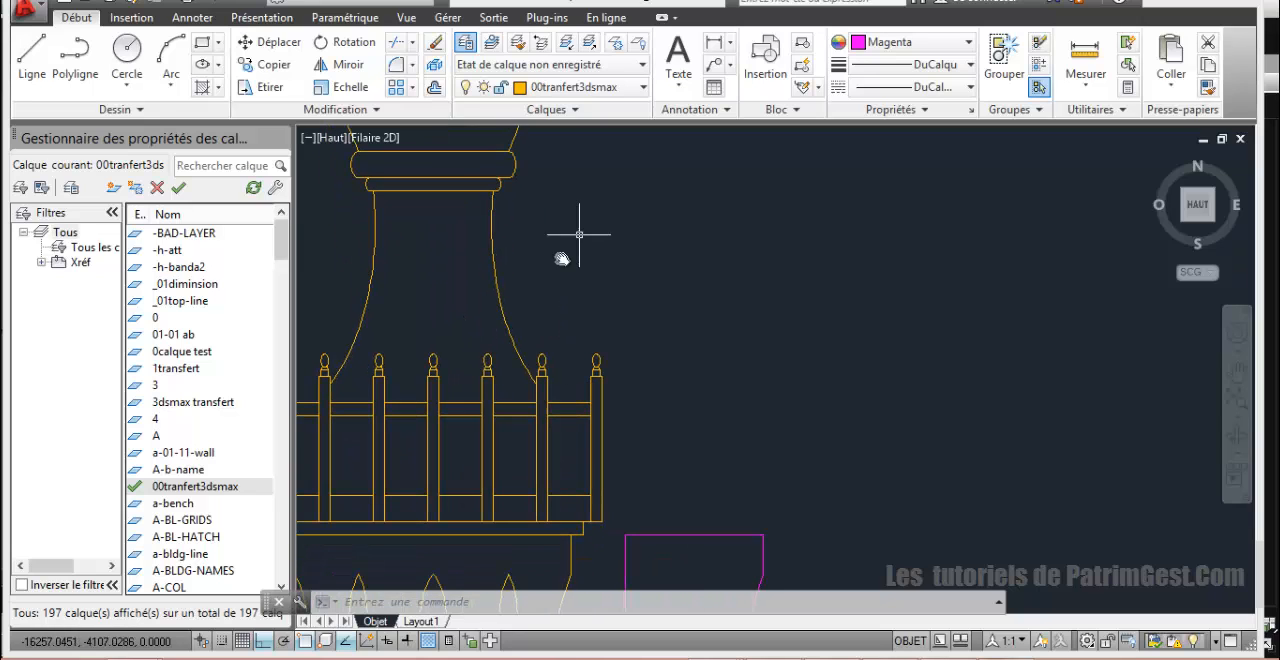
pyautogui.moveTo(571, 301)
pyautogui.mouseDown(button='middle')
pyautogui.moveTo(620, 288)
pyautogui.moveTo(695, 215)
pyautogui.mouseUp(button='middle')
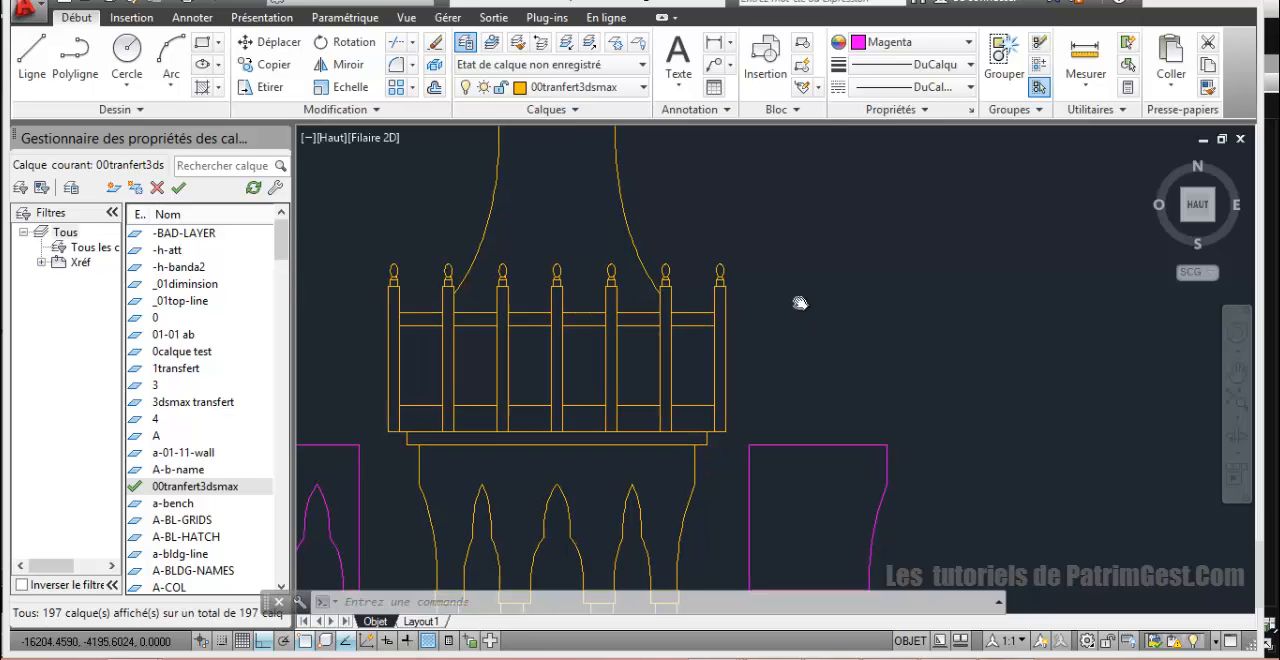
pyautogui.moveTo(797, 303); pyautogui.dragTo(760, 222, button='middle')
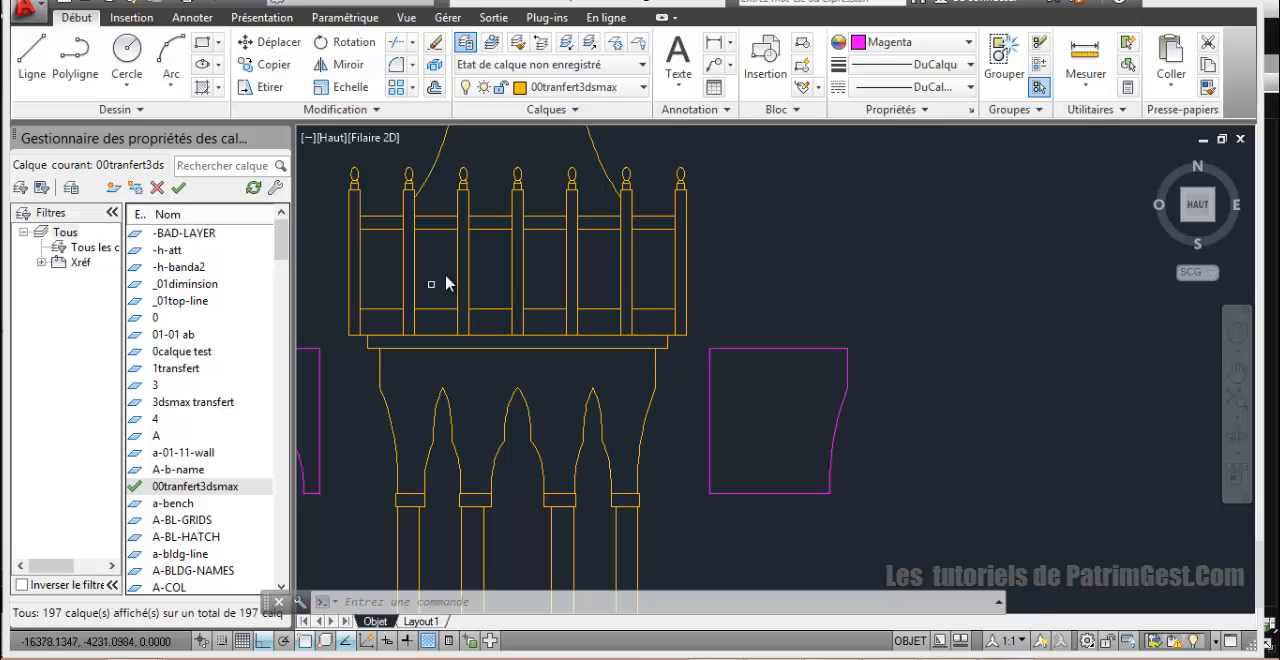
pyautogui.moveTo(543, 266); pyautogui.dragTo(481, 469, button='middle')
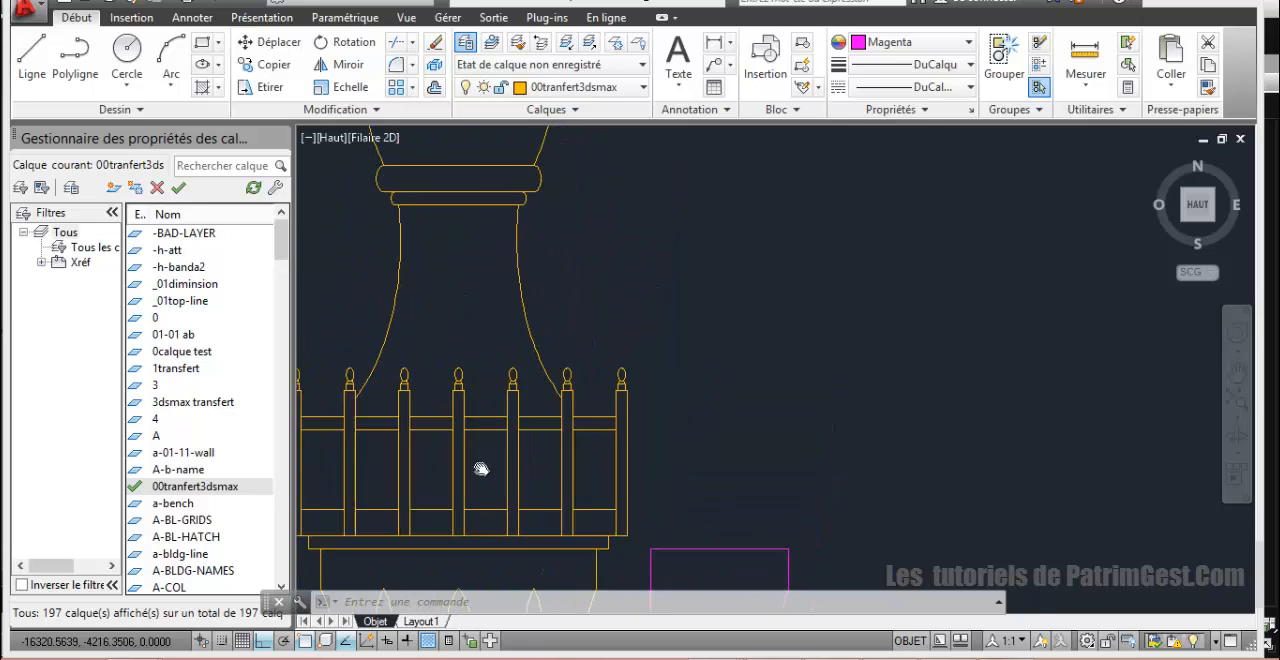
# Step: Start a polyline at the top quadrant of the smallest oval bead on the minaret's spire
pyautogui.scroll(-3, 521, 267)
pyautogui.scroll(-1, 557, 287)
pyautogui.scroll(3, 542, 290)
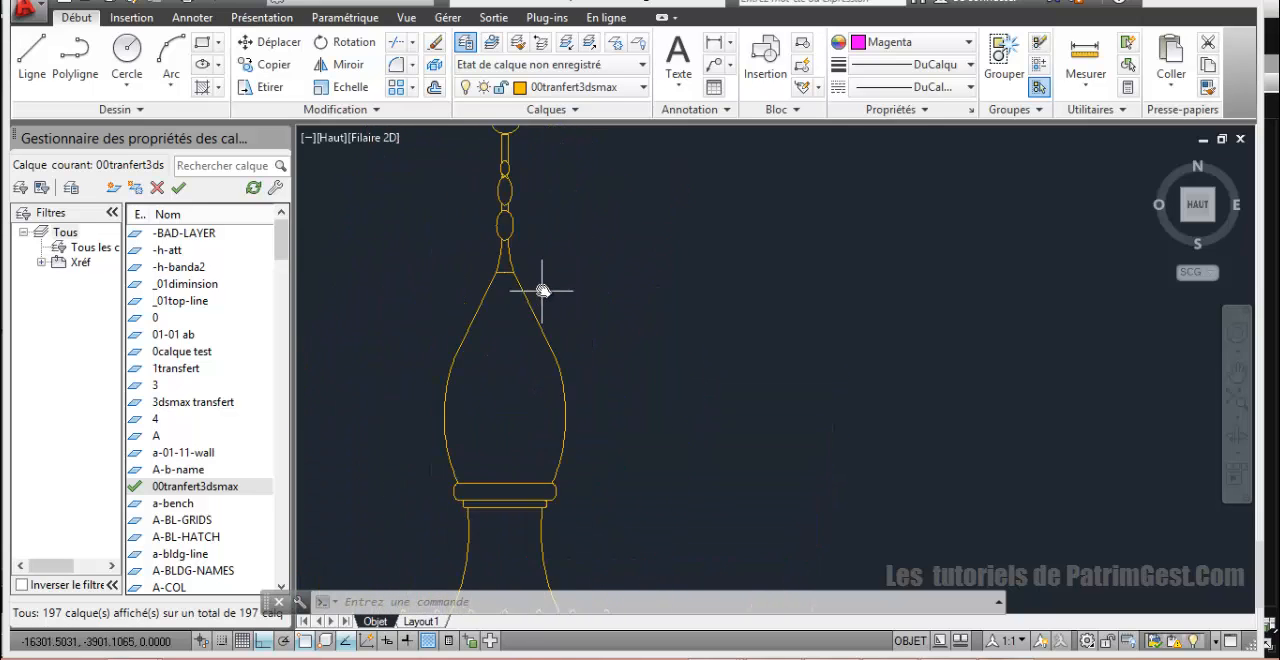
pyautogui.scroll(3, 500, 182)
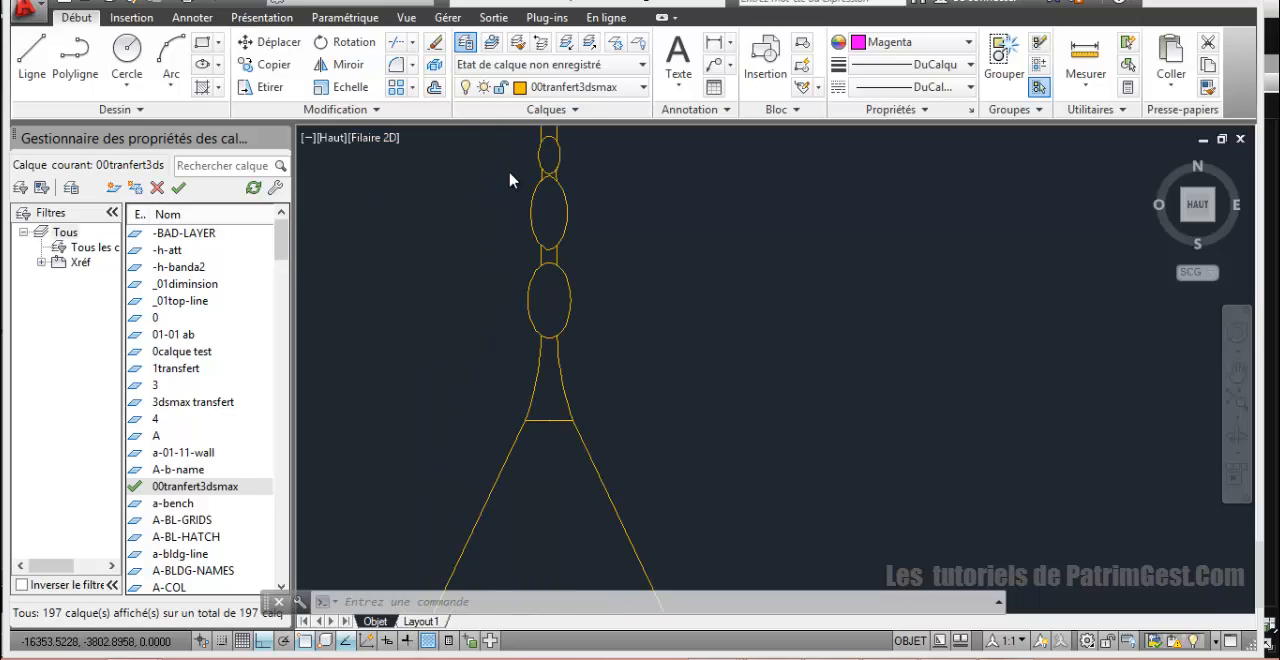
pyautogui.moveTo(593, 182)
pyautogui.mouseDown(button='middle')
pyautogui.moveTo(578, 226)
pyautogui.moveTo(520, 274)
pyautogui.mouseUp(button='middle')
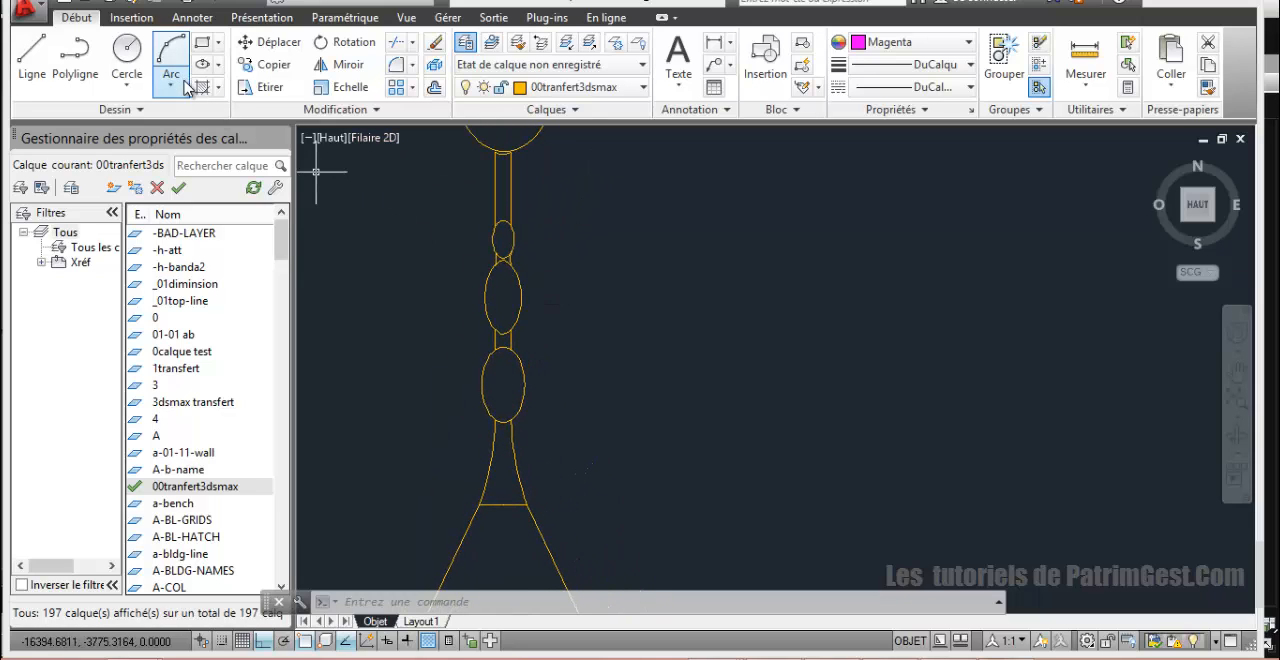
pyautogui.scroll(4, 420, 180)
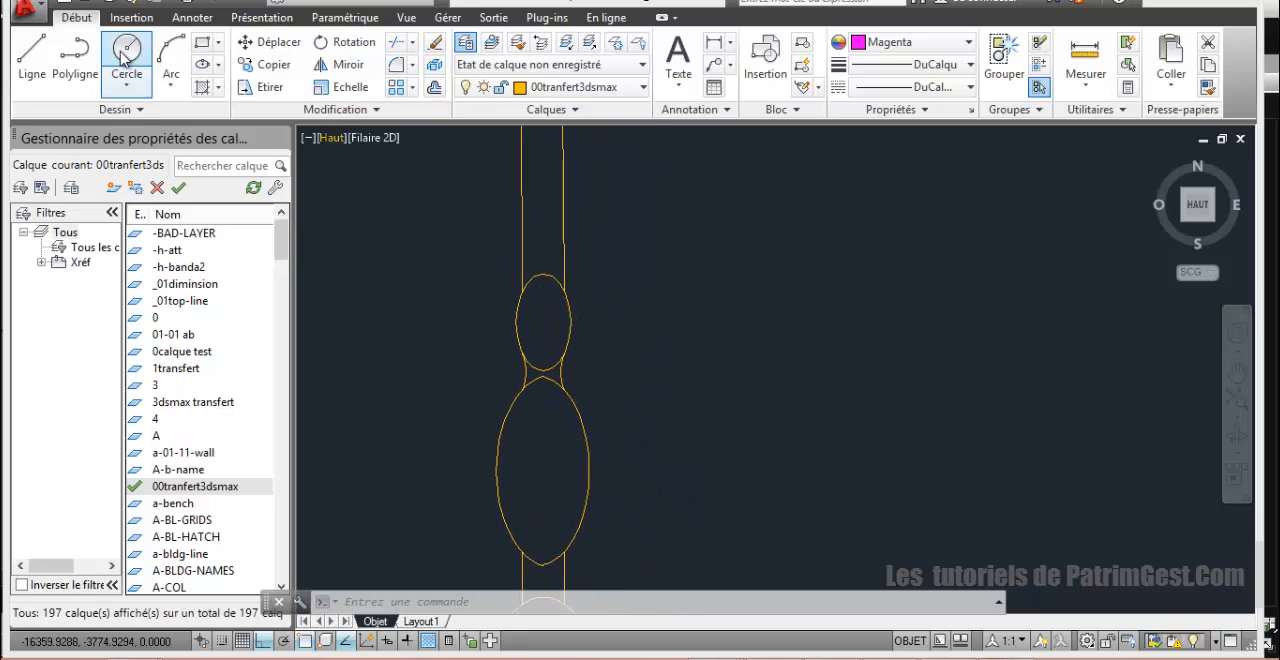
pyautogui.click(75, 55)
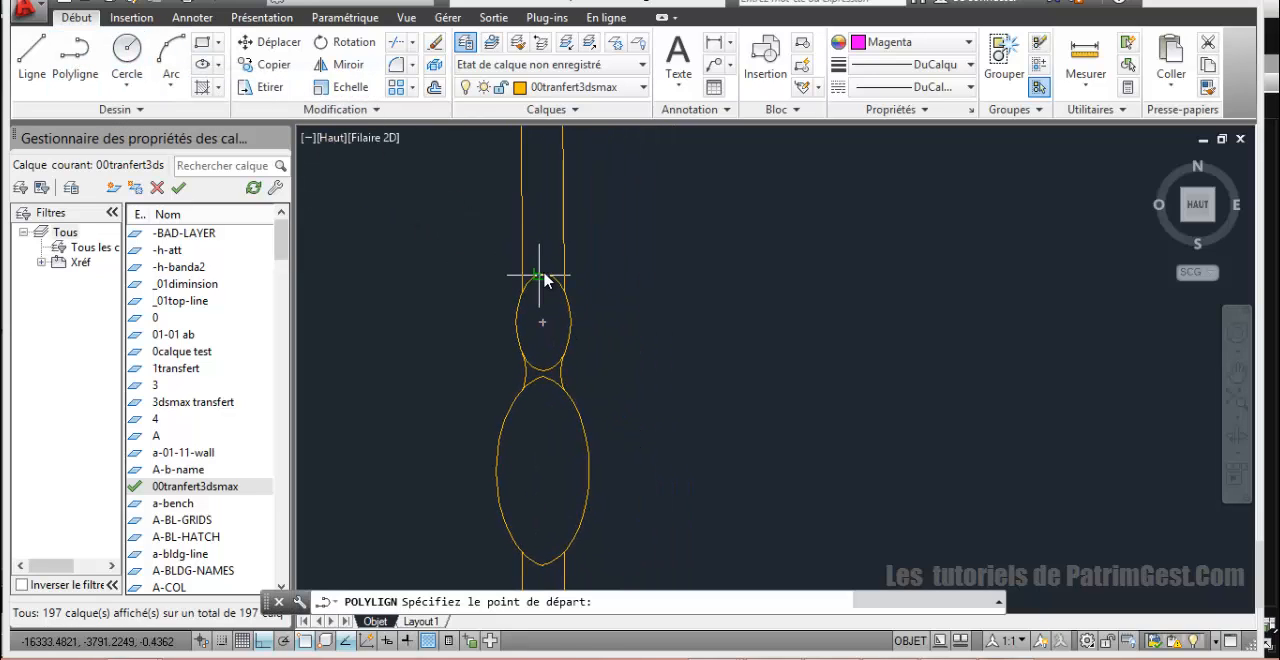
pyautogui.scroll(3, 550, 280)
pyautogui.click(537, 283)
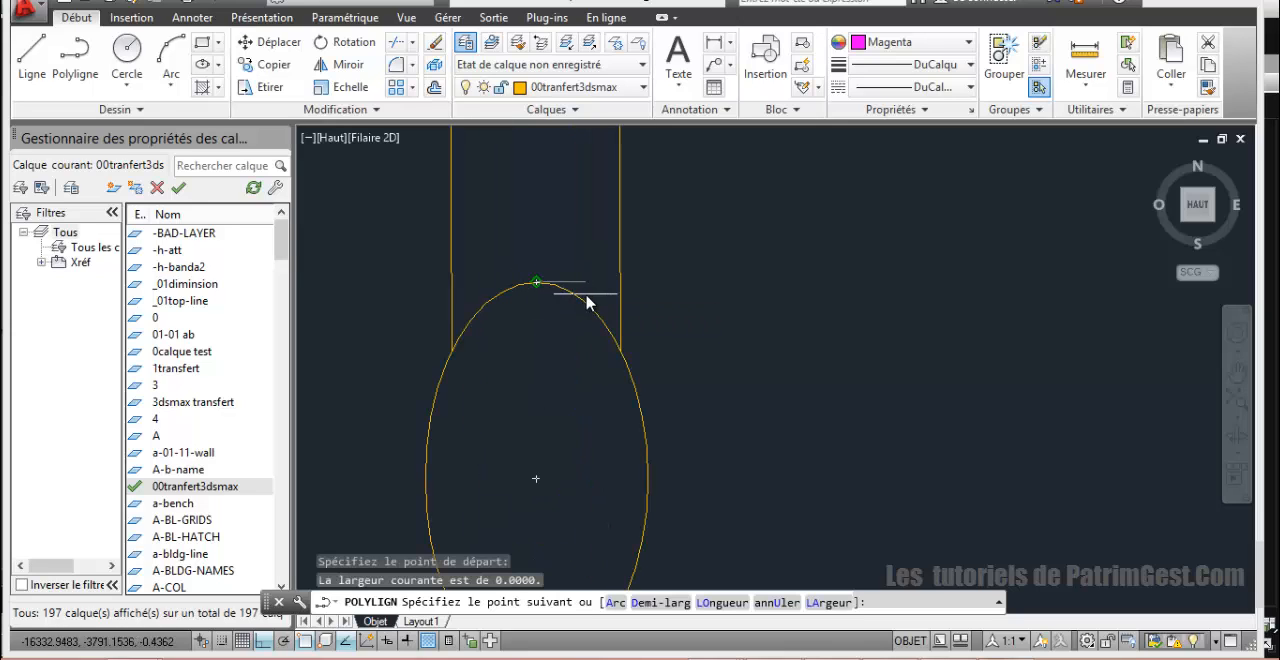
pyautogui.write('a')
pyautogui.press('Return')
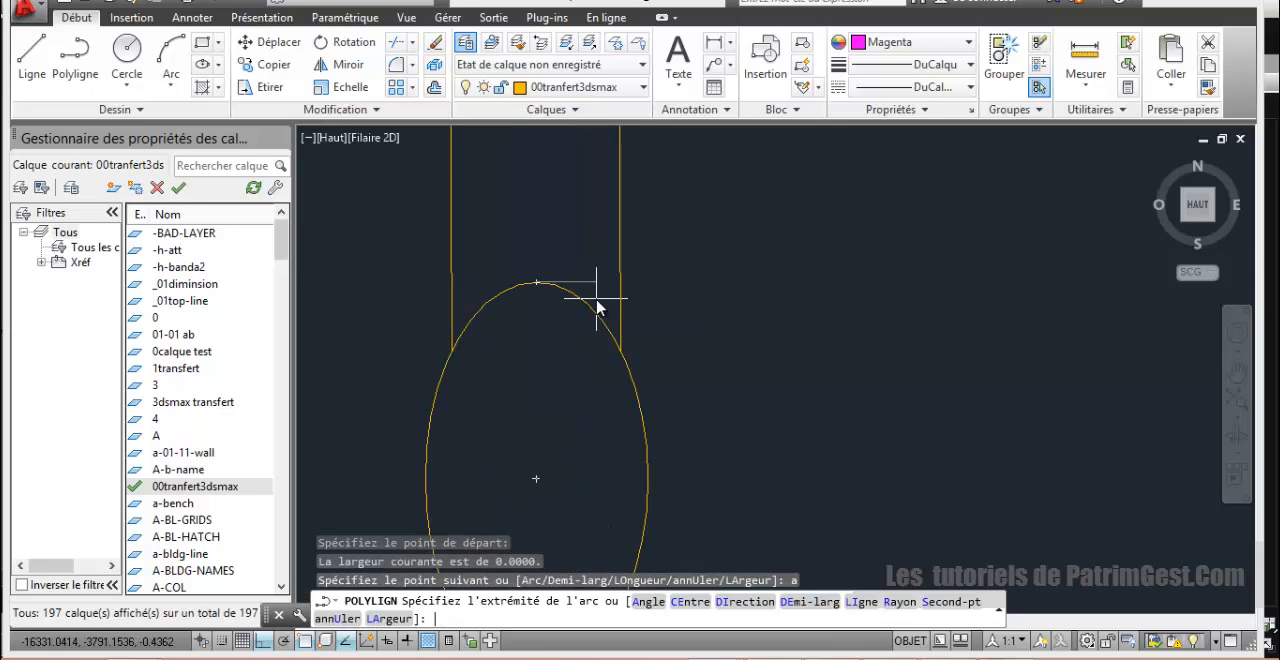
pyautogui.write('s')
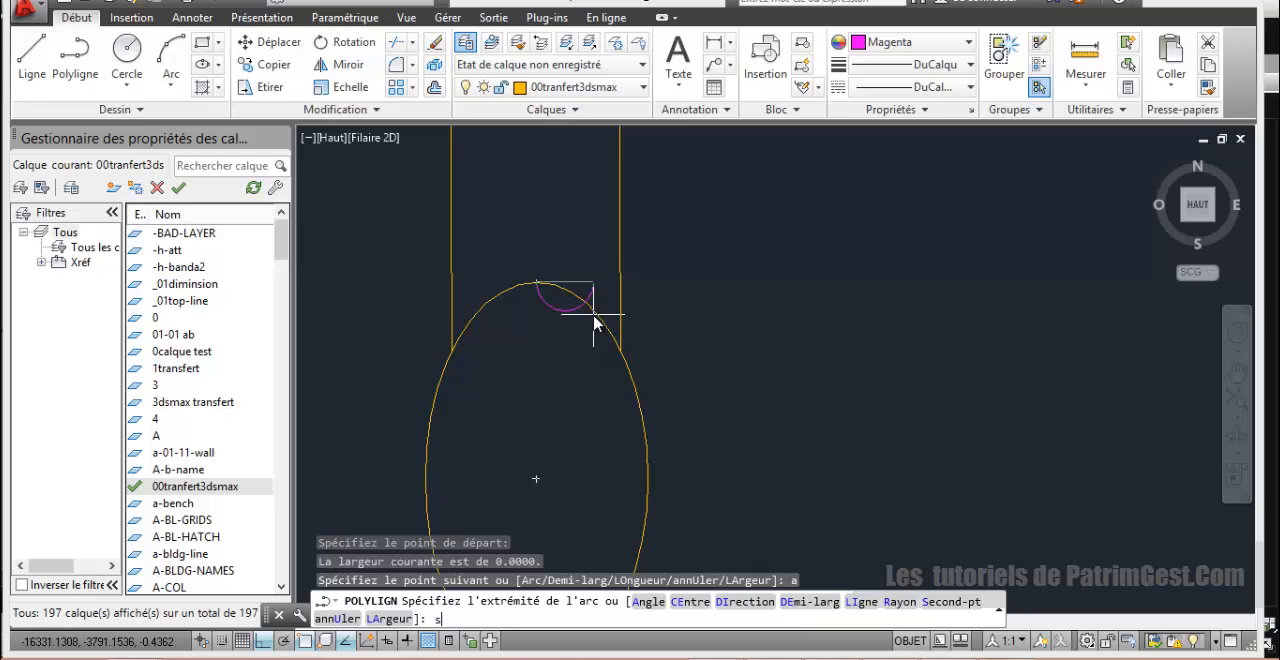
pyautogui.press('Return')
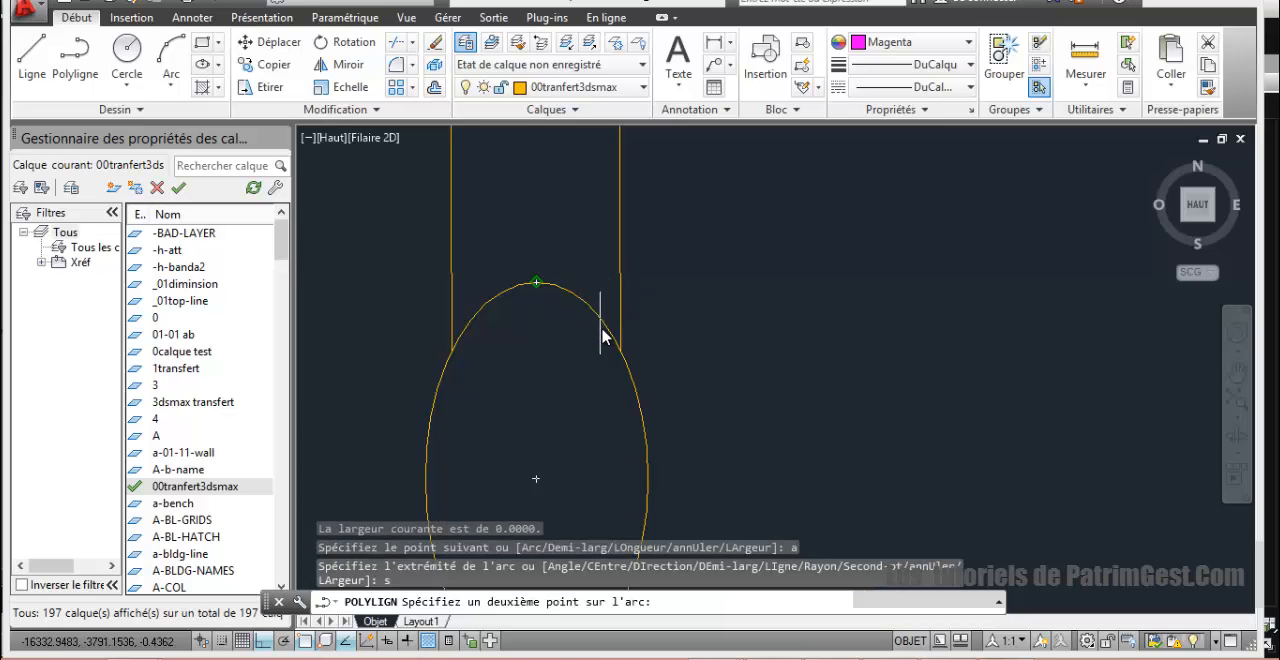
pyautogui.scroll(4, 574, 297)
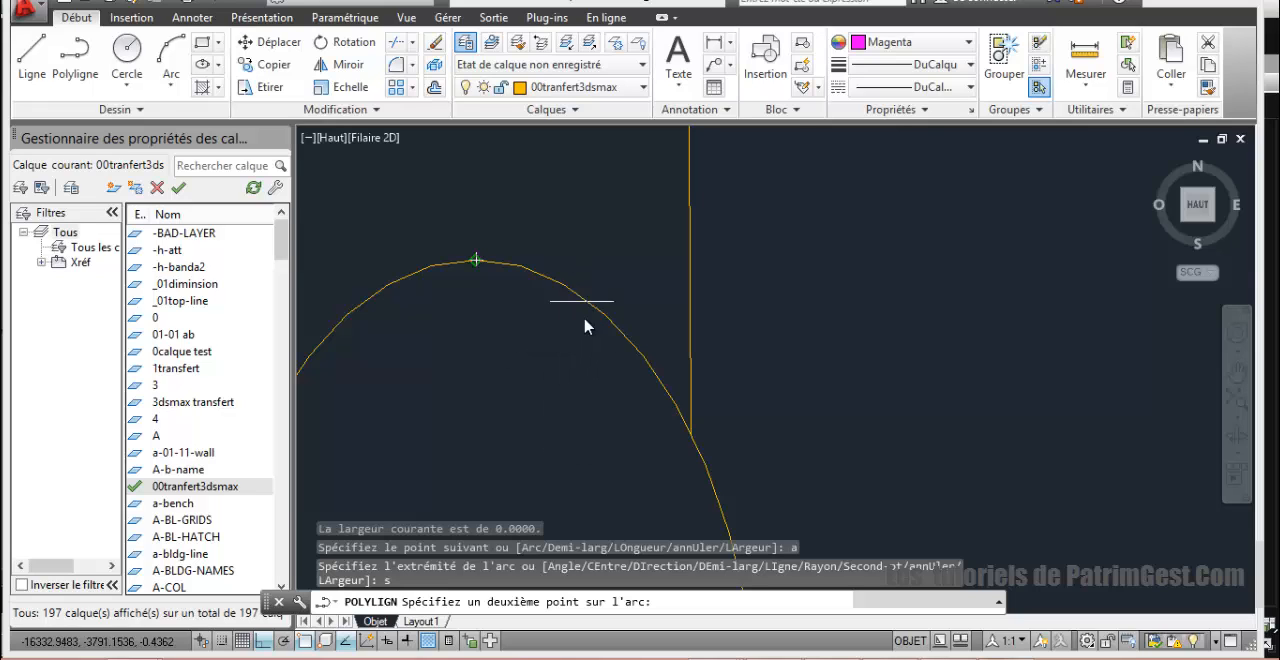
pyautogui.scroll(-5, 613, 335)
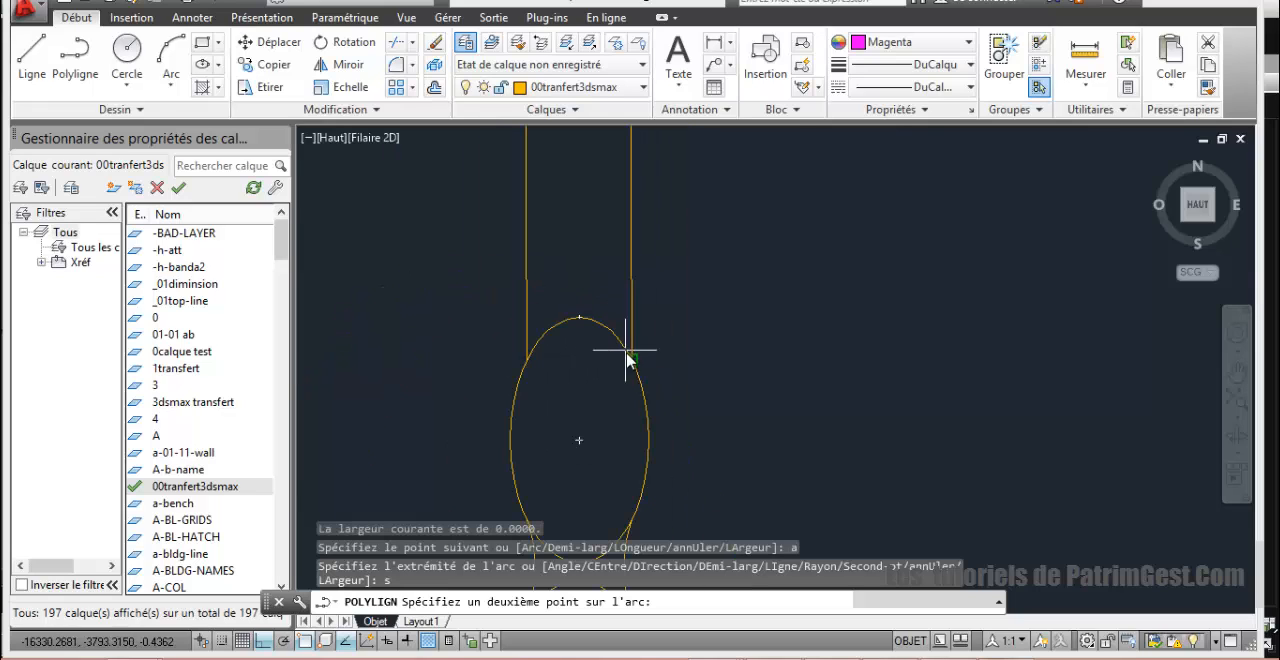
pyautogui.click(636, 362)
pyautogui.scroll(-3, 650, 378)
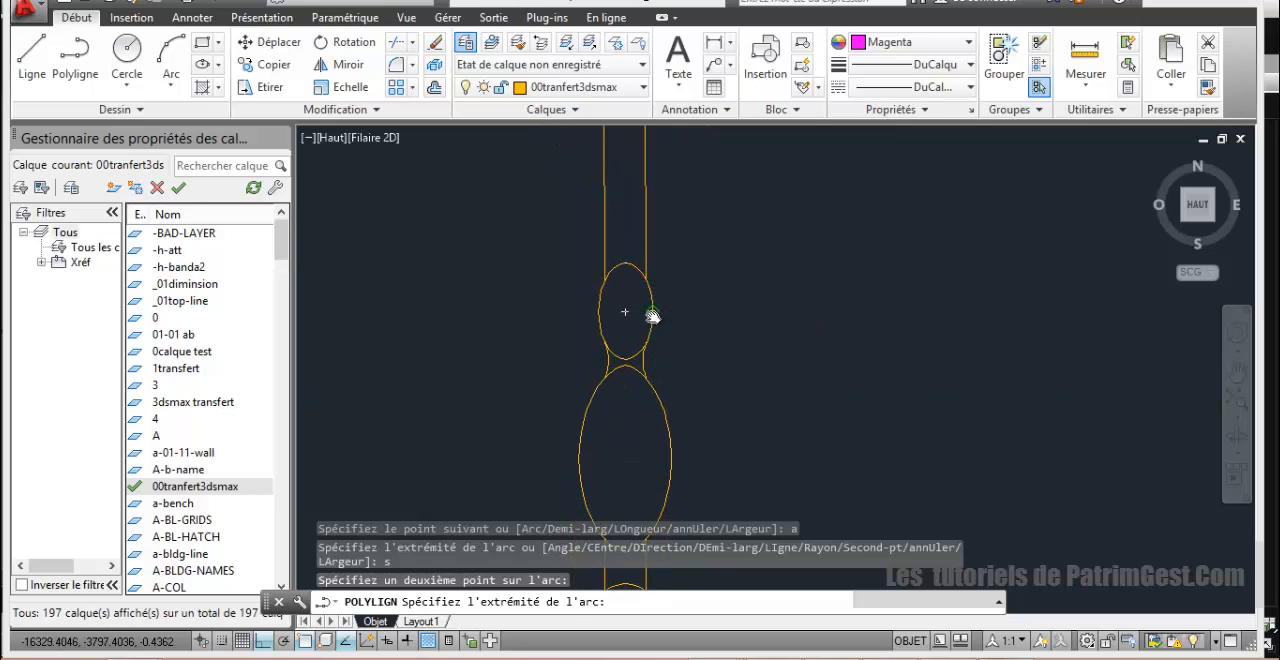
pyautogui.click(651, 316)
pyautogui.scroll(5, 655, 340)
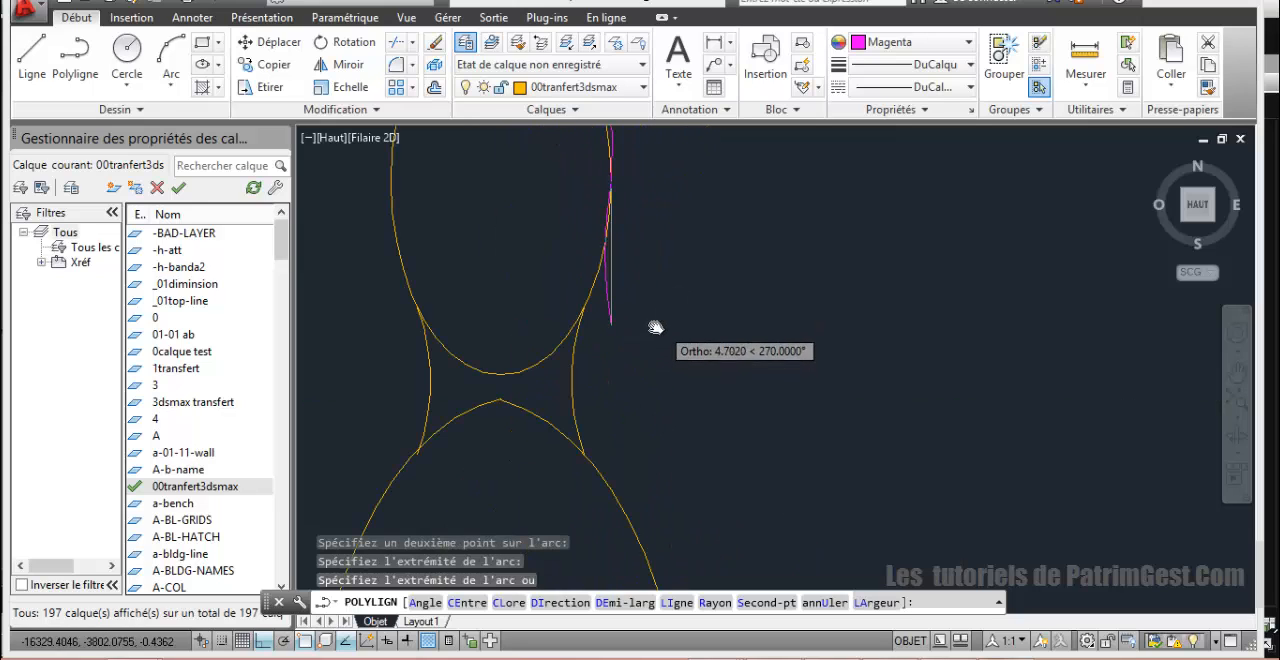
pyautogui.press('Return')
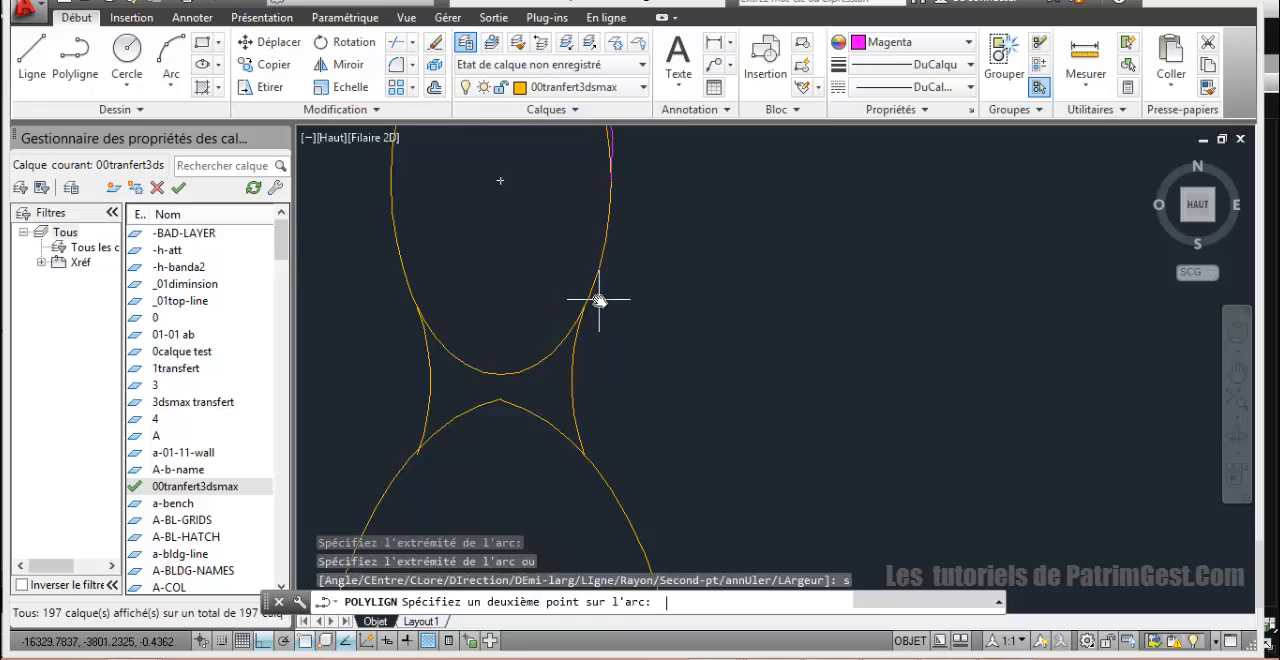
pyautogui.press('Return')
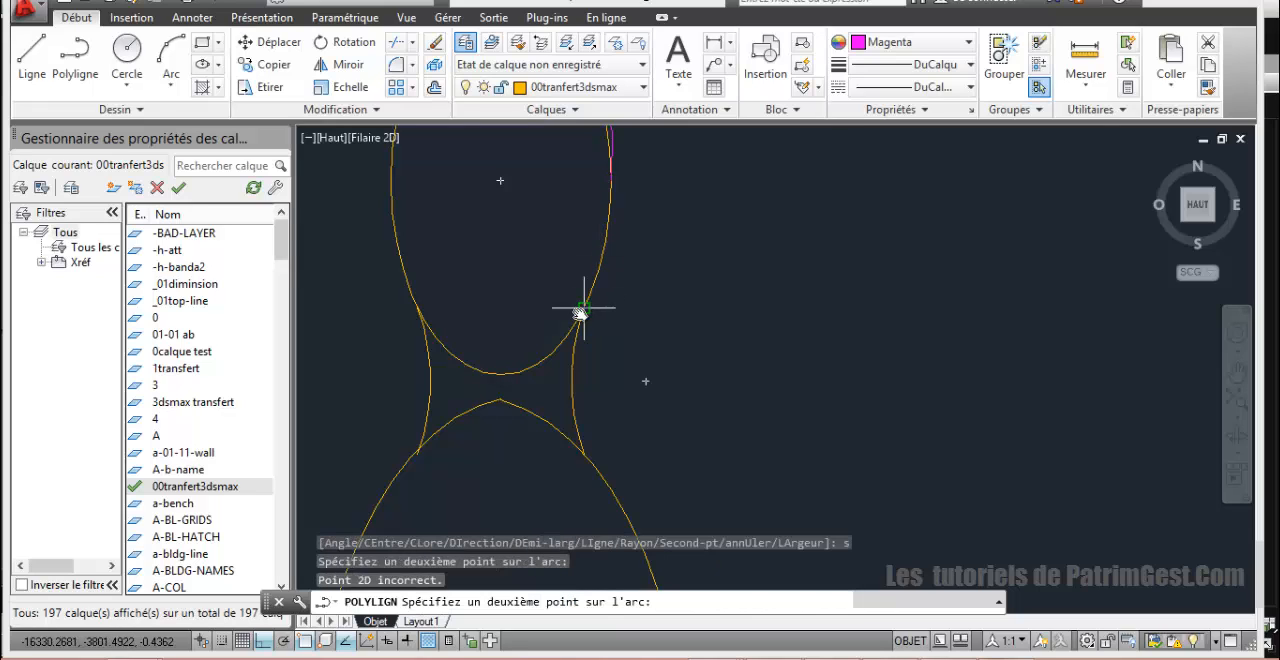
pyautogui.click(582, 308)
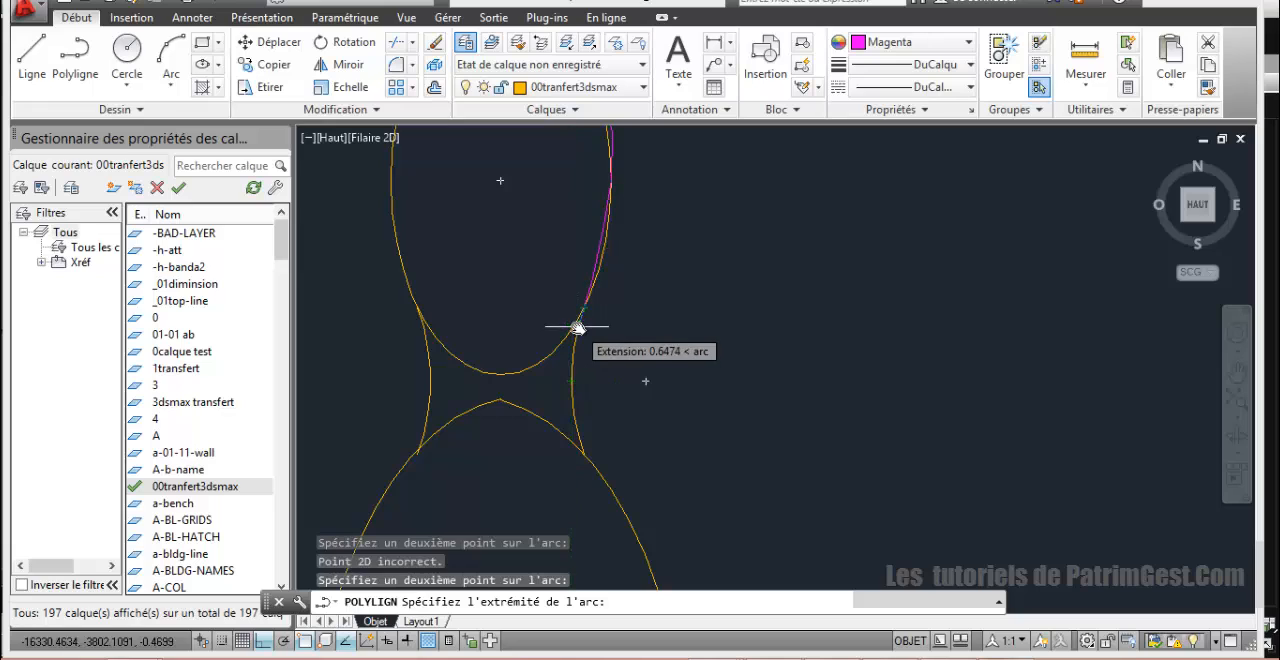
pyautogui.hotkey('ctrl', 'z')
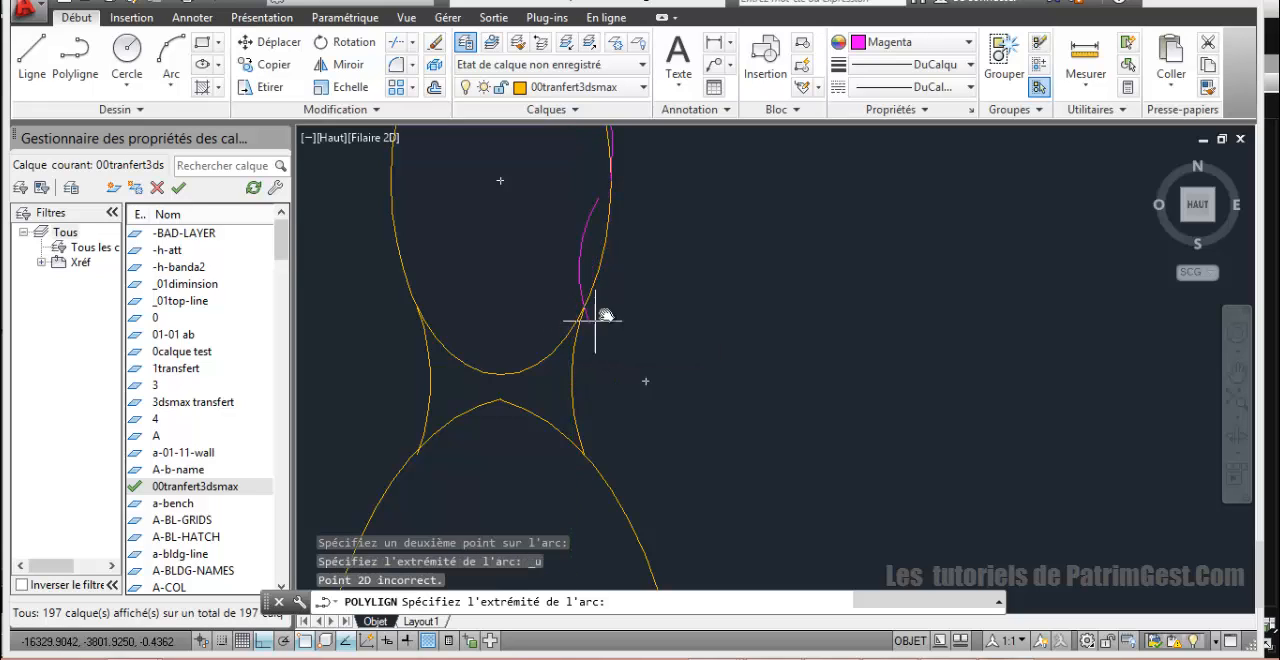
pyautogui.hotkey('ctrl', 'z')
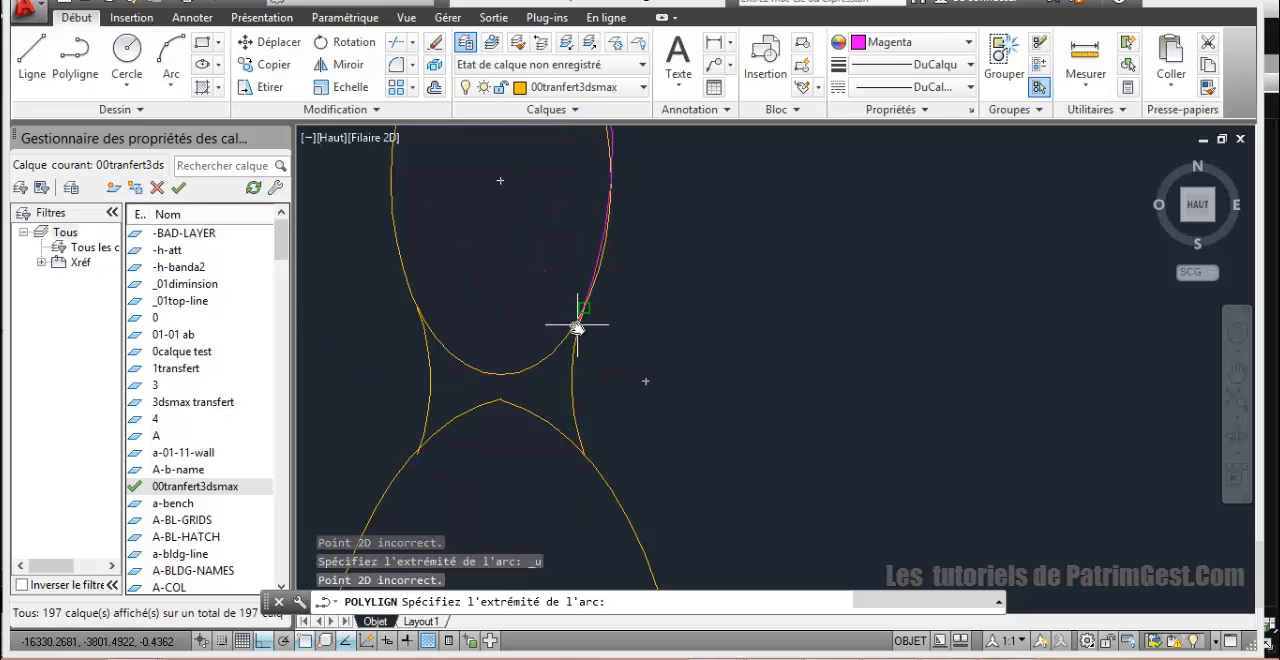
pyautogui.click(577, 325)
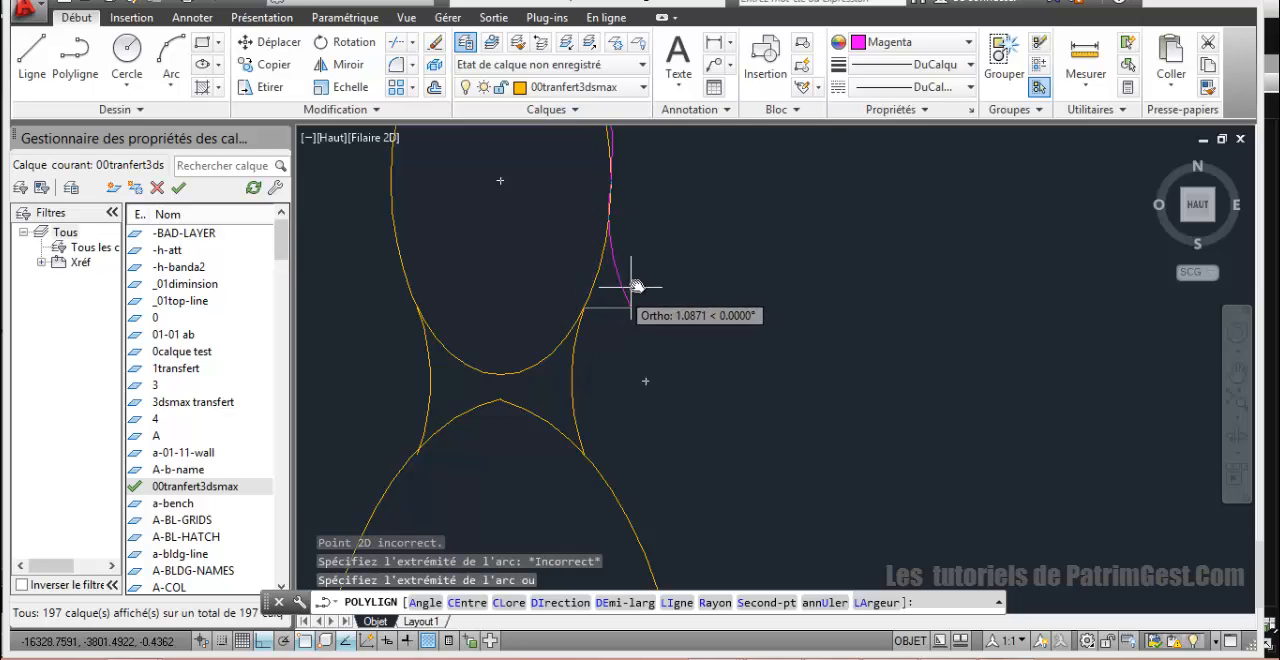
pyautogui.hotkey('ctrl', 'z')
# Step: Trace the small bead's upper right side with a three-point polyline arc through the shaft junction to the bead's right quadrant
pyautogui.scroll(-4, 630, 306)
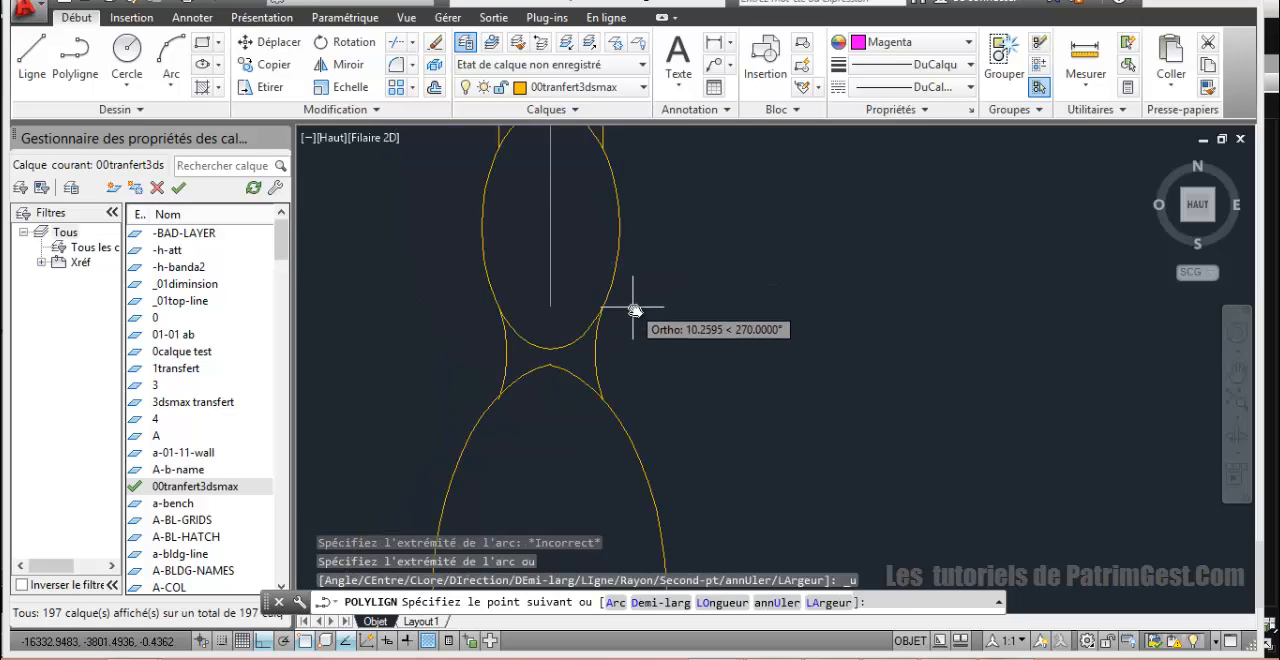
pyautogui.scroll(4, 600, 193)
pyautogui.scroll(-2, 604, 208)
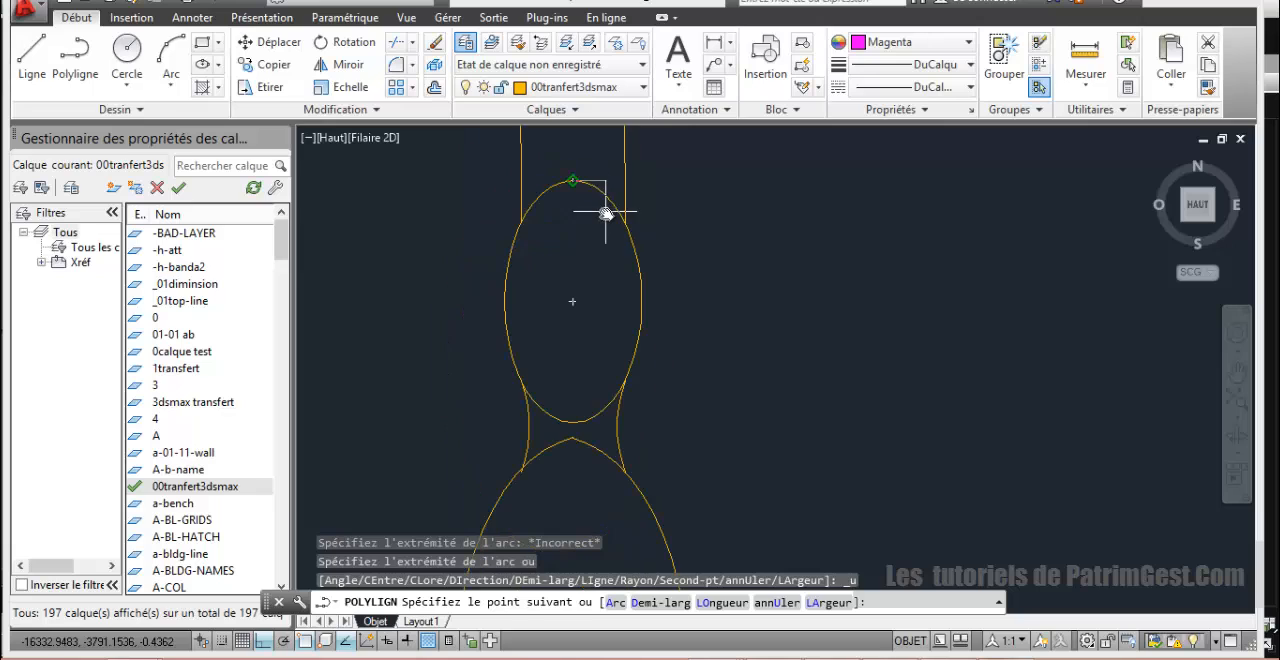
pyautogui.write('a')
pyautogui.press('Return')
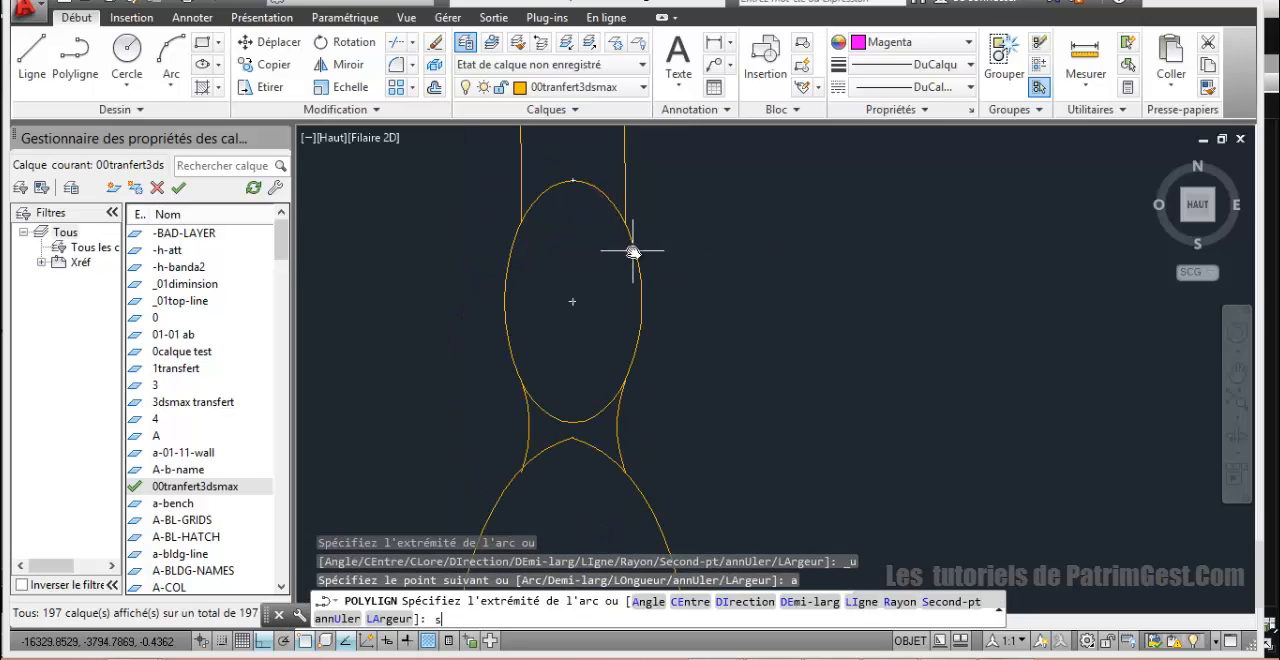
pyautogui.write('s')
pyautogui.press('Return')
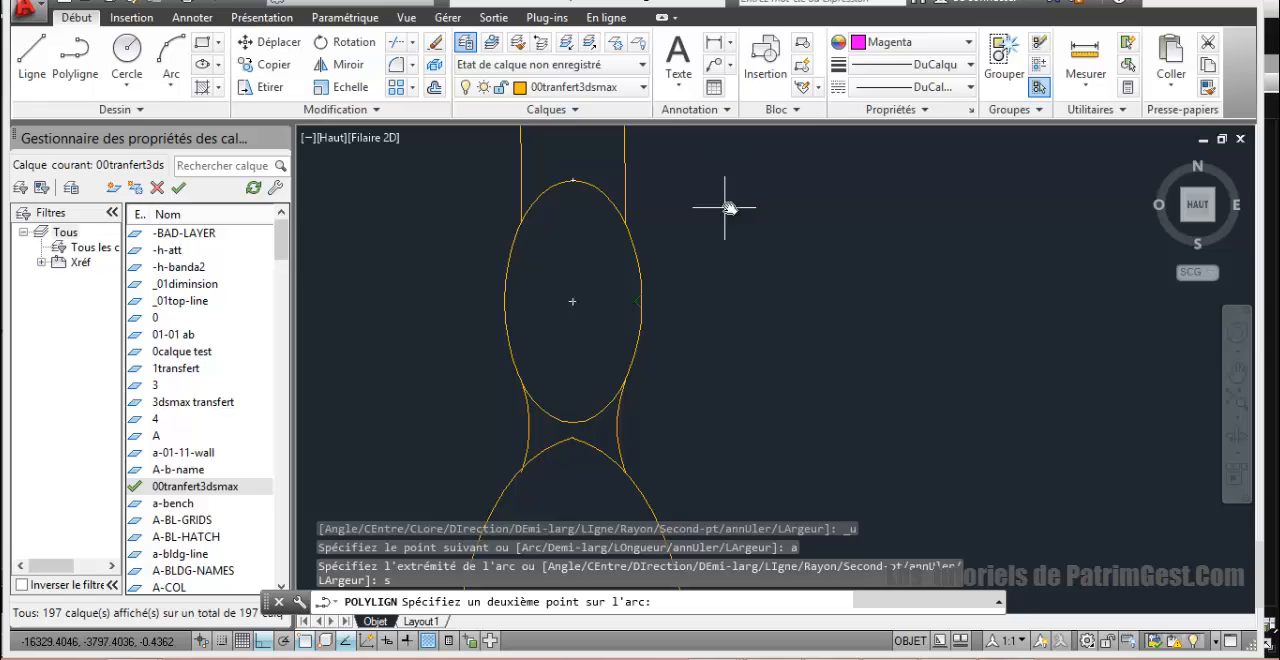
pyautogui.click(623, 222)
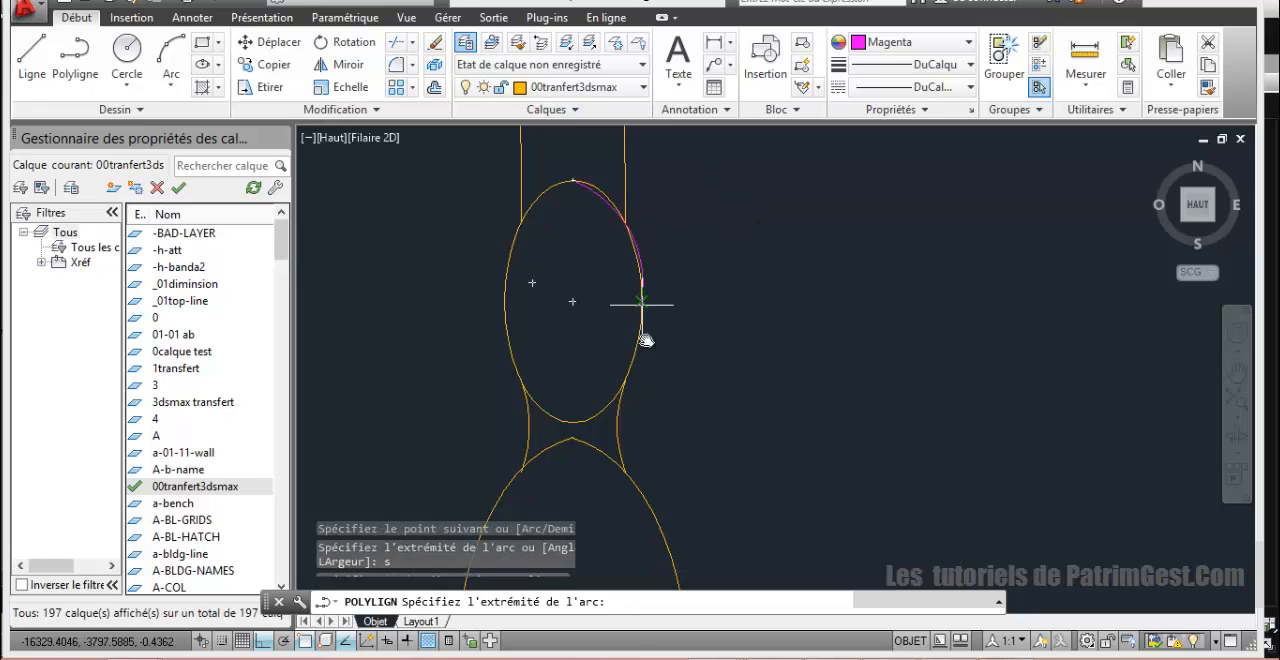
pyautogui.click(641, 302)
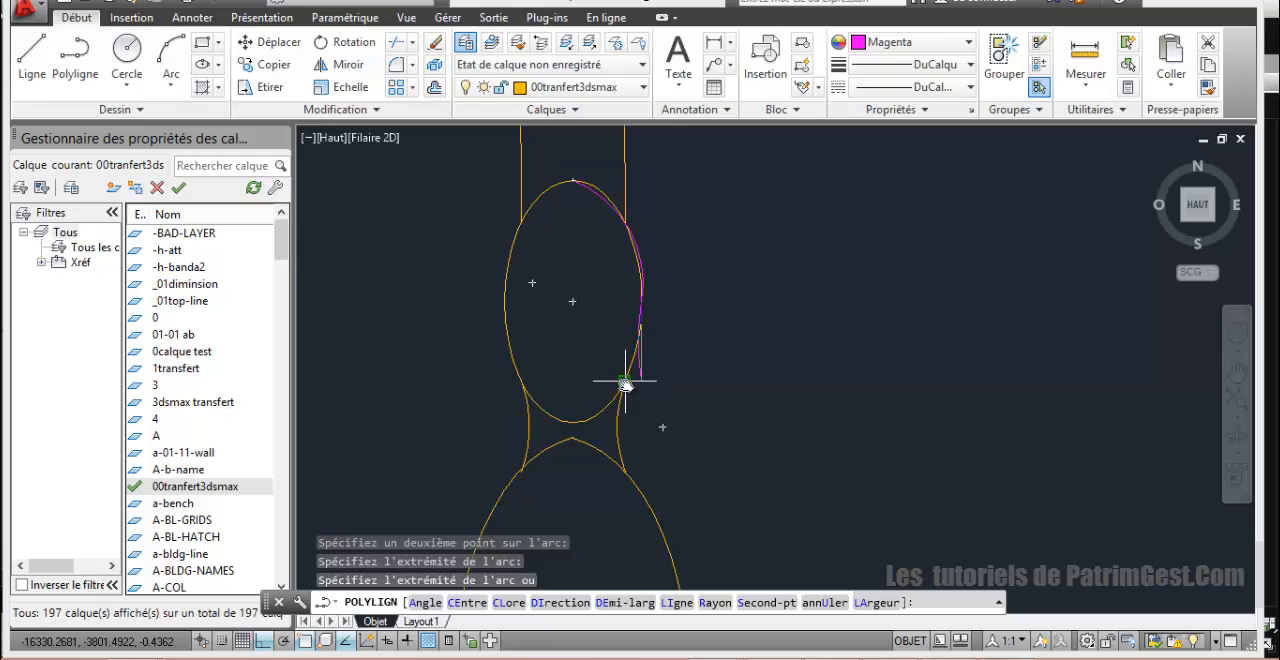
# Step: Continue the polyline with a three-point arc through the bead's lower right junction, plus an arc along the neck to the larger oval
pyautogui.click(624, 383)
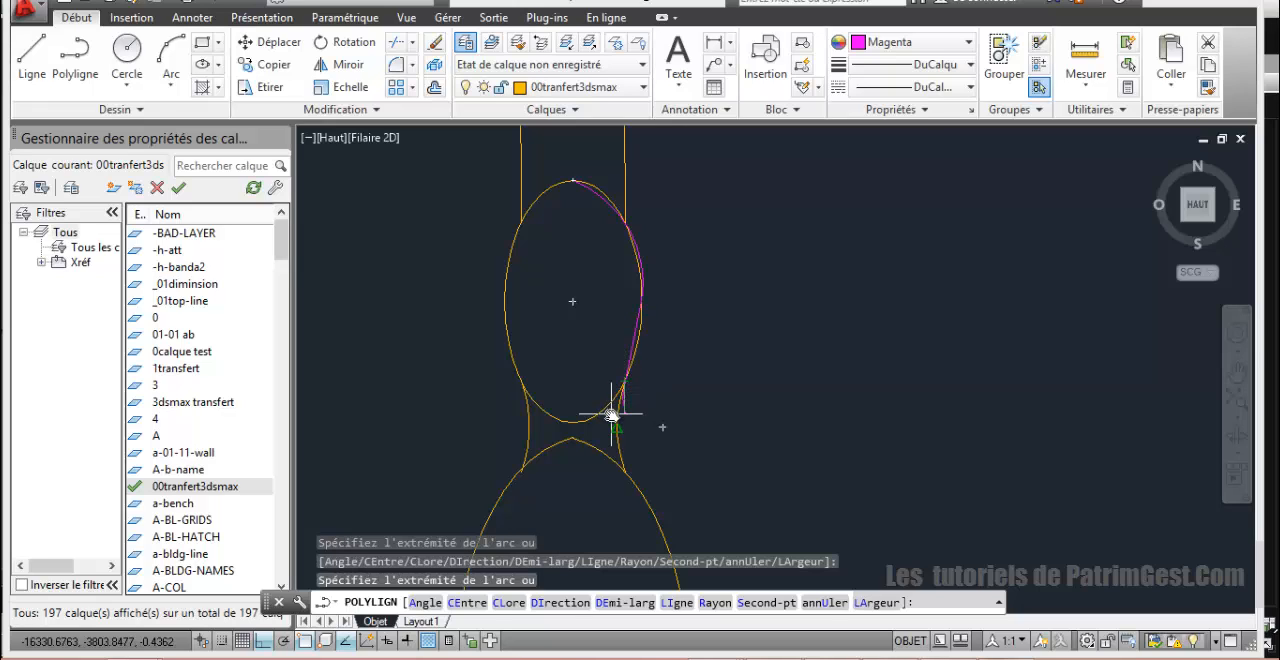
pyautogui.hotkey('ctrl', 'z')
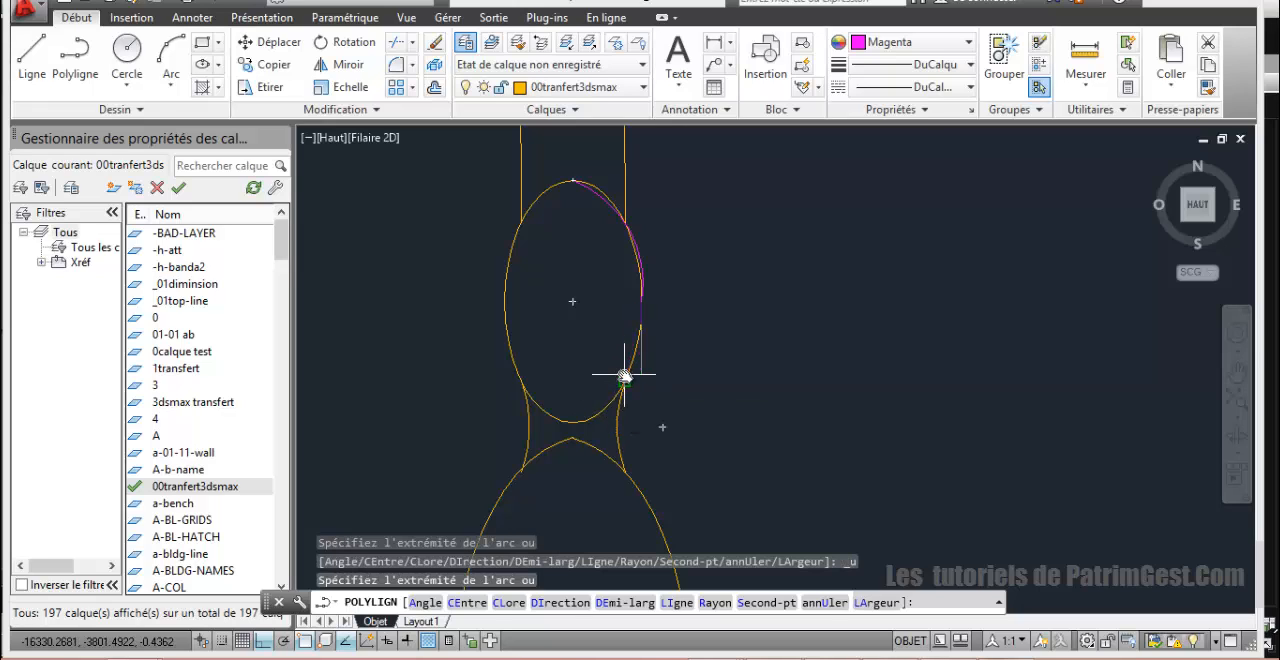
pyautogui.scroll(4, 634, 351)
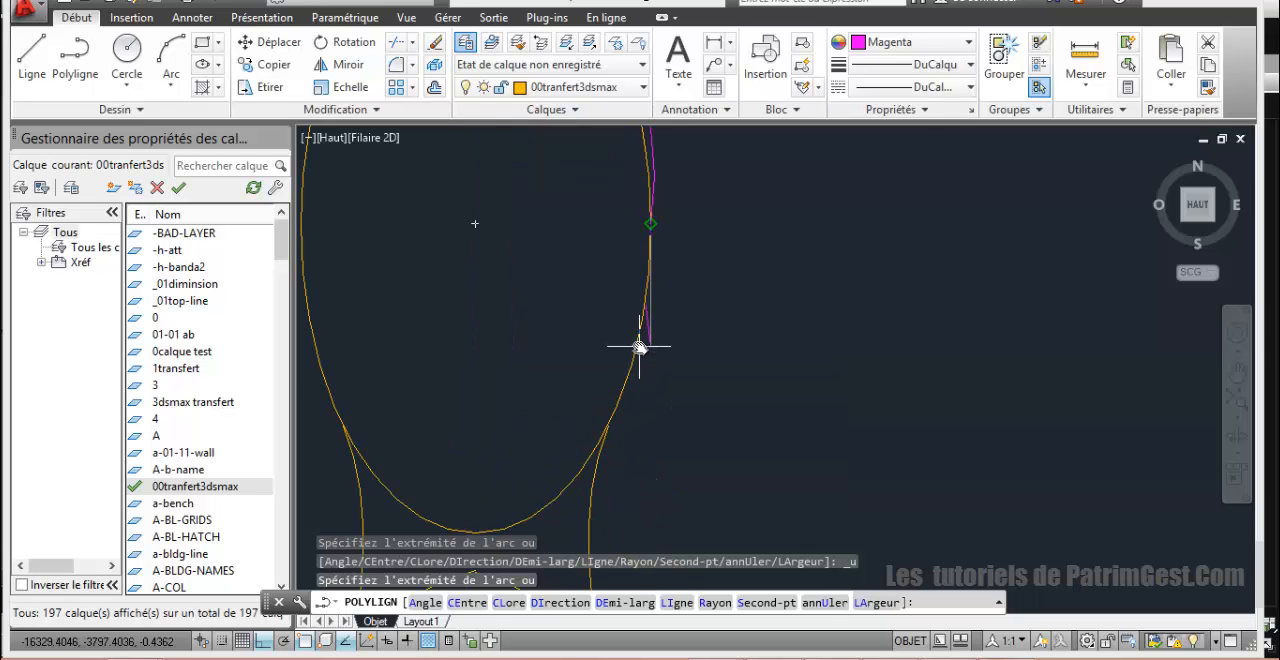
pyautogui.write('s')
pyautogui.press('Return')
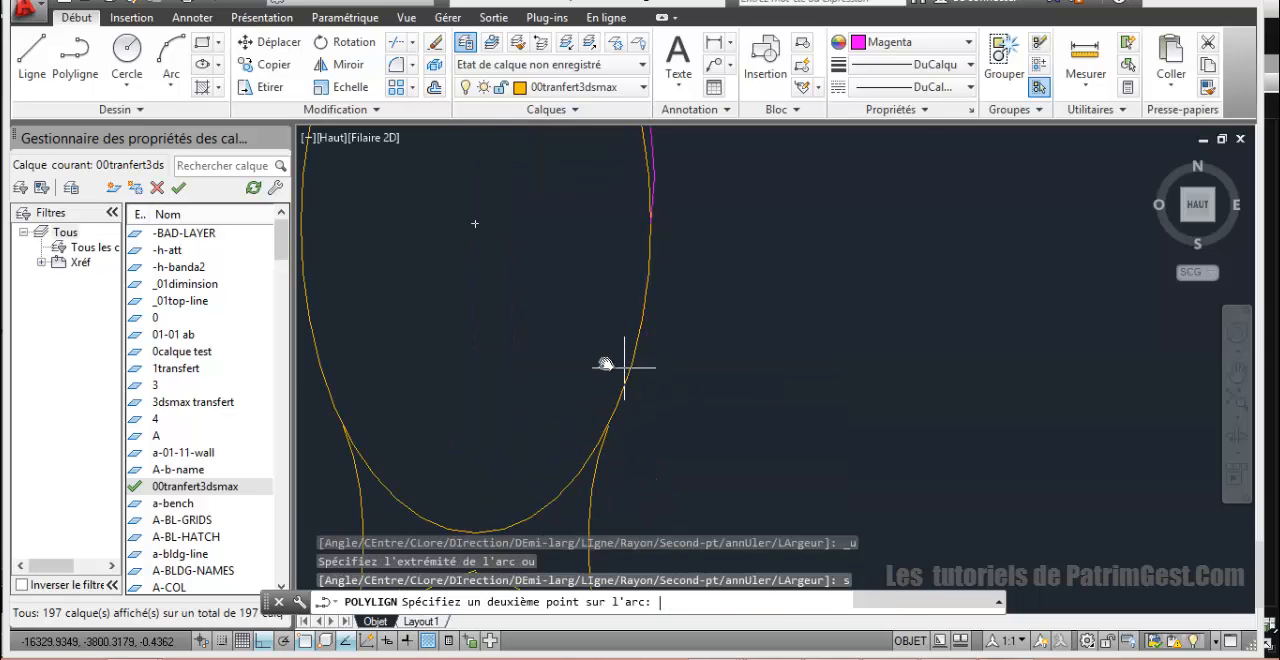
pyautogui.scroll(-4, 637, 343)
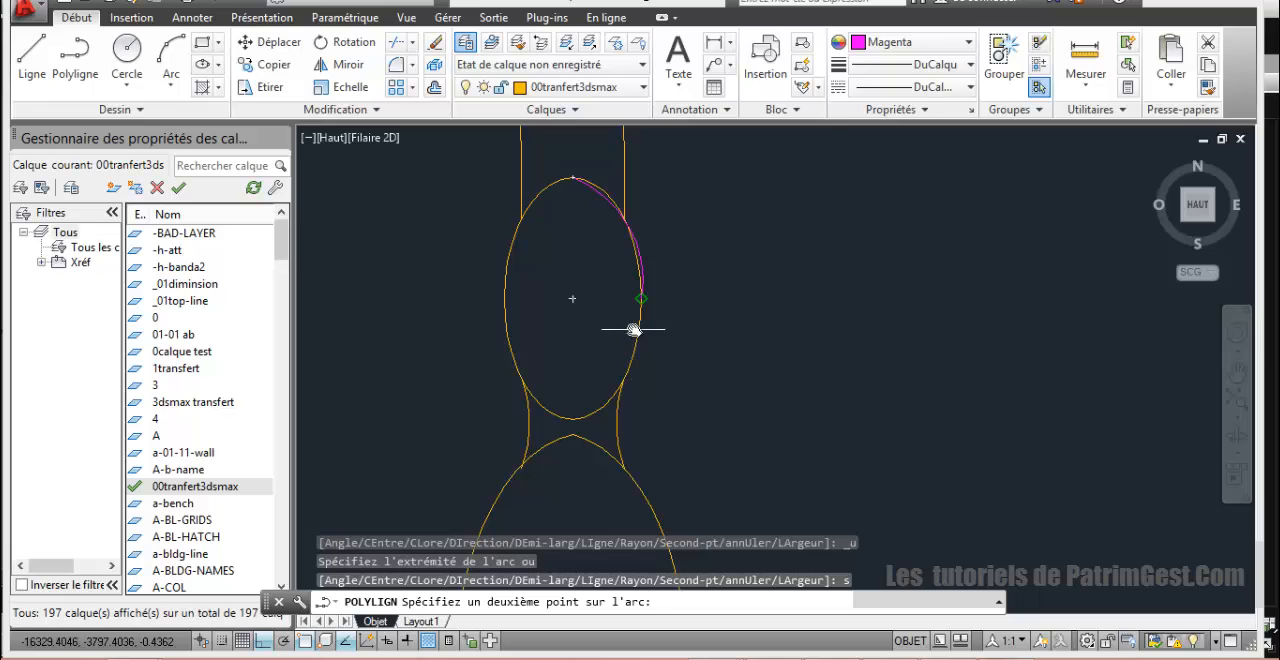
pyautogui.click(624, 379)
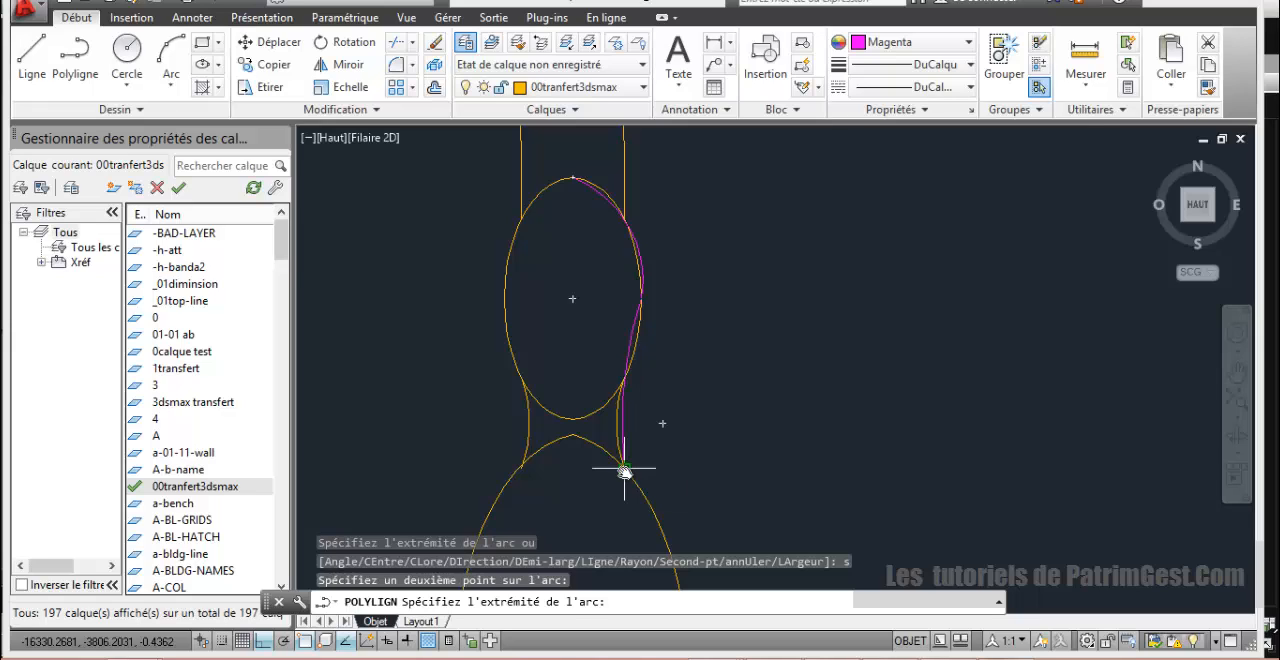
pyautogui.click(617, 389)
pyautogui.scroll(4, 620, 392)
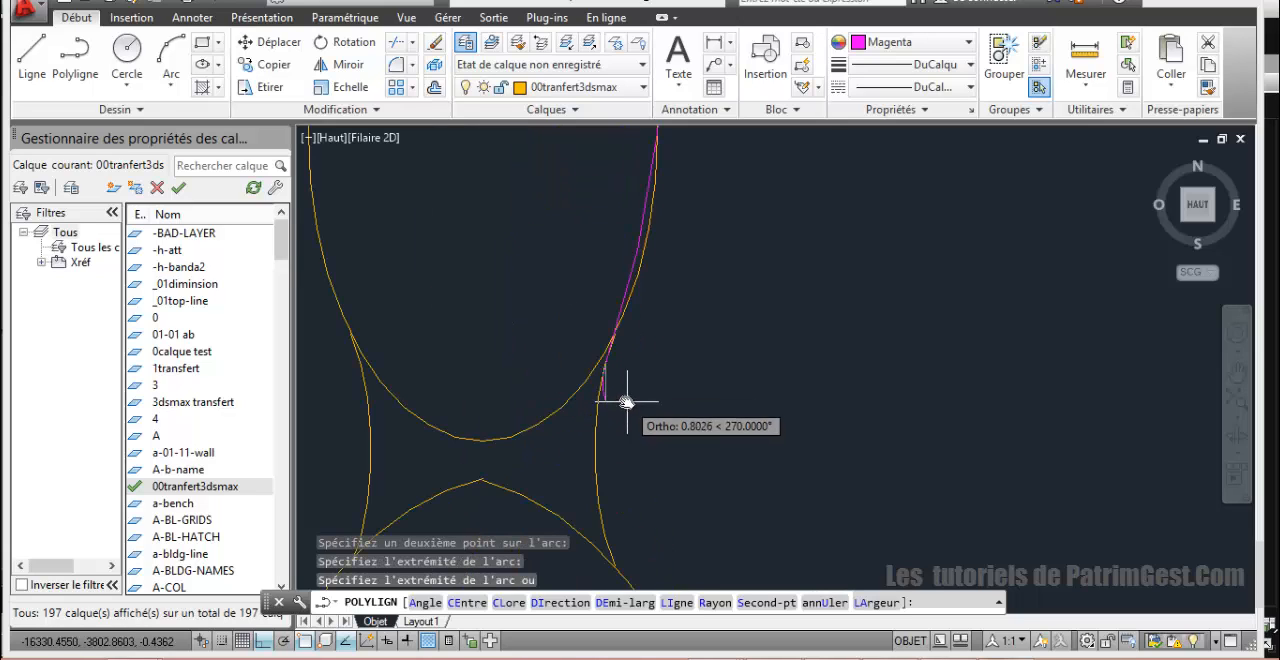
pyautogui.click(608, 556)
# Step: Trace the larger oval's right side with a three-point polyline arc through its right quadrant to its lower right shaft junction
pyautogui.scroll(-3, 640, 545)
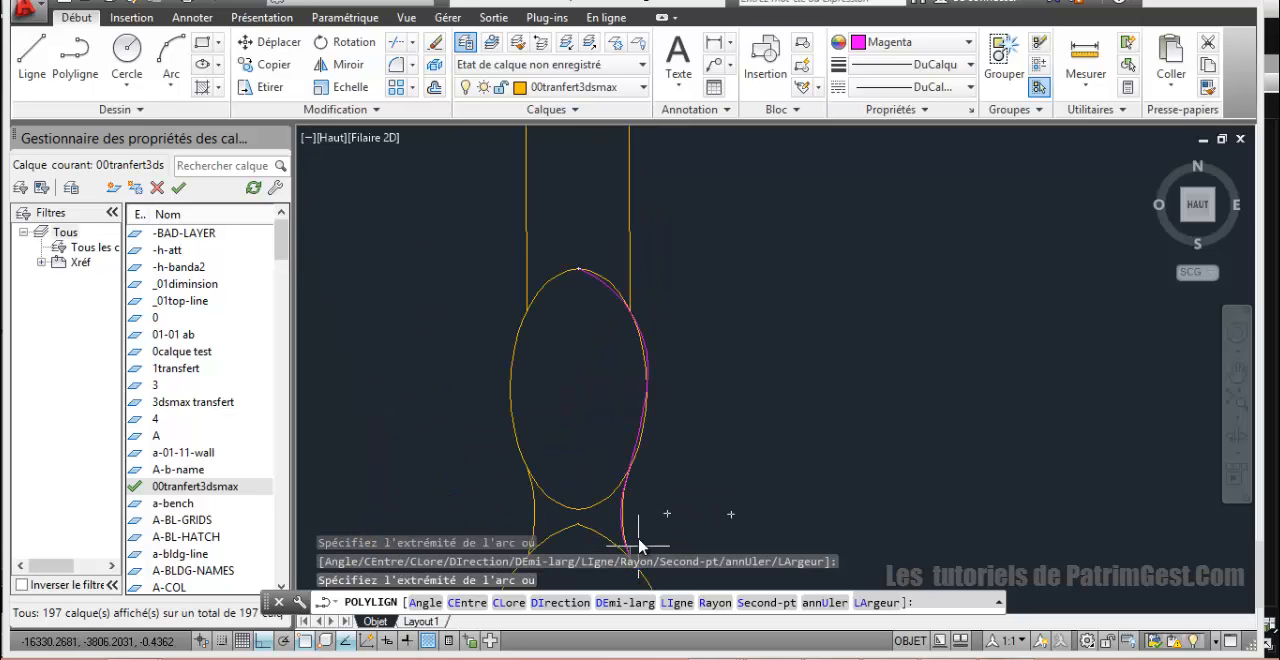
pyautogui.moveTo(626, 493); pyautogui.dragTo(626, 255, button='middle')
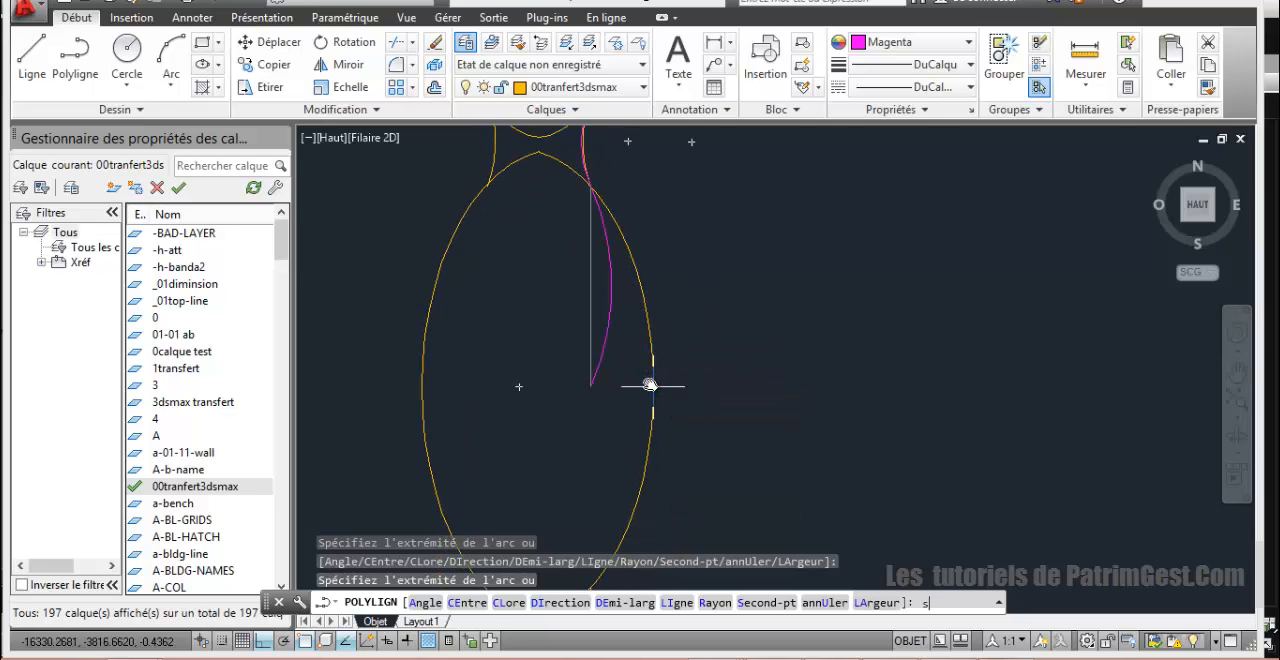
pyautogui.press('Return')
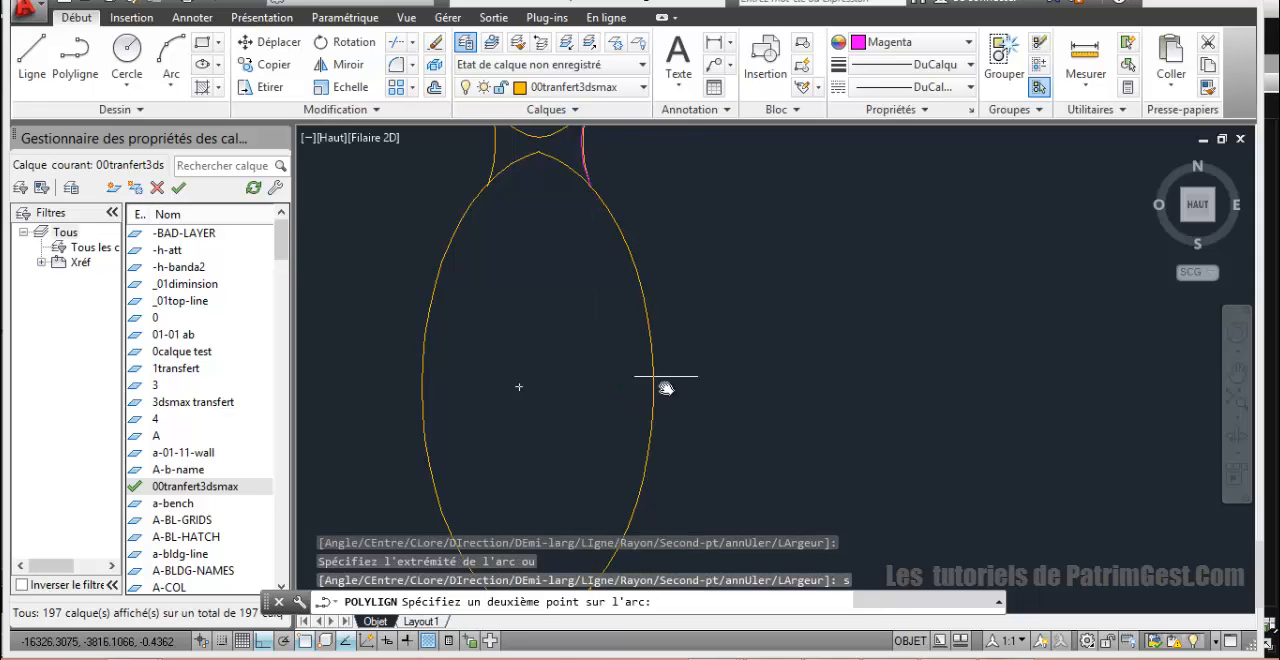
pyautogui.click(652, 397)
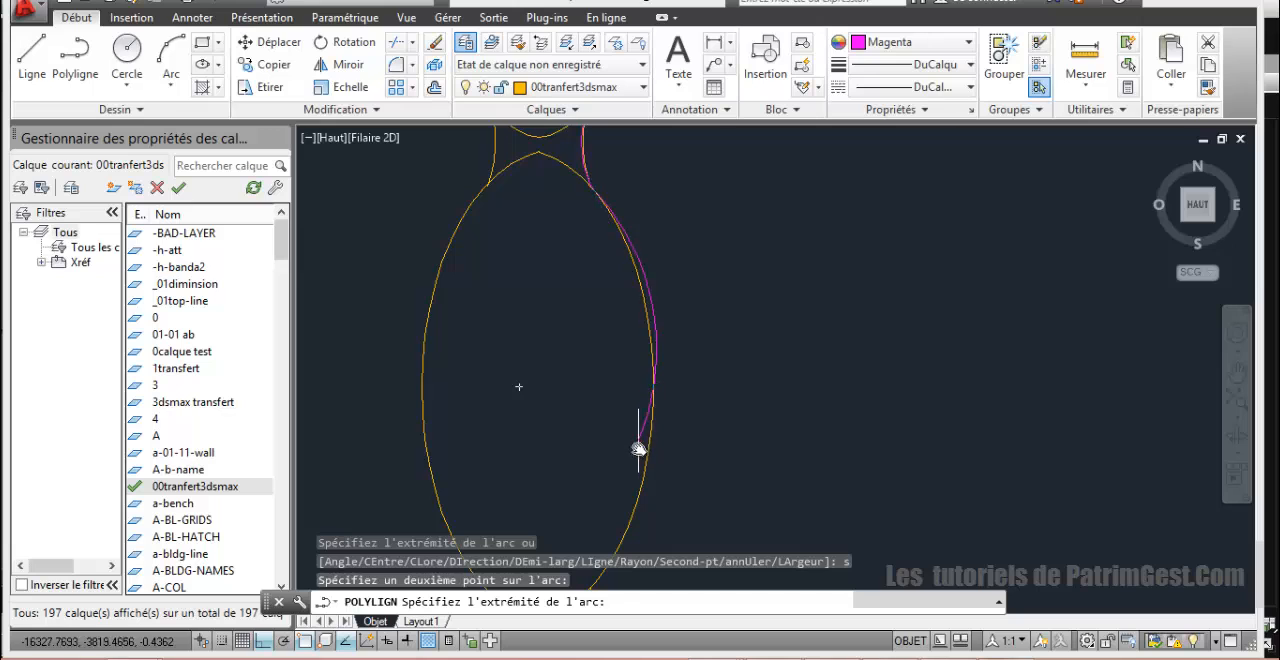
pyautogui.scroll(-2, 650, 437)
pyautogui.scroll(5, 650, 437)
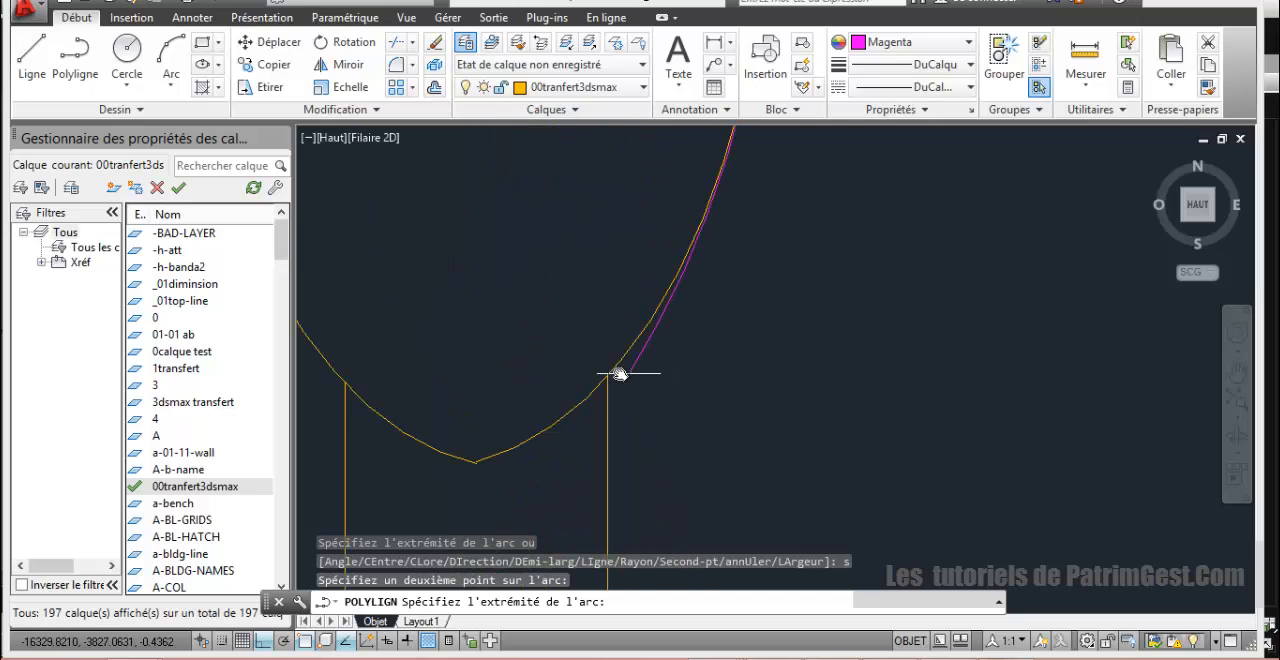
pyautogui.click(607, 375)
# Step: Continue the polyline with a straight segment down the short shaft's right edge to the top of the third oval
pyautogui.scroll(-3, 626, 434)
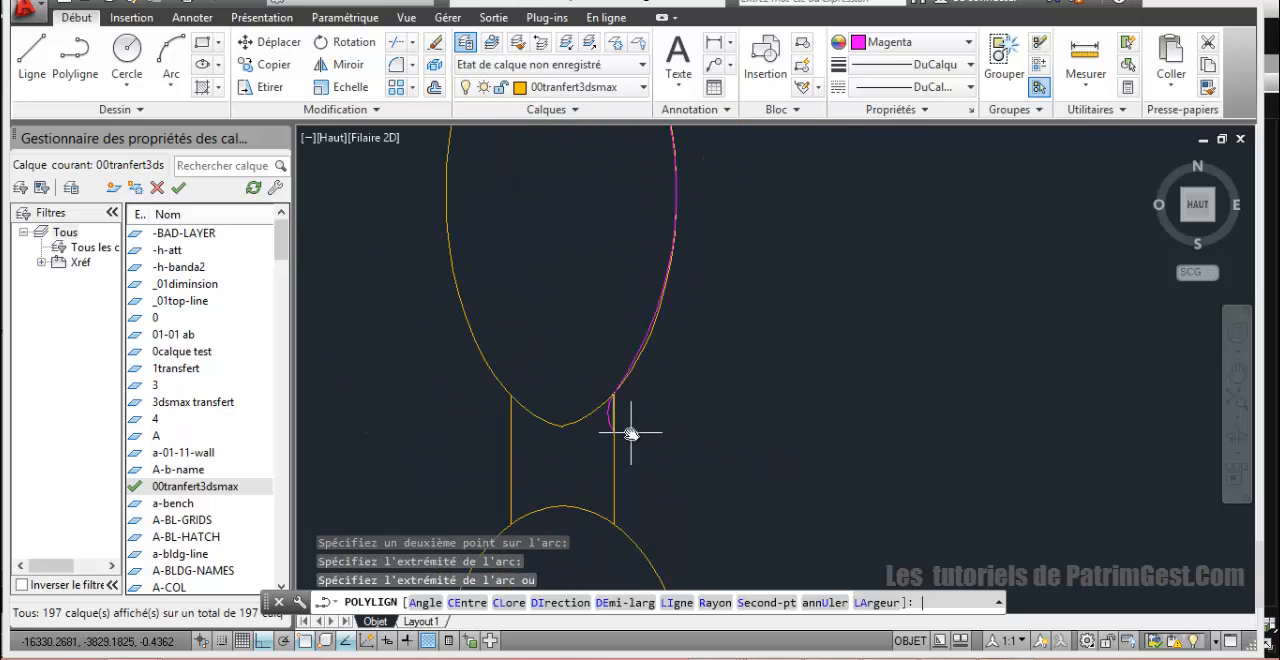
pyautogui.press('Return')
pyautogui.scroll(-2, 623, 466)
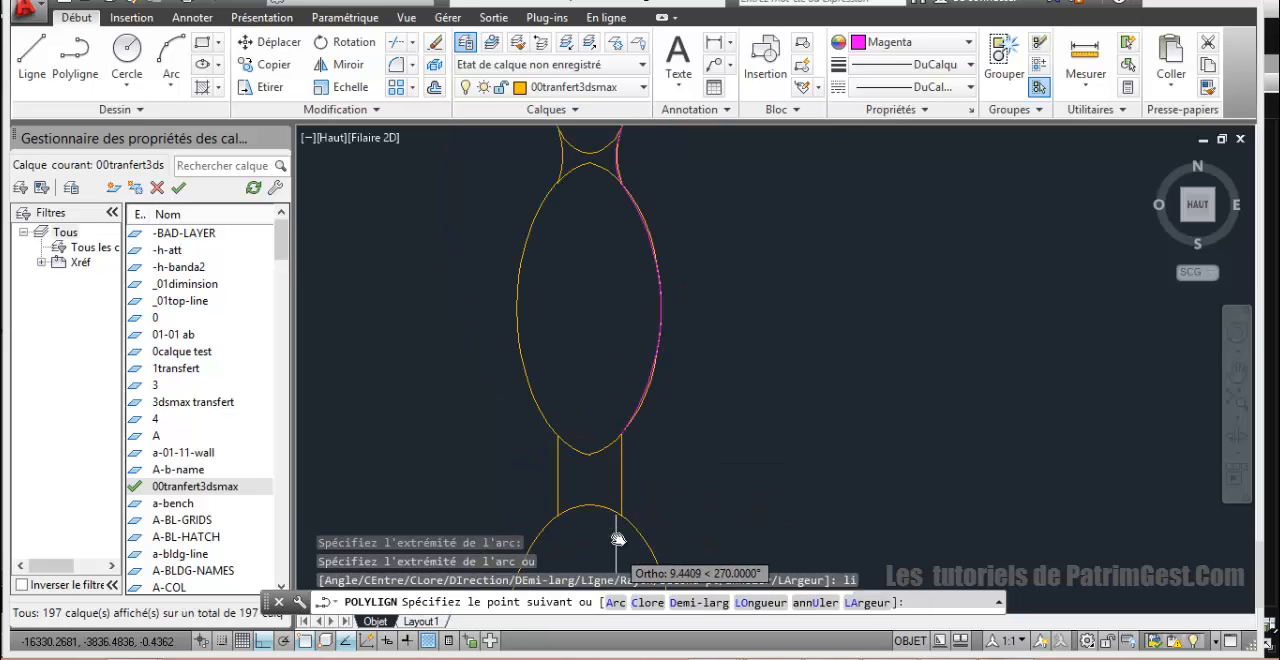
pyautogui.click(622, 514)
pyautogui.scroll(-6, 622, 512)
pyautogui.moveTo(631, 453); pyautogui.dragTo(633, 296, button='middle')
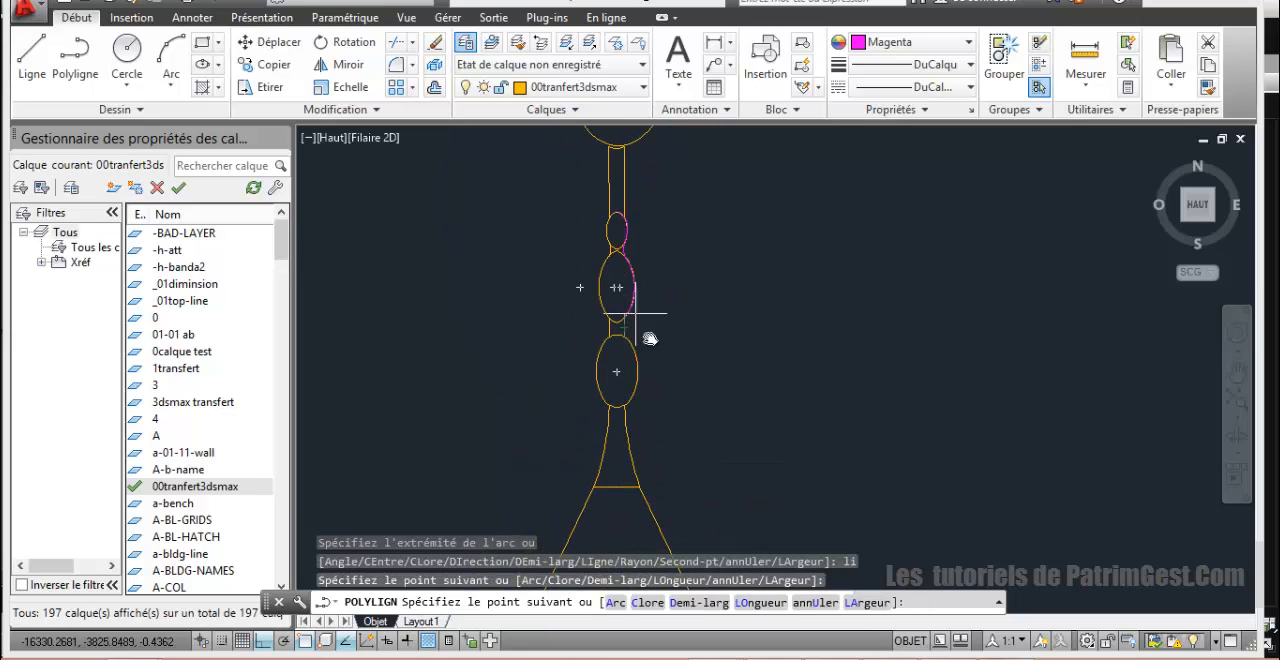
# Step: Trace the third oval's right side with a three-point polyline arc through its right quadrant to its lower right neck junction
pyautogui.write('a')
pyautogui.press('Return')
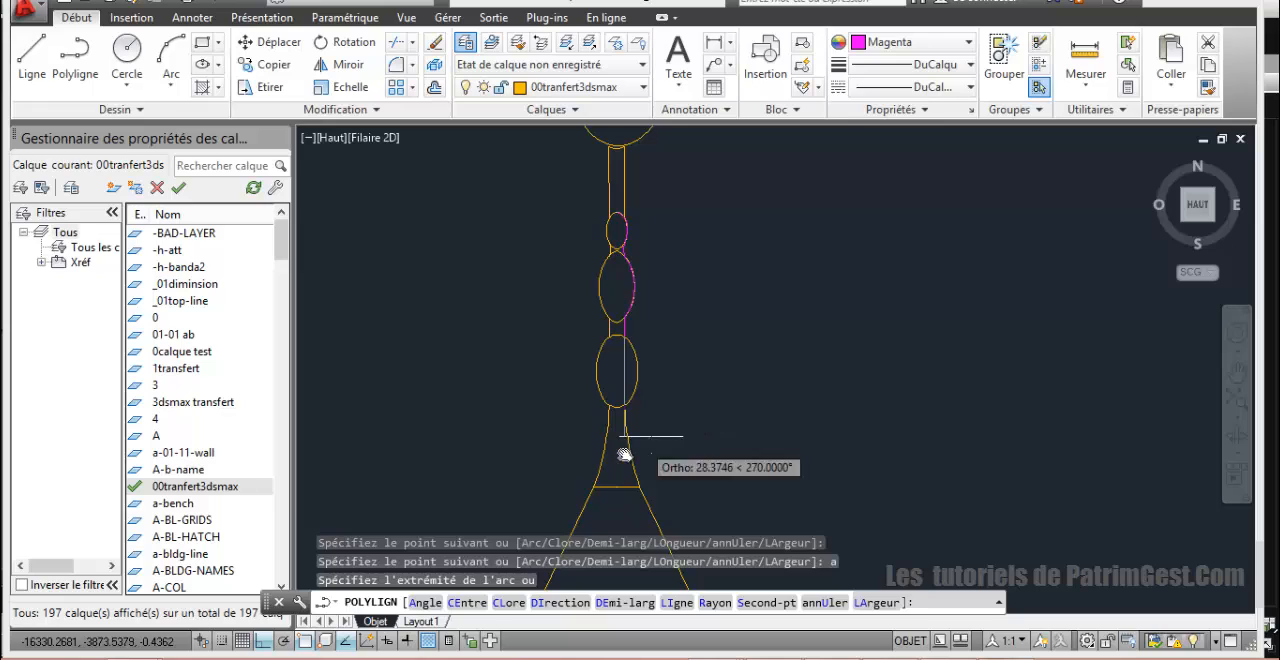
pyautogui.scroll(4, 623, 449)
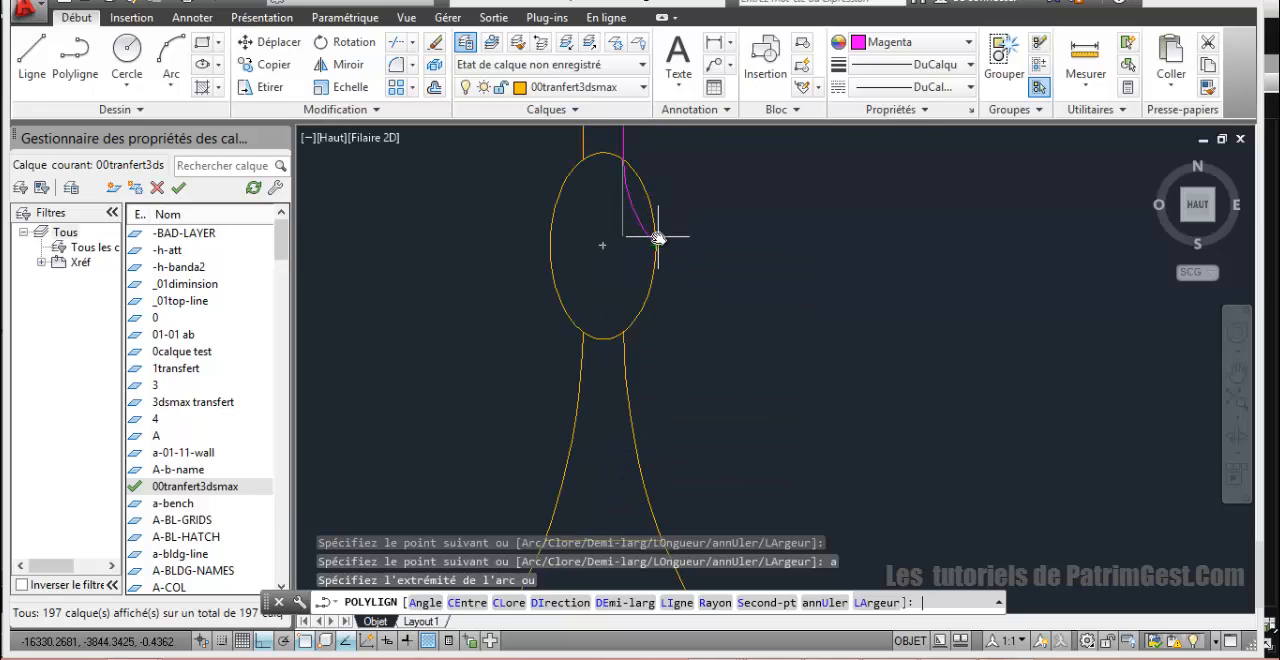
pyautogui.write('s')
pyautogui.press('Return')
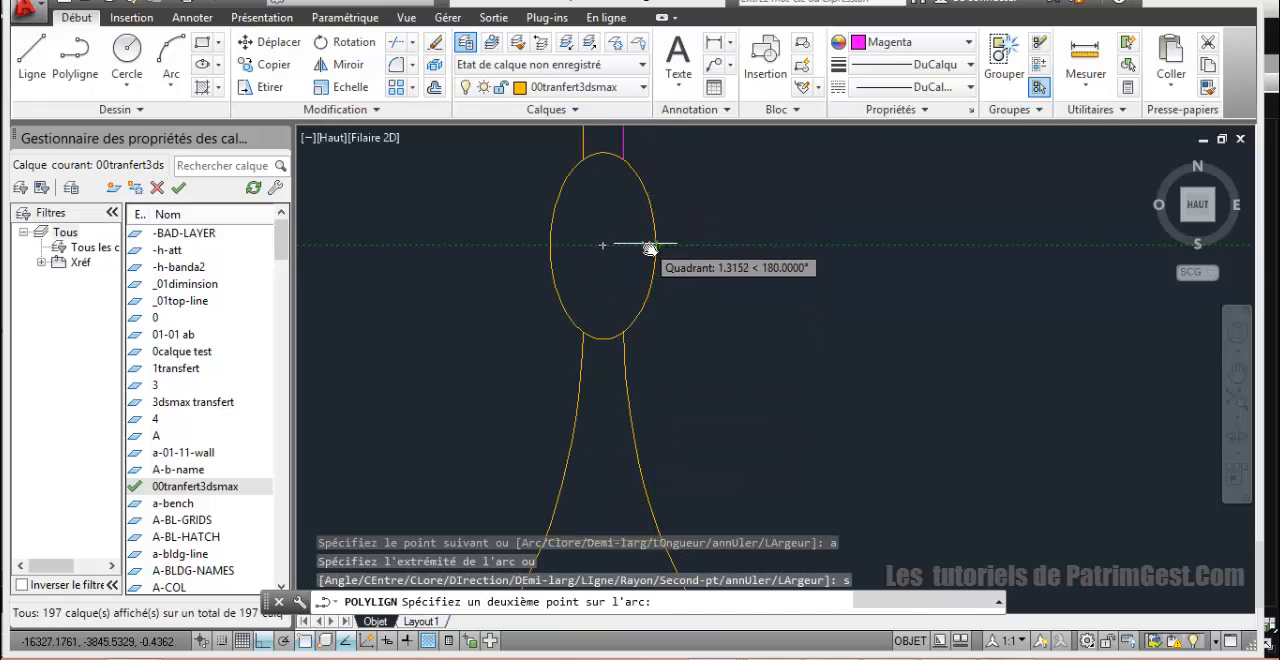
pyautogui.click(655, 245)
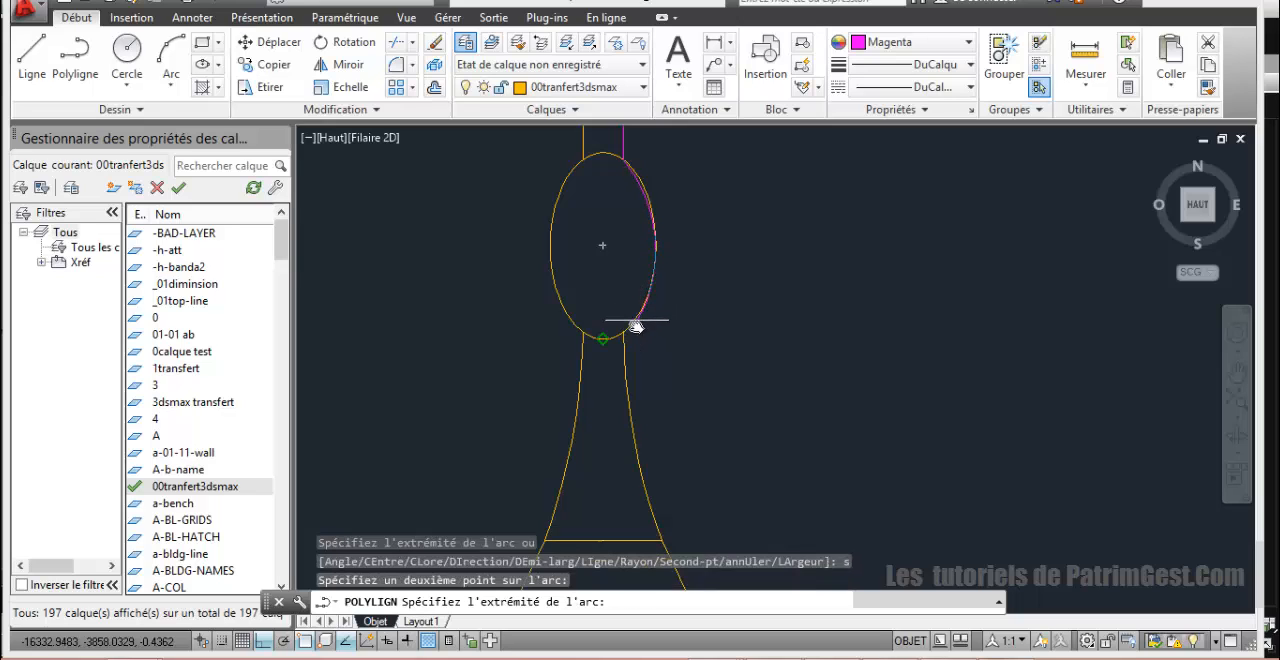
pyautogui.click(622, 333)
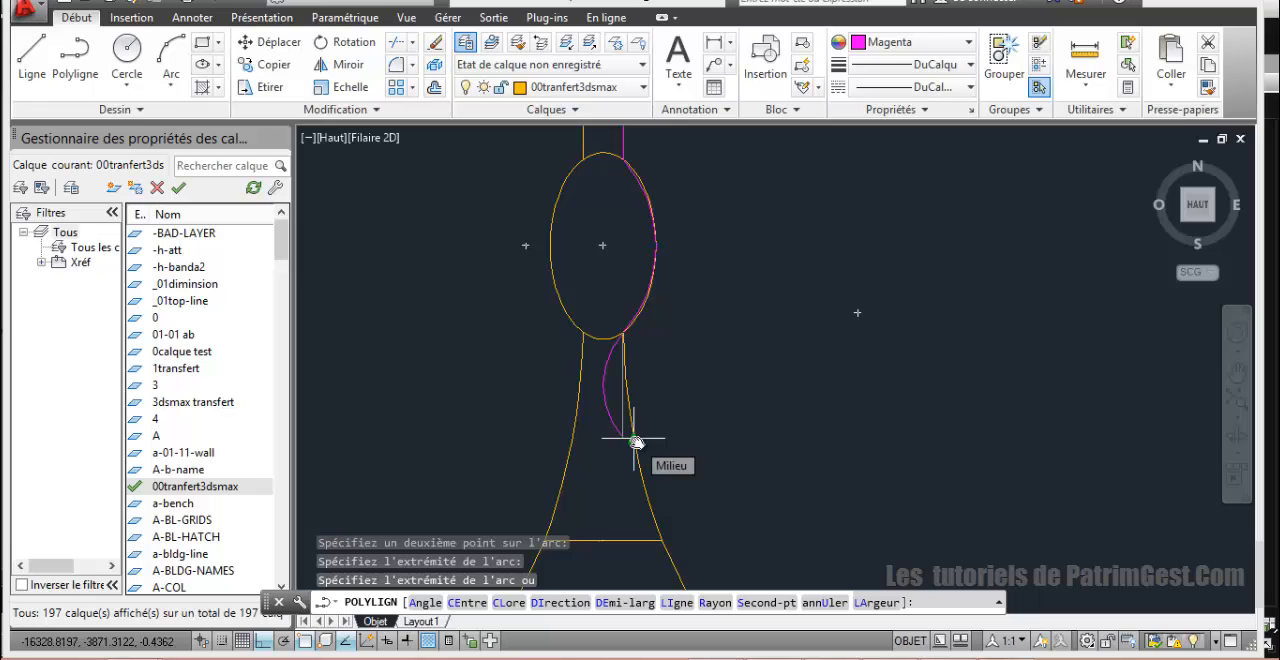
# Step: Continue with a three-point arc down the flared neck's right edge through its midpoint to the horizontal line atop the bulb
pyautogui.press('Return')
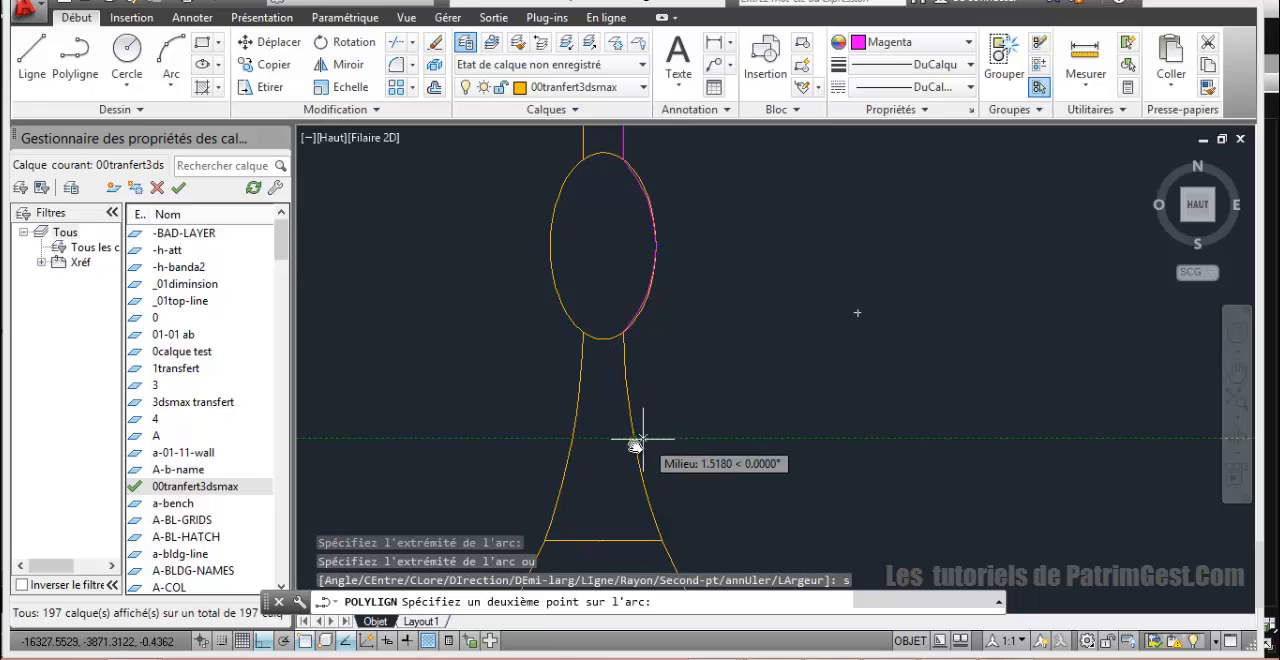
pyautogui.click(633, 440)
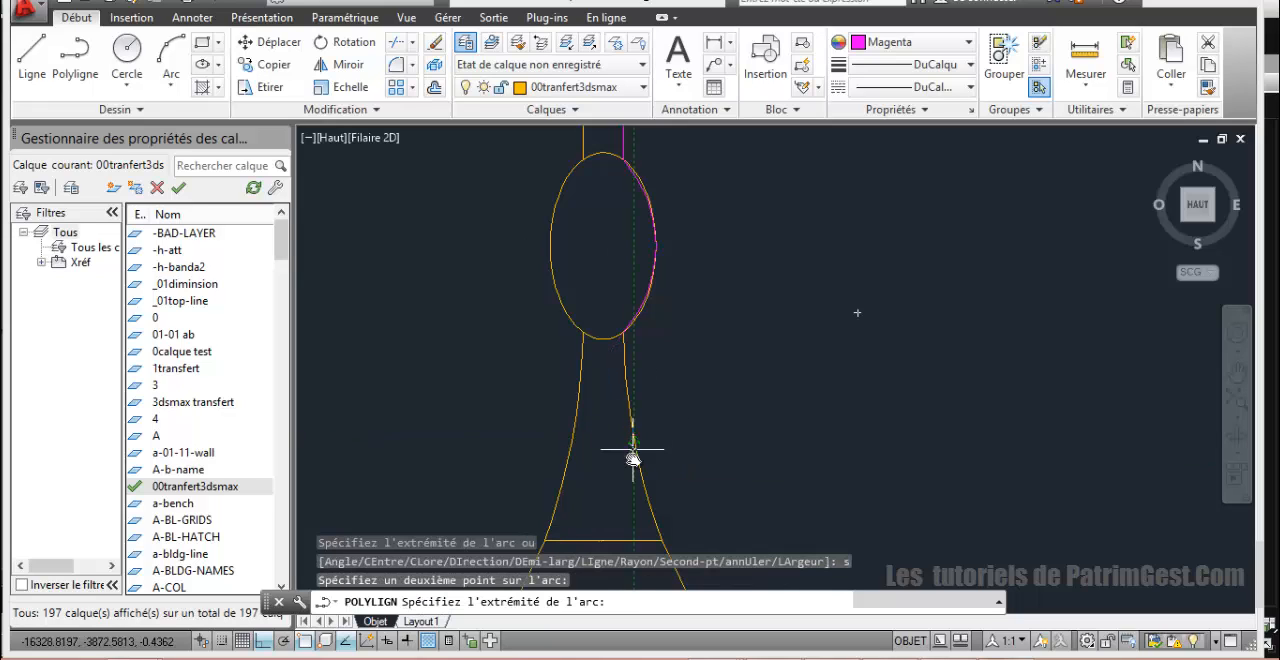
pyautogui.click(661, 541)
# Step: Add a straight polyline segment along the bulb's sloping upper right edge to the point where it starts to curve
pyautogui.scroll(-3, 666, 531)
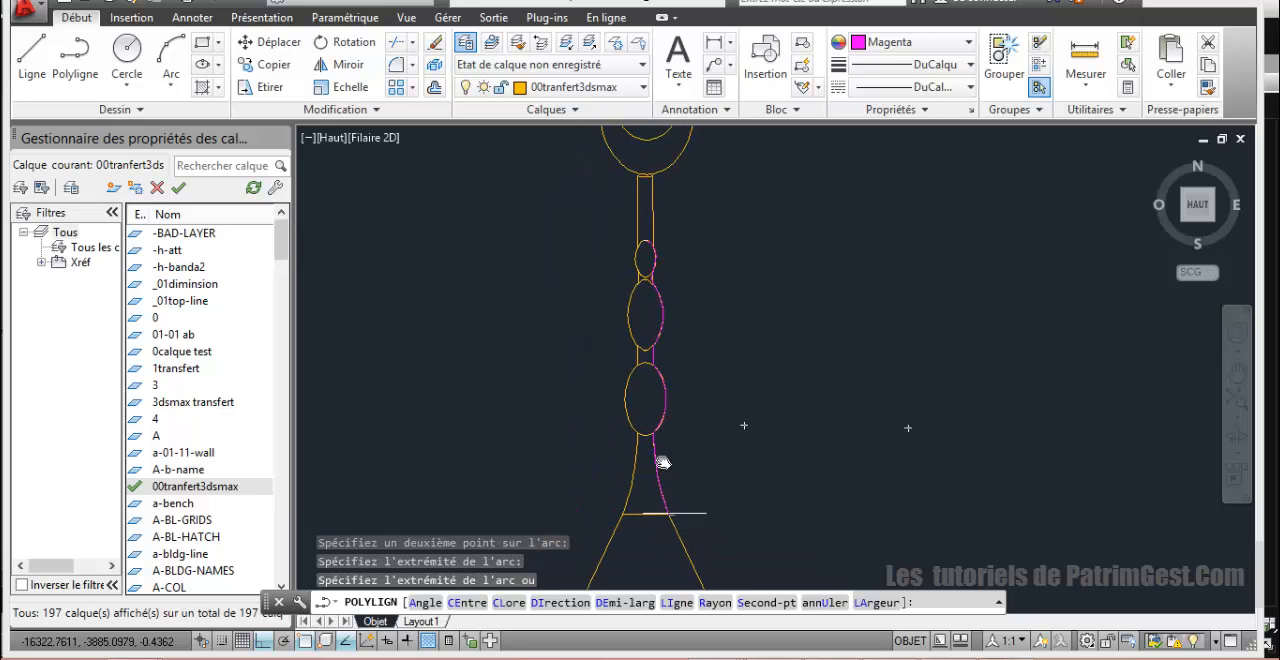
pyautogui.scroll(4, 663, 457)
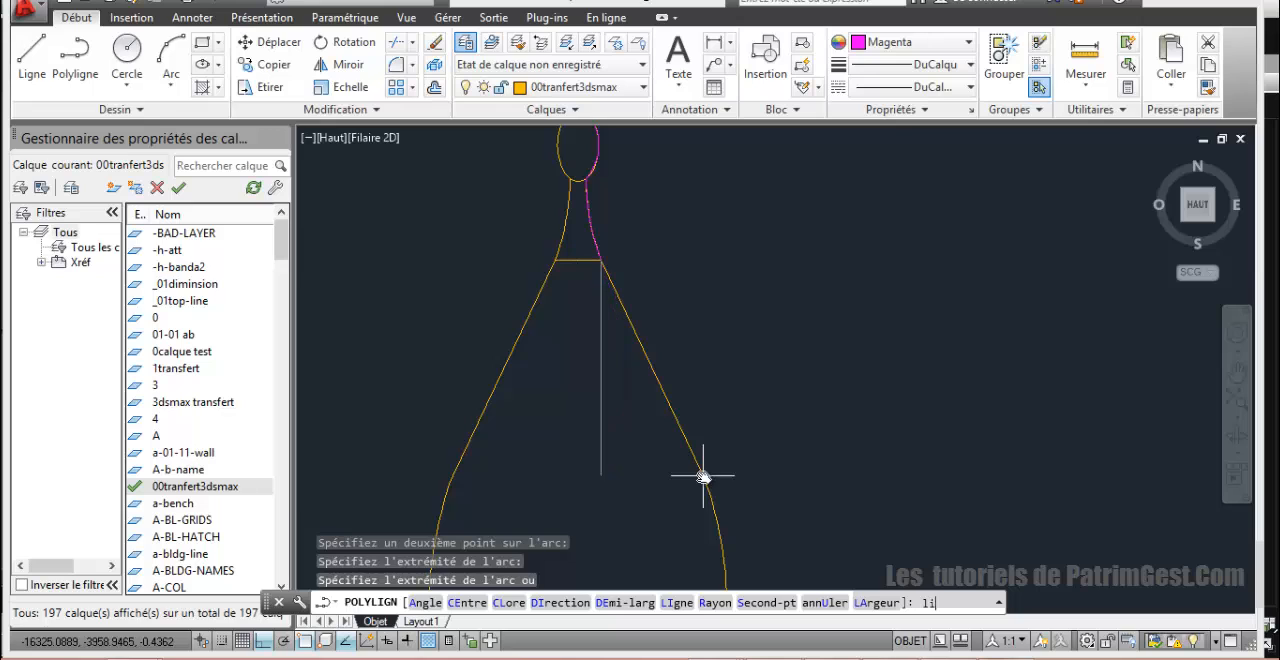
pyautogui.write('li')
pyautogui.press('Return')
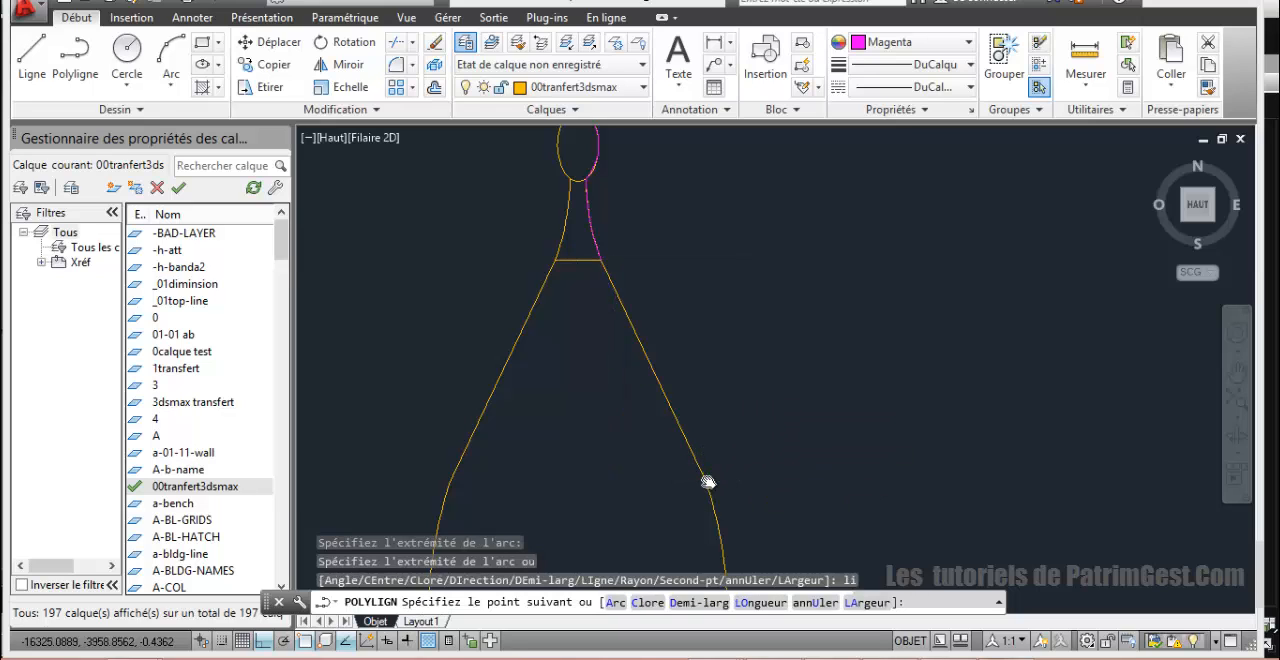
pyautogui.scroll(-3, 708, 482)
pyautogui.scroll(5, 731, 443)
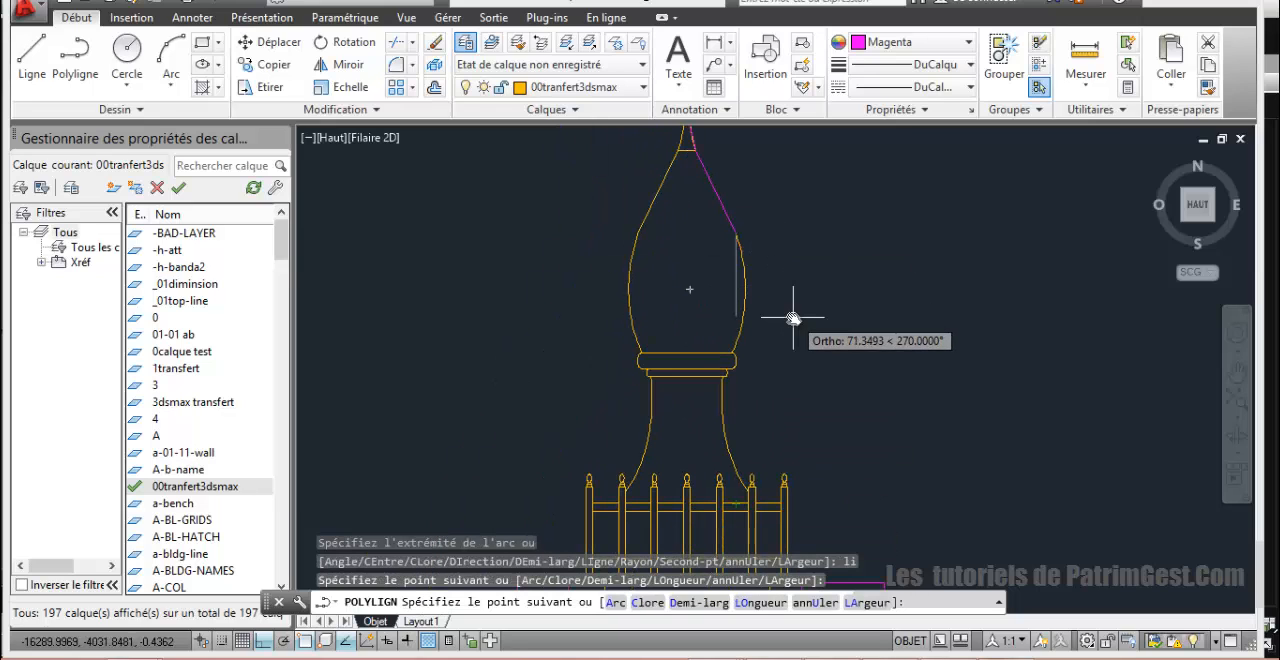
# Step: Switch the polyline back to arcs and add an arc to the bulb's widest point on its right side
pyautogui.write('a')
pyautogui.press('Return')
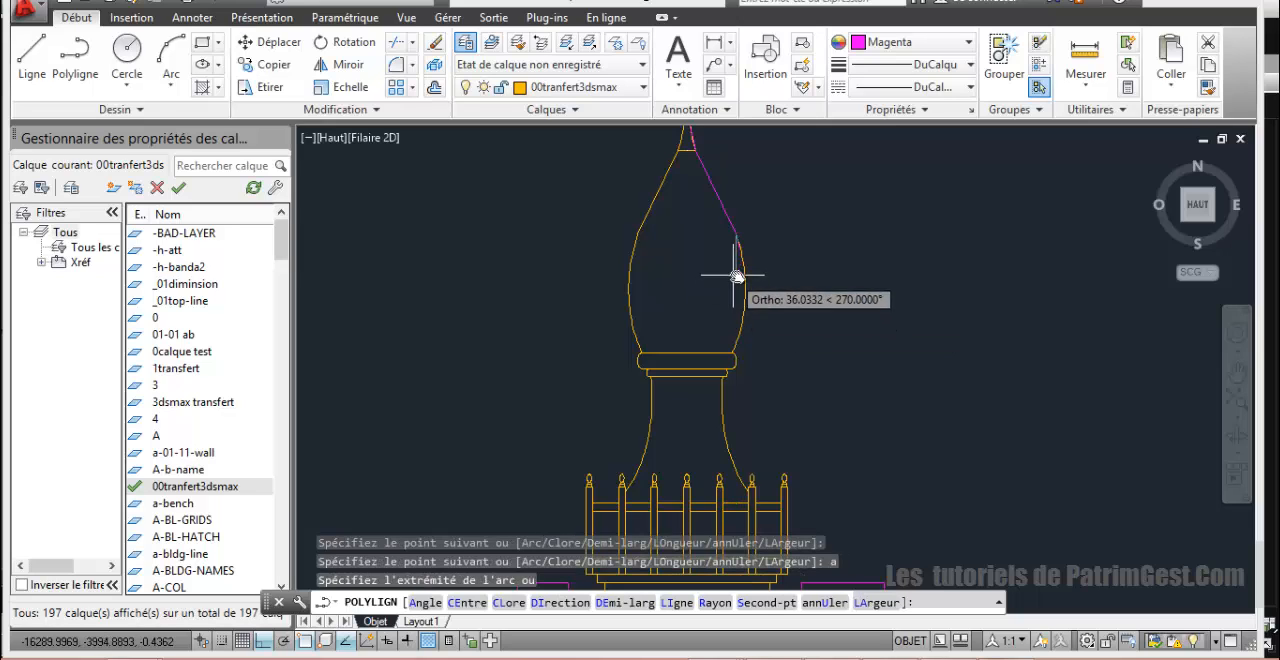
pyautogui.click(744, 293)
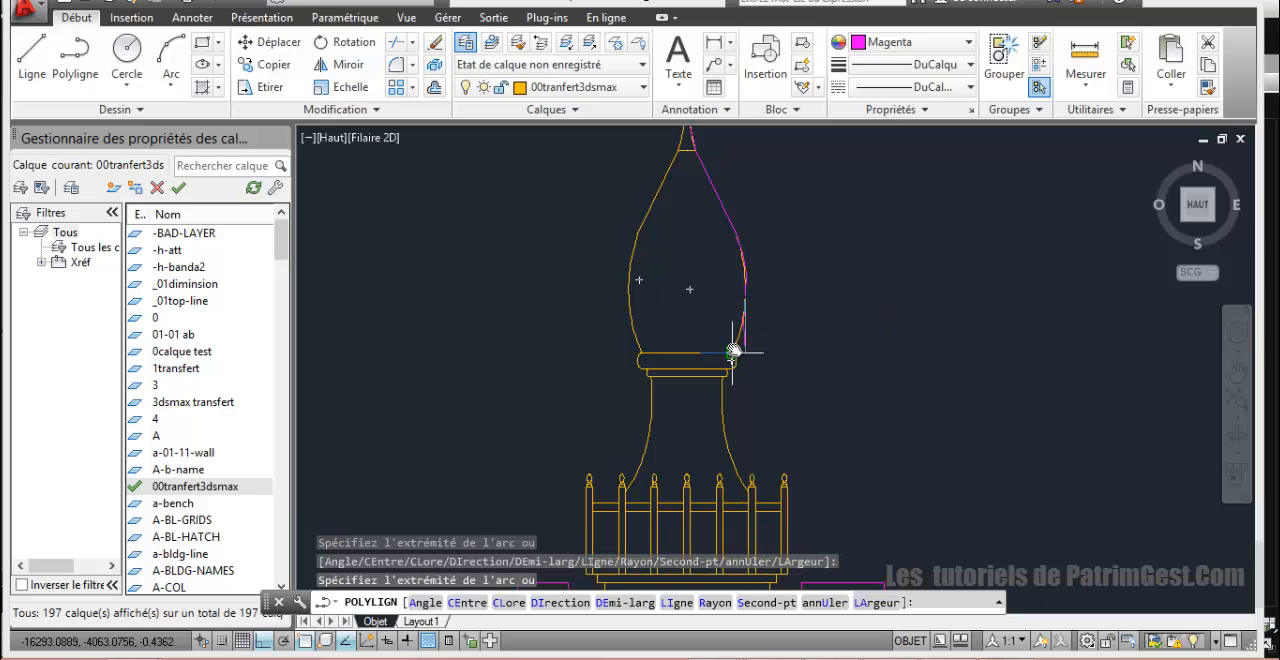
# Step: Try an arc from the bulb's widest point to the upper right corner of the collar, and undo it
pyautogui.scroll(4, 734, 349)
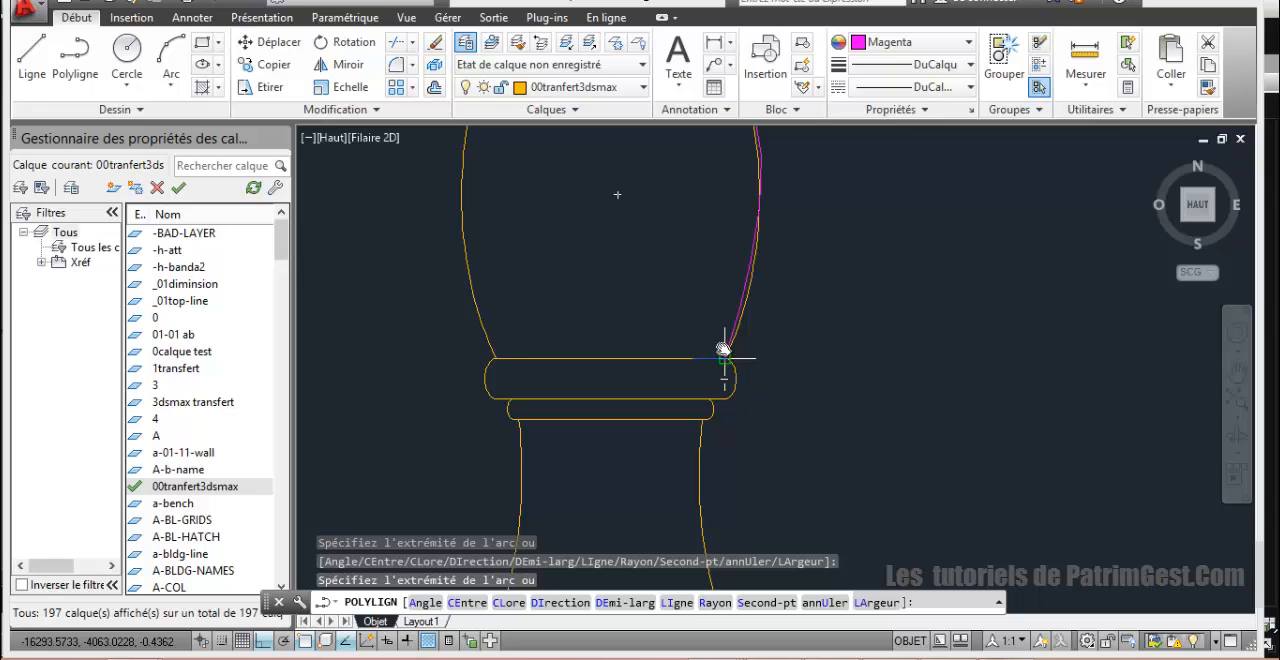
pyautogui.scroll(5, 718, 373)
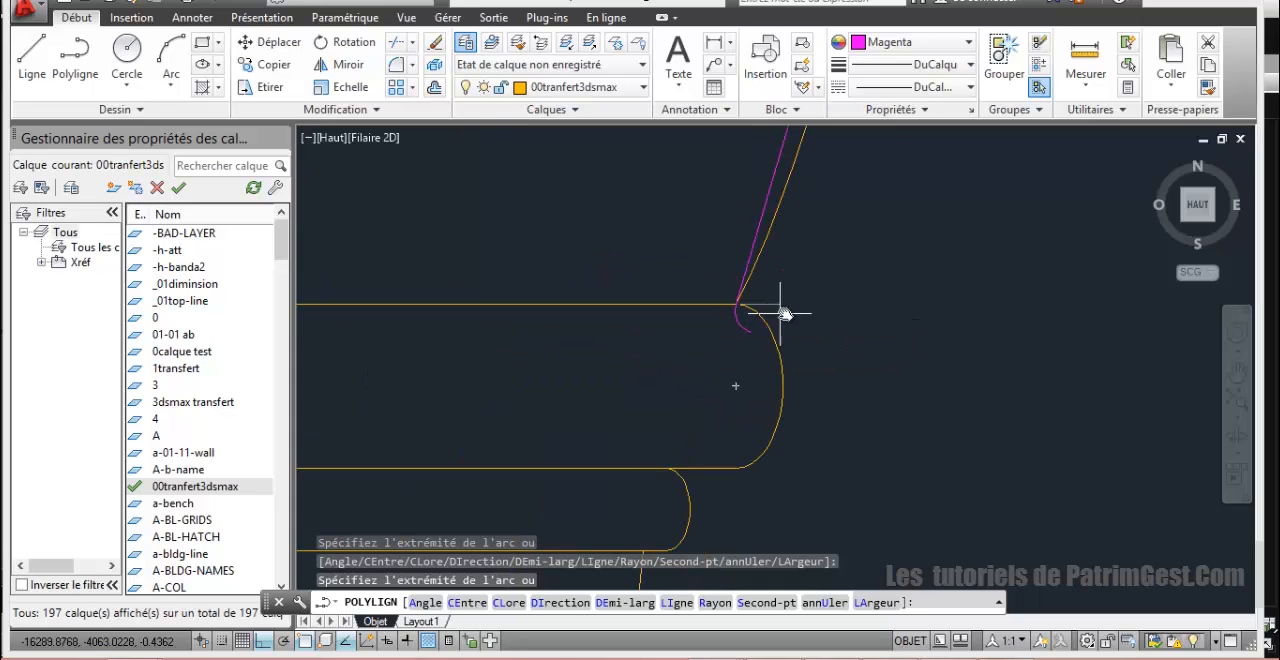
pyautogui.hotkey('ctrl', 'z')
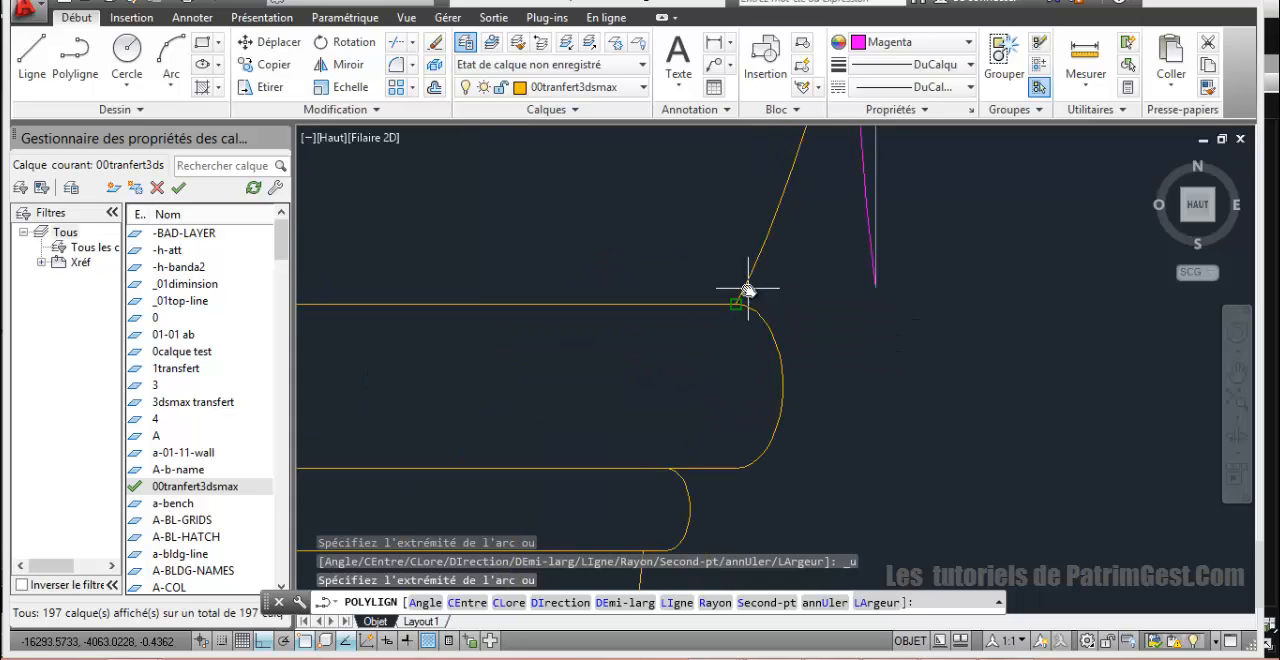
# Step: Try a three-point arc down the bulb's lower right side to the collar's upper right corner, and undo it
pyautogui.scroll(3, 745, 300)
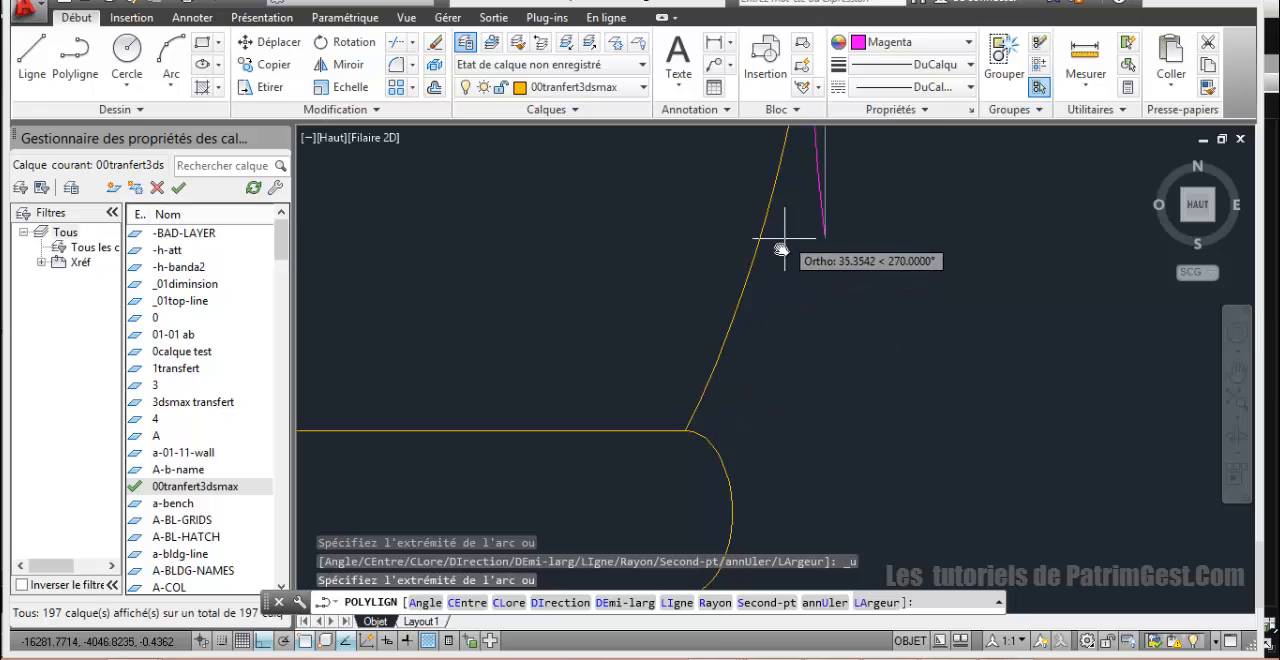
pyautogui.scroll(-3, 733, 398)
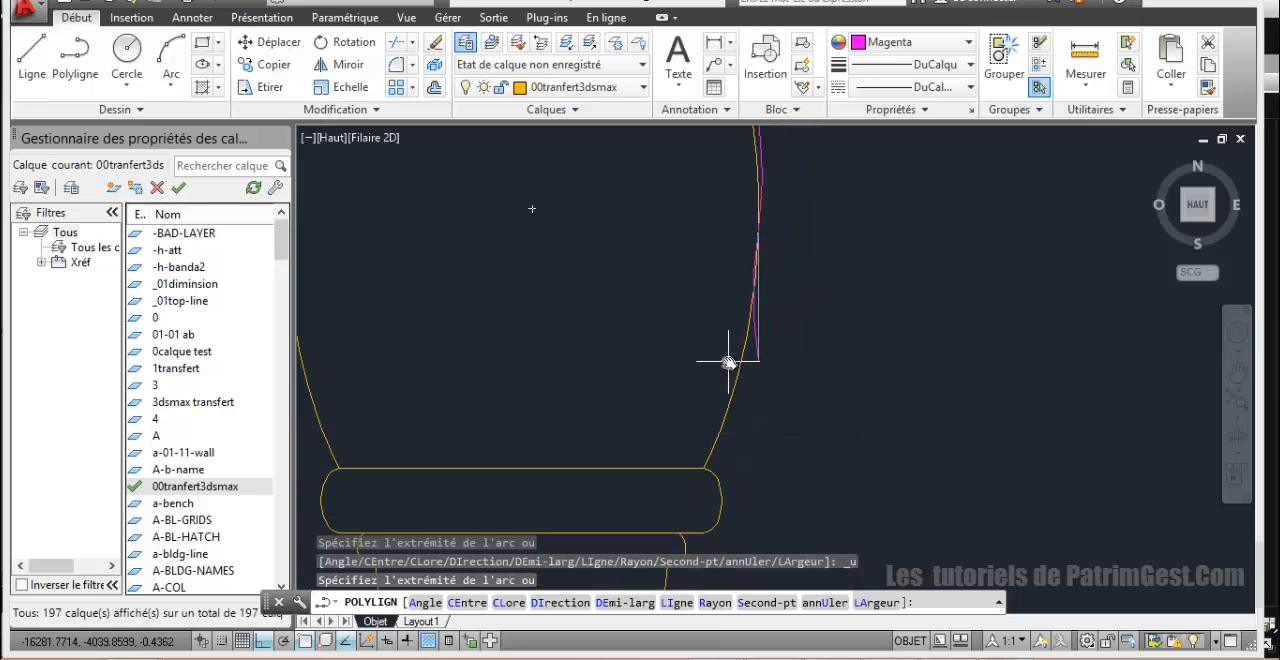
pyautogui.press('Return')
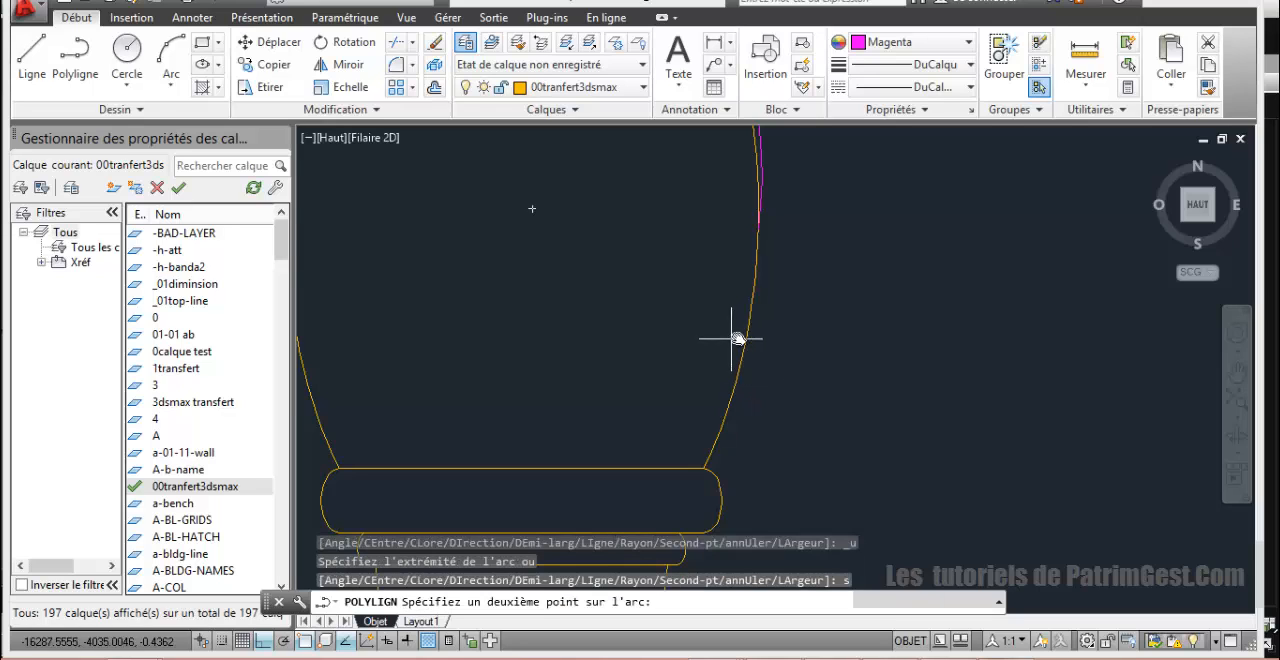
pyautogui.click(703, 470)
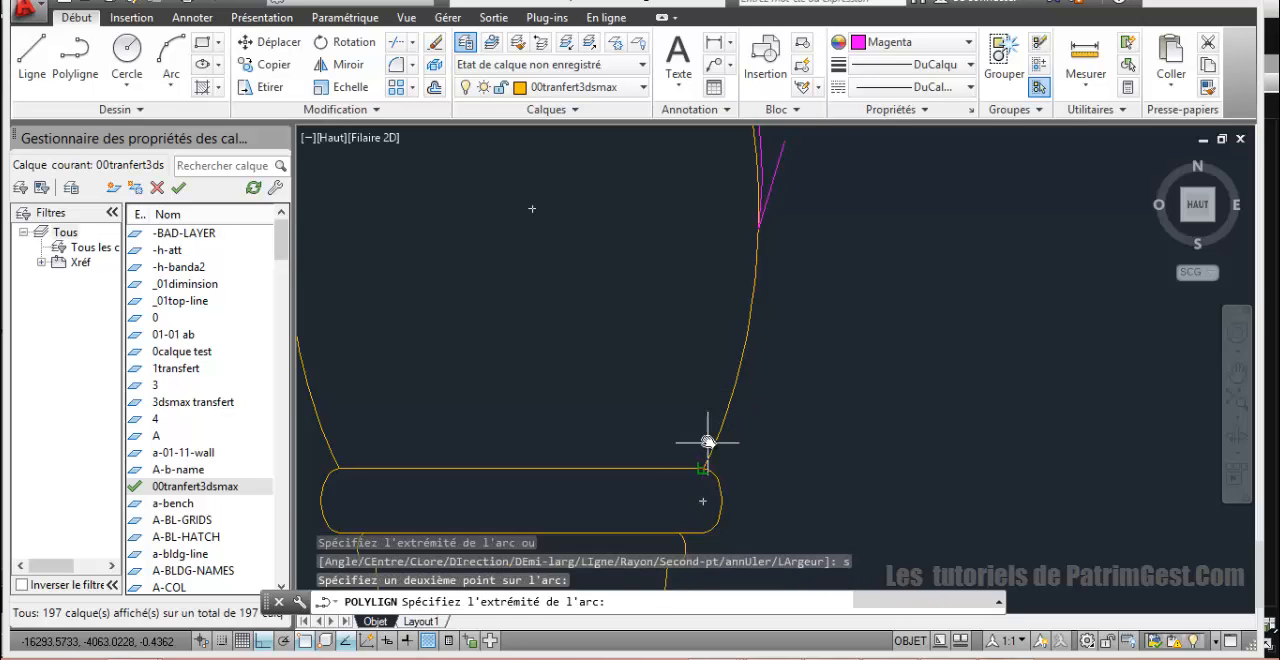
pyautogui.scroll(3, 706, 466)
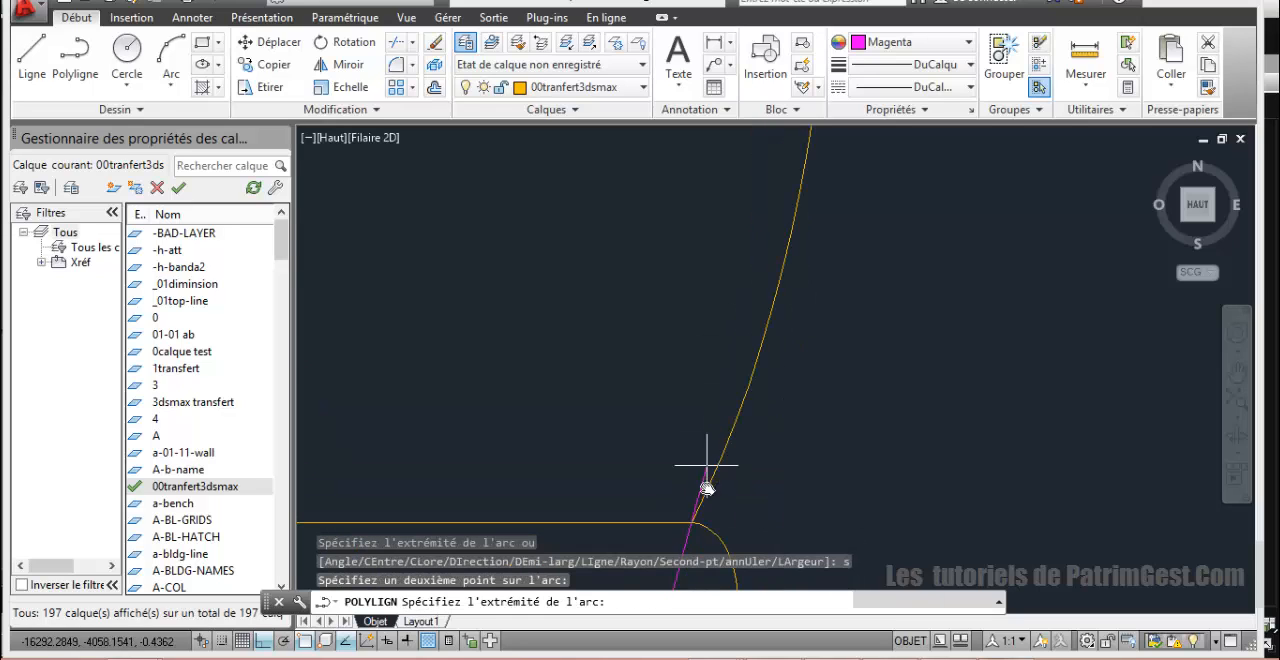
pyautogui.click(692, 520)
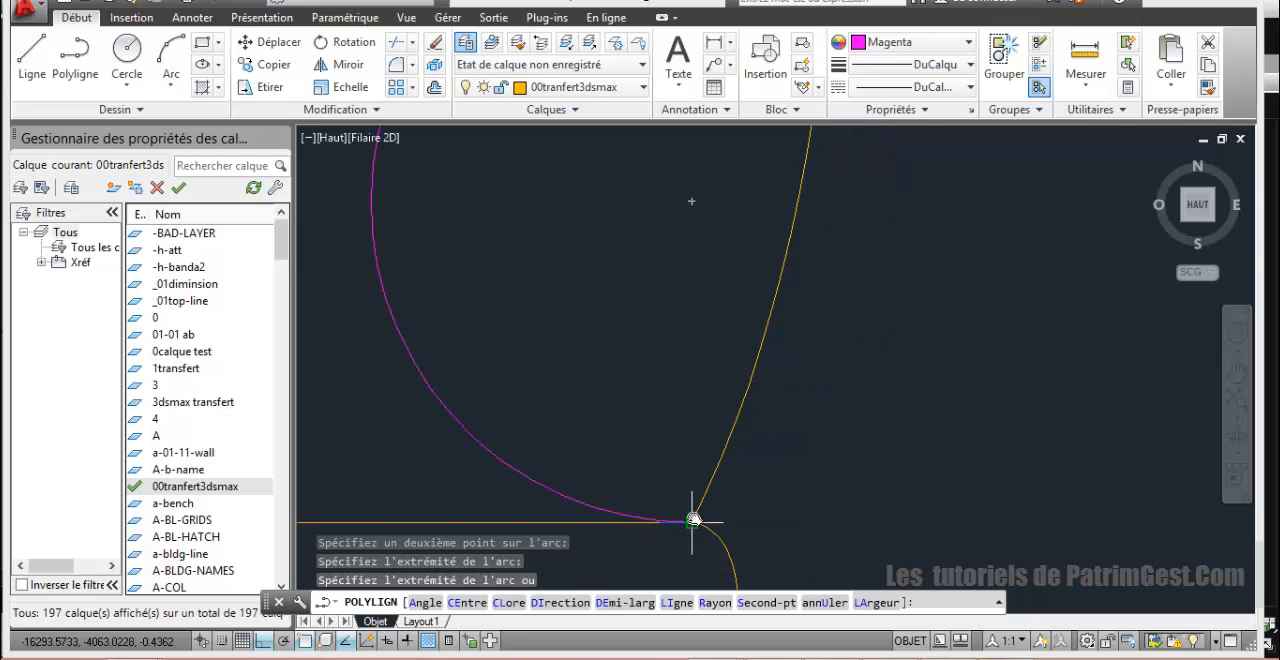
pyautogui.hotkey('ctrl', 'z')
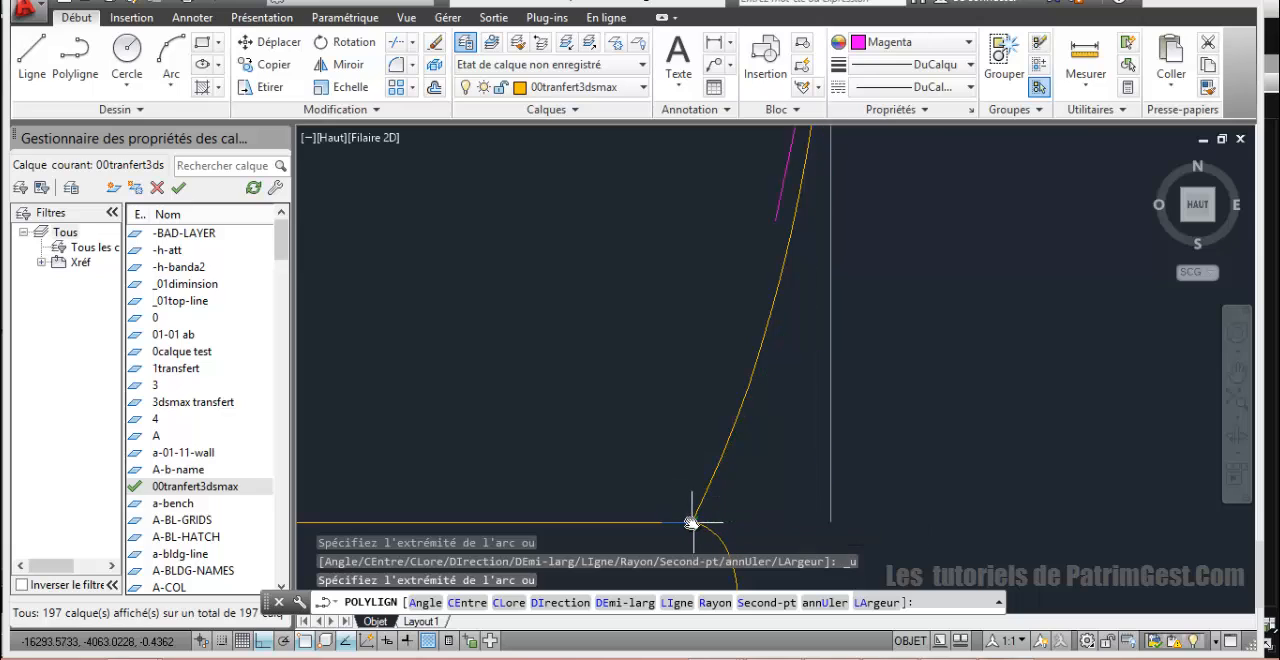
# Step: Extend the polyline with a plain arc along the bulb's lower right side to the collar's upper right corner
pyautogui.scroll(-3, 690, 522)
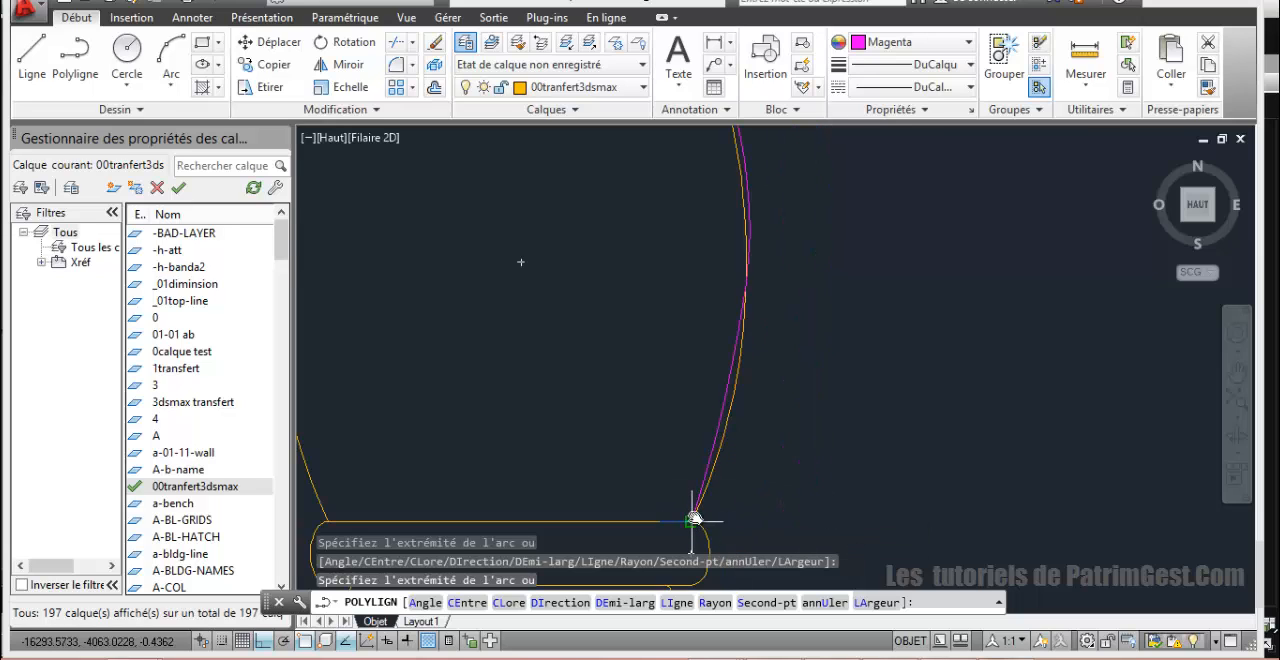
pyautogui.moveTo(697, 502); pyautogui.dragTo(680, 380, button='middle')
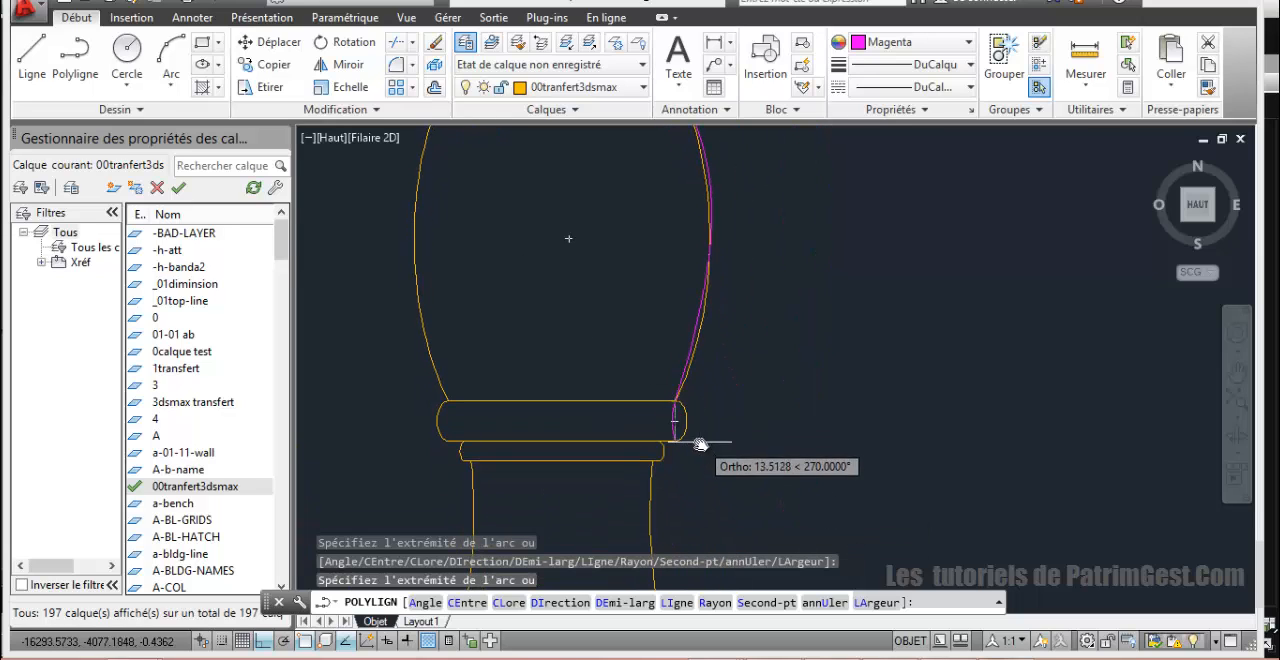
# Step: Try a three-point arc around the right rounded end of the upper collar ring, down to its lower corner
pyautogui.scroll(5, 692, 410)
pyautogui.scroll(4, 697, 390)
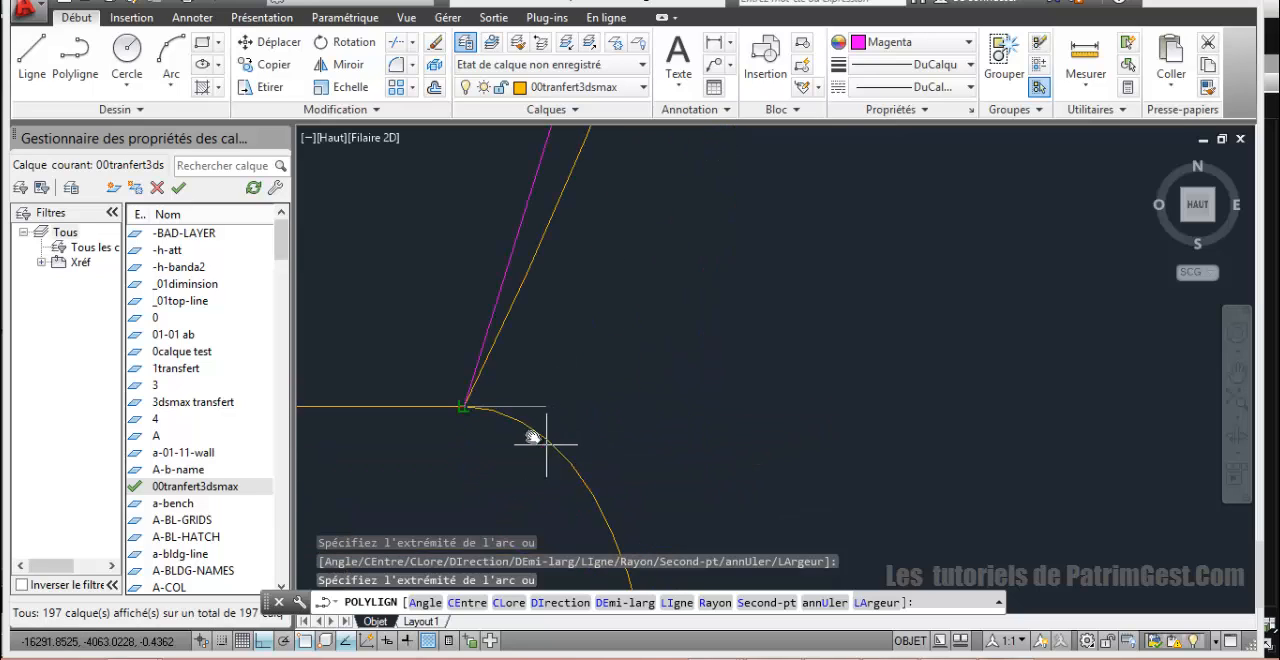
pyautogui.scroll(4, 490, 403)
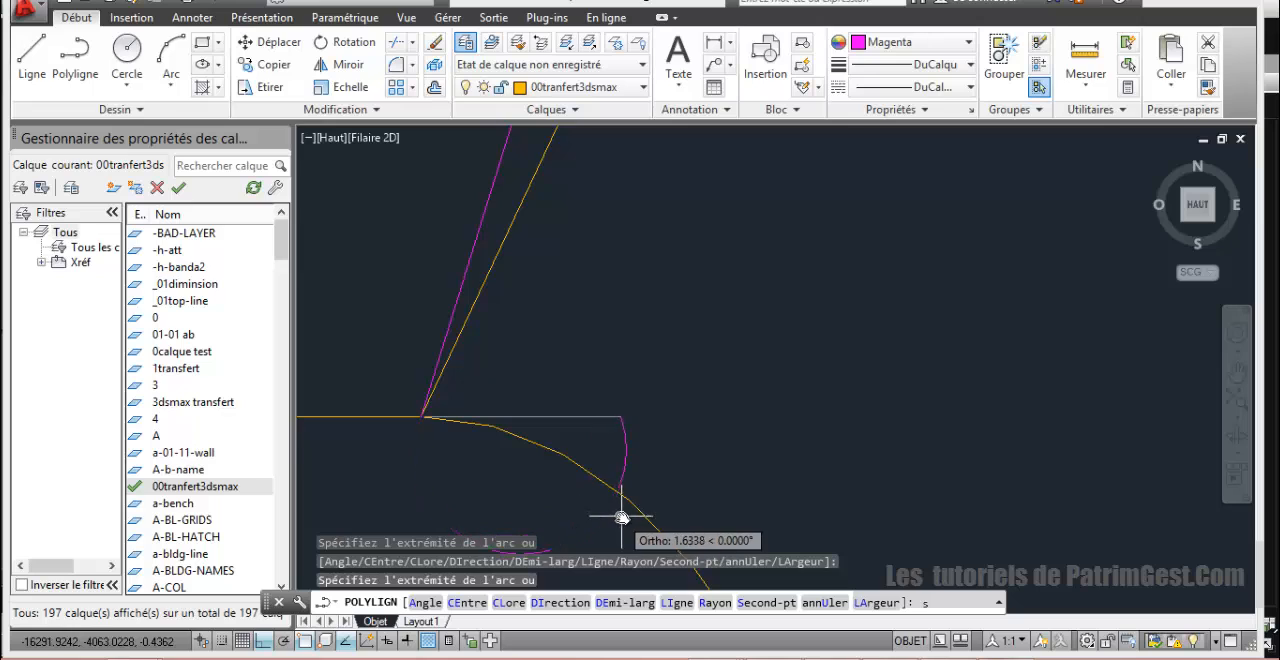
pyautogui.write('s')
pyautogui.press('Return')
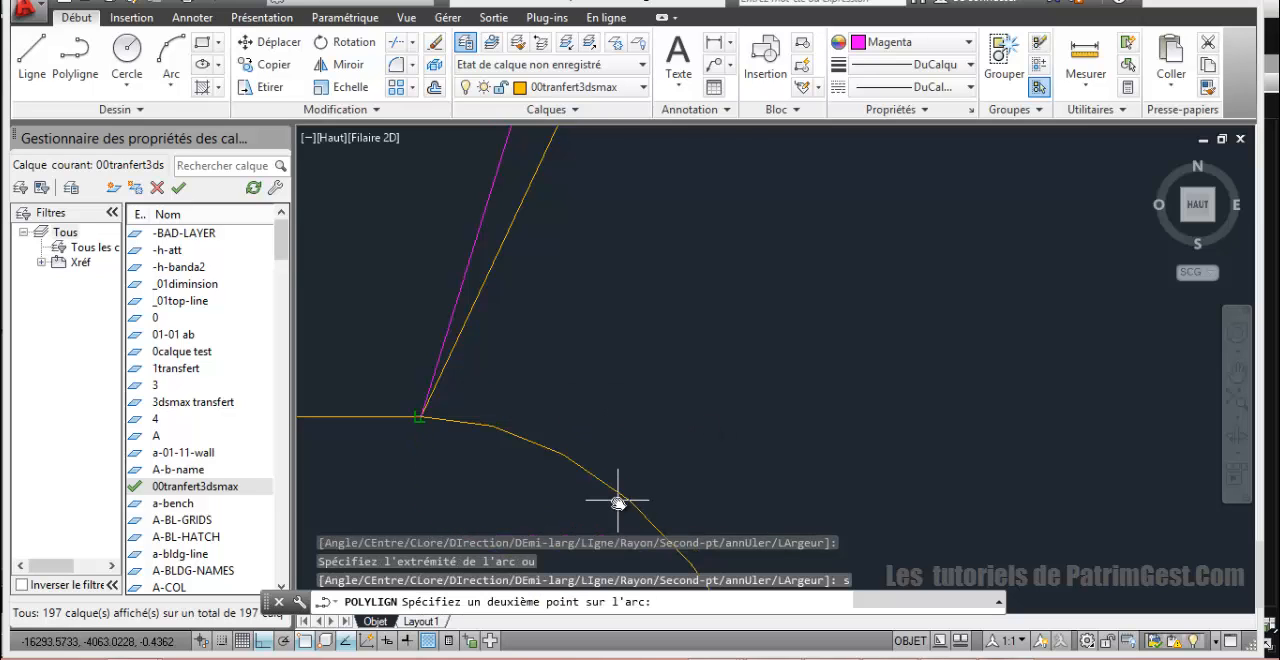
pyautogui.scroll(-5, 617, 503)
pyautogui.moveTo(633, 395); pyautogui.dragTo(666, 255, button='middle')
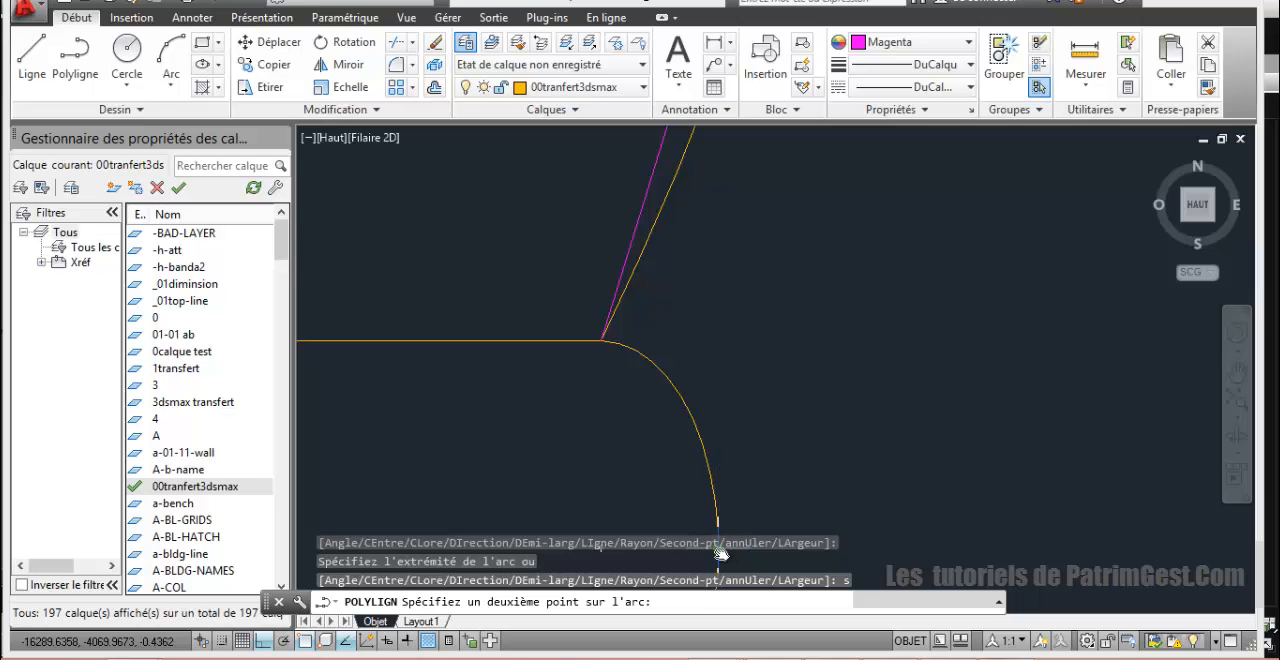
pyautogui.moveTo(721, 484)
pyautogui.mouseDown(button='middle')
pyautogui.moveTo(742, 310)
pyautogui.moveTo(730, 306)
pyautogui.mouseUp(button='middle')
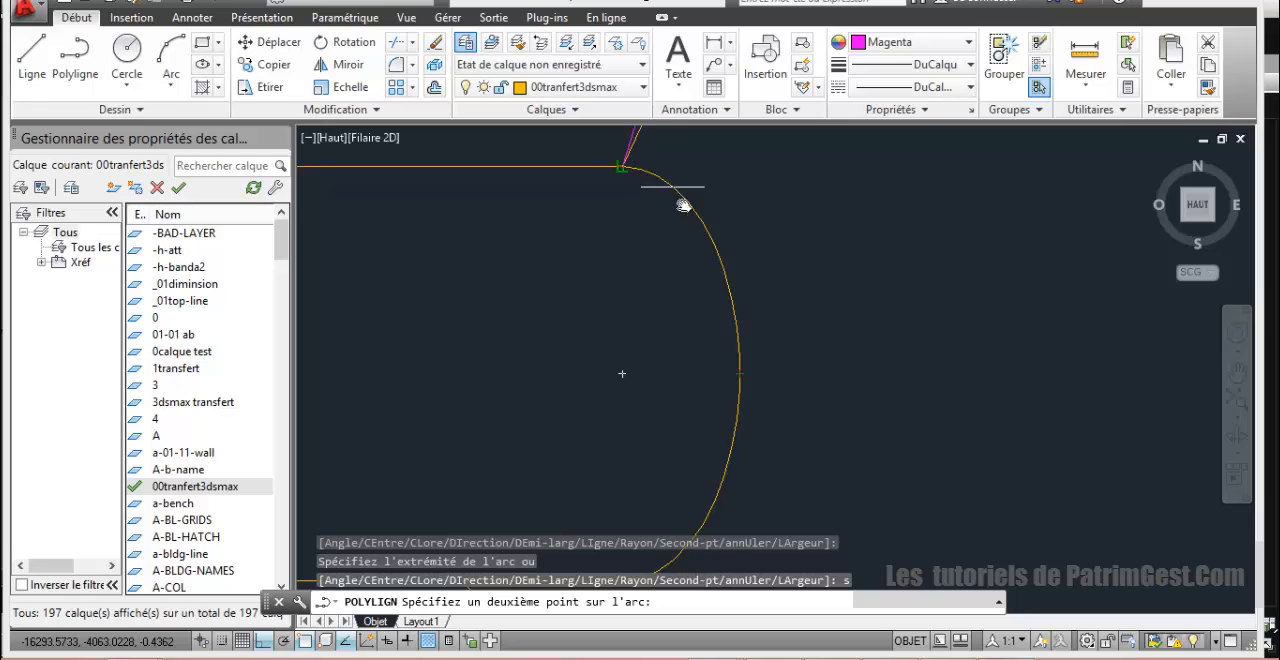
pyautogui.click(737, 373)
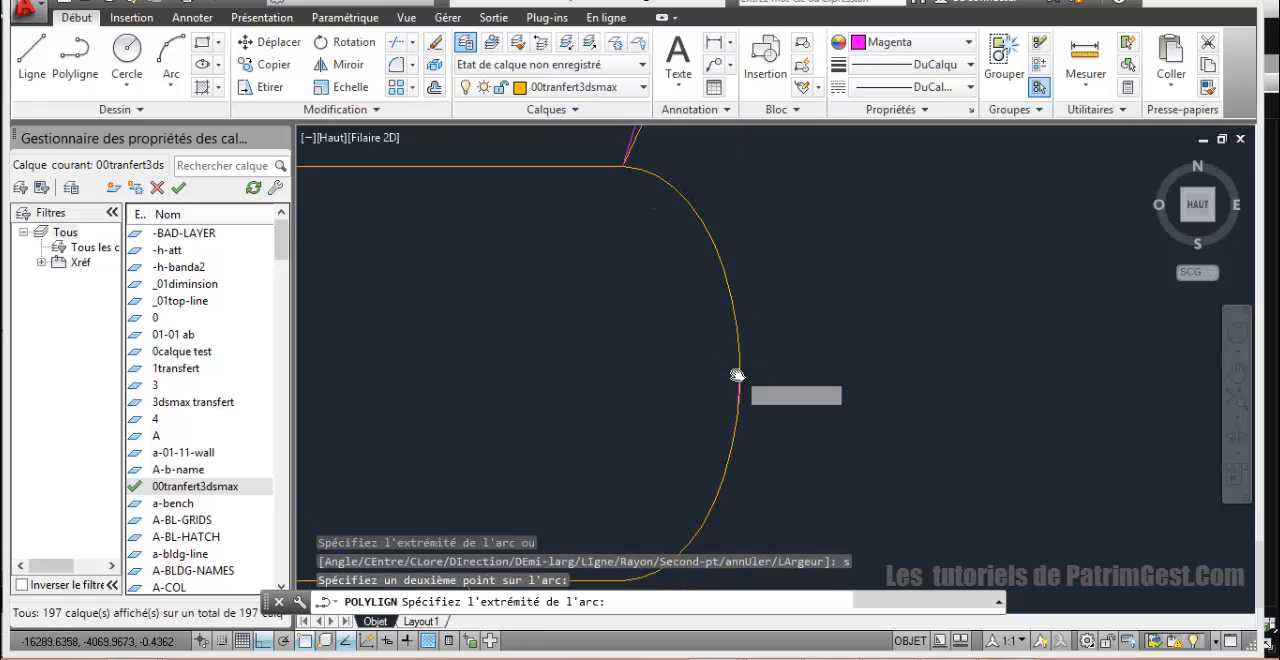
pyautogui.scroll(-4, 737, 380)
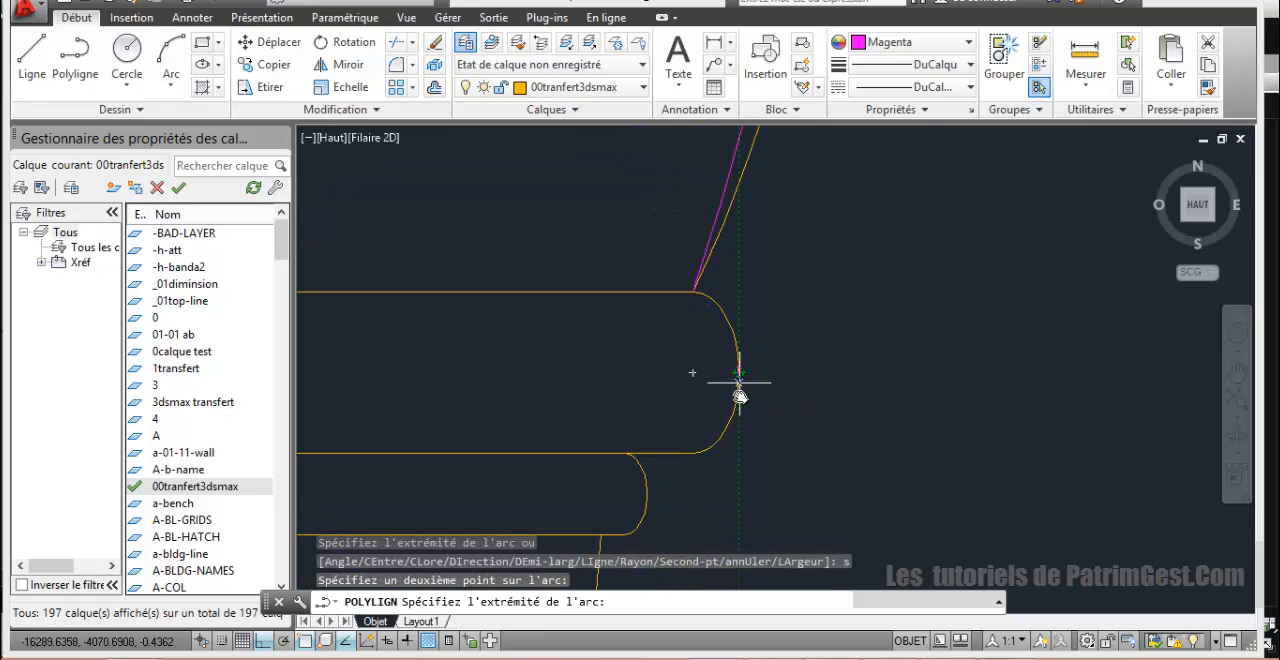
pyautogui.click(695, 455)
pyautogui.scroll(-4, 694, 445)
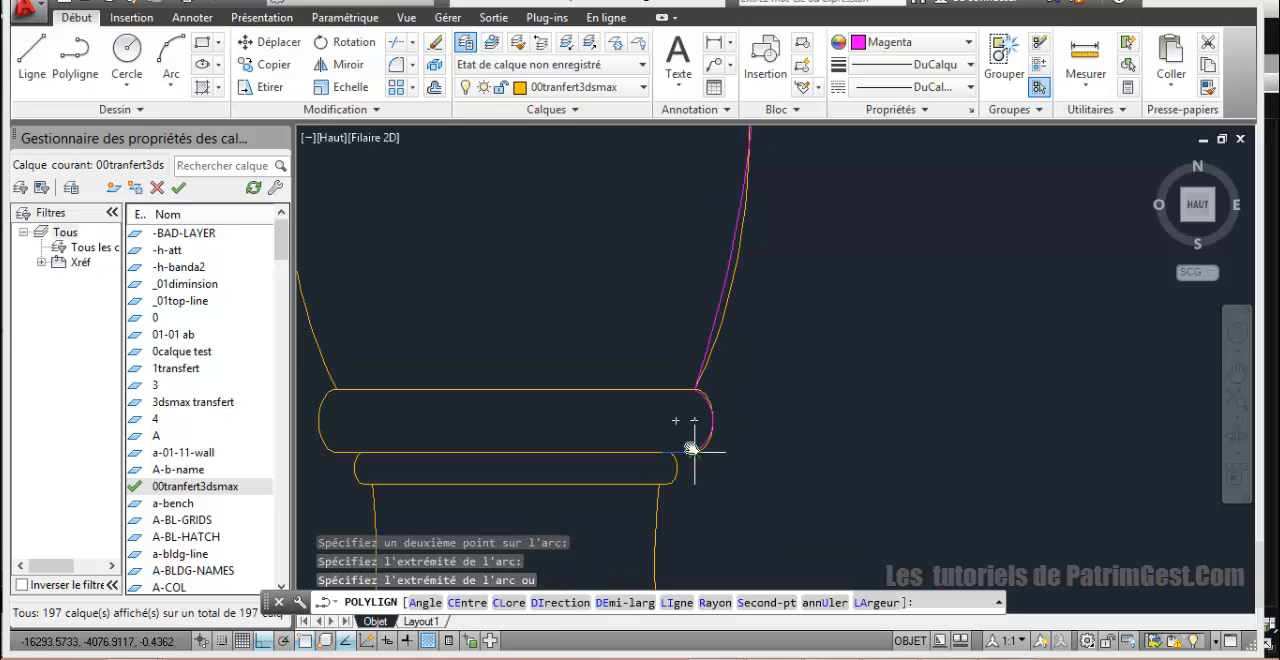
# Step: Try a straight segment inward to the lower collar ring's upper corner, and undo it together with the arc around the upper ring
pyautogui.scroll(4, 775, 347)
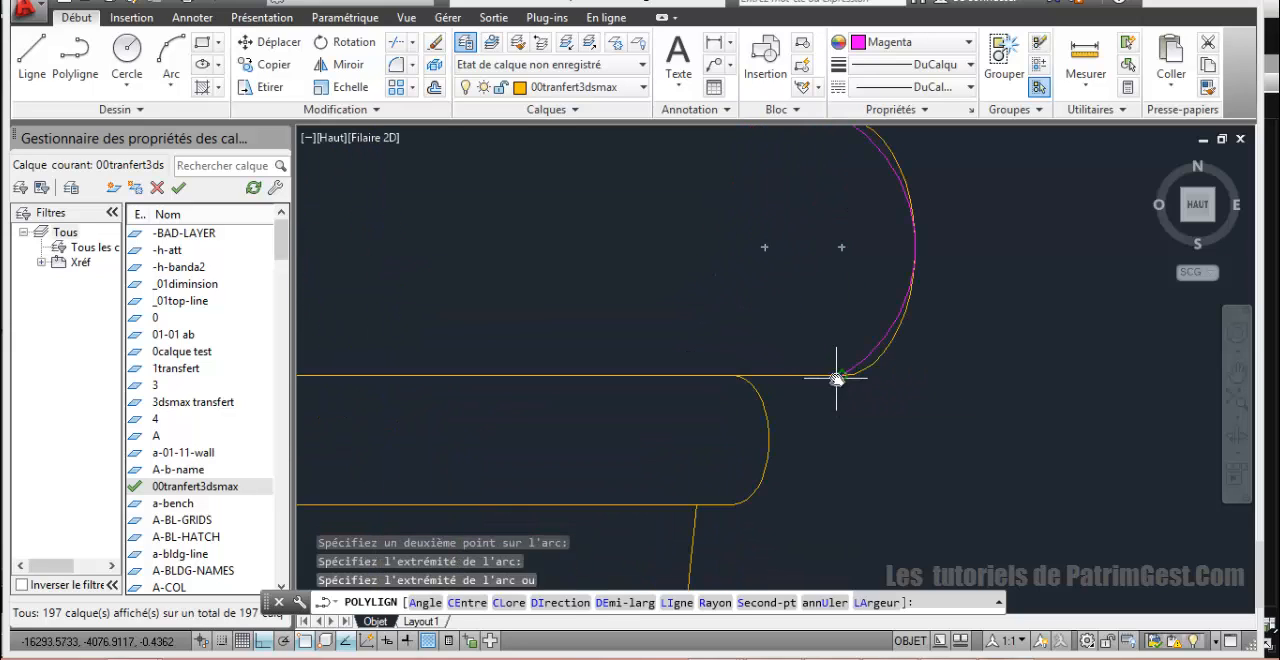
pyautogui.write('li')
pyautogui.press('Return')
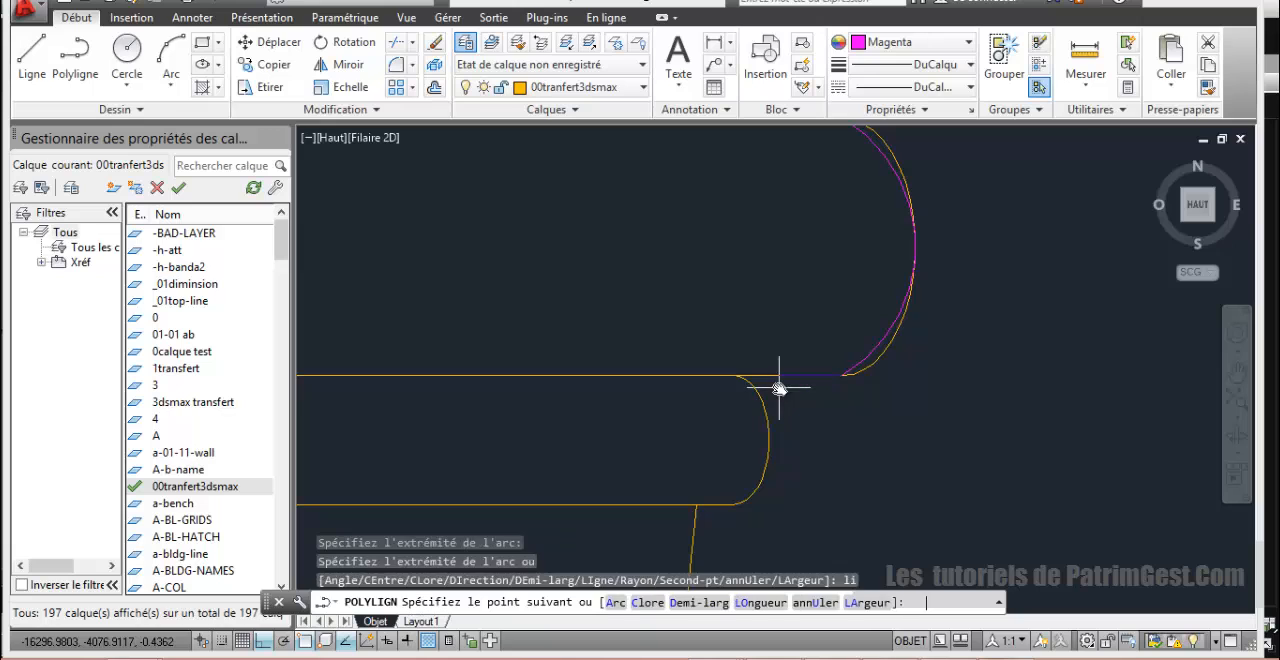
pyautogui.click(737, 375)
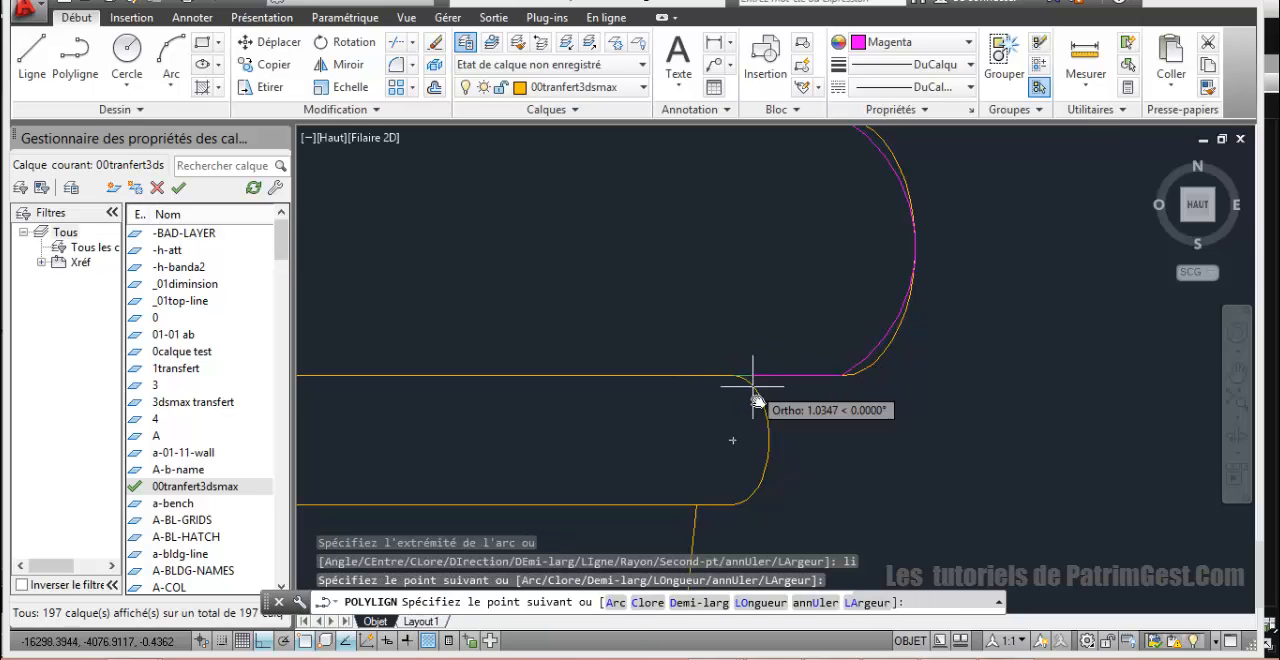
pyautogui.scroll(-2, 758, 412)
pyautogui.moveTo(766, 430); pyautogui.dragTo(794, 580, button='middle')
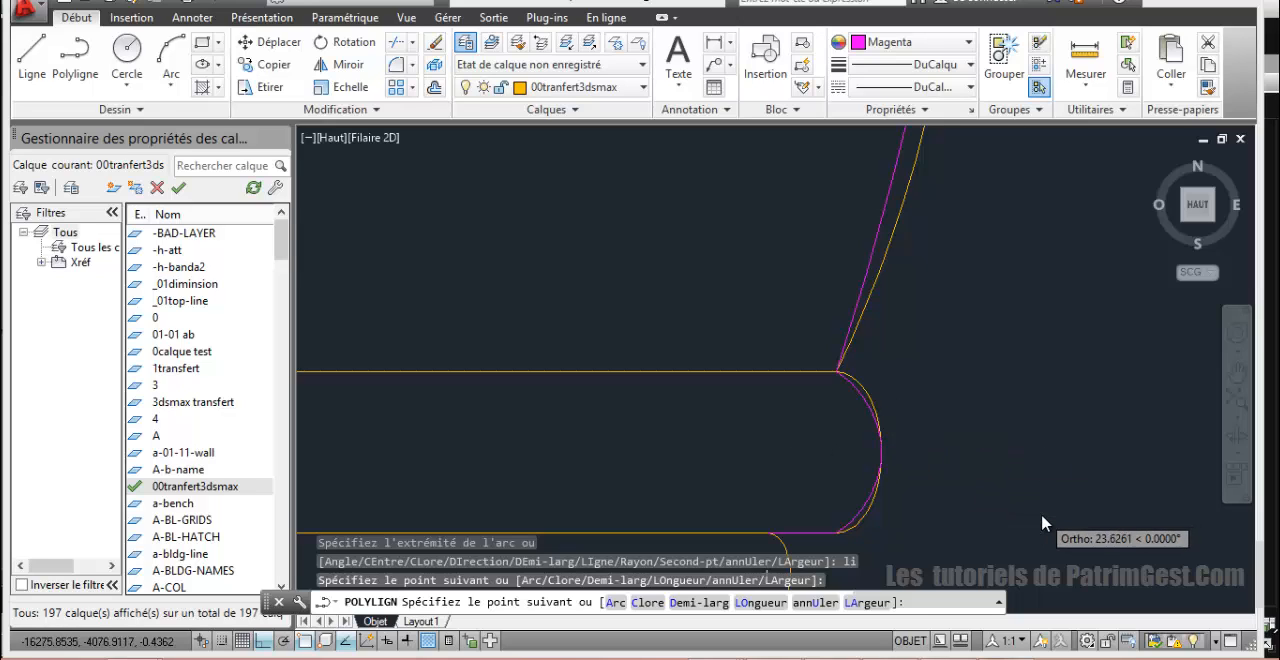
pyautogui.hotkey('ctrl', 'z')
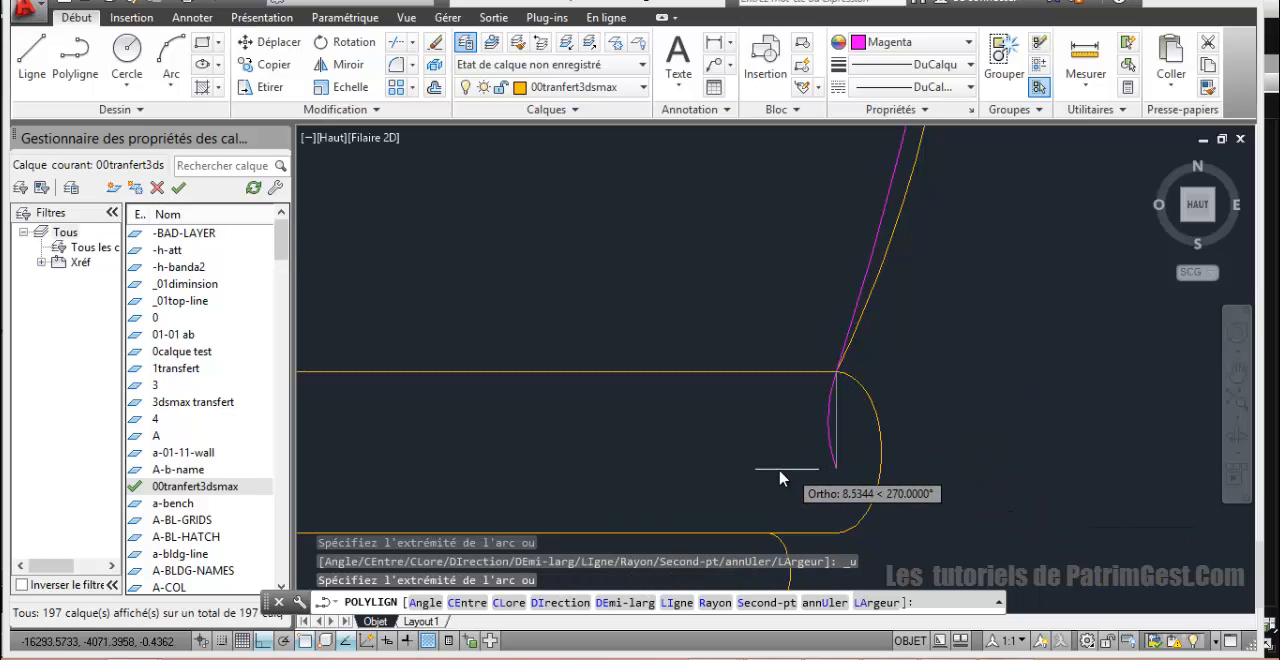
# Step: Redraw the three-point arc around the upper collar ring's right end, through its outermost point to its lower corner
pyautogui.write('li')
pyautogui.press('Return')
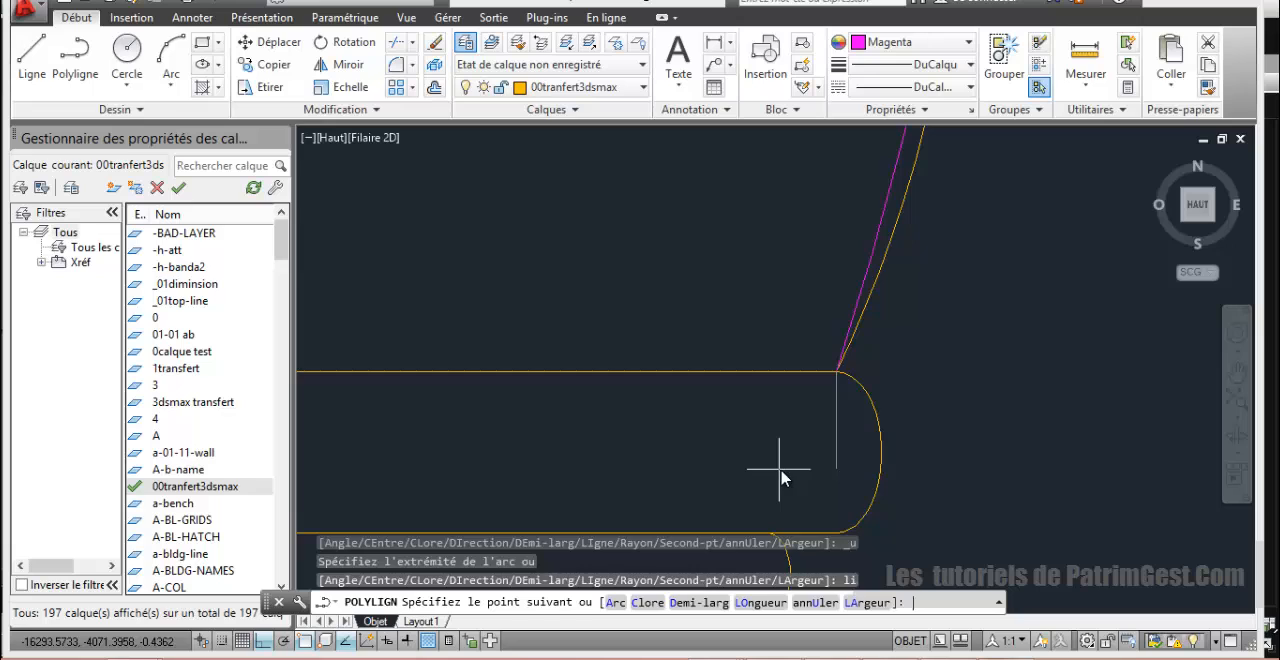
pyautogui.scroll(-6, 781, 478)
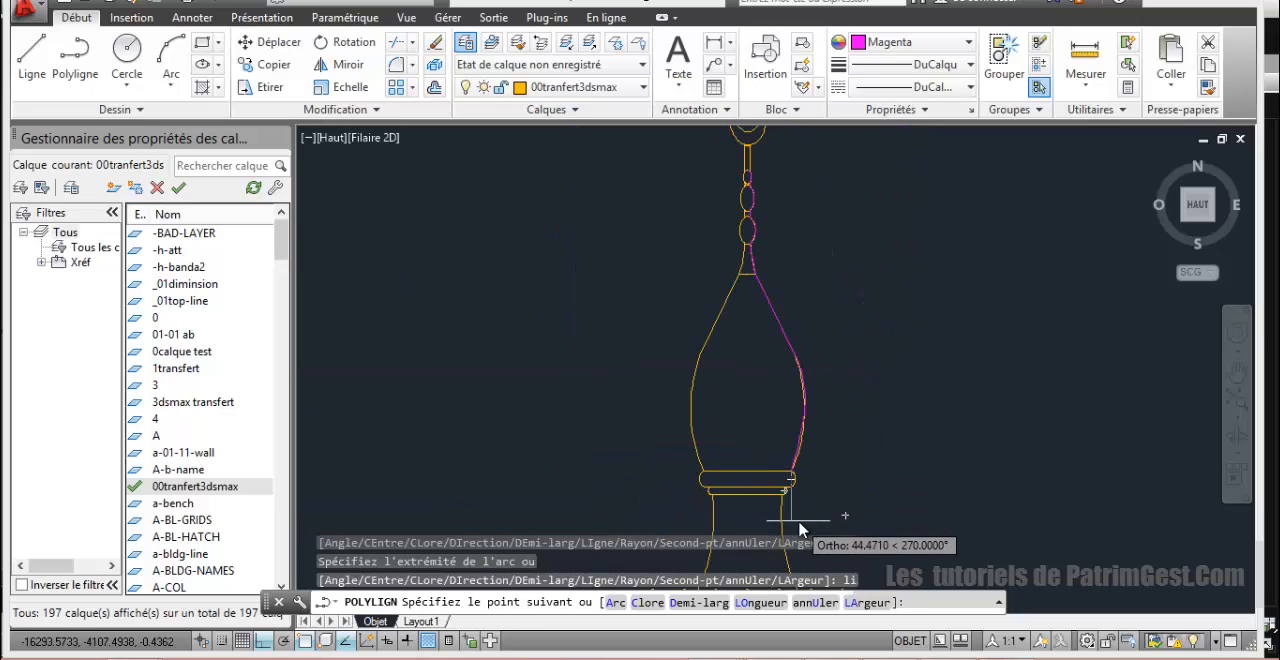
pyautogui.scroll(6, 800, 528)
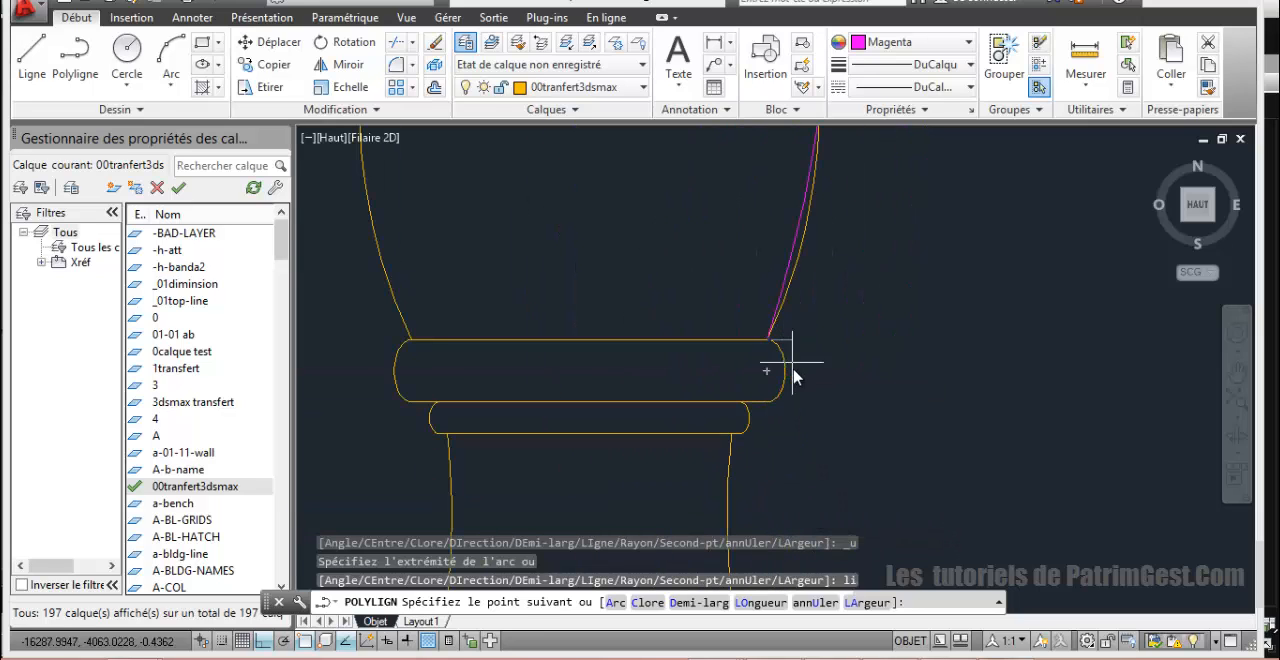
pyautogui.scroll(4, 793, 375)
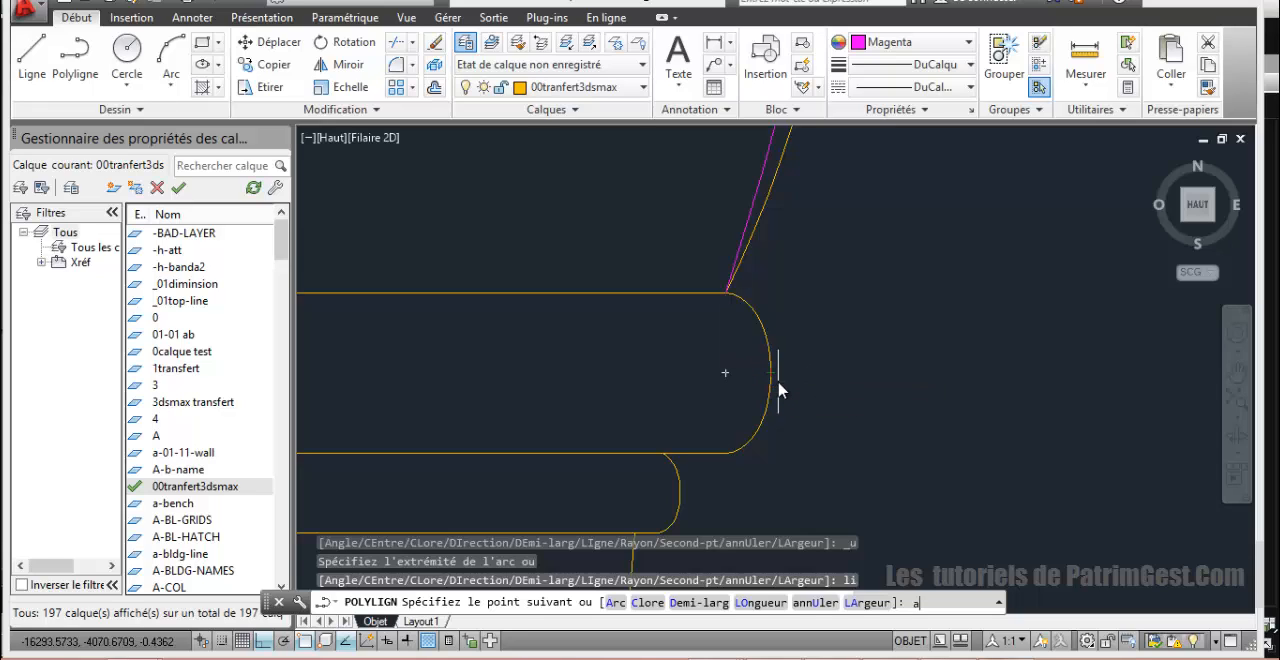
pyautogui.write('a')
pyautogui.press('Return')
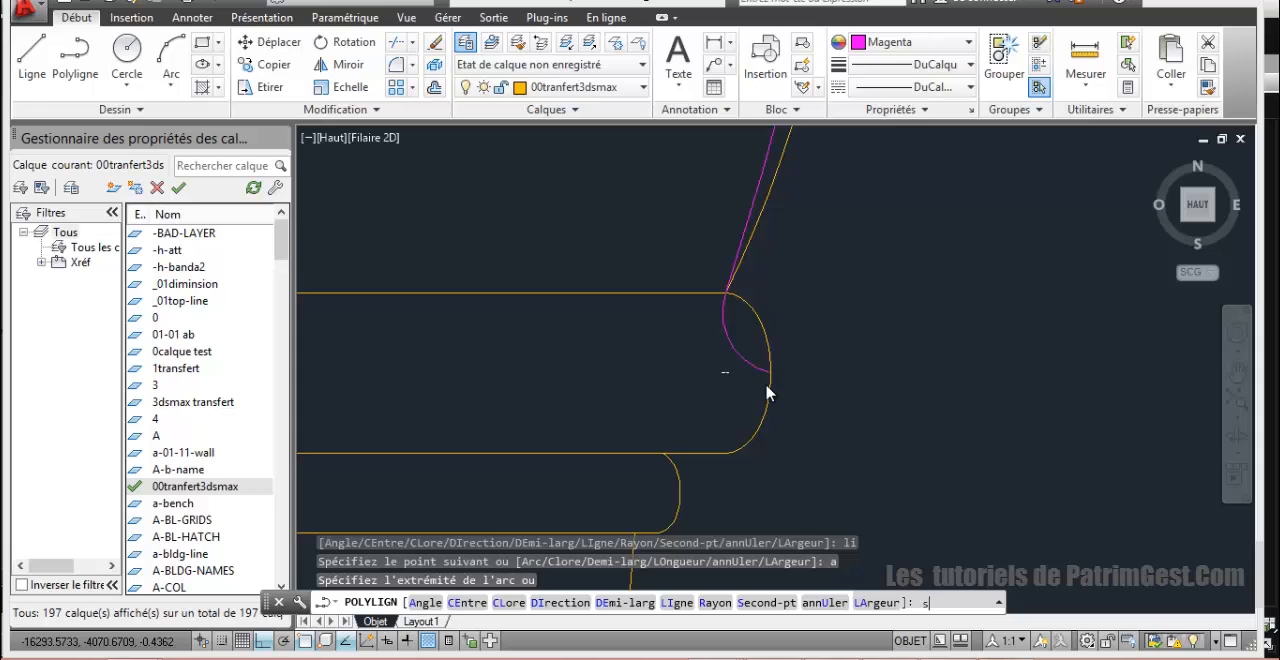
pyautogui.press('Return')
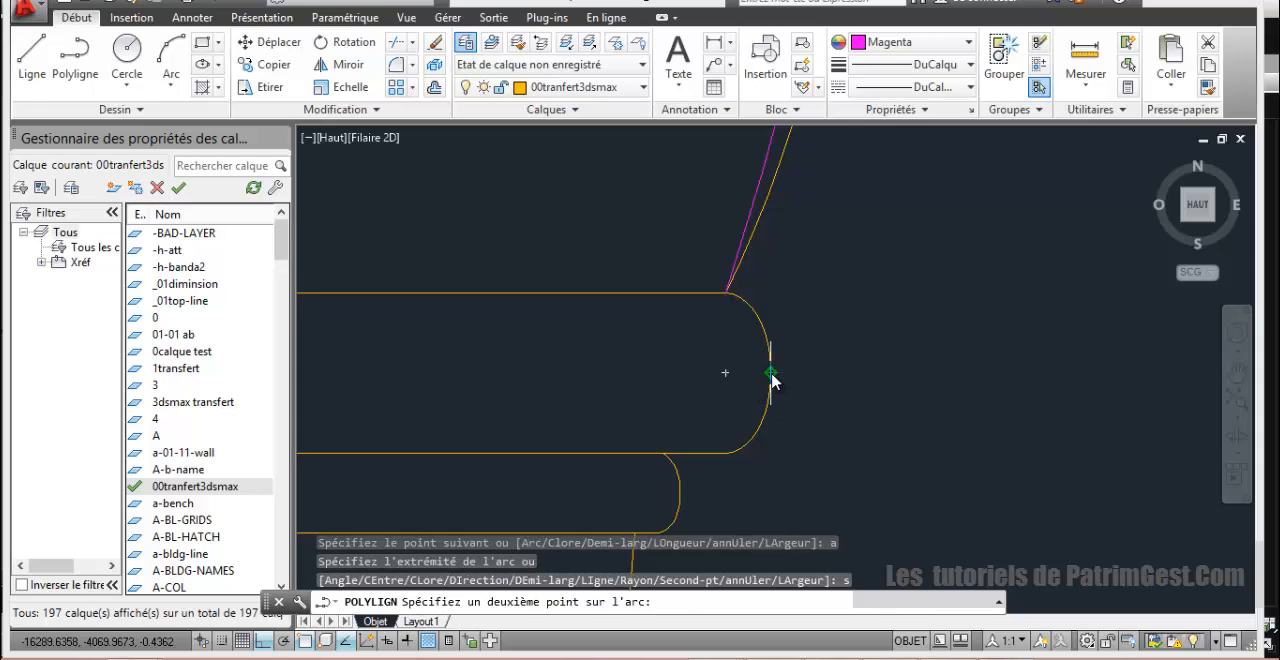
pyautogui.click(771, 377)
pyautogui.click(700, 457)
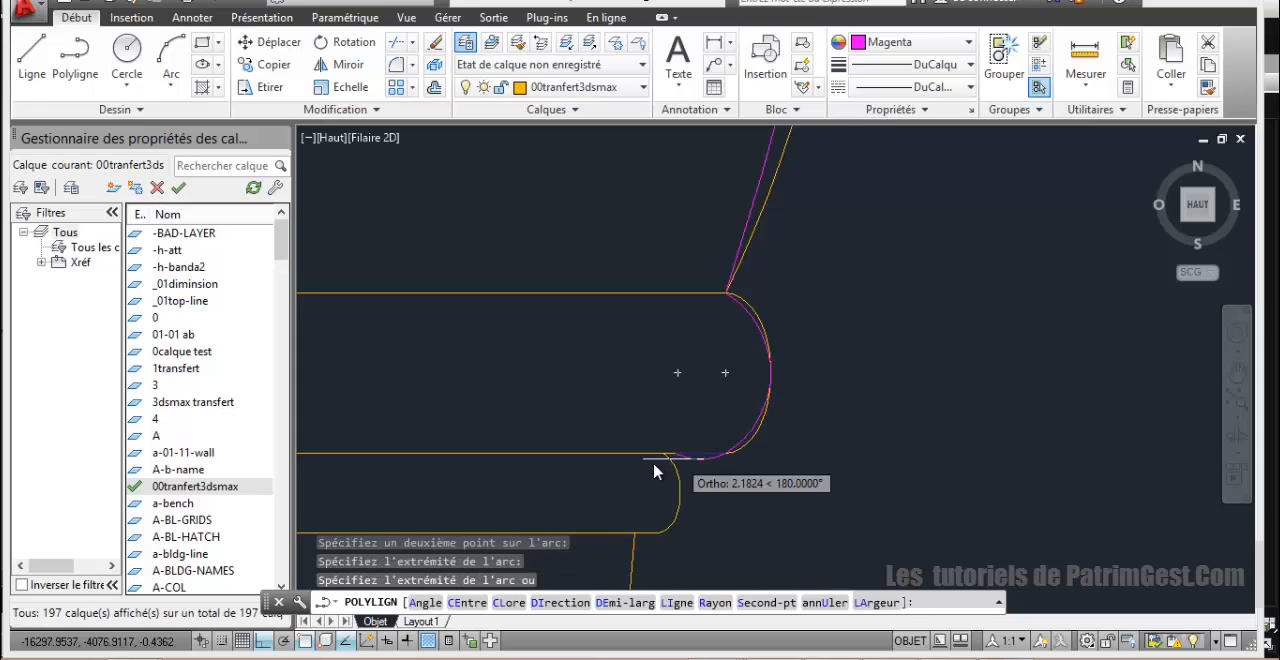
# Step: Add a straight segment inward to the lower collar ring and a three-point arc around that ring's right rounded end
pyautogui.press('Return')
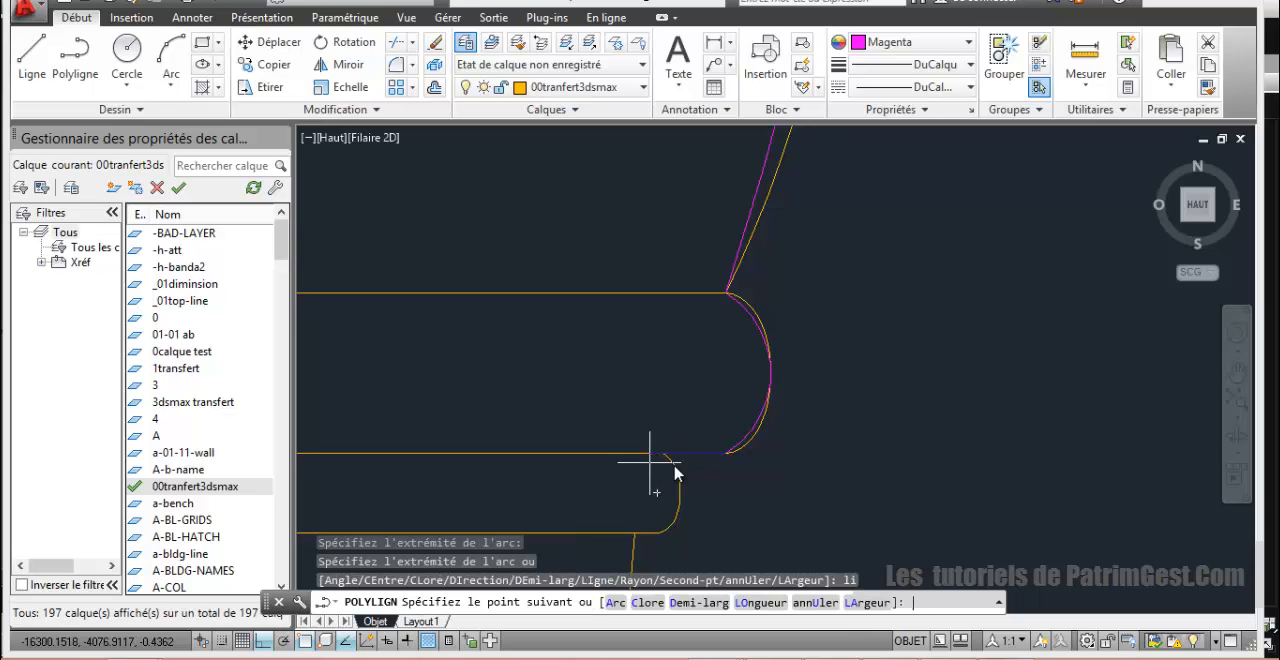
pyautogui.scroll(5, 665, 457)
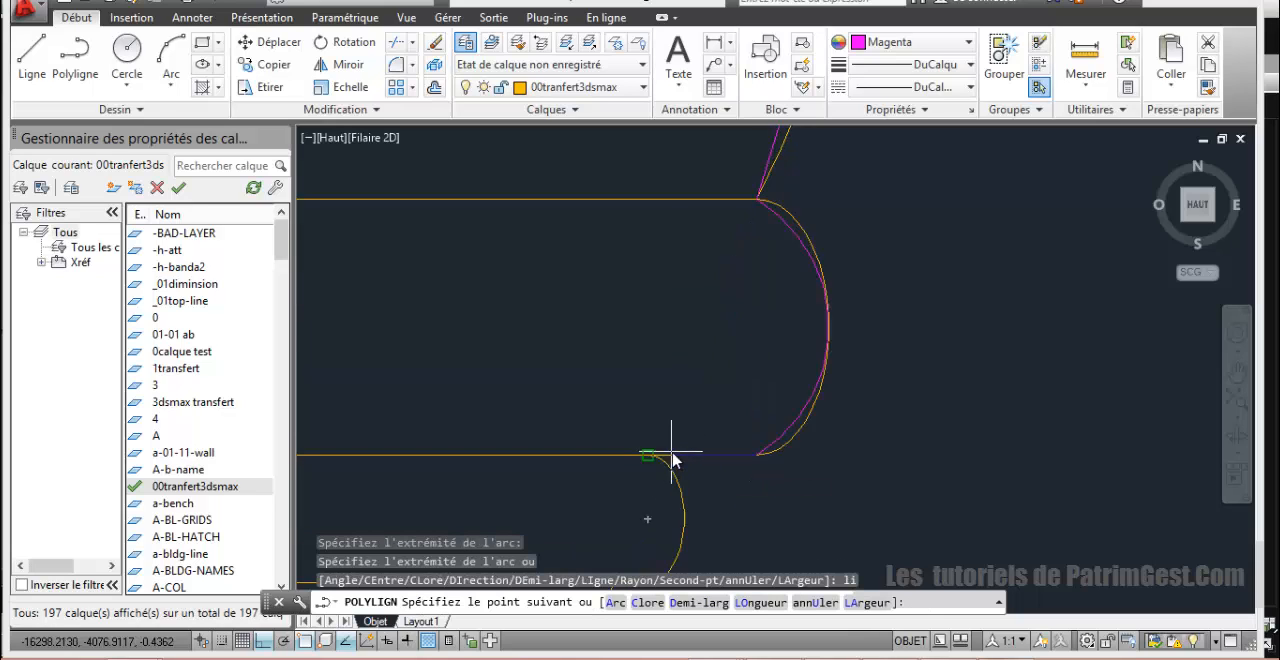
pyautogui.click(618, 465)
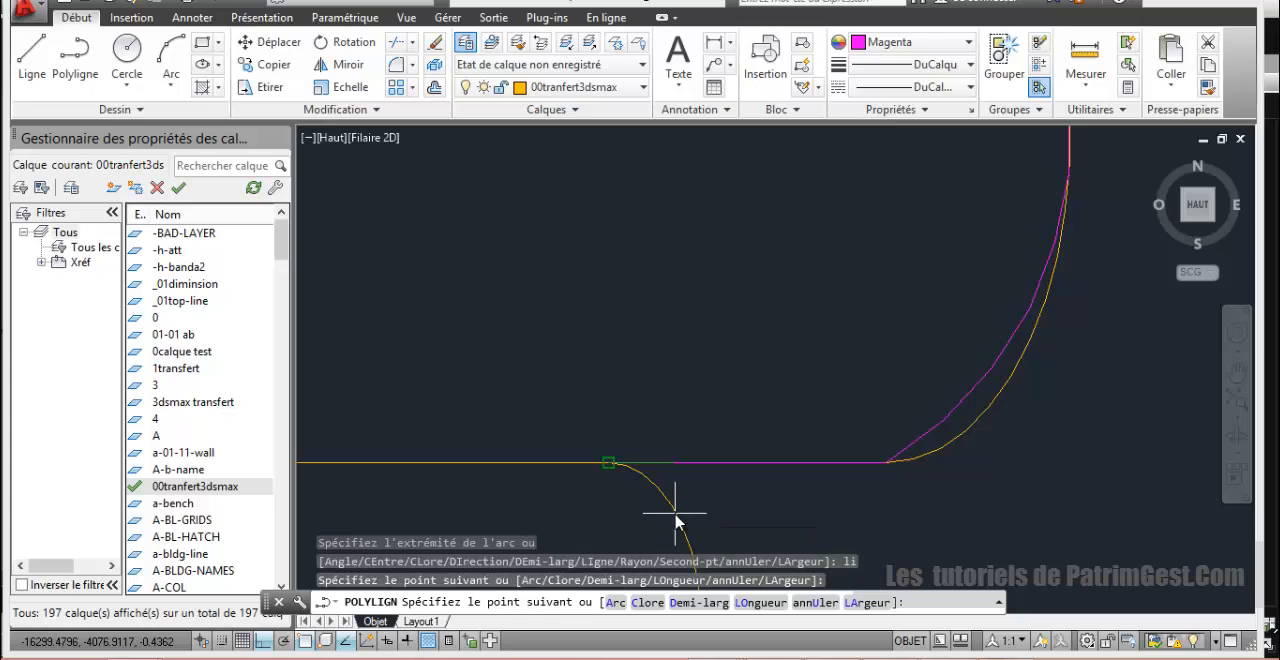
pyautogui.write('a')
pyautogui.press('Return')
pyautogui.scroll(-3, 675, 518)
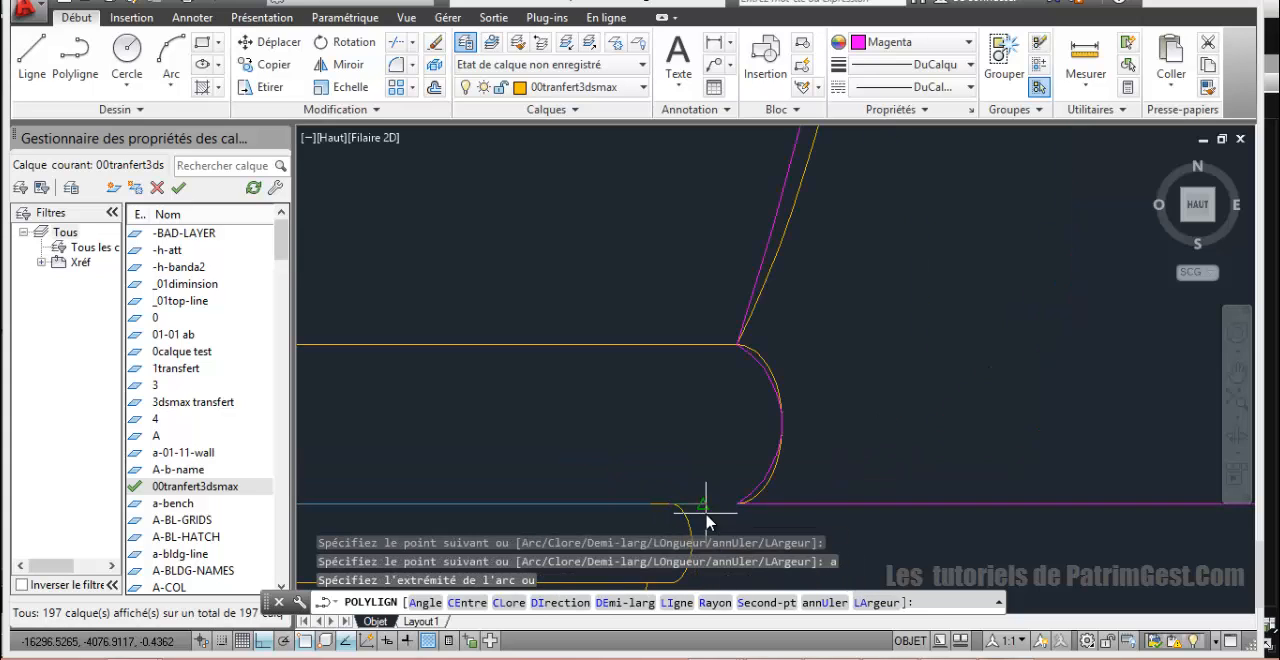
pyautogui.write('s')
pyautogui.press('Return')
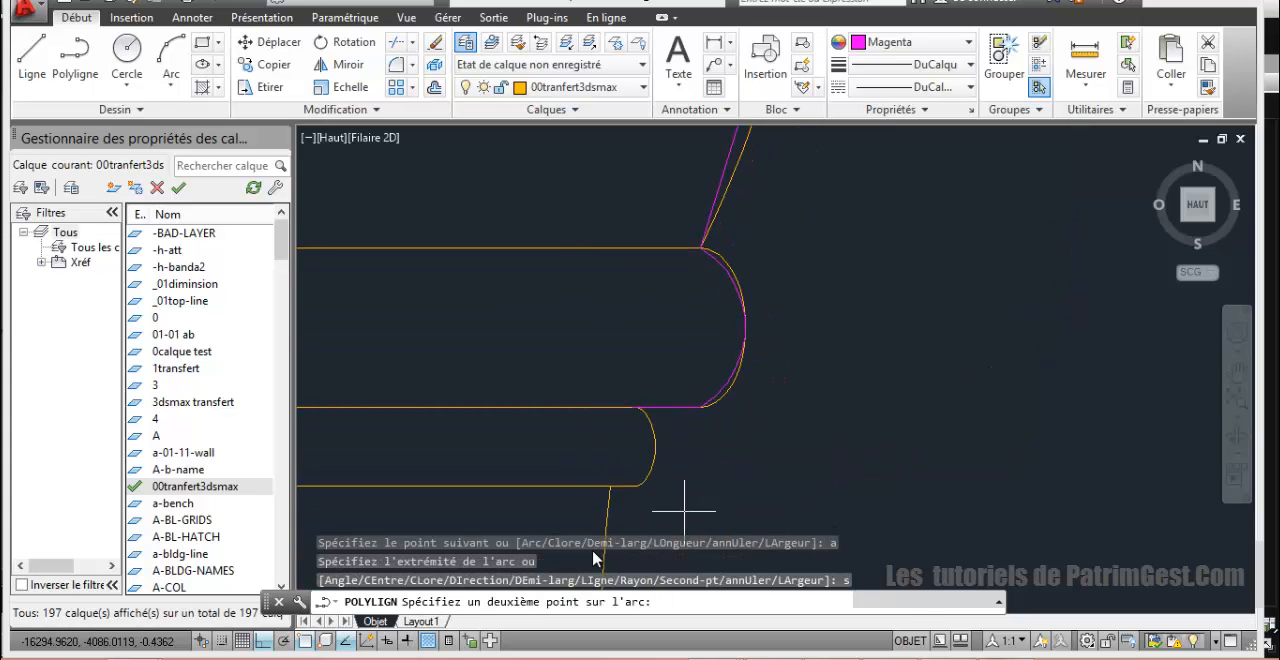
pyautogui.click(656, 457)
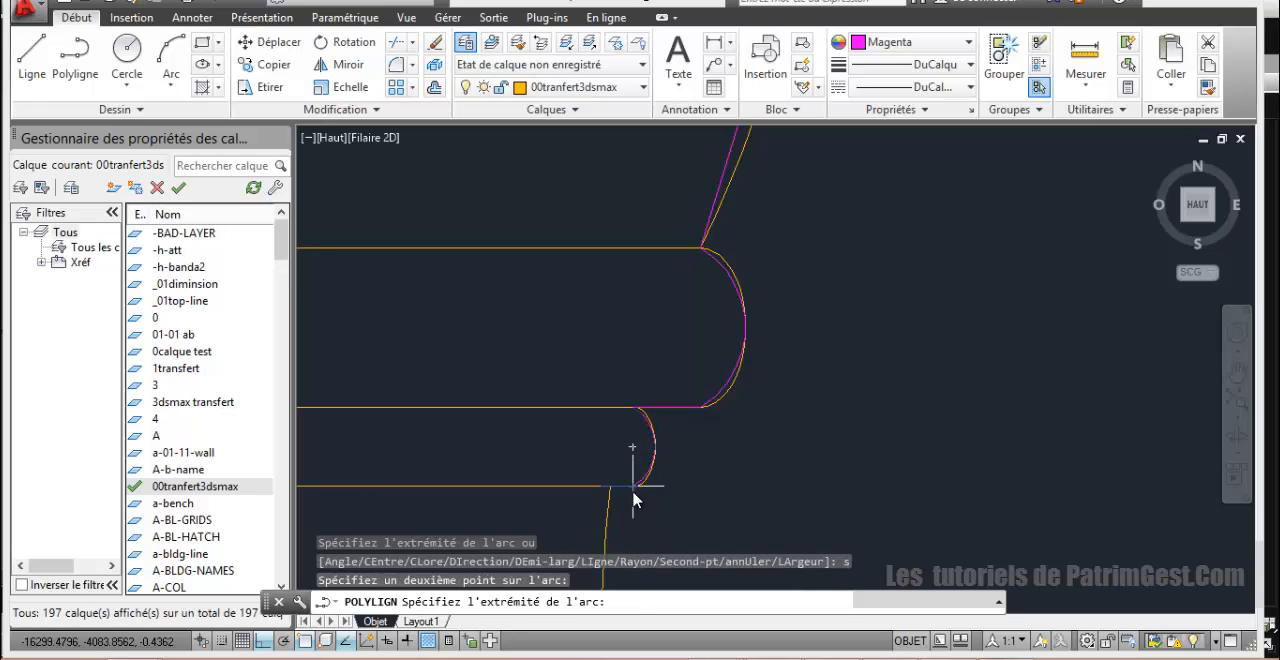
pyautogui.click(607, 492)
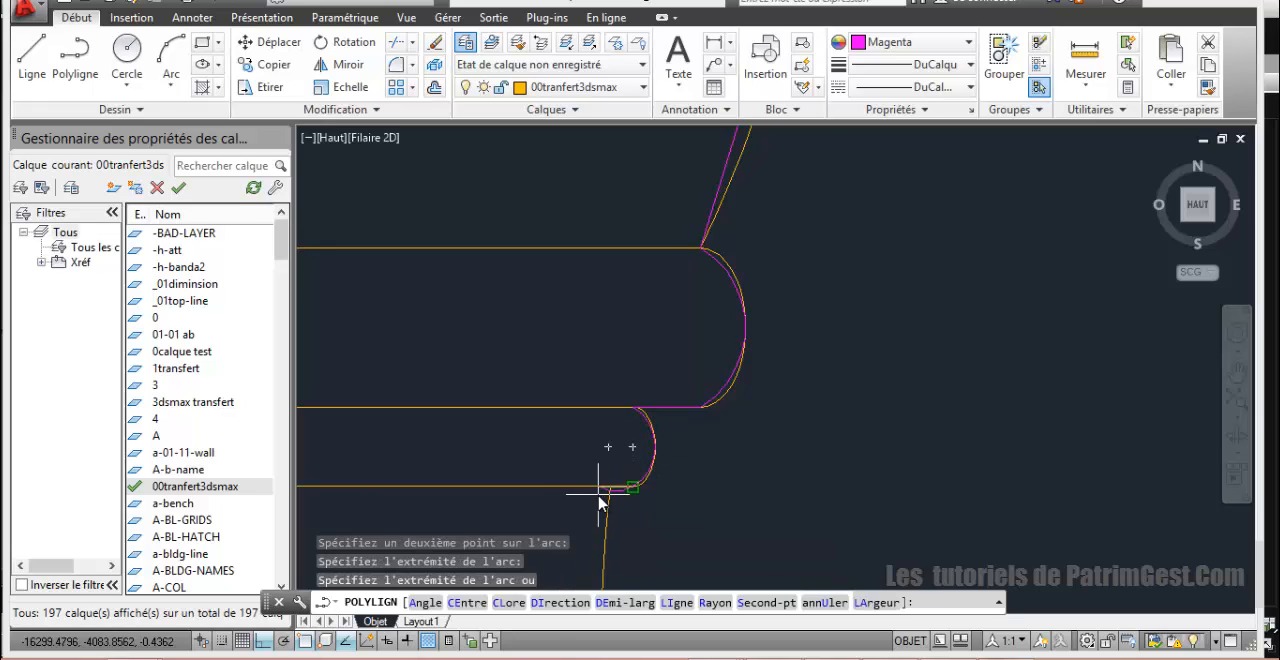
# Step: Add a straight segment along the lower collar ring's underside to the top of the neck's right edge
pyautogui.press('Return')
pyautogui.scroll(5, 582, 456)
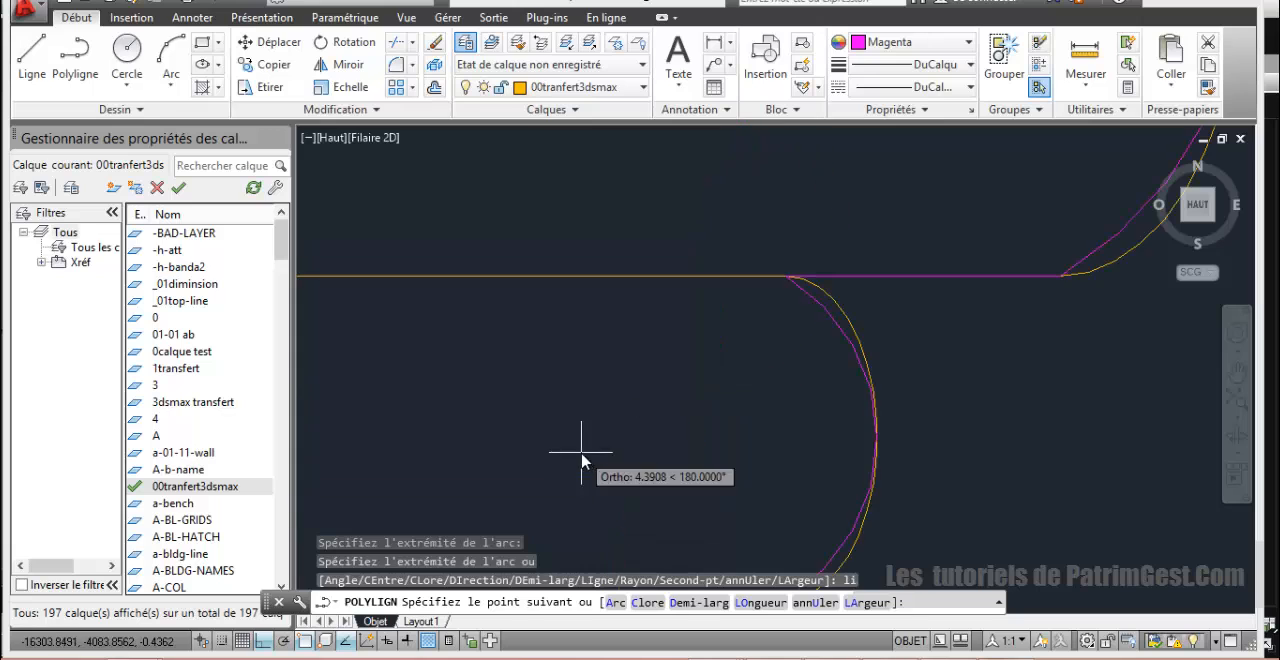
pyautogui.moveTo(648, 485); pyautogui.dragTo(654, 240, button='middle')
pyautogui.click(672, 360)
pyautogui.scroll(-3, 674, 364)
pyautogui.moveTo(668, 376); pyautogui.dragTo(657, 305, button='middle')
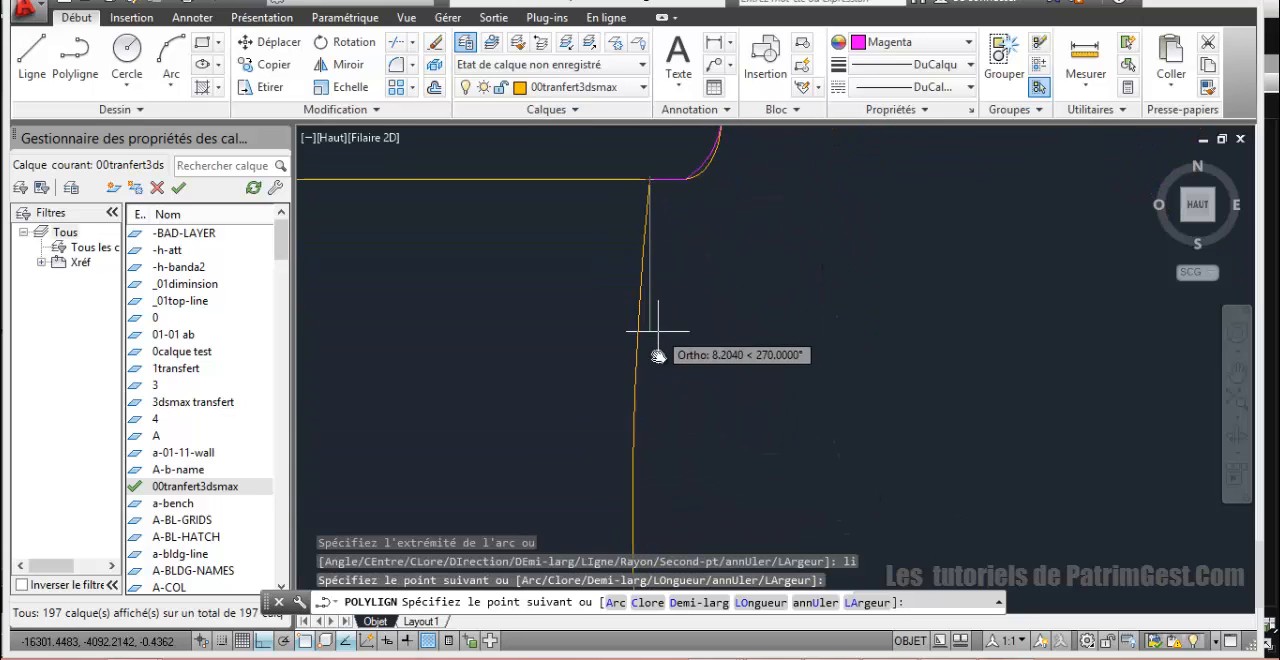
# Step: Try a straight segment from the neck's top to a point on its curved right side, and undo it
pyautogui.scroll(-8, 658, 390)
pyautogui.scroll(-8, 675, 441)
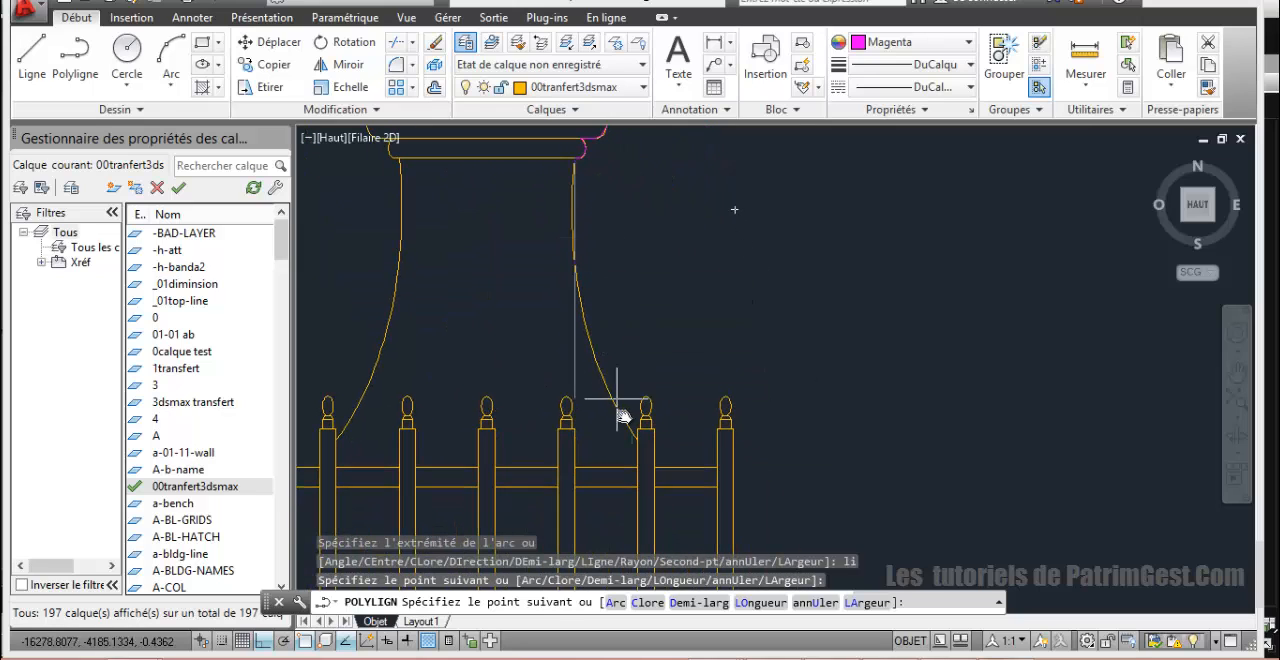
pyautogui.scroll(3, 626, 420)
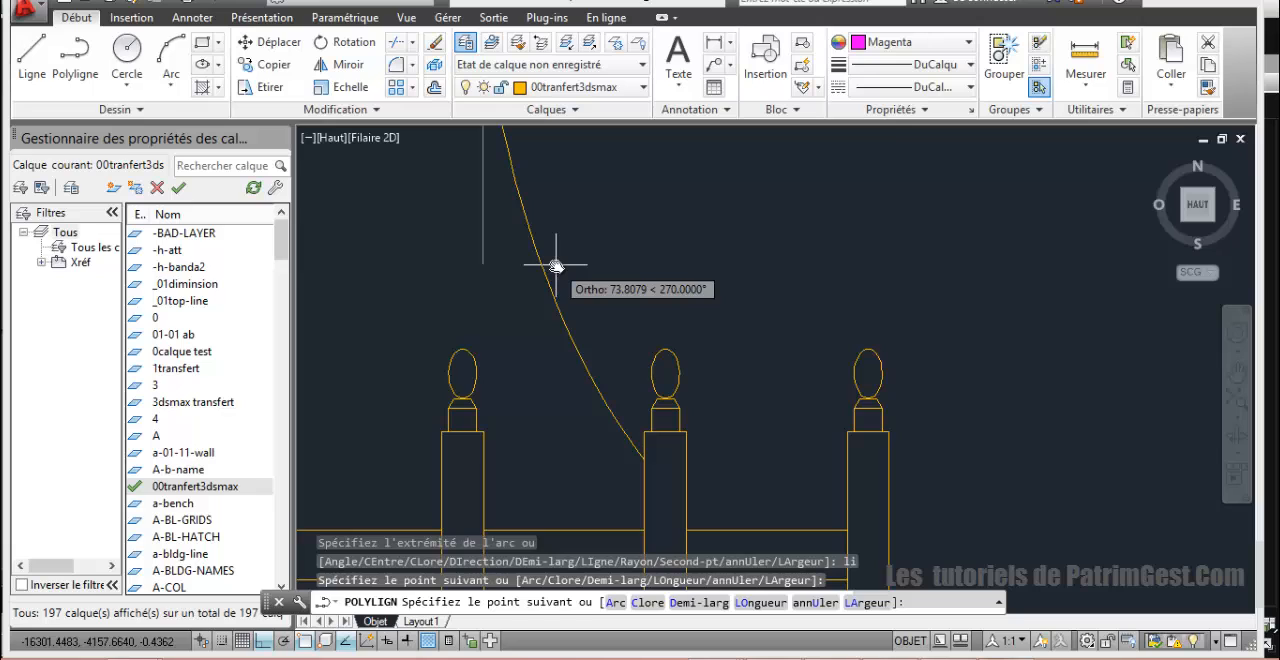
pyautogui.moveTo(556, 266)
pyautogui.mouseDown(button='middle')
pyautogui.moveTo(545, 332)
pyautogui.moveTo(514, 374)
pyautogui.mouseUp(button='middle')
pyautogui.scroll(-3, 527, 384)
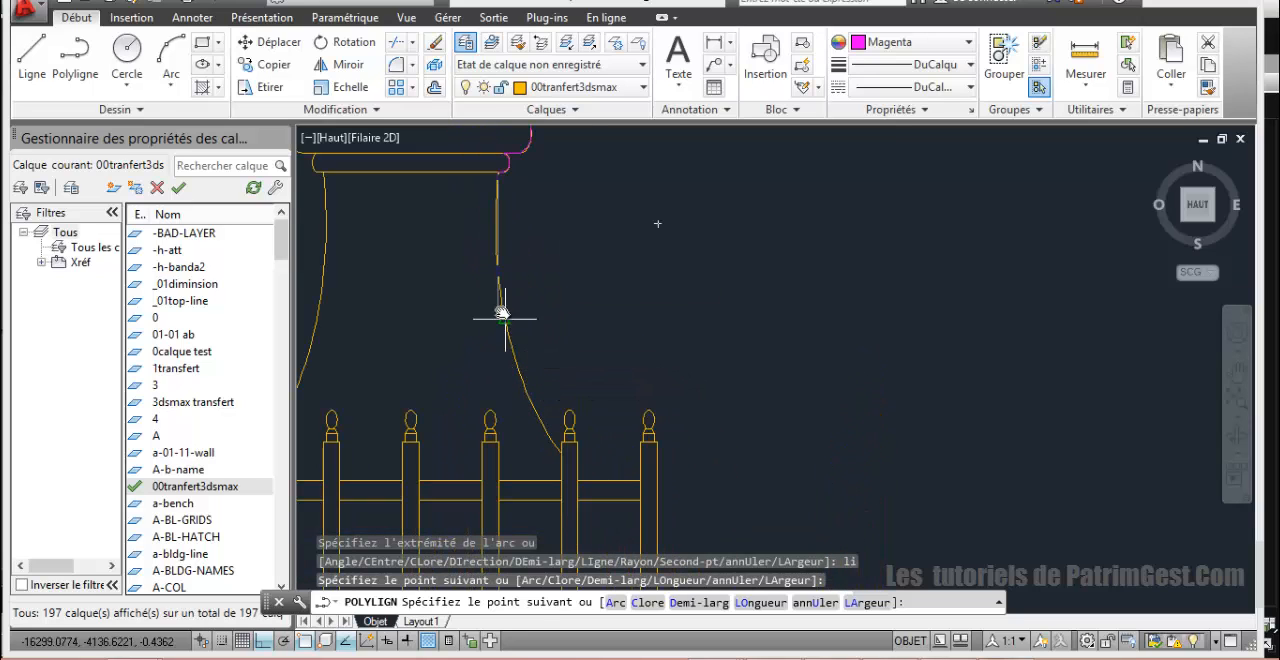
pyautogui.click(501, 314)
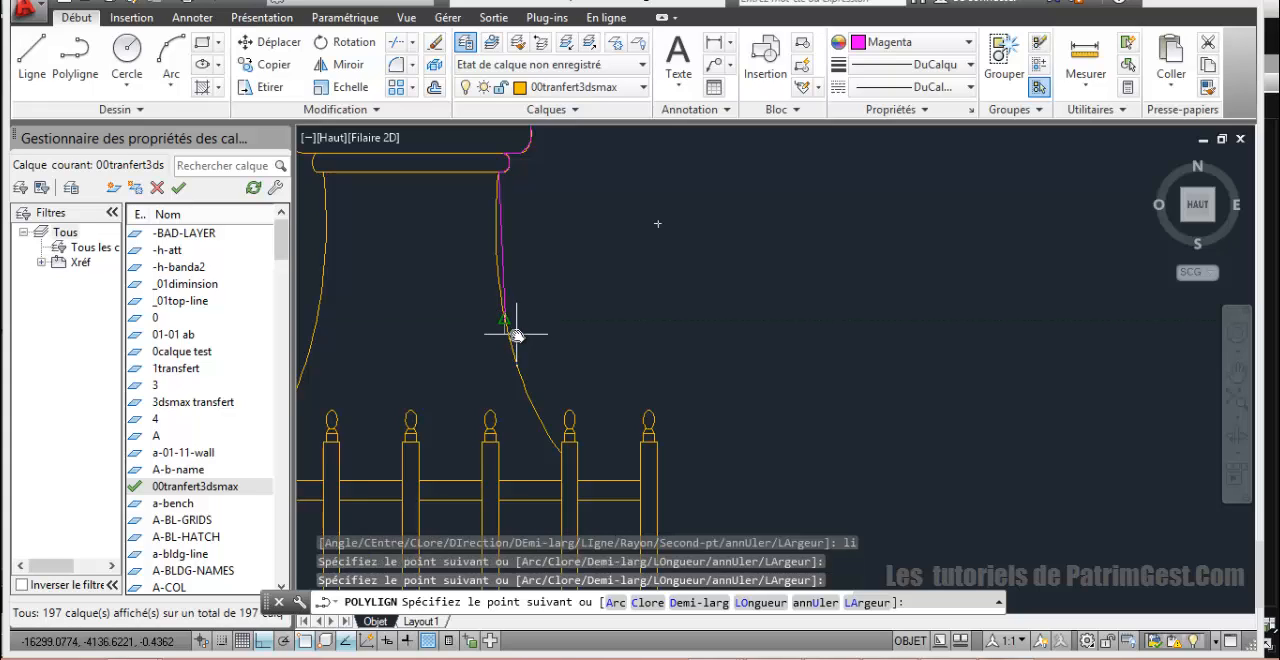
pyautogui.hotkey('ctrl', 'z')
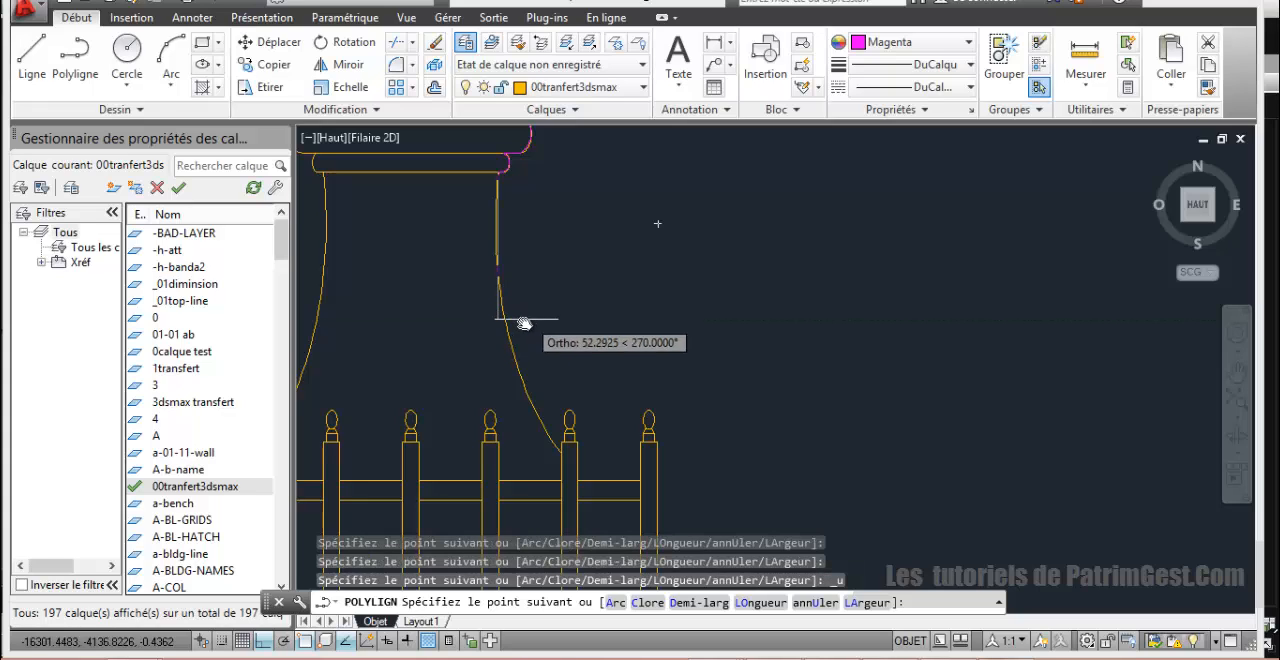
# Step: Add a three-point arc along the neck's curved right side, down to where it meets the upper balustrade
pyautogui.write('a')
pyautogui.press('Return')
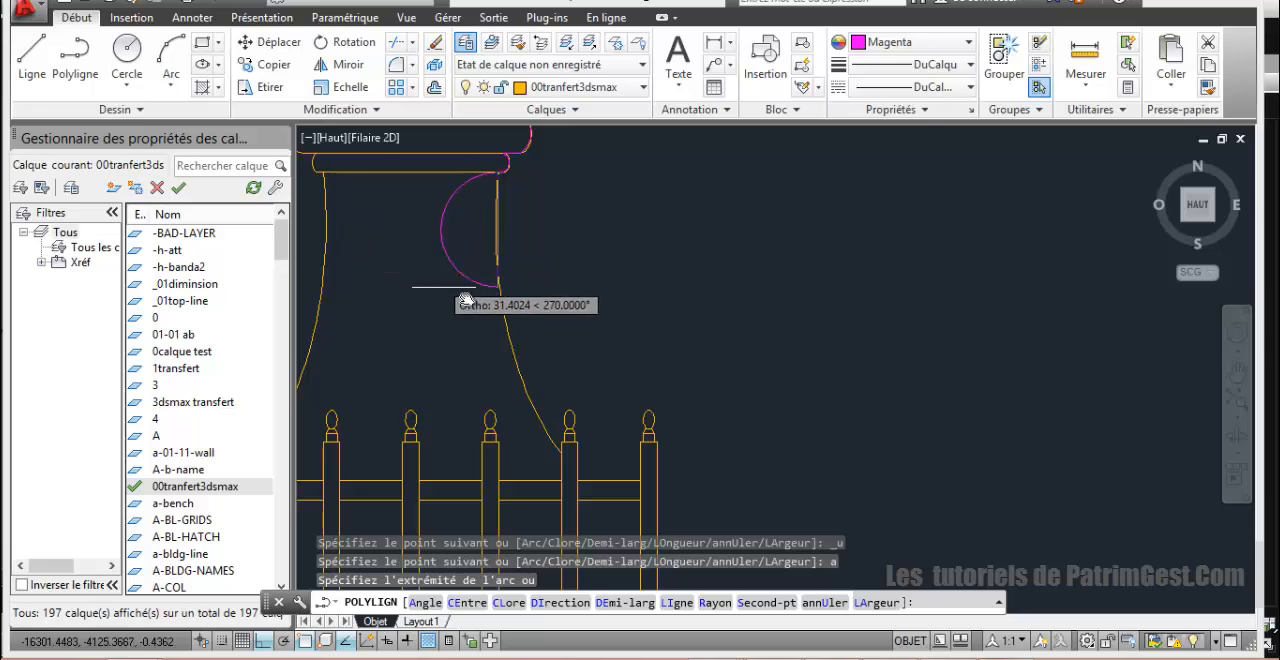
pyautogui.write('s')
pyautogui.press('Return')
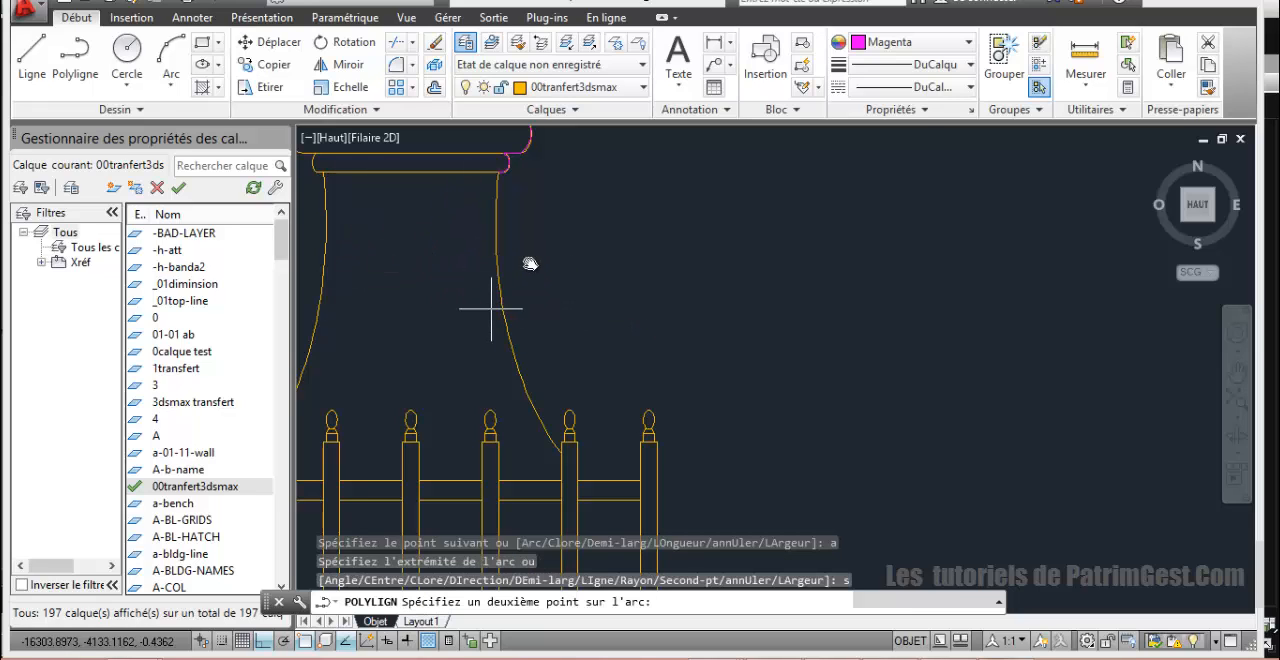
pyautogui.click(506, 320)
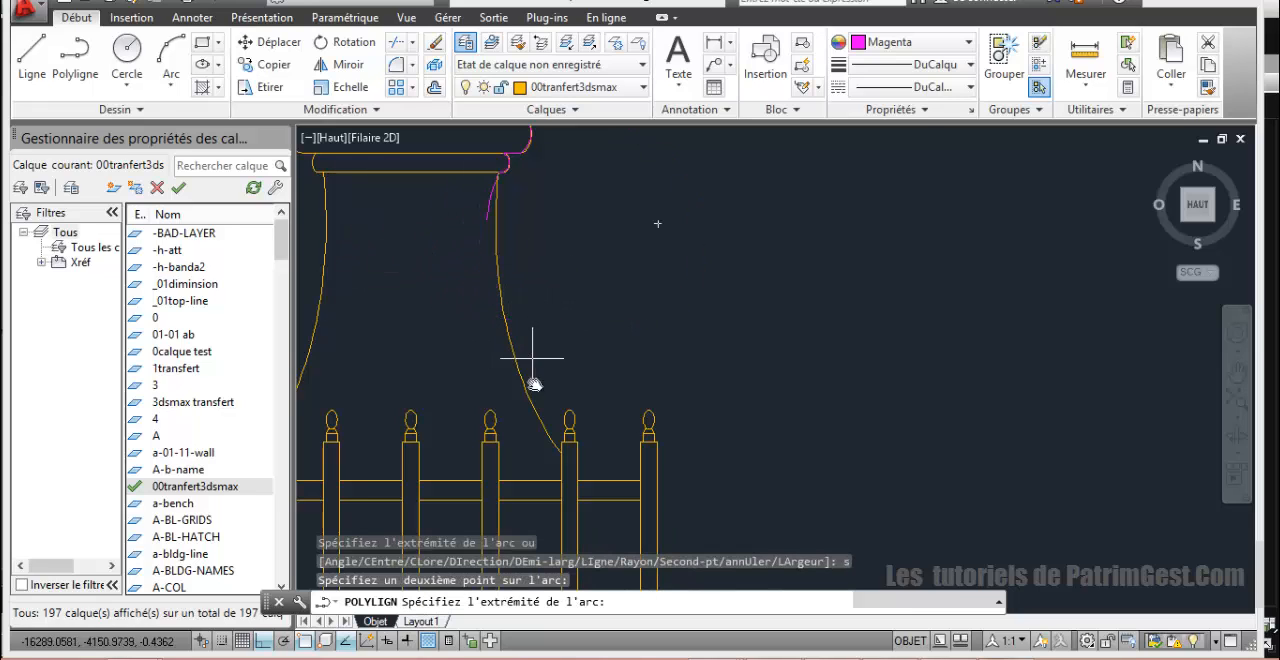
pyautogui.click(561, 461)
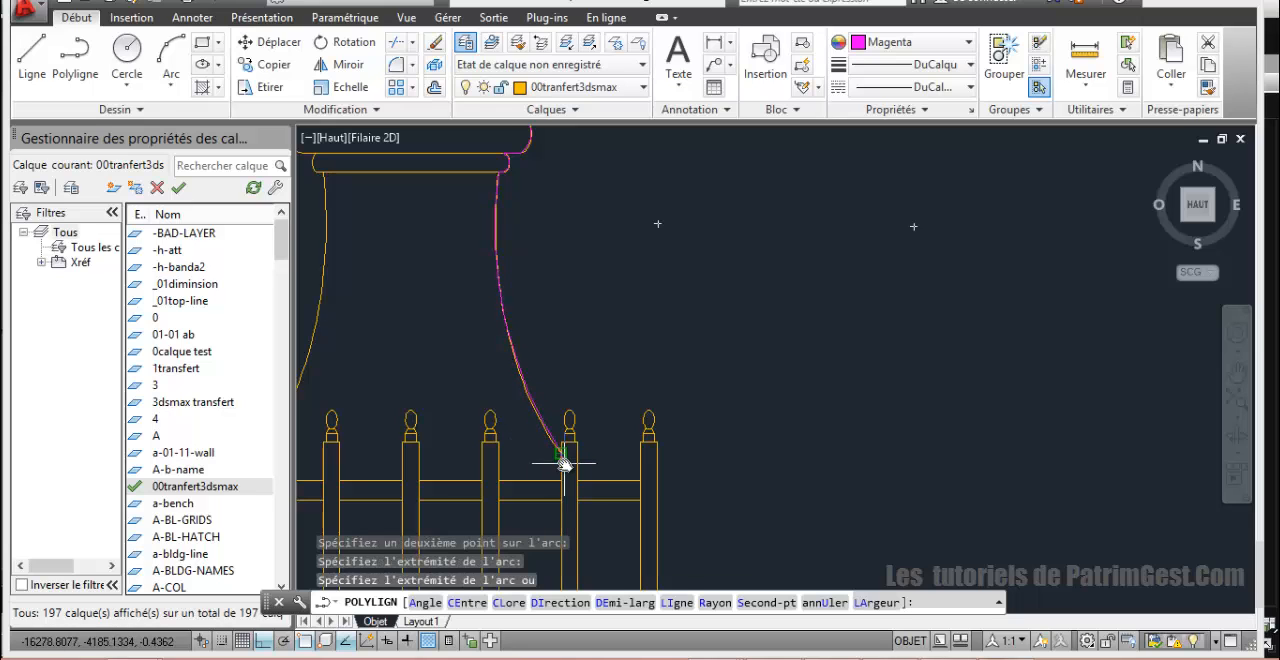
# Step: Add a straight vertical segment from the neck's lower end down to the base line of the upper balustrade
pyautogui.scroll(-4, 565, 470)
pyautogui.moveTo(570, 476); pyautogui.dragTo(531, 309, button='middle')
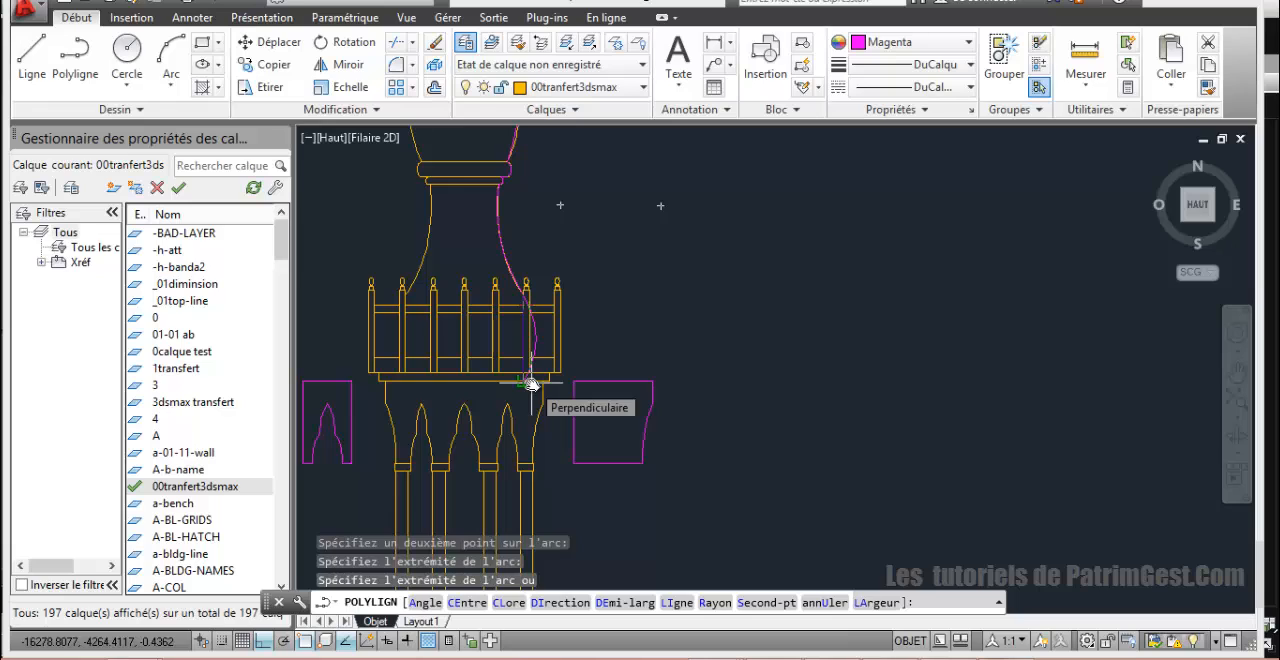
pyautogui.write('li')
pyautogui.press('Return')
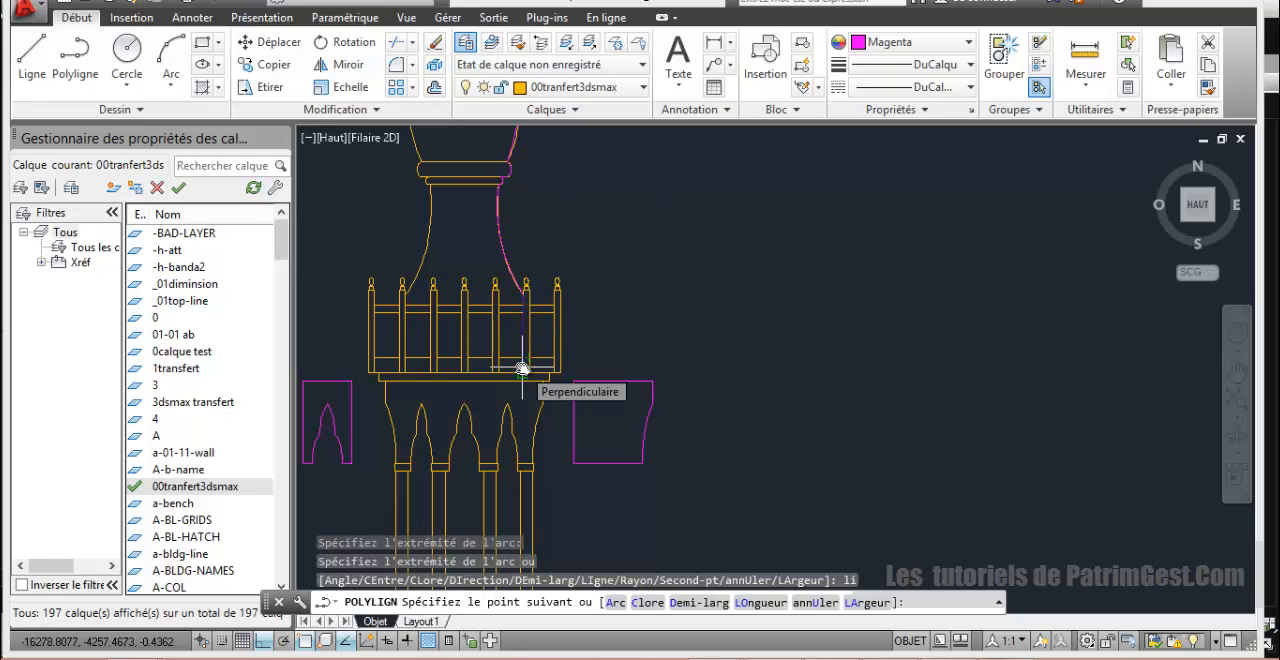
pyautogui.click(522, 369)
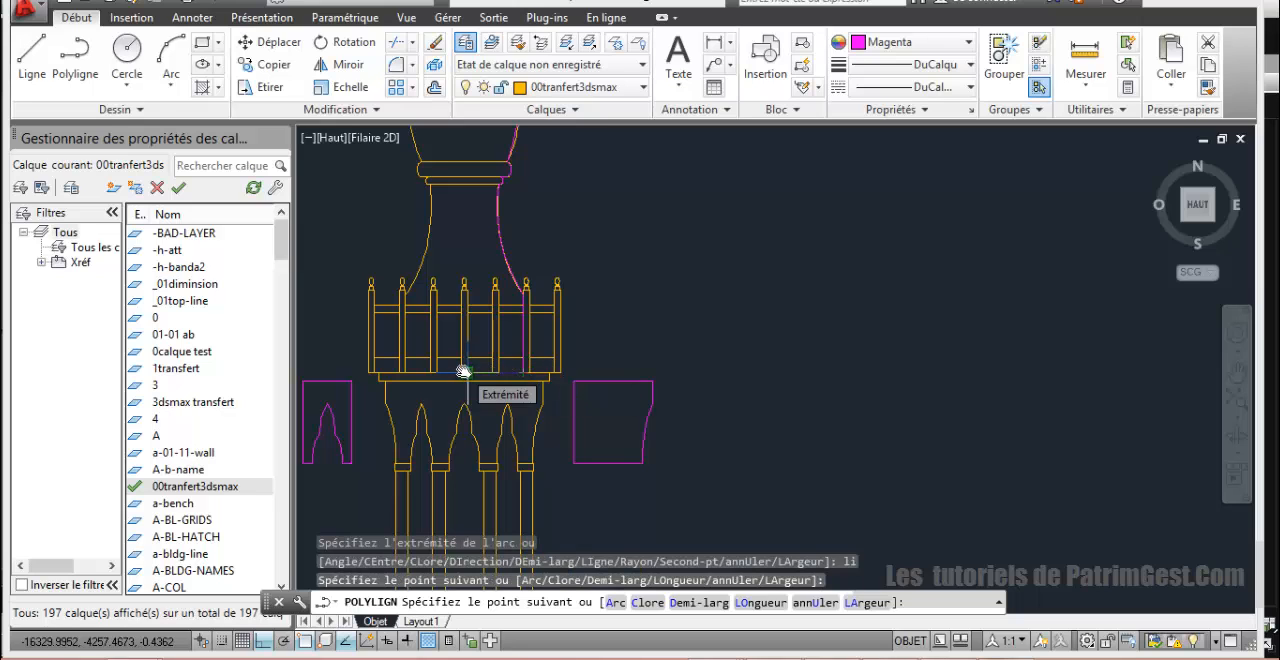
# Step: Run the polyline along the balustrade base to the central axis, then up the axis to the spire's starting point, and finish it
pyautogui.scroll(-5, 463, 371)
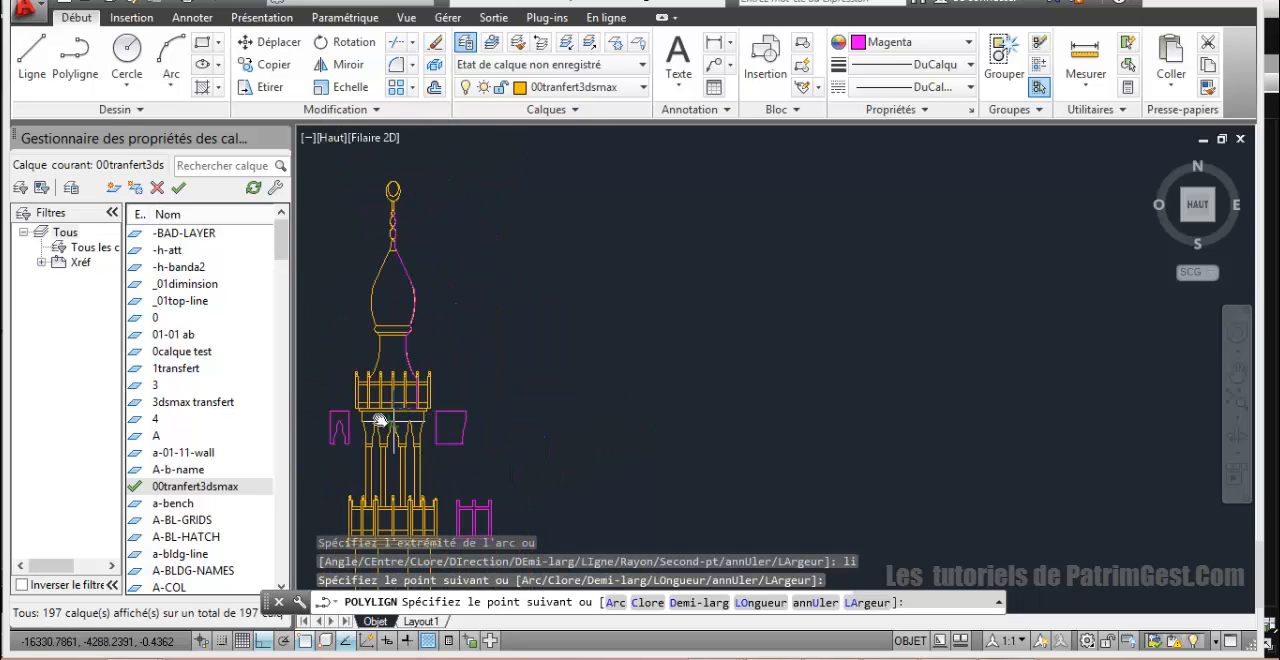
pyautogui.scroll(5, 380, 420)
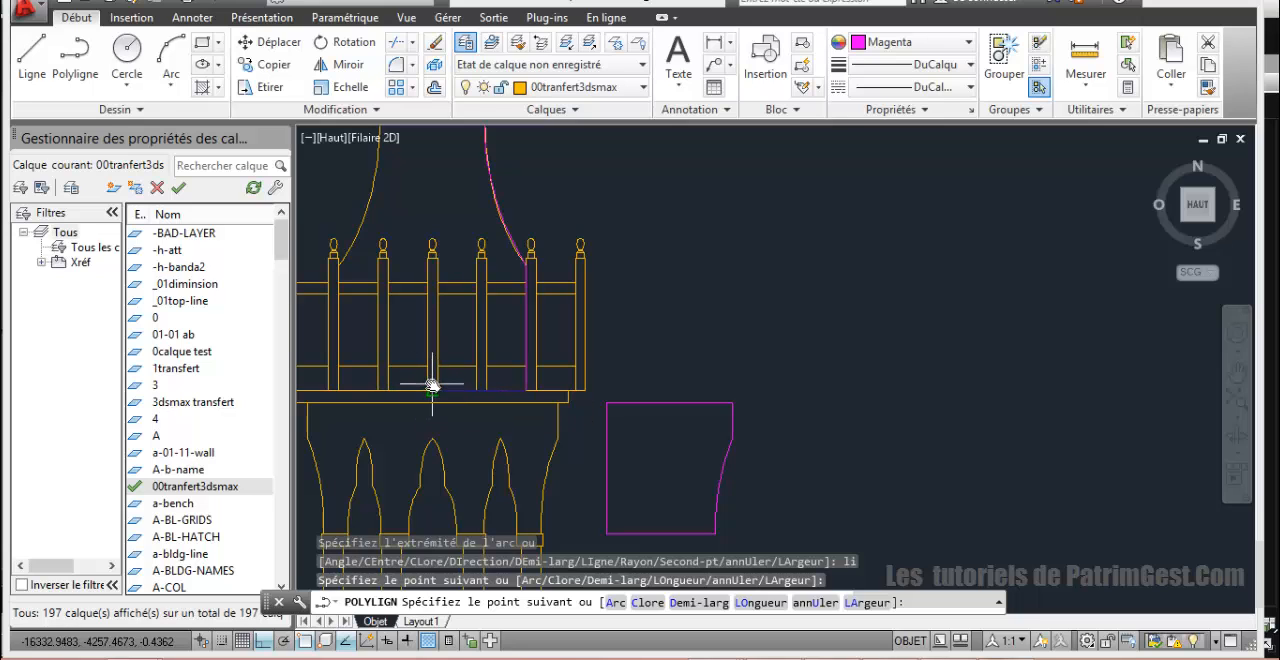
pyautogui.click(432, 385)
pyautogui.scroll(4, 428, 171)
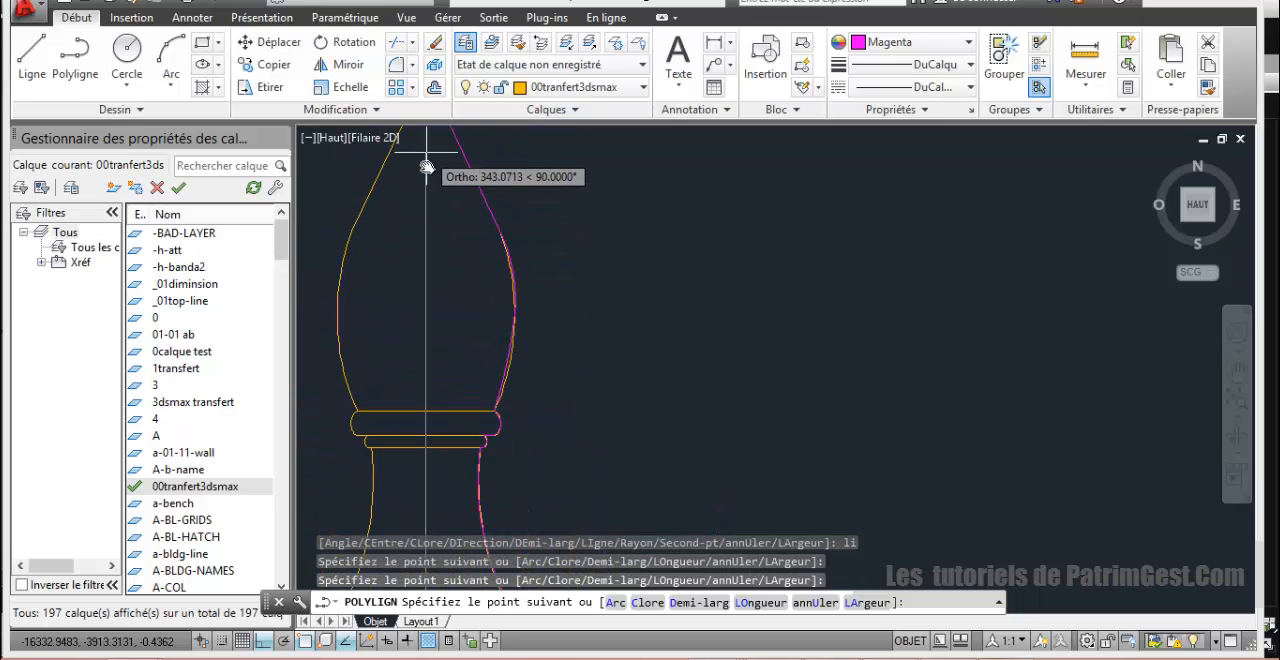
pyautogui.scroll(-4, 427, 167)
pyautogui.scroll(5, 425, 320)
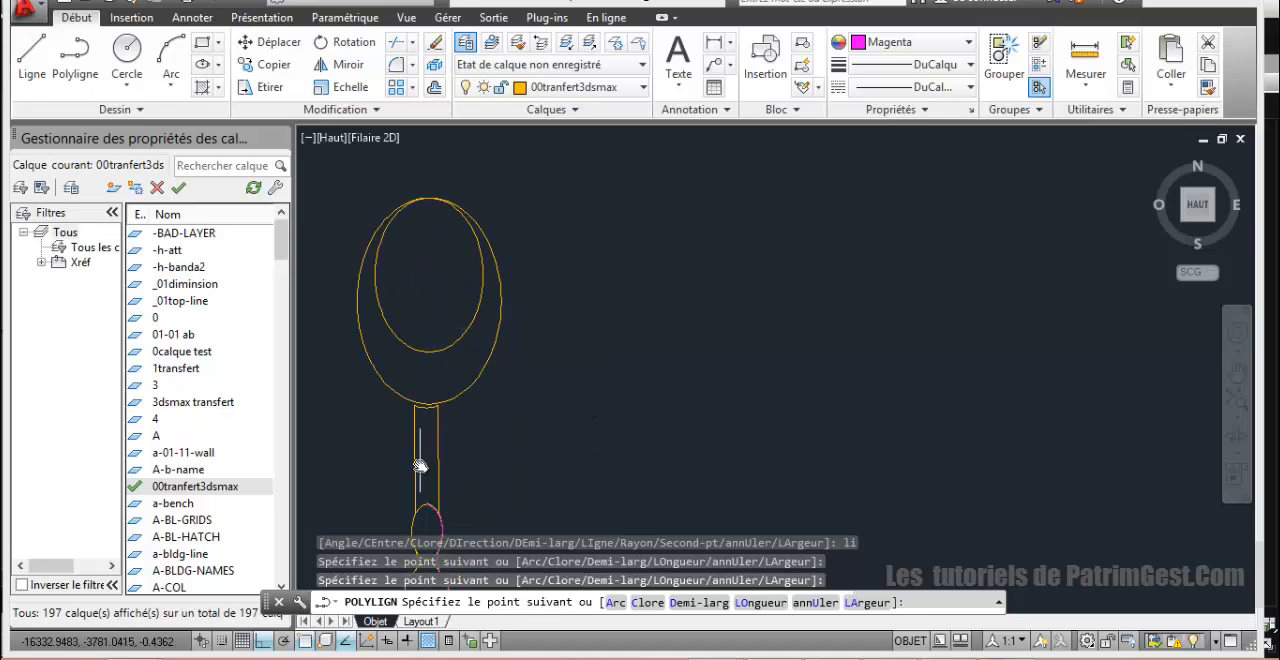
pyautogui.rightClick(532, 460)
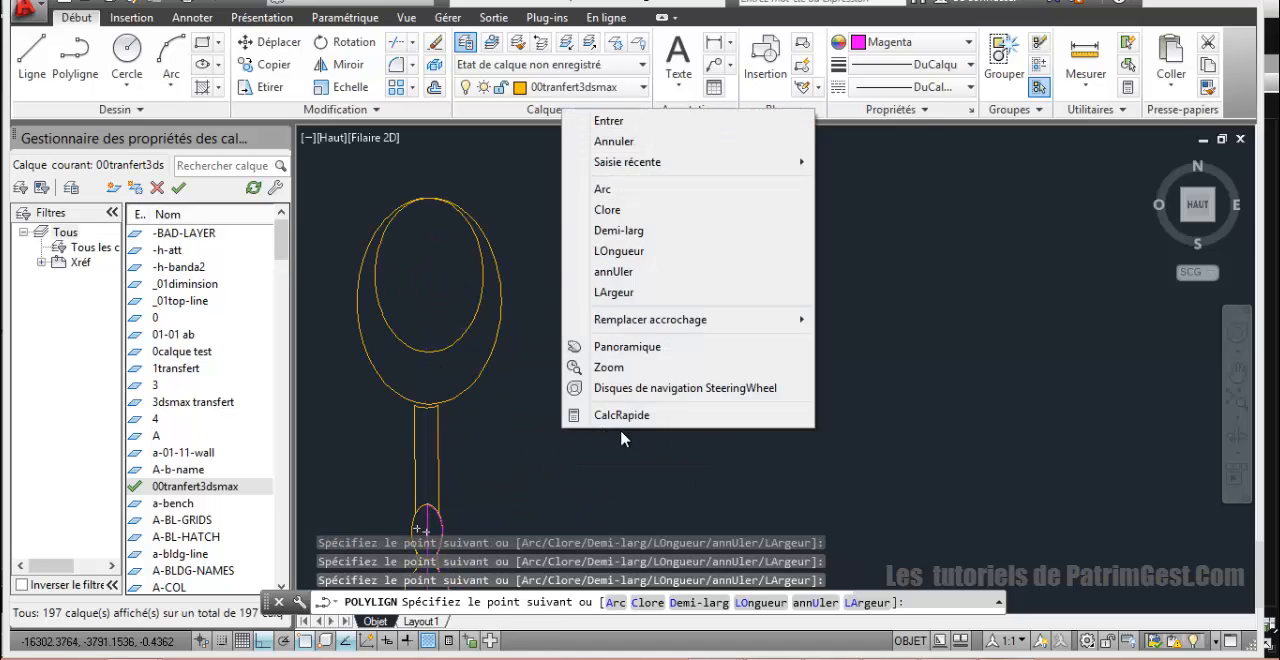
pyautogui.click(628, 122)
# Step: Move the finished spire, bulb and neck half-profile into the empty space to the right of the minaret
pyautogui.scroll(-2, 553, 380)
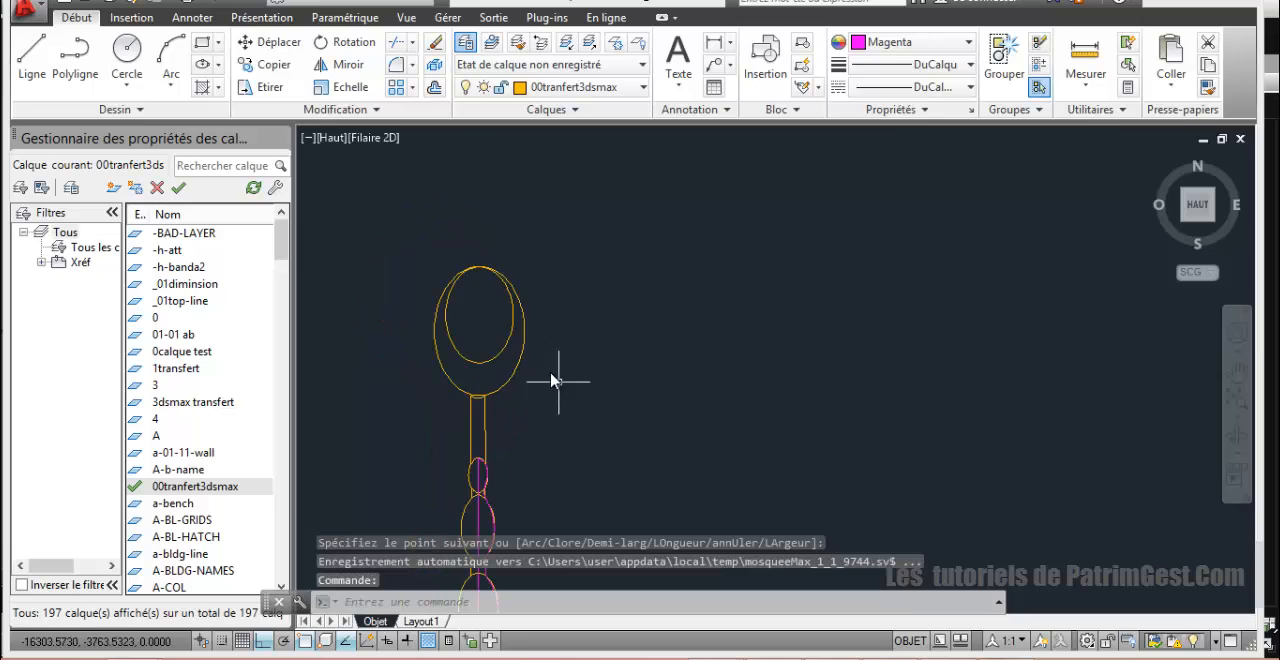
pyautogui.scroll(-2, 554, 338)
pyautogui.moveTo(557, 346); pyautogui.dragTo(542, 313, button='middle')
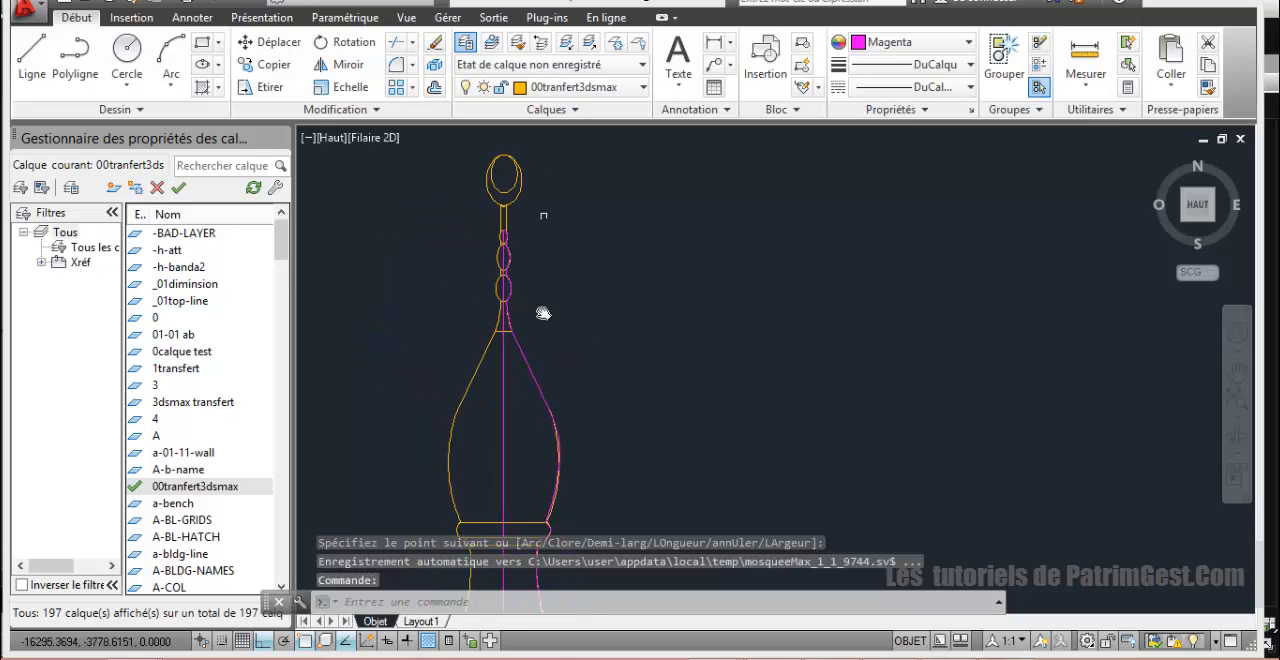
pyautogui.click(534, 381)
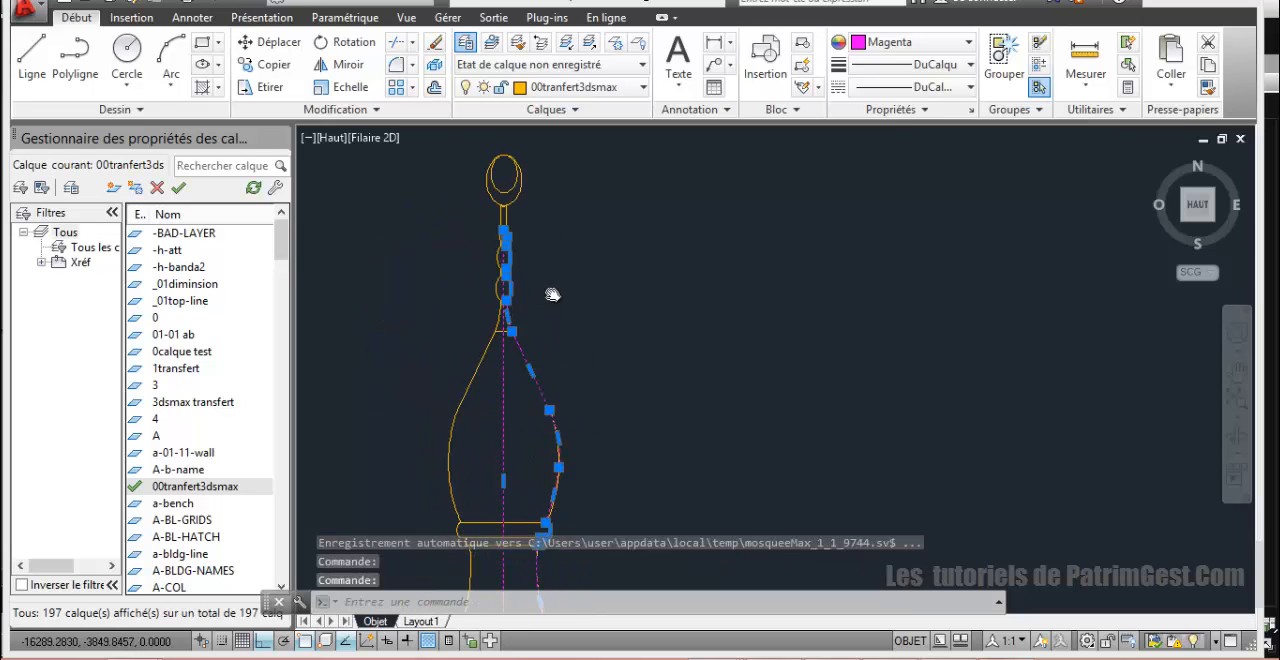
pyautogui.scroll(-4, 607, 332)
pyautogui.moveTo(621, 335); pyautogui.dragTo(588, 233, button='middle')
pyautogui.scroll(2, 629, 302)
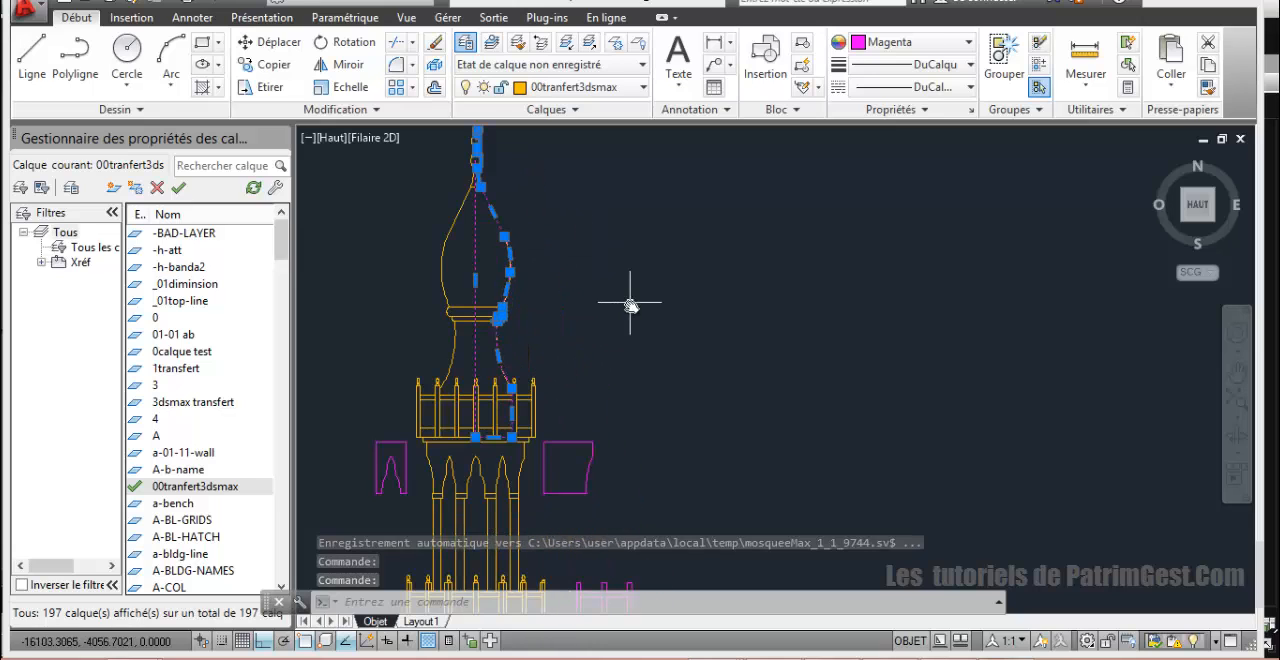
pyautogui.moveTo(620, 328); pyautogui.dragTo(623, 263, button='middle')
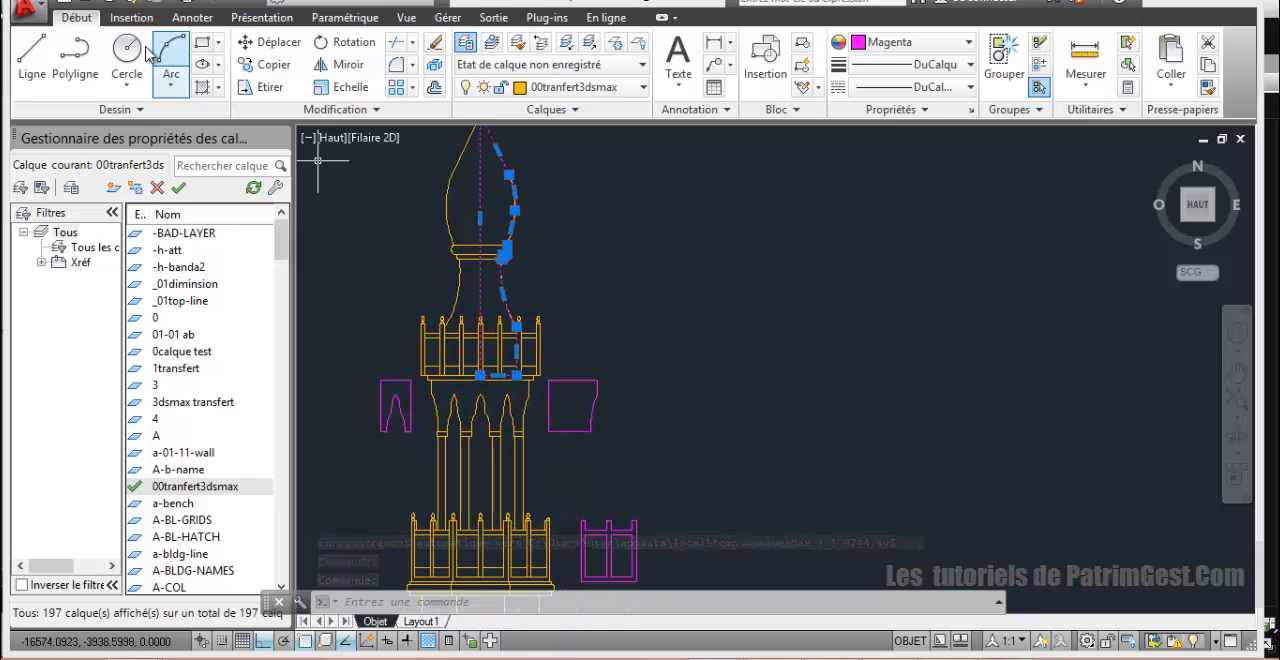
pyautogui.click(256, 42)
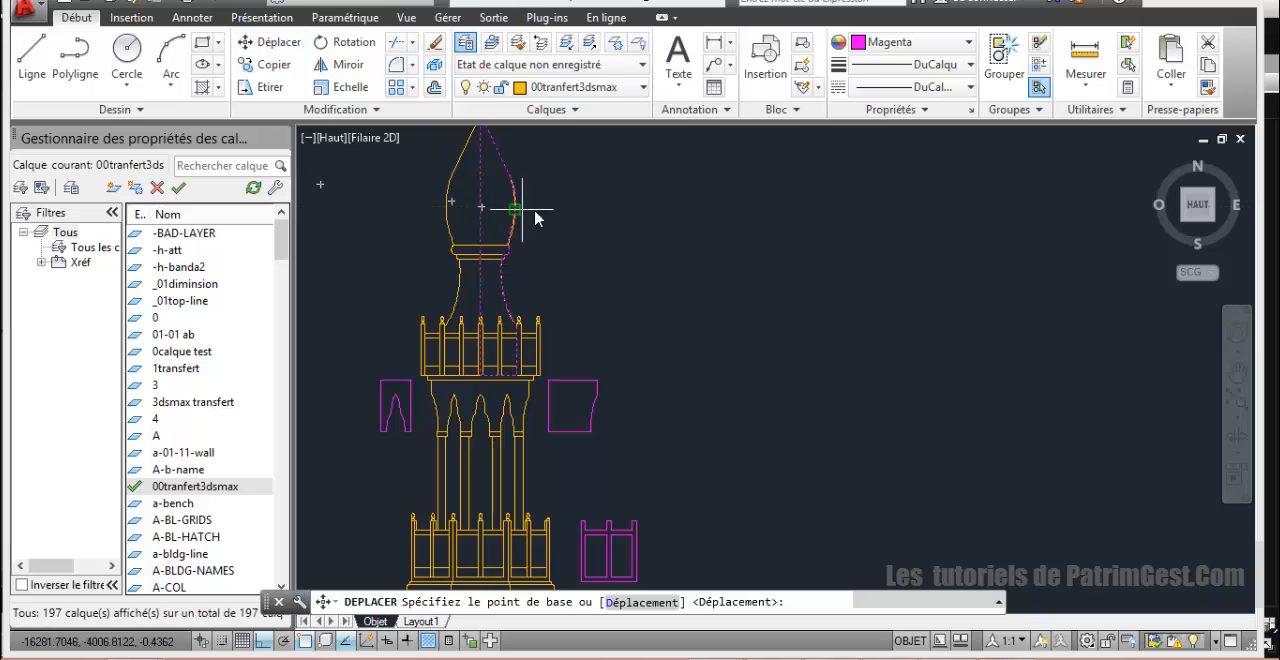
pyautogui.click(517, 210)
pyautogui.click(785, 245)
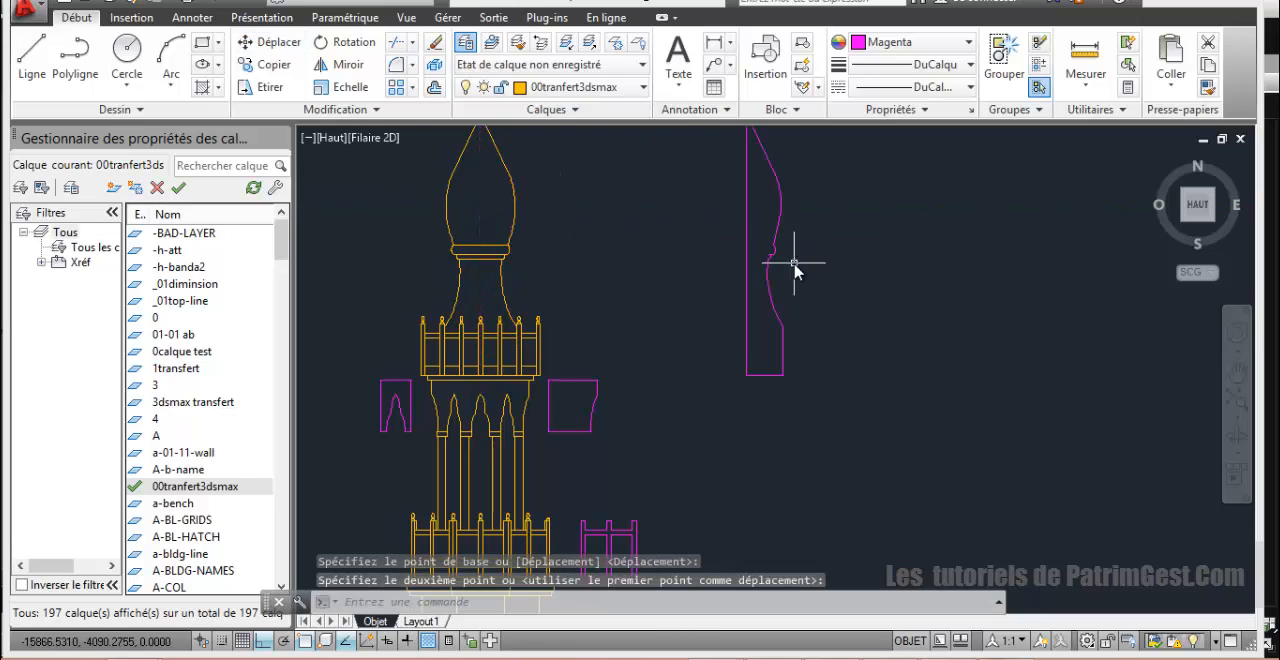
# Step: Examine the extracted outlines and the fluted corner column with its capital at the minaret's base
pyautogui.scroll(-5, 800, 285)
pyautogui.scroll(4, 801, 284)
pyautogui.scroll(-8, 806, 322)
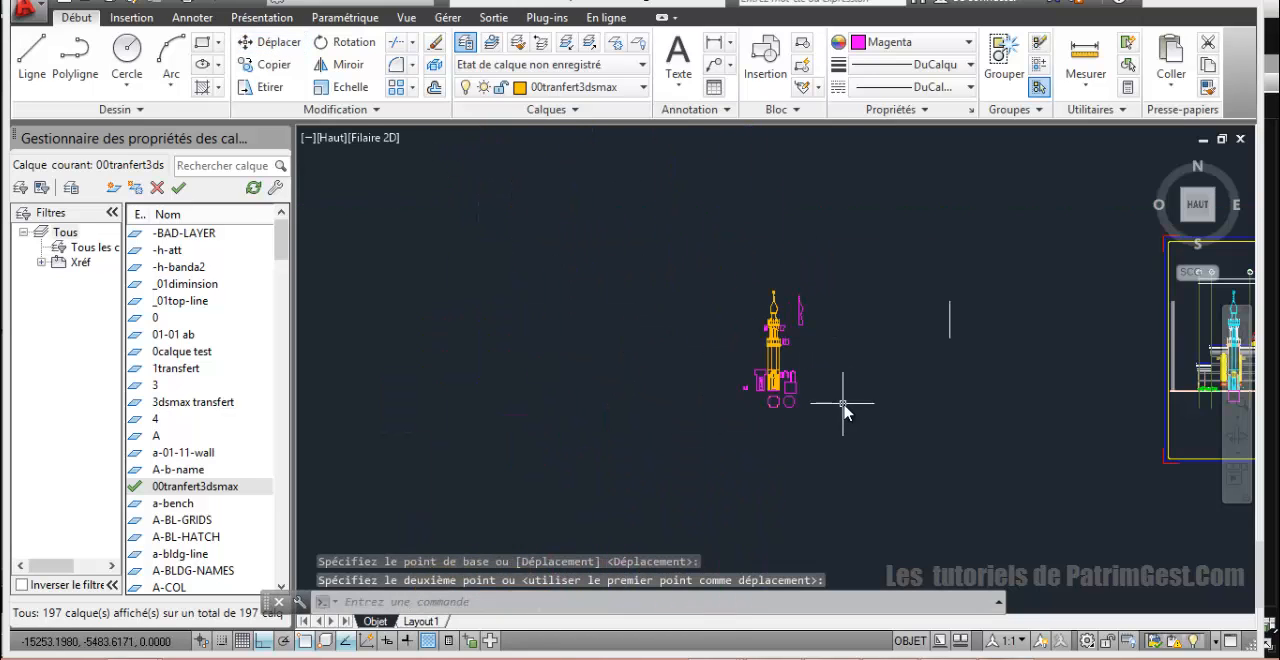
pyautogui.moveTo(801, 393); pyautogui.dragTo(708, 340, button='middle')
pyautogui.scroll(3, 708, 340)
pyautogui.scroll(4, 605, 278)
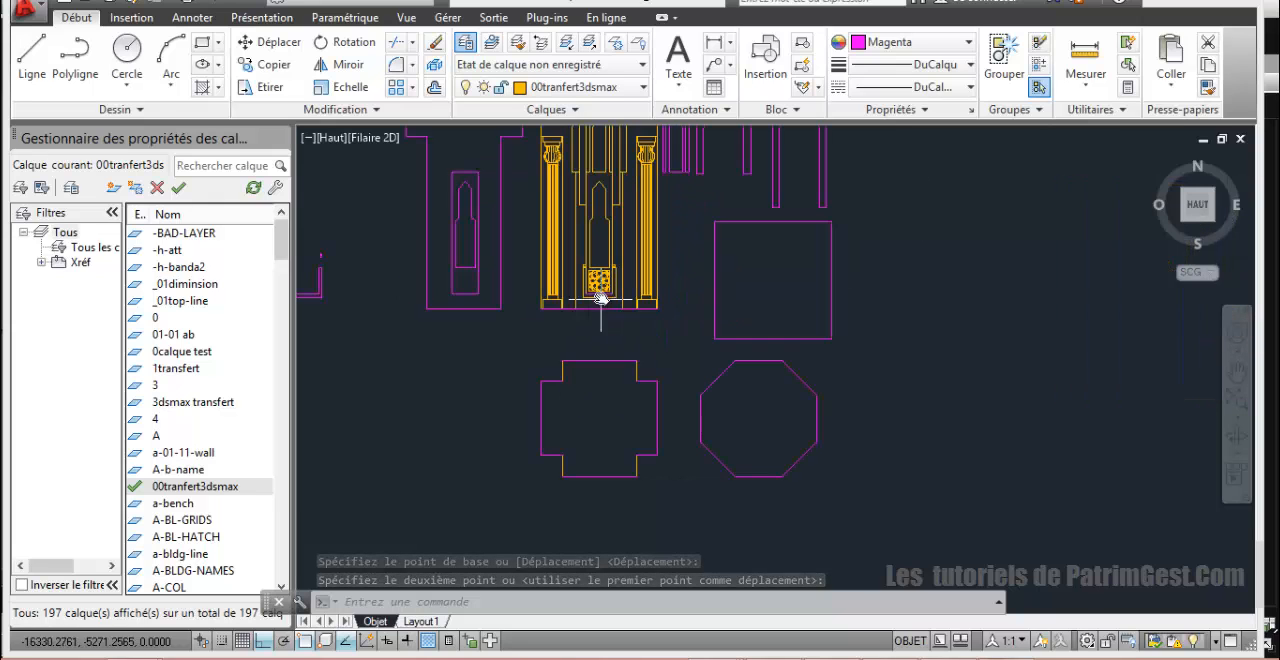
pyautogui.moveTo(620, 278)
pyautogui.mouseDown(button='middle')
pyautogui.moveTo(578, 413)
pyautogui.moveTo(511, 423)
pyautogui.mouseUp(button='middle')
pyautogui.scroll(4, 595, 379)
pyautogui.scroll(-2, 511, 421)
pyautogui.scroll(-2, 552, 368)
pyautogui.moveTo(507, 377)
pyautogui.mouseDown(button='middle')
pyautogui.moveTo(418, 473)
pyautogui.moveTo(448, 441)
pyautogui.mouseUp(button='middle')
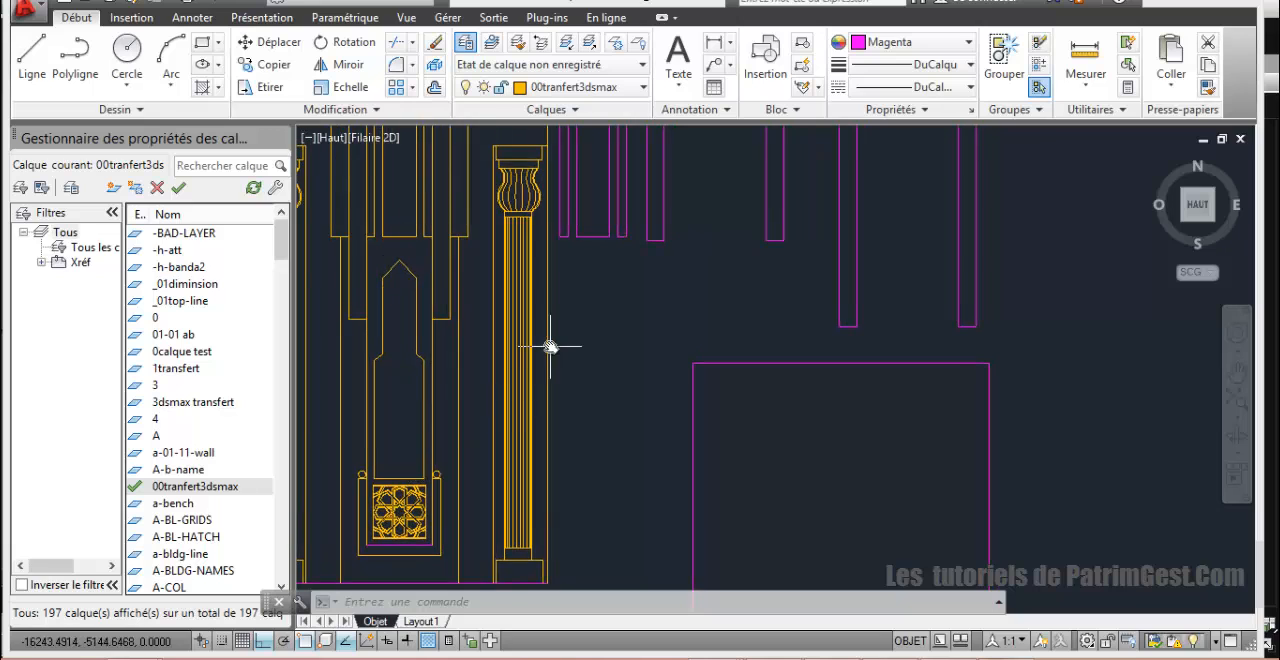
pyautogui.scroll(2, 550, 347)
pyautogui.moveTo(548, 374); pyautogui.dragTo(549, 412, button='middle')
pyautogui.scroll(-2, 551, 408)
pyautogui.scroll(4, 560, 376)
pyautogui.moveTo(566, 366)
pyautogui.mouseDown(button='middle')
pyautogui.moveTo(651, 309)
pyautogui.moveTo(543, 271)
pyautogui.mouseUp(button='middle')
pyautogui.scroll(-4, 656, 318)
pyautogui.scroll(2, 602, 290)
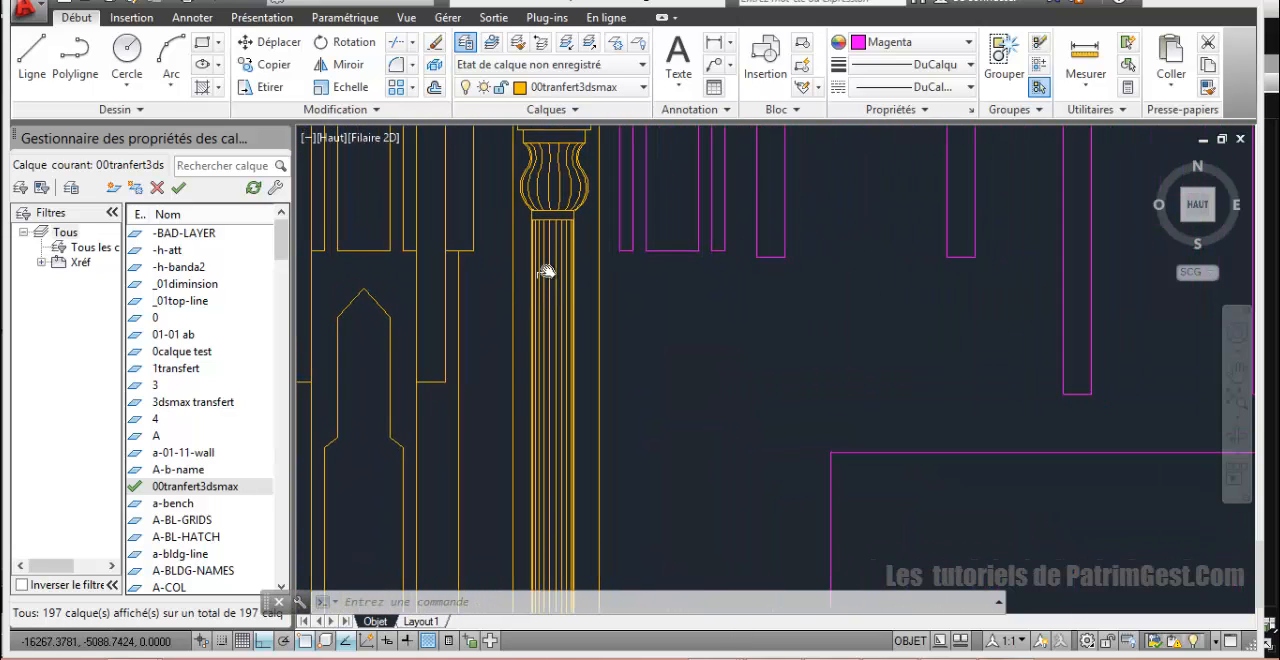
pyautogui.scroll(-2, 543, 280)
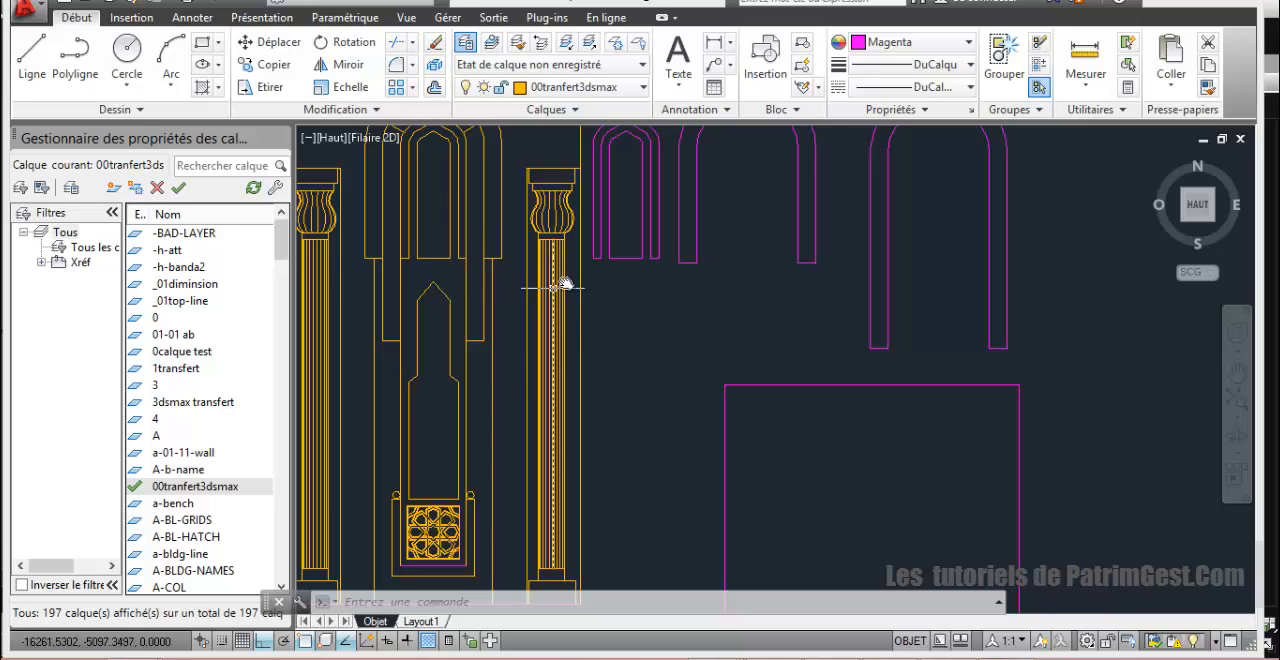
pyautogui.scroll(2, 557, 240)
# Step: Start a polyline at the upper right corner of the block above the column capital's fluted part and trace its right edge downward
pyautogui.moveTo(557, 241); pyautogui.dragTo(495, 347, button='middle')
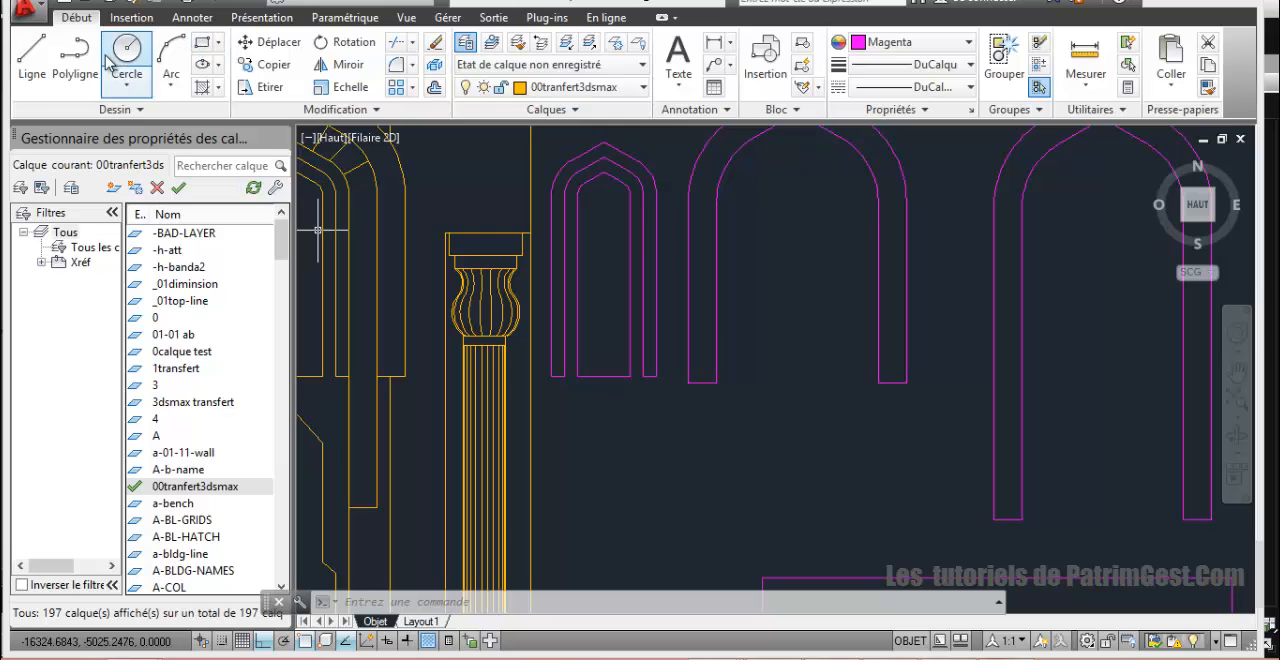
pyautogui.click(75, 55)
pyautogui.scroll(5, 470, 272)
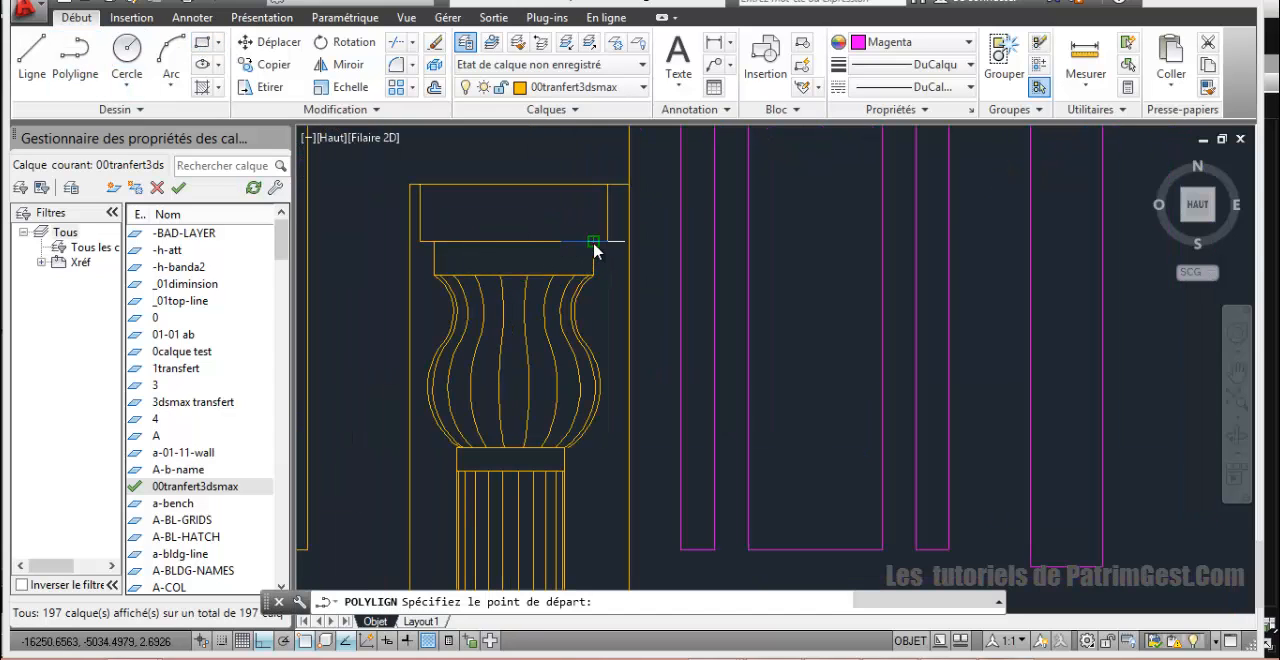
pyautogui.click(593, 242)
pyautogui.click(600, 278)
# Step: Add a three-point arc along the concave upper part of the capital's outer right curve, ending where the curvature reverses
pyautogui.scroll(4, 600, 308)
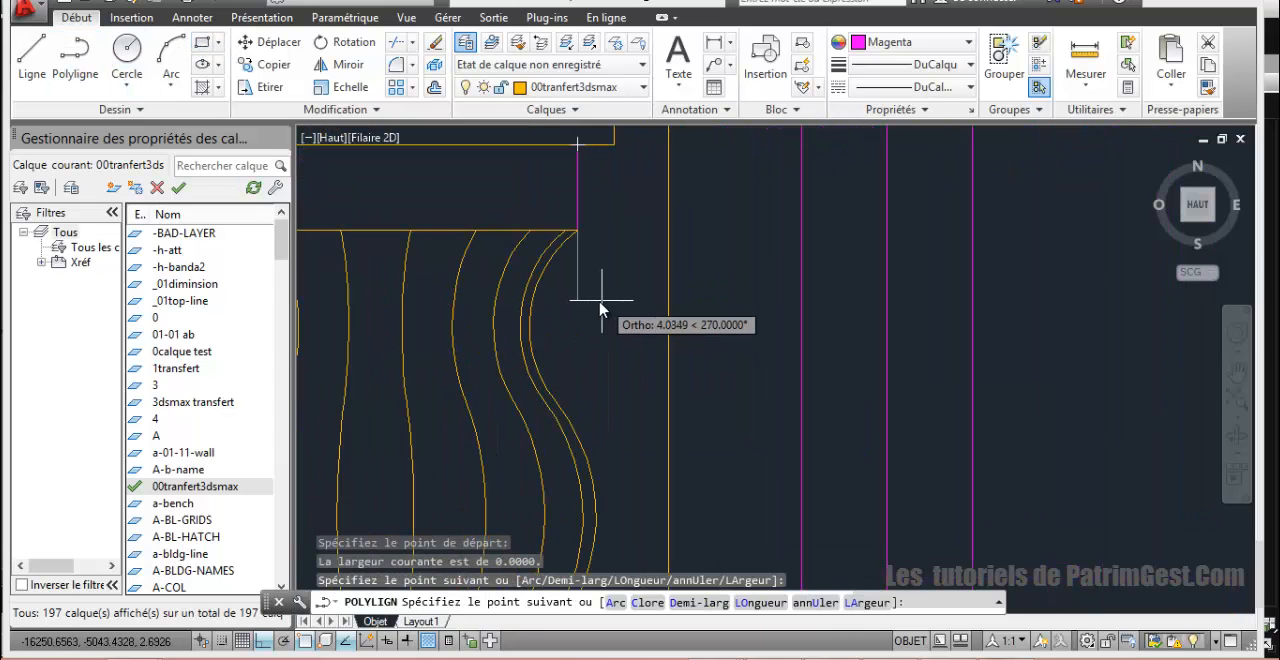
pyautogui.write('a')
pyautogui.press('Return')
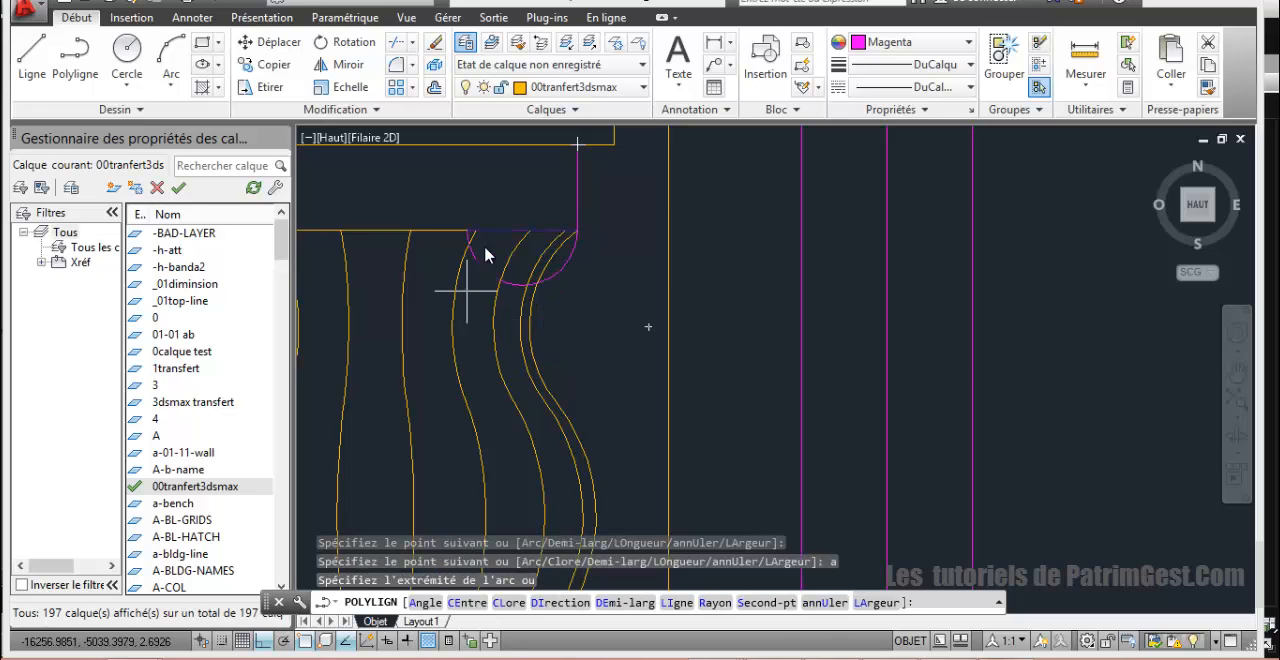
pyautogui.write('s')
pyautogui.press('Return')
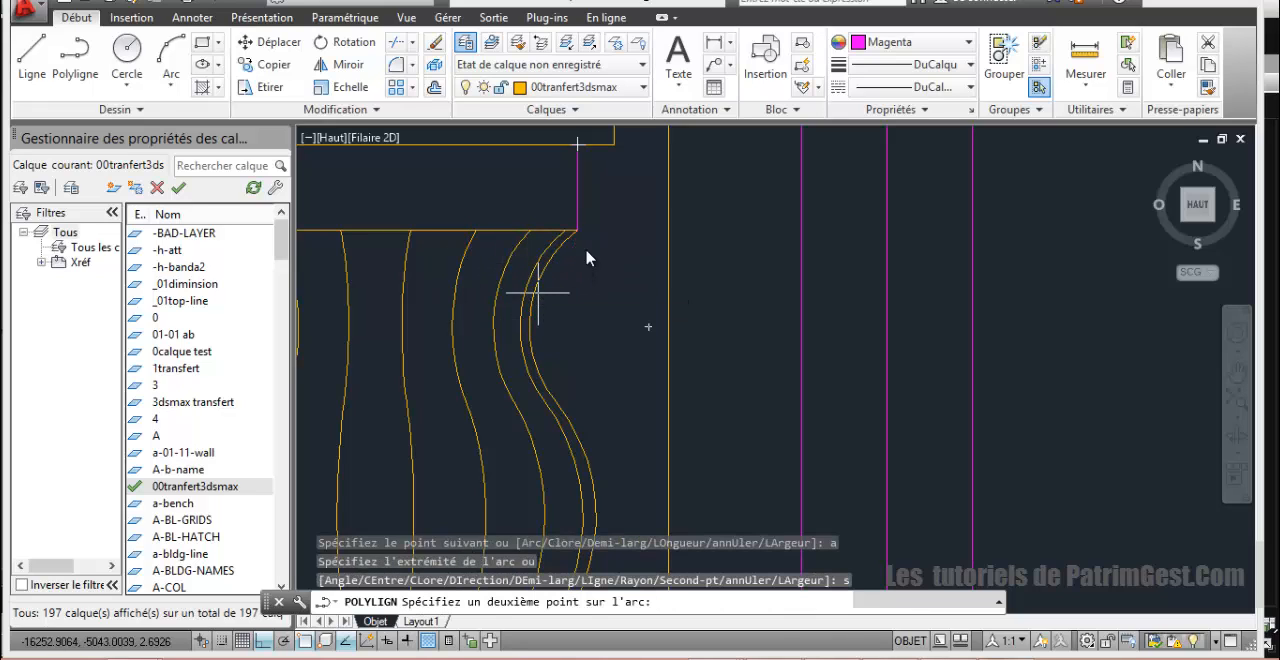
pyautogui.click(532, 319)
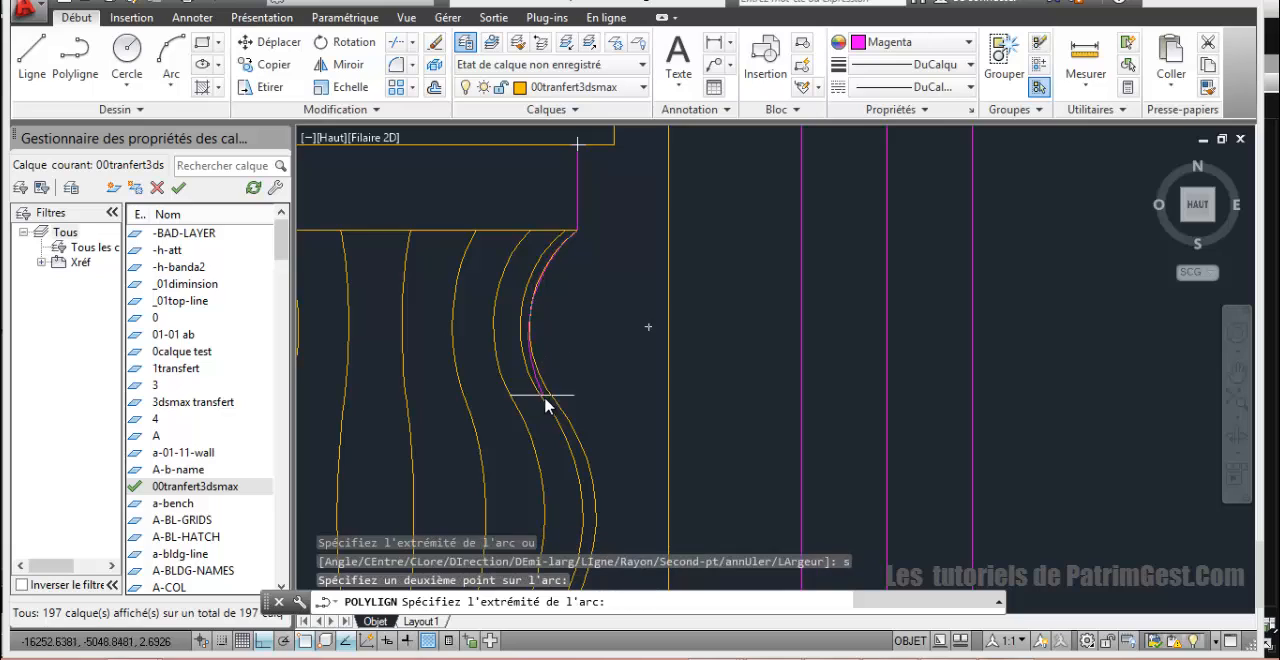
pyautogui.click(558, 409)
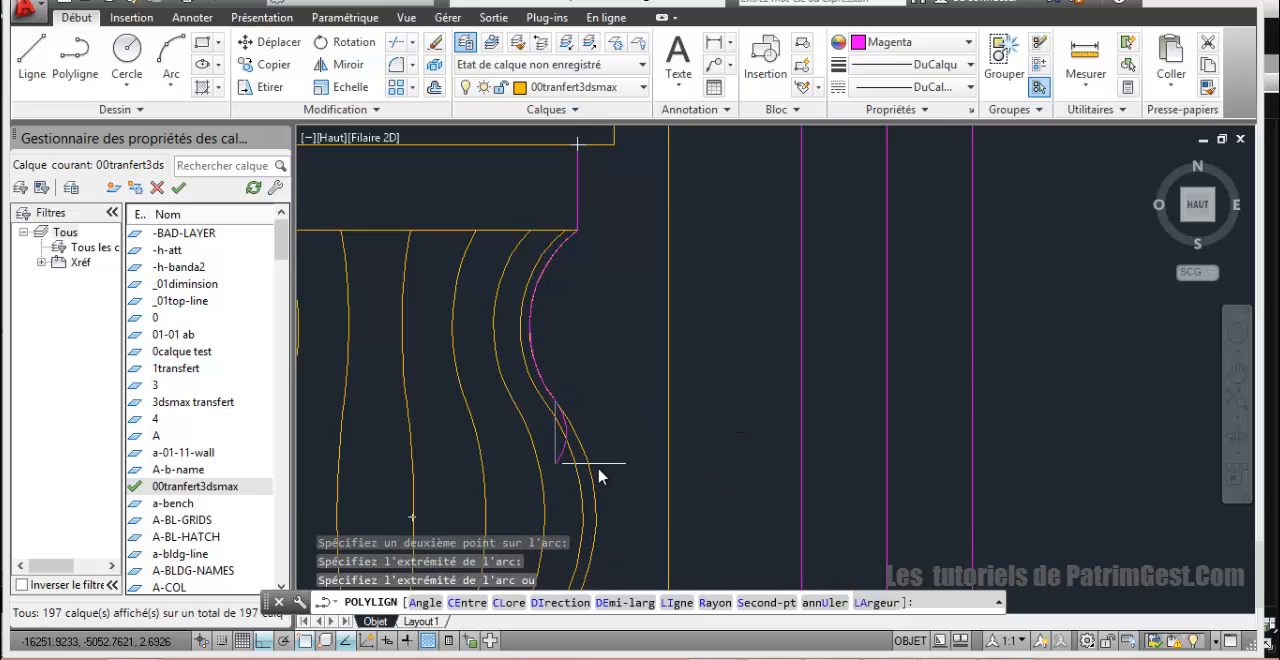
# Step: Add a three-point arc around the capital's bulging lower right side to its underside, and return the polyline to straight segments
pyautogui.press('Return')
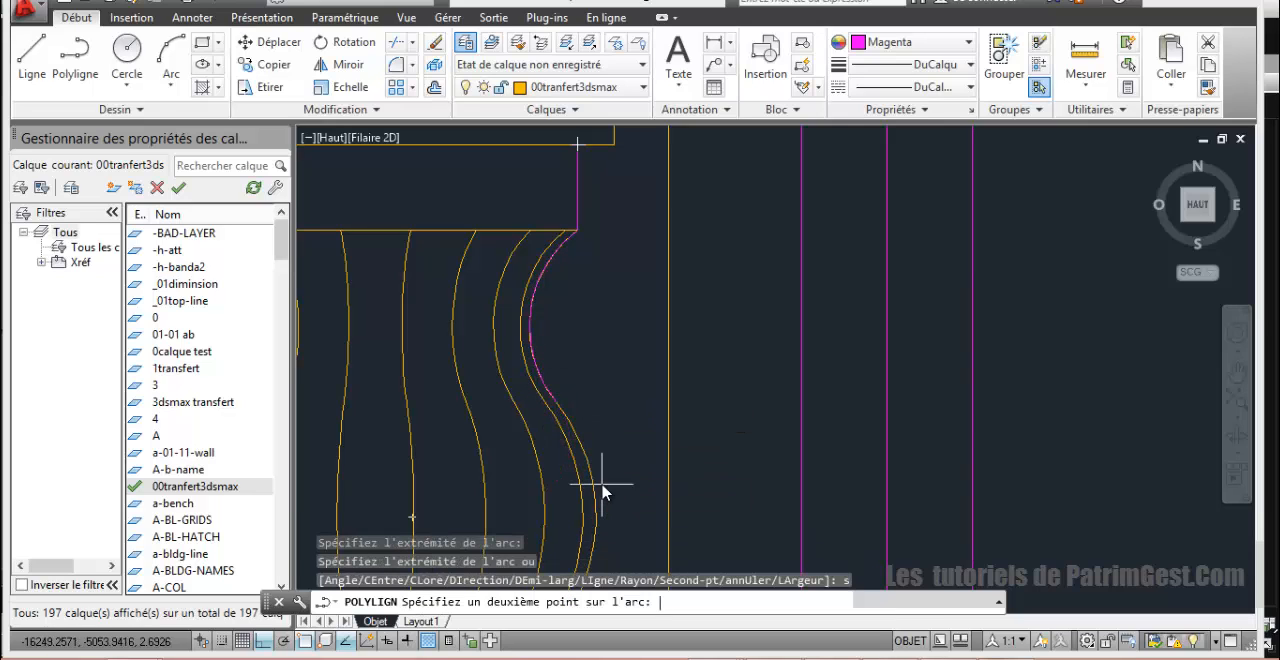
pyautogui.click(598, 517)
pyautogui.scroll(-2, 605, 520)
pyautogui.moveTo(606, 519); pyautogui.dragTo(607, 390, button='middle')
pyautogui.scroll(2, 560, 423)
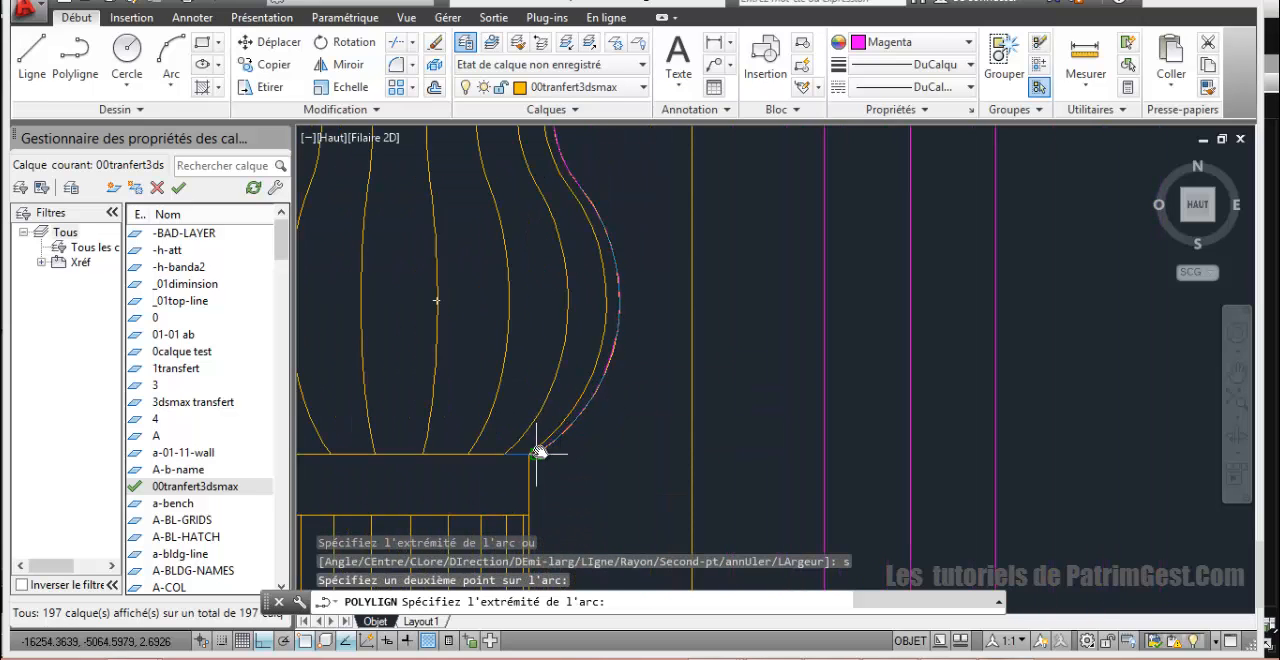
pyautogui.scroll(3, 538, 452)
pyautogui.click(519, 475)
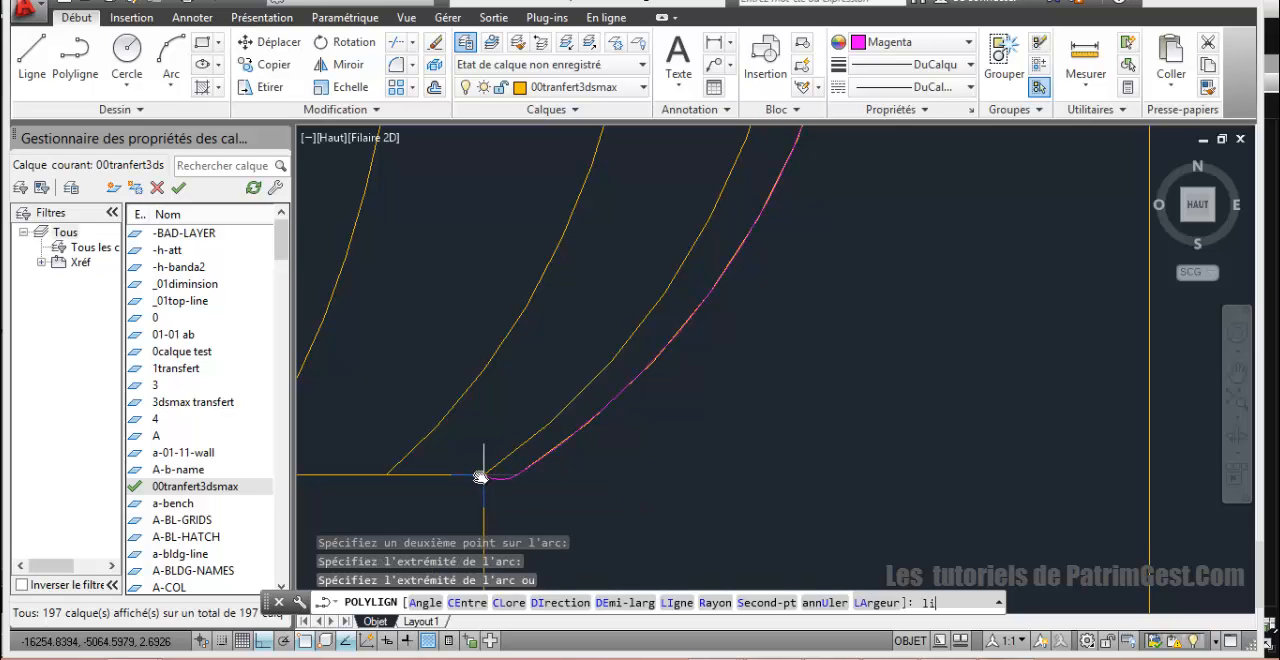
pyautogui.press('Return')
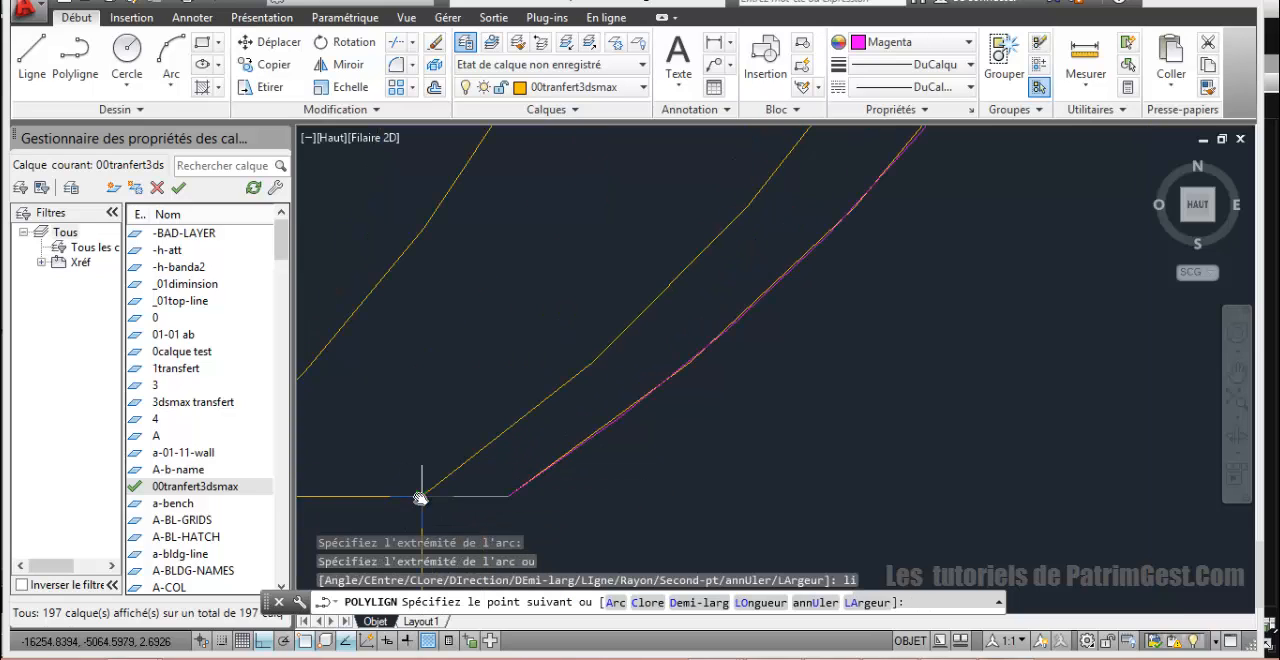
# Step: Continue the polyline along the capital's underside to the neck block's corner and down the block's right edge to the top of the shaft
pyautogui.click(423, 494)
pyautogui.scroll(-2, 433, 495)
pyautogui.moveTo(435, 496); pyautogui.dragTo(429, 258, button='middle')
pyautogui.scroll(-3, 430, 356)
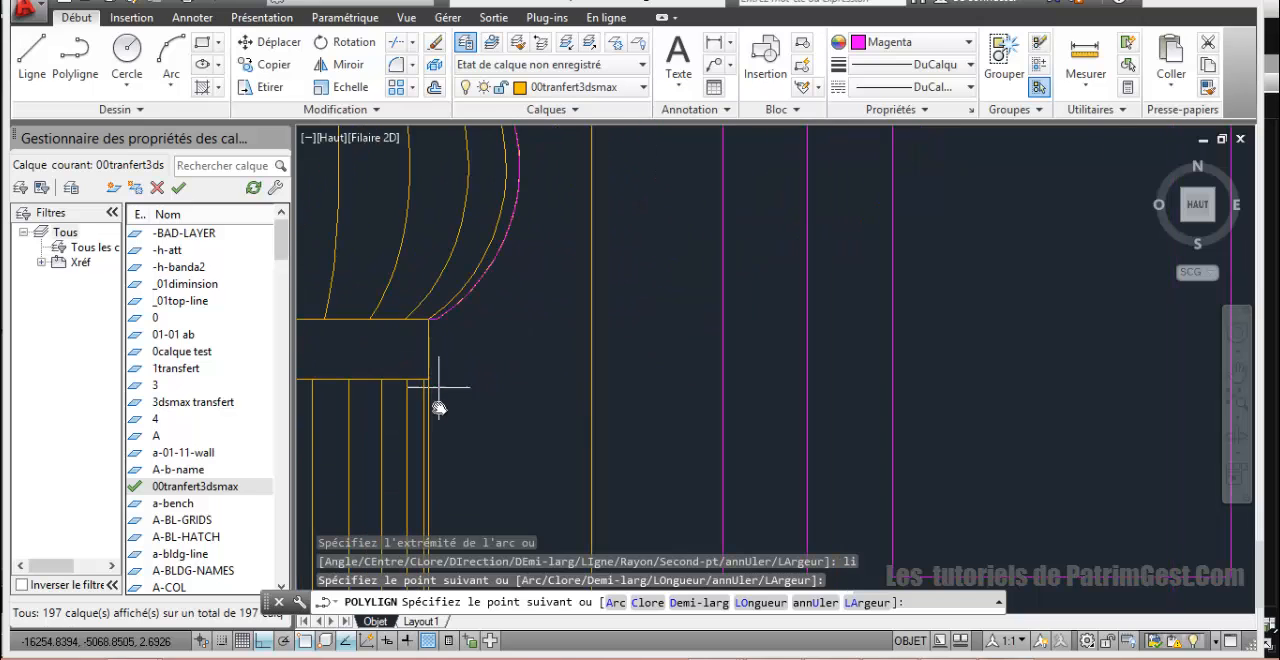
pyautogui.moveTo(442, 398); pyautogui.dragTo(456, 275, button='middle')
pyautogui.scroll(-3, 462, 370)
pyautogui.scroll(3, 458, 360)
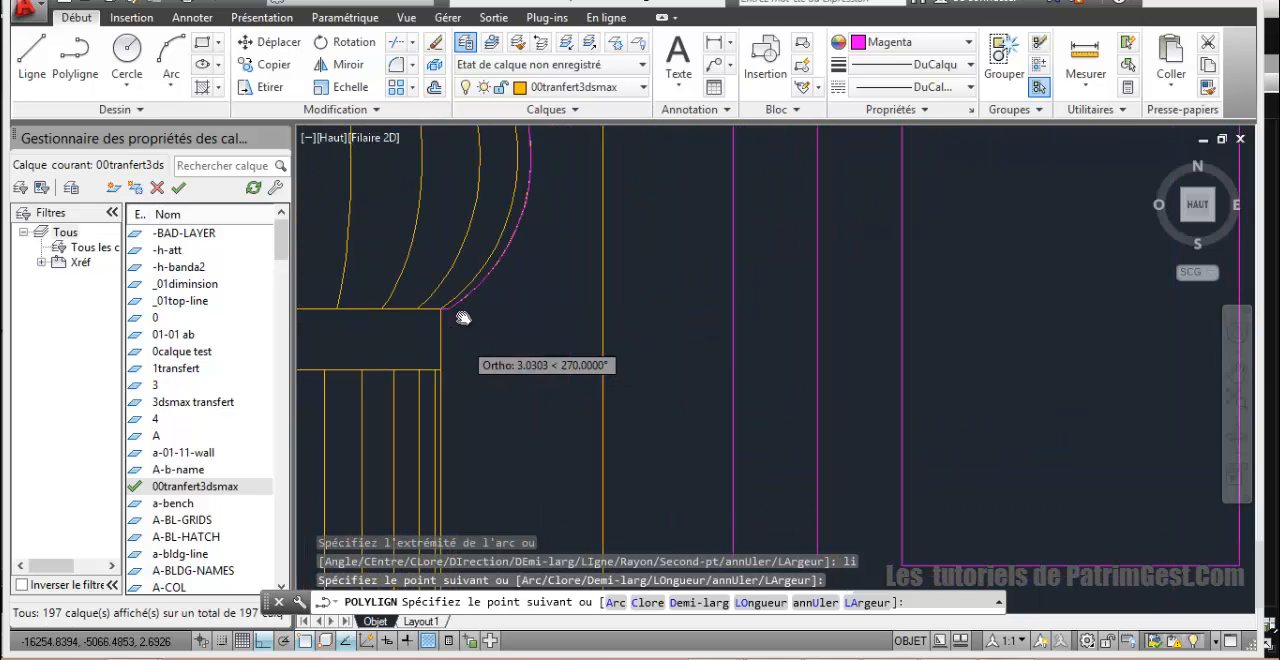
pyautogui.scroll(2, 436, 368)
pyautogui.click(464, 365)
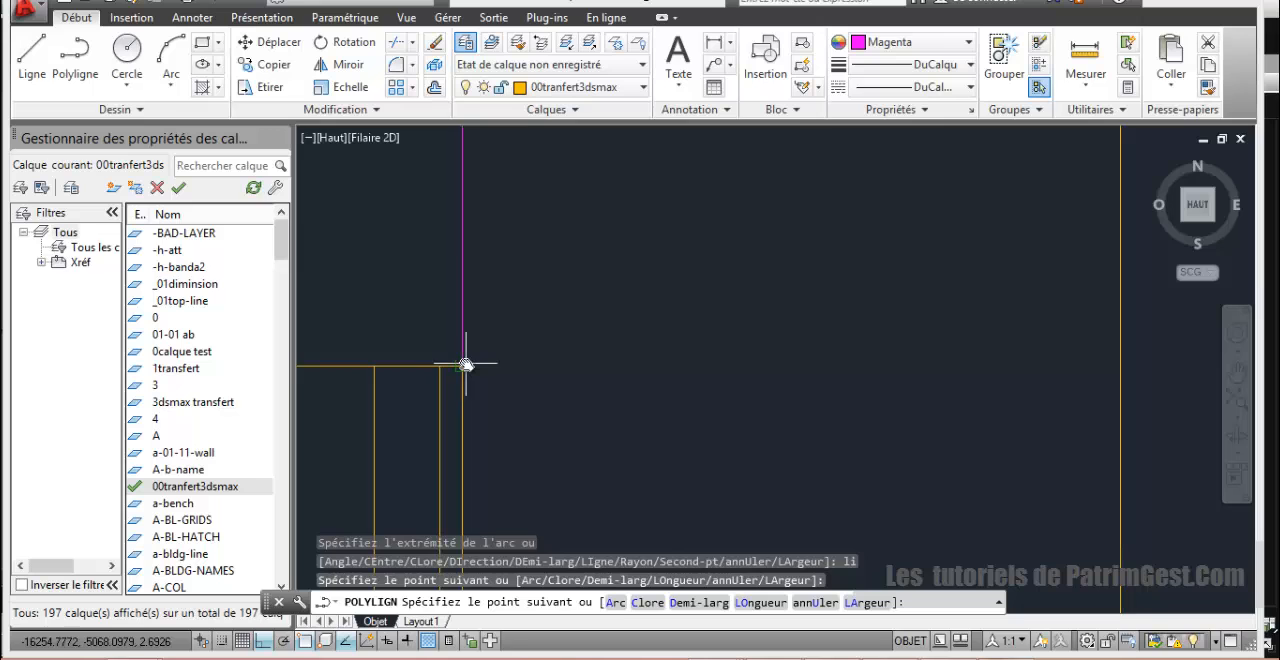
# Step: Extend the polyline straight down the column shaft's right side and along the small block at its foot to the wider base
pyautogui.scroll(-5, 491, 423)
pyautogui.scroll(-5, 503, 361)
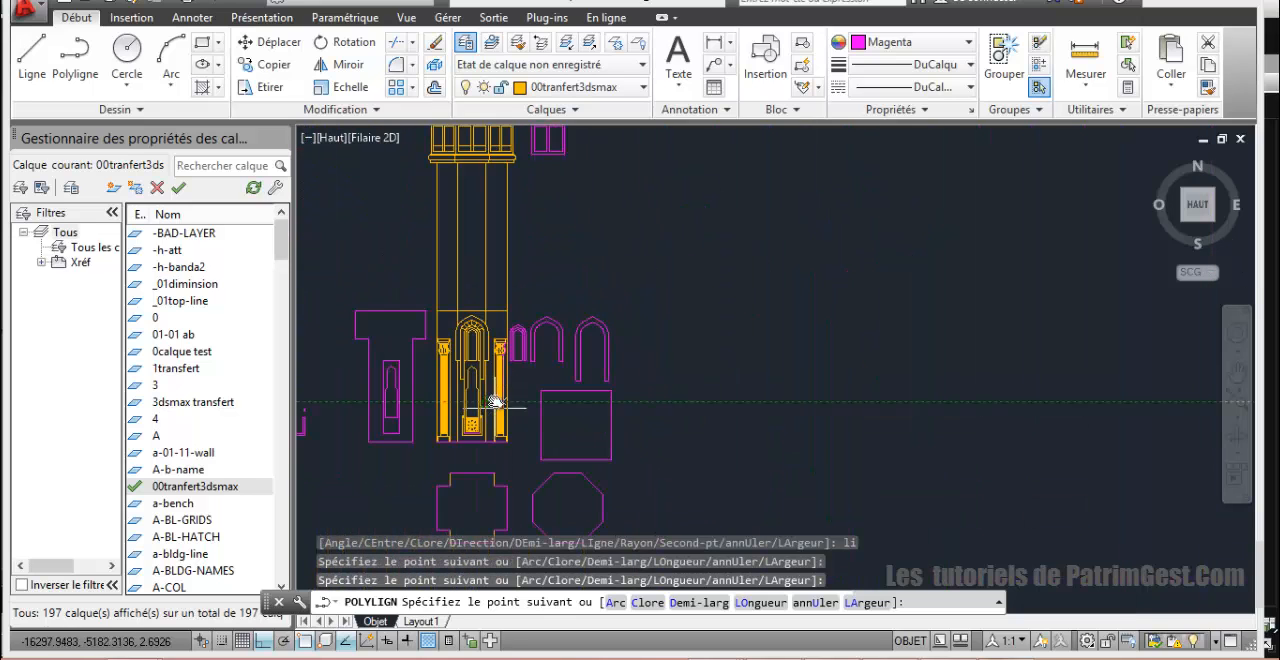
pyautogui.moveTo(502, 455); pyautogui.dragTo(550, 657, button='middle')
pyautogui.scroll(8, 507, 318)
pyautogui.scroll(6, 573, 470)
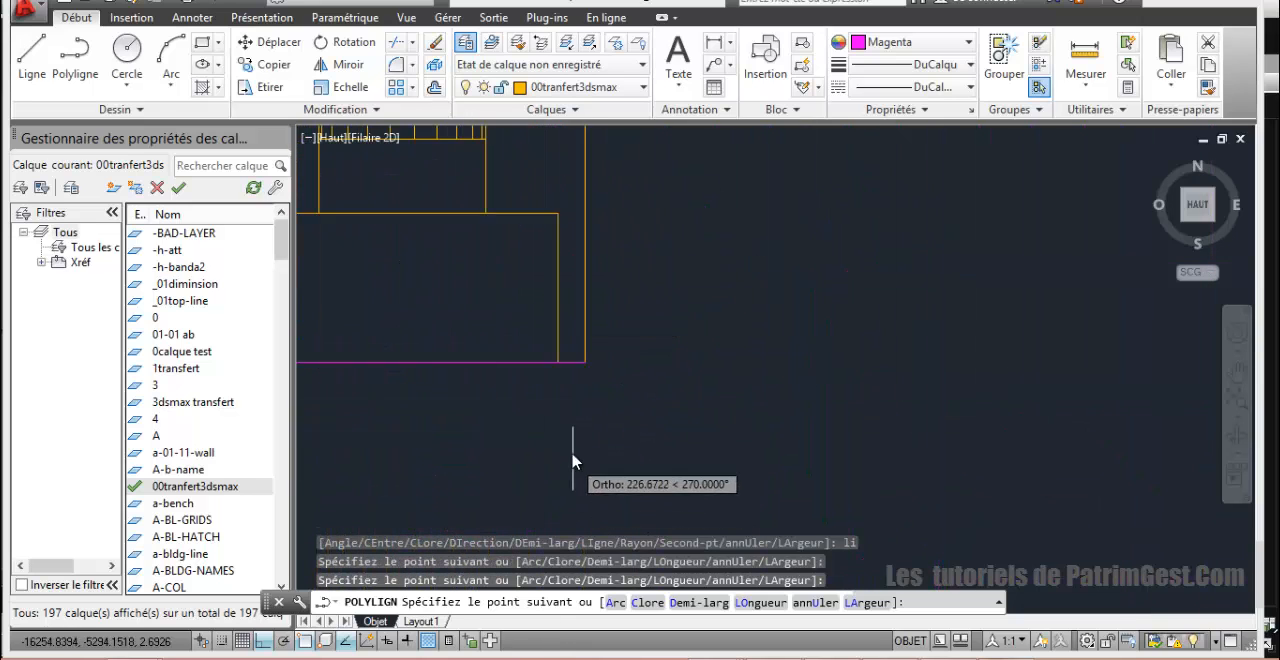
pyautogui.moveTo(530, 406); pyautogui.dragTo(616, 636, button='middle')
pyautogui.scroll(-2, 614, 630)
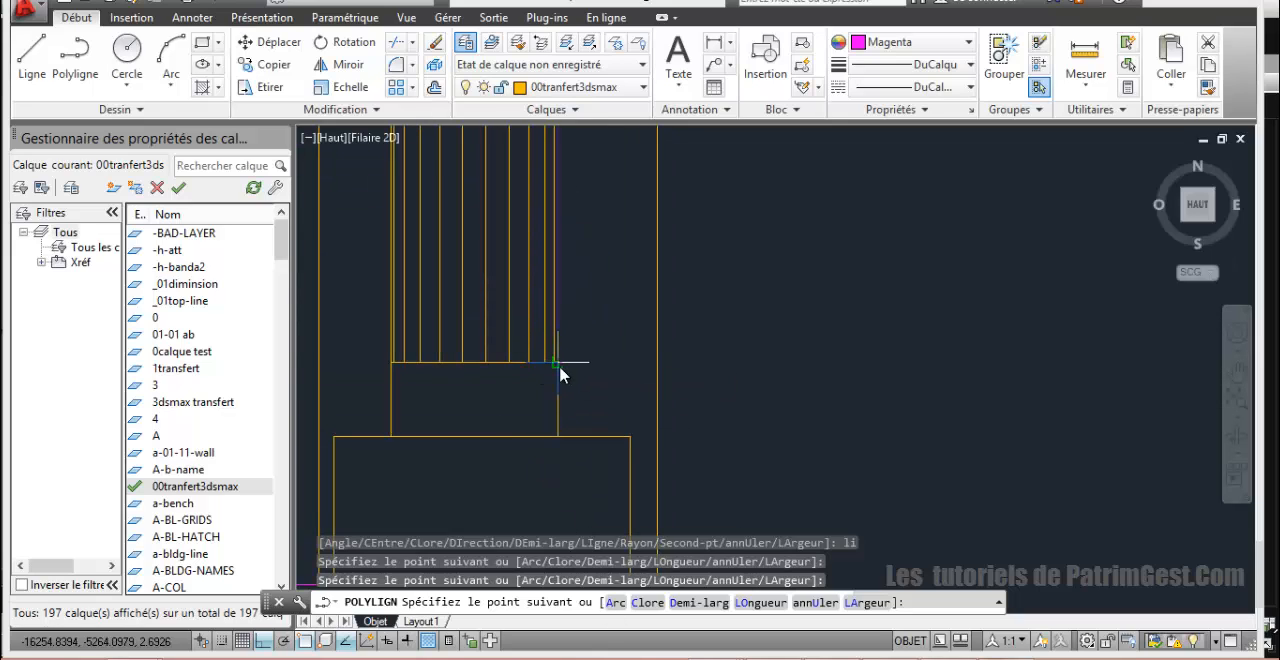
pyautogui.click(559, 366)
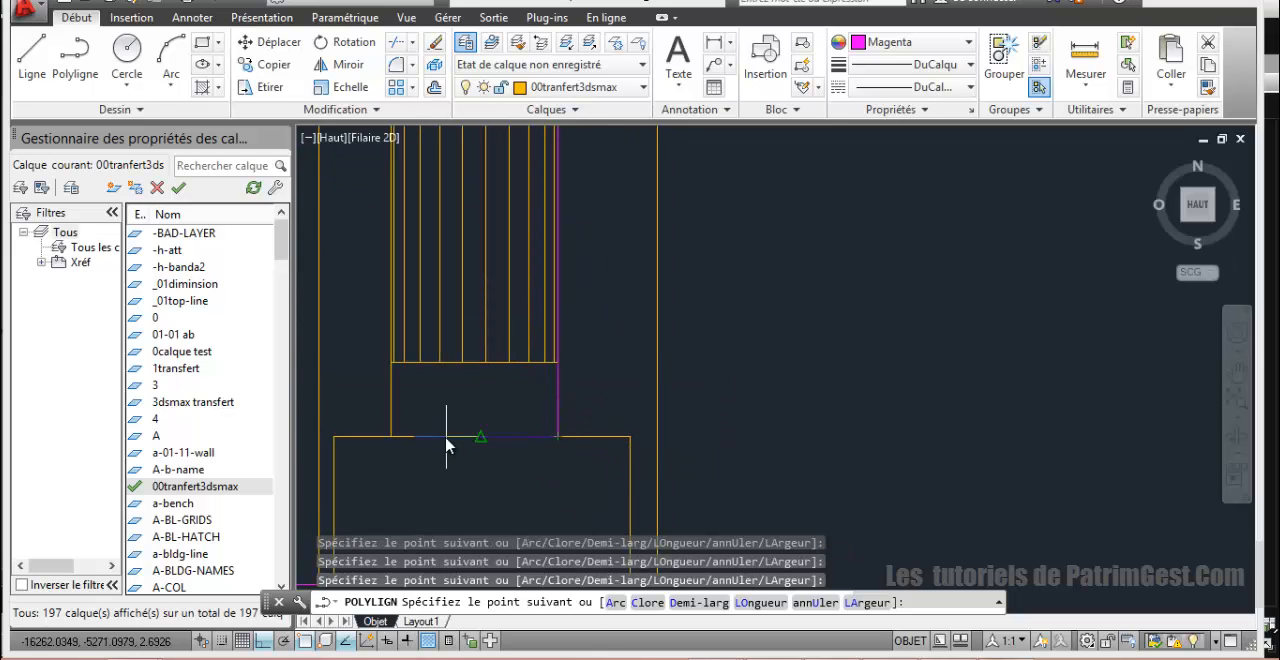
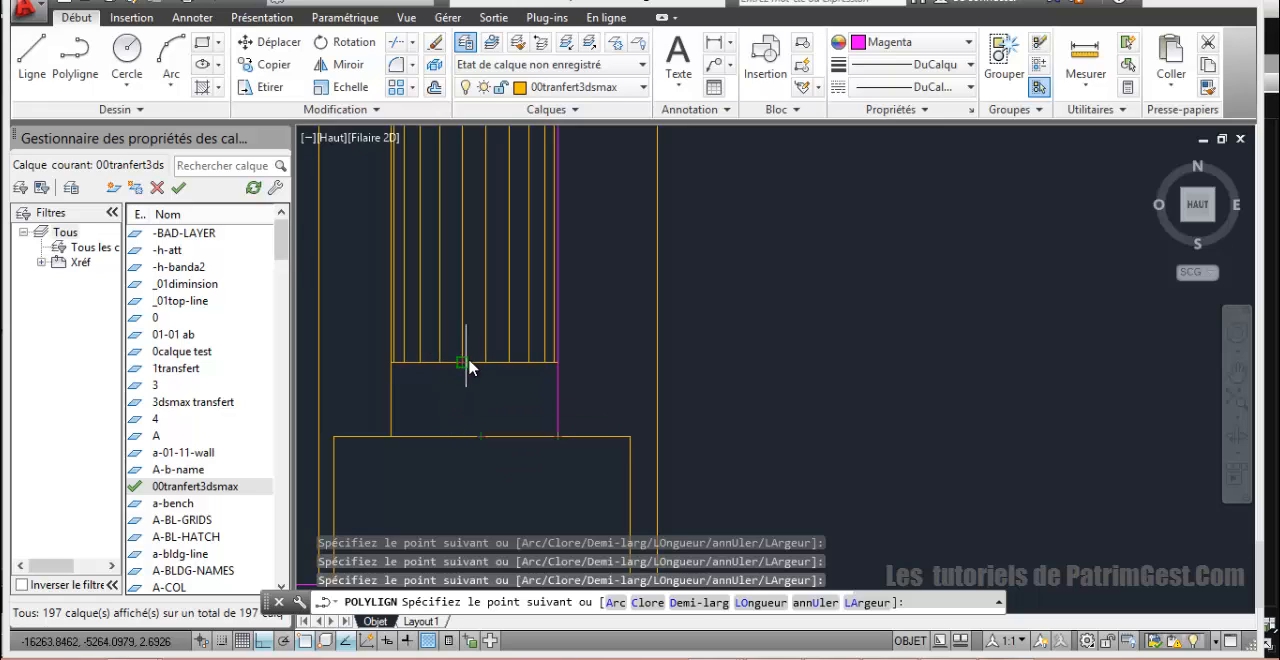
# Step: Finish the column's half-profile polyline through the base and capital centre points, up to the centre axis, and close it
pyautogui.click(475, 434)
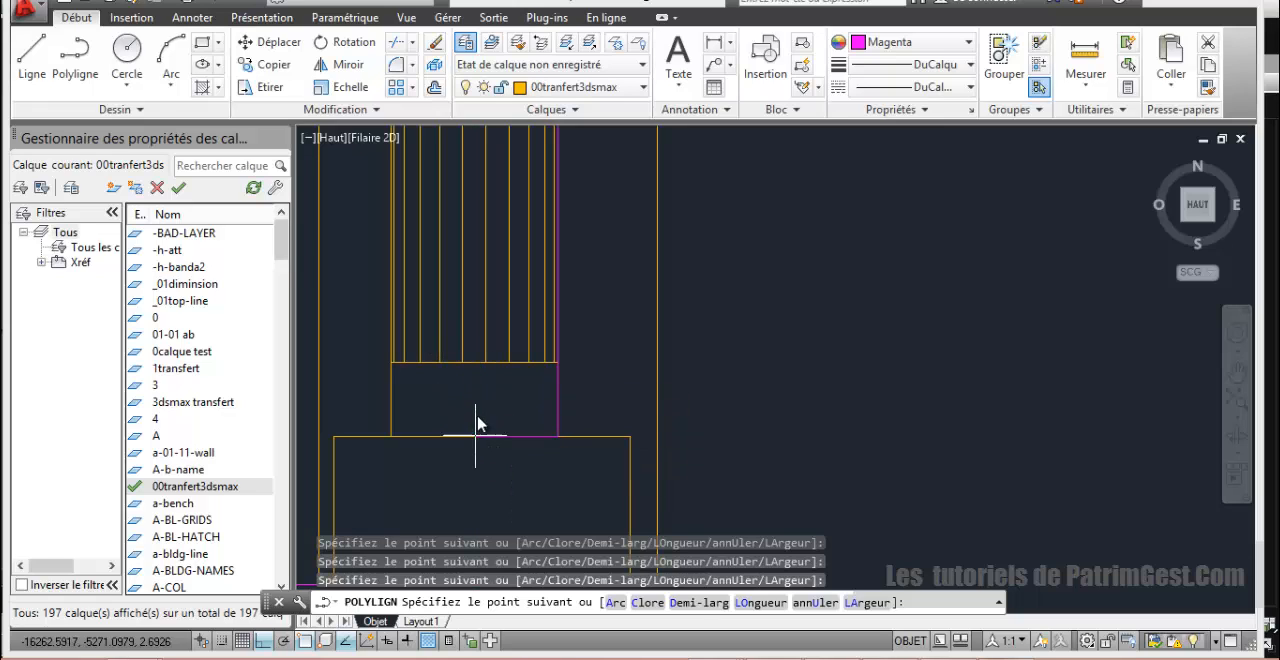
pyautogui.scroll(-4, 479, 293)
pyautogui.scroll(-2, 477, 277)
pyautogui.moveTo(472, 300); pyautogui.dragTo(440, 650, button='middle')
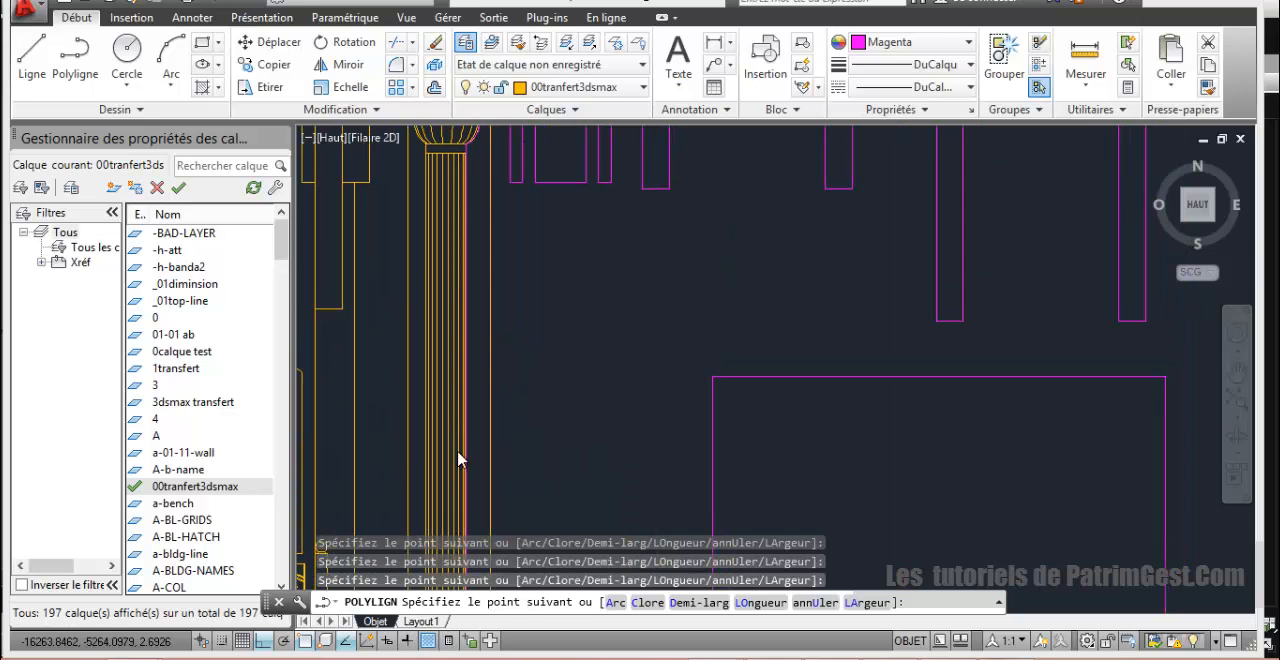
pyautogui.moveTo(460, 457); pyautogui.dragTo(442, 657, button='middle')
pyautogui.scroll(-2, 446, 606)
pyautogui.scroll(4, 449, 388)
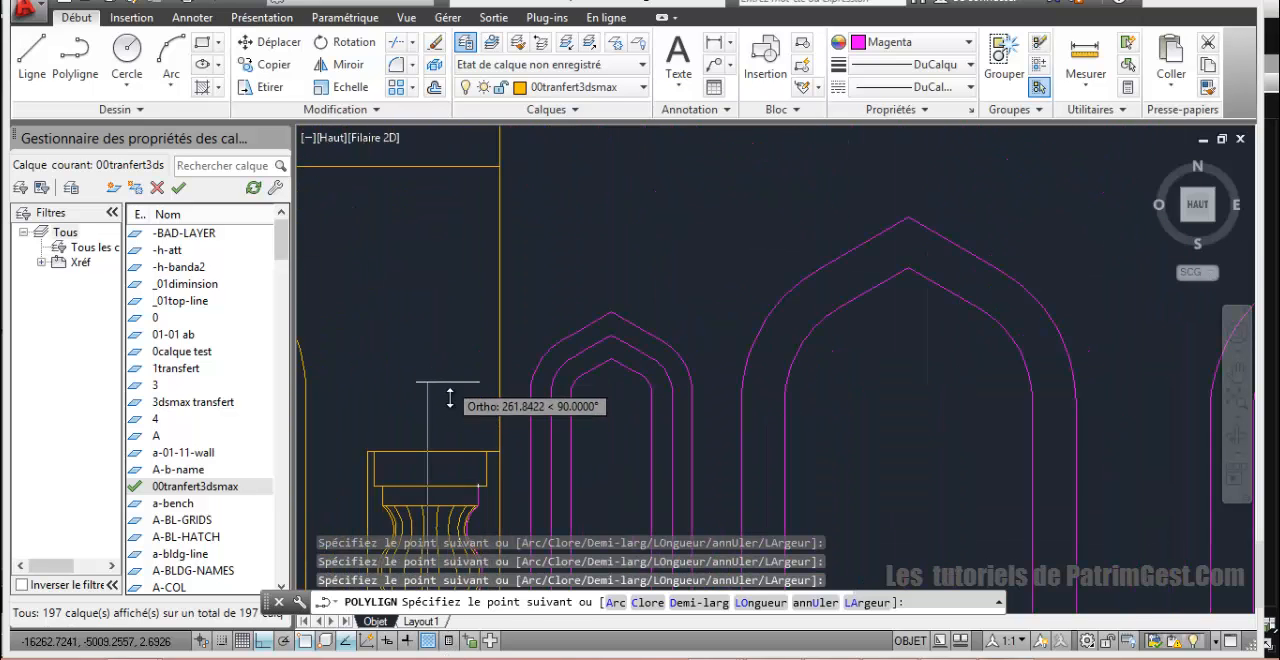
pyautogui.scroll(3, 430, 486)
pyautogui.click(428, 486)
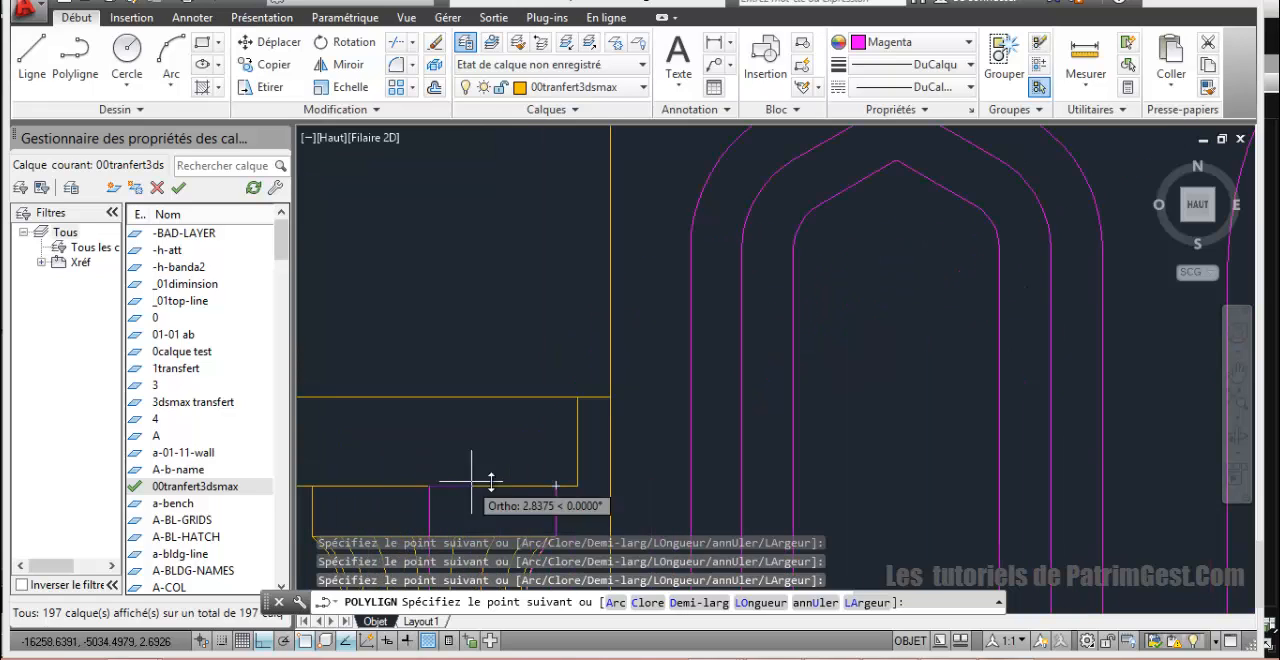
pyautogui.write('c')
pyautogui.press('Return')
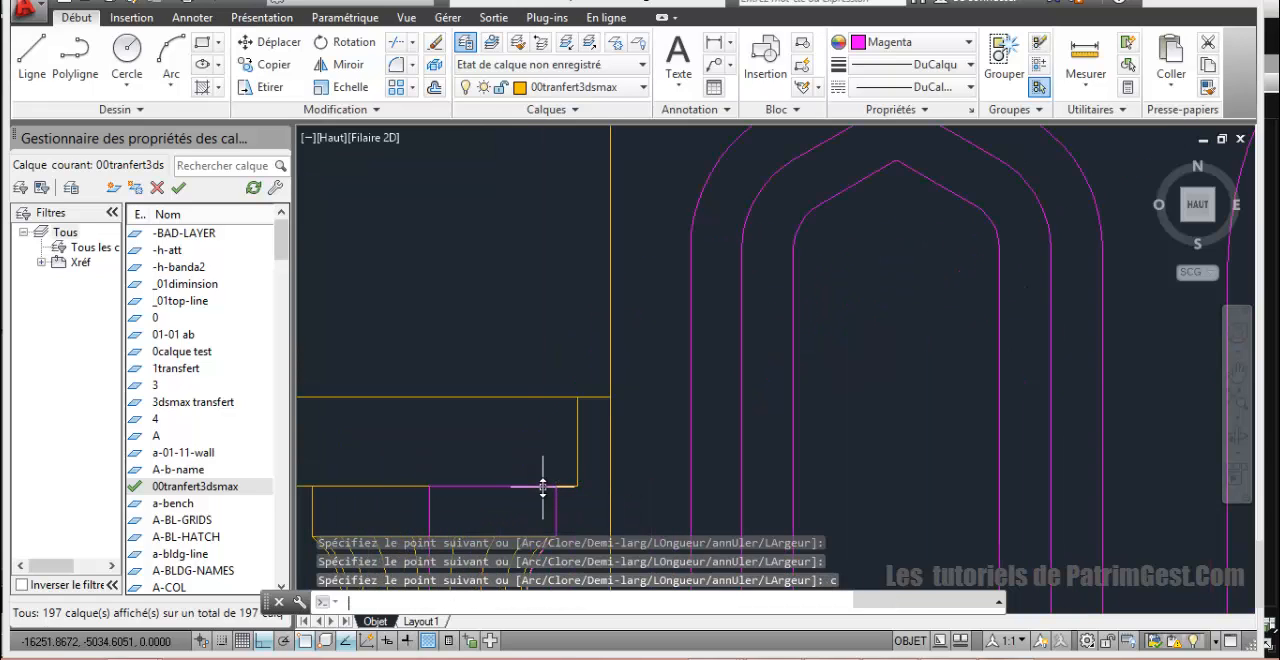
# Step: Move the closed column half-profile horizontally out of the tower elevation to below the middle pointed arch
pyautogui.scroll(-5, 542, 488)
pyautogui.scroll(3, 518, 385)
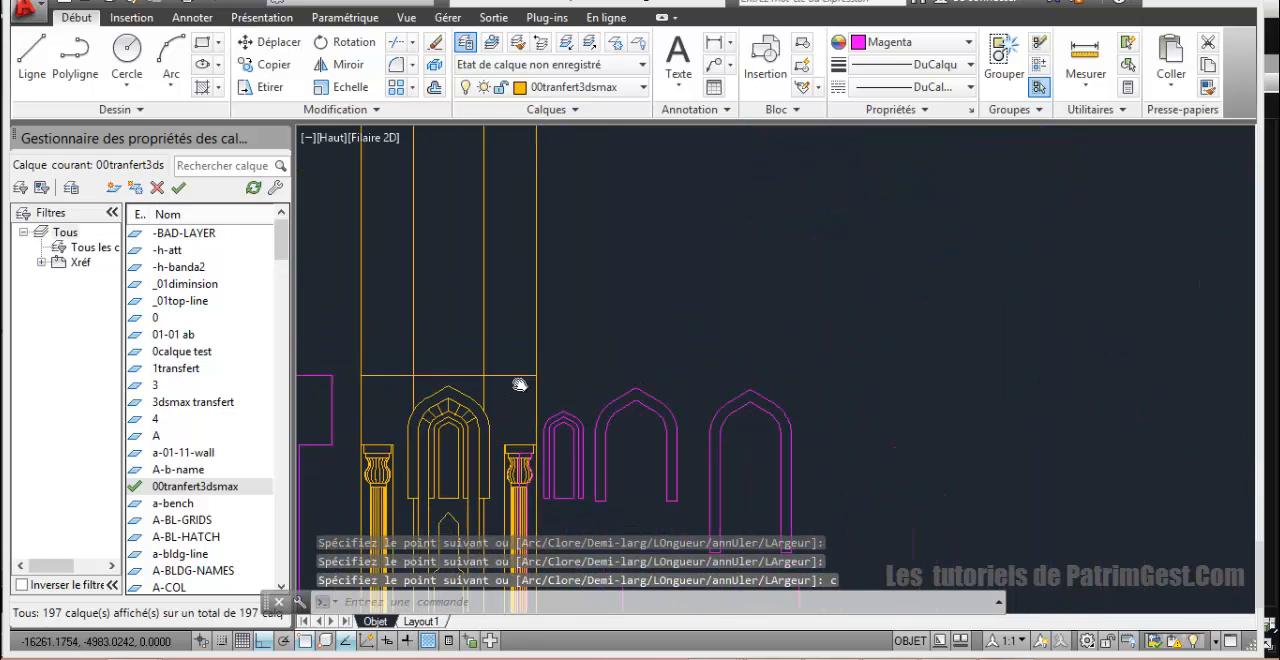
pyautogui.scroll(4, 545, 384)
pyautogui.moveTo(534, 414); pyautogui.dragTo(537, 283, button='middle')
pyautogui.scroll(-2, 537, 318)
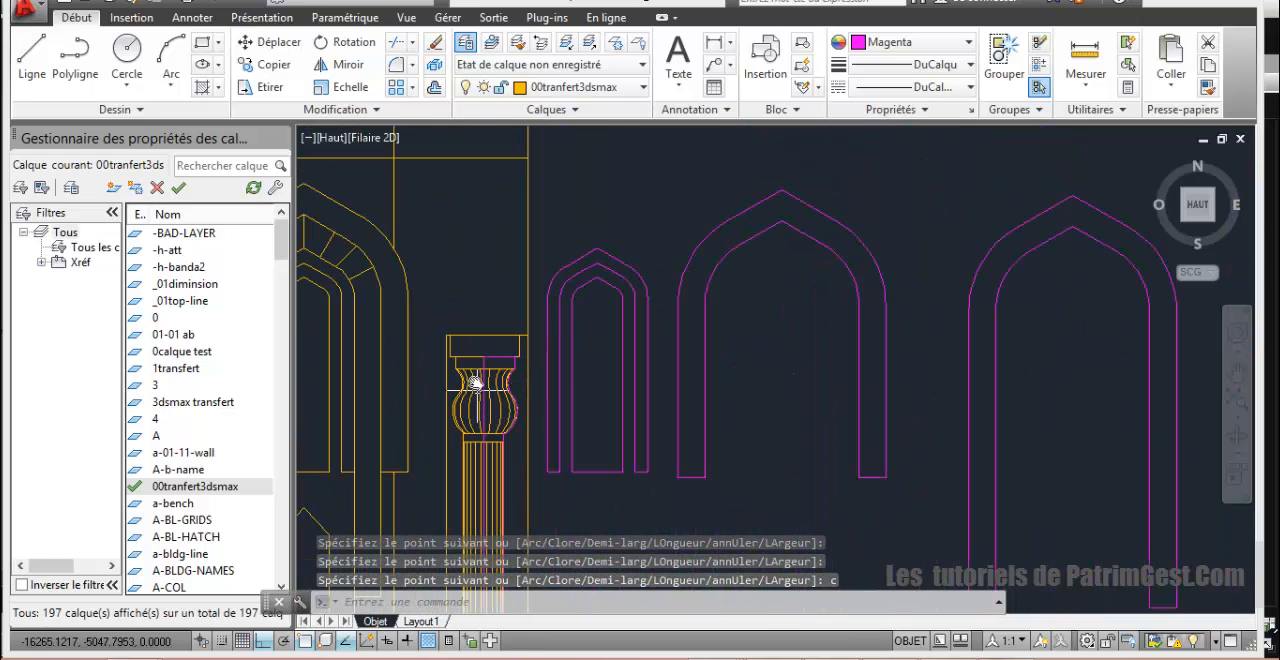
pyautogui.click(480, 357)
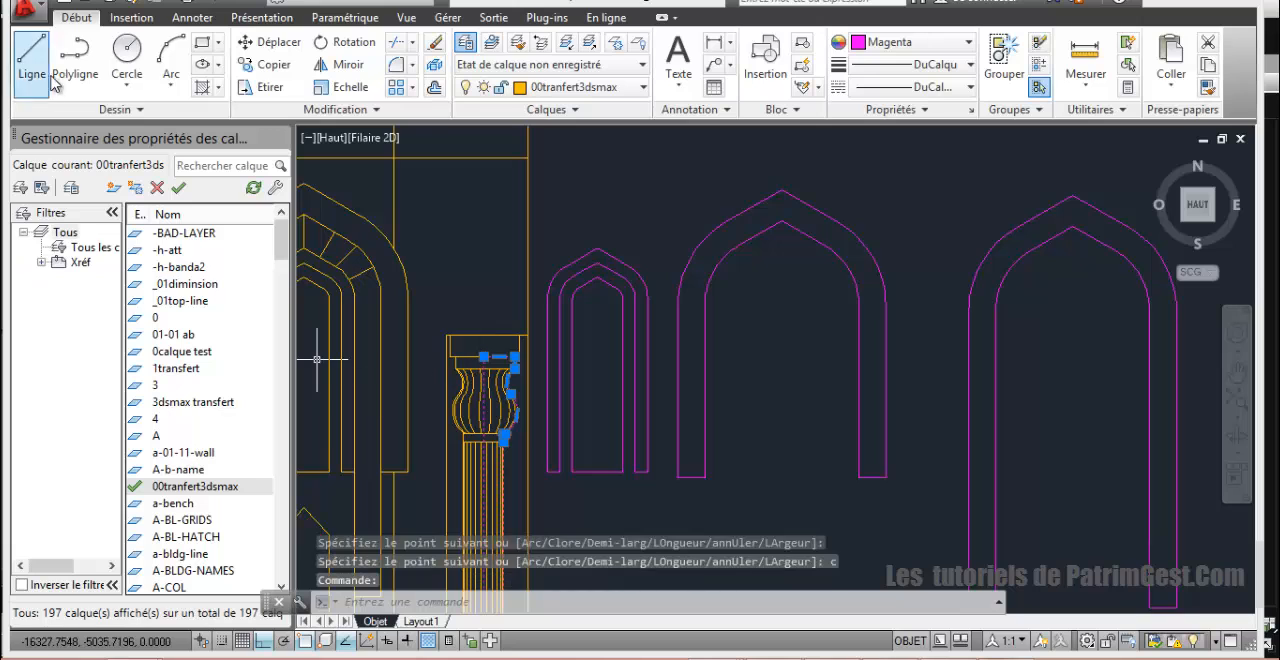
pyautogui.click(272, 42)
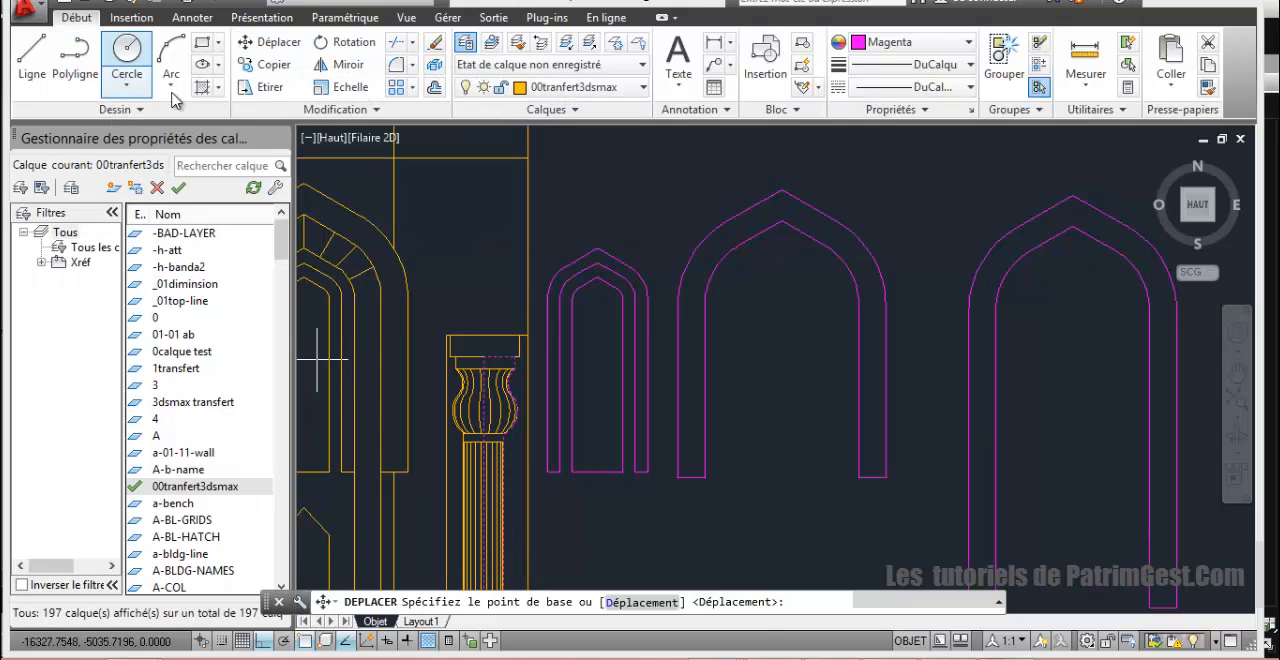
pyautogui.click(483, 483)
pyautogui.scroll(-4, 775, 500)
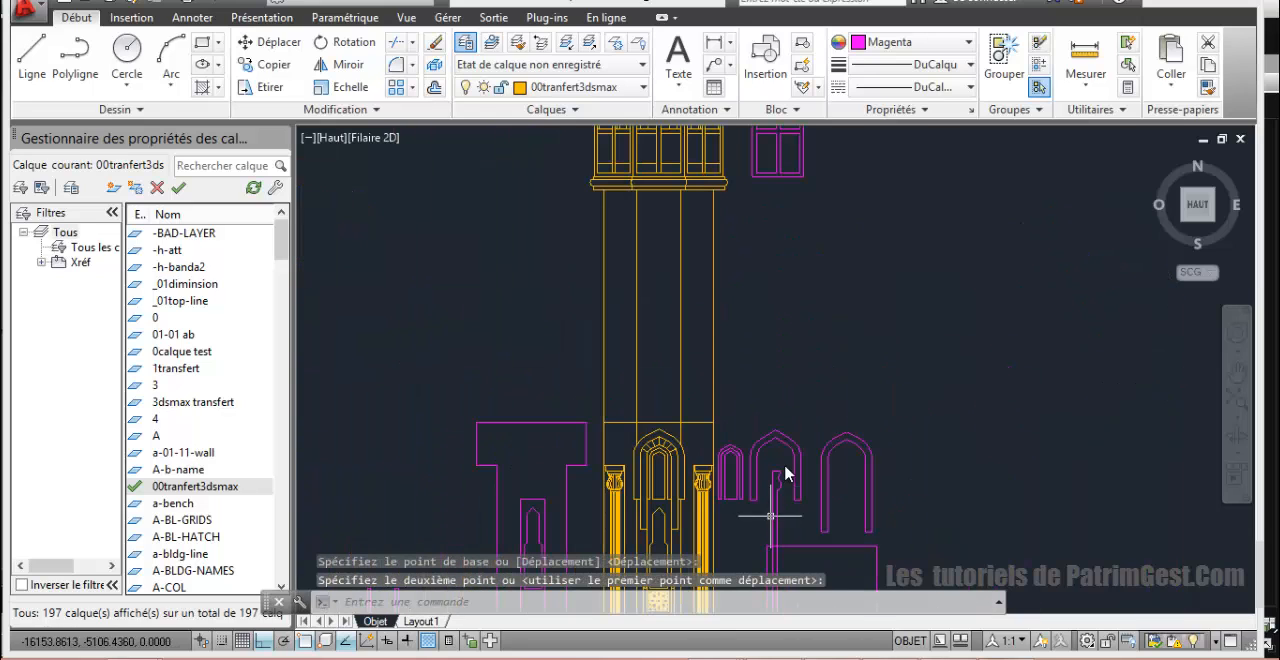
# Step: Move the column half-profile horizontally to the free space beside the T-shaped outline, on the side away from the tower
pyautogui.click(775, 492)
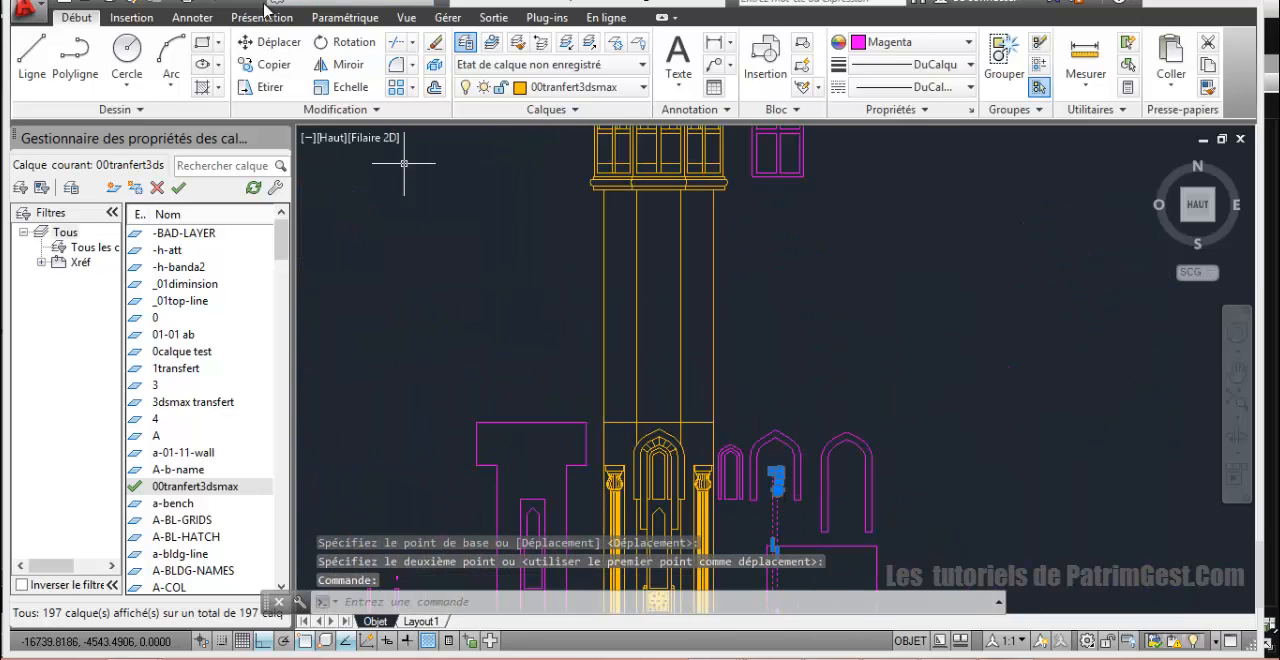
pyautogui.click(279, 48)
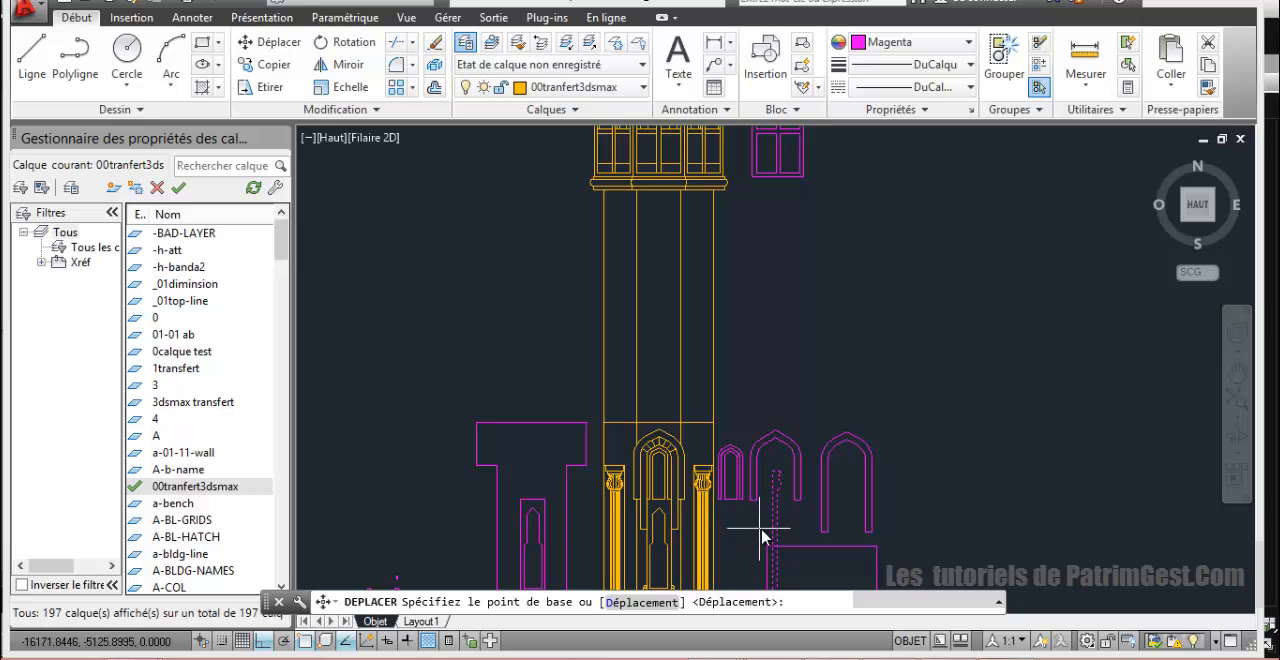
pyautogui.click(775, 530)
pyautogui.click(449, 523)
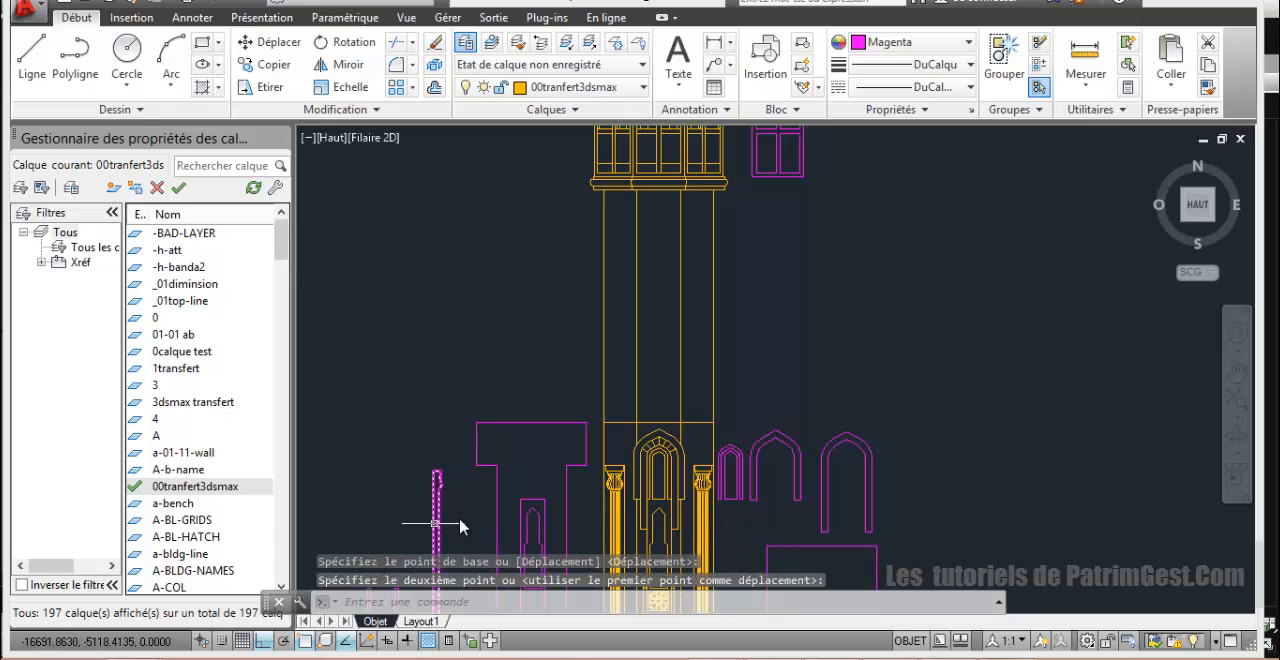
# Step: Examine the tower elevation up to the moulded ledge beneath the balcony railing
pyautogui.scroll(-3, 492, 515)
pyautogui.scroll(6, 492, 515)
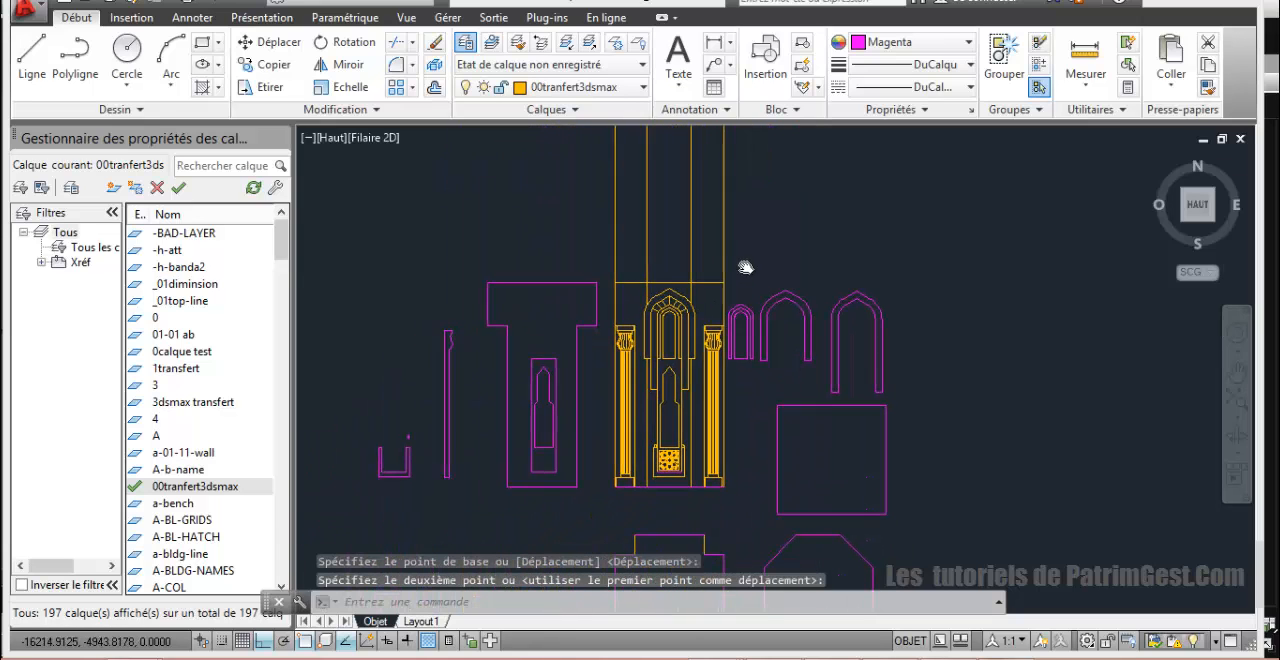
pyautogui.scroll(2, 725, 300)
pyautogui.scroll(-4, 700, 275)
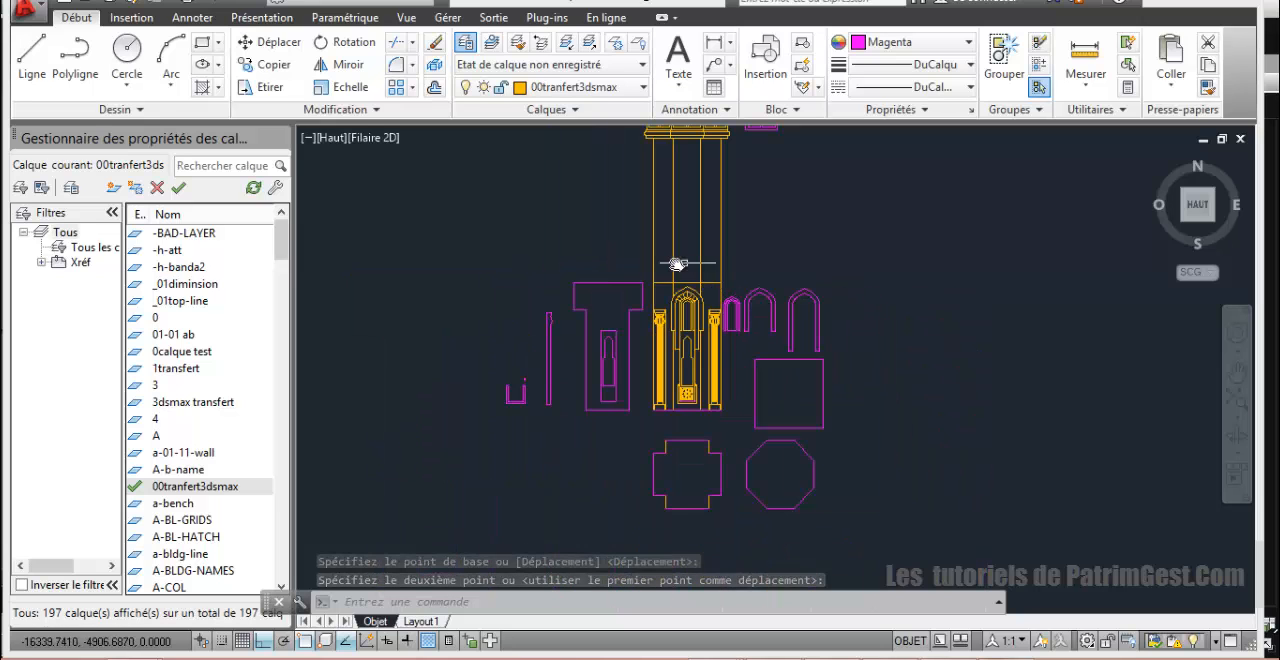
pyautogui.moveTo(733, 223); pyautogui.dragTo(669, 369, button='middle')
pyautogui.scroll(2, 657, 251)
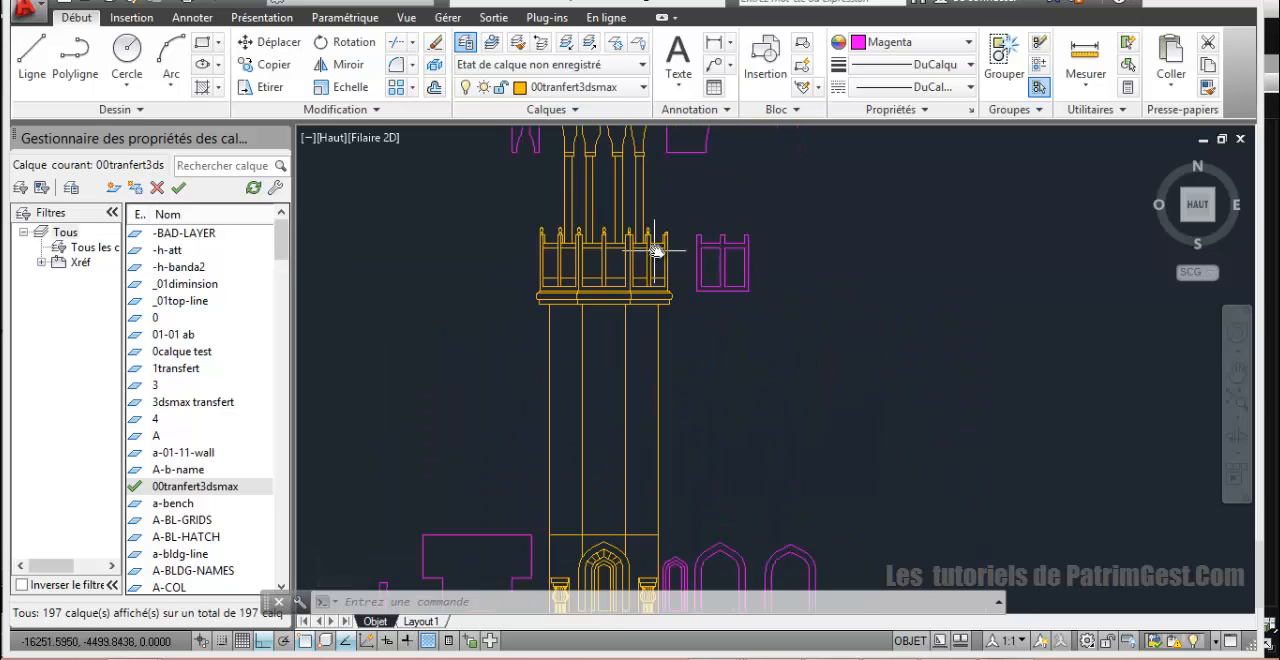
pyautogui.scroll(2, 674, 279)
pyautogui.scroll(-2, 675, 281)
pyautogui.scroll(8, 676, 276)
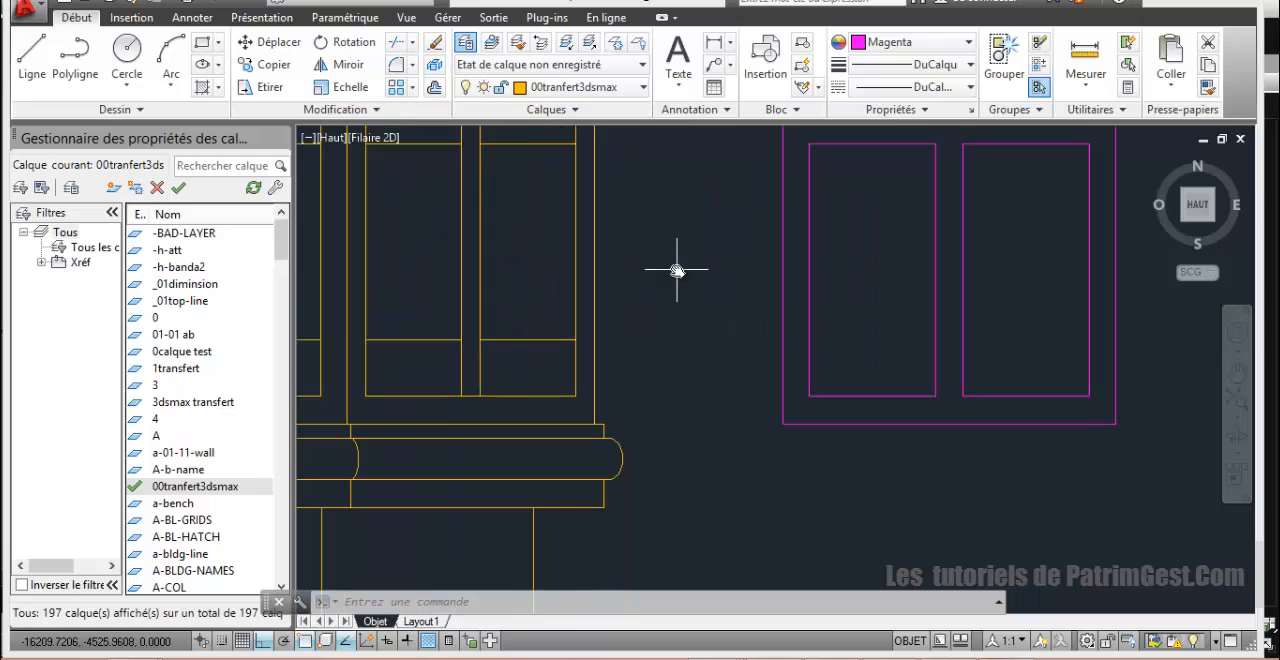
pyautogui.scroll(-2, 677, 270)
pyautogui.scroll(2, 620, 330)
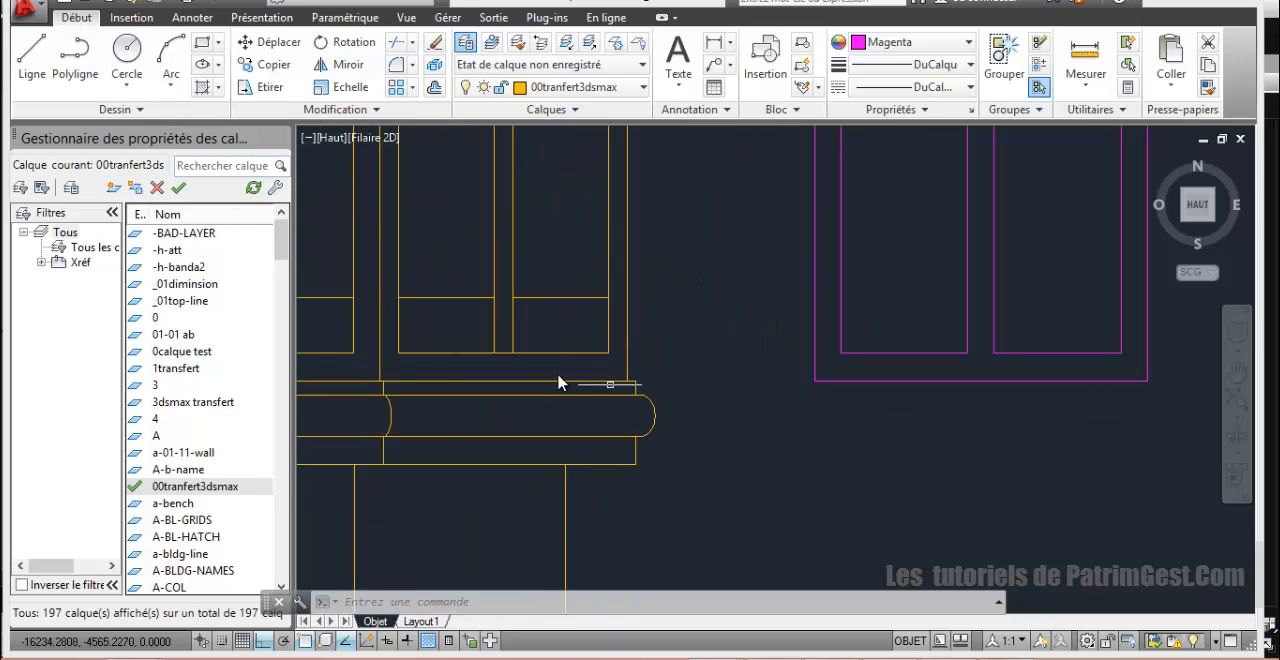
pyautogui.scroll(-4, 372, 213)
pyautogui.scroll(4, 378, 212)
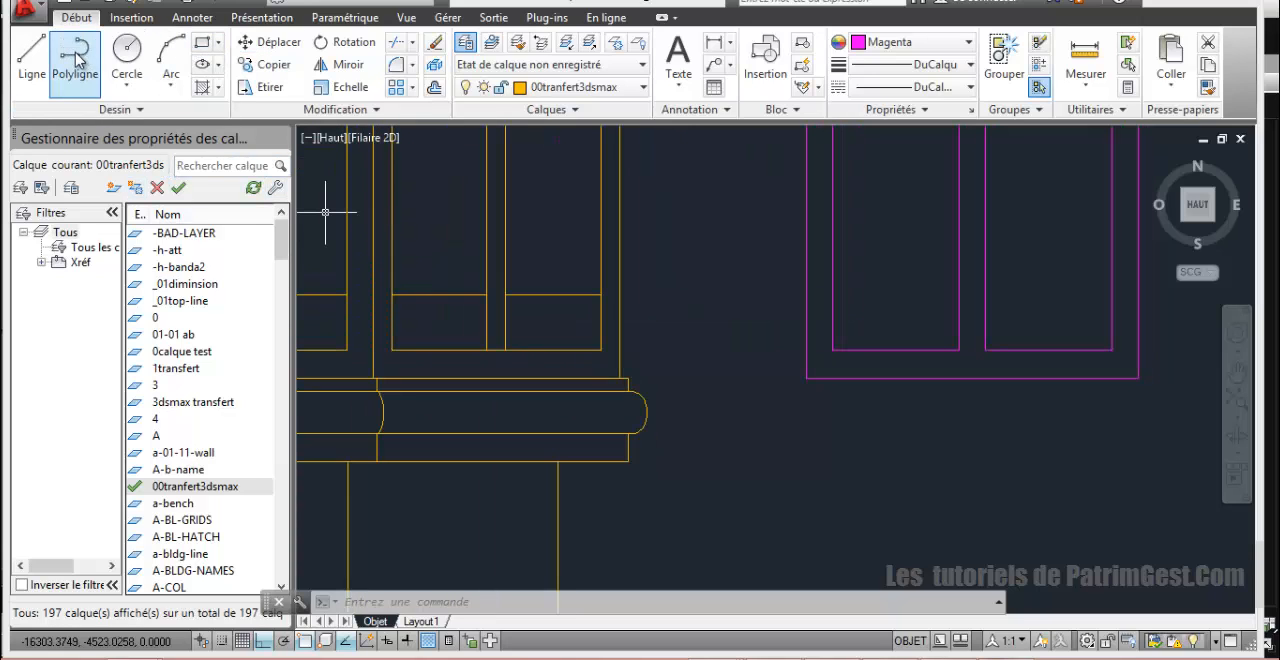
# Step: Start a polyline at the balcony railing's outer lower corner and trace the ledge's upper step to the rounded moulding
pyautogui.click(58, 72)
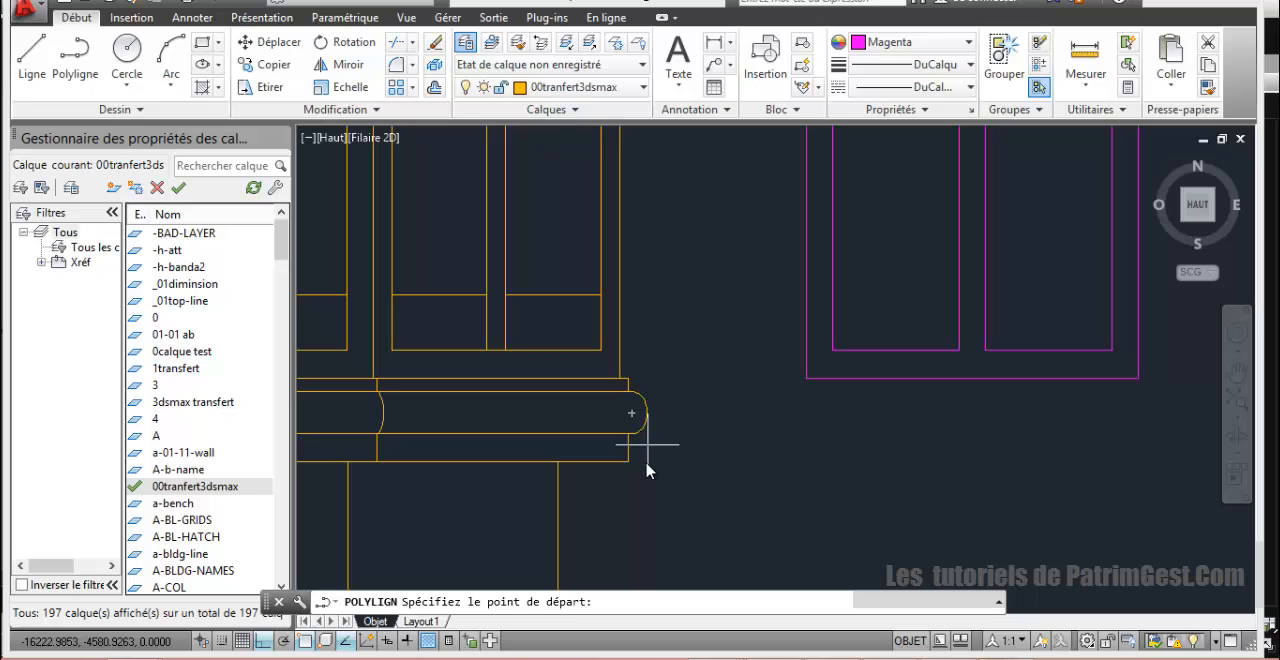
pyautogui.click(623, 379)
pyautogui.click(631, 389)
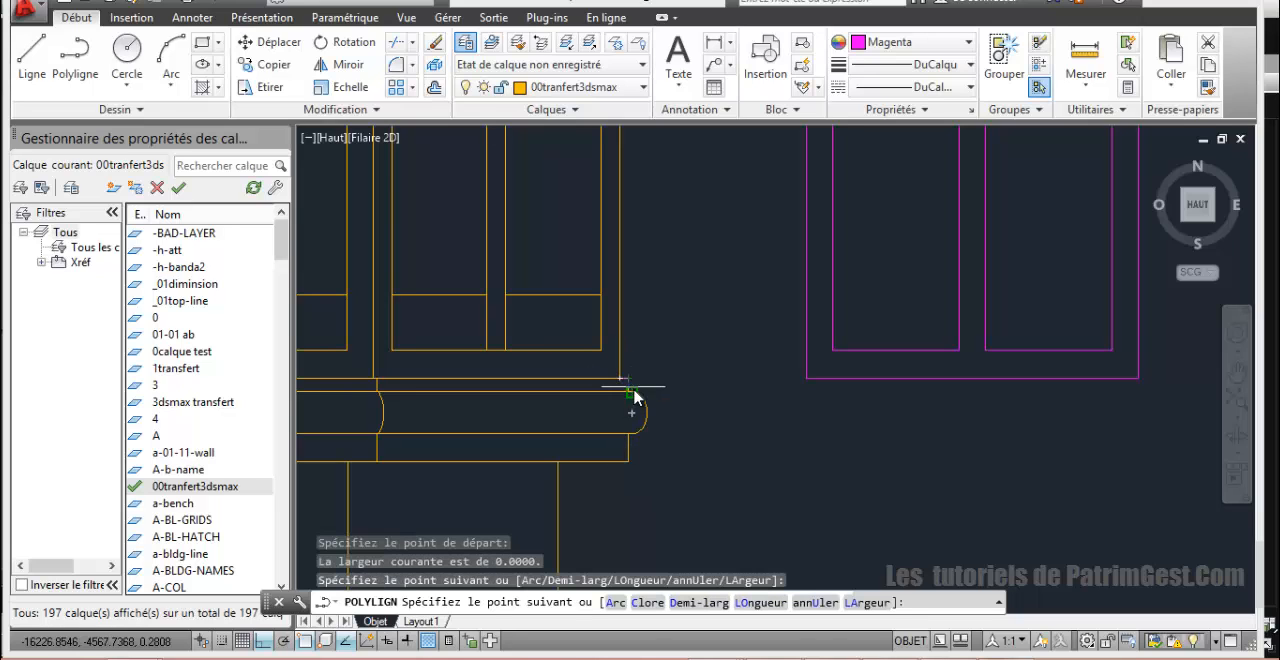
pyautogui.scroll(5, 618, 398)
pyautogui.click(682, 405)
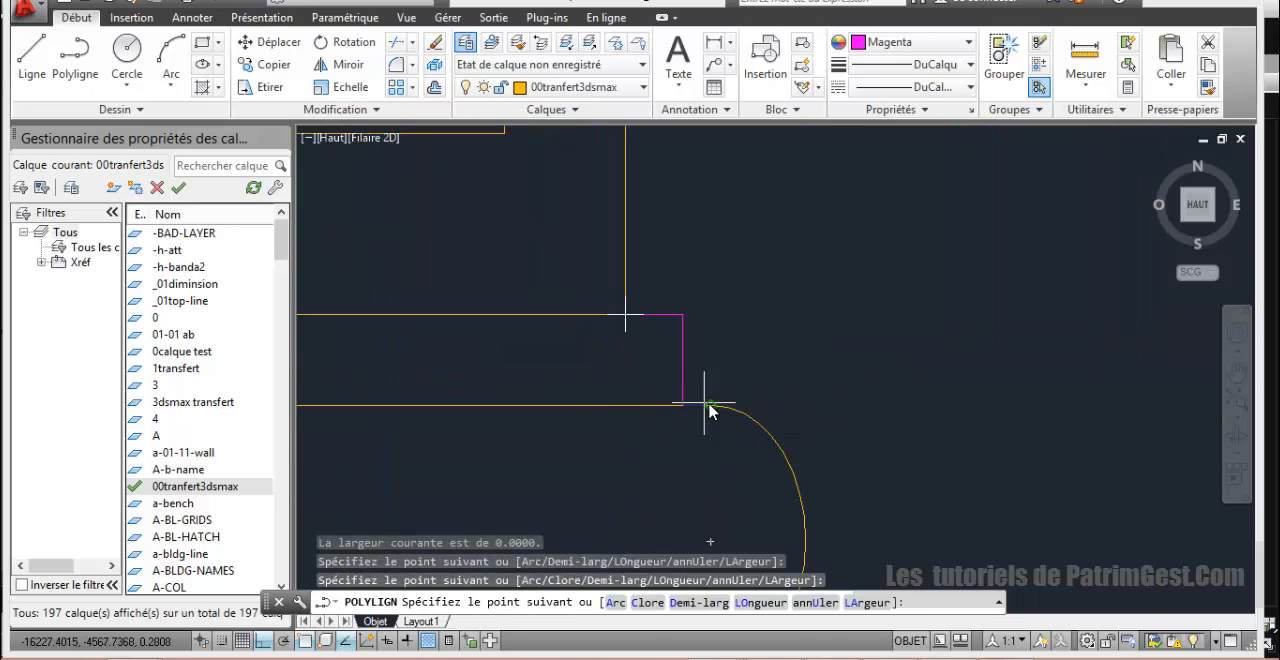
pyautogui.click(710, 406)
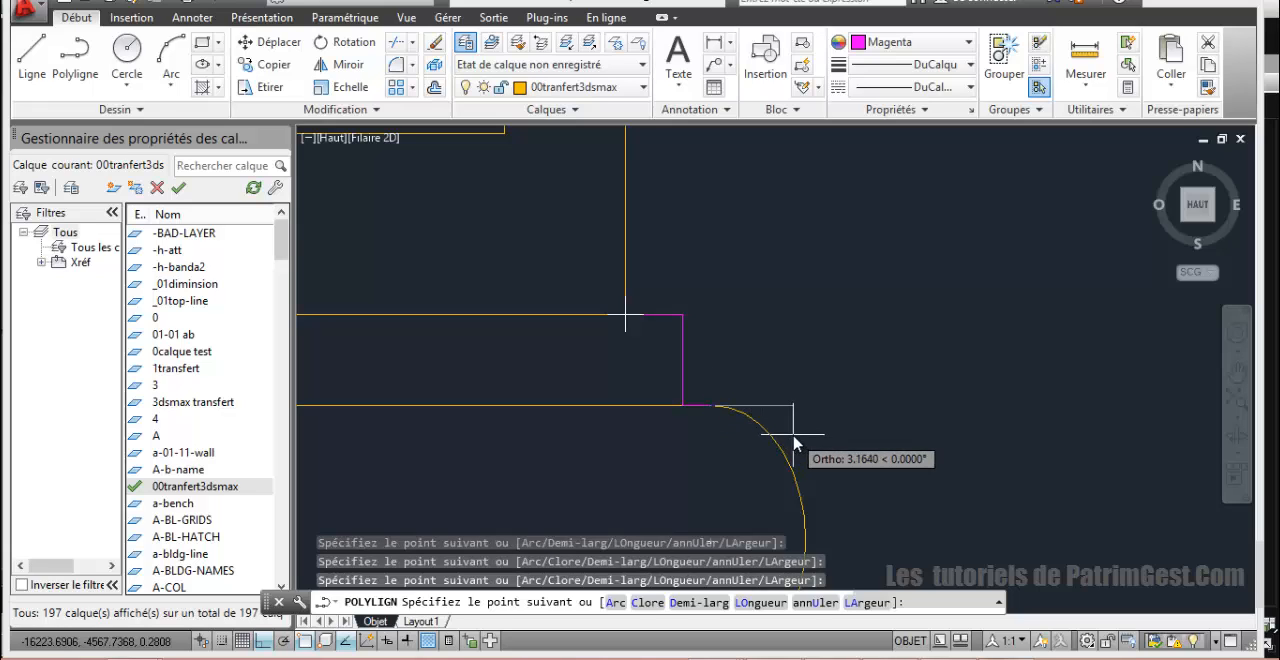
# Step: Add a second-point arc segment along the ledge's rounded moulding, through its outermost point to its lower end
pyautogui.write('a')
pyautogui.press('Return')
pyautogui.write('s')
pyautogui.press('Return')
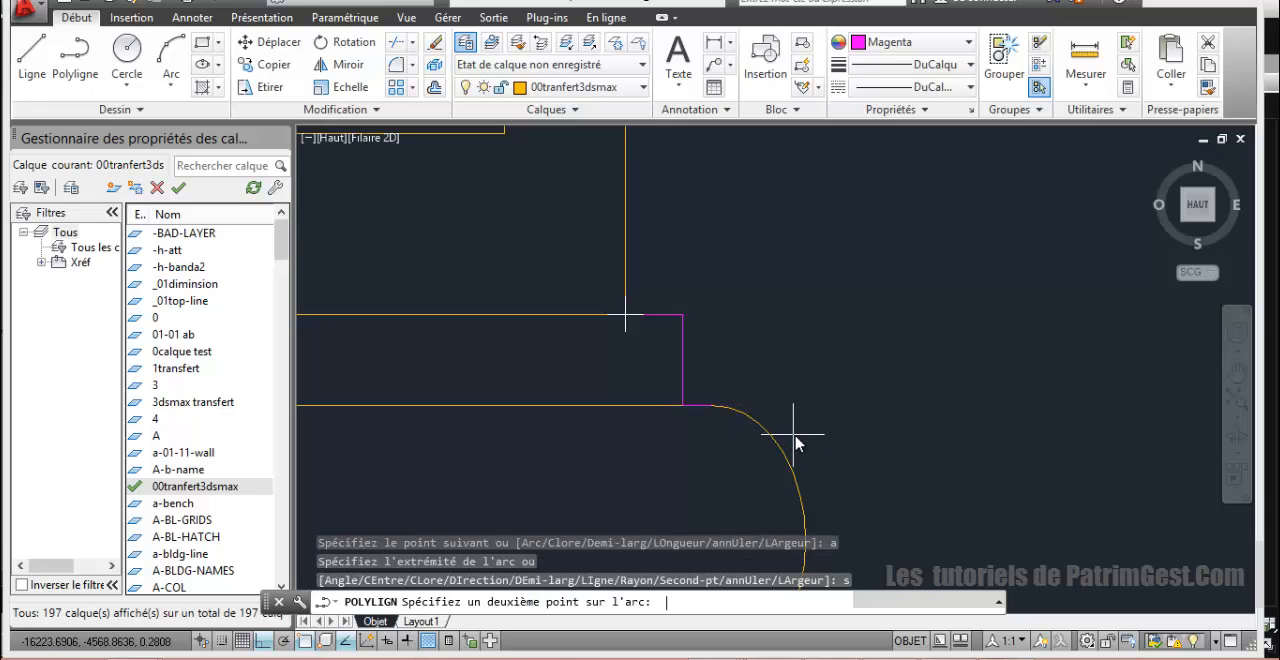
pyautogui.scroll(-6, 806, 510)
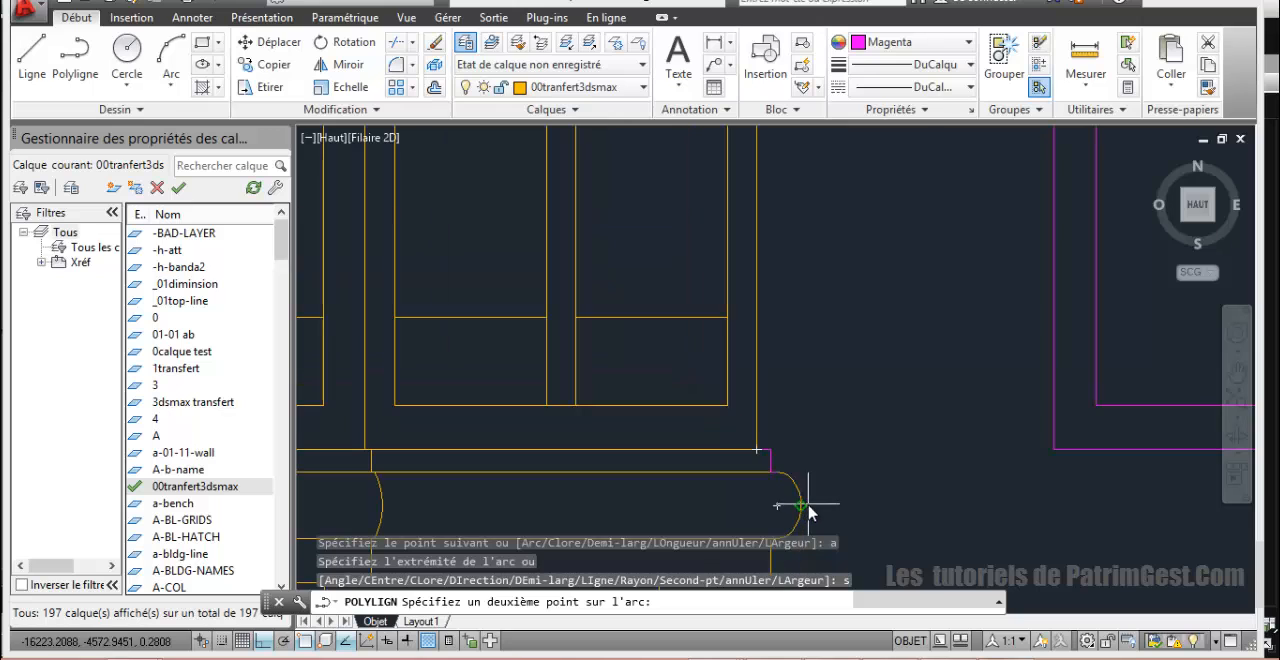
pyautogui.click(807, 500)
pyautogui.scroll(3, 806, 486)
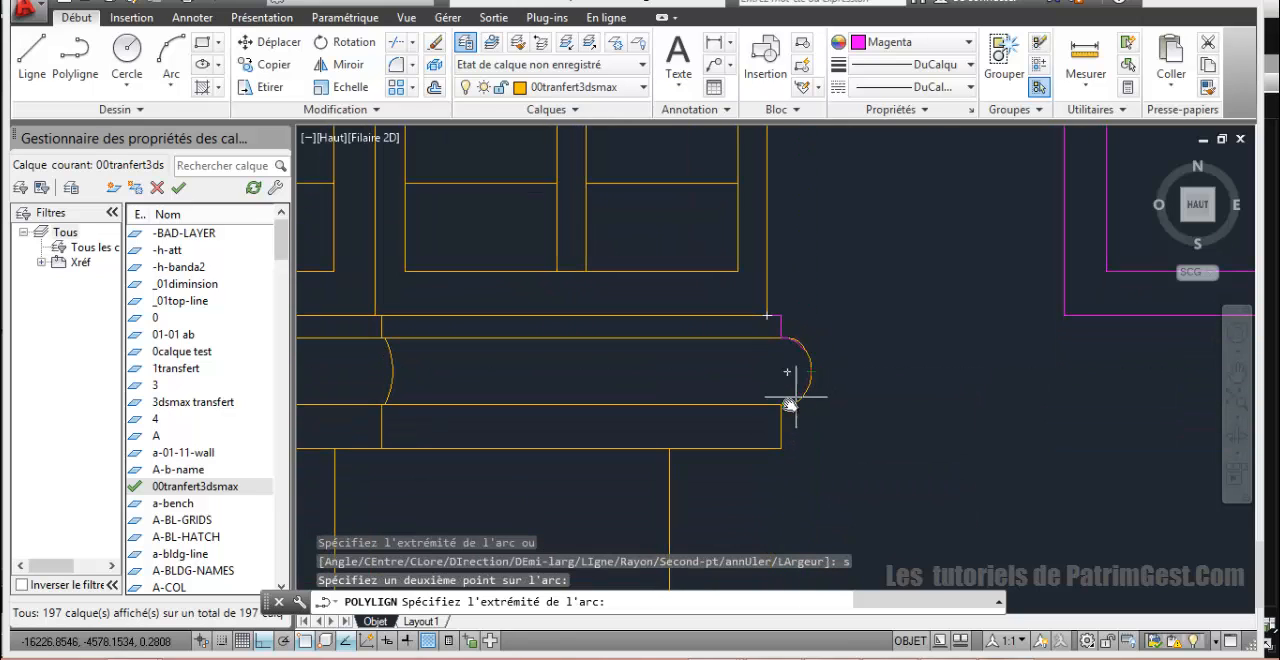
pyautogui.scroll(4, 790, 406)
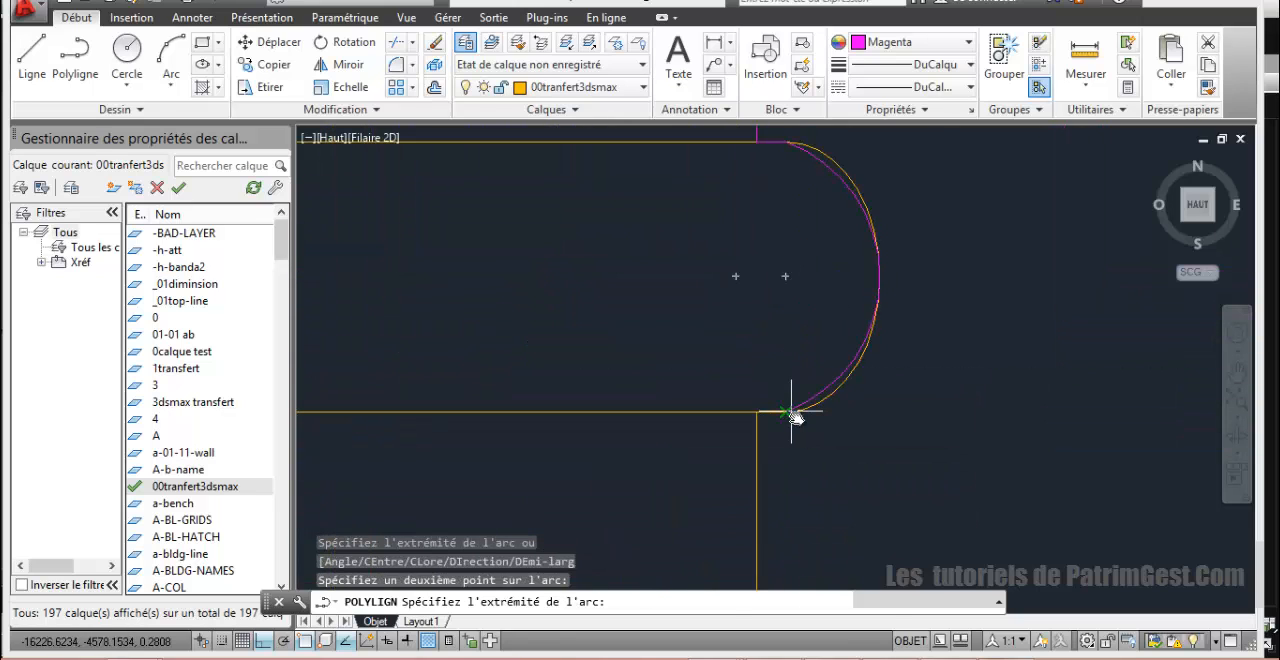
pyautogui.click(790, 413)
# Step: Return to line segments, trace the ledge's lower step to the tower shaft's outer edge, and close the polyline
pyautogui.write('li')
pyautogui.press('Return')
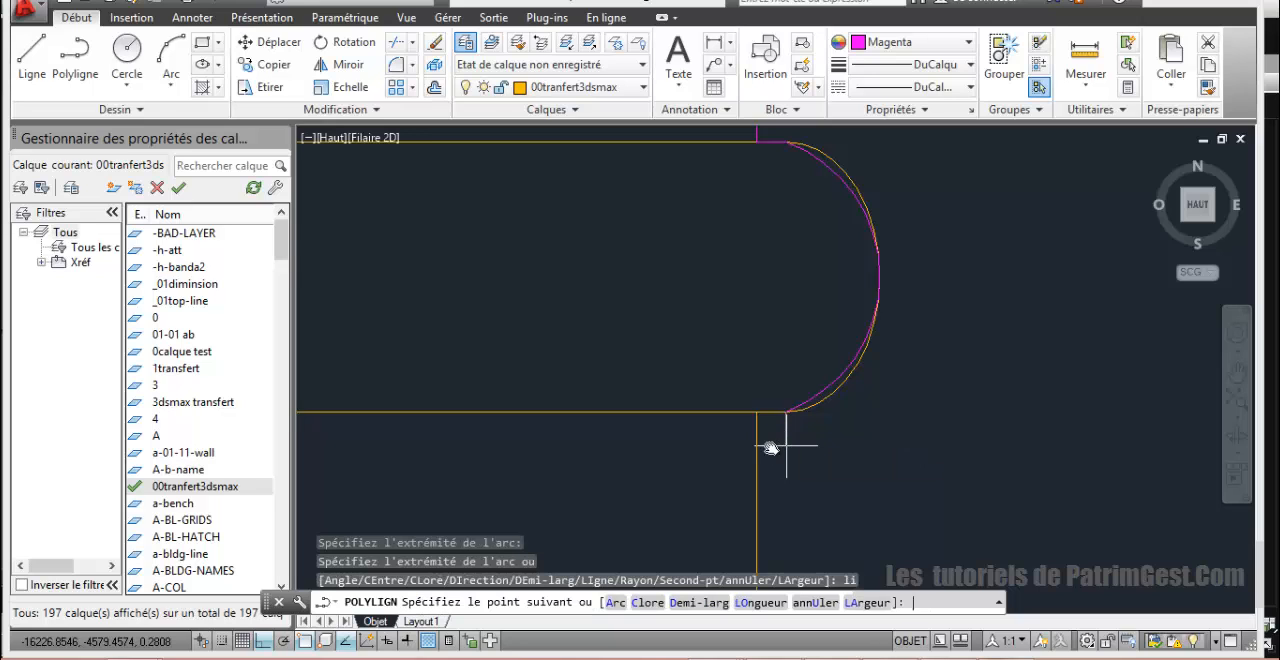
pyautogui.scroll(-5, 756, 422)
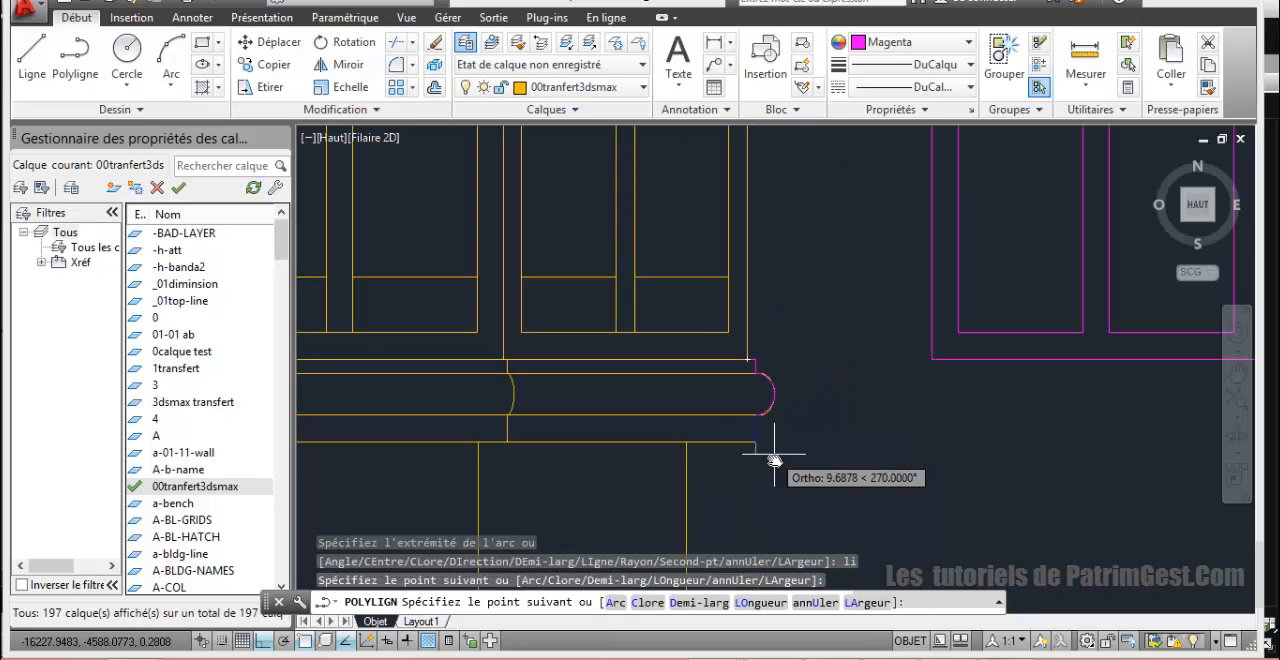
pyautogui.scroll(4, 766, 462)
pyautogui.click(700, 357)
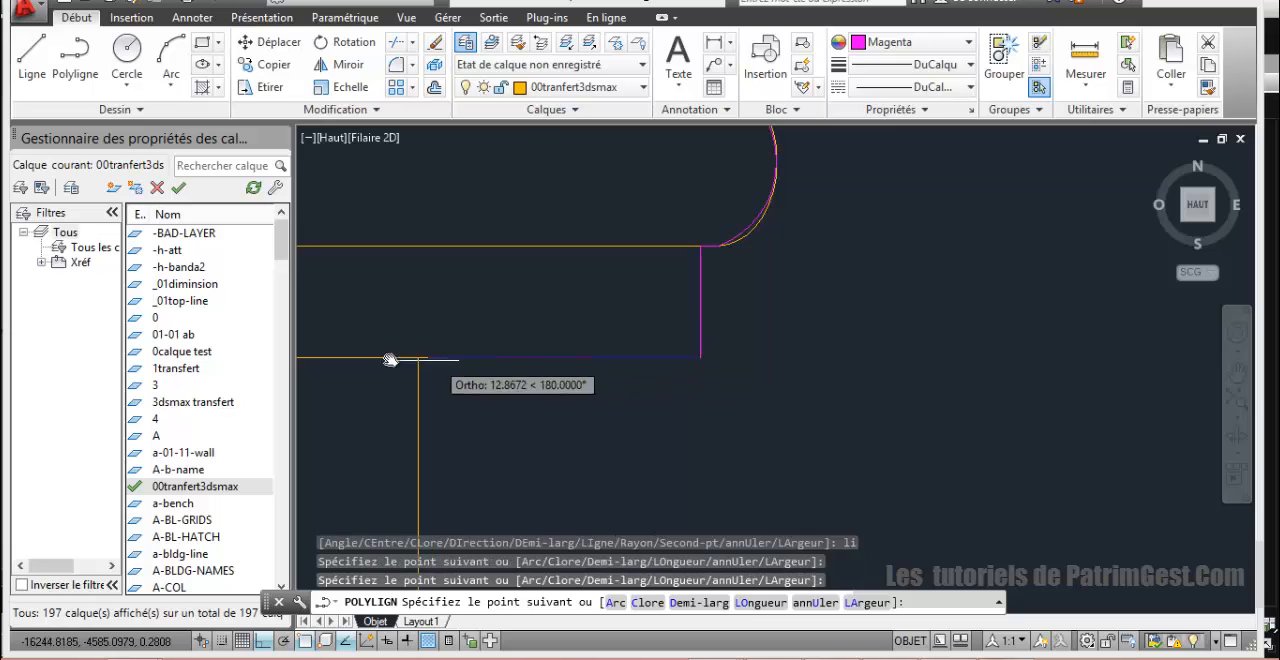
pyautogui.click(418, 357)
pyautogui.scroll(-4, 440, 360)
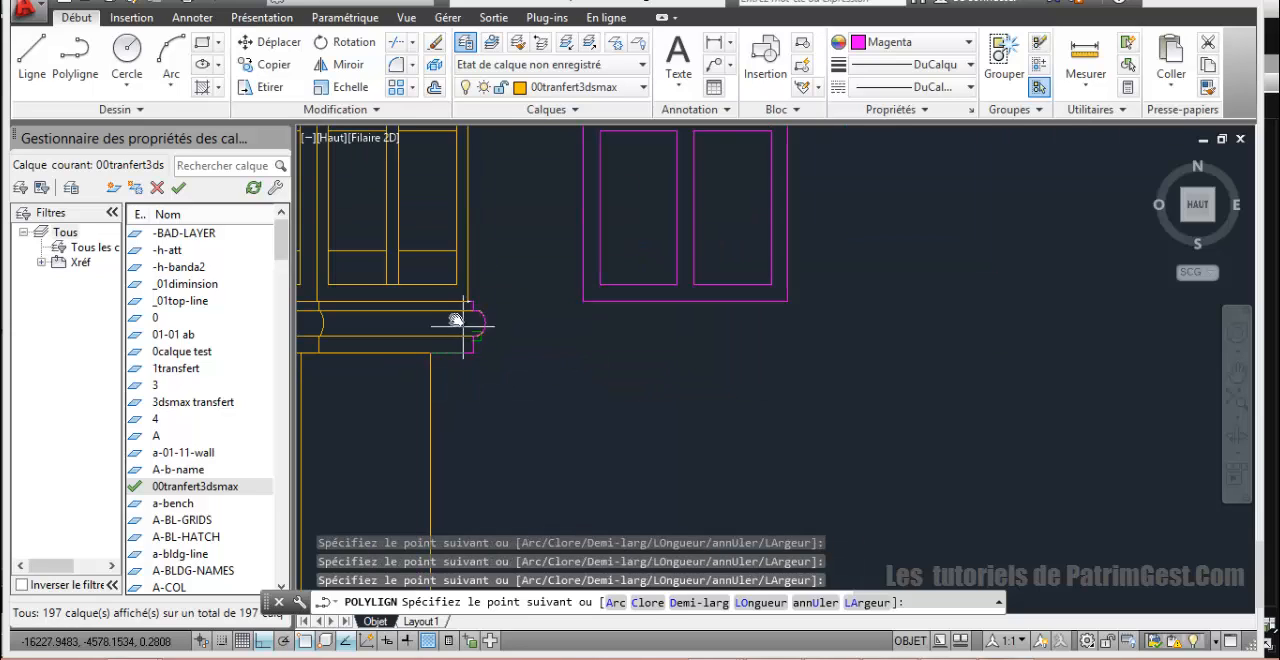
pyautogui.scroll(2, 432, 292)
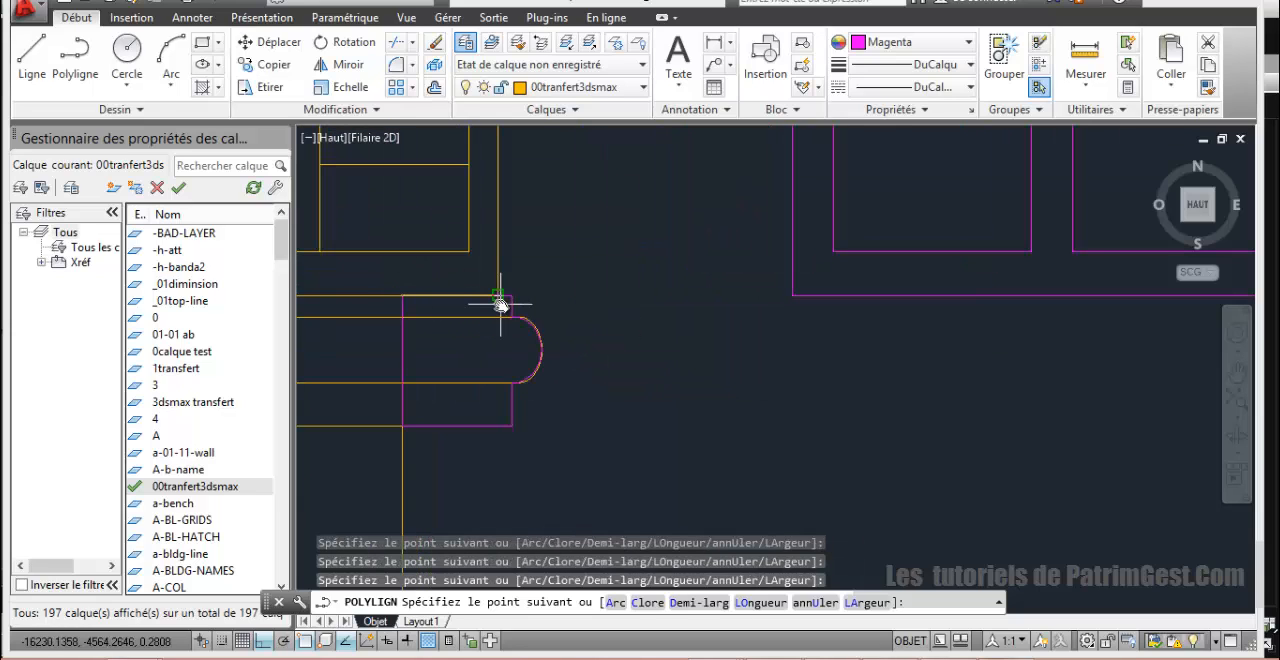
pyautogui.write('c')
pyautogui.press('Return')
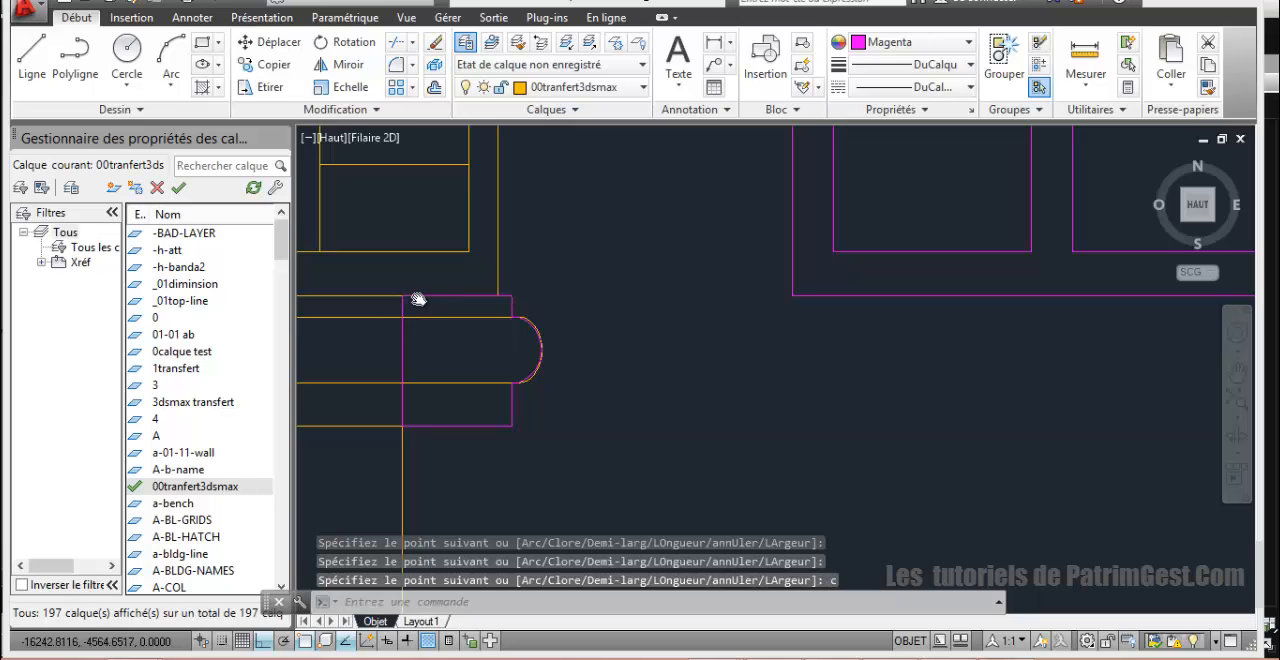
# Step: Move the closed ledge profile horizontally about 26 units outward, clear of the tower elevation
pyautogui.click(505, 298)
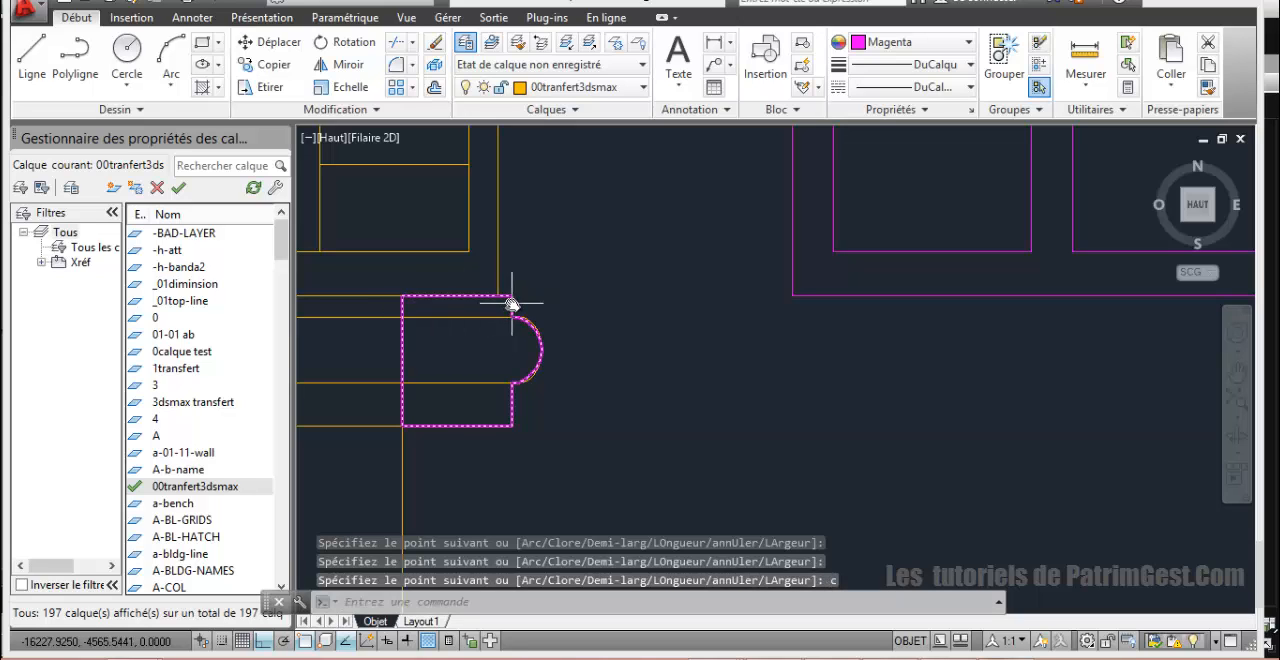
pyautogui.click(268, 42)
pyautogui.click(541, 351)
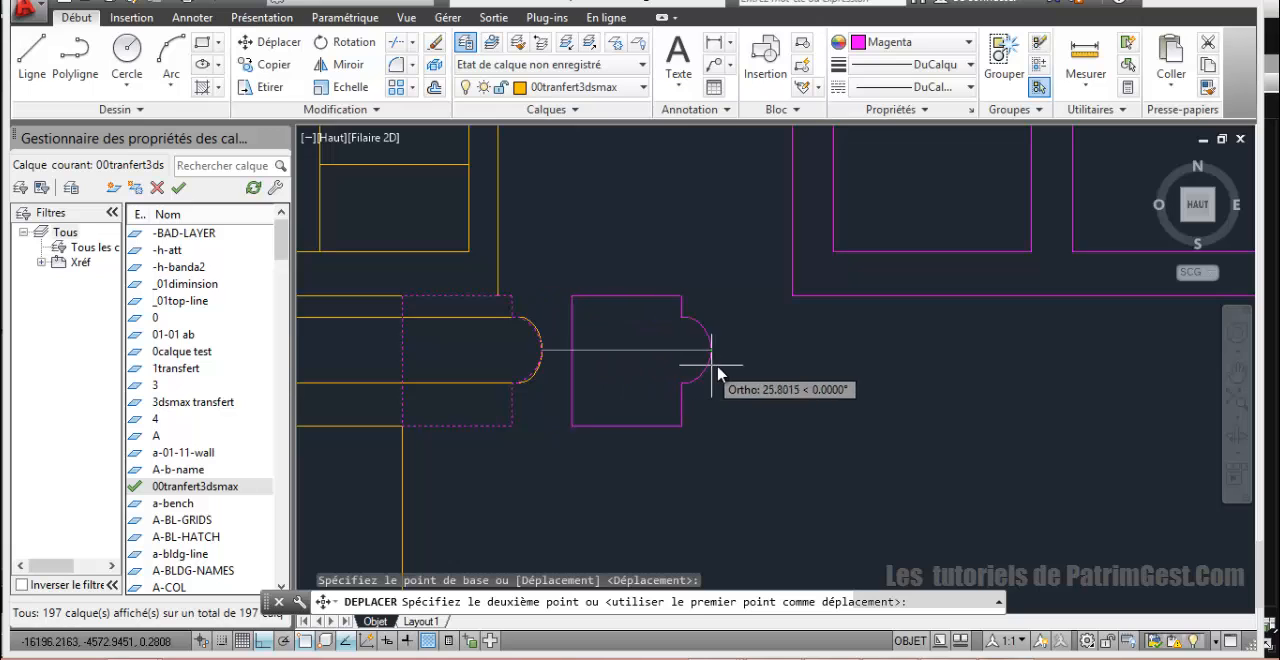
pyautogui.click(717, 370)
# Step: Examine the traced pieces around the tower and the surrounding drawing sheets up to the mosque's floor plan
pyautogui.scroll(-5, 718, 372)
pyautogui.scroll(-4, 706, 400)
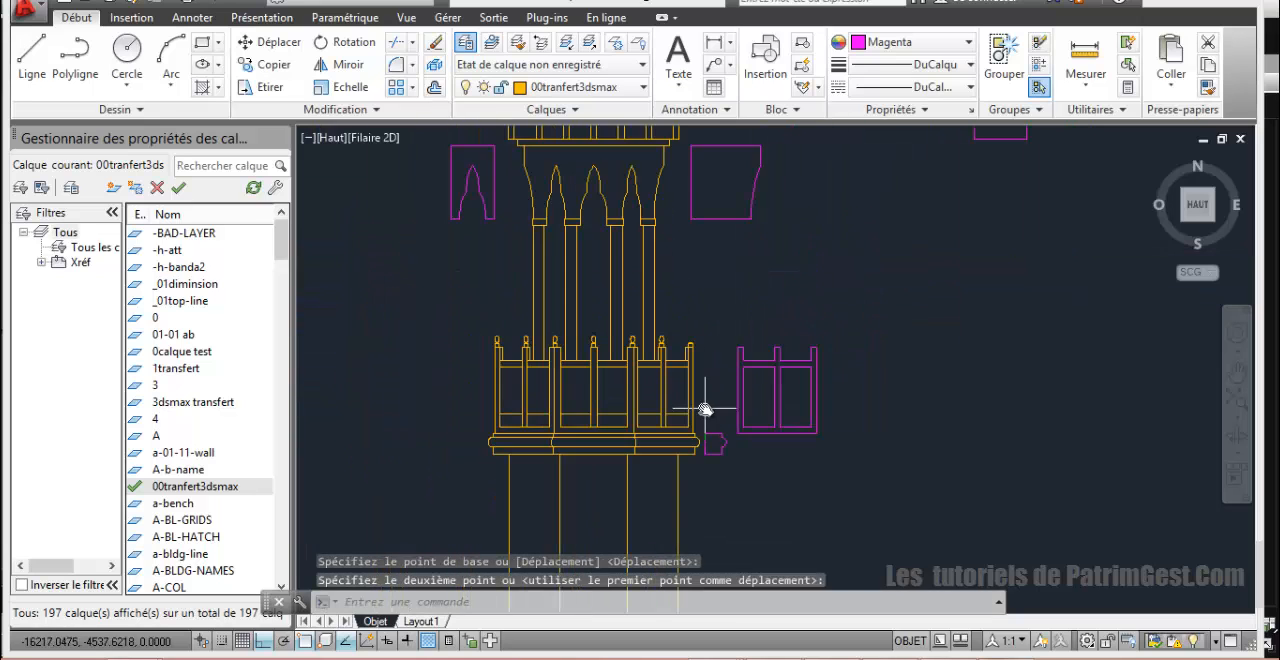
pyautogui.scroll(2, 743, 357)
pyautogui.scroll(-3, 716, 366)
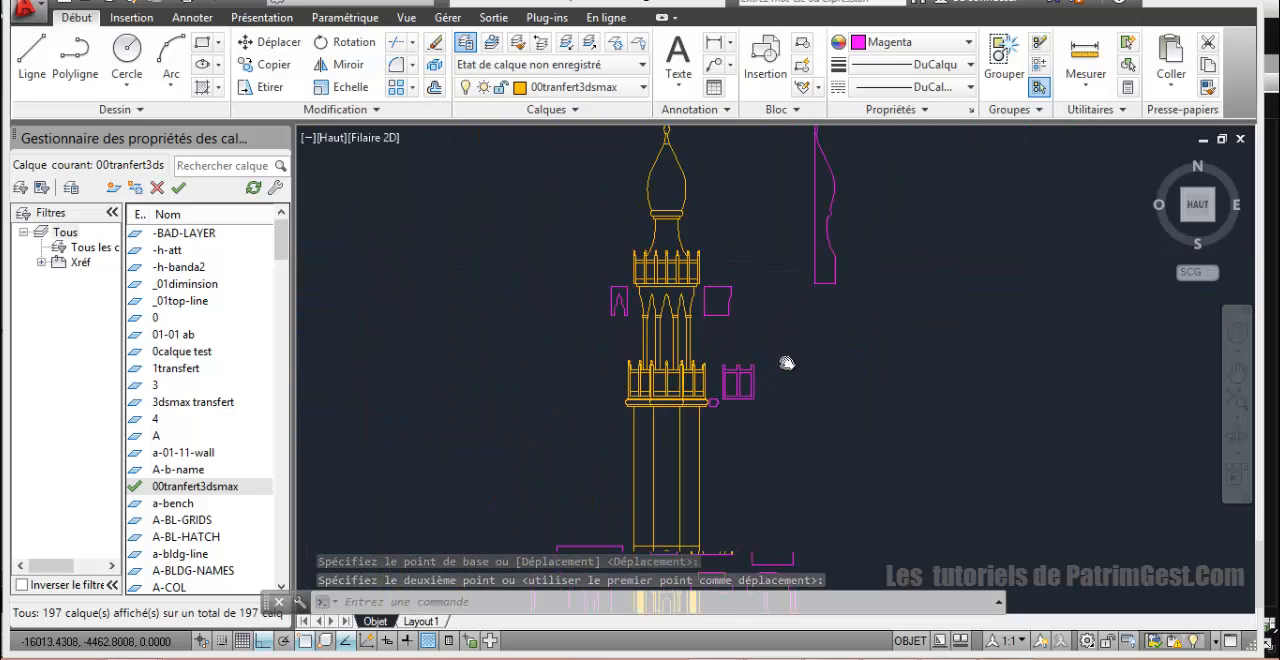
pyautogui.scroll(-5, 790, 363)
pyautogui.scroll(5, 838, 364)
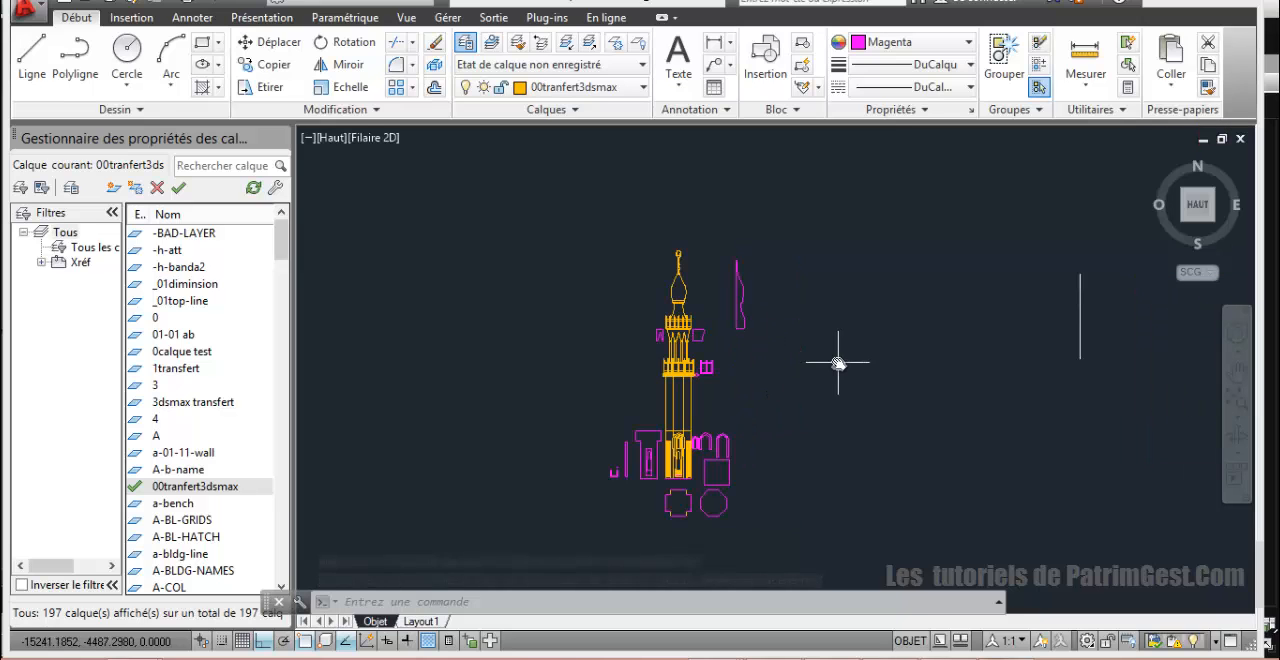
pyautogui.scroll(-5, 794, 374)
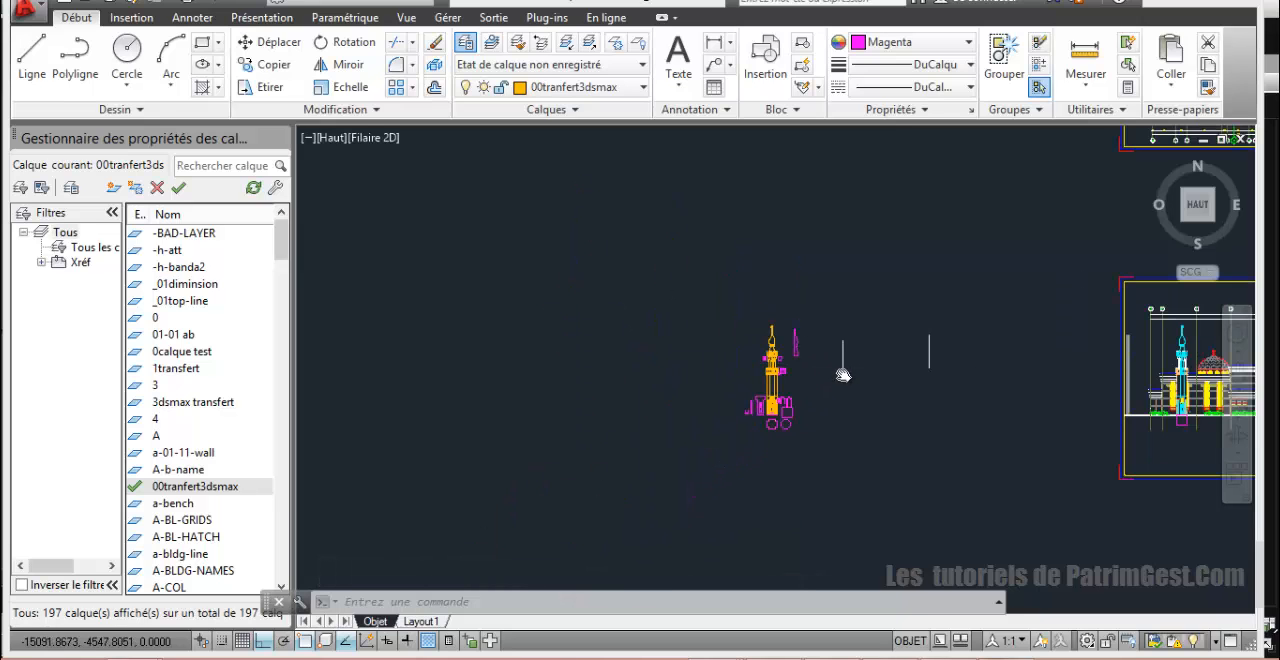
pyautogui.moveTo(897, 386); pyautogui.dragTo(672, 456, button='middle')
pyautogui.scroll(-2, 667, 438)
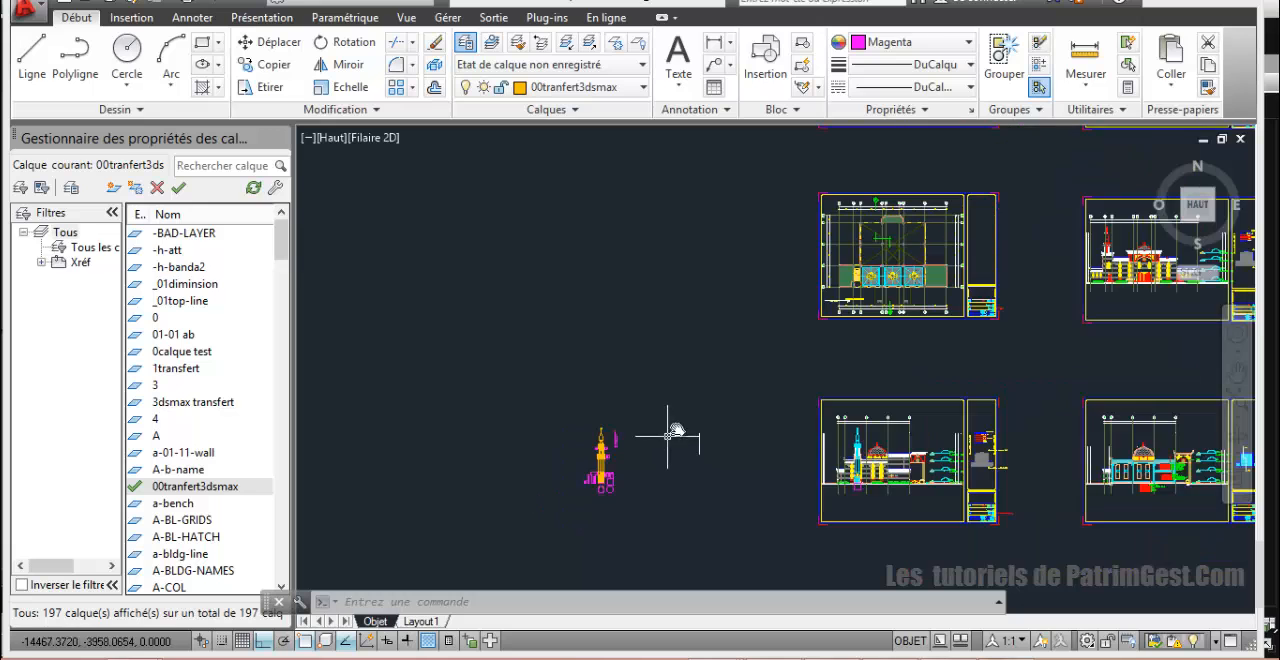
pyautogui.scroll(2, 827, 298)
pyautogui.scroll(-4, 830, 304)
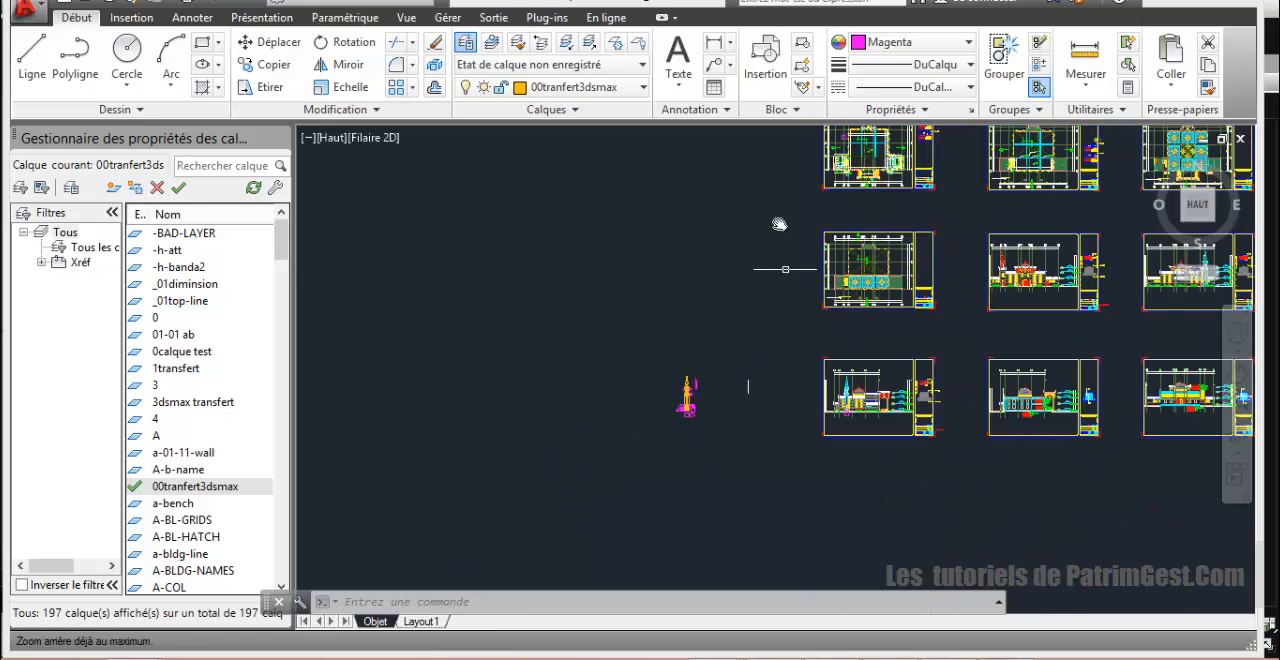
pyautogui.scroll(4, 766, 271)
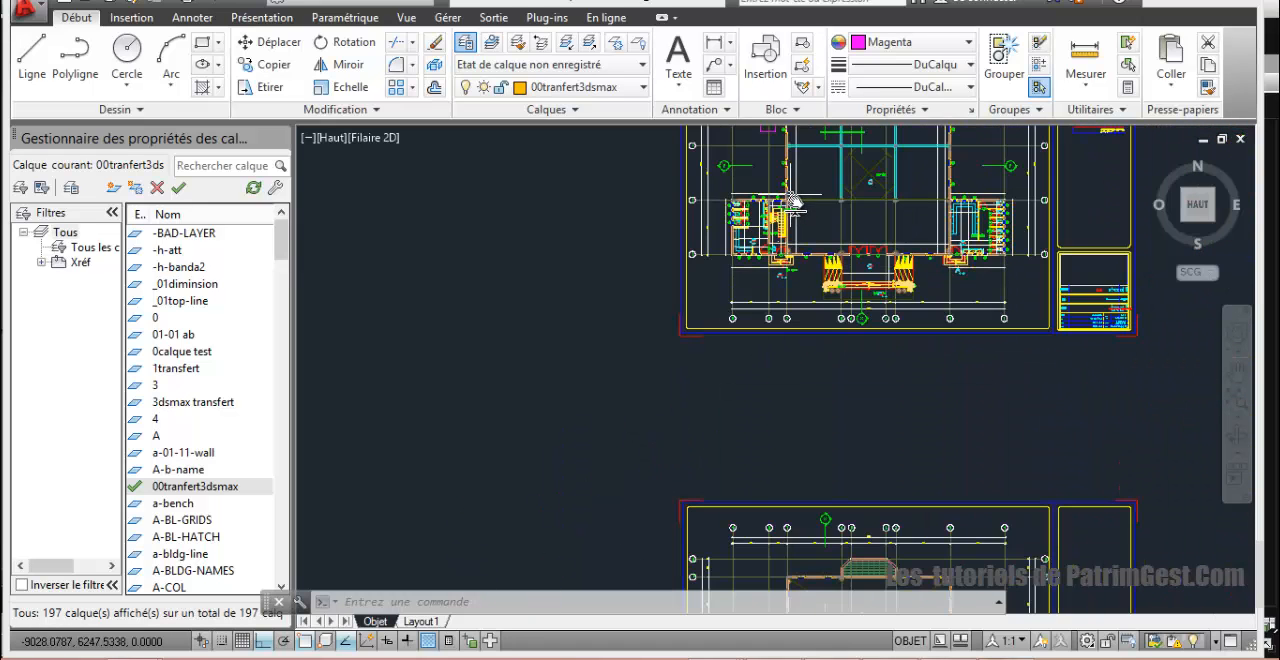
pyautogui.click(776, 152)
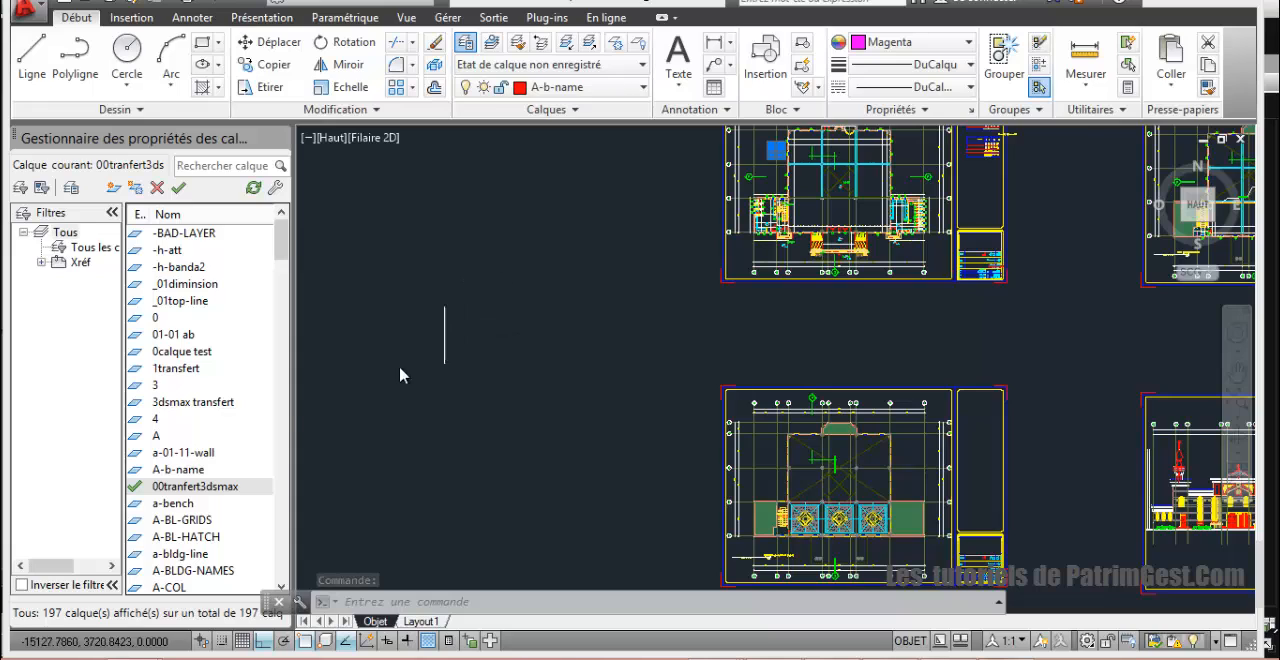
pyautogui.click(185, 372)
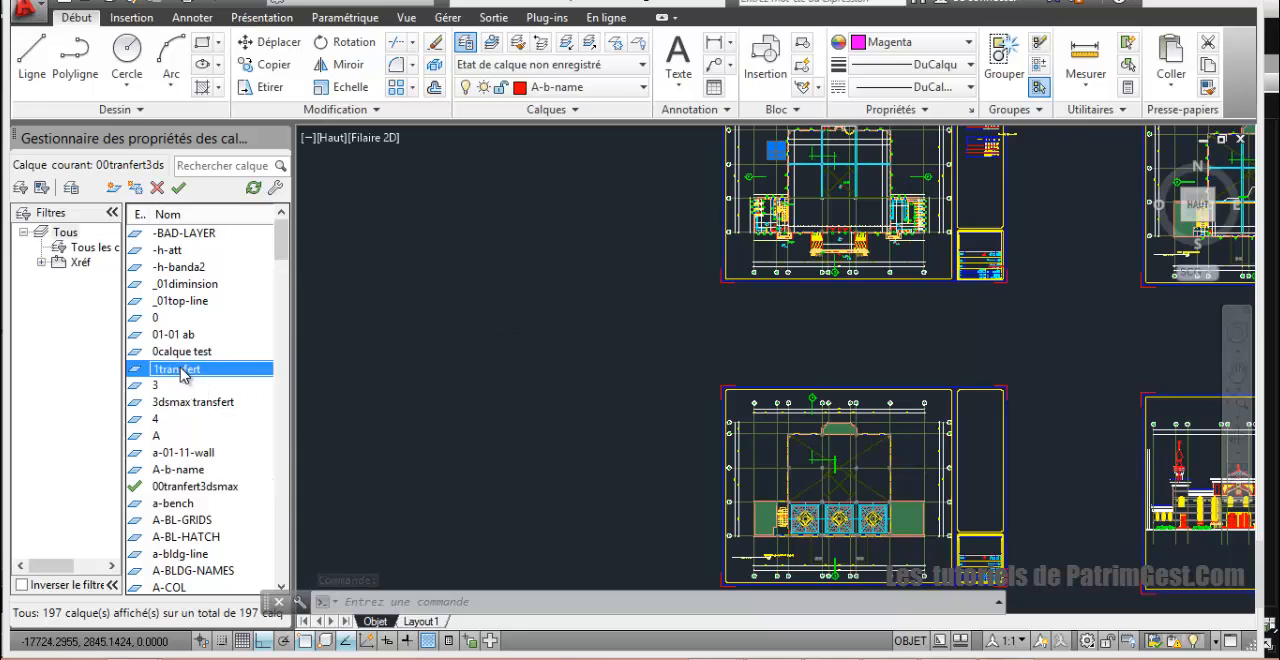
pyautogui.click(596, 90)
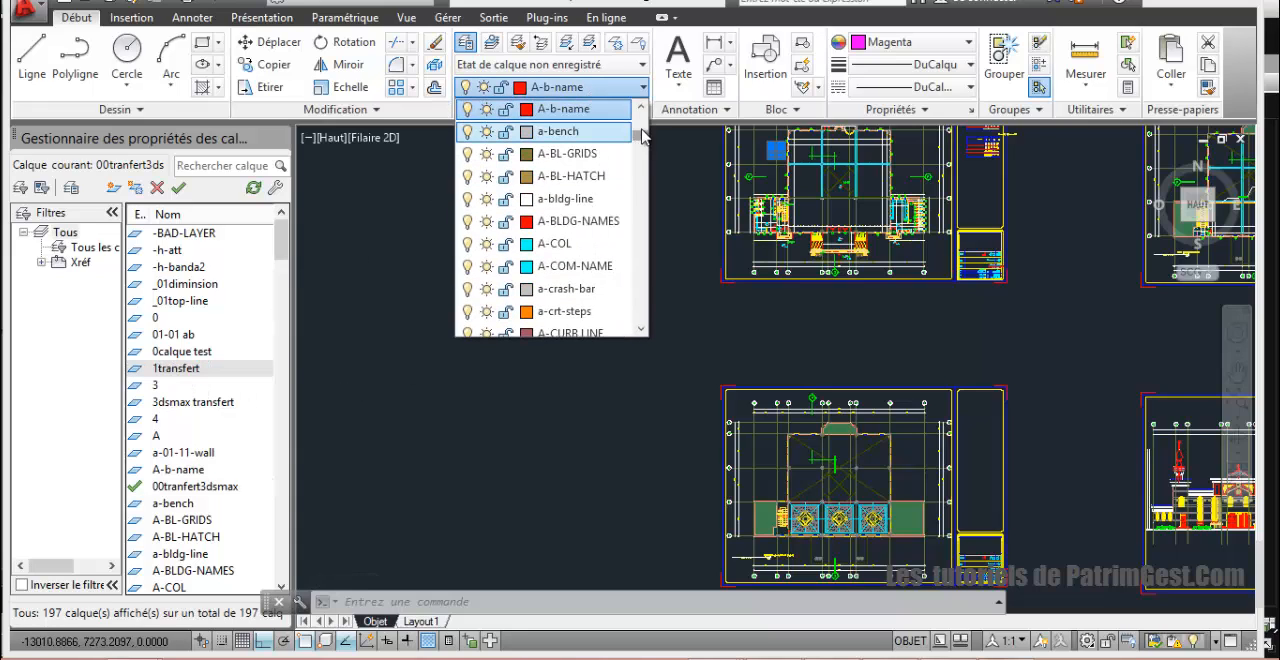
pyautogui.moveTo(641, 135); pyautogui.dragTo(640, 105)
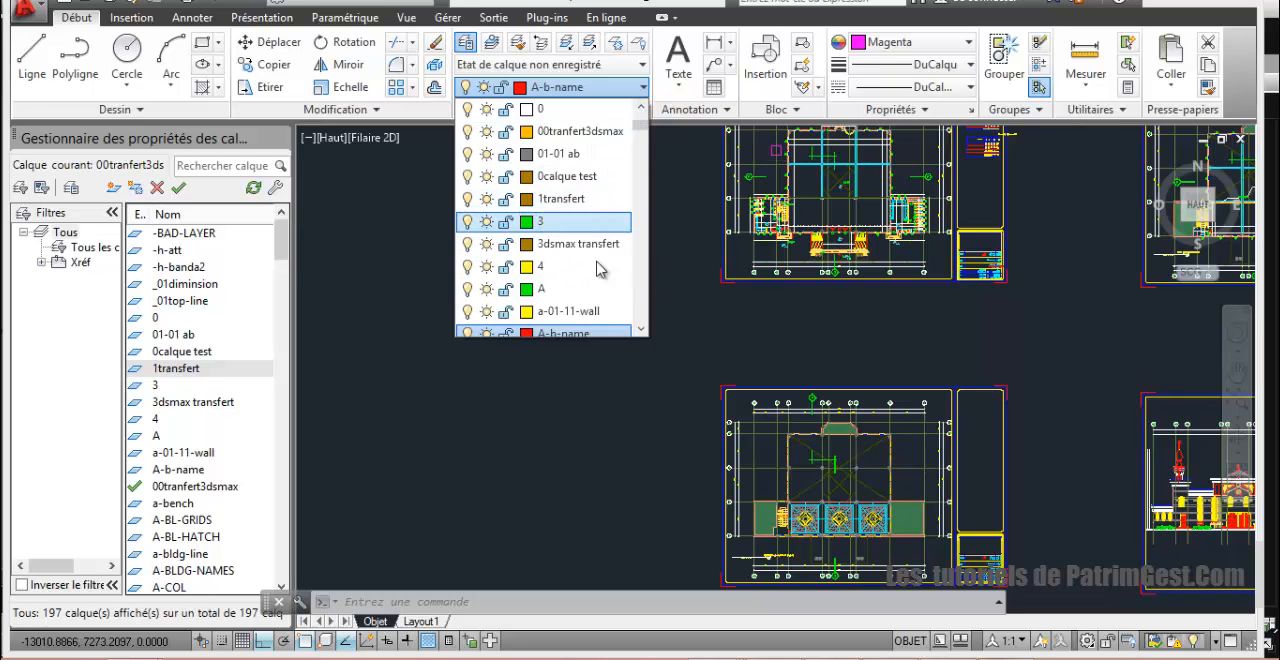
pyautogui.click(540, 413)
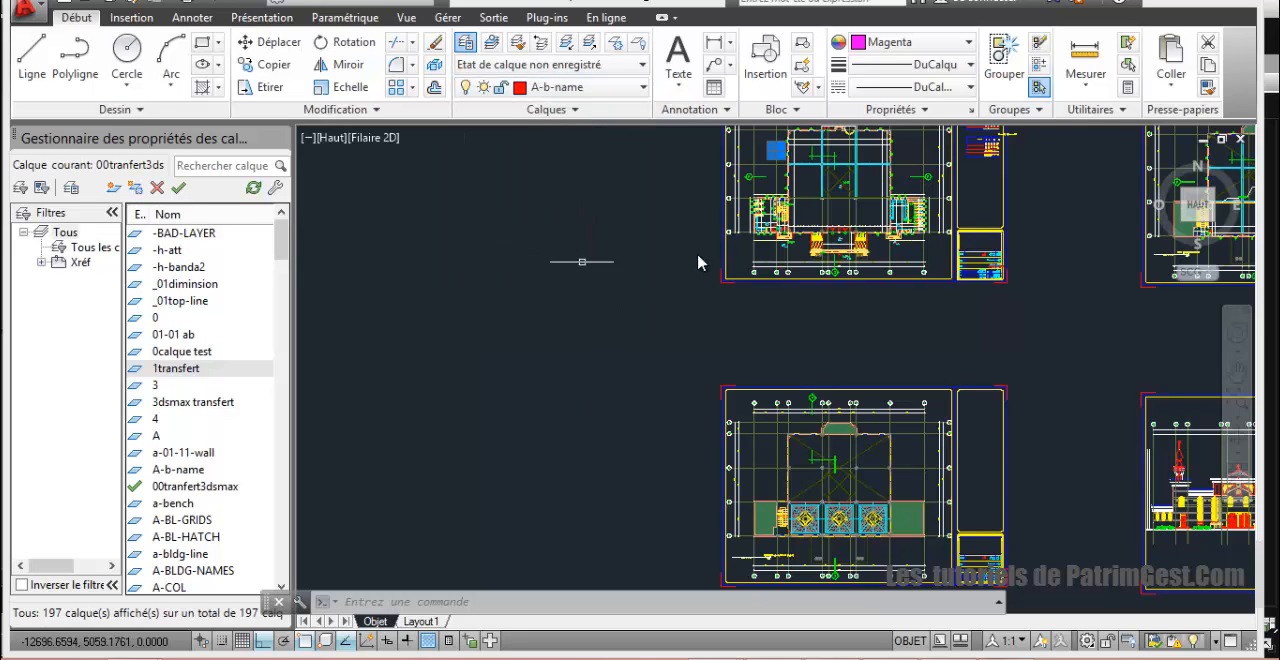
pyautogui.scroll(-2, 652, 309)
pyautogui.rightClick(629, 273)
pyautogui.click(577, 280)
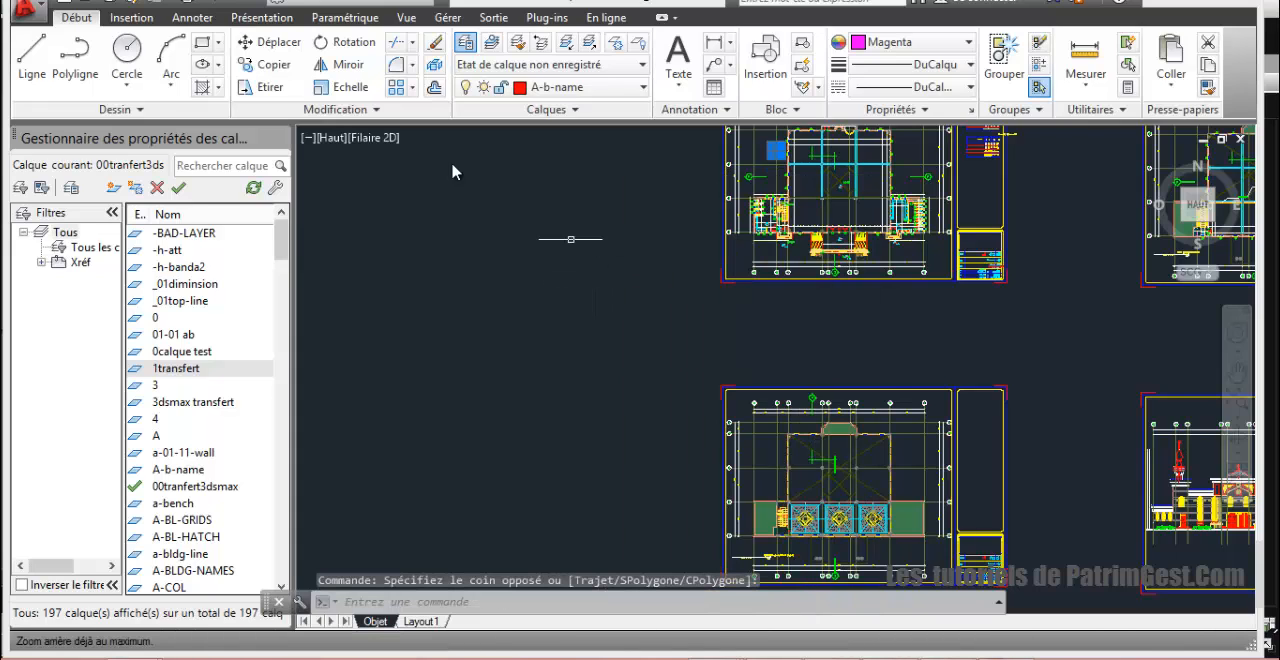
pyautogui.click(126, 55)
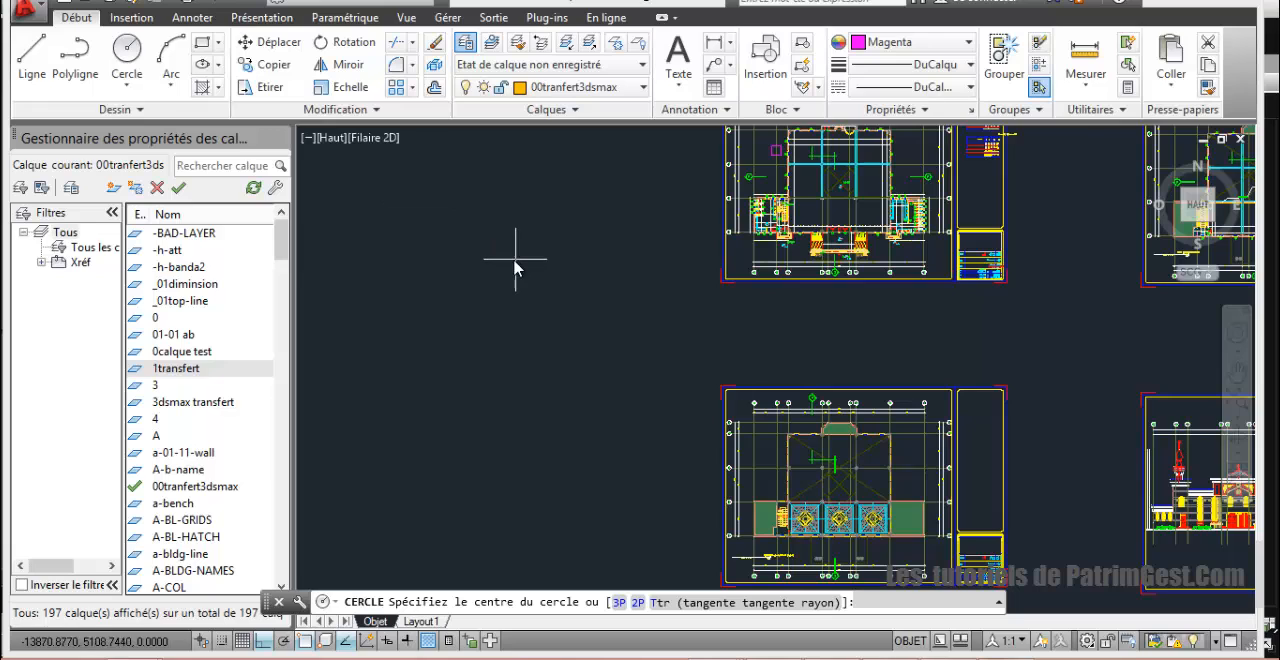
pyautogui.scroll(-1, 514, 268)
pyautogui.rightClick(514, 268)
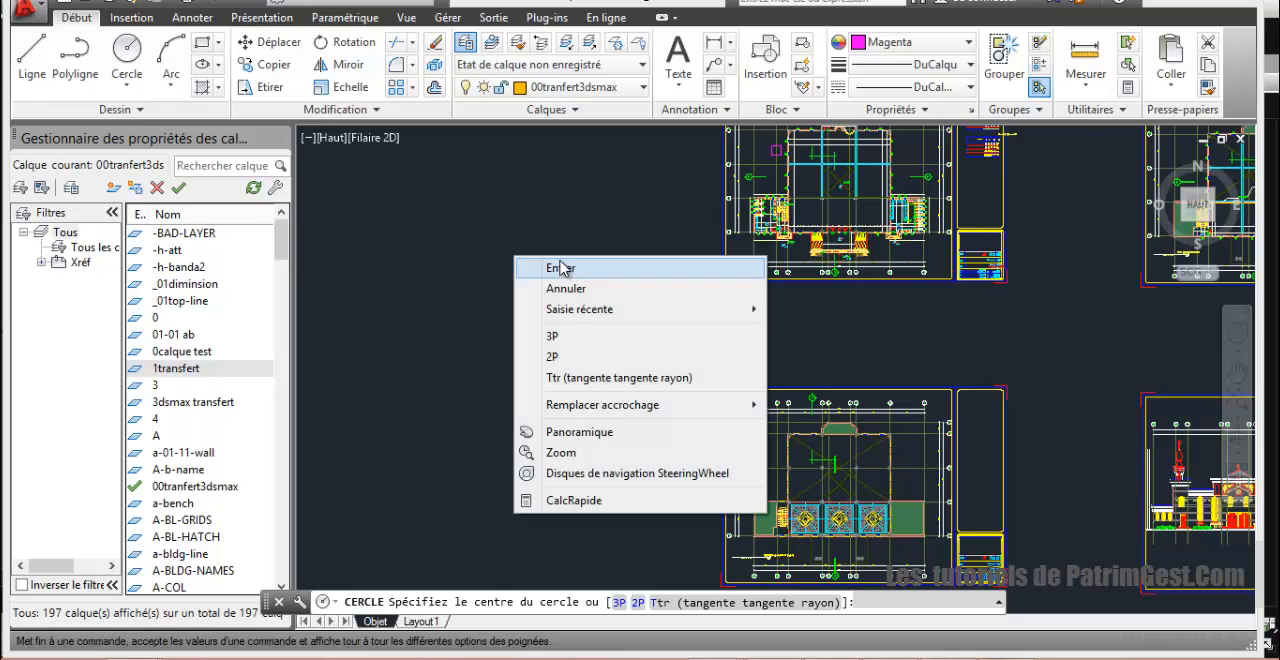
pyautogui.click(546, 272)
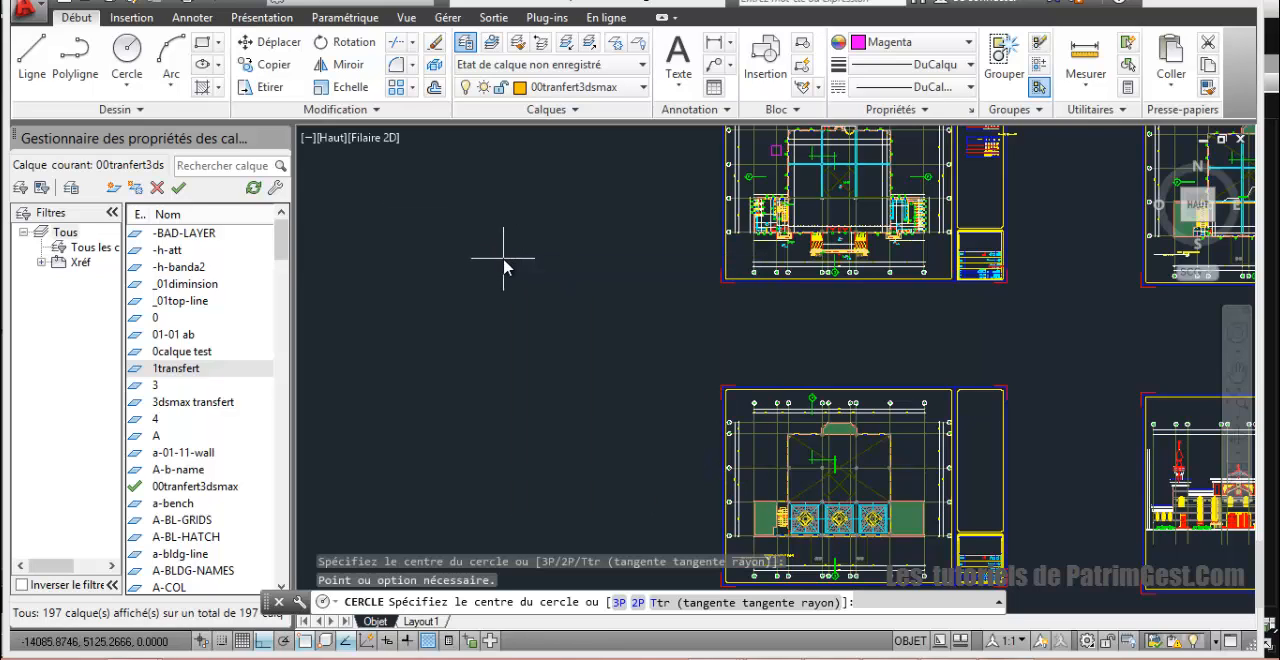
# Step: Make 1transfert the current layer
pyautogui.click(620, 87)
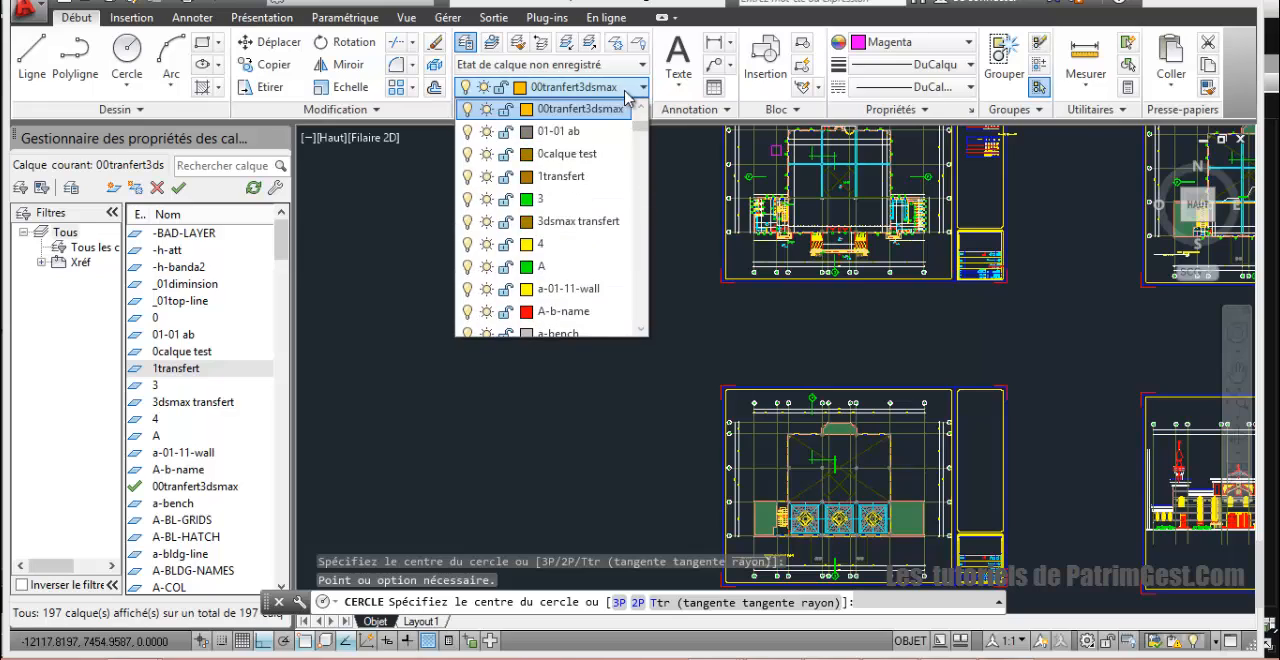
pyautogui.click(594, 177)
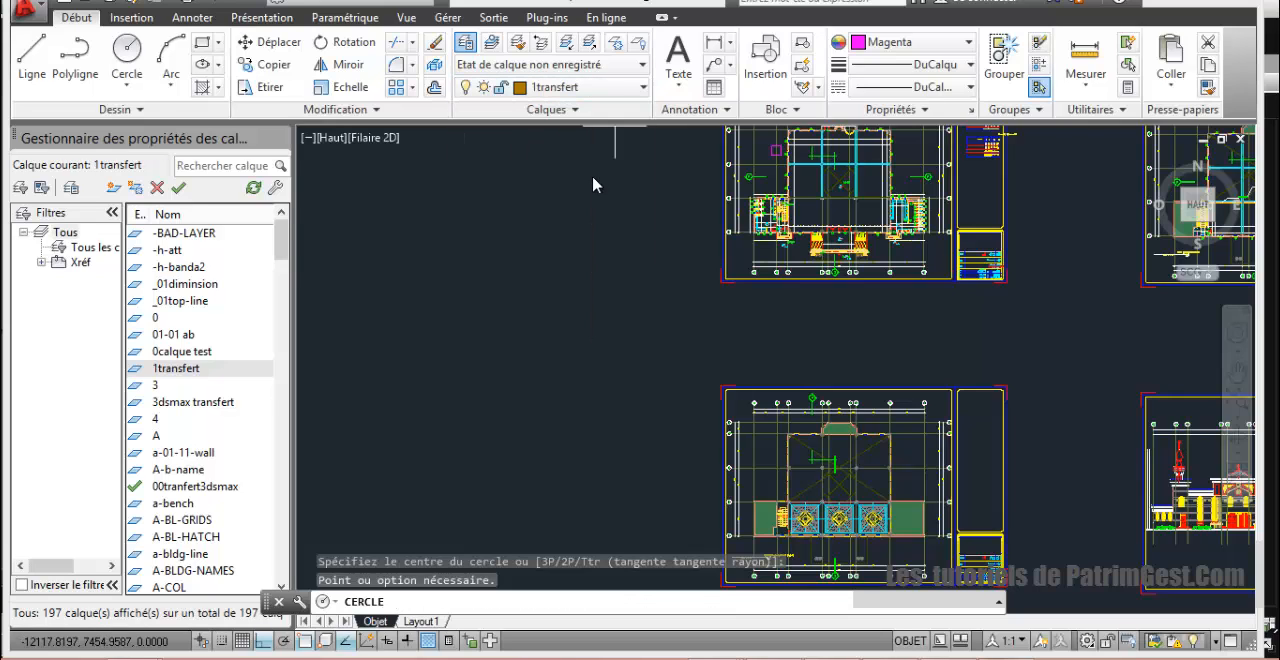
pyautogui.click(568, 50)
pyautogui.scroll(1, 604, 228)
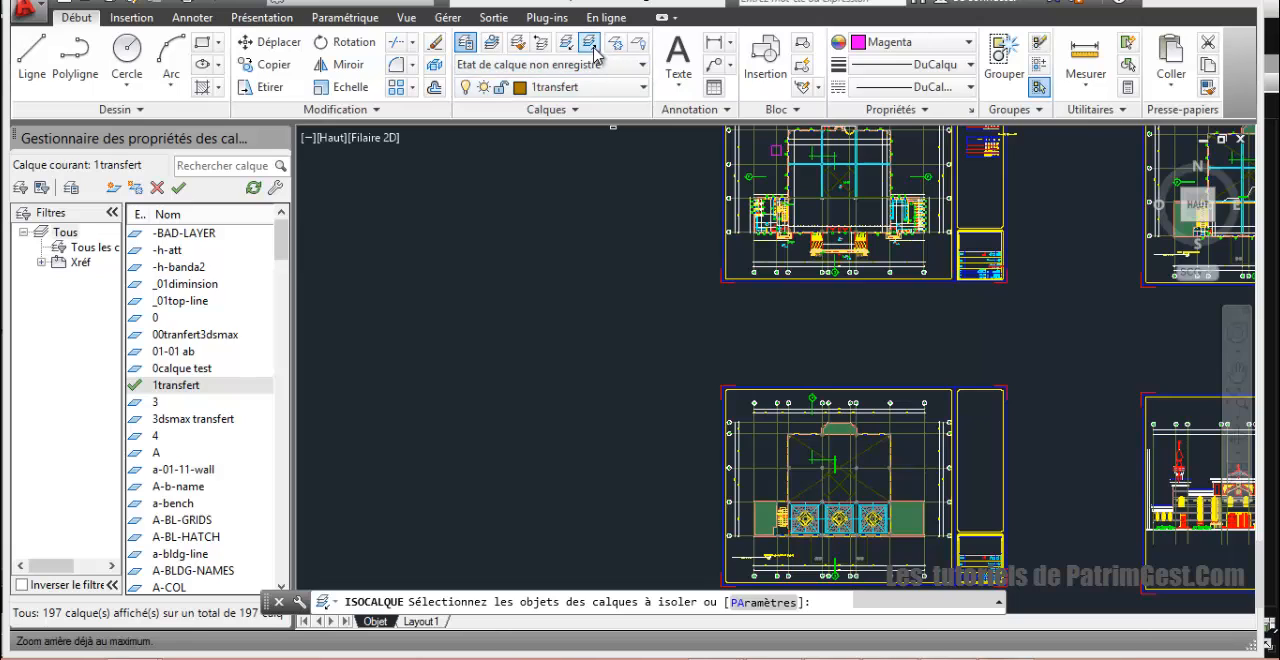
pyautogui.rightClick(462, 262)
pyautogui.click(500, 266)
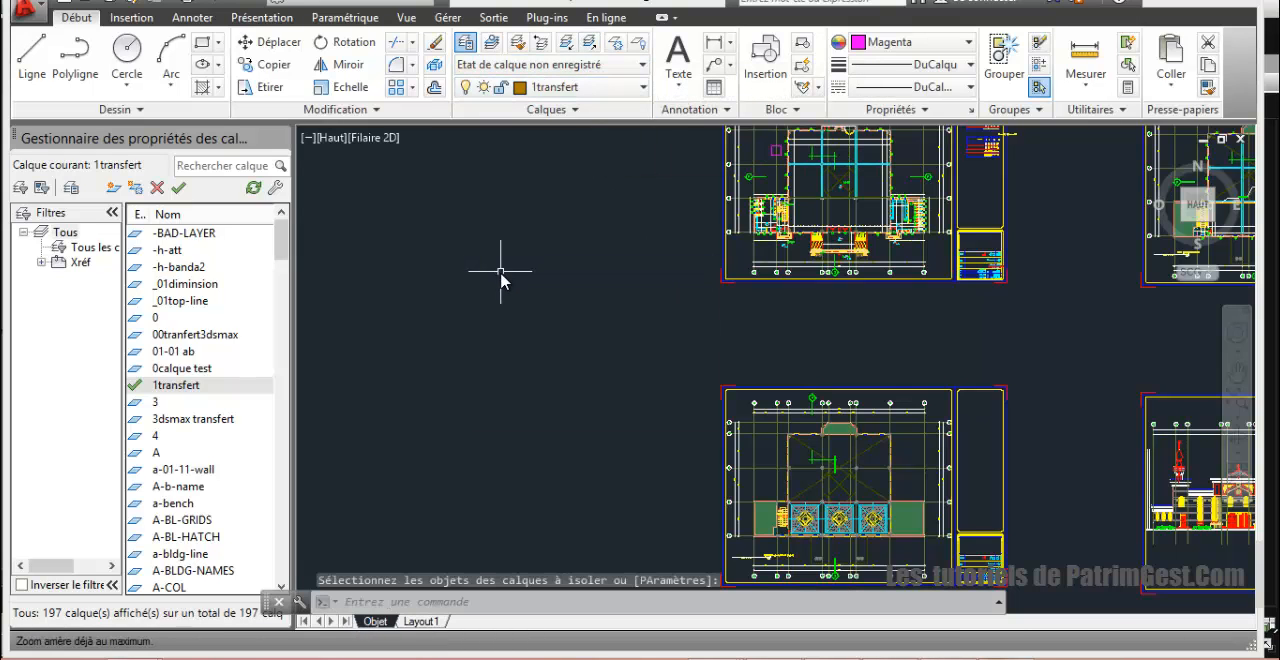
pyautogui.click(592, 266)
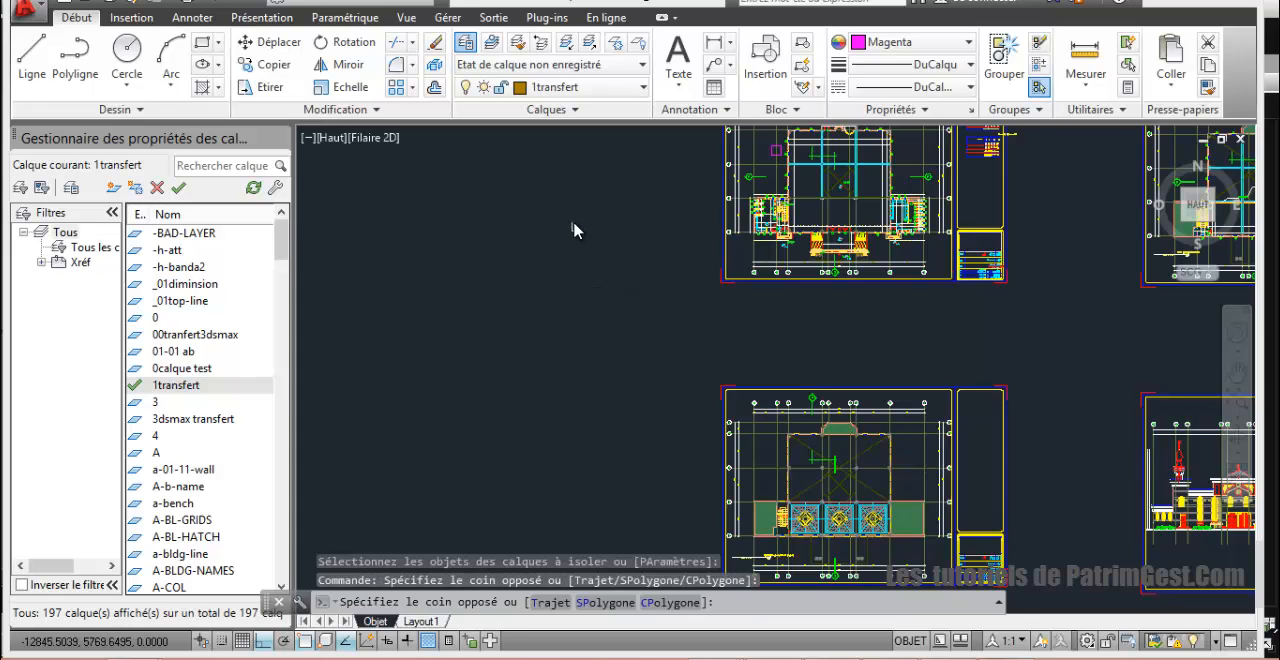
pyautogui.write('z')
pyautogui.press('Return')
pyautogui.press('Escape')
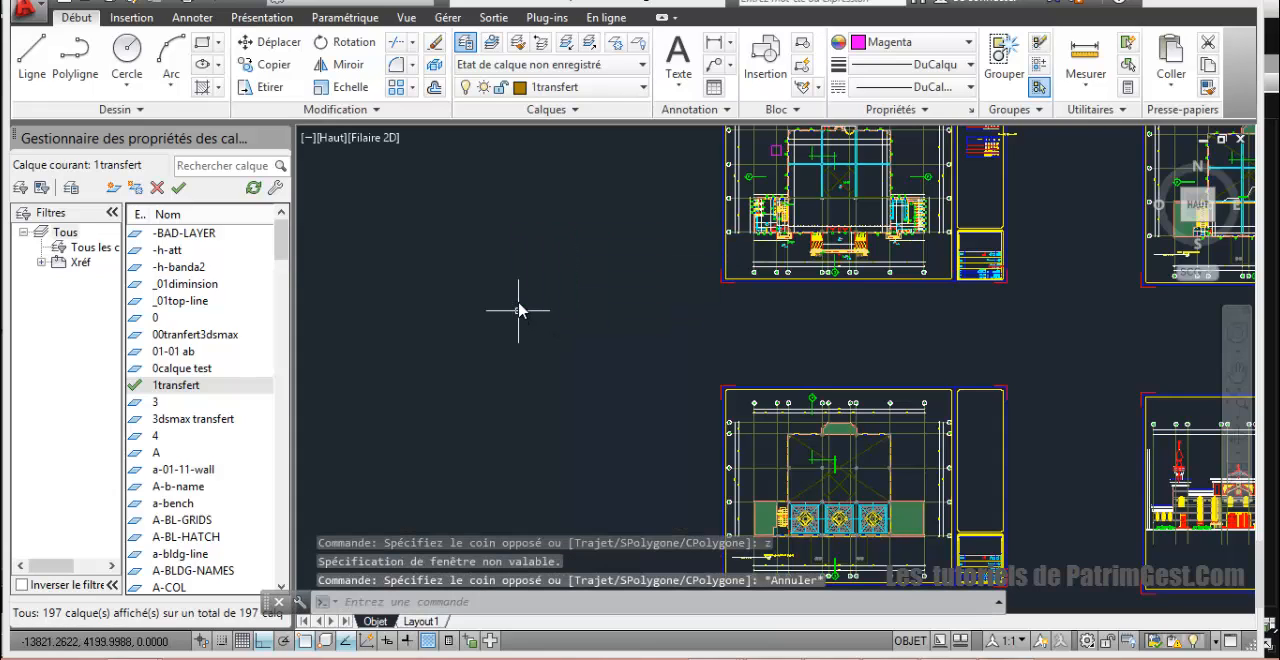
# Step: Select the whole tower elevation with all magenta pieces around it and assign the selection to the 00tranfert3dsmax layer
pyautogui.click(1234, 398)
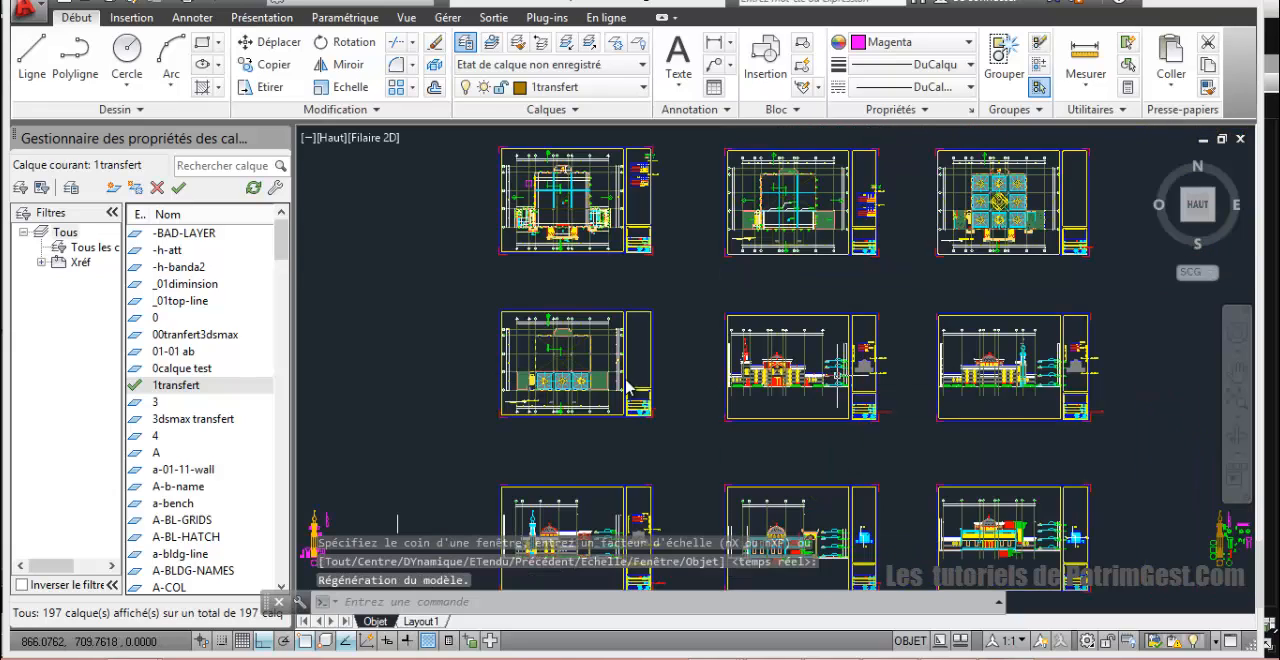
pyautogui.scroll(5, 595, 345)
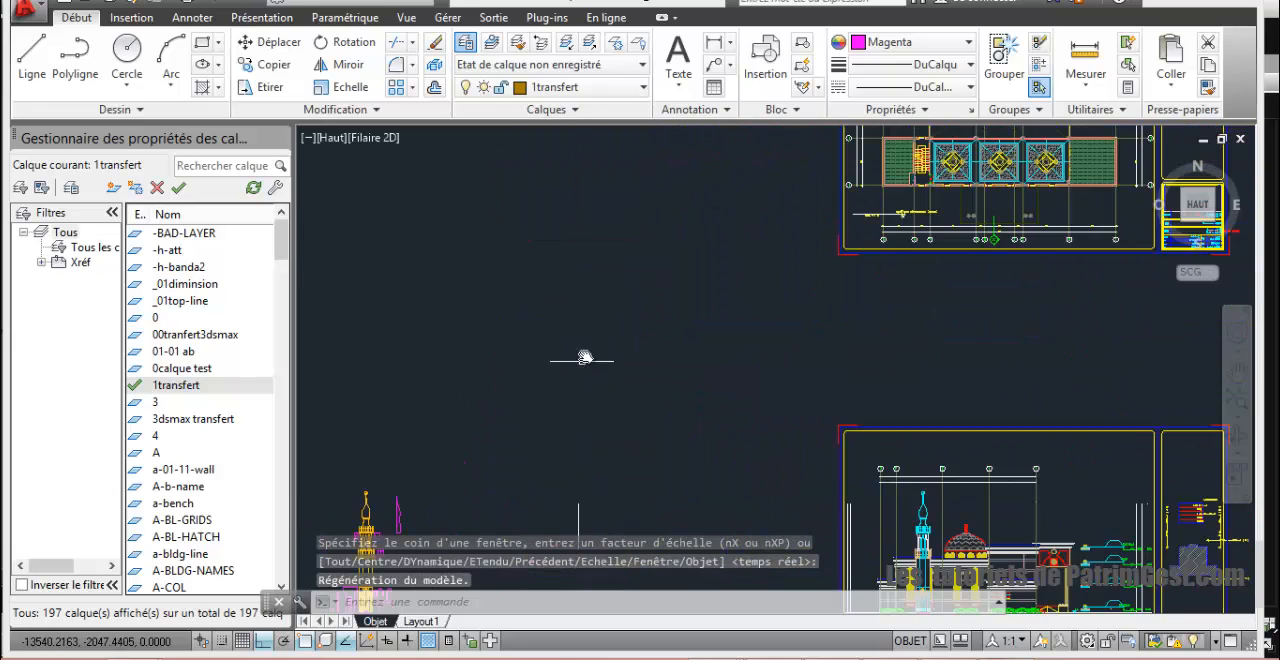
pyautogui.moveTo(586, 363); pyautogui.dragTo(679, 190, button='middle')
pyautogui.click(390, 296)
pyautogui.click(560, 472)
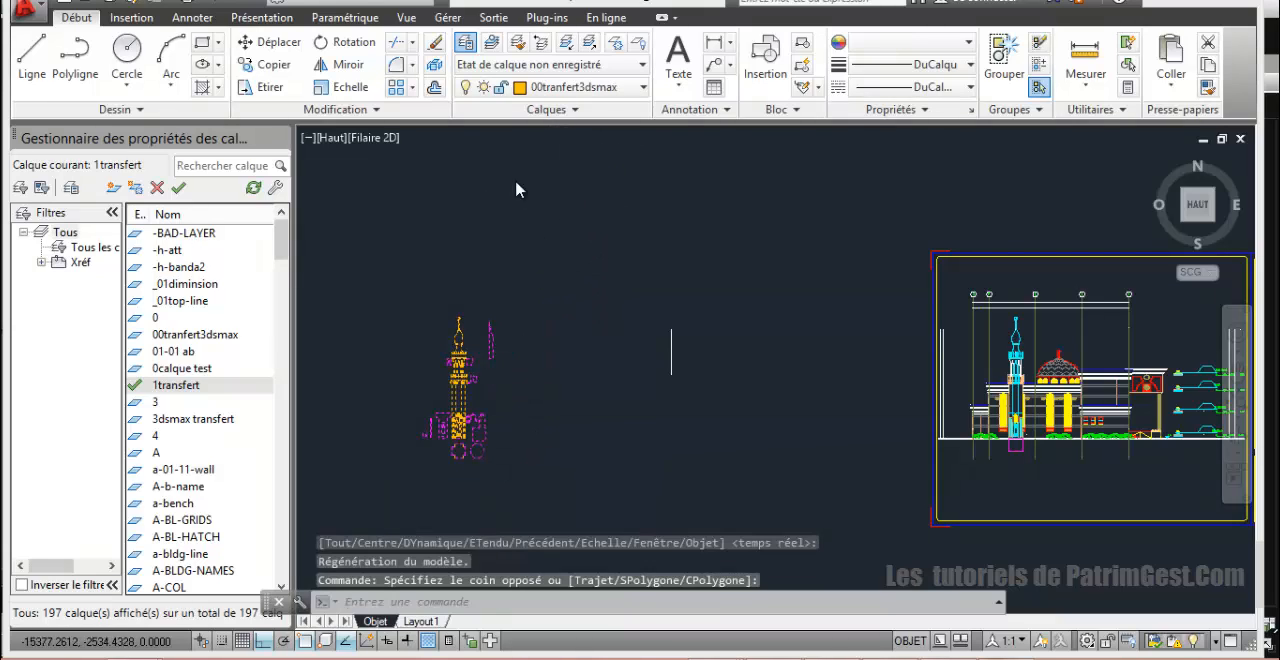
pyautogui.click(588, 87)
pyautogui.click(587, 110)
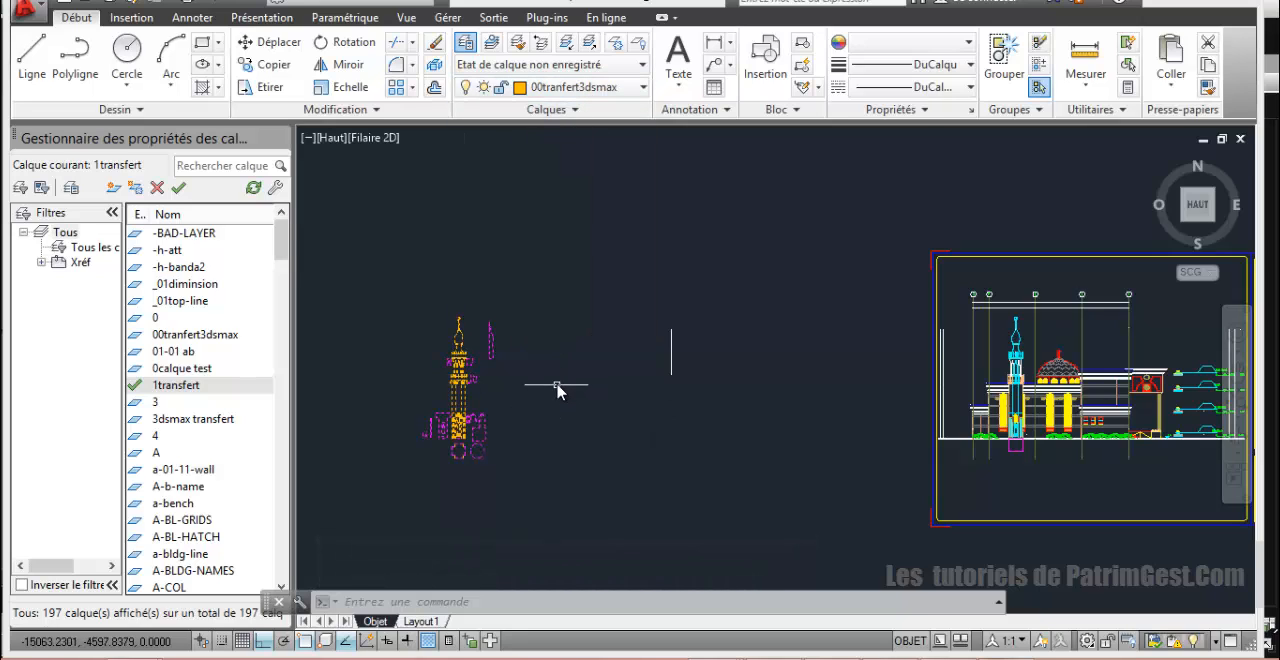
# Step: Add the floor plan's hatched wall-corner object and the magenta square beside it to the selection, and assign everything to the 00tranfert3dsmax layer
pyautogui.scroll(-3, 557, 392)
pyautogui.moveTo(582, 291); pyautogui.dragTo(510, 430, button='middle')
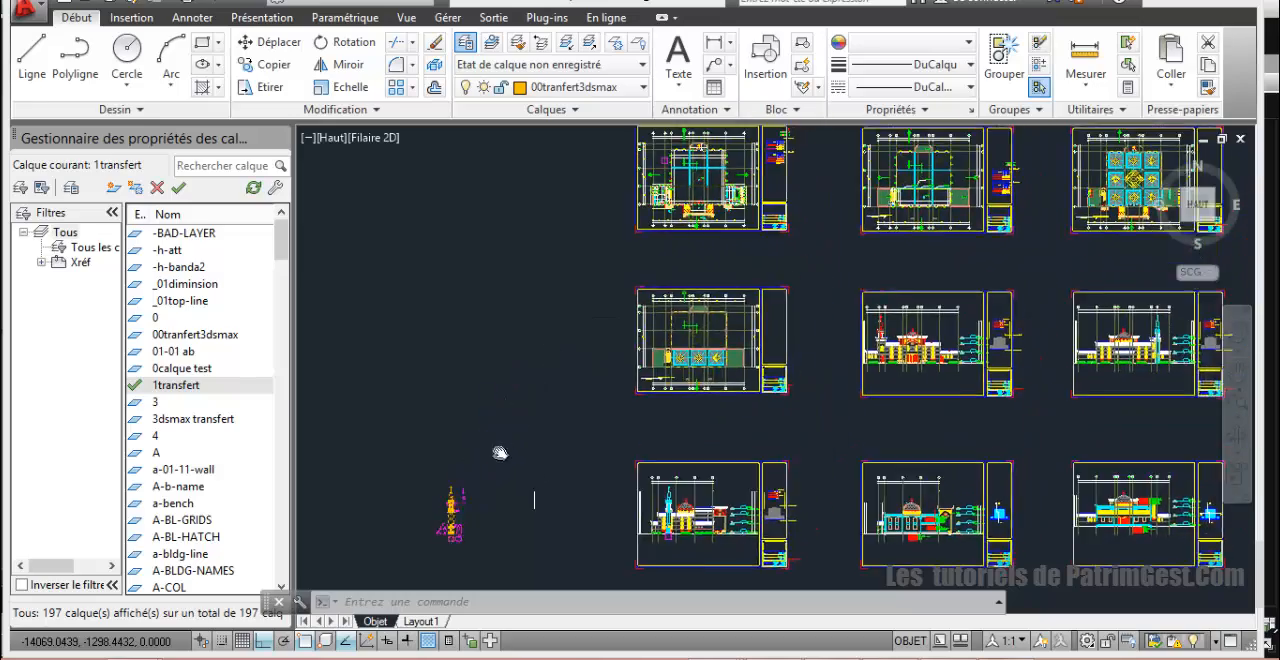
pyautogui.scroll(6, 571, 194)
pyautogui.moveTo(488, 233); pyautogui.dragTo(410, 235, button='middle')
pyautogui.scroll(4, 434, 243)
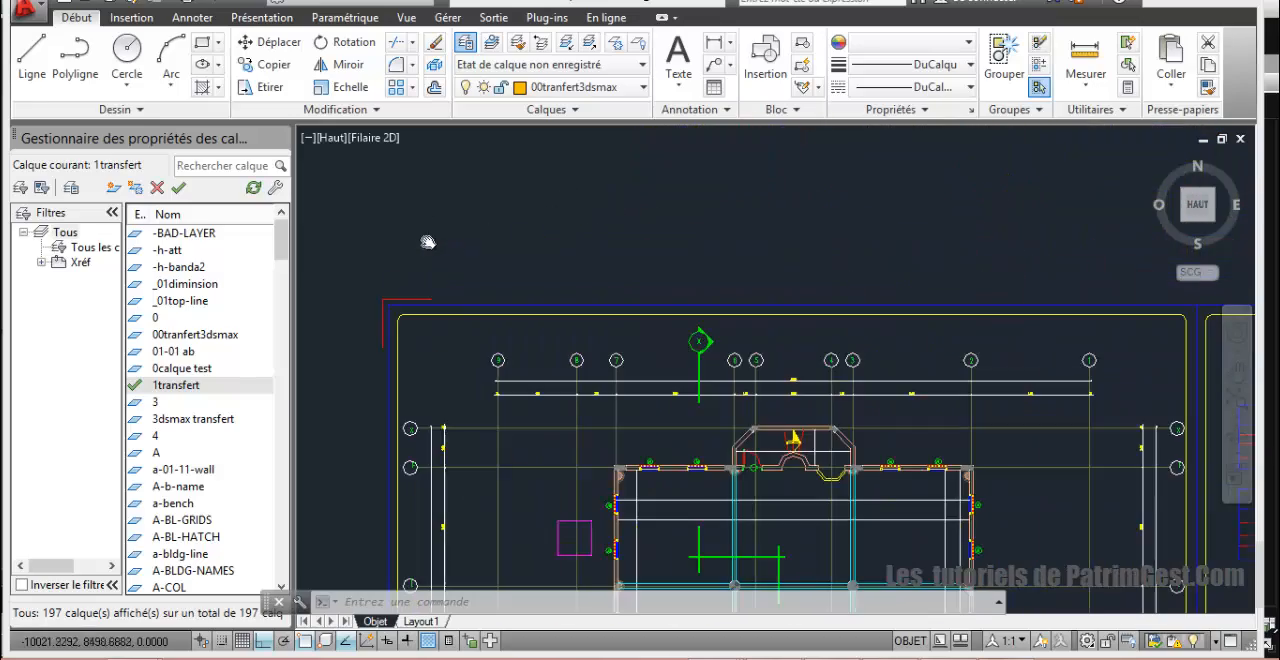
pyautogui.moveTo(485, 312); pyautogui.dragTo(477, 249, button='middle')
pyautogui.moveTo(521, 322)
pyautogui.mouseDown(button='middle')
pyautogui.moveTo(530, 283)
pyautogui.moveTo(615, 257)
pyautogui.moveTo(627, 230)
pyautogui.mouseUp(button='middle')
pyautogui.scroll(5, 529, 284)
pyautogui.click(634, 236)
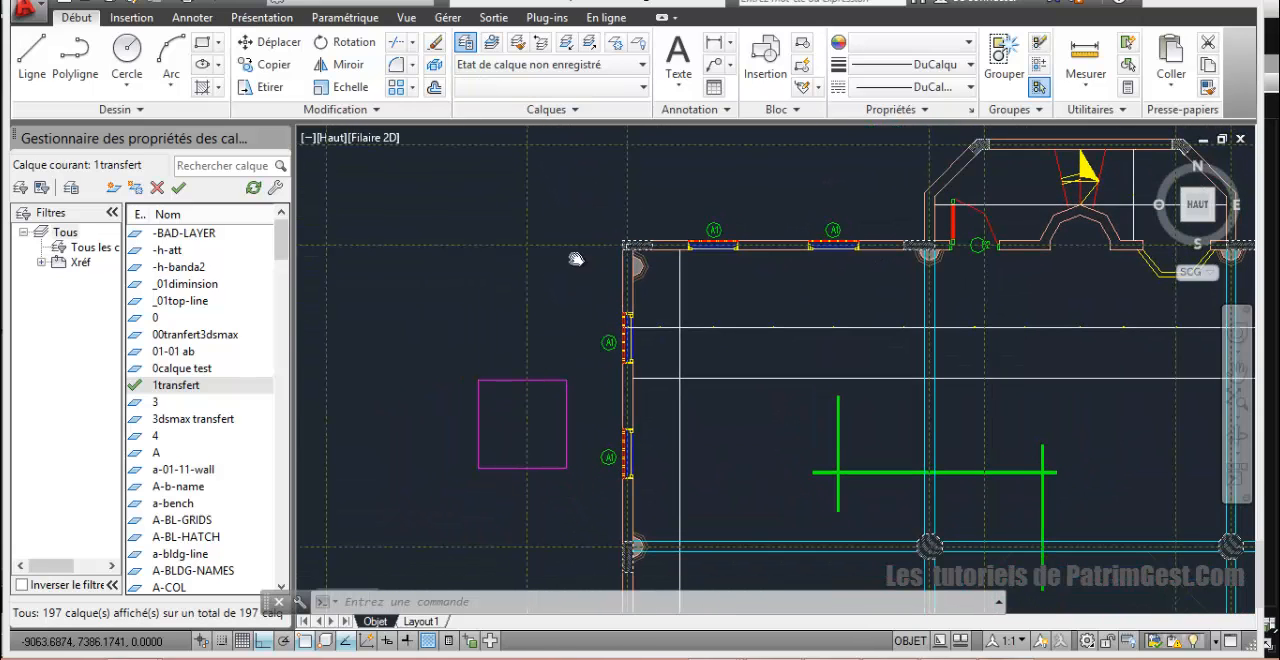
pyautogui.click(559, 374)
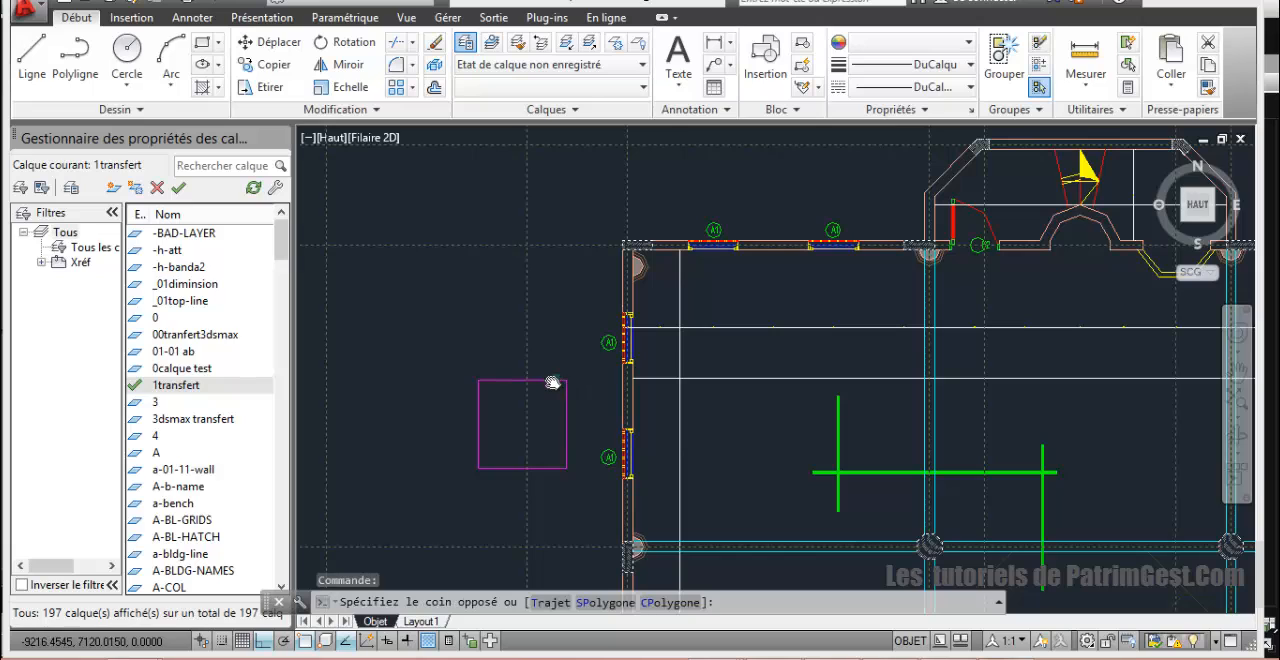
pyautogui.click(505, 87)
pyautogui.click(579, 110)
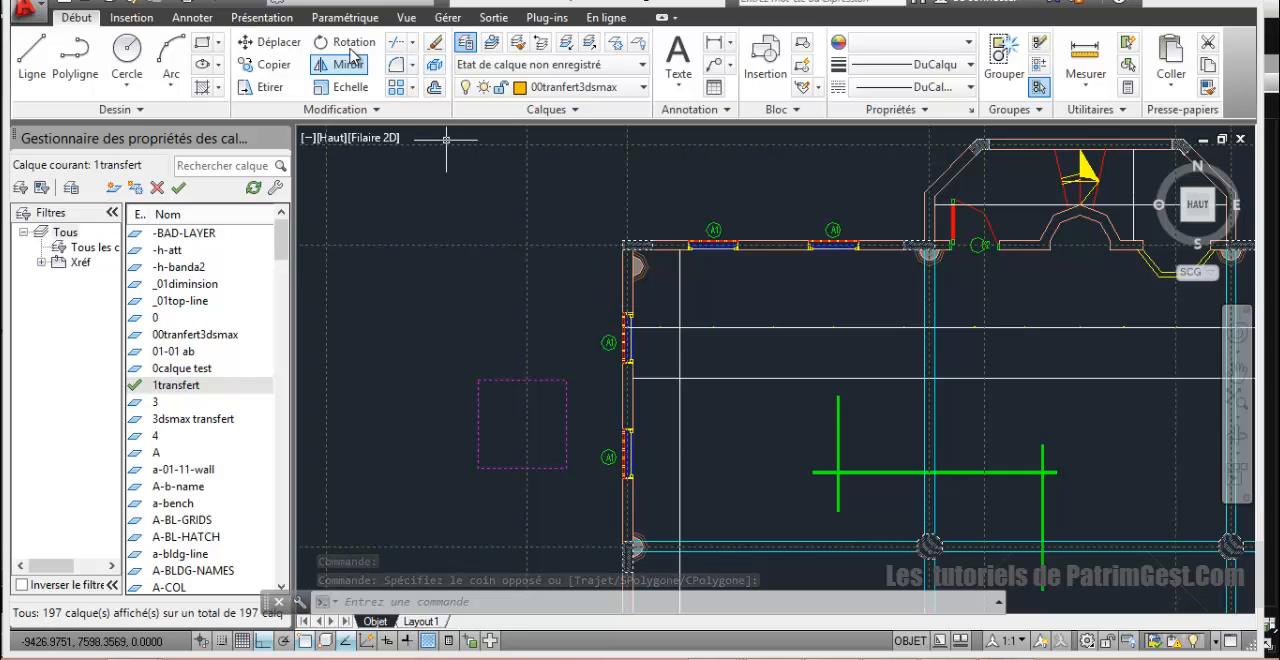
# Step: Try to move the selected wall-corner object and magenta square from the plan's wall corner to the empty area beside the floor plan sheet
pyautogui.click(268, 42)
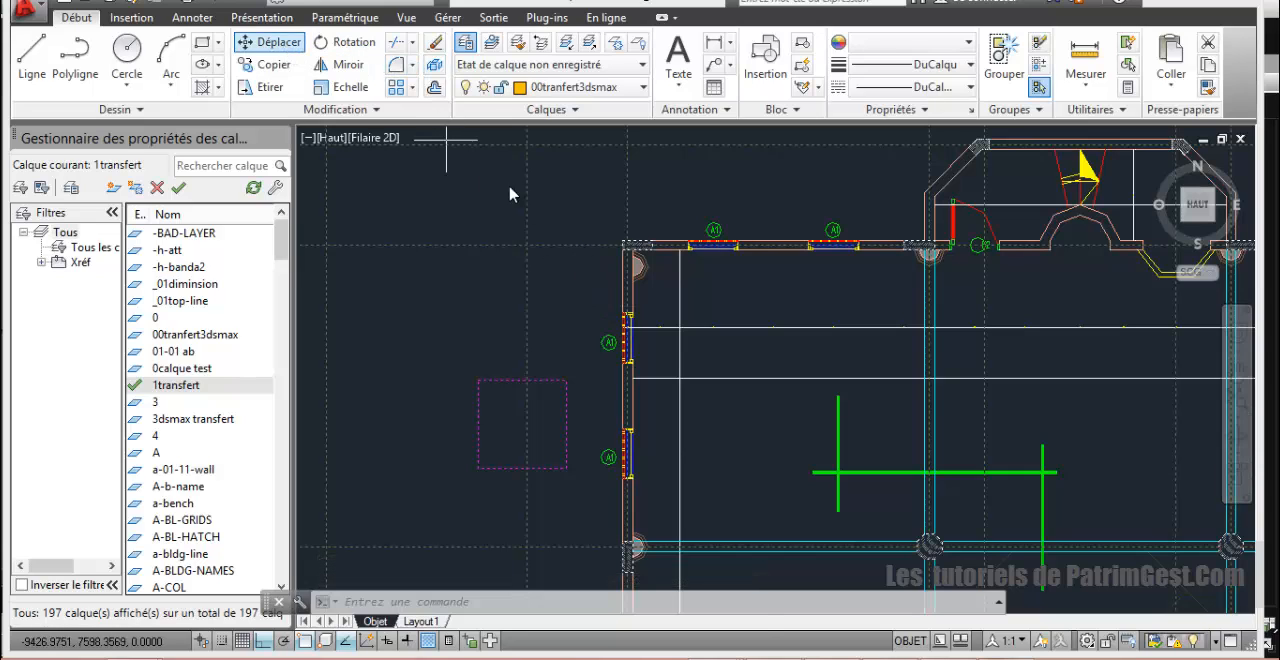
pyautogui.click(641, 252)
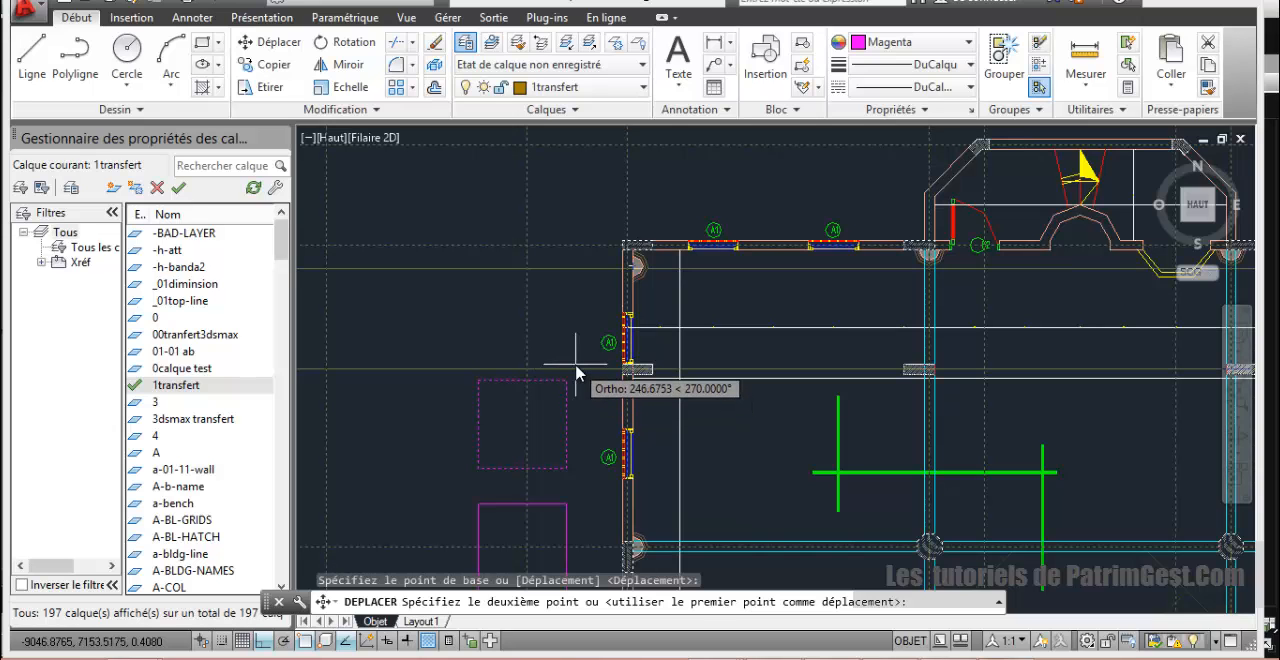
pyautogui.scroll(-8, 378, 346)
pyautogui.moveTo(378, 346); pyautogui.dragTo(1060, 309, button='middle')
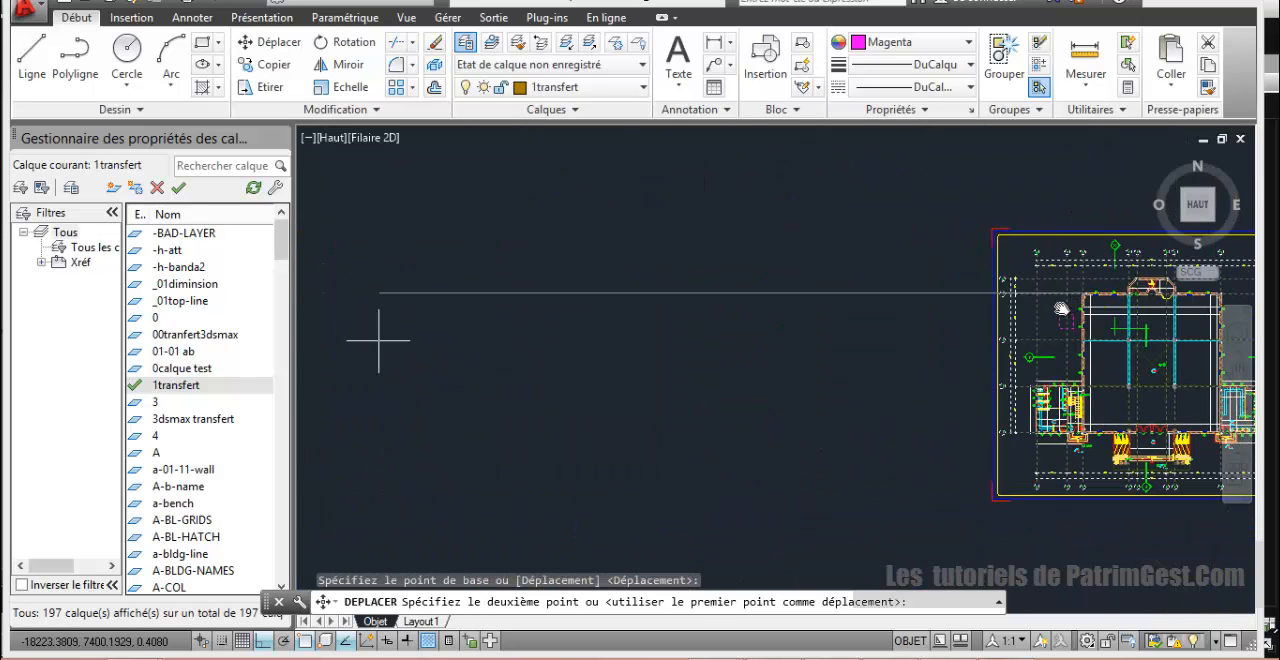
pyautogui.click(762, 415)
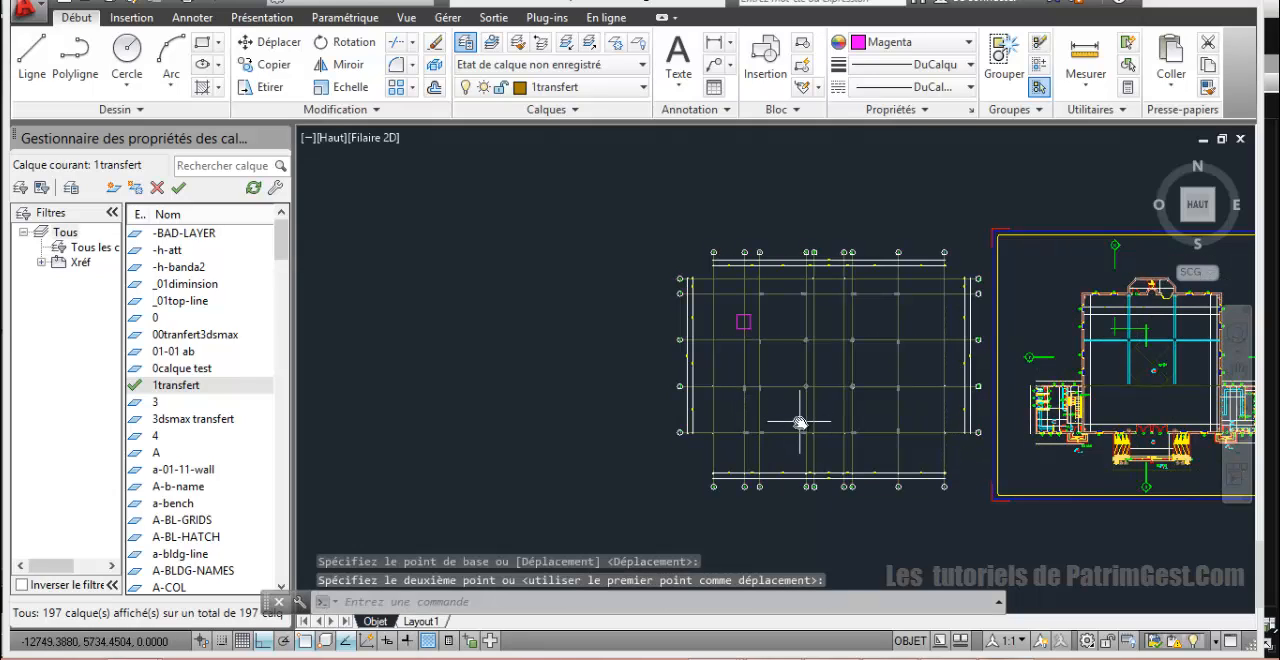
# Step: Undo the move that carried the axis grid along with the magenta square out of the floor plan
pyautogui.scroll(3, 823, 311)
pyautogui.moveTo(823, 311); pyautogui.dragTo(552, 328, button='middle')
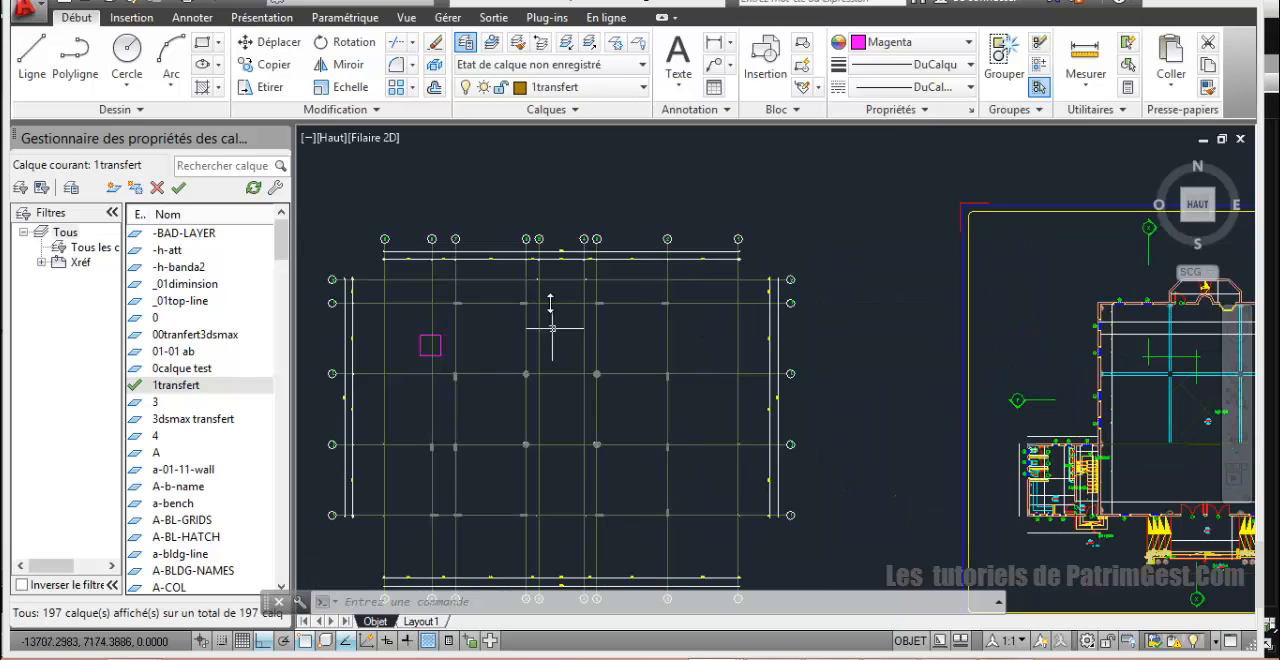
pyautogui.scroll(4, 430, 320)
pyautogui.scroll(-4, 450, 320)
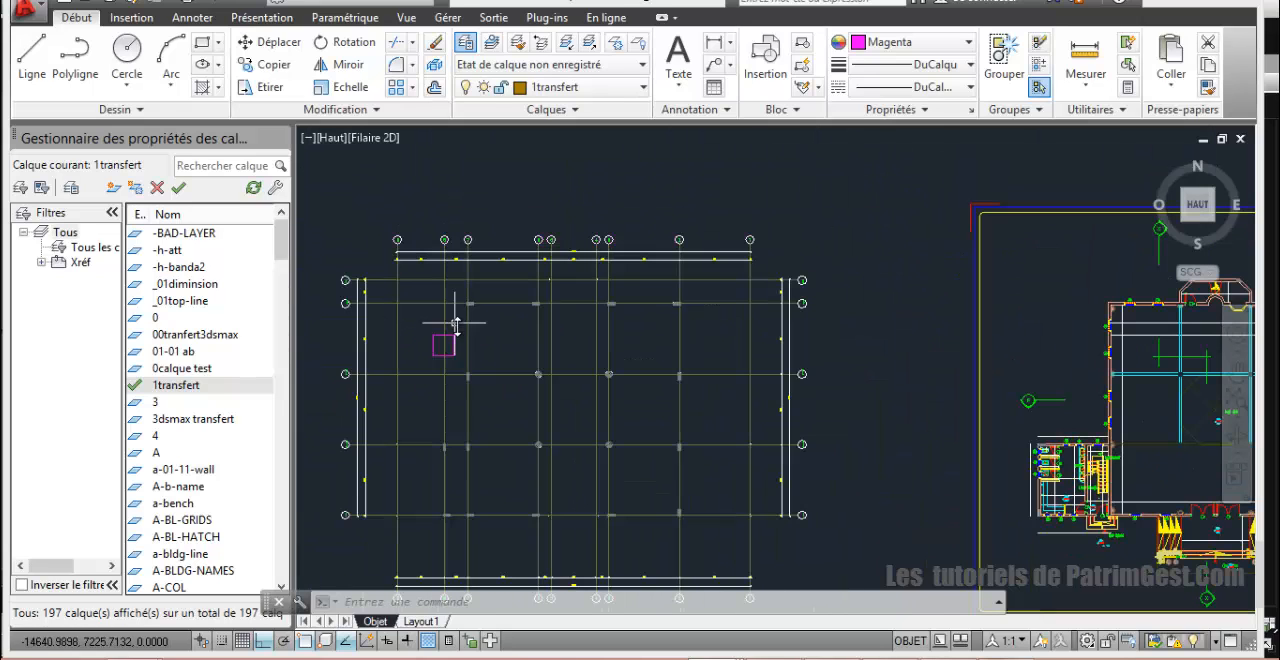
pyautogui.click(209, 3)
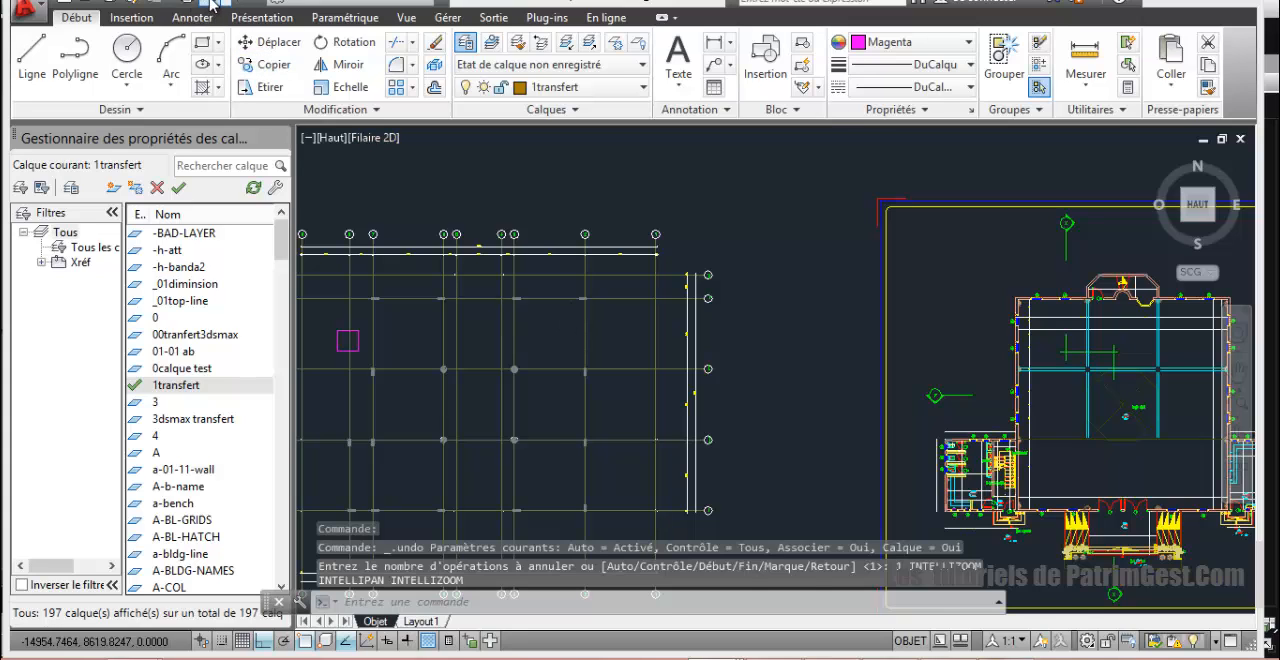
pyautogui.click(214, 4)
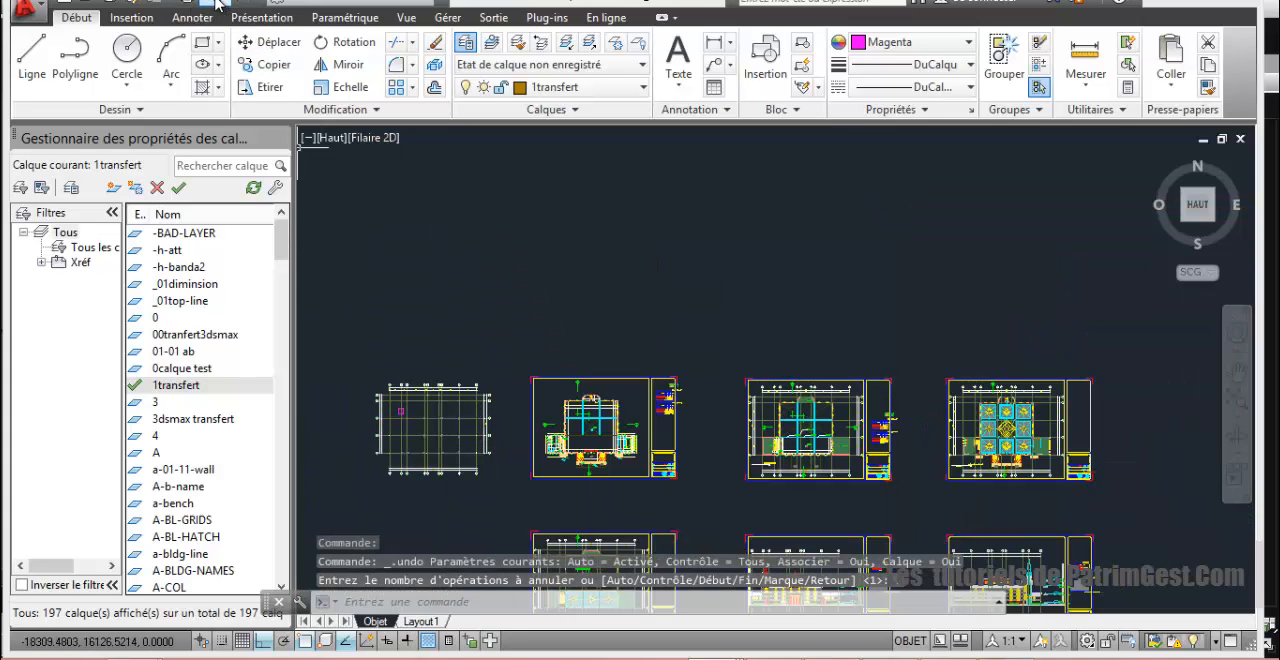
pyautogui.click(214, 4)
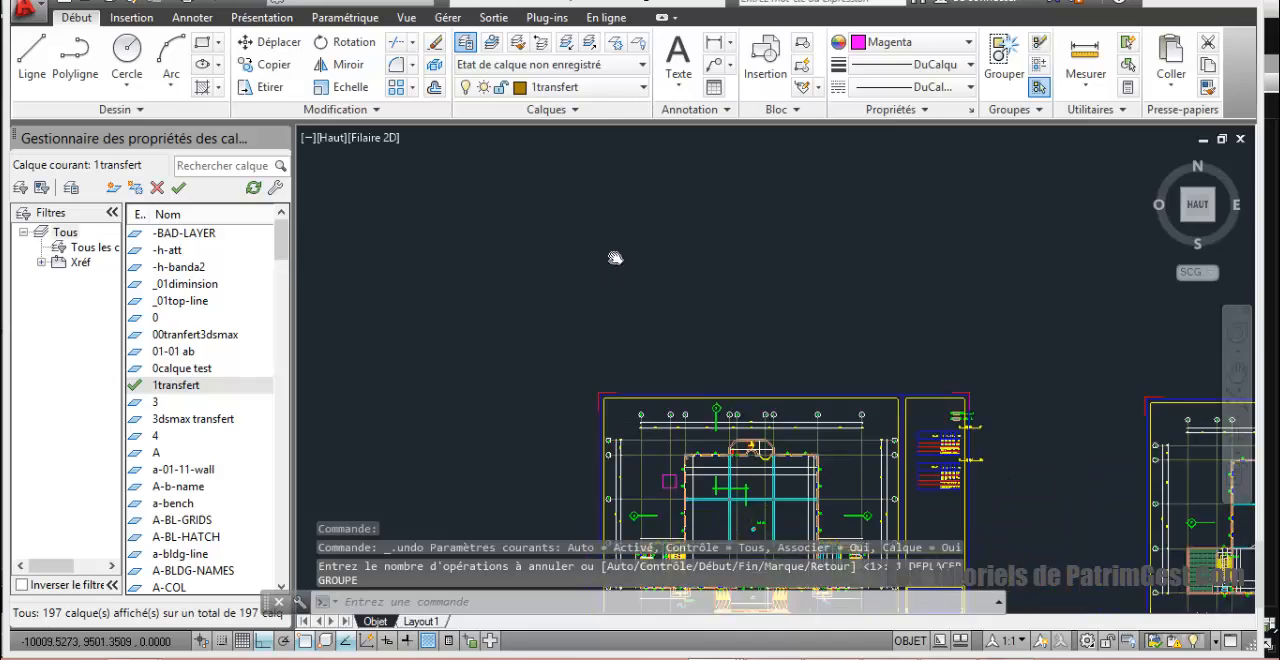
# Step: Trace the hatched block at the floor plan's upper-left wall corner with a magenta rectangle, snapping to its opposite corners
pyautogui.scroll(8, 615, 258)
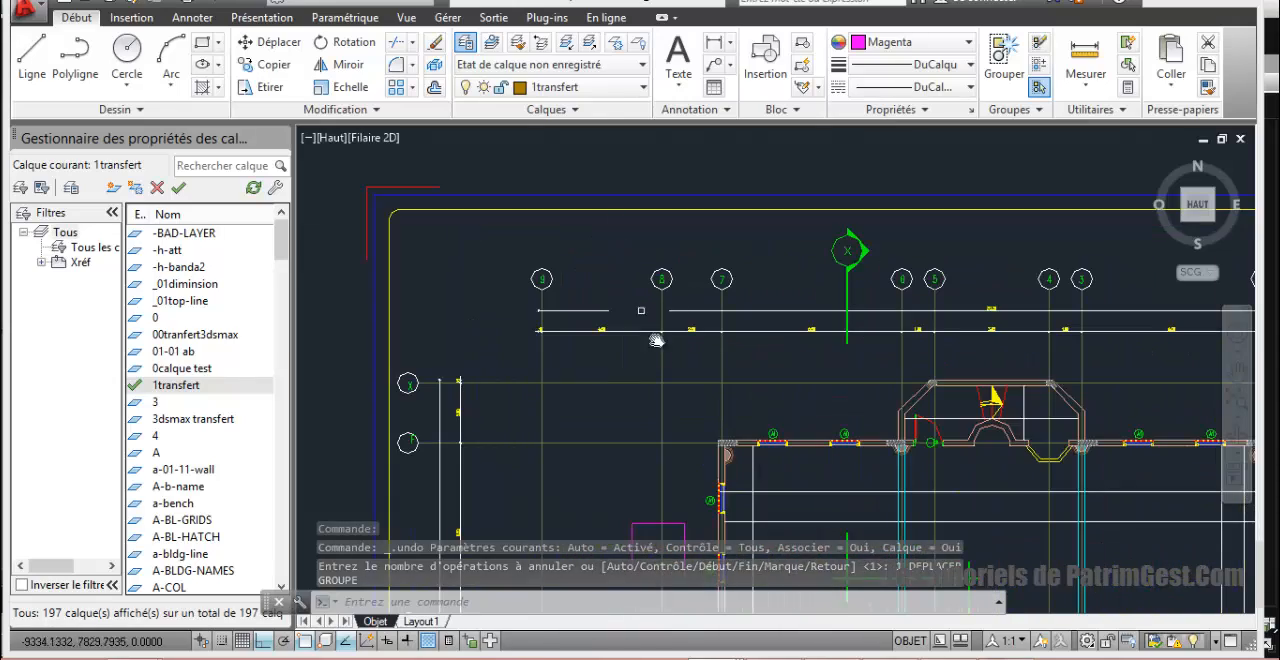
pyautogui.scroll(-2, 653, 338)
pyautogui.moveTo(647, 332); pyautogui.dragTo(606, 235, button='middle')
pyautogui.scroll(2, 630, 318)
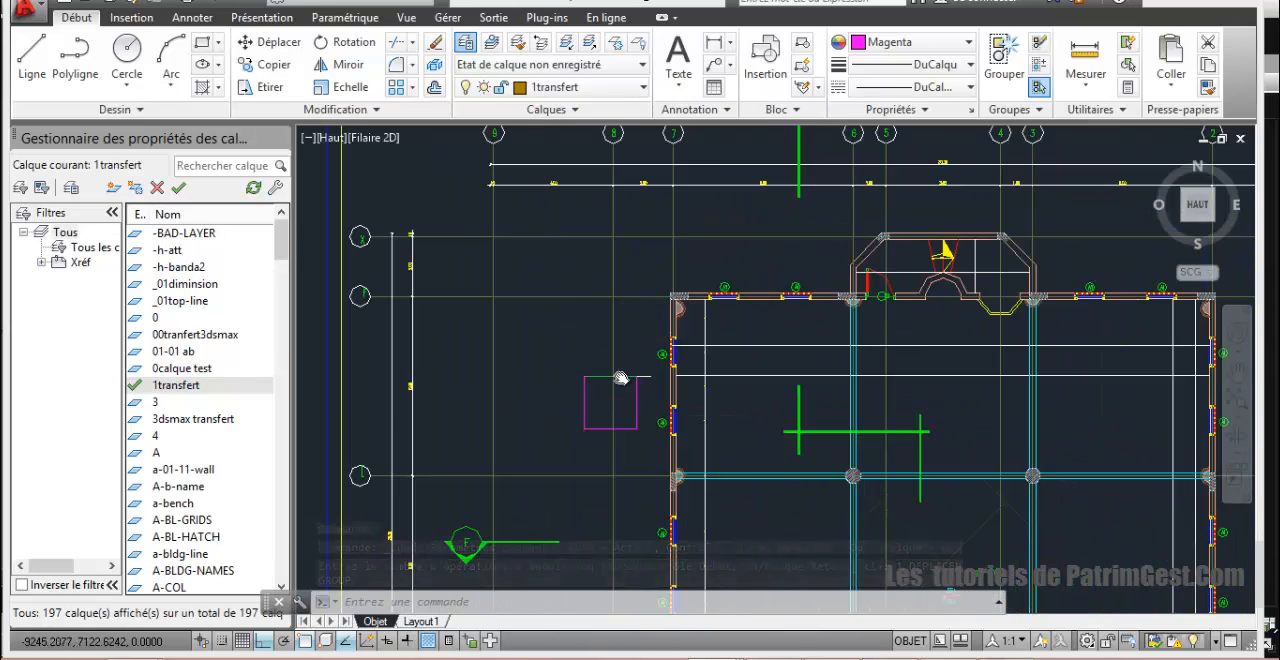
pyautogui.click(621, 377)
pyautogui.scroll(4, 660, 270)
pyautogui.moveTo(671, 277); pyautogui.dragTo(575, 168, button='middle')
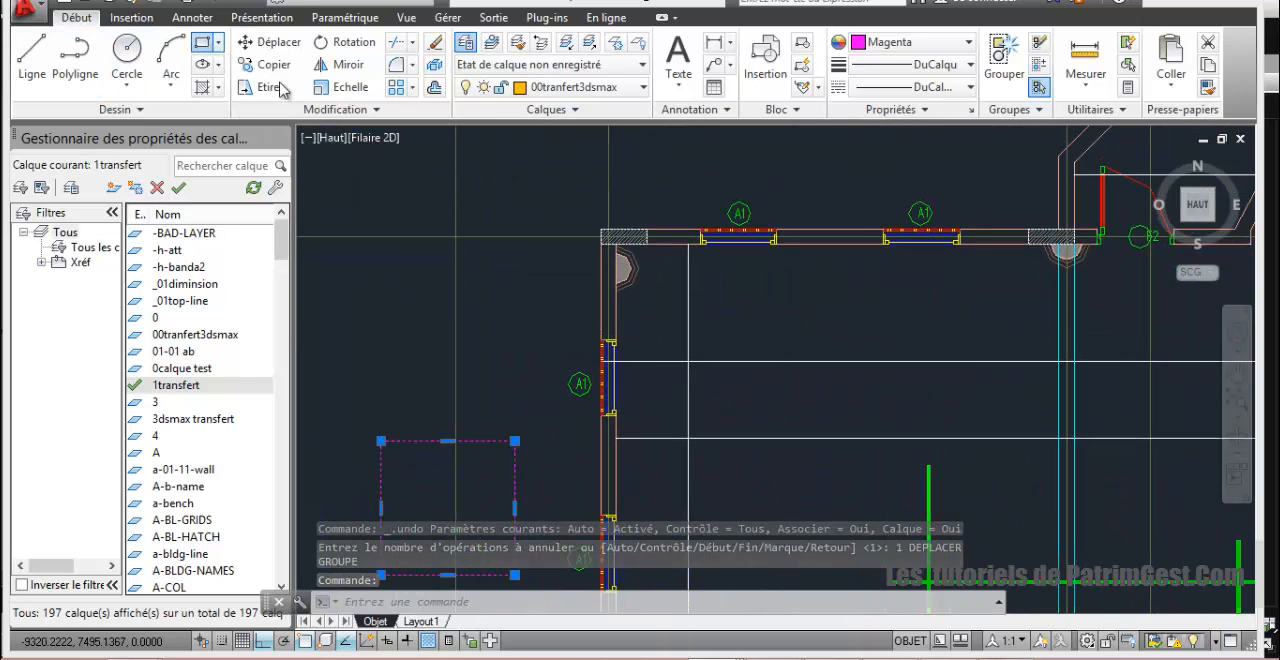
pyautogui.click(202, 42)
pyautogui.scroll(2, 577, 306)
pyautogui.moveTo(651, 266); pyautogui.dragTo(651, 343, button='middle')
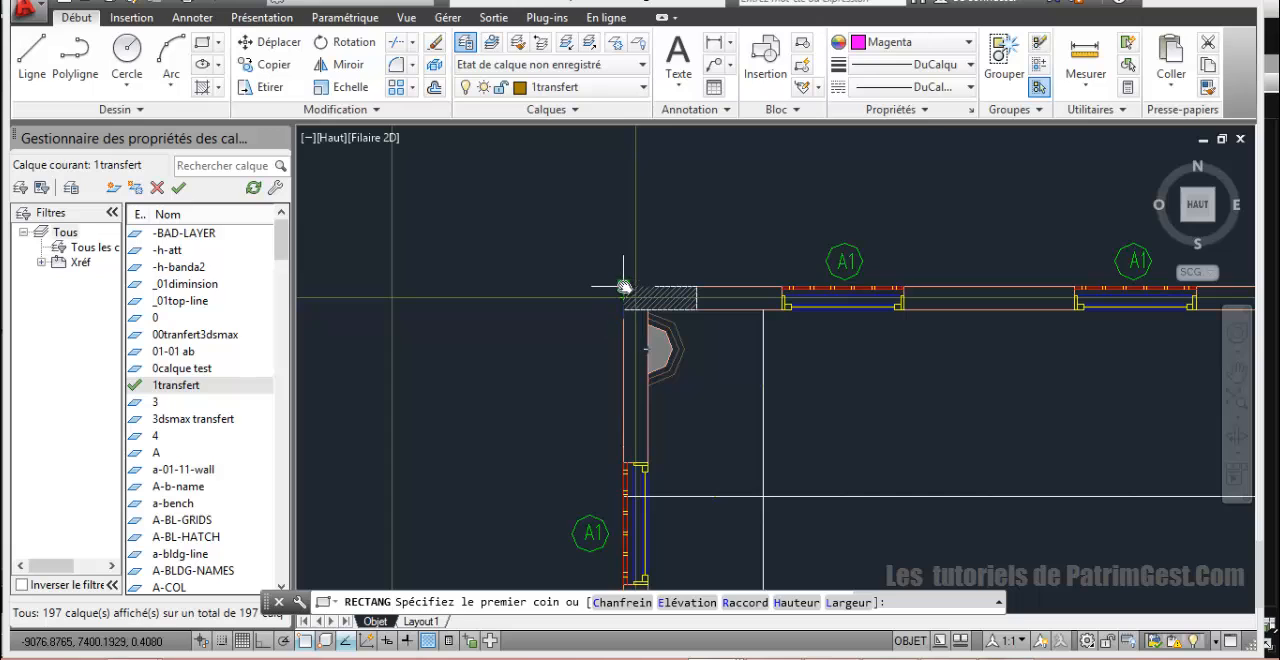
pyautogui.click(623, 286)
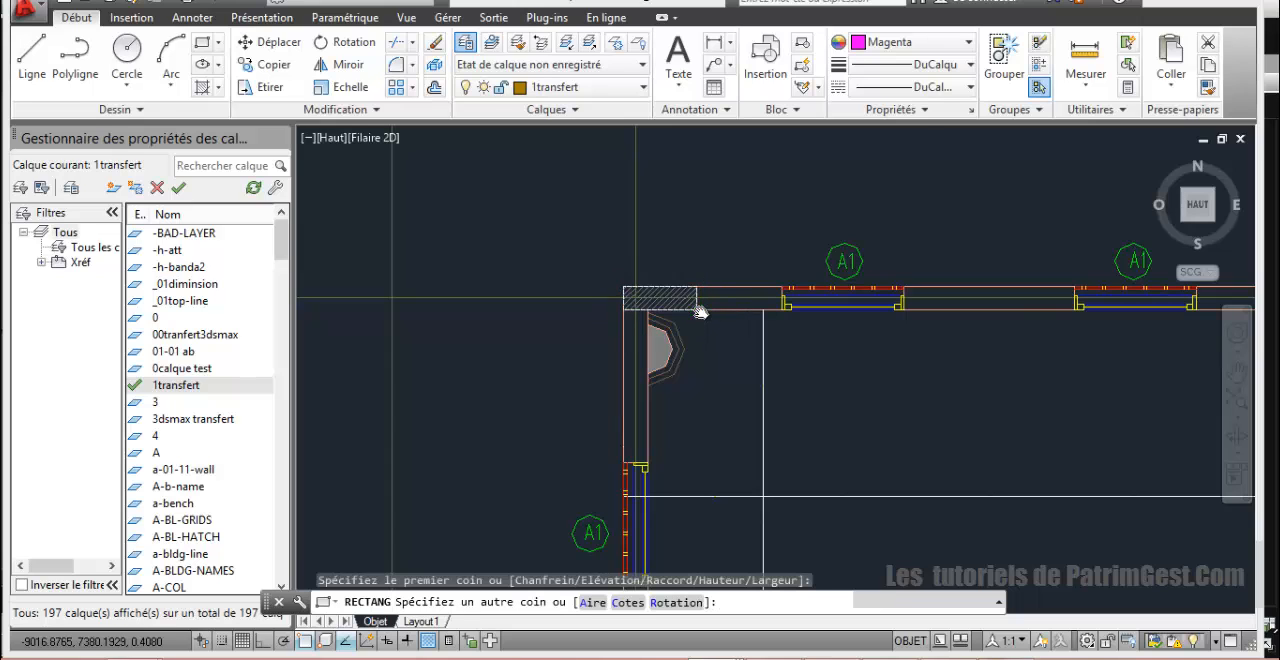
pyautogui.scroll(3, 697, 305)
pyautogui.scroll(-3, 695, 304)
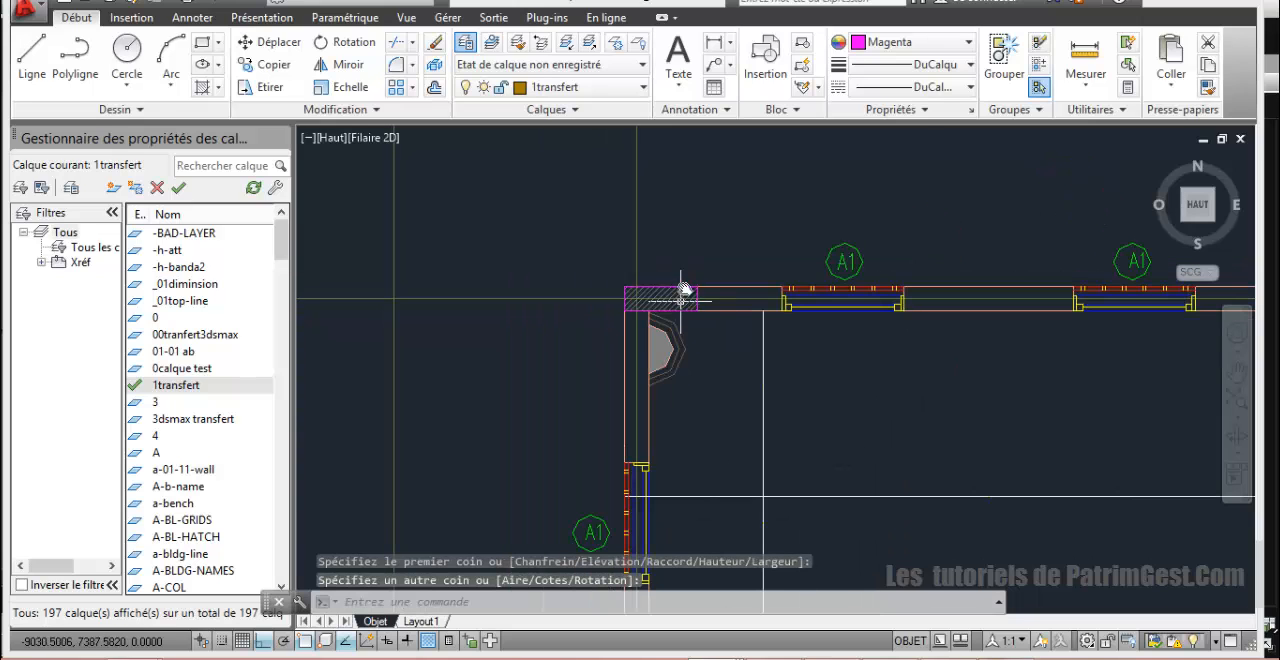
# Step: Select the magenta square and the rectangle over the hatched wall corner, and assign both to the 00tranfert3dsmax layer
pyautogui.scroll(-5, 681, 290)
pyautogui.scroll(4, 651, 282)
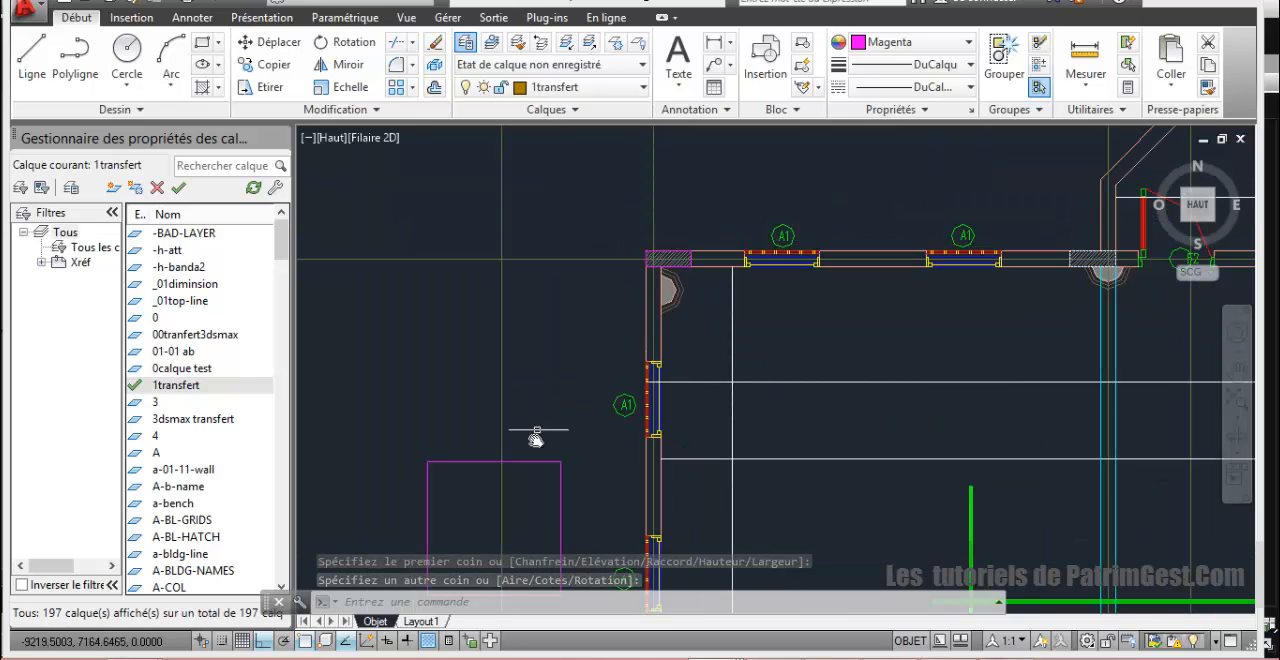
pyautogui.click(561, 462)
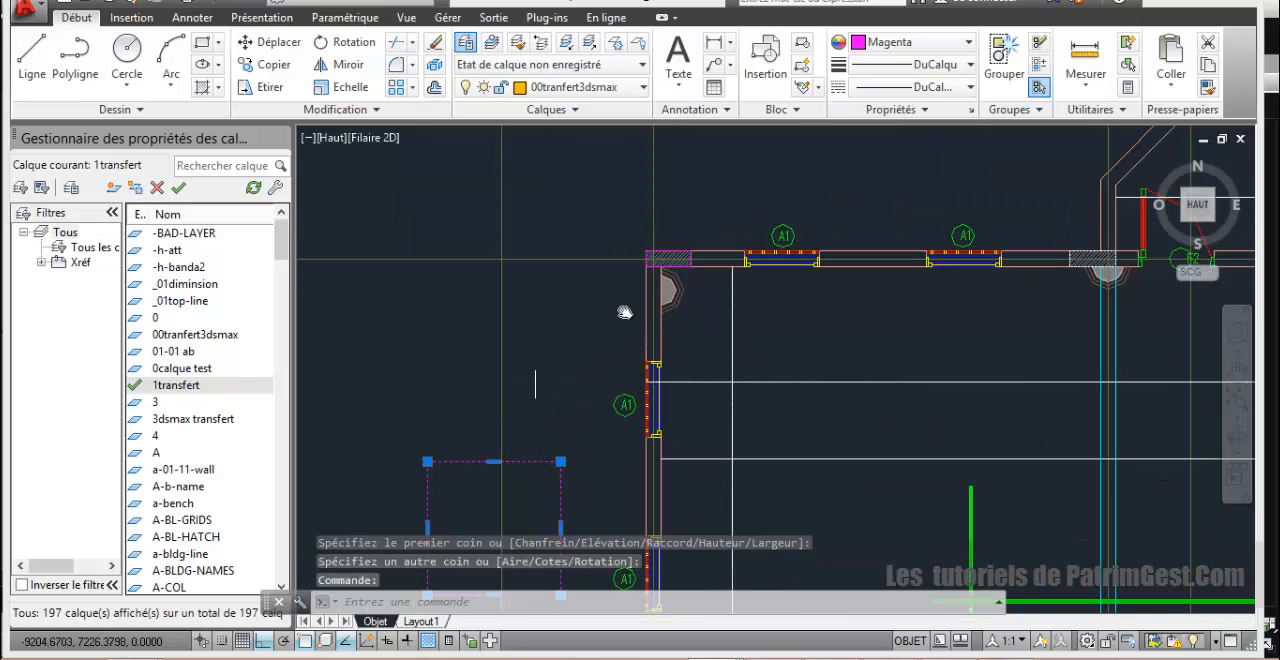
pyautogui.click(670, 252)
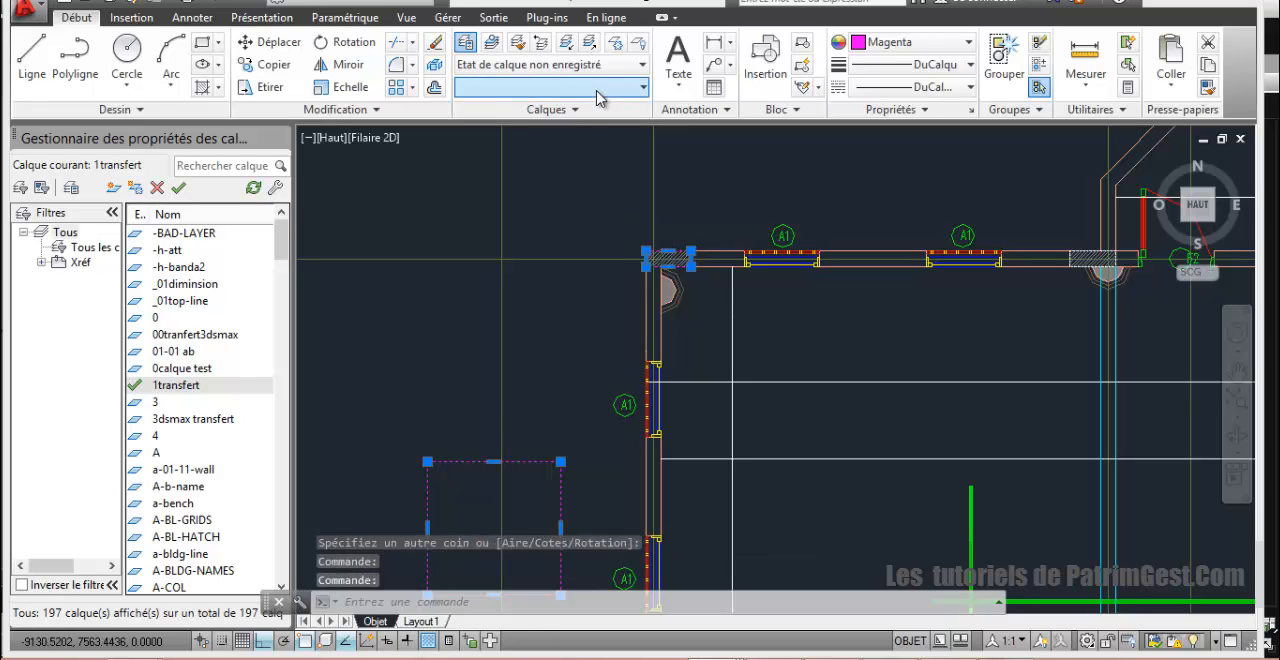
pyautogui.click(598, 89)
pyautogui.click(596, 110)
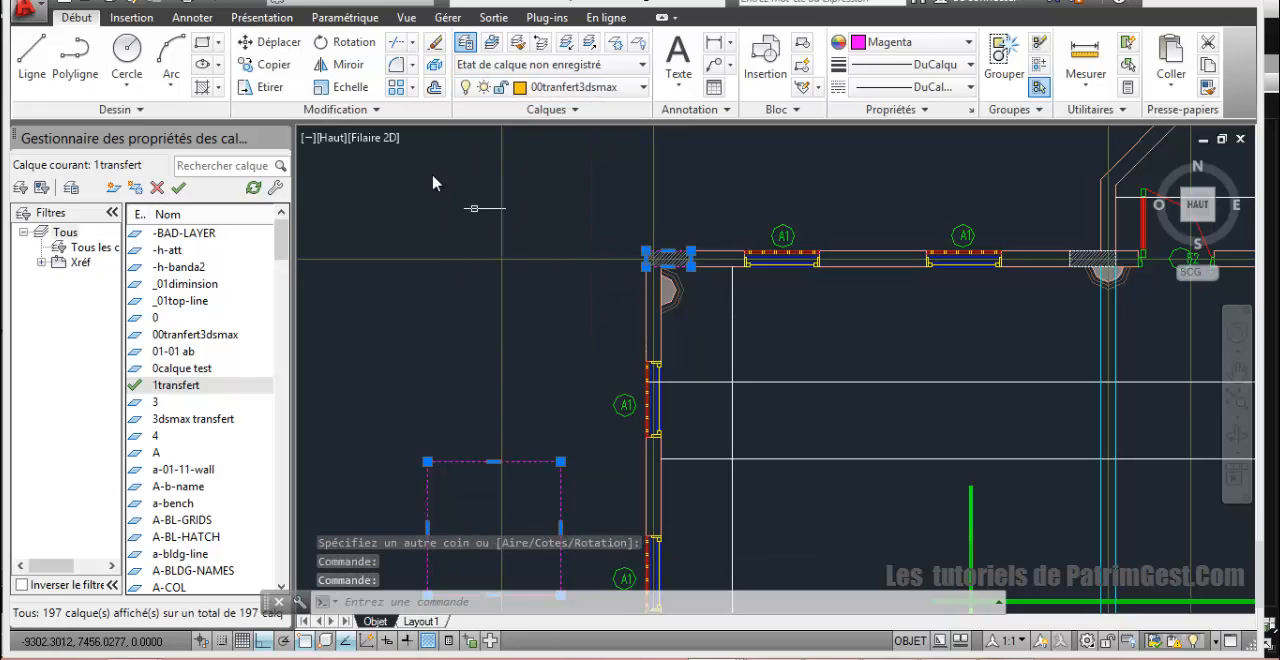
# Step: Move the square and the corner rectangle, with Ortho turned off, to the empty space beside the minaret elevation
pyautogui.click(252, 42)
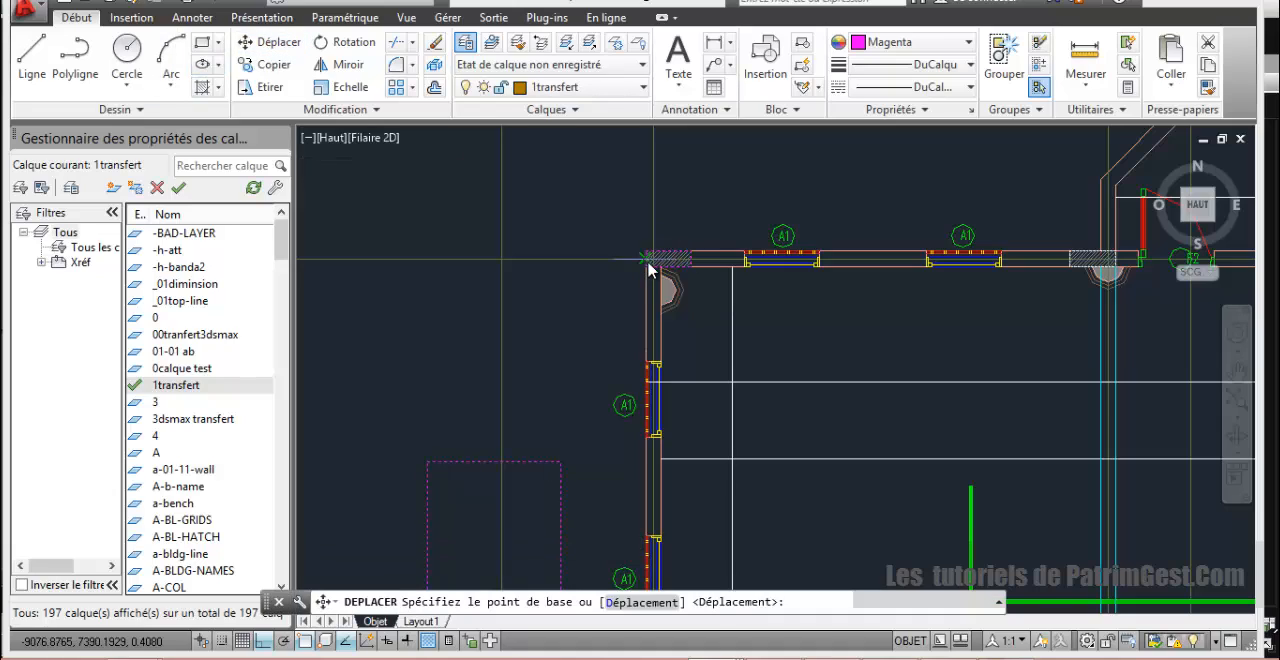
pyautogui.click(648, 256)
pyautogui.scroll(-8, 575, 345)
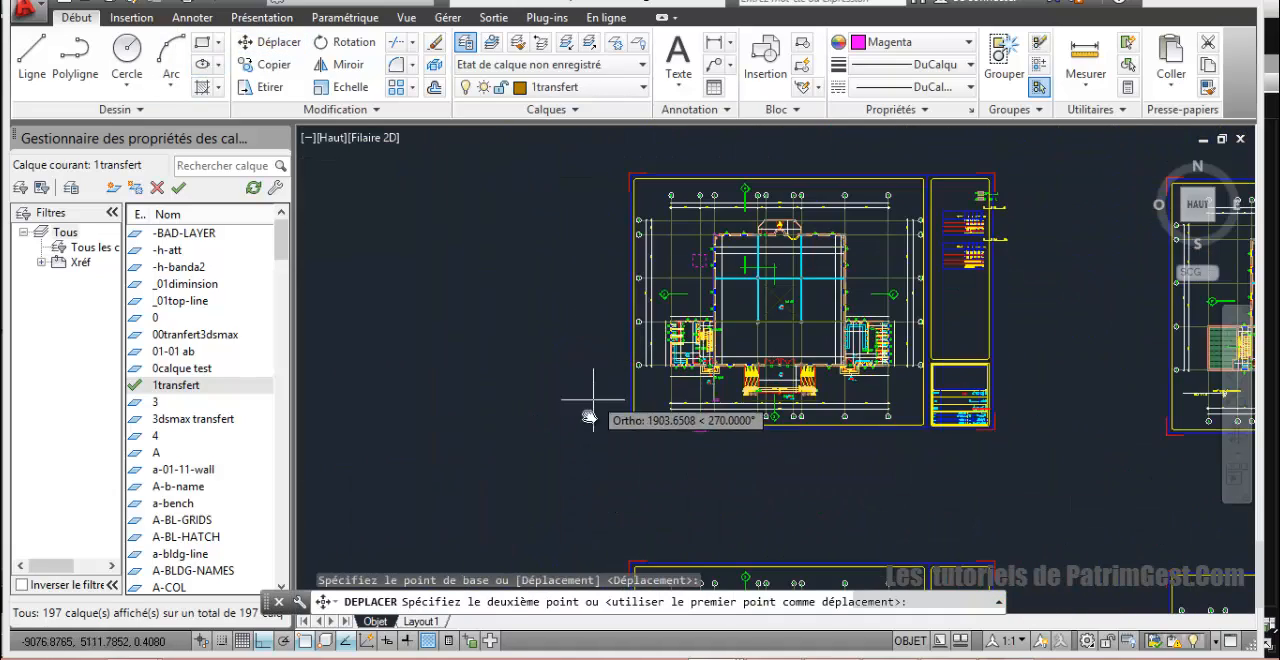
pyautogui.moveTo(586, 406); pyautogui.dragTo(690, 165, button='middle')
pyautogui.scroll(-4, 651, 340)
pyautogui.moveTo(626, 420); pyautogui.dragTo(785, 286, button='middle')
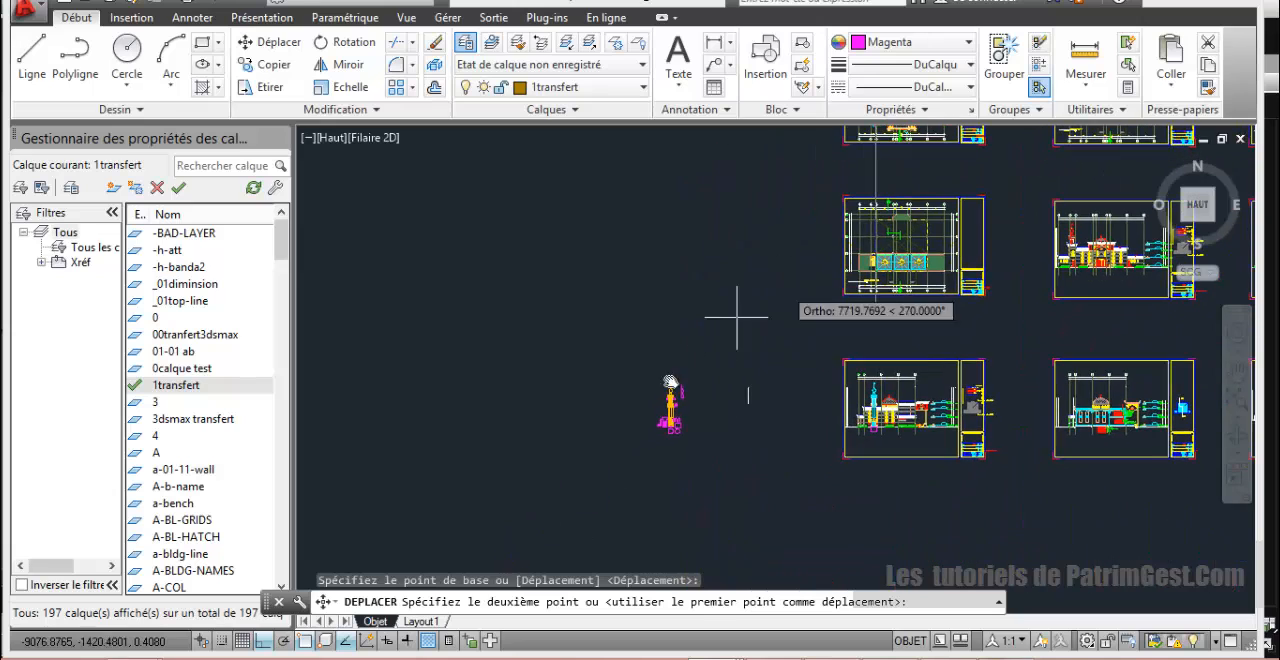
pyautogui.moveTo(697, 428); pyautogui.dragTo(701, 428, button='middle')
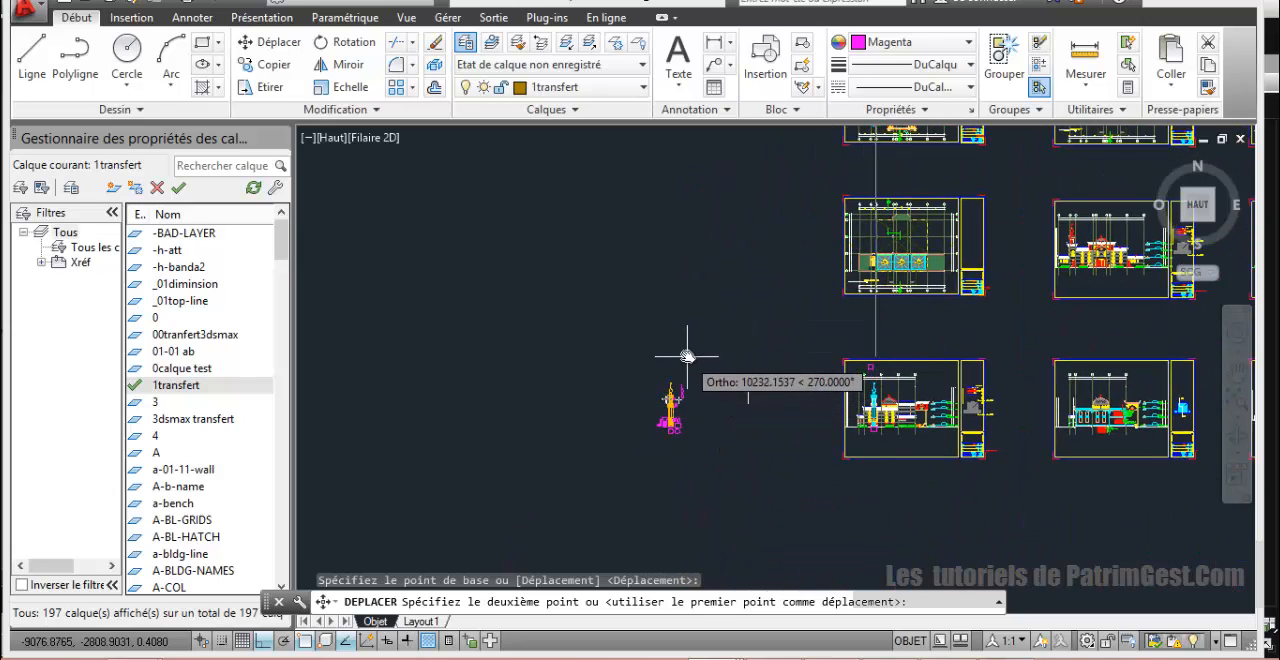
pyautogui.click(270, 641)
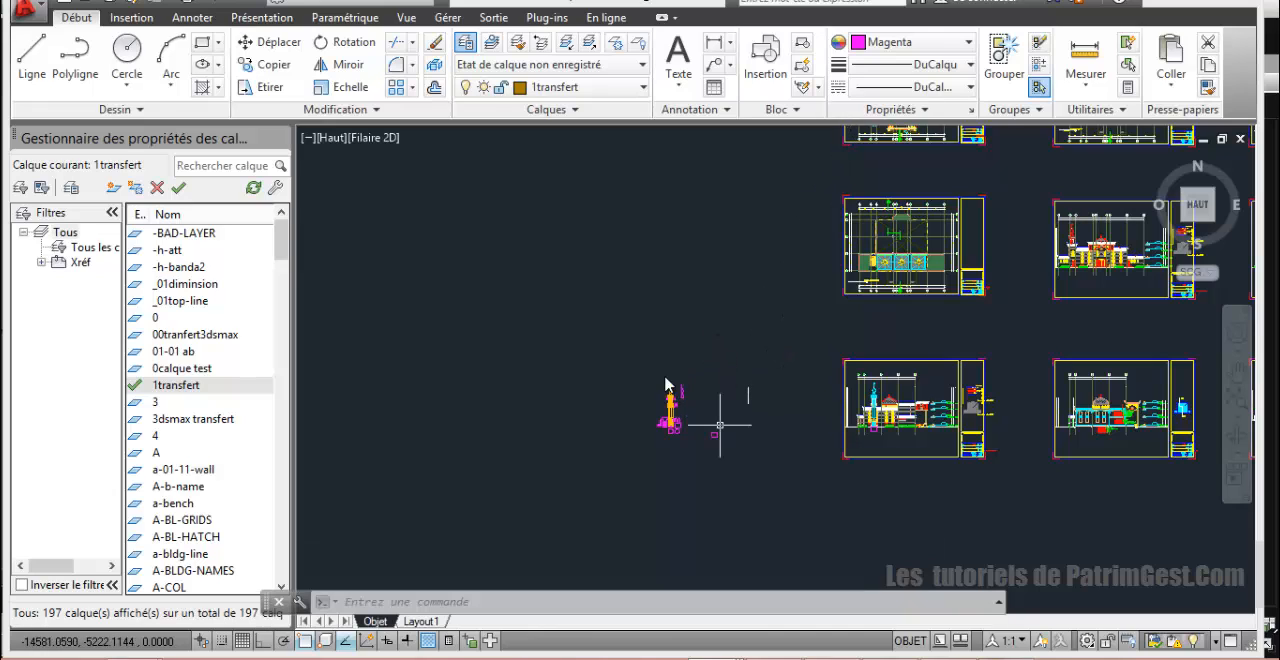
pyautogui.rightClick(633, 374)
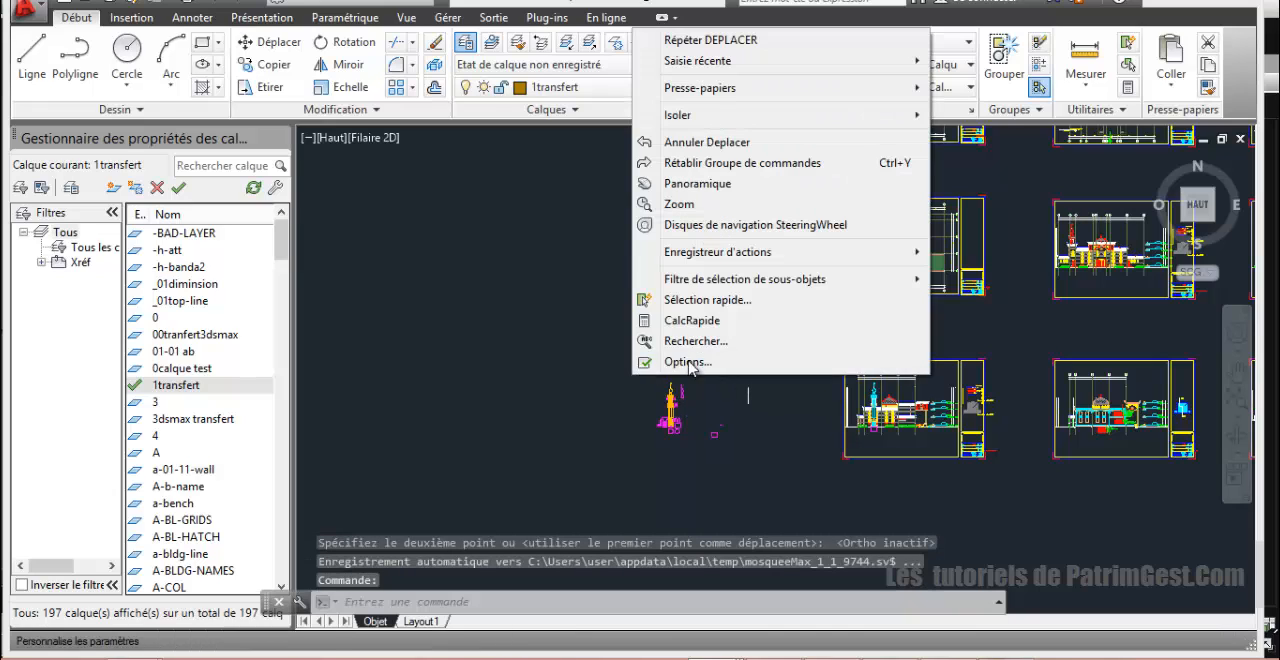
pyautogui.click(488, 356)
# Step: Make 00tranfert3dsmax the current layer and hide all other layers
pyautogui.scroll(5, 700, 330)
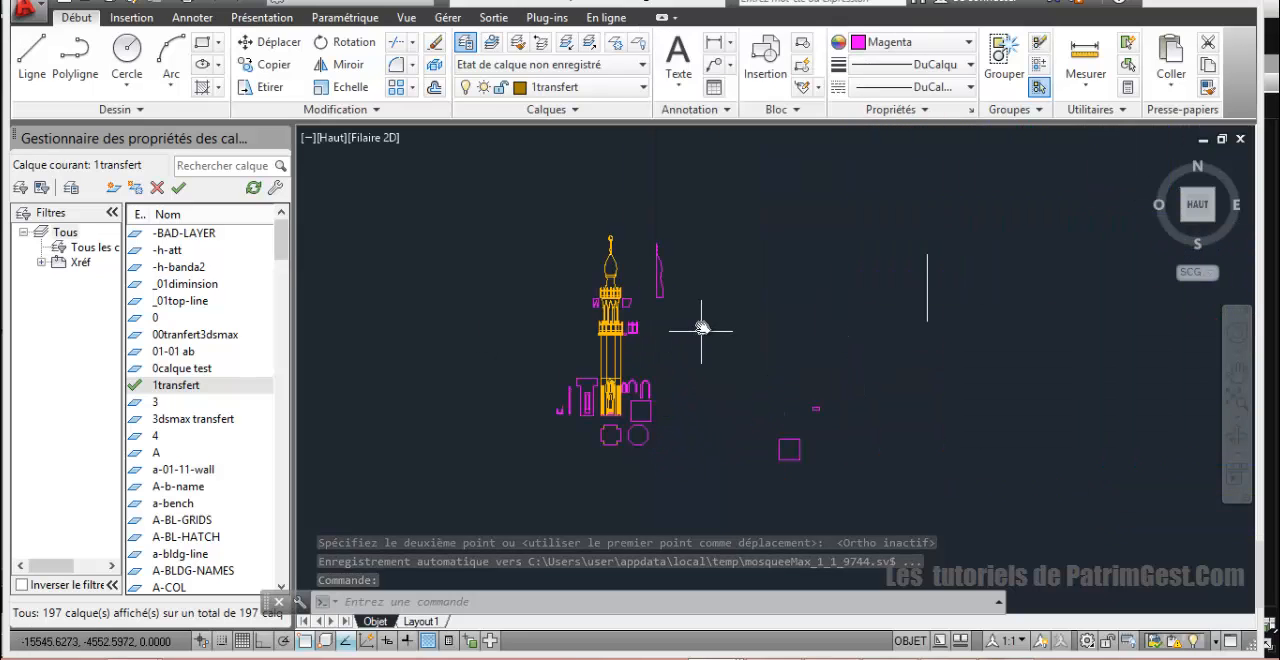
pyautogui.scroll(4, 760, 315)
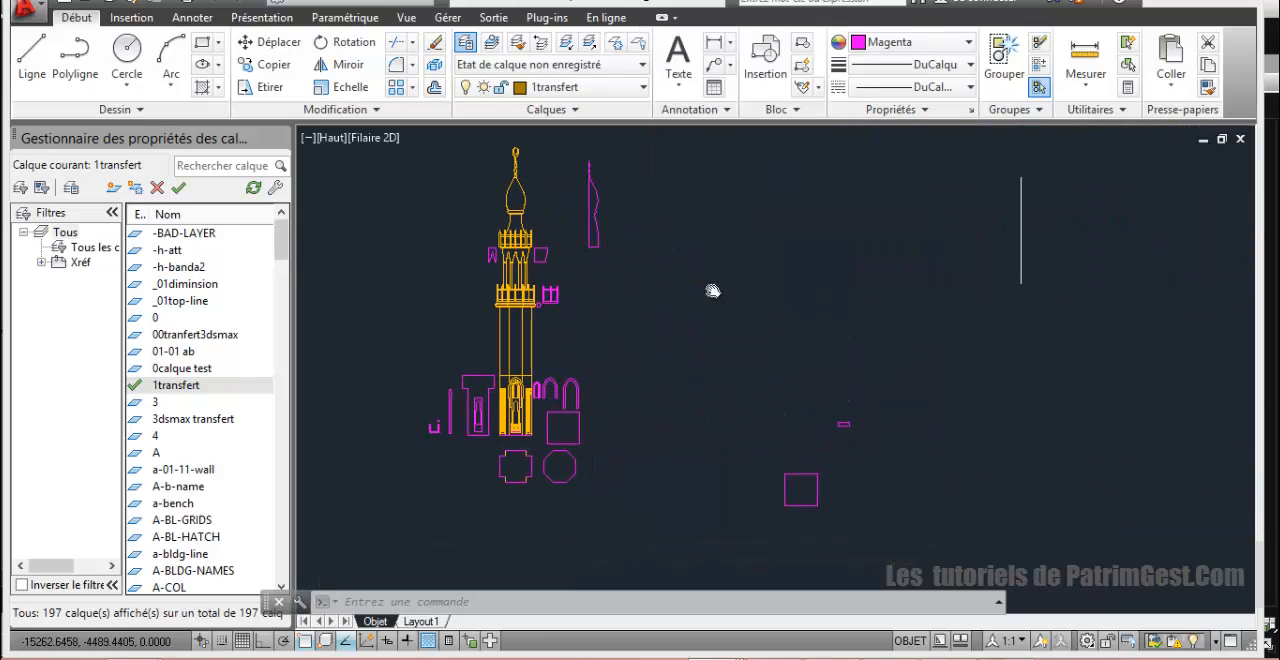
pyautogui.moveTo(712, 291)
pyautogui.mouseDown(button='middle')
pyautogui.moveTo(766, 300)
pyautogui.moveTo(803, 351)
pyautogui.moveTo(821, 330)
pyautogui.moveTo(817, 343)
pyautogui.moveTo(786, 345)
pyautogui.mouseUp(button='middle')
pyautogui.scroll(-2, 873, 353)
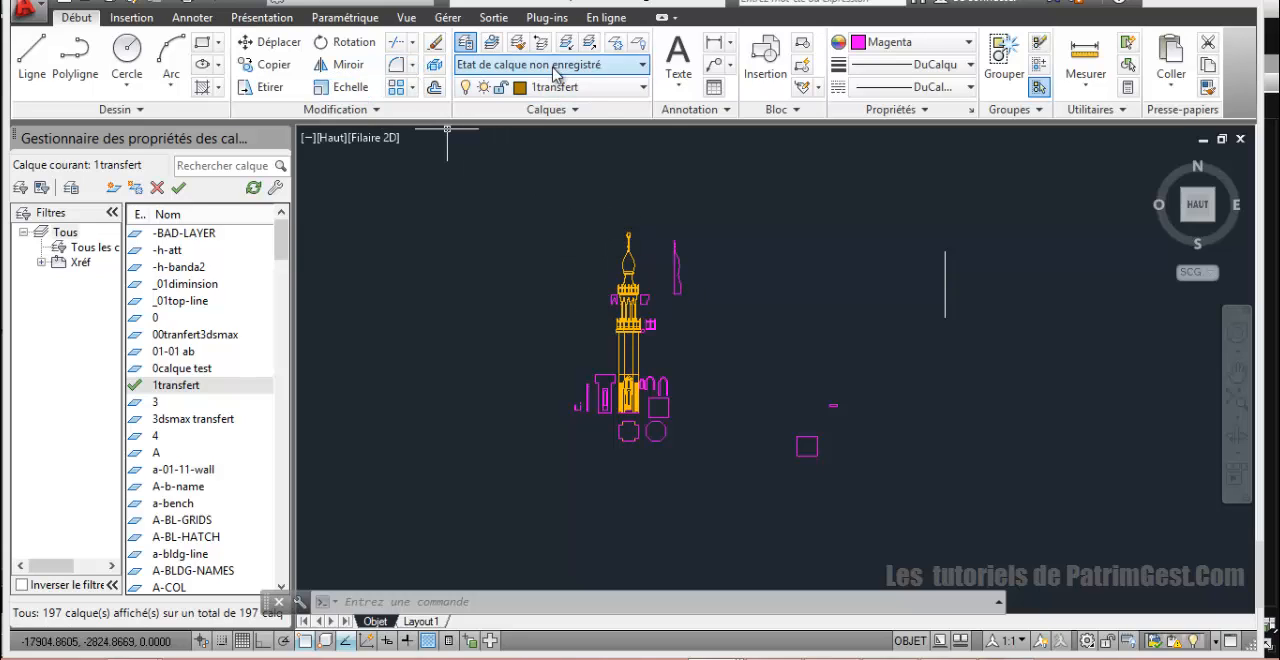
pyautogui.click(574, 203)
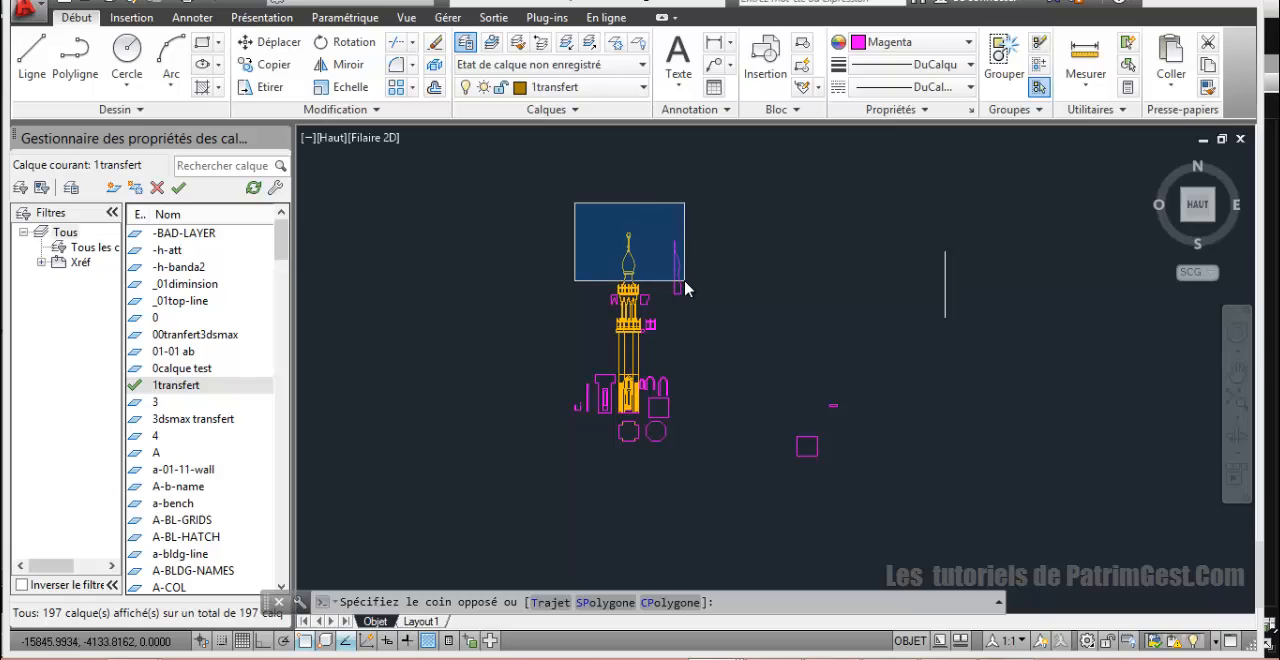
pyautogui.click(680, 289)
pyautogui.click(677, 283)
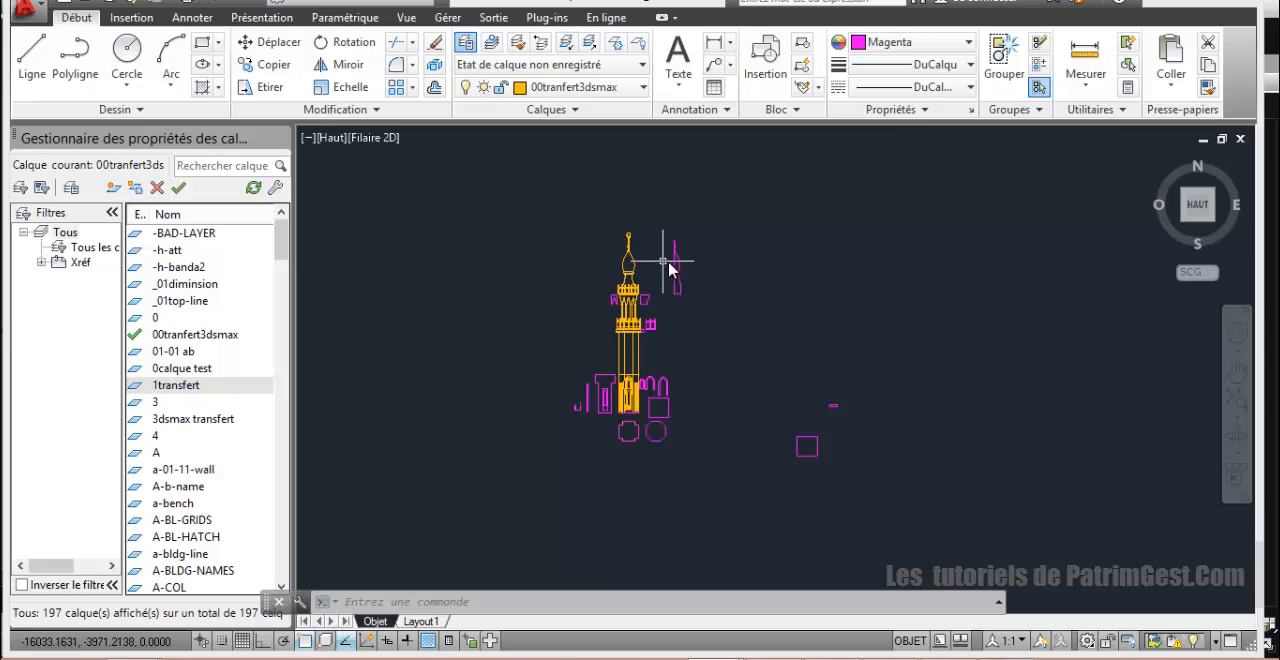
pyautogui.scroll(-3, 726, 290)
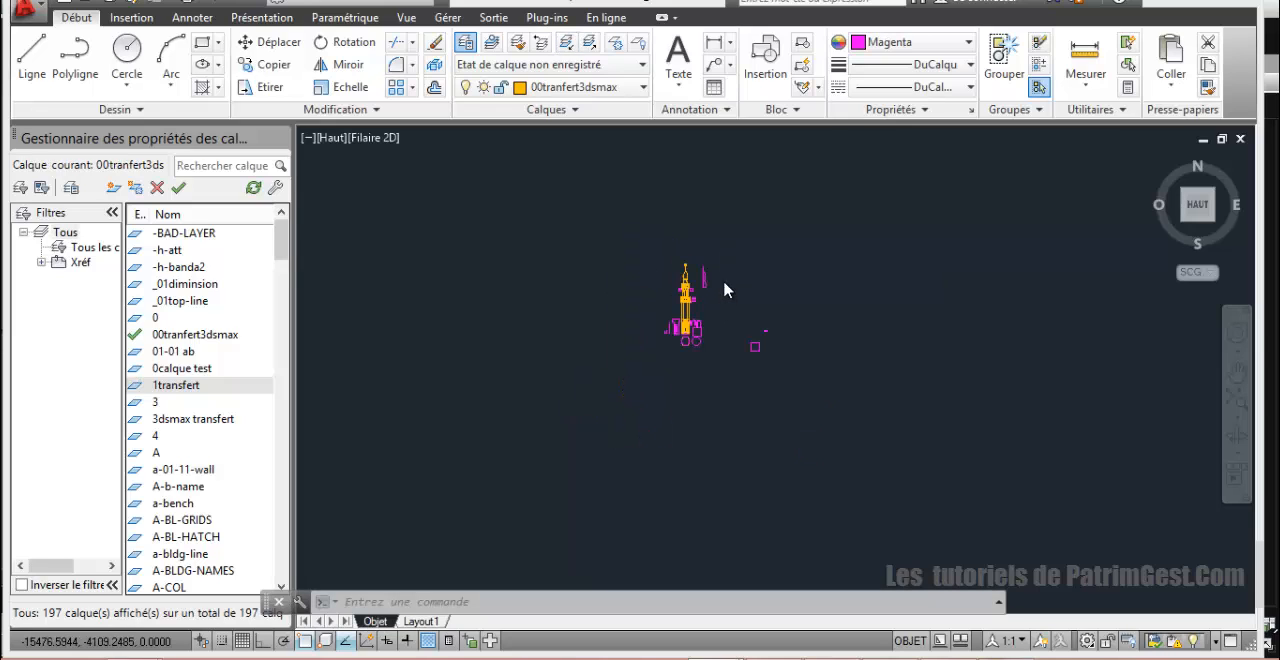
pyautogui.scroll(3, 723, 277)
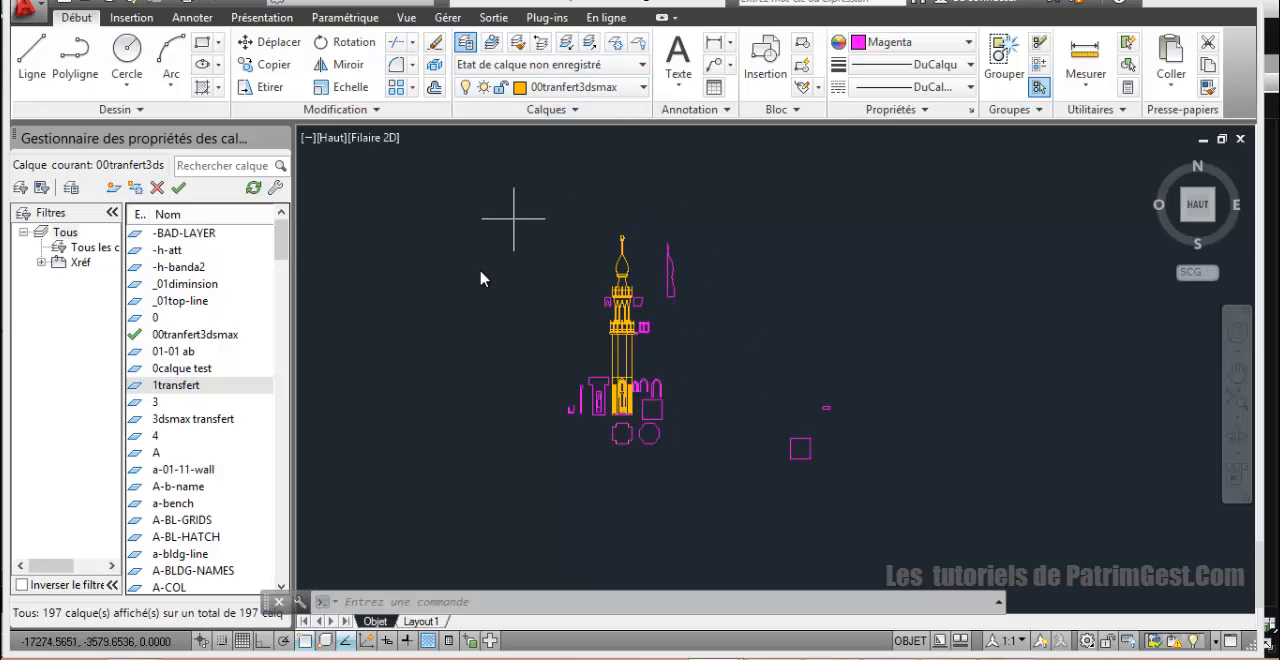
# Step: Save the current drawing with only the 00tranfert3dsmax layer displayed
pyautogui.click(112, 3)
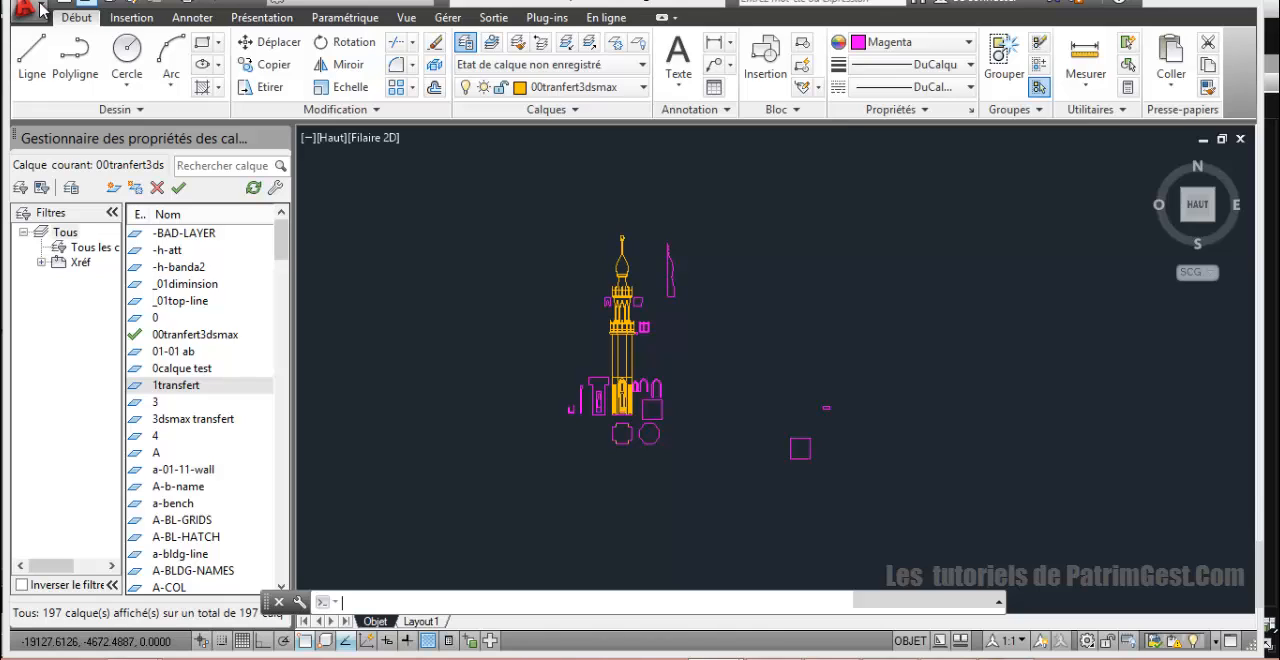
pyautogui.click(40, 10)
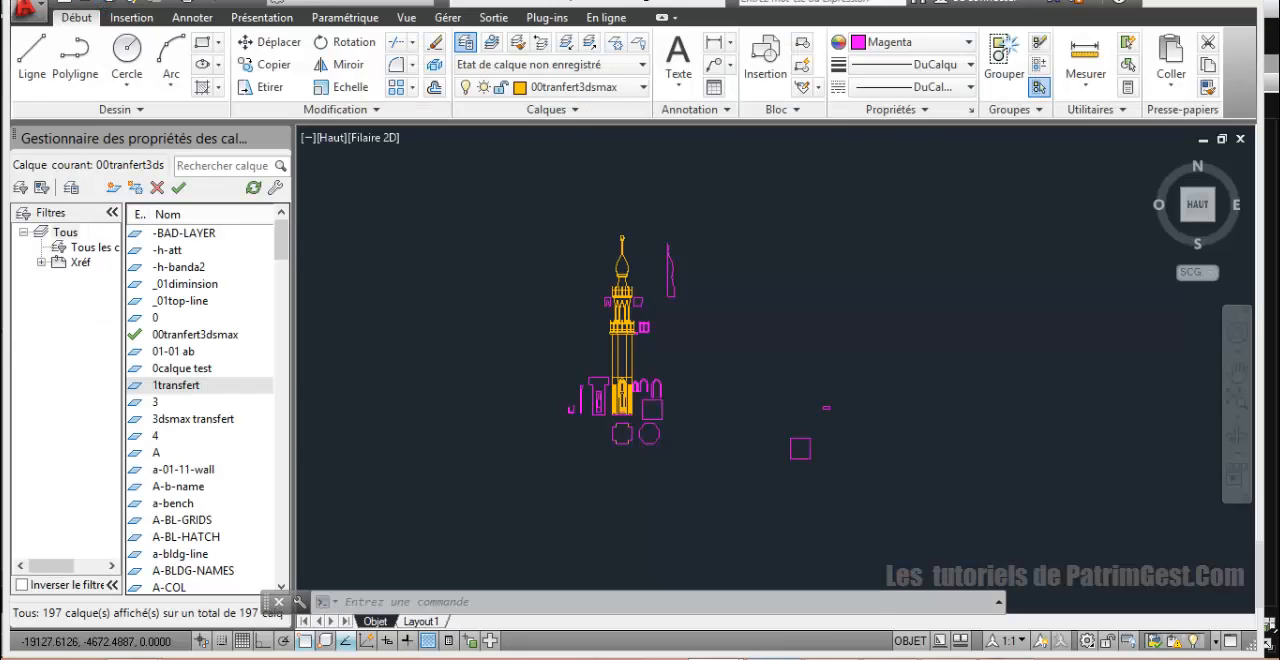
pyautogui.moveTo(773, 658)
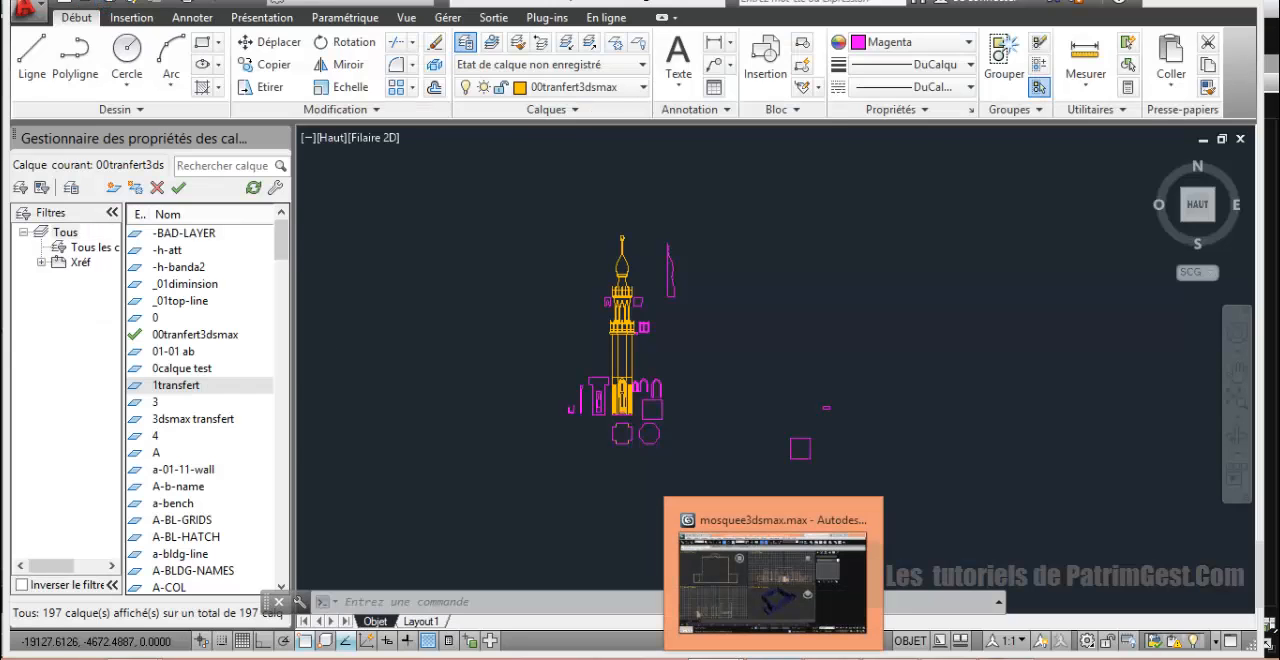
pyautogui.click(773, 578)
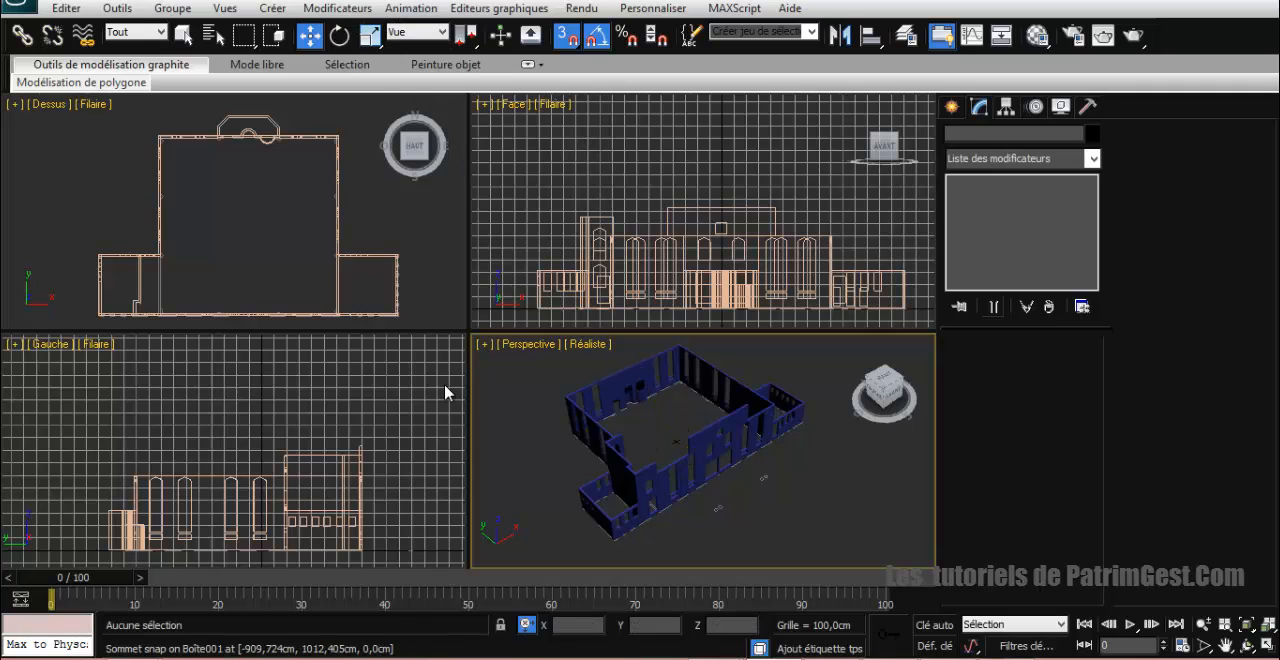
pyautogui.moveTo(623, 617)
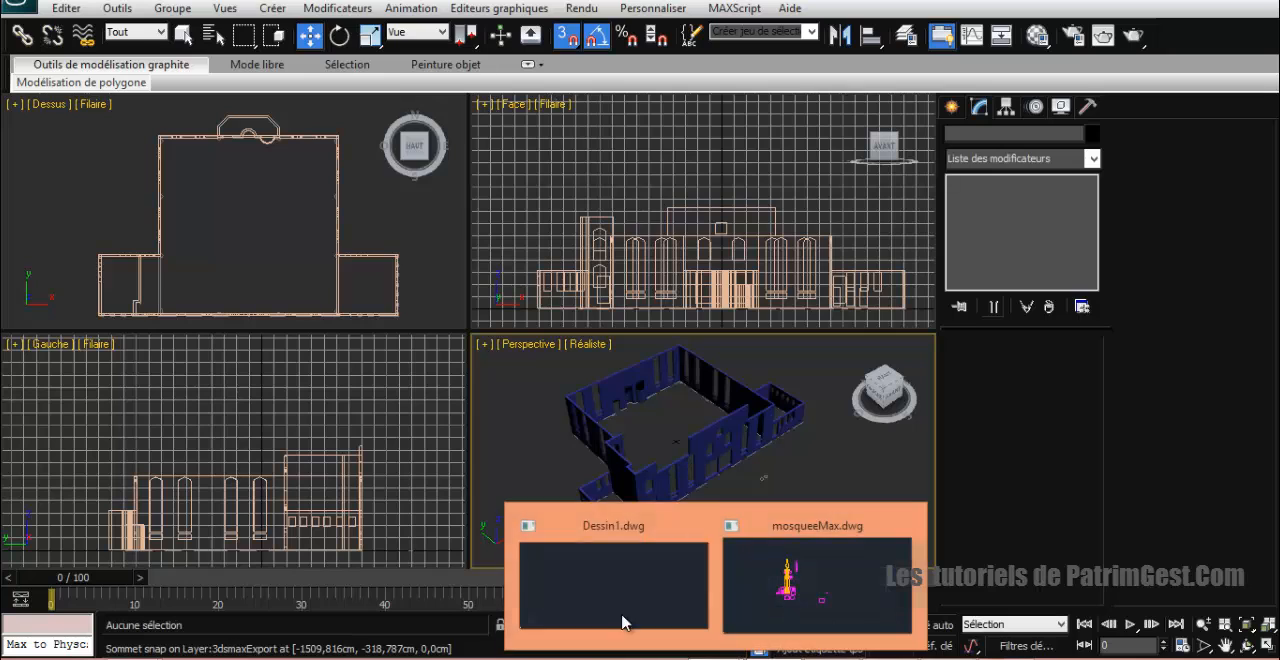
pyautogui.click(727, 592)
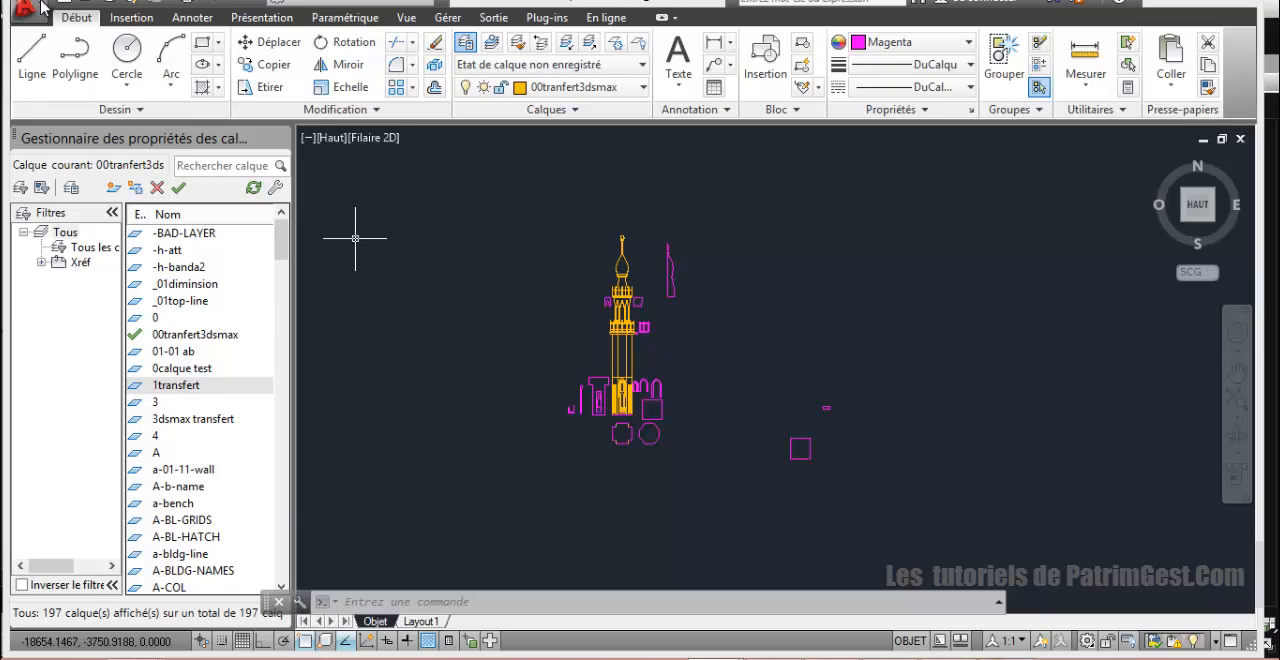
# Step: Save the drawing to the desktop as mosqueeMax.dwg in AutoCAD 2010/LT2010 format, replacing the existing file
pyautogui.click(25, 10)
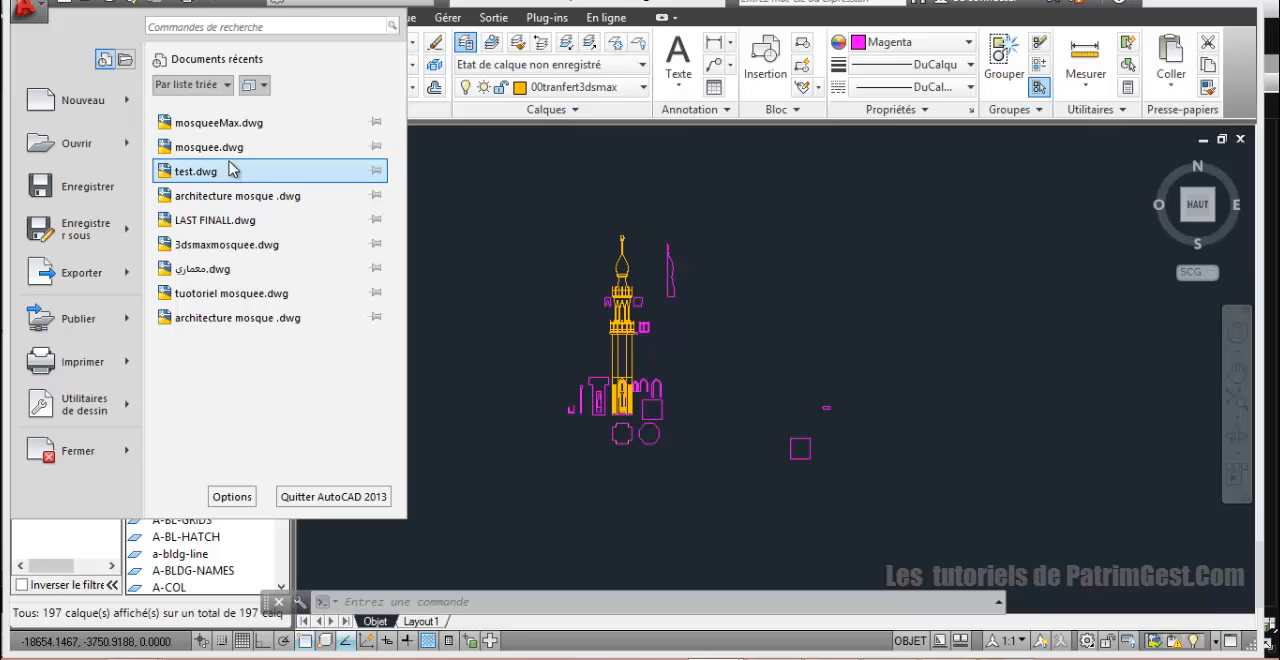
pyautogui.click(122, 235)
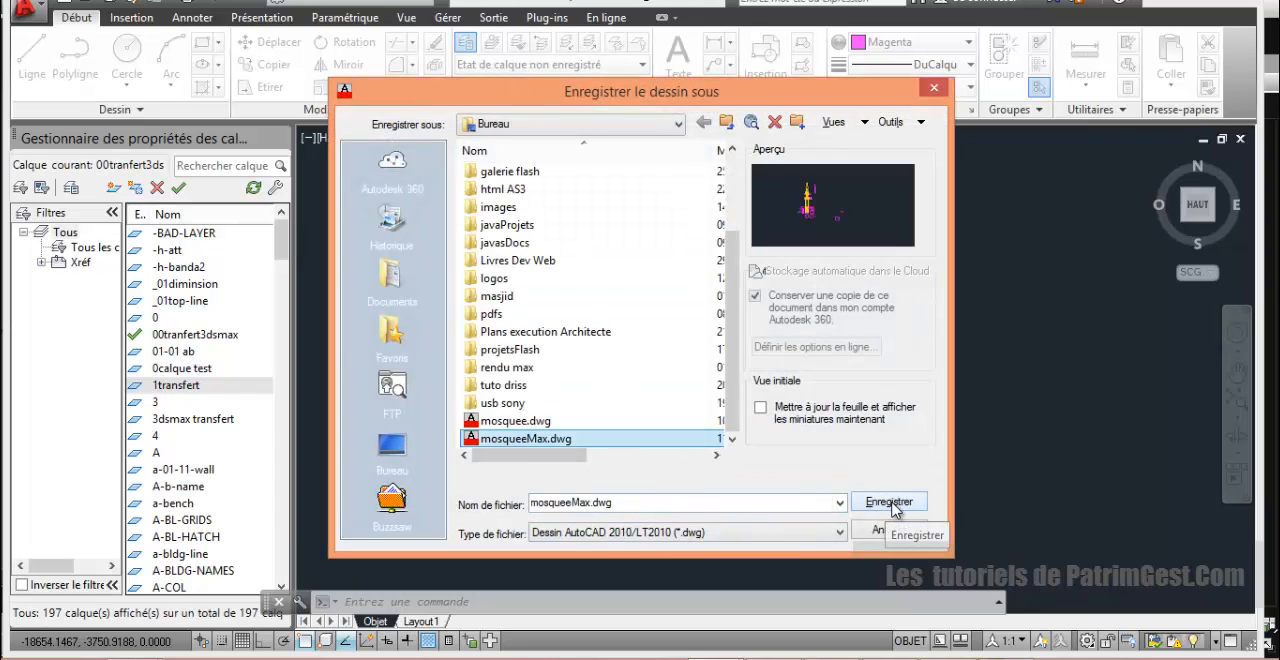
pyautogui.click(893, 506)
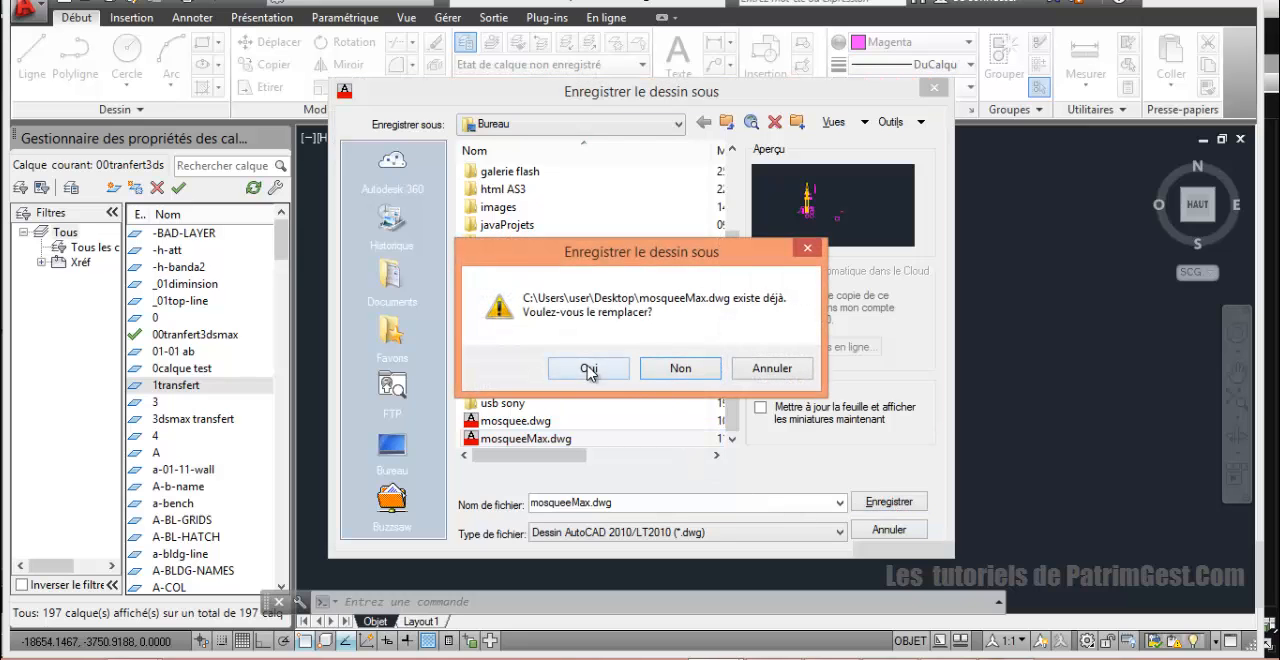
pyautogui.click(589, 369)
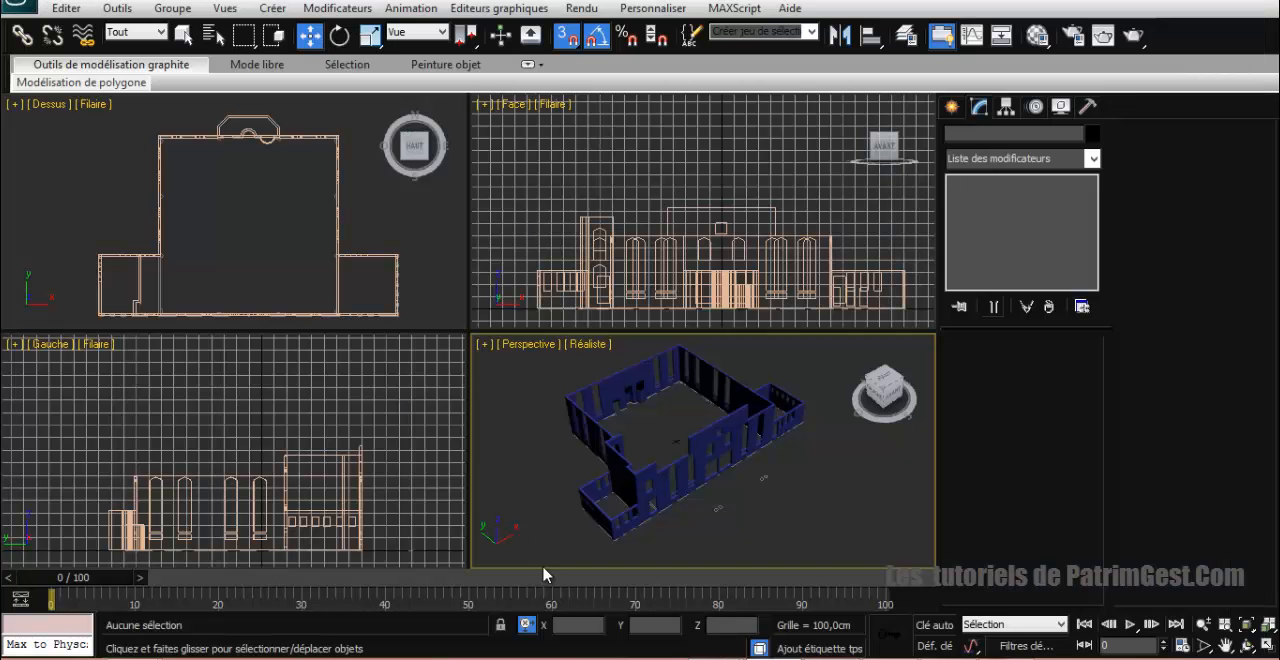
# Step: In 3ds Max, start importing mosqueeMax.dwg from the desktop into the mosque scene
pyautogui.click(18, 4)
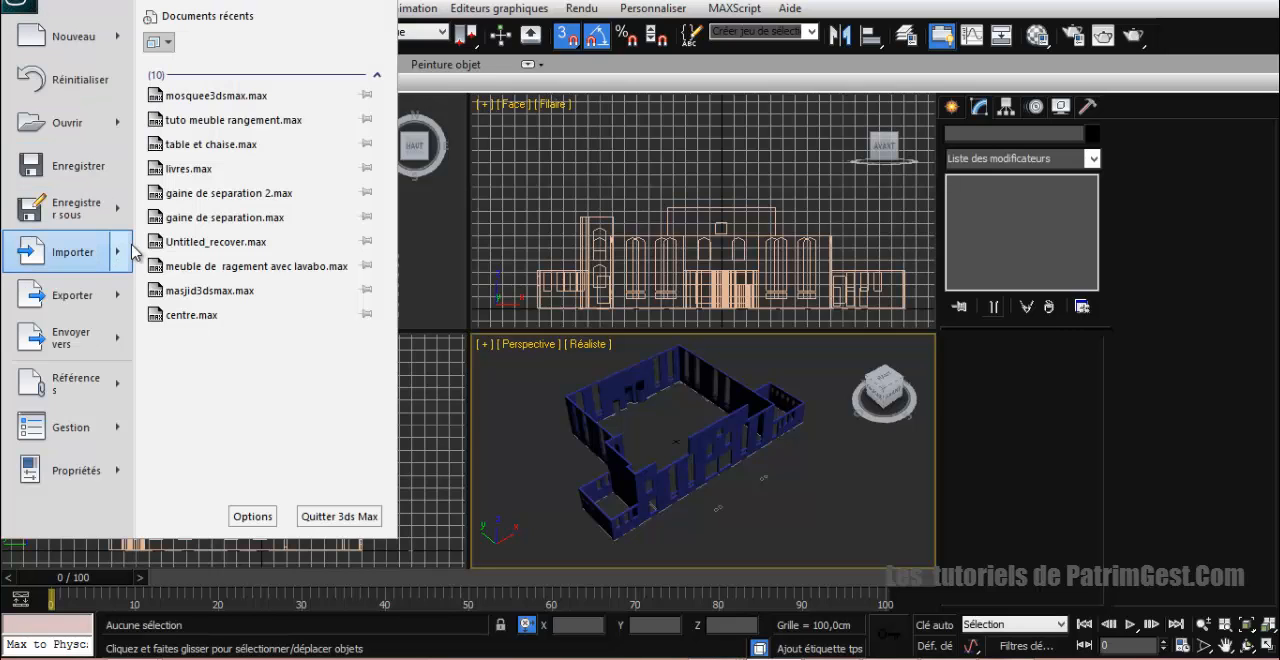
pyautogui.moveTo(127, 256)
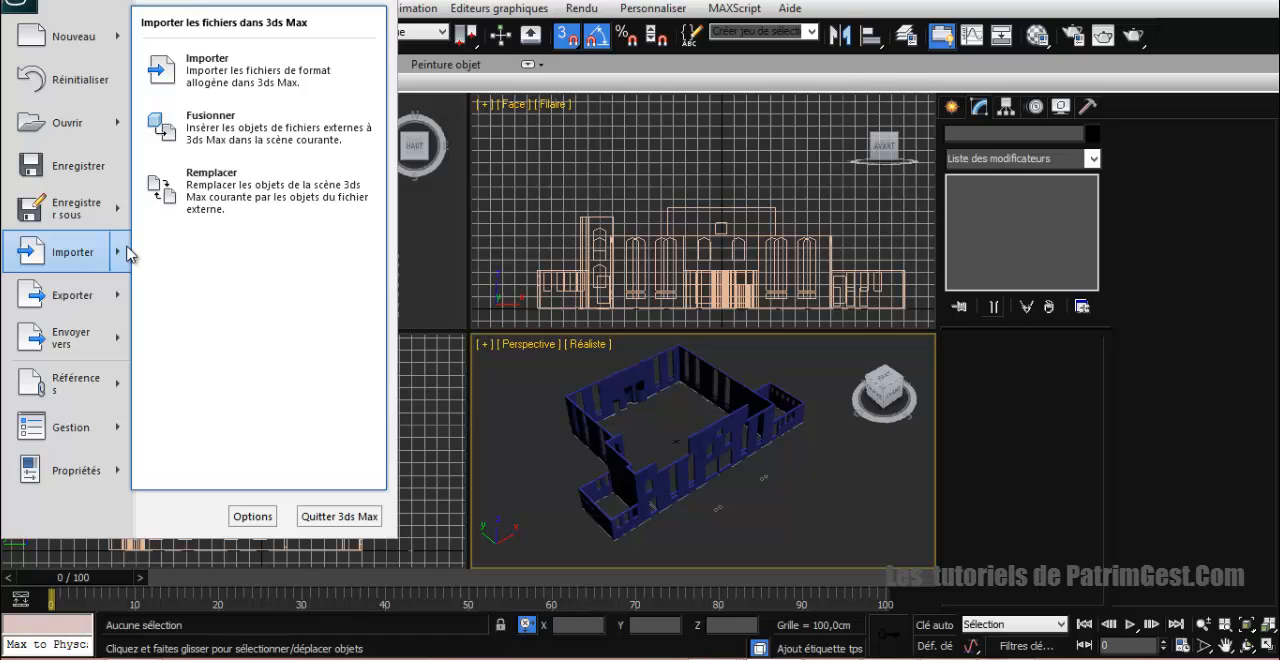
pyautogui.click(270, 78)
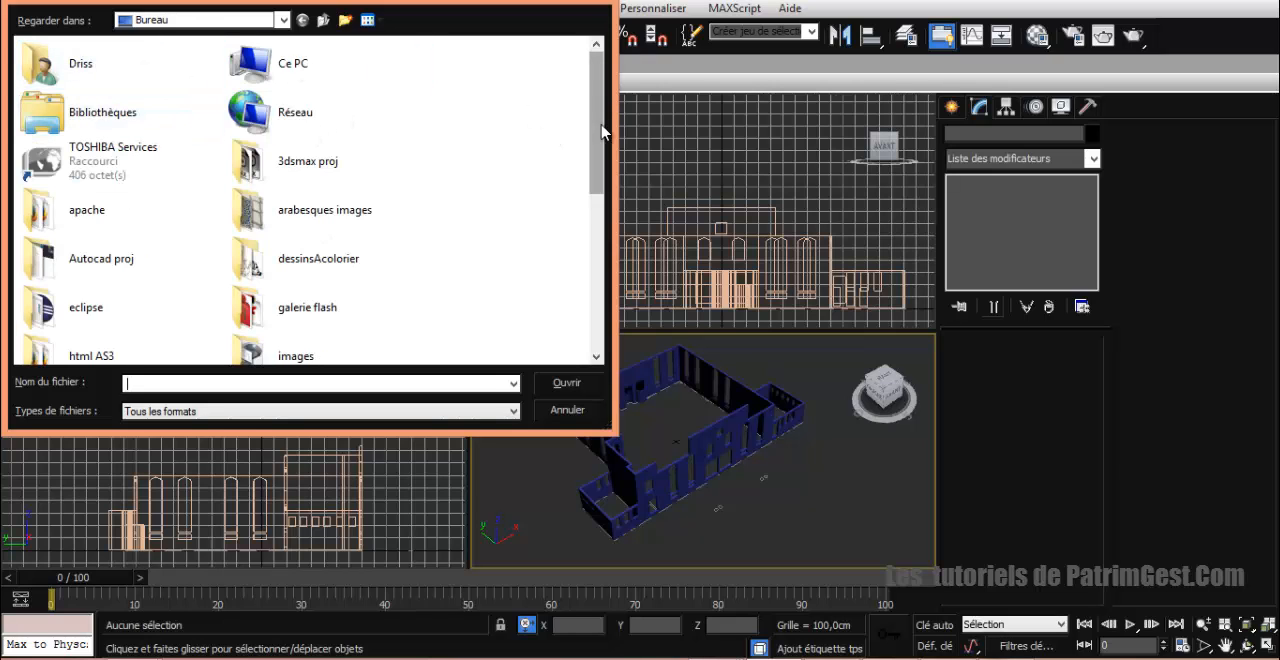
pyautogui.moveTo(597, 126); pyautogui.dragTo(588, 314)
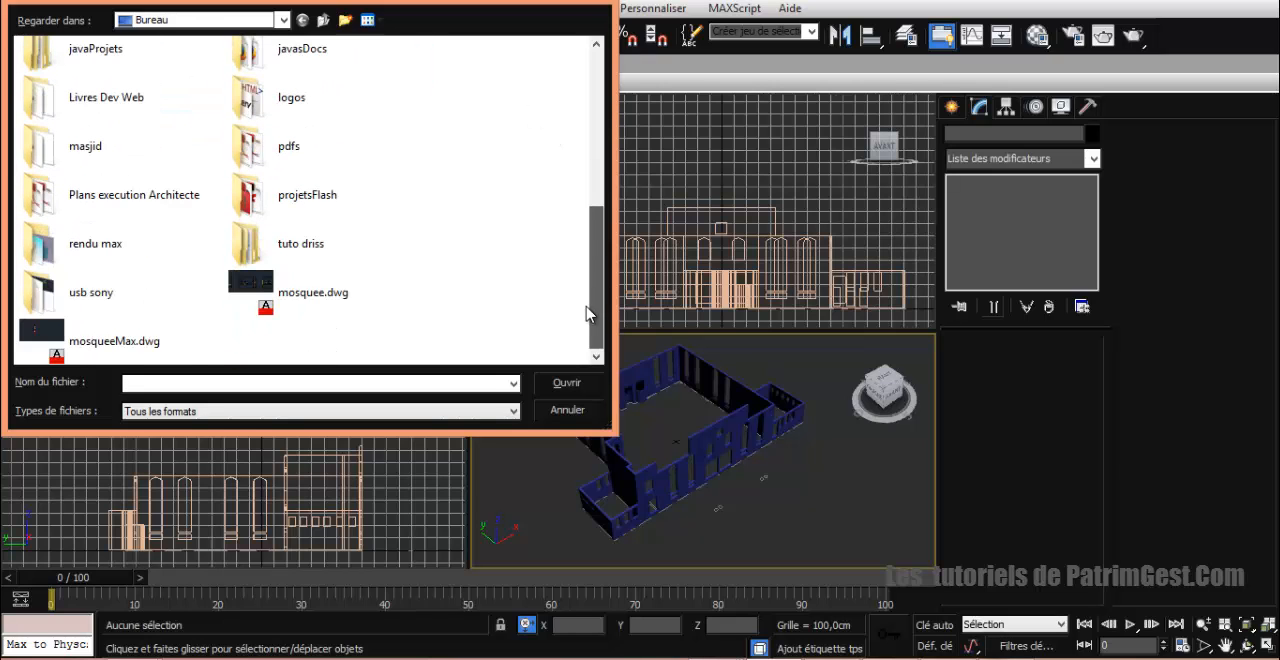
pyautogui.click(108, 337)
pyautogui.click(543, 384)
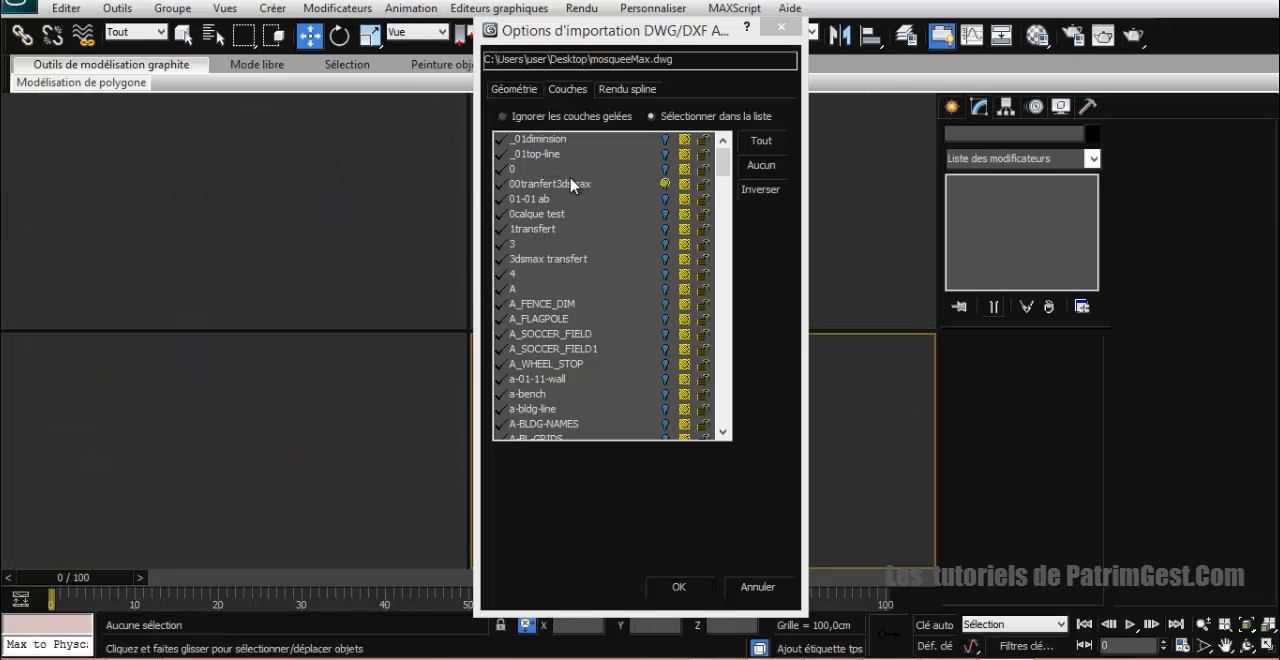
# Step: Import only the 00tranfert3dsmax layer, with the incoming file units set to centimetres
pyautogui.click(540, 186)
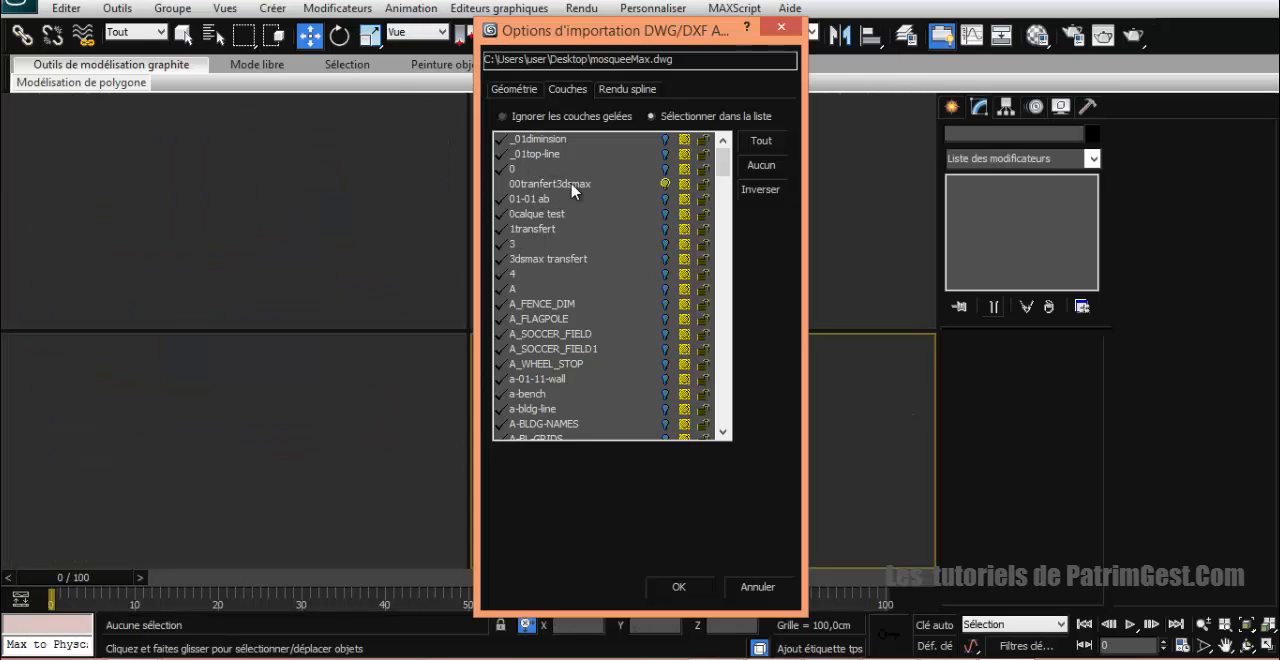
pyautogui.click(748, 190)
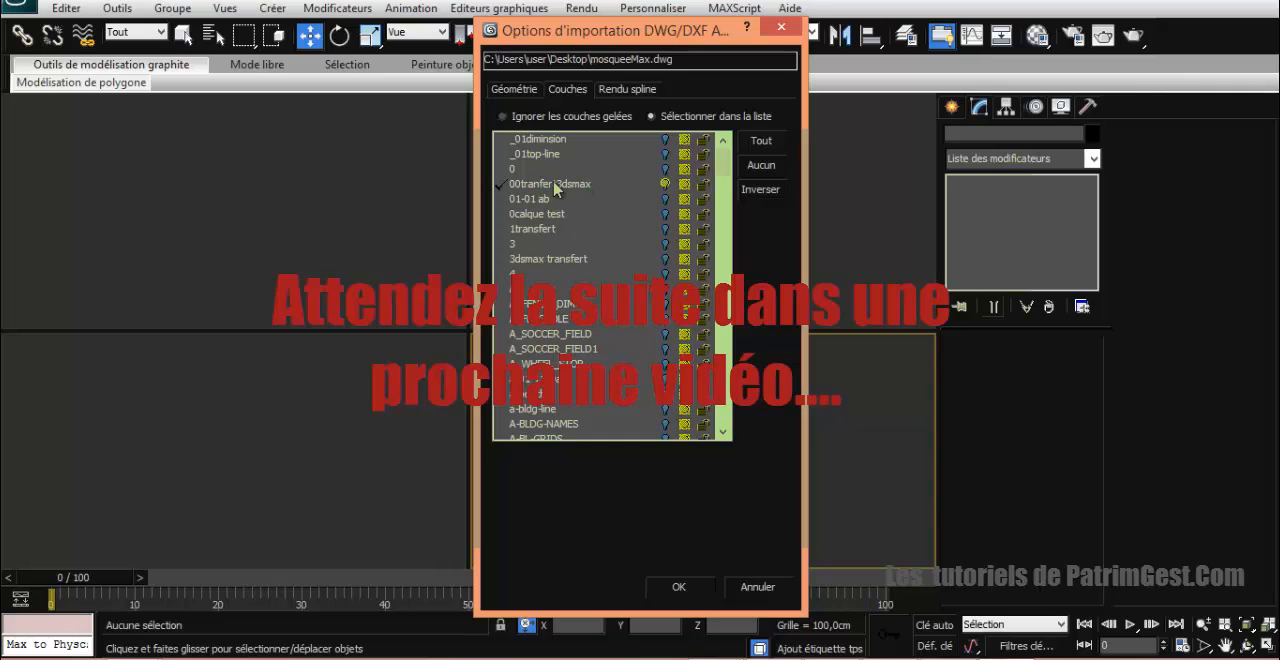
pyautogui.click(526, 92)
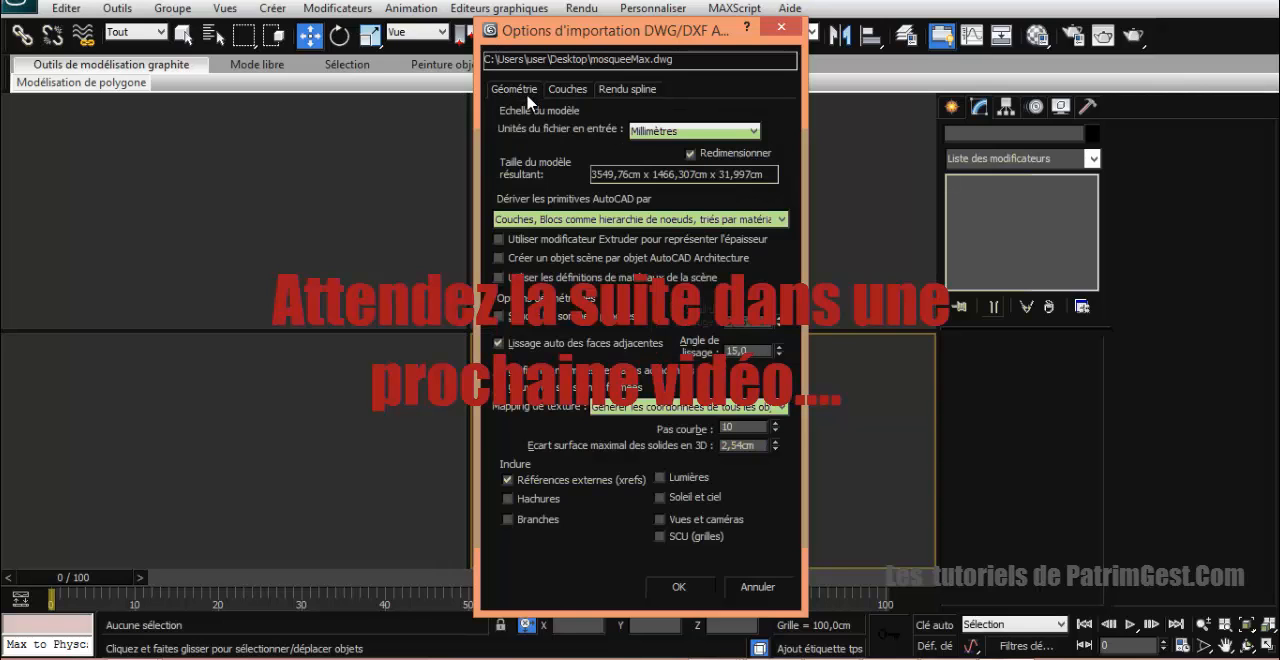
pyautogui.click(688, 132)
pyautogui.click(678, 205)
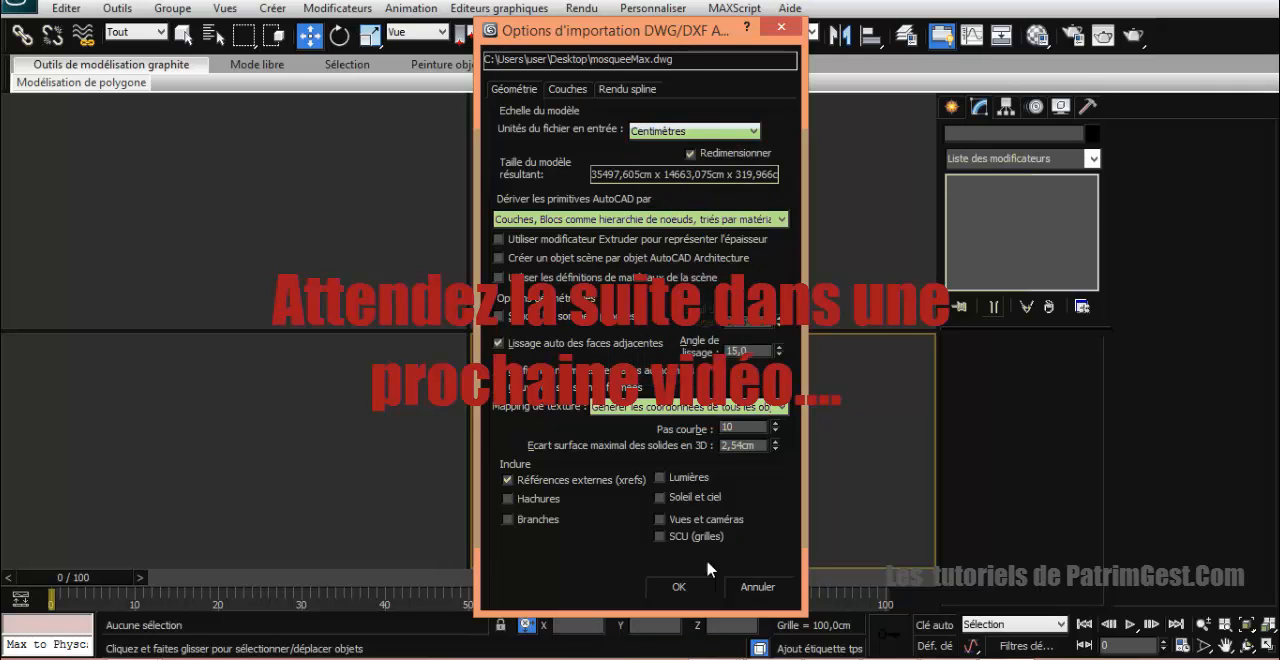
pyautogui.click(684, 597)
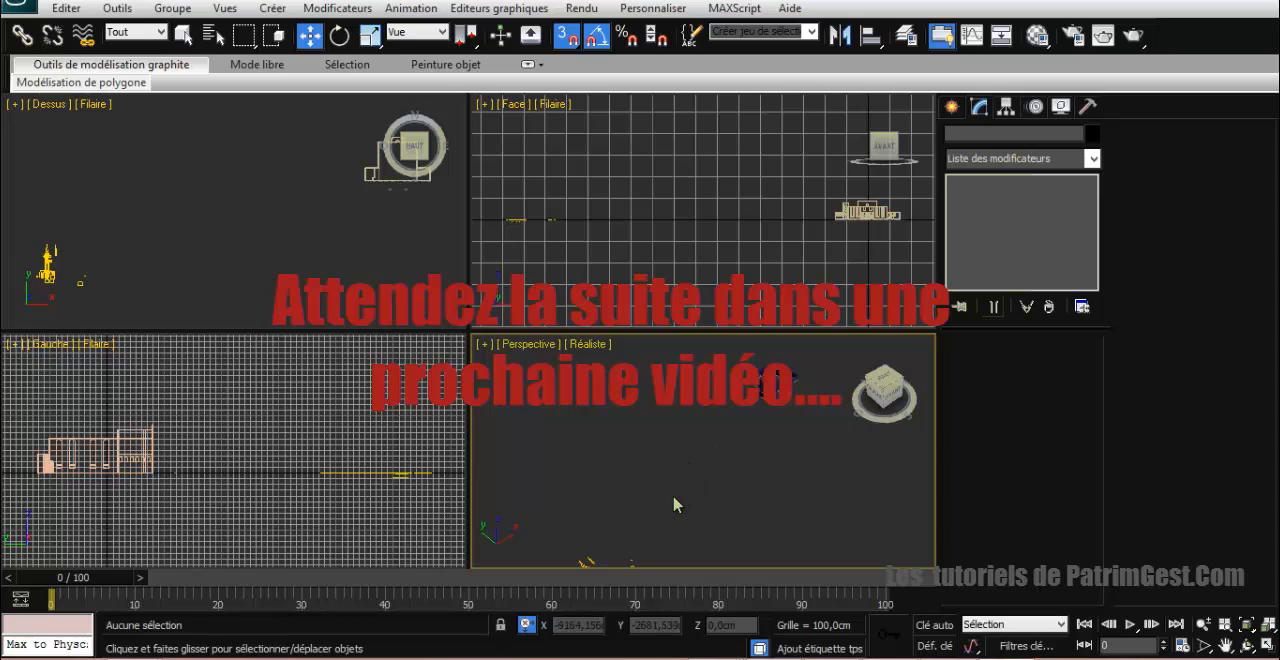
# Step: Select the three imported minaret entities and move them, with 3D snapping turned off, closer to the mosque model
pyautogui.moveTo(689, 457); pyautogui.dragTo(693, 427, button='middle')
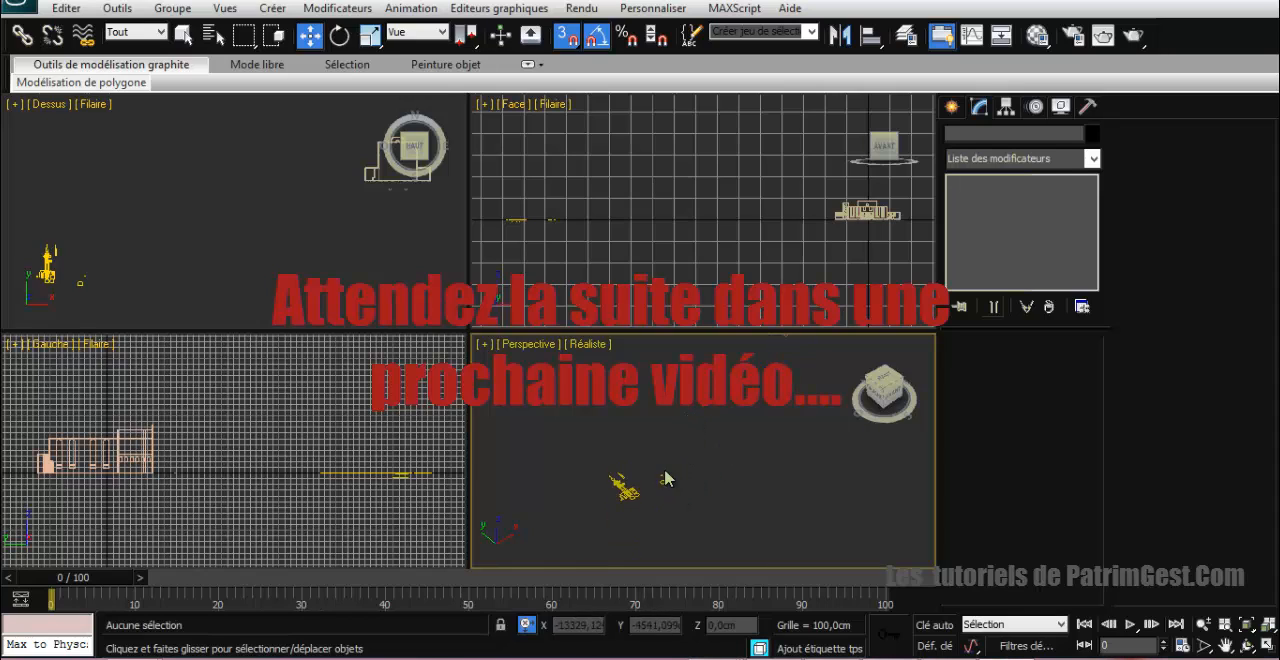
pyautogui.moveTo(699, 540); pyautogui.dragTo(699, 538)
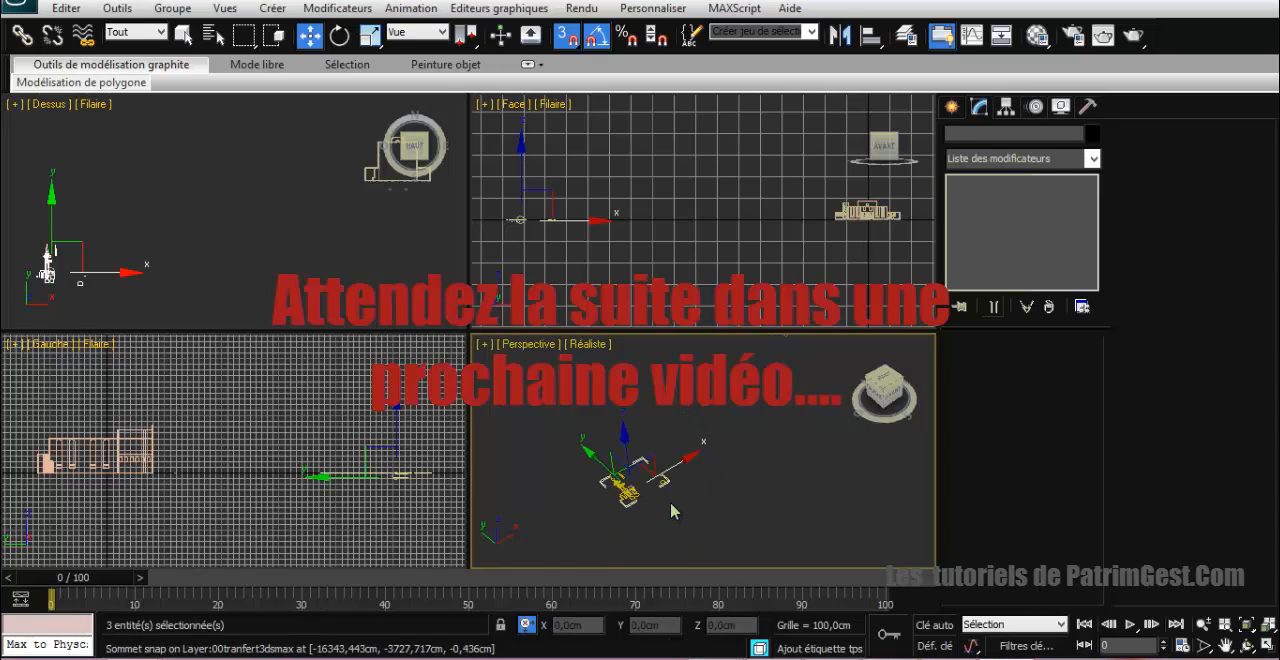
pyautogui.hotkey('ctrl', 'shift', 'z')
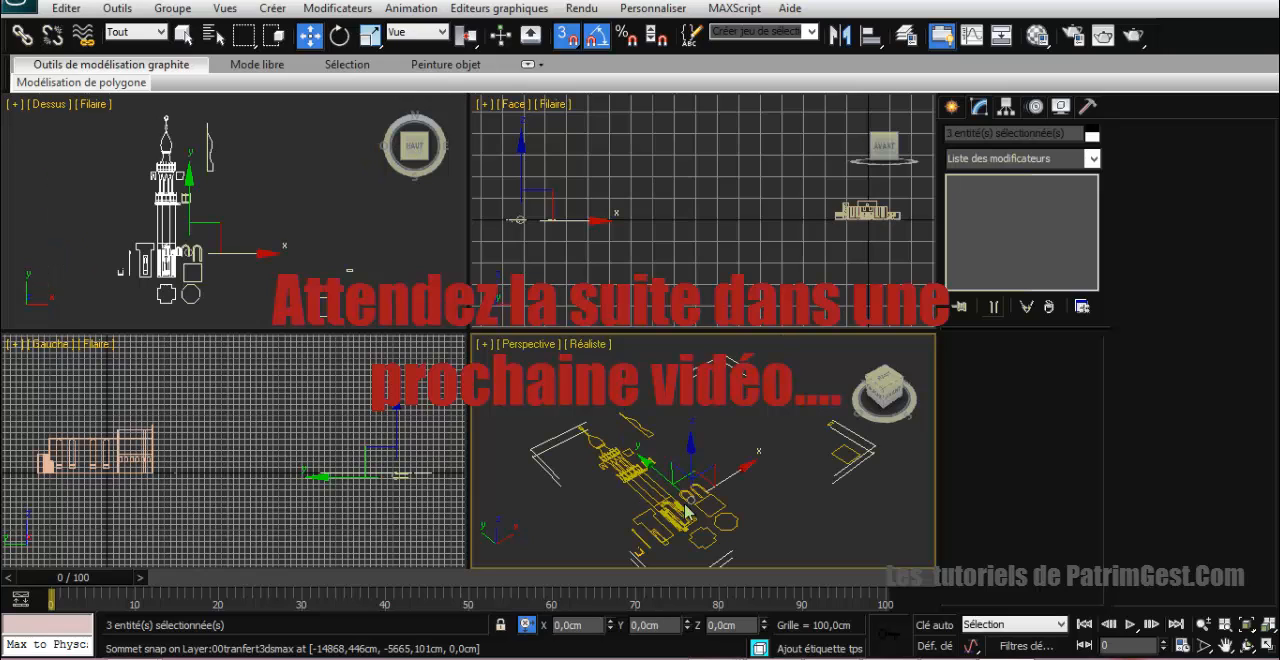
pyautogui.moveTo(720, 482); pyautogui.dragTo(750, 406, button='middle')
pyautogui.scroll(-2, 749, 407)
pyautogui.scroll(-4, 749, 410)
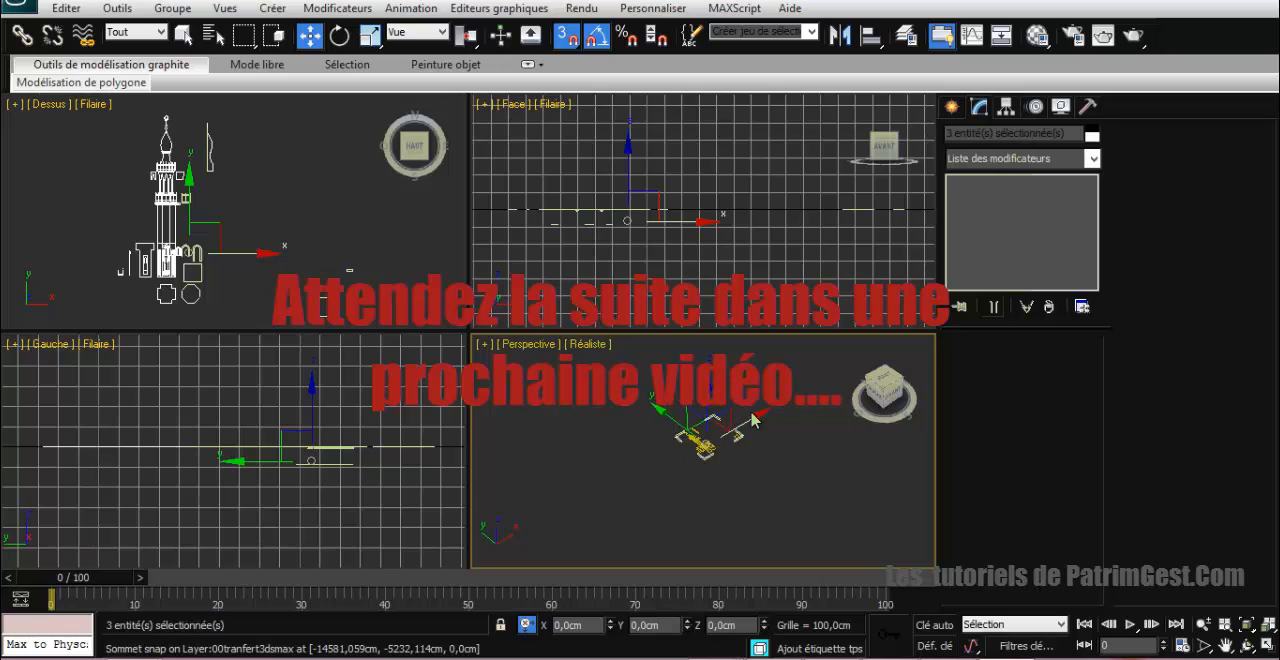
pyautogui.moveTo(754, 413)
pyautogui.mouseDown(button='middle')
pyautogui.moveTo(760, 401)
pyautogui.moveTo(746, 410)
pyautogui.mouseUp(button='middle')
pyautogui.moveTo(745, 418); pyautogui.dragTo(712, 358)
pyautogui.press('s')
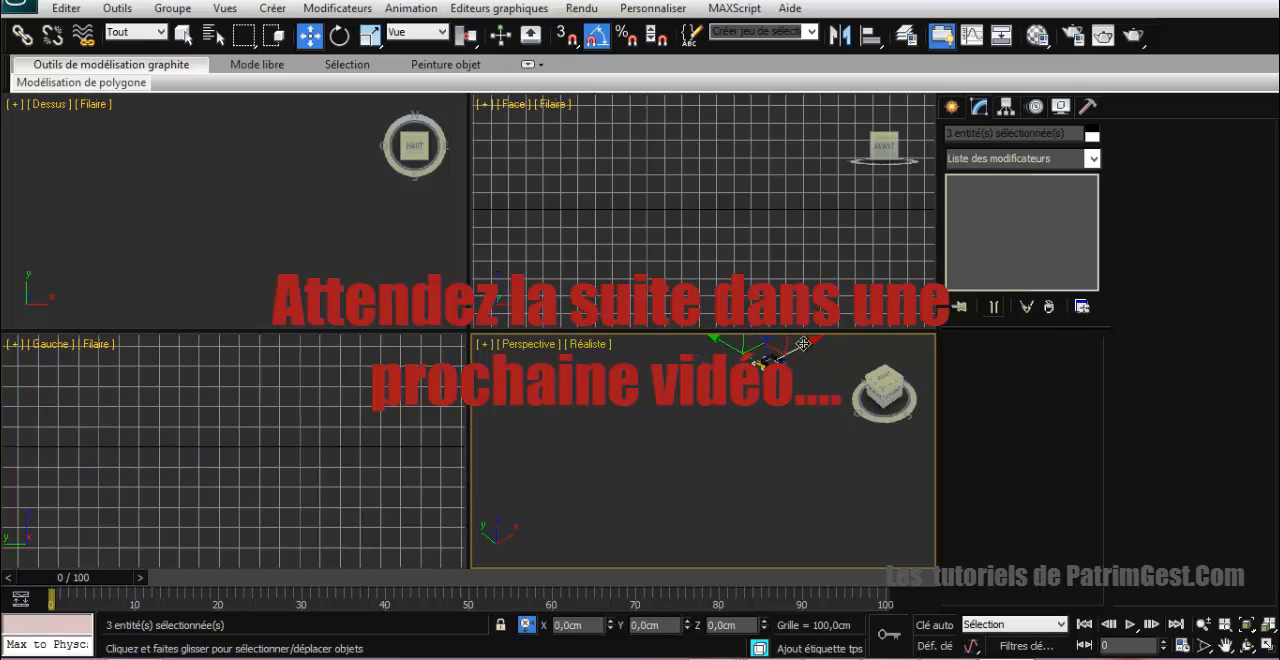
pyautogui.moveTo(803, 343); pyautogui.dragTo(789, 351)
pyautogui.click(765, 418)
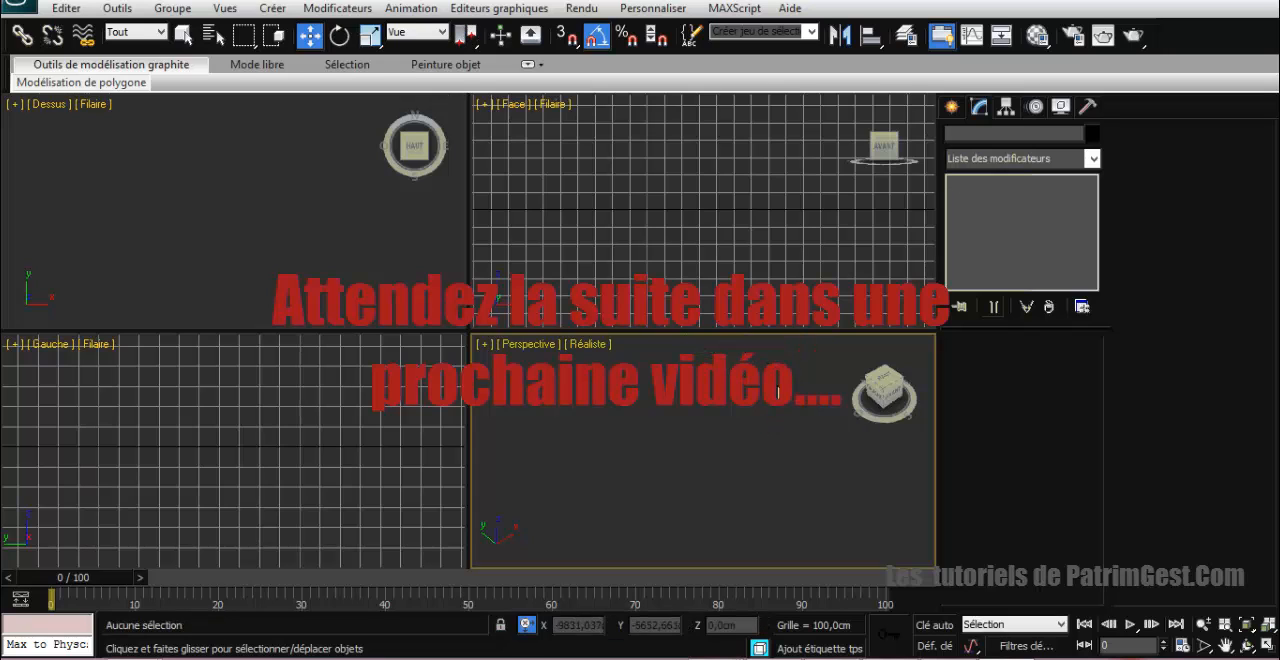
# Step: Select the extruded spline object at the mosque model's near corner in the perspective view
pyautogui.moveTo(745, 445); pyautogui.dragTo(686, 462, button='middle')
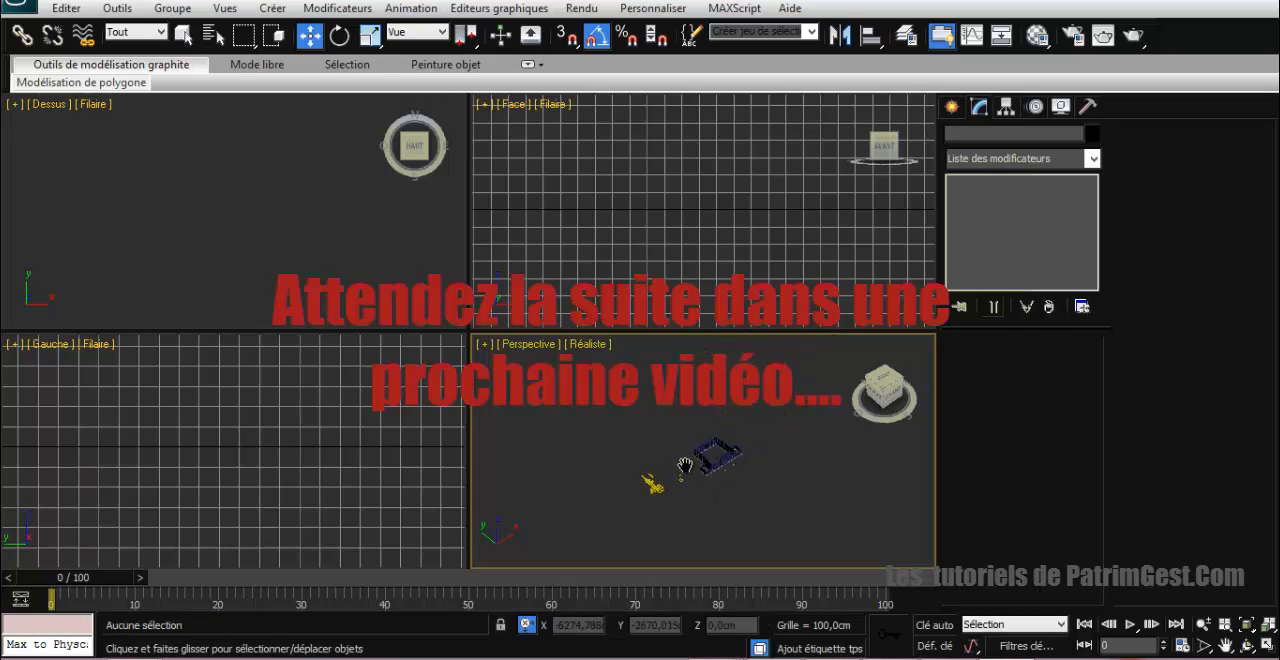
pyautogui.scroll(3, 690, 446)
pyautogui.scroll(5, 688, 444)
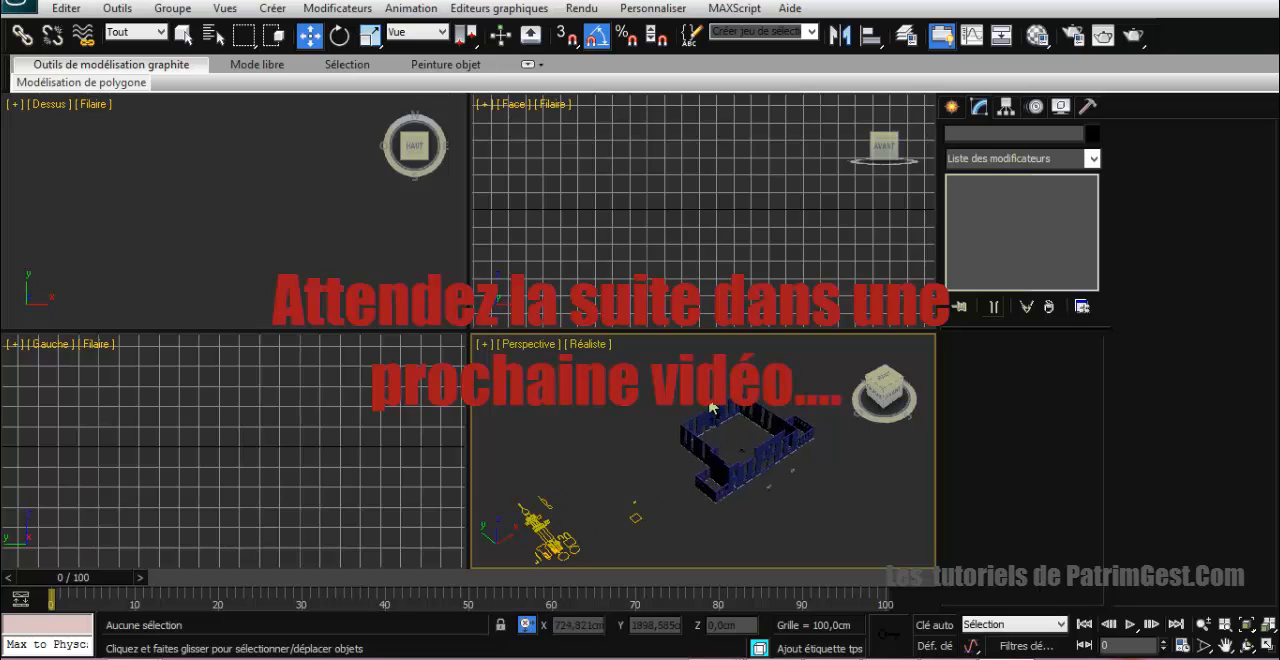
pyautogui.keyDown('alt'); pyautogui.moveTo(714, 407); pyautogui.dragTo(714, 450, button='middle'); pyautogui.keyUp('alt')
pyautogui.click(716, 462)
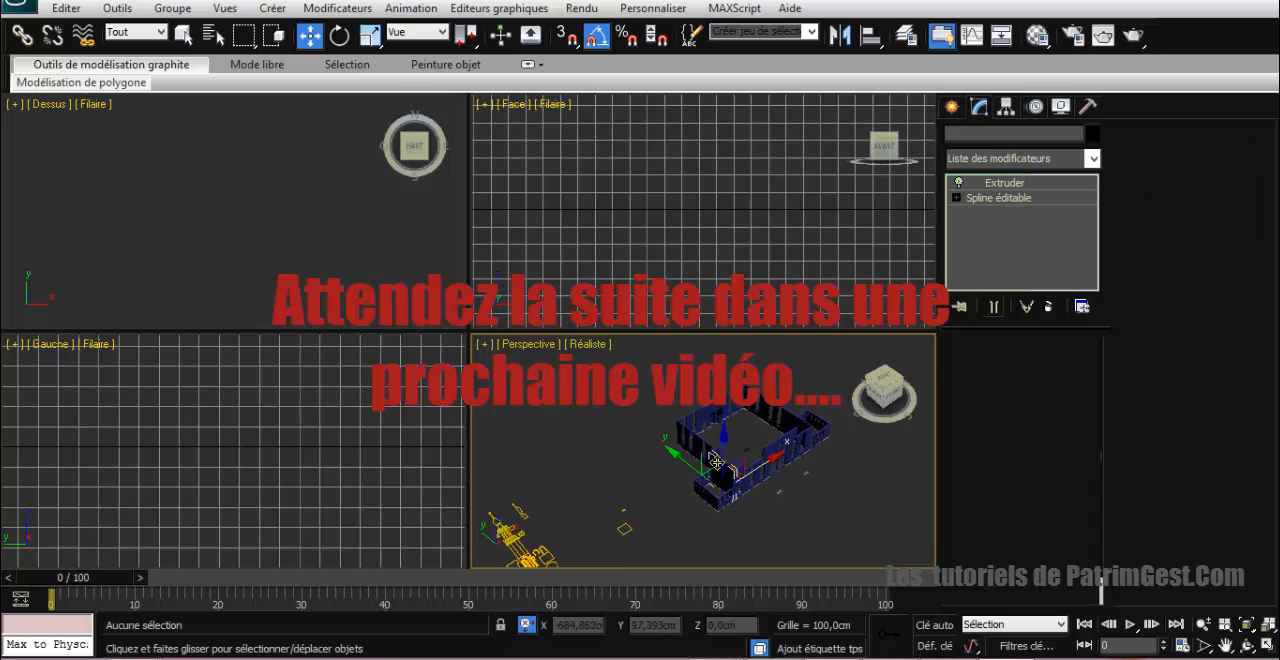